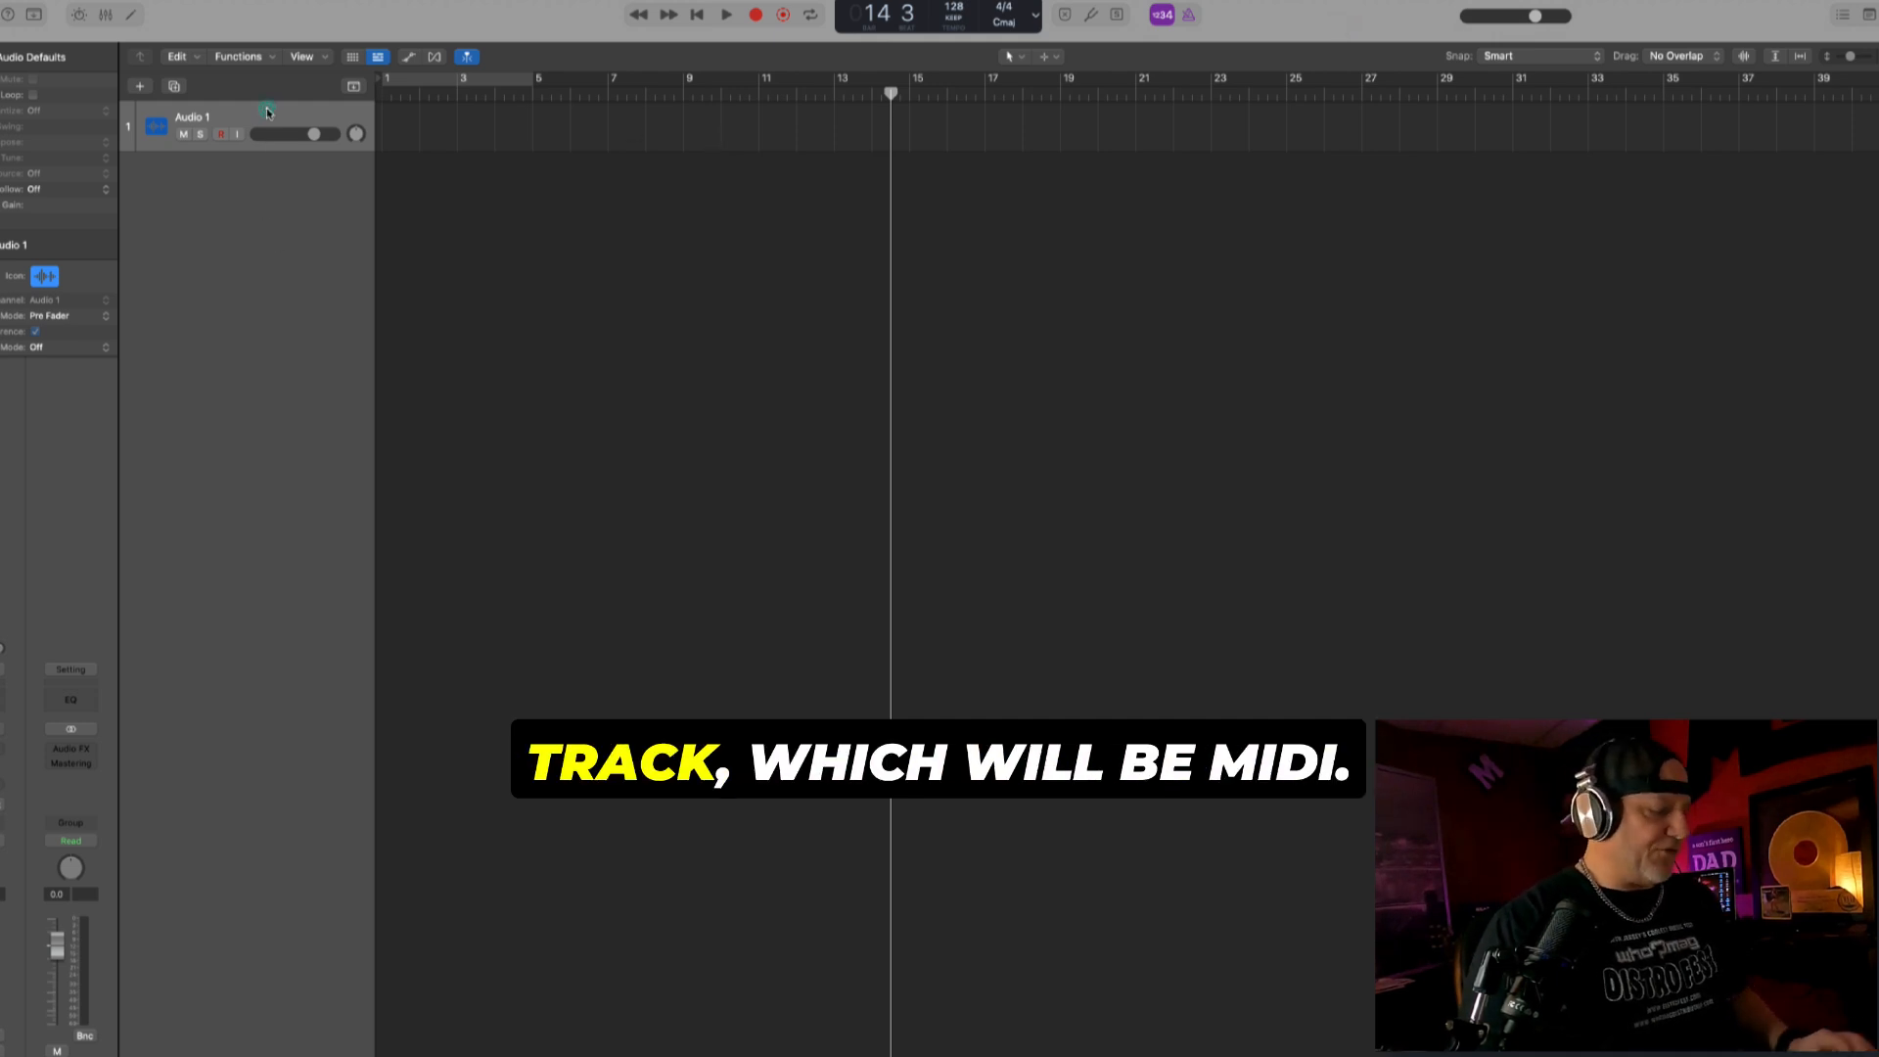
- Add a software instrument track and load the Pure House electronic drum kit from the Backlight Bounce sound pack
{"action": "left_click", "coordinate": [139, 86]}
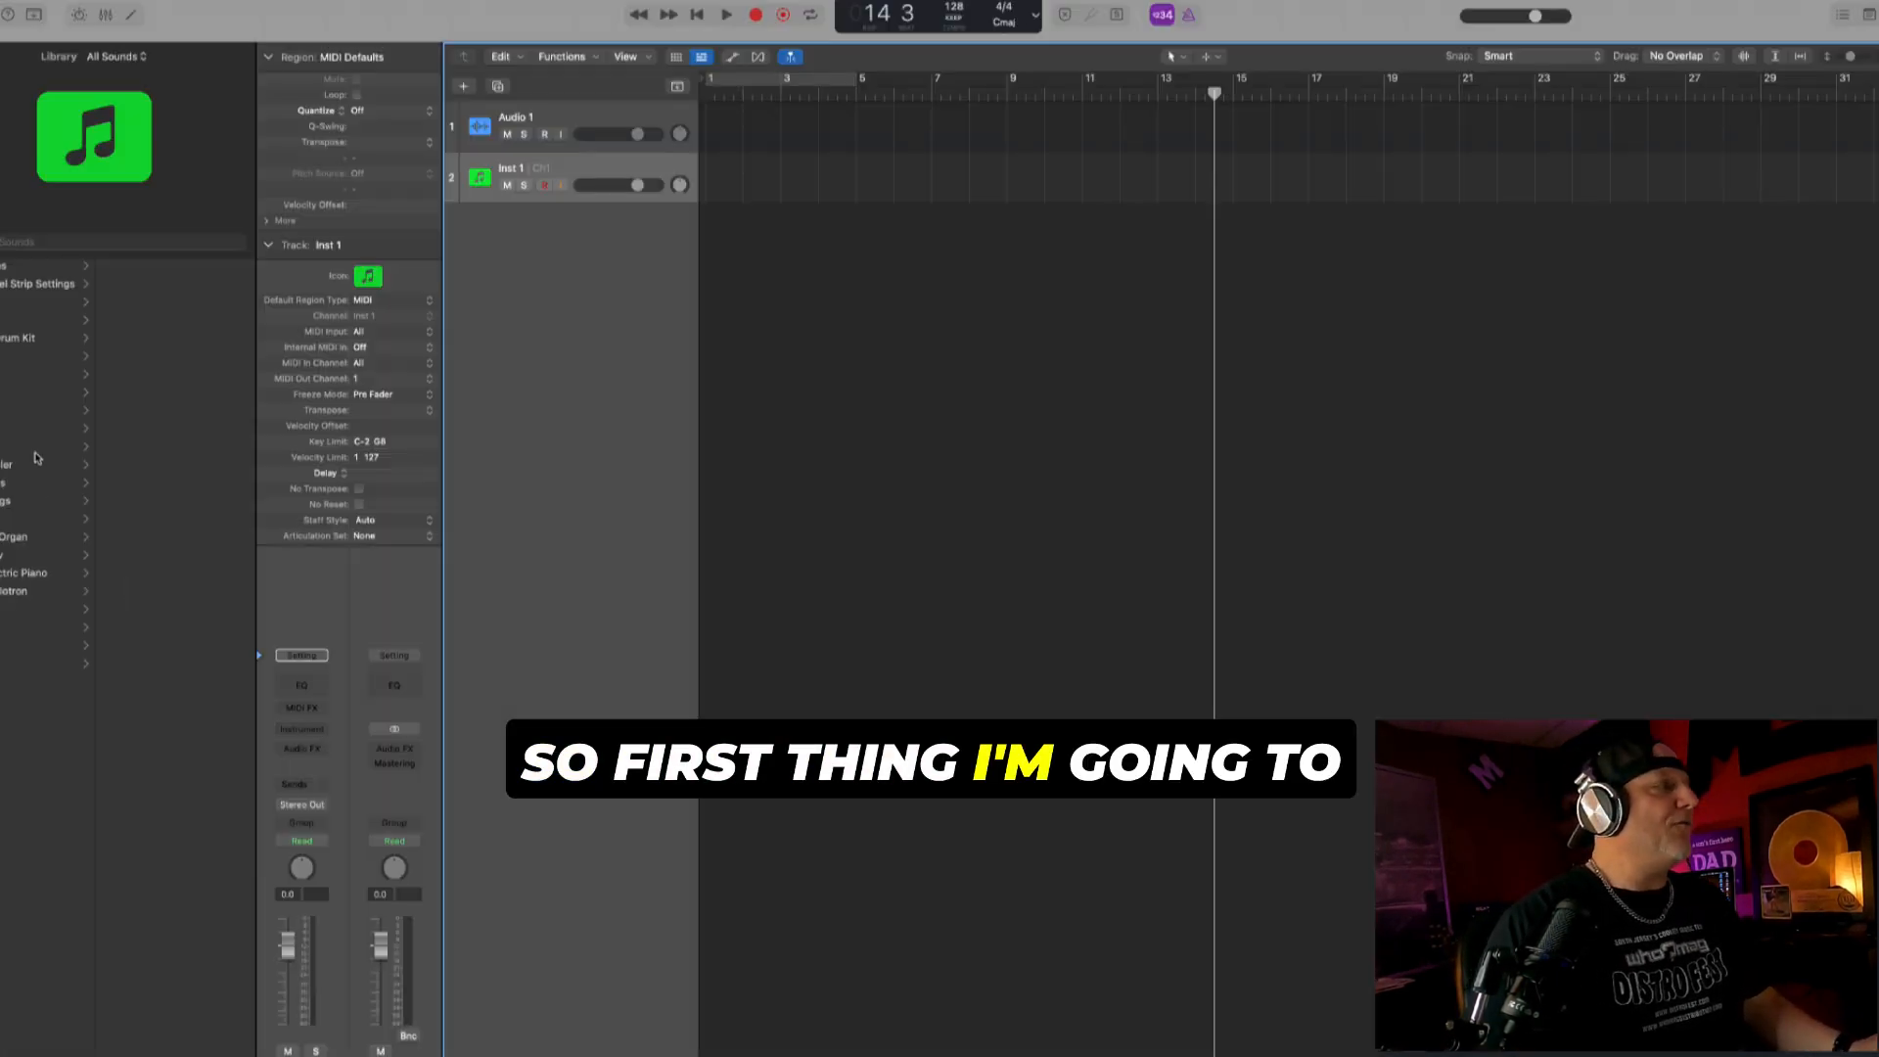
{"action": "left_click", "coordinate": [10, 341]}
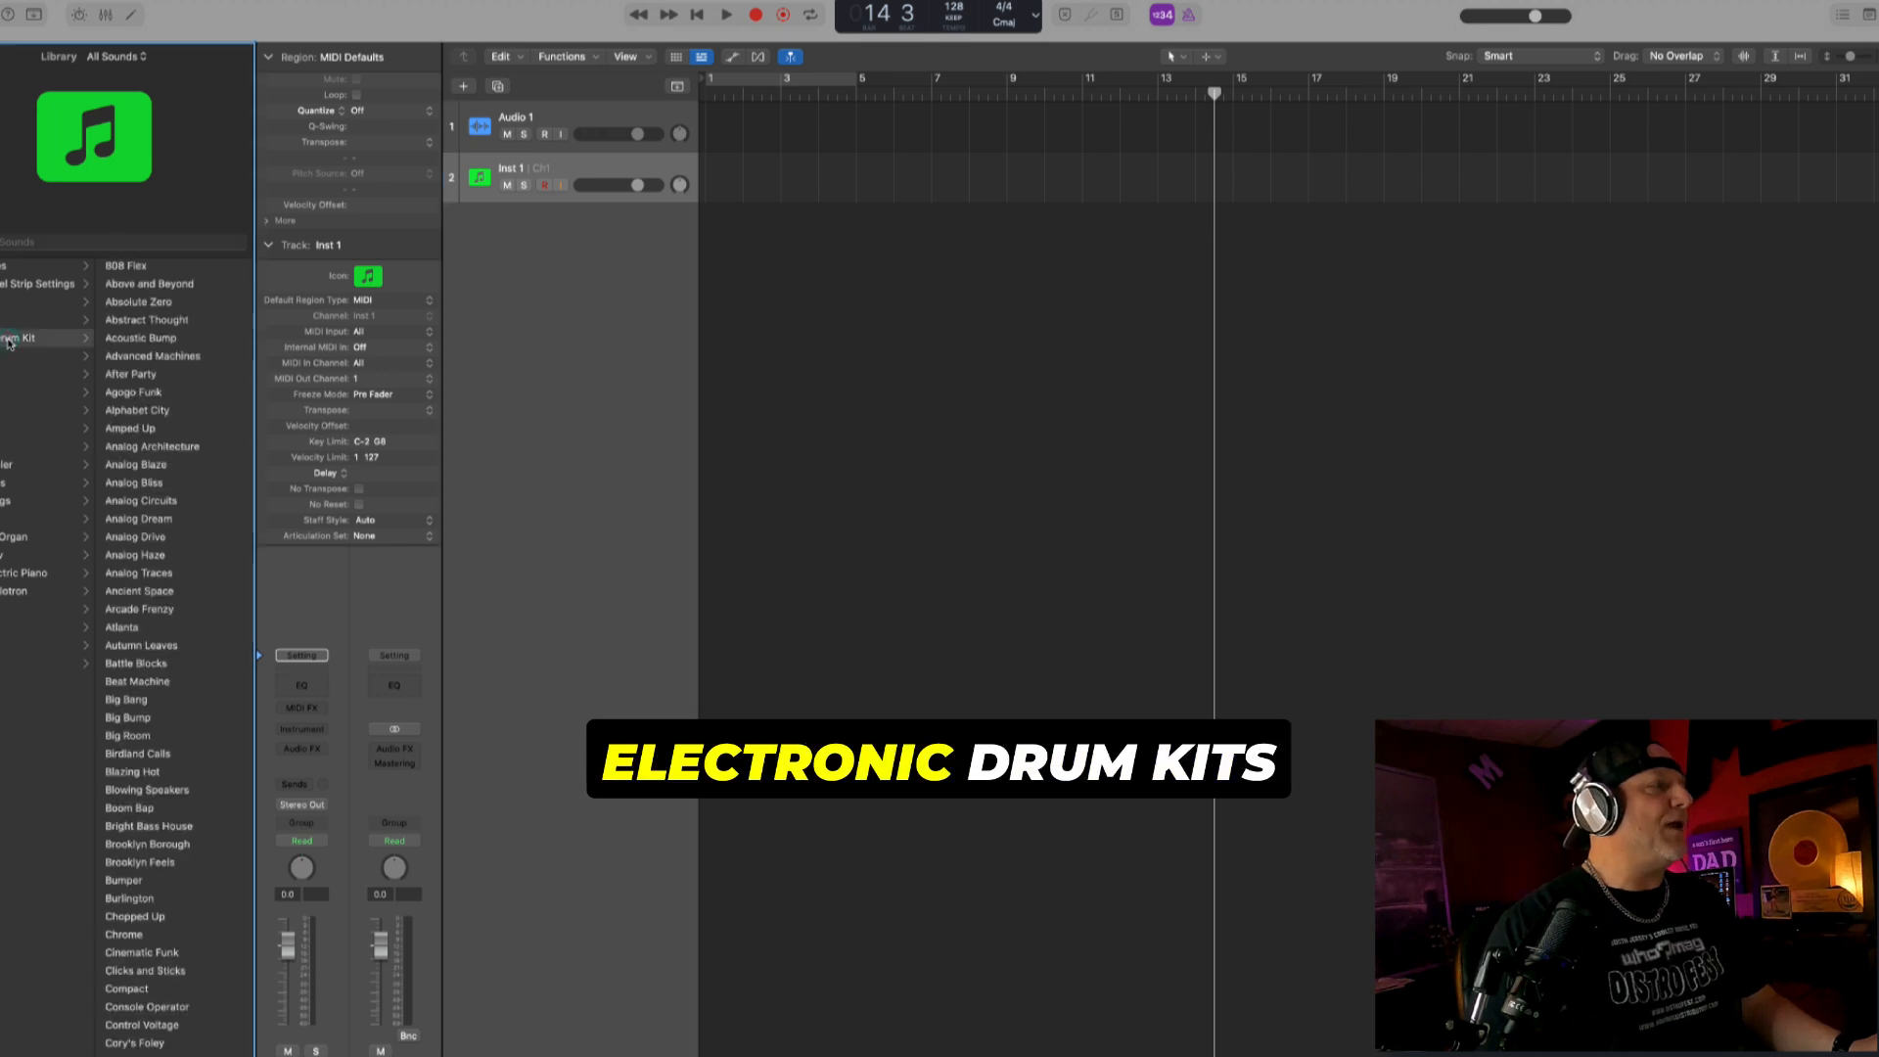
{"action": "scroll", "coordinate": [115, 806], "scroll_direction": "down", "scroll_amount": 6}
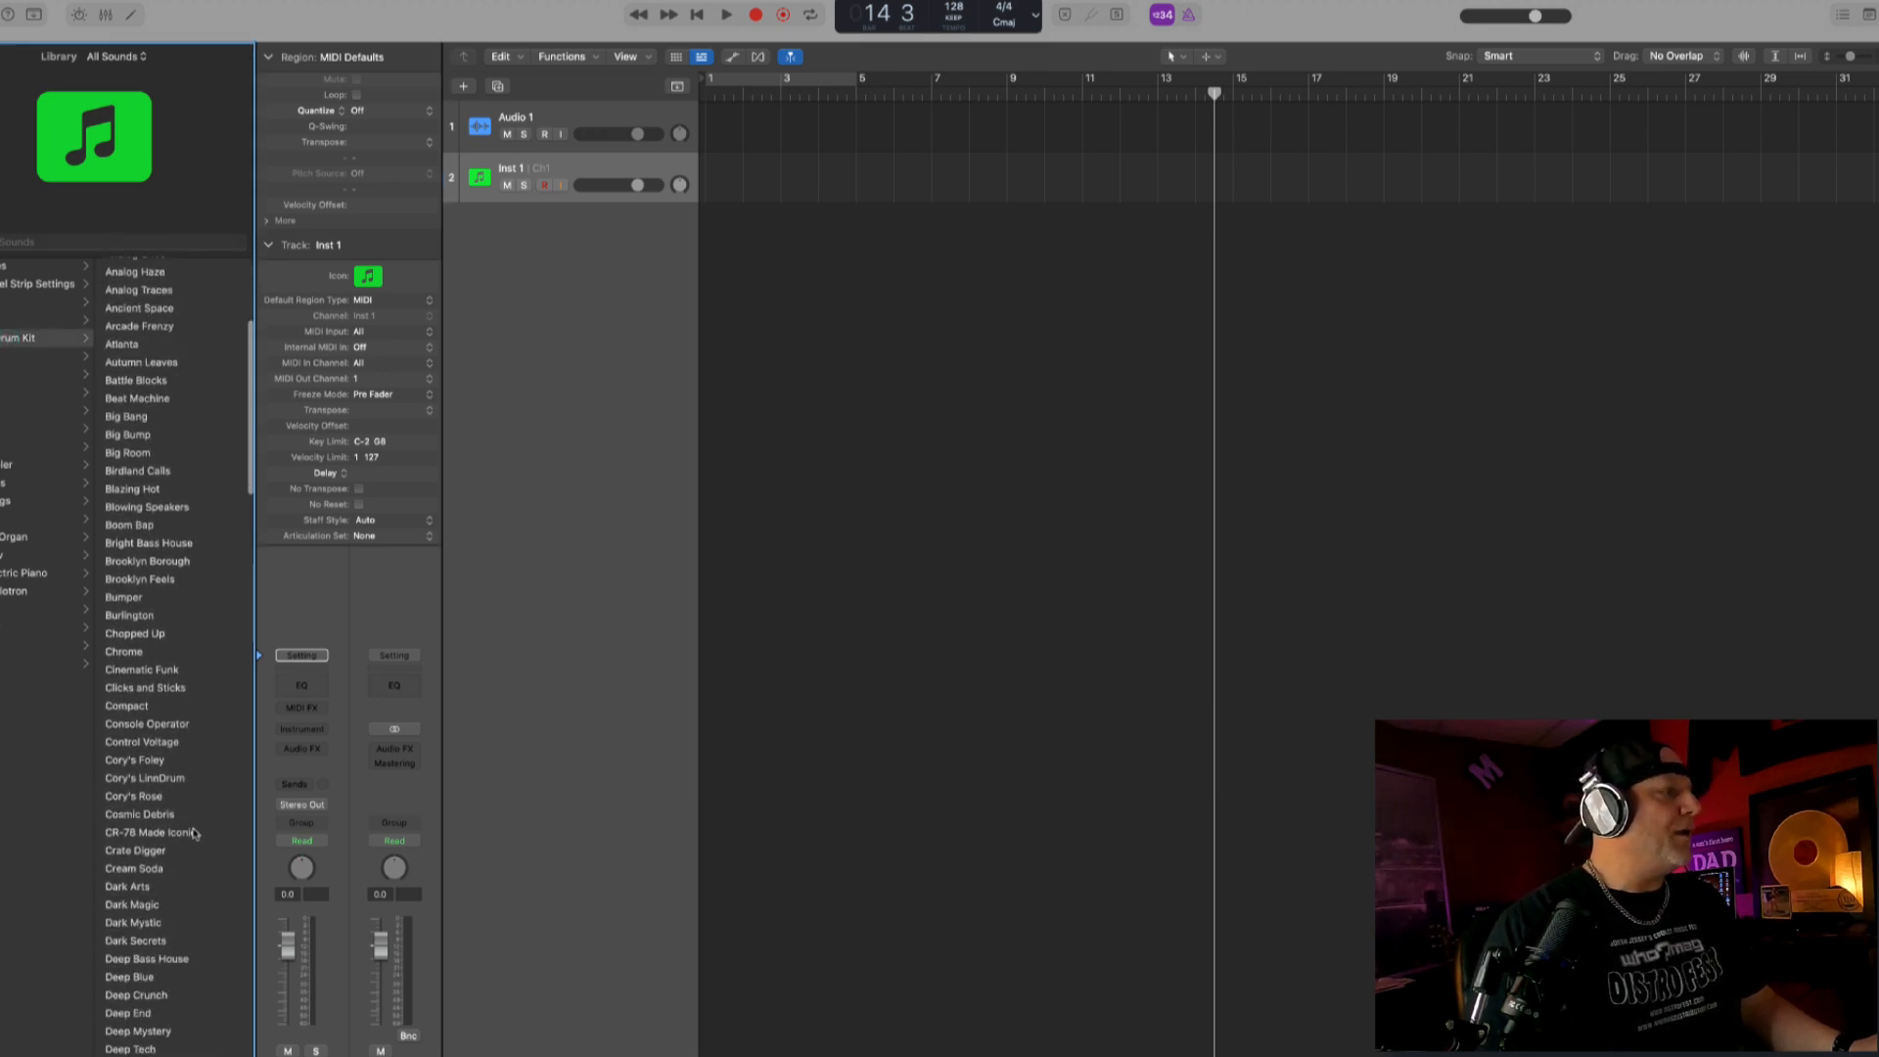
{"action": "left_click", "coordinate": [117, 57]}
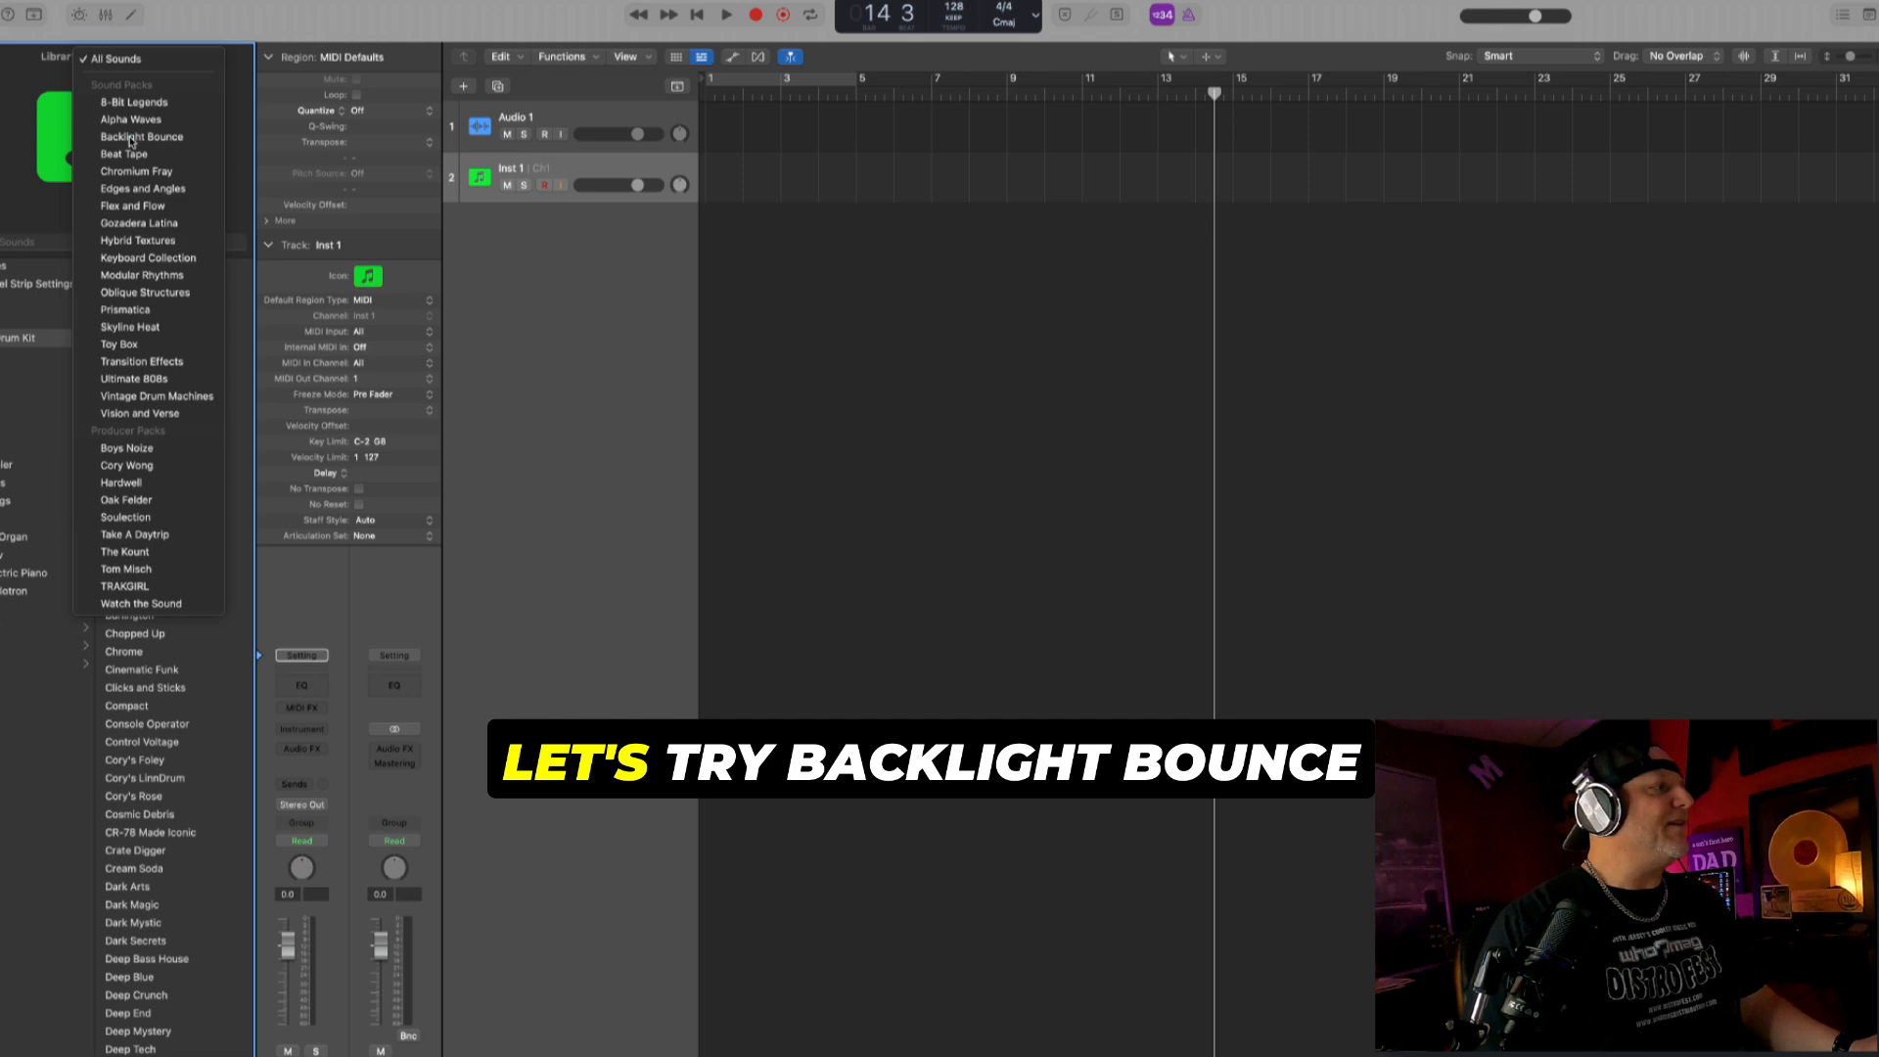
{"action": "left_click", "coordinate": [134, 138]}
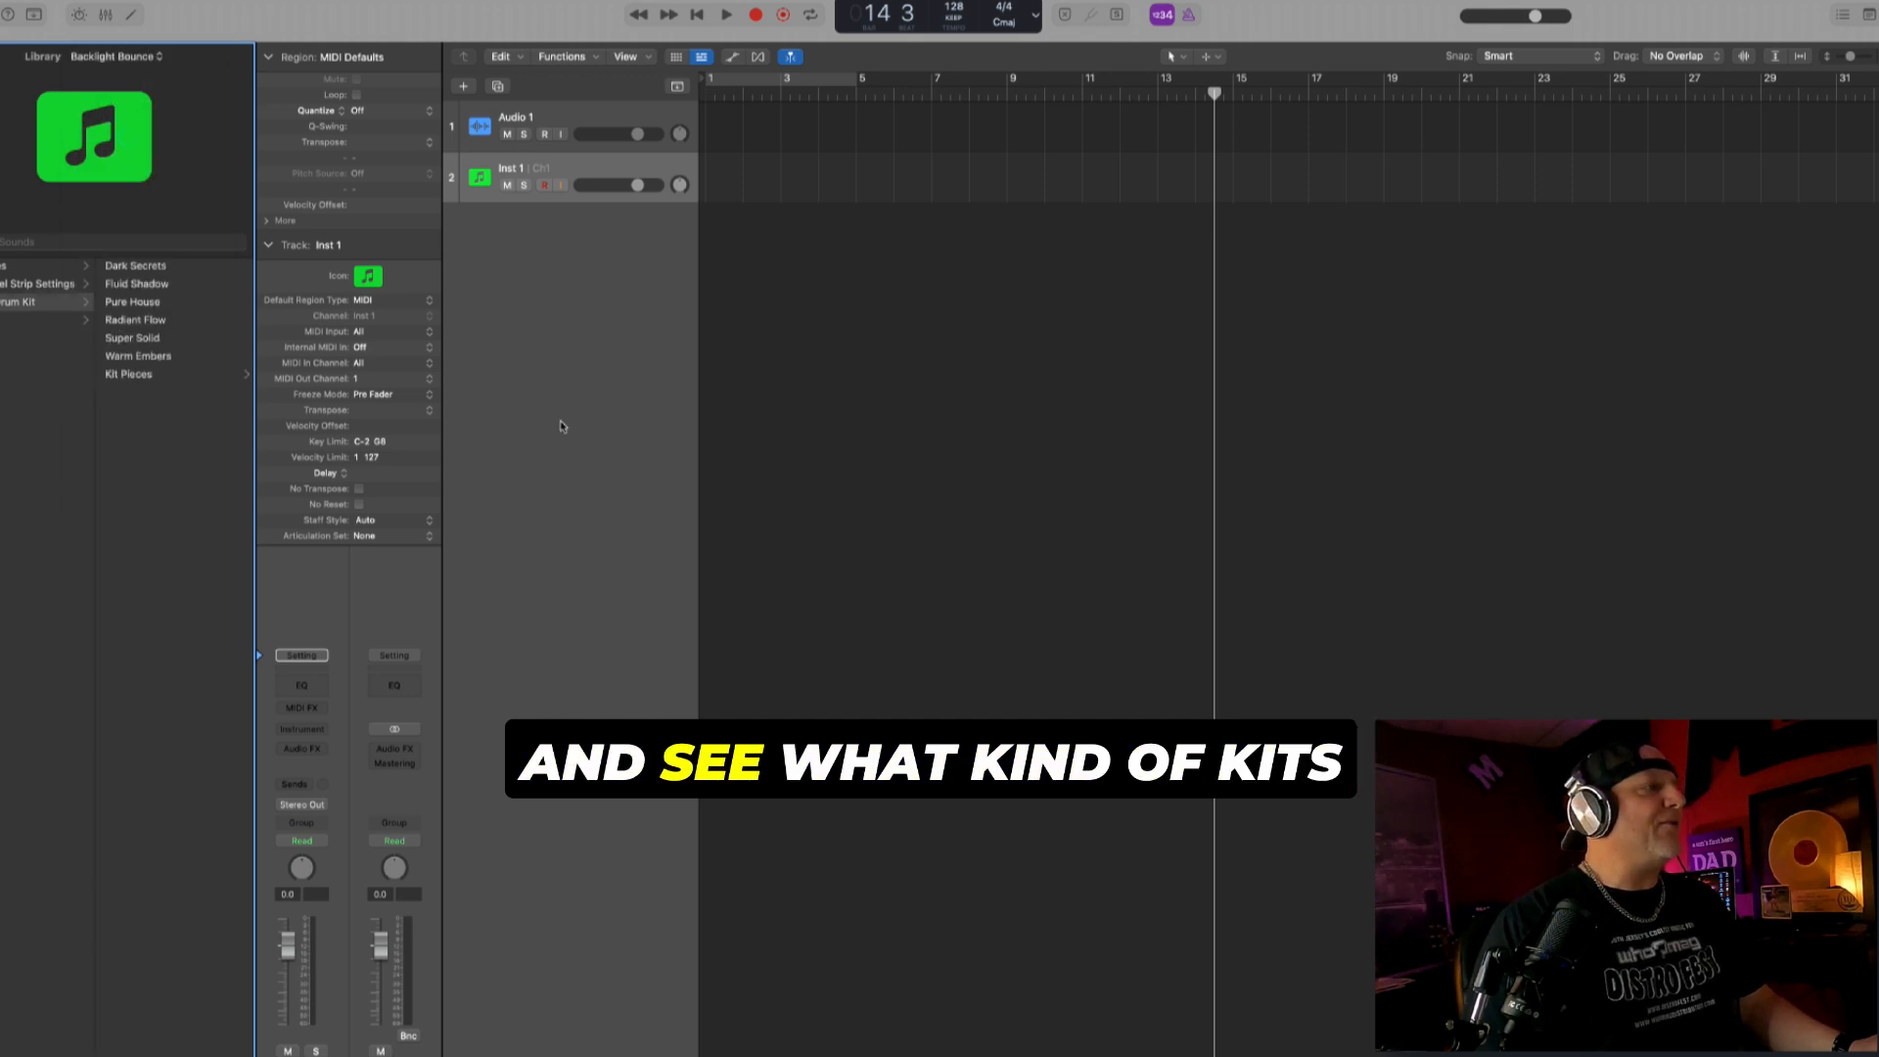
{"action": "left_click", "coordinate": [153, 305]}
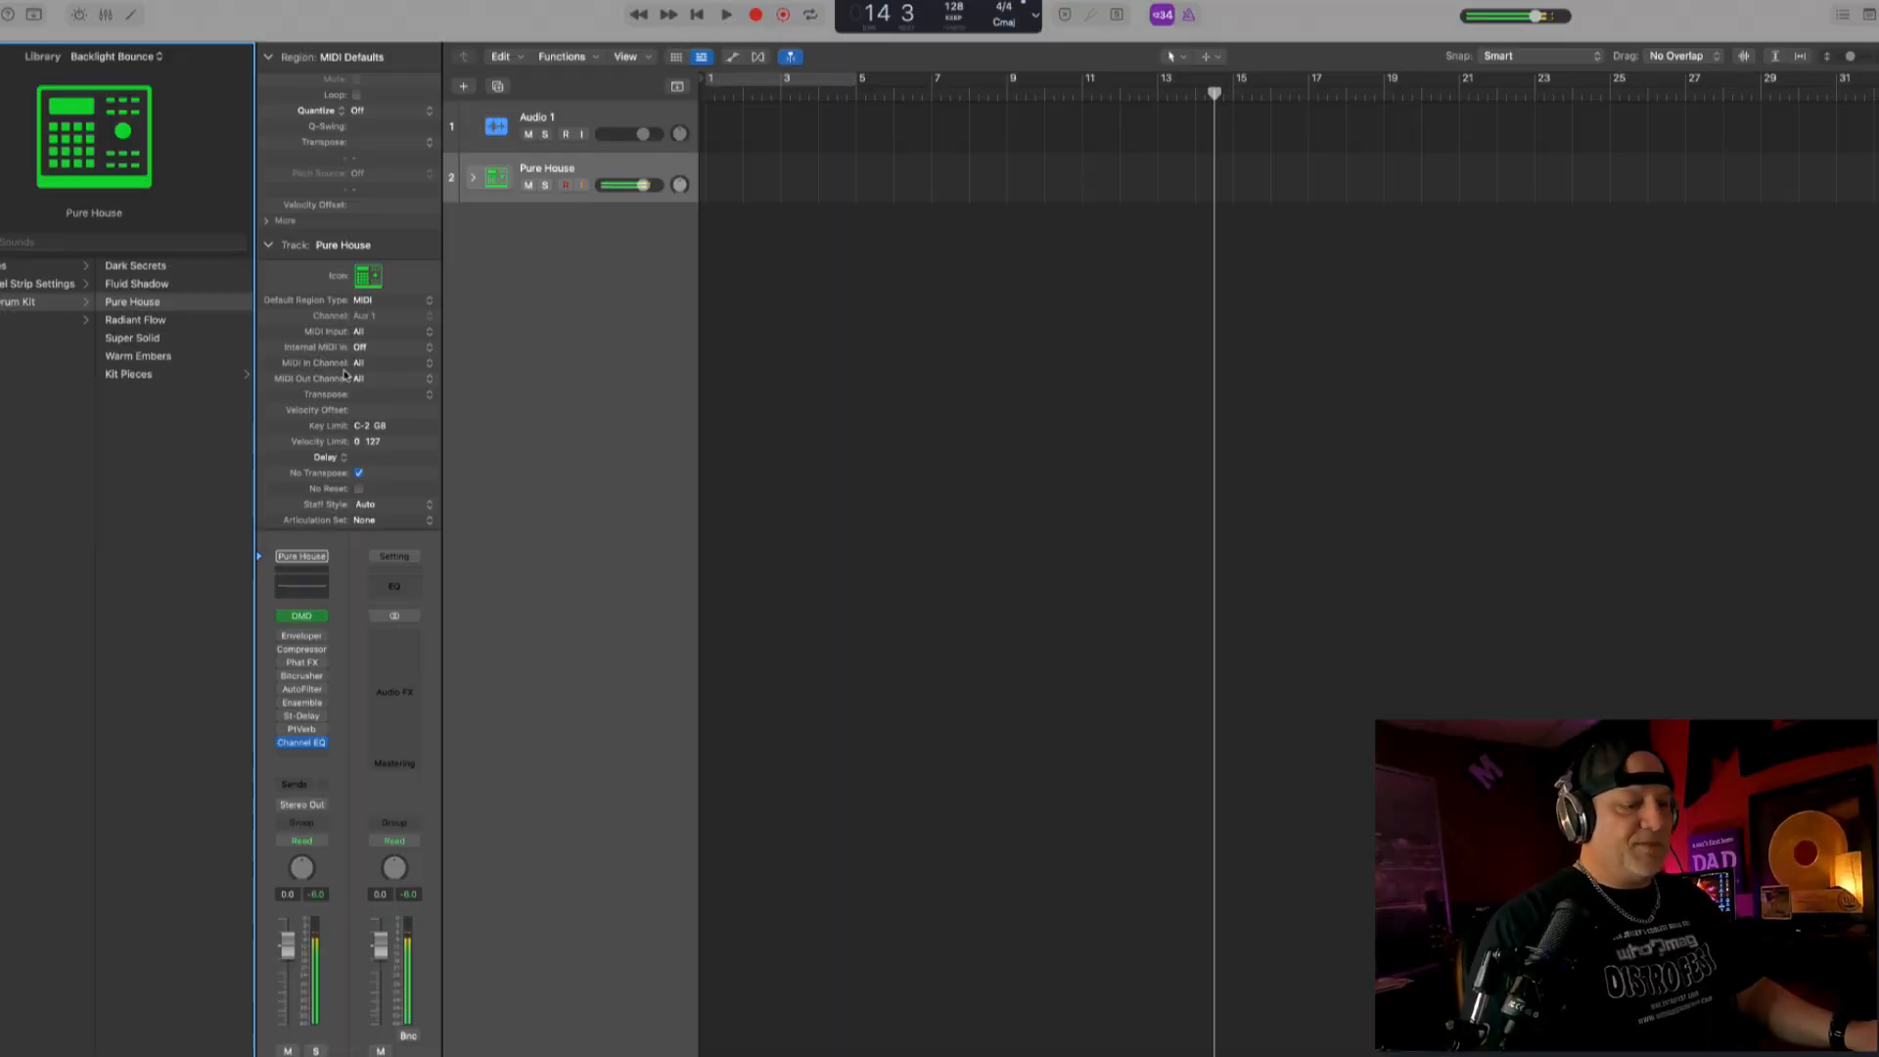
- Record a two-bar drum part on the Pure House track from bar 1, quantized to 1/16 notes, and loop it
{"action": "key", "text": "Return"}
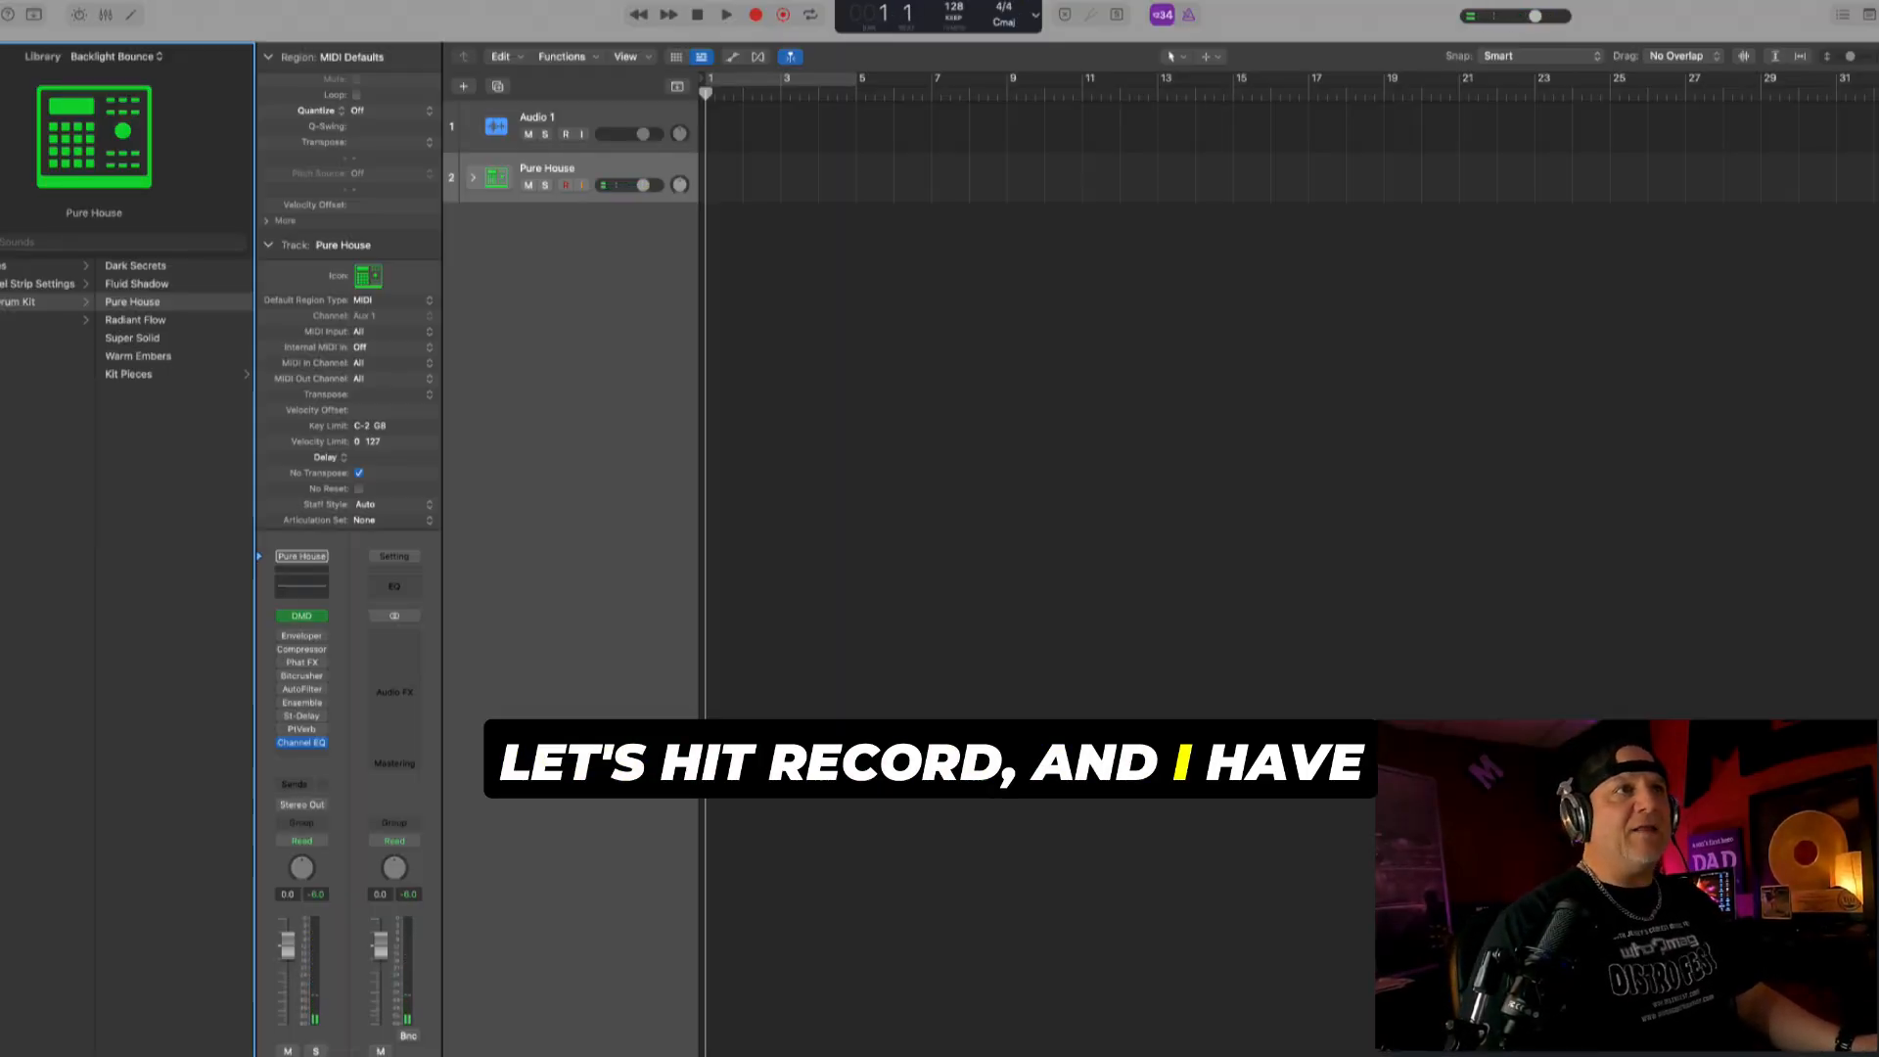
{"action": "left_click", "coordinate": [659, 122]}
{"action": "left_click", "coordinate": [656, 169]}
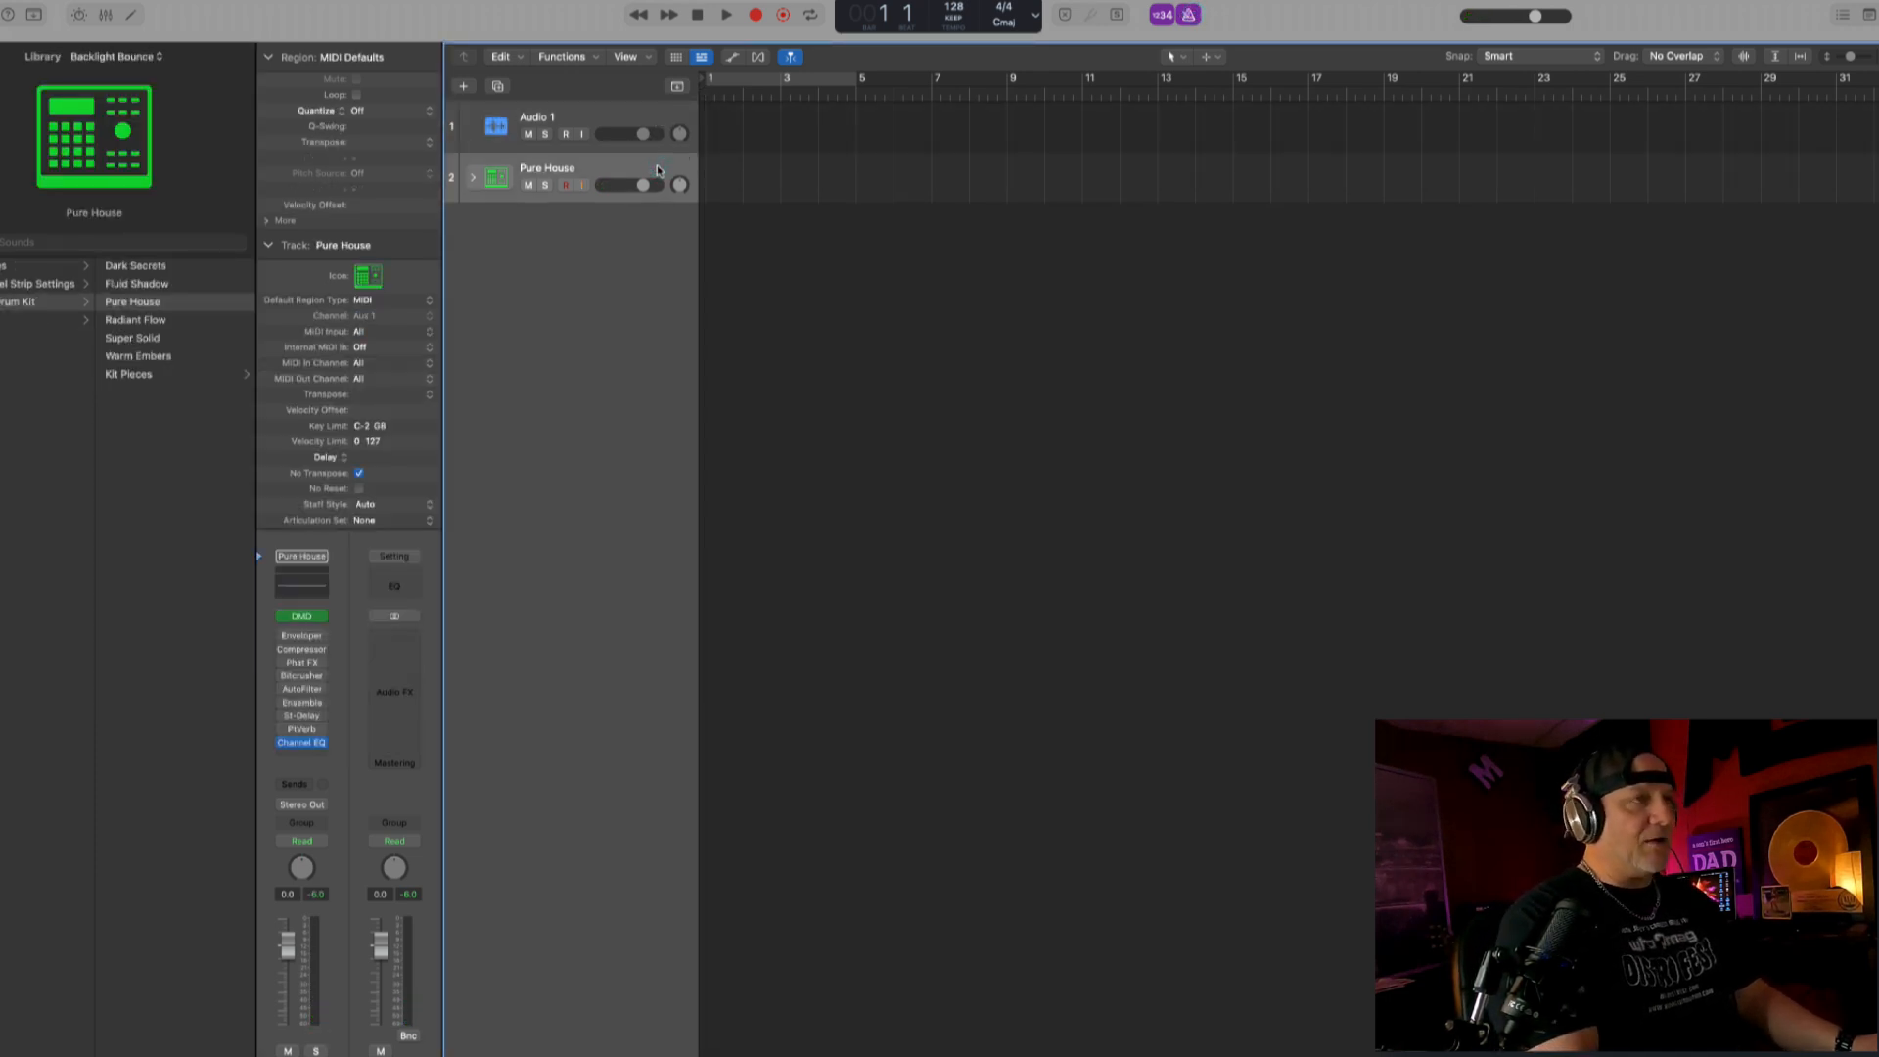
{"action": "key", "text": "r"}
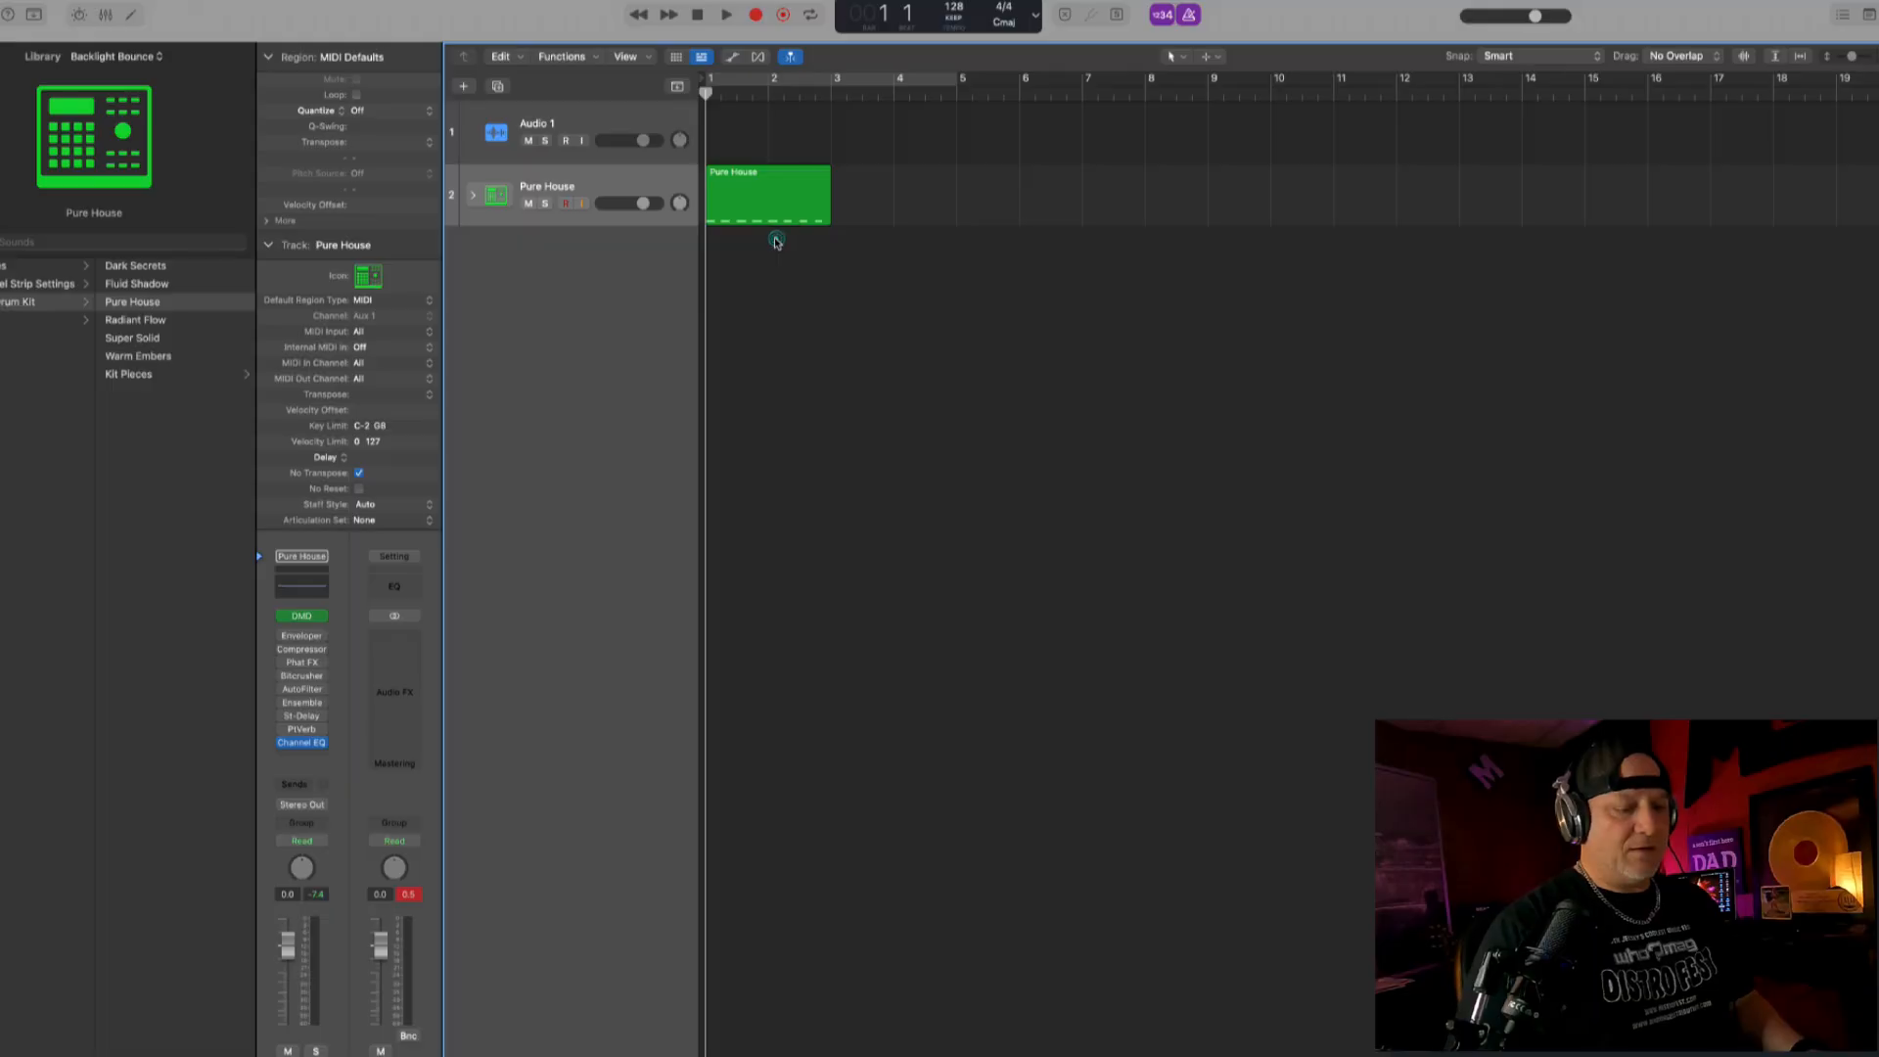
{"action": "key", "text": "space"}
{"action": "key", "text": "space"}
{"action": "key", "text": "l"}
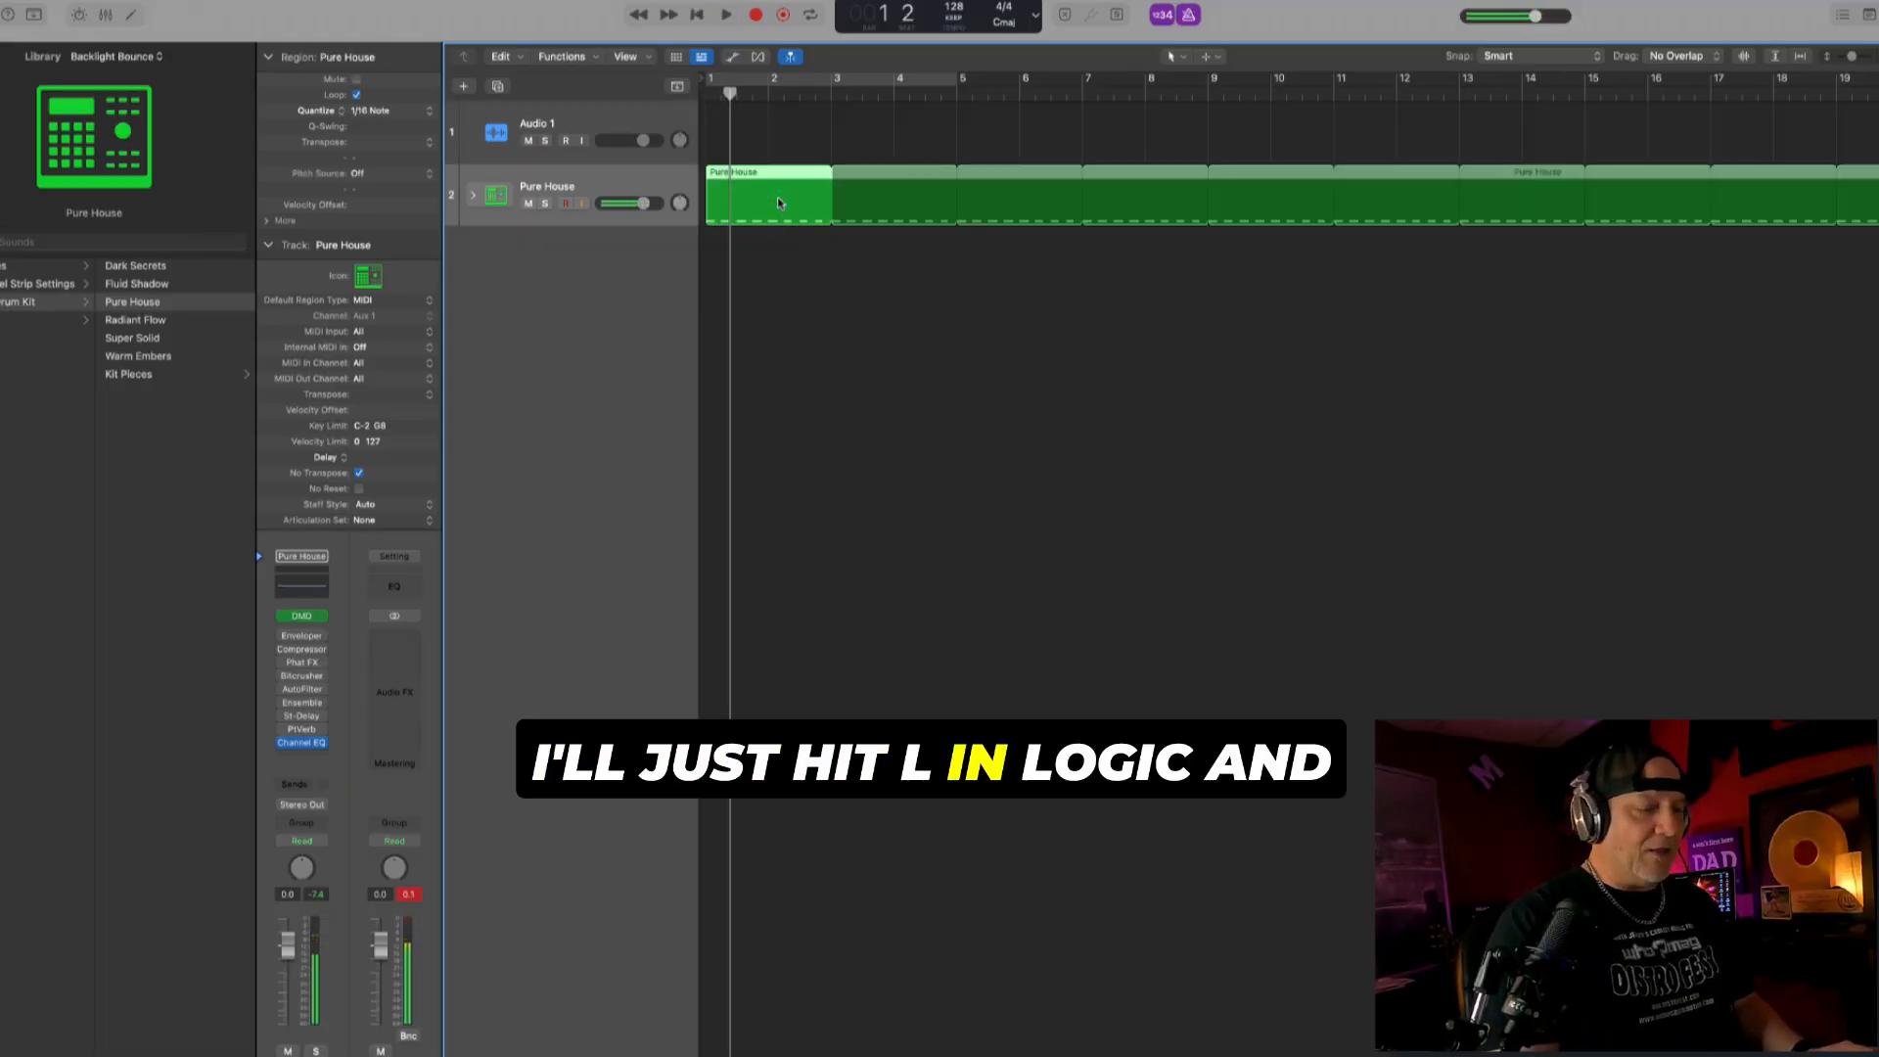
- Convert the looped repeats on the Pure House track into individual regions
{"action": "left_click", "coordinate": [906, 268]}
{"action": "left_click", "coordinate": [907, 267], "text": "ctrl+alt"}
{"action": "left_click", "coordinate": [907, 267], "text": "ctrl+alt"}
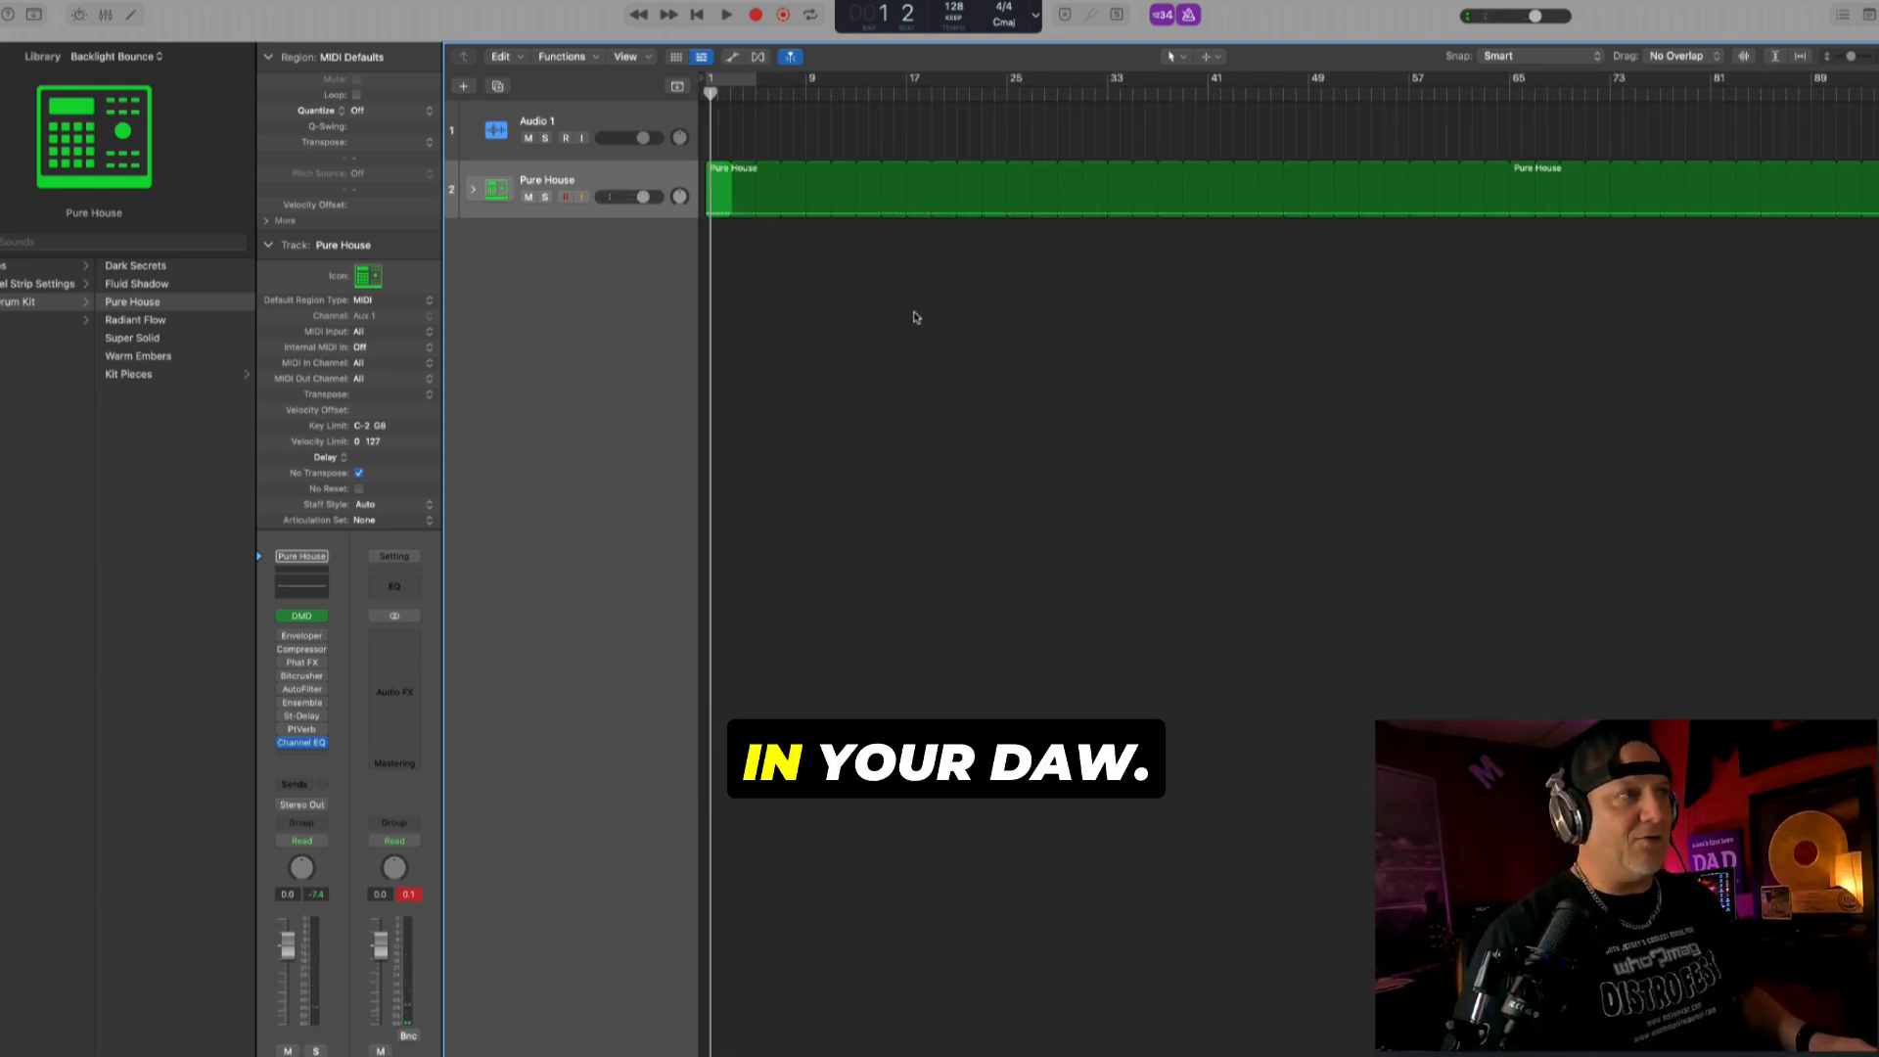
{"action": "left_click", "coordinate": [914, 312]}
{"action": "left_click", "coordinate": [668, 175]}
{"action": "key", "text": "ctrl+l"}
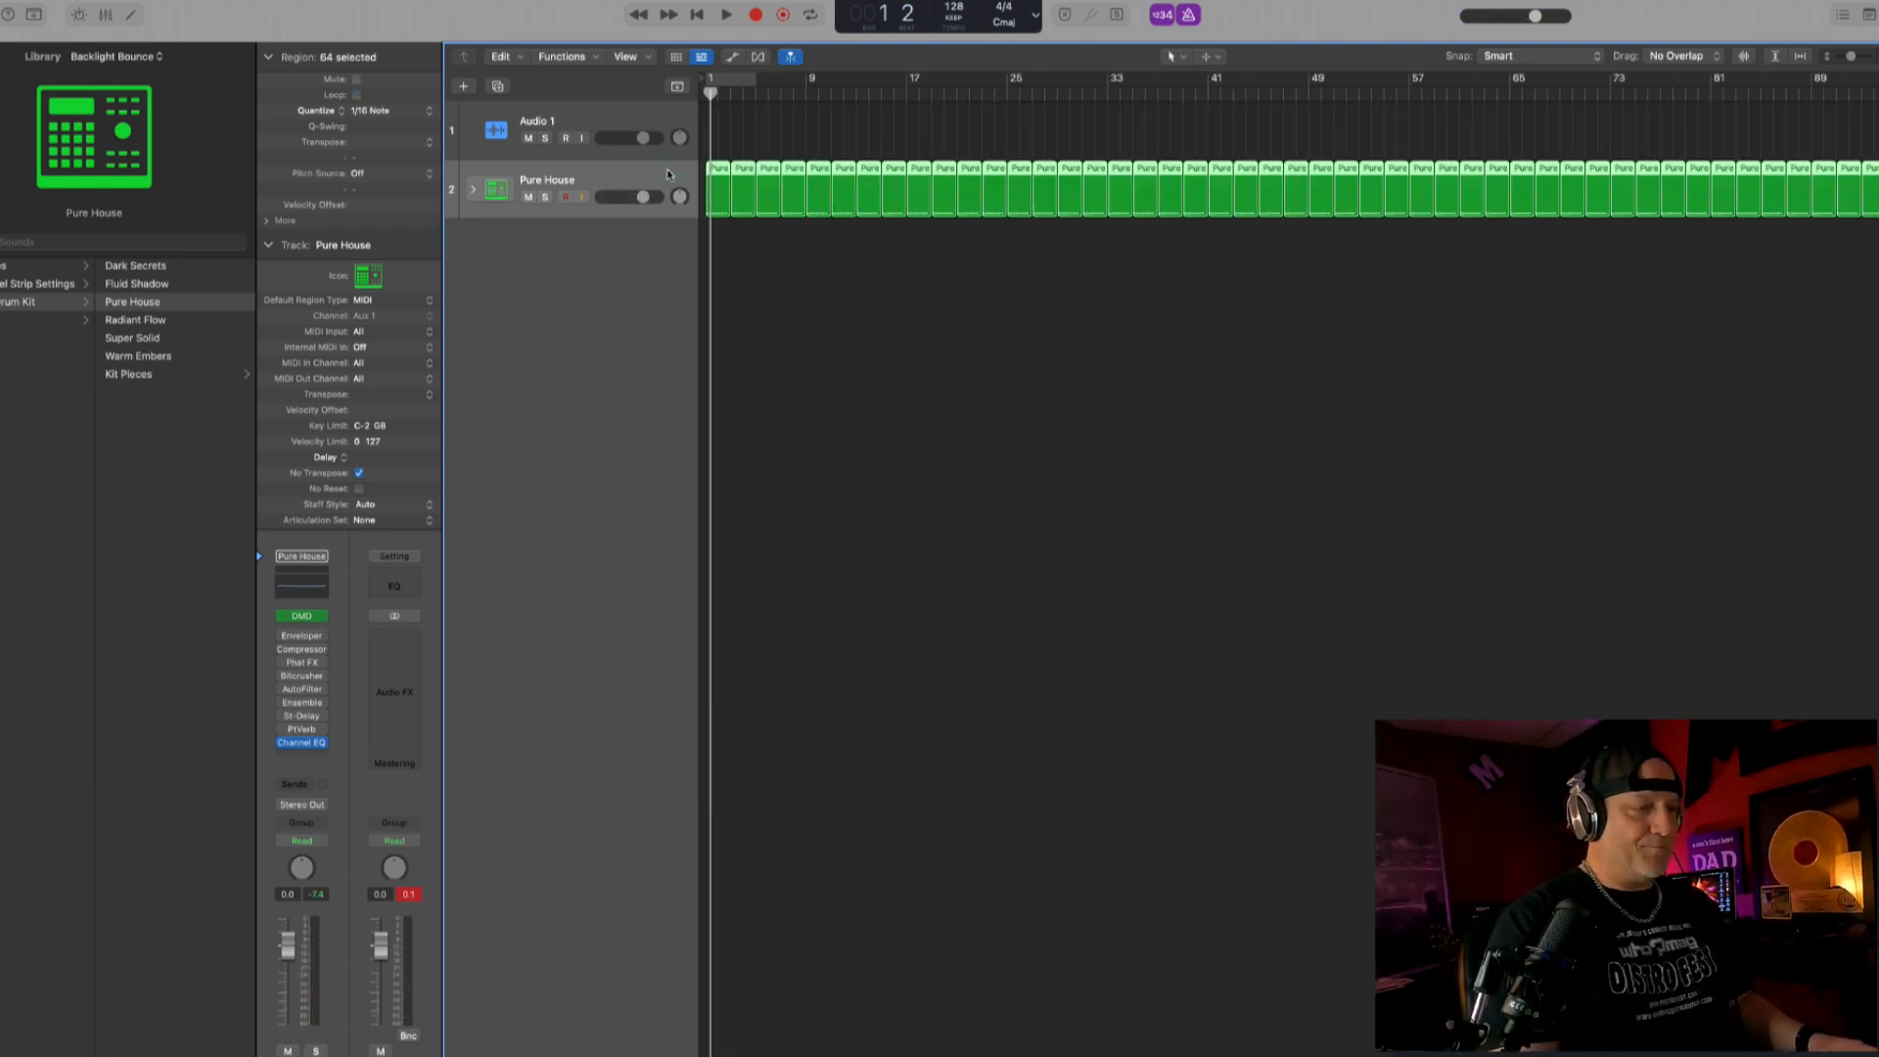
- Duplicate the Pure House drum track with its kit settings but without its regions
{"action": "left_click", "coordinate": [767, 249]}
{"action": "left_click", "coordinate": [674, 172]}
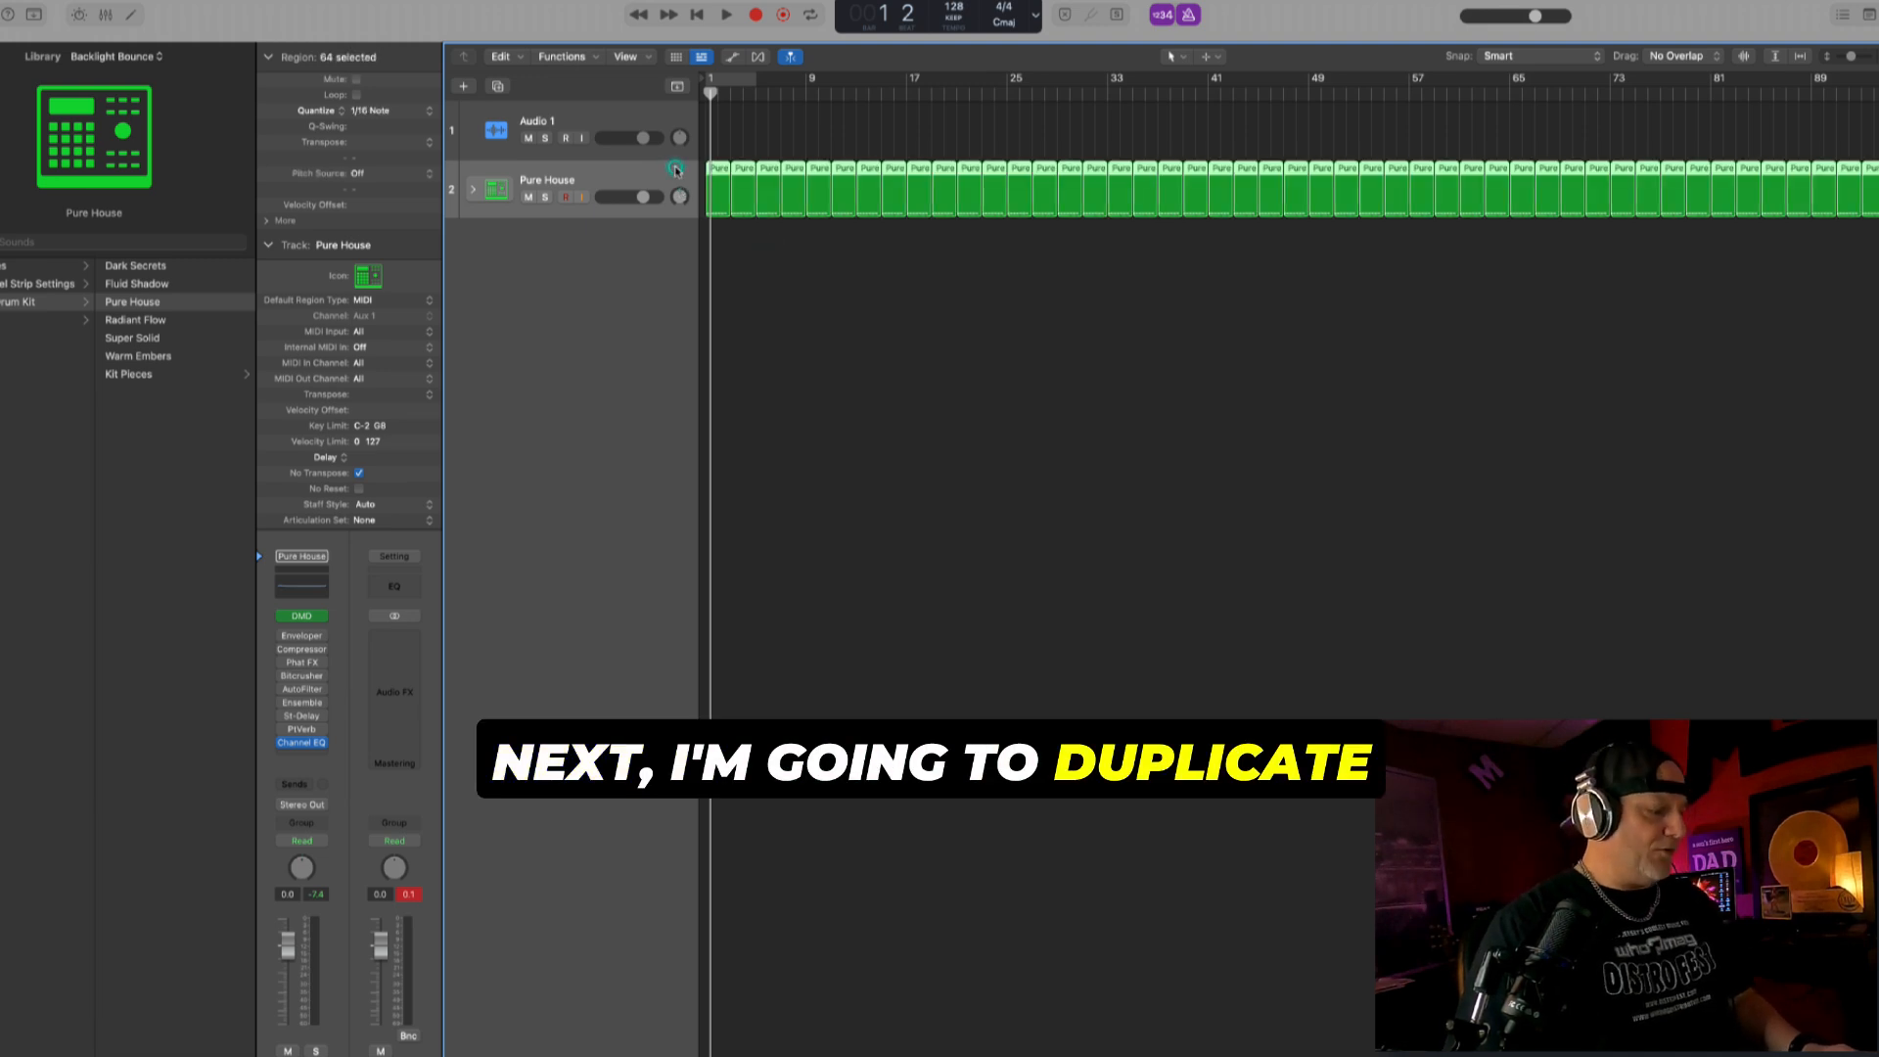
{"action": "key", "text": "super+d"}
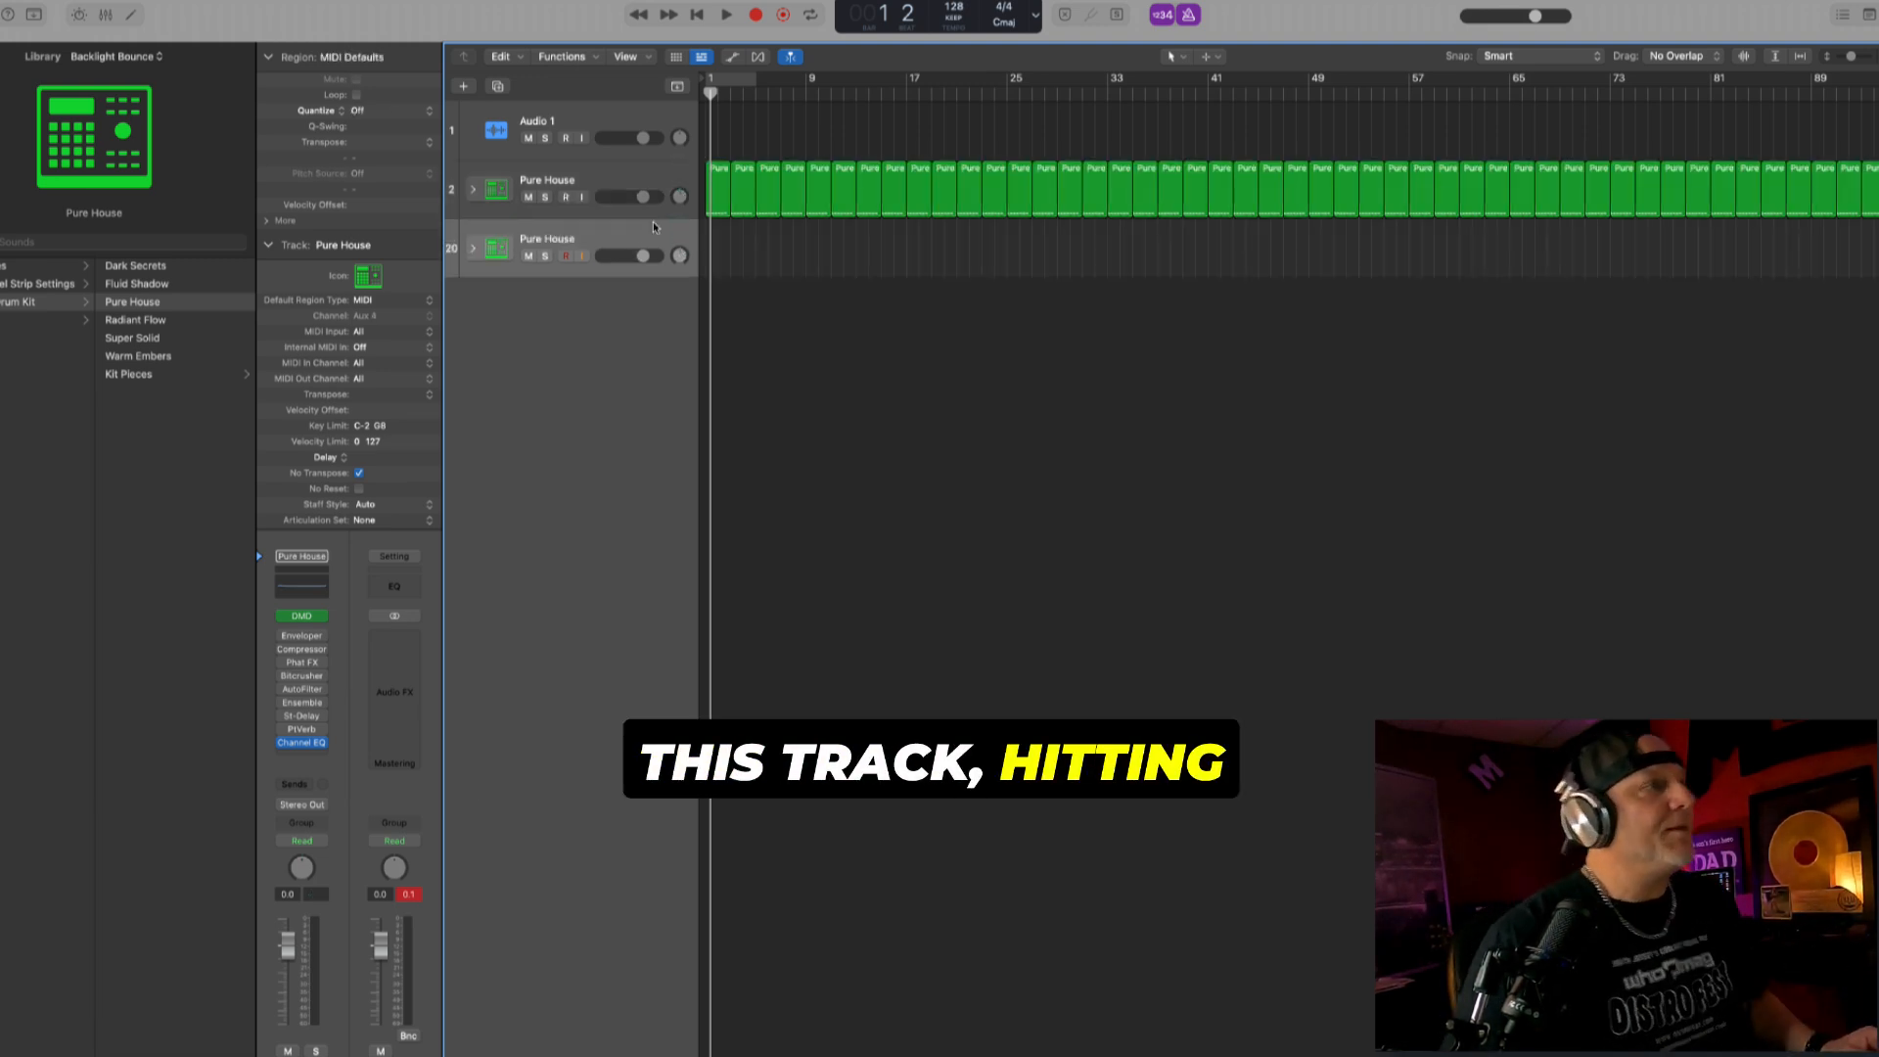
{"action": "left_click", "coordinate": [653, 223]}
- Return the playhead to bar 1, raise the duplicated track's volume to +5.1 dB and close the PlatinumVerb window
{"action": "key", "text": "Return"}
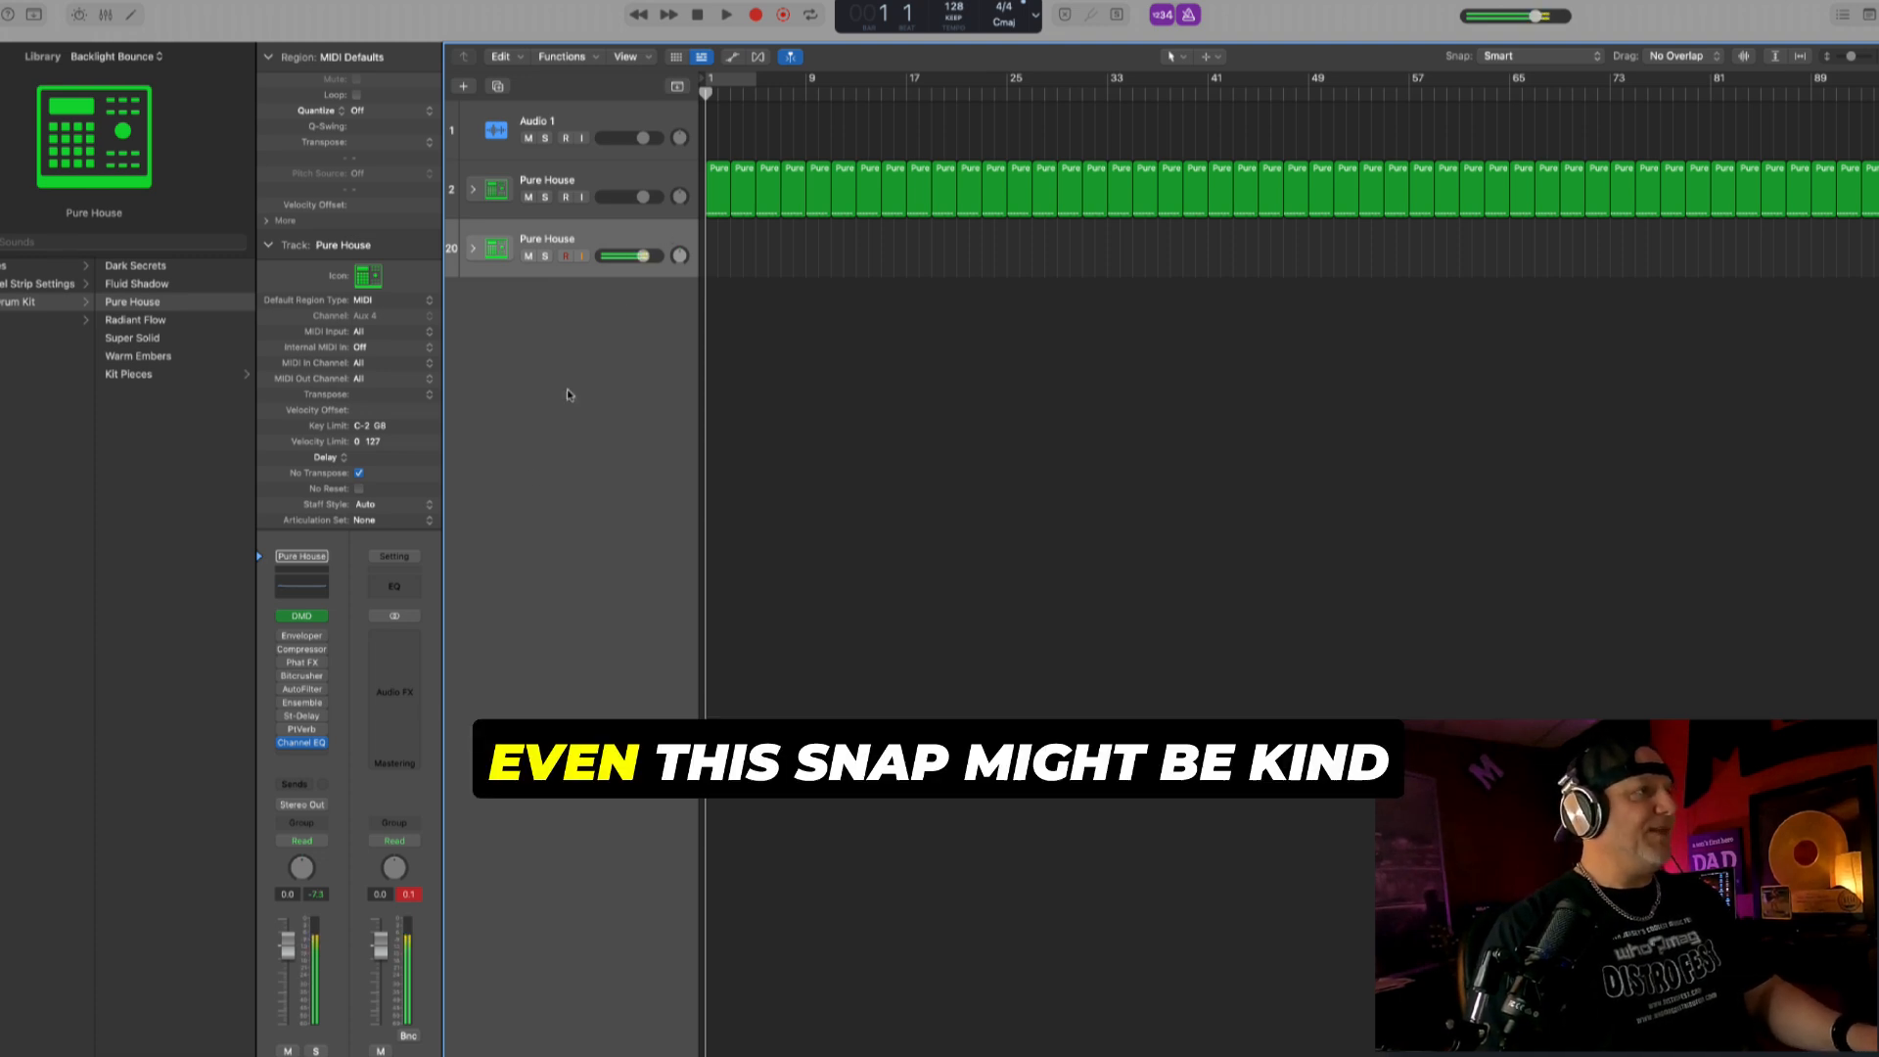
{"action": "left_click_drag", "start_coordinate": [286, 945], "coordinate": [284, 920]}
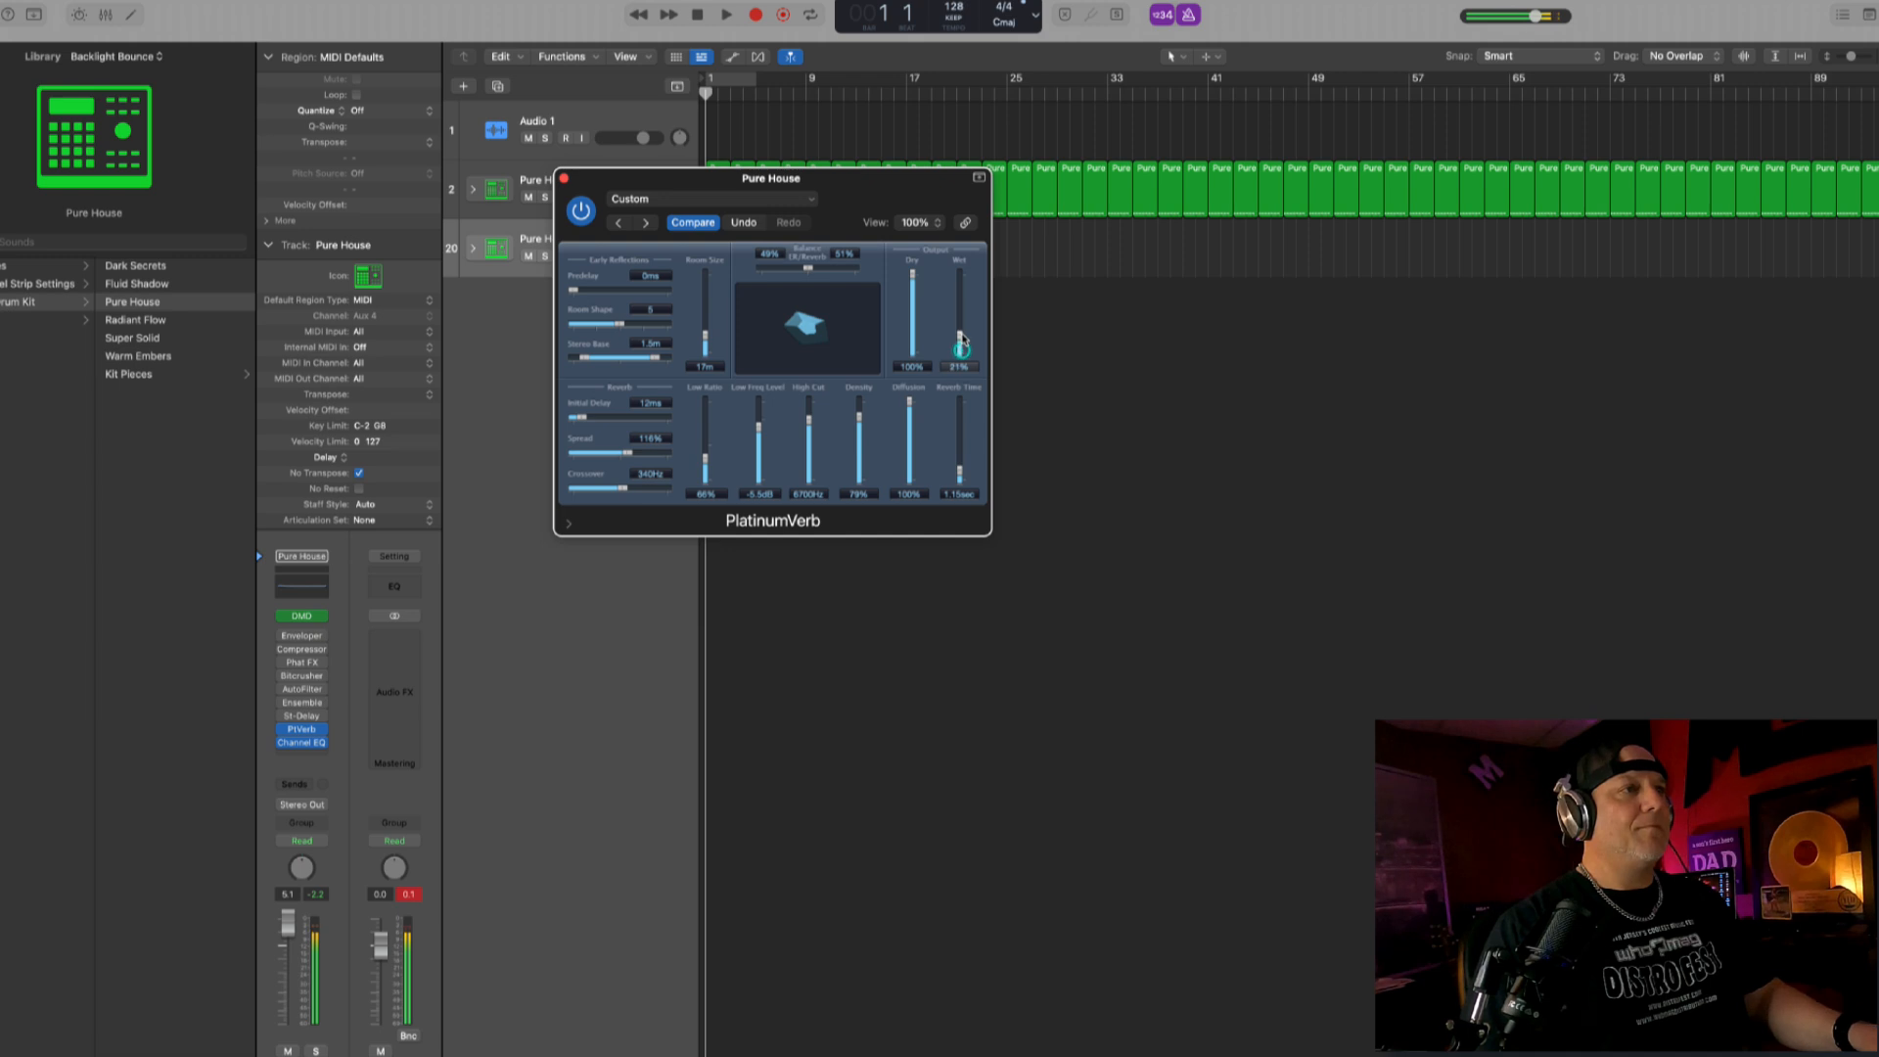
{"action": "left_click", "coordinate": [563, 180]}
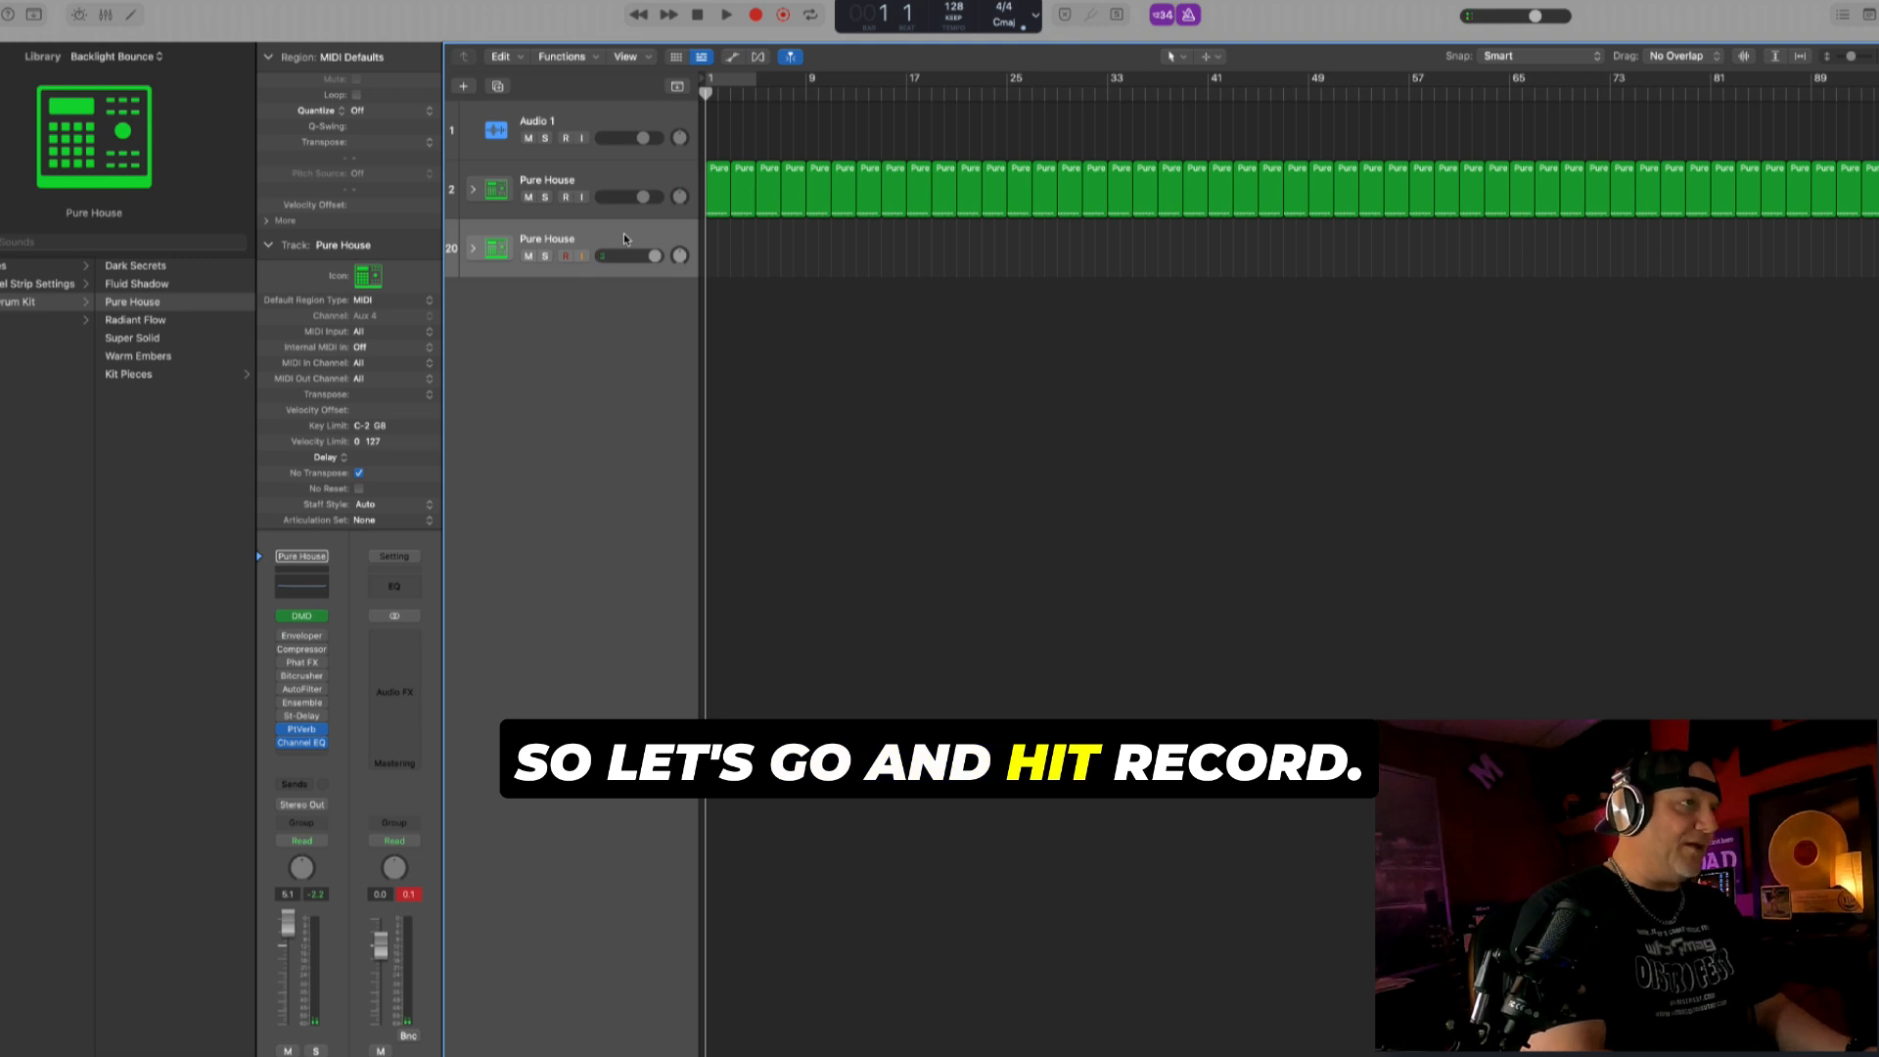
- Record a two-bar drum part on the duplicated Pure House track and loop it
{"action": "key", "text": "r"}
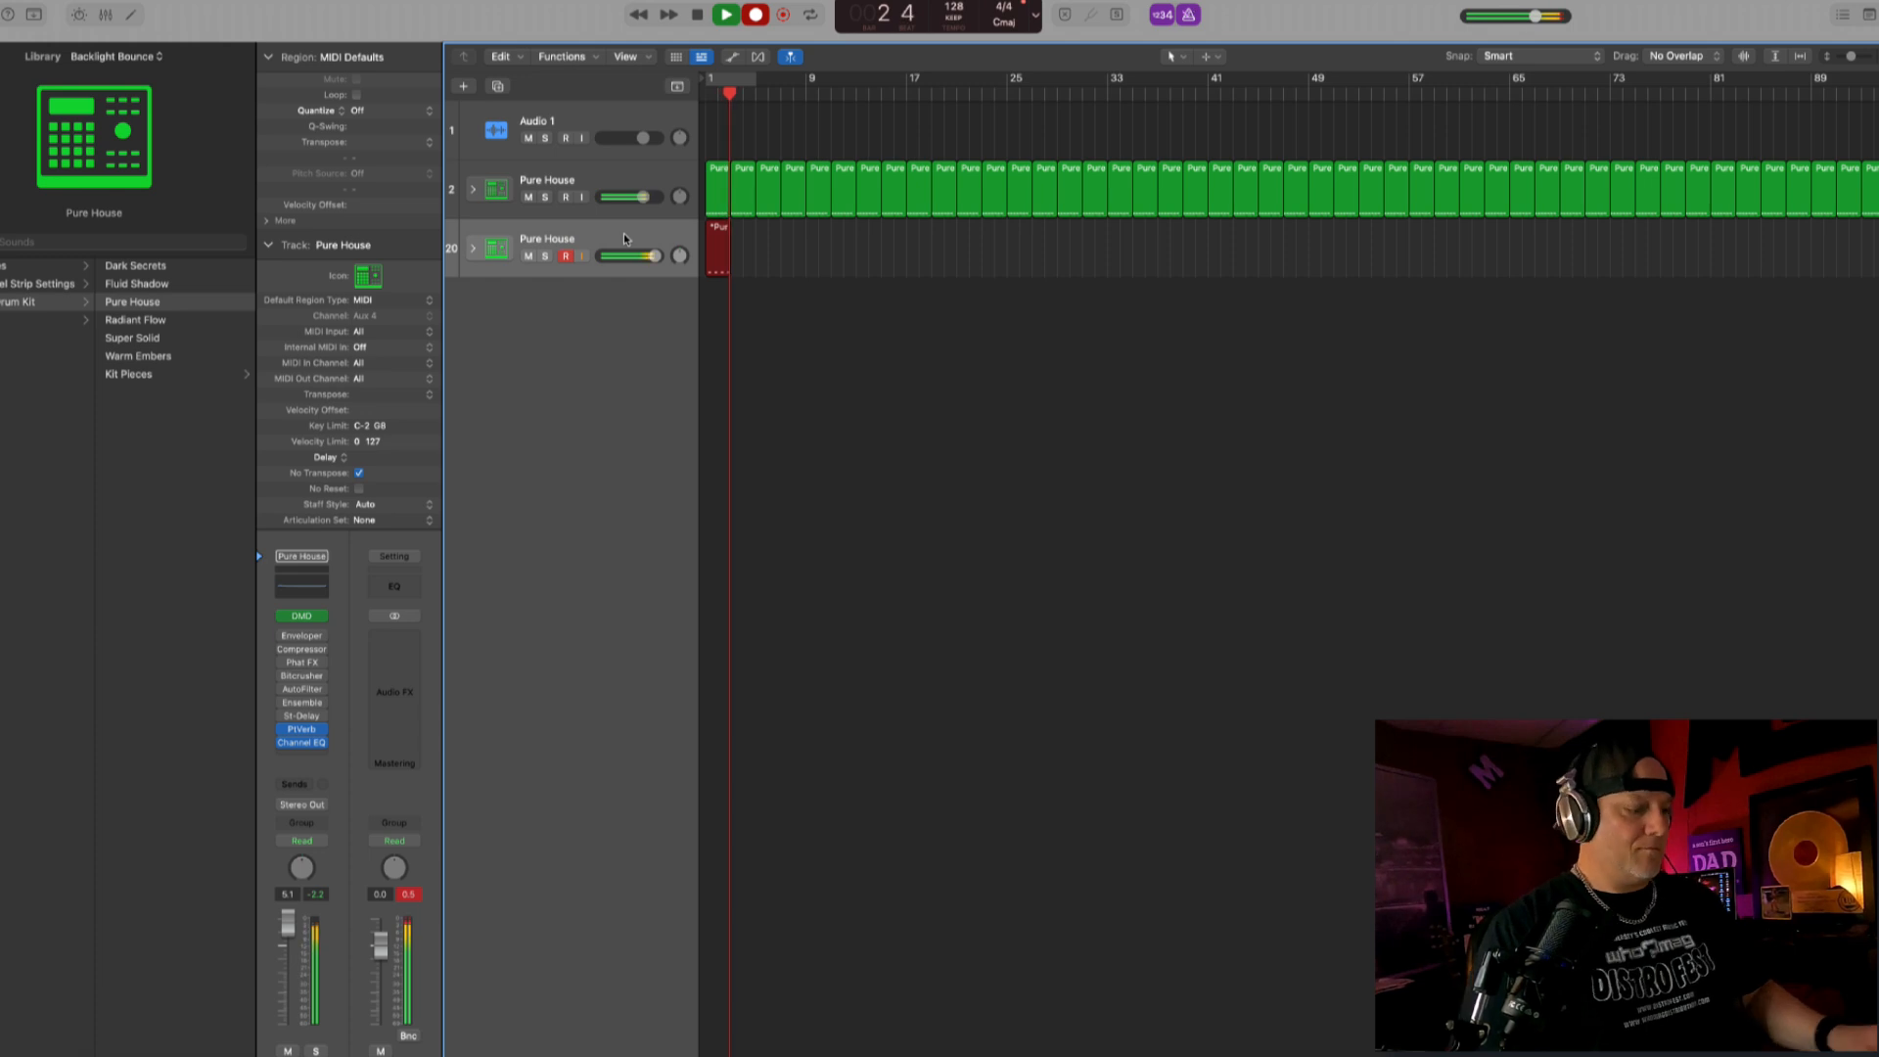
{"action": "key", "text": "space"}
{"action": "key", "text": "l"}
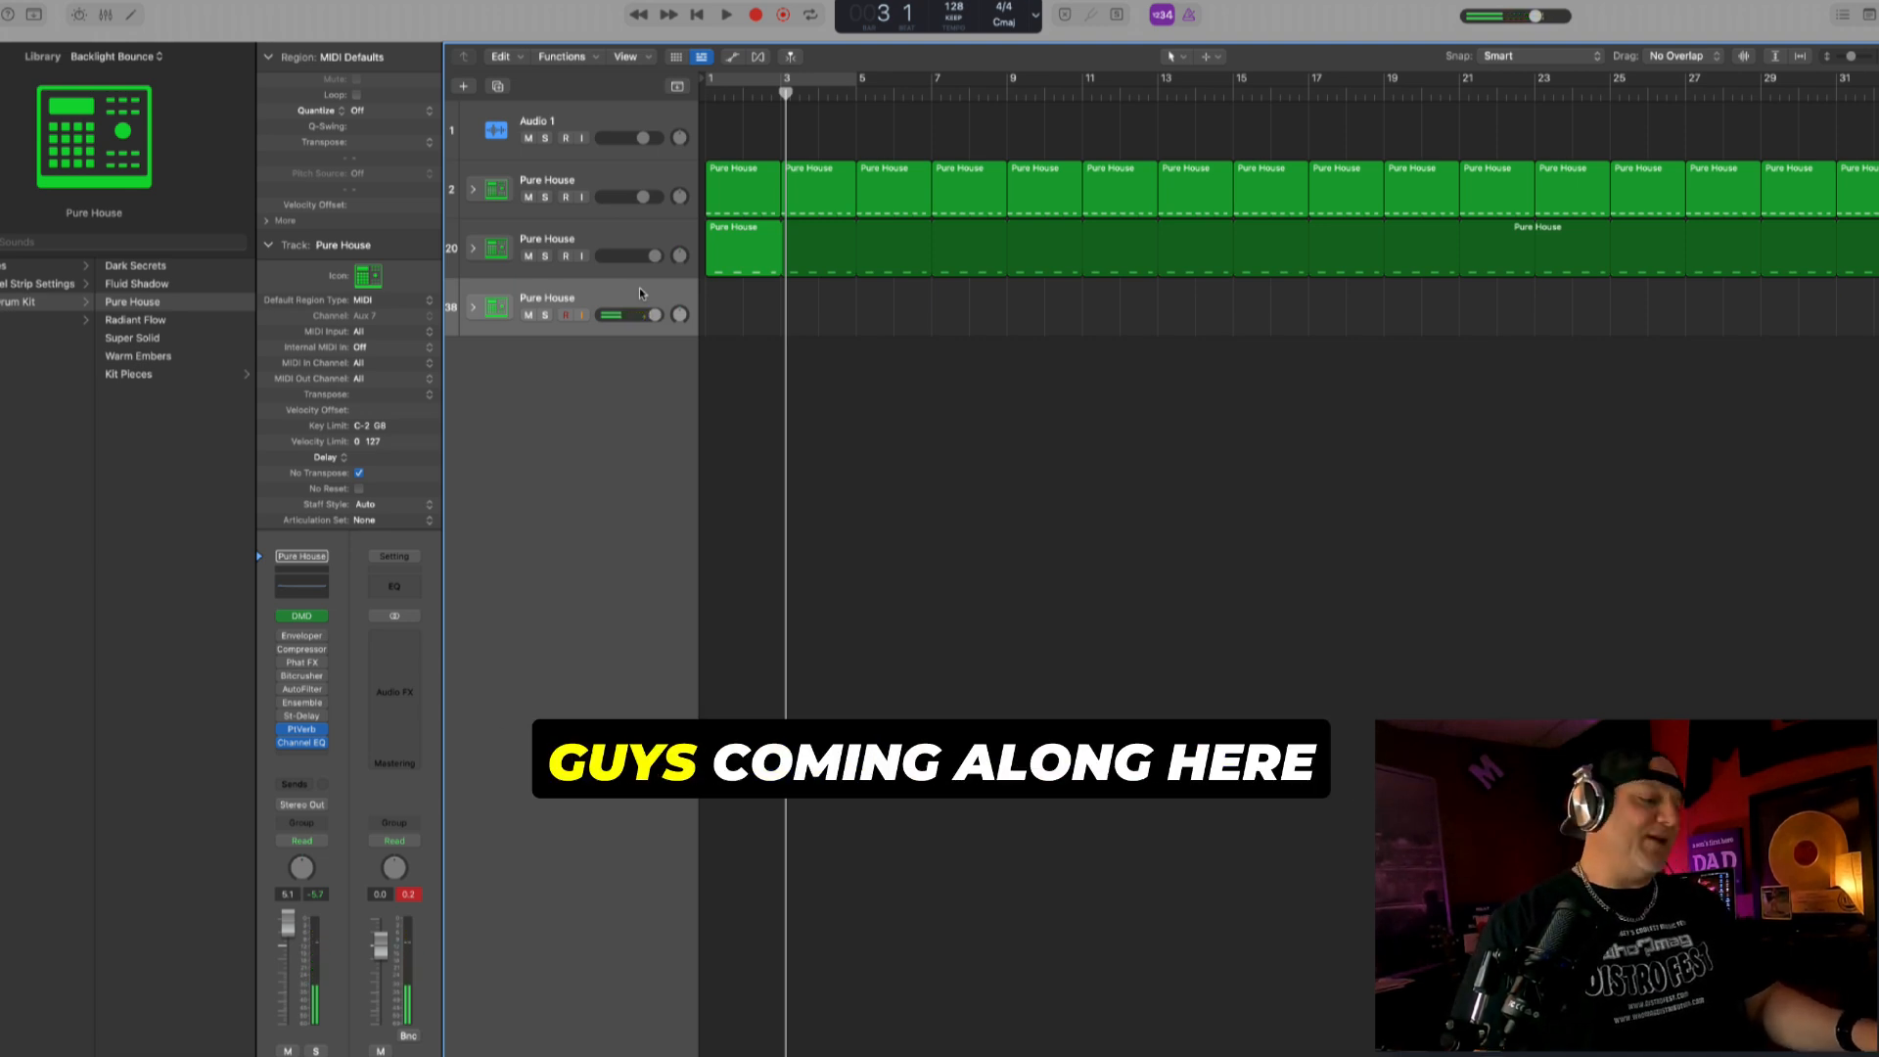
- Record a drum part from bar 1 on the third Pure House track, quantize it to 1/16 notes and play it back
{"action": "key", "text": "Return"}
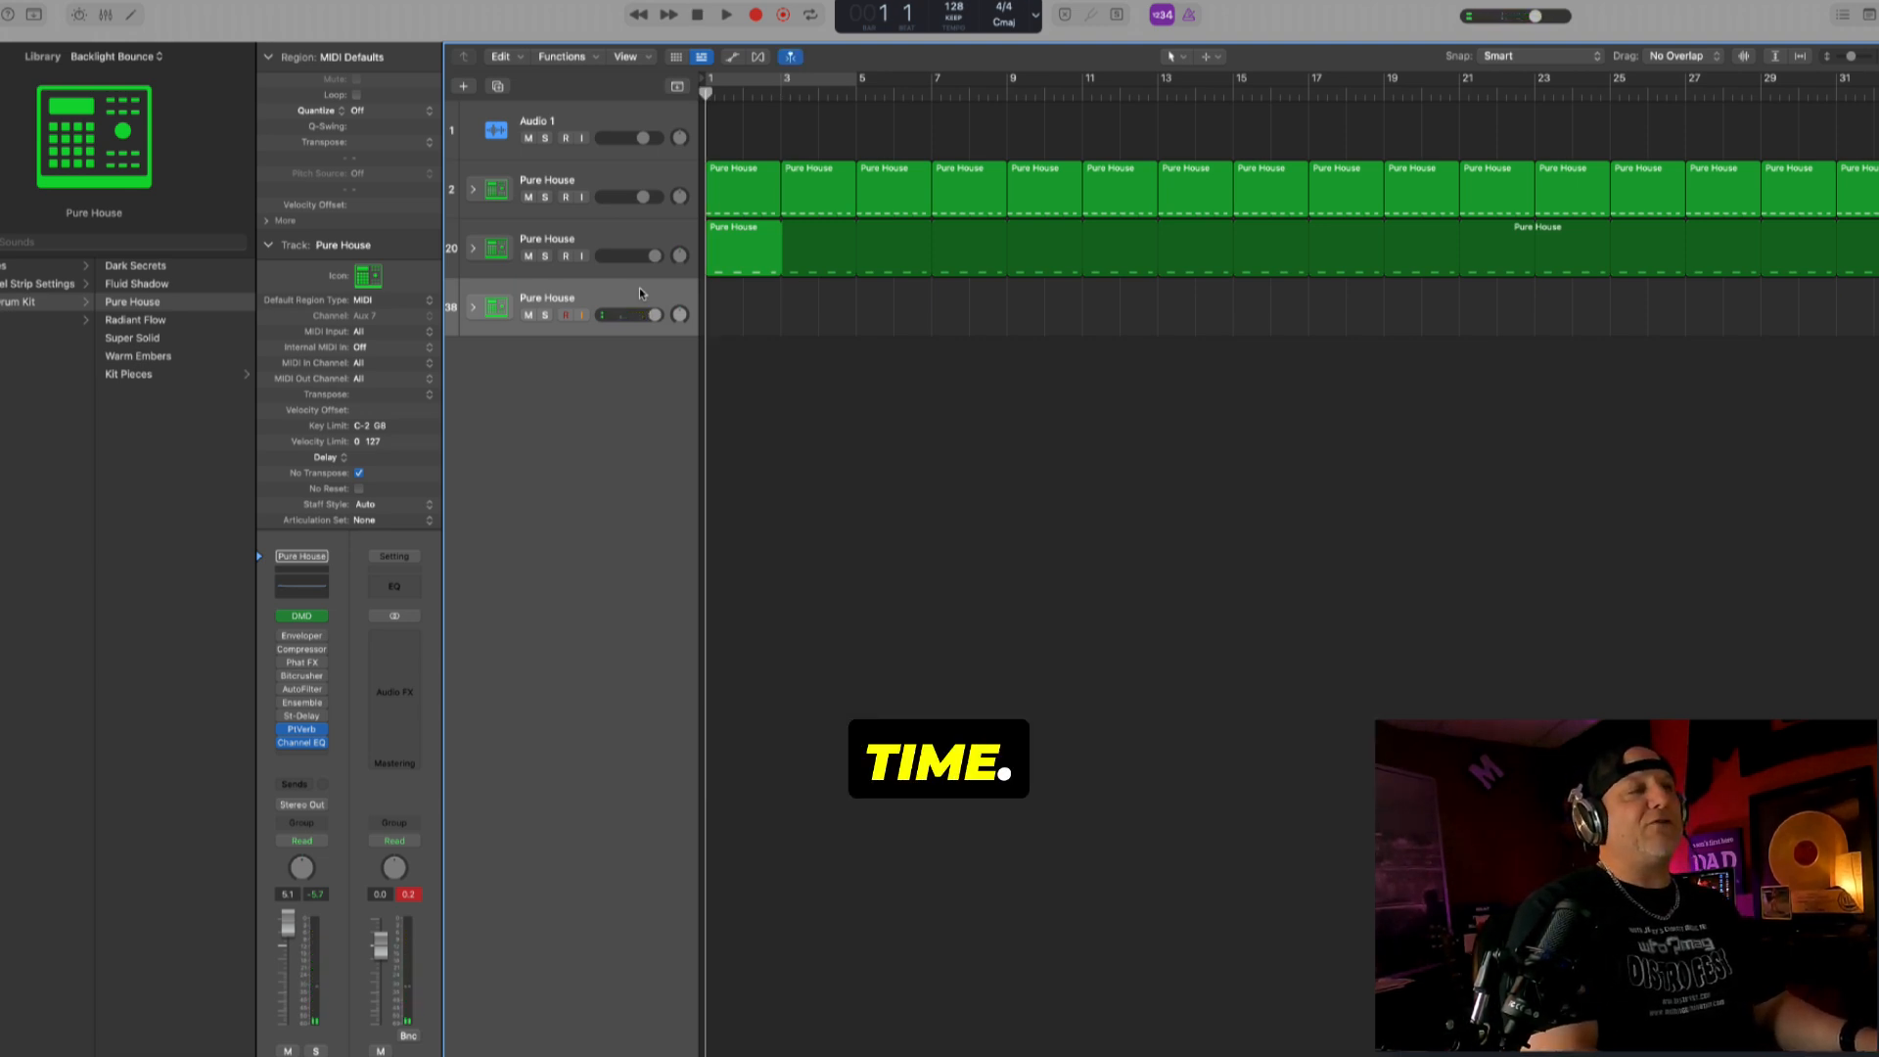
{"action": "key", "text": "r"}
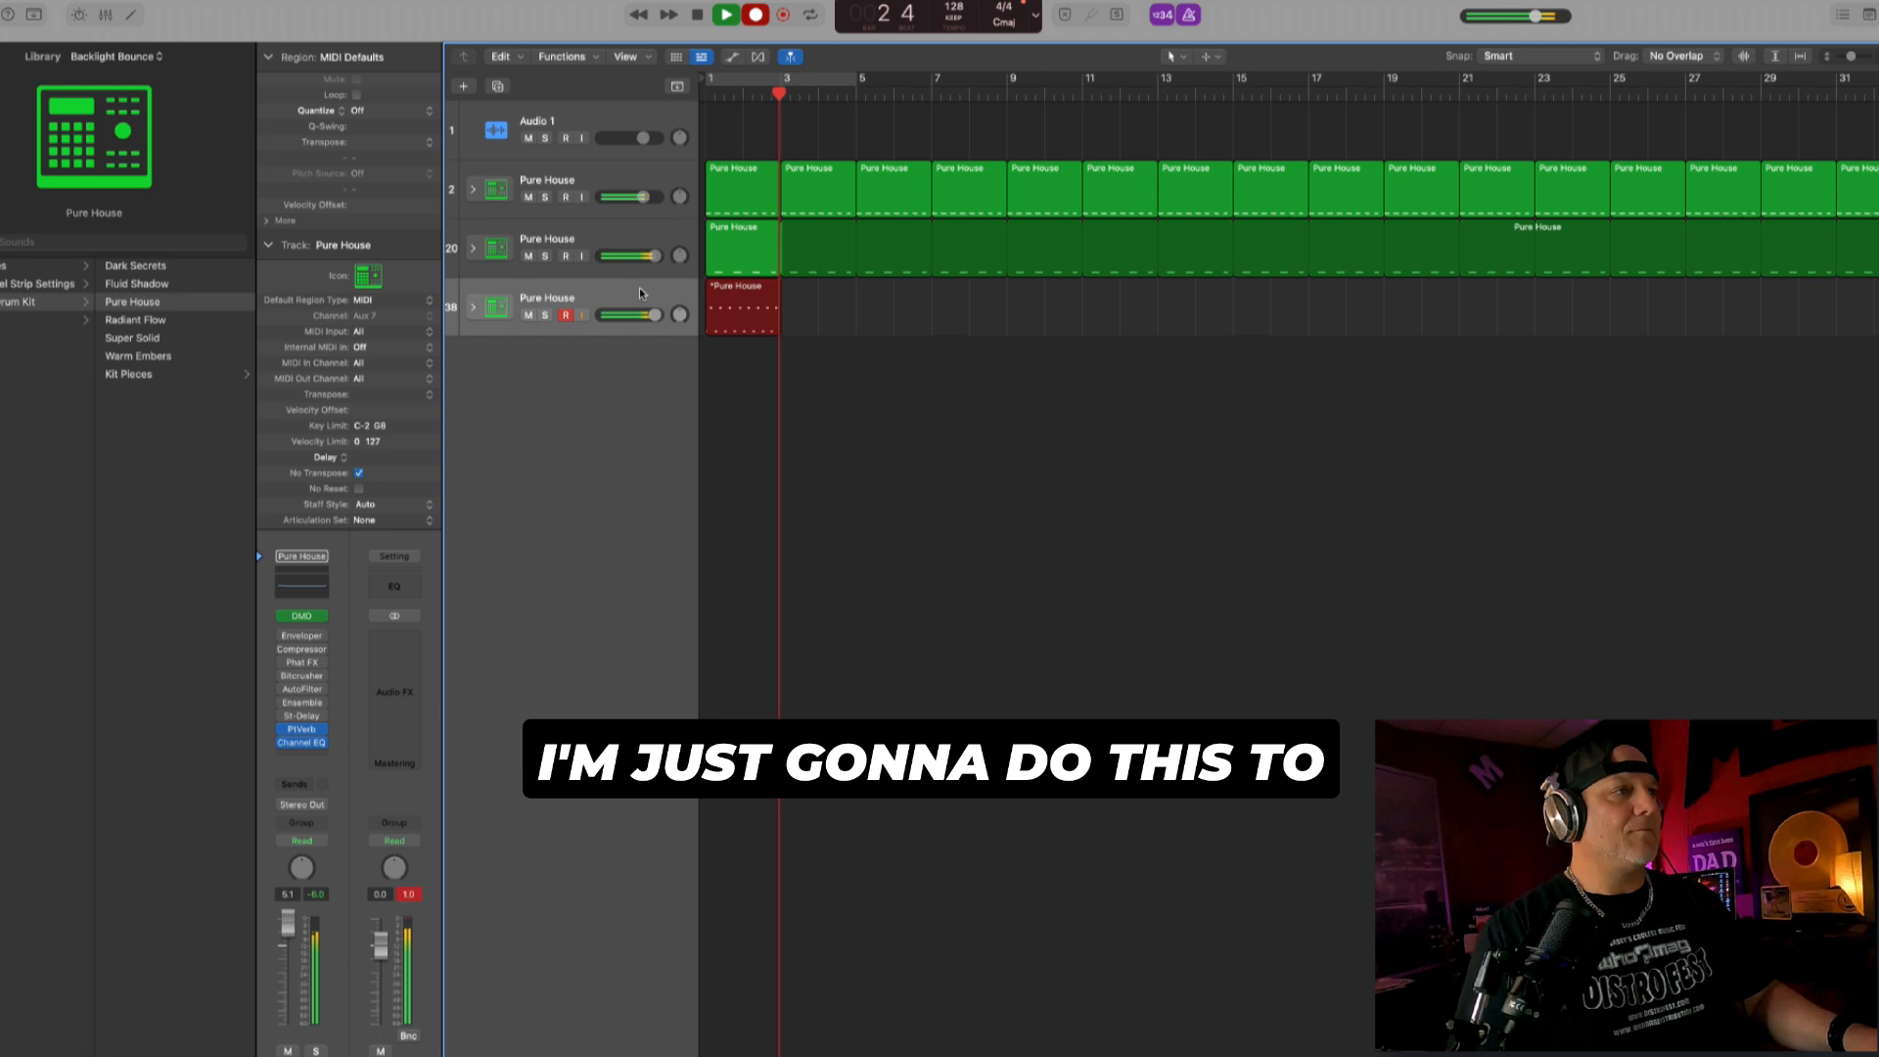
{"action": "key", "text": "space"}
{"action": "key", "text": "q"}
{"action": "key", "text": "Return"}
{"action": "key", "text": "space"}
- Arrange the third drum track's part as two adjacent one-bar regions from bar 1 and loop both
{"action": "mouse_move", "coordinate": [746, 308]}
{"action": "left_mouse_down"}
{"action": "mouse_move", "coordinate": [771, 315]}
{"action": "mouse_move", "coordinate": [713, 298]}
{"action": "left_mouse_up"}
{"action": "key", "text": "space"}
{"action": "left_click", "coordinate": [795, 310]}
{"action": "key", "text": "l"}
- Play the beat from bar 1 and set the third drum track's volume to +2.3 dB
{"action": "key", "text": "Return"}
{"action": "key", "text": "space"}
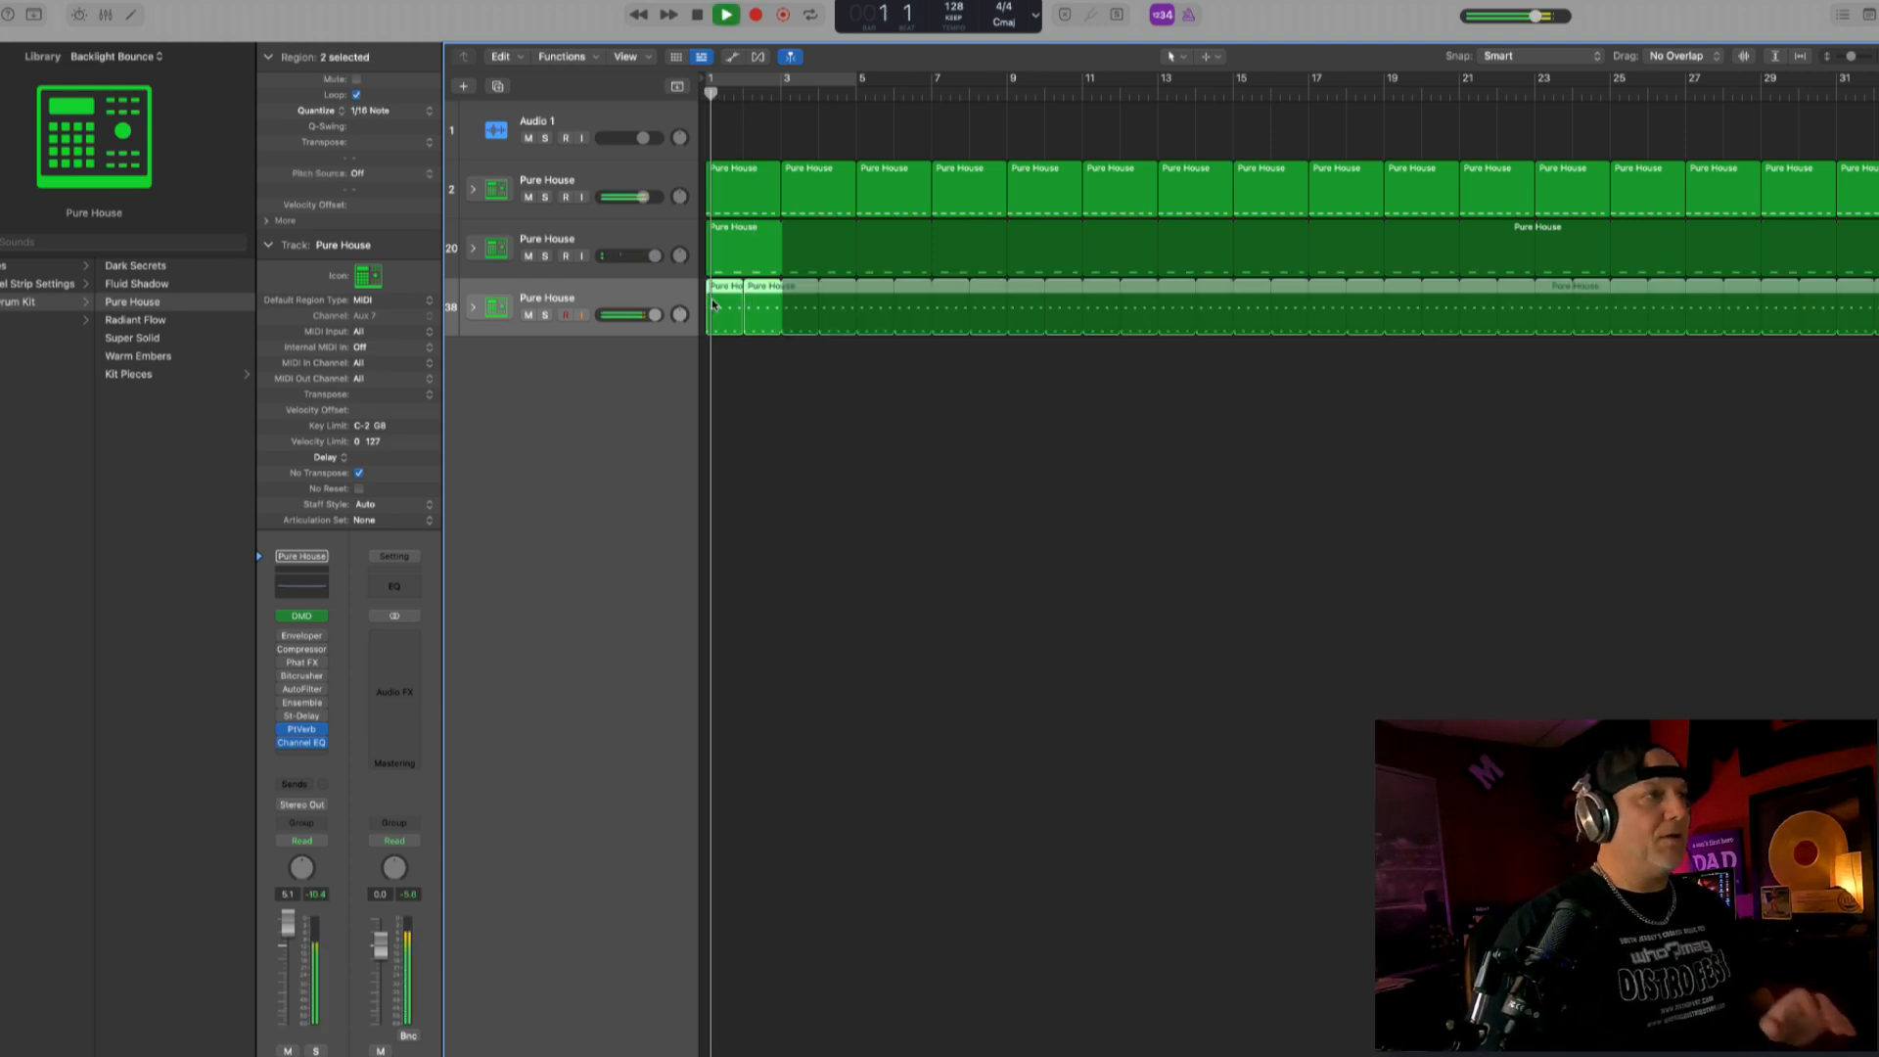
{"action": "mouse_move", "coordinate": [652, 316]}
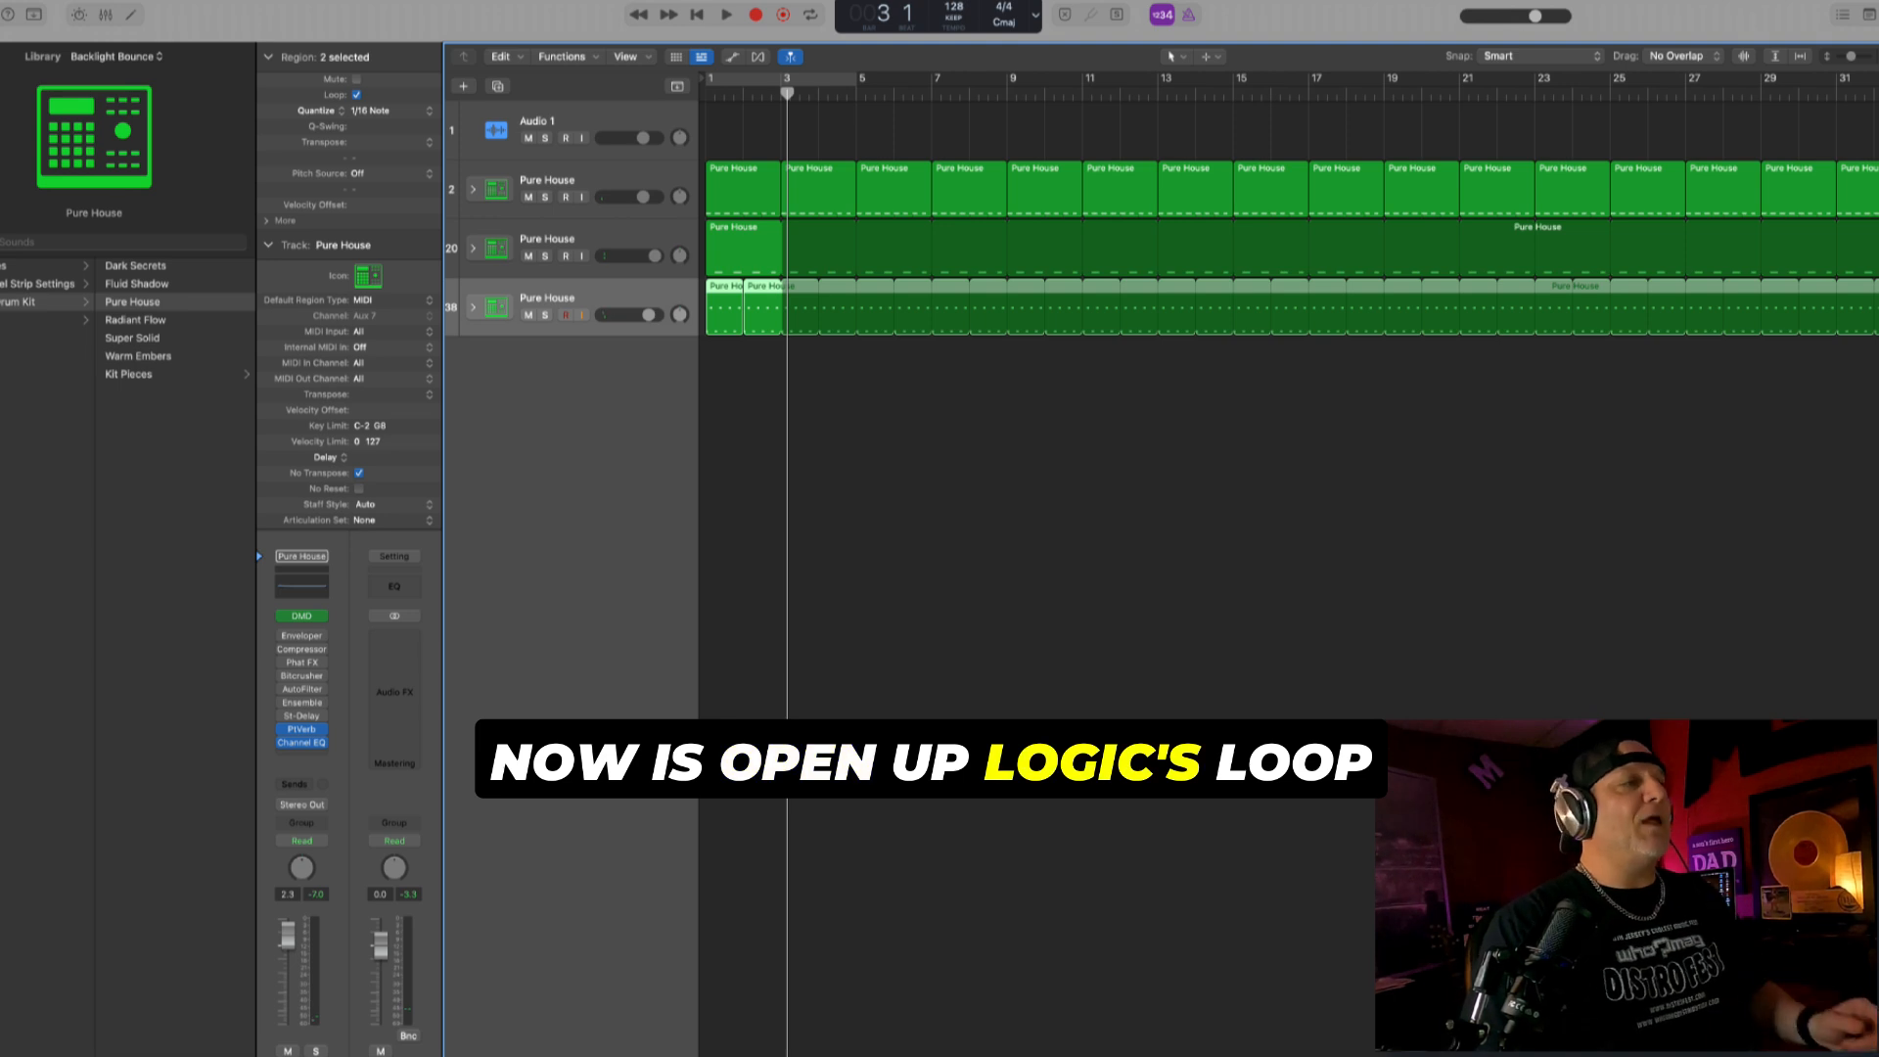
- Filter Apple Loops to Backlight Bounce with signature Any, search for "beat", and loop Dark Secrets Beat on a new track from bar 1
{"action": "key", "text": "o"}
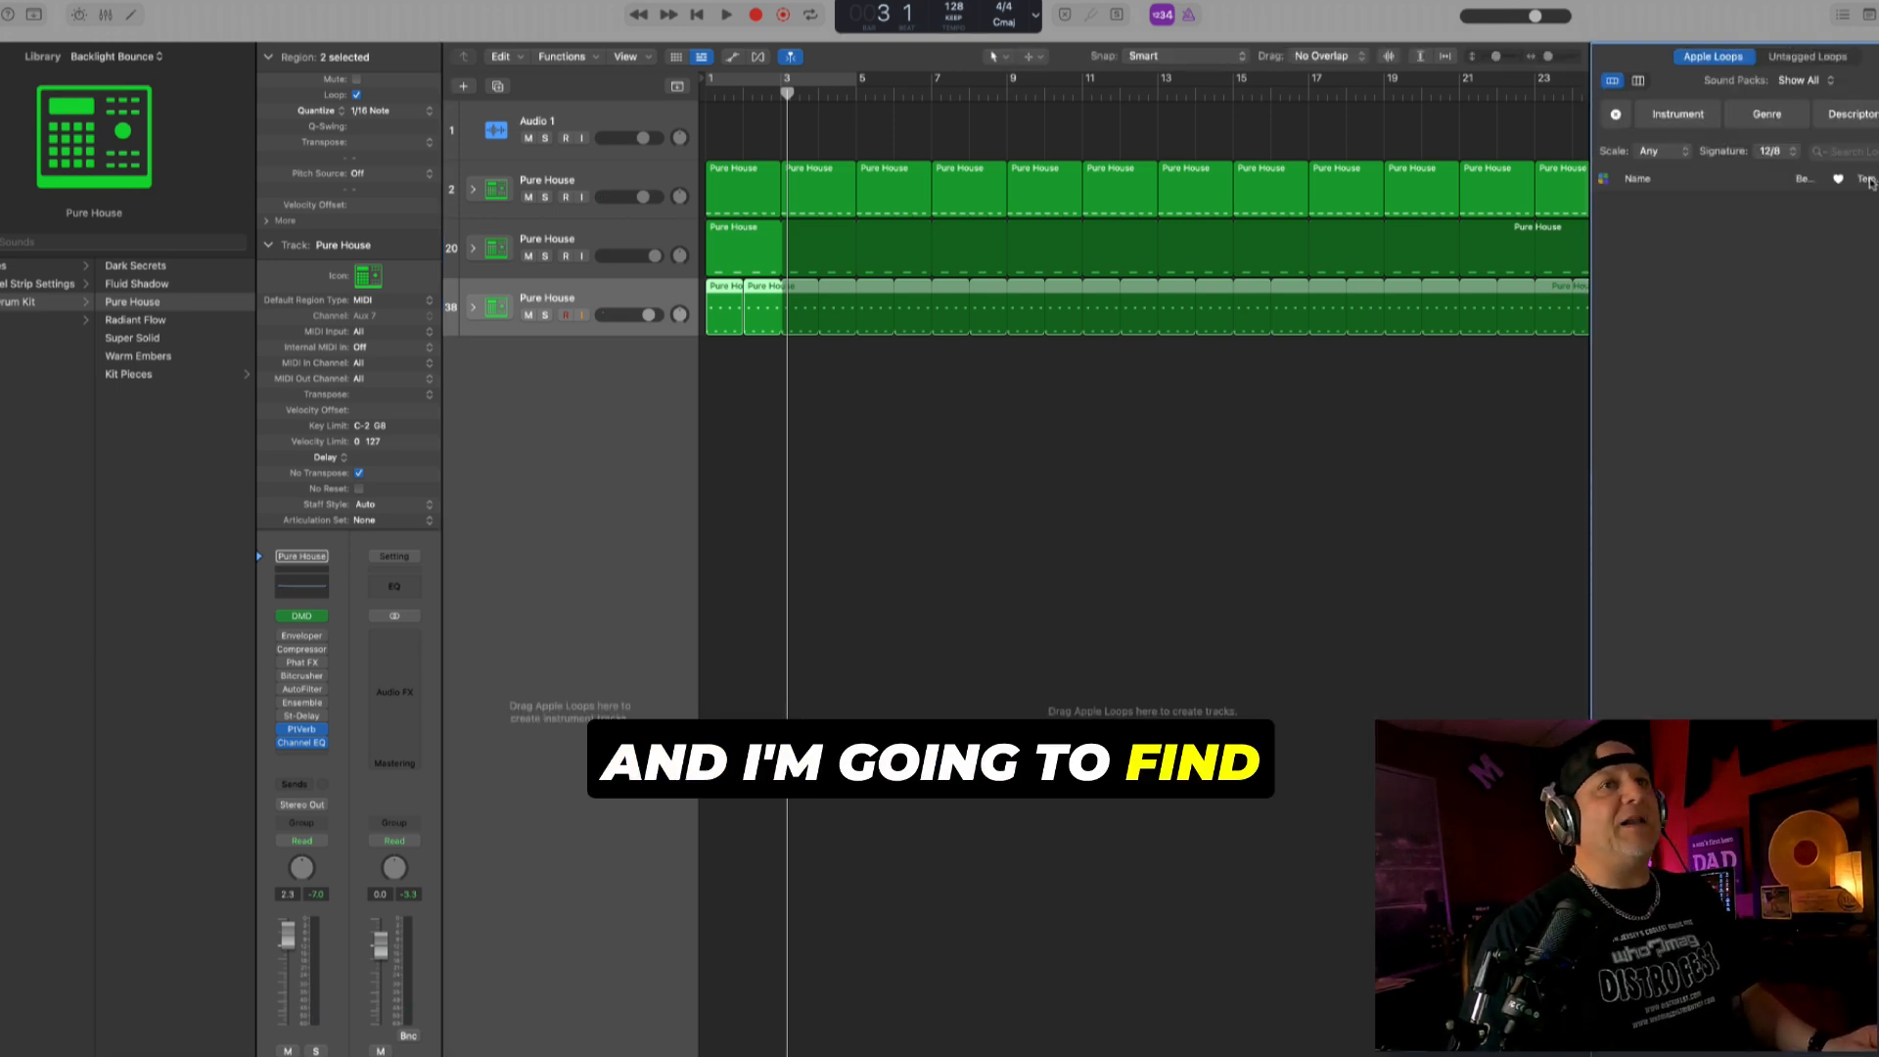
{"action": "left_click", "coordinate": [1786, 152]}
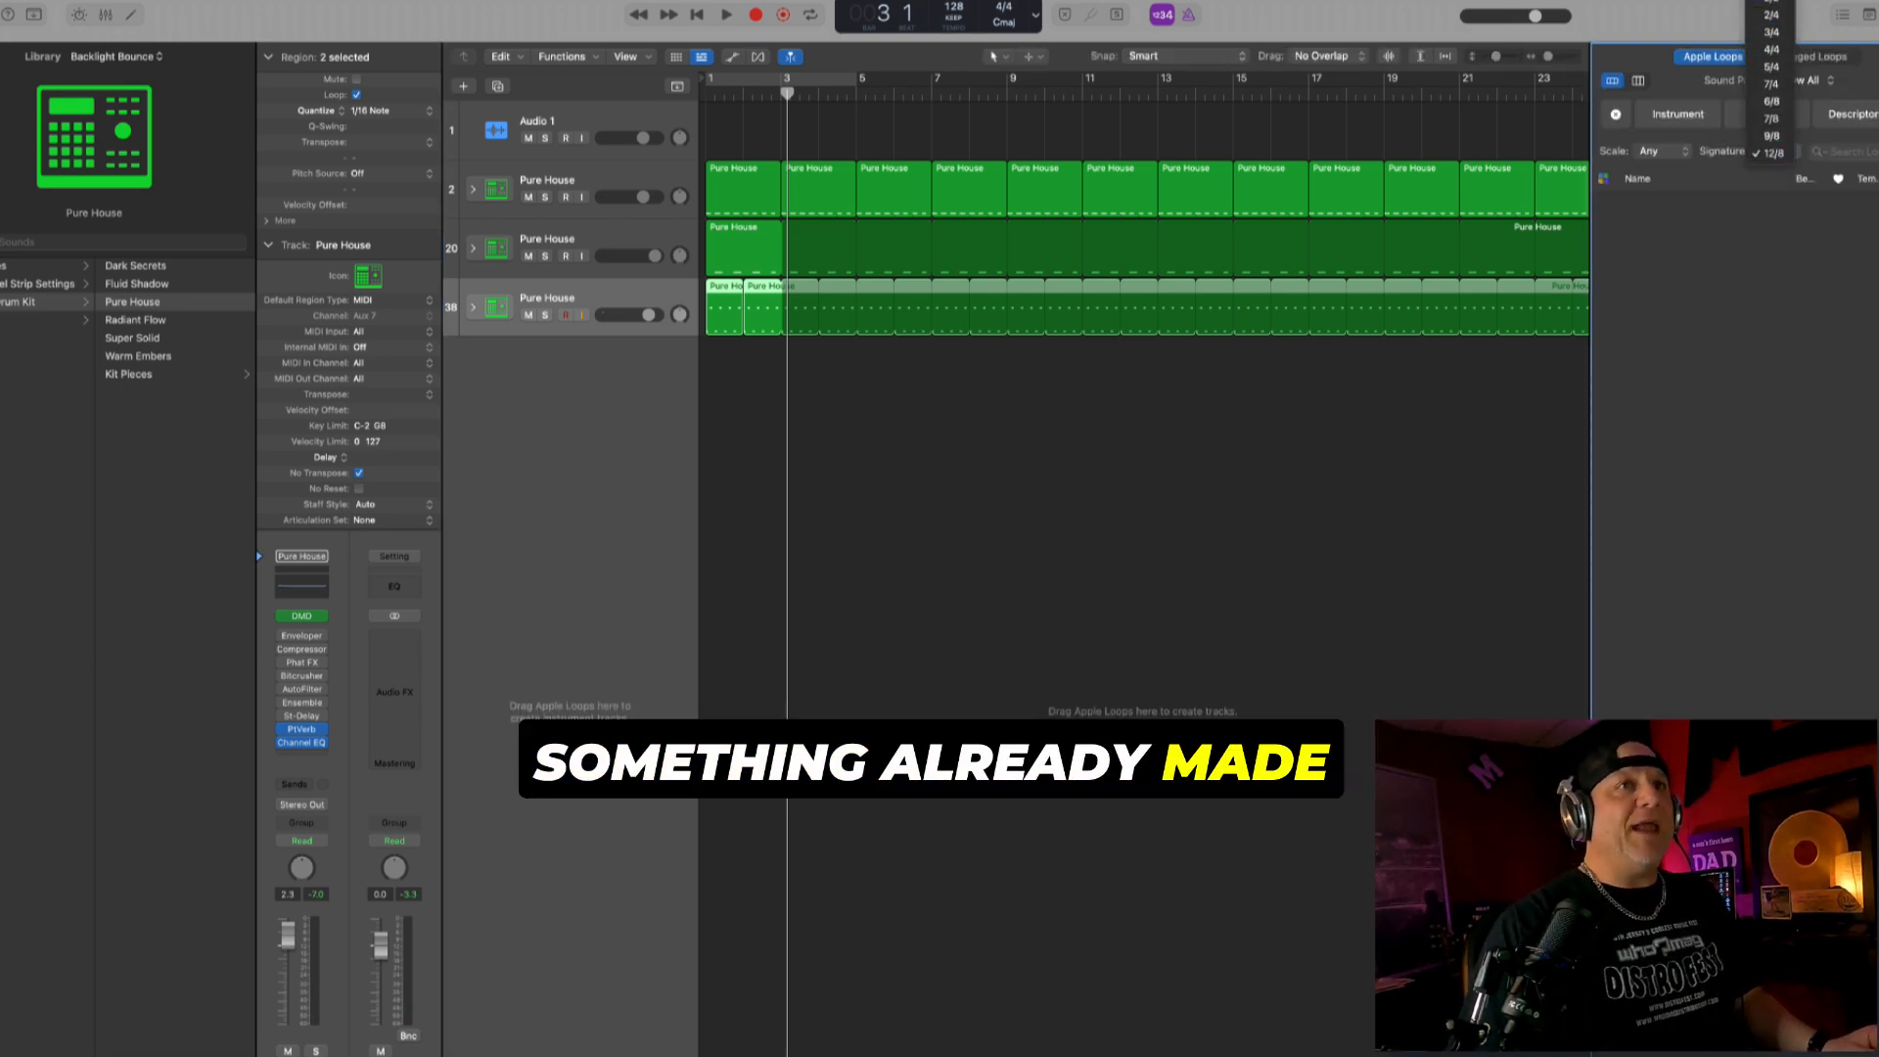
{"action": "left_click", "coordinate": [1778, 48]}
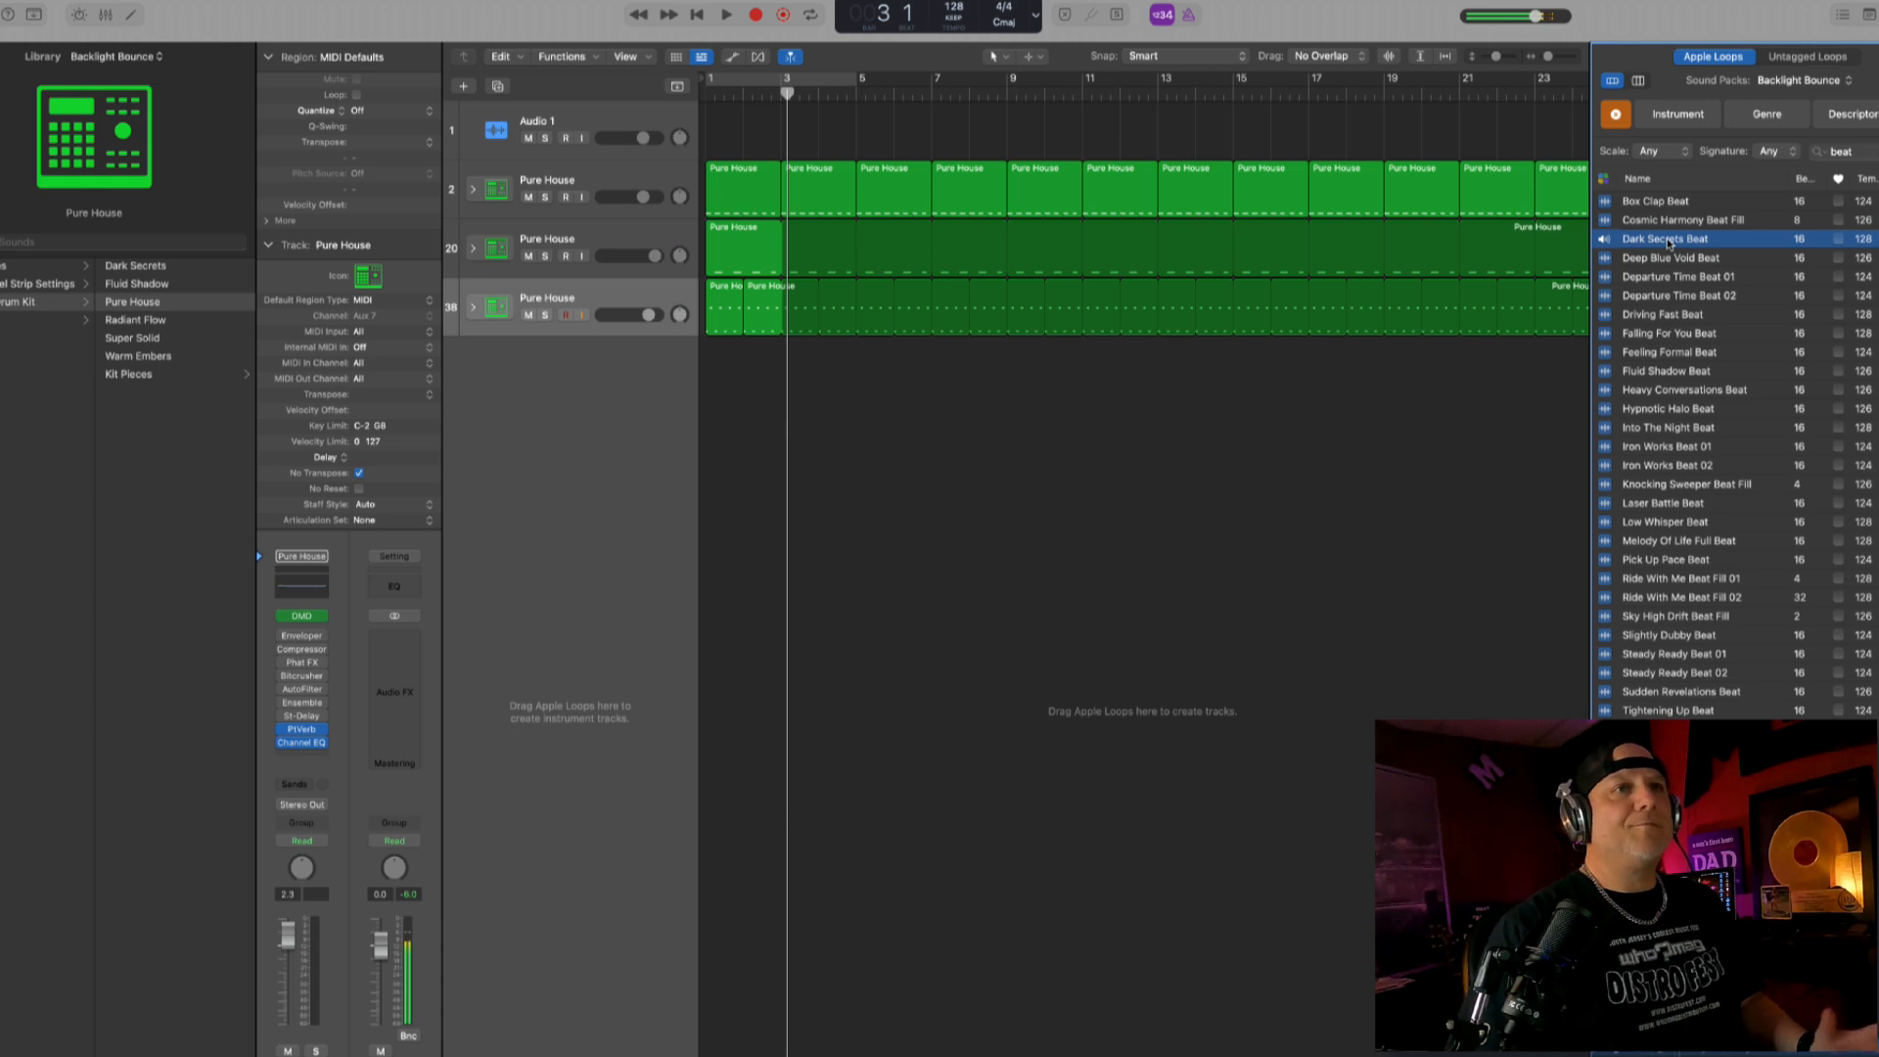
{"action": "left_click_drag", "start_coordinate": [1668, 242], "coordinate": [658, 355]}
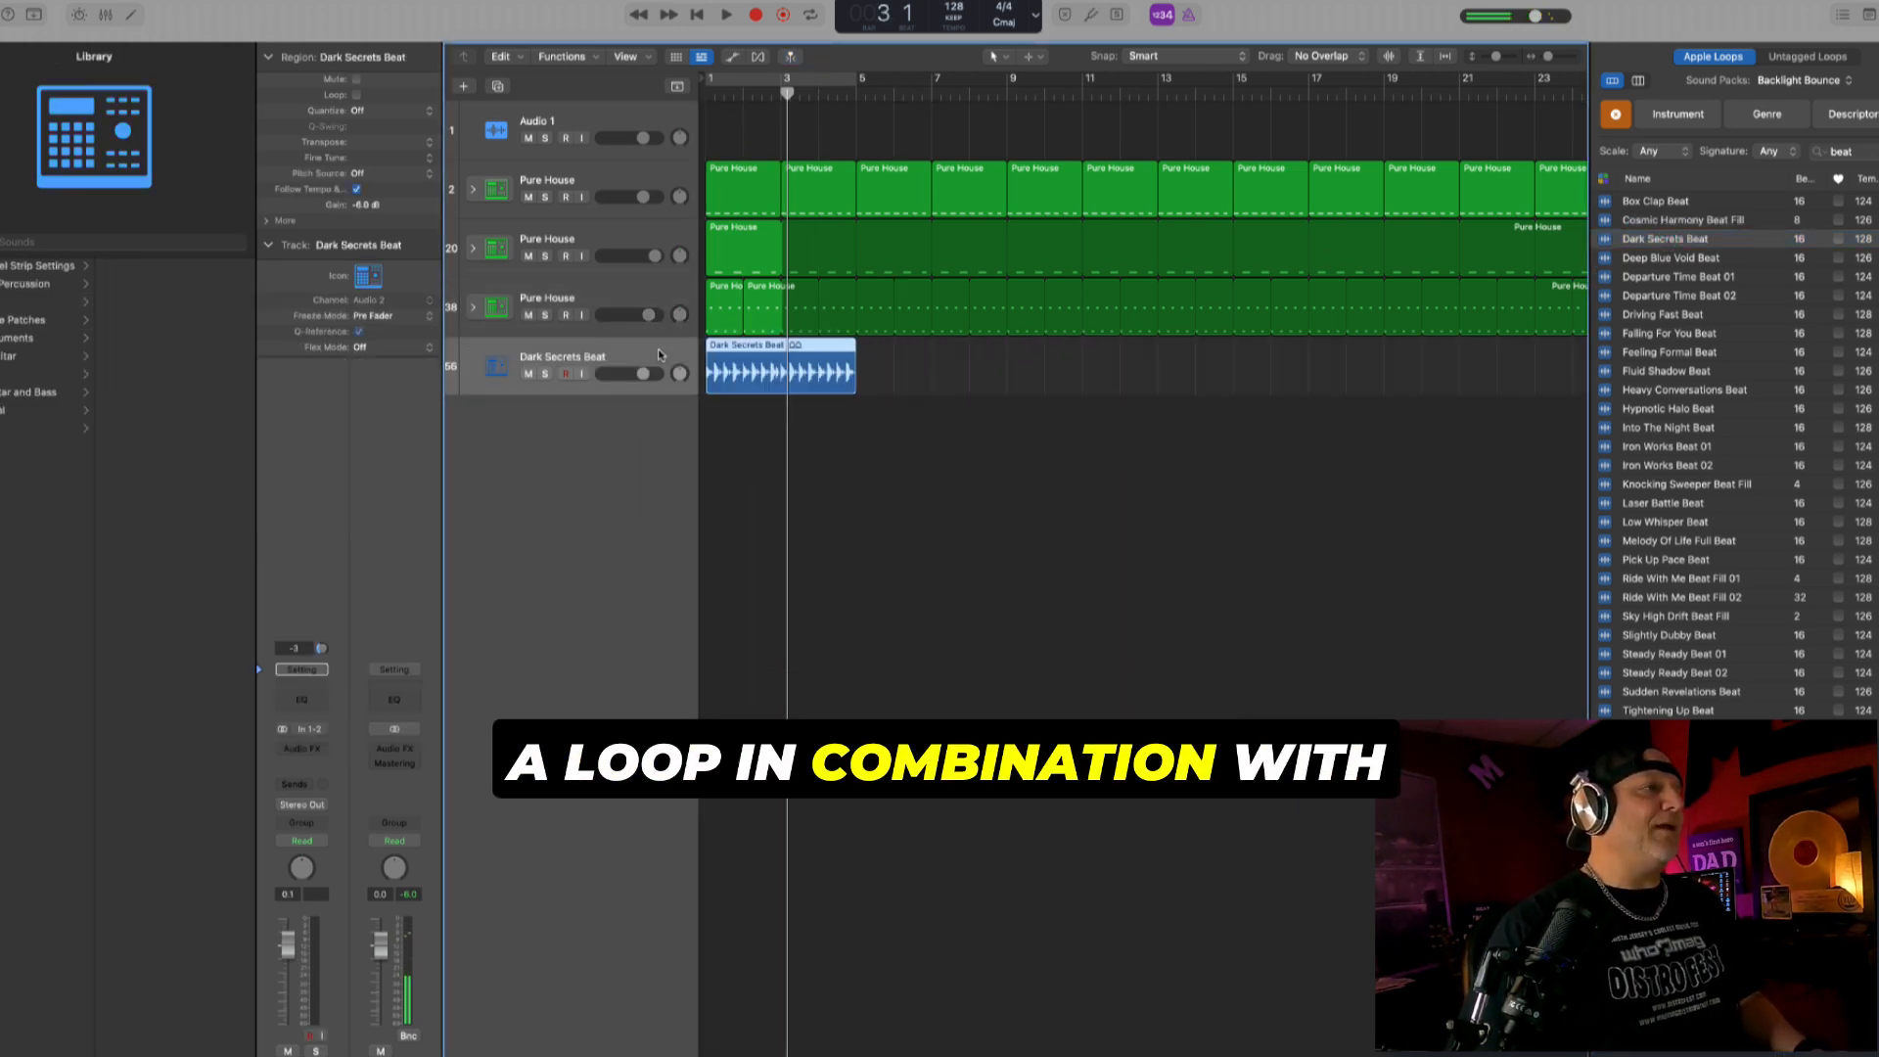
{"action": "key", "text": "l"}
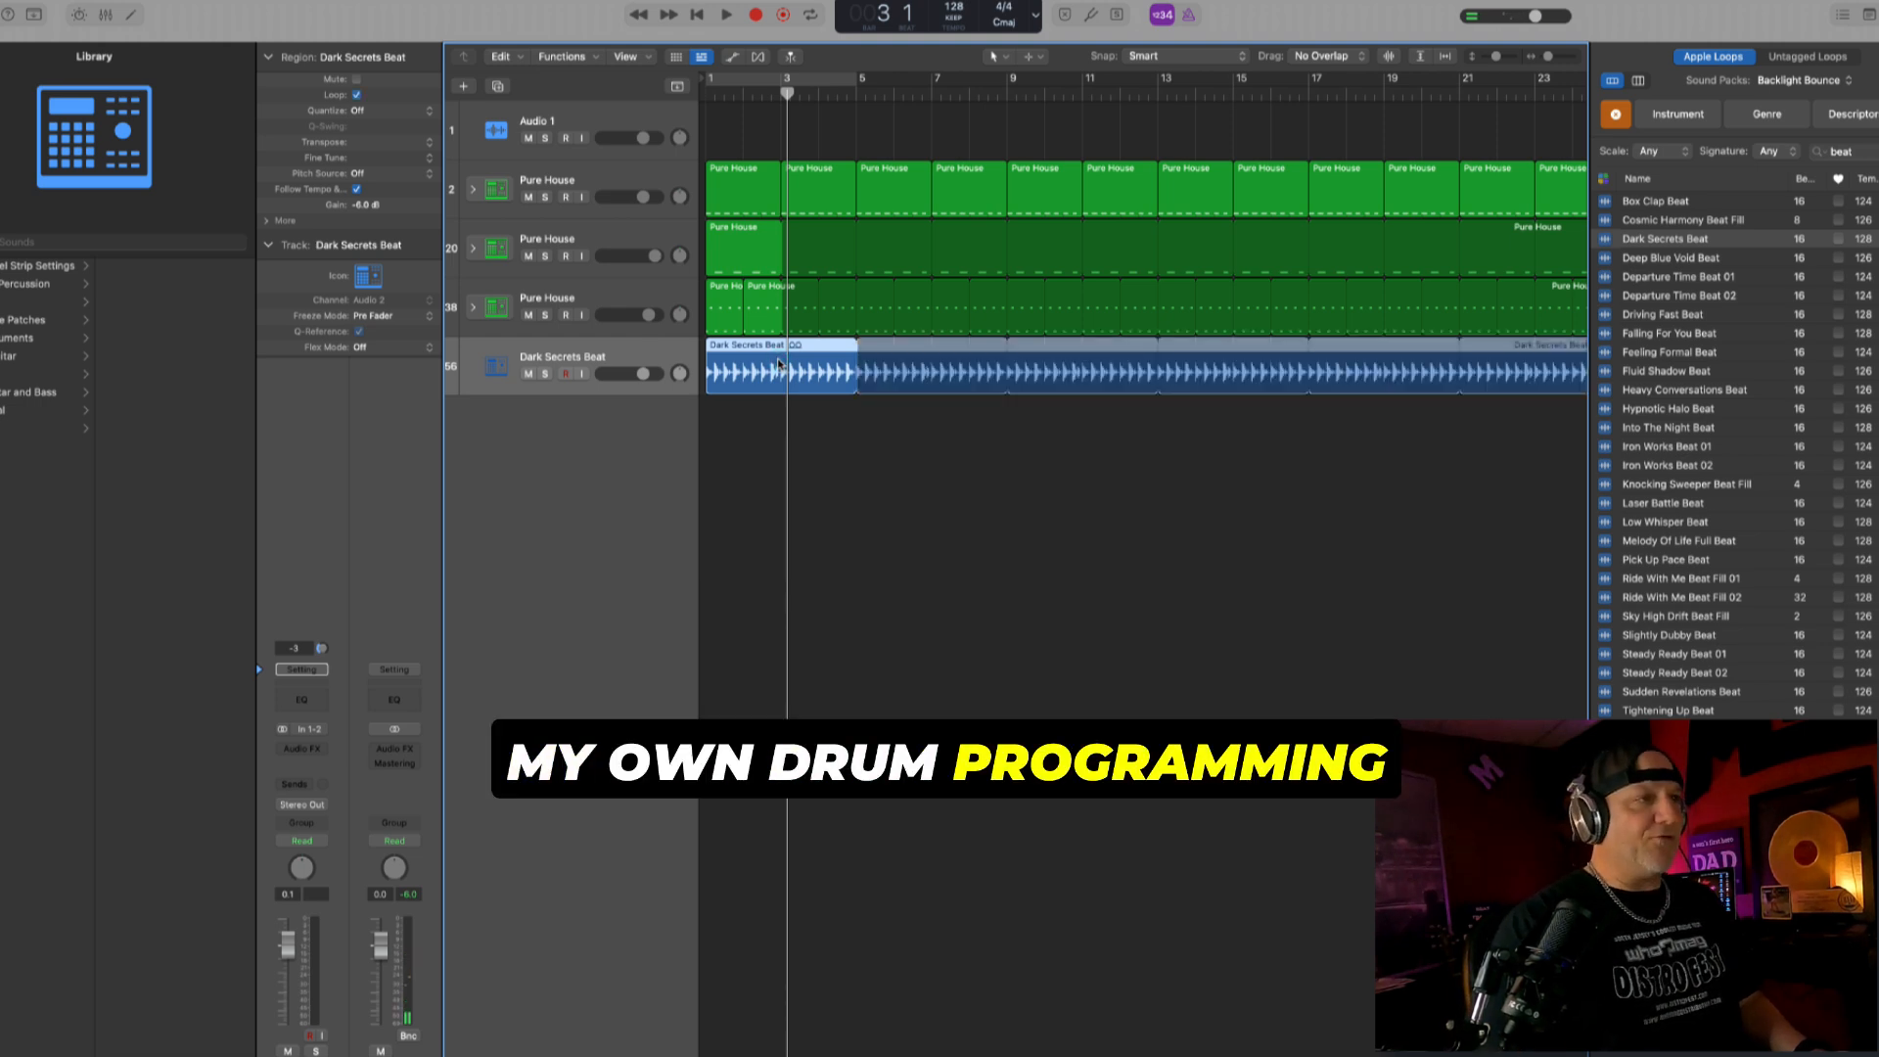
- Add a Channel EQ to the Dark Secrets Beat track with a 124 Hz low cut and a shallow dip at 312 Hz
{"action": "left_click", "coordinate": [296, 697]}
{"action": "left_click_drag", "start_coordinate": [760, 390], "coordinate": [780, 392]}
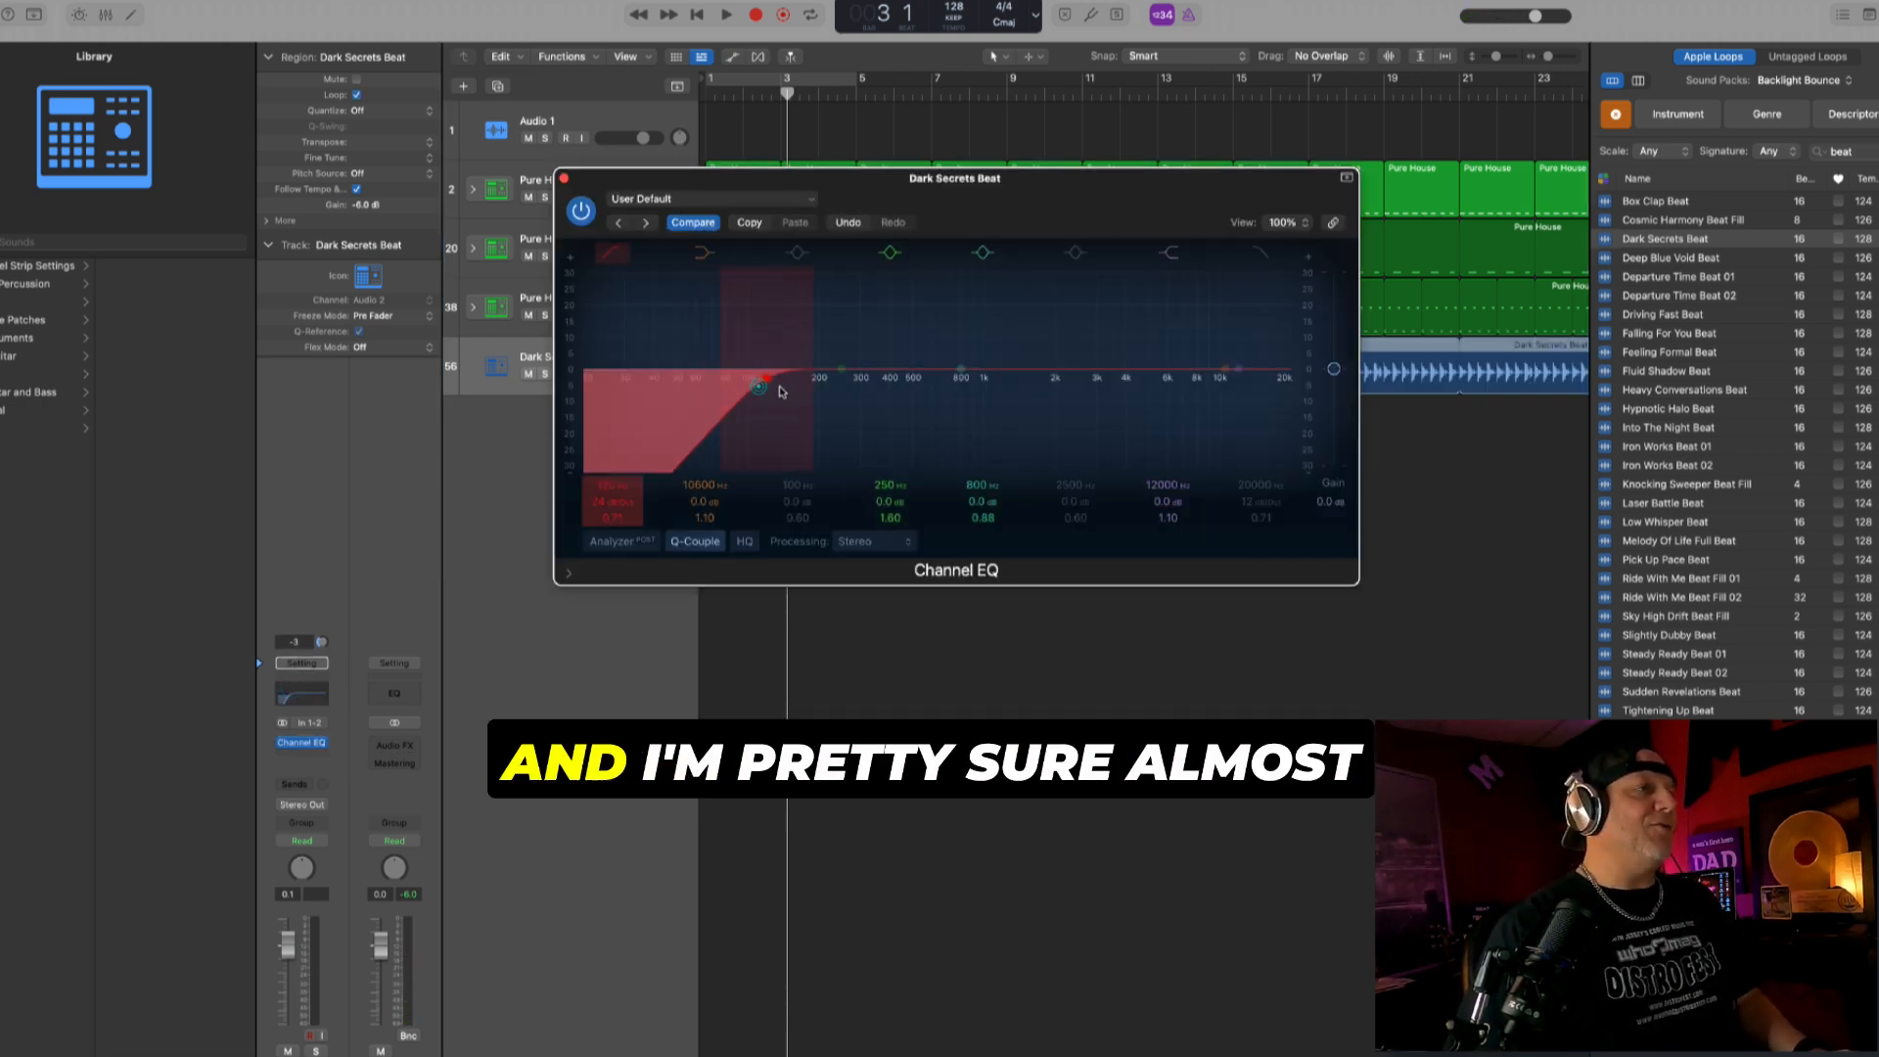
{"action": "left_click_drag", "start_coordinate": [832, 178], "coordinate": [960, 359]}
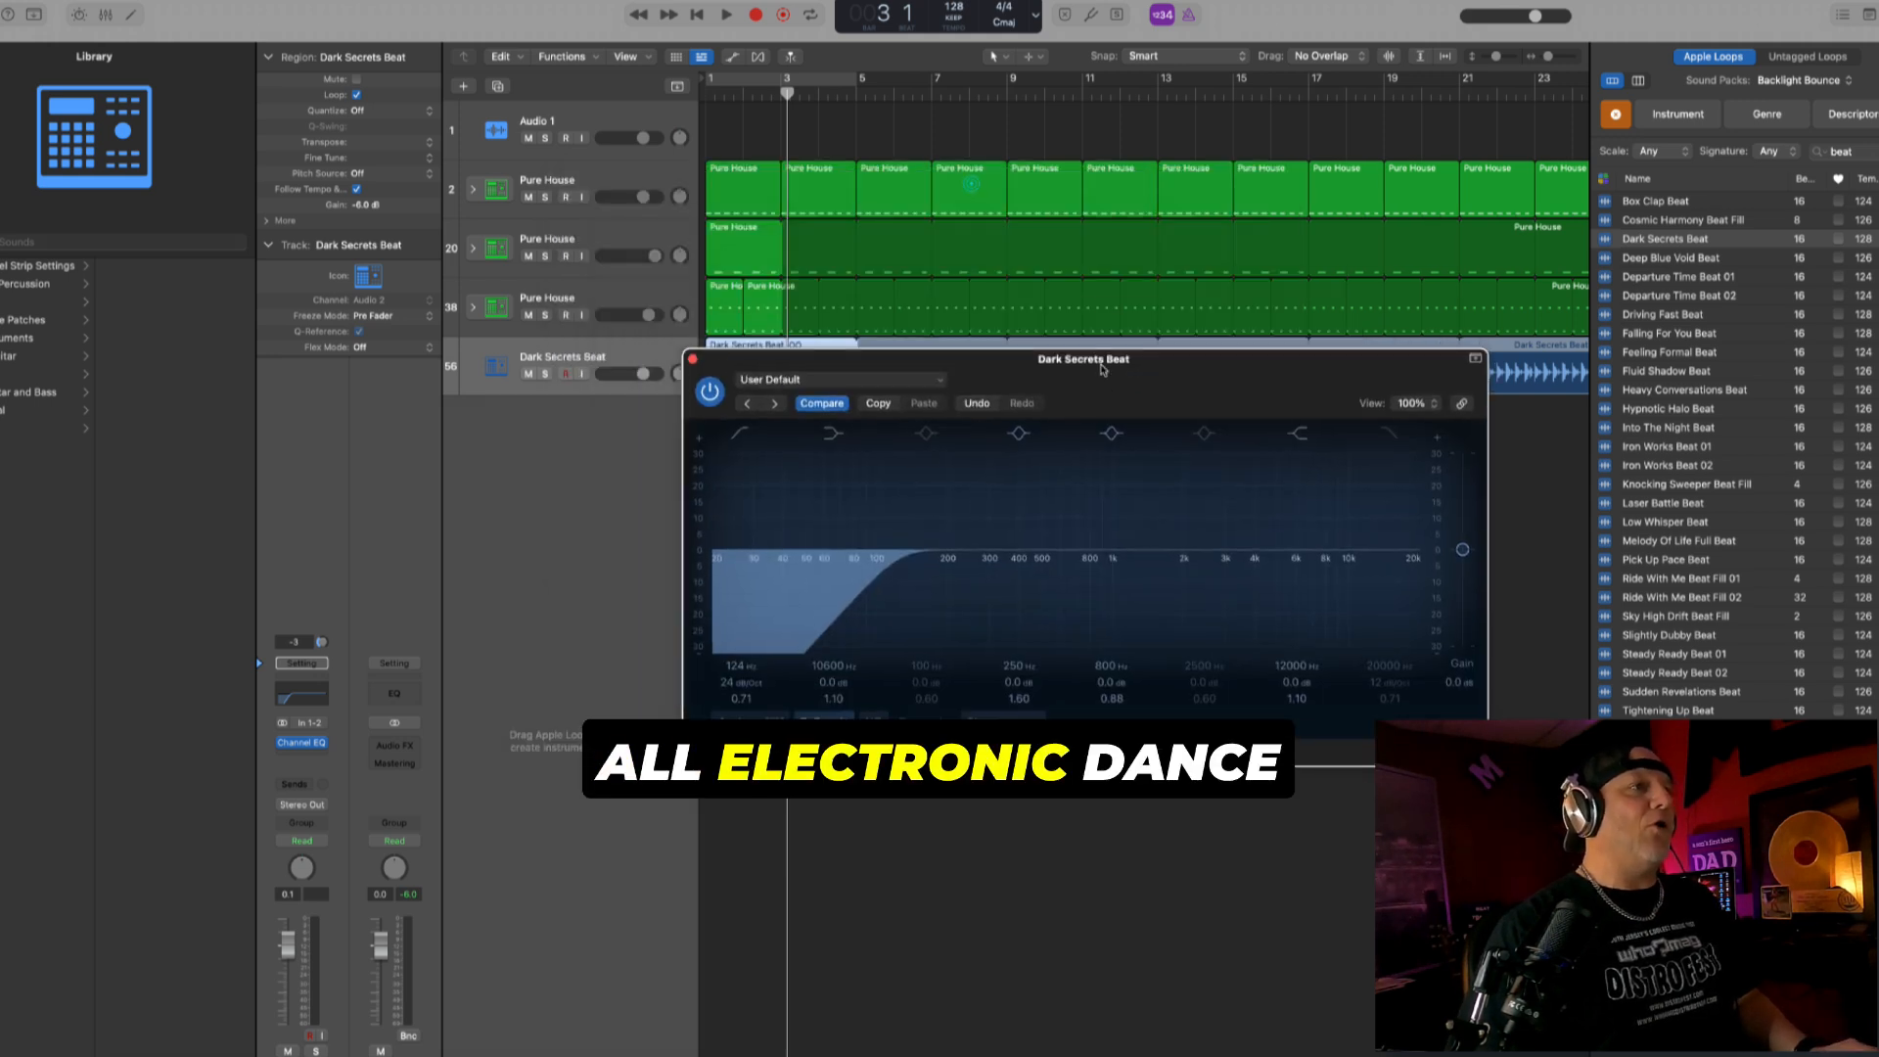
{"action": "left_click_drag", "start_coordinate": [937, 546], "coordinate": [961, 556]}
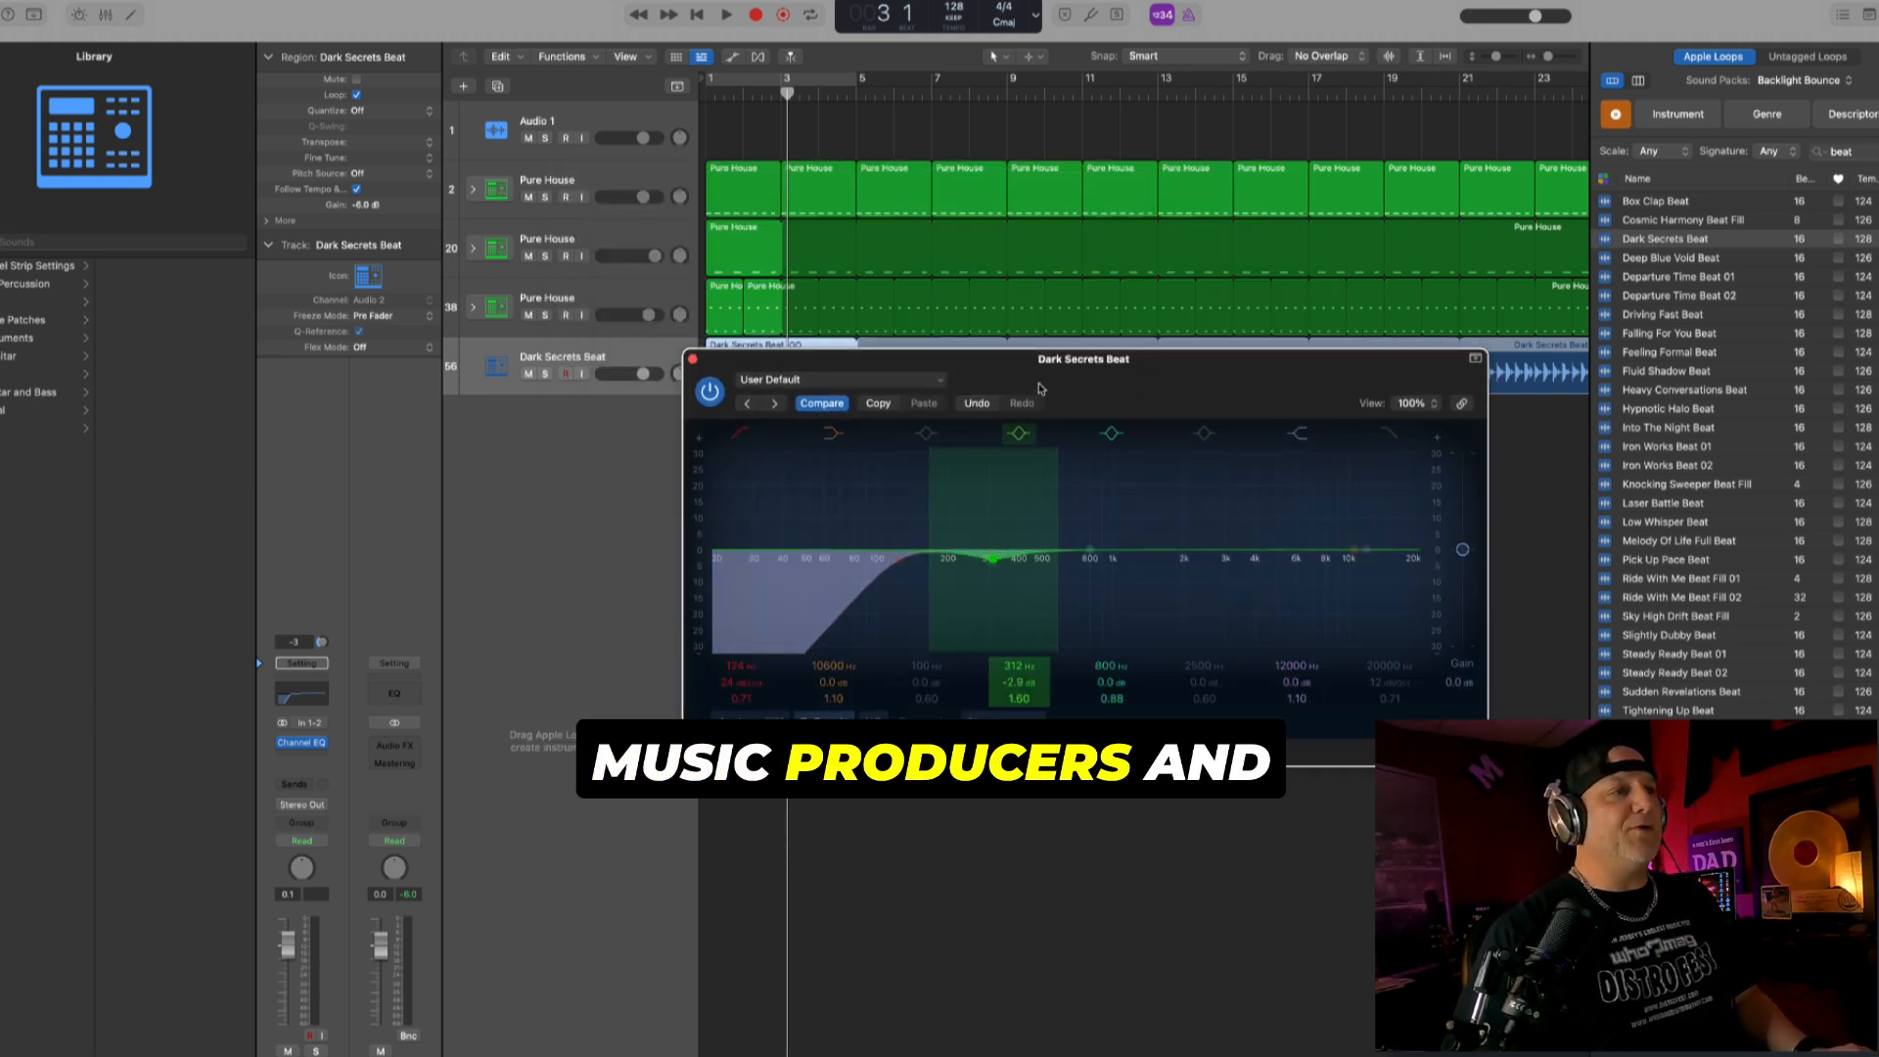
- Raise the low cut on the Dark Secrets Beat track to 222 Hz and play the beat from bar 1
{"action": "left_click_drag", "start_coordinate": [1045, 380], "coordinate": [1090, 510]}
{"action": "left_click_drag", "start_coordinate": [949, 690], "coordinate": [1009, 691]}
{"action": "left_click", "coordinate": [1151, 452]}
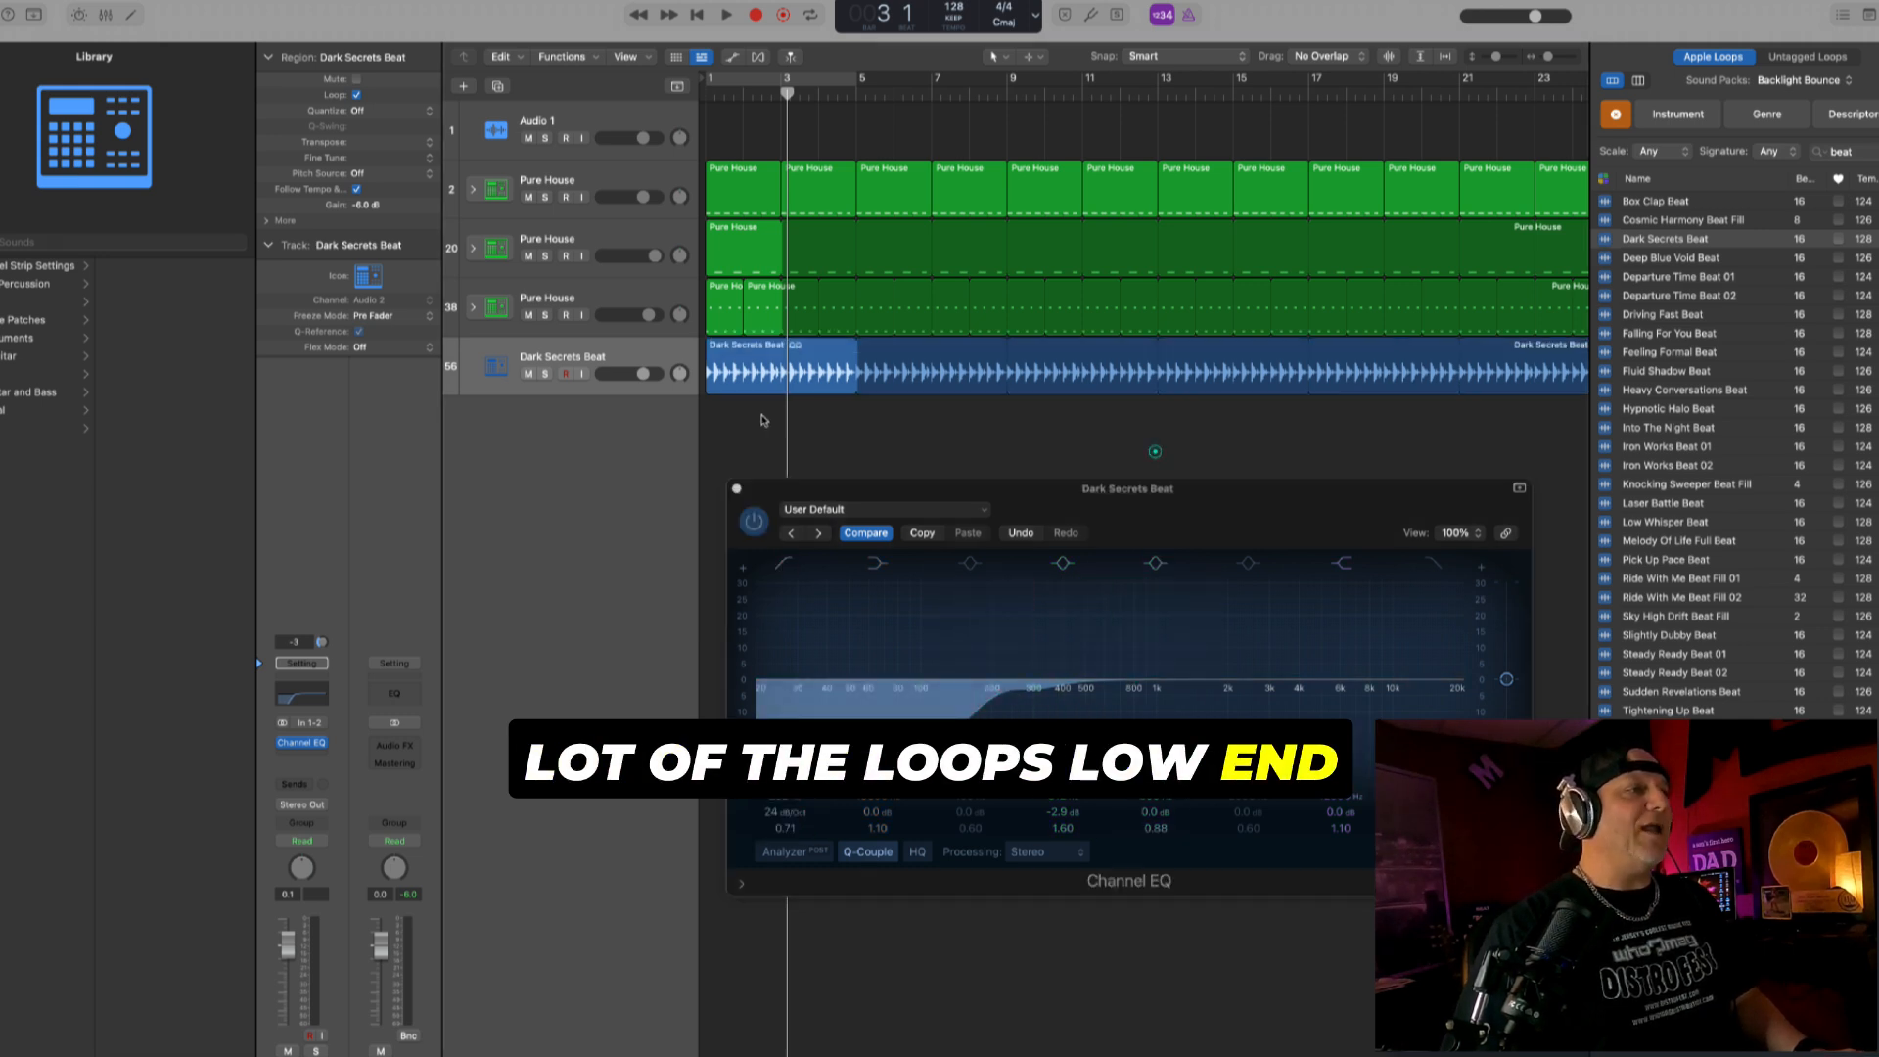
{"action": "left_click", "coordinate": [675, 358]}
{"action": "key", "text": "Return"}
{"action": "key", "text": "space"}
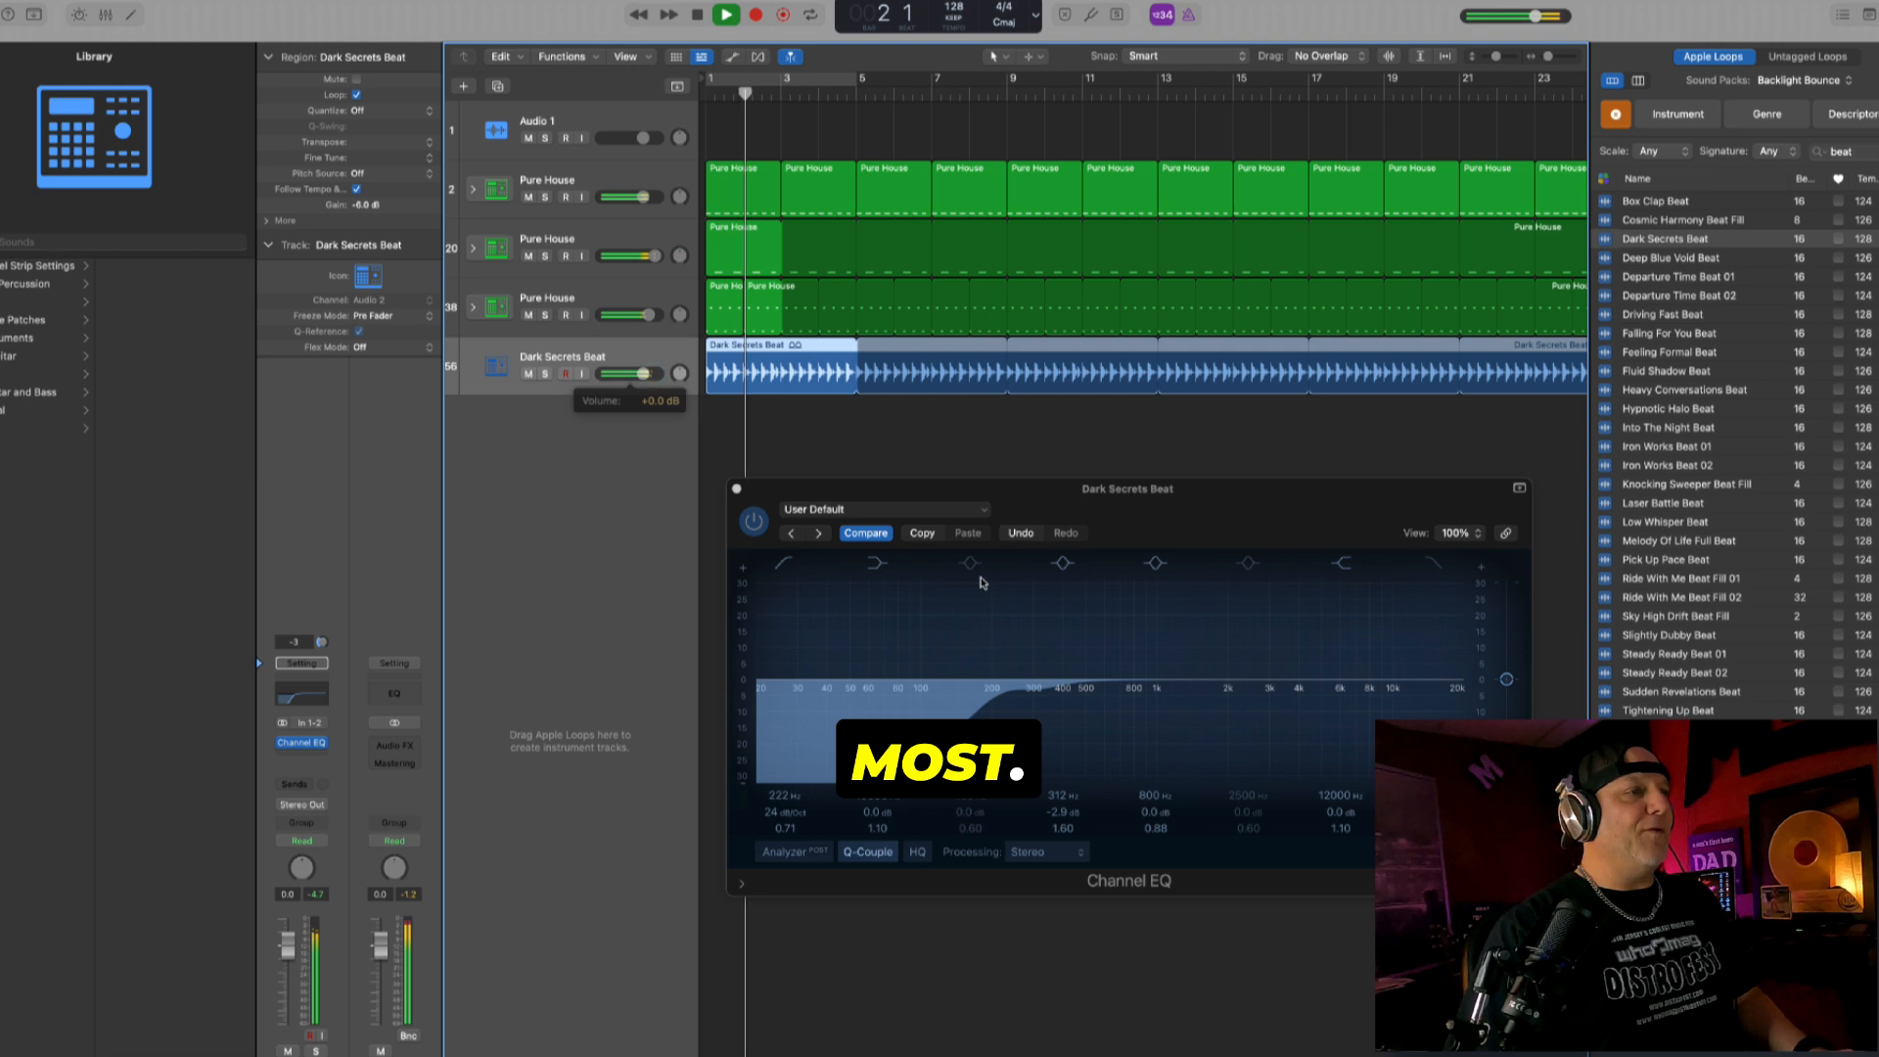
- Lower the Channel EQ's low cut to between 100 and 200 Hz while listening, and close the EQ window
{"action": "left_click", "coordinate": [1024, 644]}
{"action": "left_click_drag", "start_coordinate": [1031, 691], "coordinate": [764, 697]}
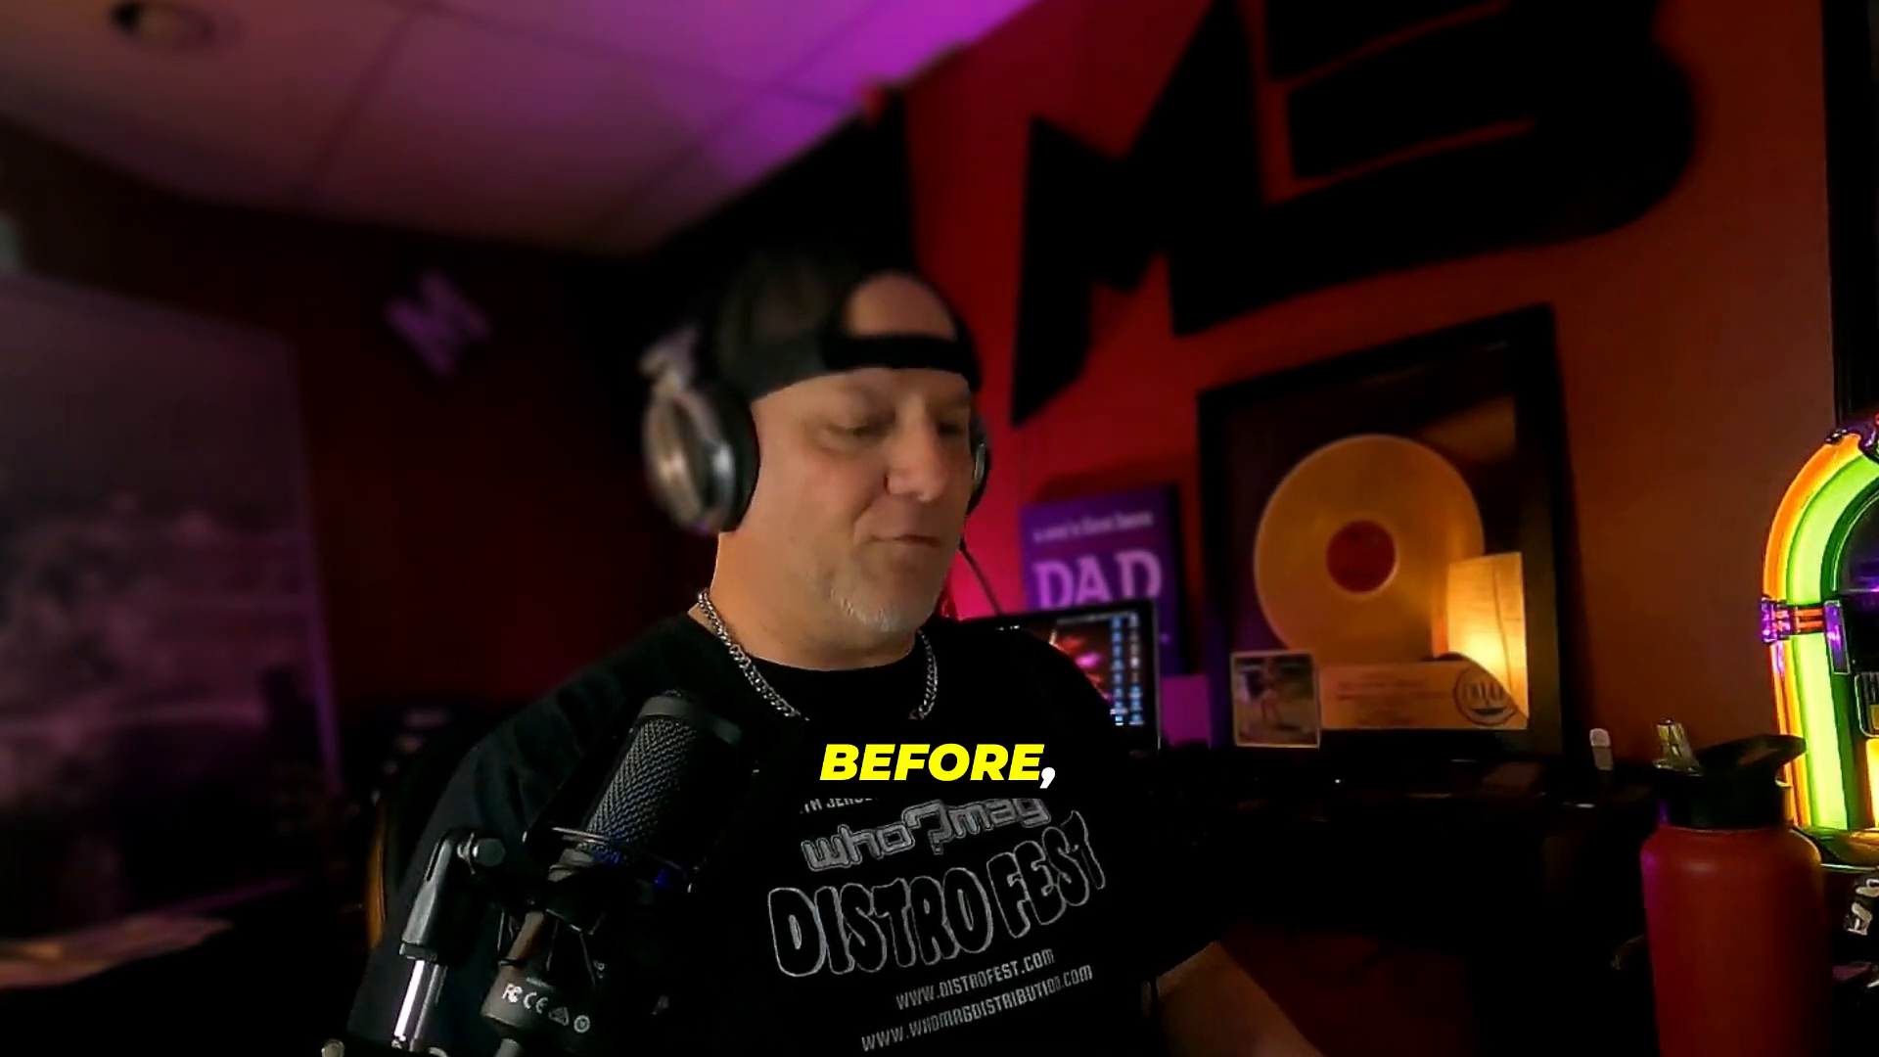
{"action": "key", "text": "space"}
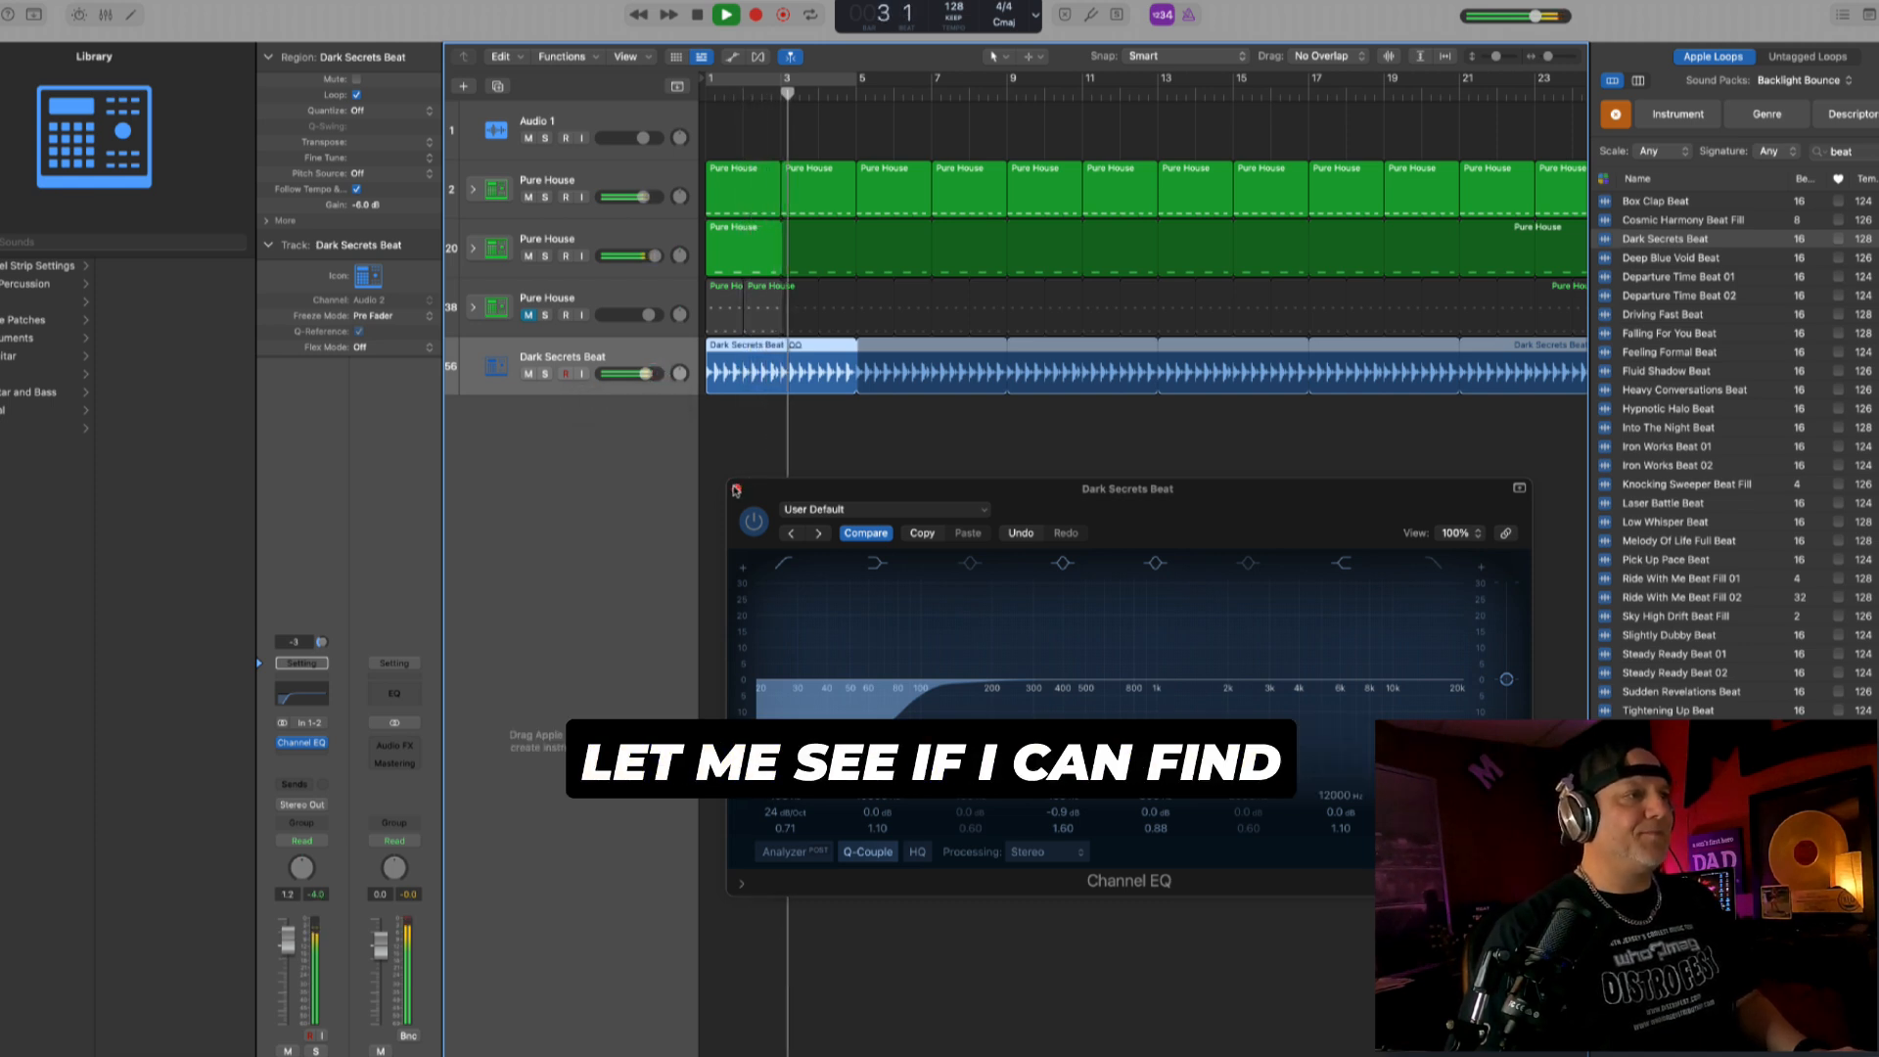
{"action": "left_click", "coordinate": [736, 490]}
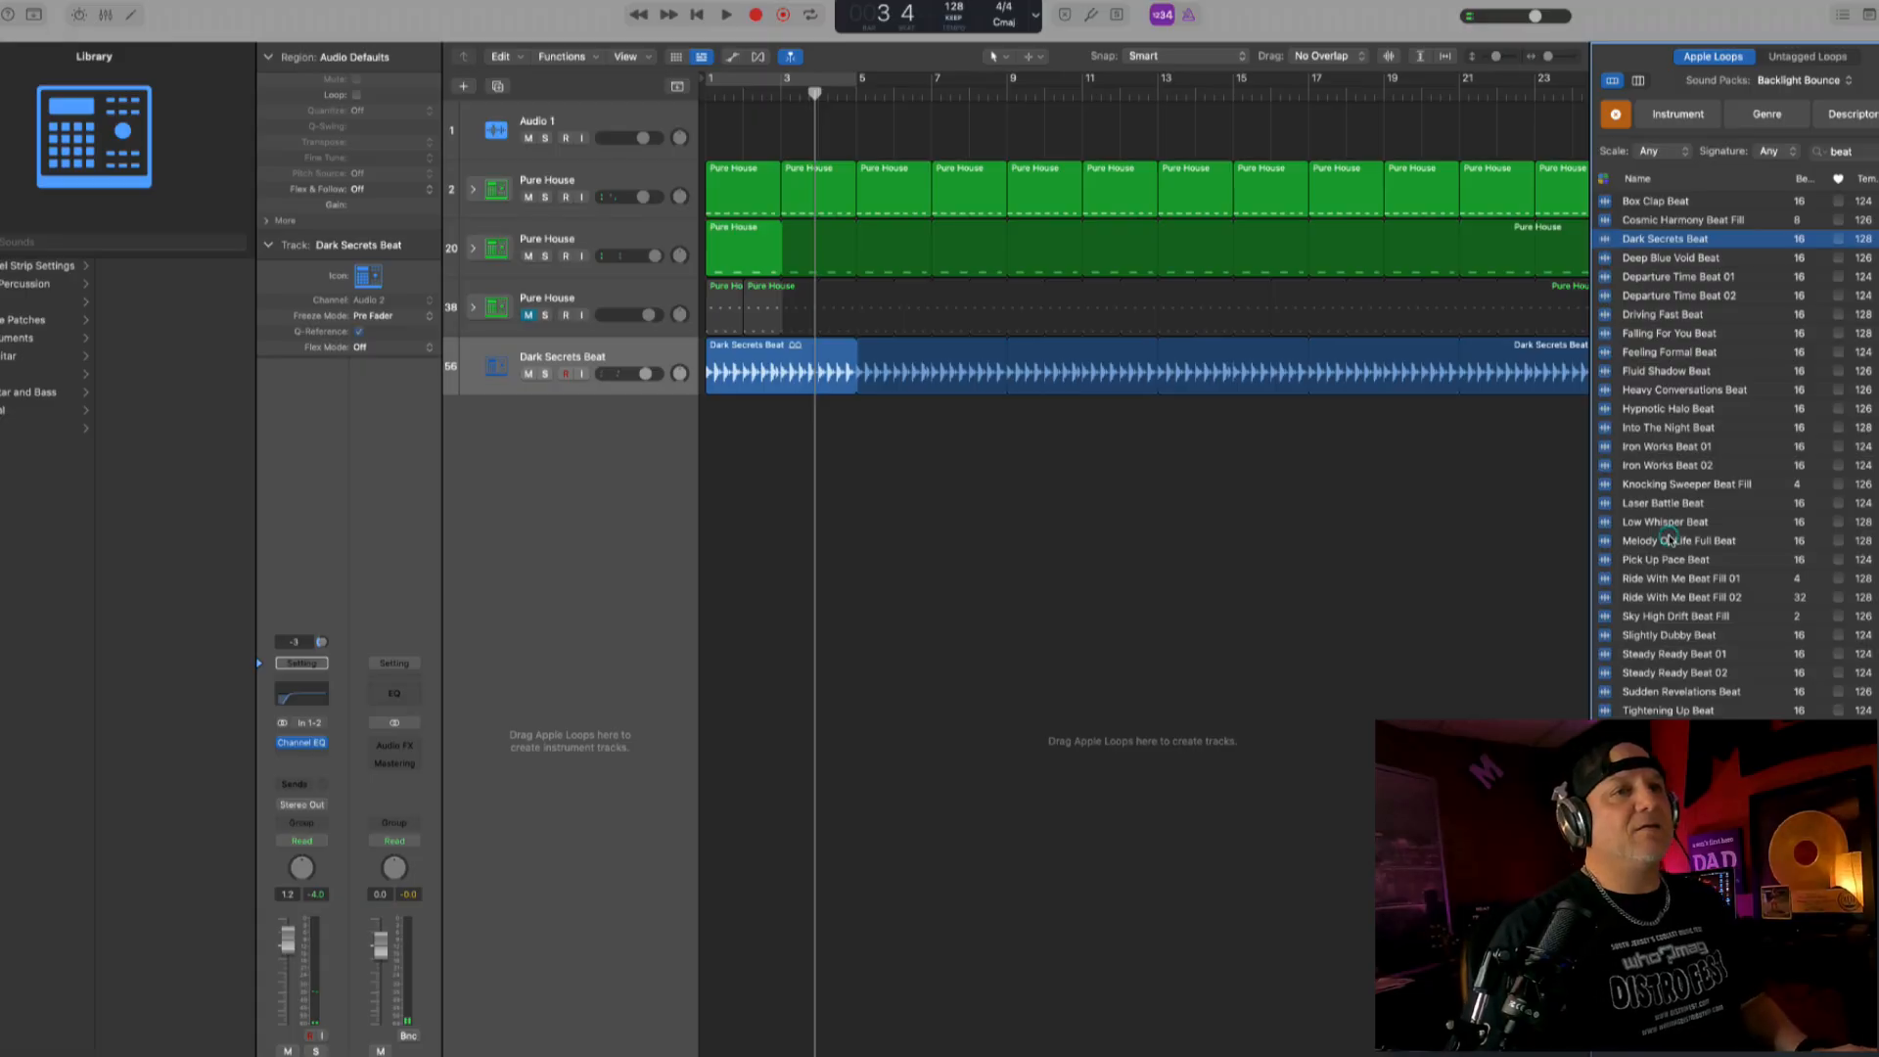
- Audition the Melody Of Life Full Beat loop, place it on a new track at bar 1, and play it with the beat
{"action": "left_click", "coordinate": [1671, 540]}
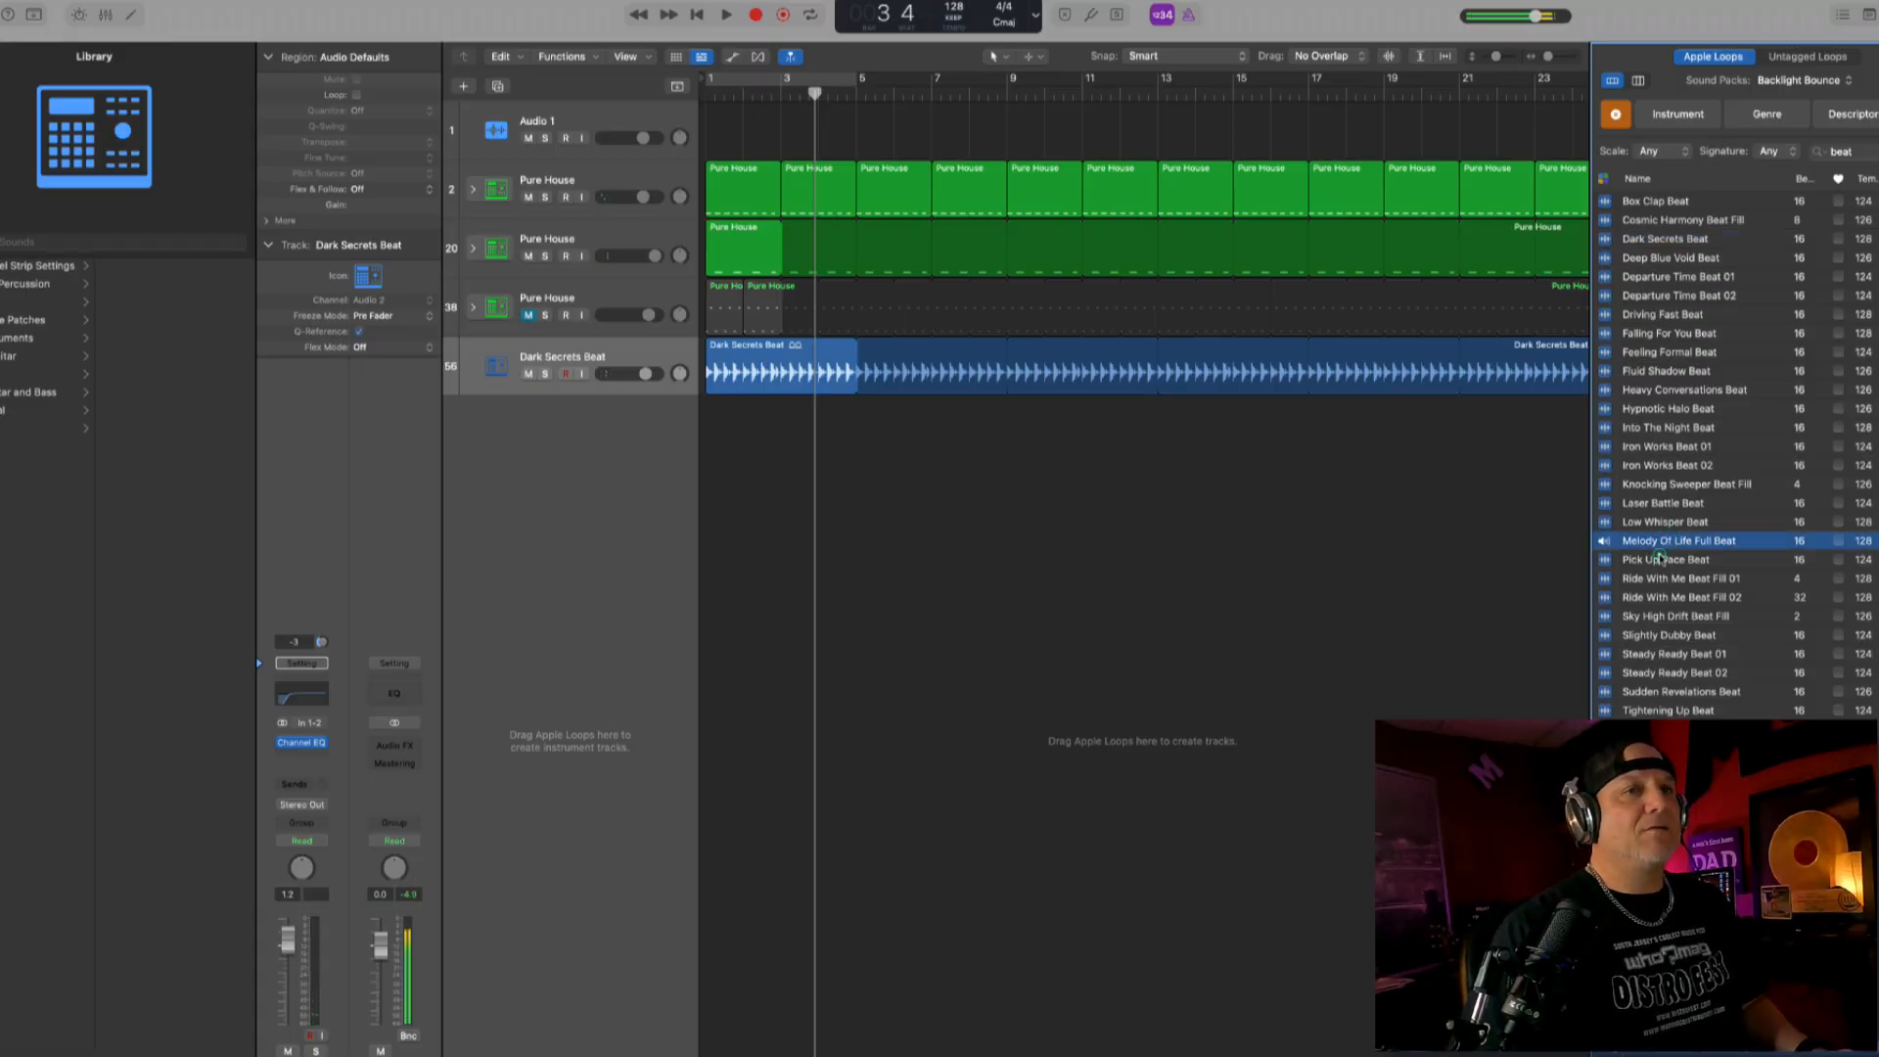
{"action": "left_click", "coordinate": [1661, 559]}
{"action": "left_click_drag", "start_coordinate": [1661, 540], "coordinate": [710, 503]}
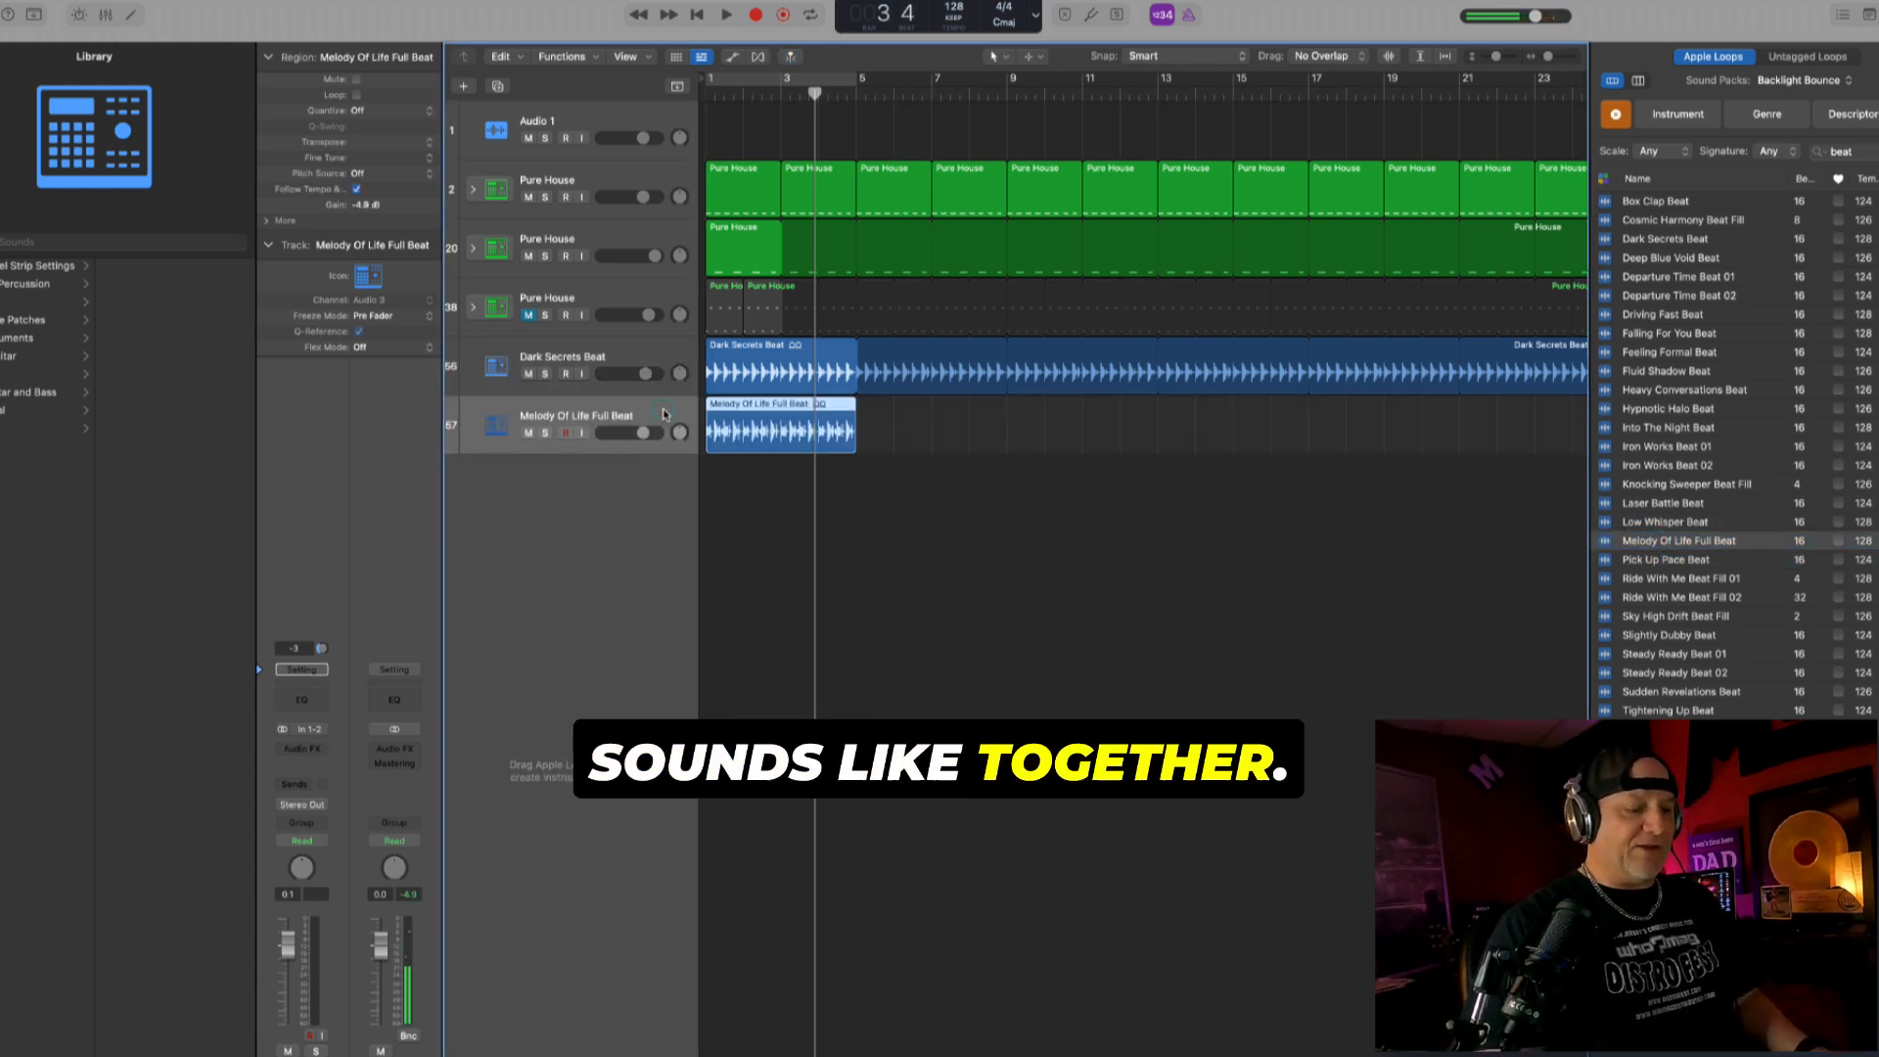
{"action": "key", "text": "Return"}
{"action": "key", "text": "space"}
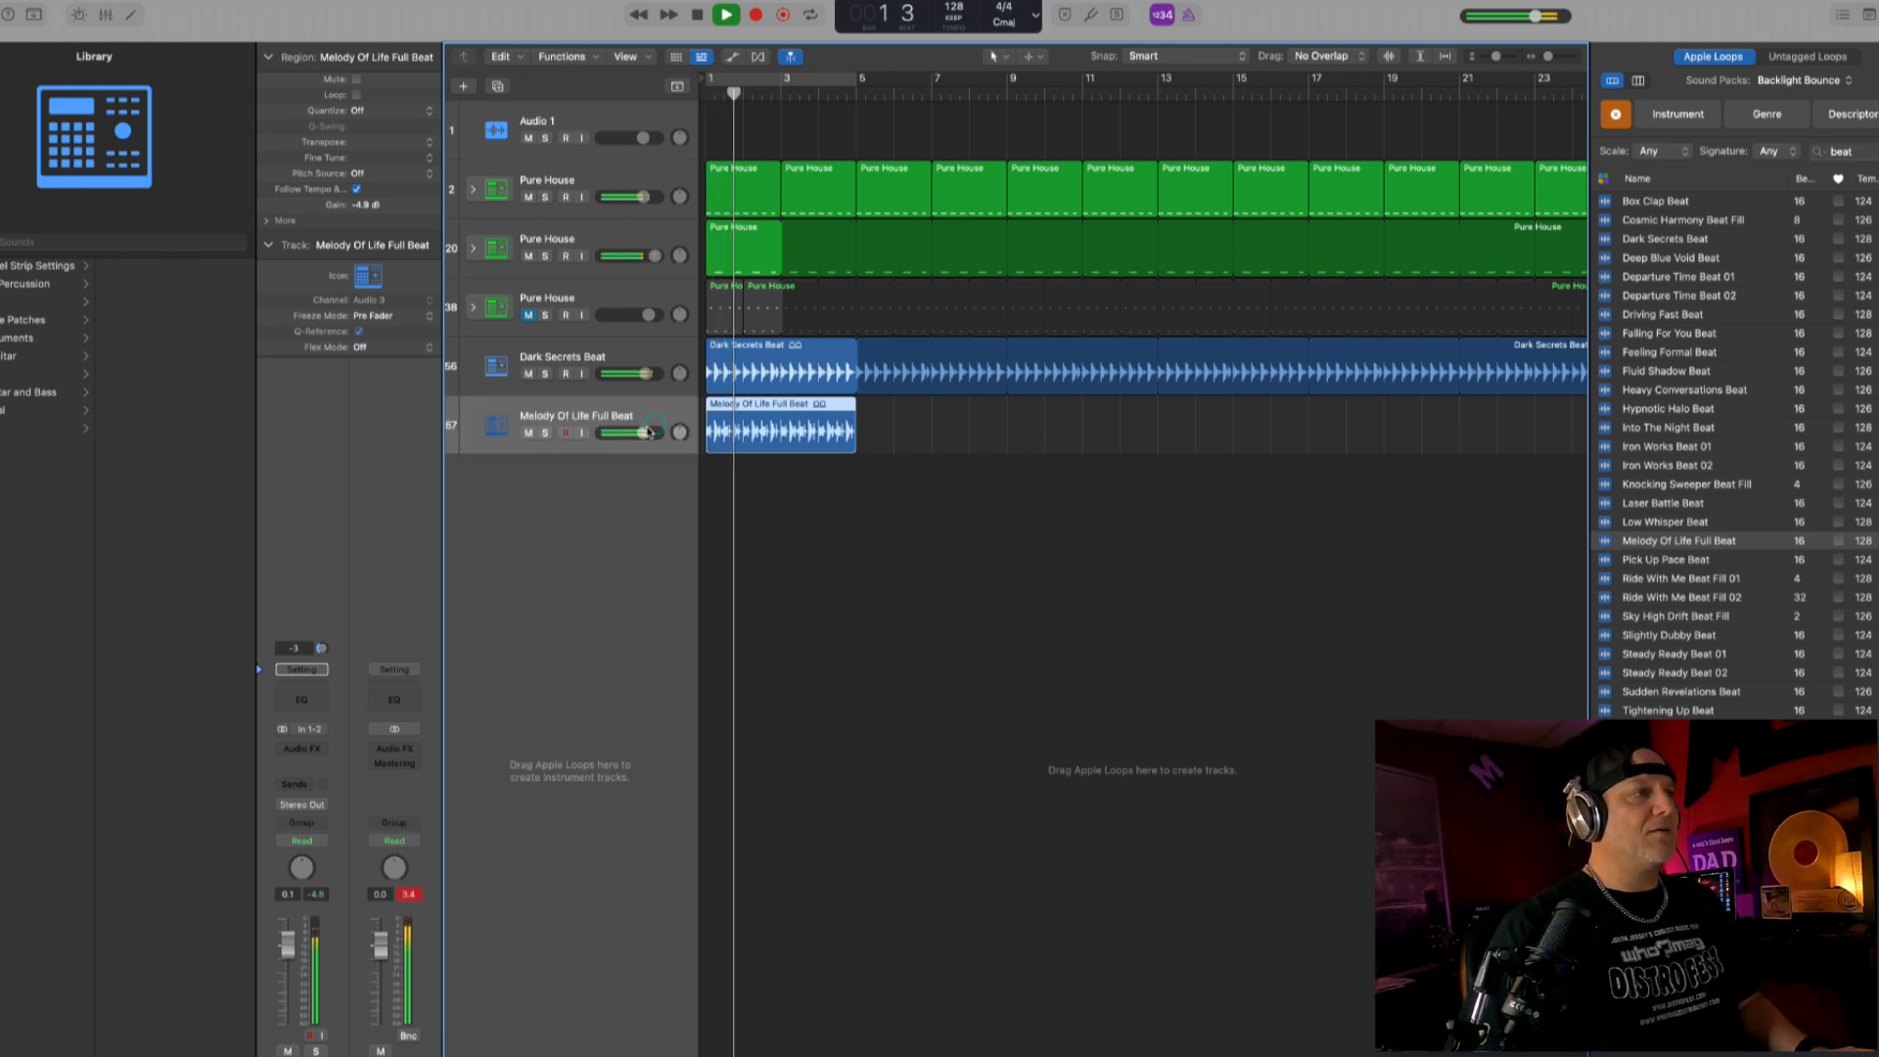
{"action": "key", "text": "space"}
{"action": "left_click", "coordinate": [738, 502]}
- Group the Dark Secrets Beat and Melody Of Life Full Beat tracks in a summing stack named "Loop Group"
{"action": "left_click", "coordinate": [660, 411]}
{"action": "left_click", "coordinate": [660, 350]}
{"action": "left_click", "coordinate": [651, 410], "text": "shift"}
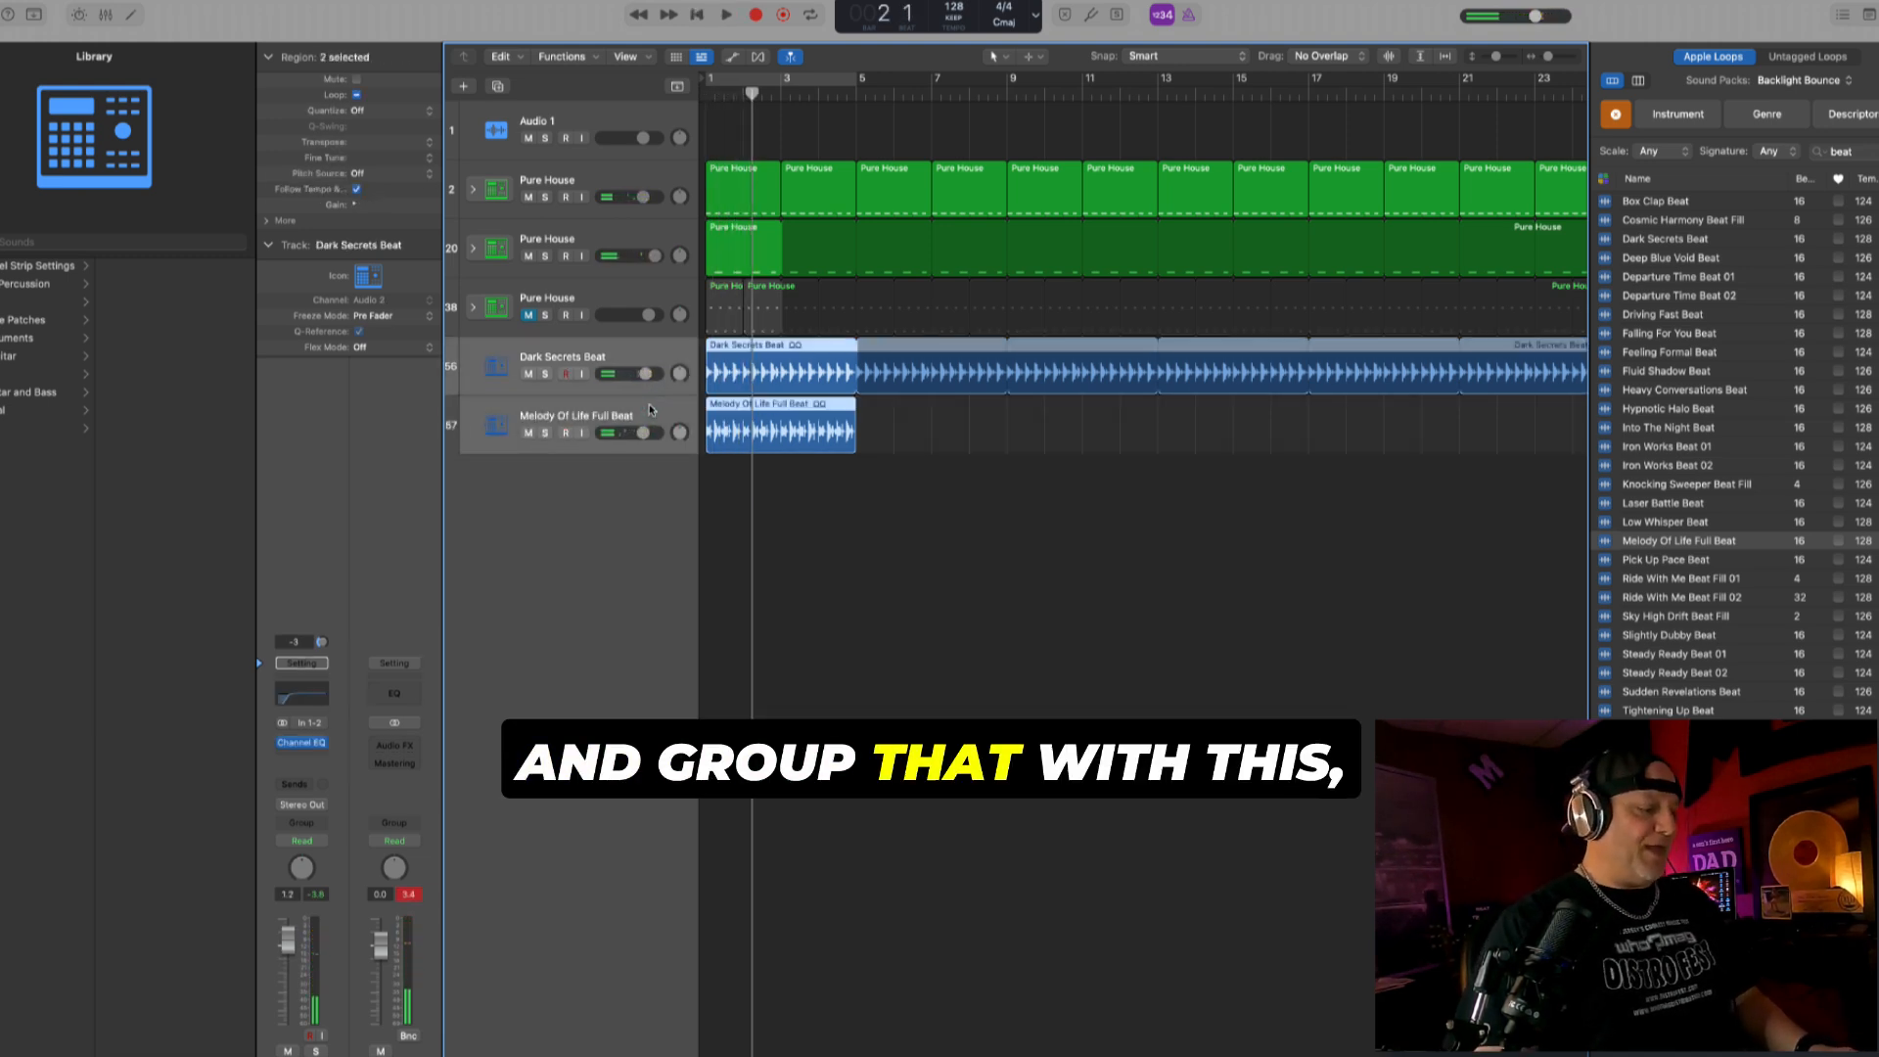
{"action": "key", "text": "super+shift+g"}
{"action": "double_click", "coordinate": [603, 374]}
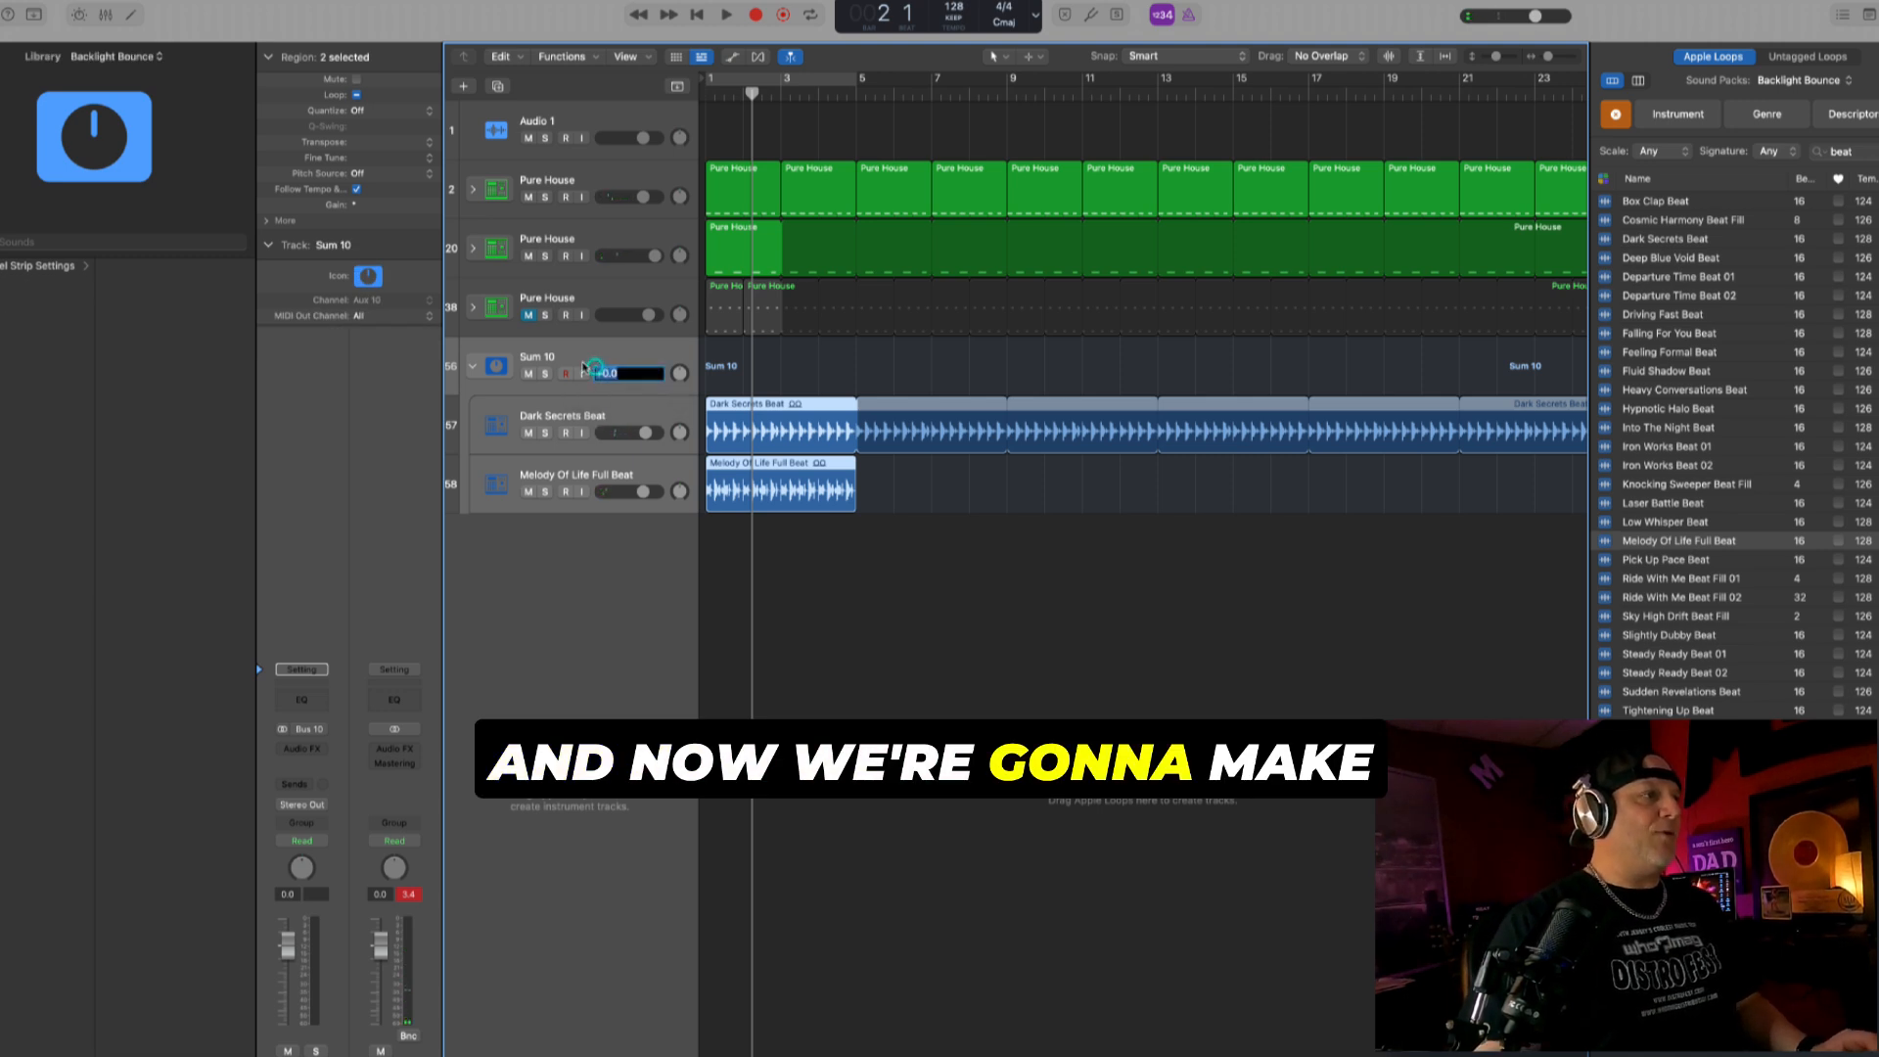
{"action": "double_click", "coordinate": [578, 364]}
{"action": "double_click", "coordinate": [568, 358]}
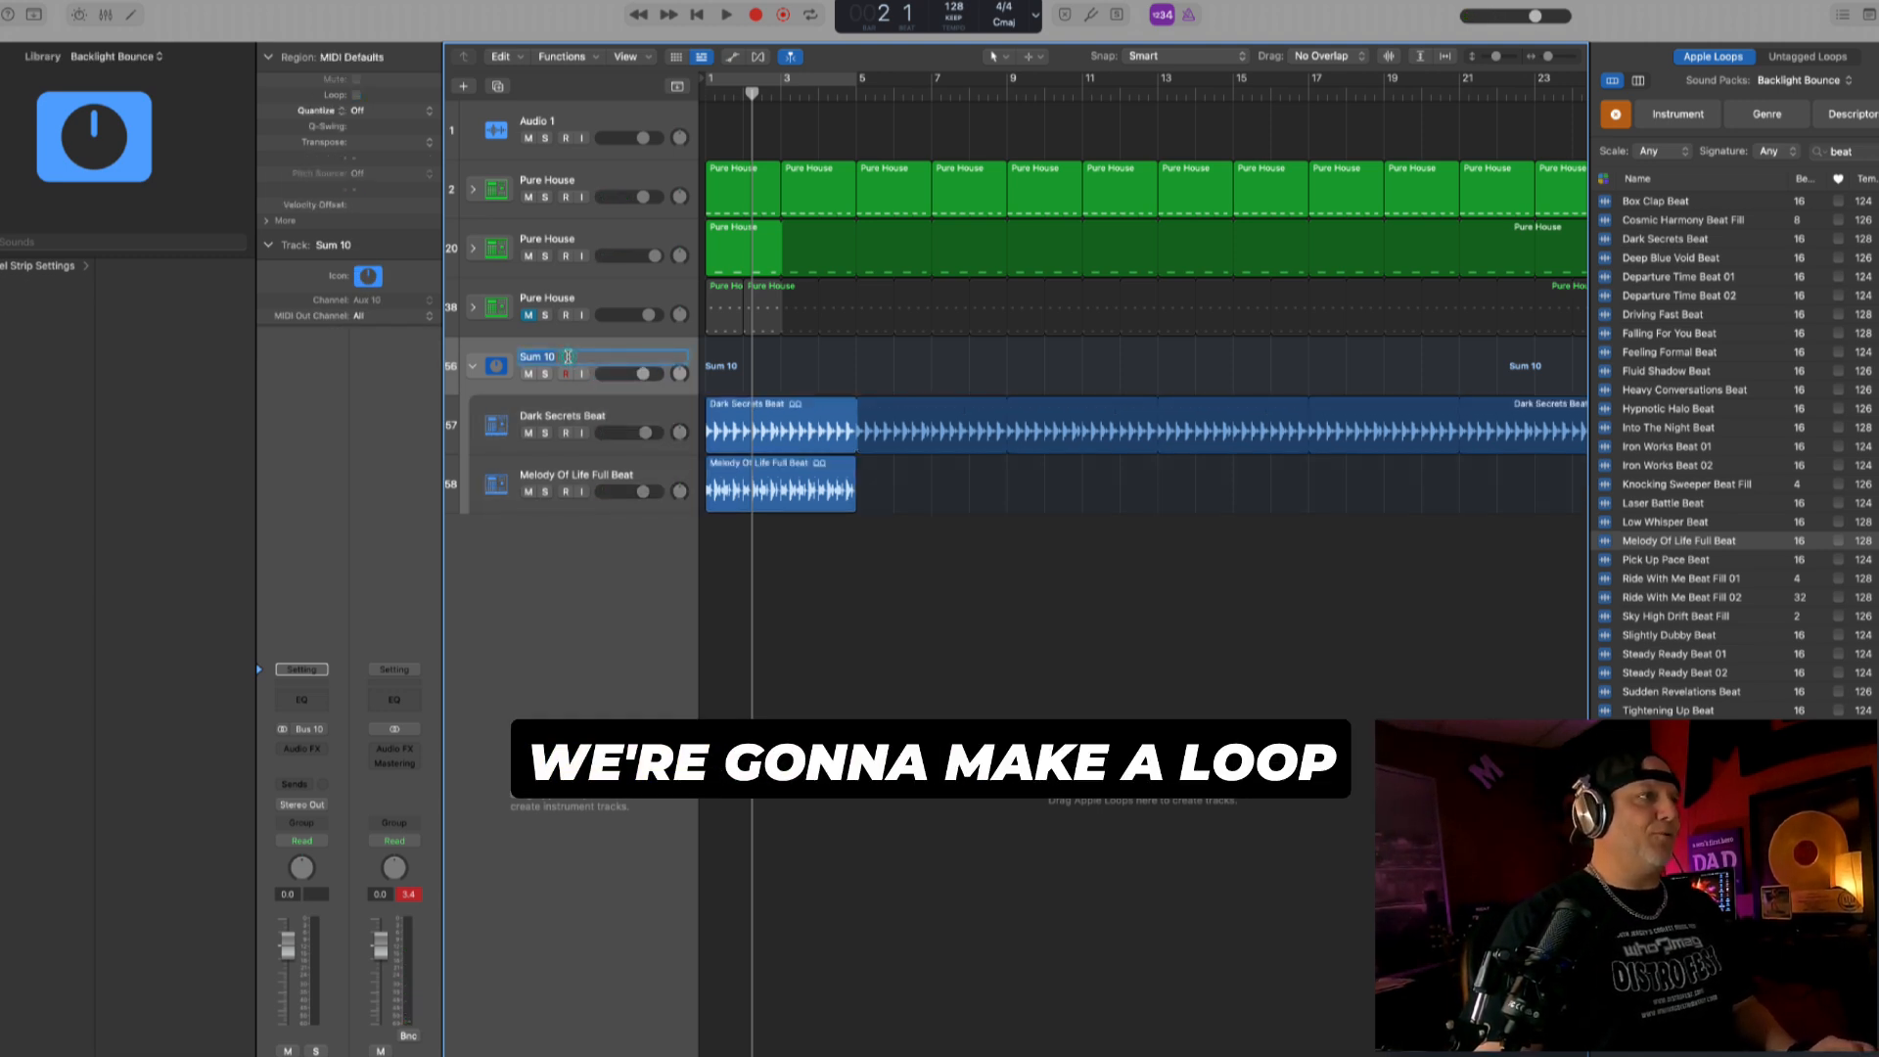
{"action": "type", "text": "Loop"}
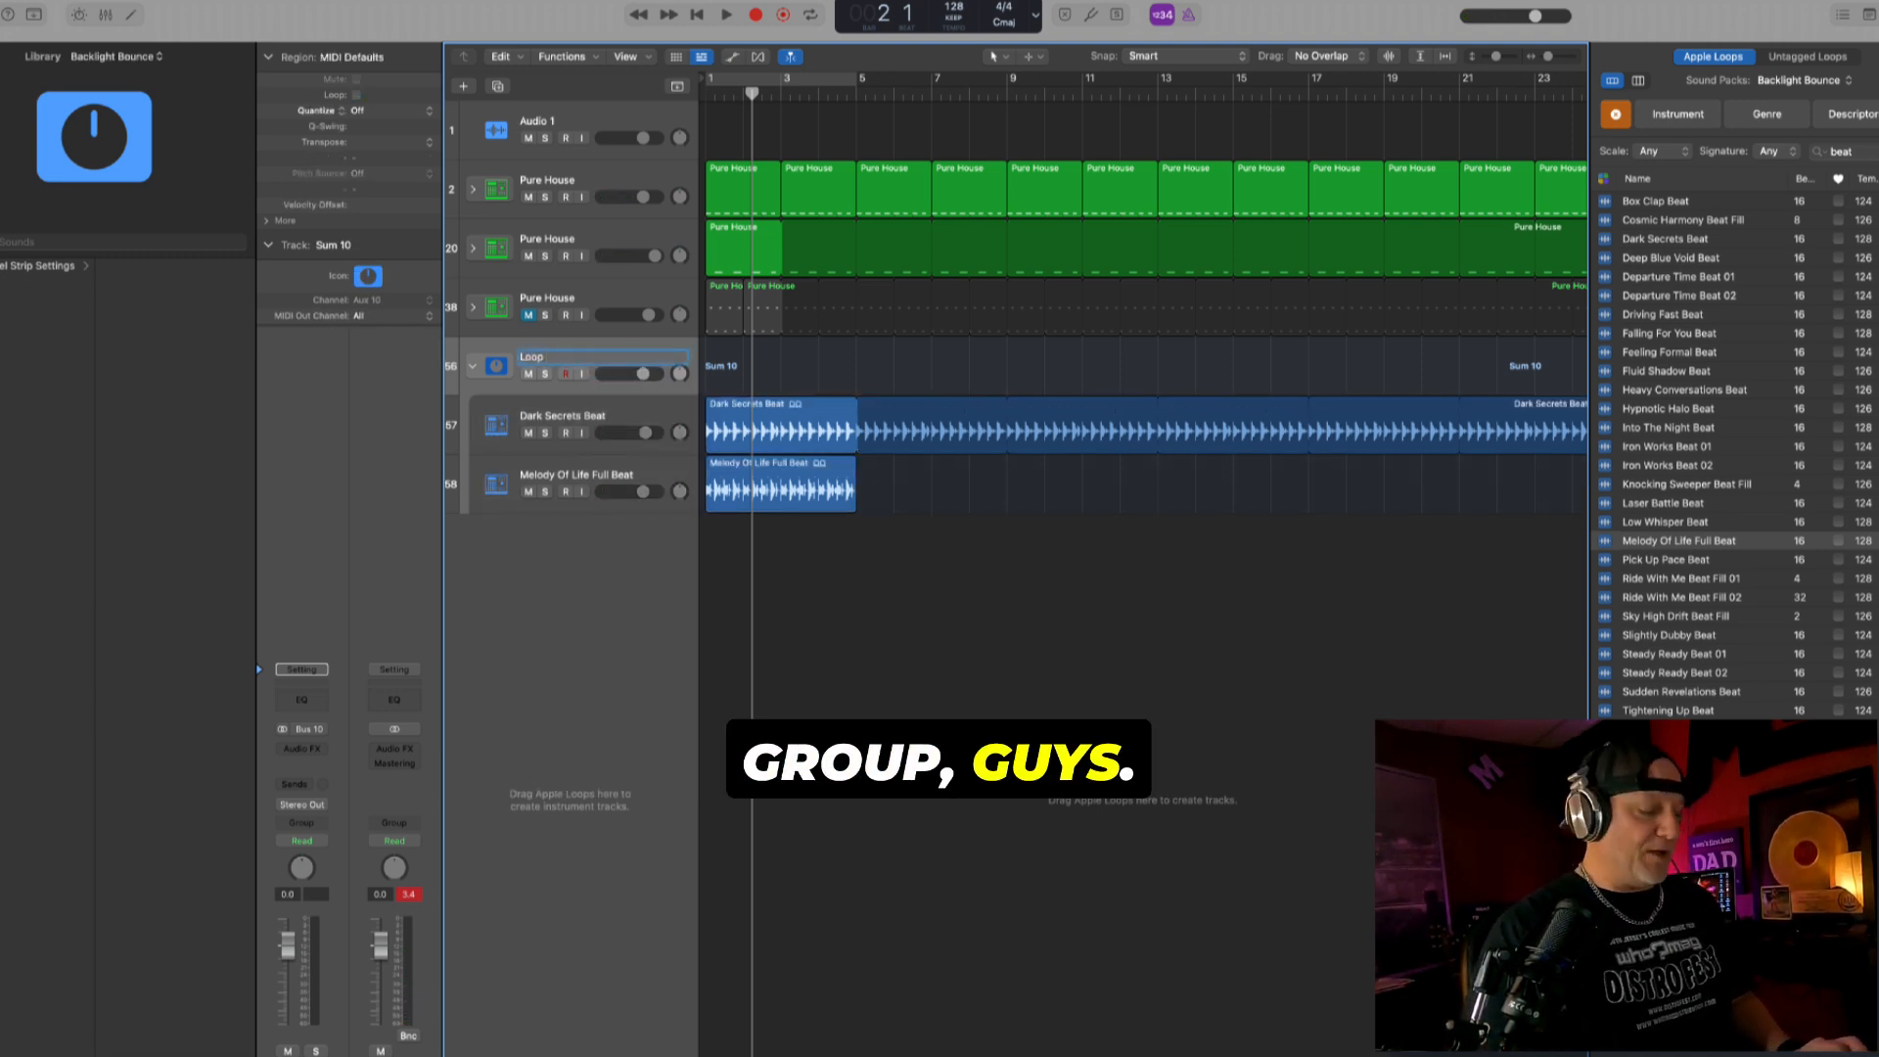
{"action": "type", "text": " Grp"}
{"action": "key", "text": "BackSpace"}
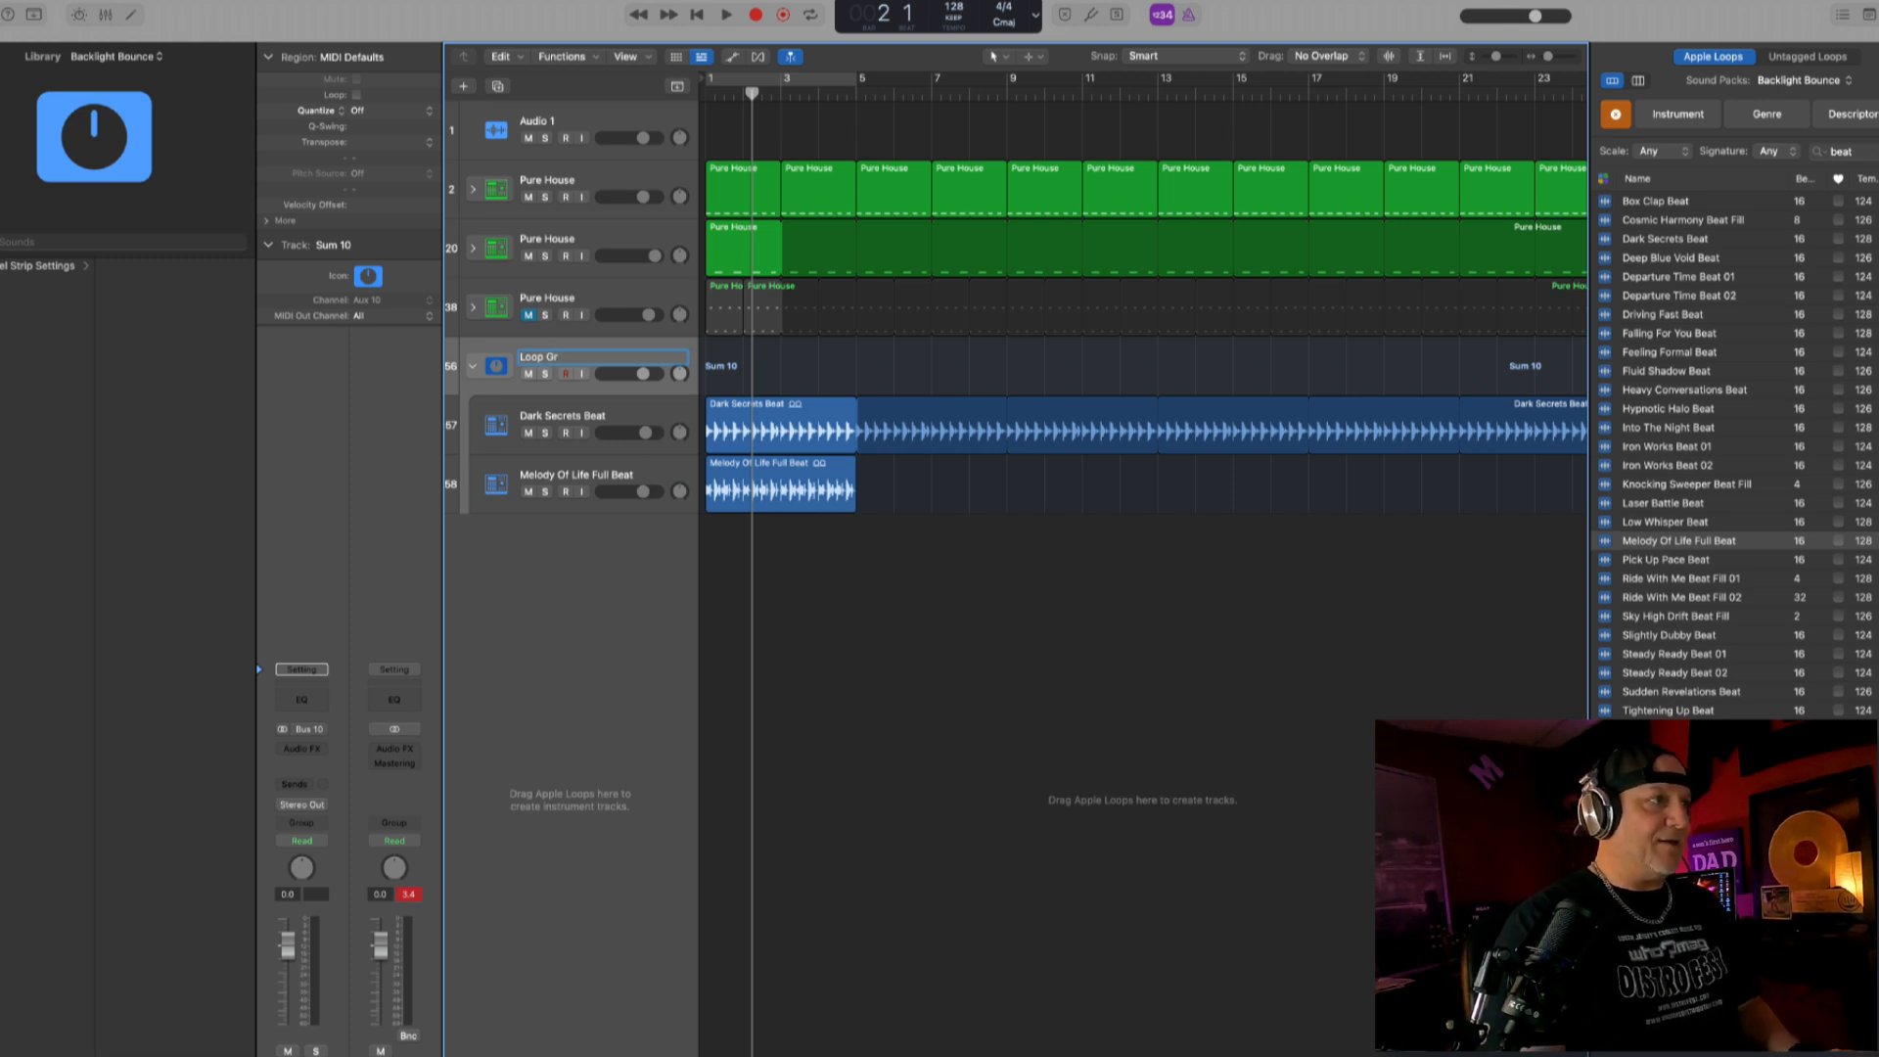
- Play the beat from bar 1 and move the Channel EQ from the Dark Secrets Beat track to the Loop Group channel
{"action": "left_click", "coordinate": [672, 410]}
{"action": "left_click", "coordinate": [741, 485]}
{"action": "key", "text": "Return"}
{"action": "key", "text": "space"}
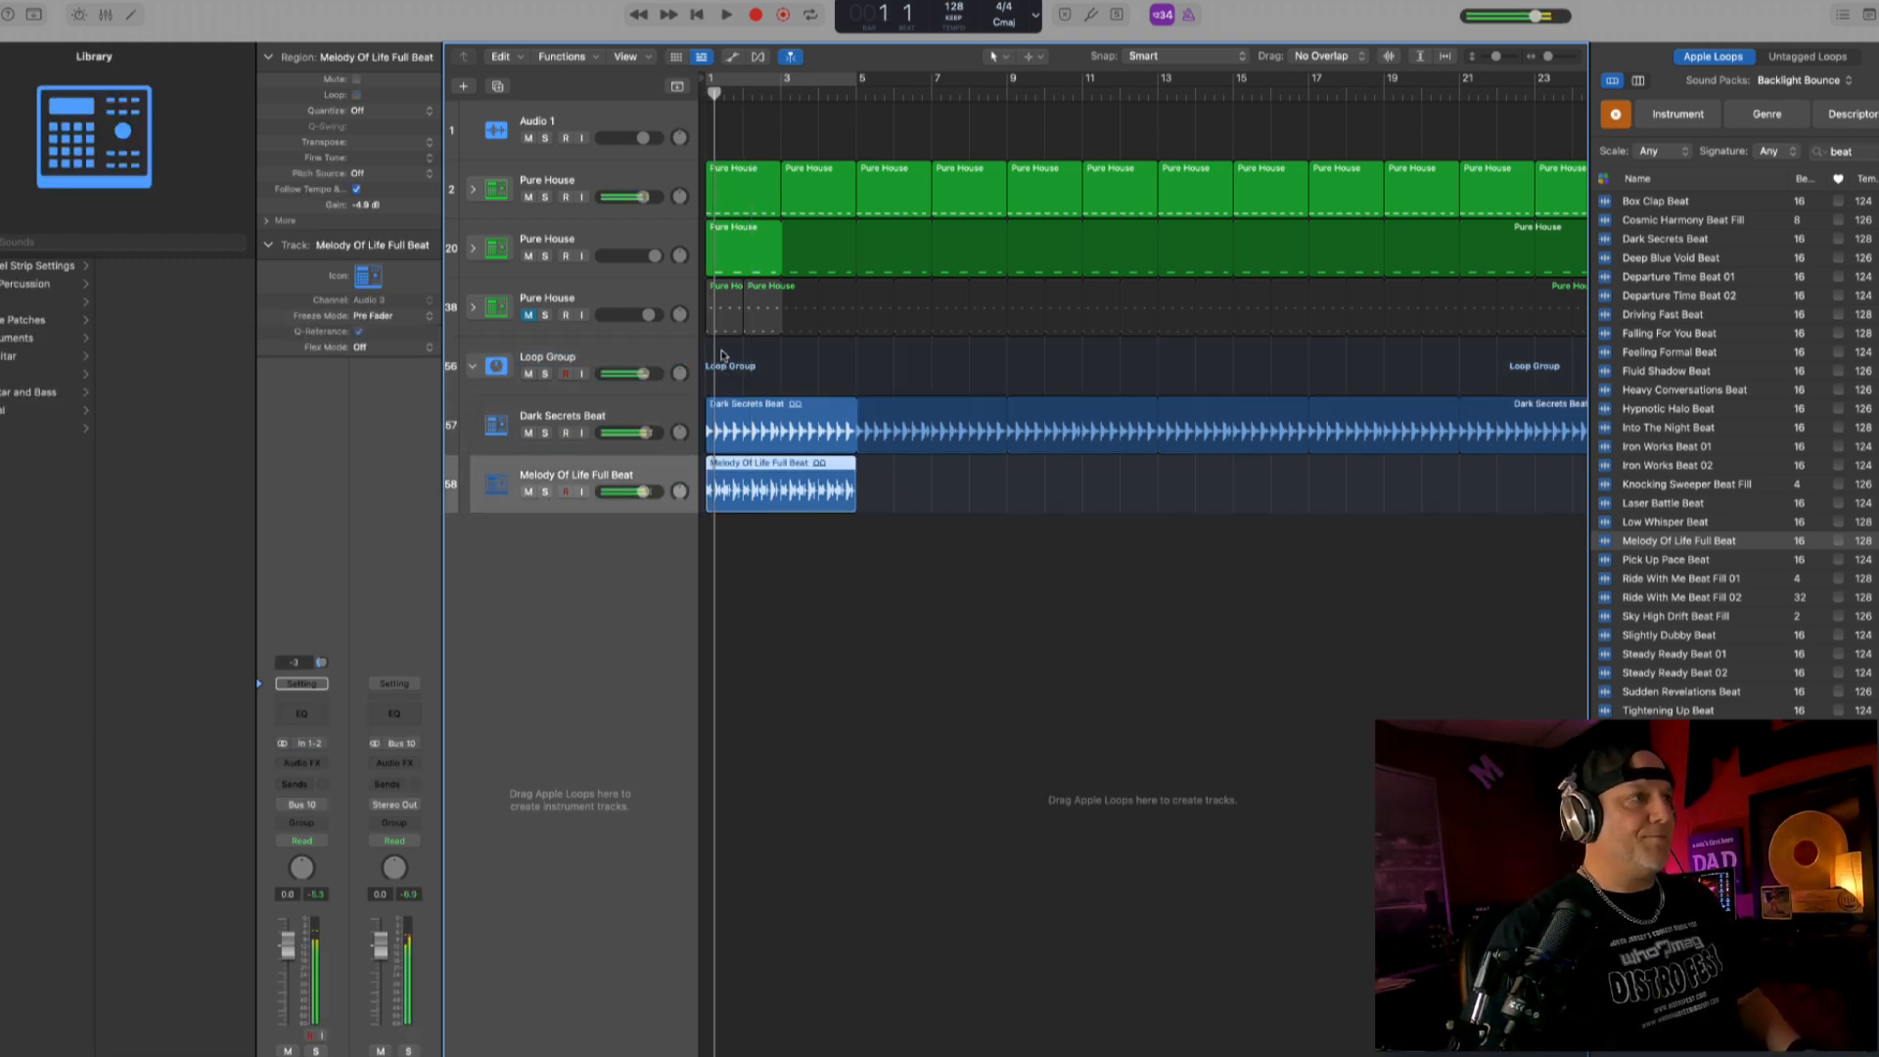
{"action": "left_click", "coordinate": [724, 416]}
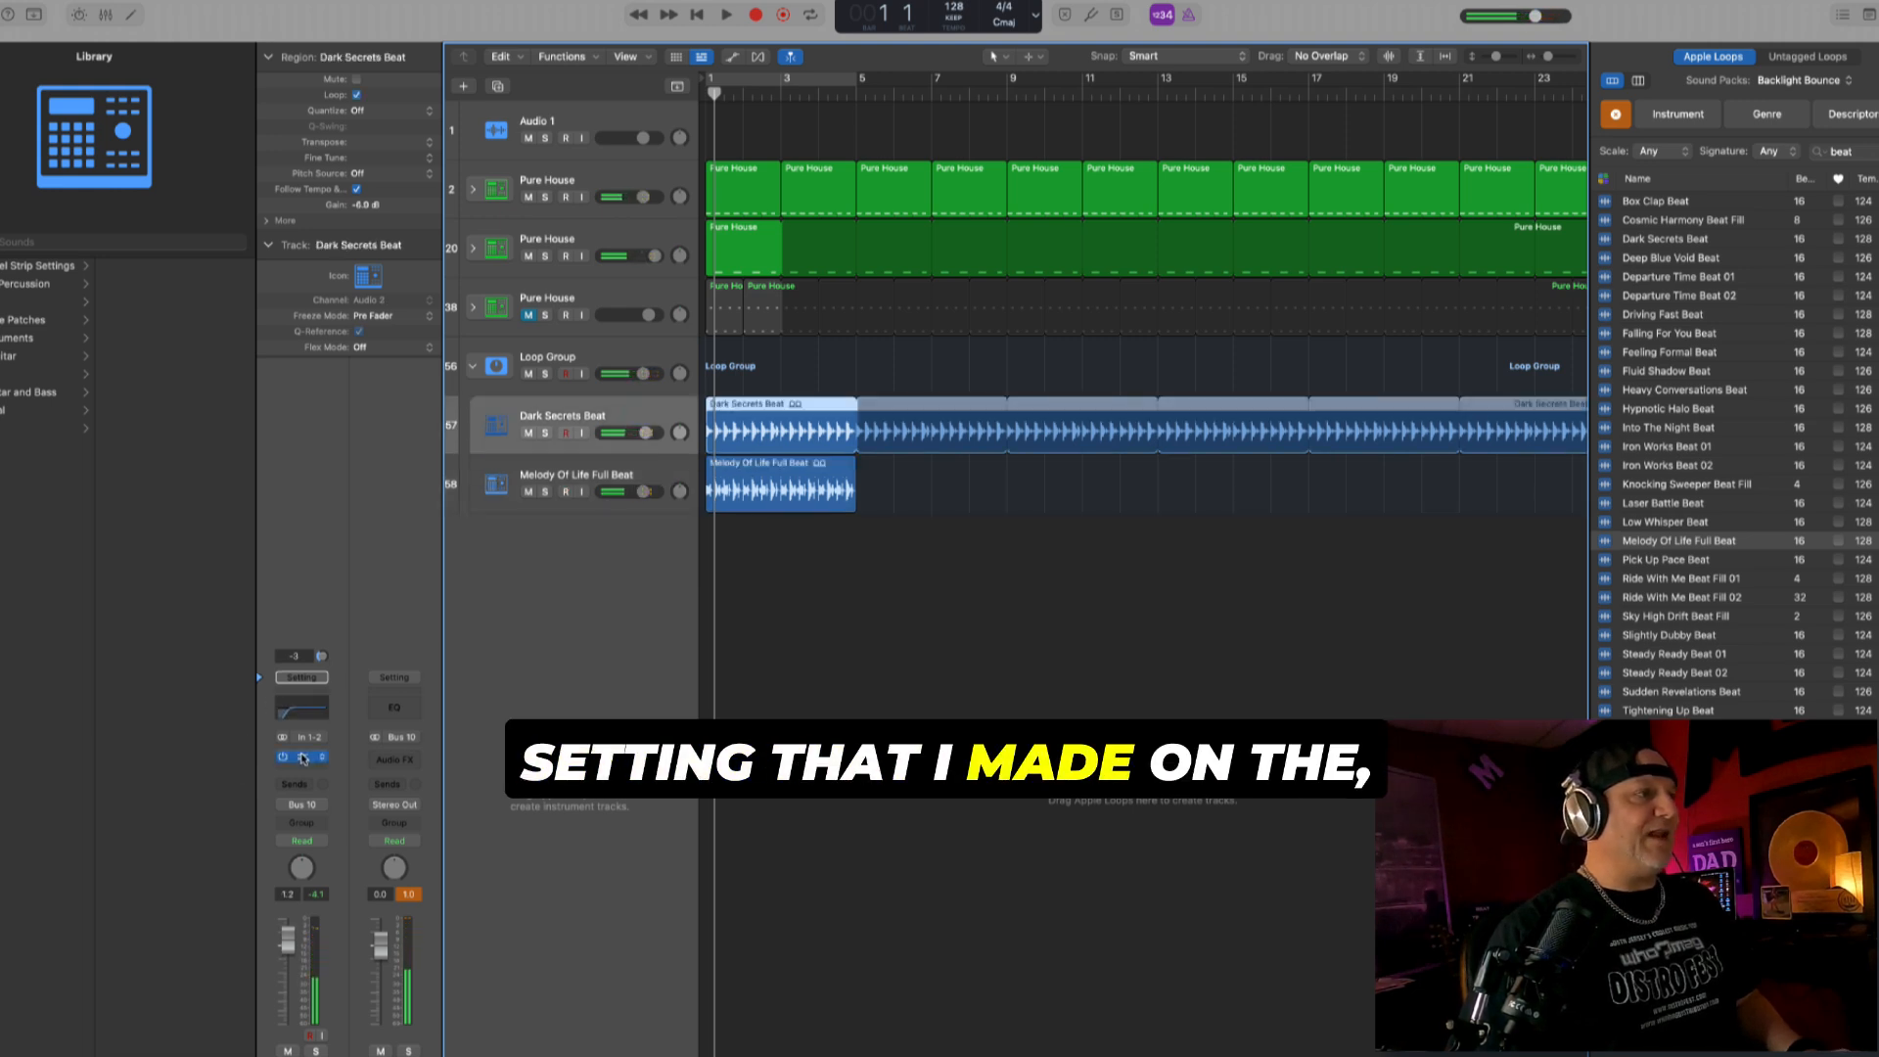
{"action": "left_click_drag", "start_coordinate": [302, 758], "coordinate": [356, 752]}
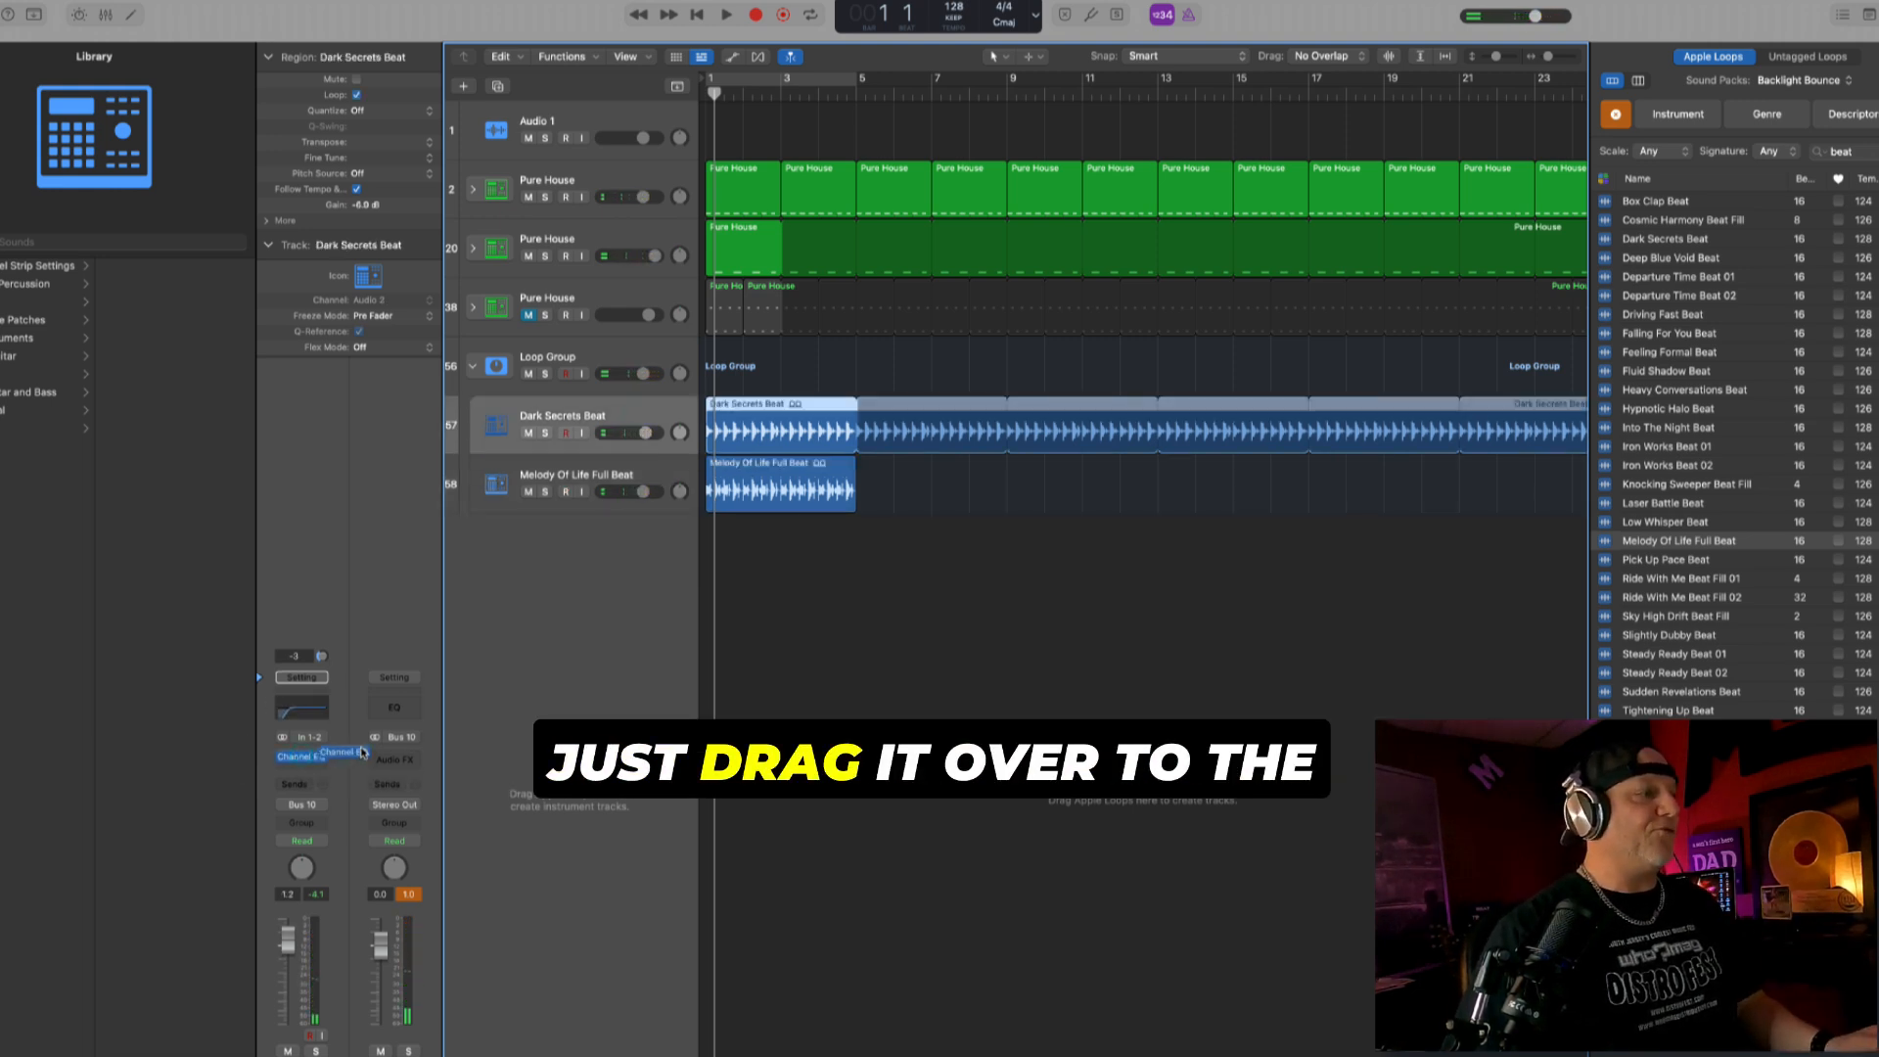
{"action": "left_click", "coordinate": [631, 352]}
{"action": "key", "text": "space"}
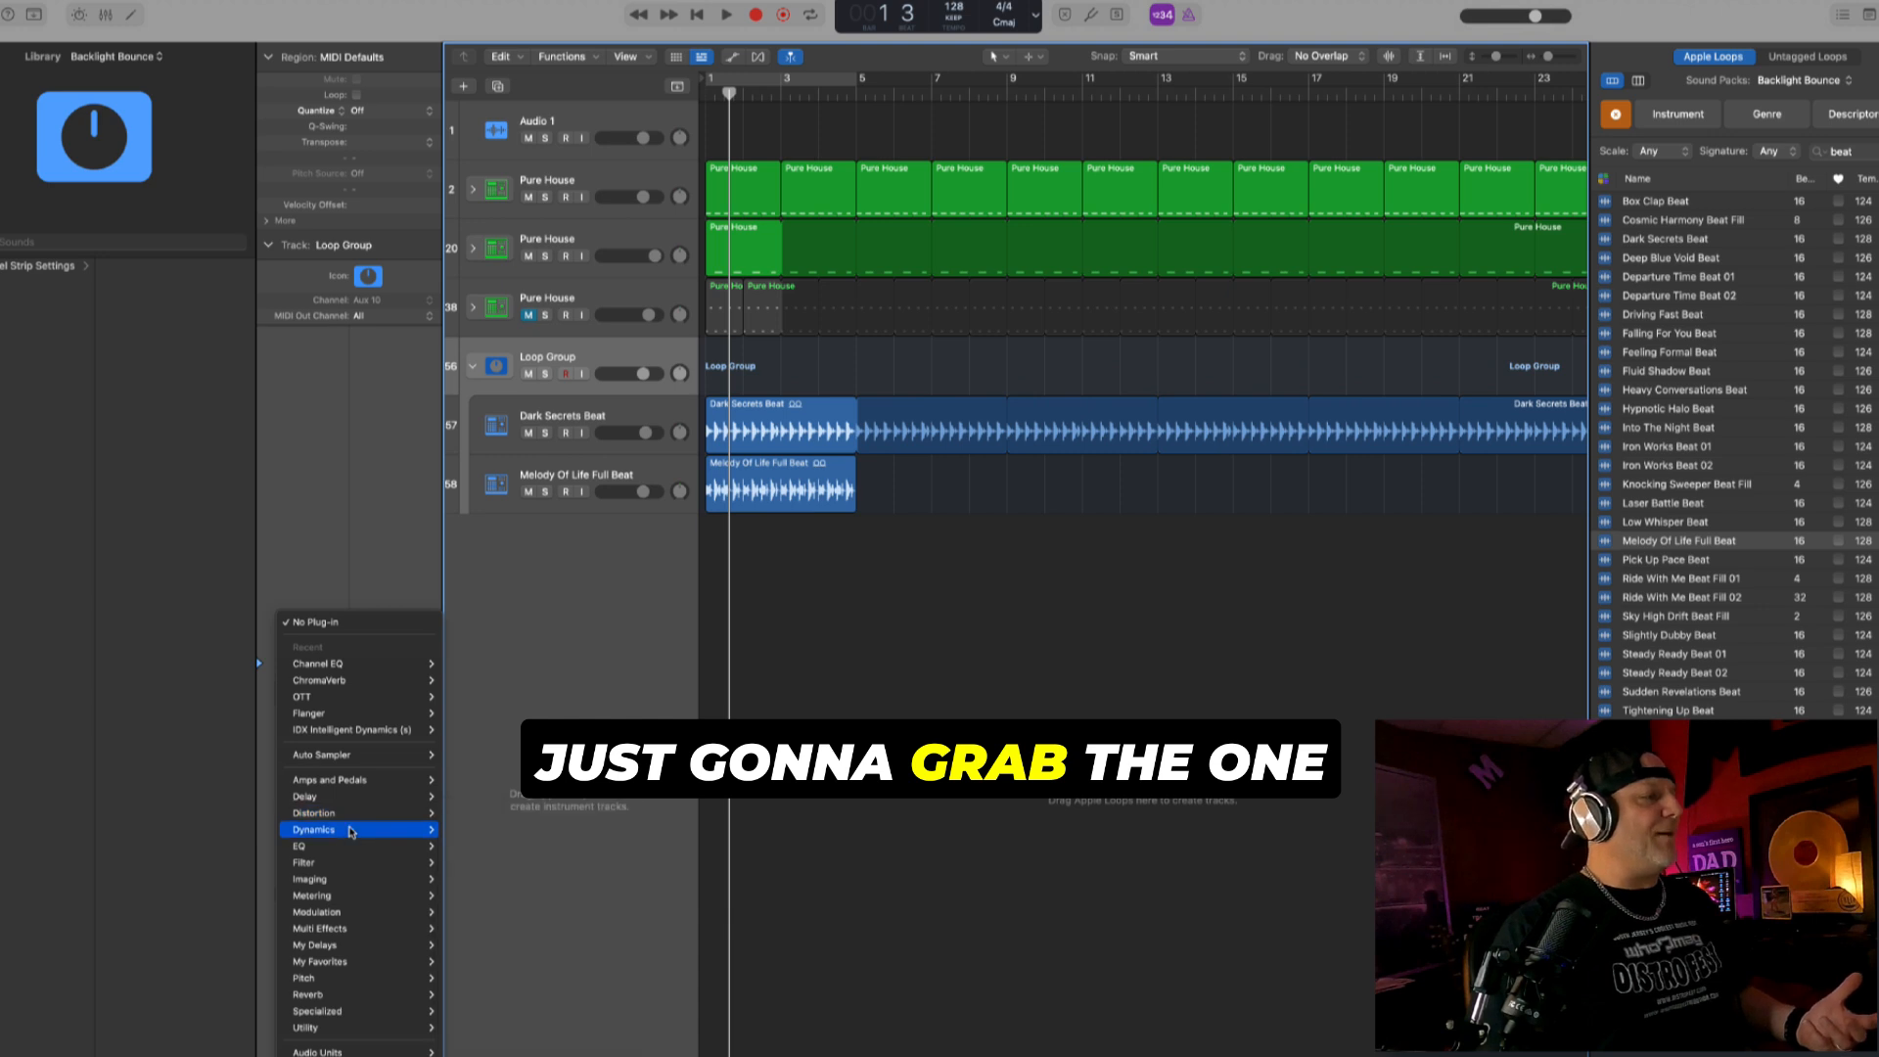
- Insert a stereo Enveloper on the Loop Group with lowered release gain and attack gain raised to 74%
{"action": "mouse_move", "coordinate": [357, 831]}
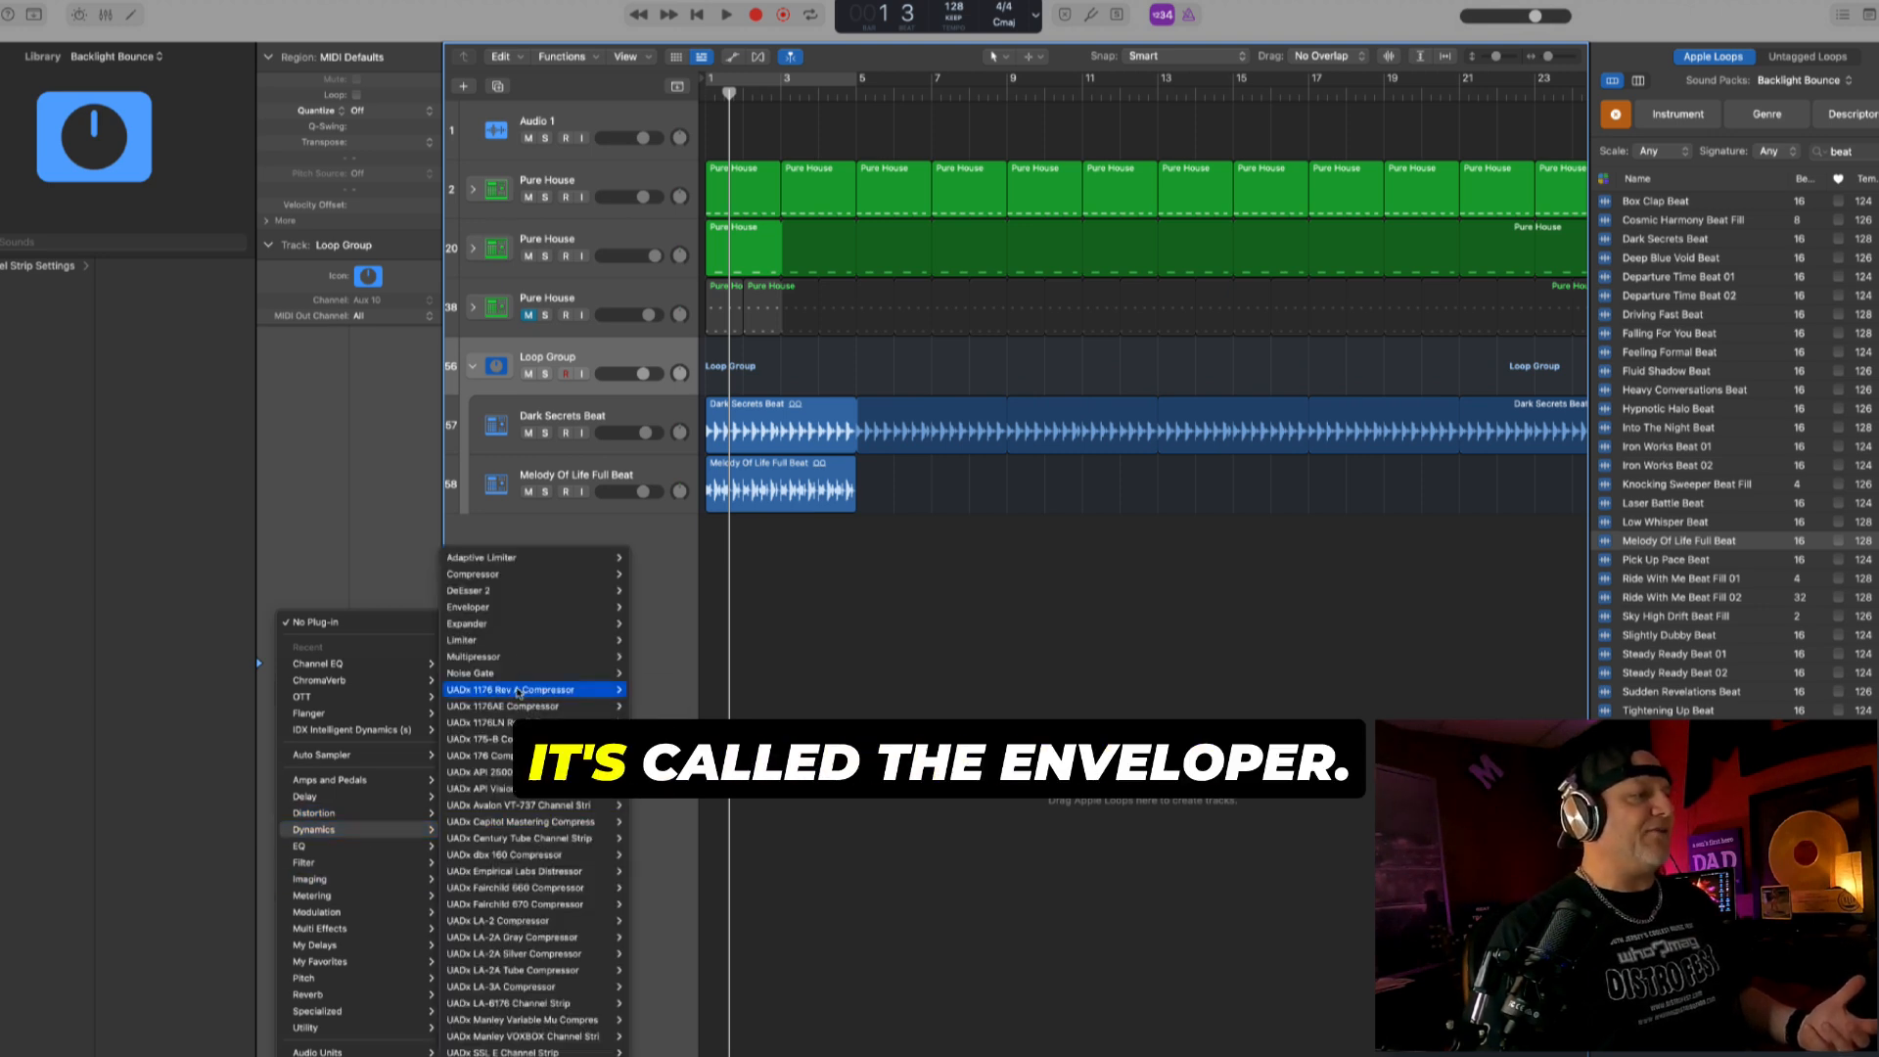
{"action": "mouse_move", "coordinate": [537, 615]}
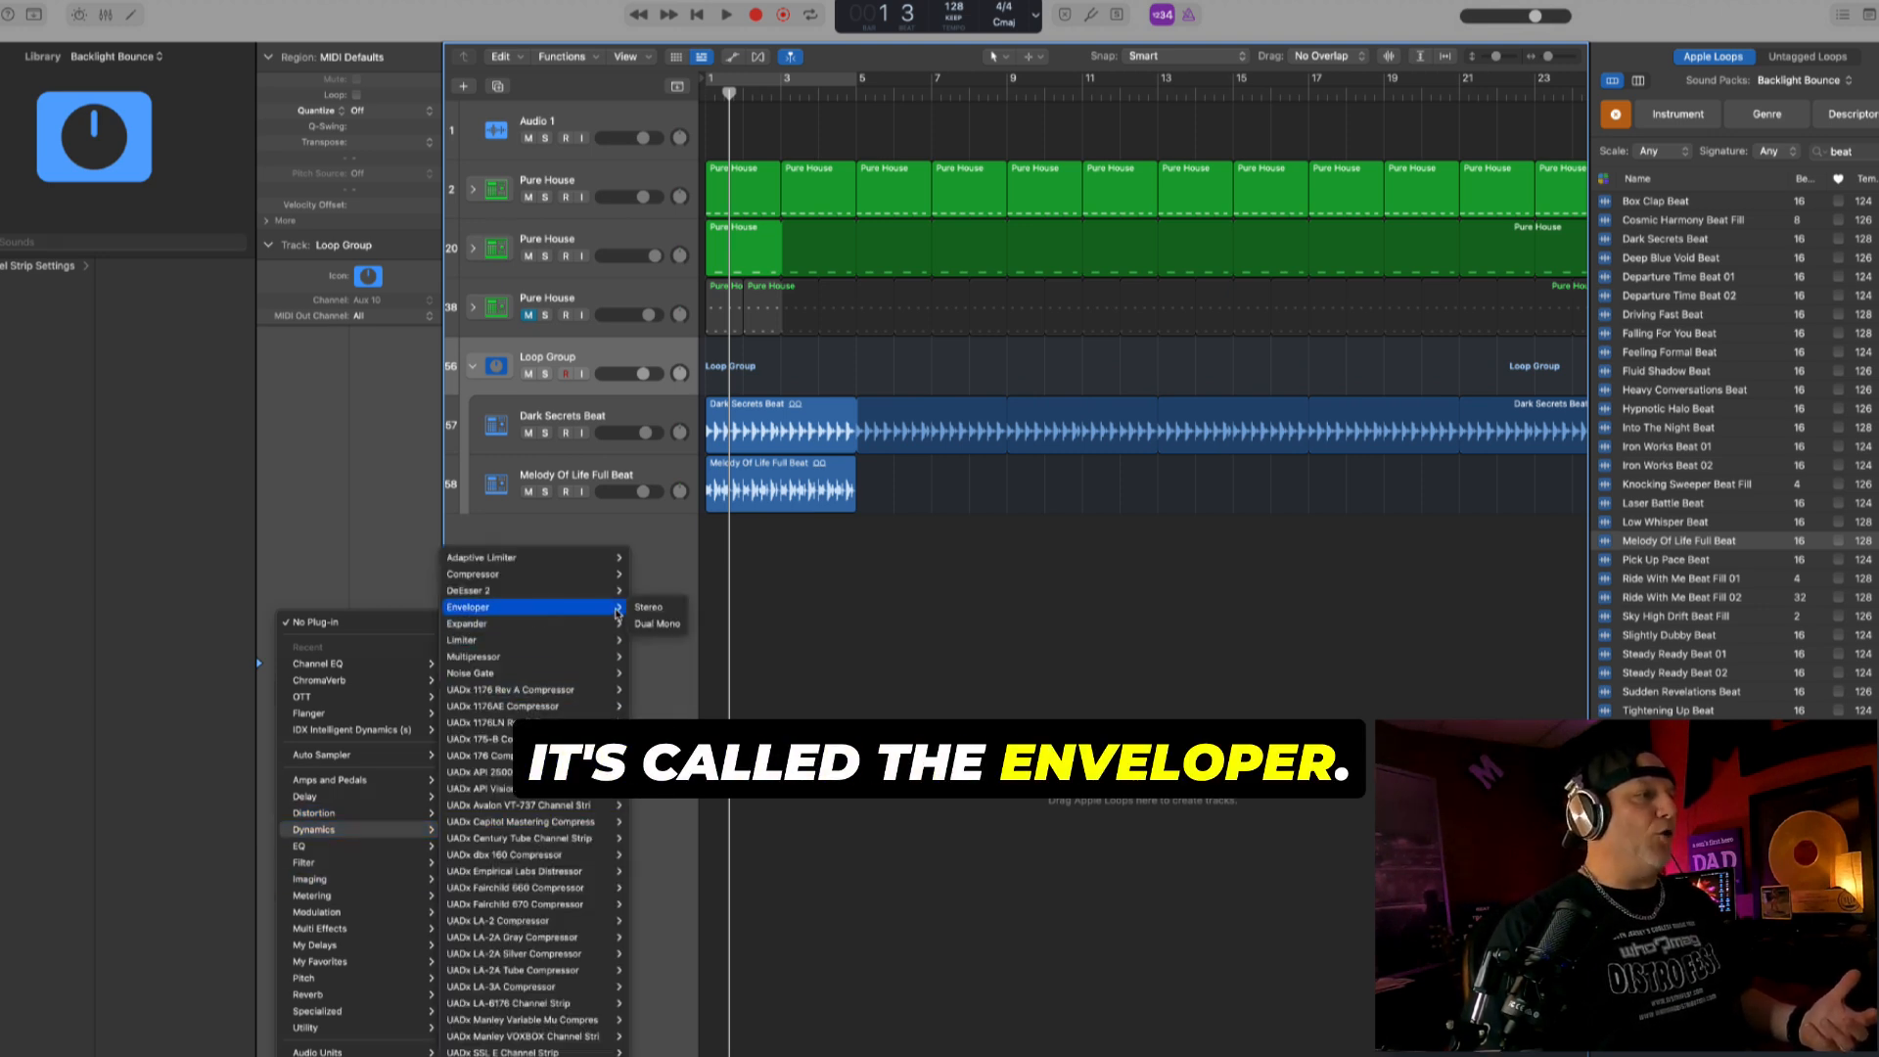
{"action": "left_click", "coordinate": [647, 607]}
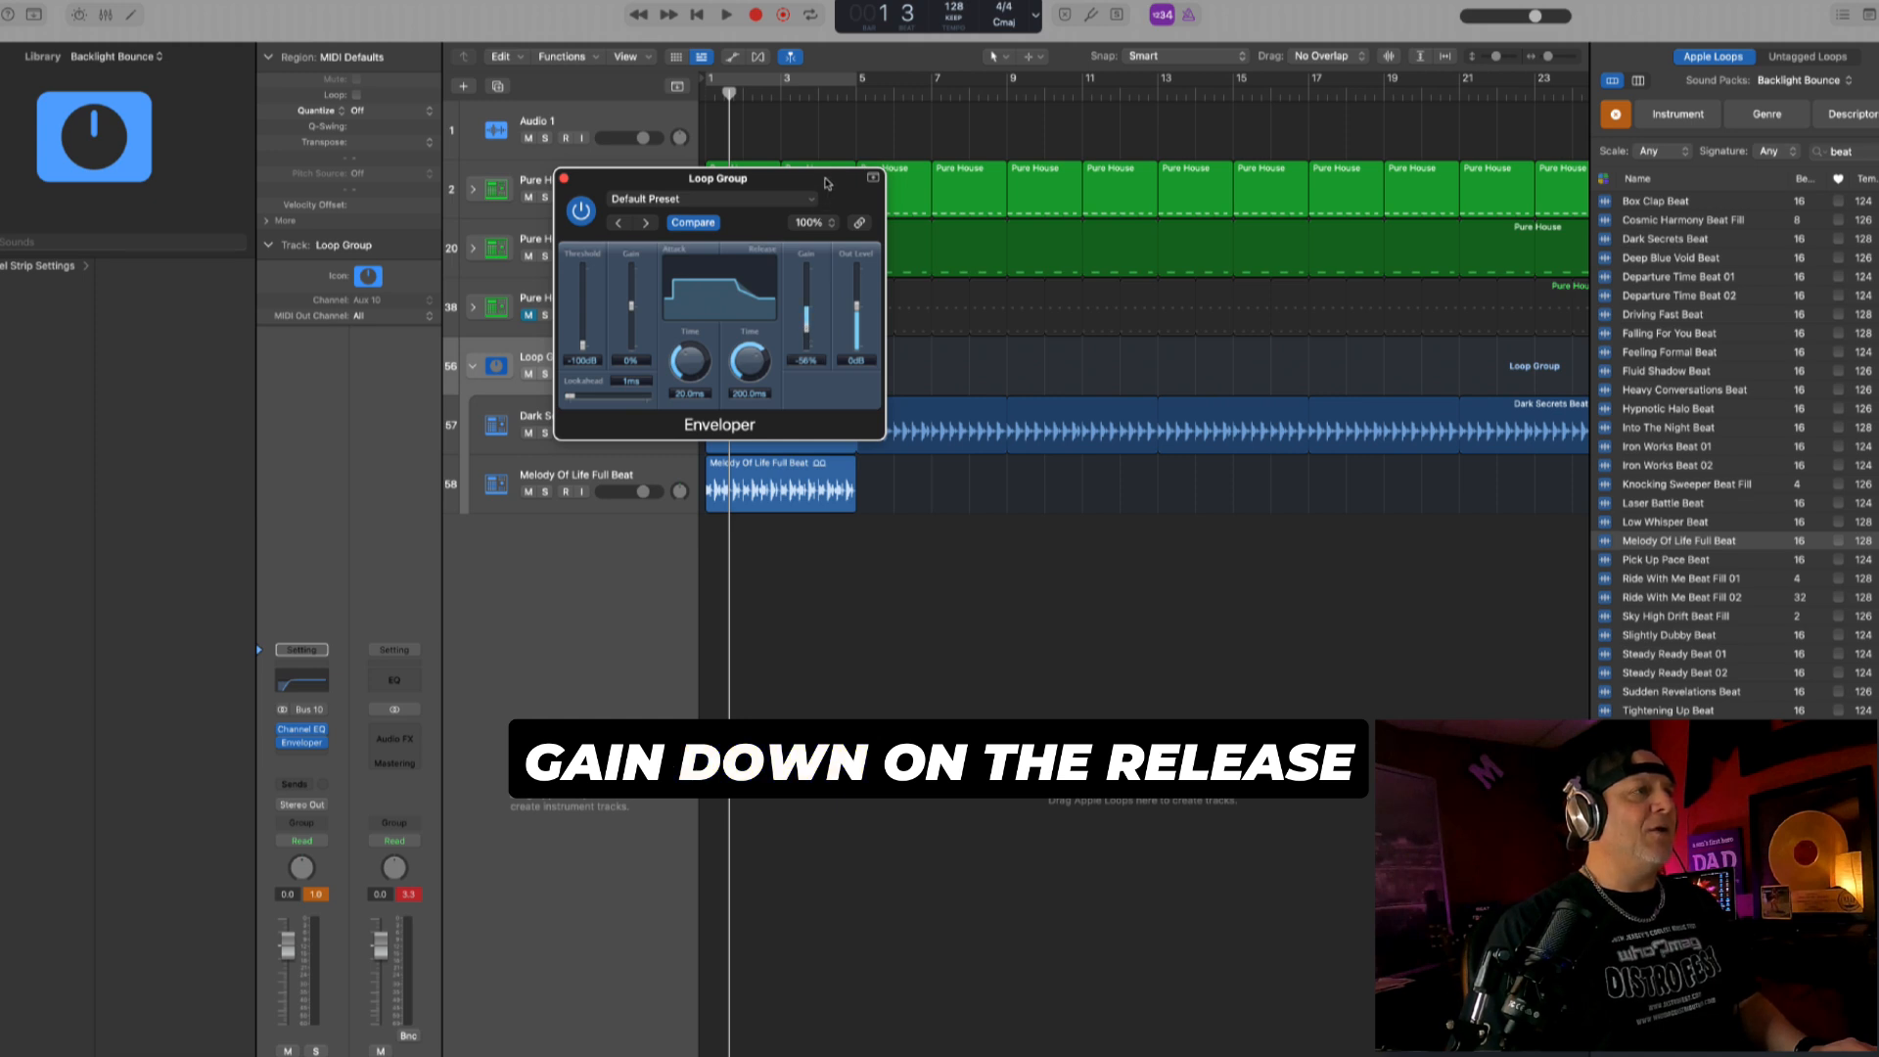
{"action": "left_click_drag", "start_coordinate": [827, 183], "coordinate": [1204, 159]}
{"action": "left_click_drag", "start_coordinate": [1010, 284], "coordinate": [1012, 258]}
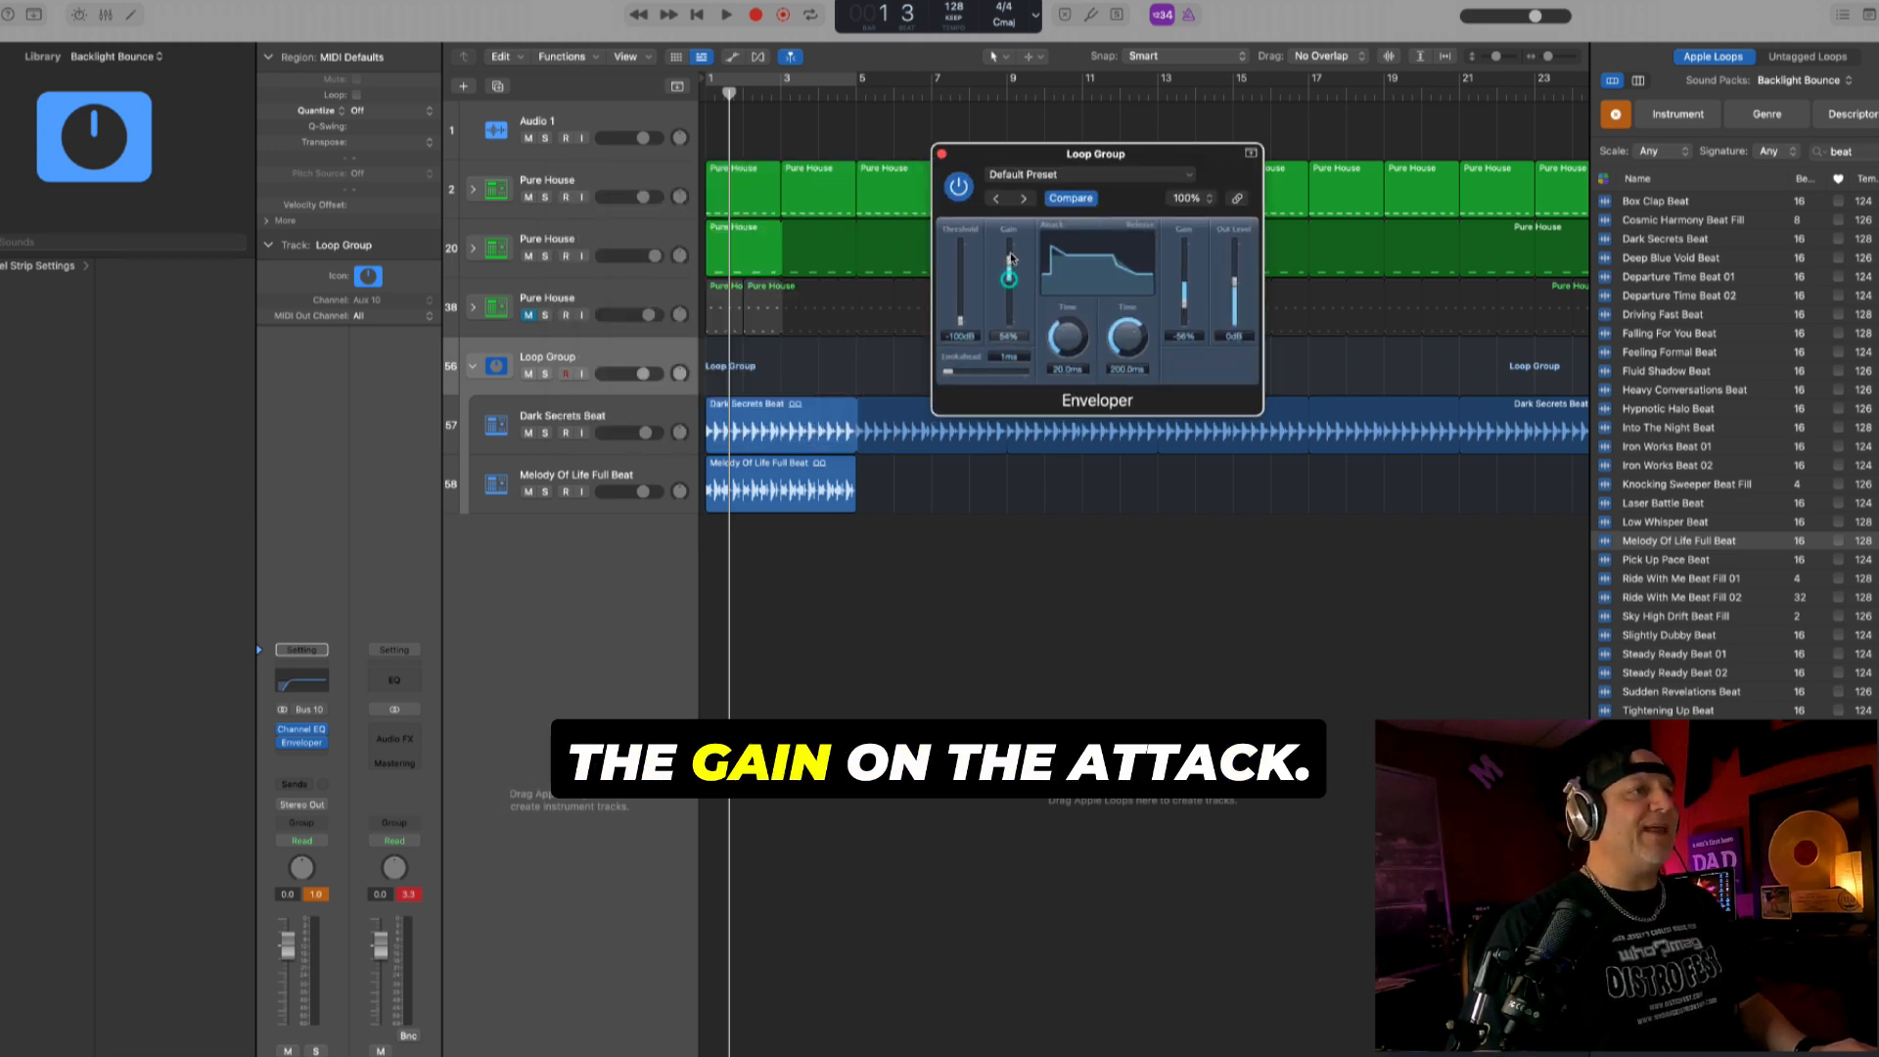
- Play the beat from bar 1 and lower the Loop Group's volume to -0.4 dB
{"action": "left_click", "coordinate": [656, 355]}
{"action": "key", "text": "space"}
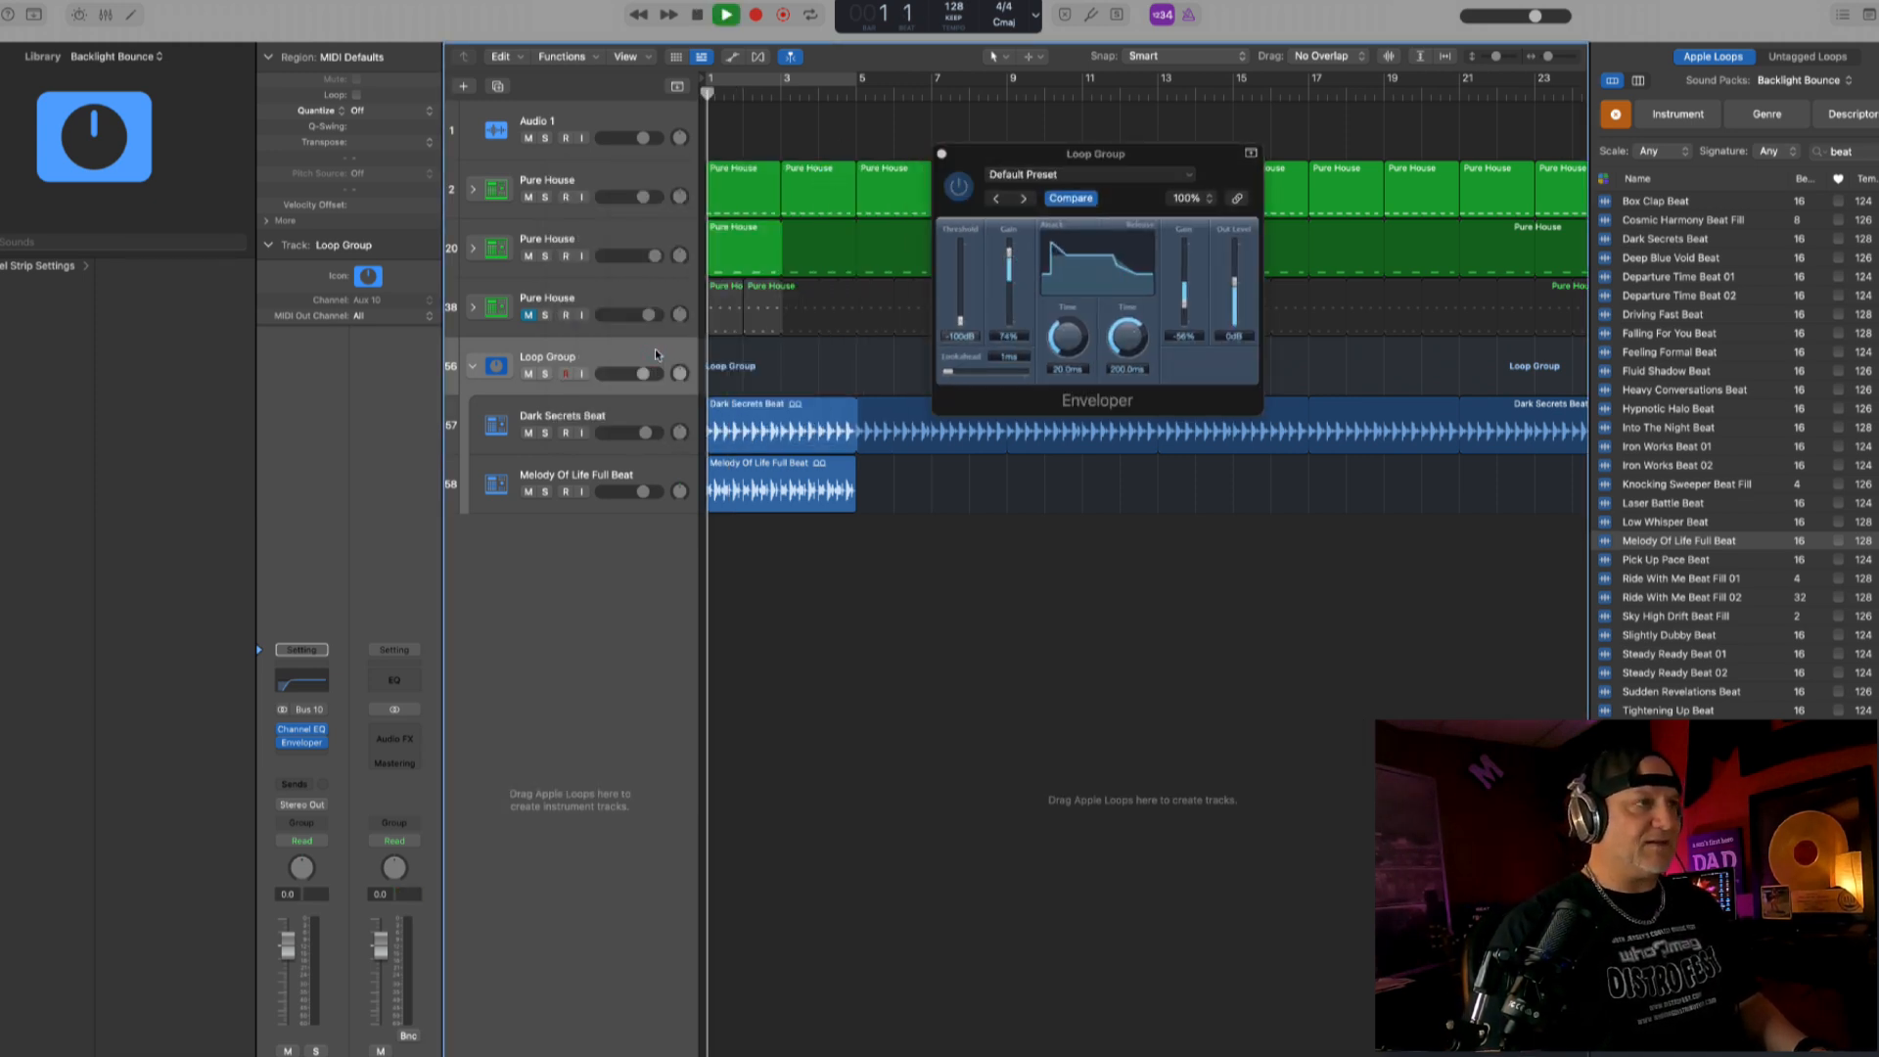
{"action": "left_click_drag", "start_coordinate": [641, 376], "coordinate": [639, 377]}
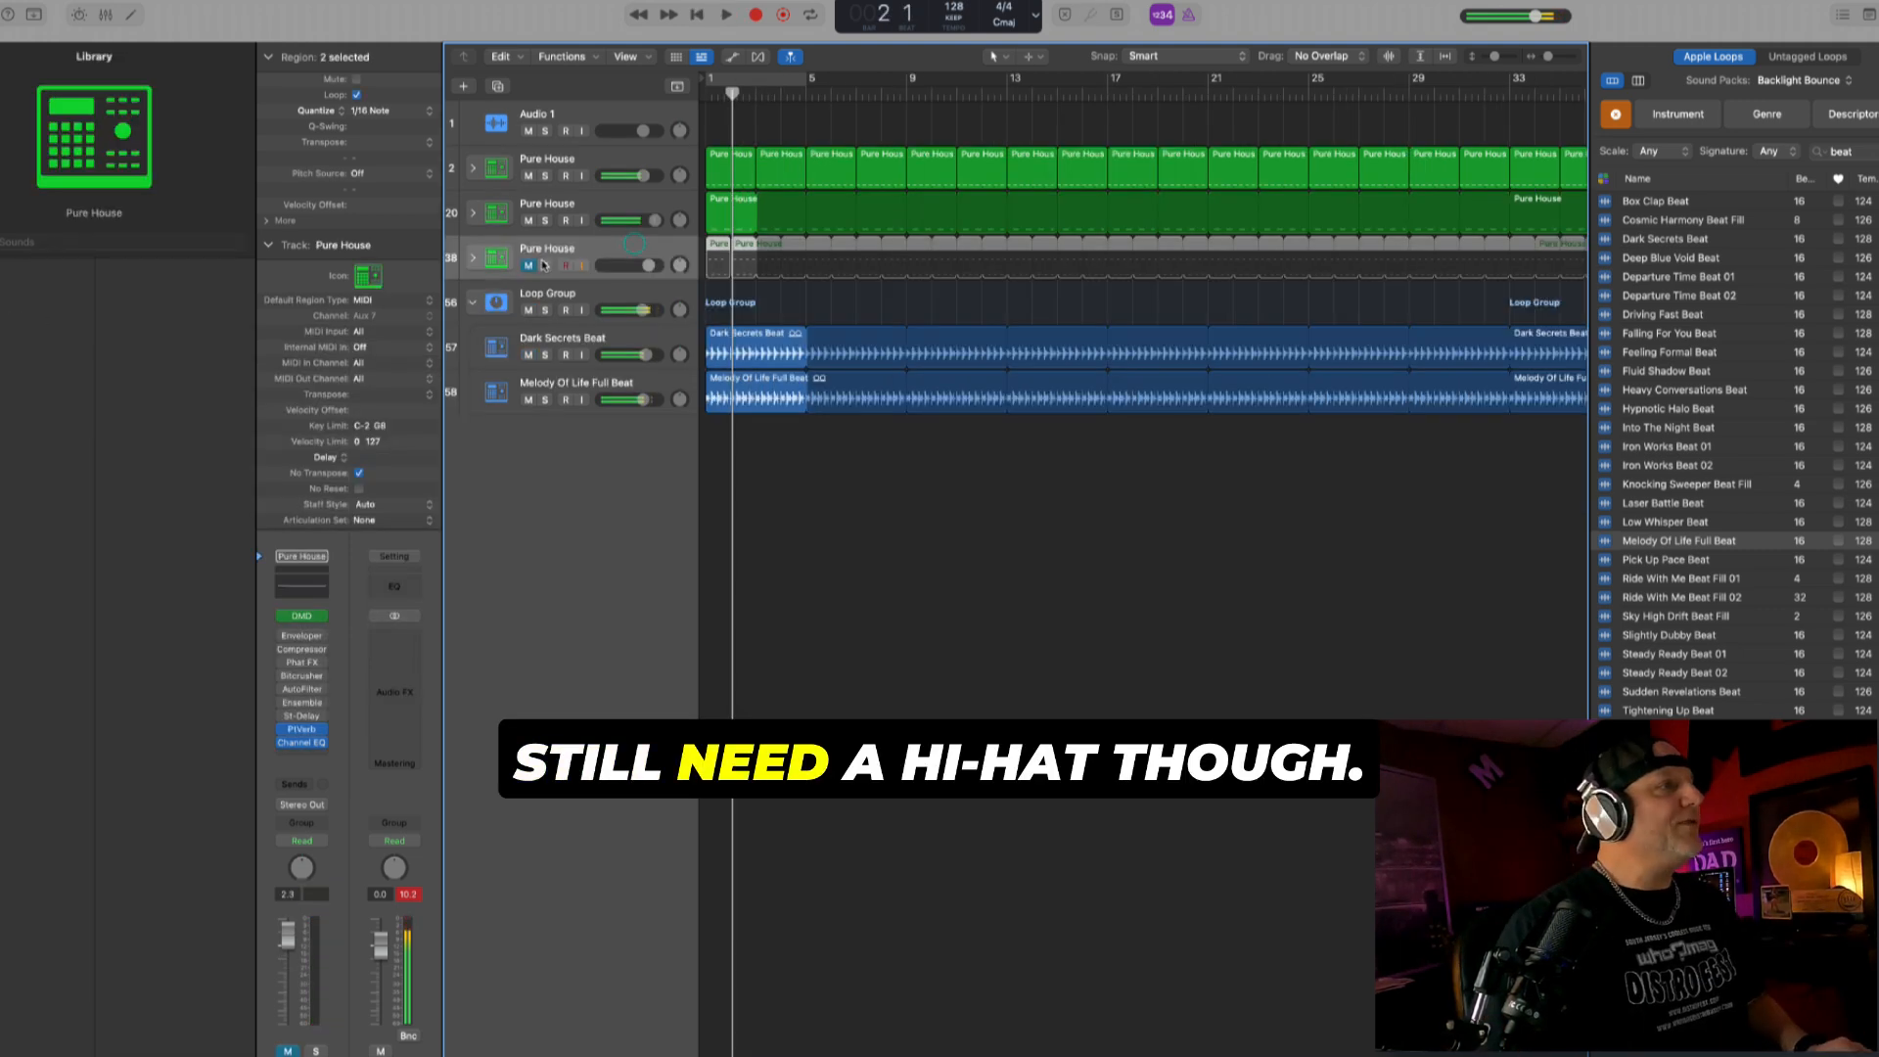
- Unmute the third Pure House track and change its kit to Modern 909 from the All Sounds library
{"action": "left_click", "coordinate": [529, 265]}
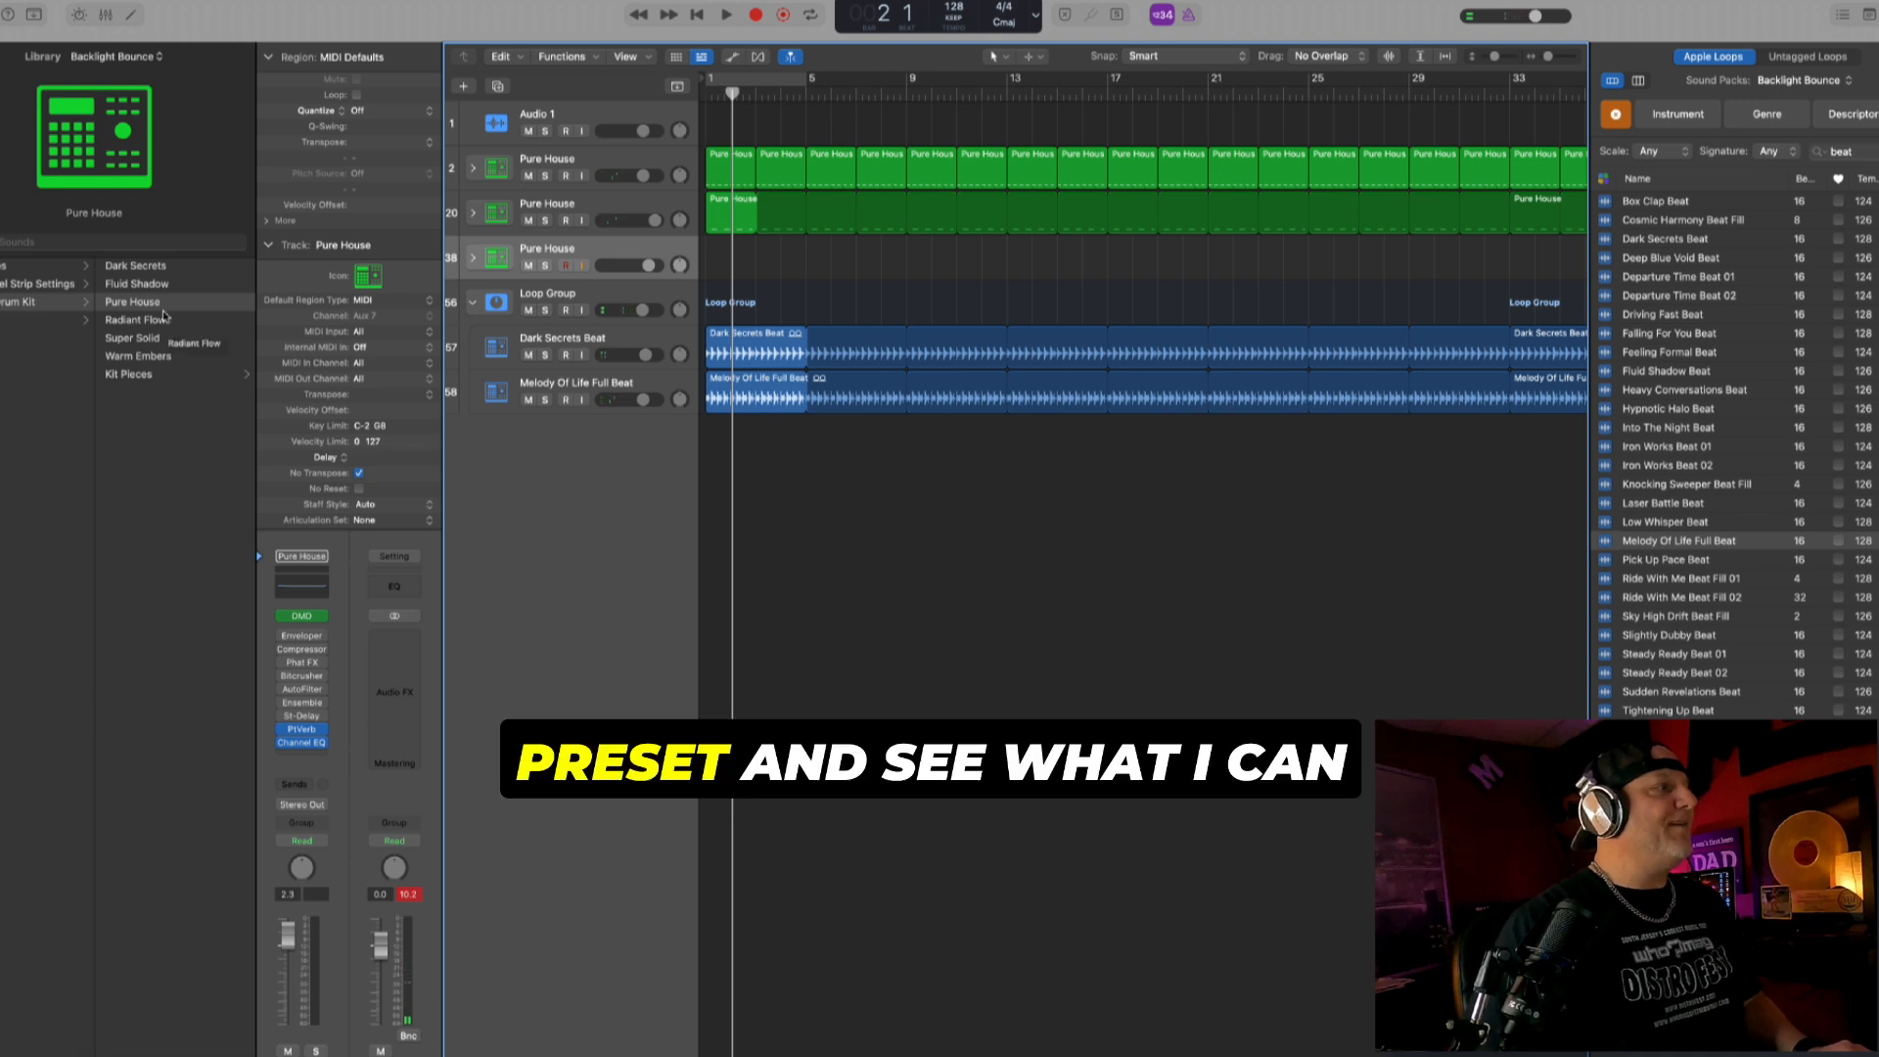
{"action": "left_click", "coordinate": [137, 284]}
{"action": "left_click", "coordinate": [148, 252]}
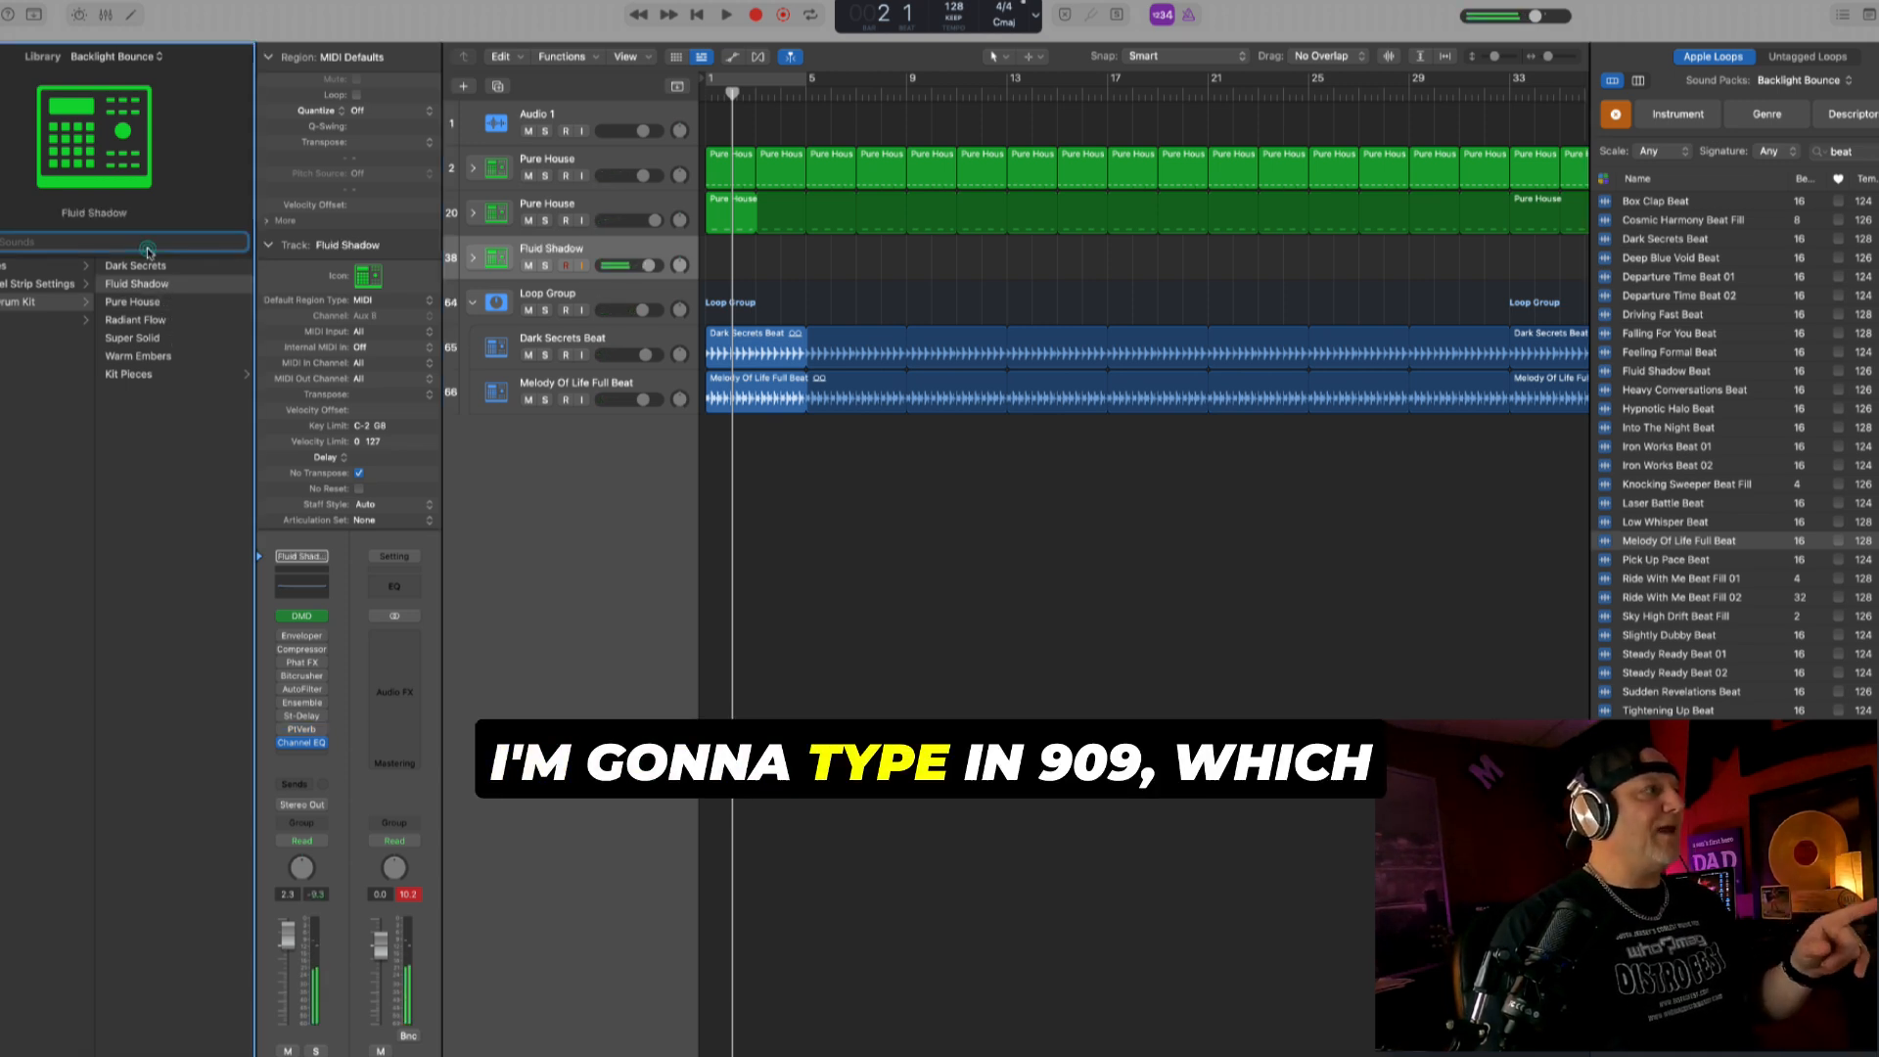
{"action": "type", "text": "909"}
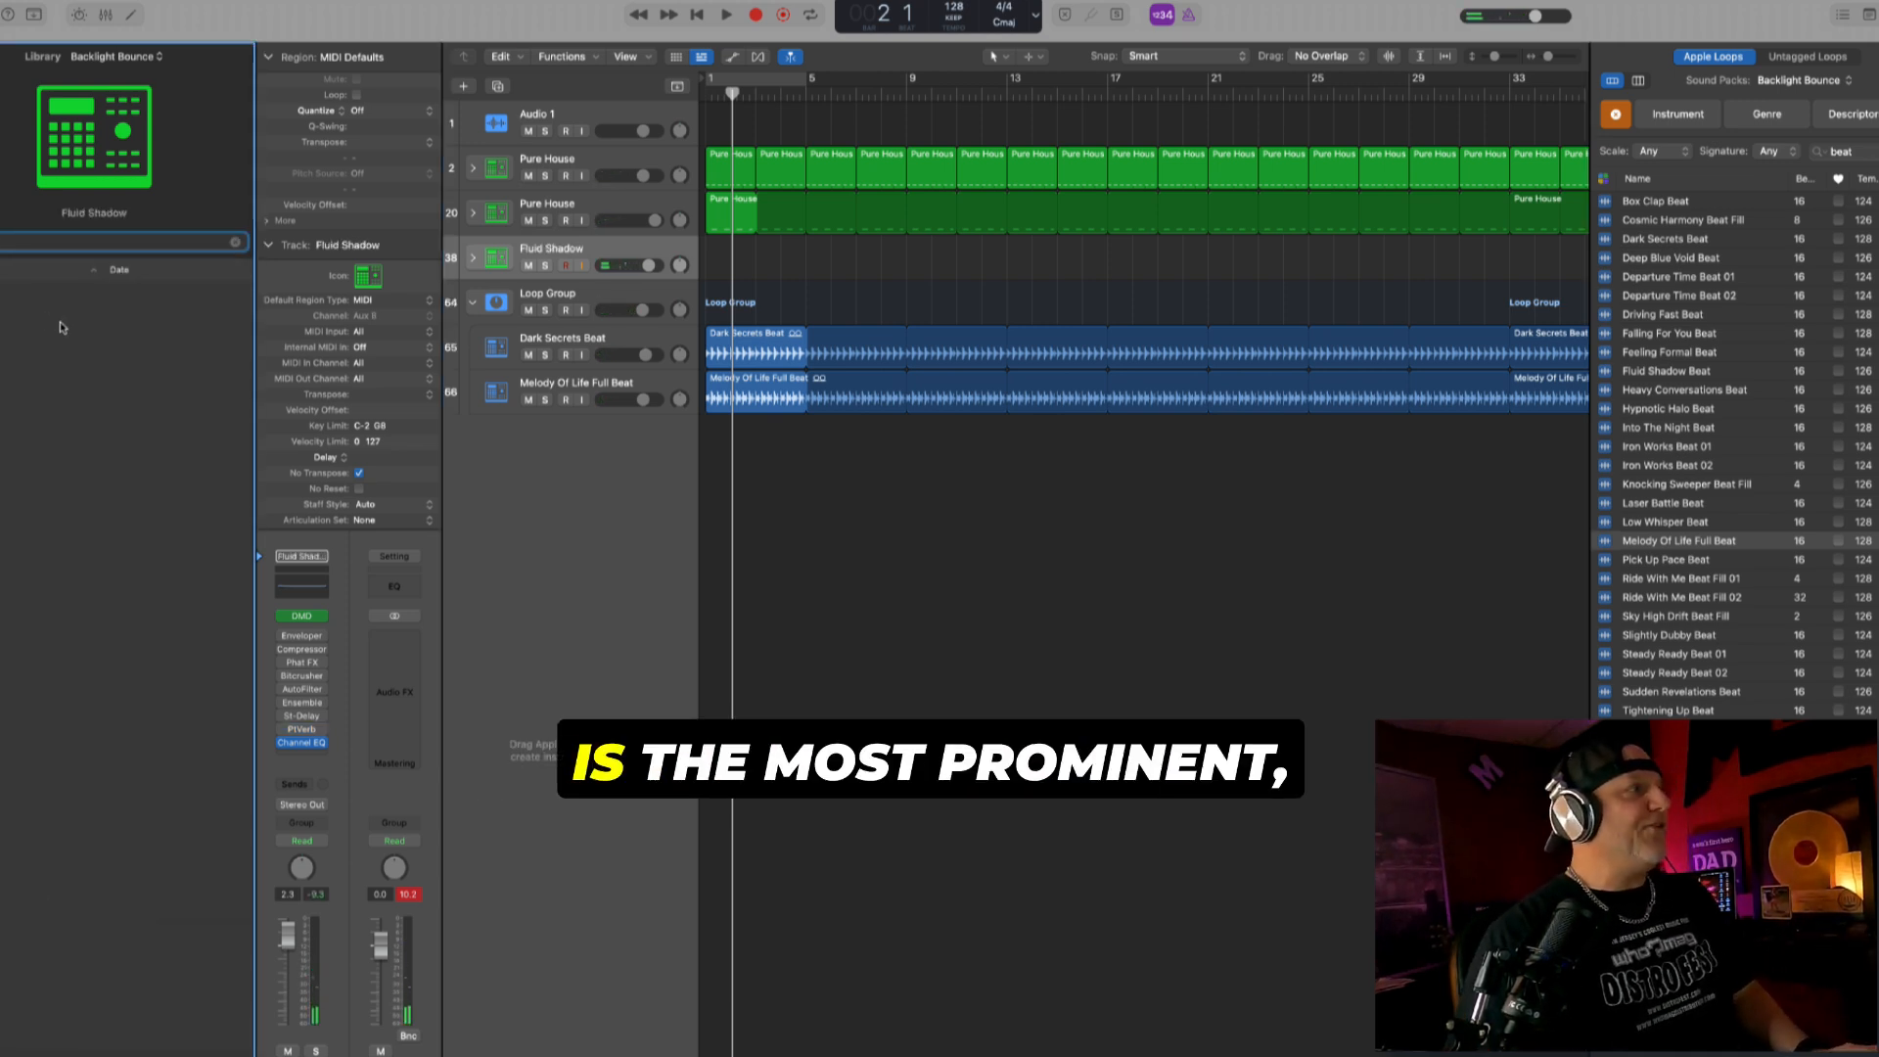
{"action": "left_click", "coordinate": [107, 57]}
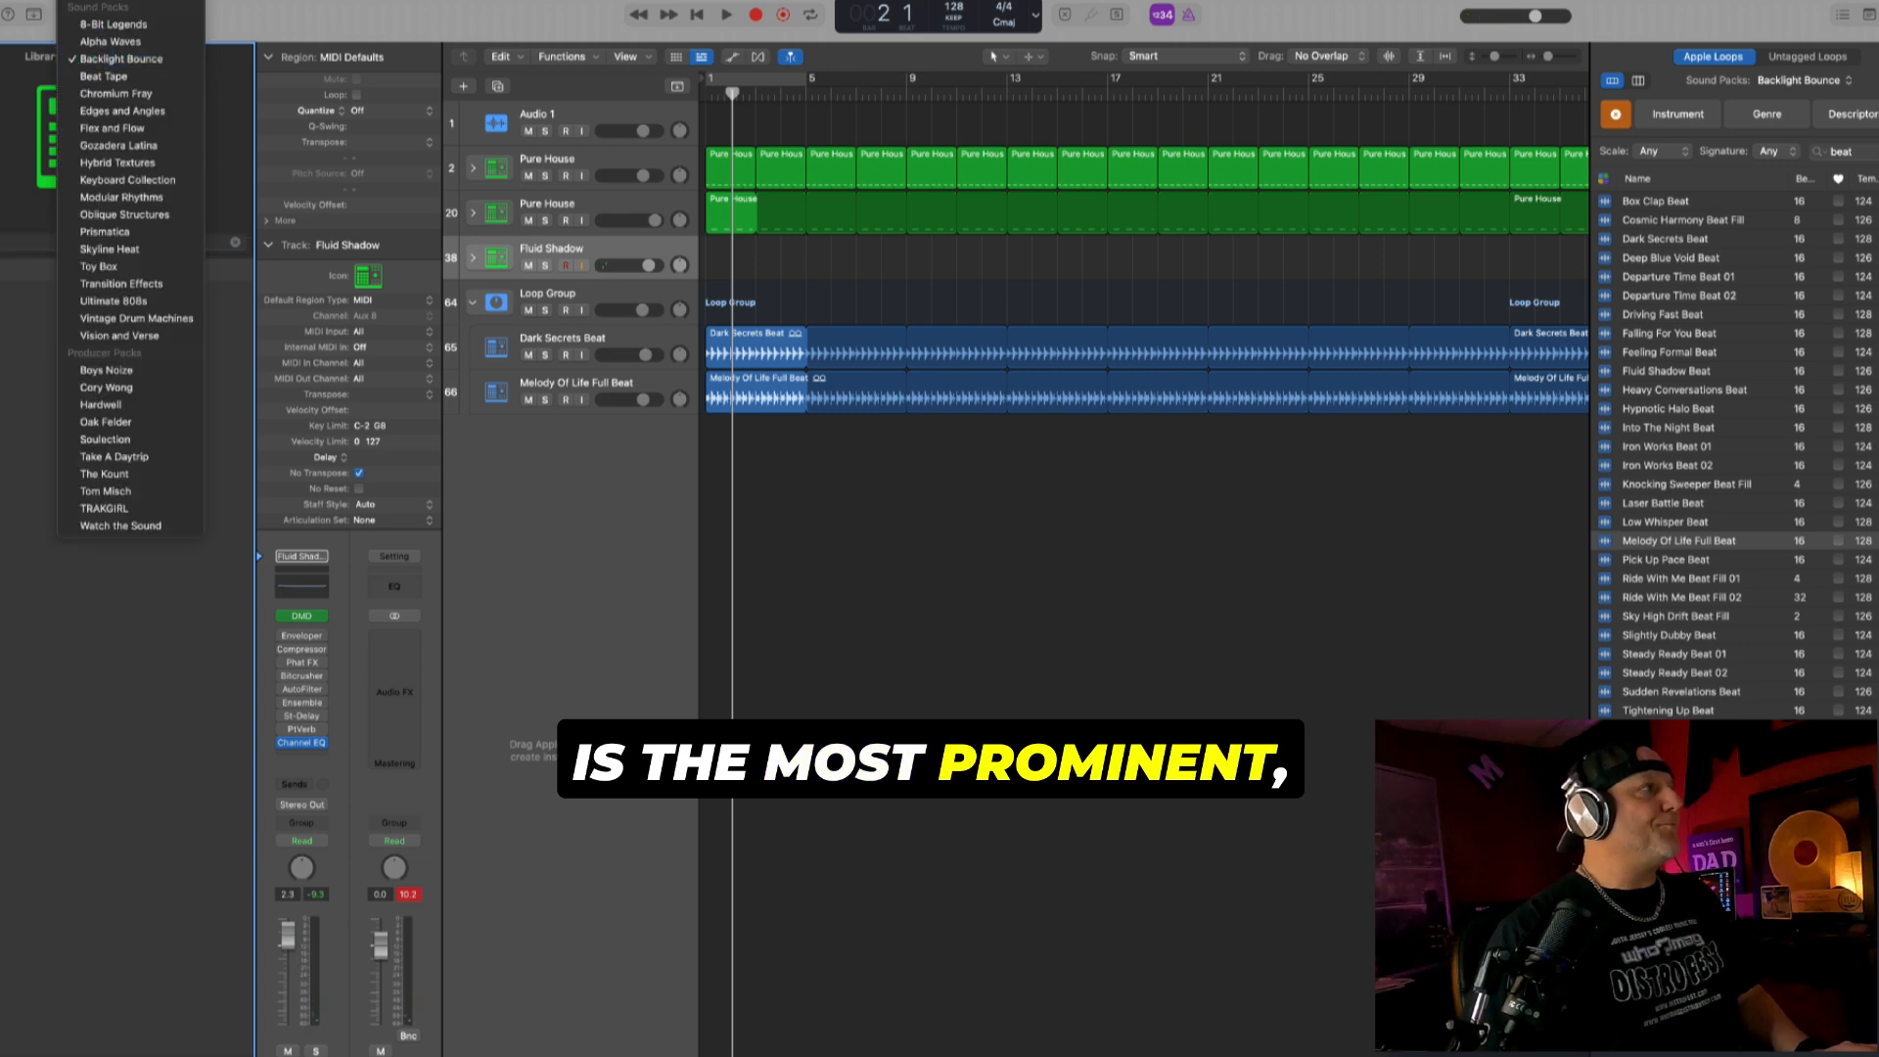
{"action": "left_click", "coordinate": [98, 2]}
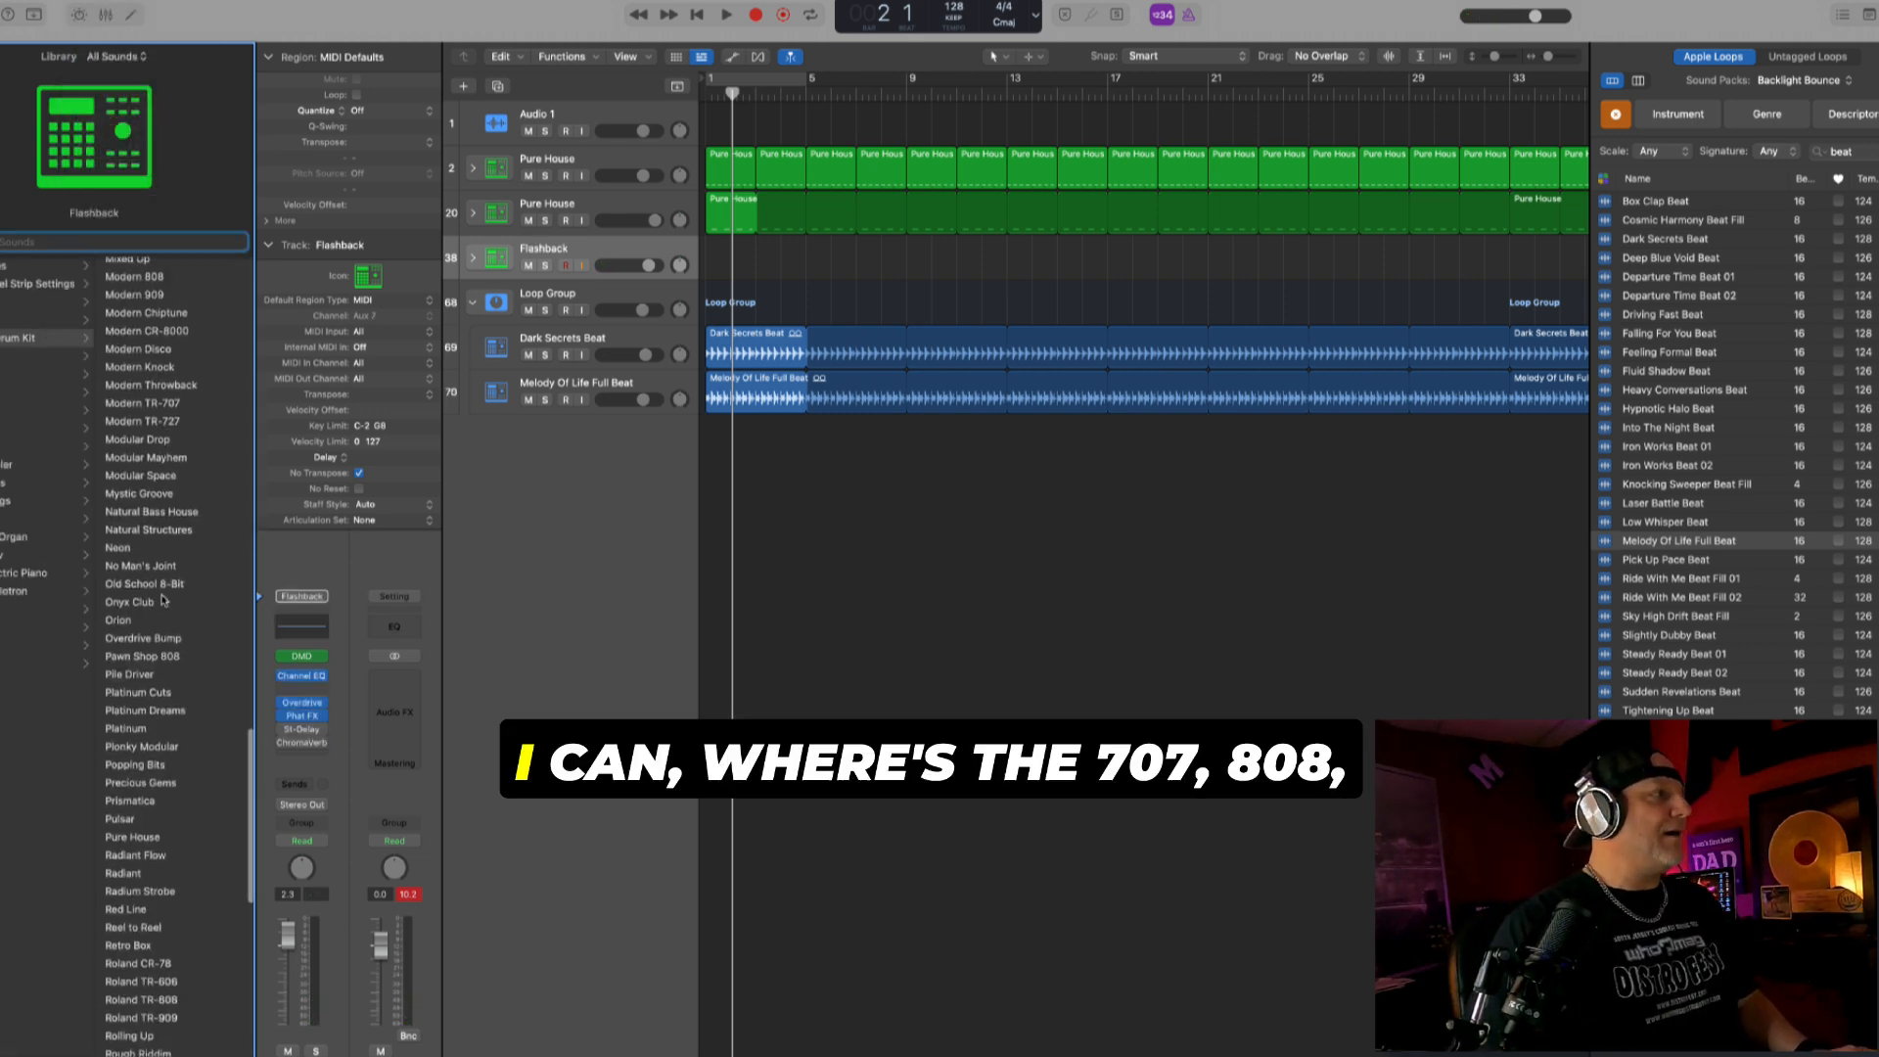
{"action": "scroll", "coordinate": [149, 407], "scroll_direction": "up", "scroll_amount": 3}
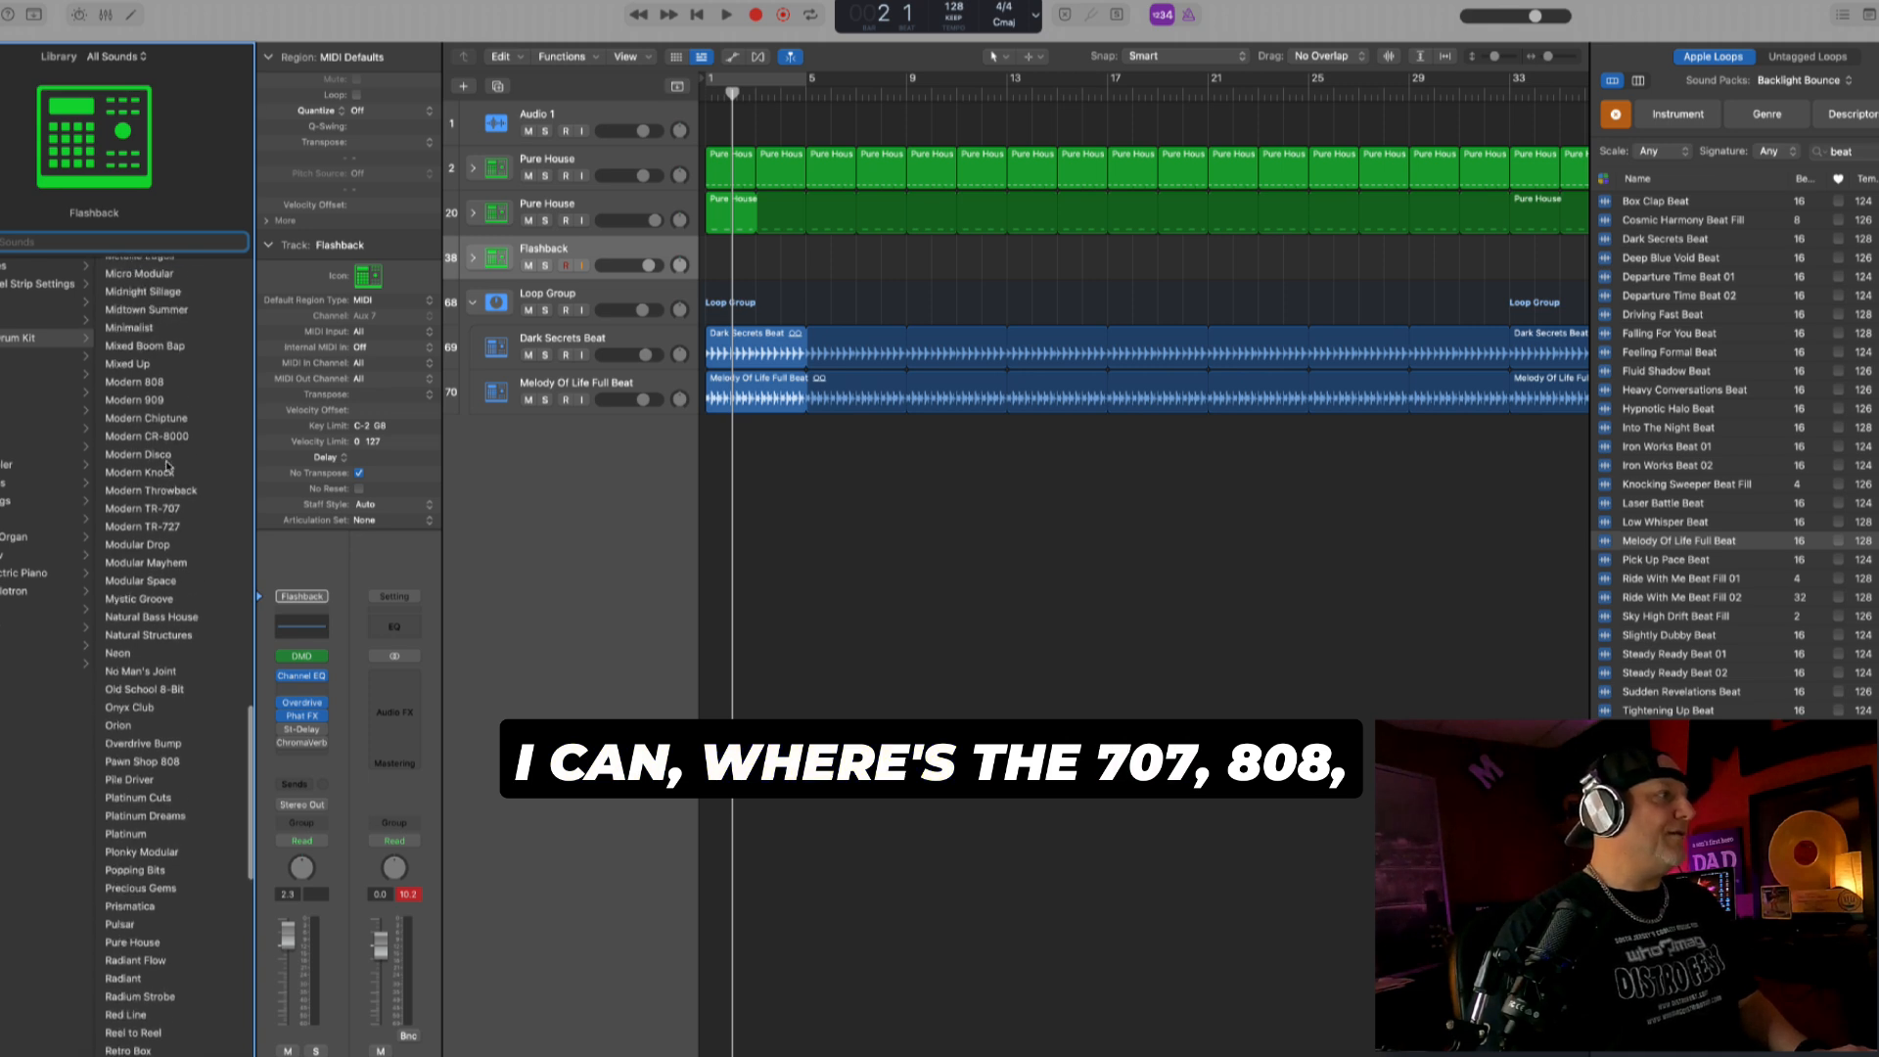
{"action": "left_click", "coordinate": [149, 407]}
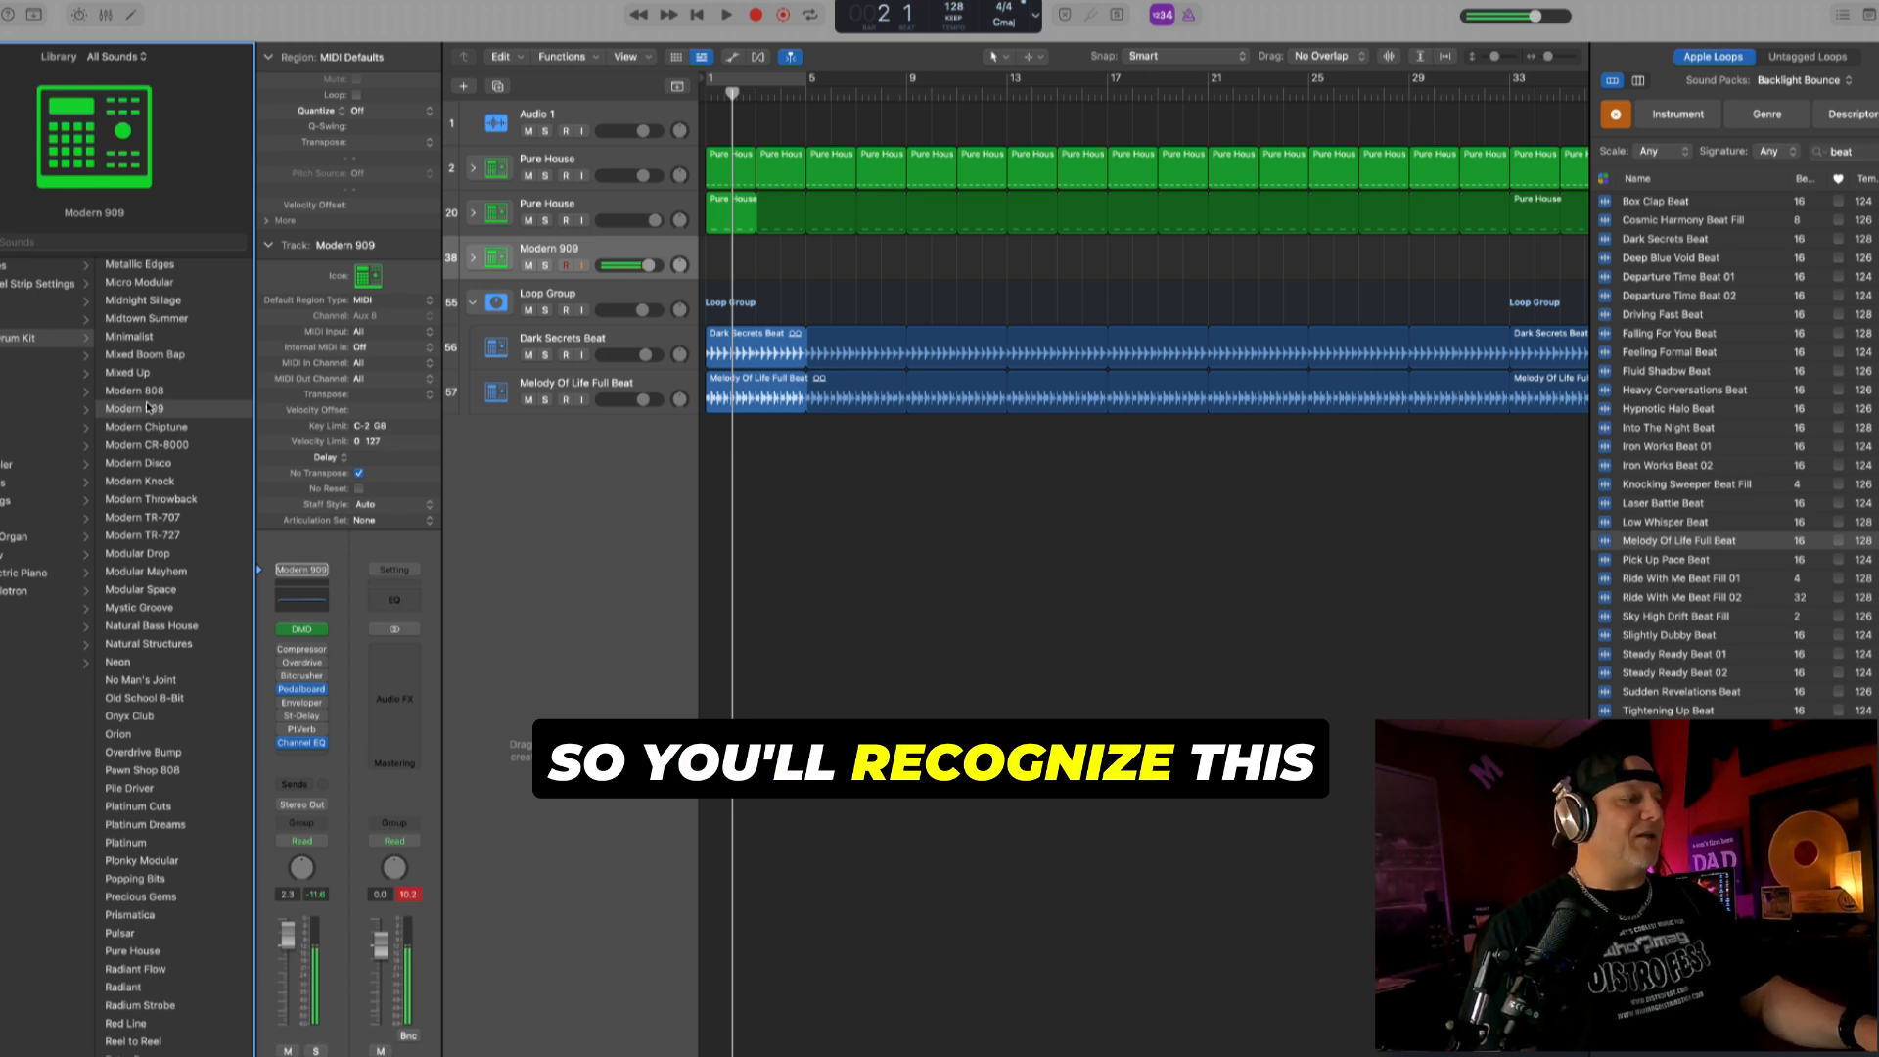
- Record a two-bar hi-hat part on the Modern 909 track from bar 1, quantized to 1/16 notes and looped
{"action": "key", "text": "Return"}
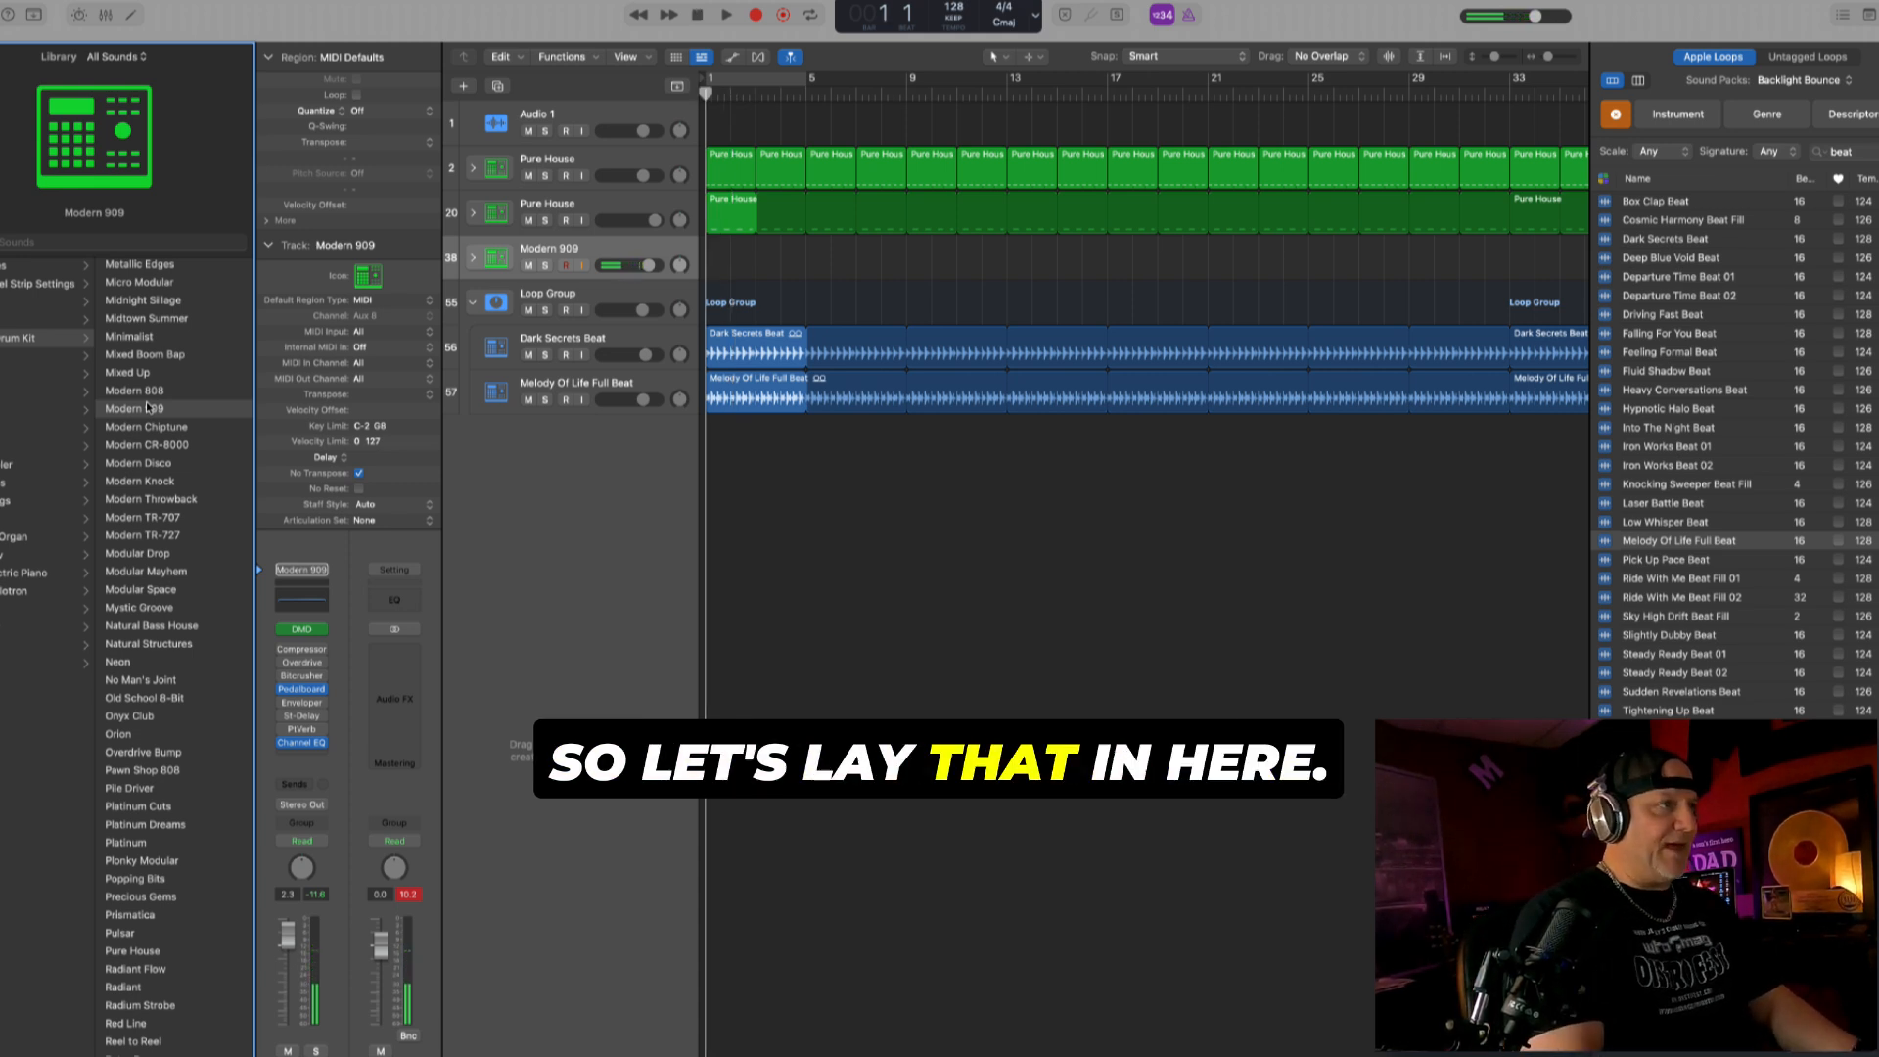
{"action": "key", "text": "r"}
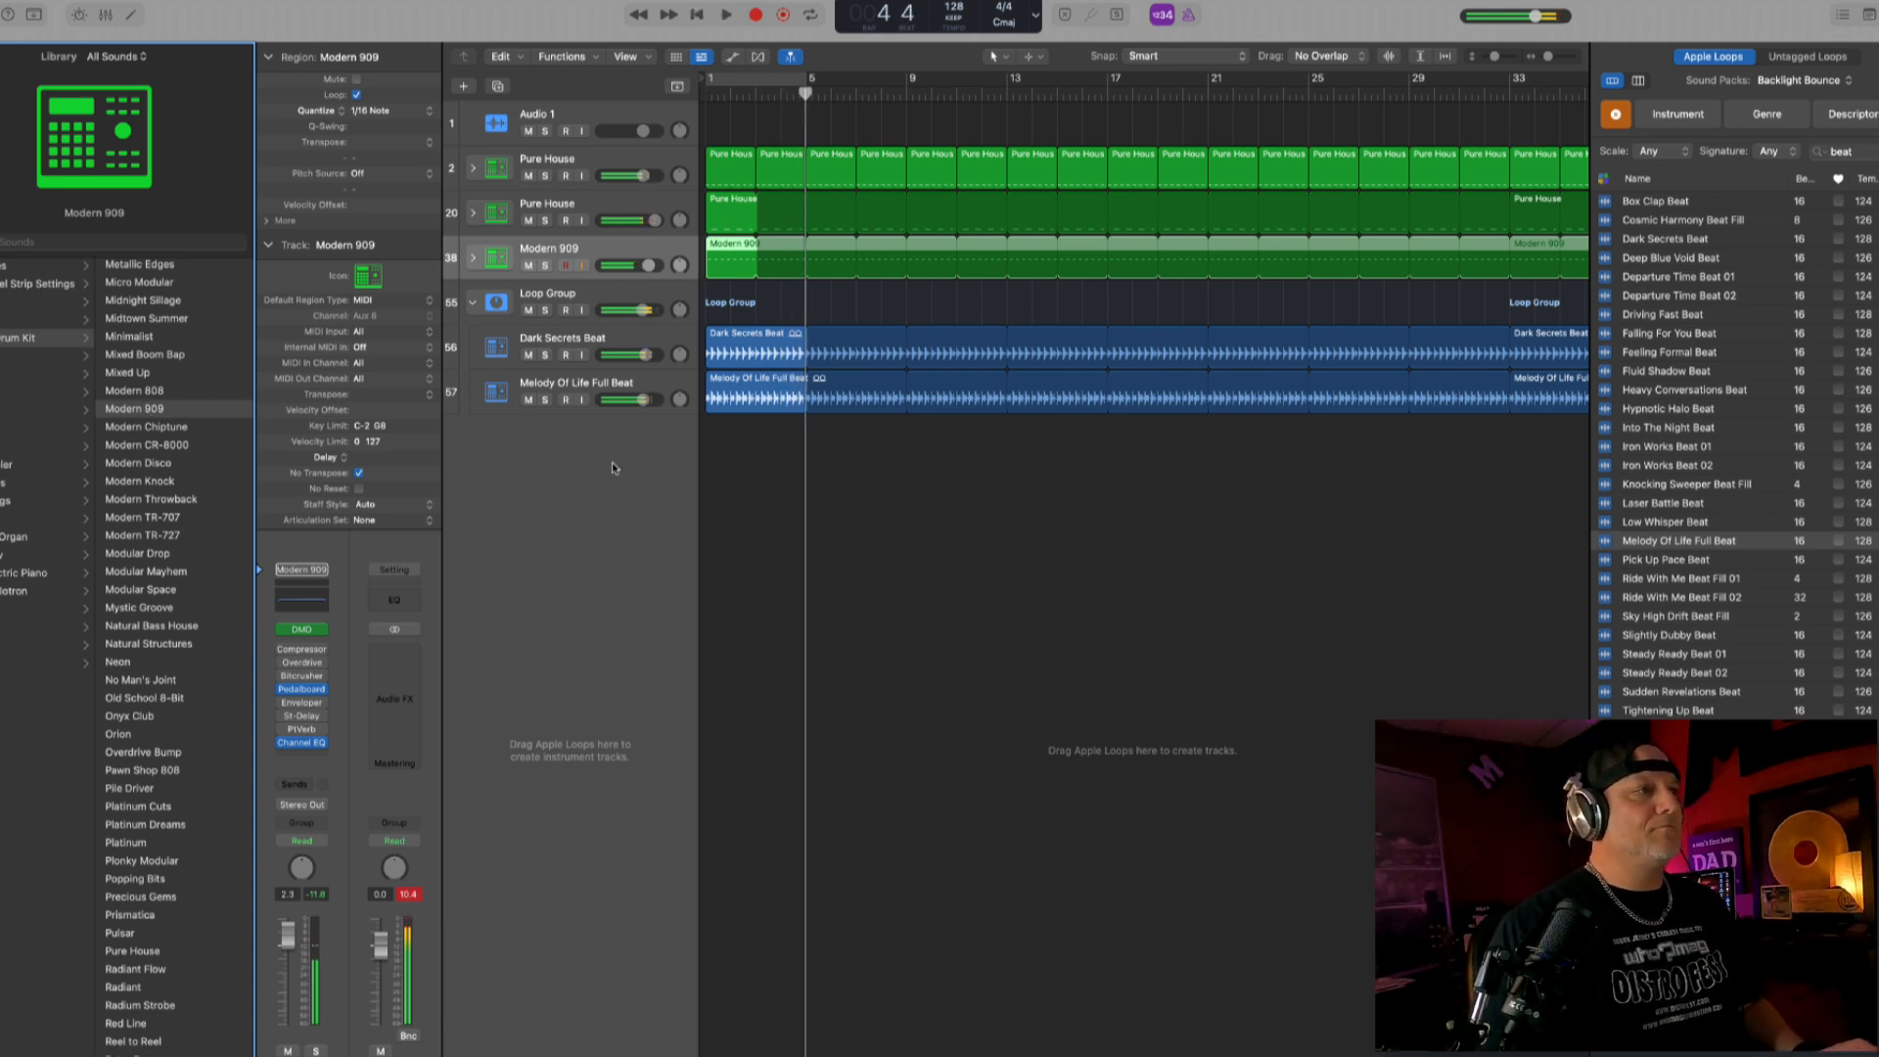
{"action": "left_click", "coordinate": [913, 508]}
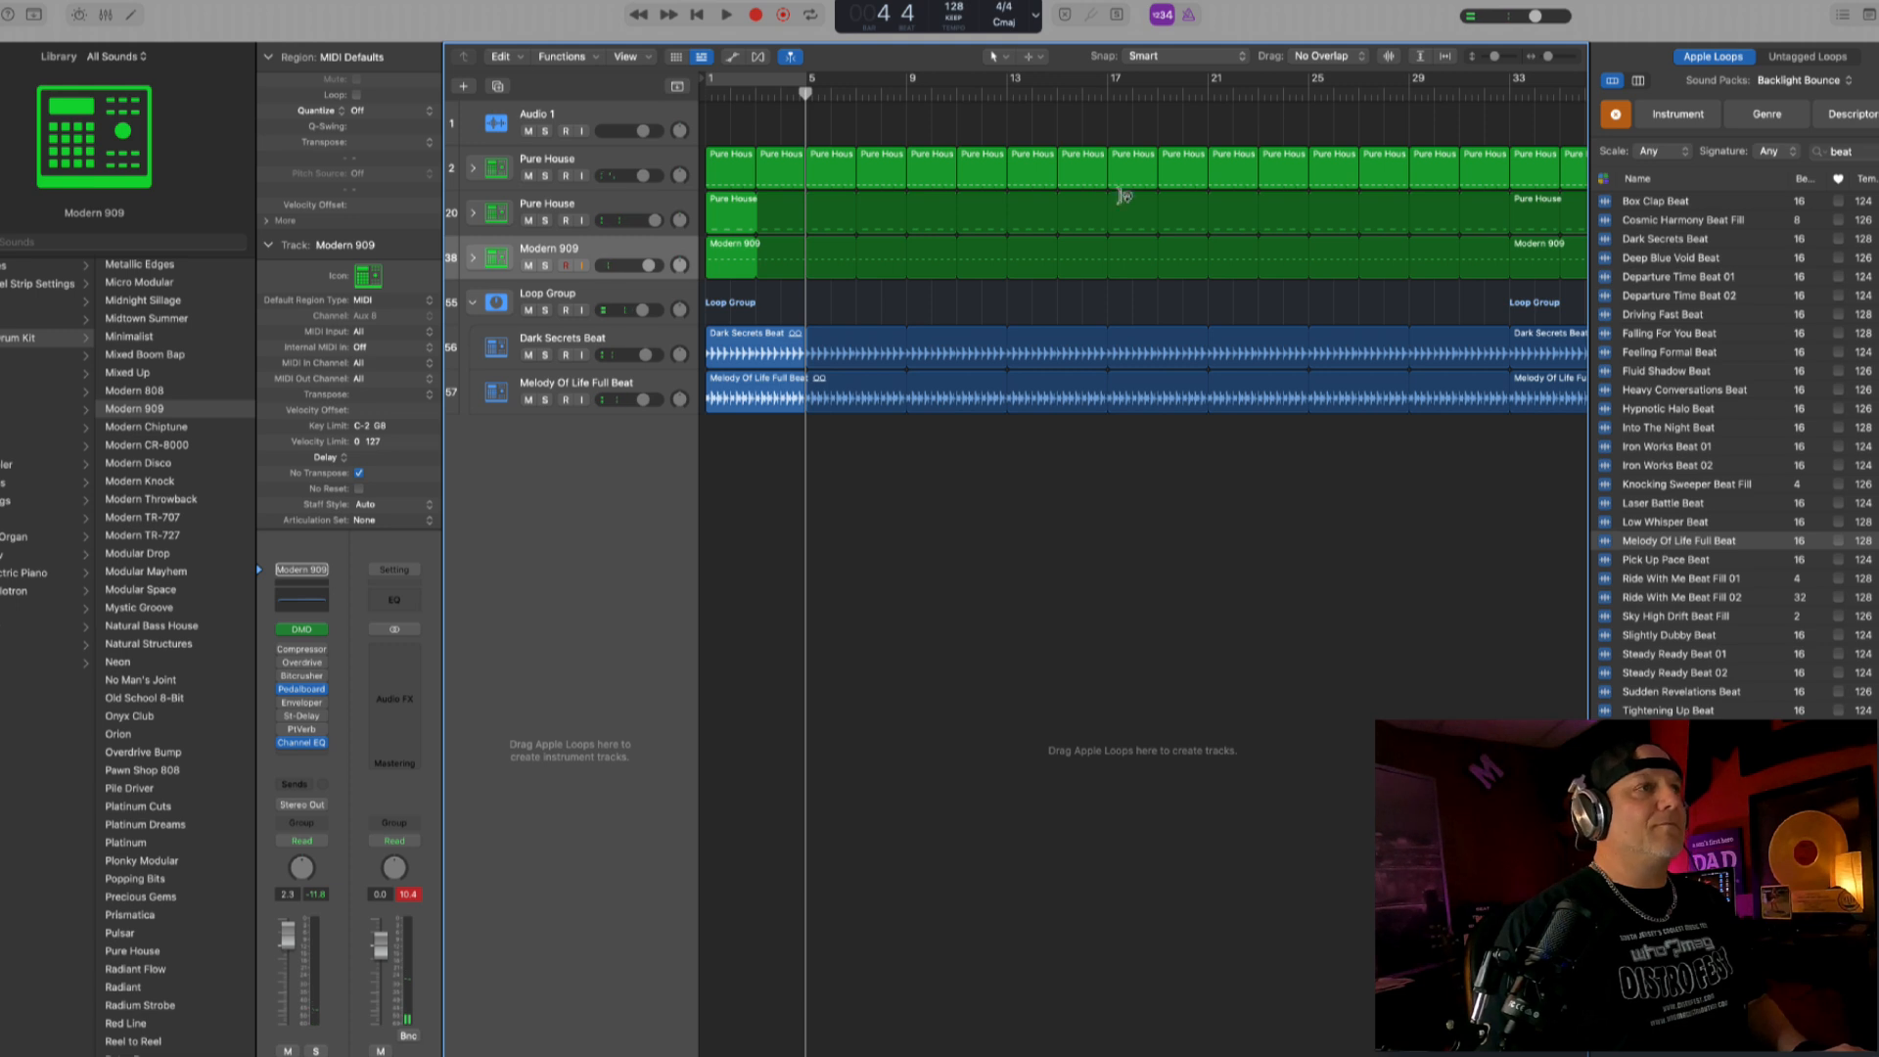
- Move the Modern 909 track into the Loop Group, above the Dark Secrets Beat track
{"action": "left_click", "coordinate": [621, 377]}
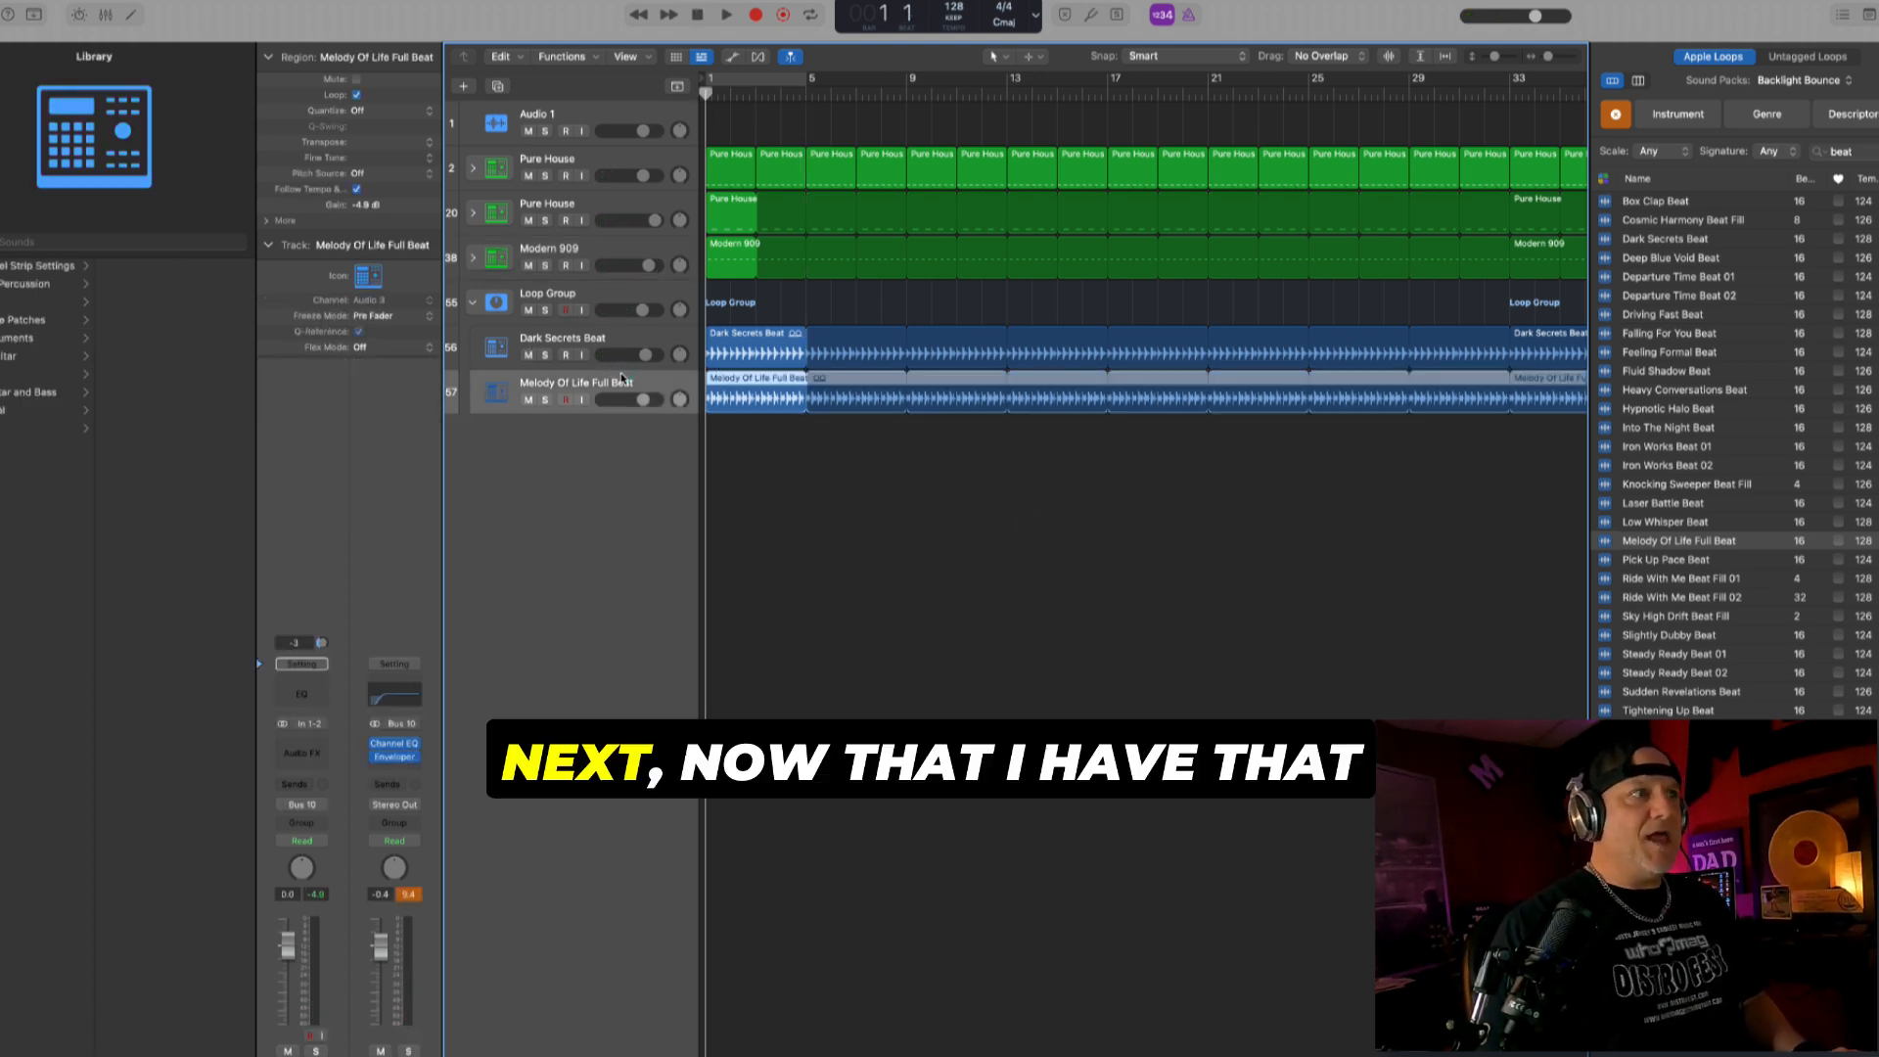
{"action": "left_click", "coordinate": [642, 339]}
{"action": "left_click", "coordinate": [622, 297]}
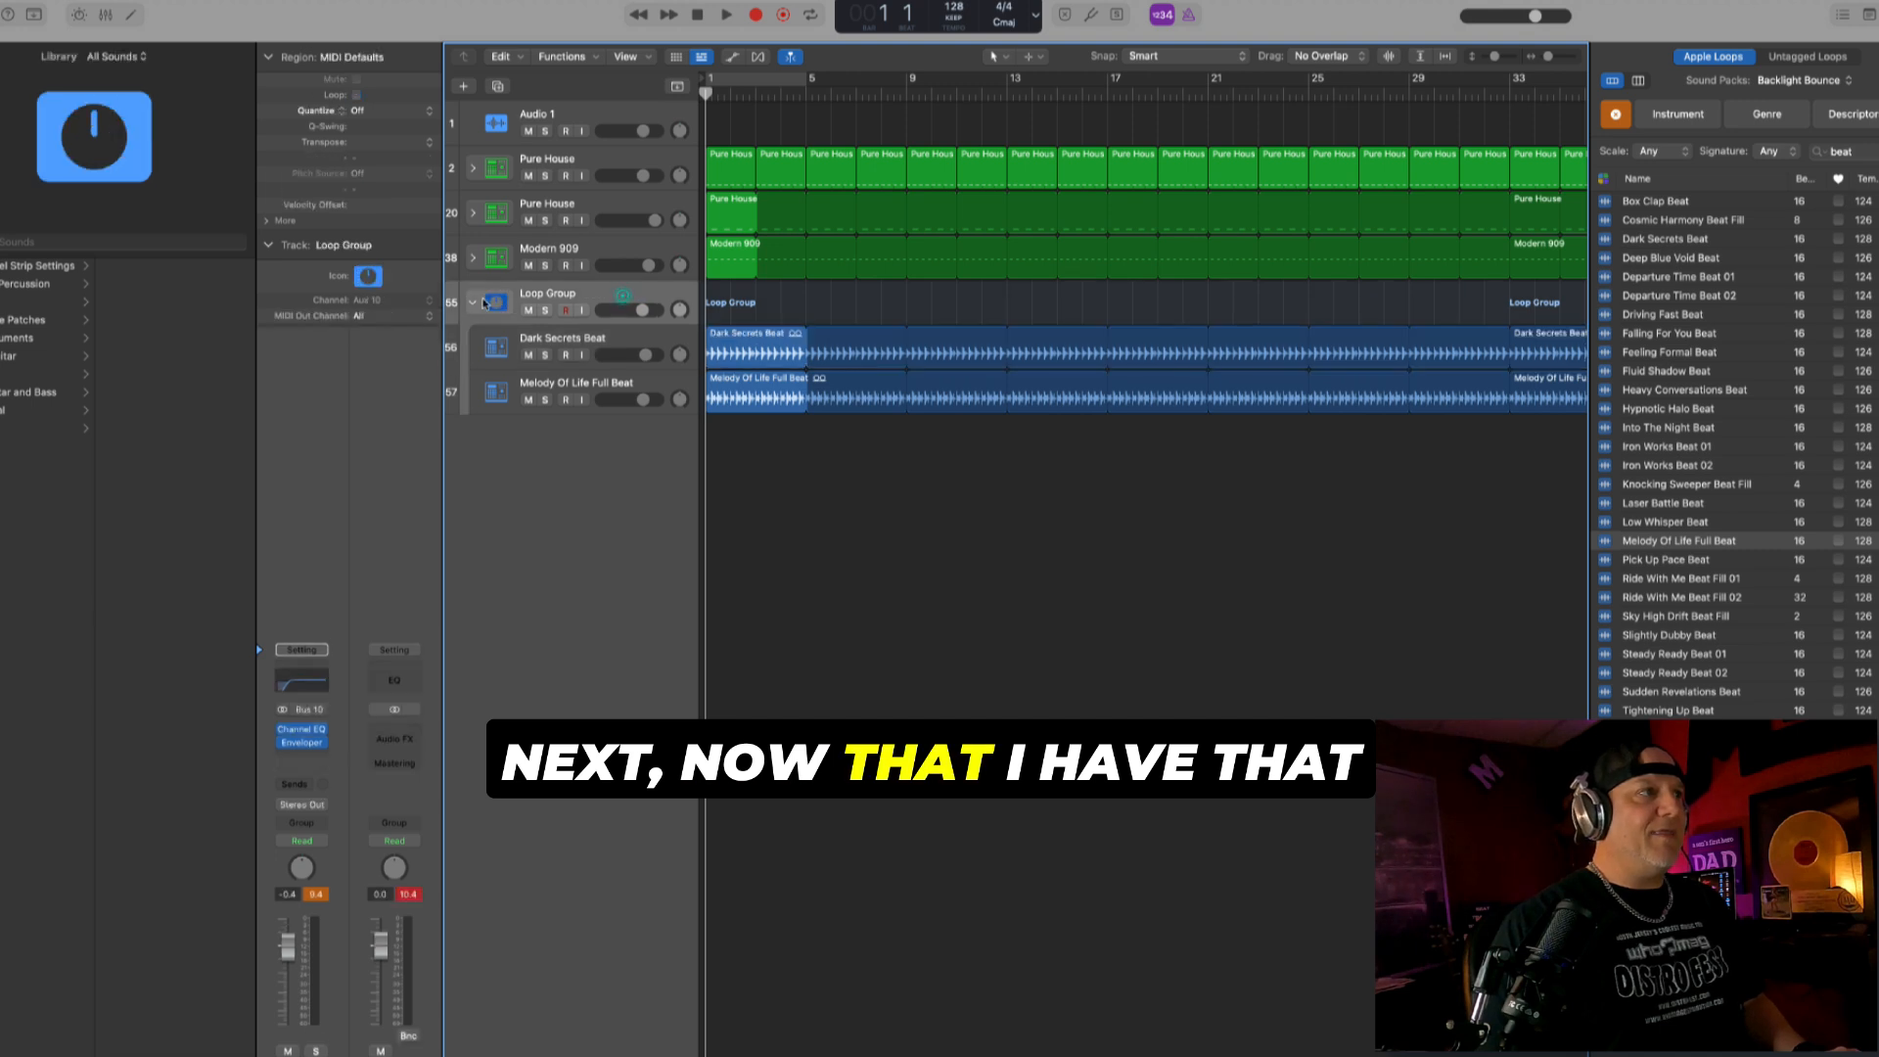
{"action": "left_click", "coordinate": [473, 303]}
{"action": "left_click", "coordinate": [477, 259]}
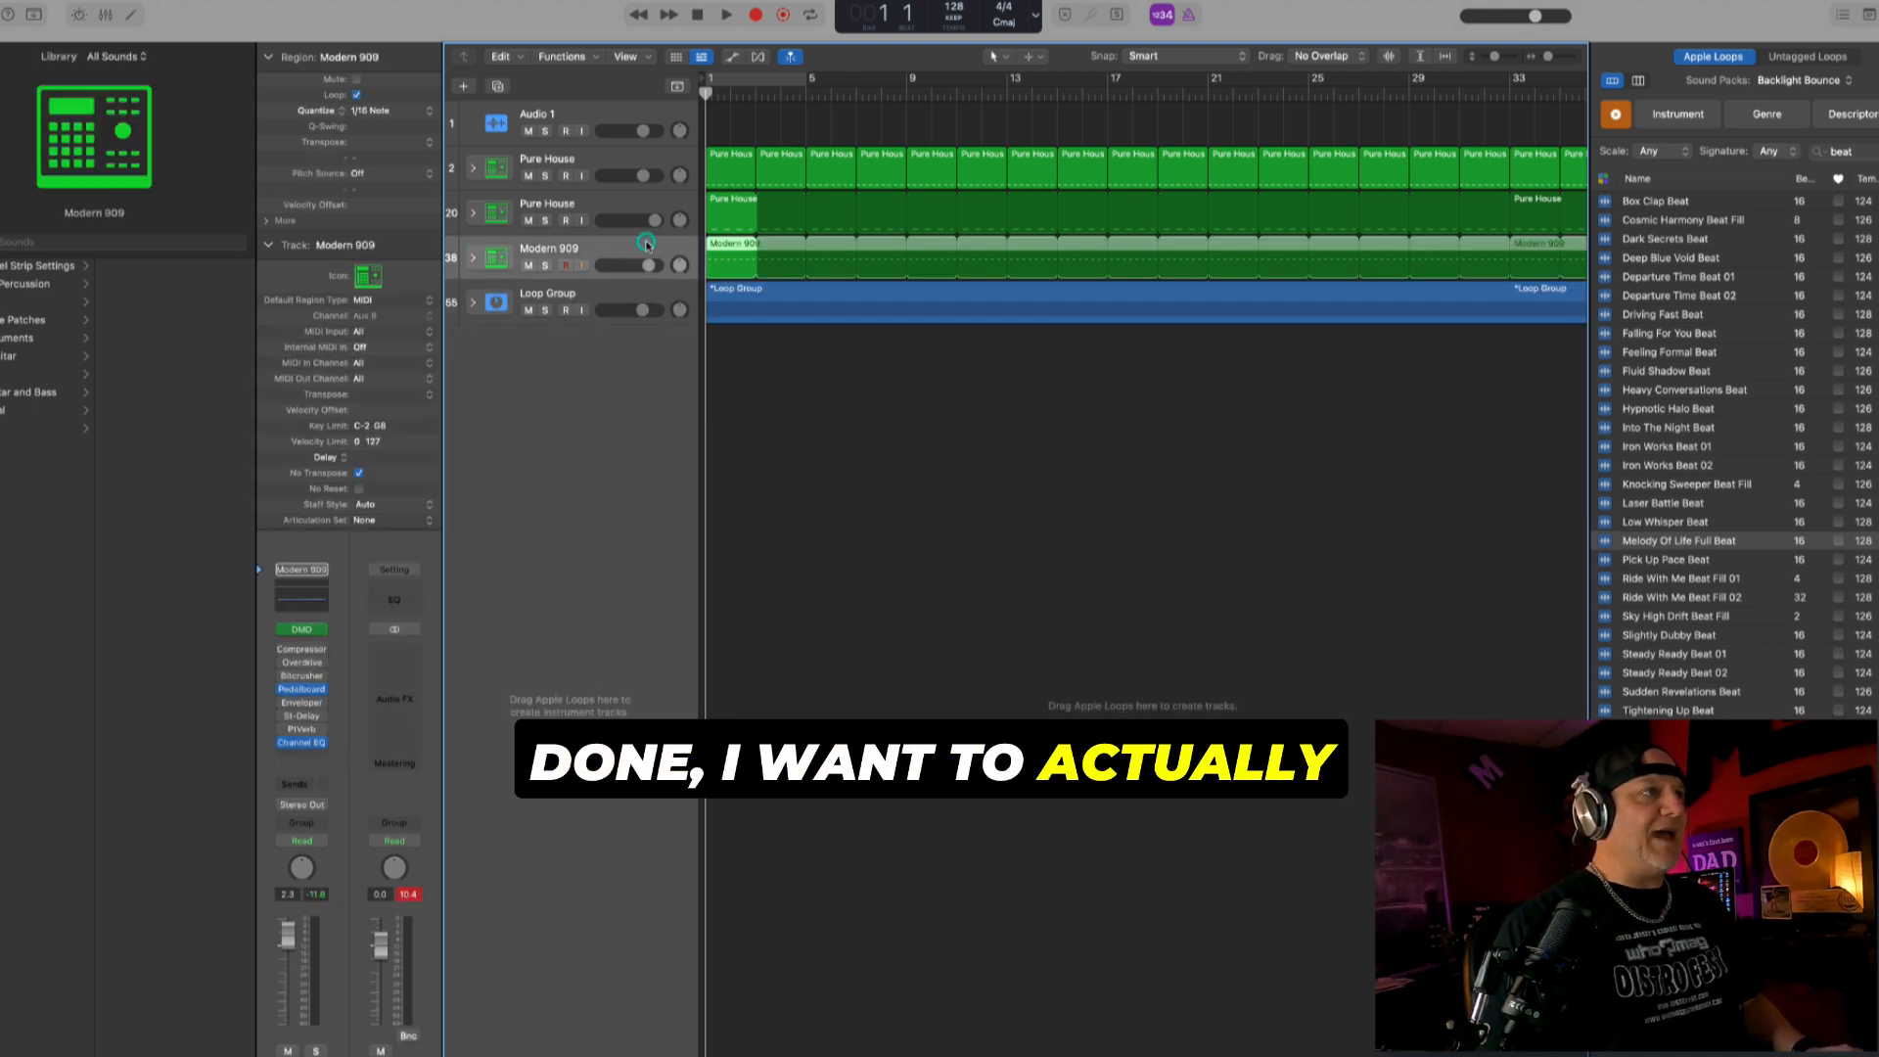
{"action": "left_click", "coordinate": [473, 258]}
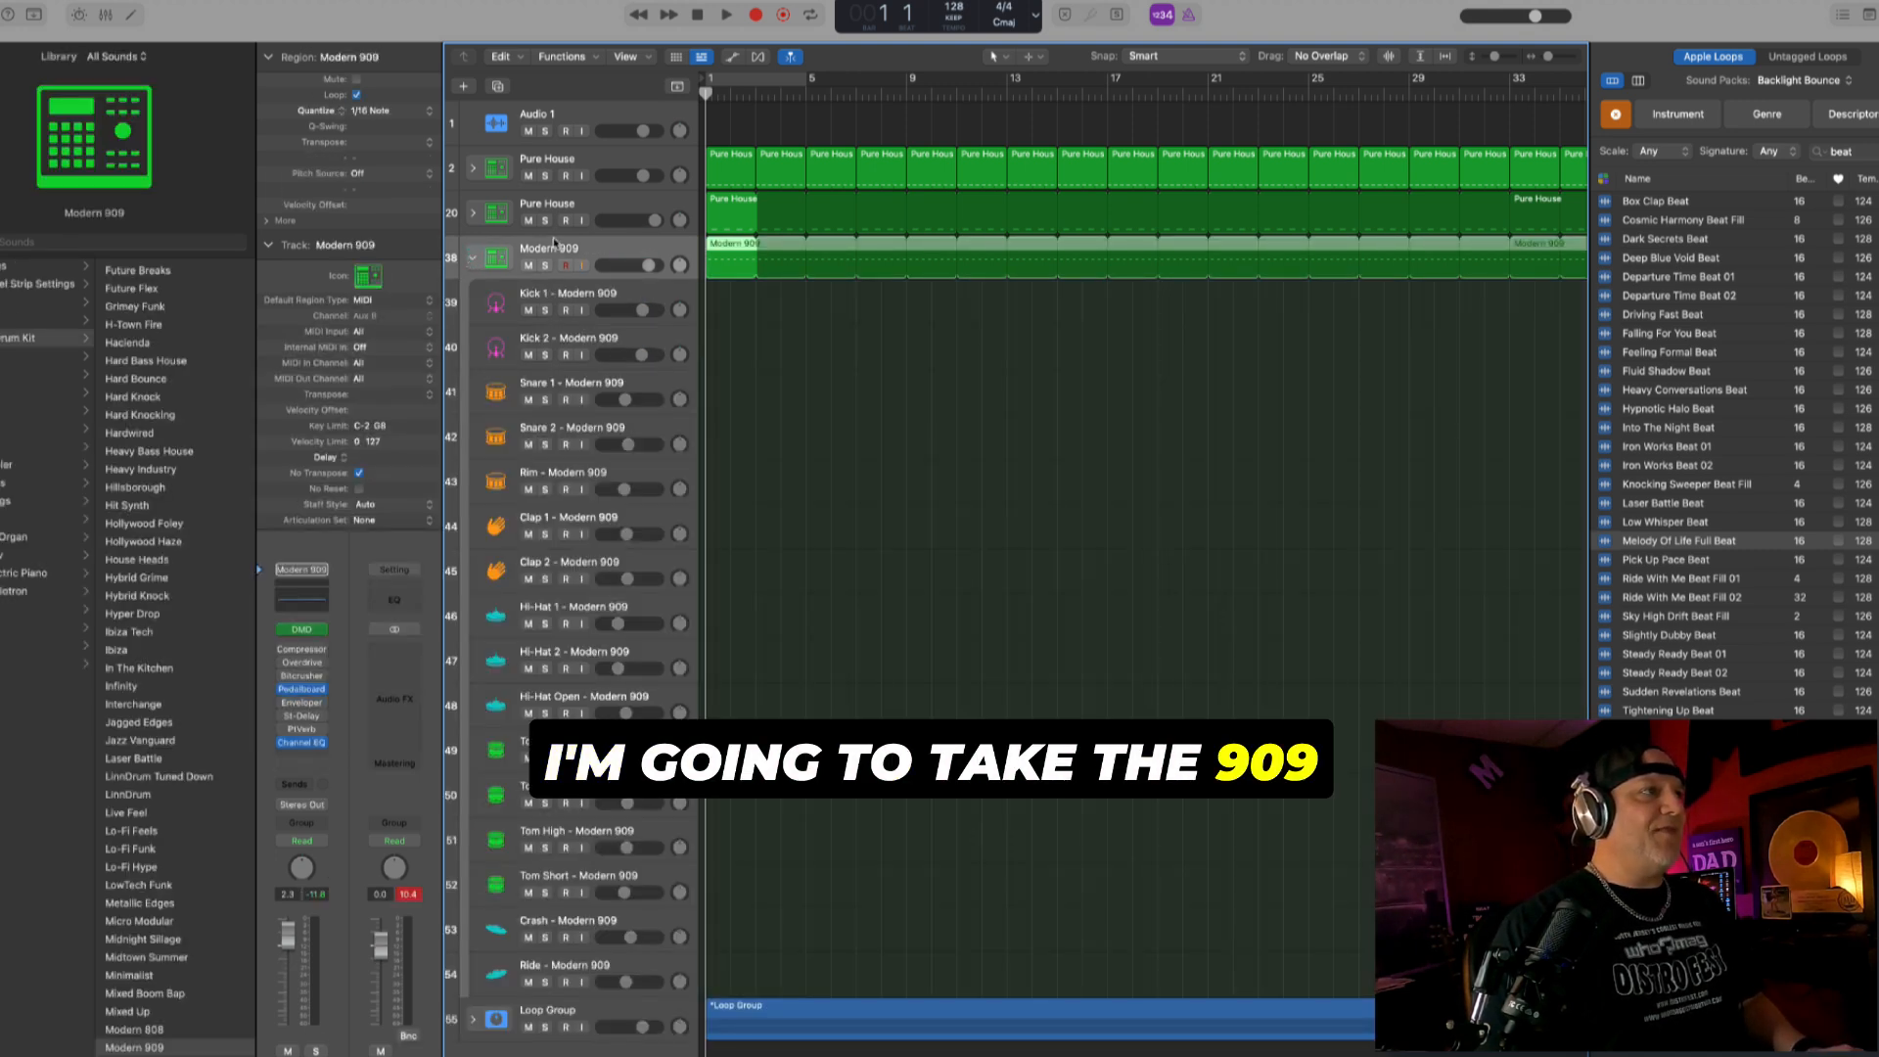
{"action": "left_click", "coordinate": [475, 258]}
{"action": "left_click", "coordinate": [475, 303]}
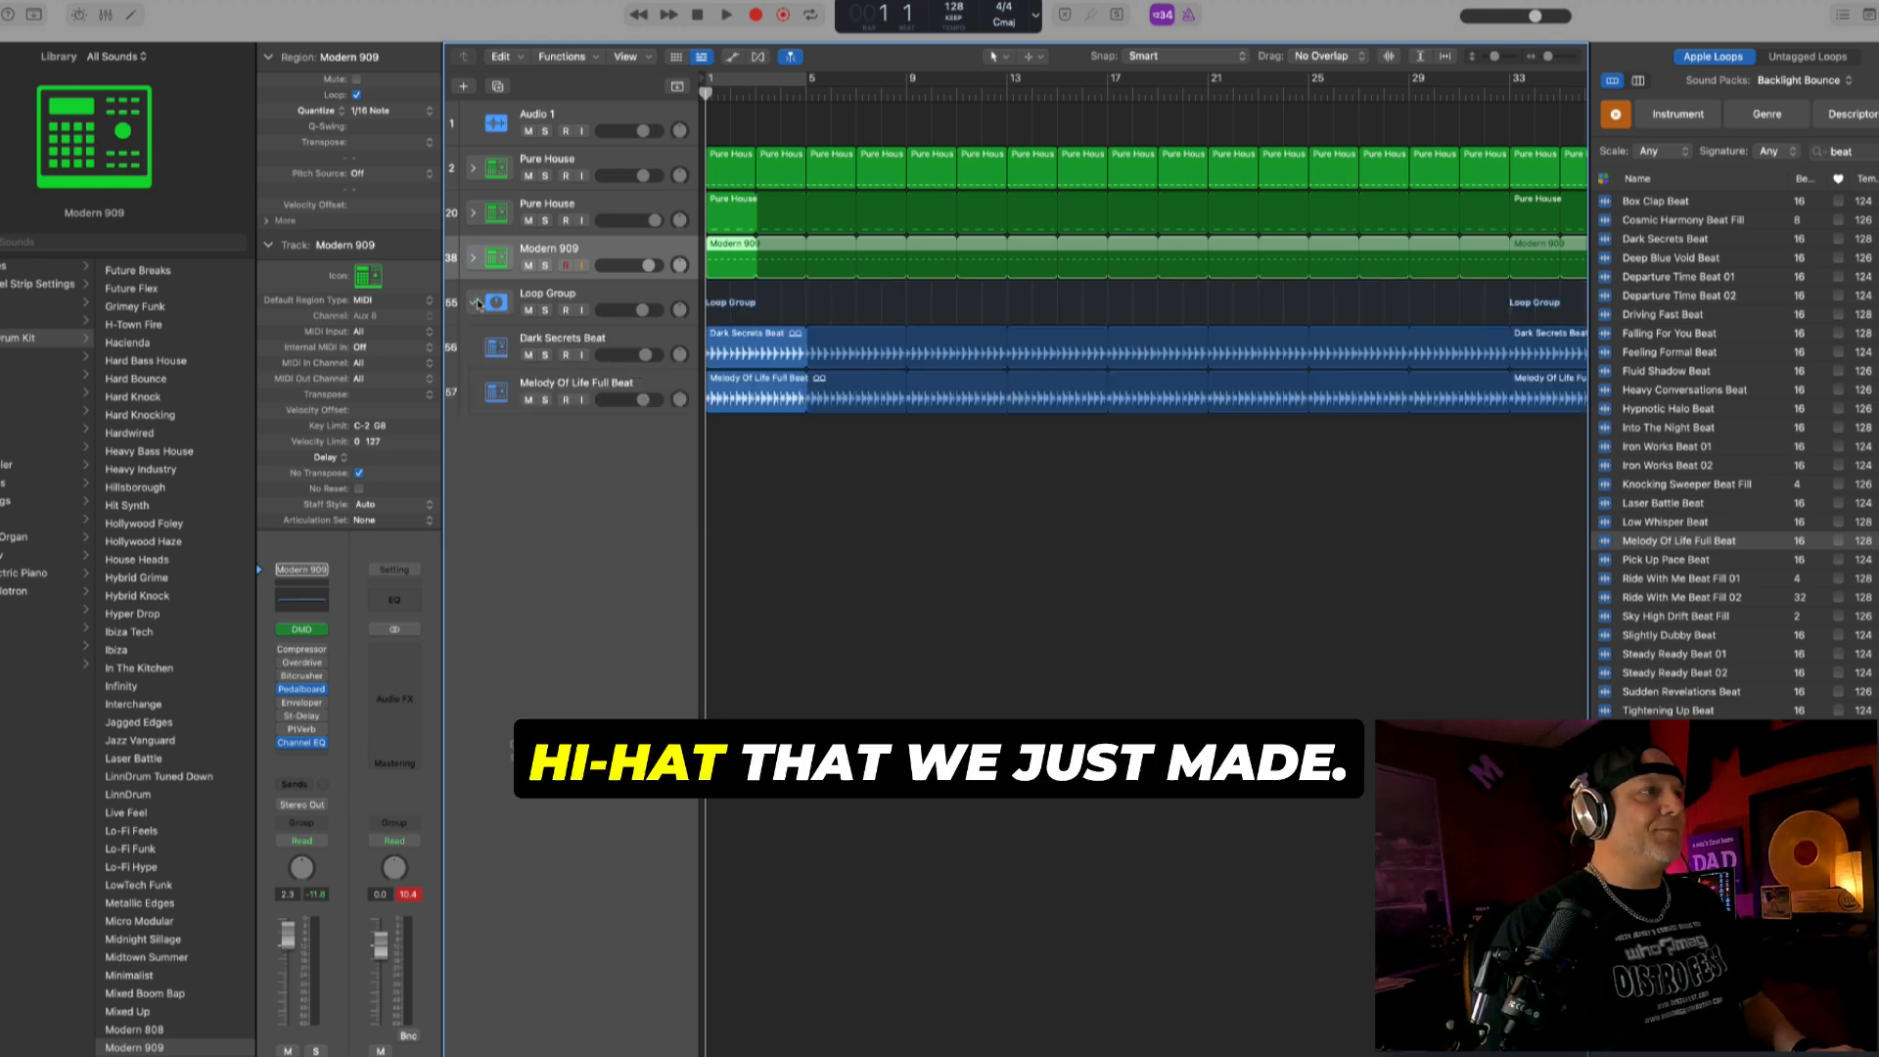
{"action": "left_click_drag", "start_coordinate": [641, 250], "coordinate": [640, 297]}
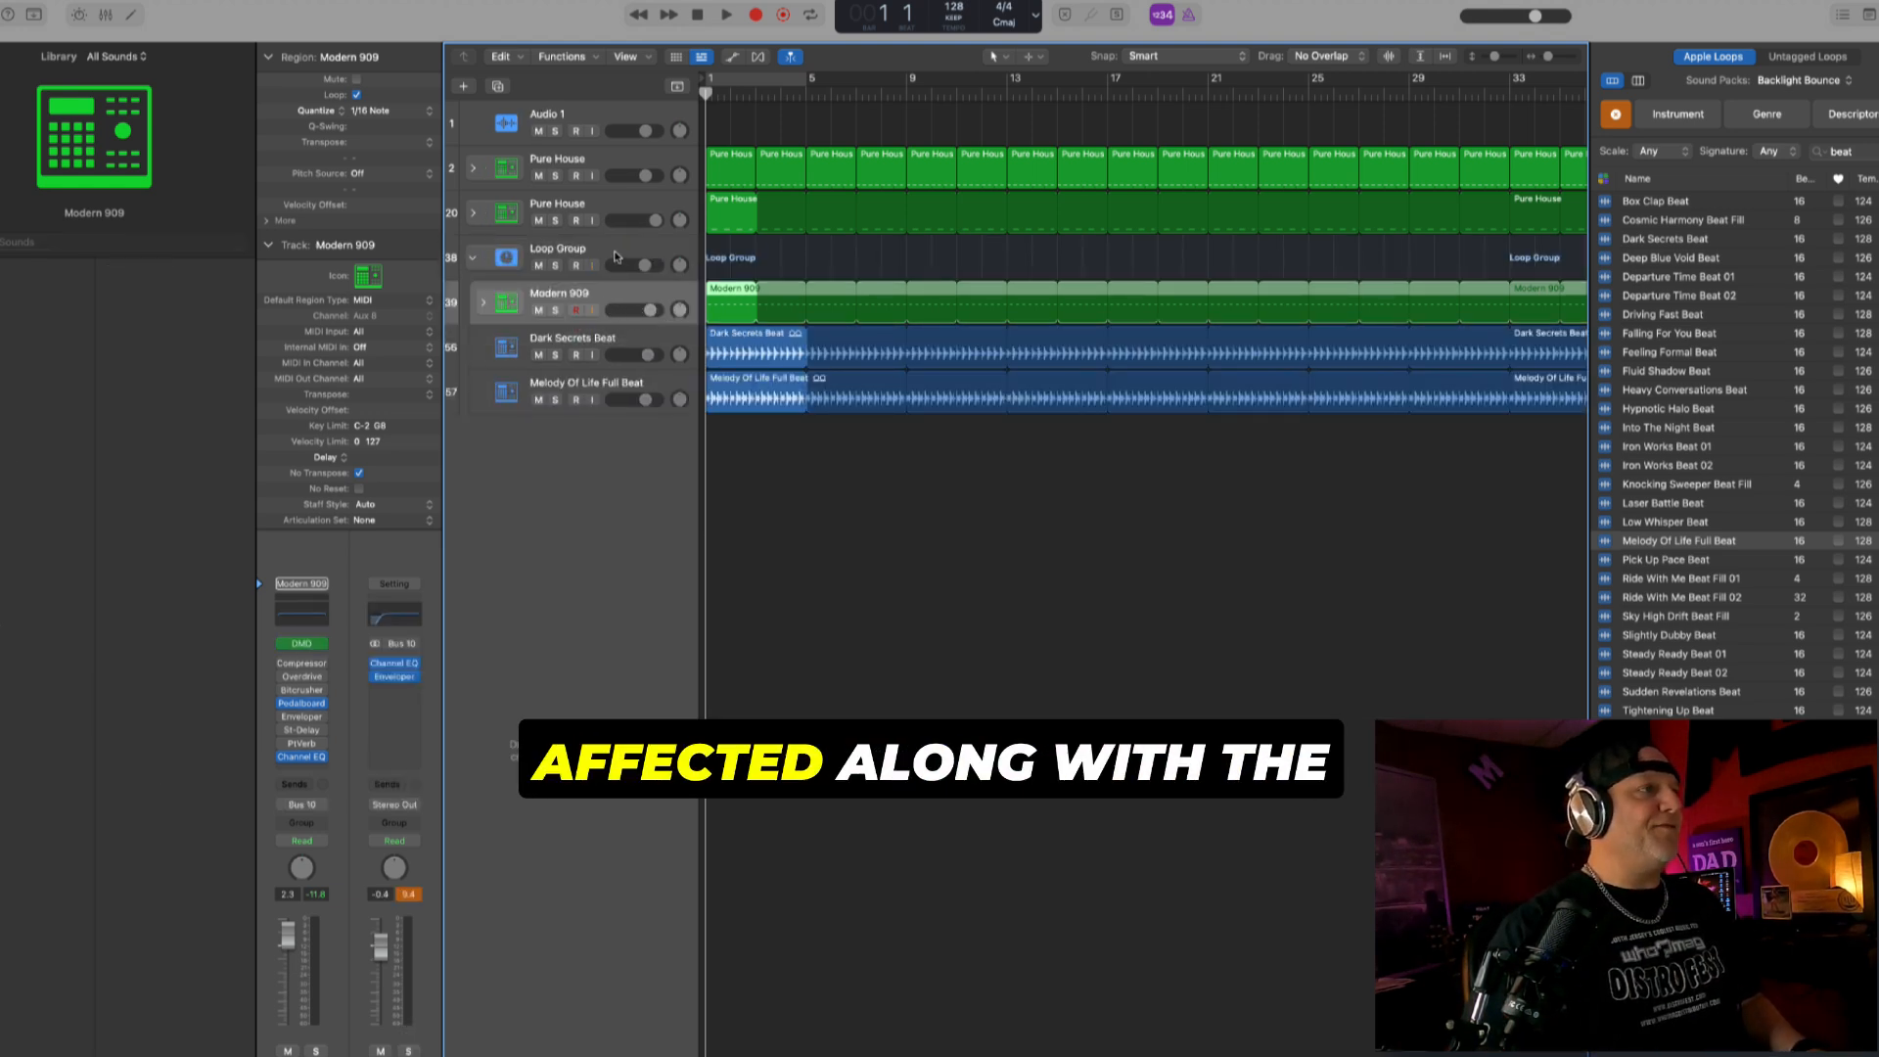
- Solo the Loop Group during playback, raise the Modern 909 track's volume to +4.0 dB, and unsolo the group
{"action": "left_click", "coordinate": [555, 266]}
{"action": "key", "text": "space"}
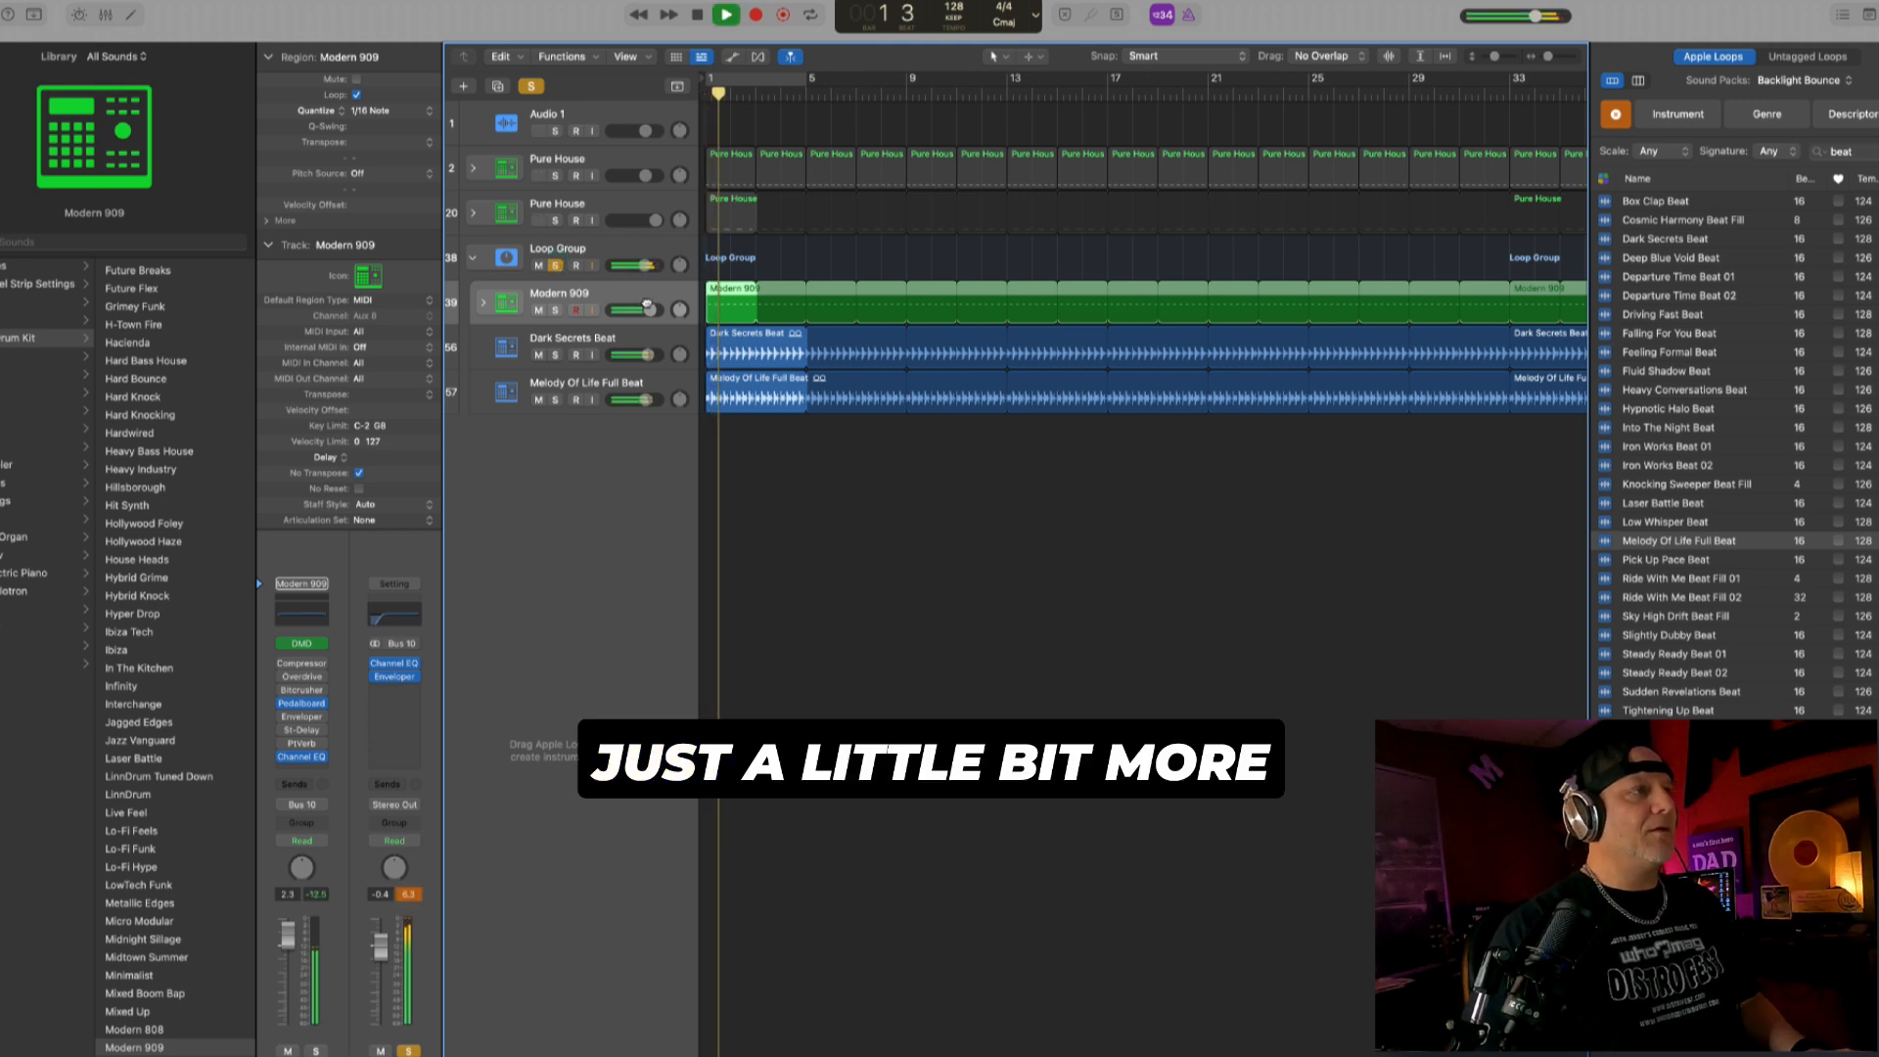
{"action": "left_click_drag", "start_coordinate": [646, 306], "coordinate": [653, 309]}
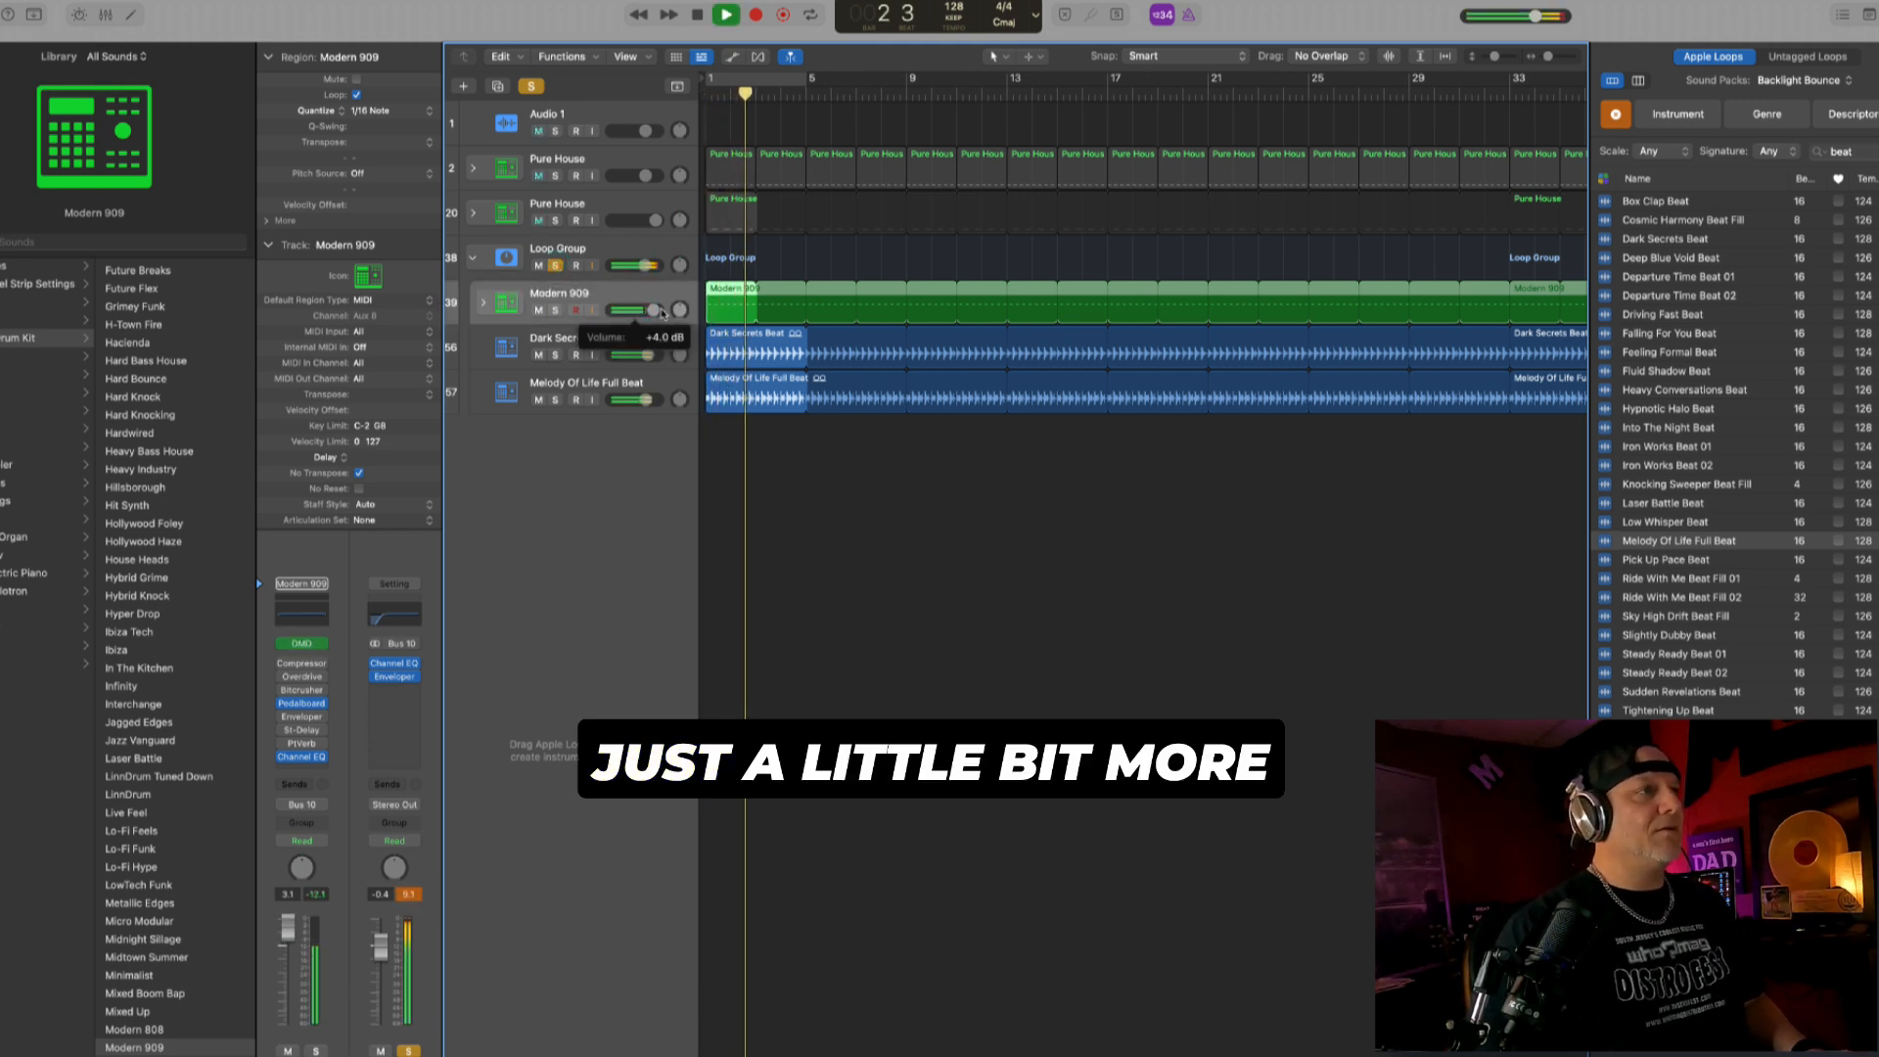
{"action": "key", "text": "space"}
{"action": "left_click", "coordinate": [556, 265]}
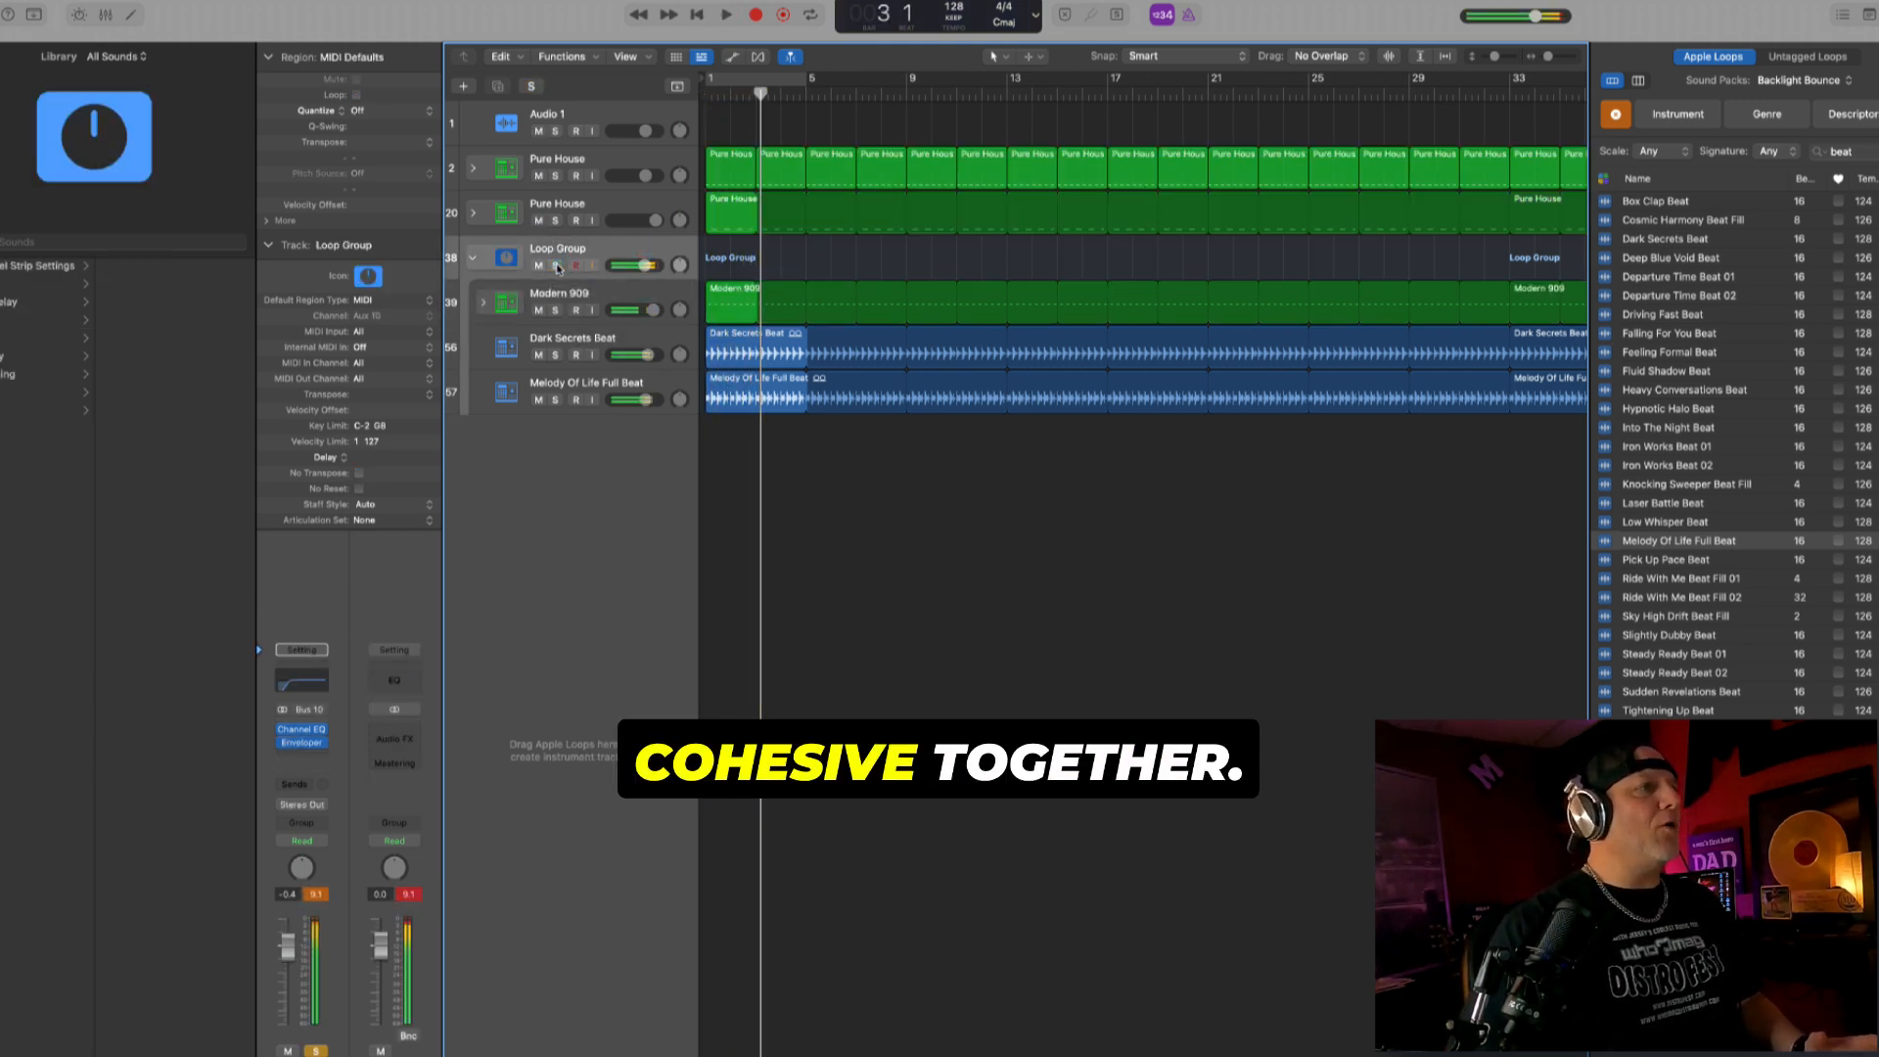
- Combine the two Pure House tracks into a summing track stack named Drums
{"action": "left_click", "coordinate": [621, 156]}
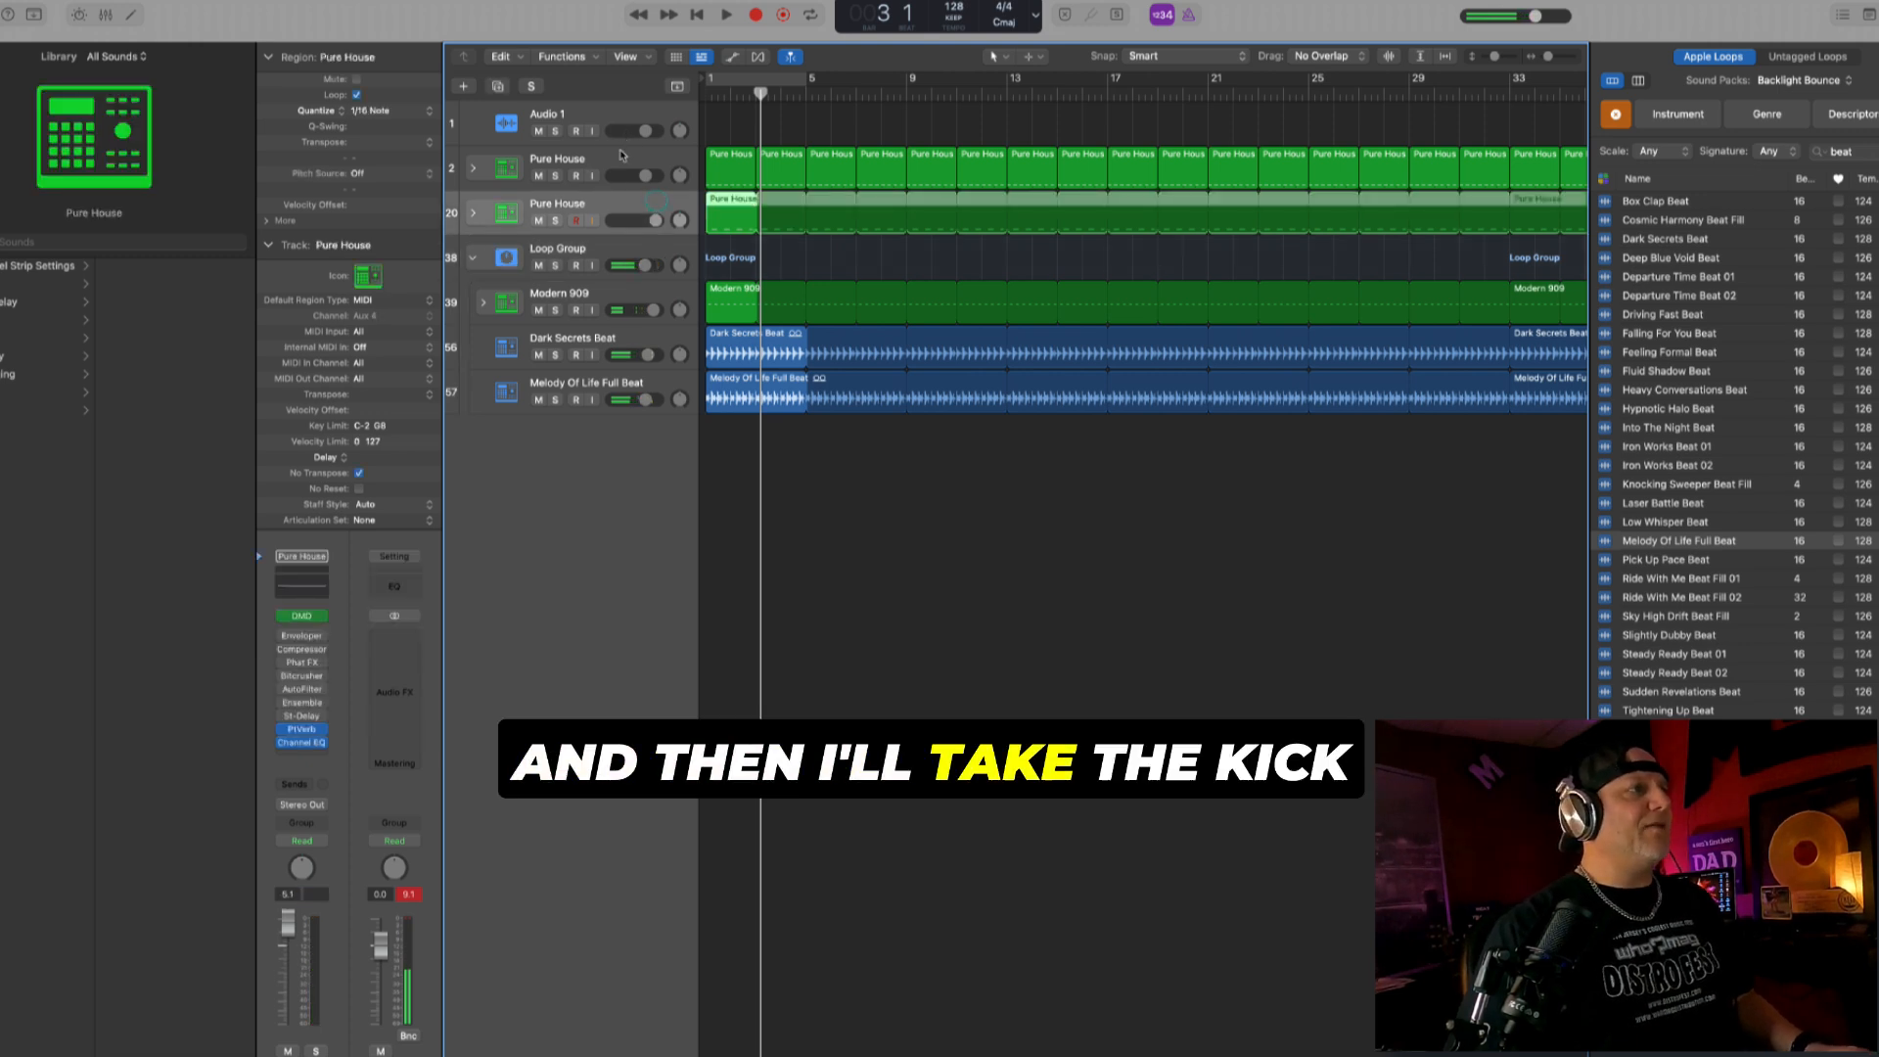
{"action": "left_click", "coordinate": [621, 198], "text": "shift"}
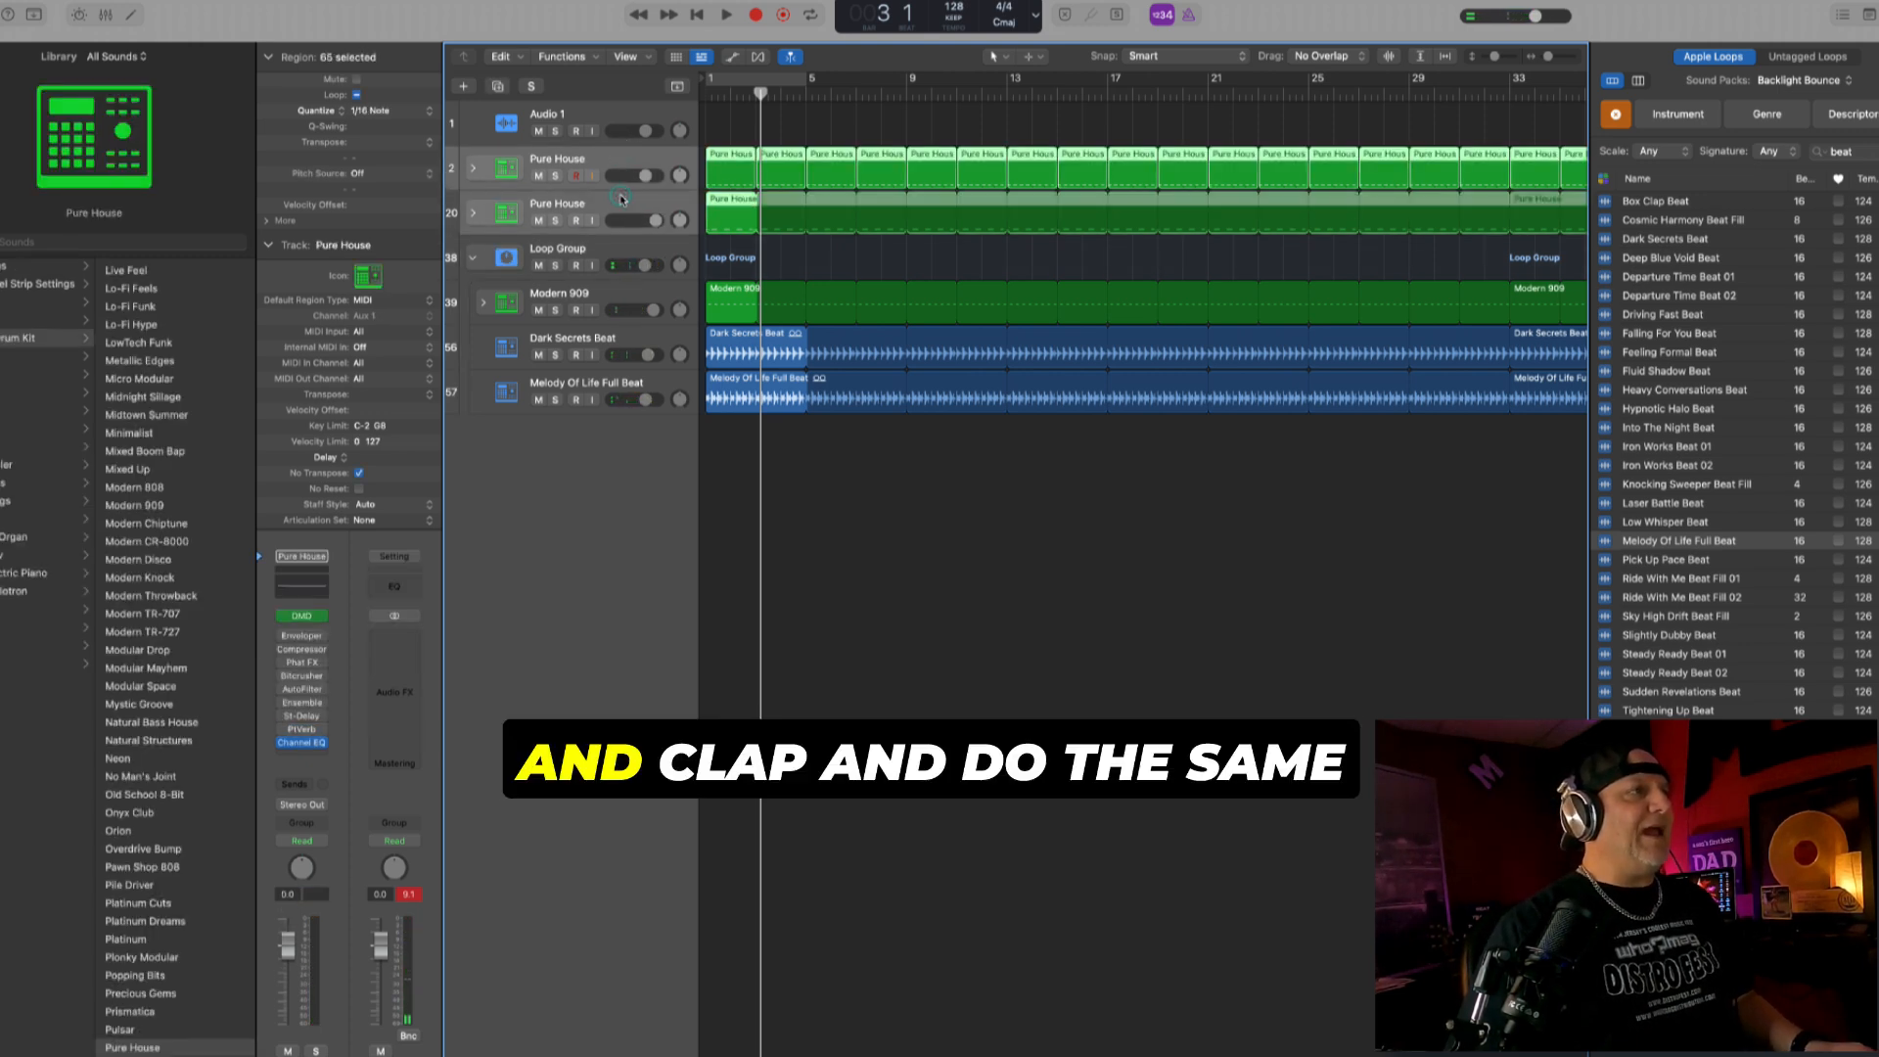
{"action": "key", "text": "super+shift+g"}
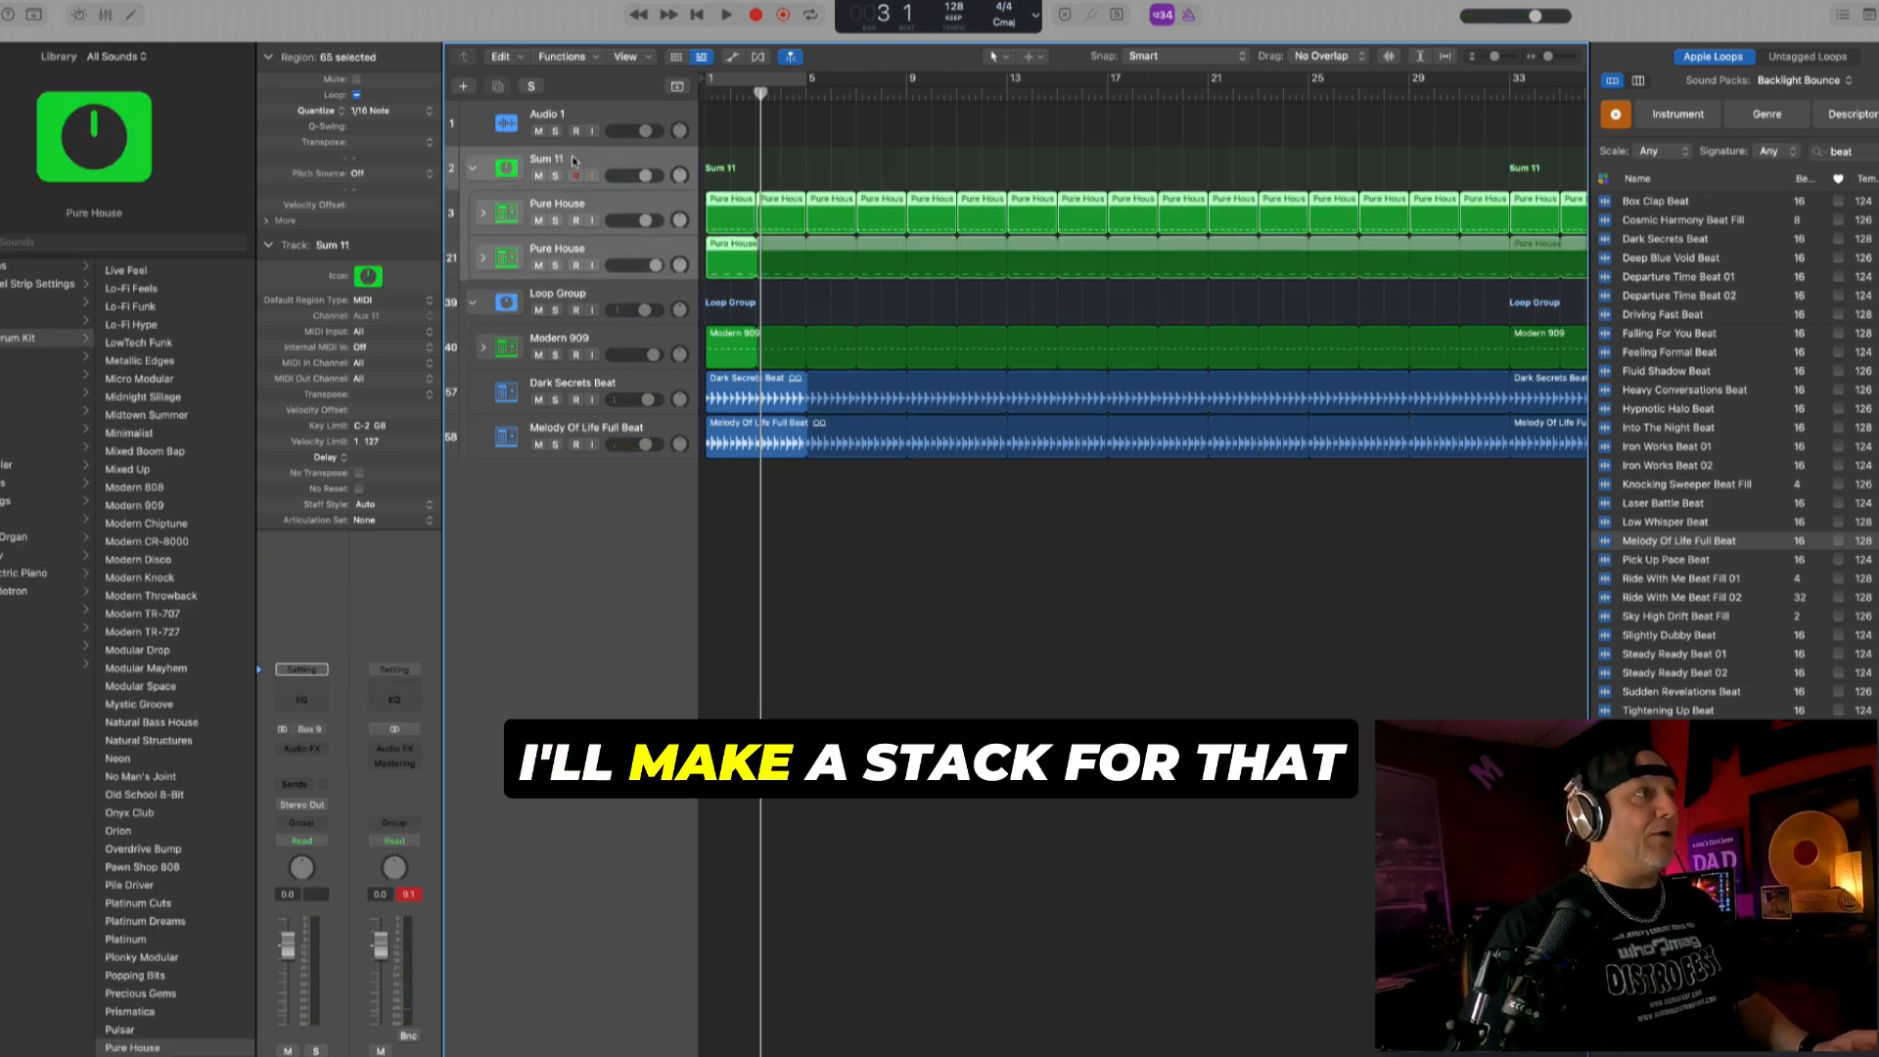
{"action": "double_click", "coordinate": [572, 158]}
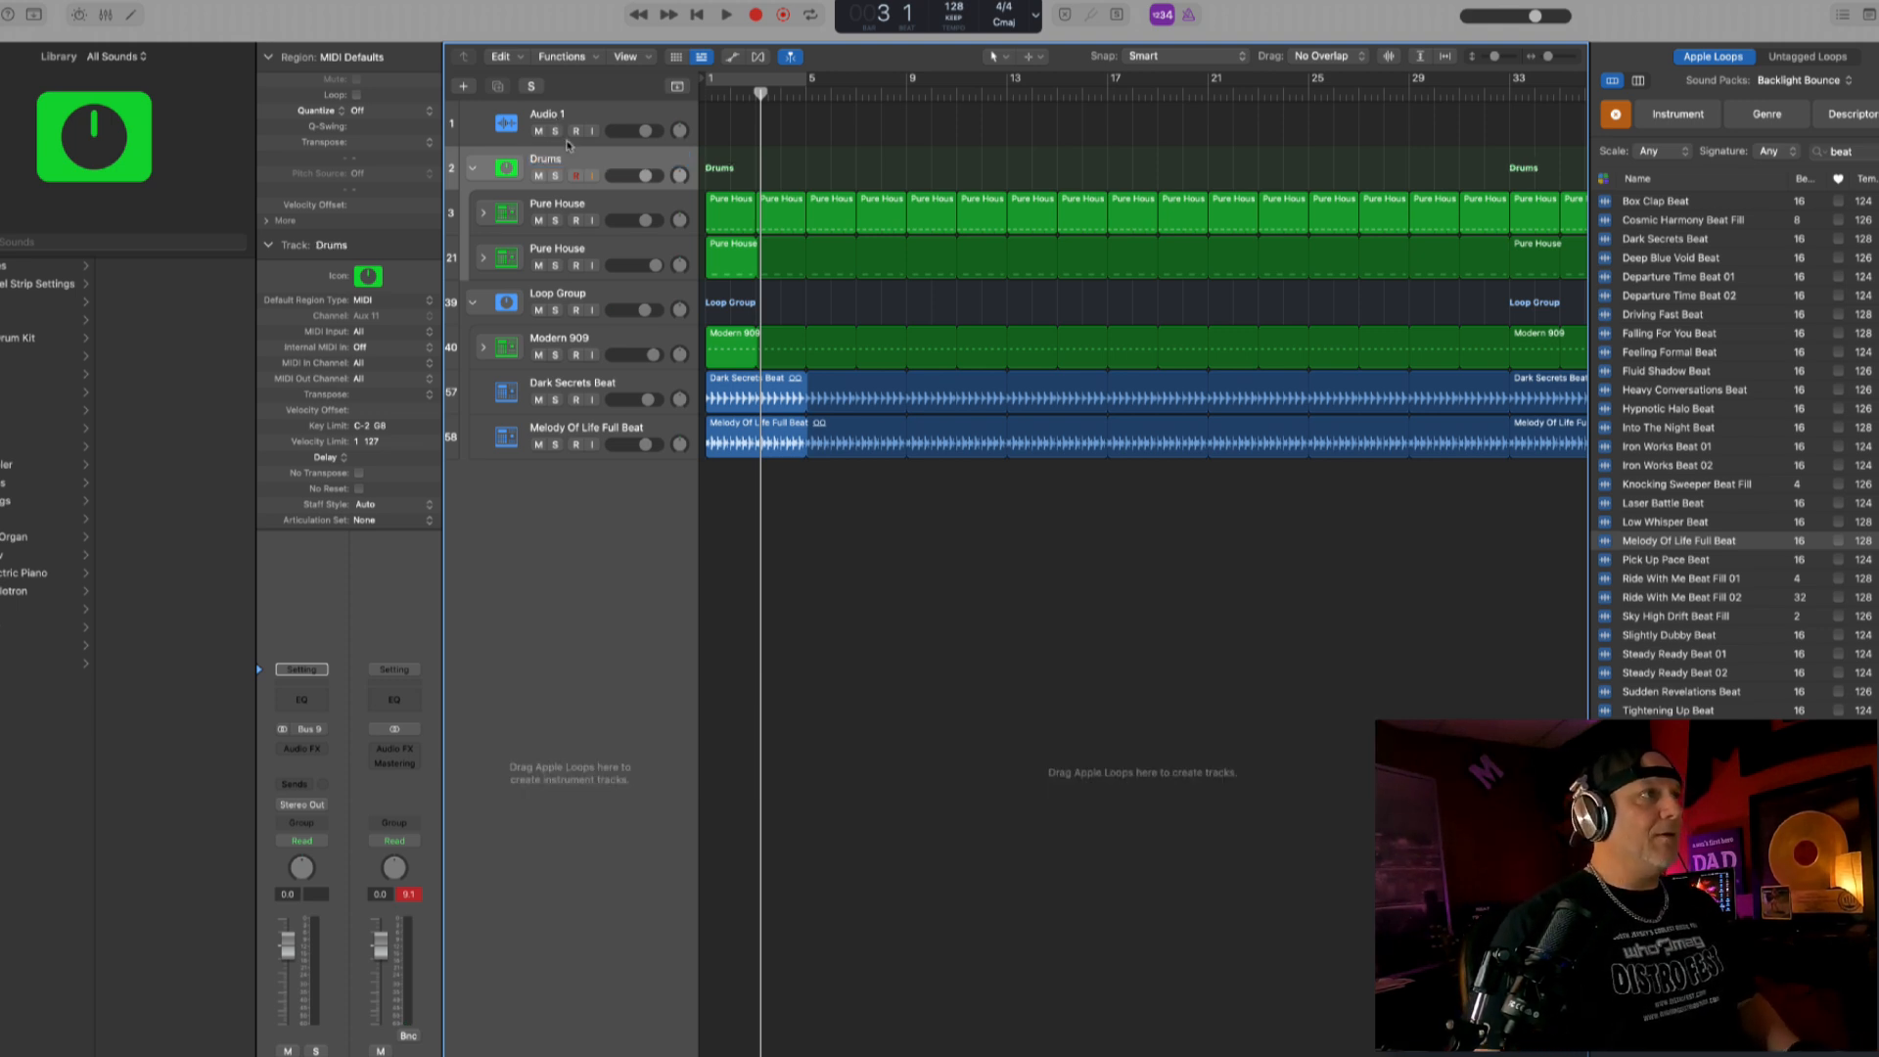
- Insert a stereo CLA-2A compressor on the Drums stack and play the beat from bar 1 to hear it
{"action": "left_click", "coordinate": [313, 751]}
{"action": "mouse_move", "coordinate": [338, 1051]}
{"action": "mouse_move", "coordinate": [468, 1038]}
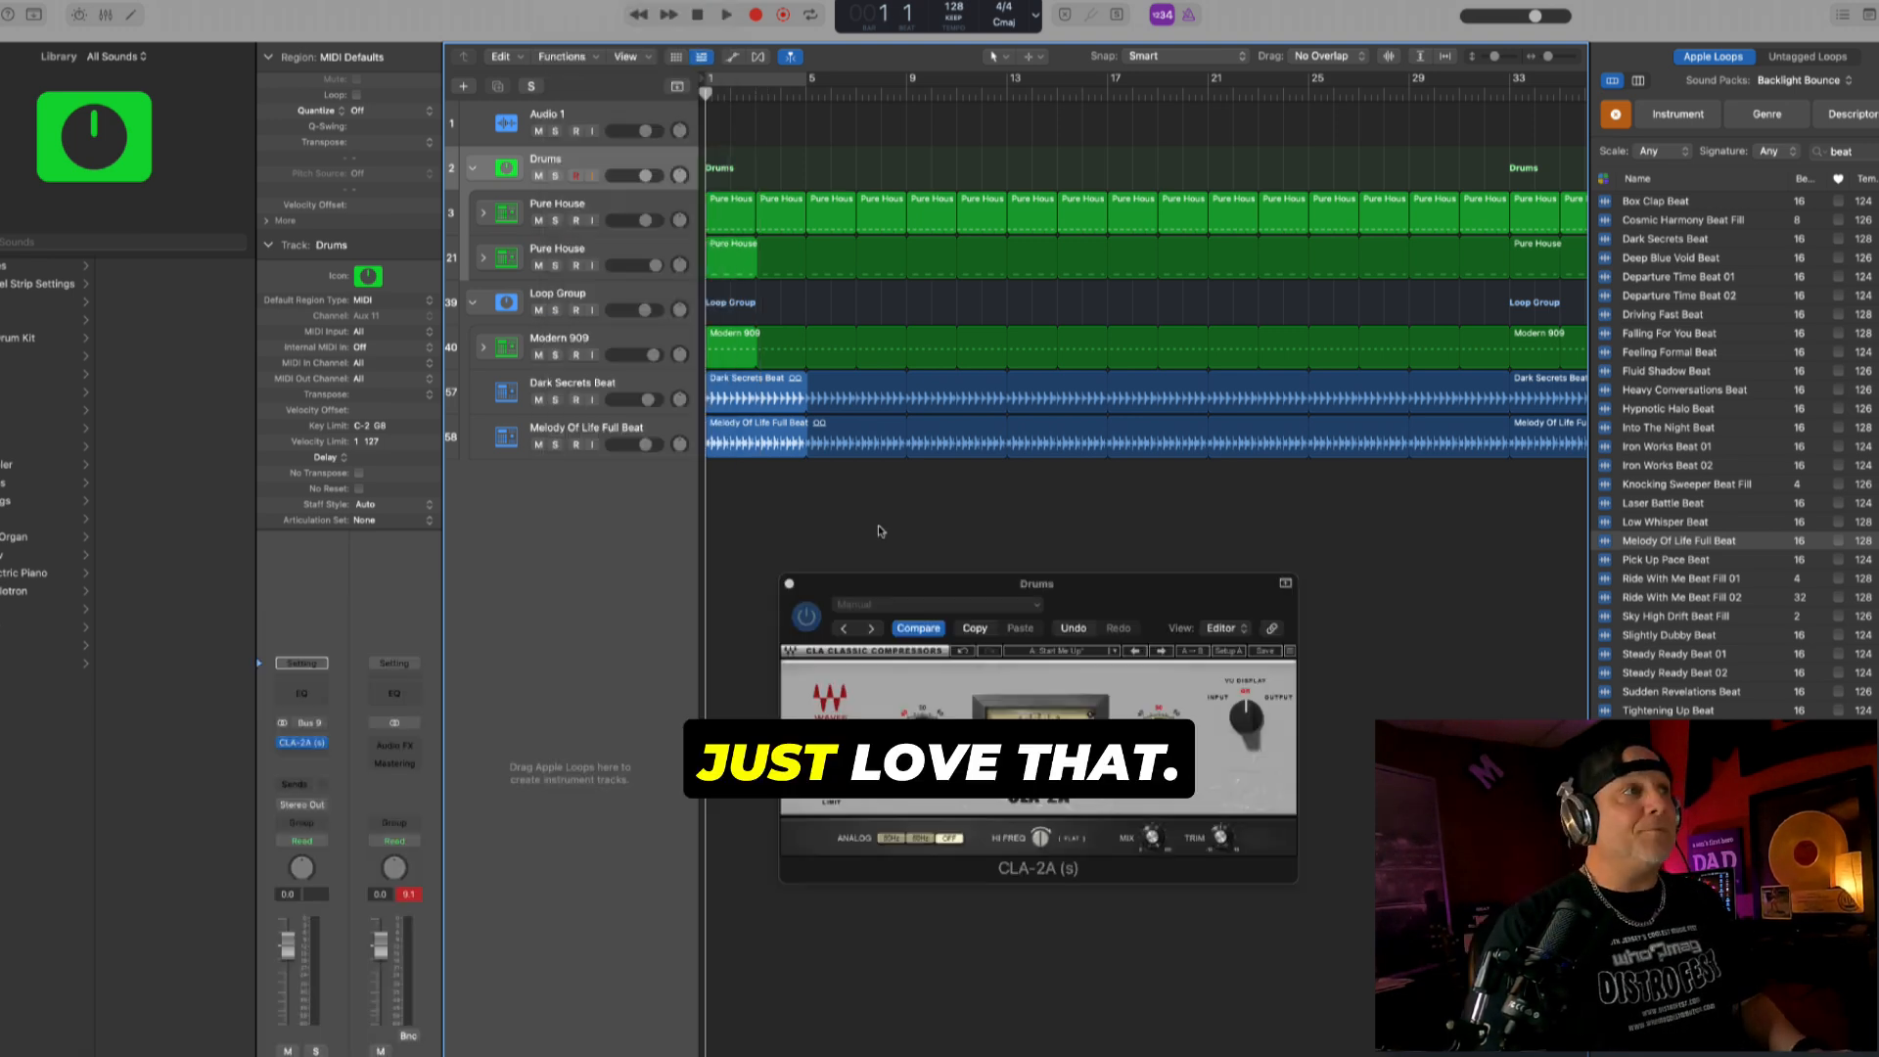
{"action": "key", "text": "space"}
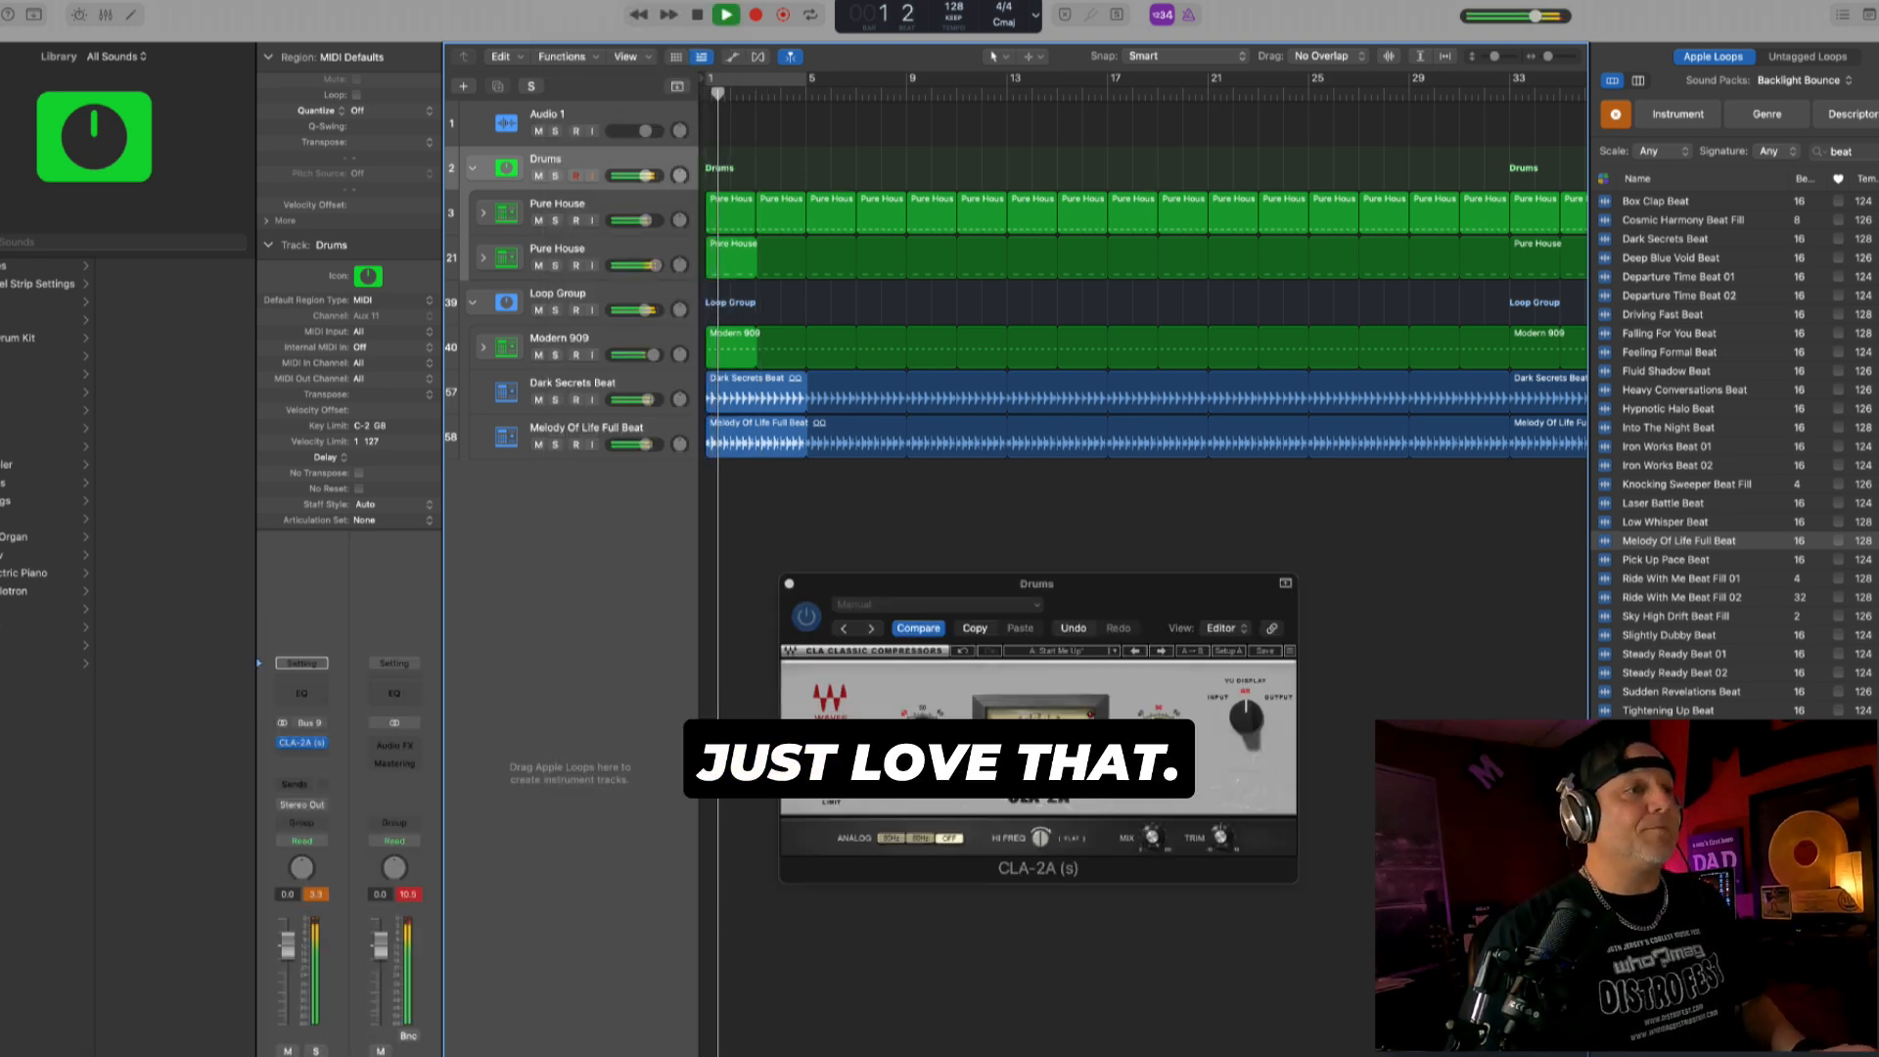
{"action": "left_click", "coordinate": [789, 585]}
{"action": "key", "text": "space"}
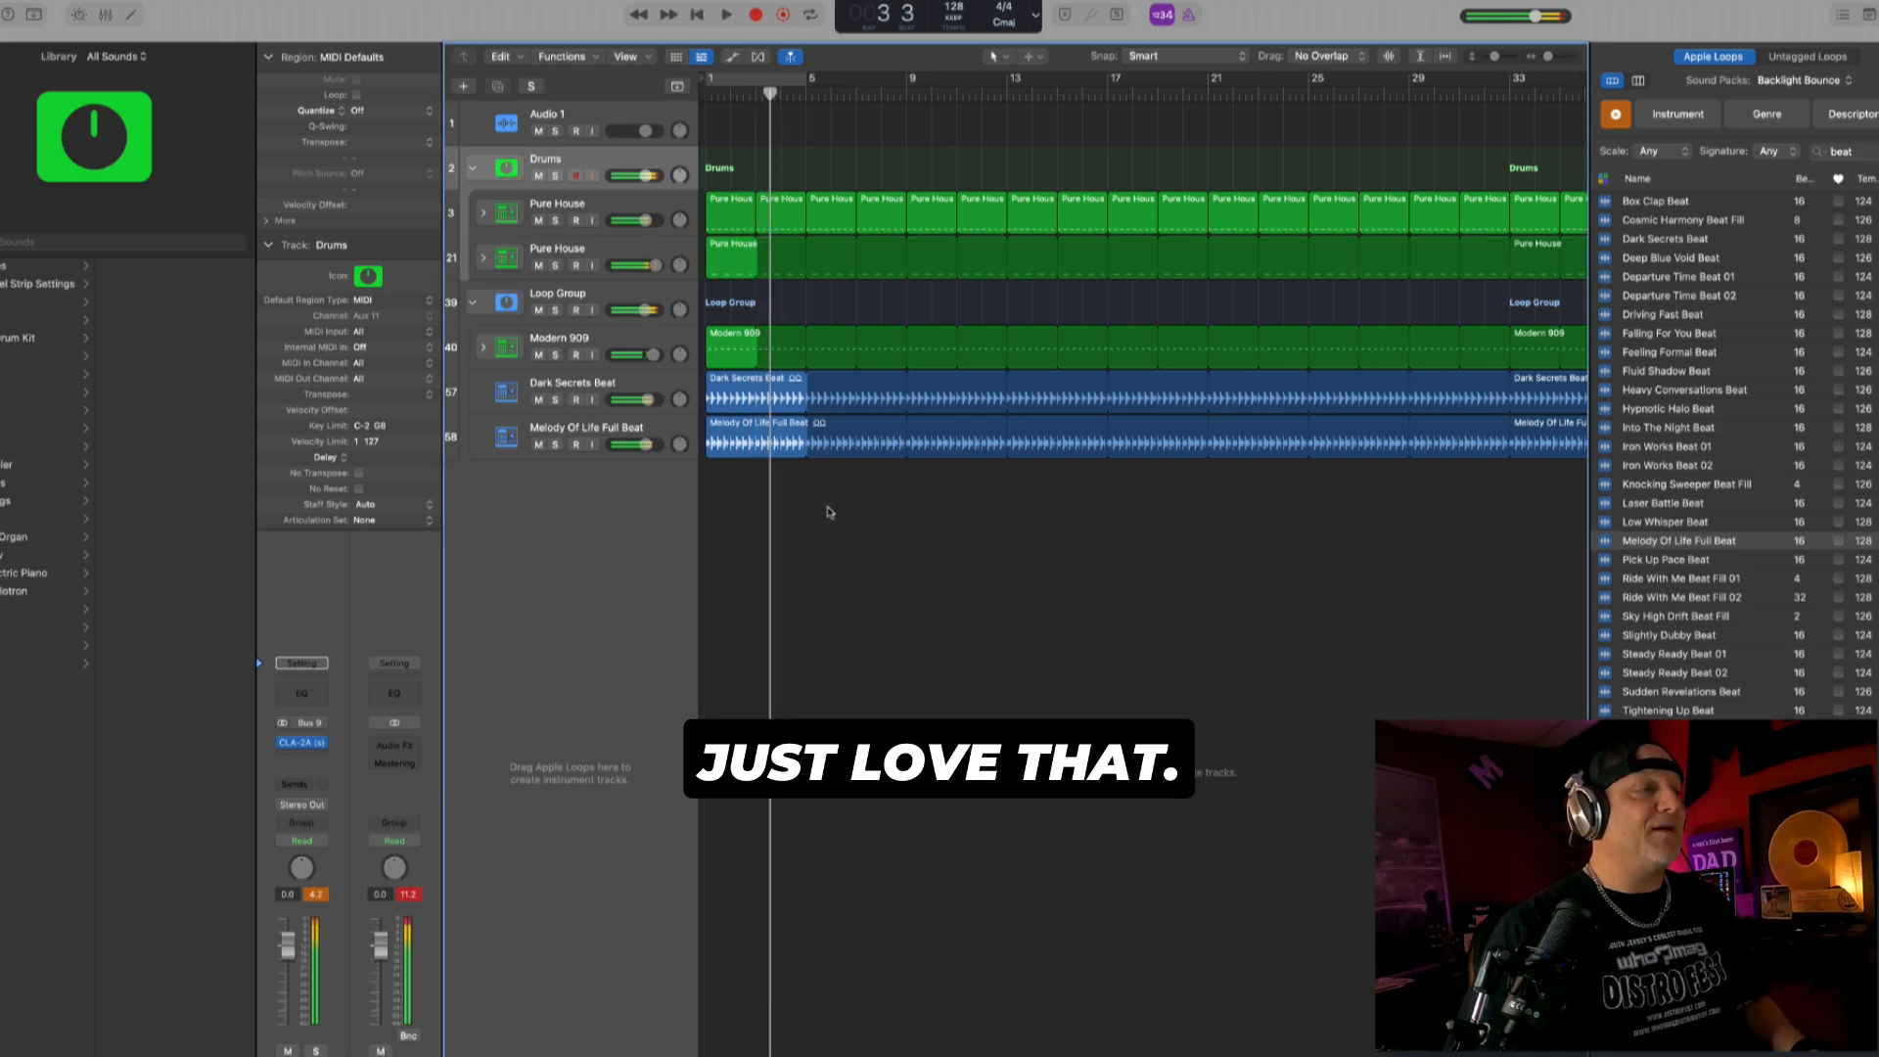
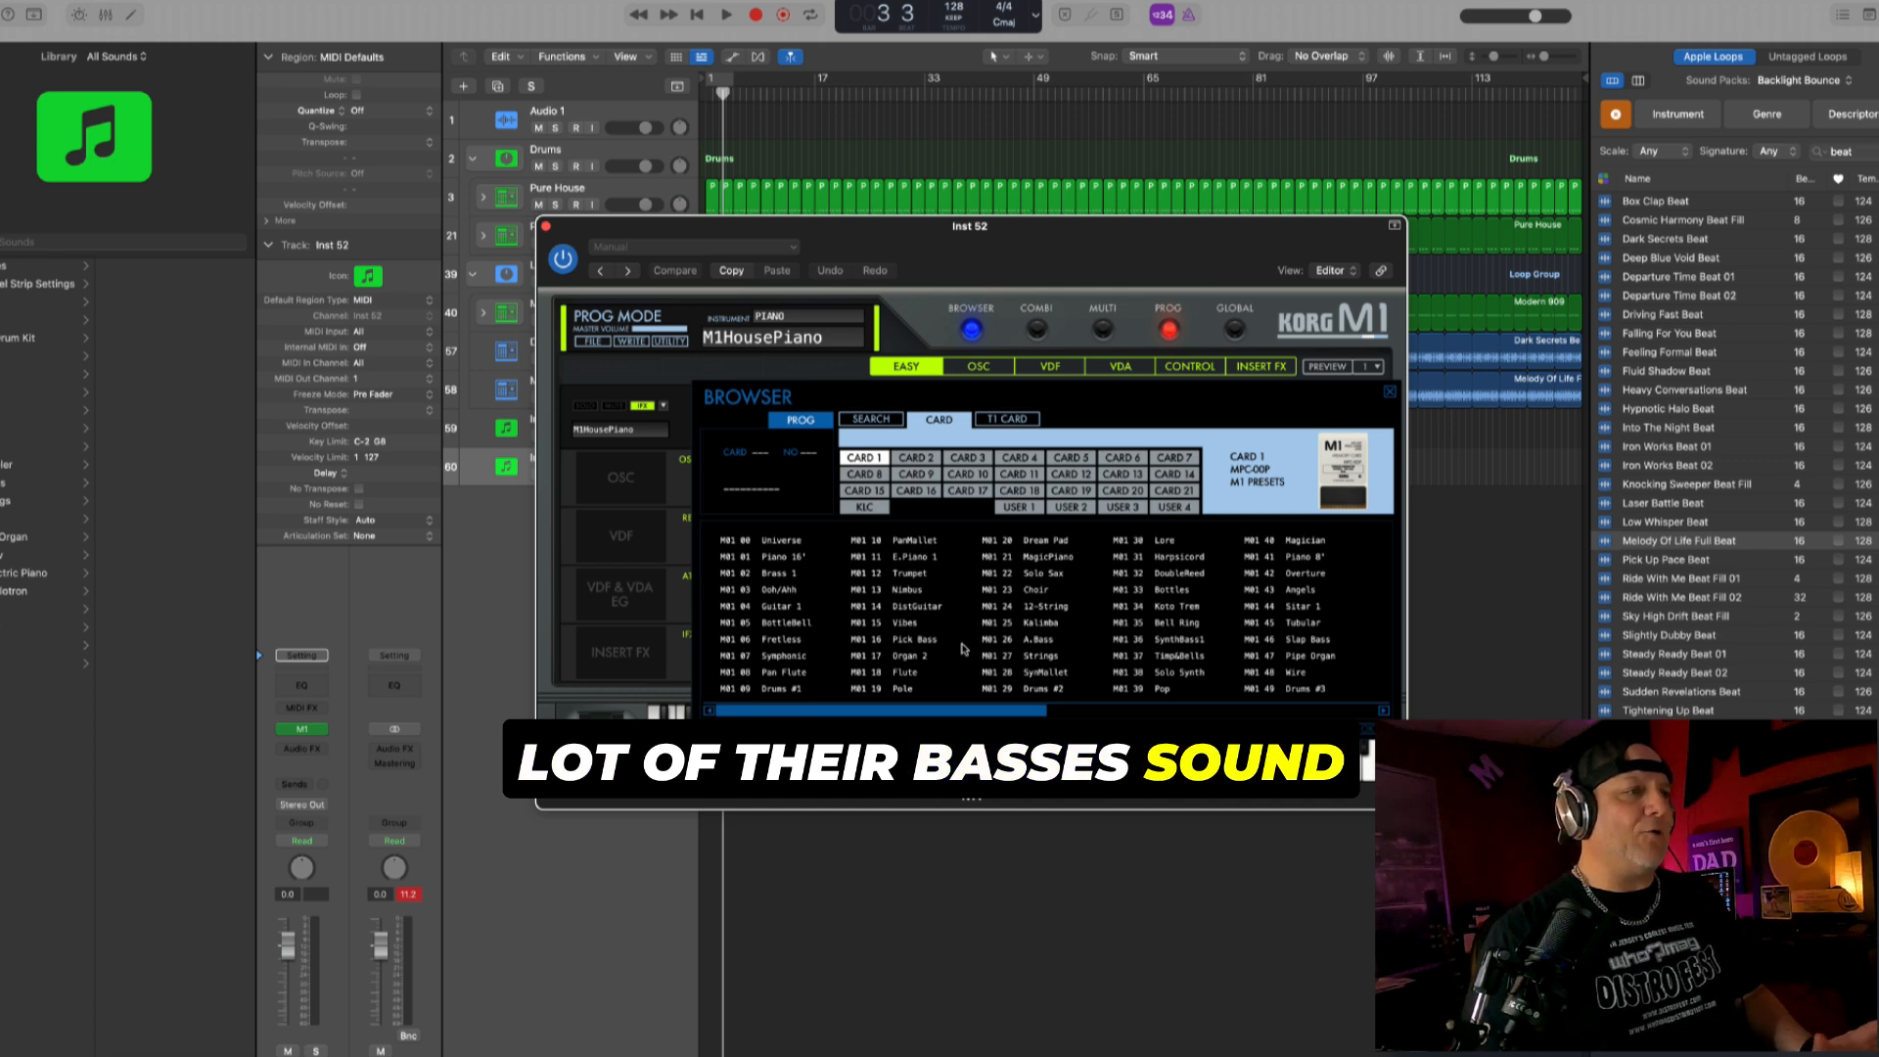
- Audition the Organ 2 preset from Card 1 on the M1 synth and look at its insert effects
{"action": "left_click", "coordinate": [924, 656]}
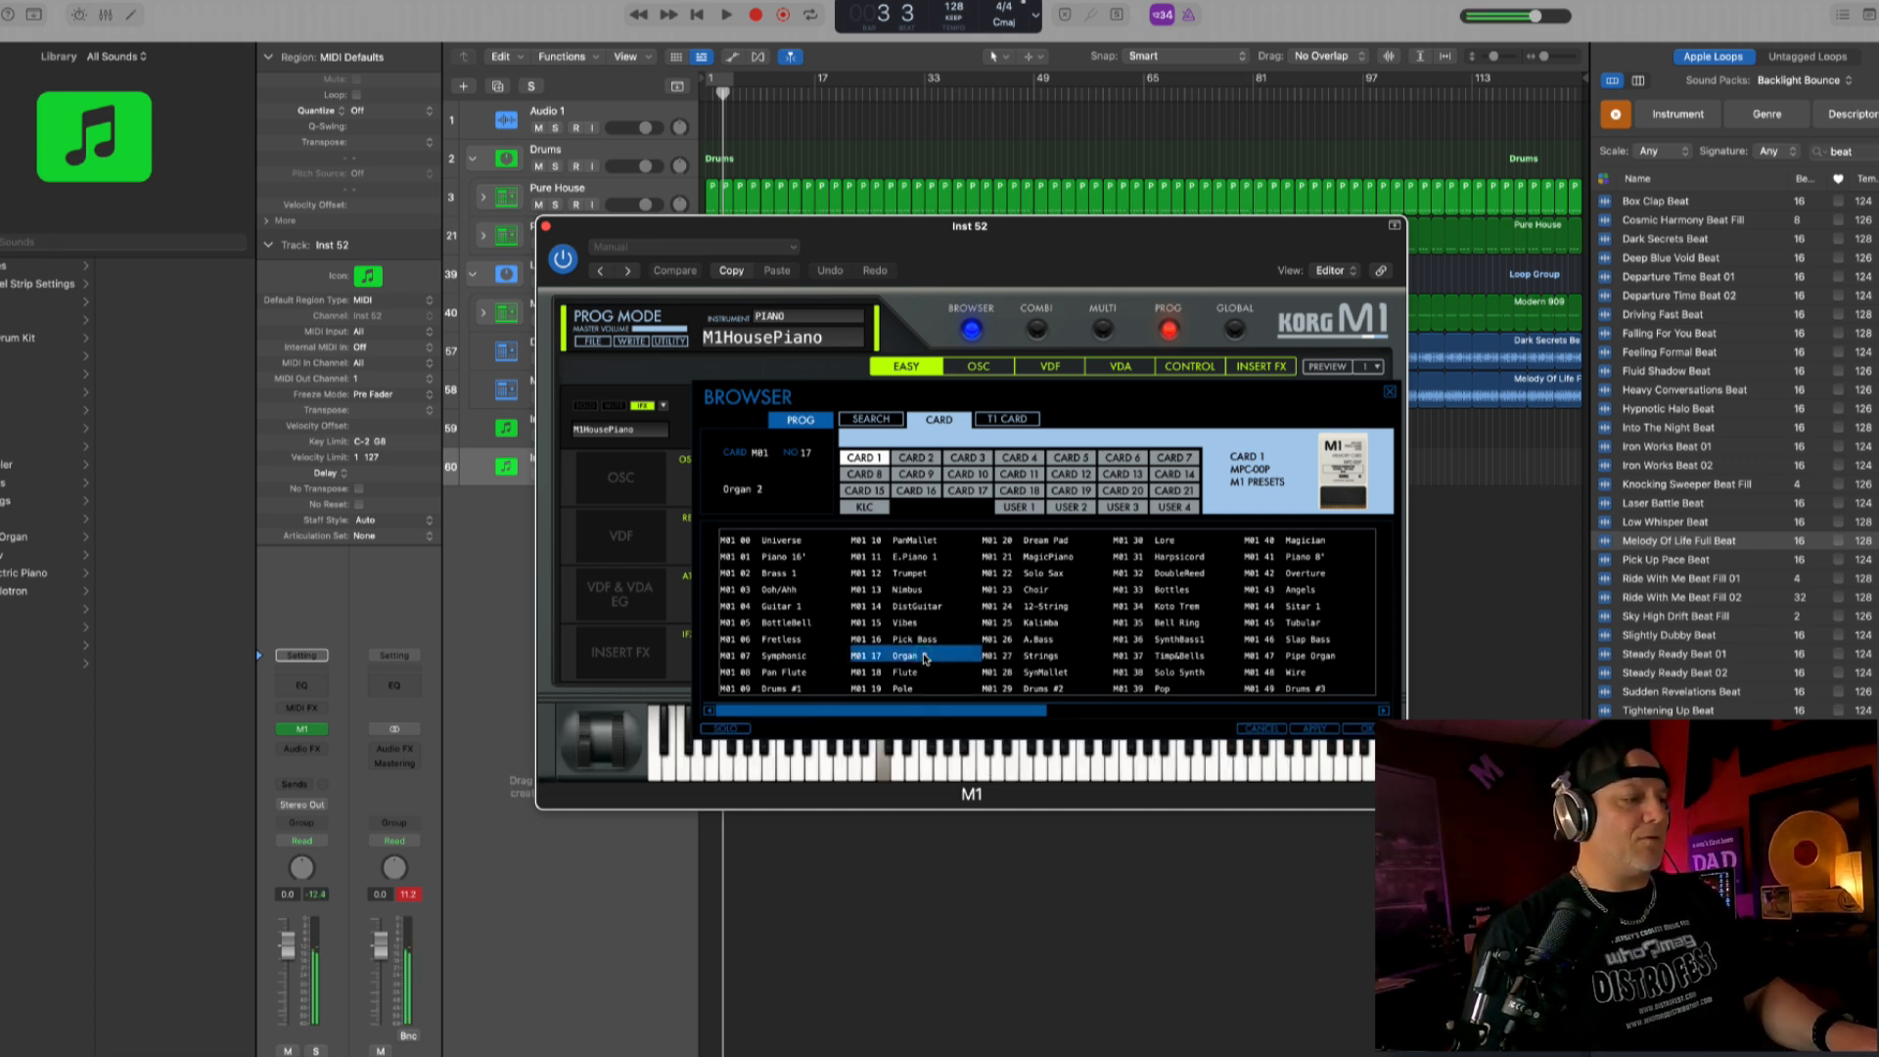
{"action": "left_click", "coordinate": [1259, 366]}
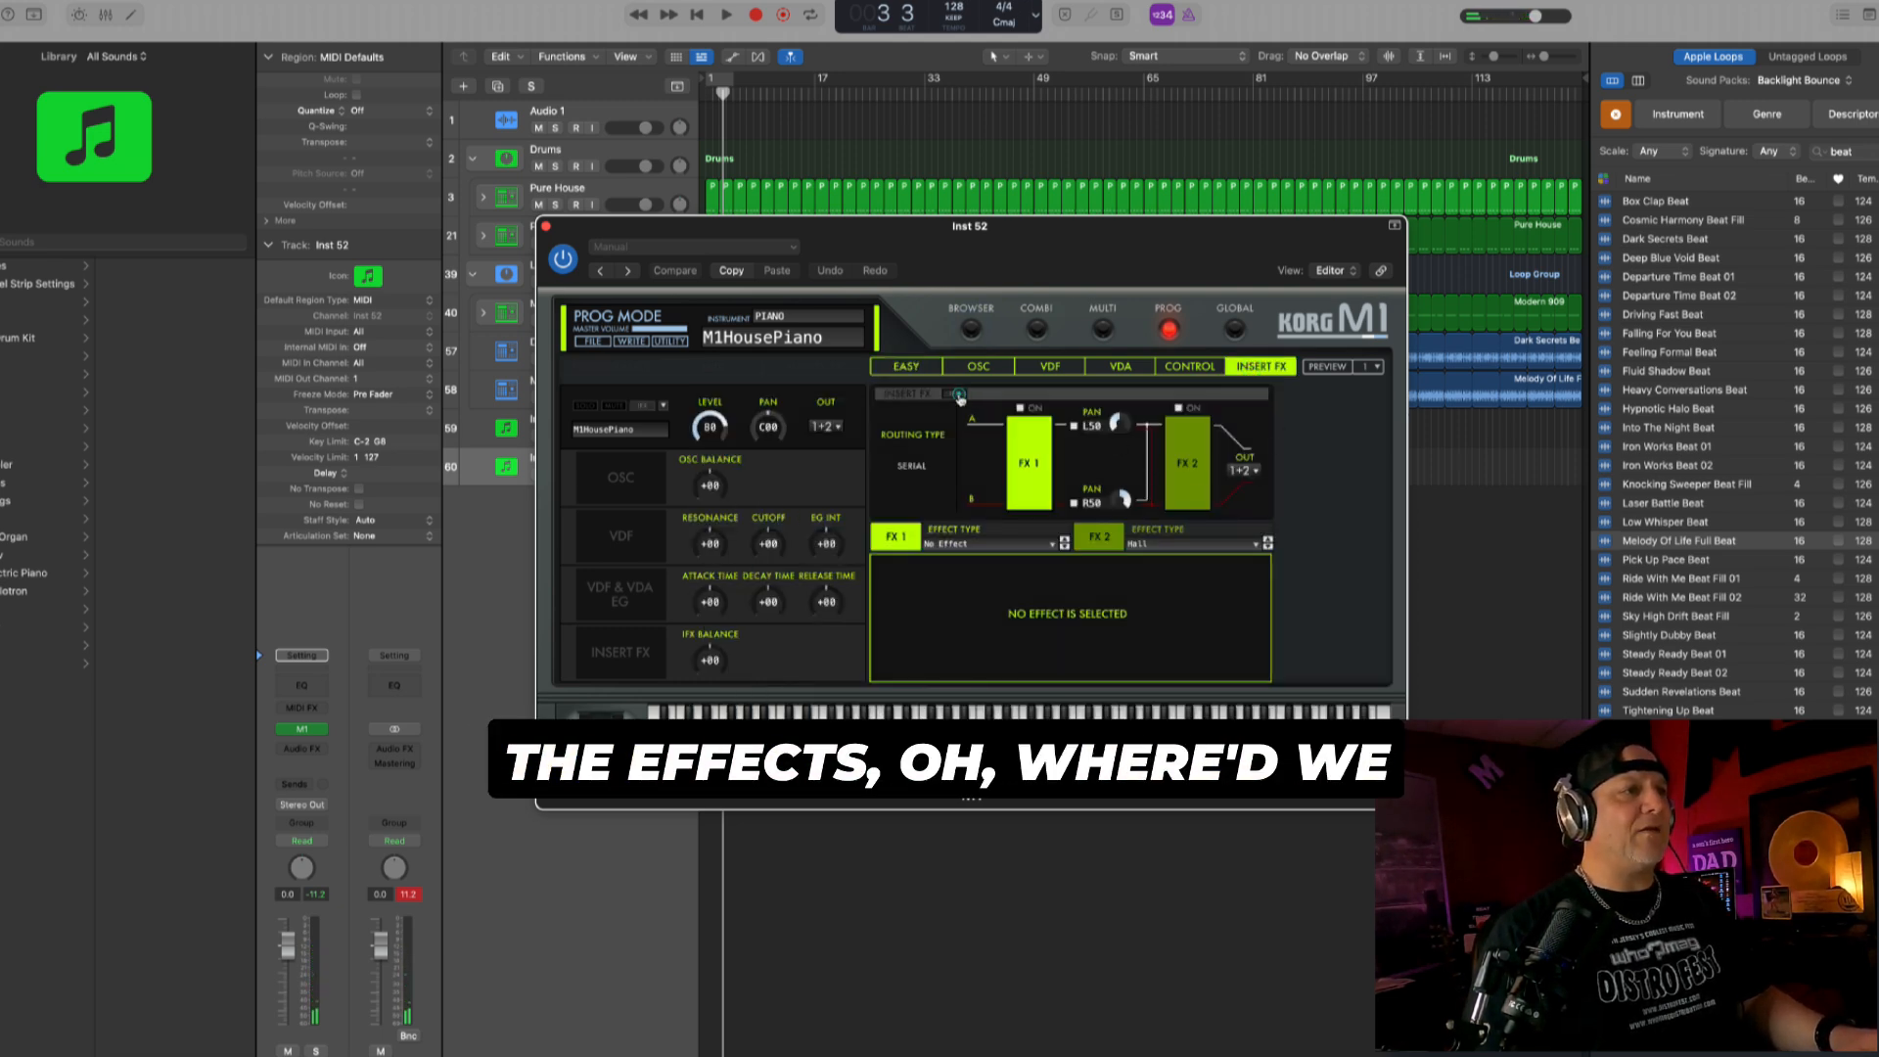
{"action": "left_click", "coordinate": [935, 368]}
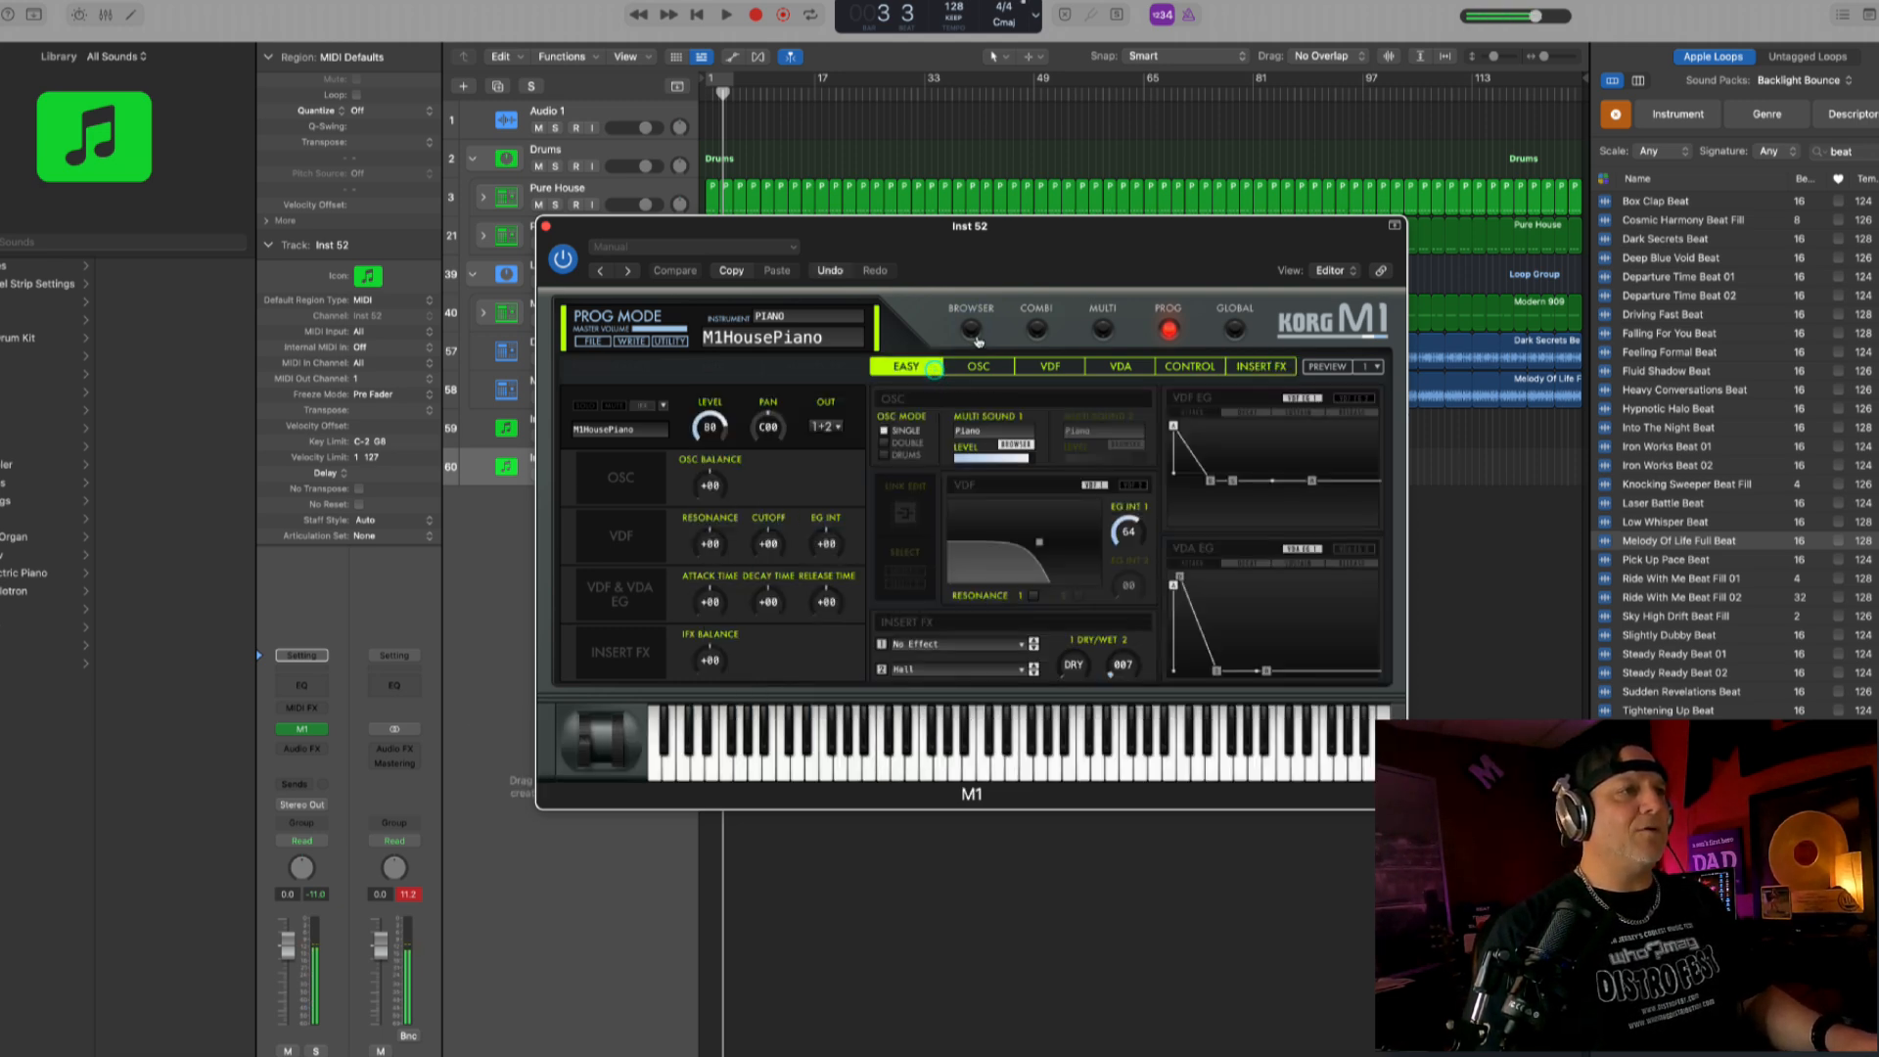
- Load the Organ Perc sound from T1 Card 6 in the M1's program browser
{"action": "left_click", "coordinate": [972, 331]}
{"action": "left_click", "coordinate": [925, 689]}
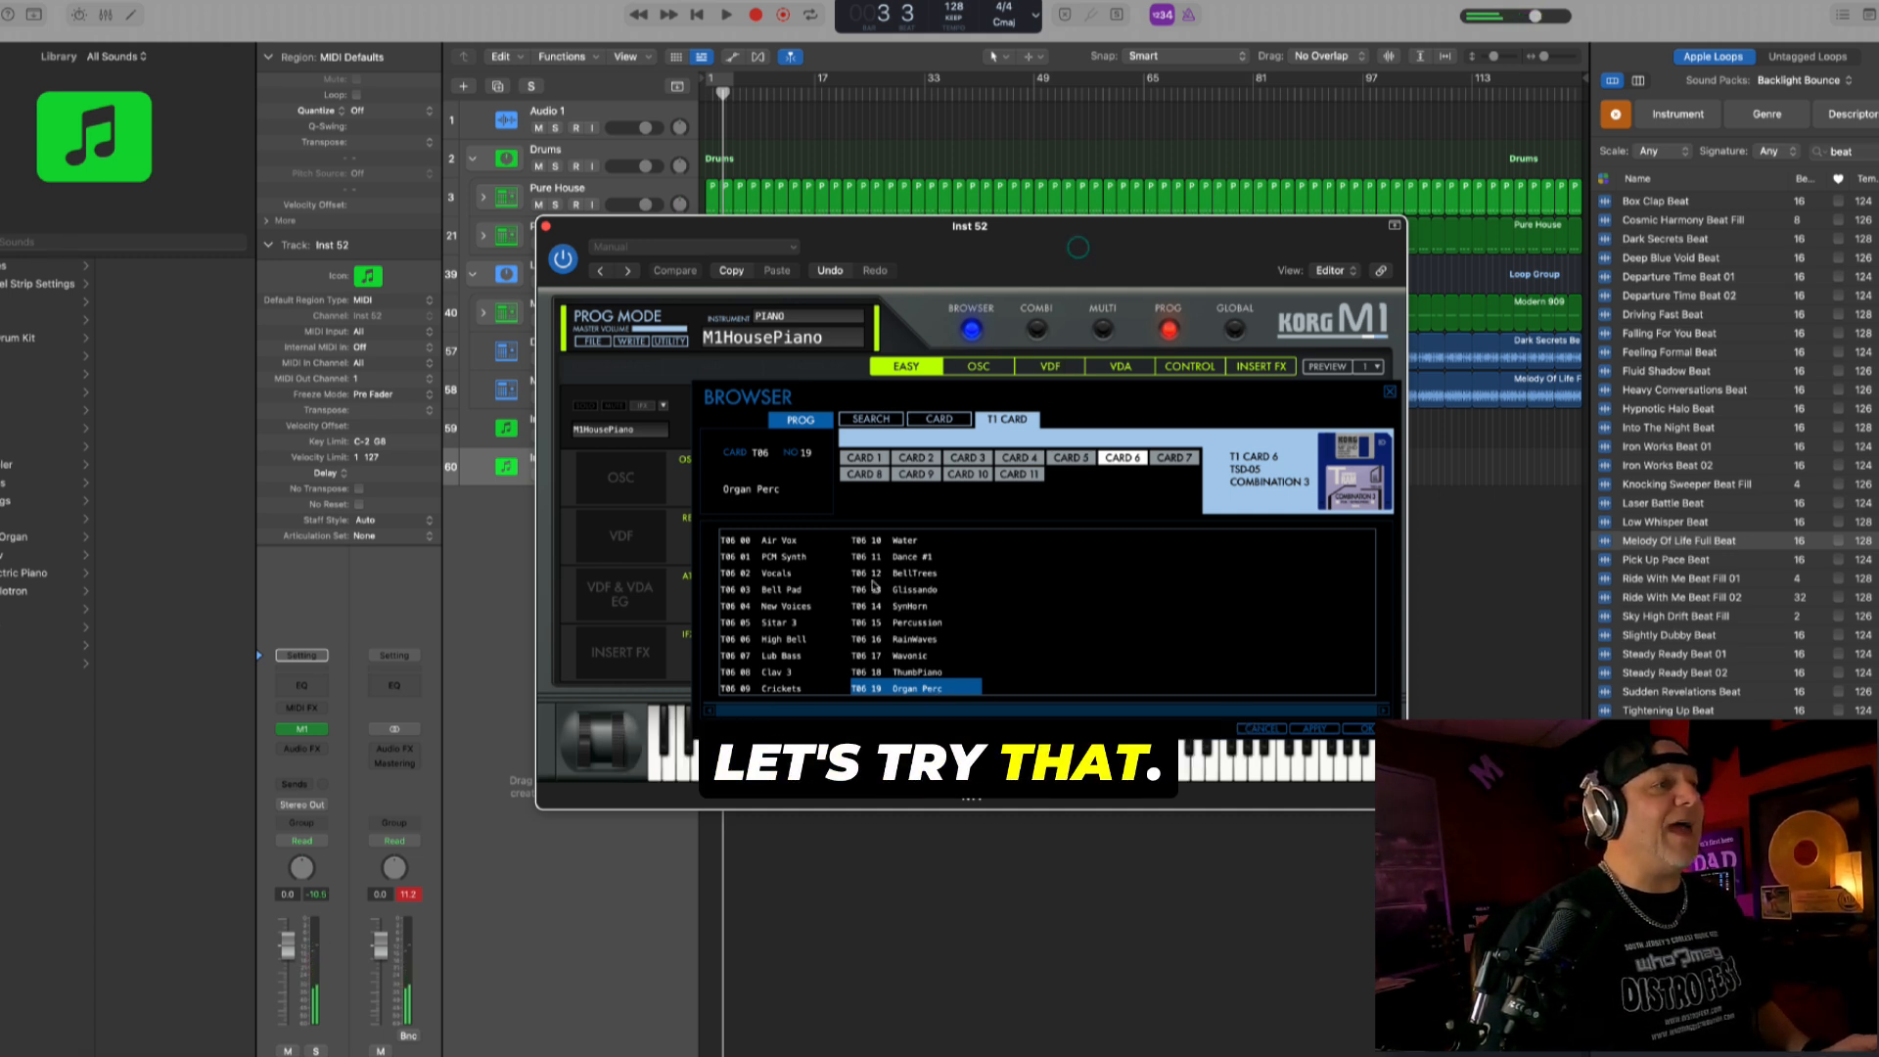
{"action": "double_click", "coordinate": [915, 689]}
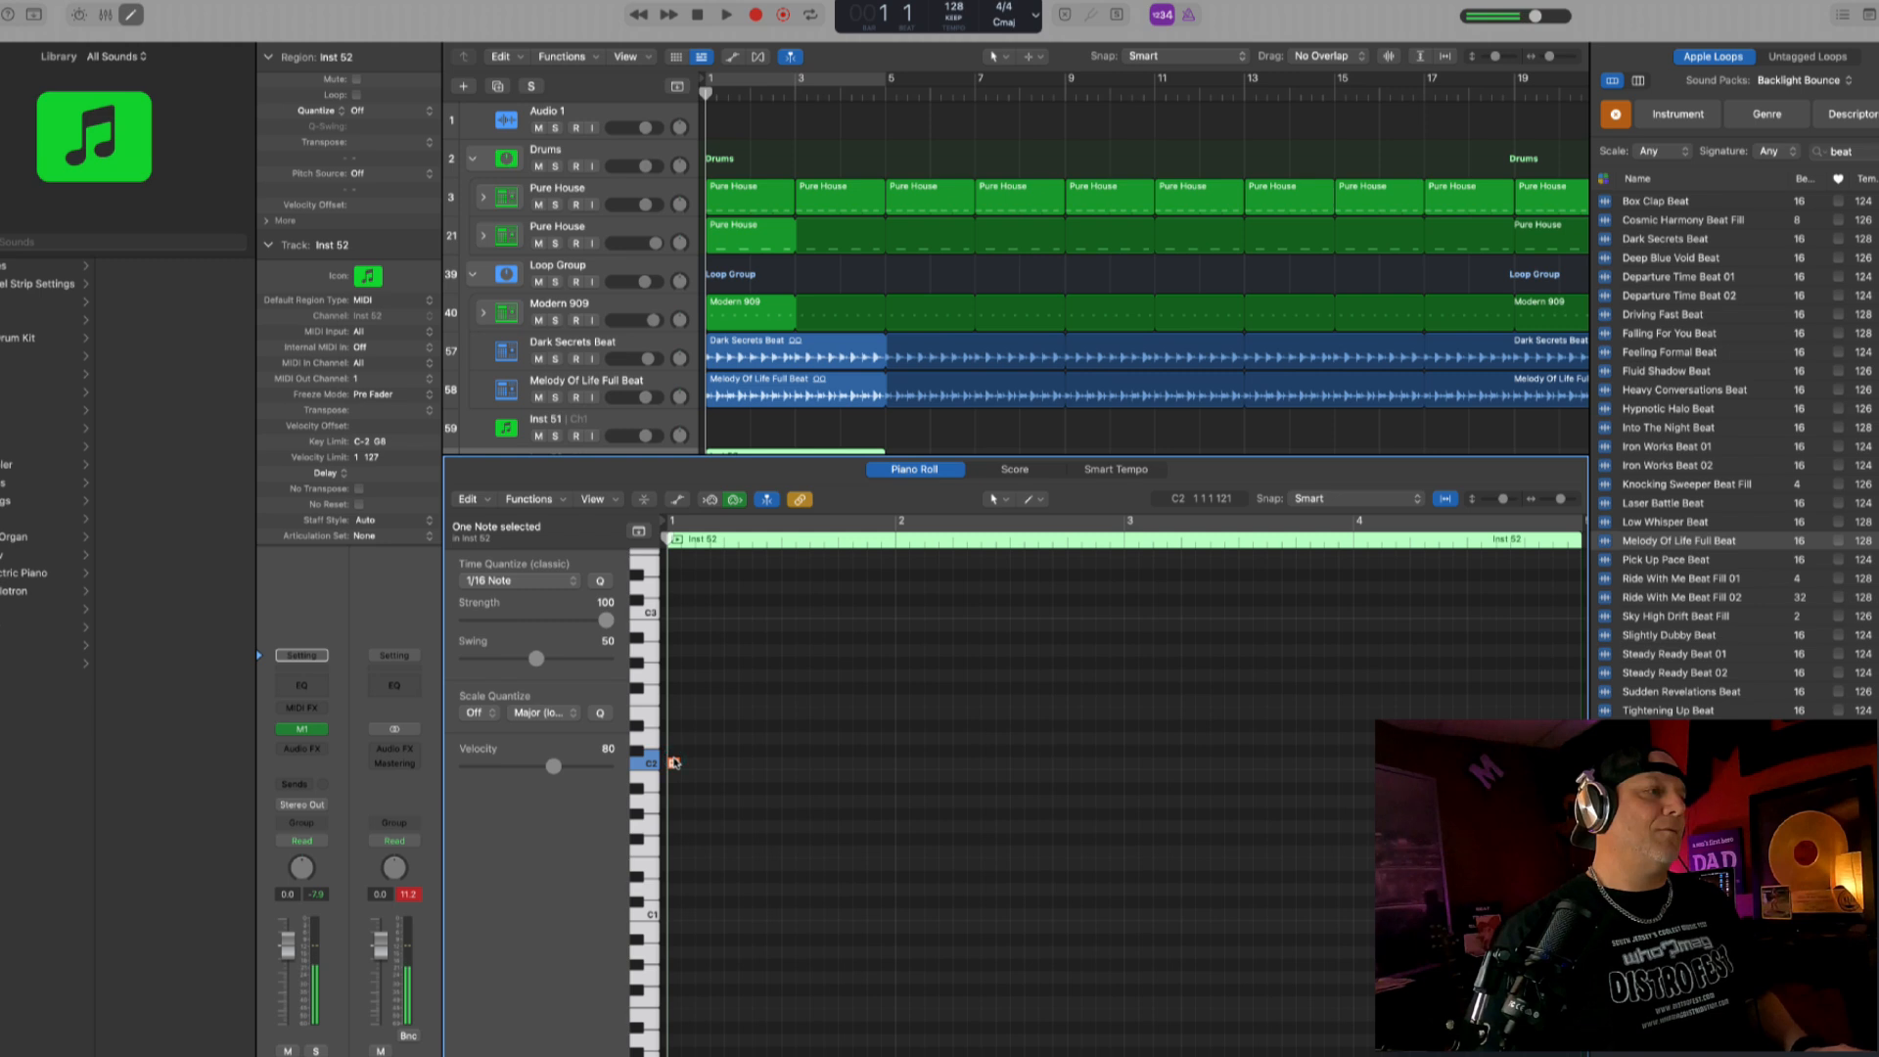
- Copy the opening C2 note twice along bar 1 of the Inst 52 region, three sixteenths apart, checking against playback
{"action": "key", "text": "space"}
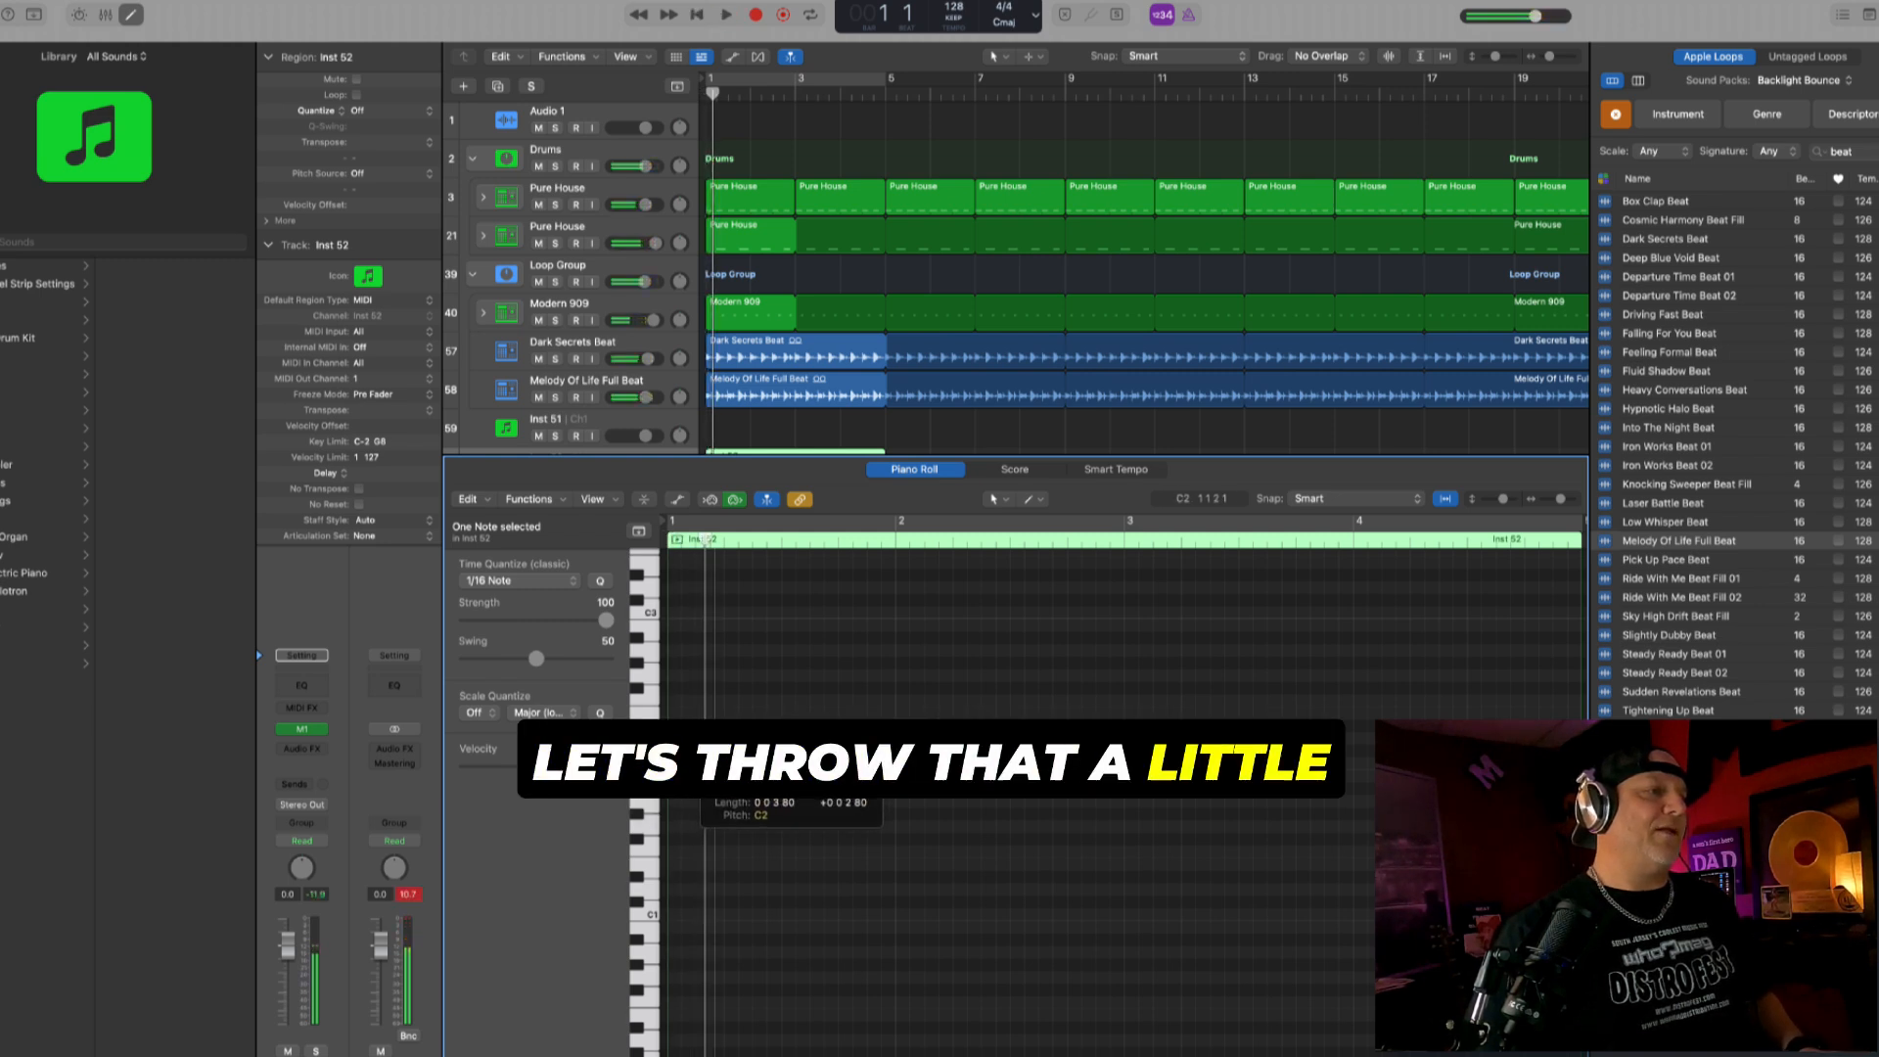
{"action": "left_click_drag", "start_coordinate": [675, 763], "coordinate": [725, 763]}
{"action": "key", "text": "space"}
{"action": "key", "text": "space"}
{"action": "left_click_drag", "start_coordinate": [701, 768], "coordinate": [741, 769]}
- Copy the third C2 note into the second half of bar 1 and raise the copy to D#2, checking by ear
{"action": "key", "text": "space"}
{"action": "key", "text": "space"}
{"action": "left_click_drag", "start_coordinate": [782, 769], "coordinate": [839, 746]}
{"action": "key", "text": "space"}
{"action": "key", "text": "space"}
{"action": "key", "text": "space"}
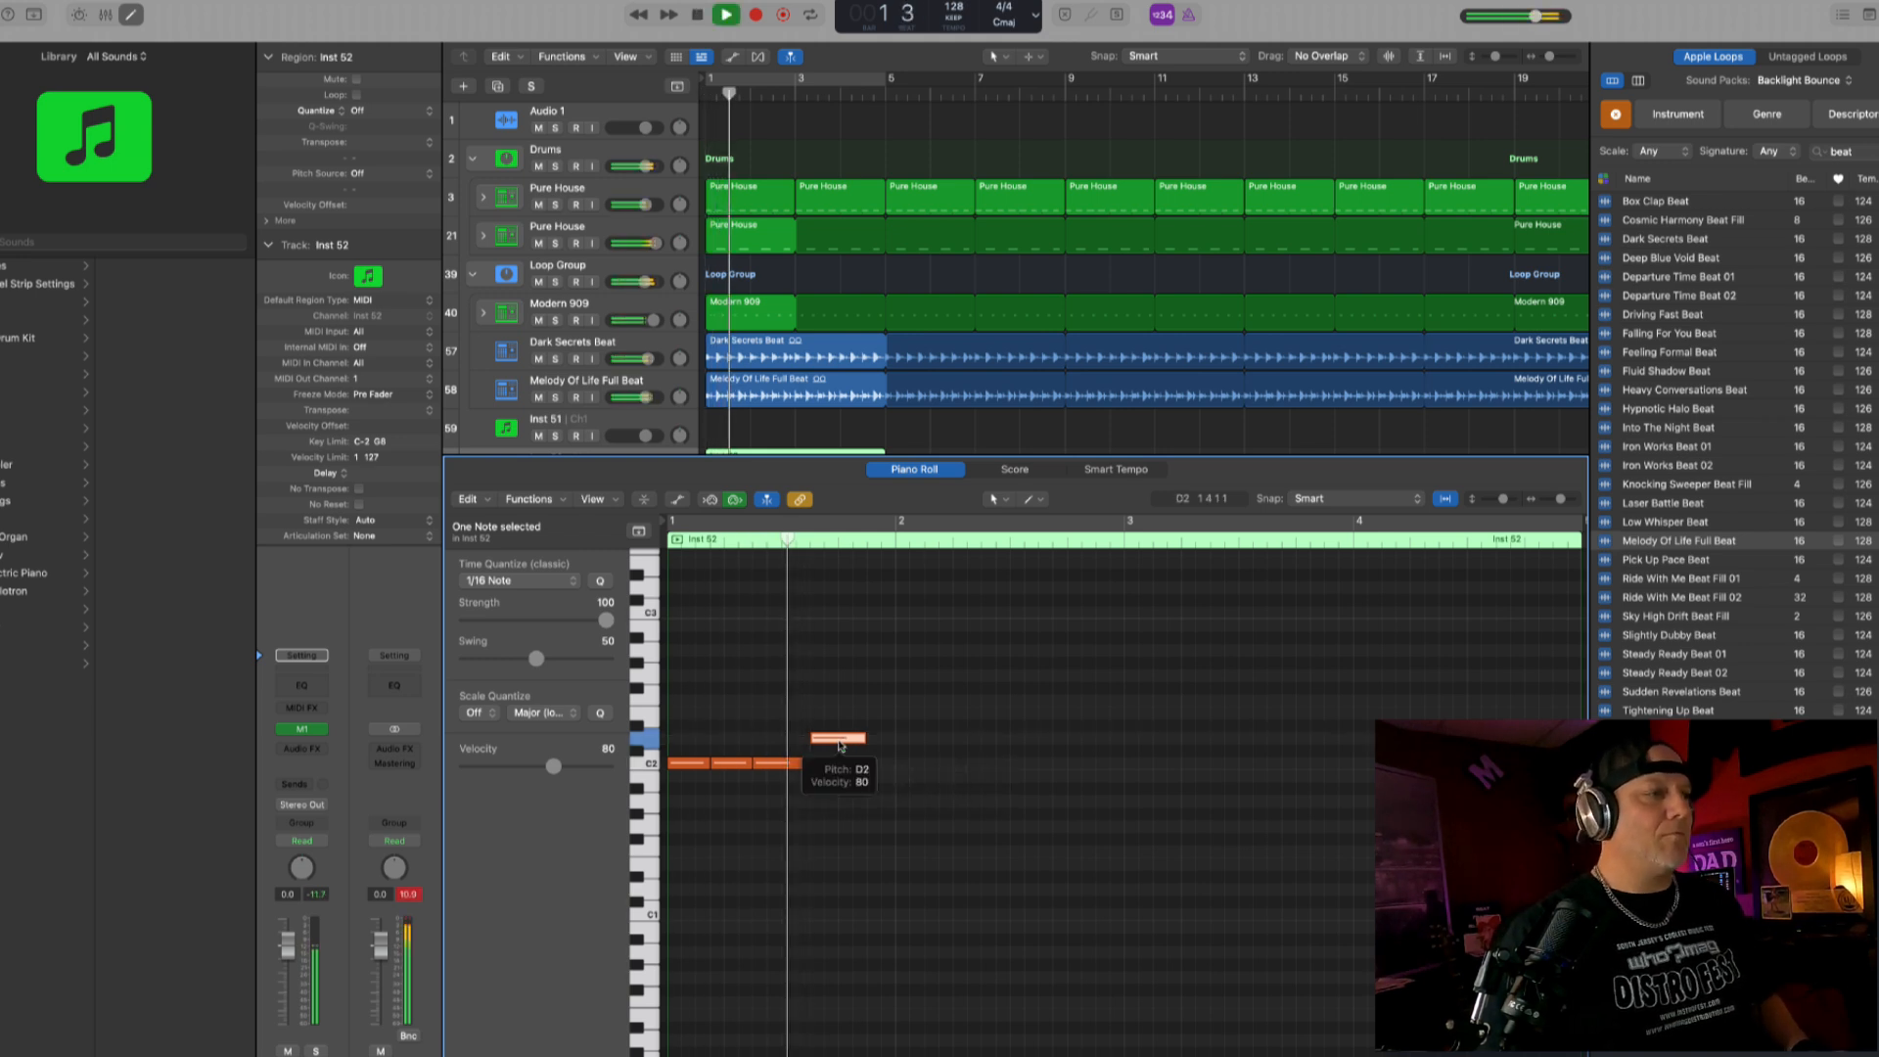
{"action": "left_click_drag", "start_coordinate": [840, 740], "coordinate": [837, 736]}
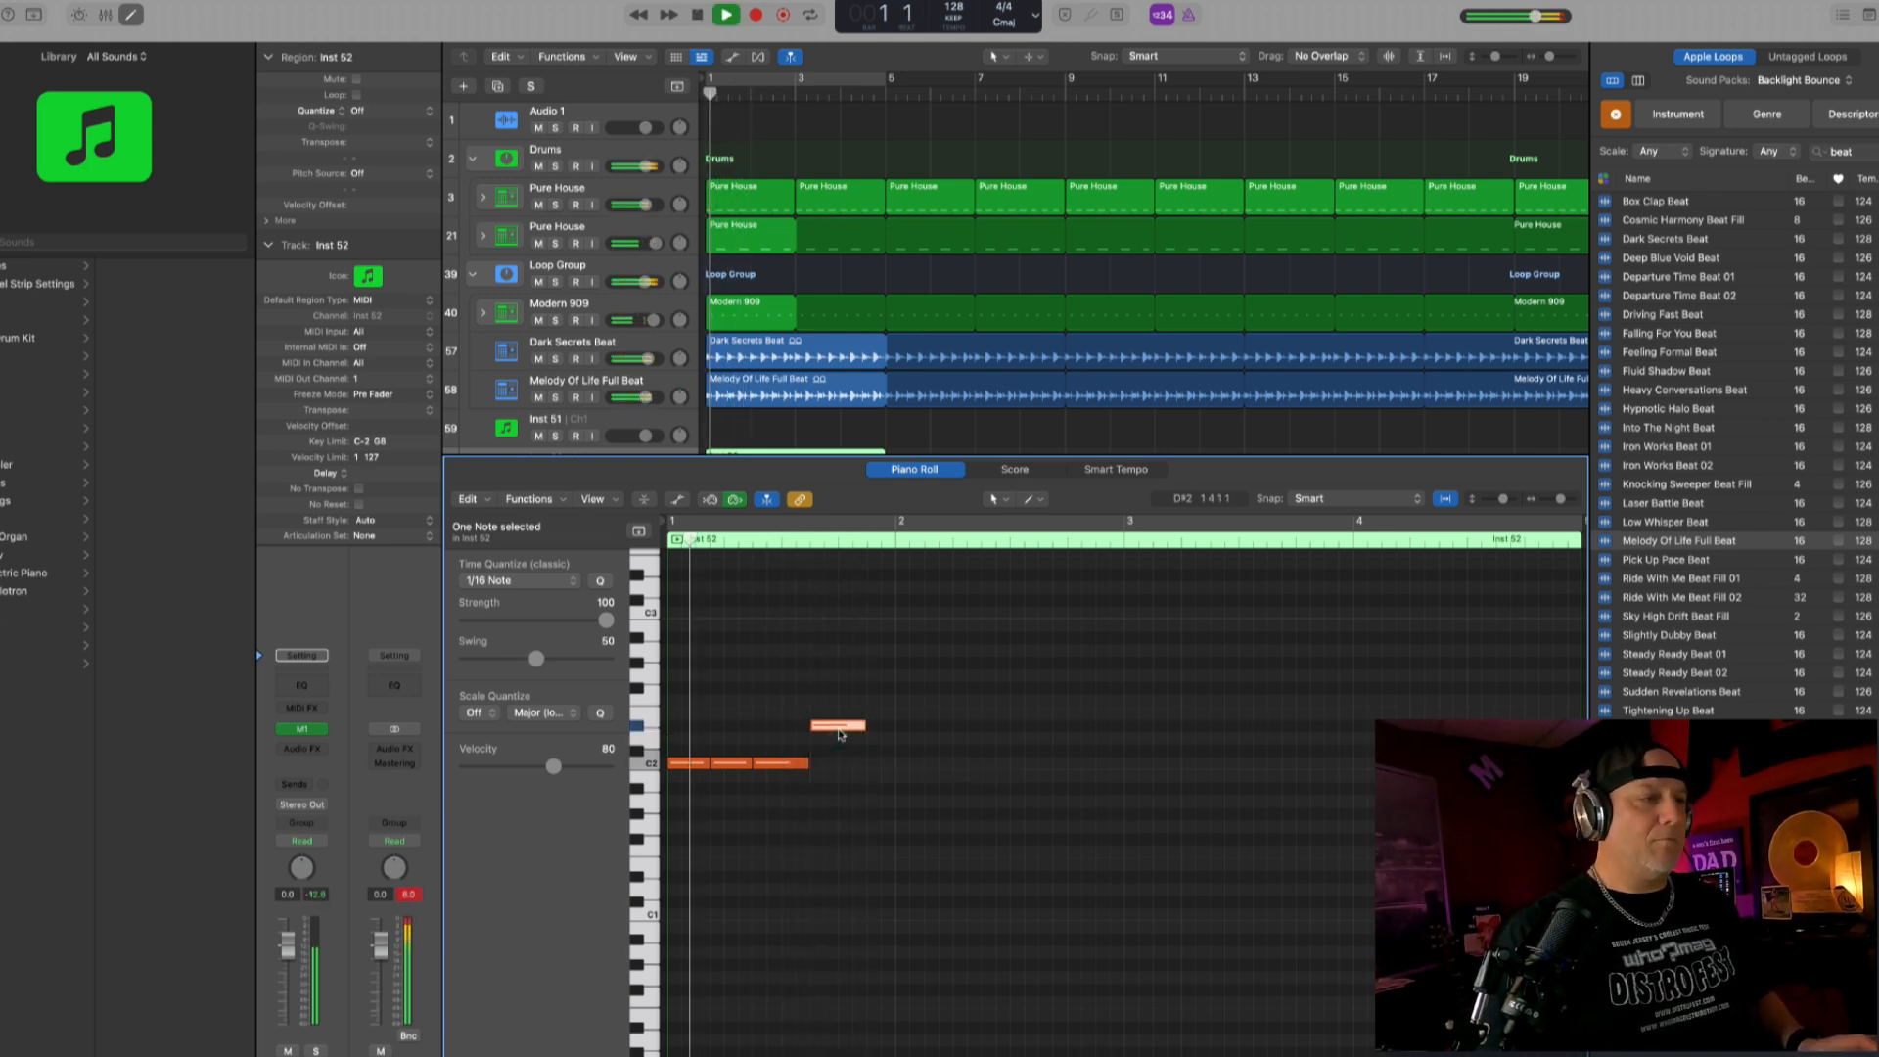
- Try two more copies of the D#2 note behind the first one and play the bar back
{"action": "key", "text": "space"}
{"action": "left_click_drag", "start_coordinate": [840, 734], "coordinate": [866, 732]}
{"action": "key", "text": "space"}
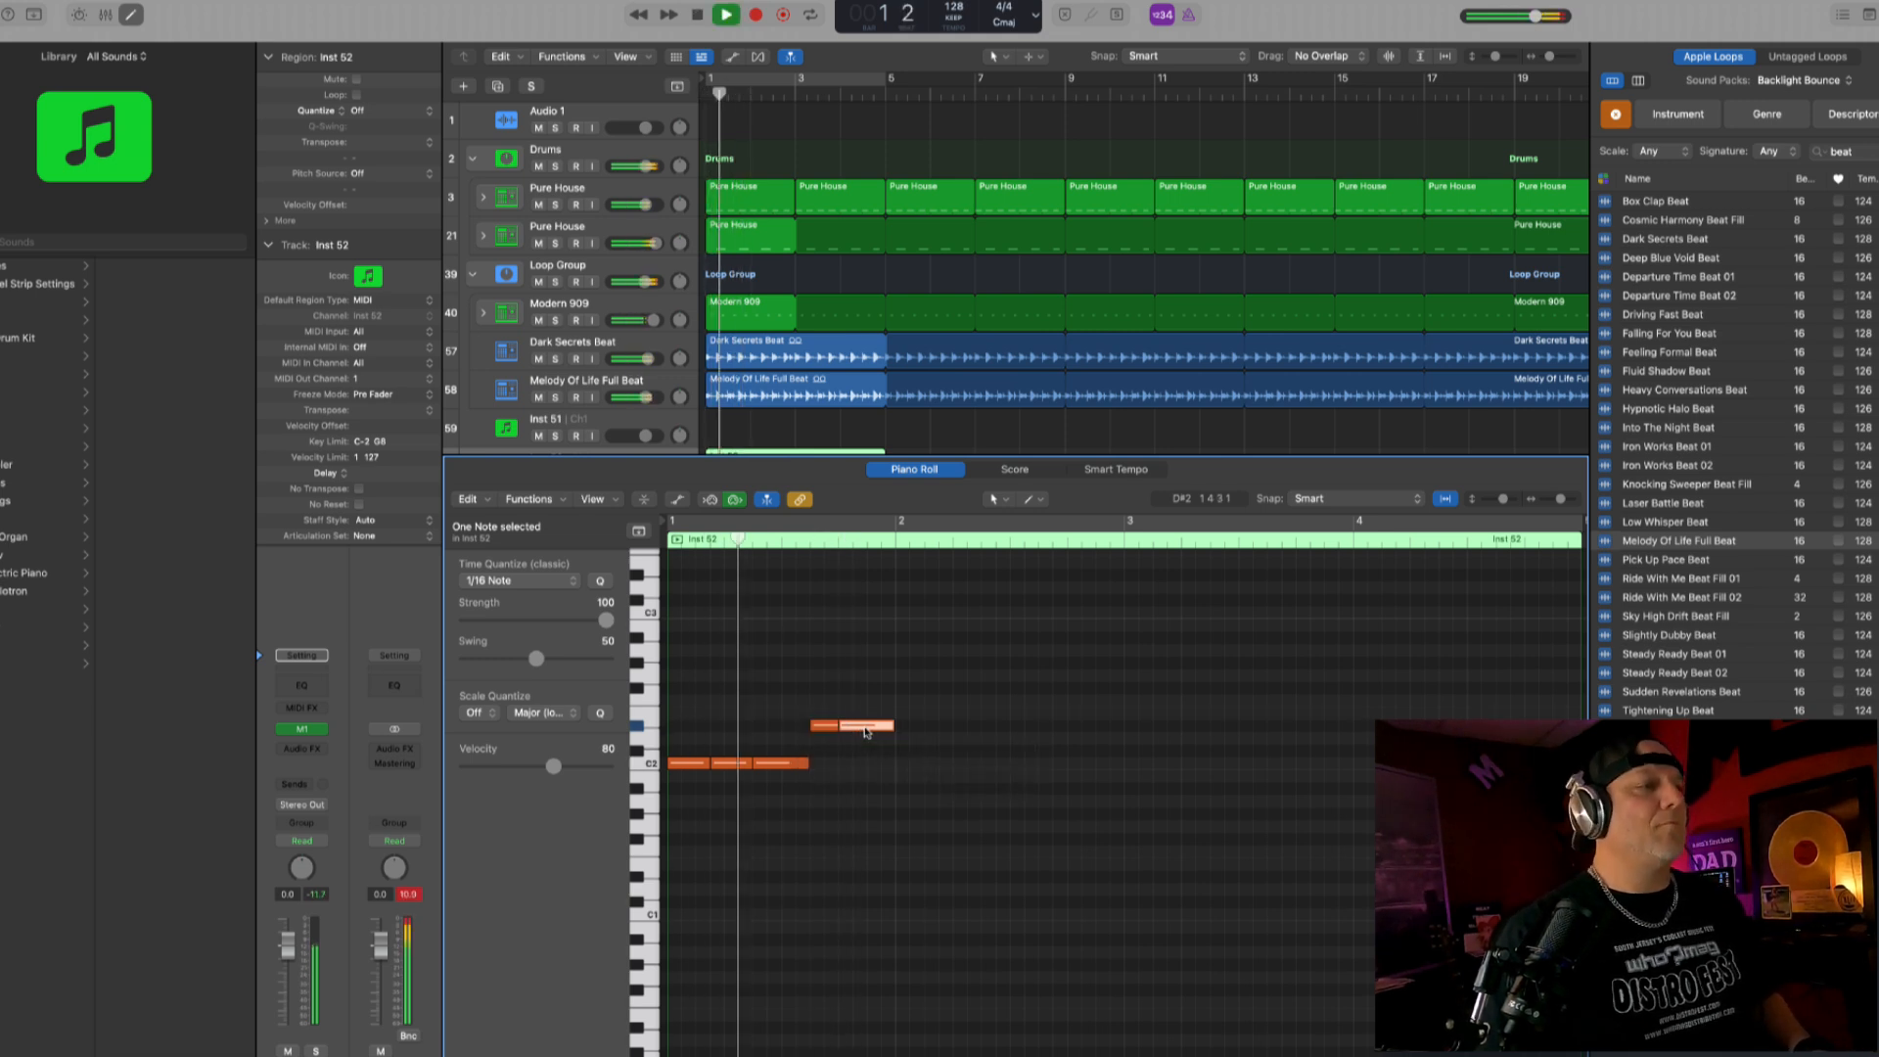
{"action": "key", "text": "space"}
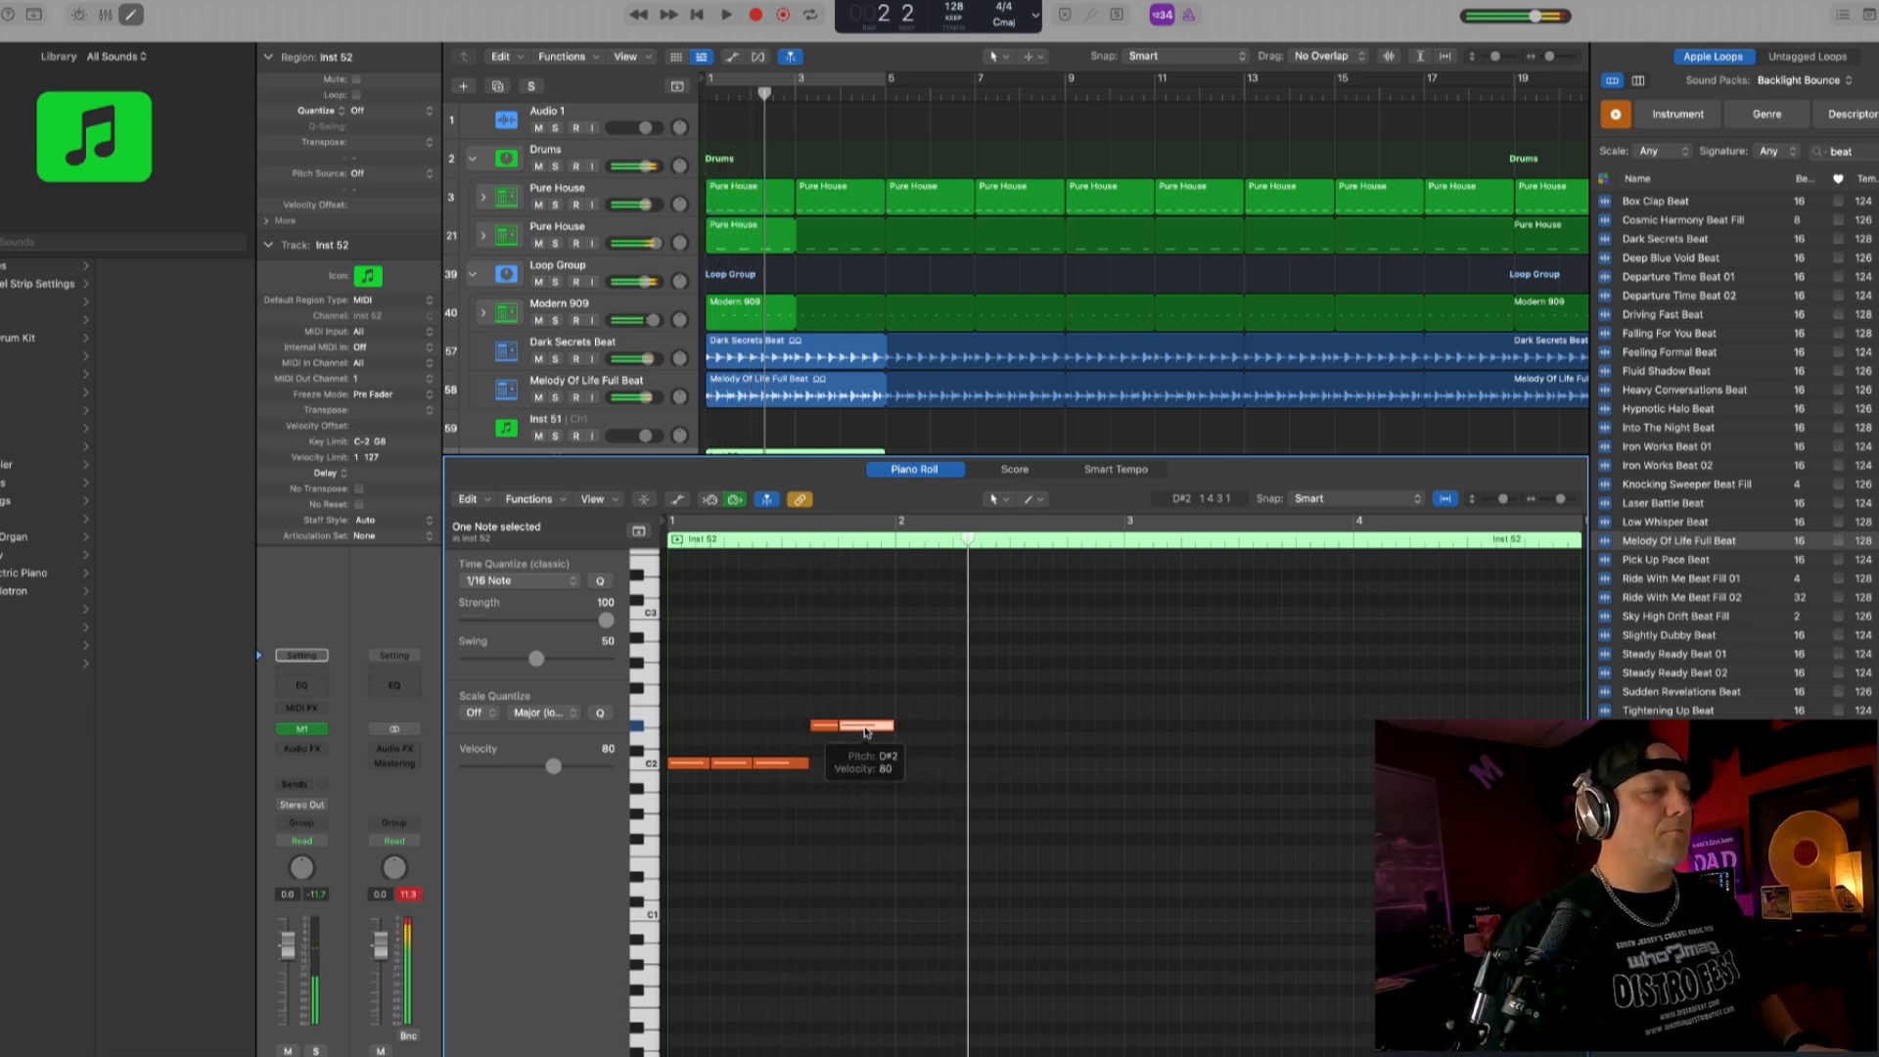
{"action": "left_click_drag", "start_coordinate": [867, 732], "coordinate": [894, 732]}
{"action": "key", "text": "space"}
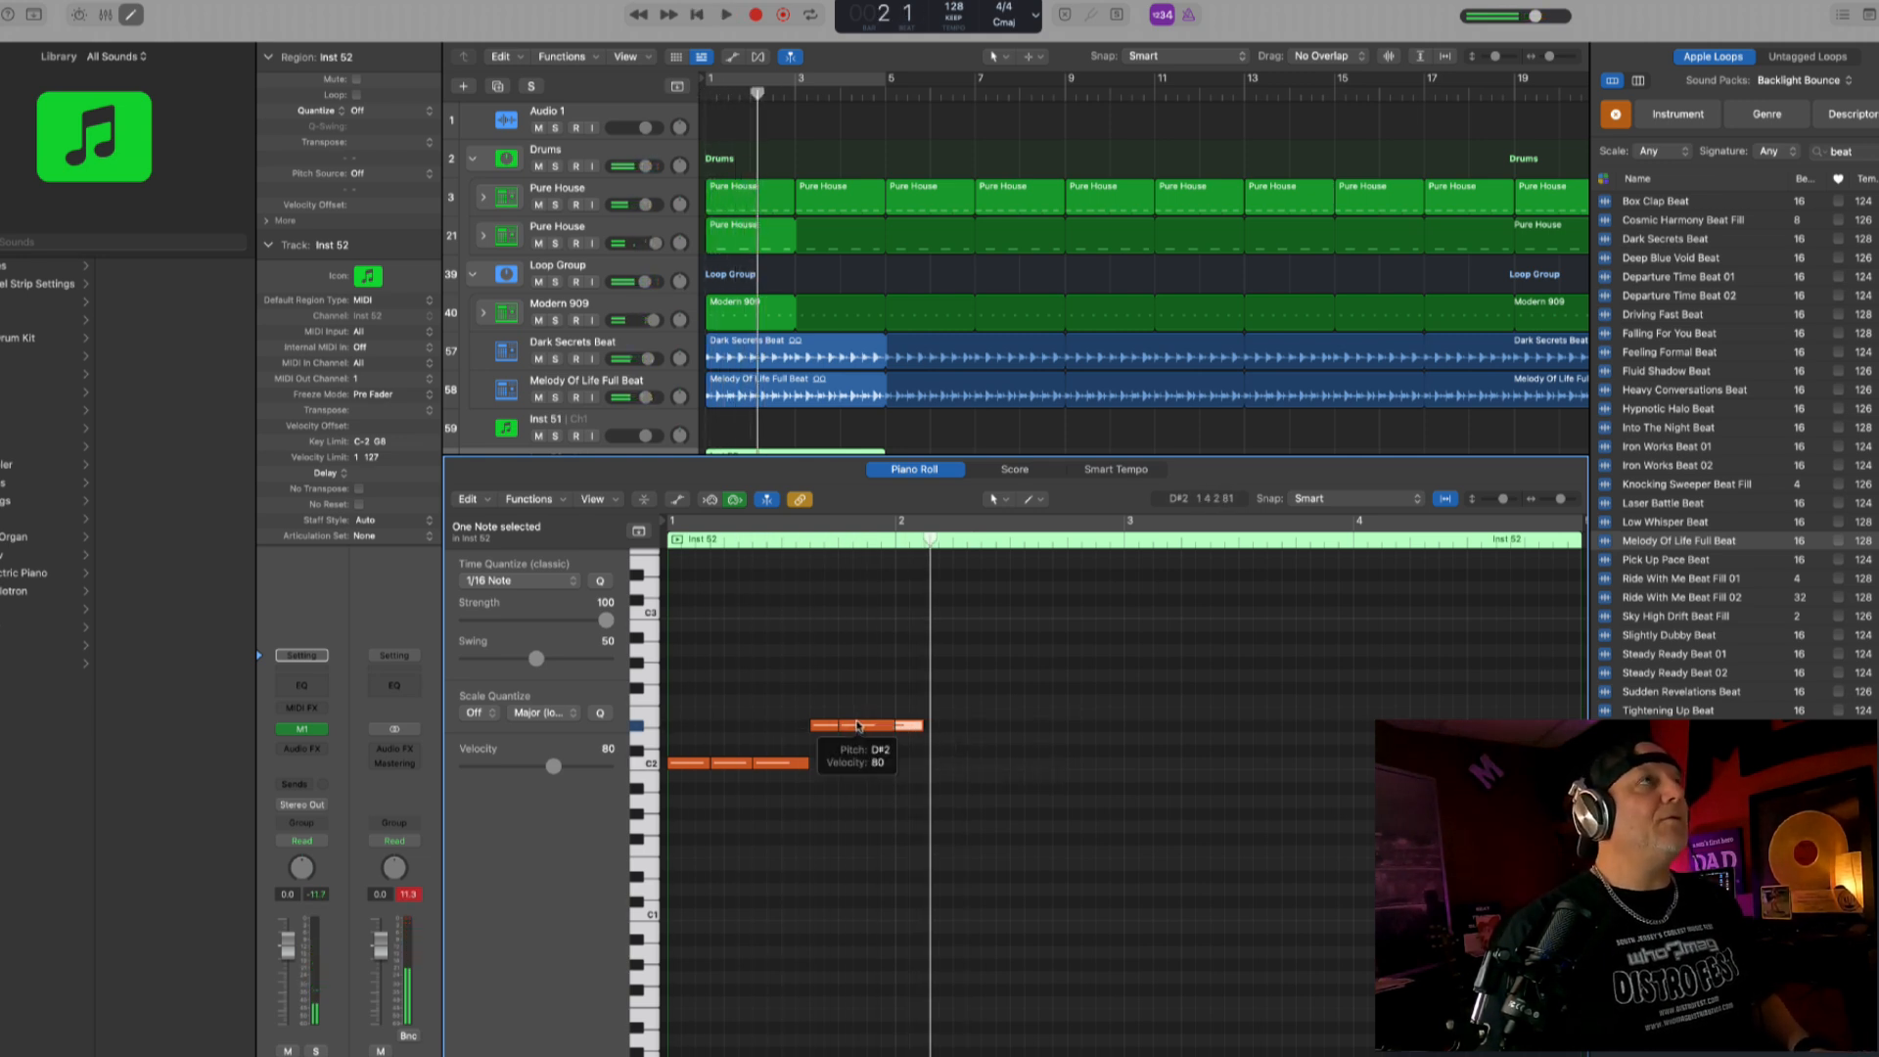
{"action": "key", "text": "space"}
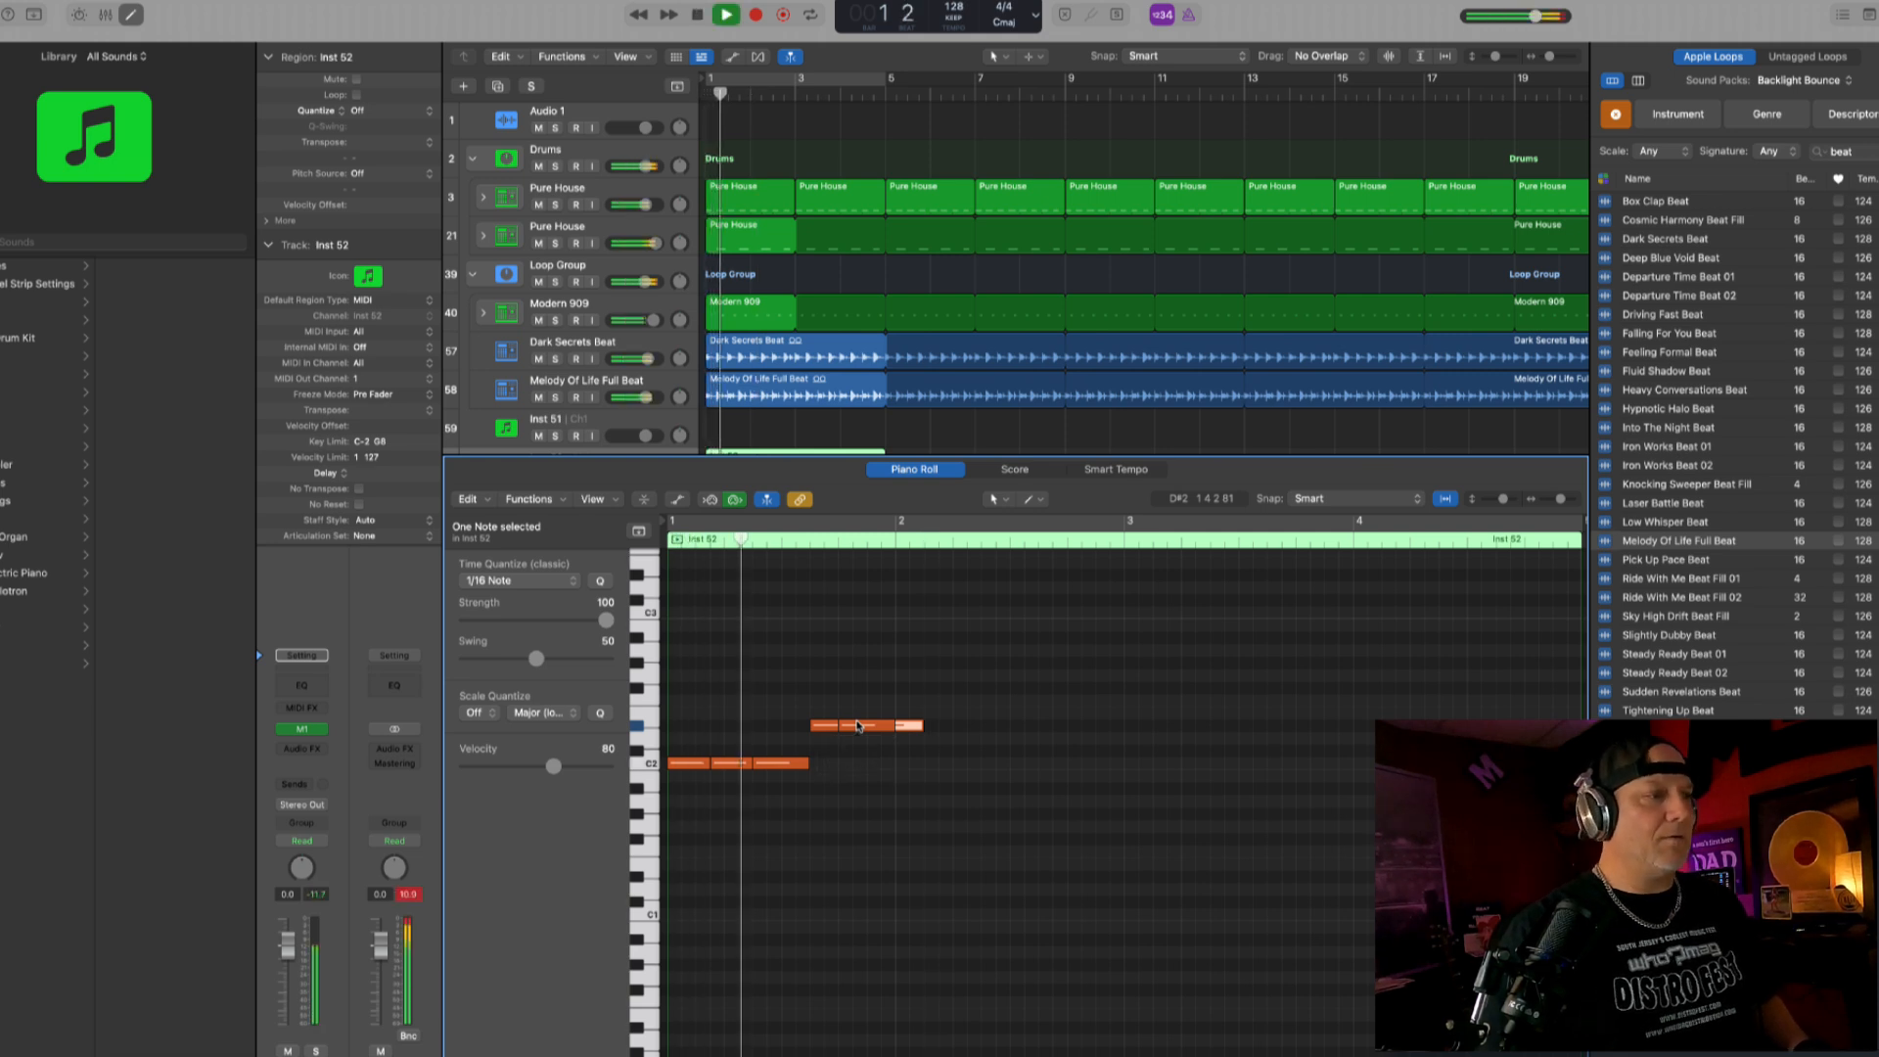
- Keep a single D#2 copy and shift it a sixteenth earlier so that it directly follows the first D#2 note
{"action": "key", "text": "space"}
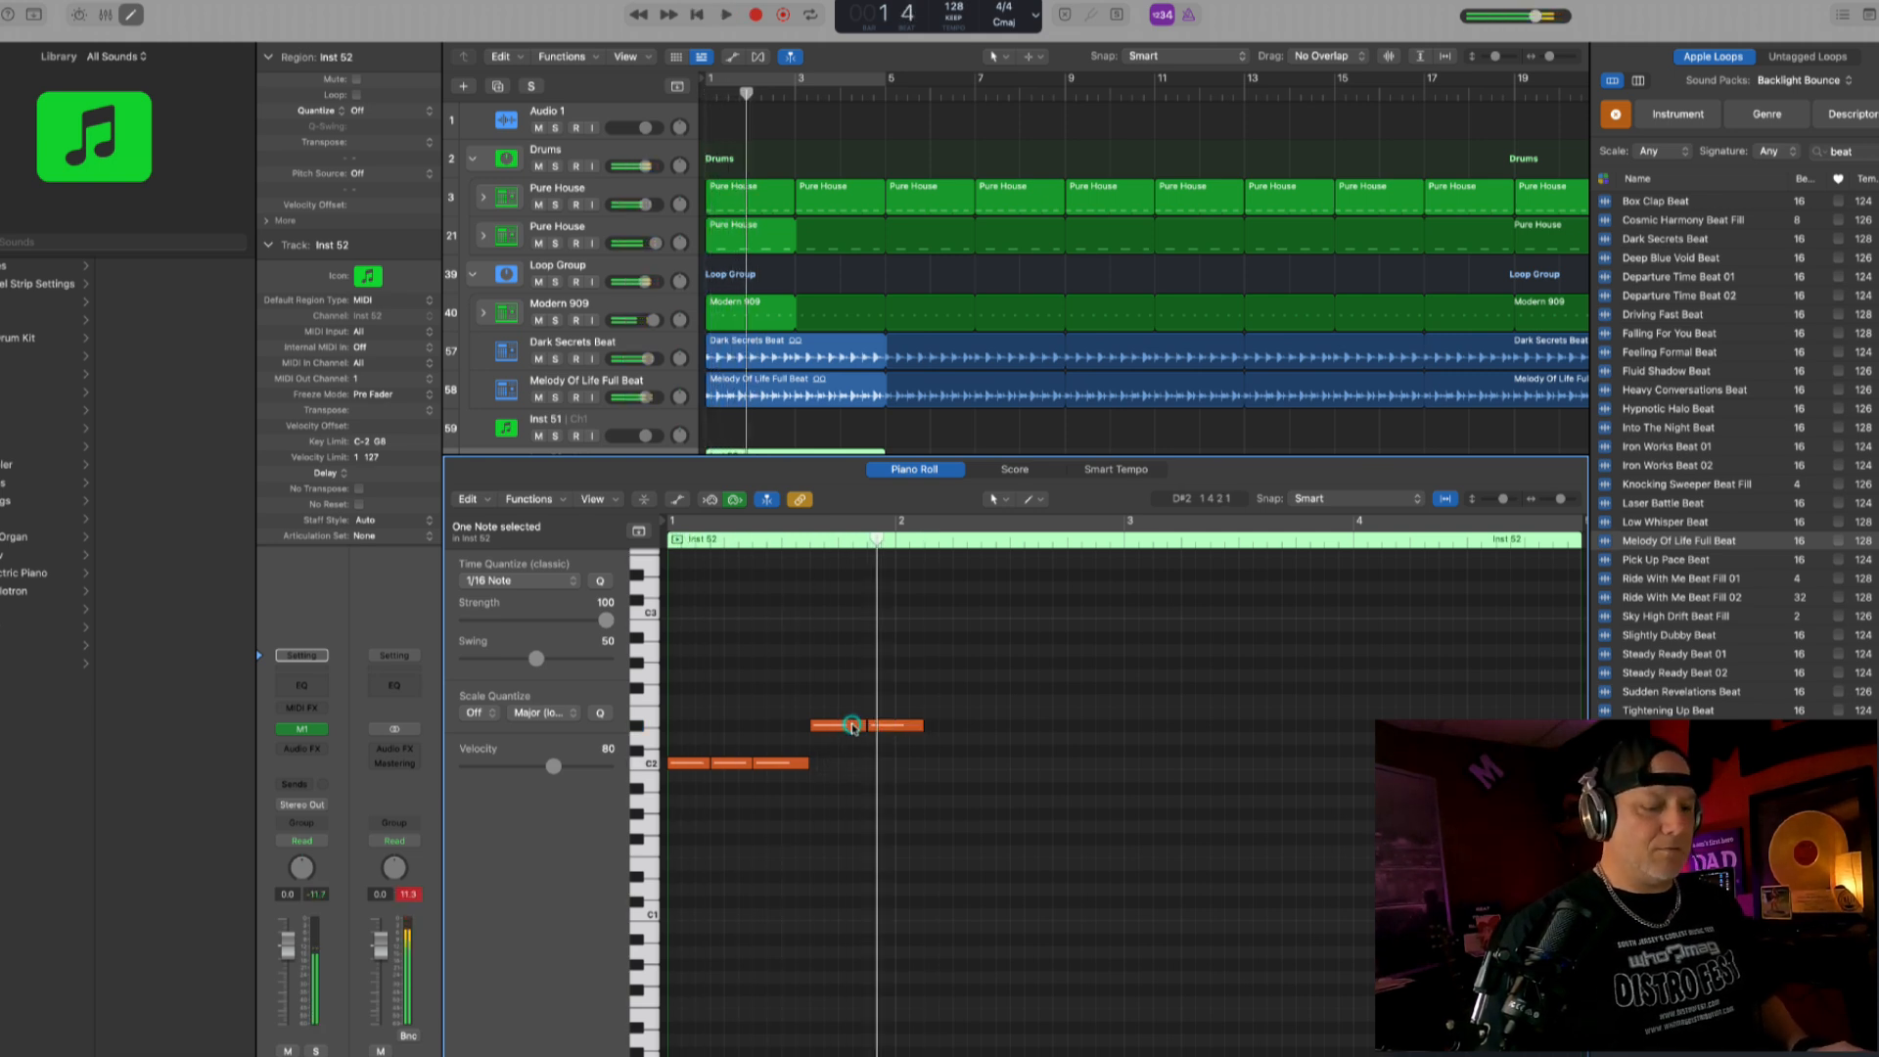
{"action": "key", "text": "space"}
{"action": "key", "text": "space"}
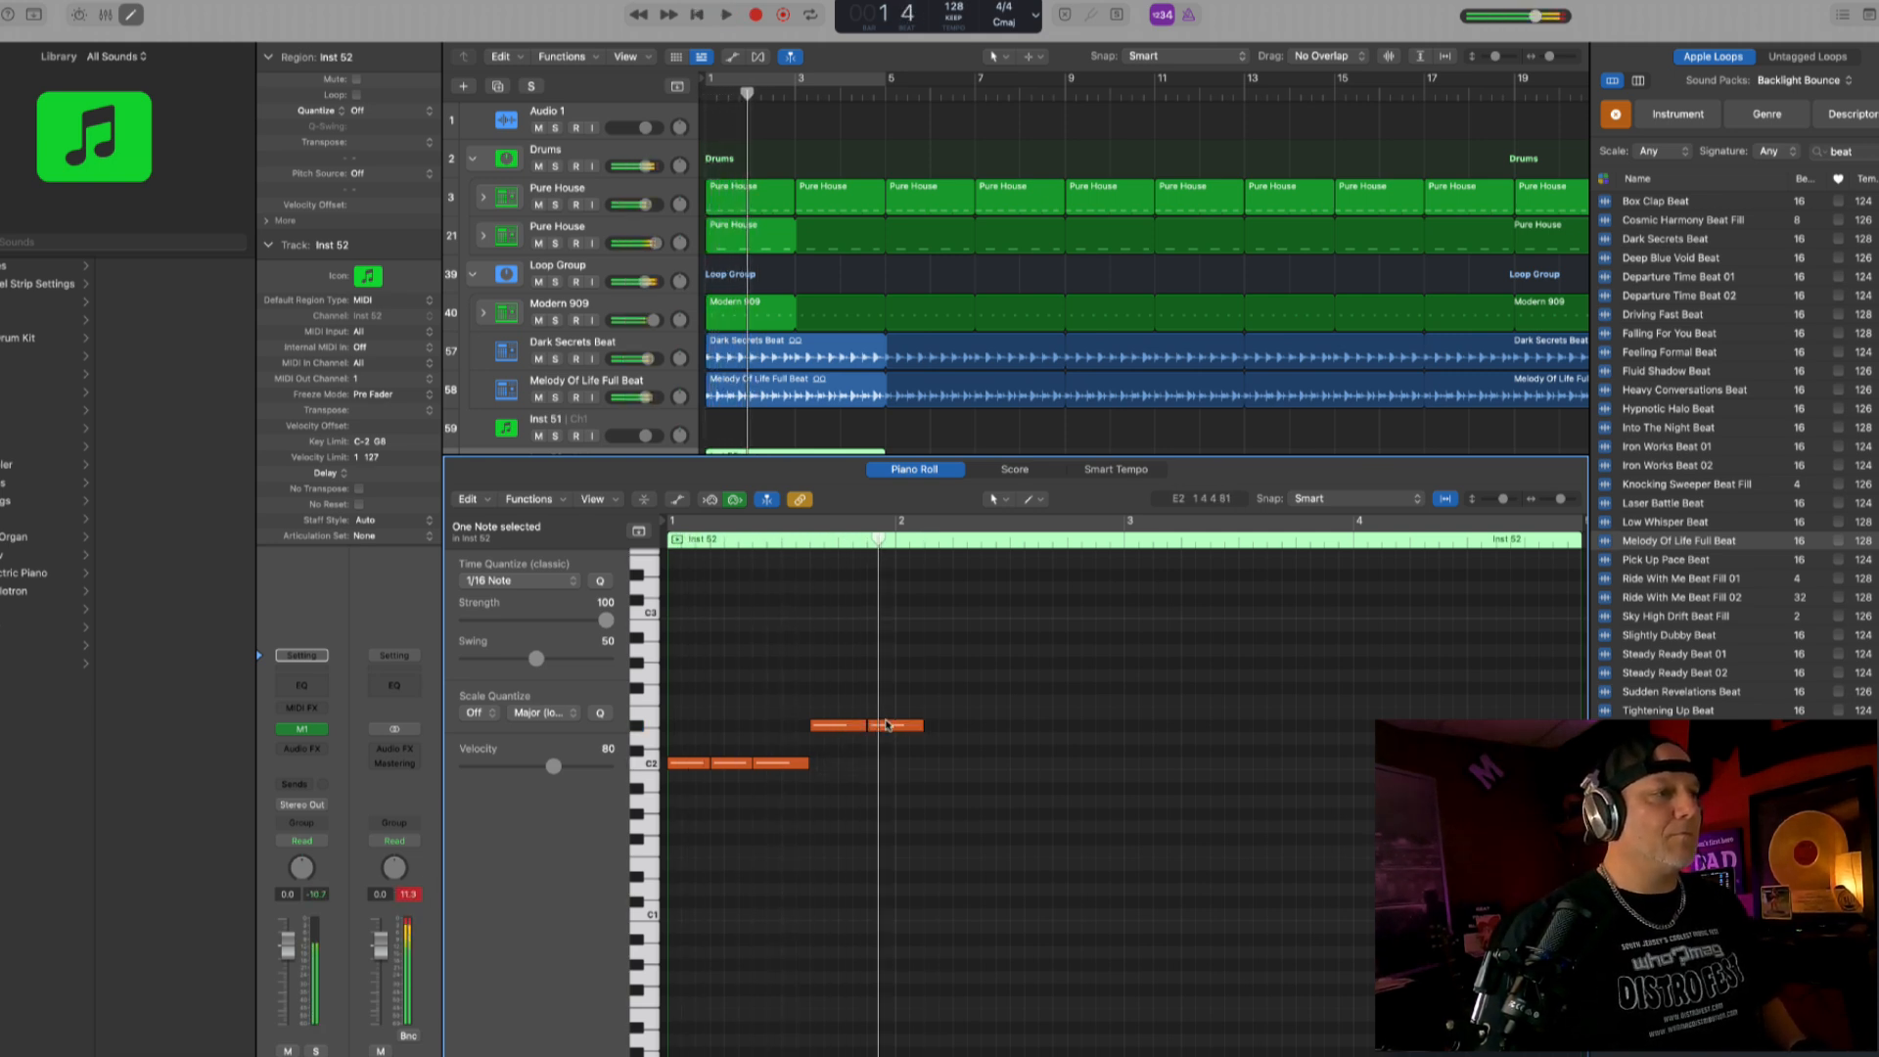
{"action": "left_click_drag", "start_coordinate": [878, 729], "coordinate": [865, 729]}
{"action": "key", "text": "space"}
{"action": "left_click", "coordinate": [874, 729]}
- Copy the last D#2 note to the start of bar 2 and bring it down to G#1 by ear
{"action": "key", "text": "space"}
{"action": "left_click_drag", "start_coordinate": [873, 729], "coordinate": [920, 807]}
{"action": "key", "text": "space"}
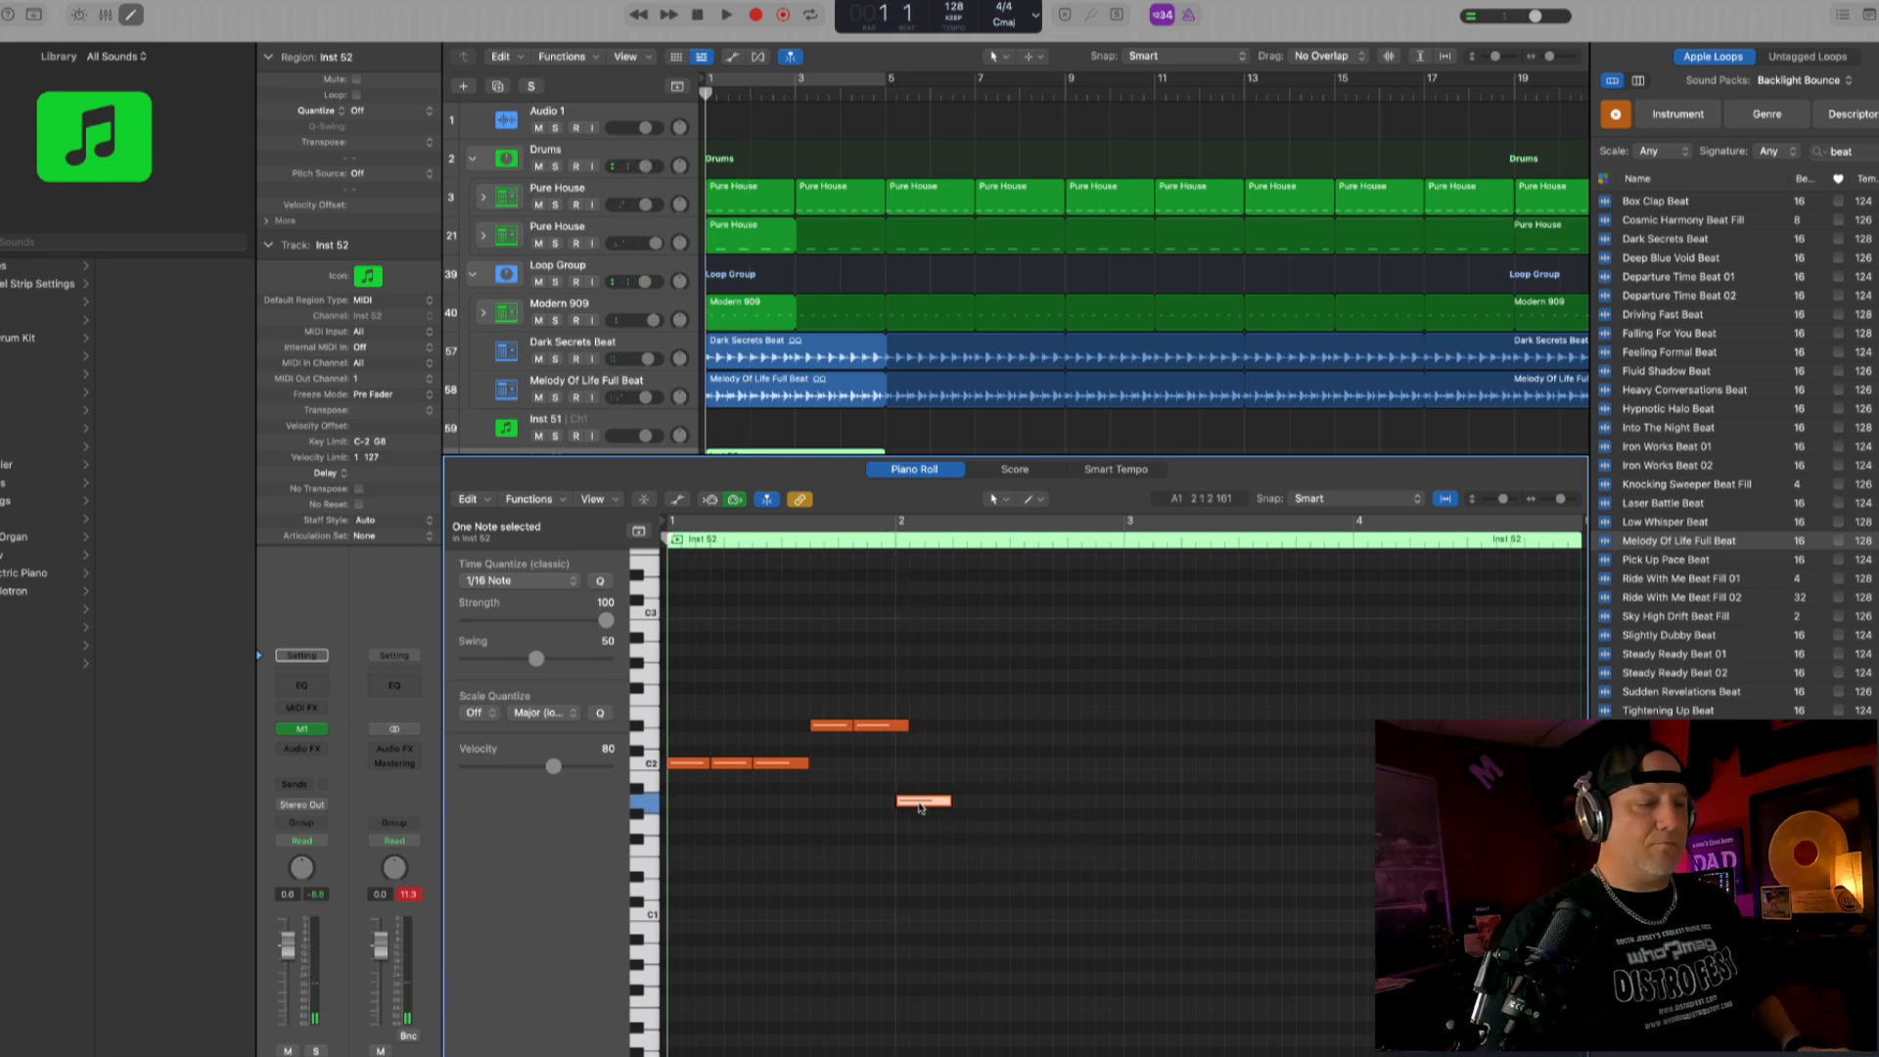
{"action": "left_click", "coordinate": [920, 808]}
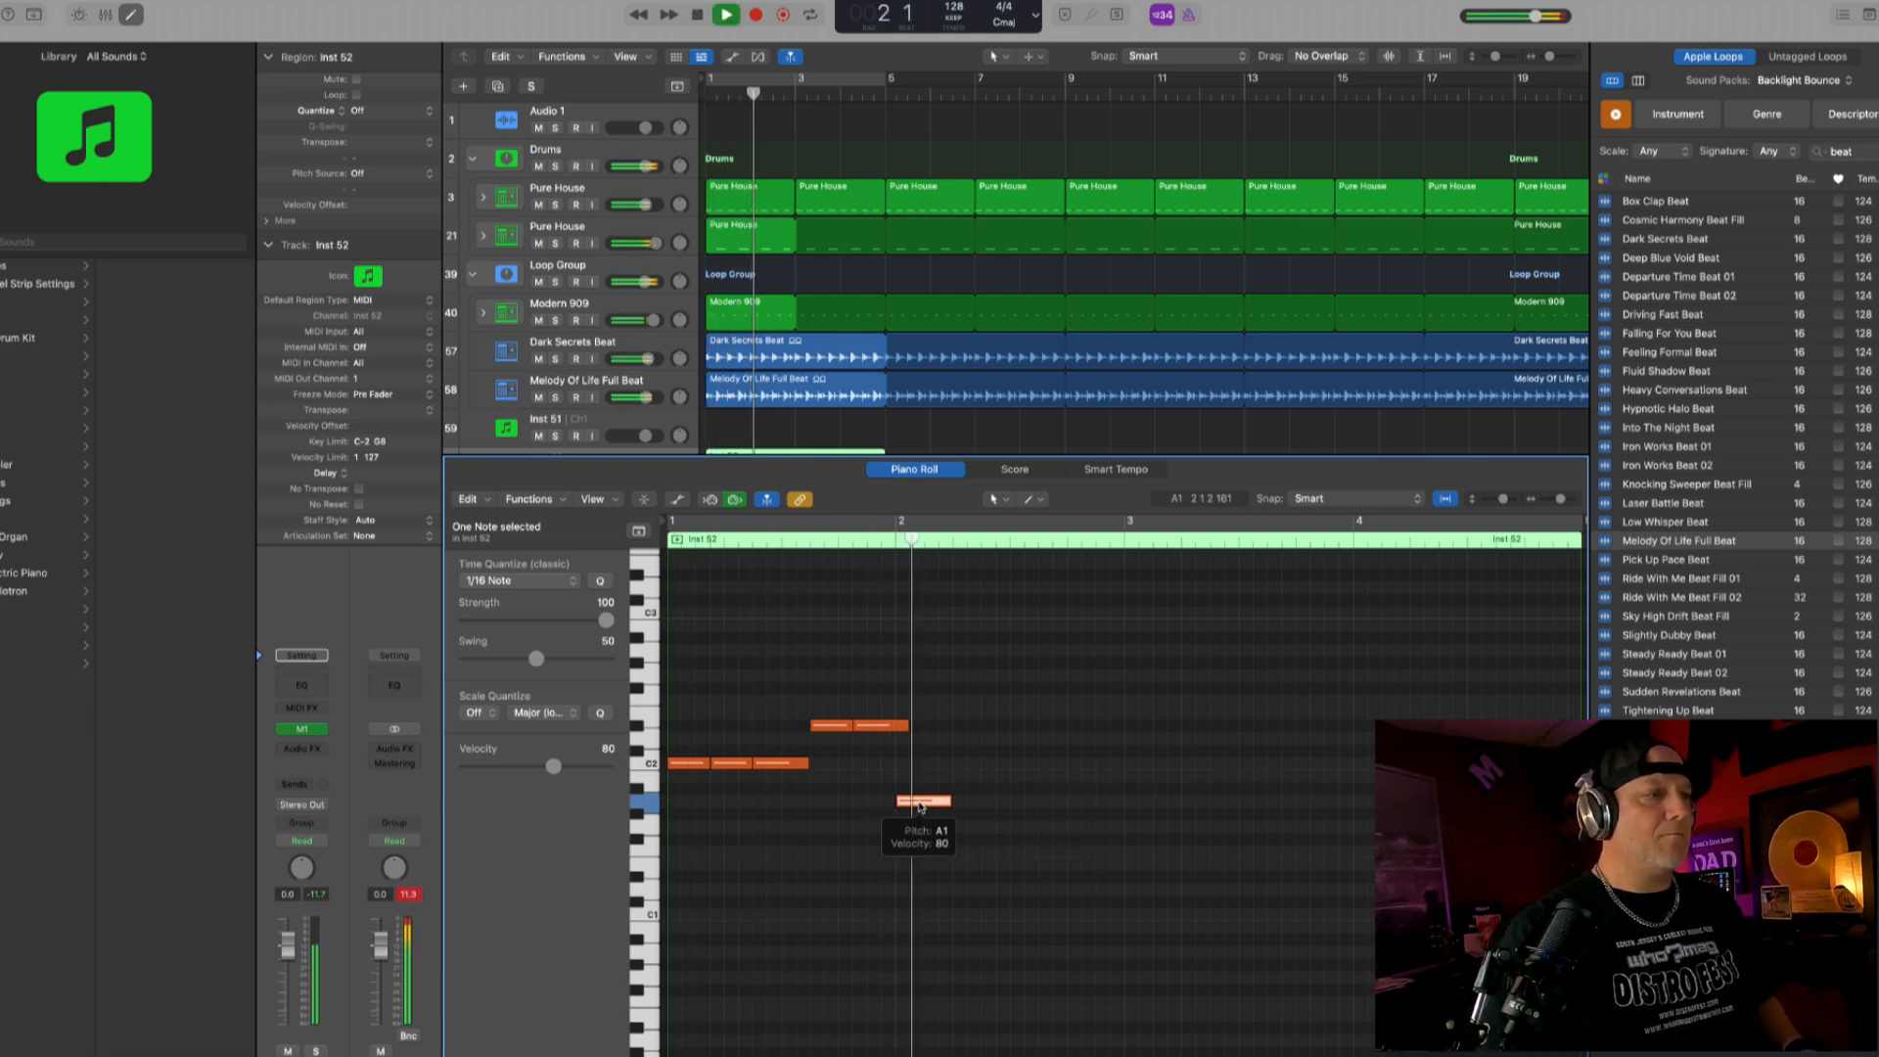
{"action": "key", "text": "space"}
- Copy the G#1 note twice along bar 2, three sixteenths apart like the notes of bar 1, checking against playback
{"action": "mouse_move", "coordinate": [920, 807]}
{"action": "left_mouse_down"}
{"action": "mouse_move", "coordinate": [919, 828]}
{"action": "mouse_move", "coordinate": [950, 820]}
{"action": "left_mouse_up"}
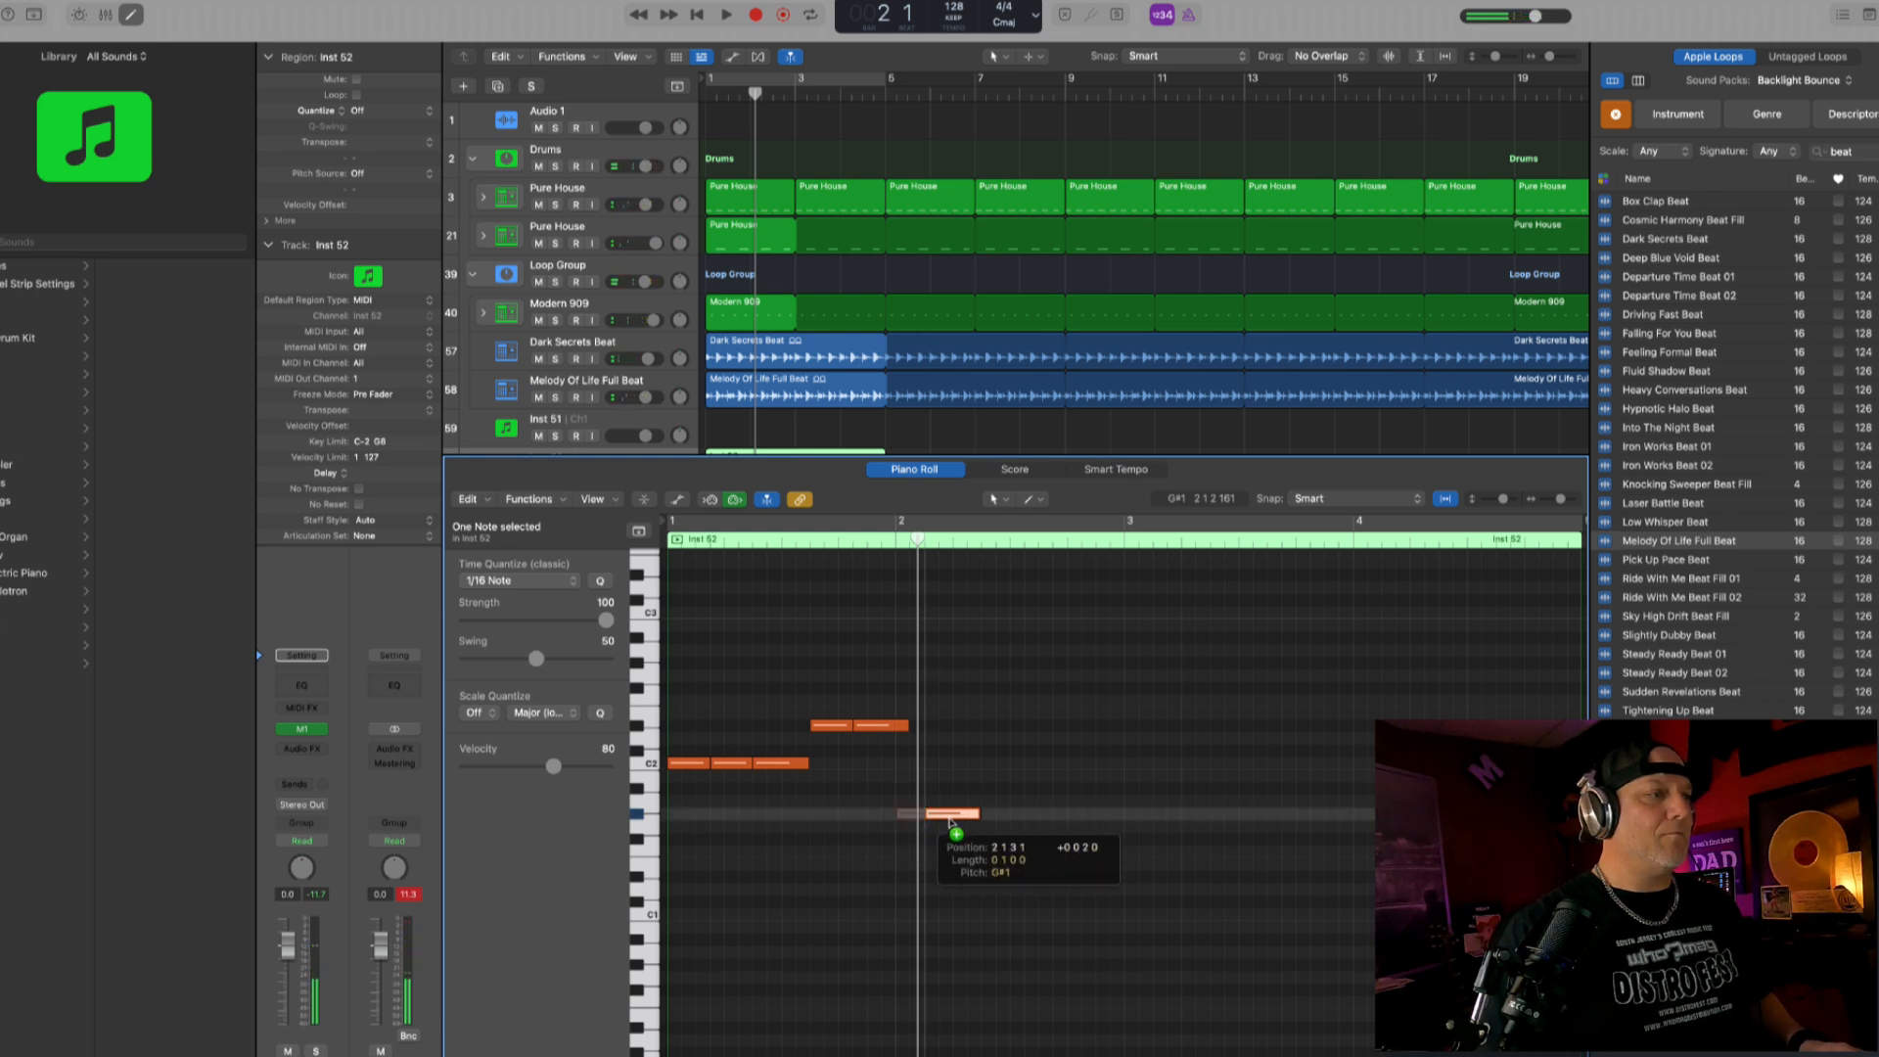
{"action": "left_click_drag", "start_coordinate": [962, 822], "coordinate": [962, 822]}
{"action": "key", "text": "space"}
{"action": "left_click", "coordinate": [962, 822]}
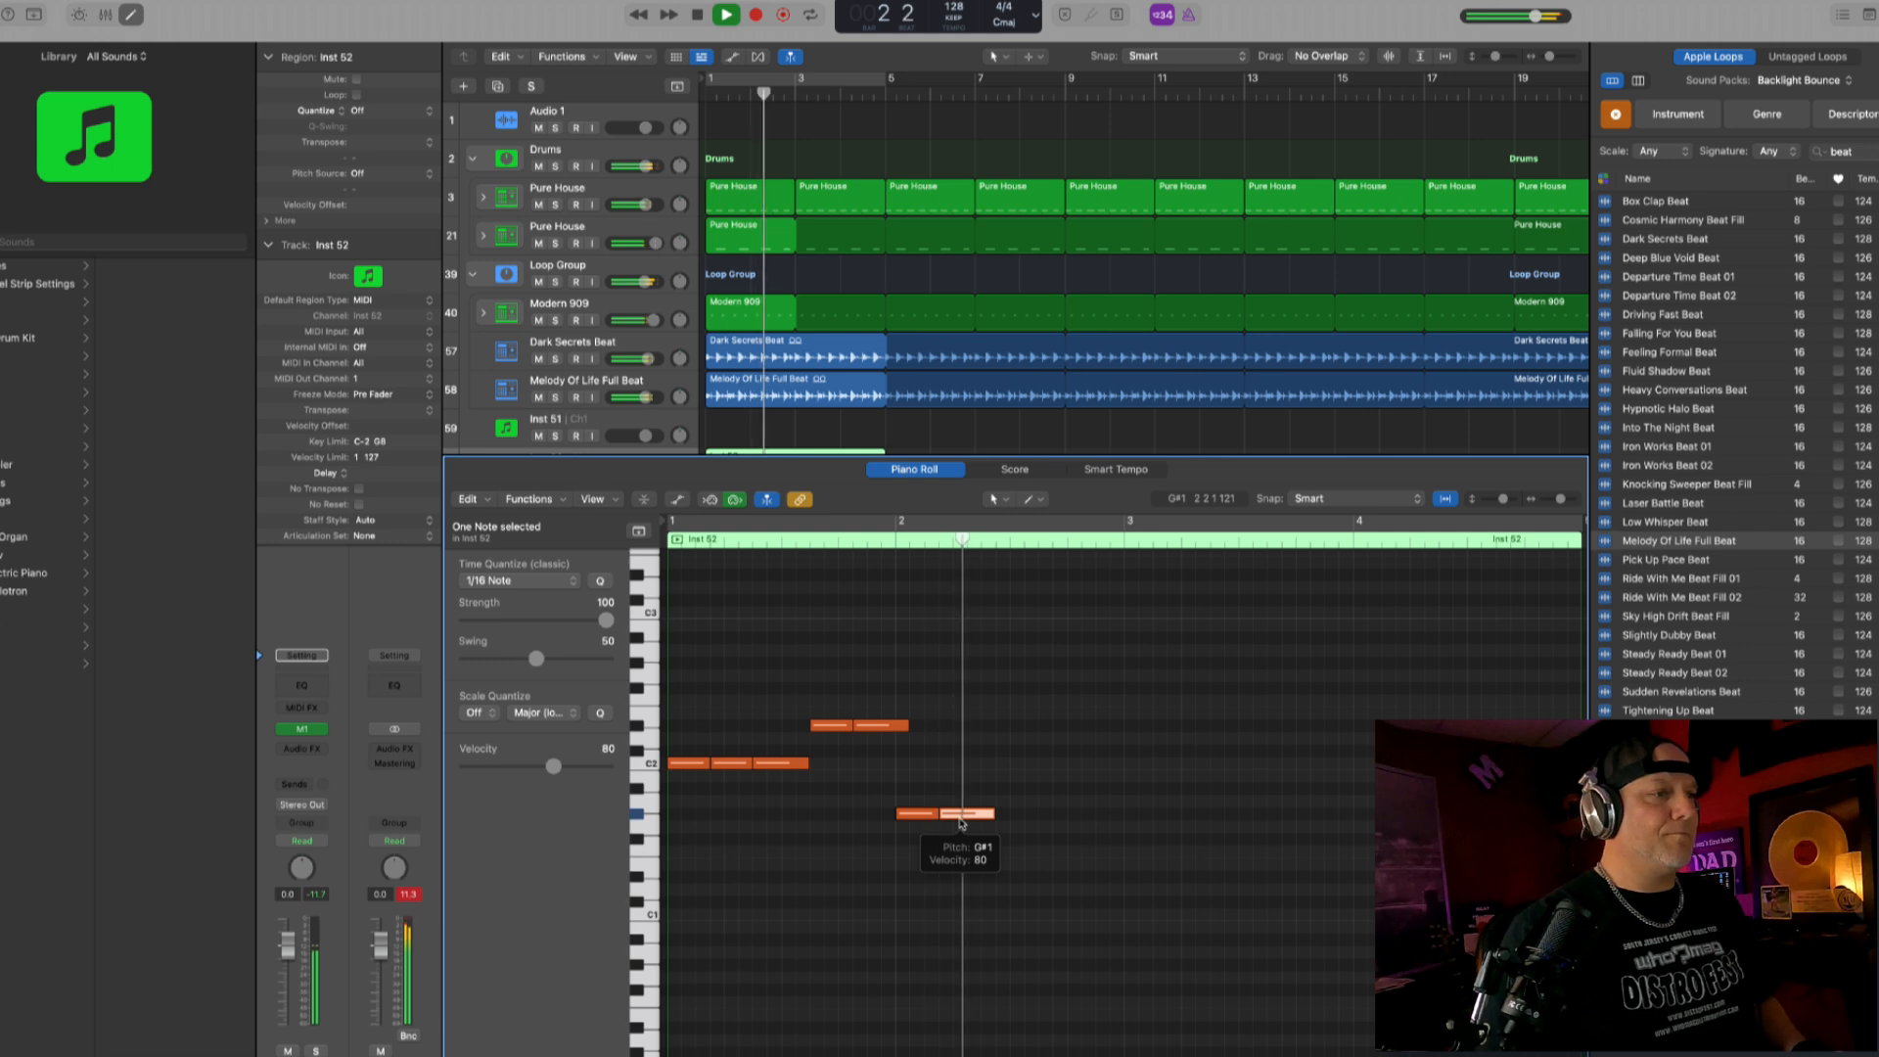
{"action": "left_click_drag", "start_coordinate": [964, 820], "coordinate": [1002, 822]}
{"action": "key", "text": "space"}
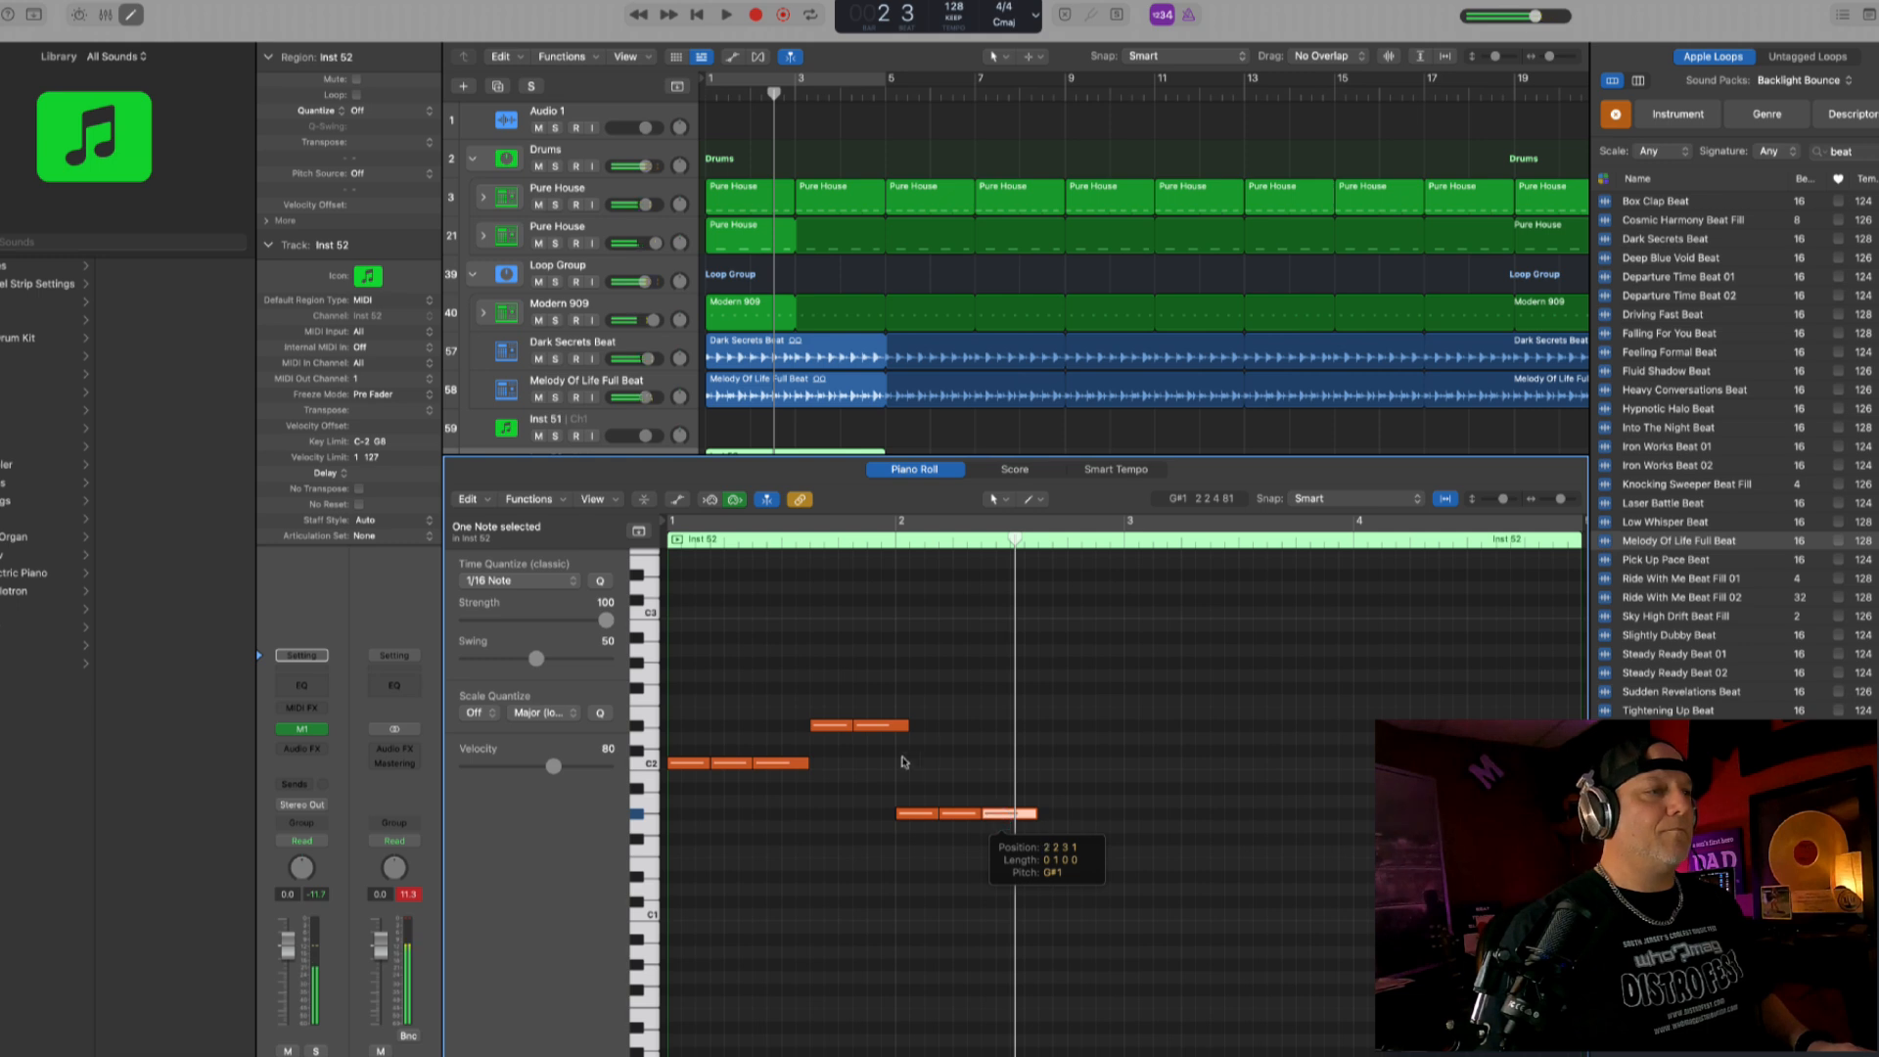
- Copy both D#2 notes to the second half of bar 2 at G1 and play the bassline from the start
{"action": "left_click_drag", "start_coordinate": [835, 713], "coordinate": [834, 712]}
{"action": "mouse_move", "coordinate": [1074, 830]}
{"action": "left_mouse_down"}
{"action": "mouse_move", "coordinate": [1070, 848]}
{"action": "mouse_move", "coordinate": [1065, 830]}
{"action": "left_mouse_up"}
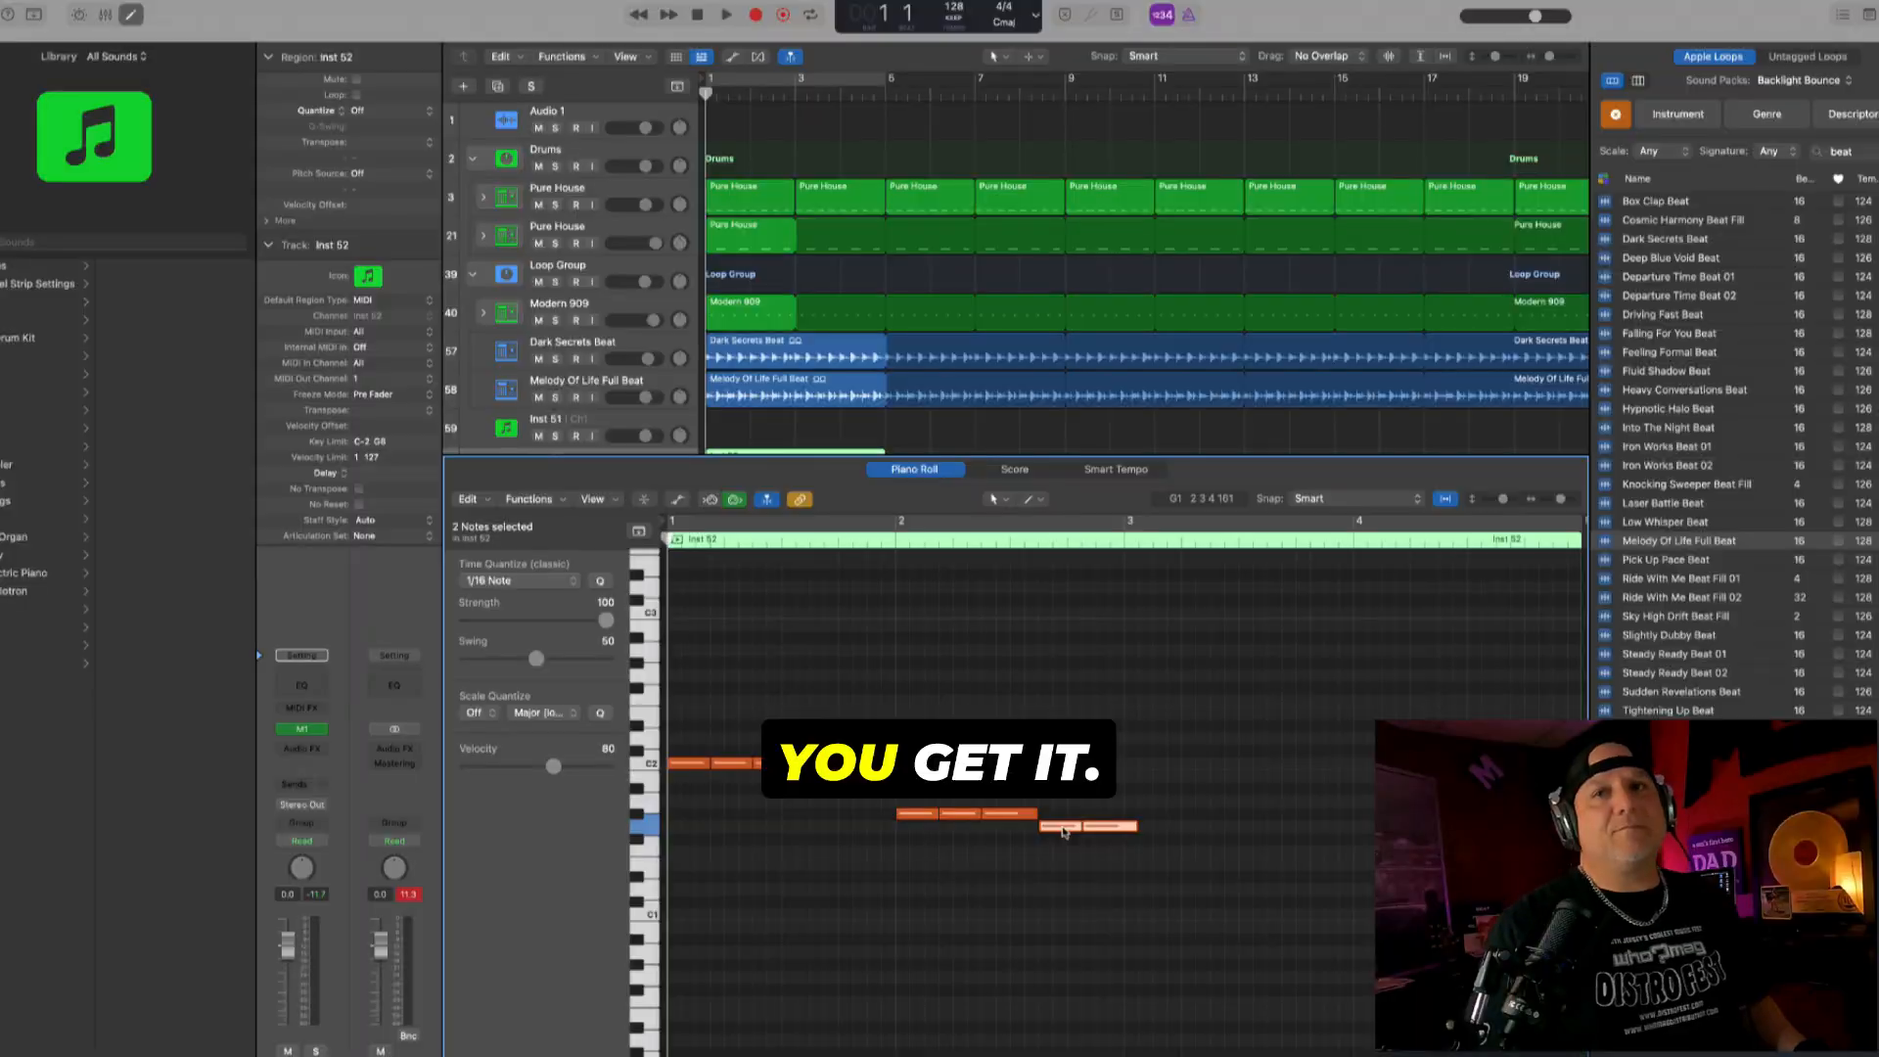
{"action": "key", "text": "space"}
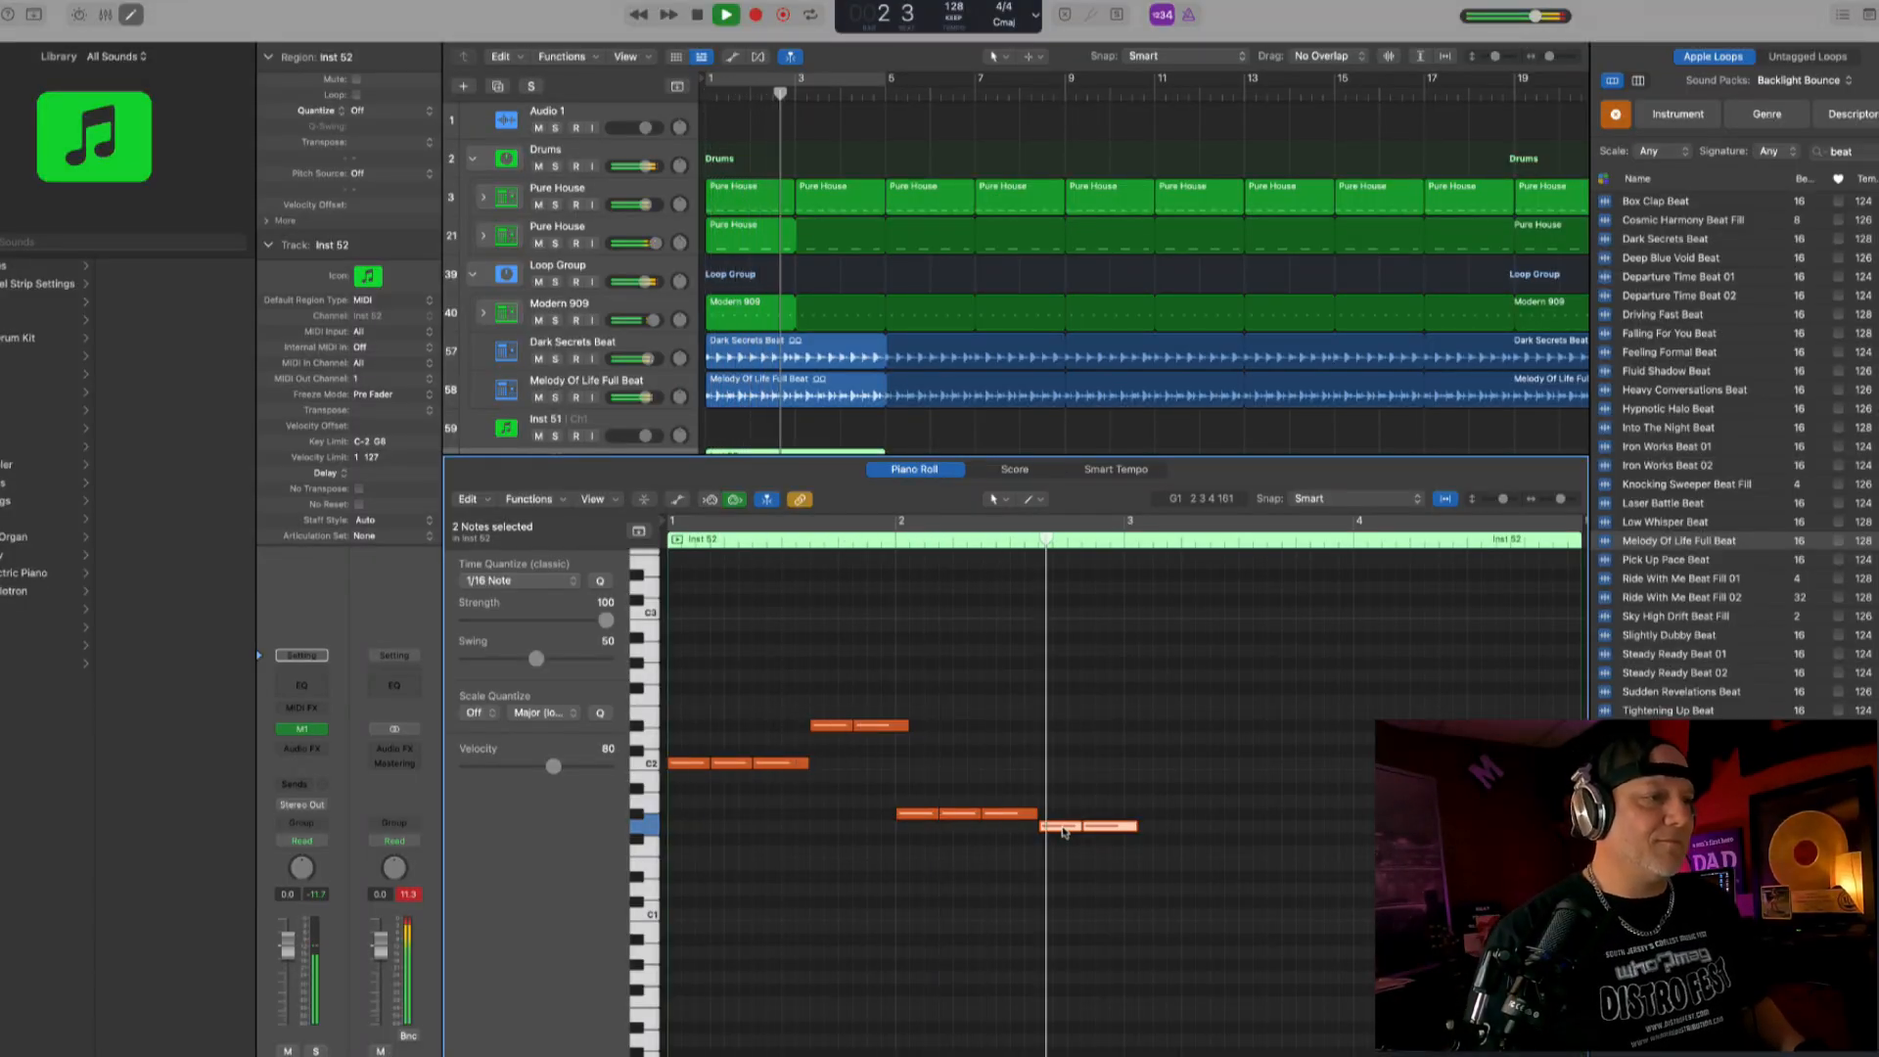
{"action": "key", "text": "space"}
{"action": "key", "text": "Return"}
{"action": "key", "text": "space"}
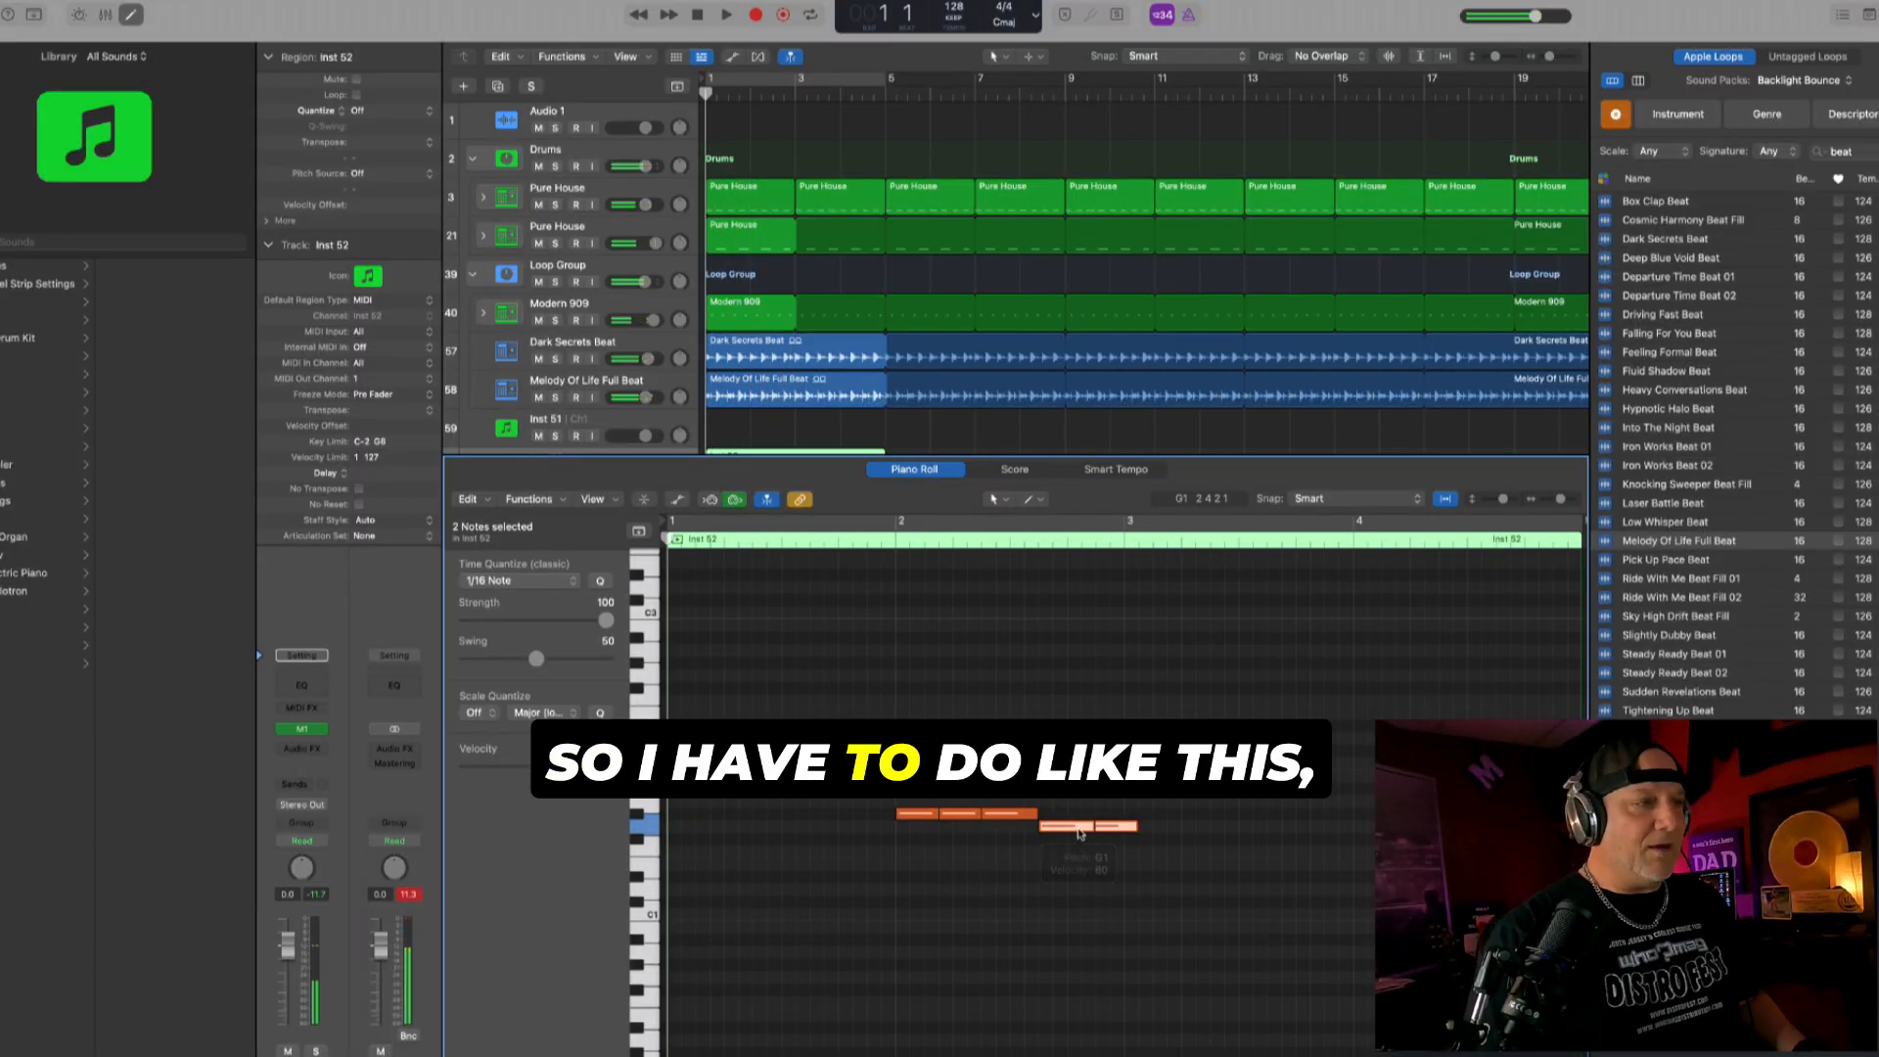
- Shorten the first D#2 note in bar 1 to about an eighth note and play from bar 1
{"action": "left_click", "coordinate": [889, 751]}
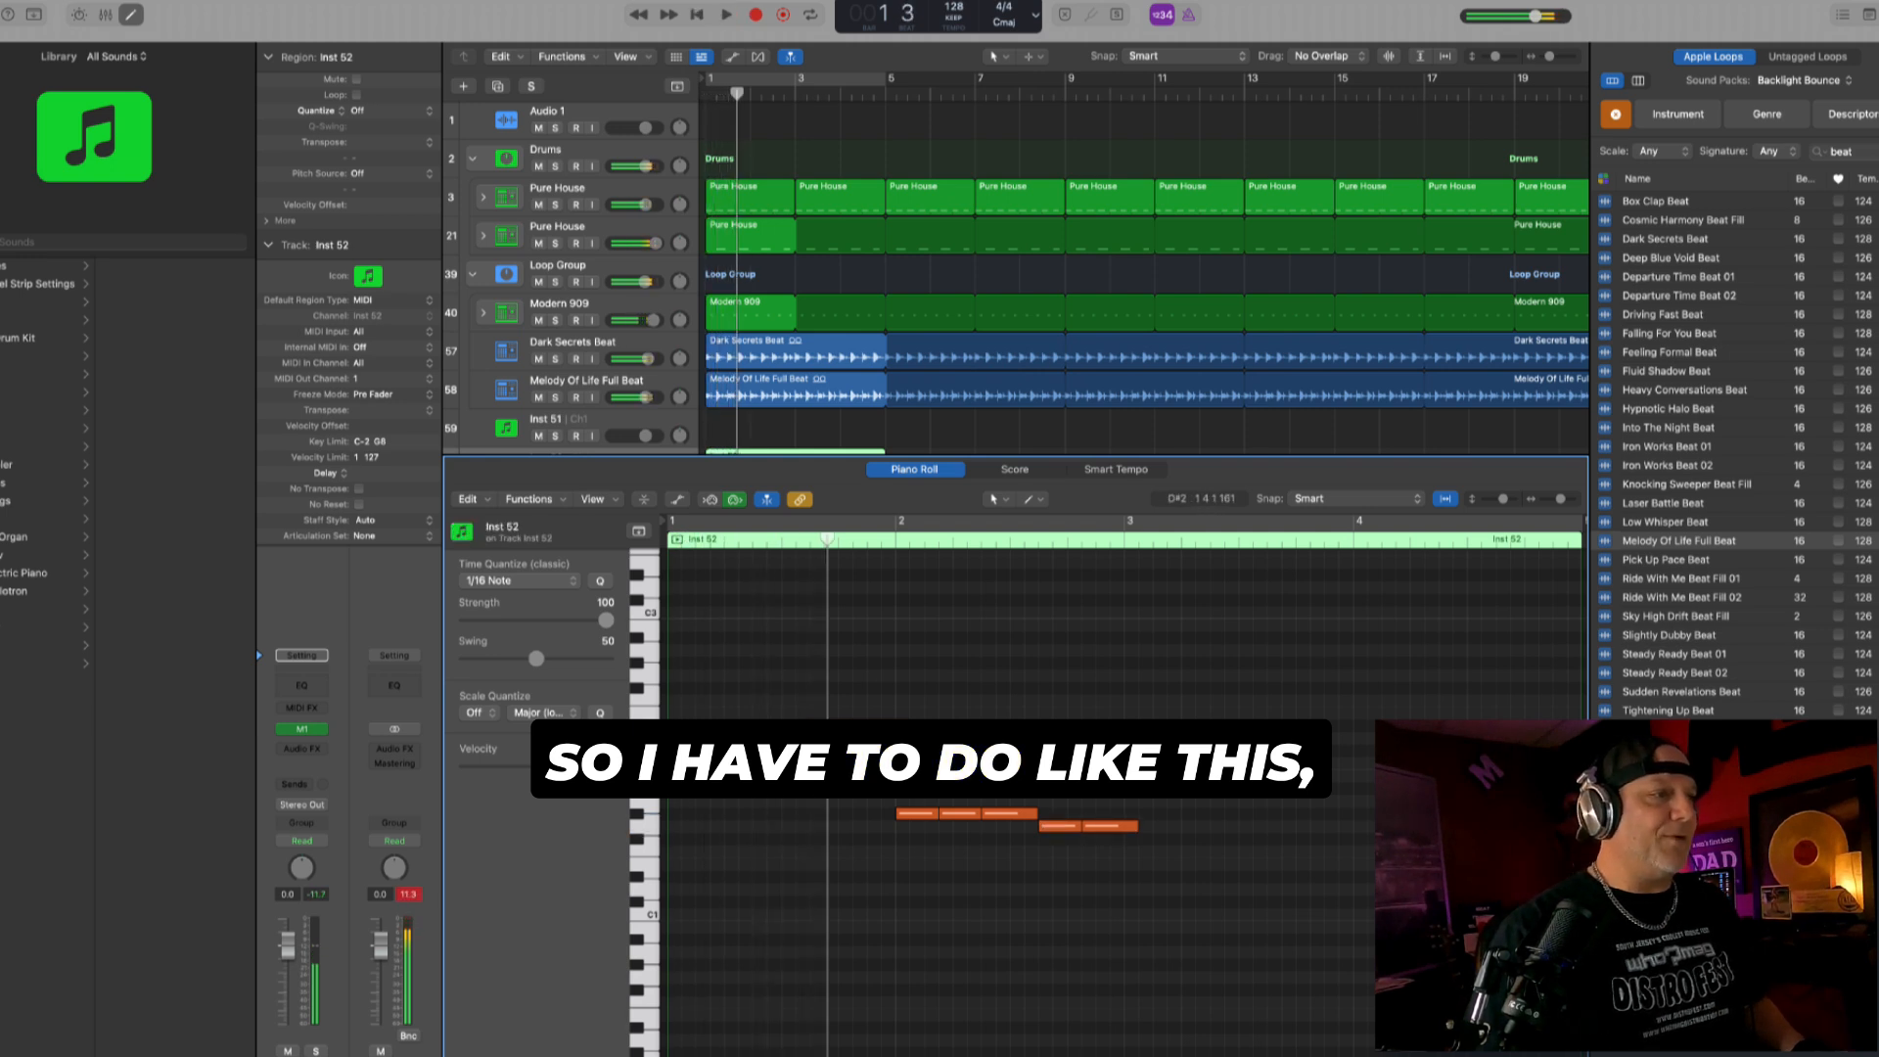
{"action": "left_click", "coordinate": [861, 726]}
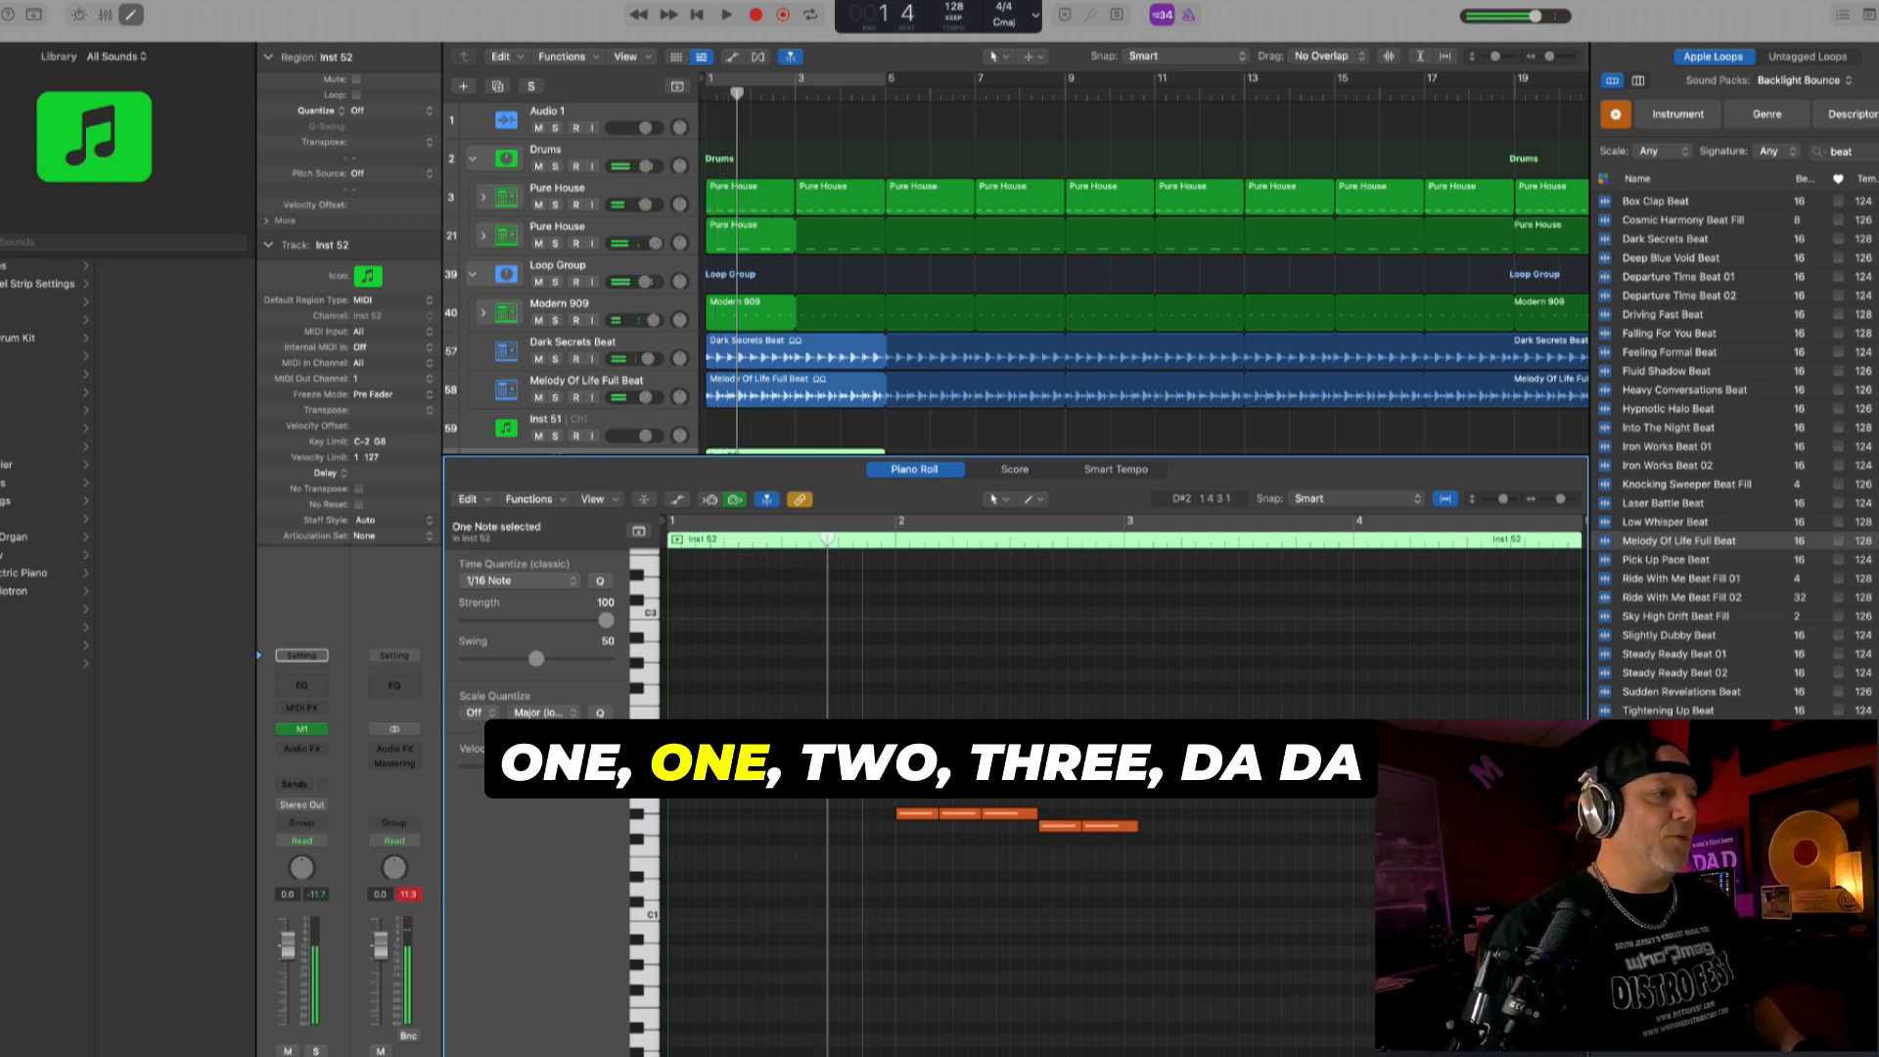
{"action": "key", "text": "Return"}
{"action": "key", "text": "space"}
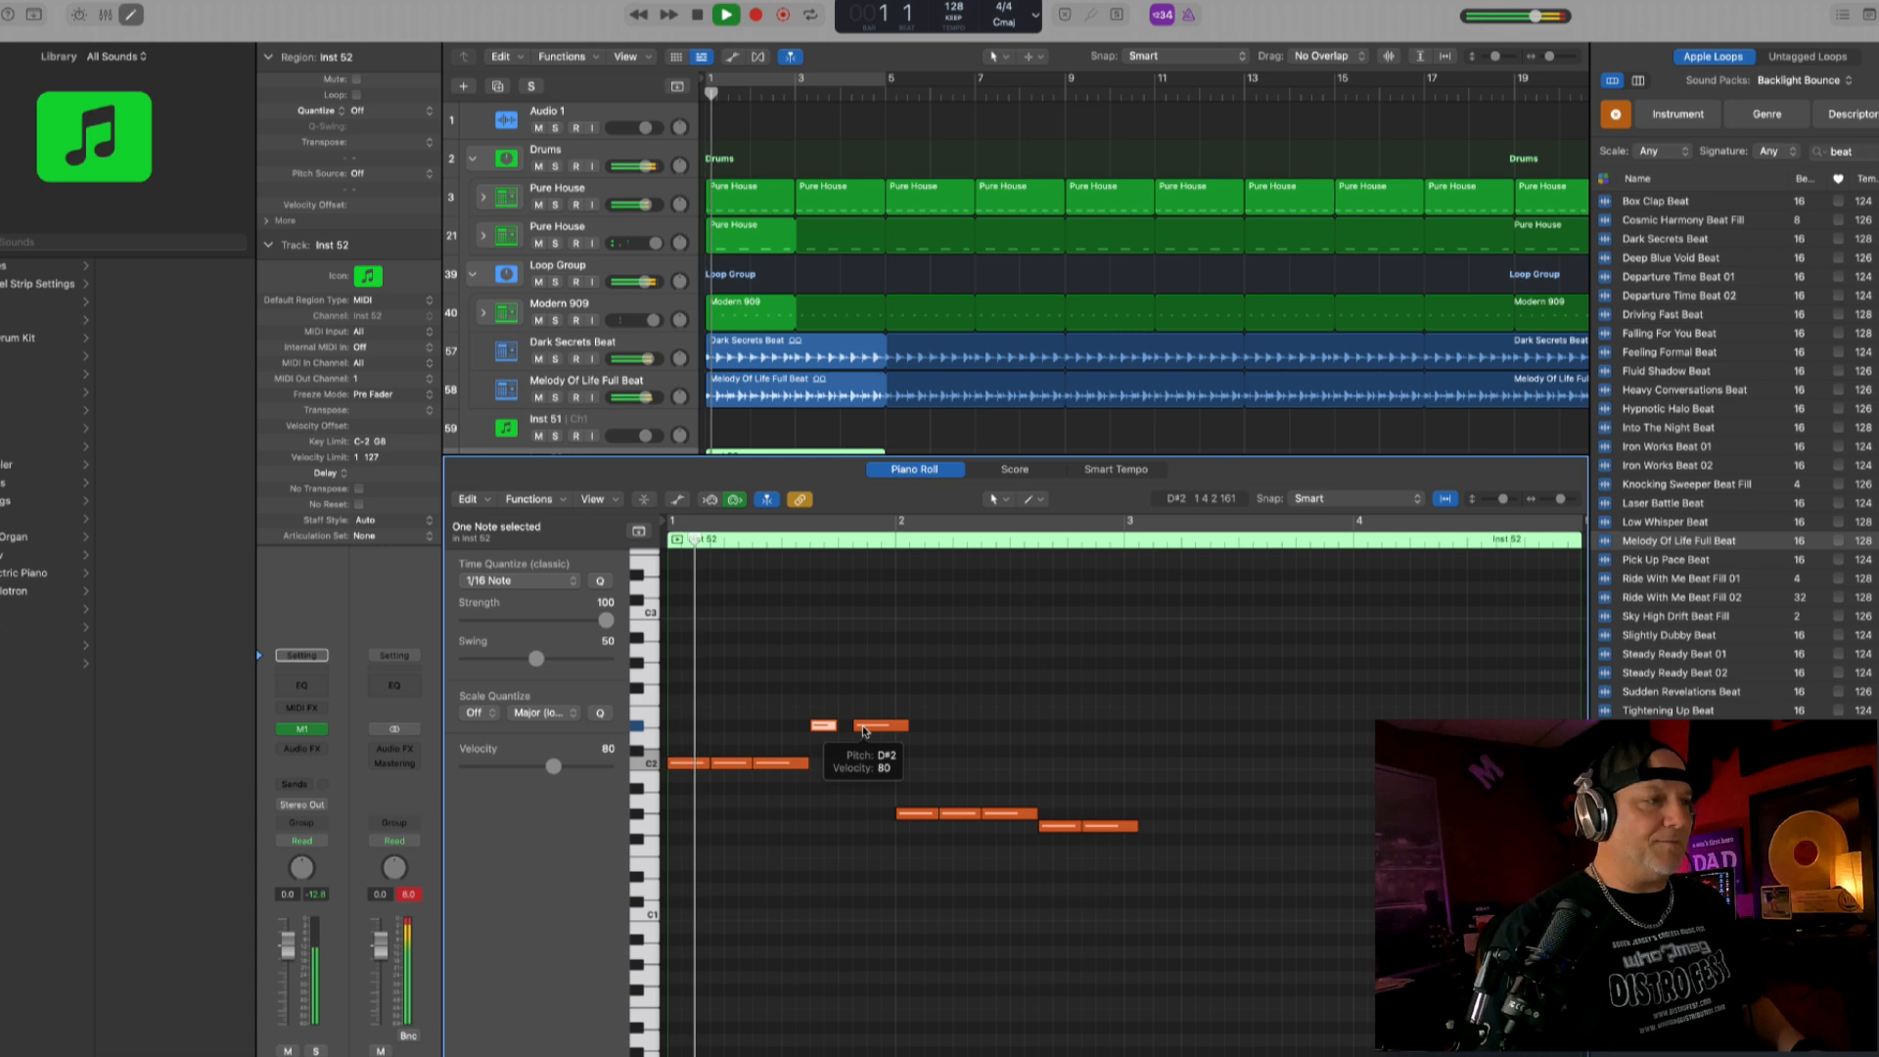
{"action": "key", "text": "space"}
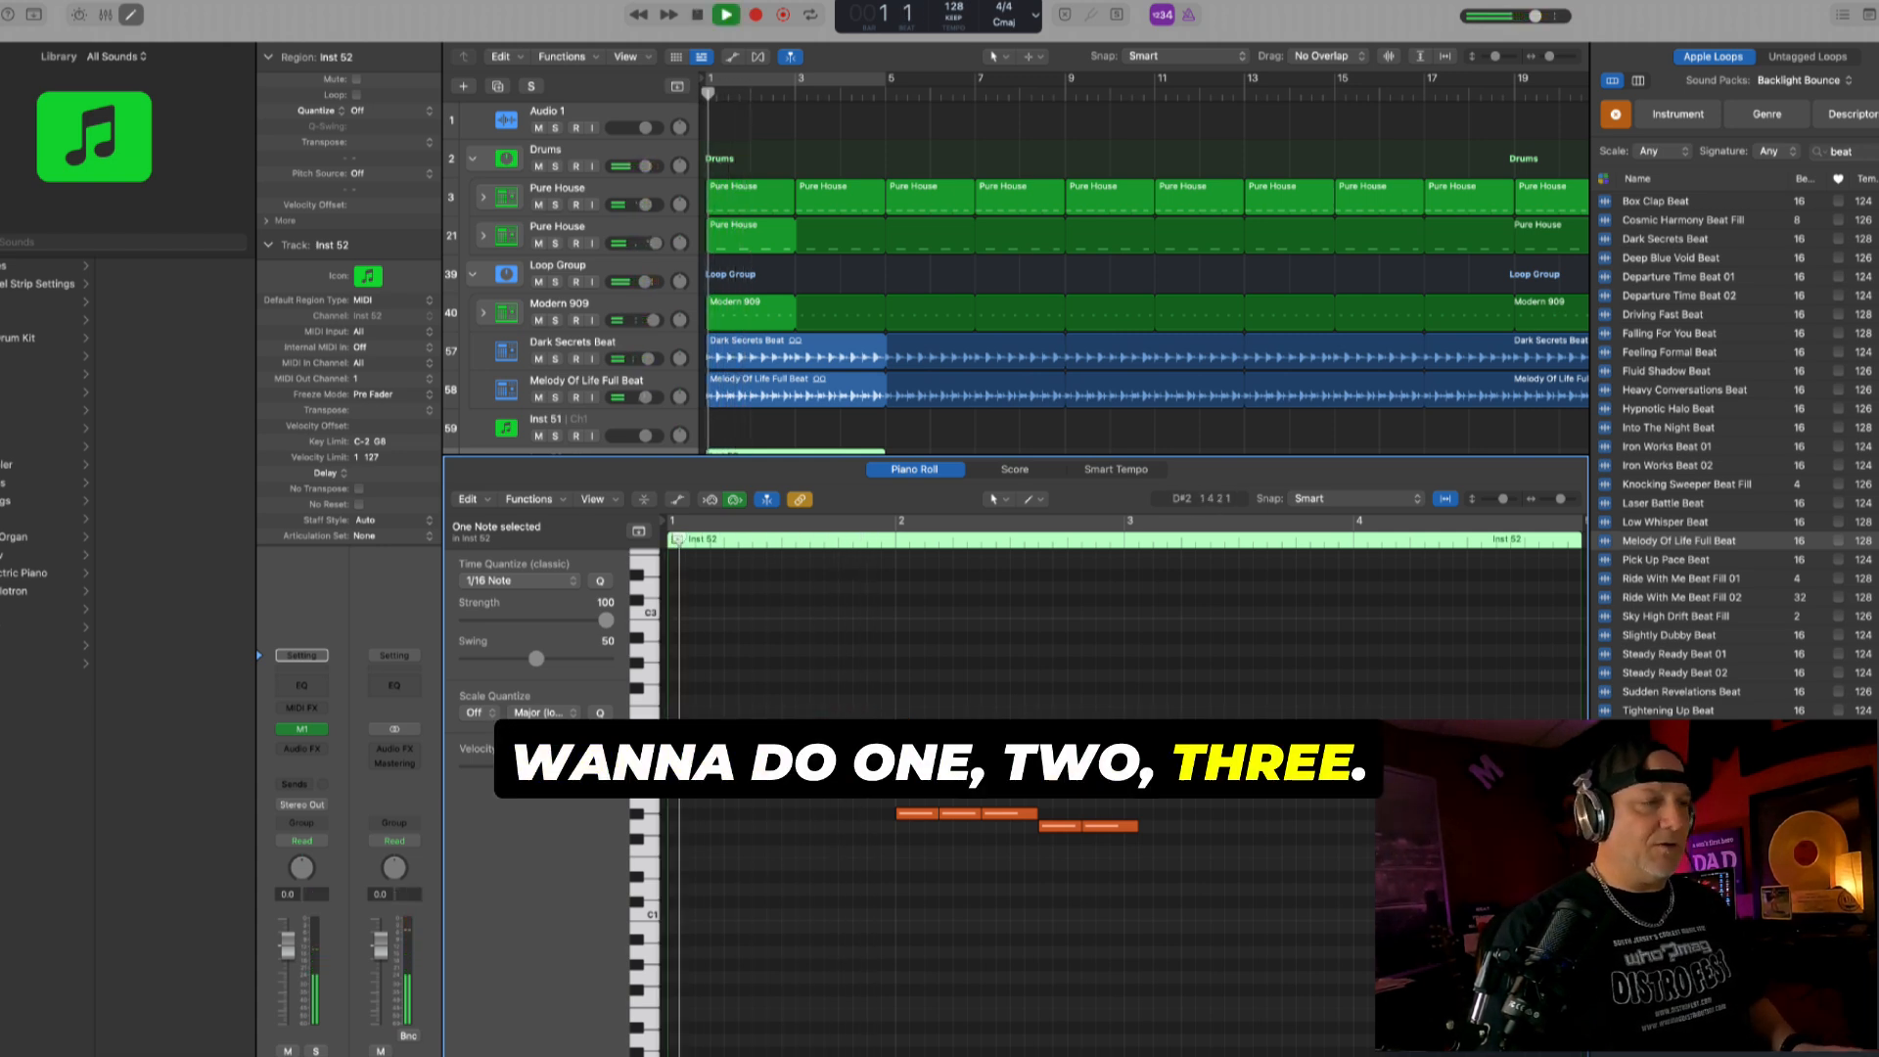
- Shorten the second D#2 note in bar 1 to about an eighth note and play the bar back
{"action": "key", "text": "space"}
{"action": "left_click", "coordinate": [850, 726]}
{"action": "left_click_drag", "start_coordinate": [859, 729], "coordinate": [871, 730]}
{"action": "key", "text": "space"}
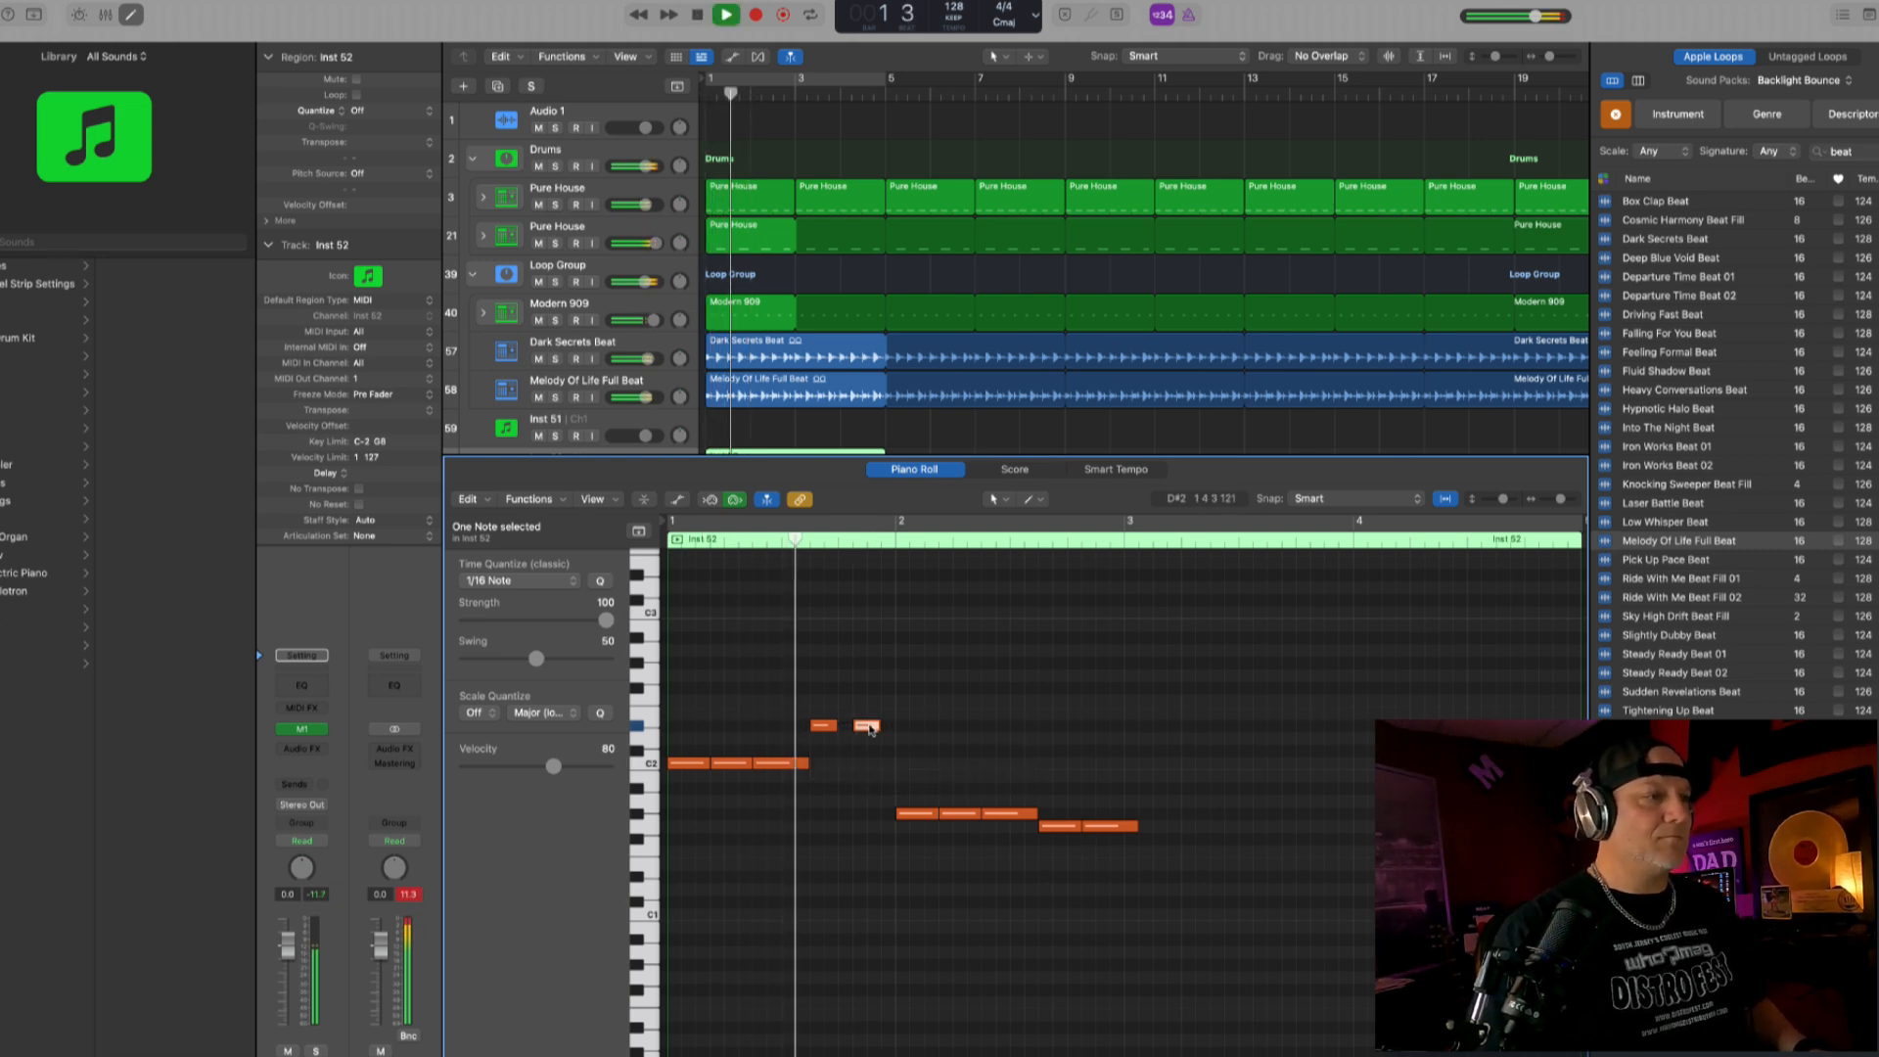
{"action": "key", "text": "space"}
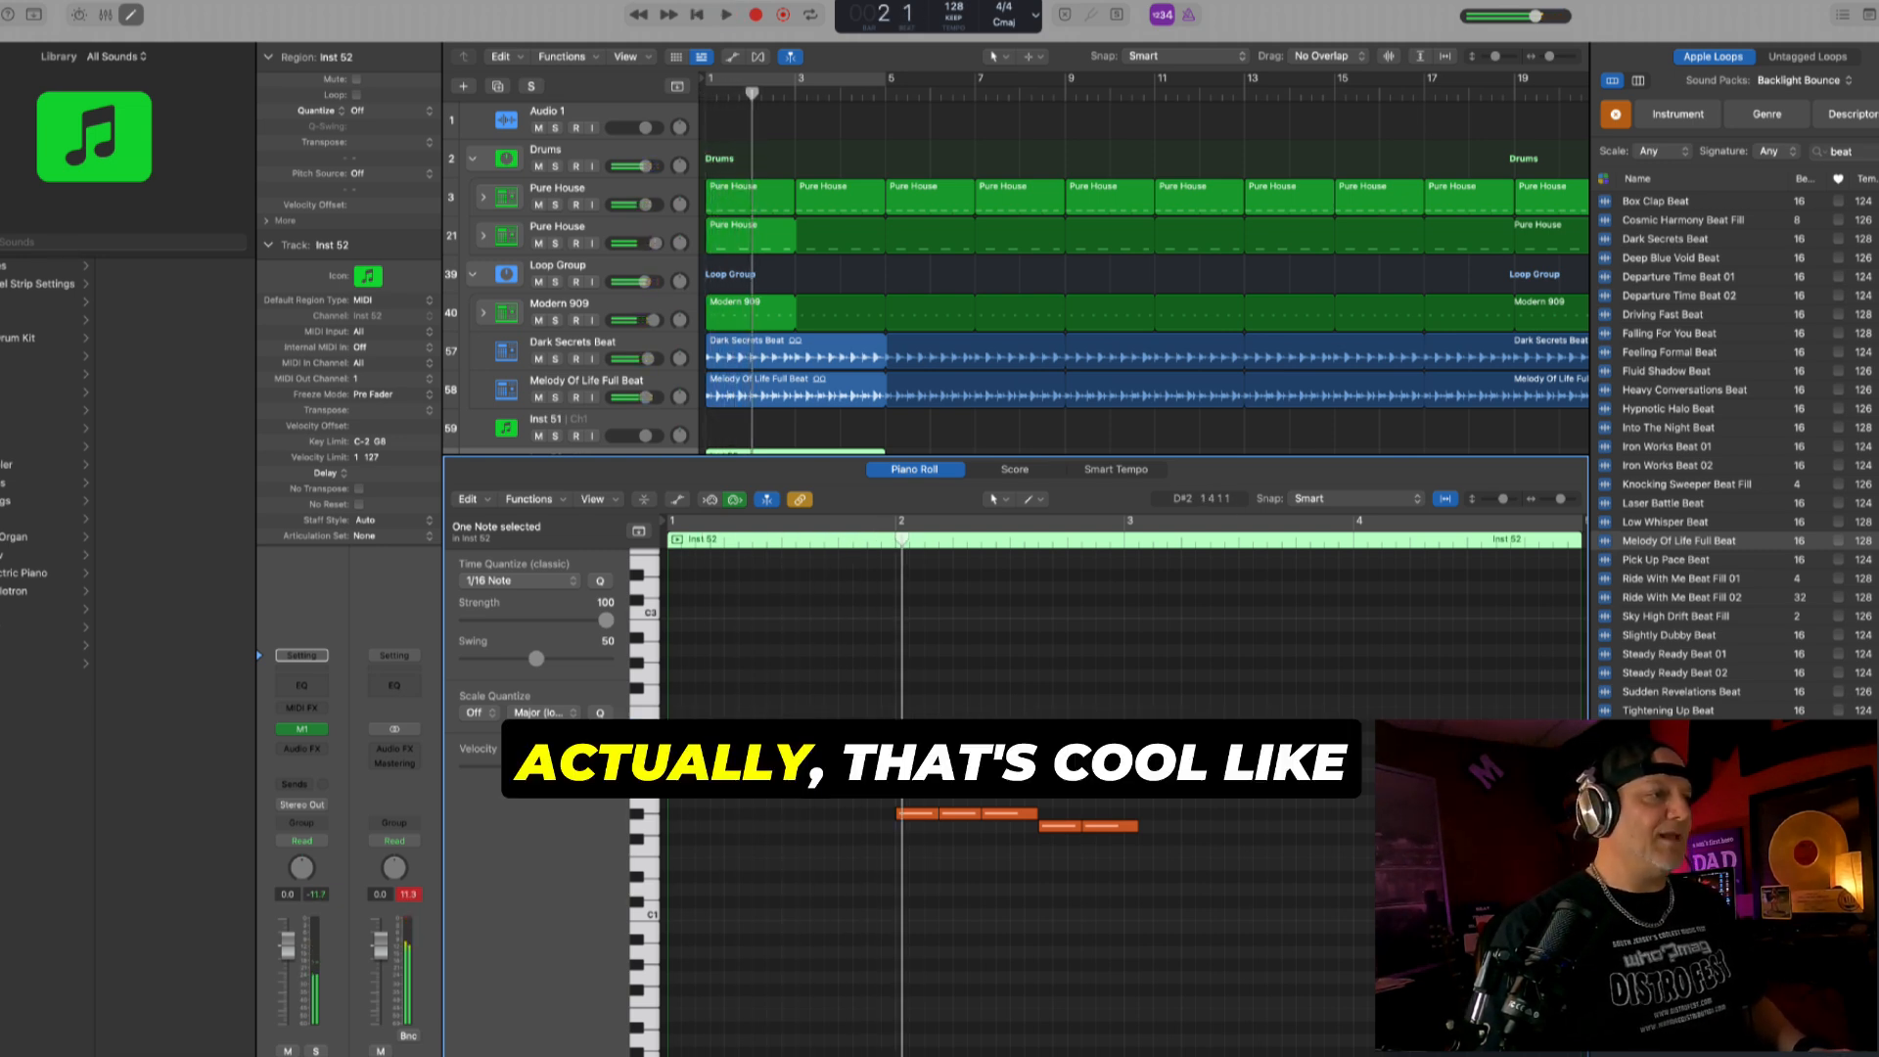
- Shorten the first G1 note in bar 2 to about an eighth note and check the bassline during playback
{"action": "key", "text": "space"}
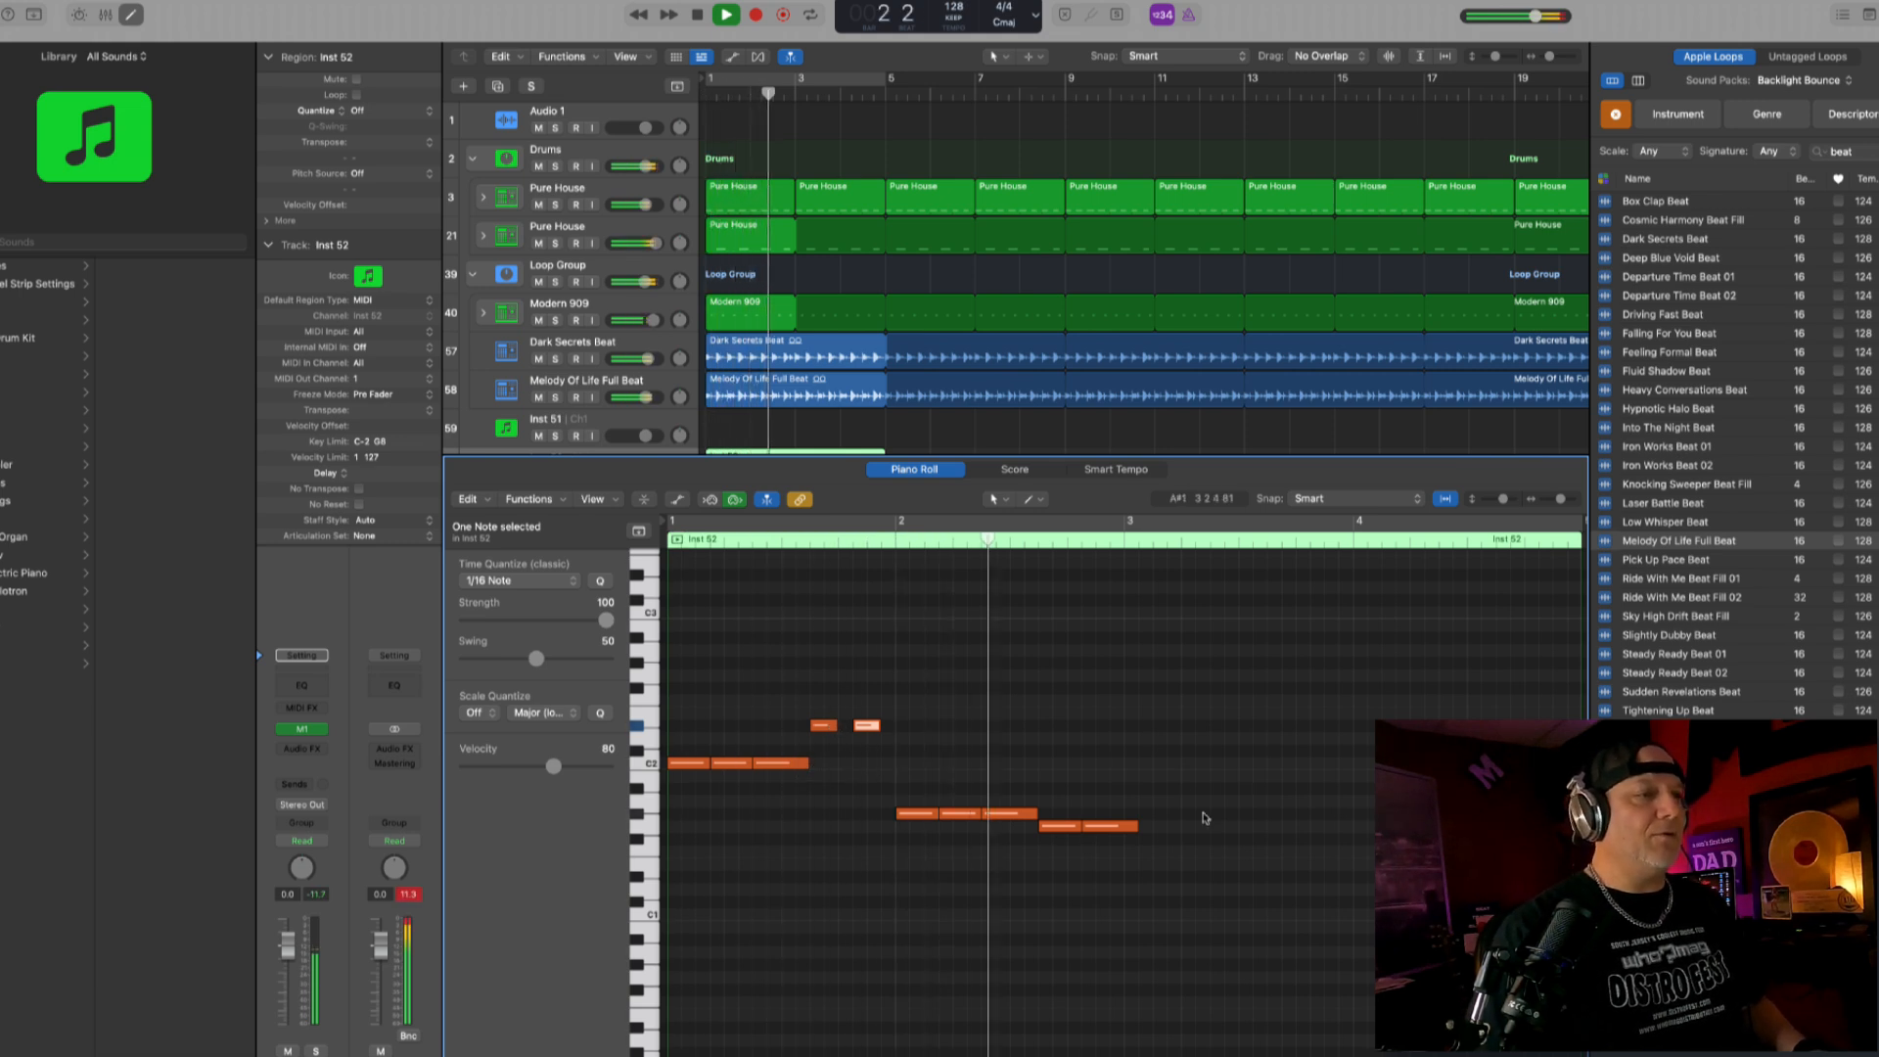
{"action": "key", "text": "space"}
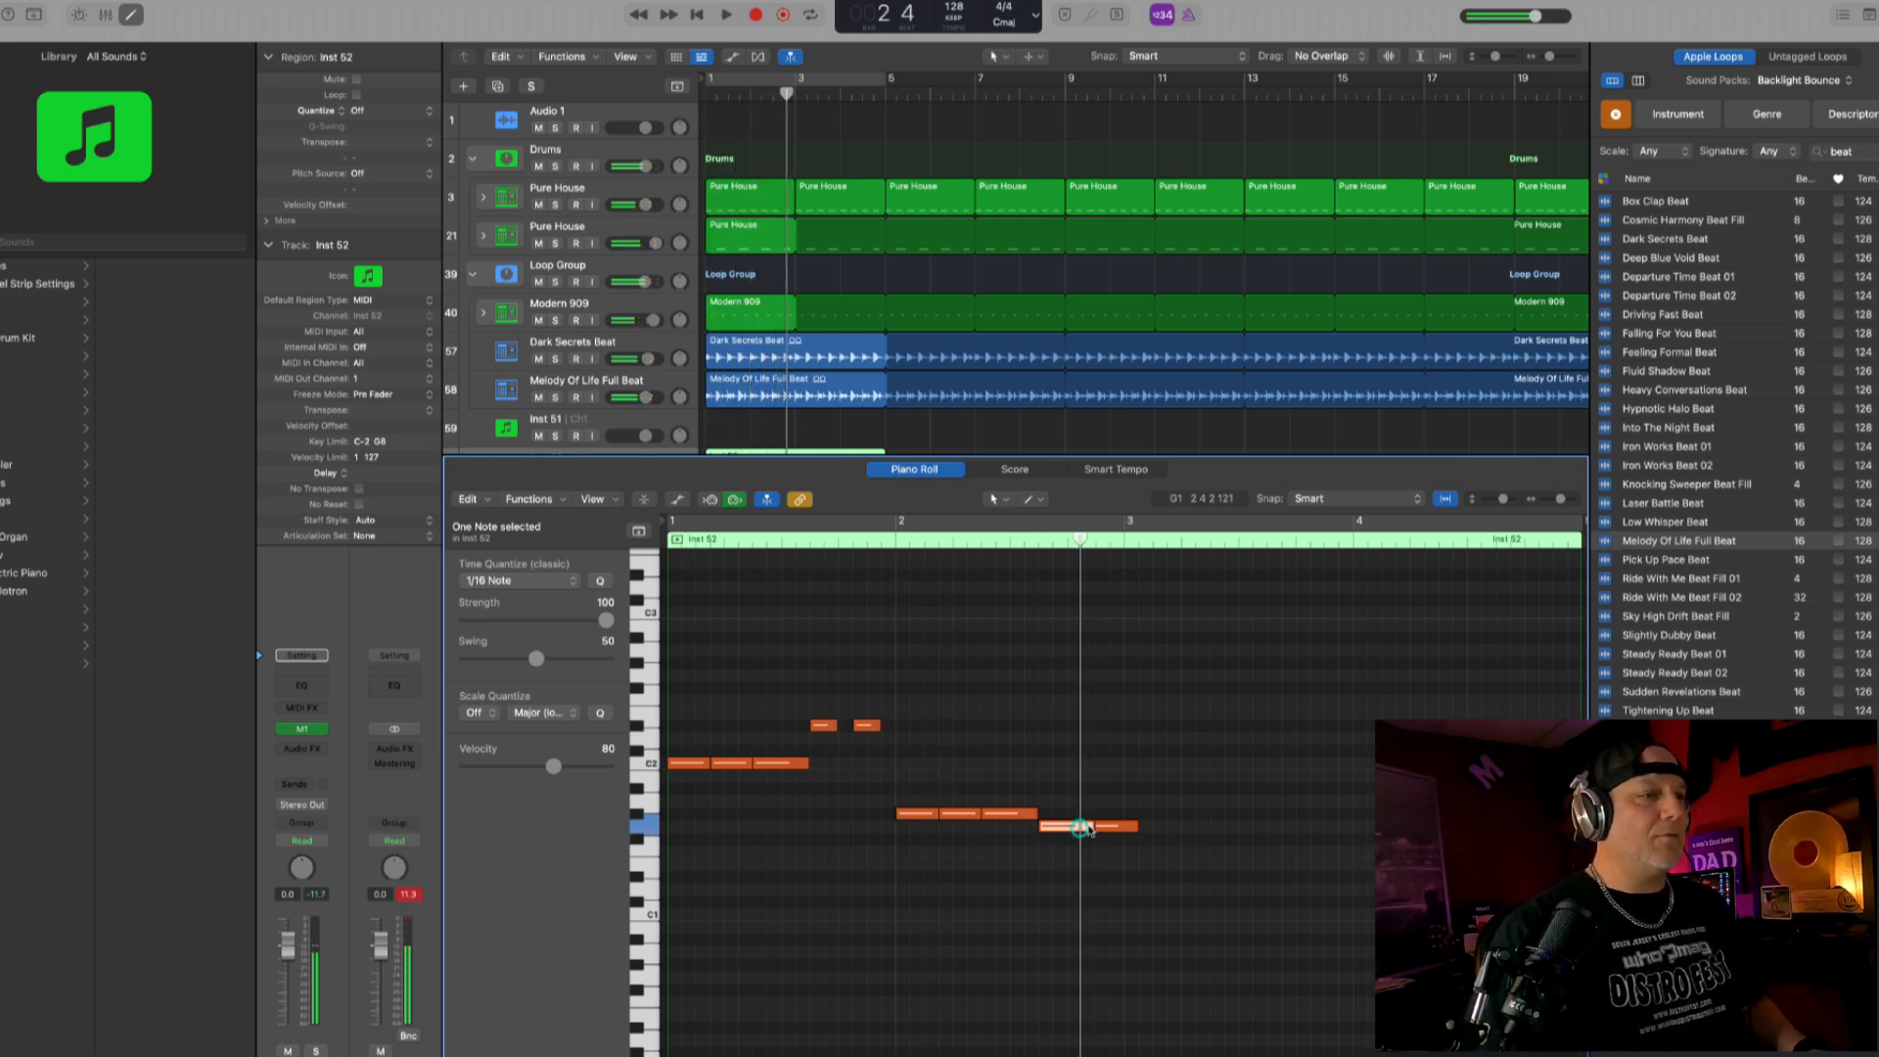
{"action": "left_click_drag", "start_coordinate": [1091, 830], "coordinate": [1064, 828]}
{"action": "key", "text": "space"}
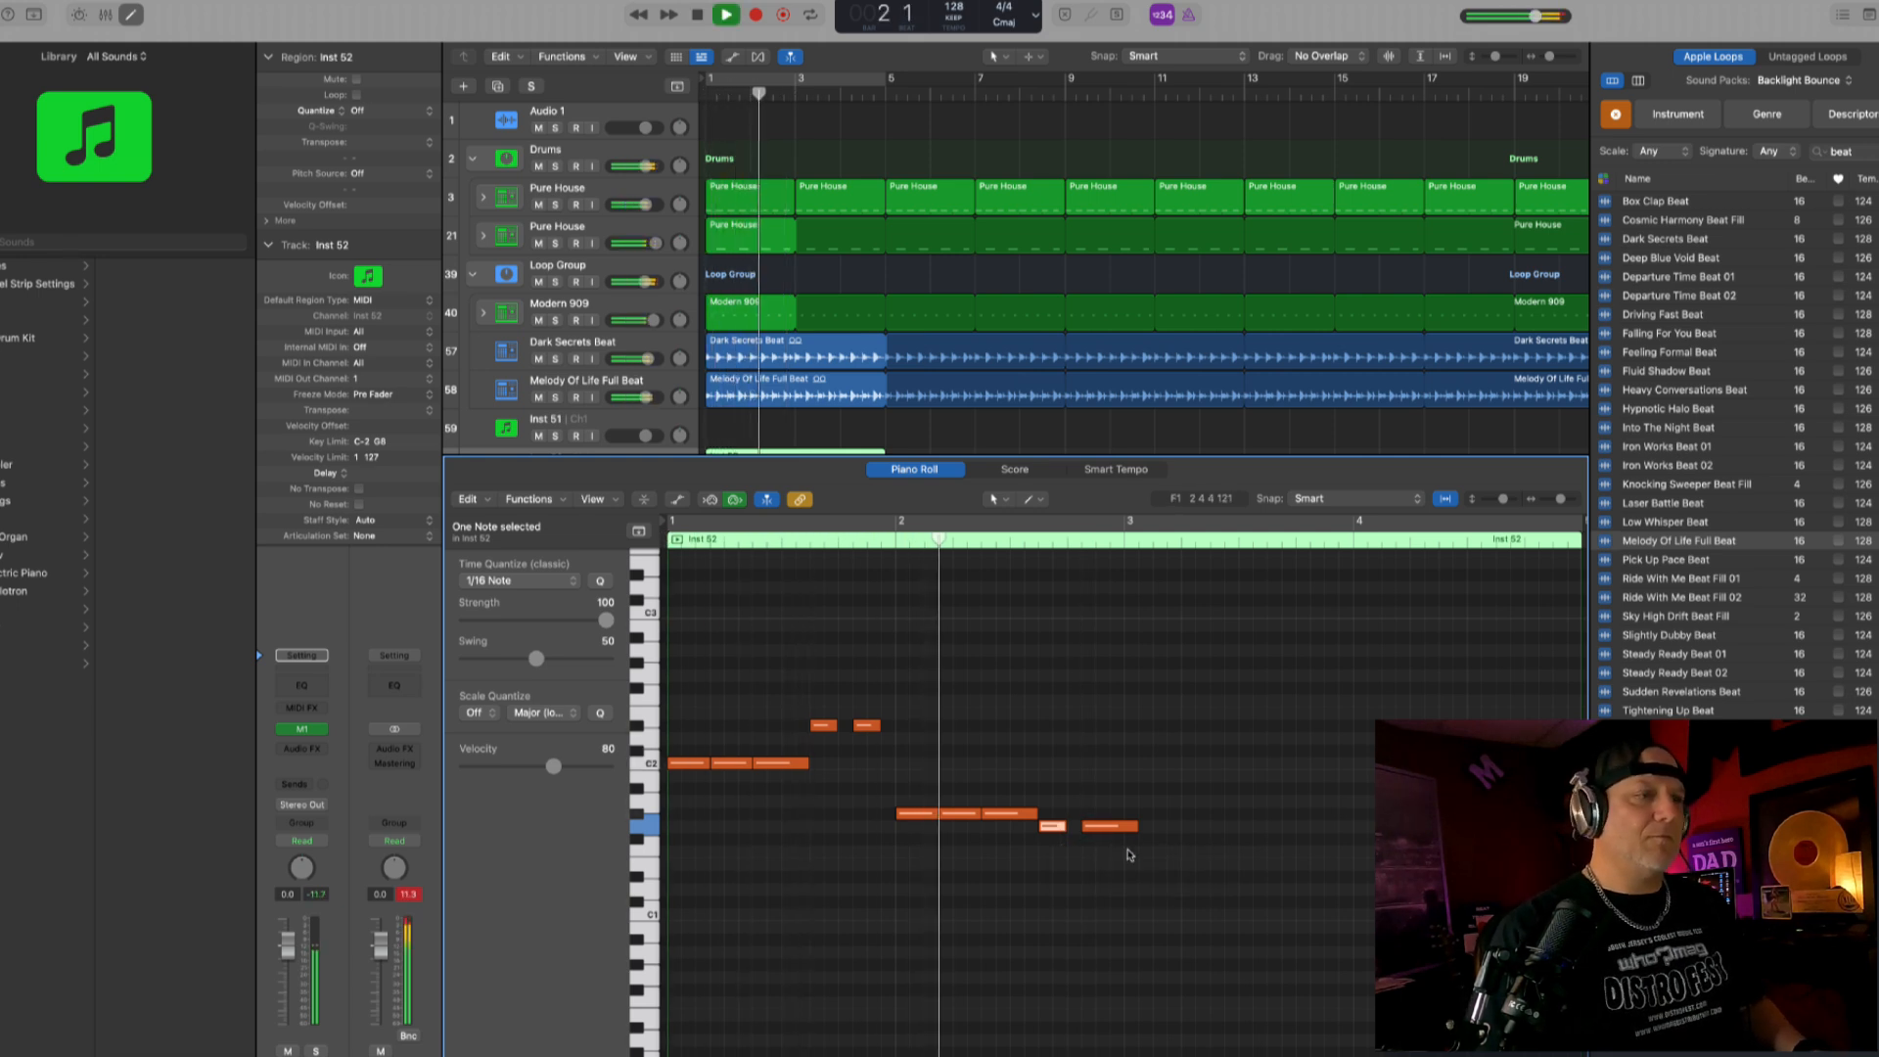
{"action": "key", "text": "space"}
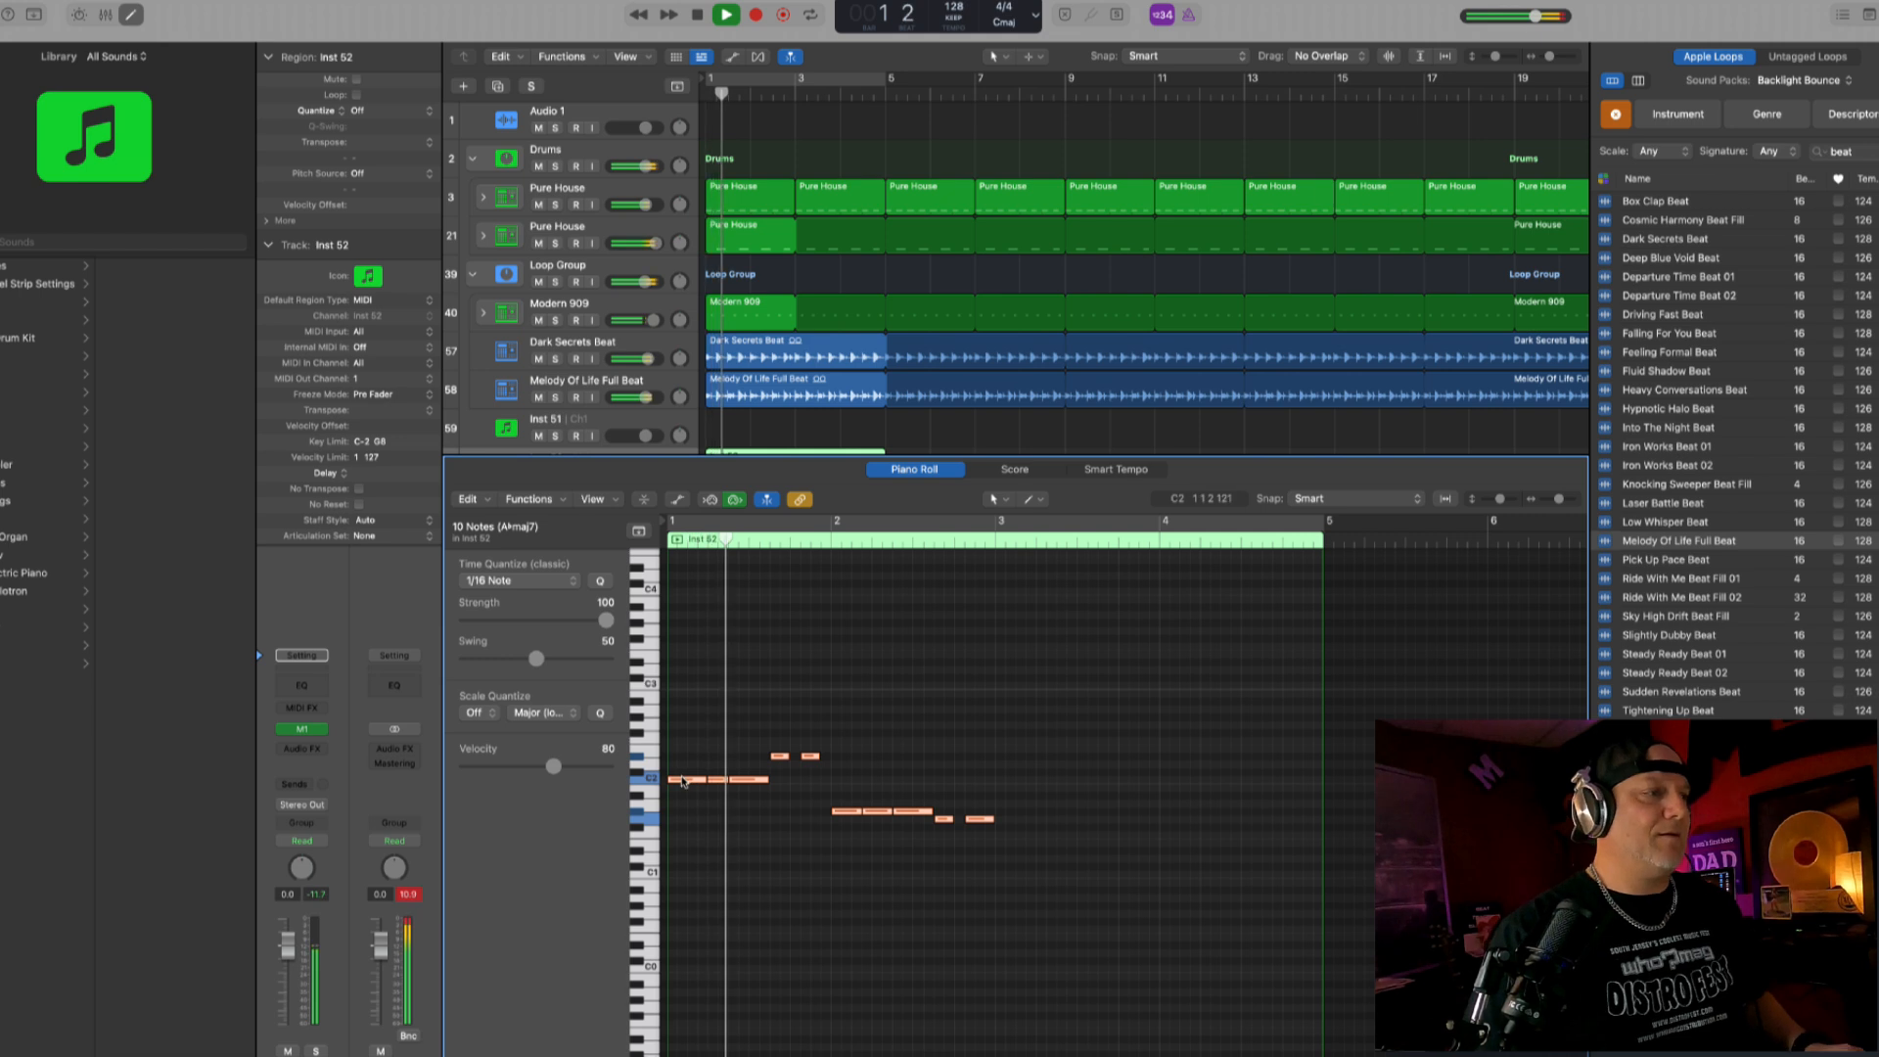
{"action": "left_click_drag", "start_coordinate": [682, 779], "coordinate": [1010, 781]}
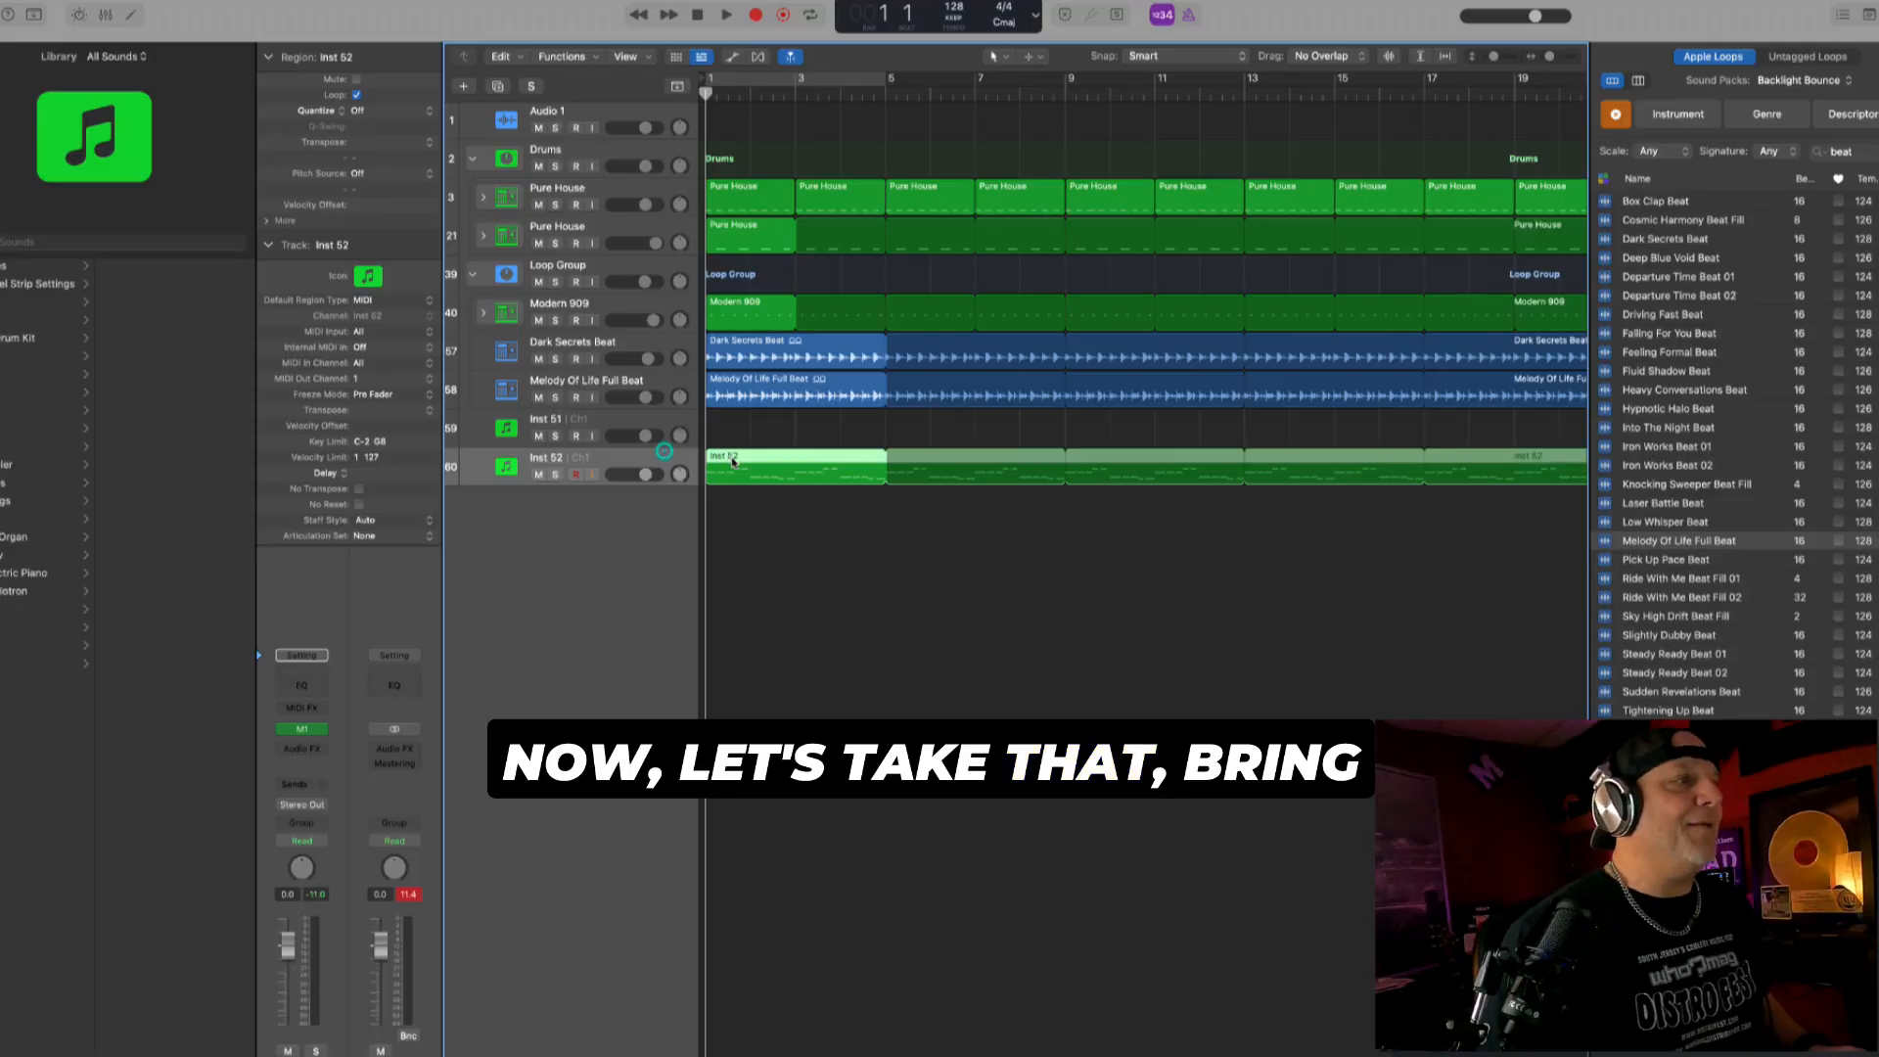
- Copy the Inst 52 bass region onto the Inst 51 track and play that track soloed
{"action": "left_click_drag", "start_coordinate": [731, 460], "coordinate": [731, 437]}
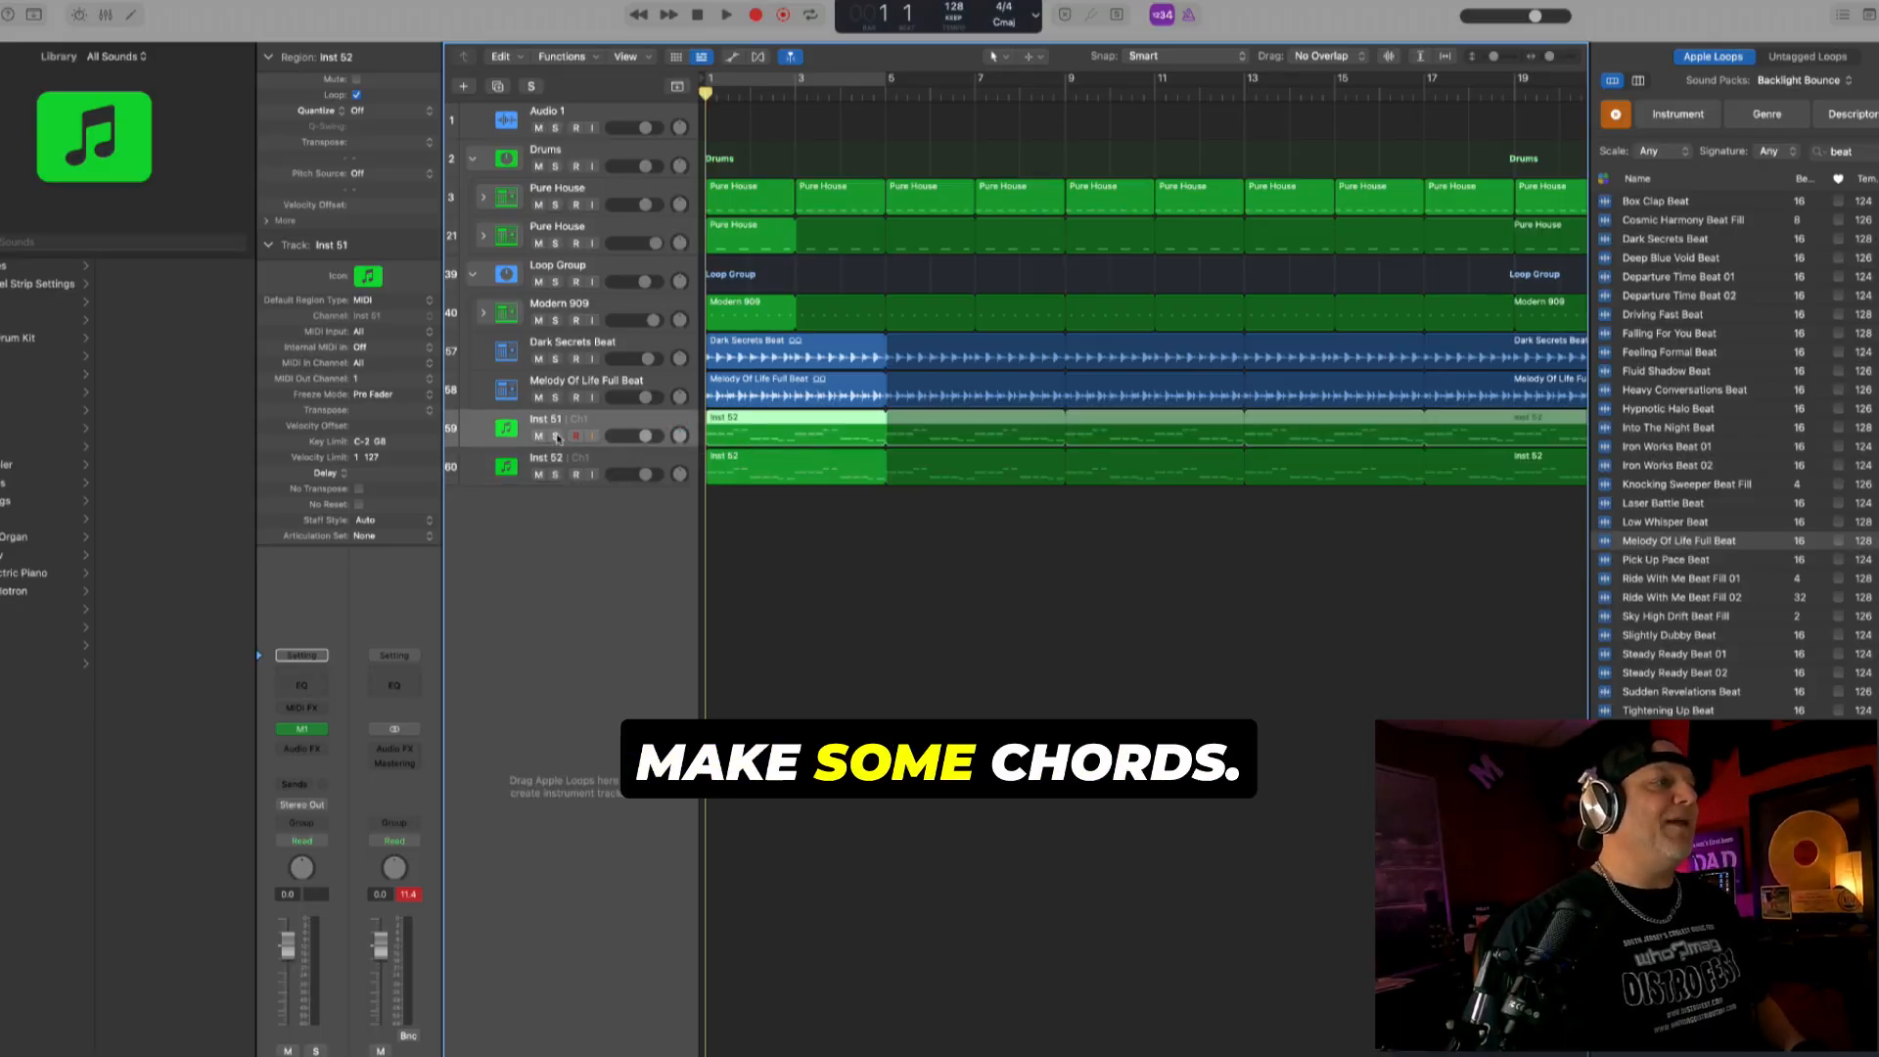
{"action": "left_click", "coordinate": [555, 437]}
{"action": "key", "text": "space"}
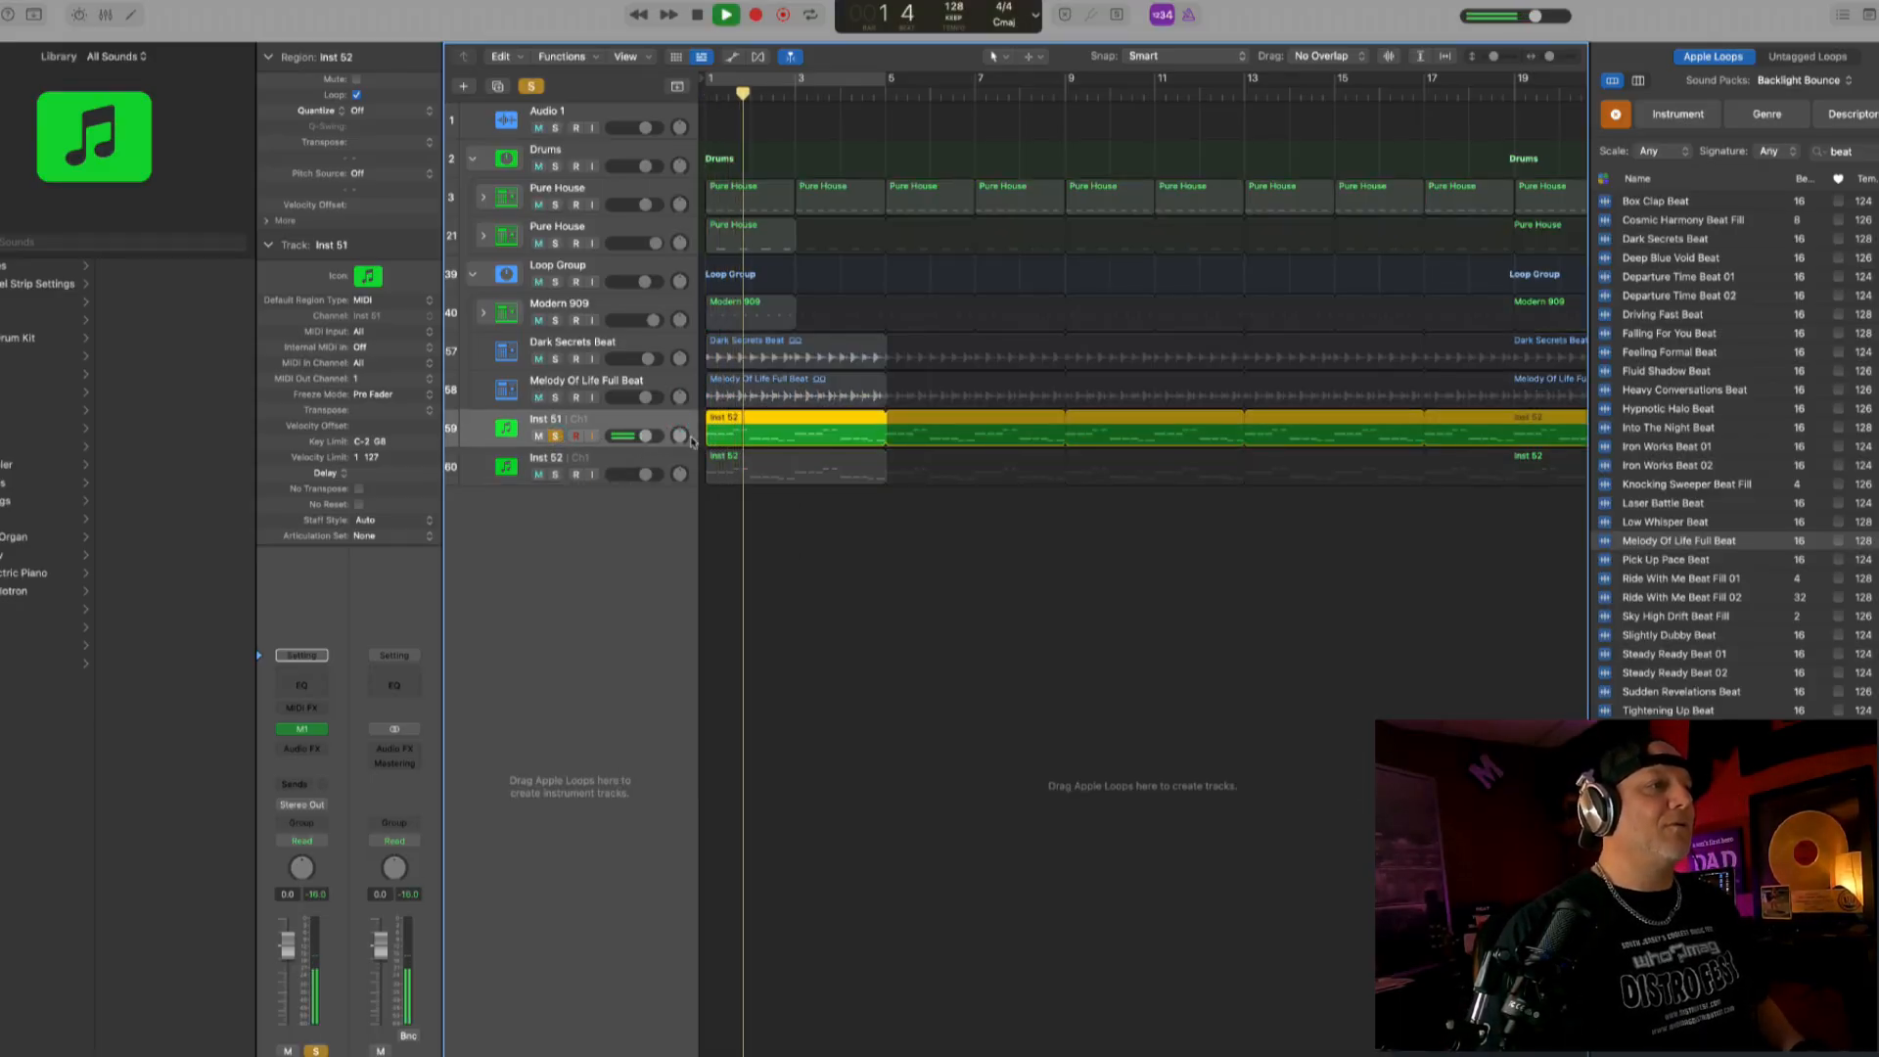
- Copy all the bass notes in the Inst 51 region upward so the first copied note sits at D#2, and play the result
{"action": "key", "text": "super+Down"}
{"action": "key", "text": "super+Down"}
{"action": "key", "text": "super+Down"}
{"action": "key", "text": "super+Down"}
{"action": "key", "text": "super+Down"}
{"action": "key", "text": "super+Down"}
{"action": "key", "text": "super+Down"}
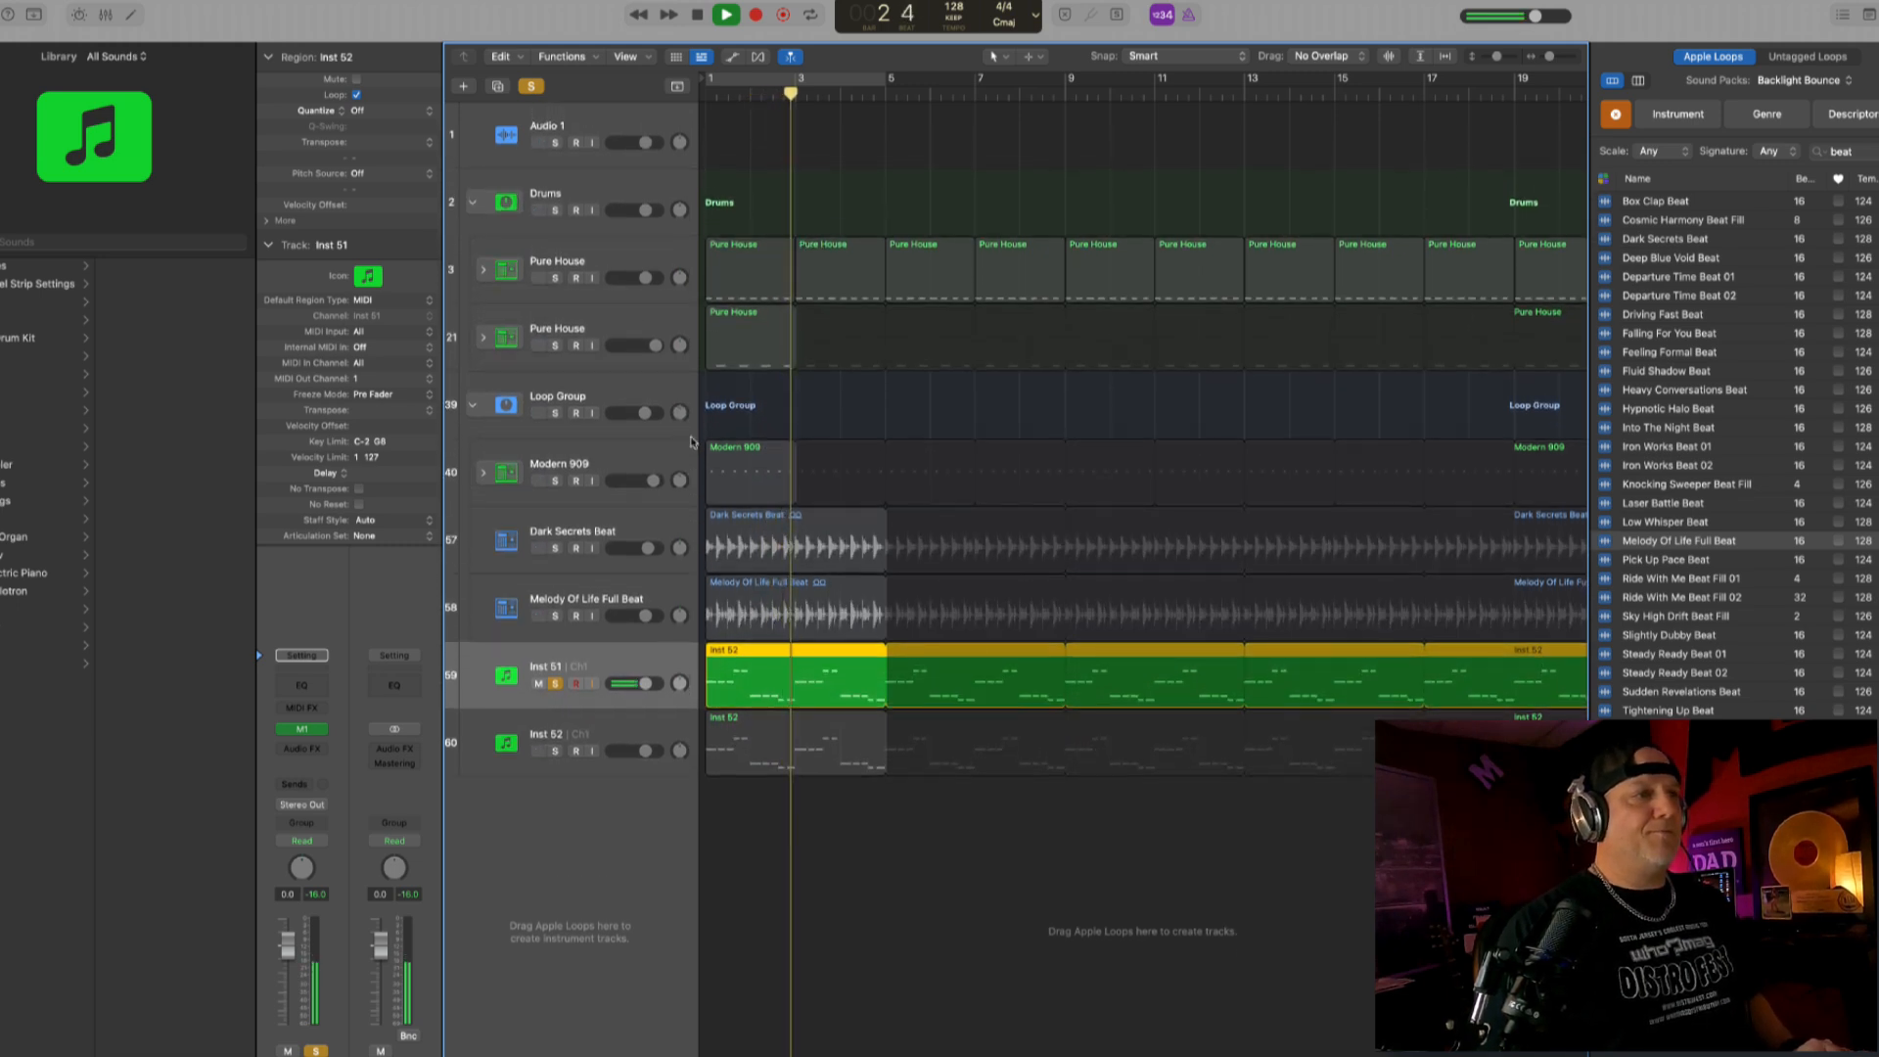
{"action": "key", "text": "space"}
{"action": "key", "text": "p"}
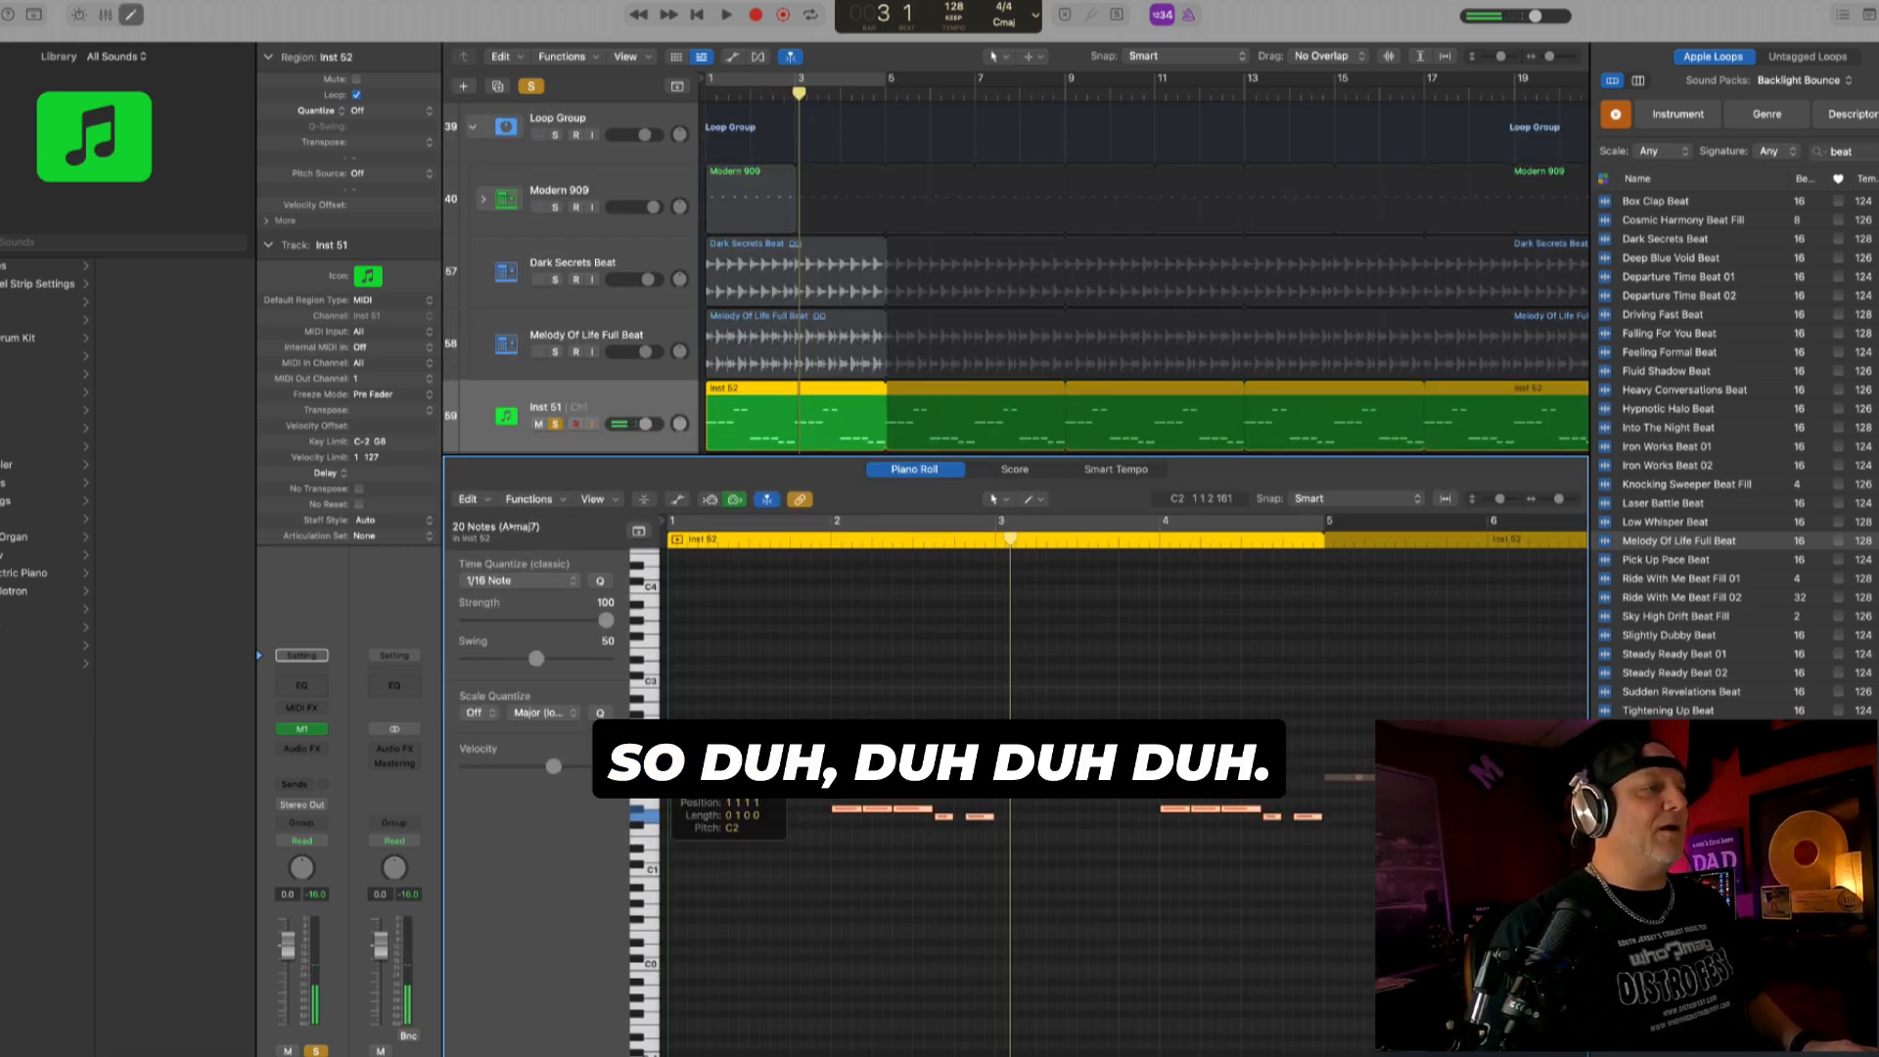
{"action": "left_click_drag", "start_coordinate": [689, 777], "coordinate": [684, 762]}
{"action": "key", "text": "space"}
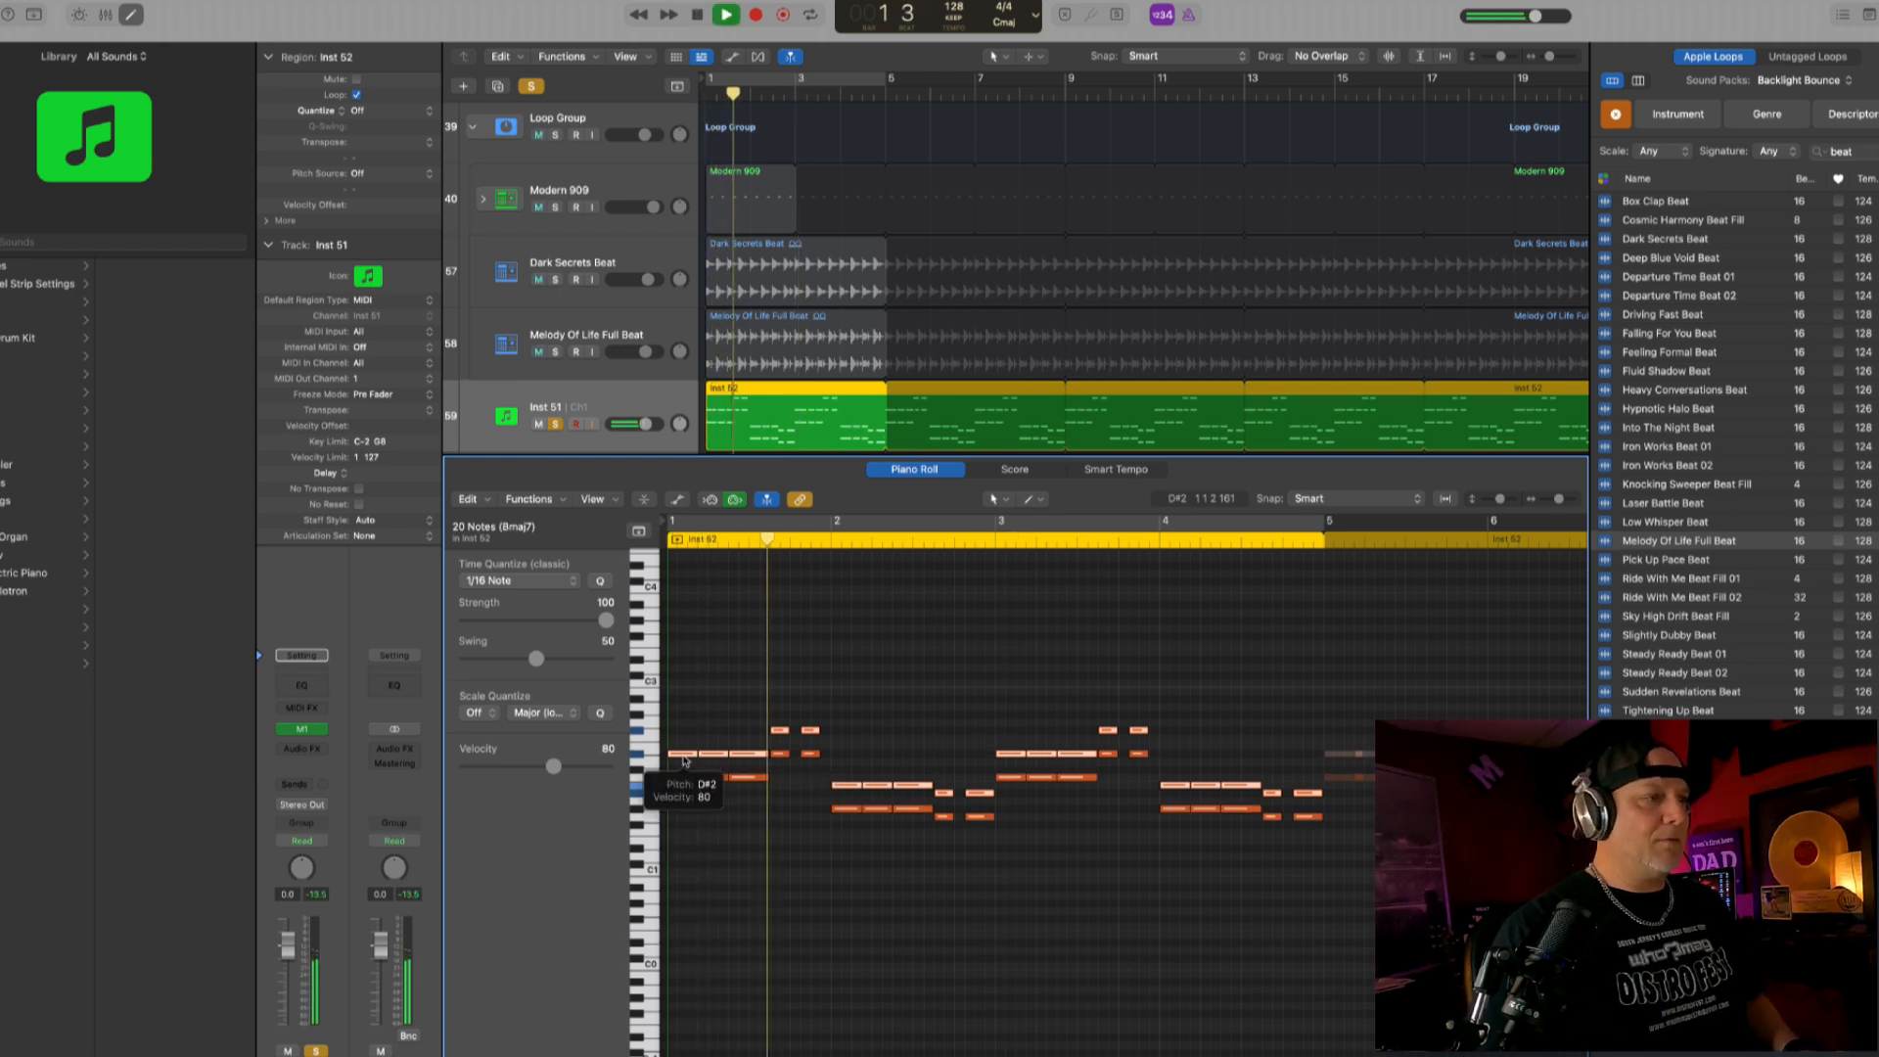
- Raise the copied notes in the Inst 51 region to a fifth above the original bass notes and play the chords back
{"action": "key", "text": "space"}
{"action": "left_click_drag", "start_coordinate": [683, 760], "coordinate": [682, 728]}
{"action": "key", "text": "space"}
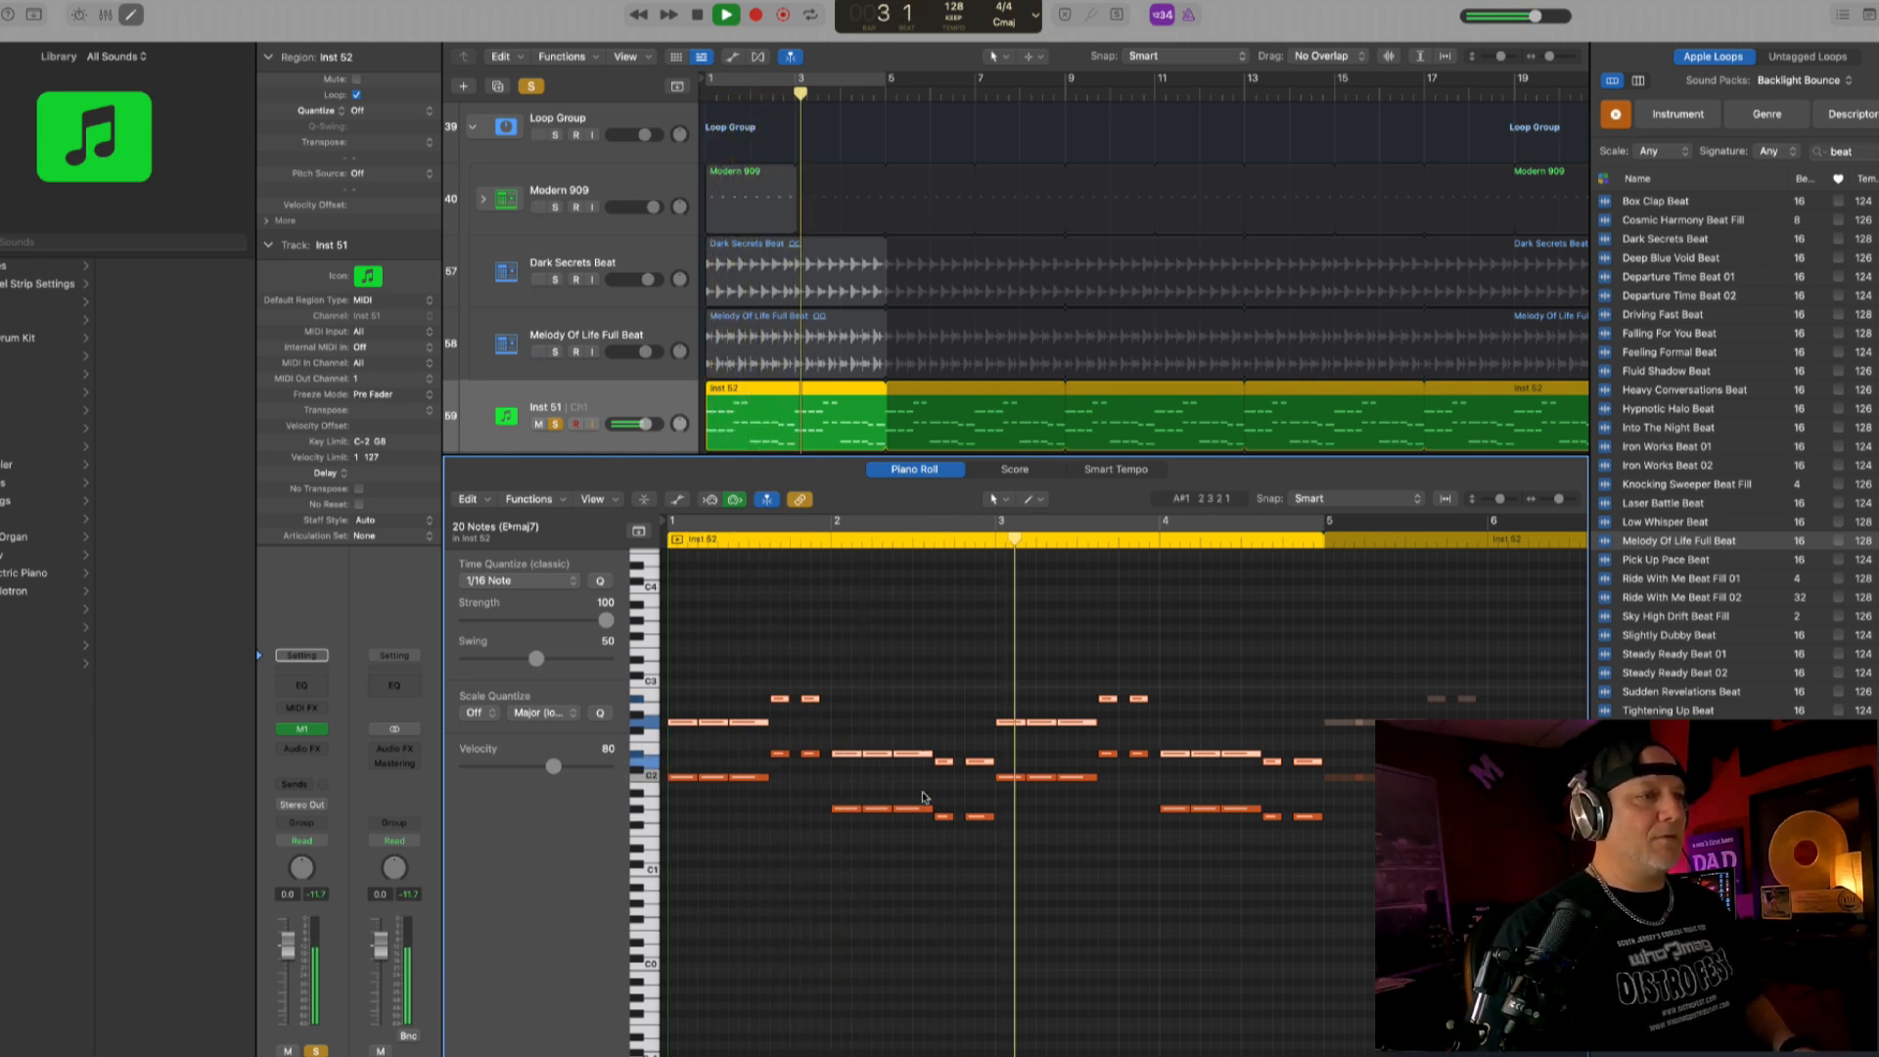
{"action": "key", "text": "space"}
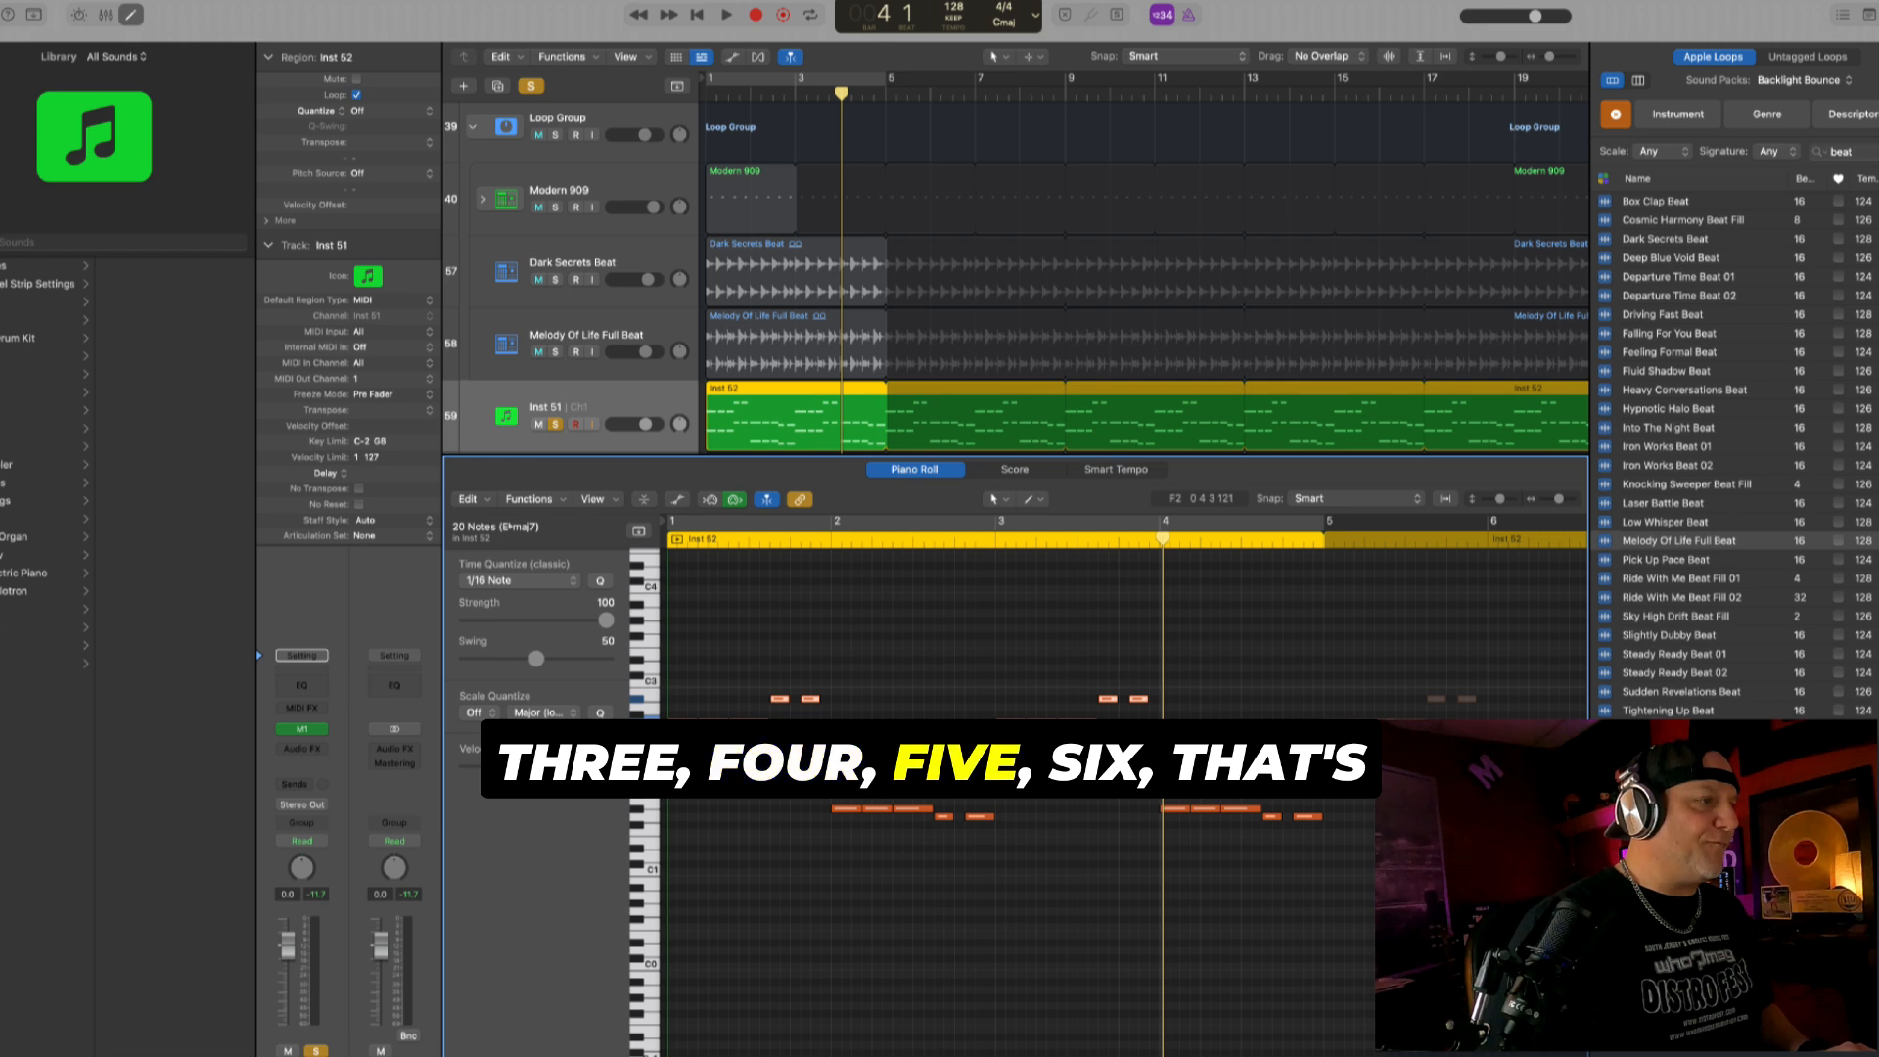
{"action": "key", "text": "space"}
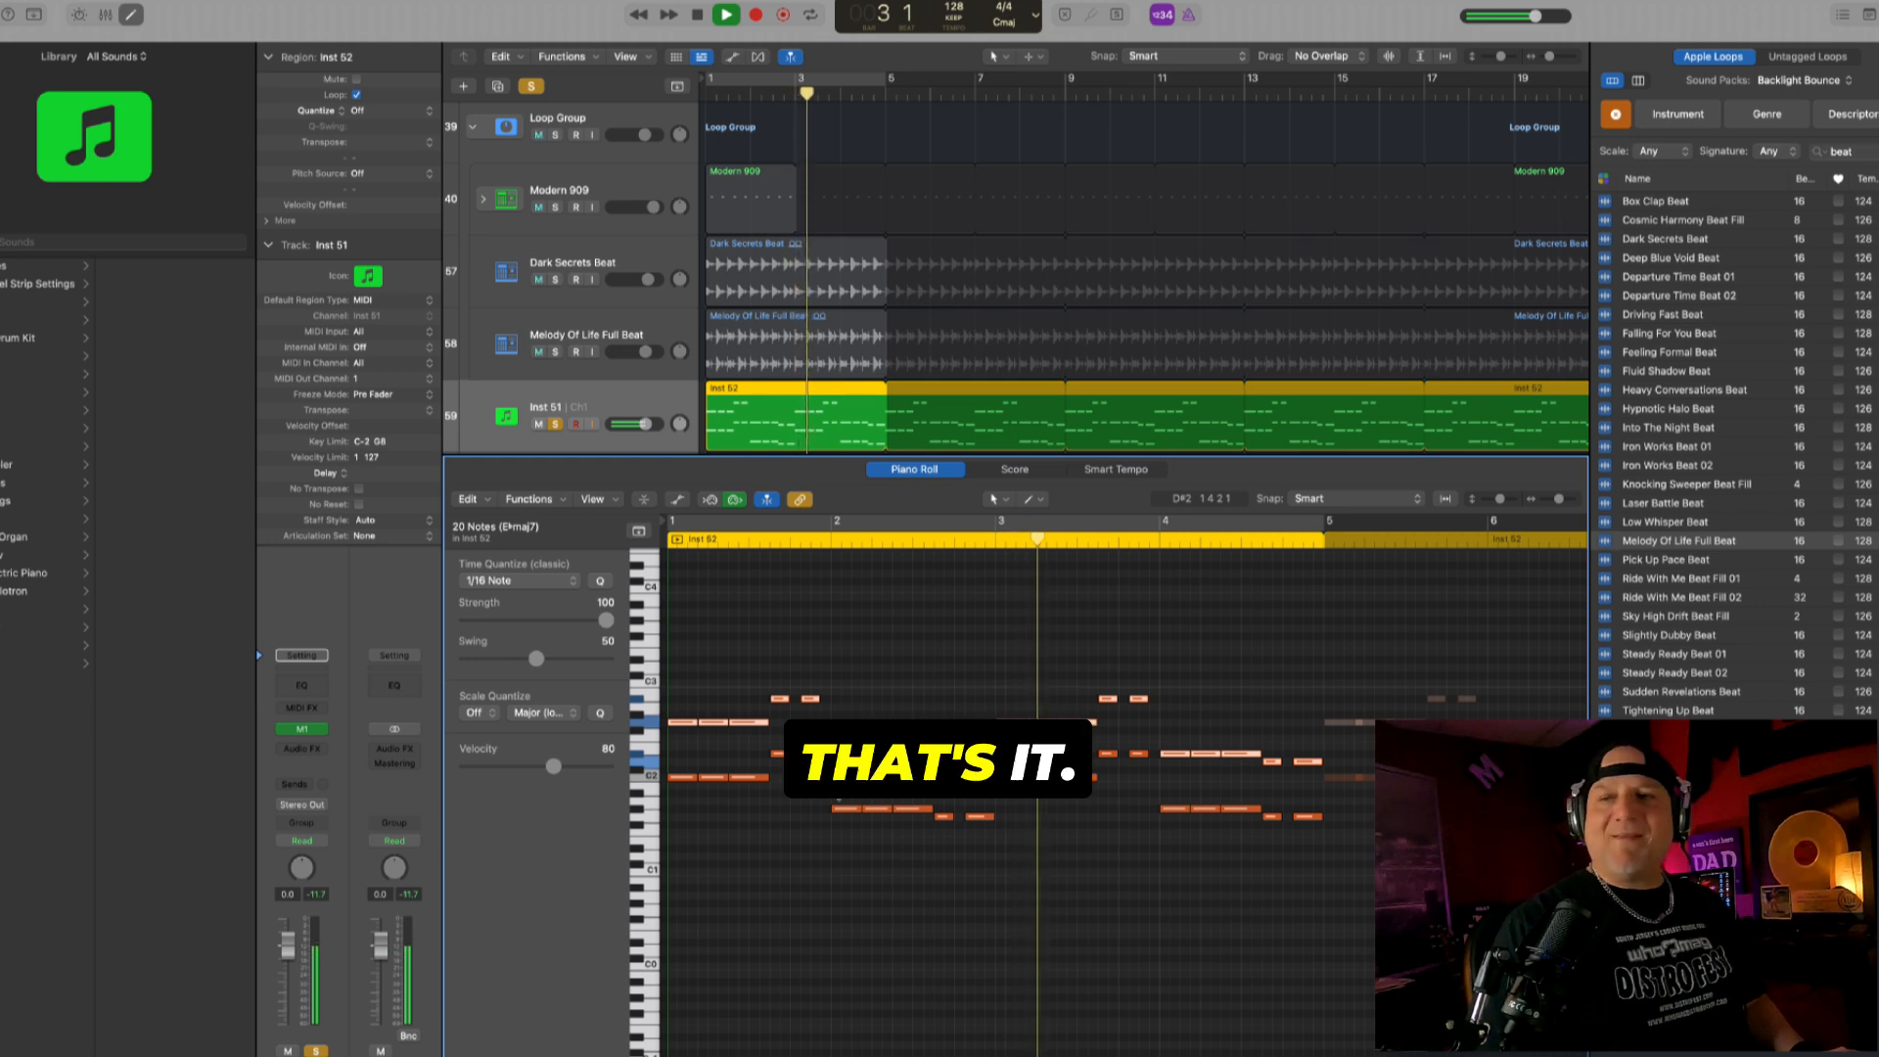
{"action": "key", "text": "space"}
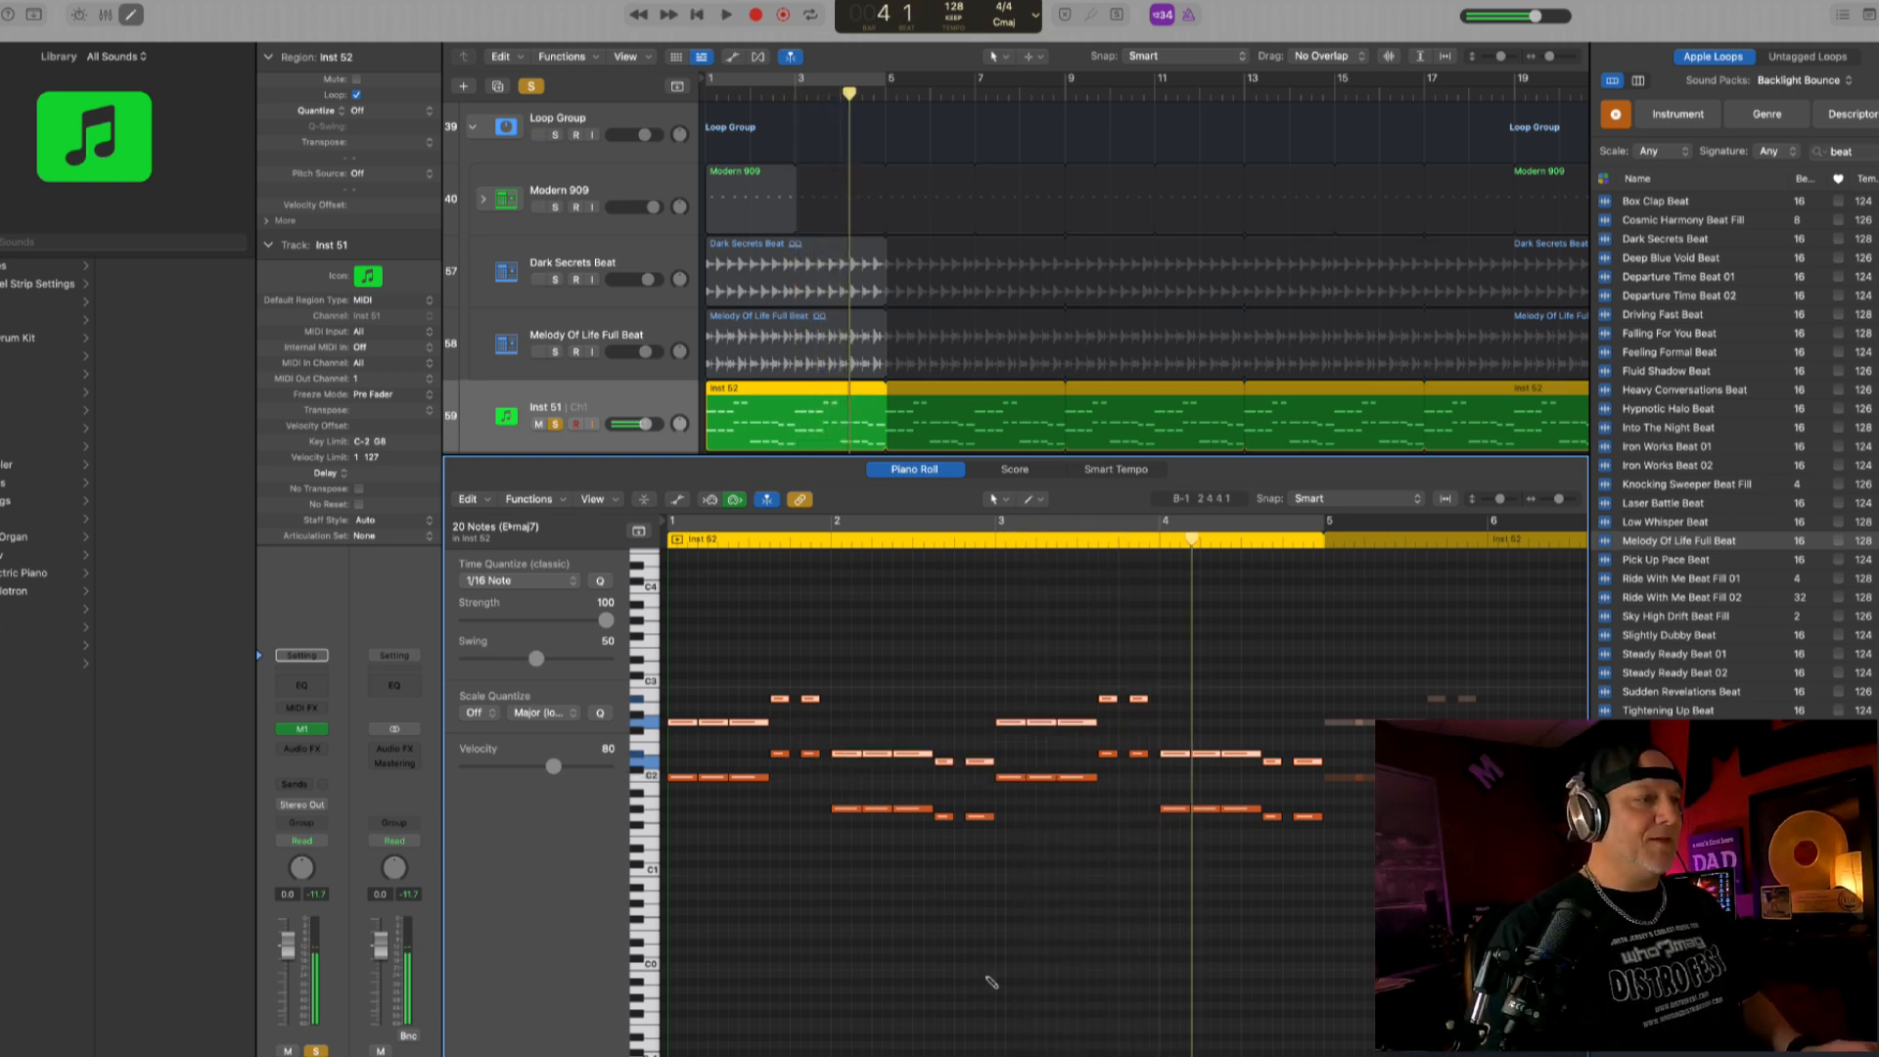
- Duplicate all notes of the Inst 51 chords into a higher register, shift the copies up so the highest opening note reaches D4, and audition them
{"action": "key", "text": "super+a"}
{"action": "scroll", "coordinate": [762, 712], "scroll_direction": "up", "scroll_amount": 2}
{"action": "scroll", "coordinate": [761, 712], "scroll_direction": "up", "scroll_amount": 1}
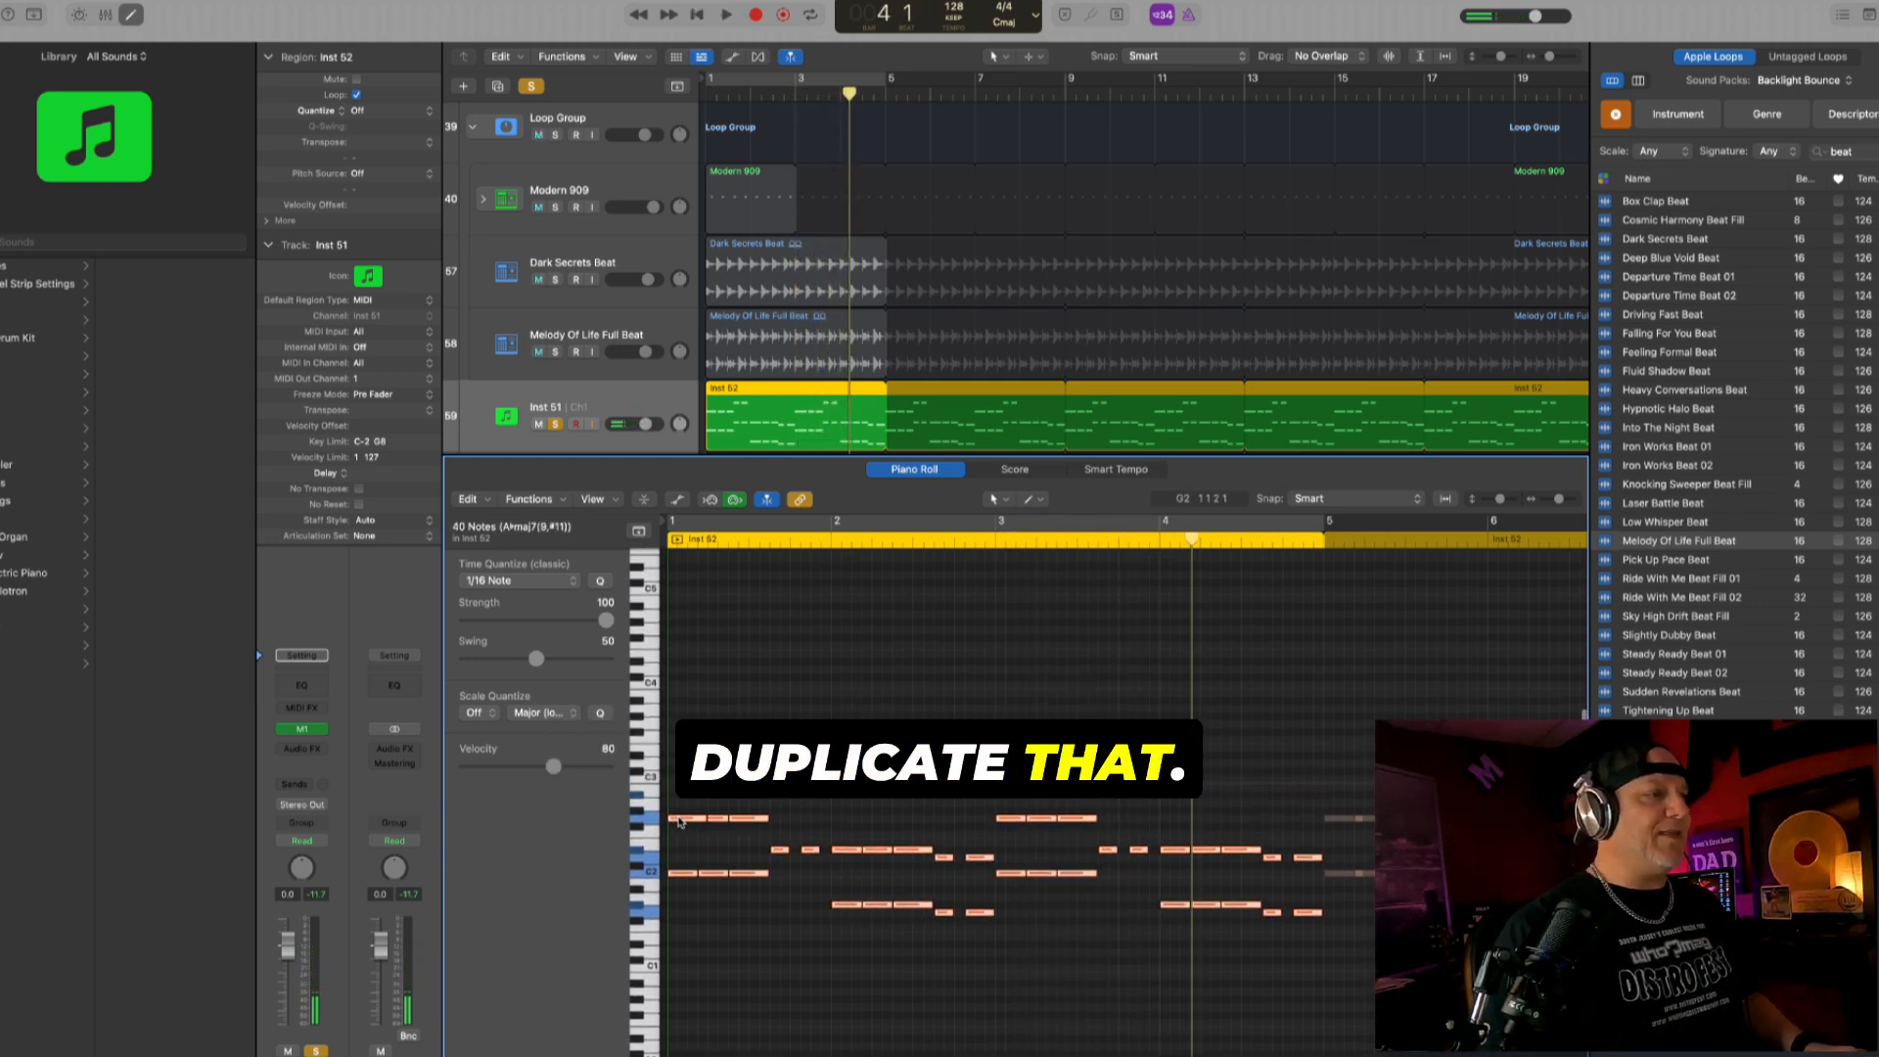
{"action": "left_click_drag", "start_coordinate": [679, 817], "coordinate": [677, 690]}
{"action": "key", "text": "shift+space"}
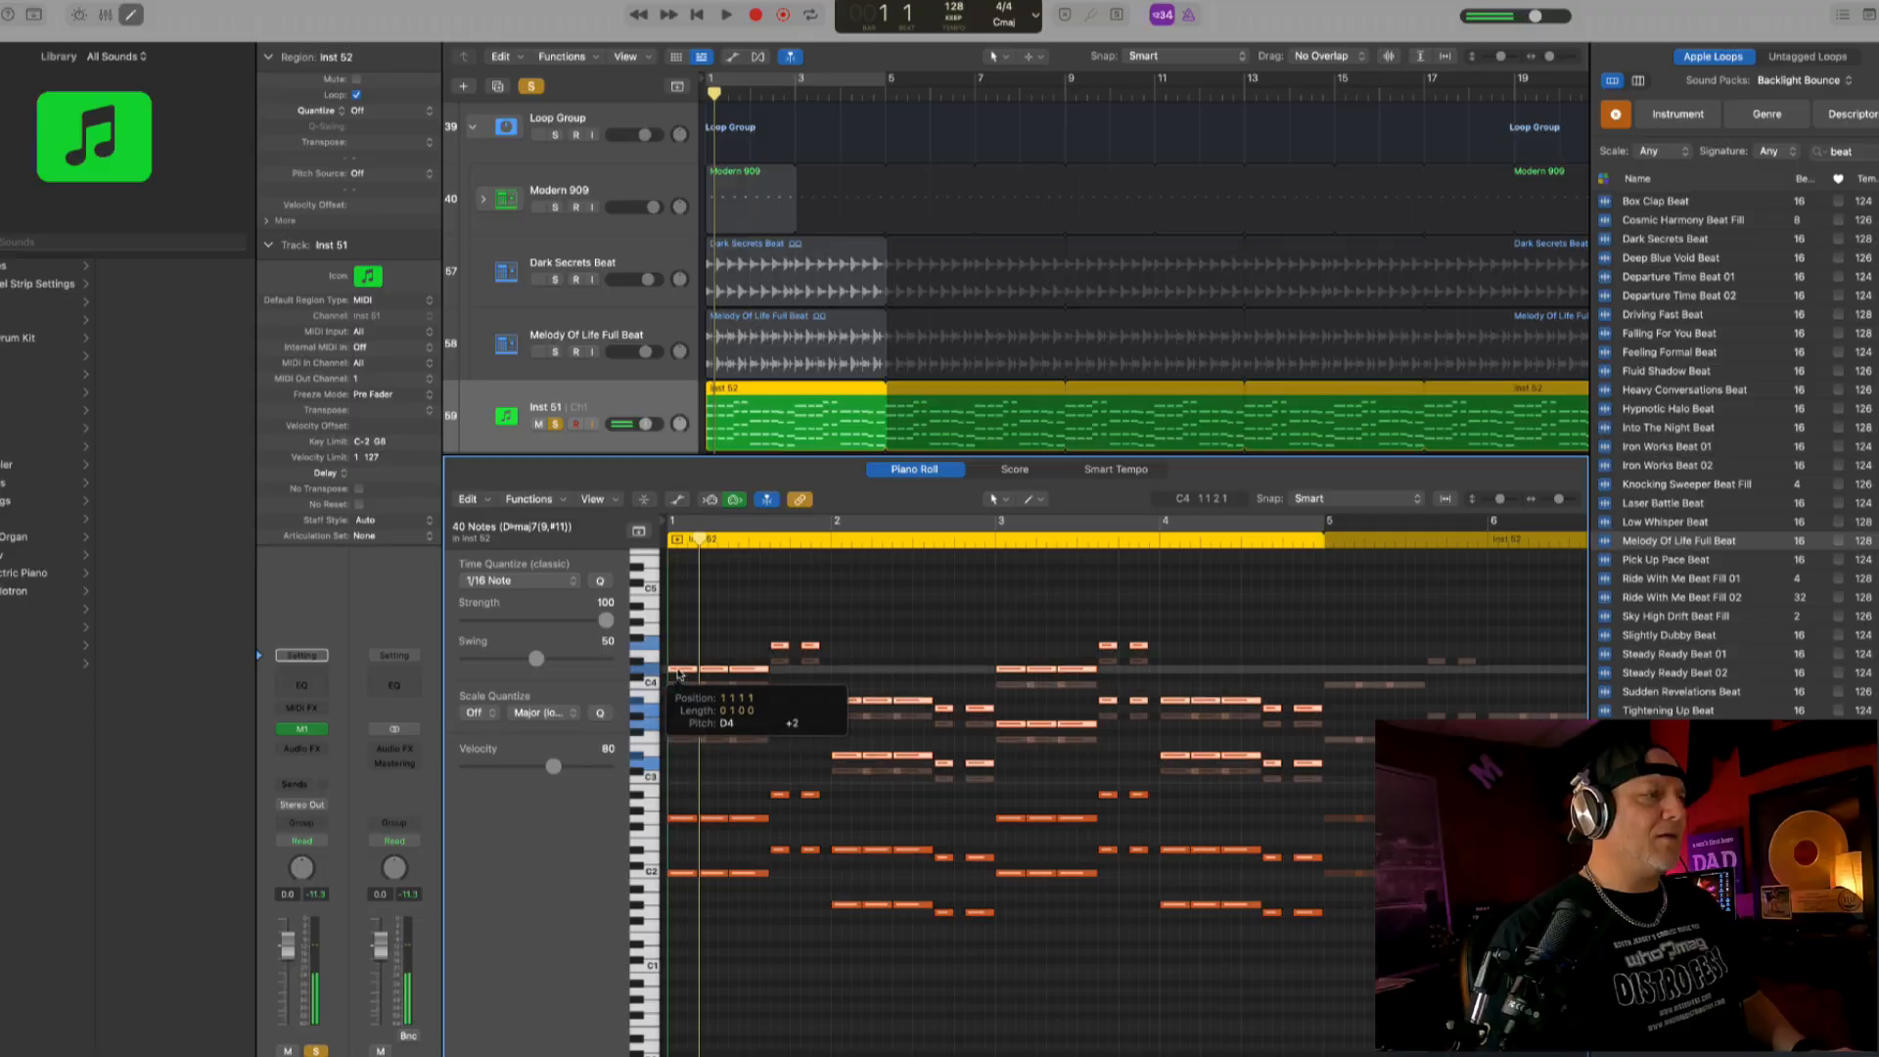
{"action": "left_click_drag", "start_coordinate": [681, 672], "coordinate": [681, 672]}
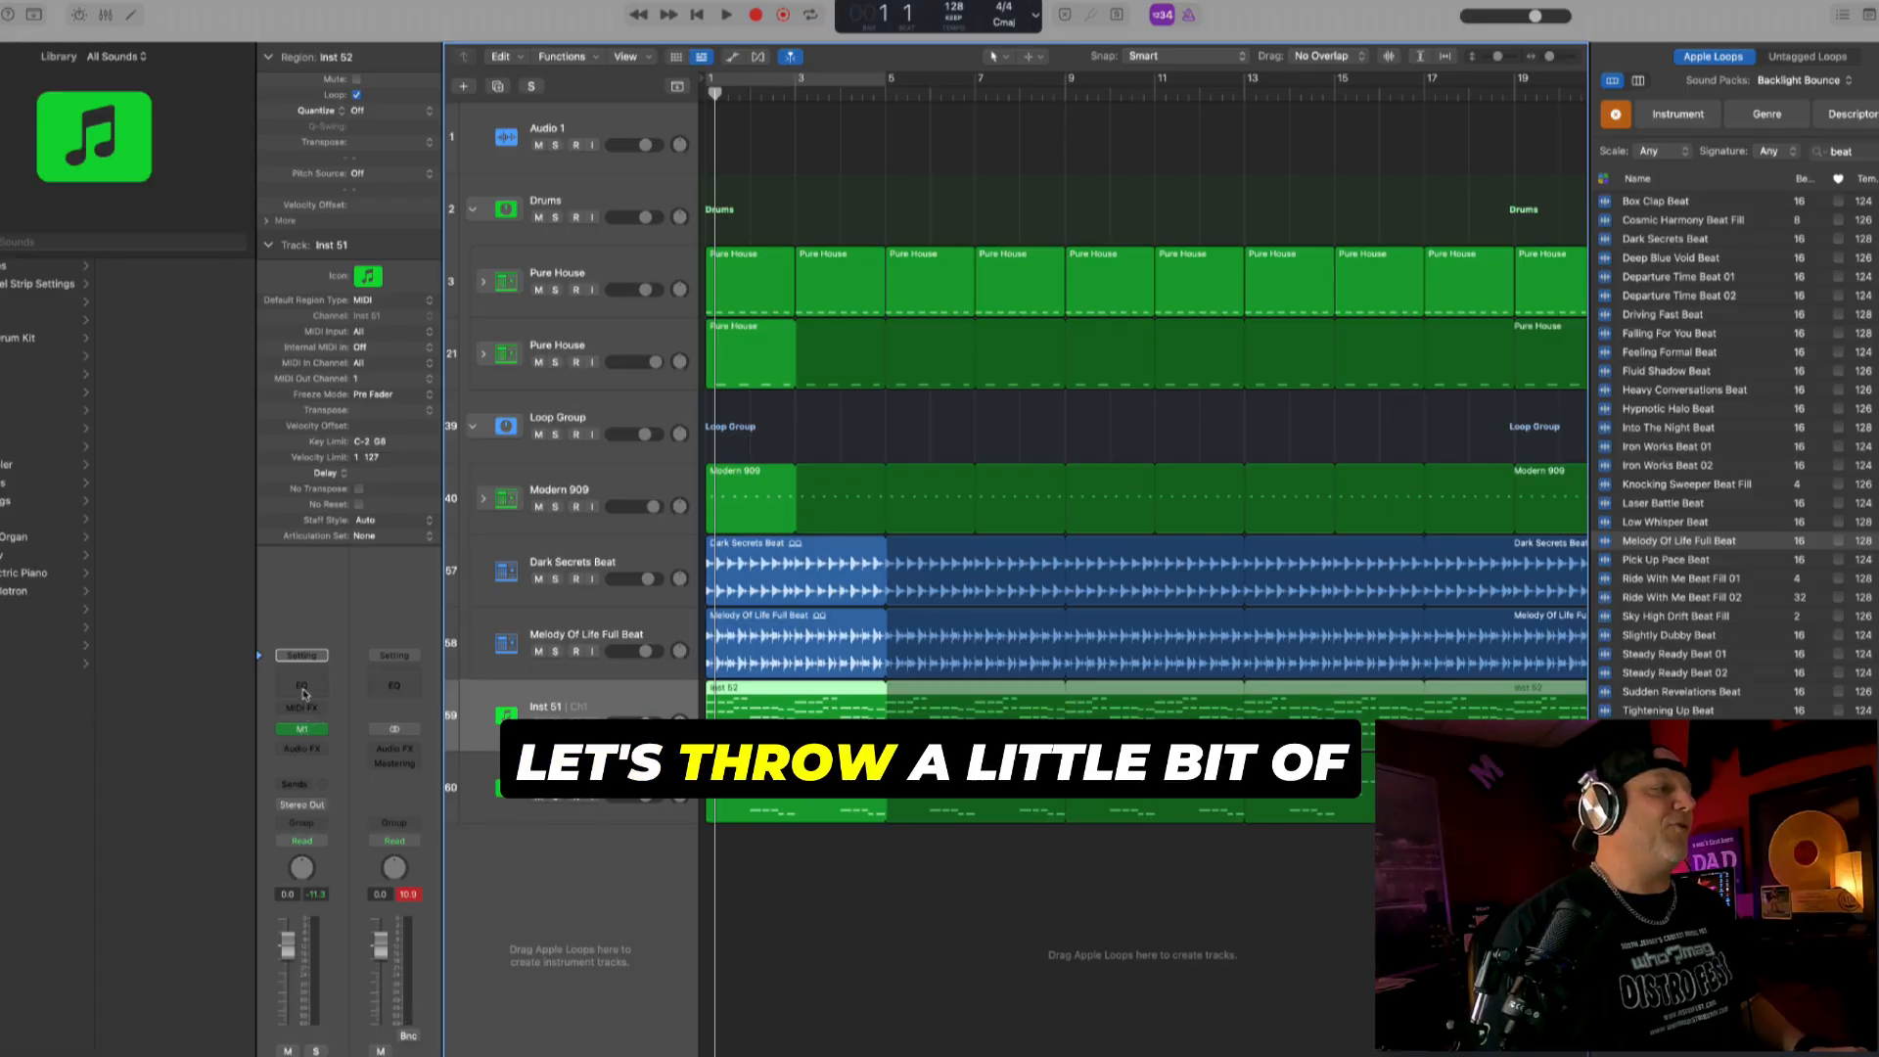
- Add a Channel EQ with a 24 dB/Oct low cut at 71.5 Hz to Inst 51 and play the track soloed
{"action": "left_click", "coordinate": [302, 689]}
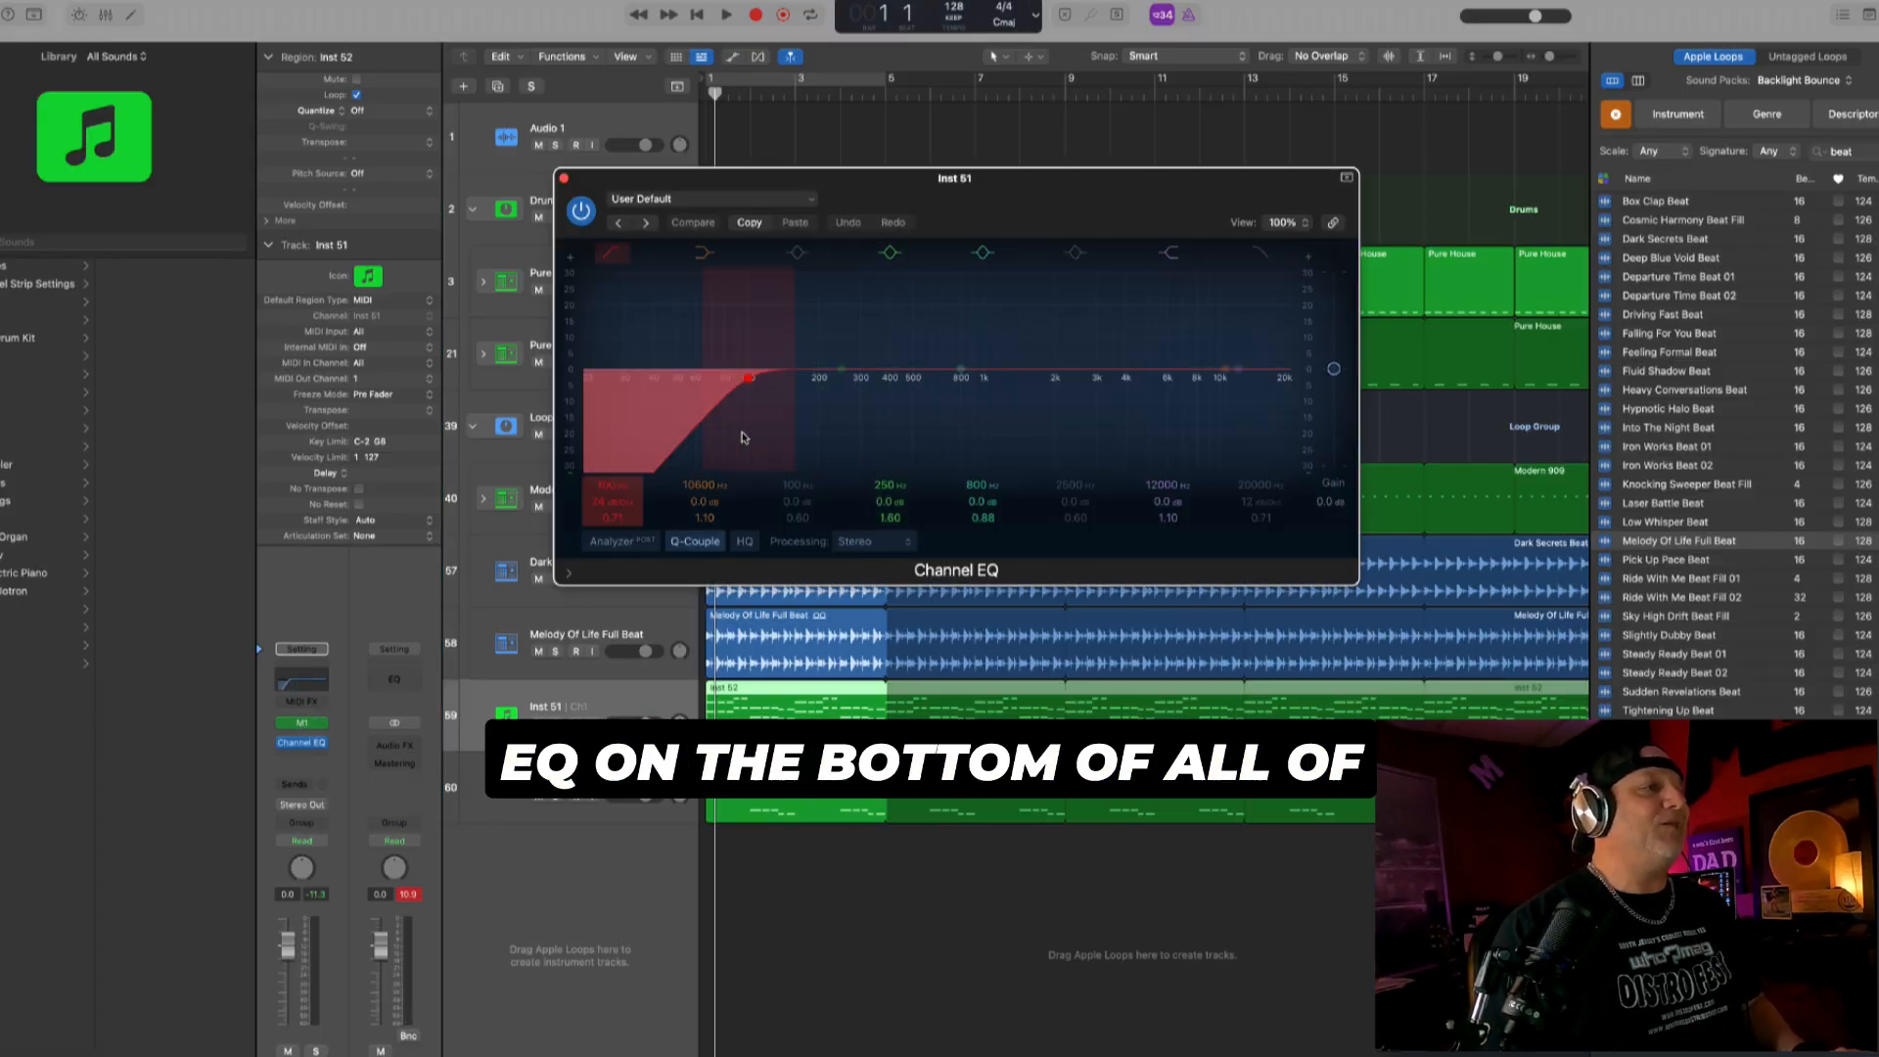
{"action": "left_click", "coordinate": [564, 177]}
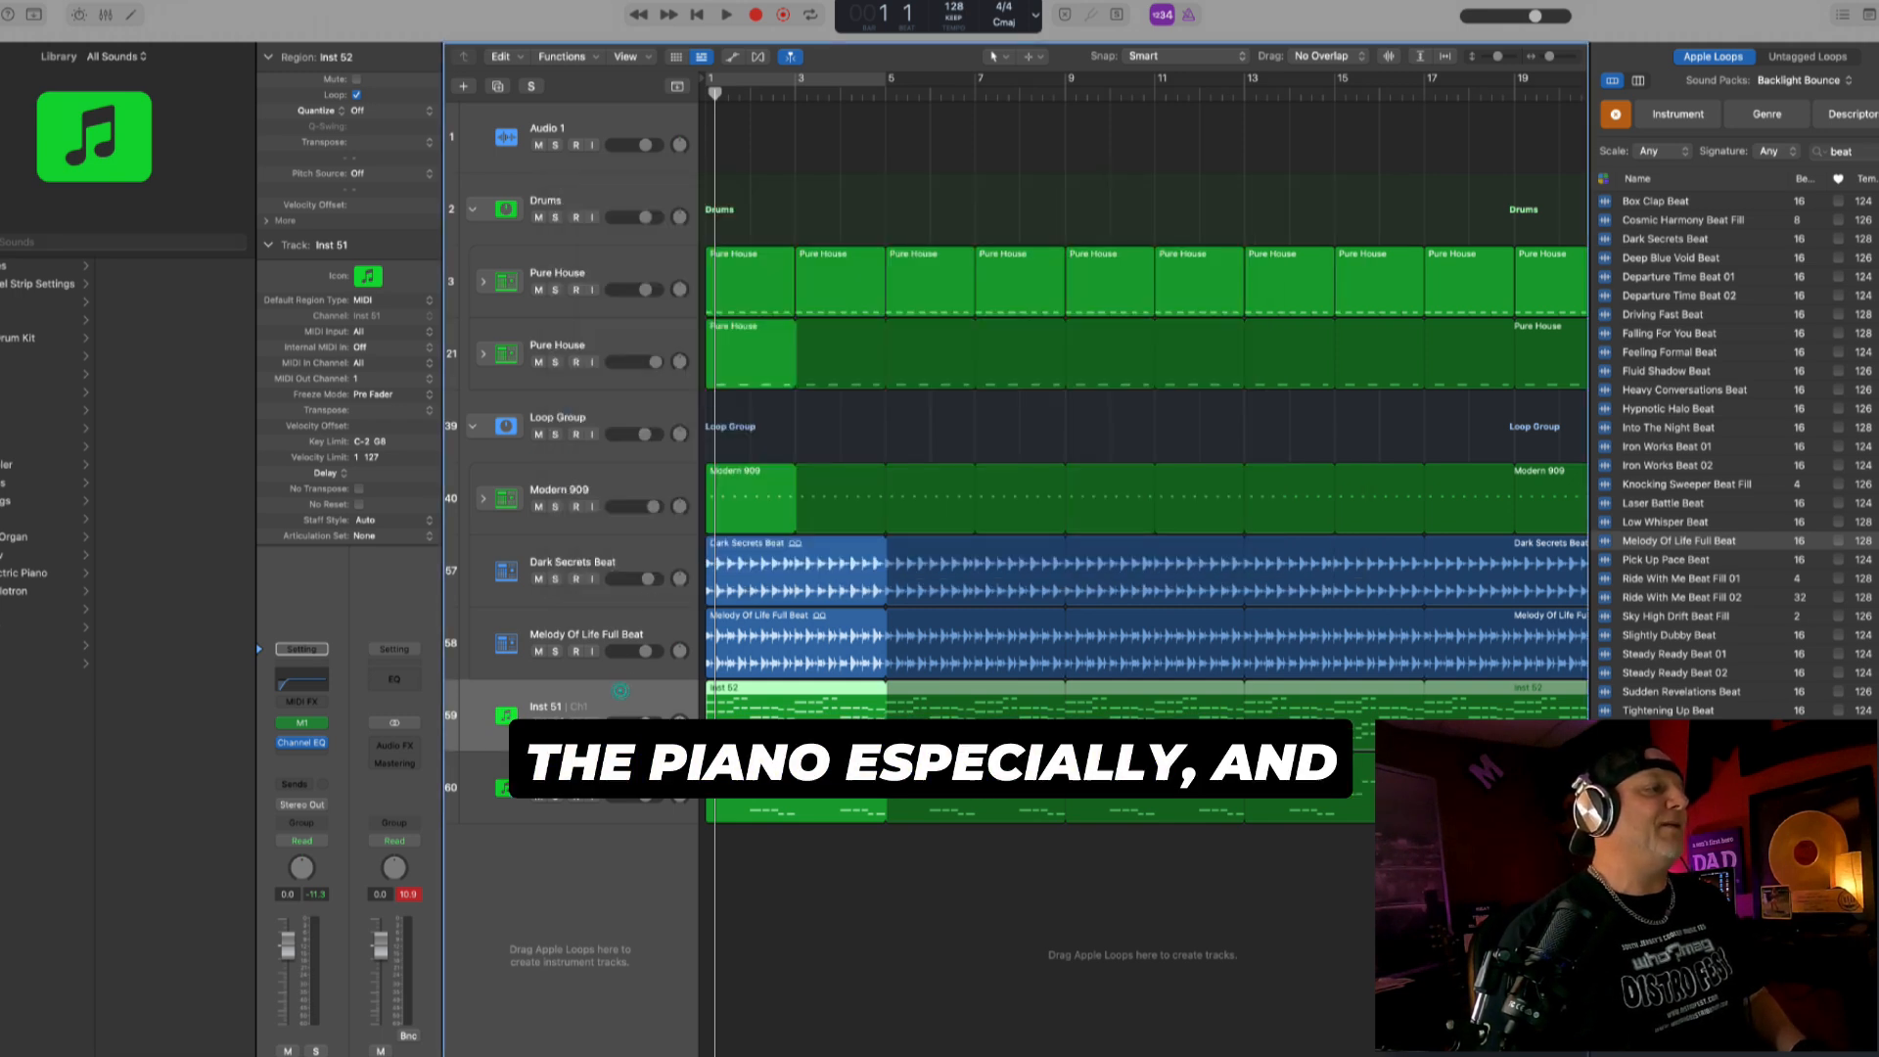
{"action": "key", "text": "s"}
{"action": "key", "text": "space"}
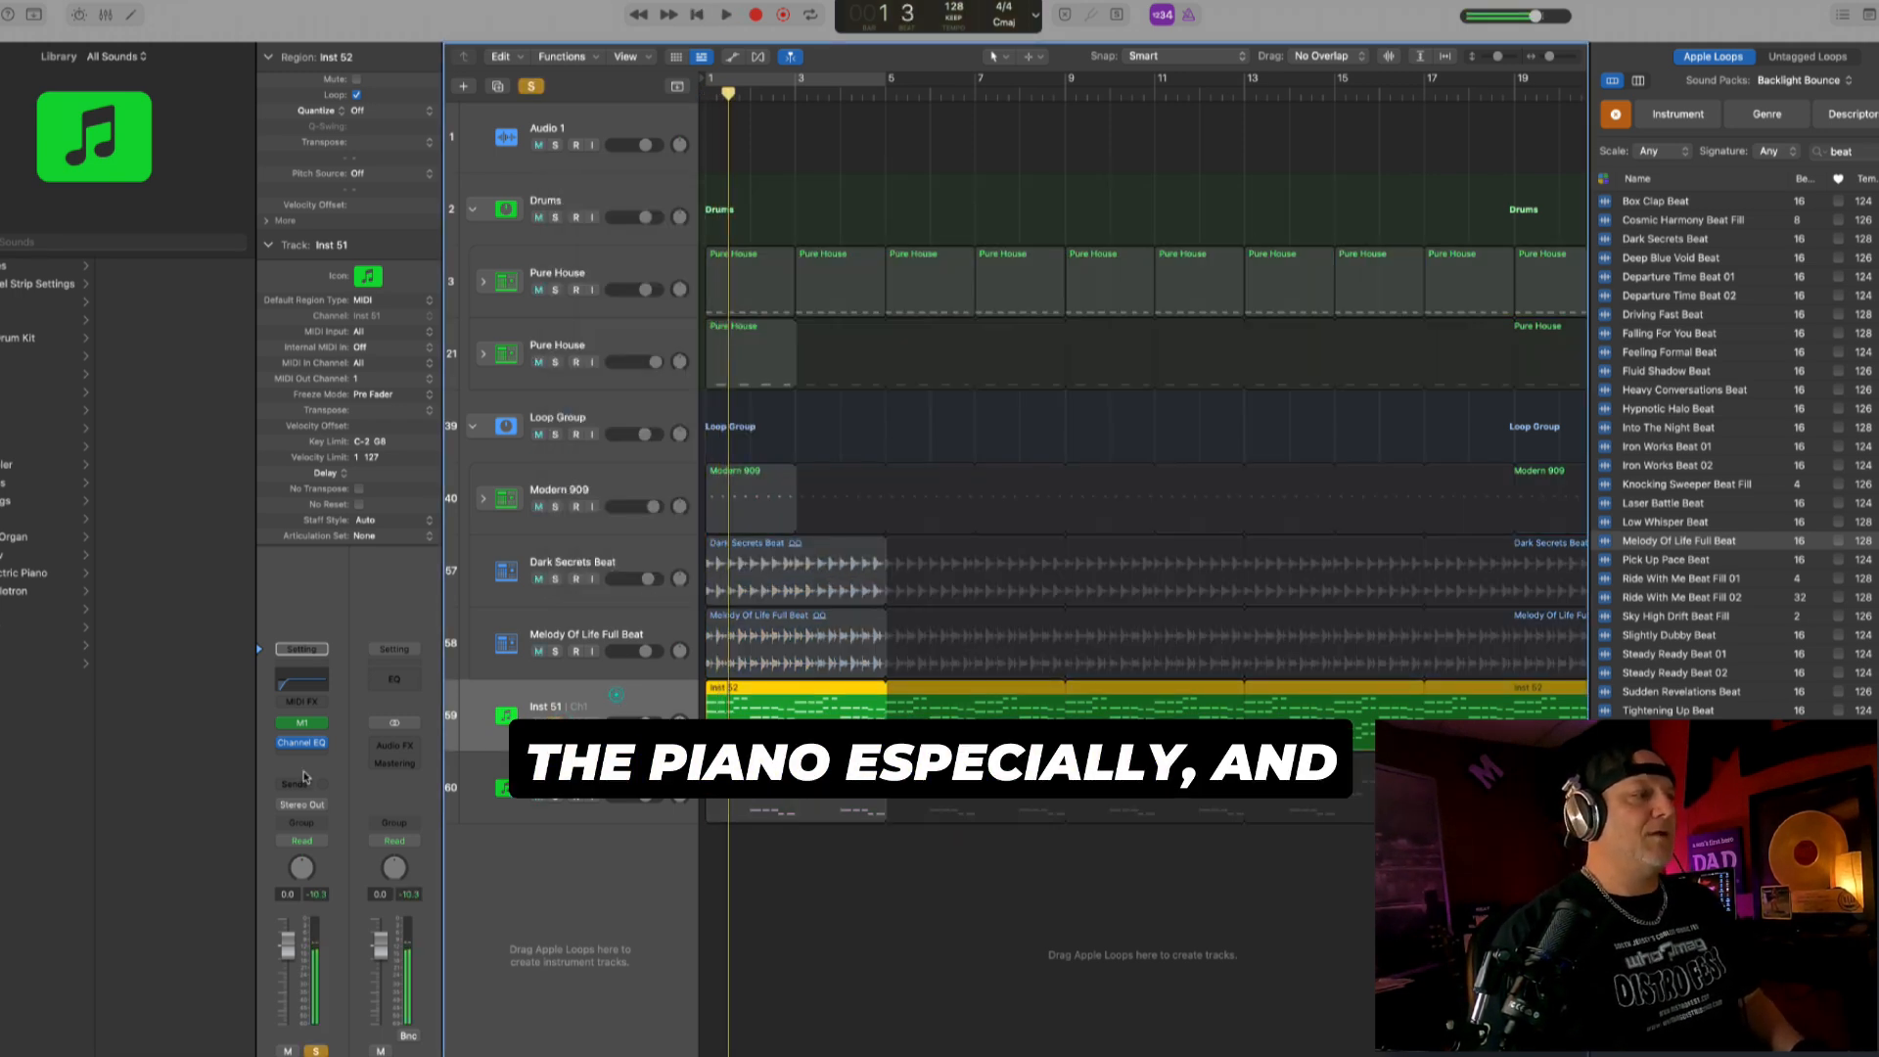
- Add a stereo ChromaVerb to Inst 51 and set its Wet level to 34% while the track plays
{"action": "left_click", "coordinate": [302, 760]}
{"action": "mouse_move", "coordinate": [390, 717]}
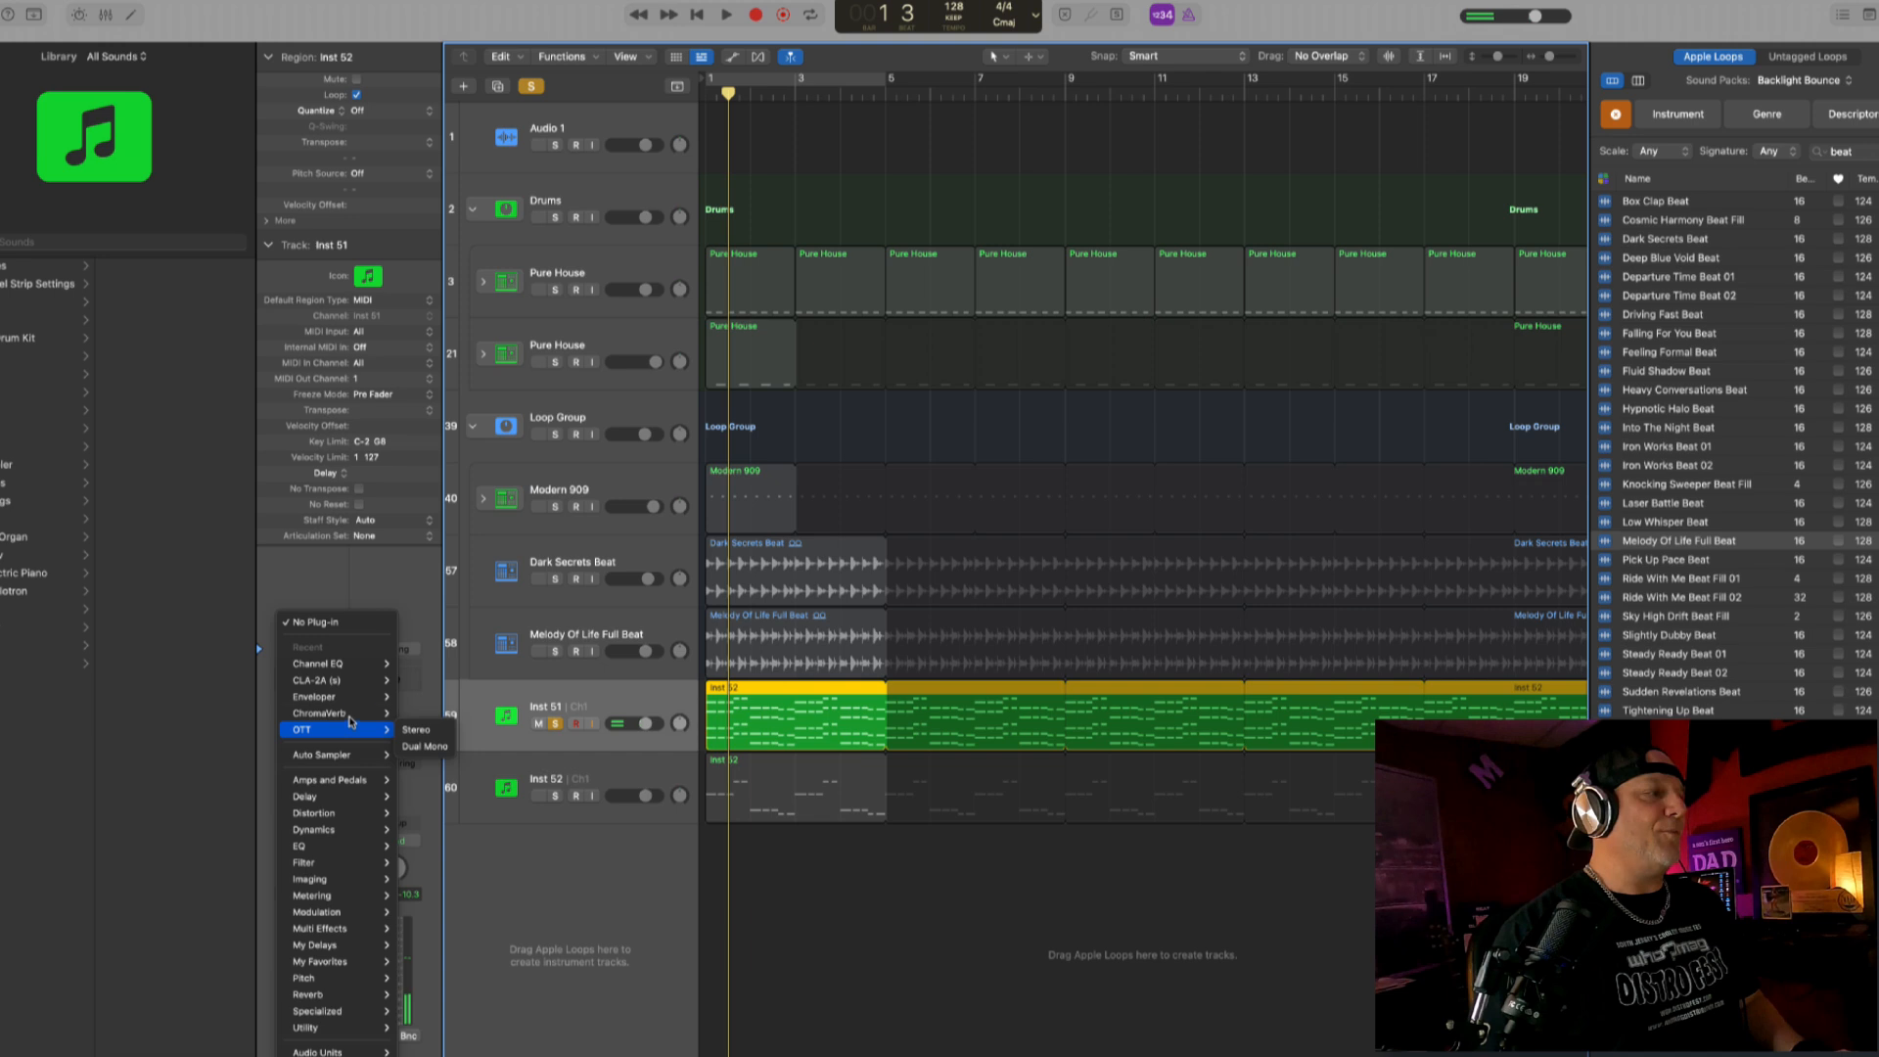
{"action": "left_click", "coordinate": [411, 715]}
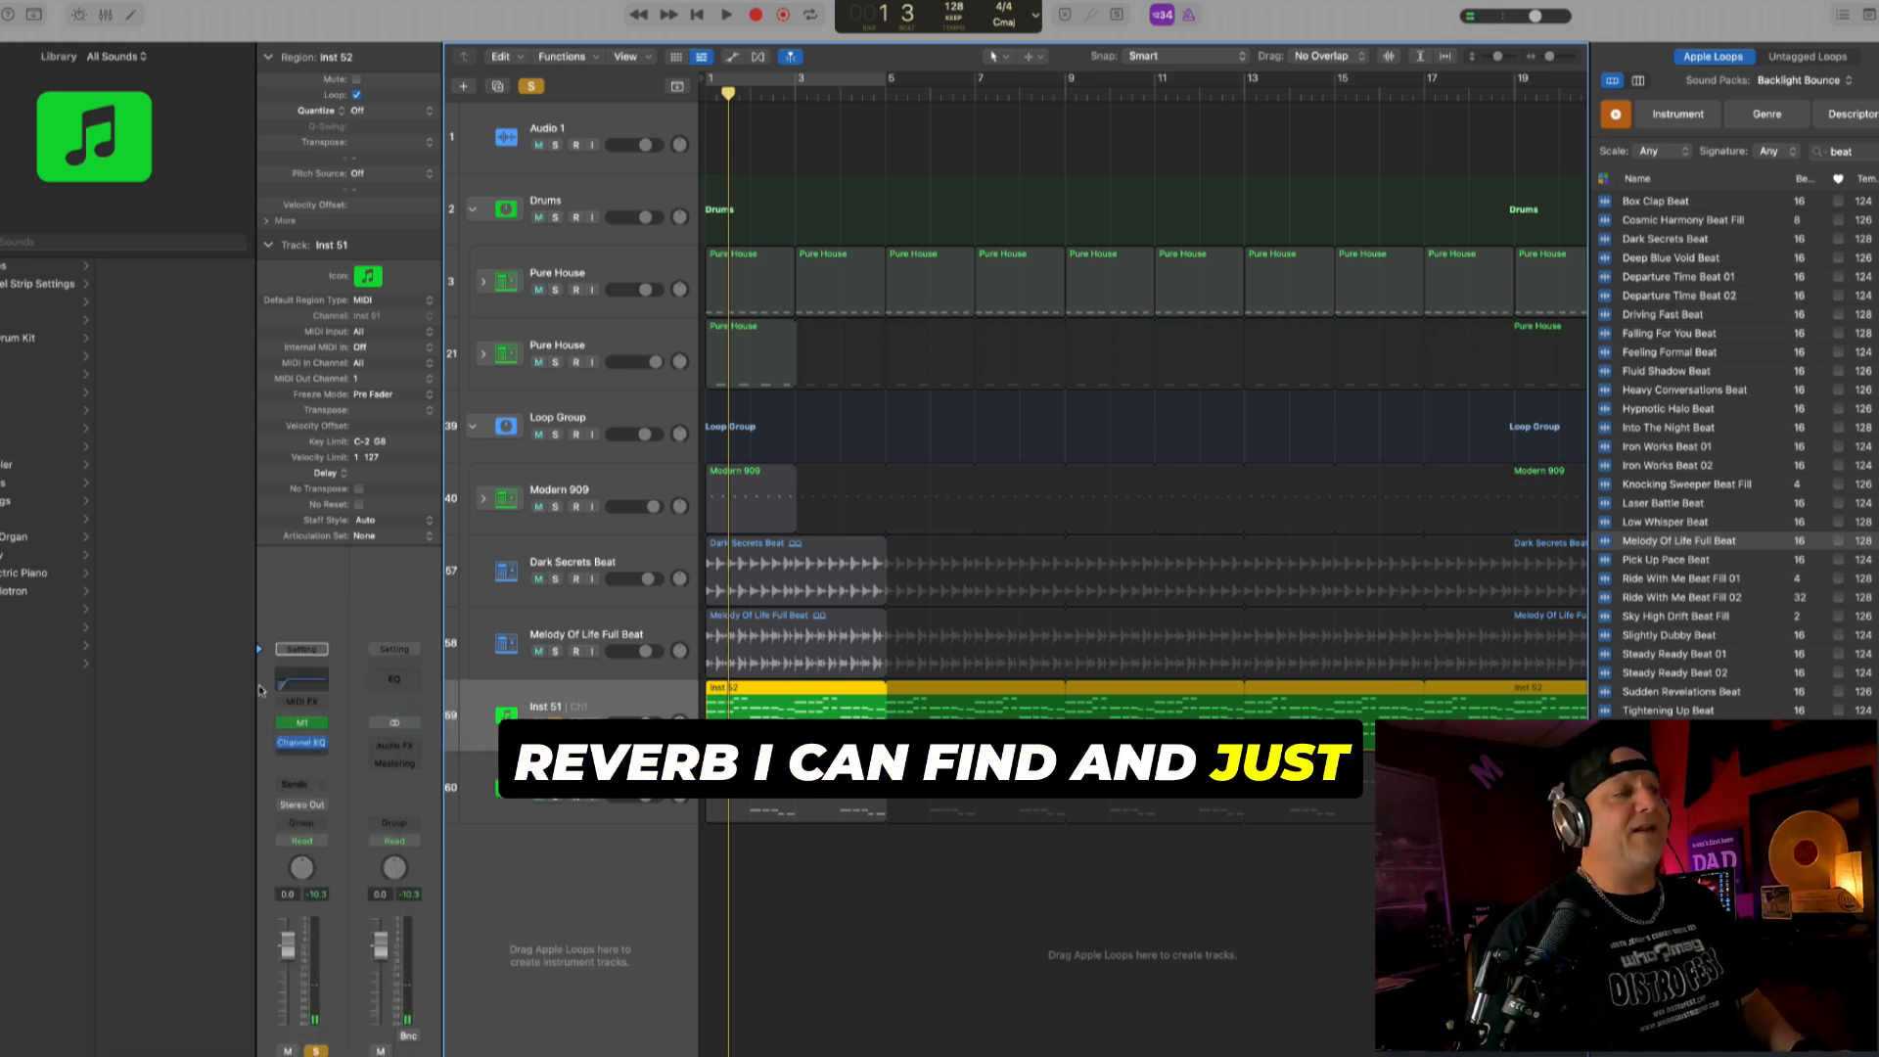
{"action": "key", "text": "space"}
{"action": "left_click_drag", "start_coordinate": [1307, 695], "coordinate": [1307, 711]}
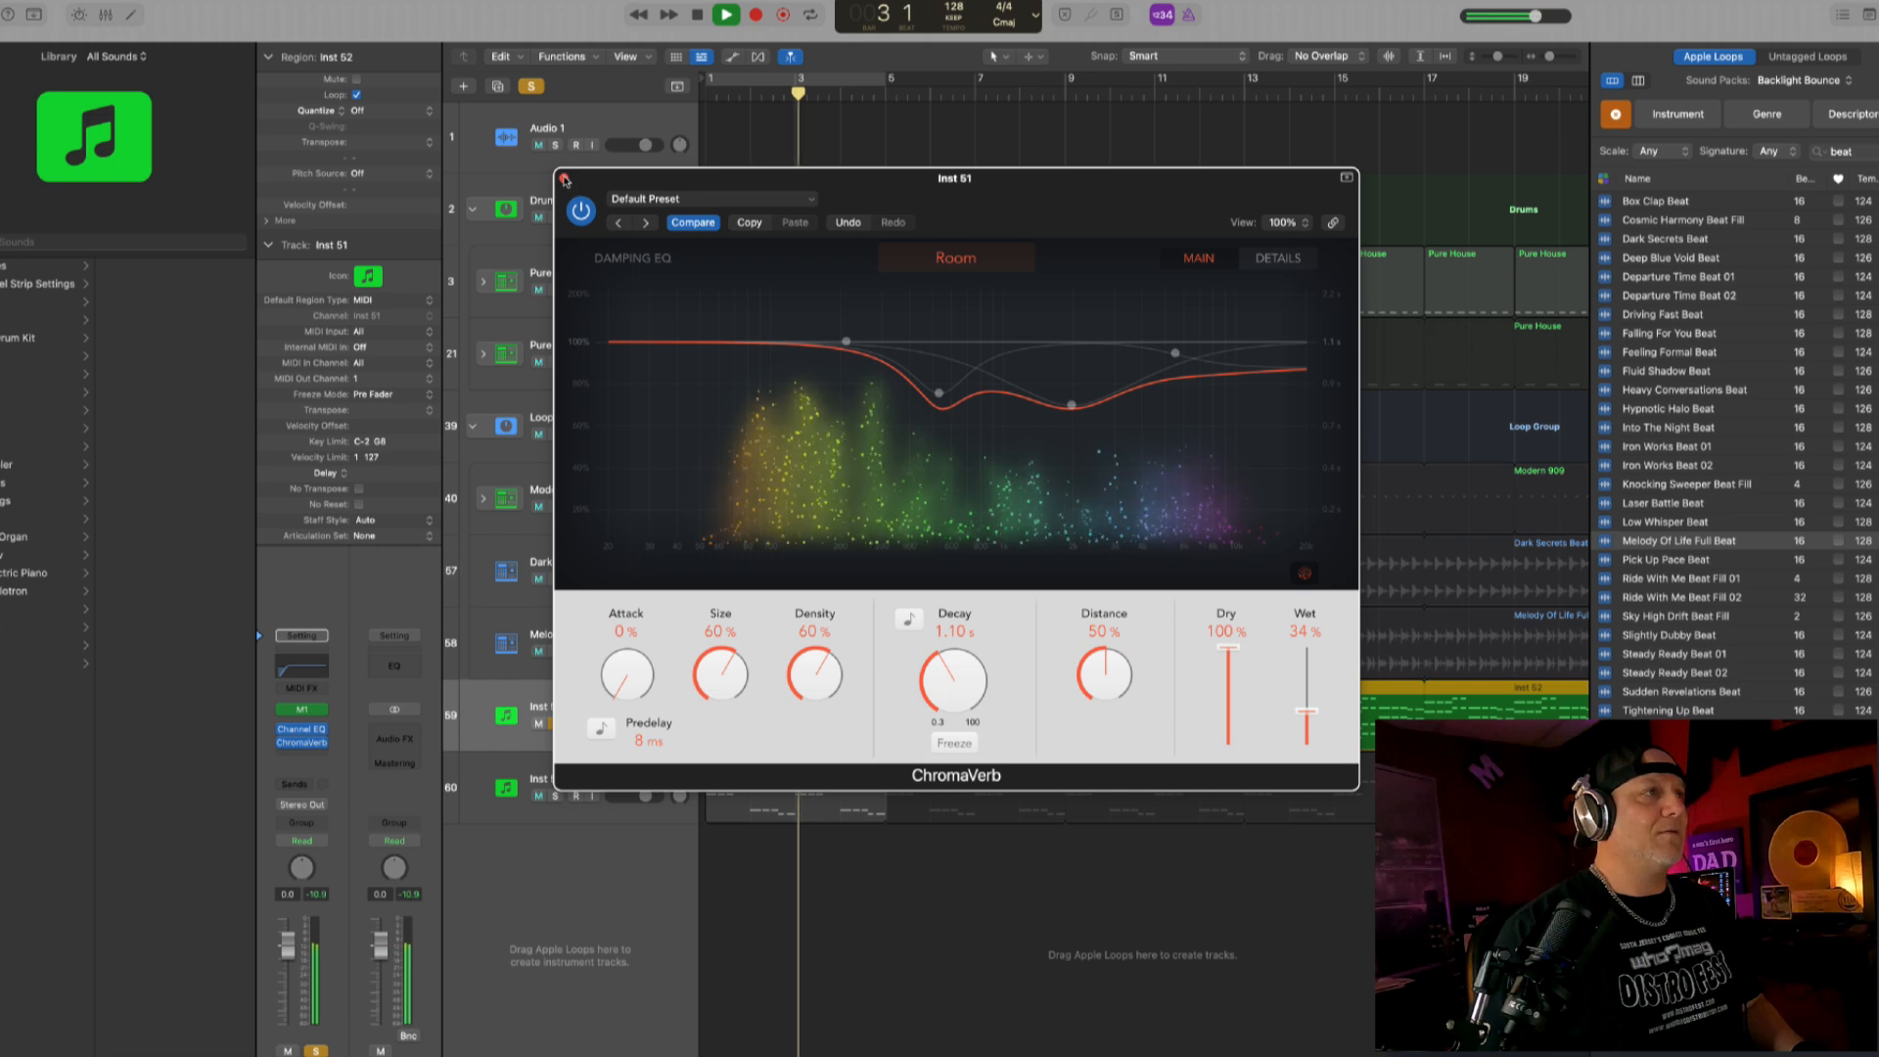
{"action": "key", "text": "space"}
- Add a Stereo Delay with its default preset after the reverb on Inst 51 and listen to the effect
{"action": "left_click", "coordinate": [313, 736]}
{"action": "left_click", "coordinate": [309, 755]}
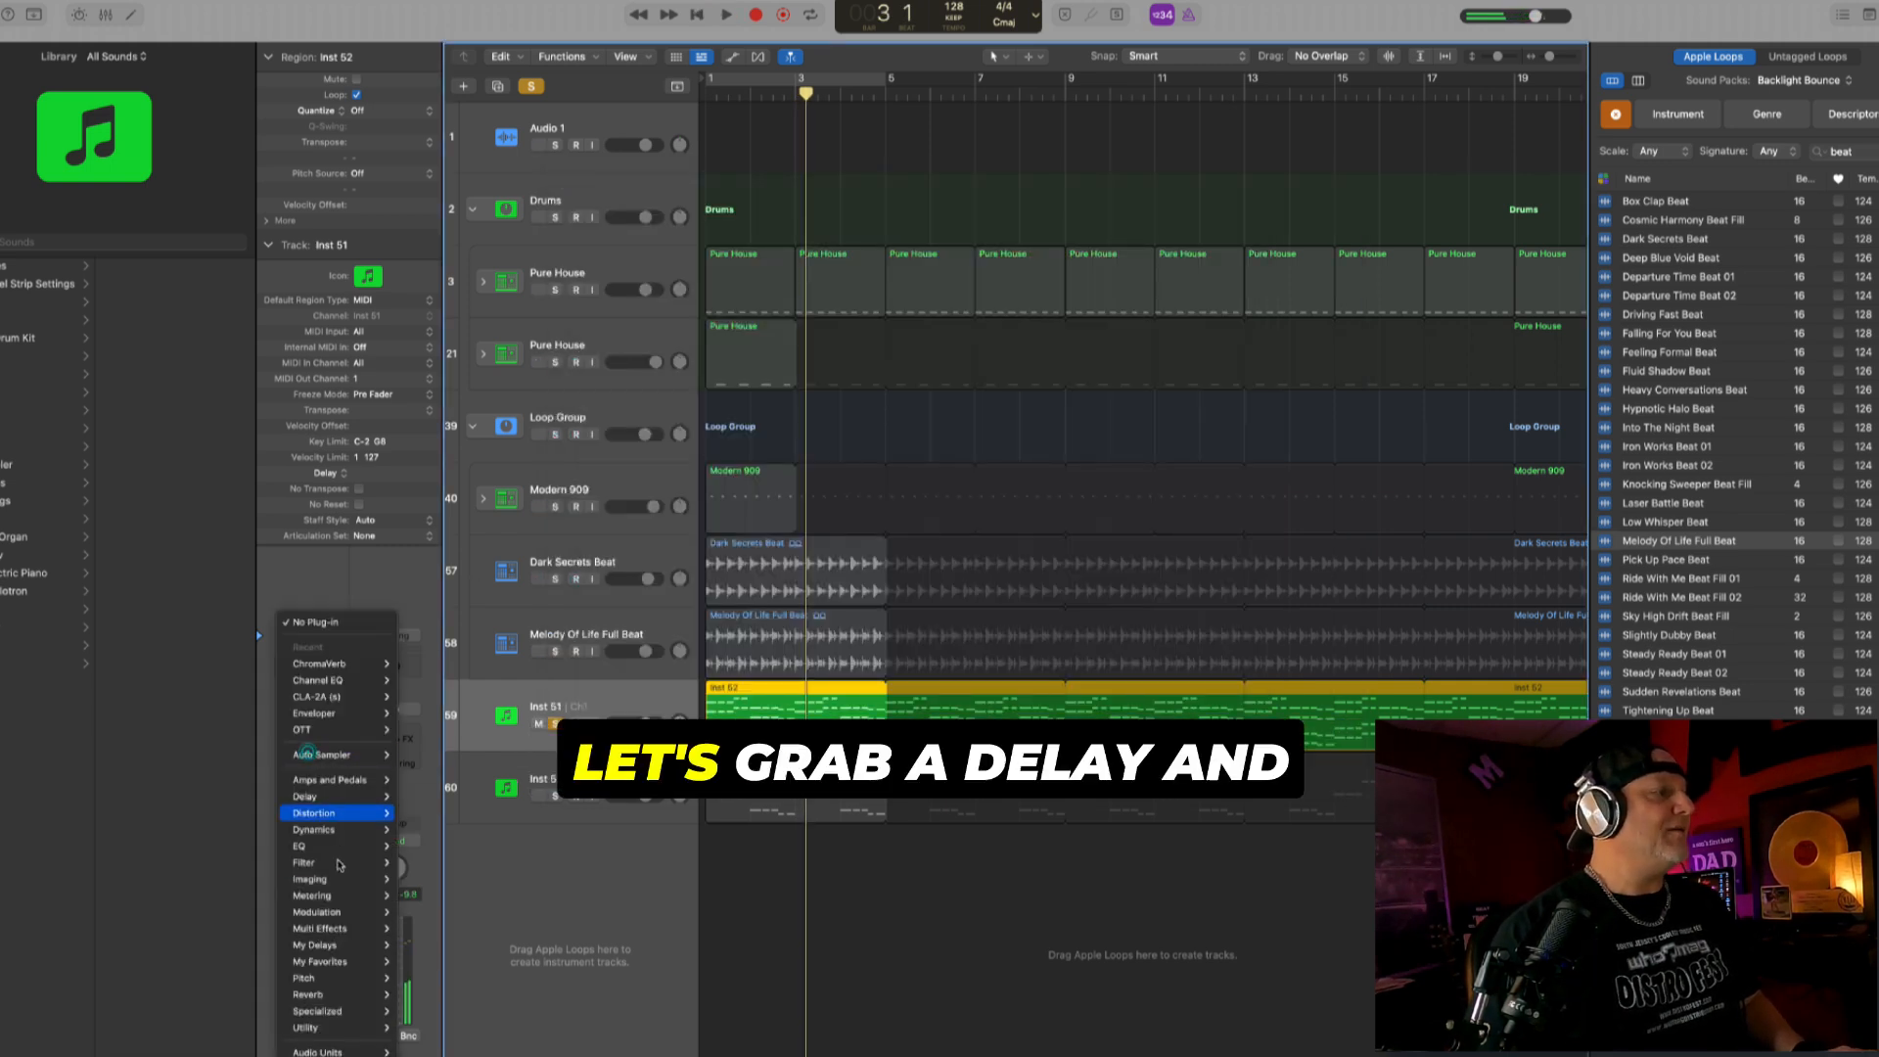
{"action": "mouse_move", "coordinate": [377, 797]}
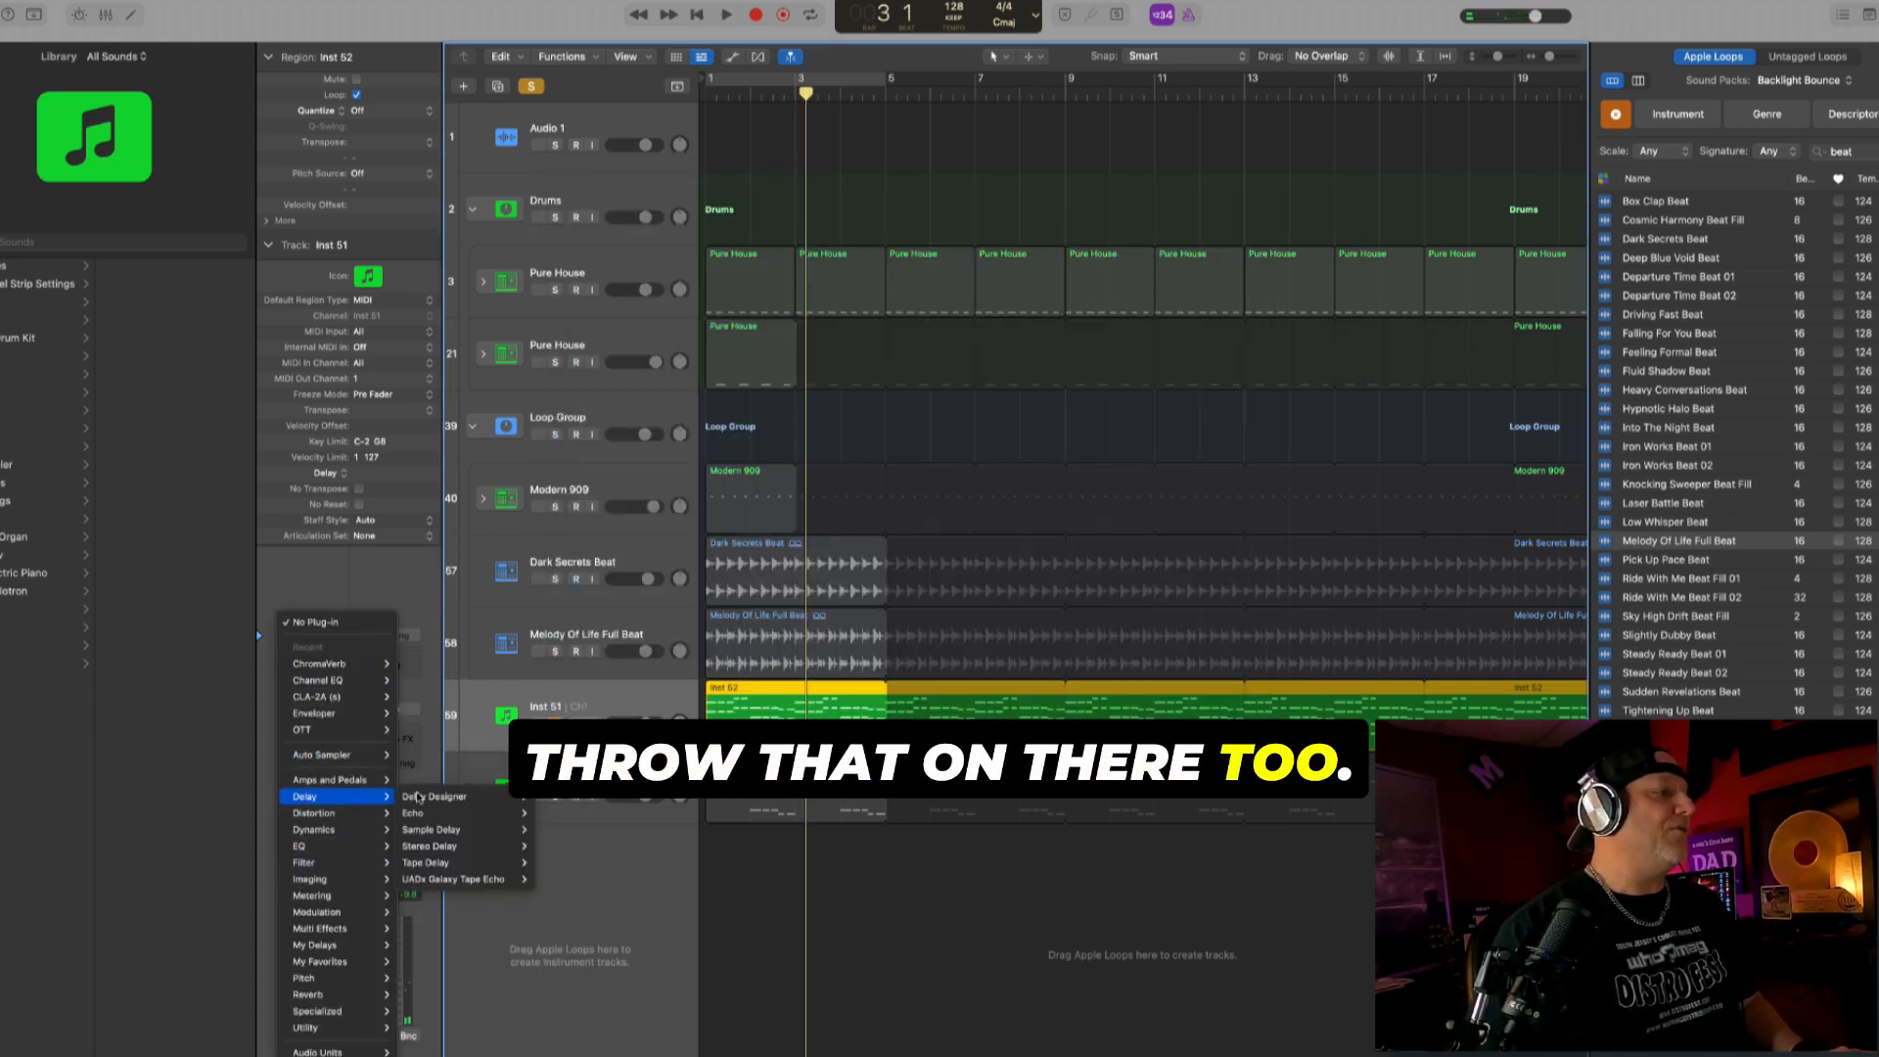
{"action": "mouse_move", "coordinate": [469, 845]}
{"action": "left_click", "coordinate": [539, 847]}
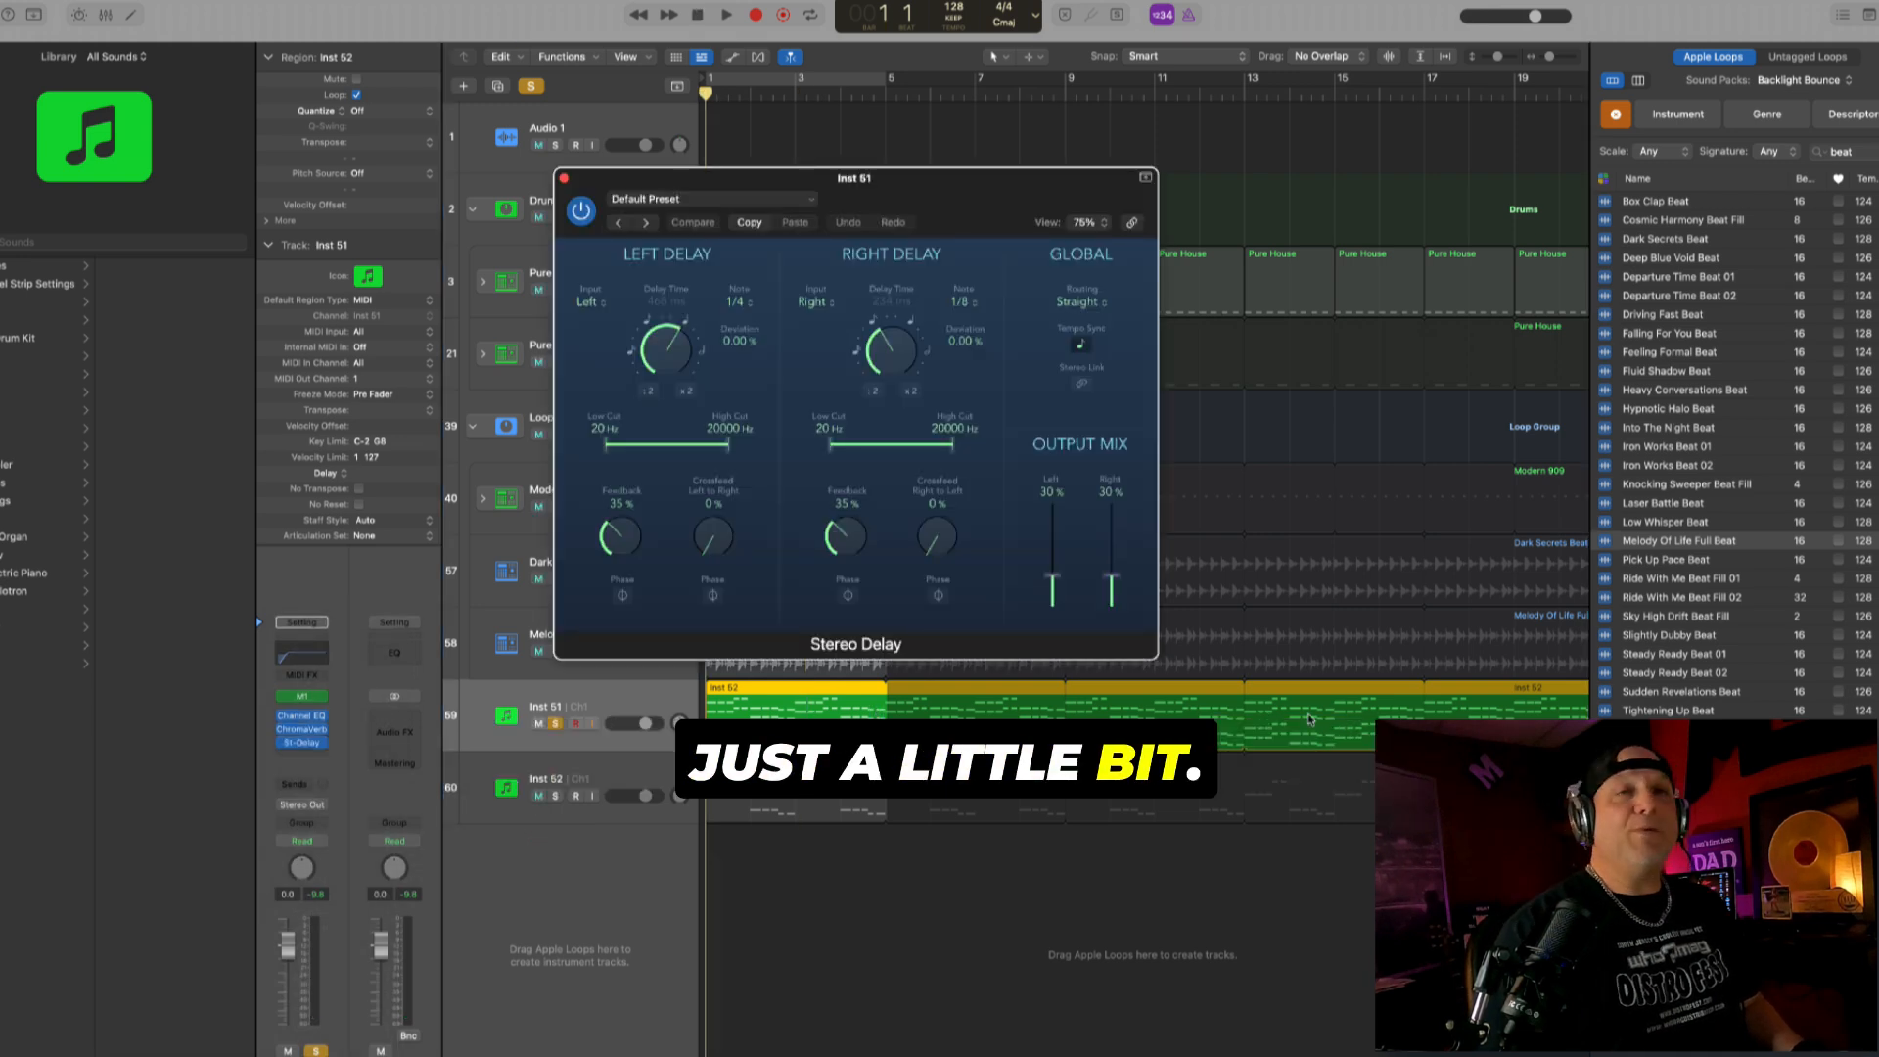
{"action": "key", "text": "space"}
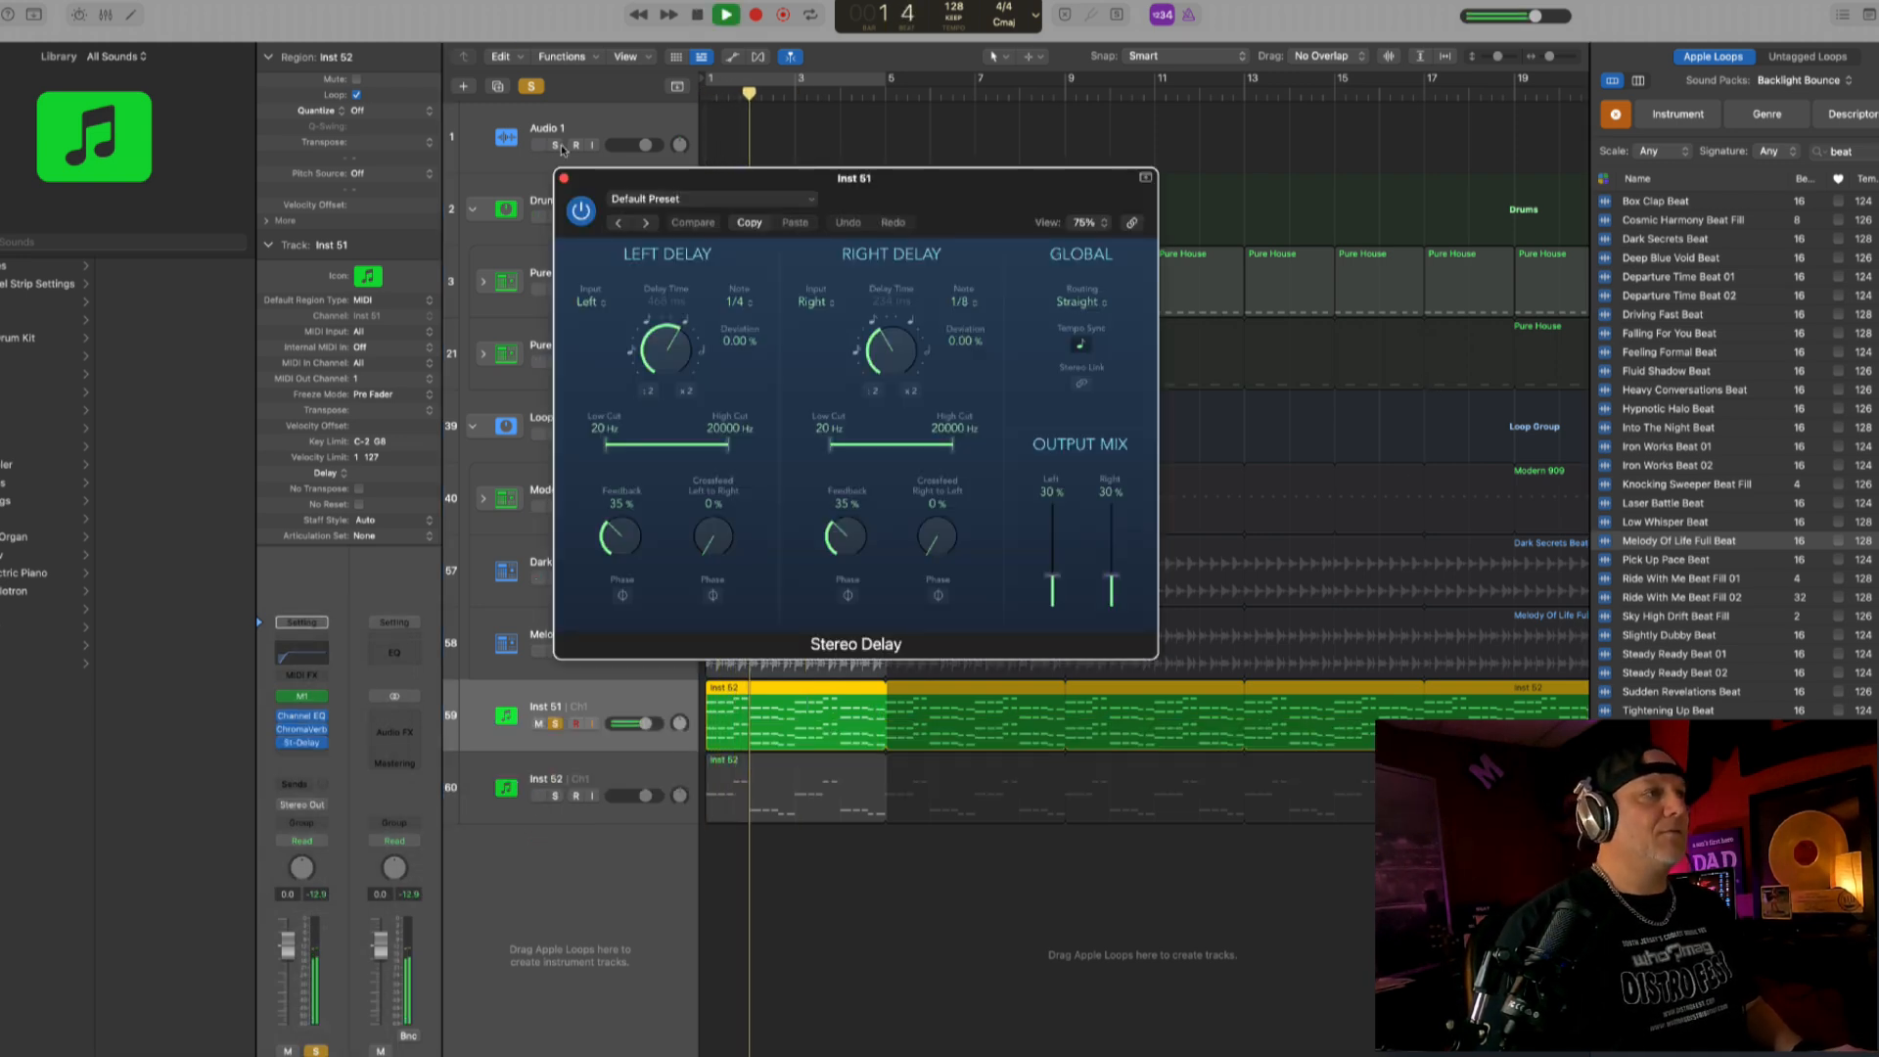
{"action": "left_click", "coordinate": [564, 179]}
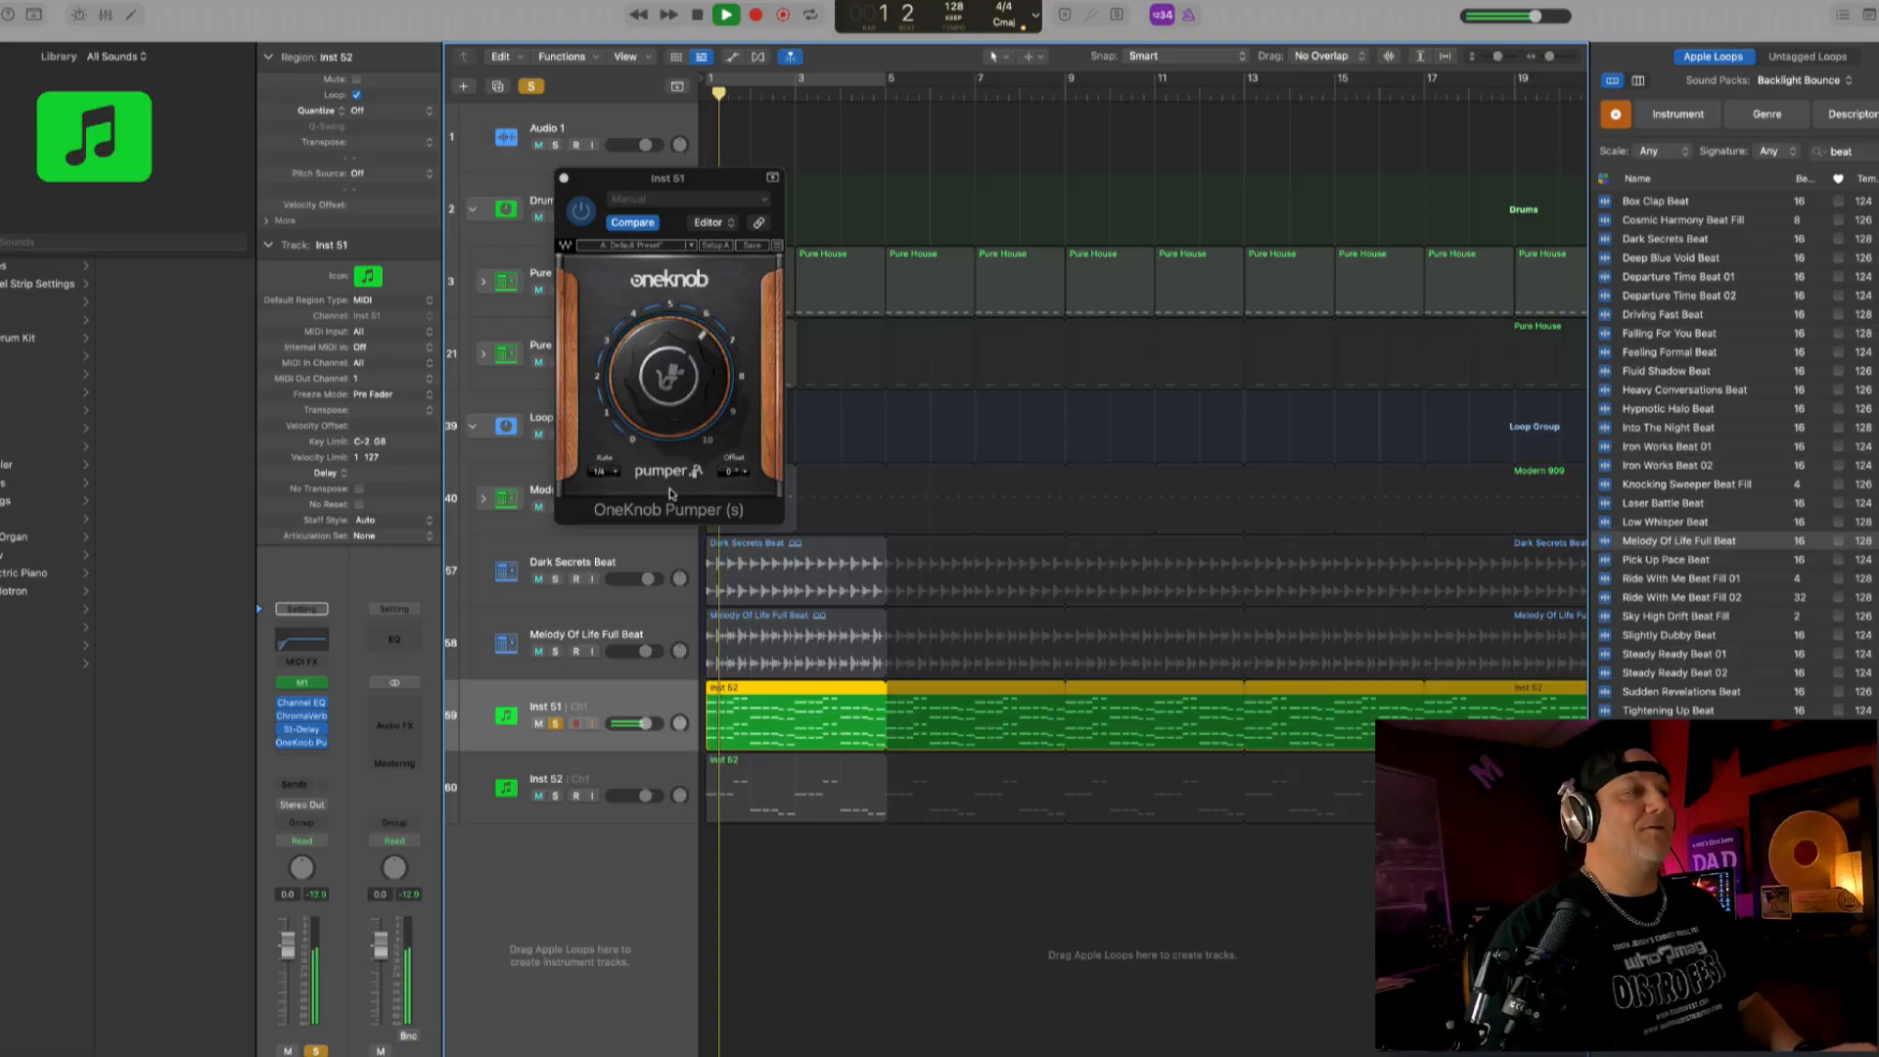
- Set the OneKnob Pumper amount on Inst 51 to about 6 and close the plug-in
{"action": "left_click", "coordinate": [680, 415]}
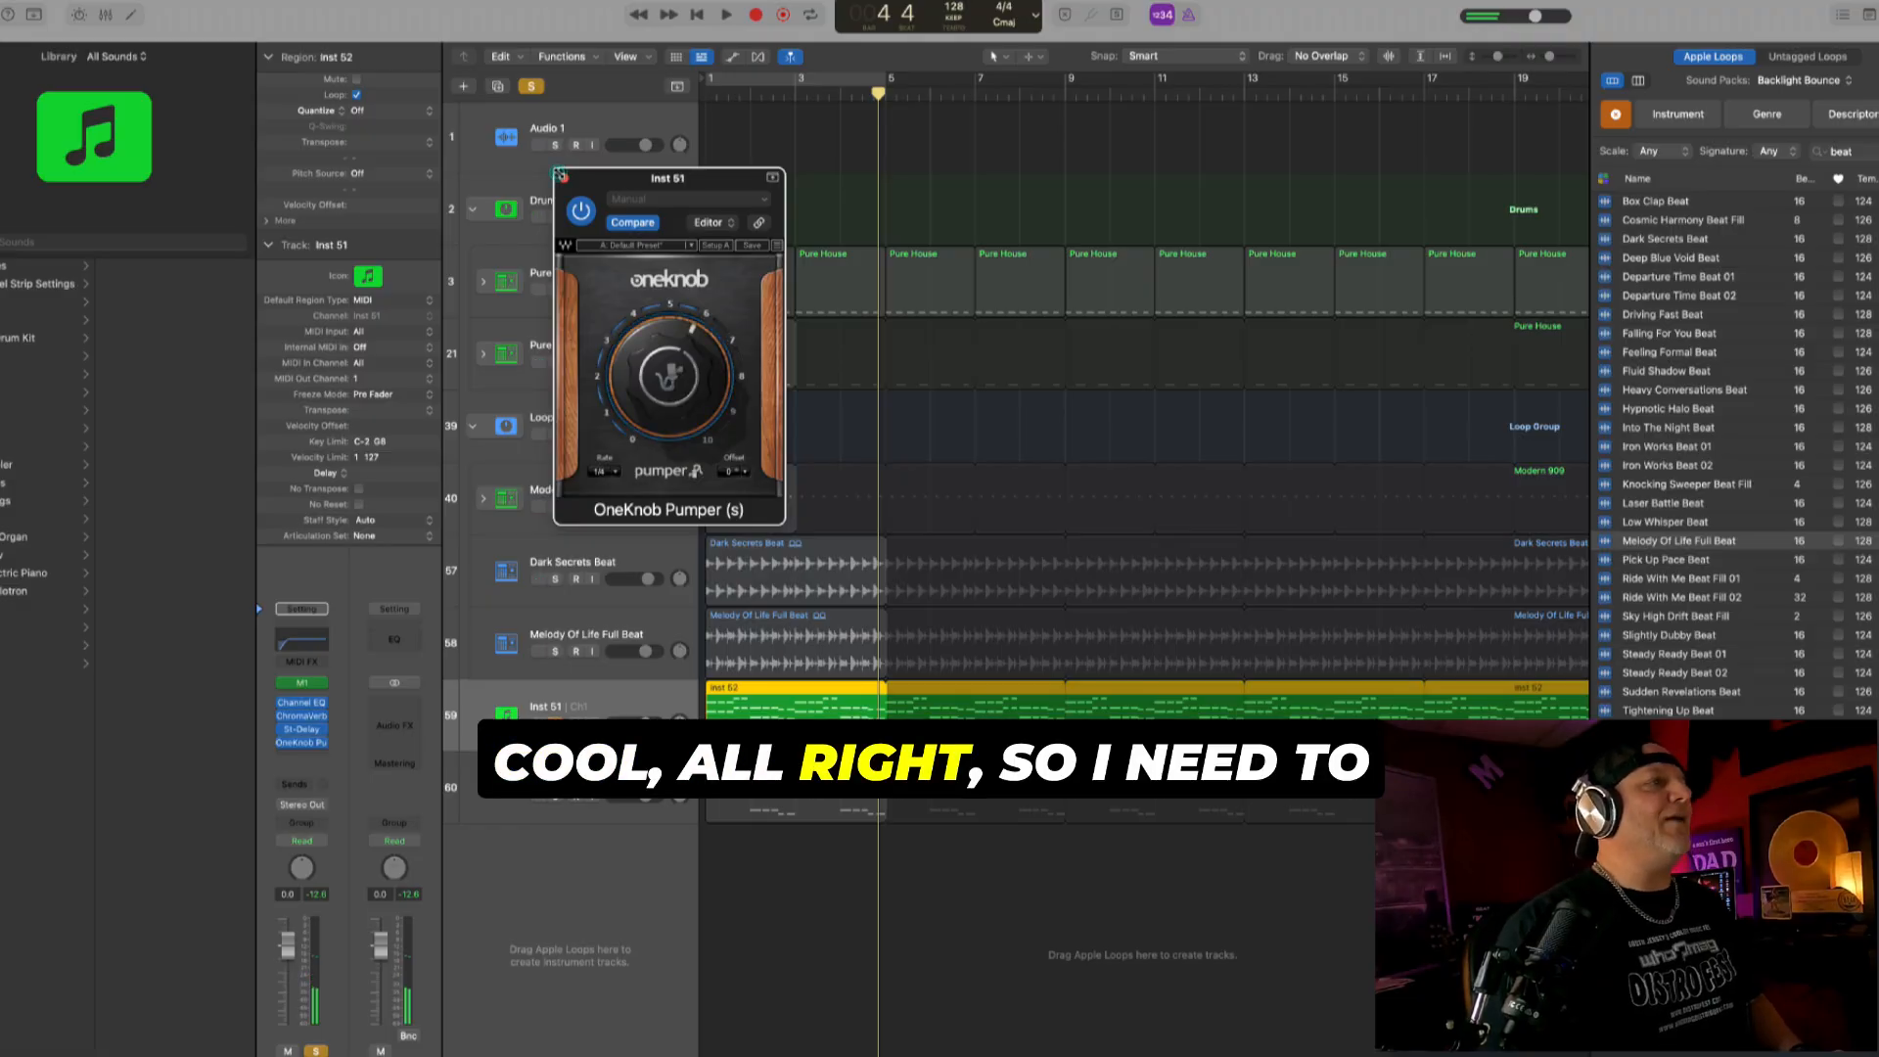
{"action": "left_click", "coordinate": [564, 179]}
- Add a Channel EQ to the Inst 52 bass track, slightly boost its upper midrange, and audition the track soloed
{"action": "left_click", "coordinate": [609, 779]}
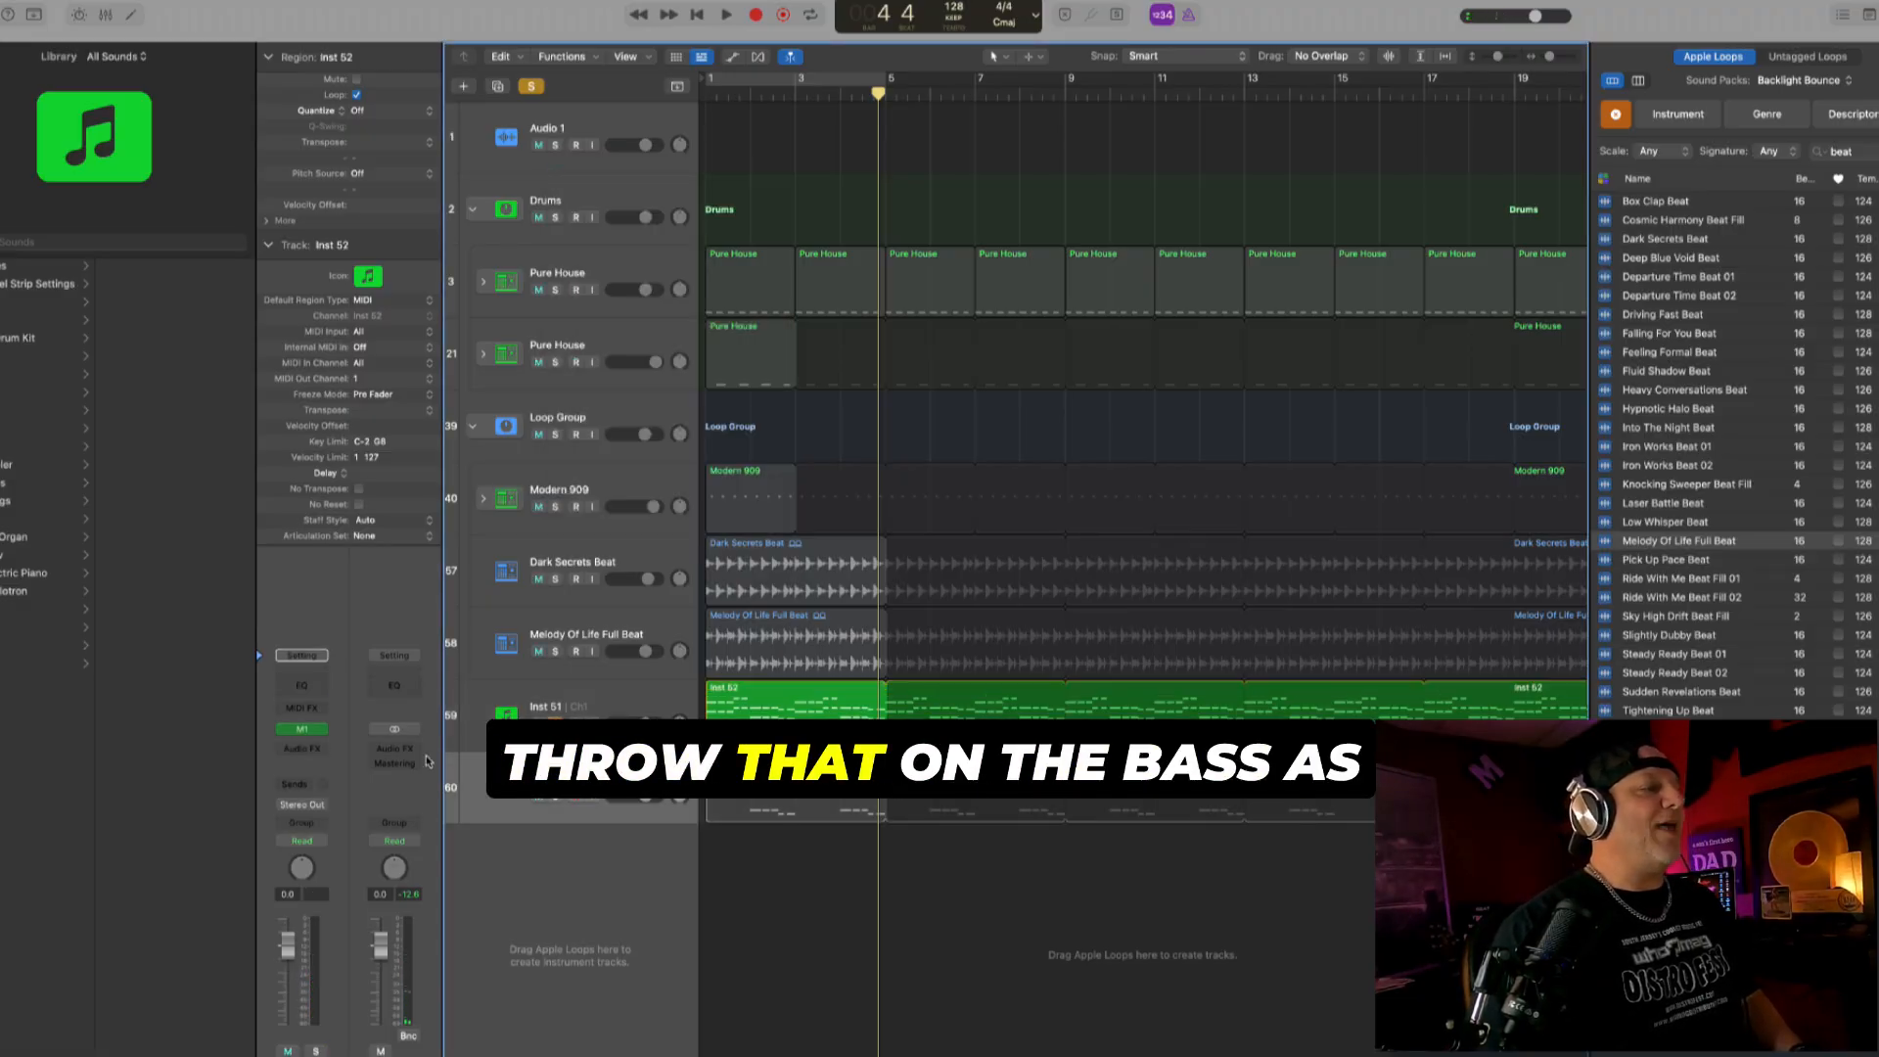
{"action": "left_click", "coordinate": [312, 689]}
{"action": "left_click_drag", "start_coordinate": [961, 369], "coordinate": [1072, 352]}
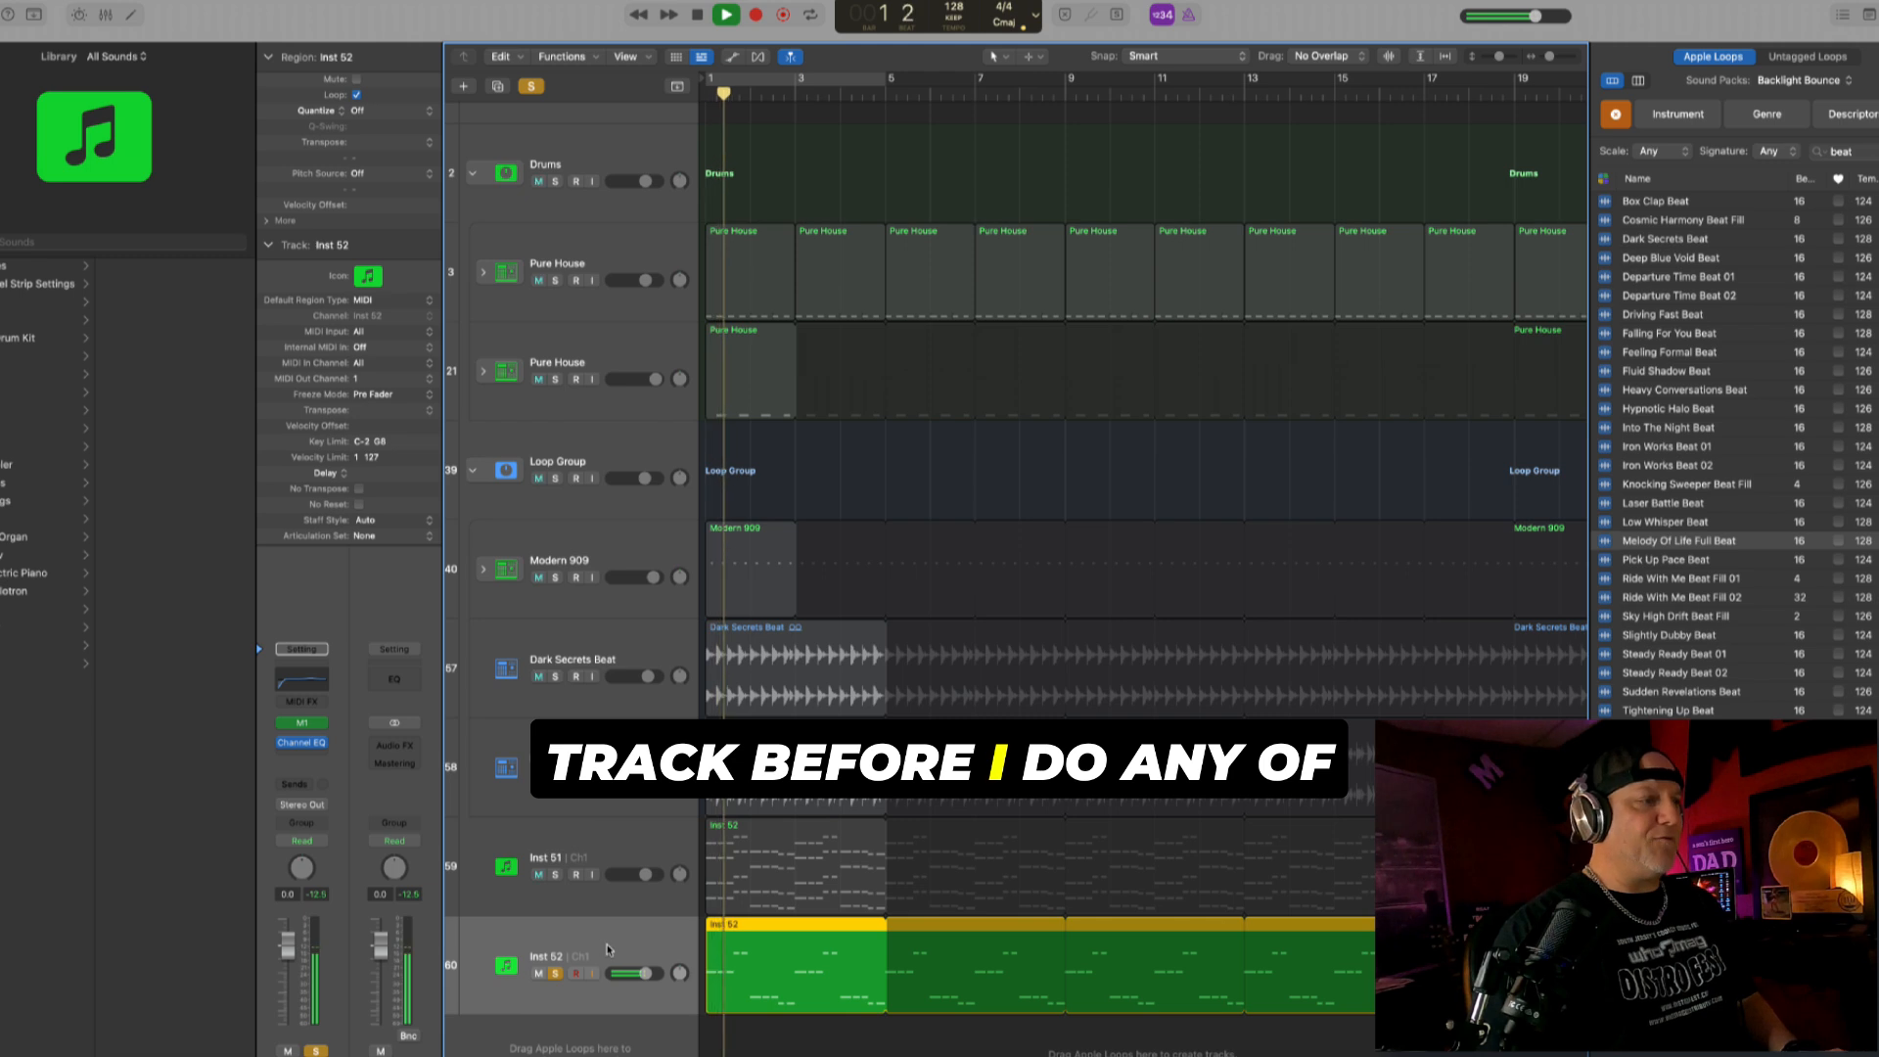
{"action": "key", "text": "space"}
- Create a duplicate of the Inst 52 track and copy the bass region onto it
{"action": "key", "text": "super+d"}
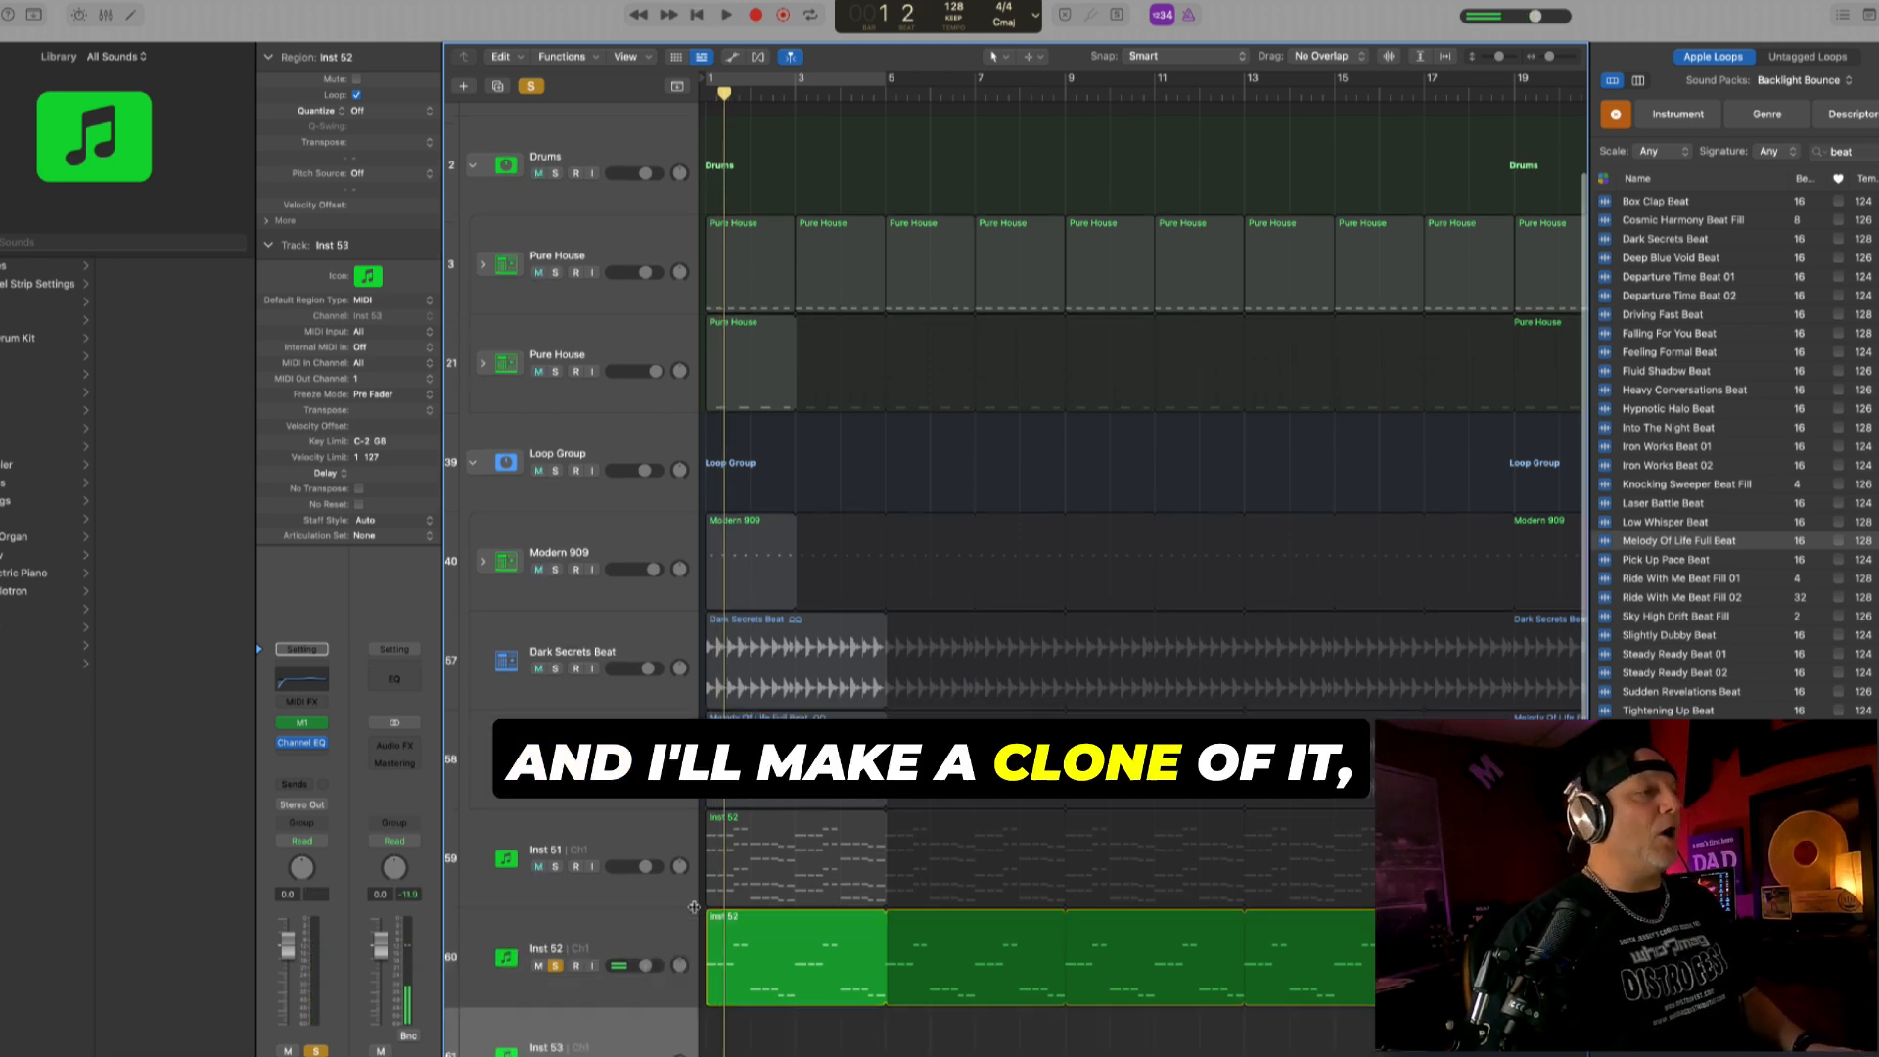
{"action": "left_click_drag", "start_coordinate": [729, 944], "coordinate": [736, 1030]}
{"action": "scroll", "coordinate": [655, 904], "scroll_direction": "down", "scroll_amount": 2}
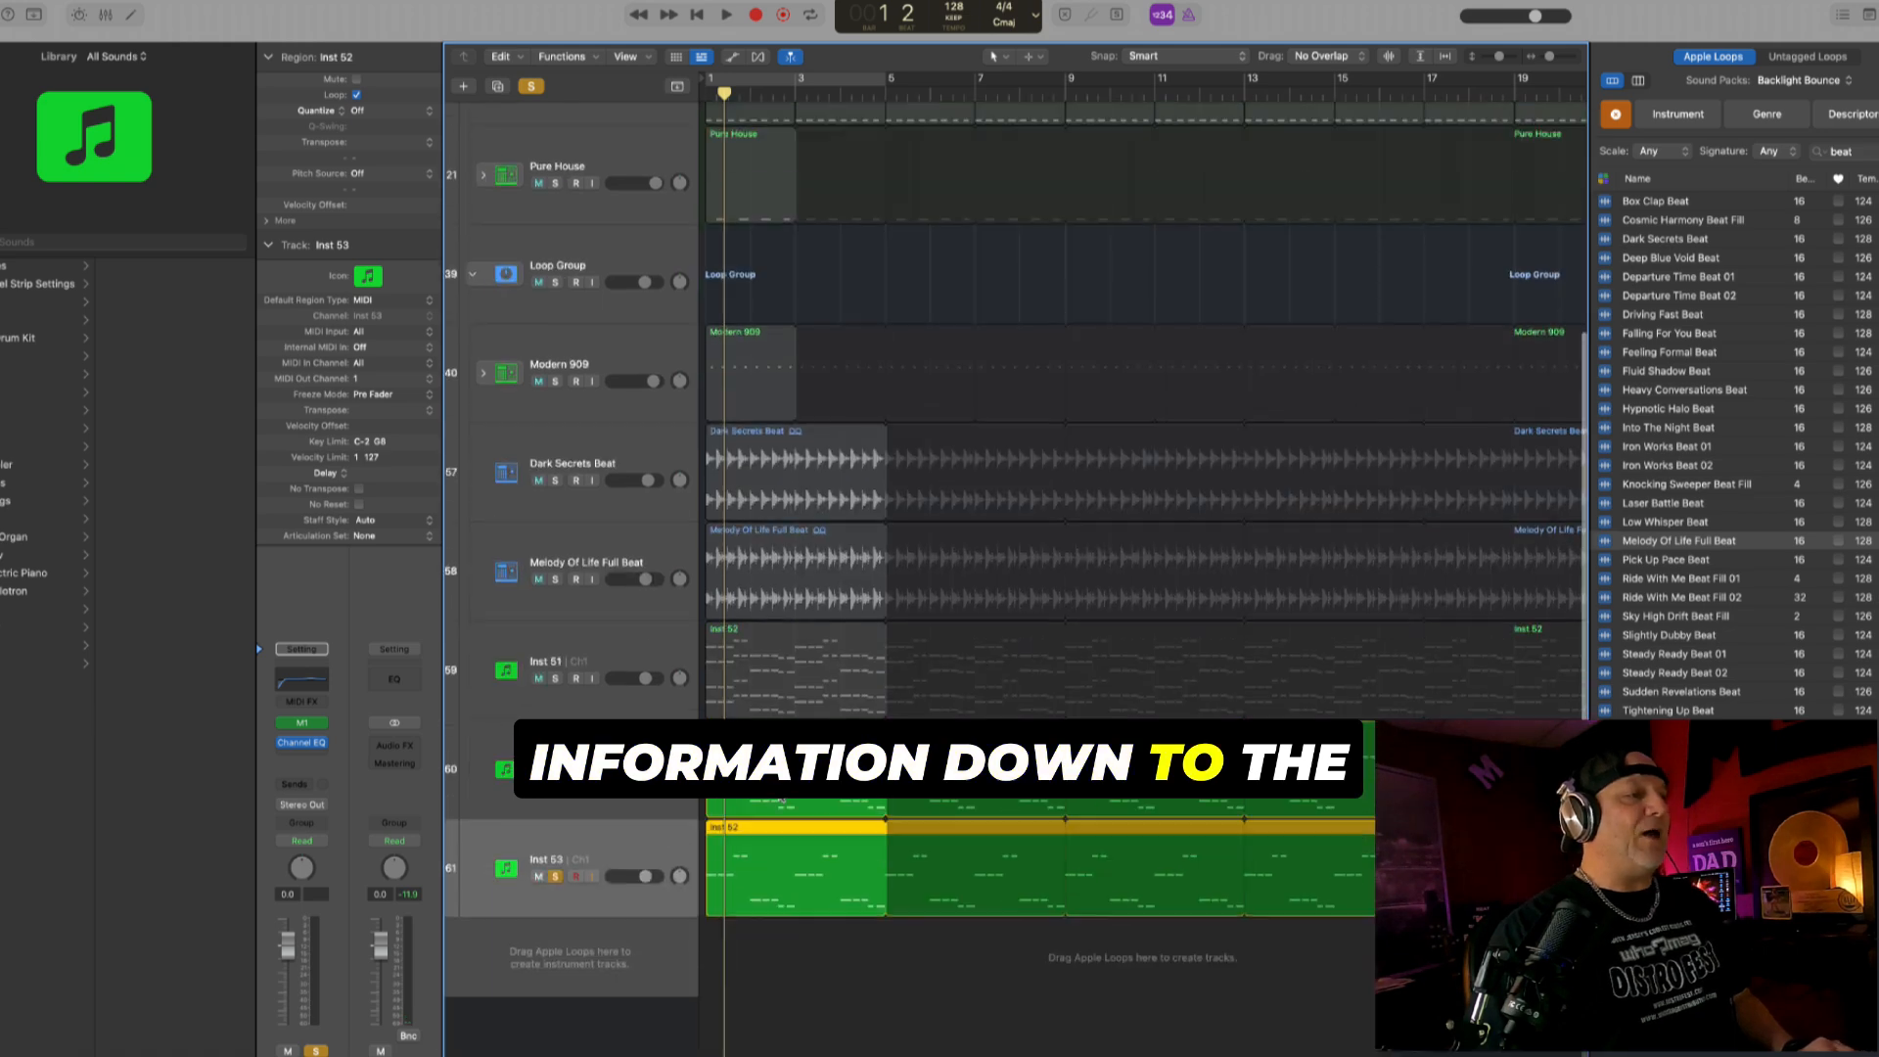
- Load the Lo-Fi Tape Upright bass patch on the duplicated track and replace its instrument with 808 Monster
{"action": "mouse_move", "coordinate": [322, 729]}
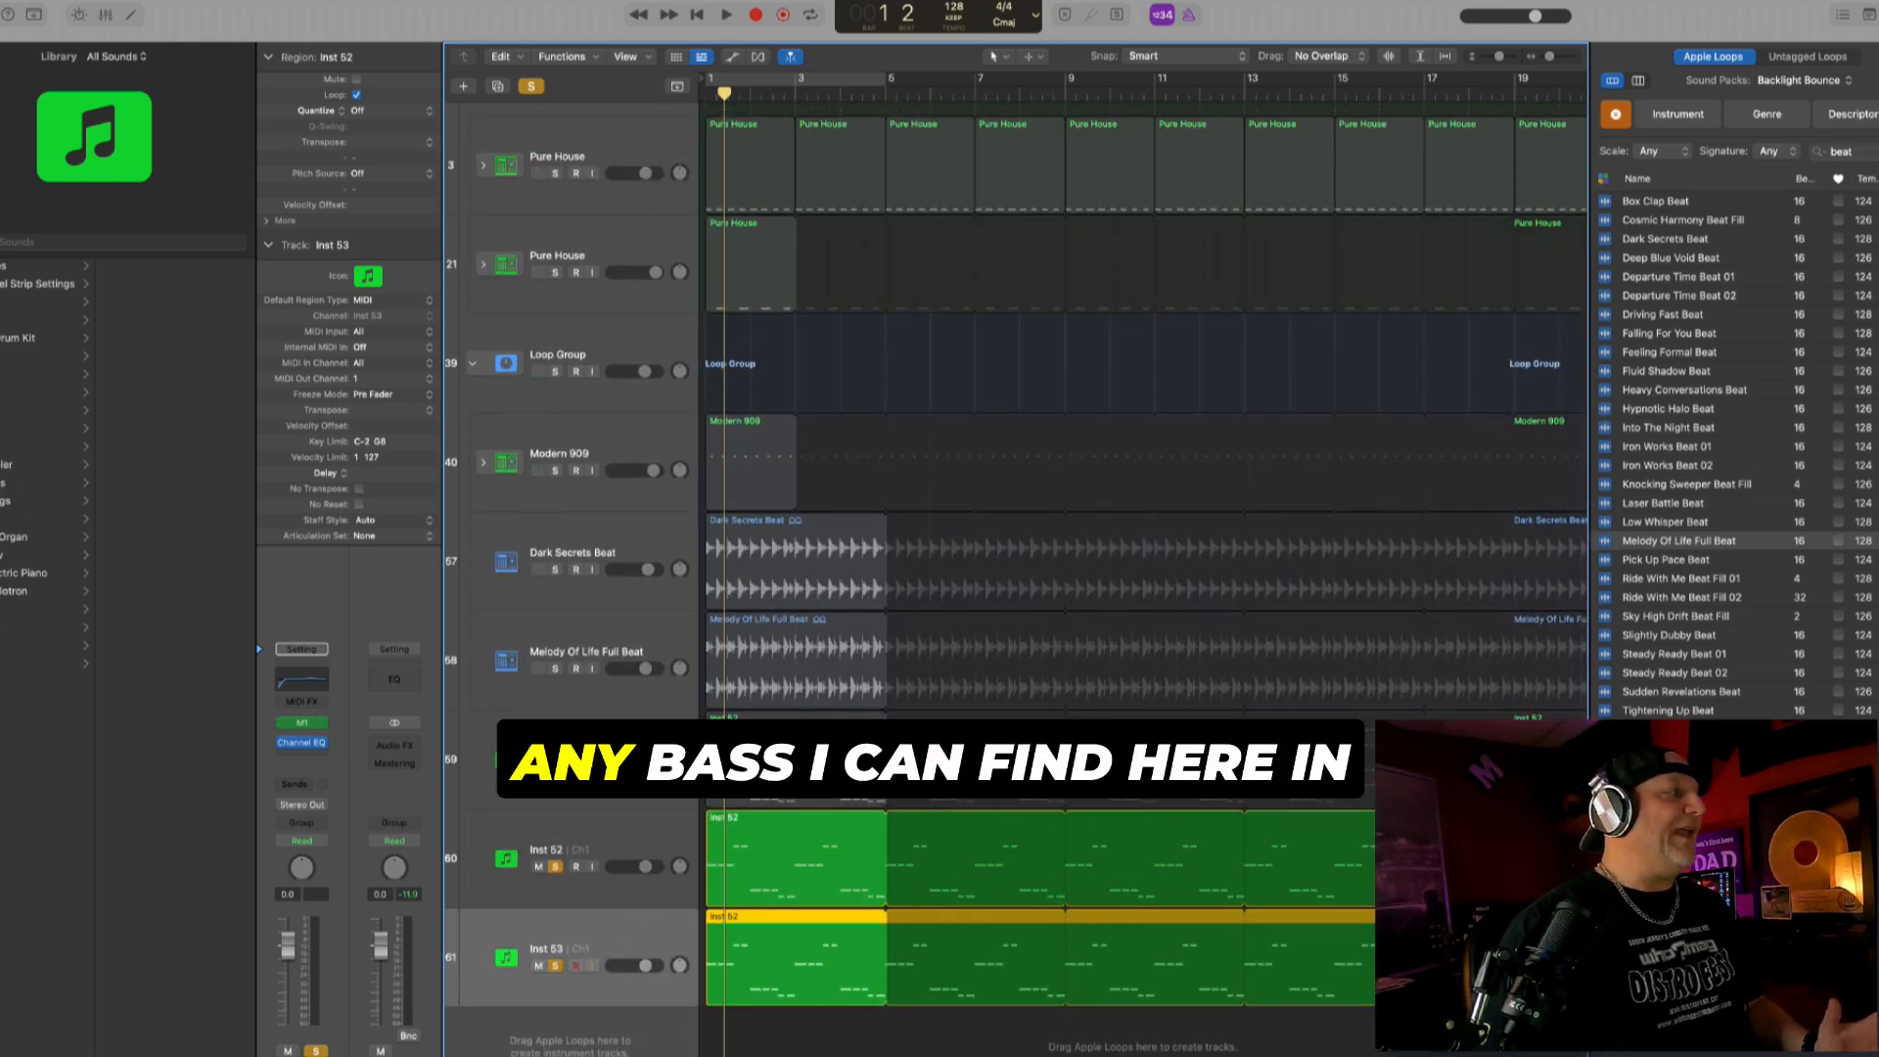
{"action": "left_click", "coordinate": [1, 307]}
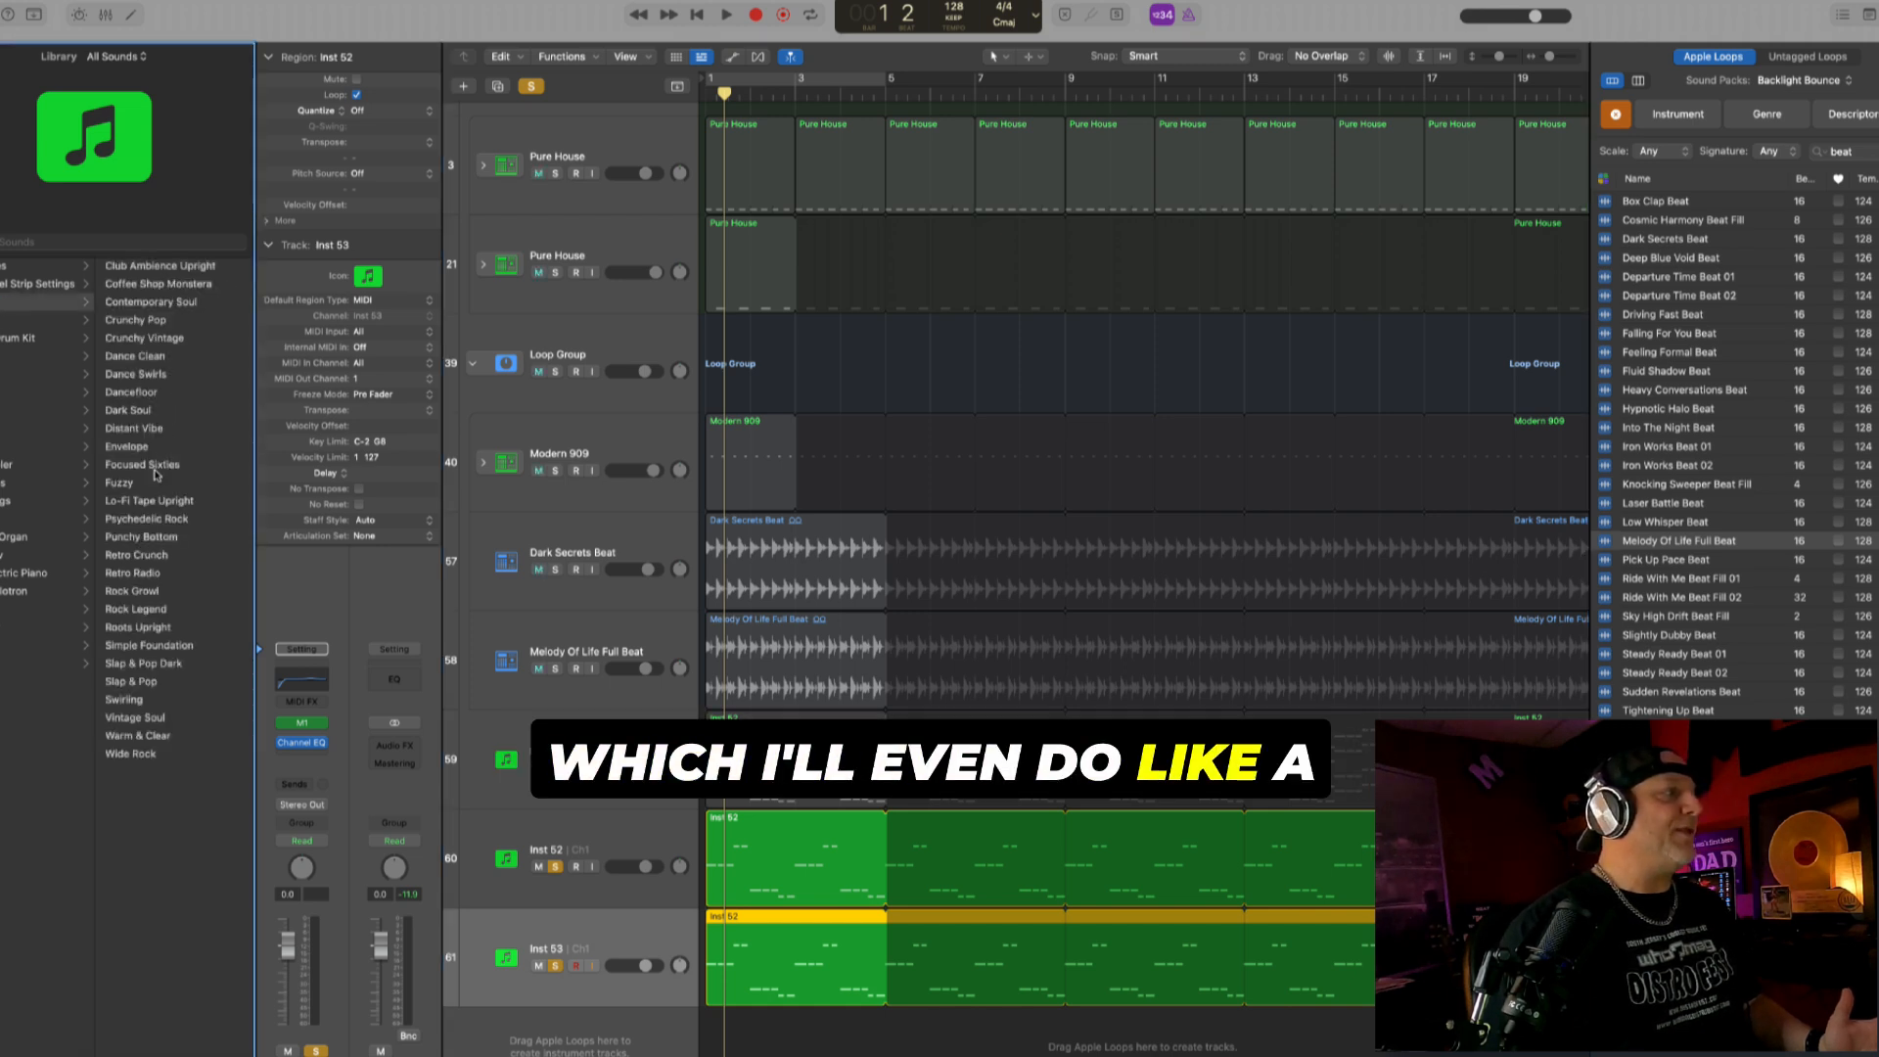
{"action": "left_click", "coordinate": [145, 500]}
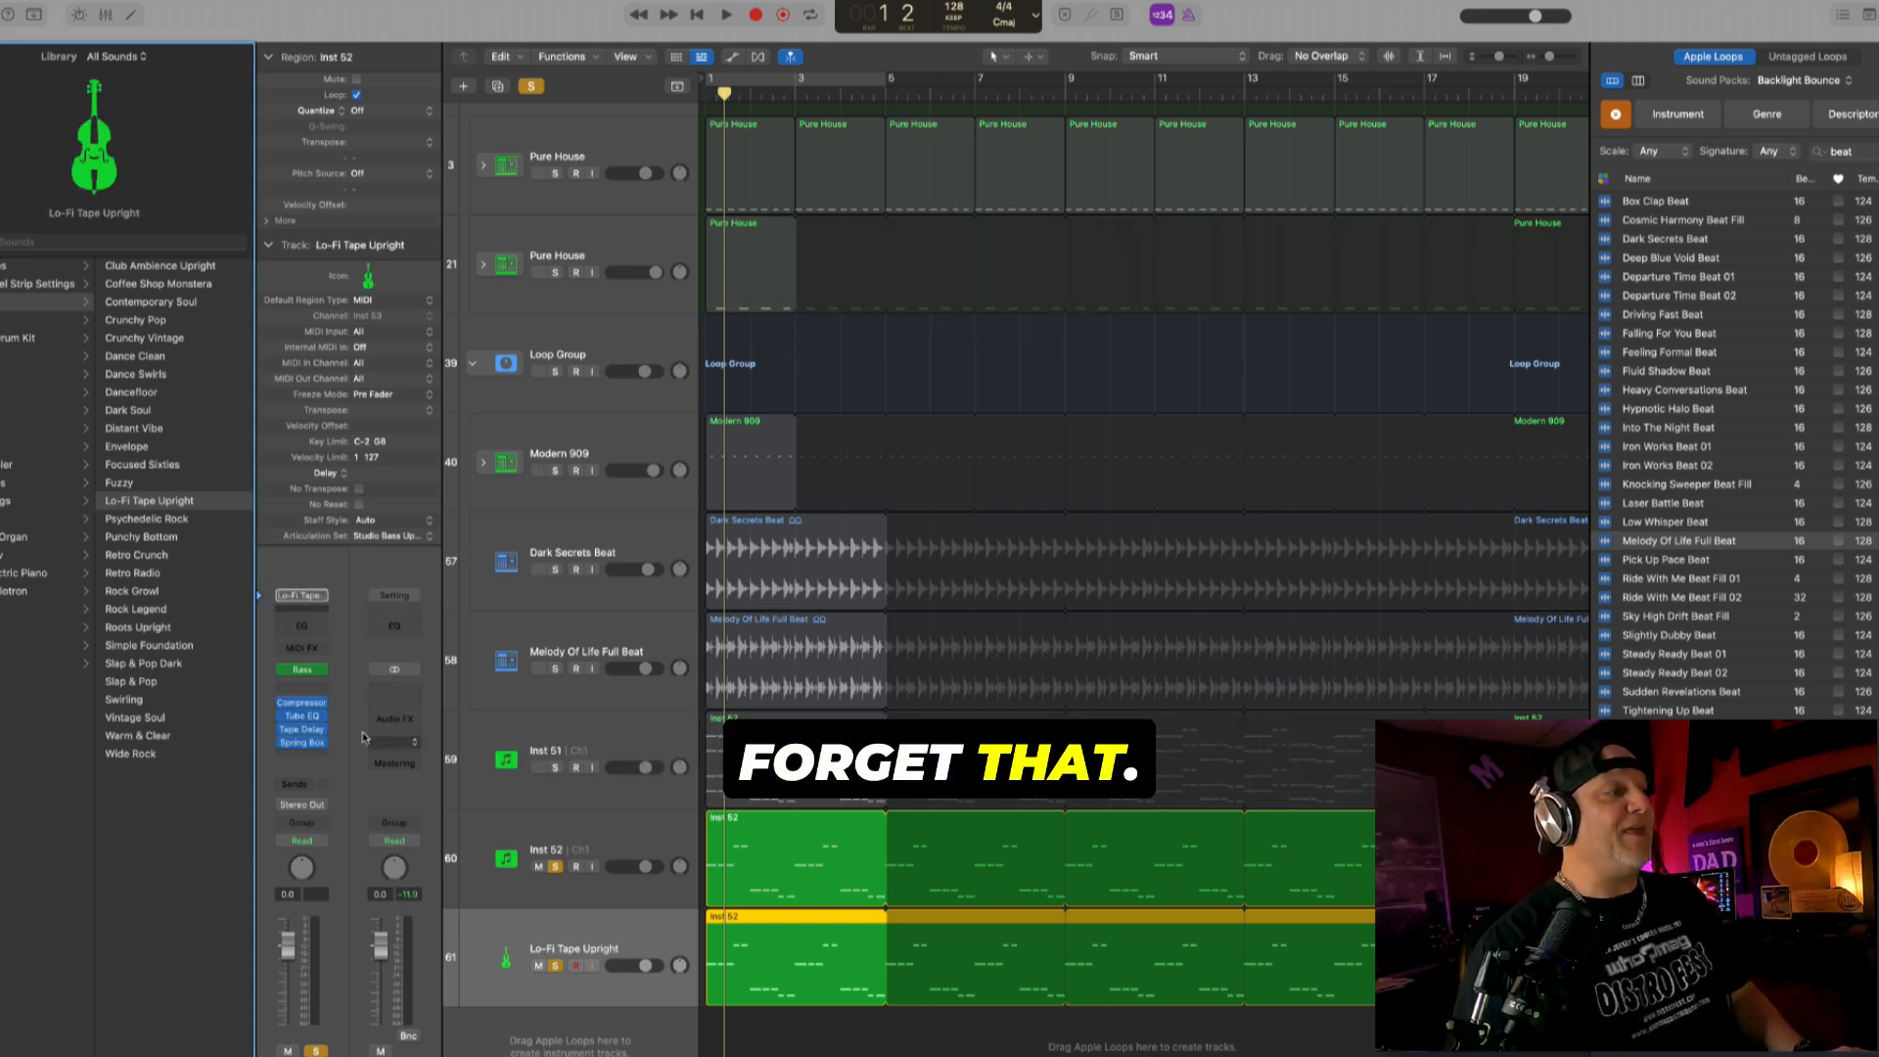
{"action": "left_click", "coordinate": [326, 672]}
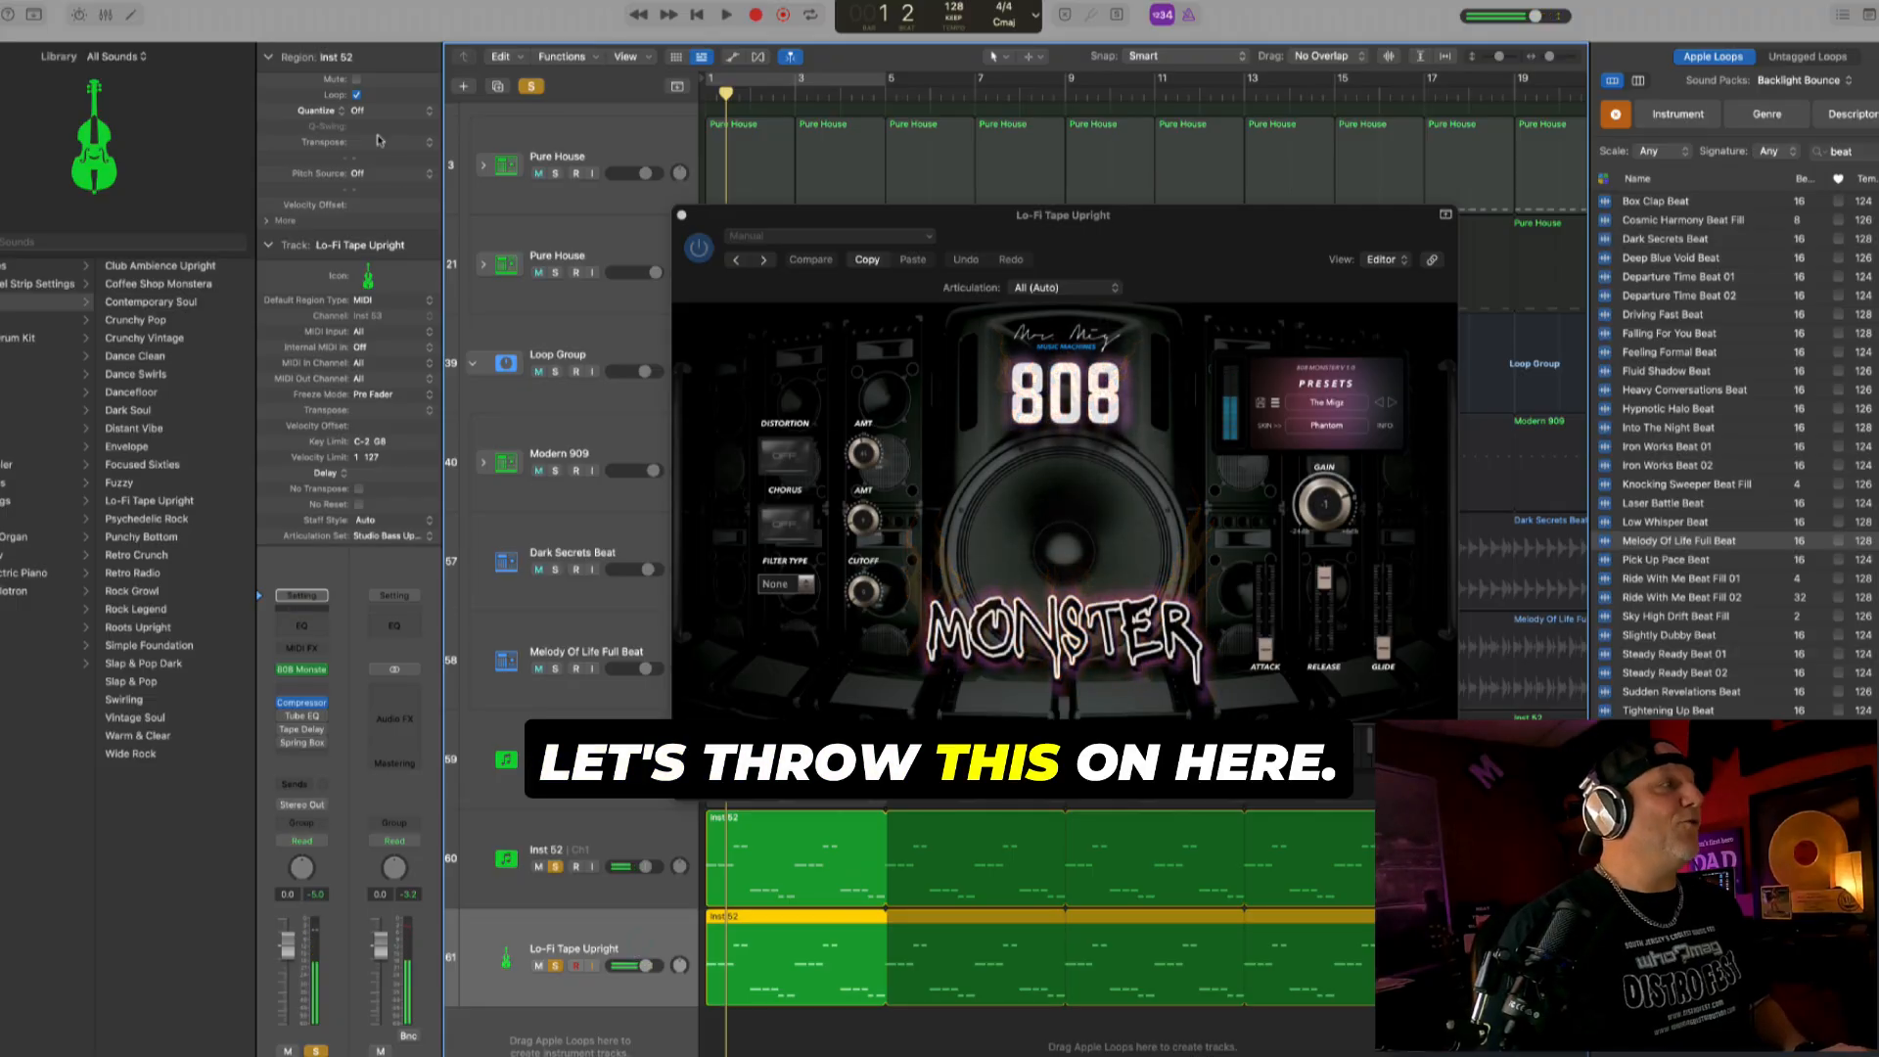
- Transpose the 808 Monster track's bass region by +12 and lower the track volume to -12.4 dB during playback
{"action": "left_click_drag", "start_coordinate": [370, 142], "coordinate": [371, 144]}
{"action": "key", "text": "space"}
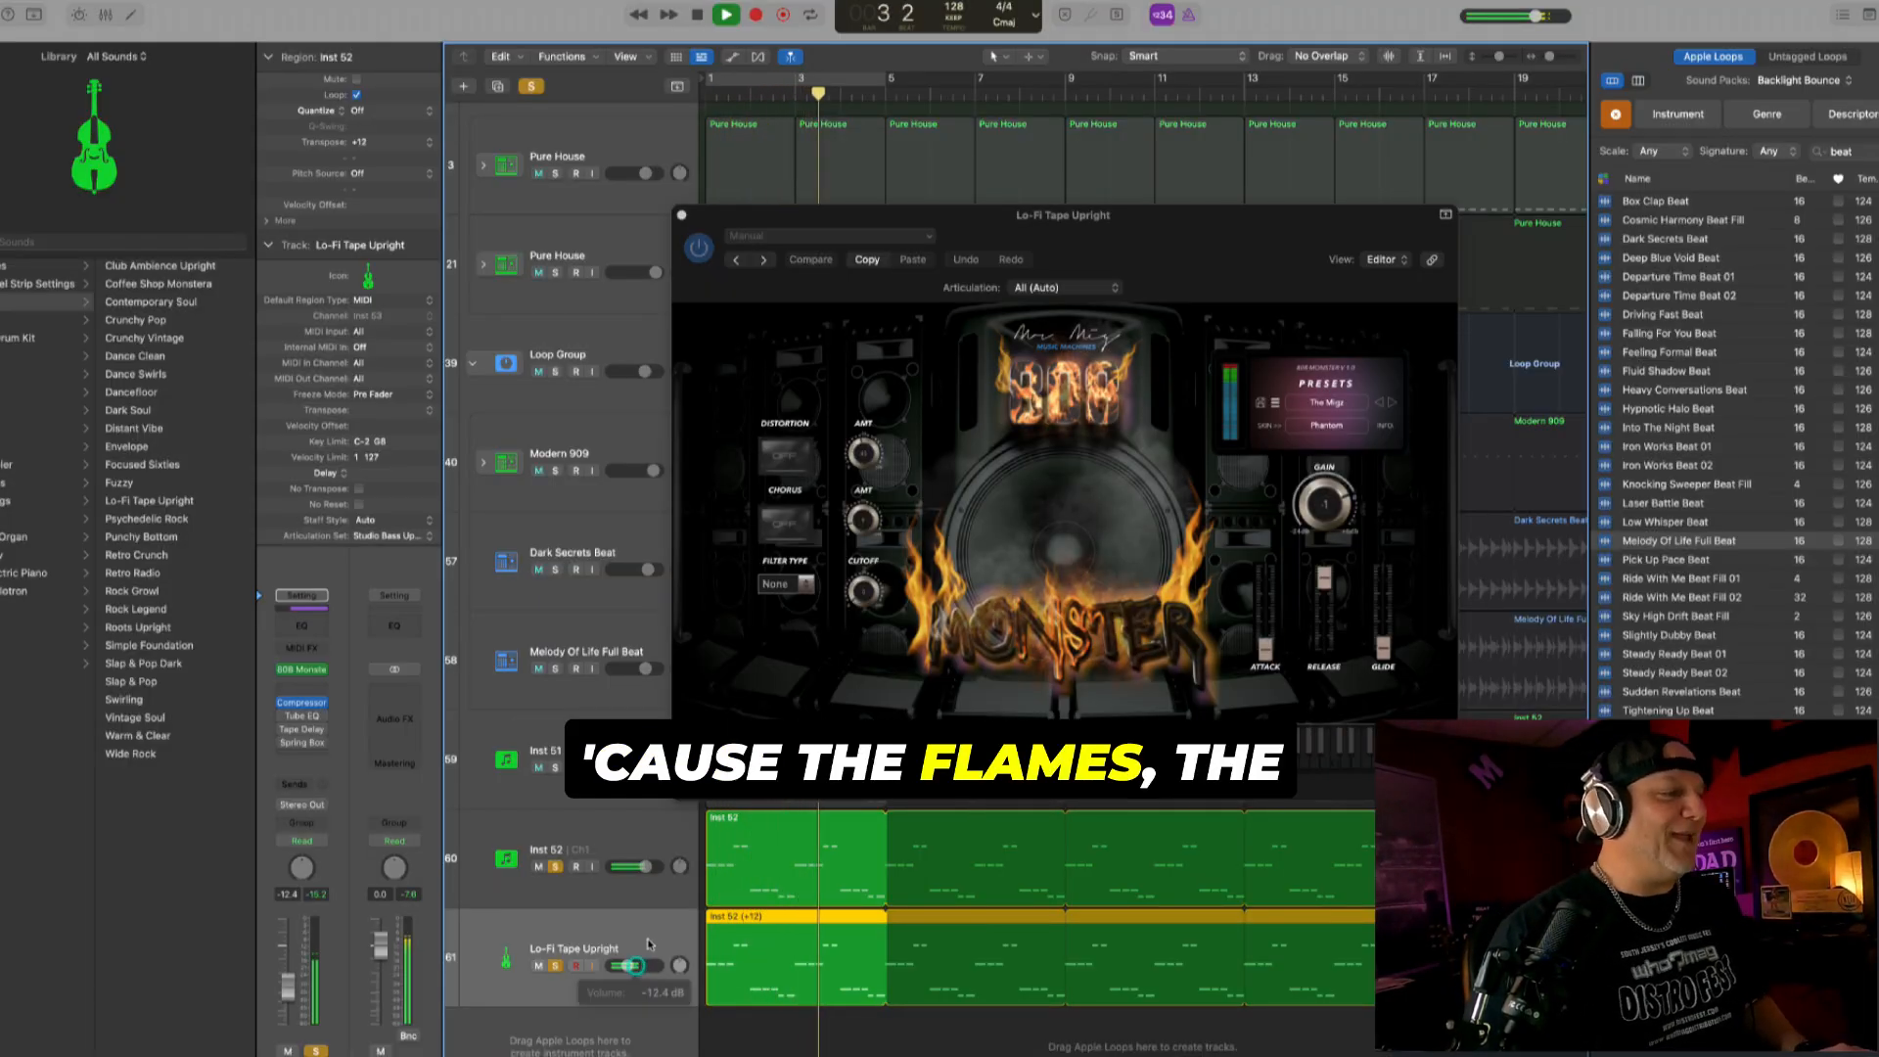
{"action": "key", "text": "space"}
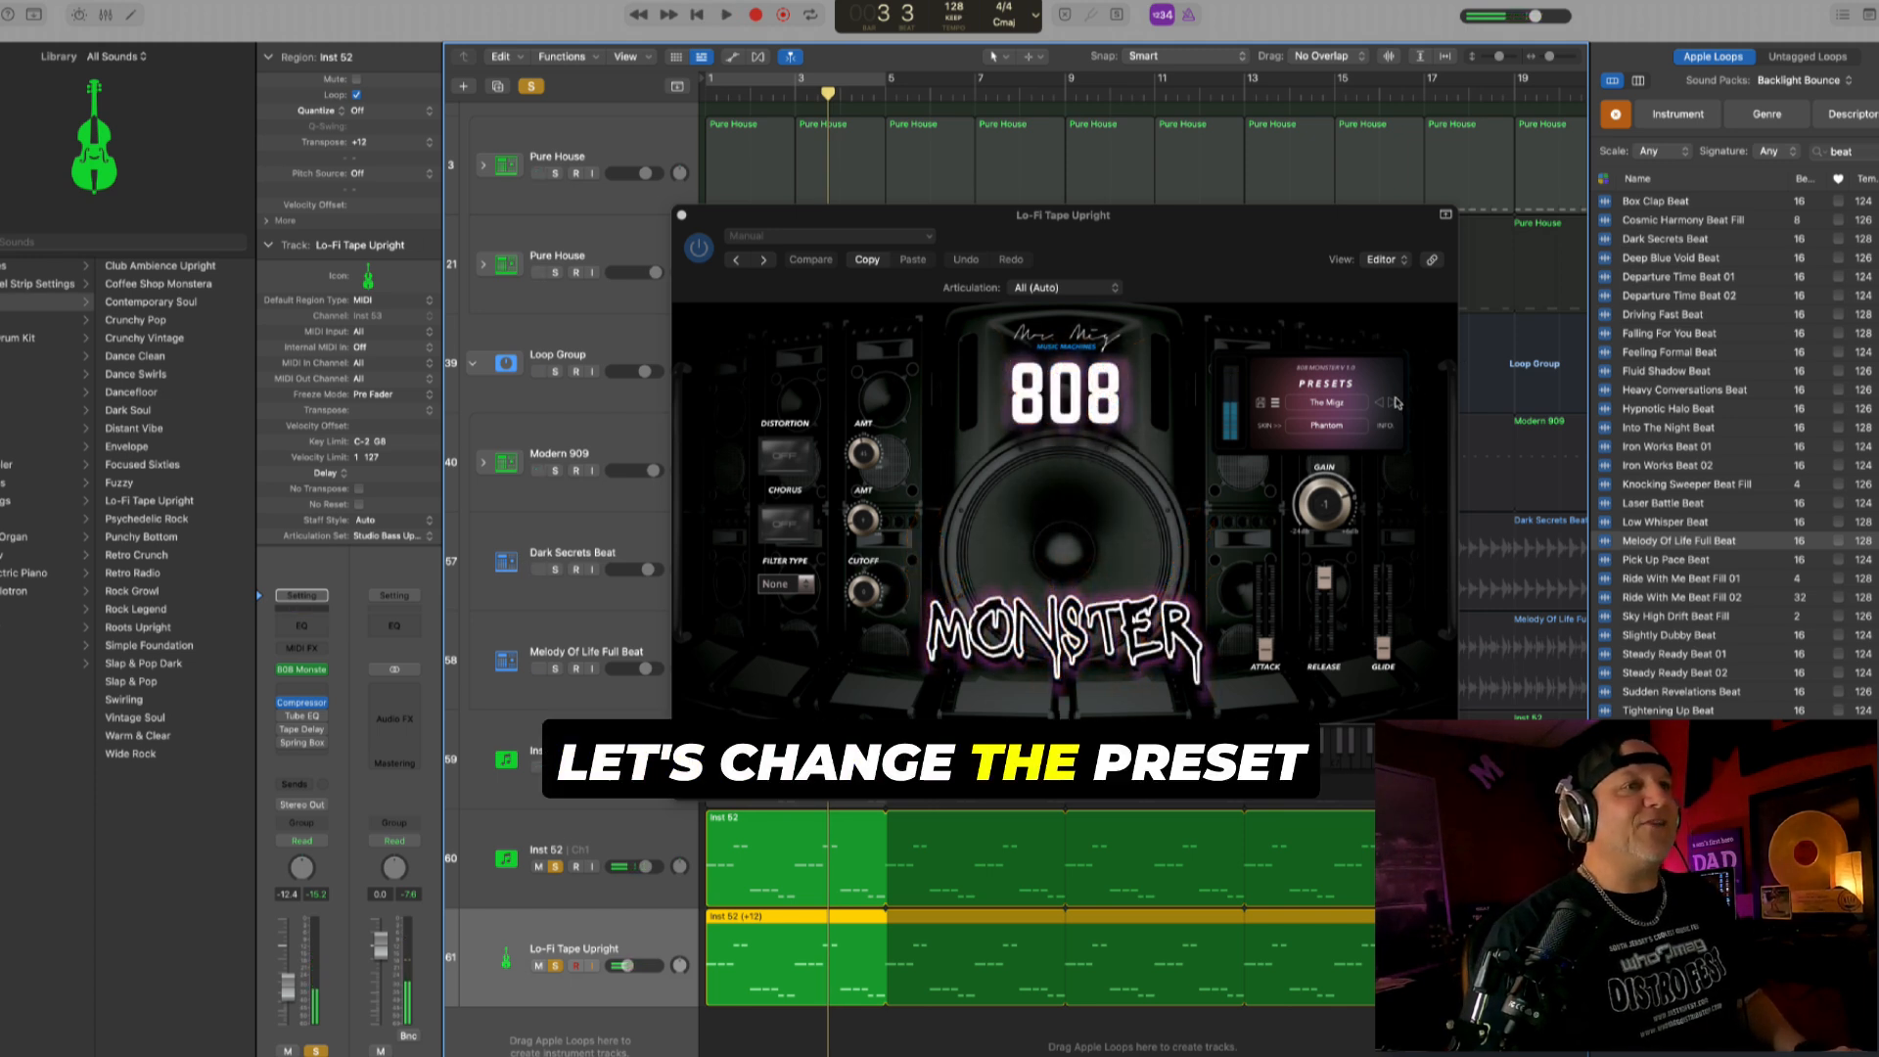
- Step through the 808 Monster presets from Thunder to TrunkRattler while playing the bass layers
{"action": "left_click", "coordinate": [1391, 403]}
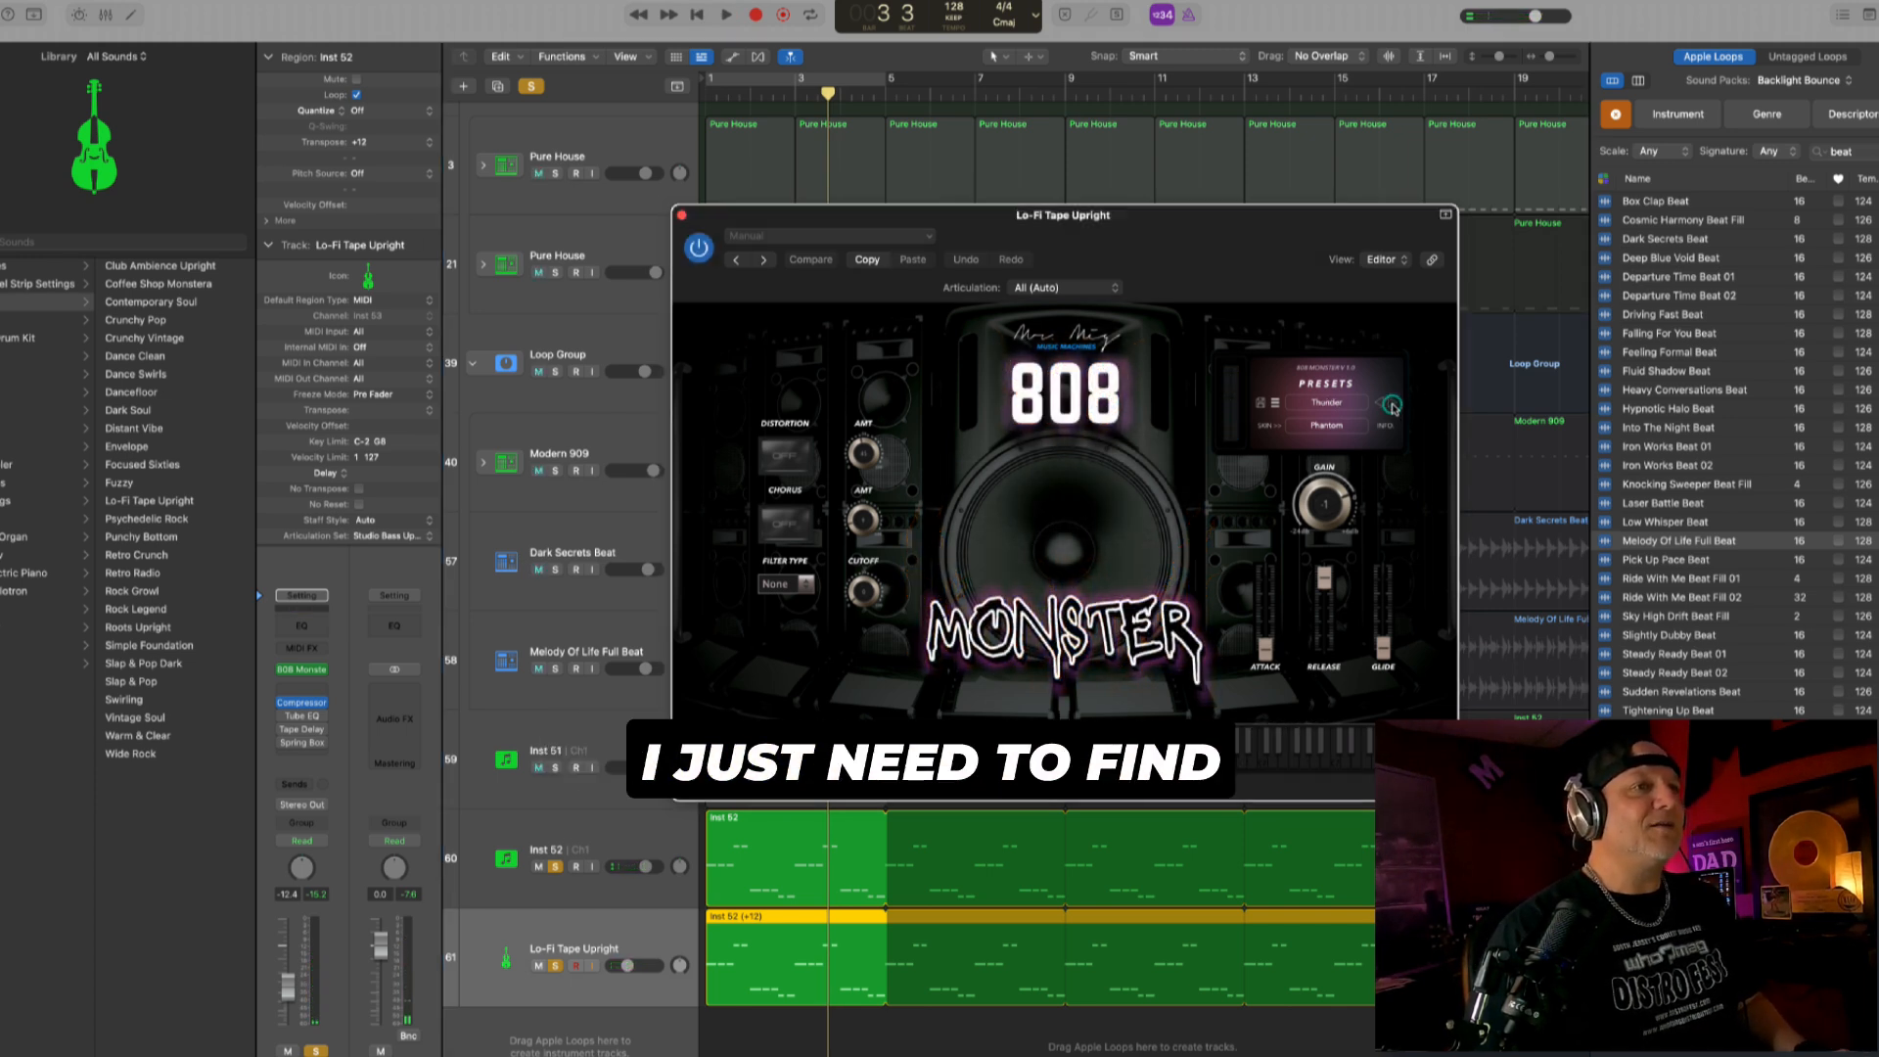
{"action": "key", "text": "space"}
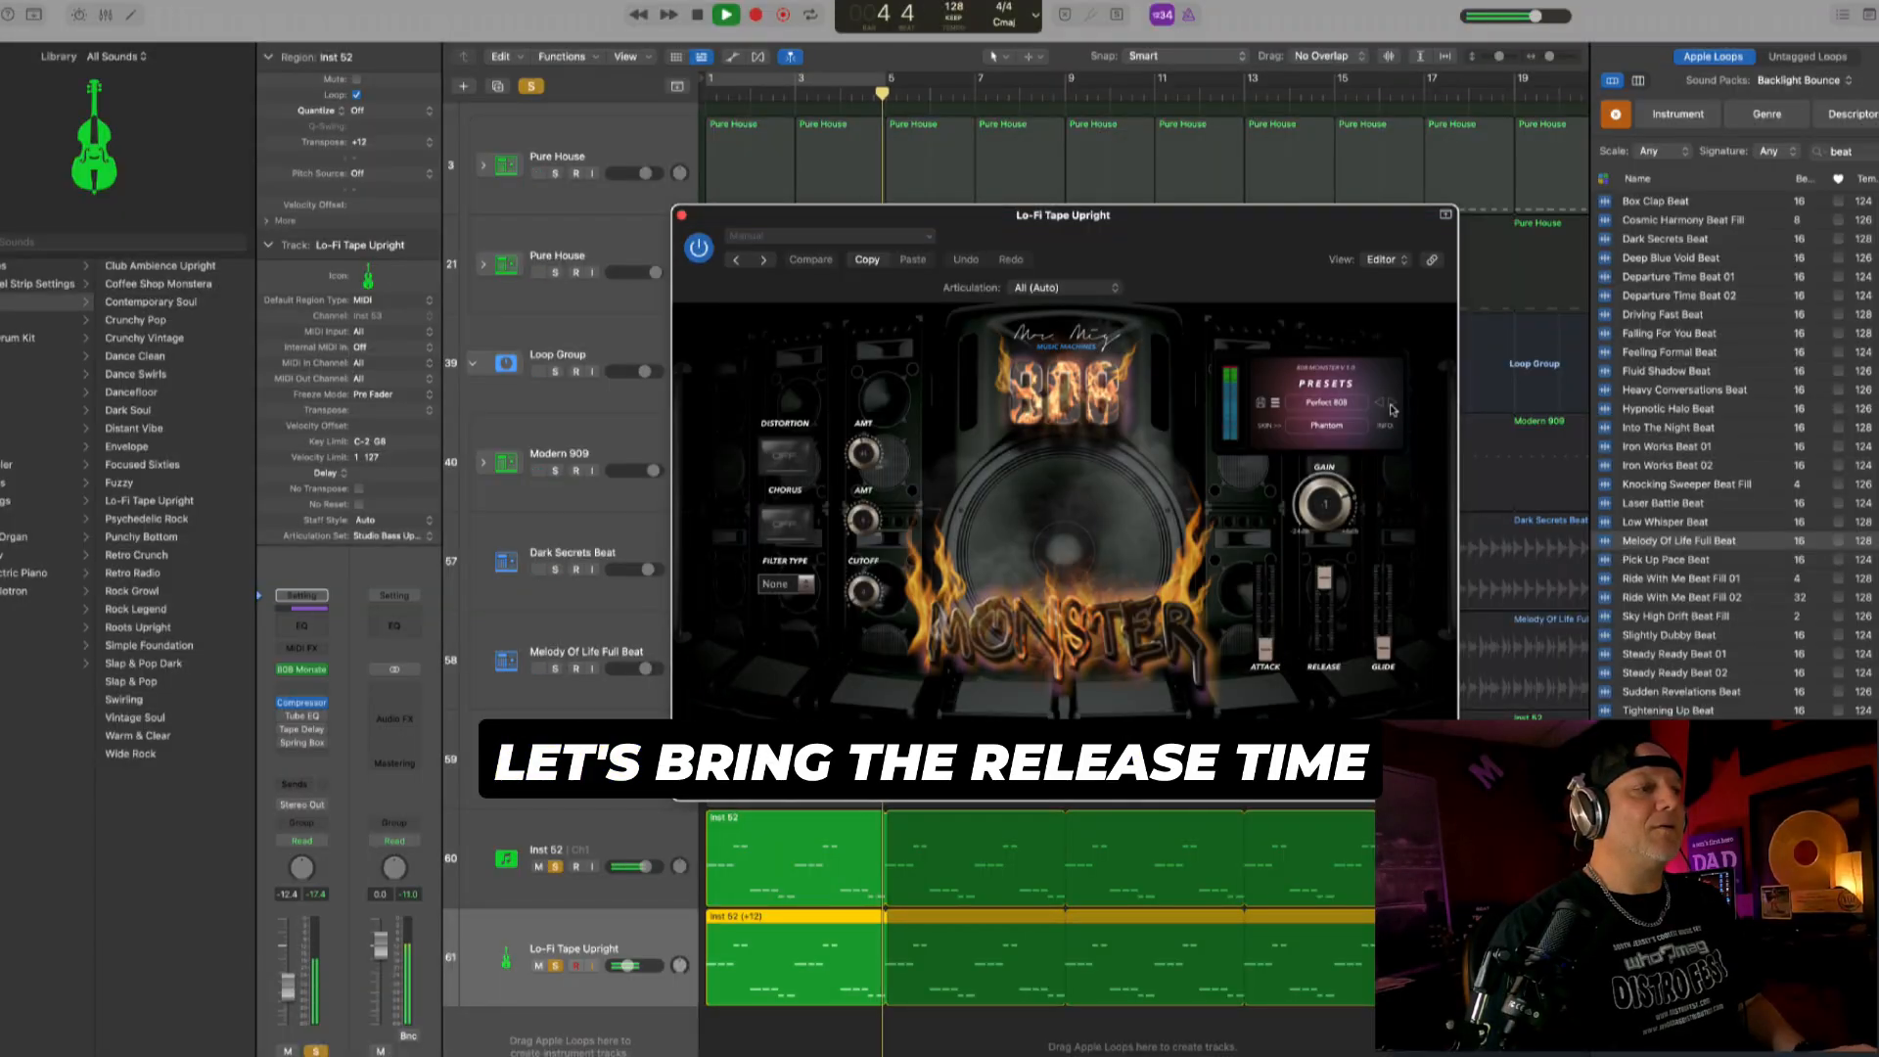
{"action": "left_click", "coordinate": [644, 923]}
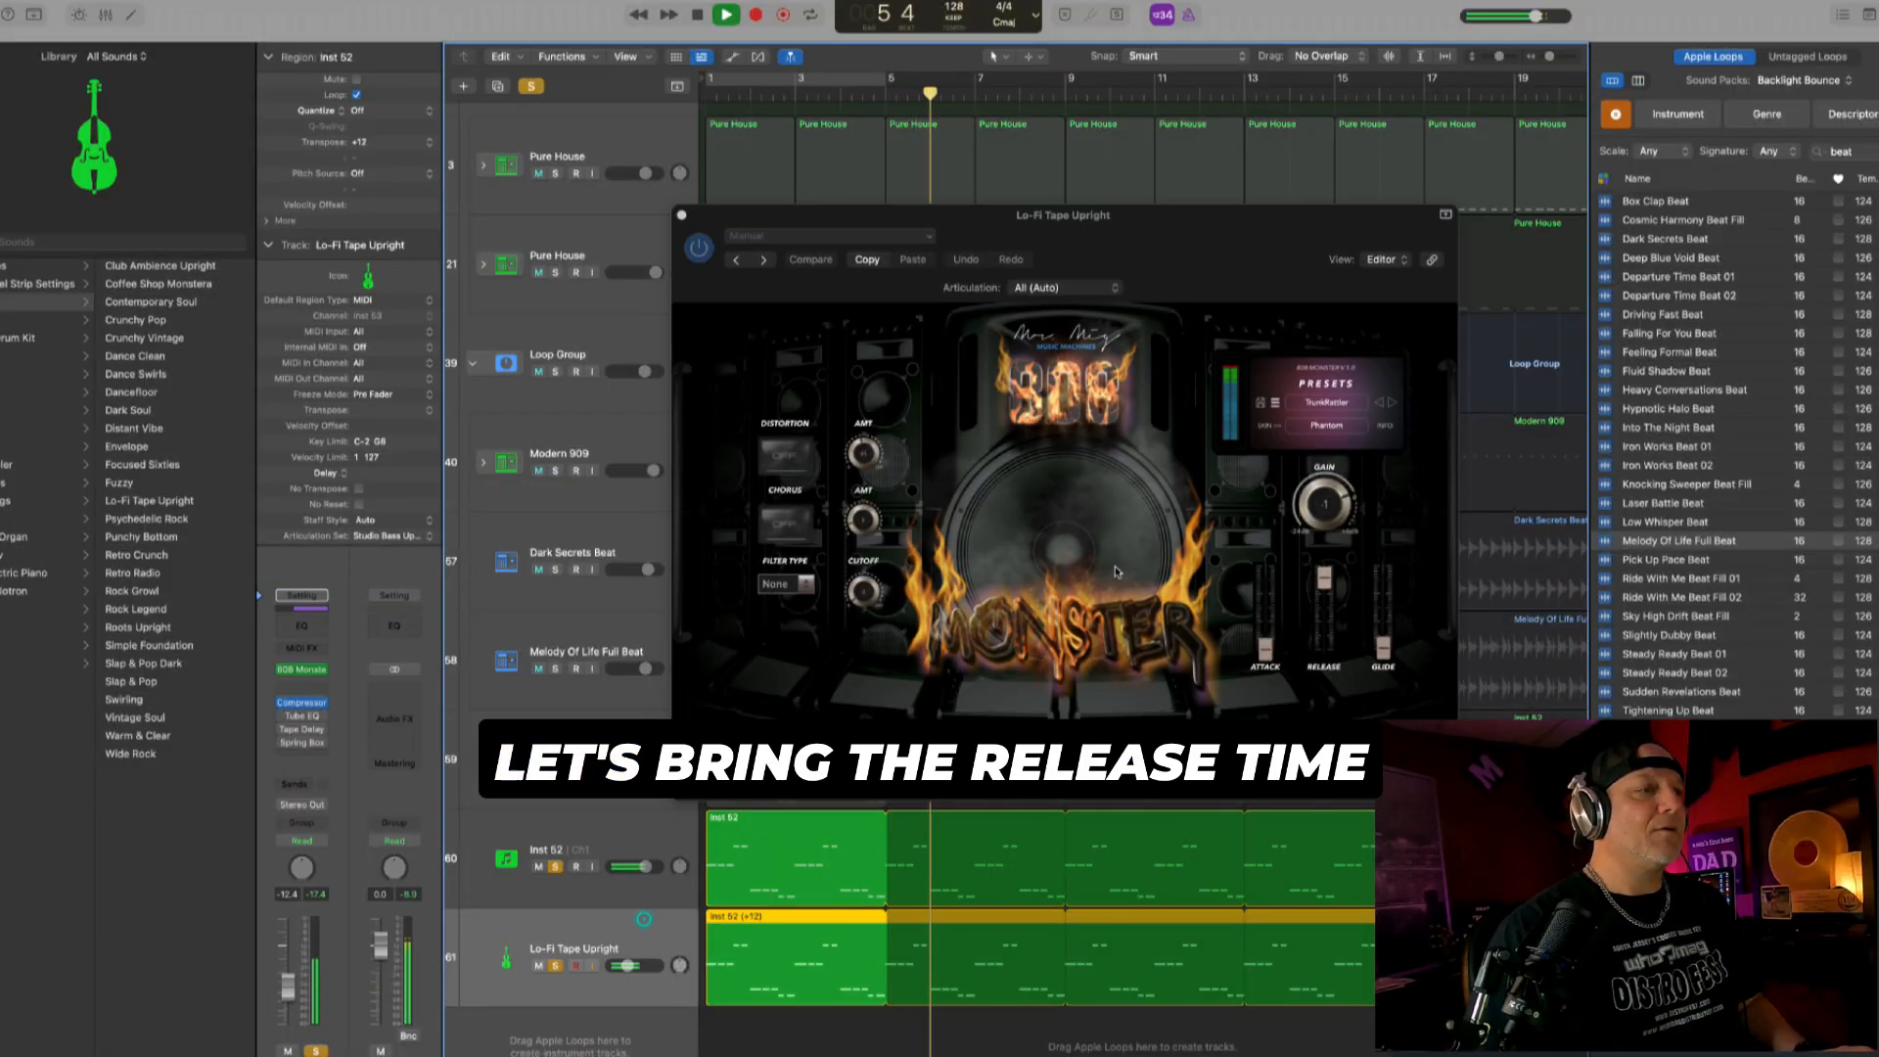
- Shorten the 808 Monster's release, raise its glide, and switch to the ShockWave preset during playback
{"action": "left_click", "coordinate": [1346, 634]}
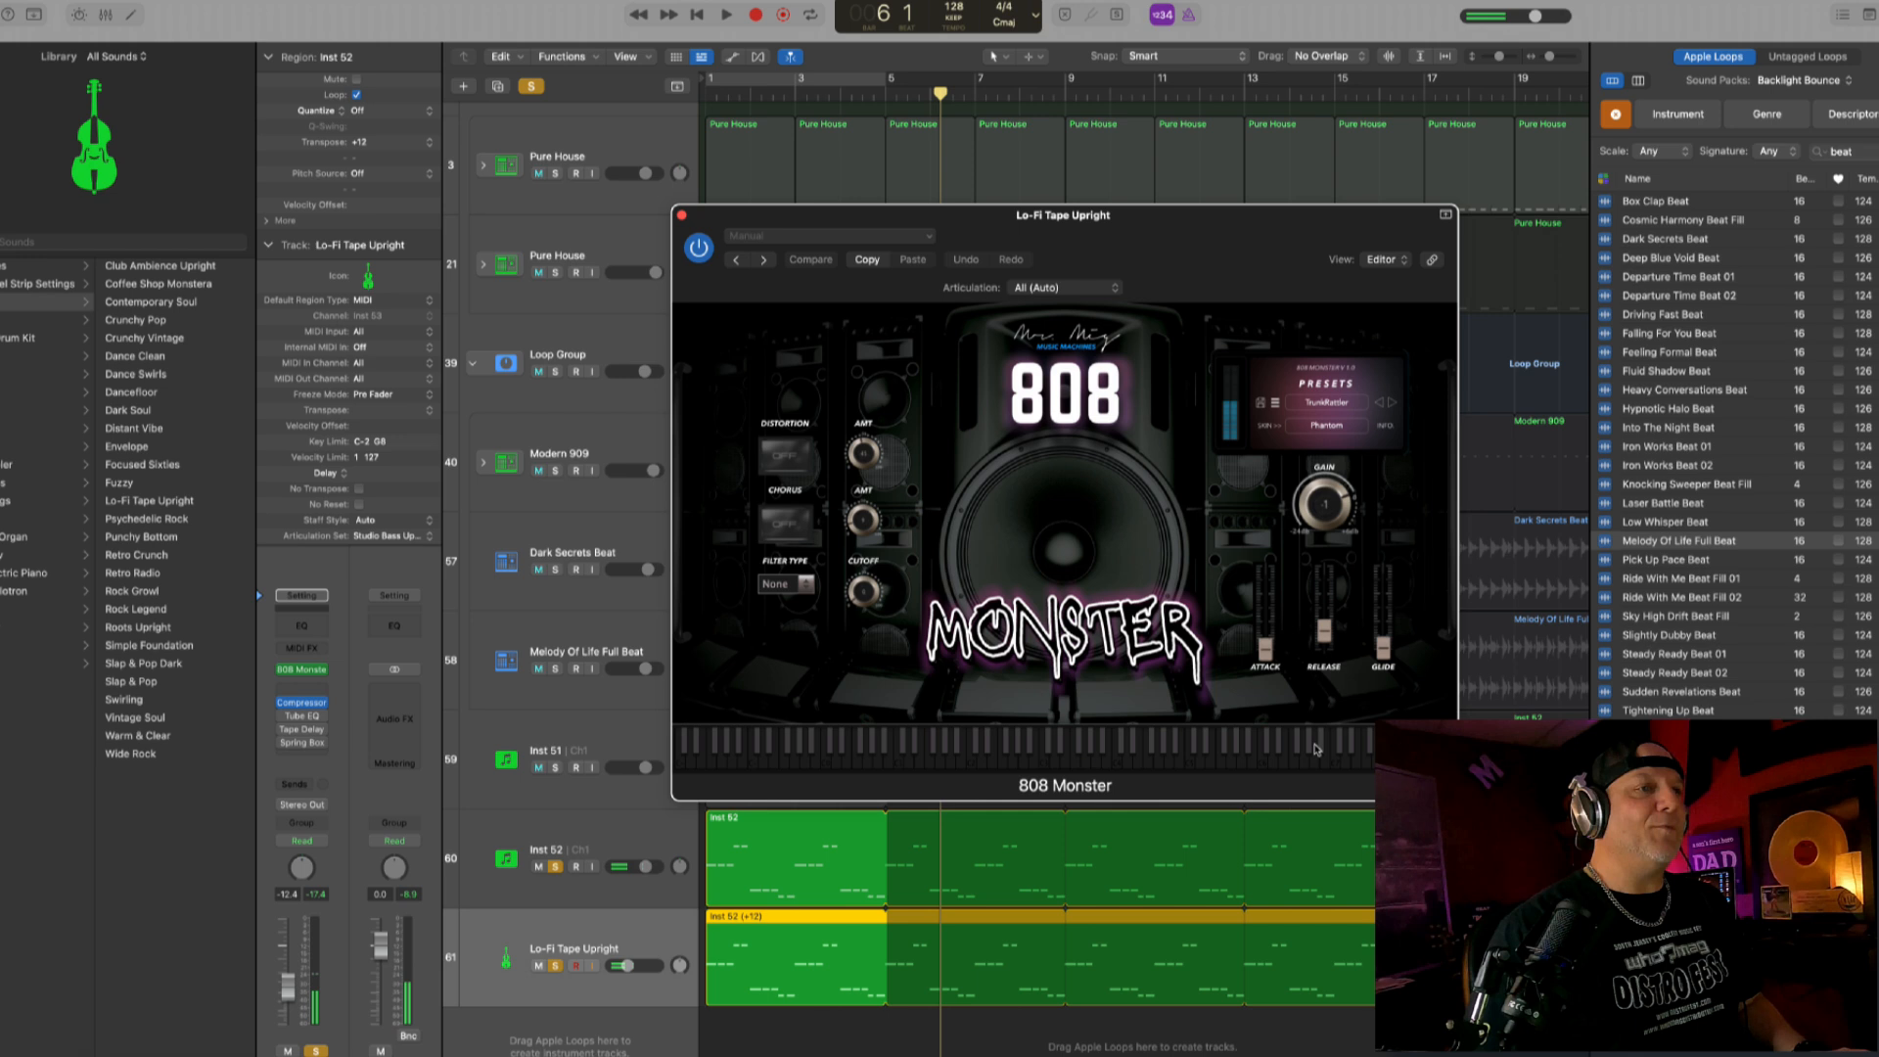
{"action": "key", "text": "space"}
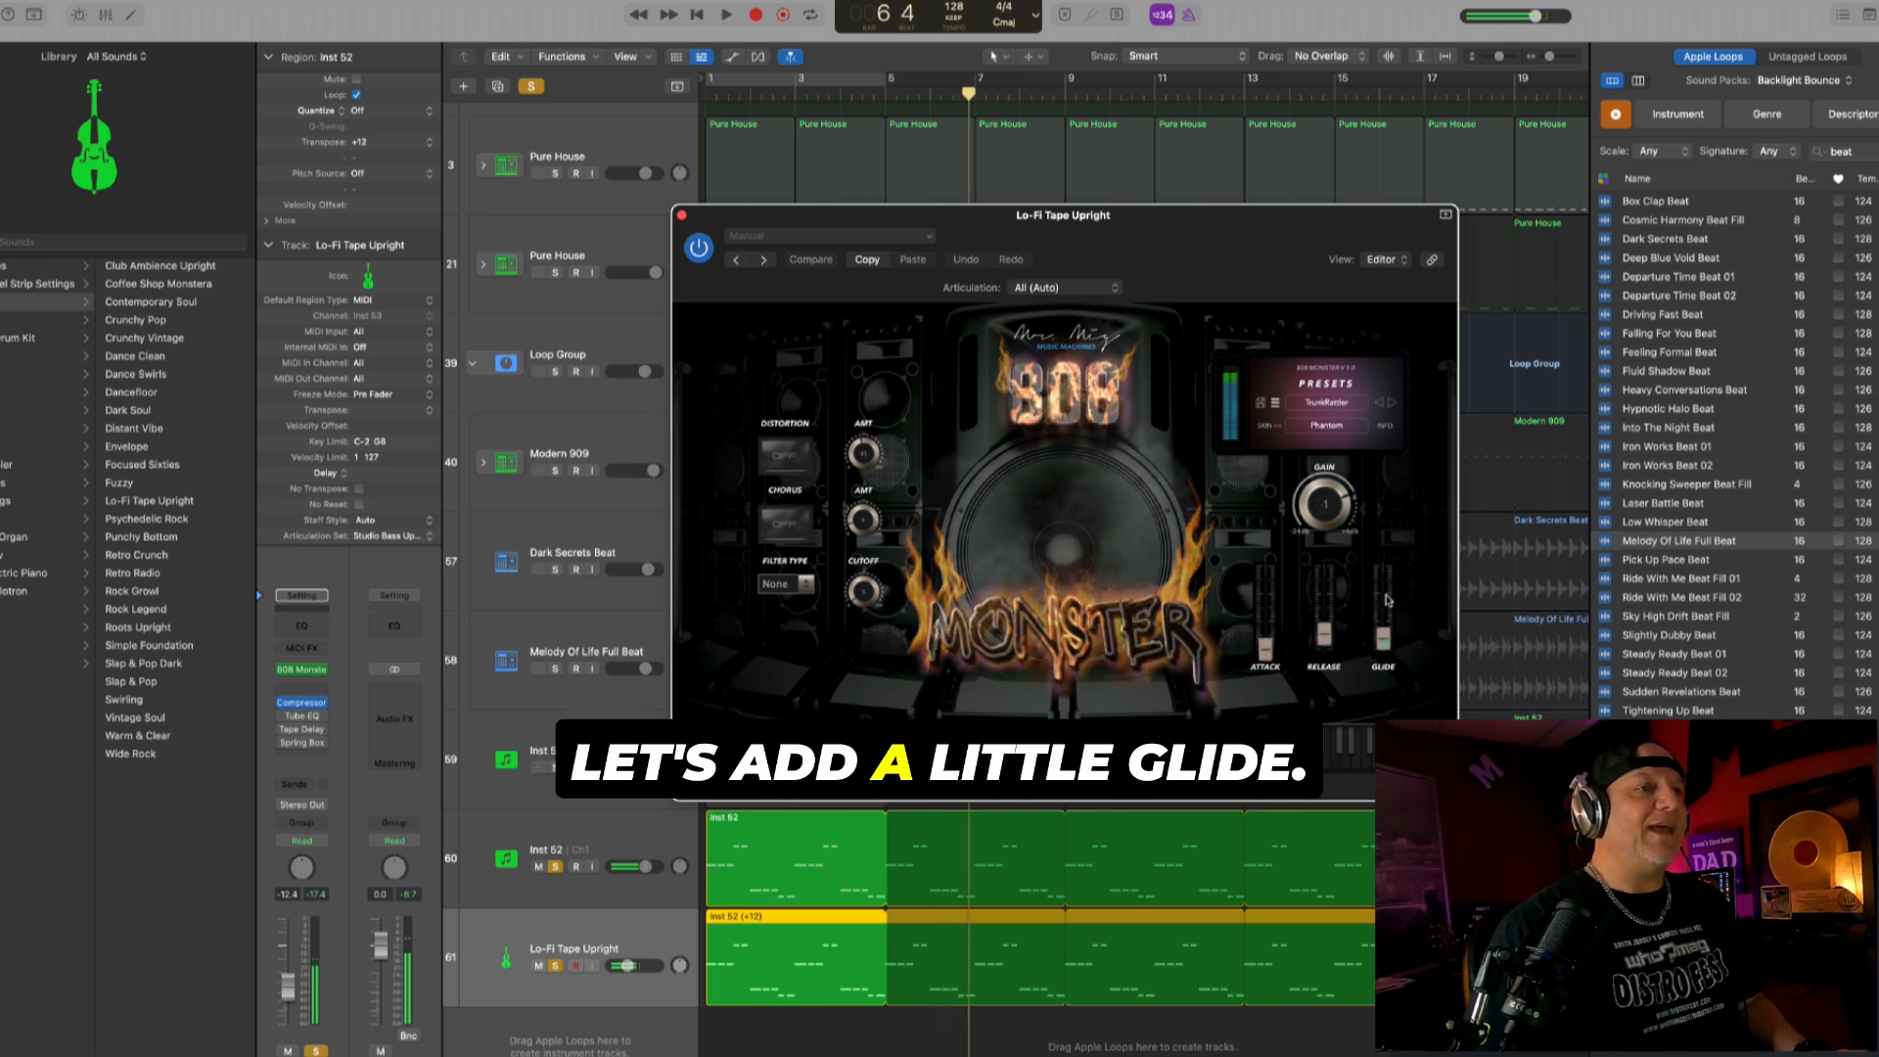
{"action": "left_click_drag", "start_coordinate": [1382, 645], "coordinate": [1383, 597]}
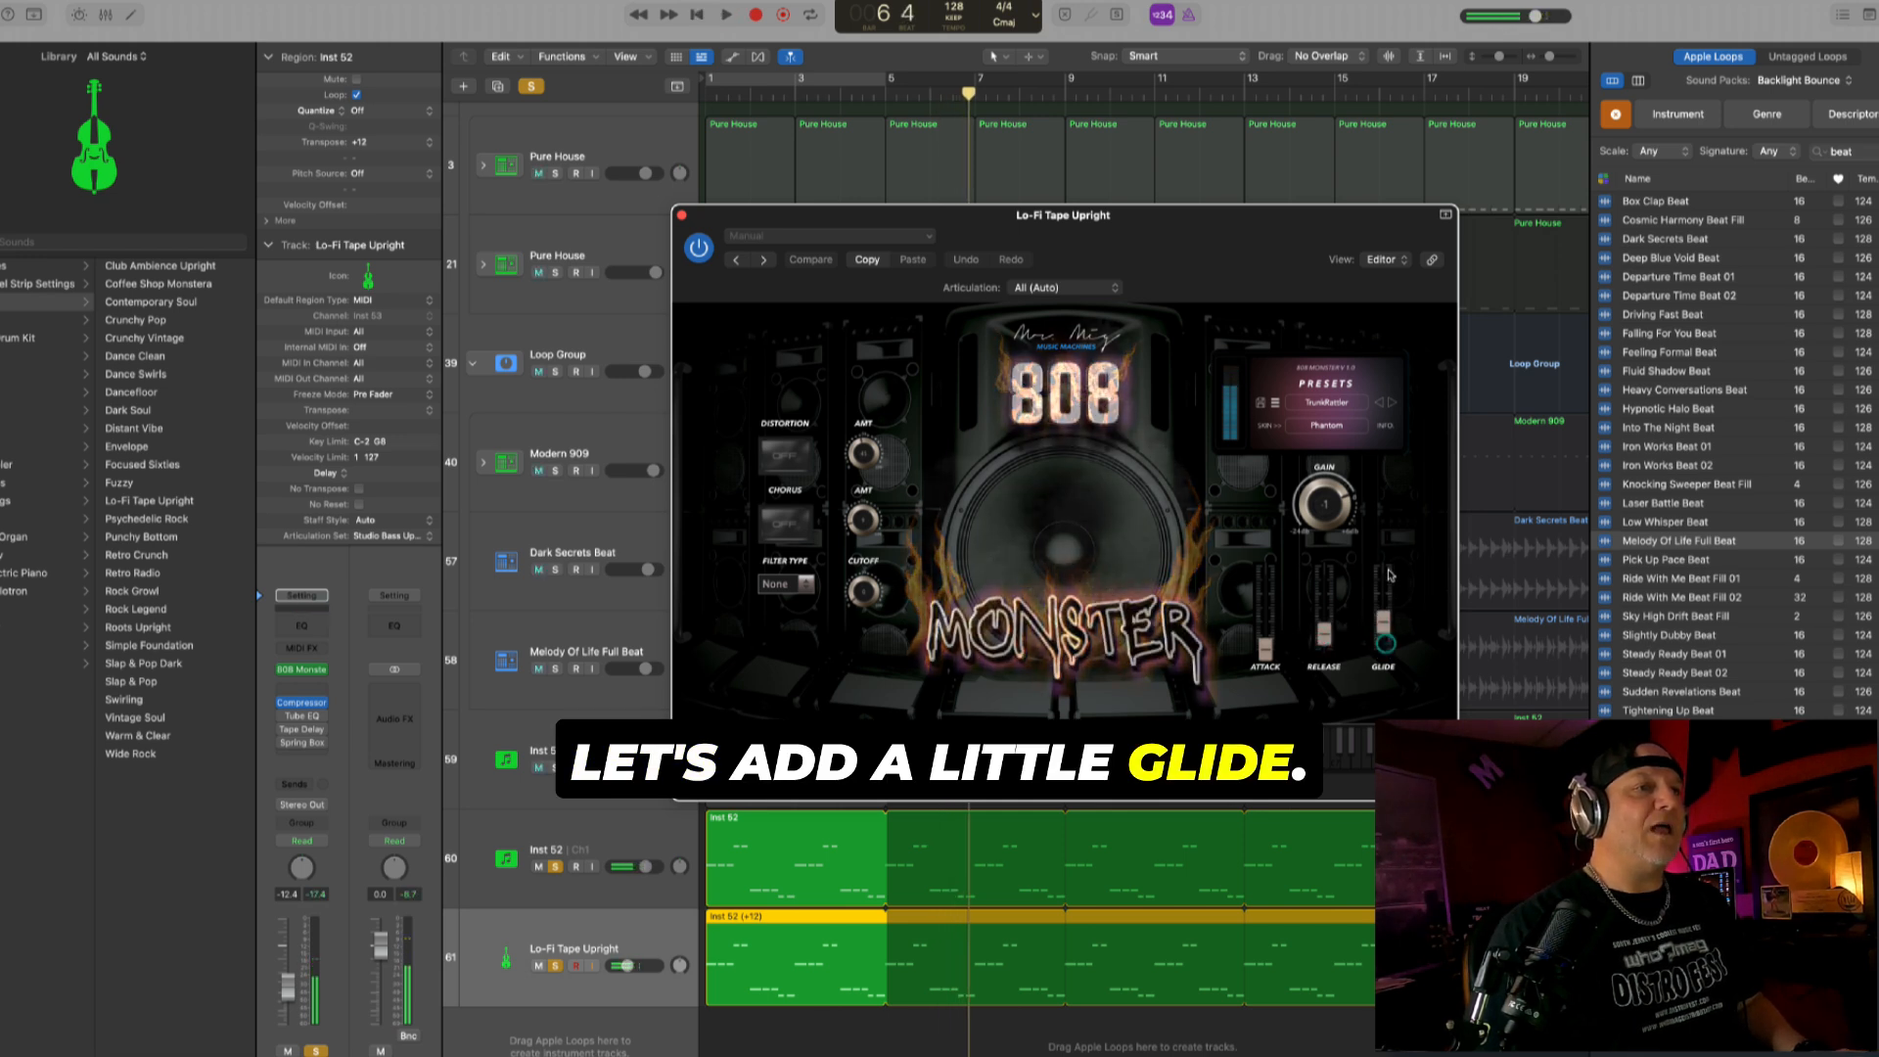
{"action": "left_click", "coordinate": [1391, 403]}
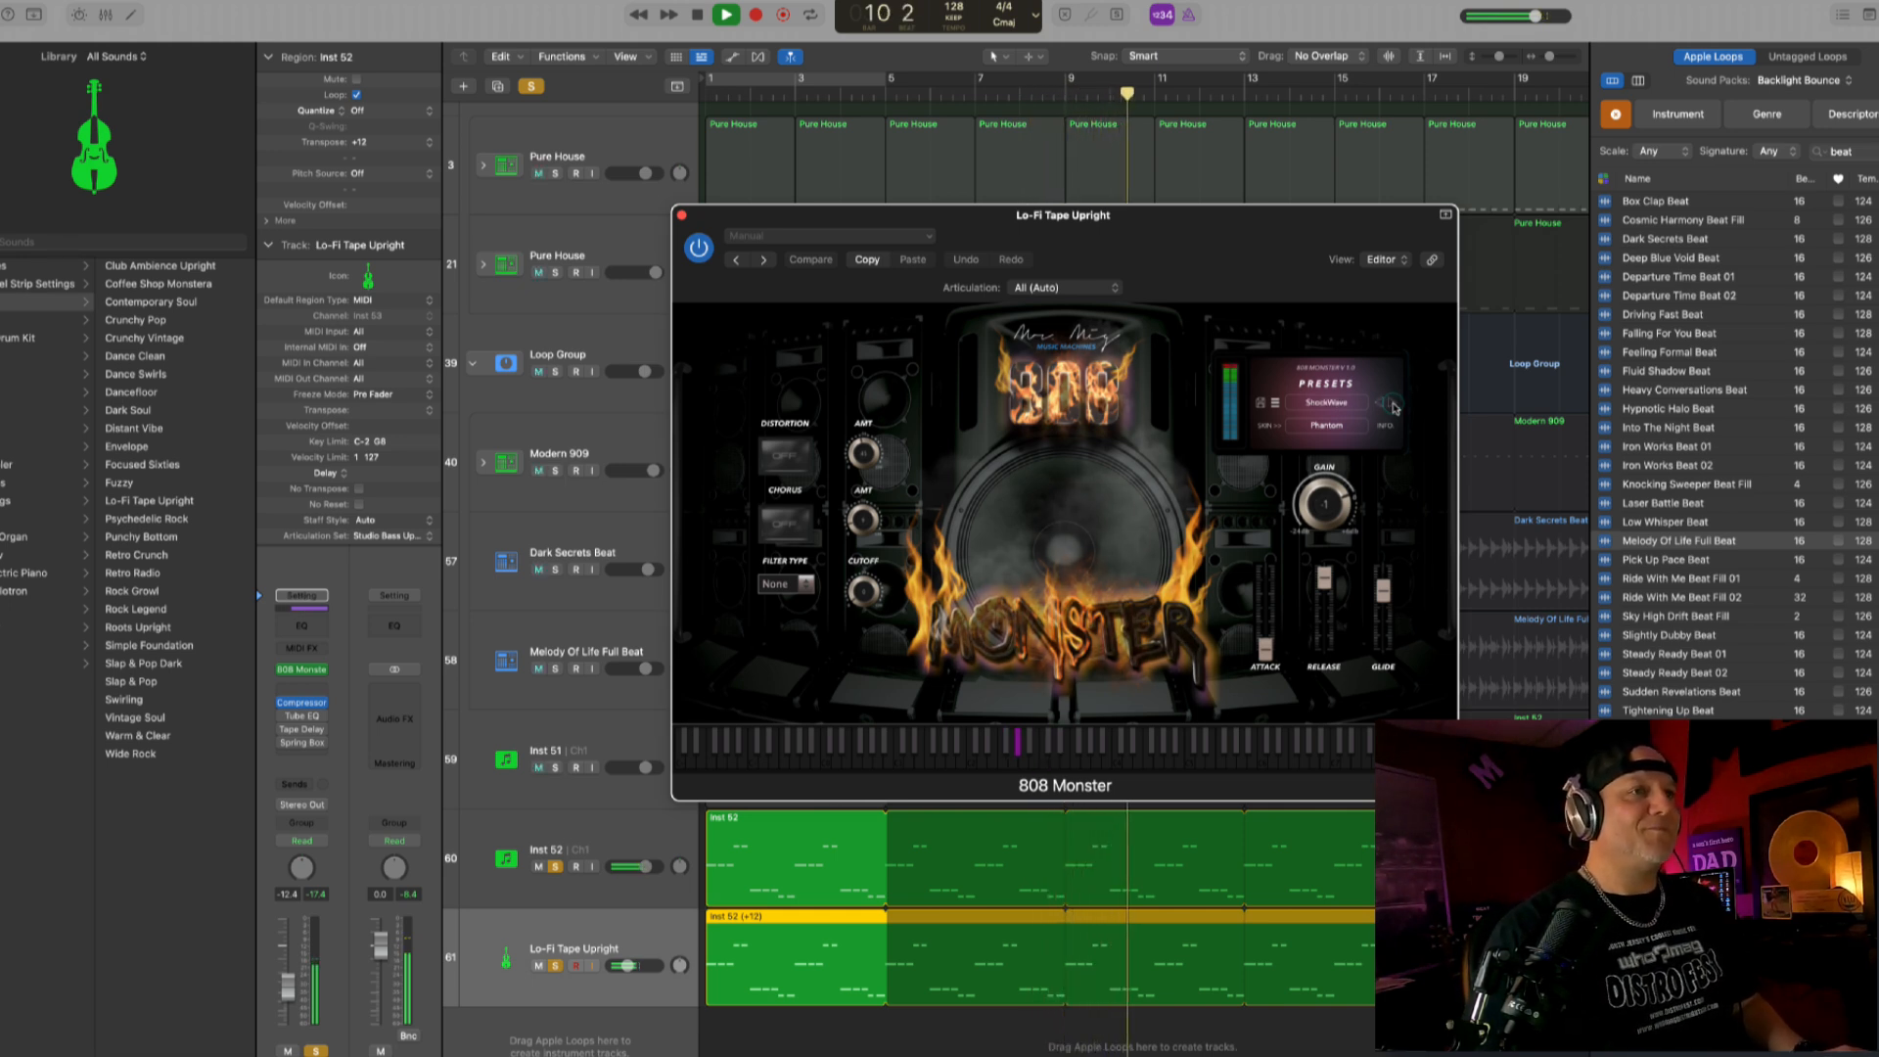
- Try the 808 Monster track's bass region transposed to +24 in playback
{"action": "key", "text": "space"}
{"action": "left_click", "coordinate": [481, 54]}
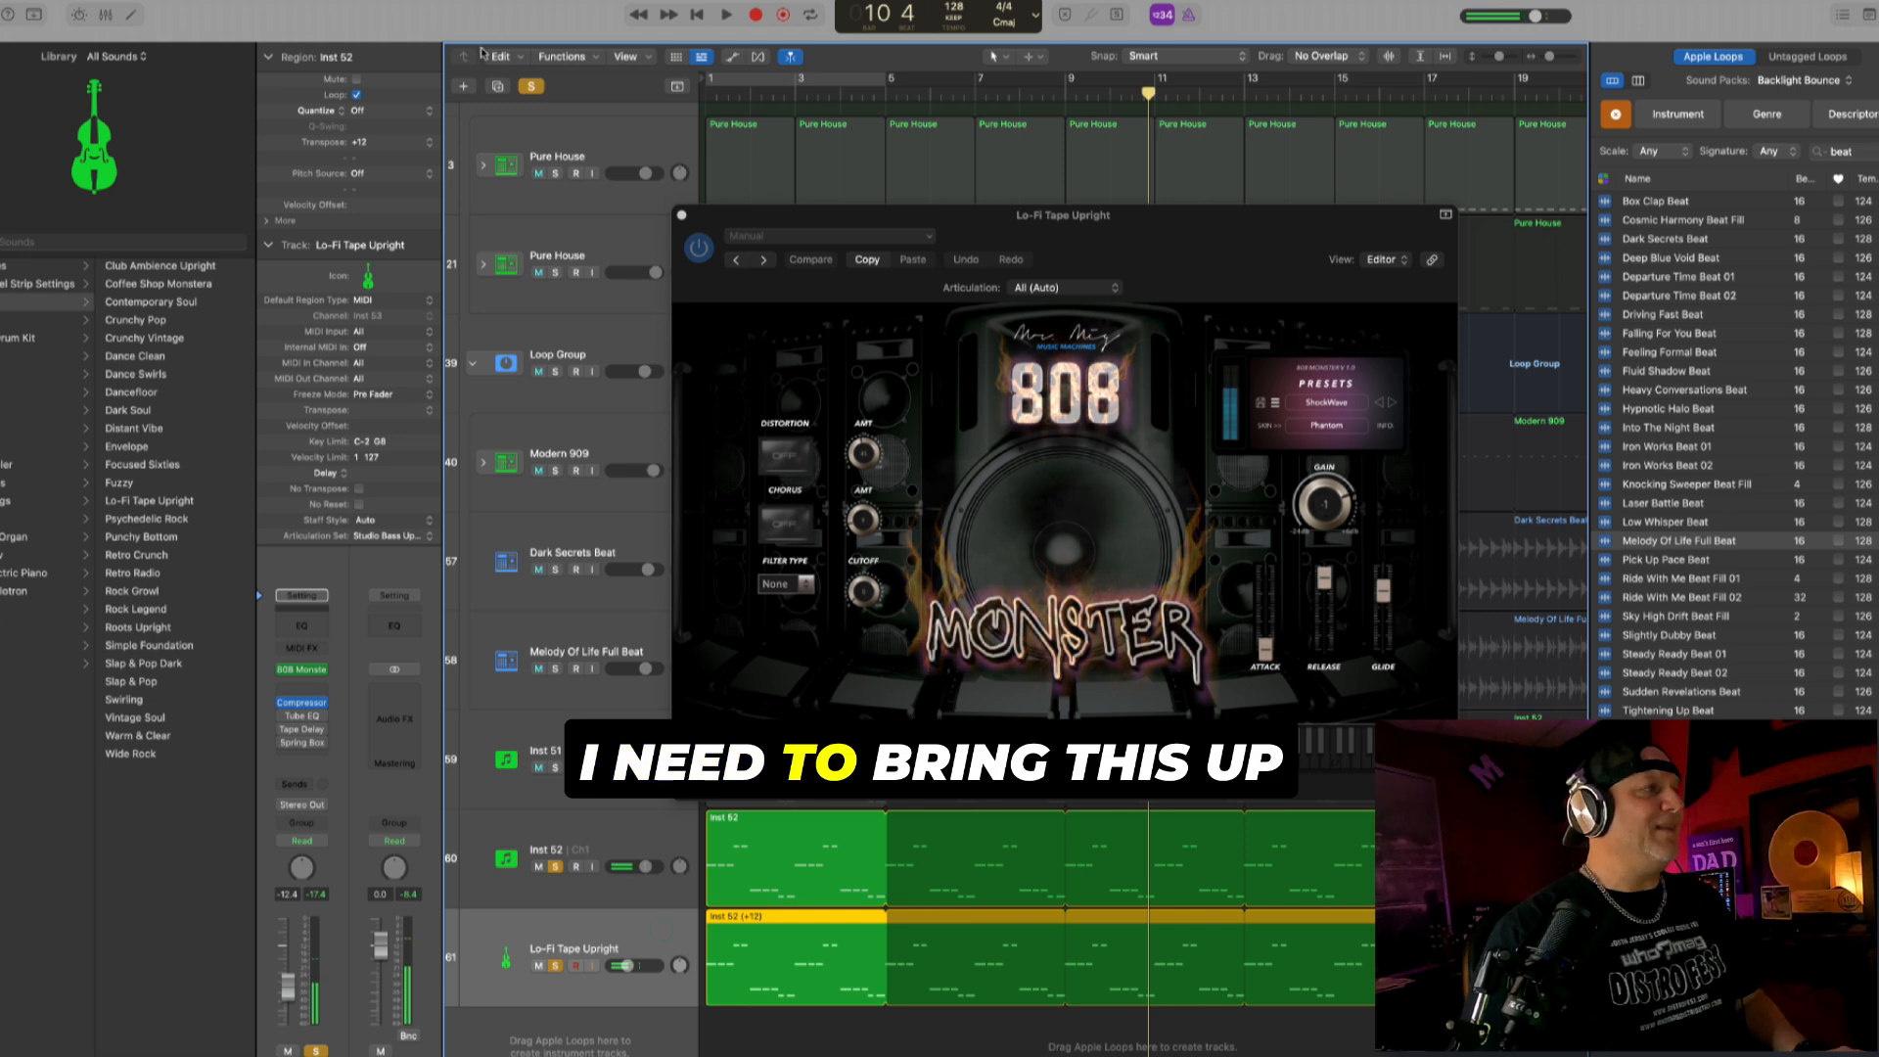
{"action": "left_click_drag", "start_coordinate": [380, 143], "coordinate": [392, 138]}
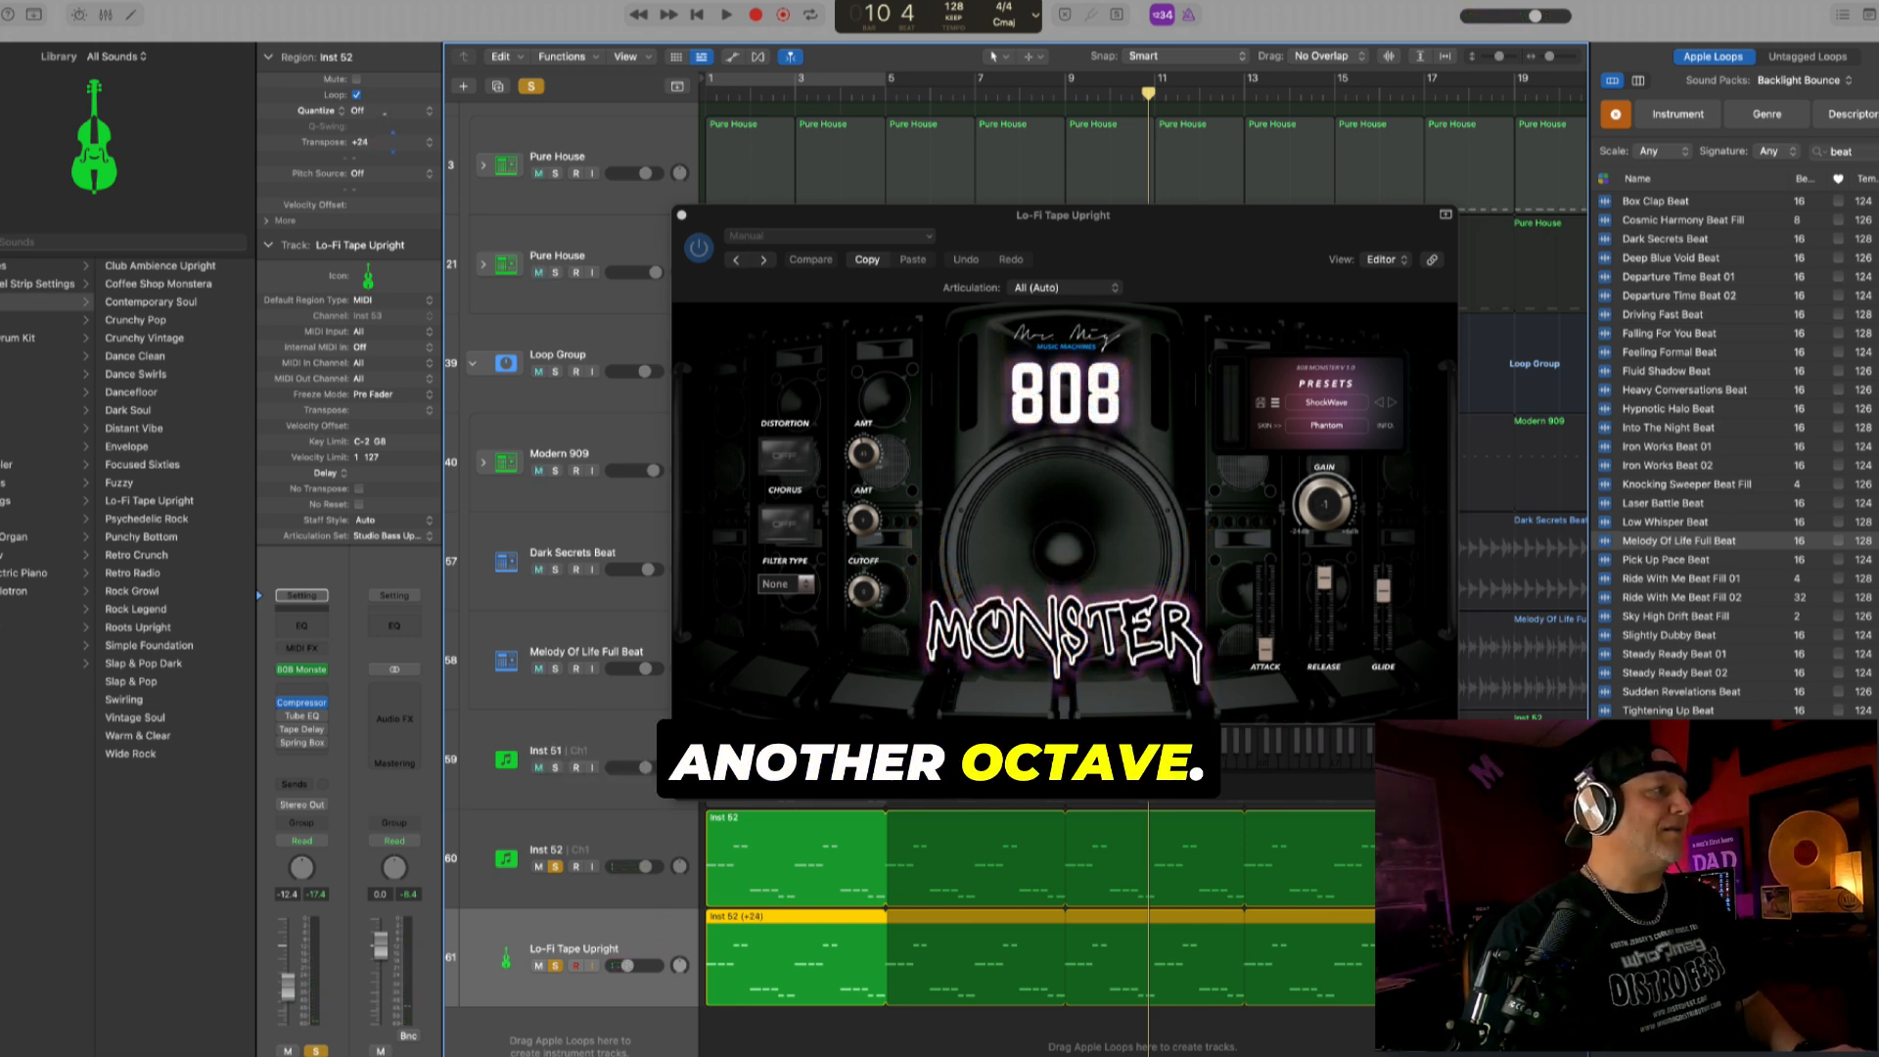
{"action": "key", "text": "space"}
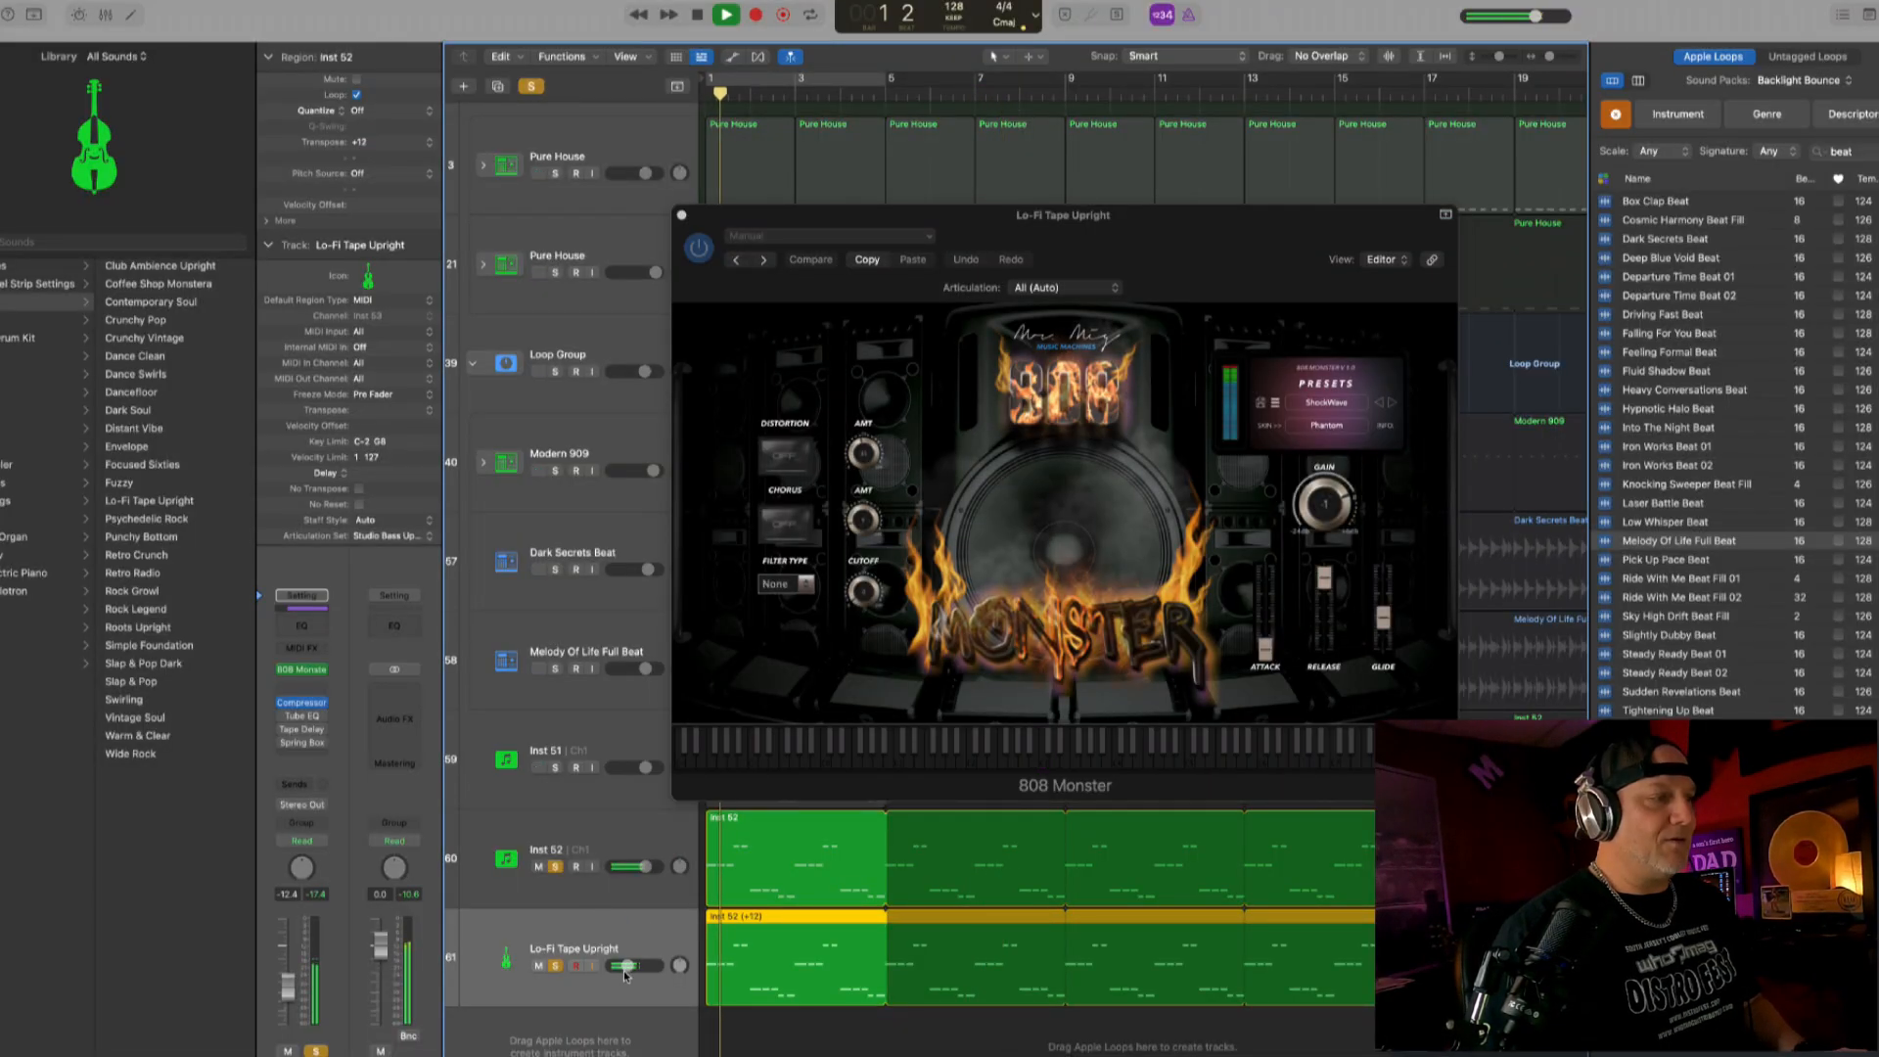
- Lower the 808 Monster track to -13.6 dB with less release and glide, and raise Inst 52 to +3.8 dB
{"action": "left_click_drag", "start_coordinate": [626, 975], "coordinate": [621, 975]}
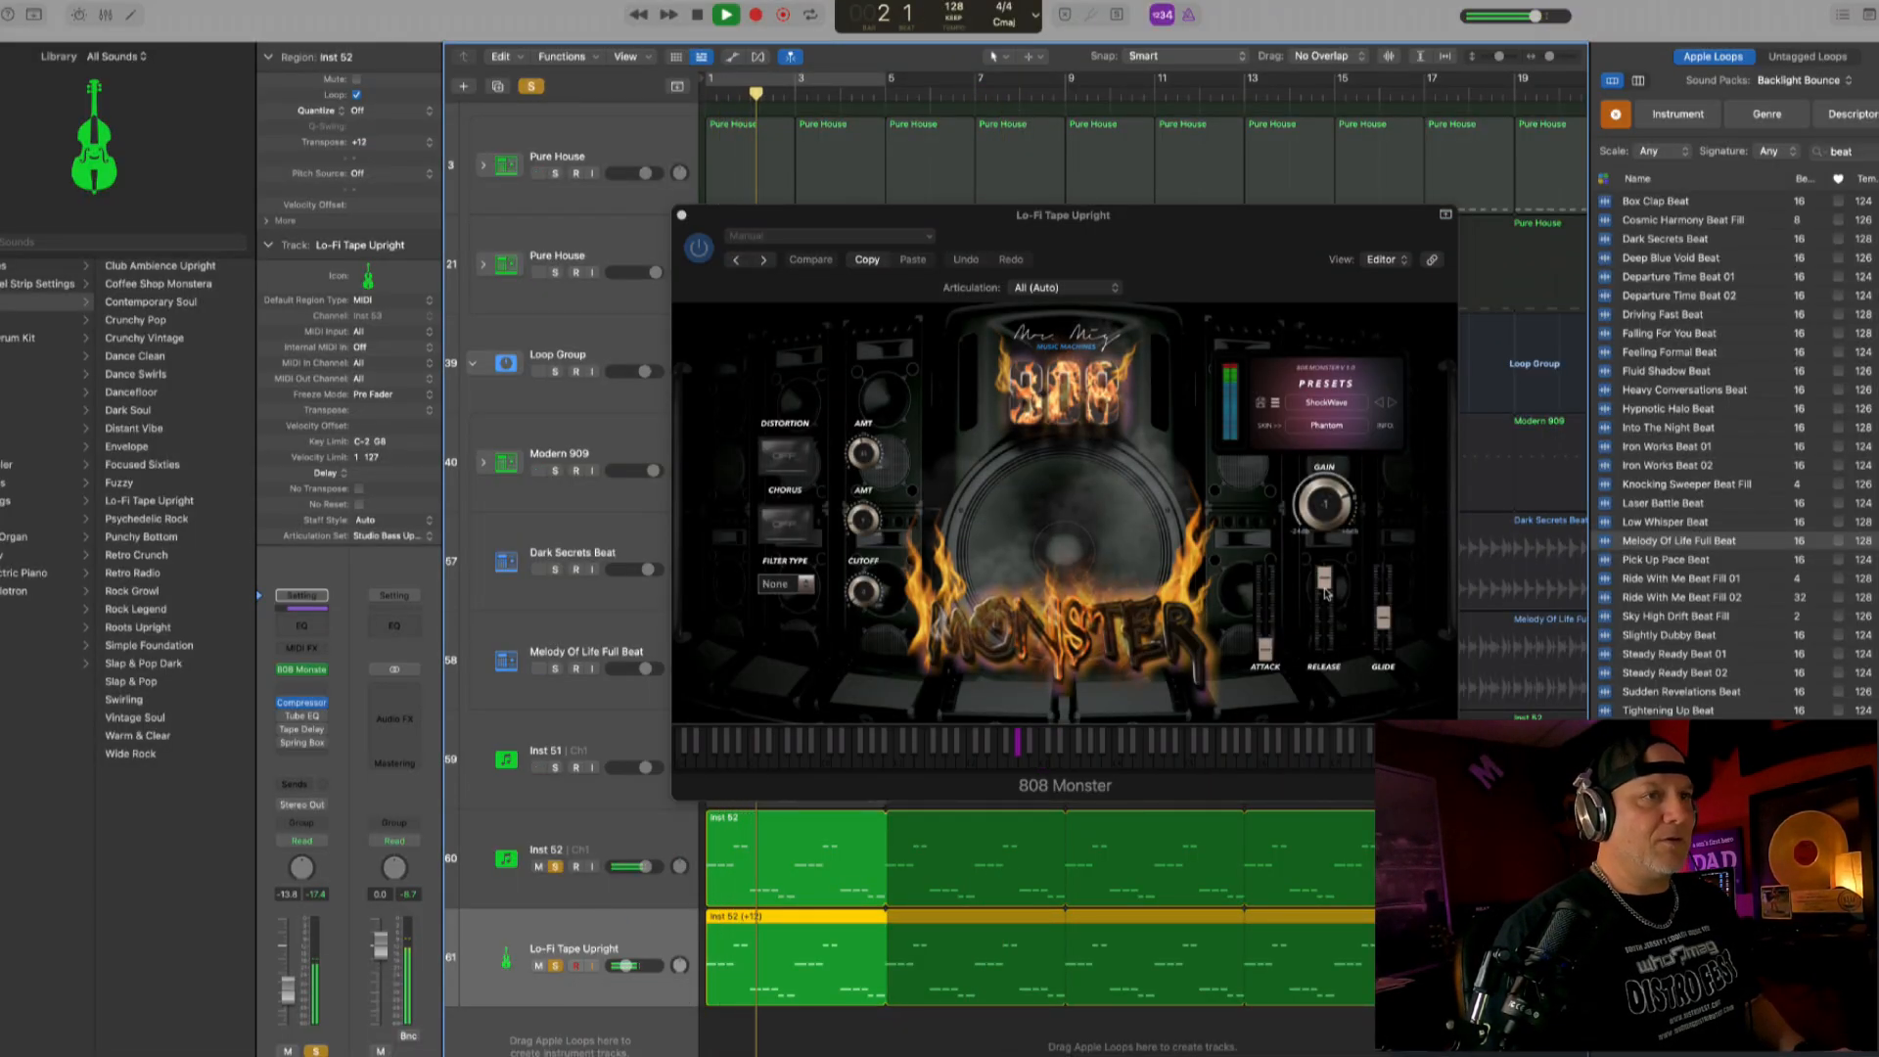
{"action": "left_click_drag", "start_coordinate": [1327, 594], "coordinate": [1326, 641]}
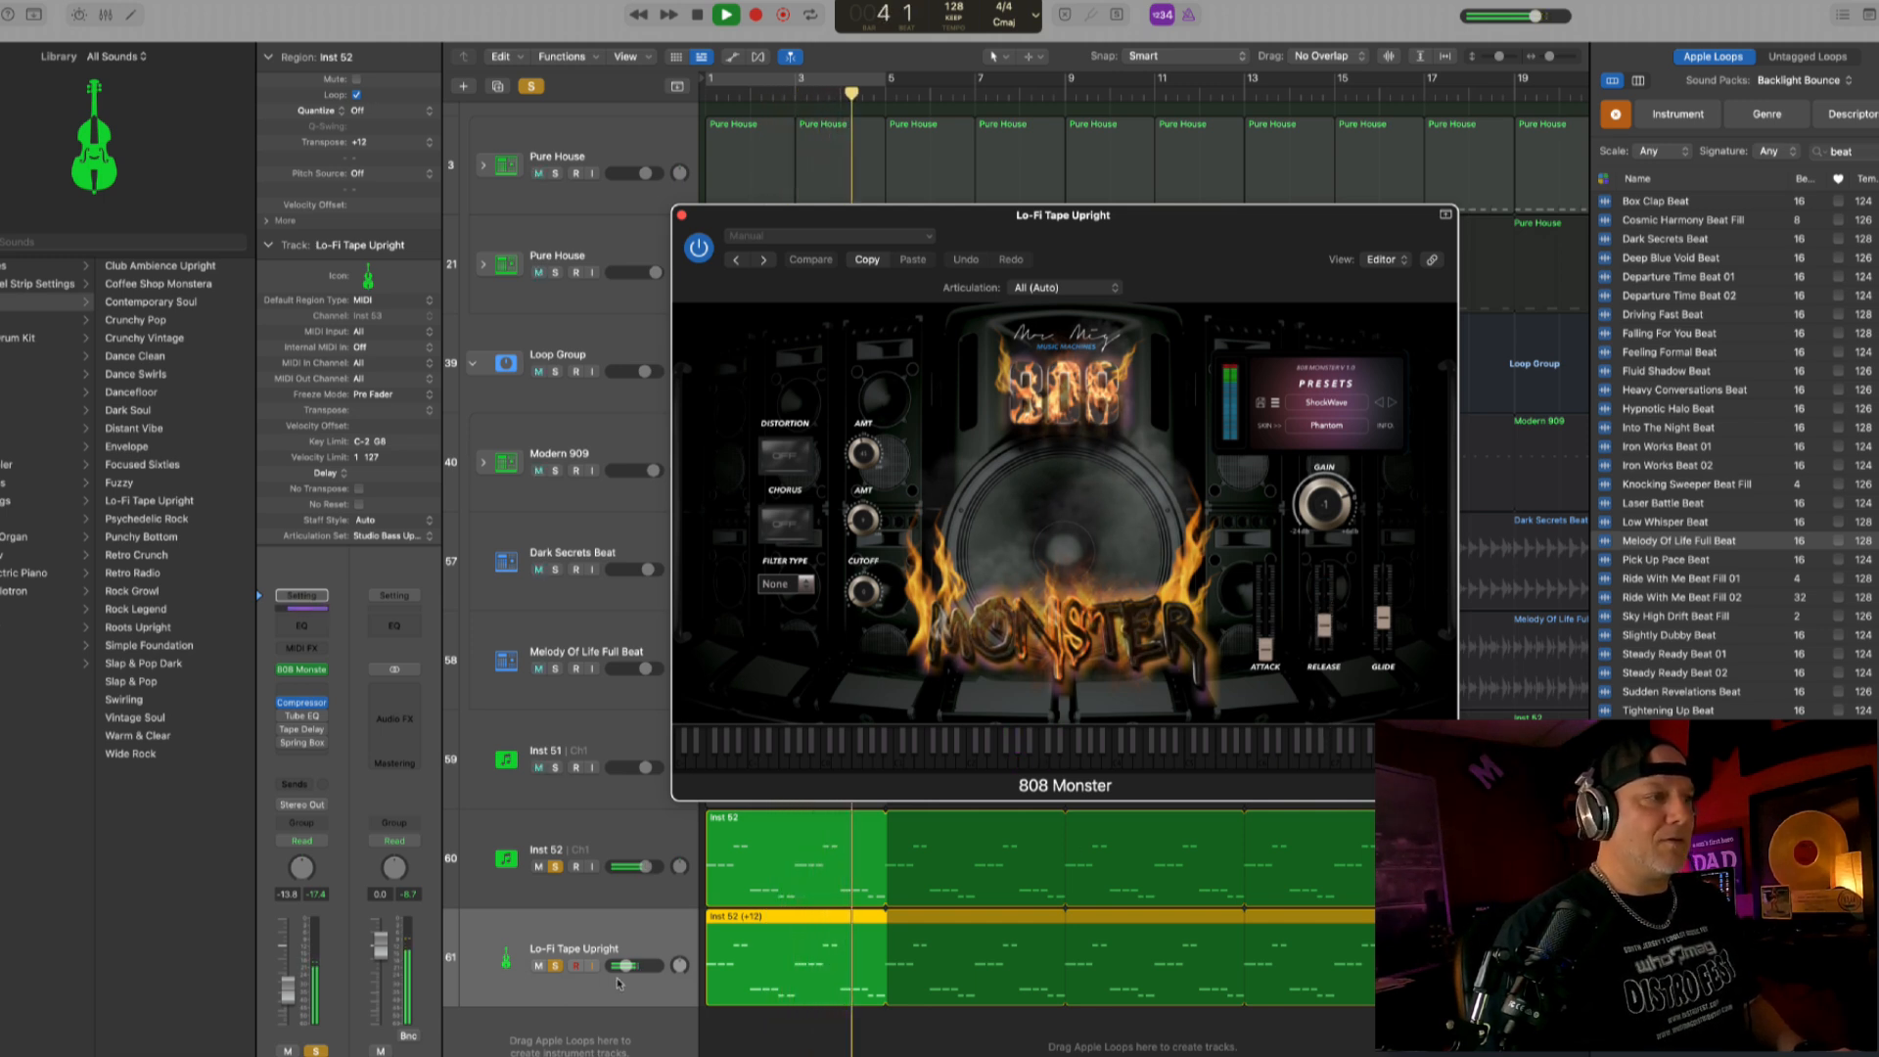
{"action": "left_click", "coordinate": [662, 835]}
{"action": "key", "text": "space"}
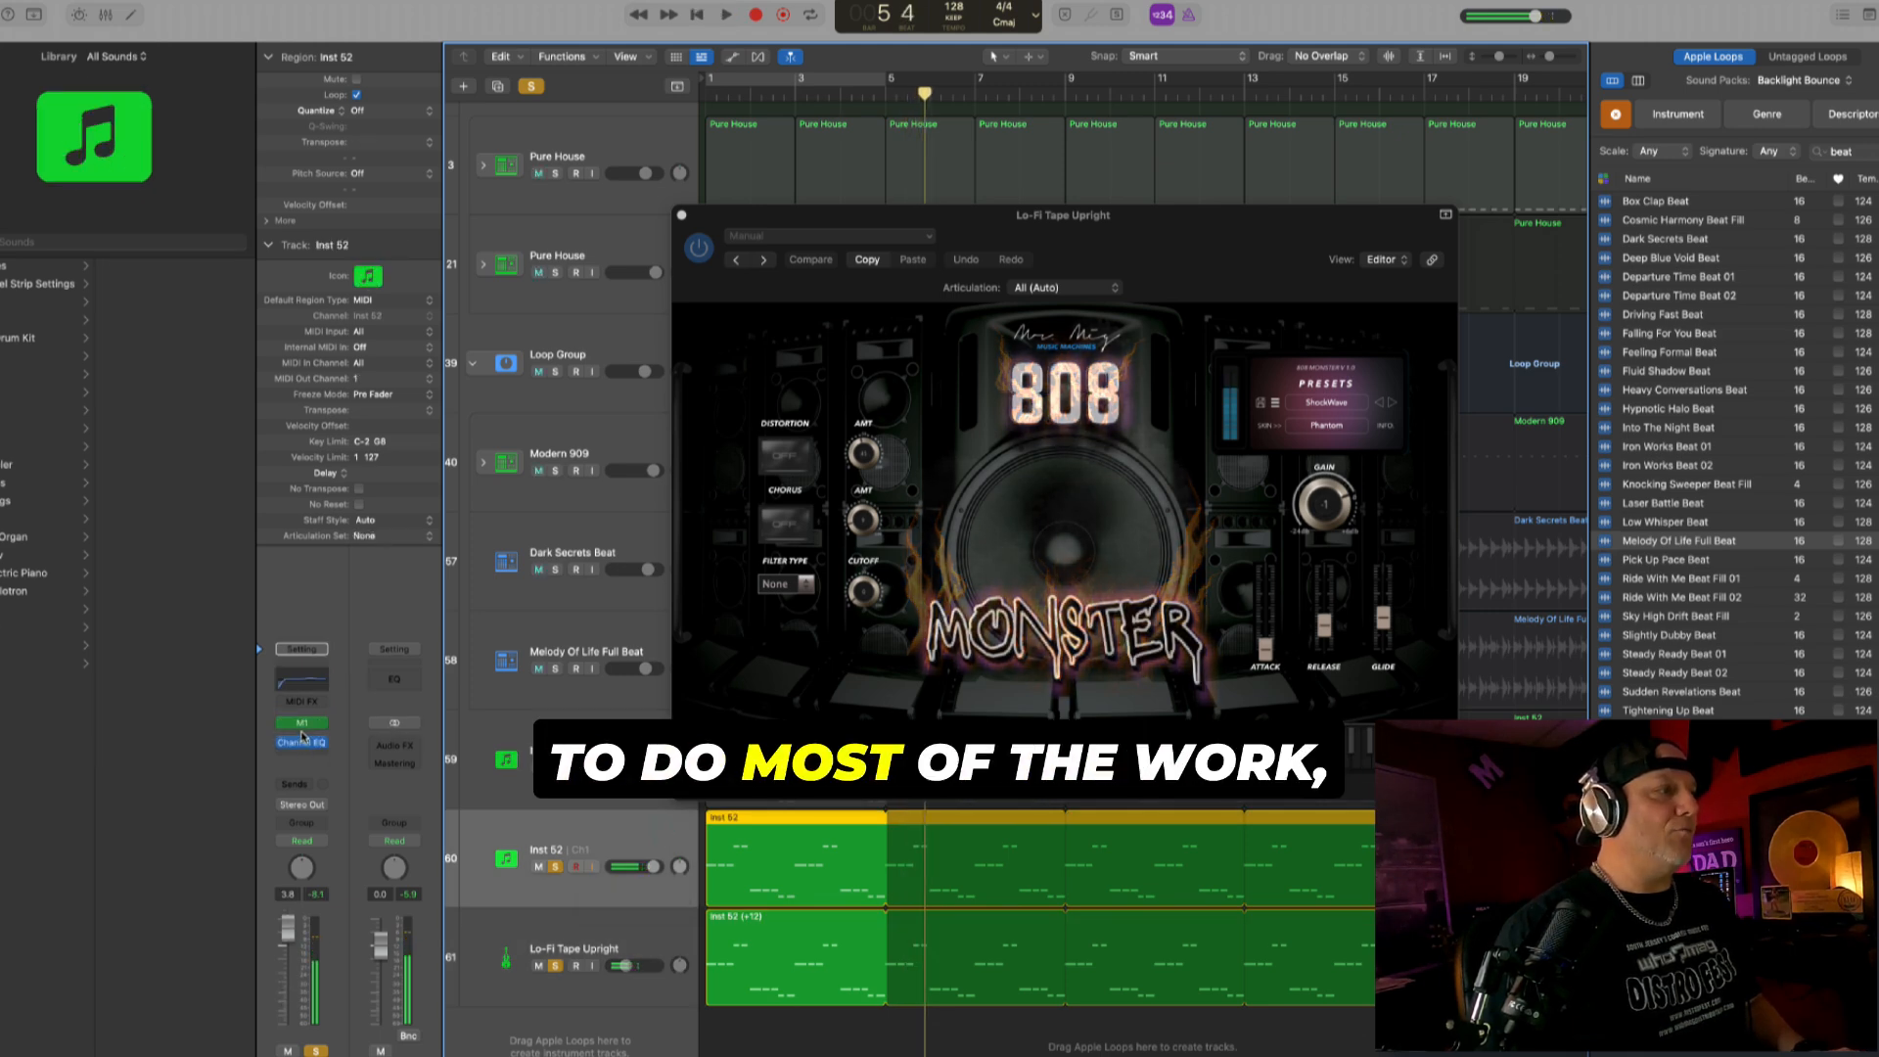
- Check the insert effects of the Korg M1 on Inst 52, close it, and resume playback
{"action": "left_click", "coordinate": [301, 724]}
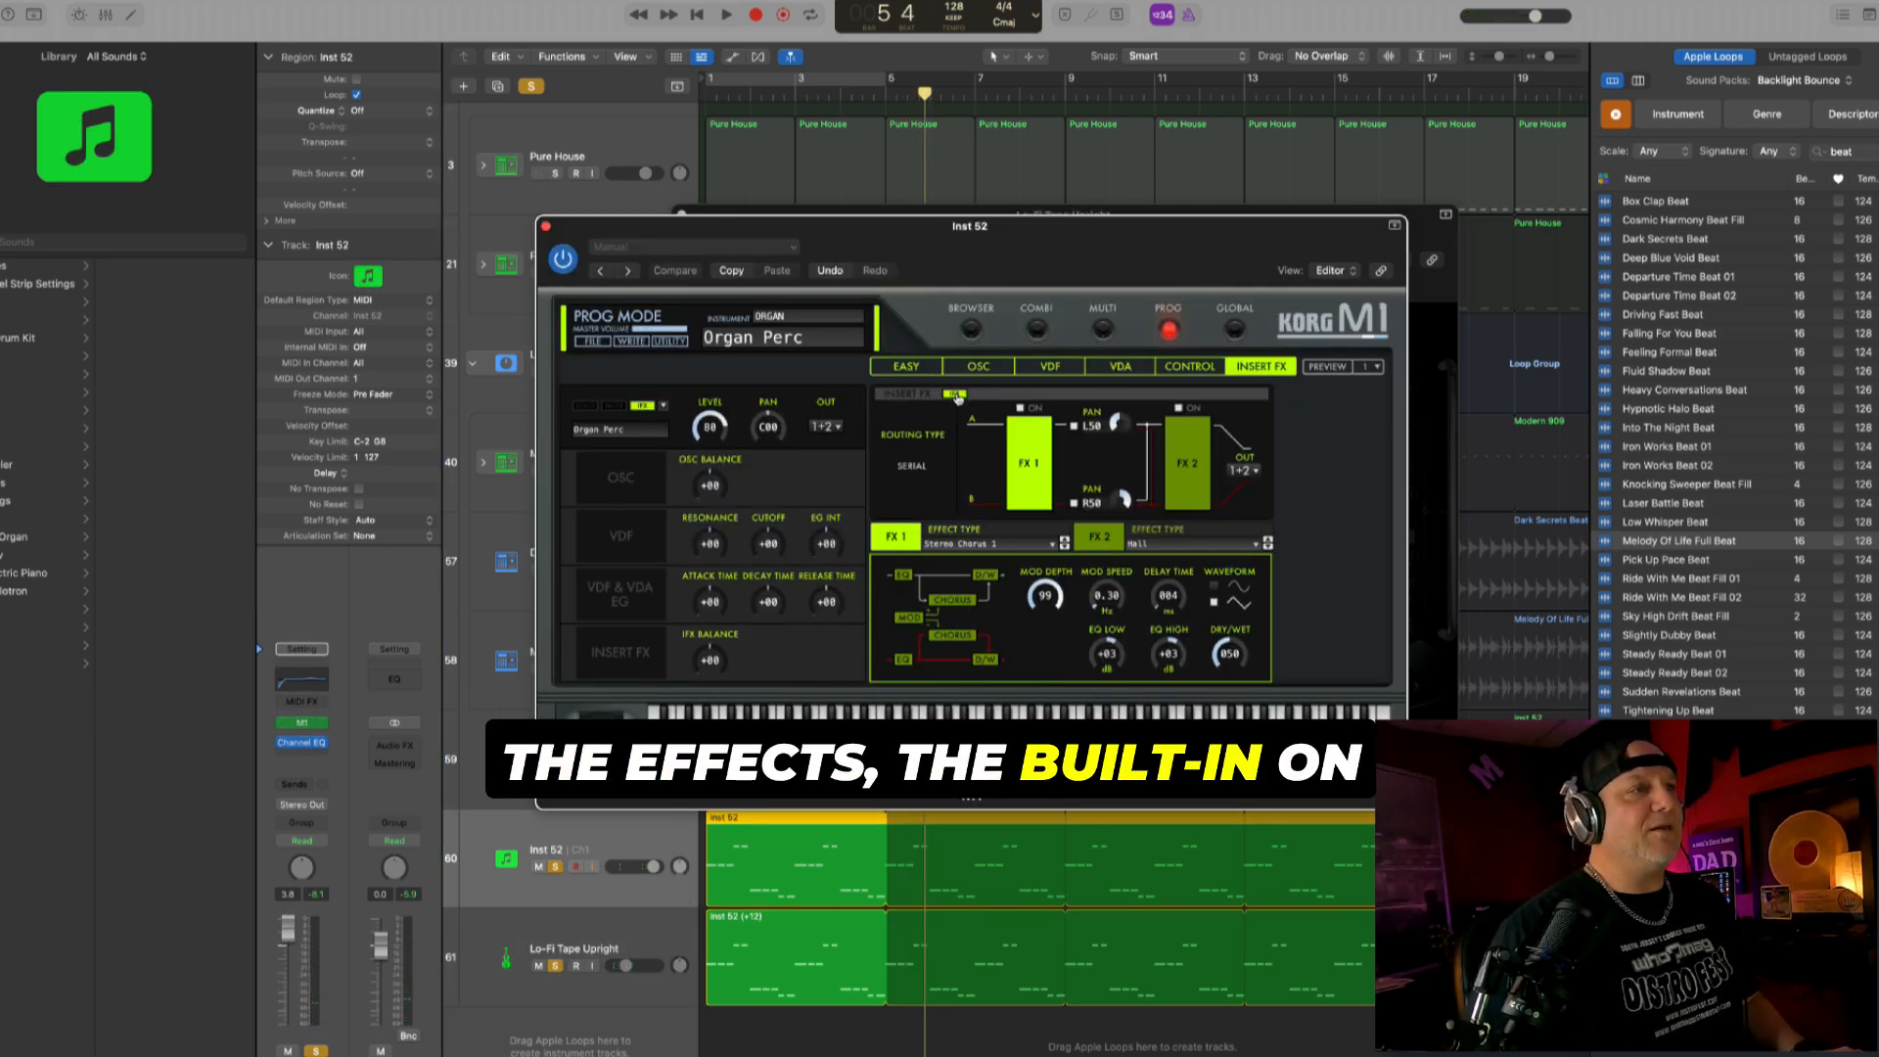
{"action": "left_click", "coordinate": [545, 227]}
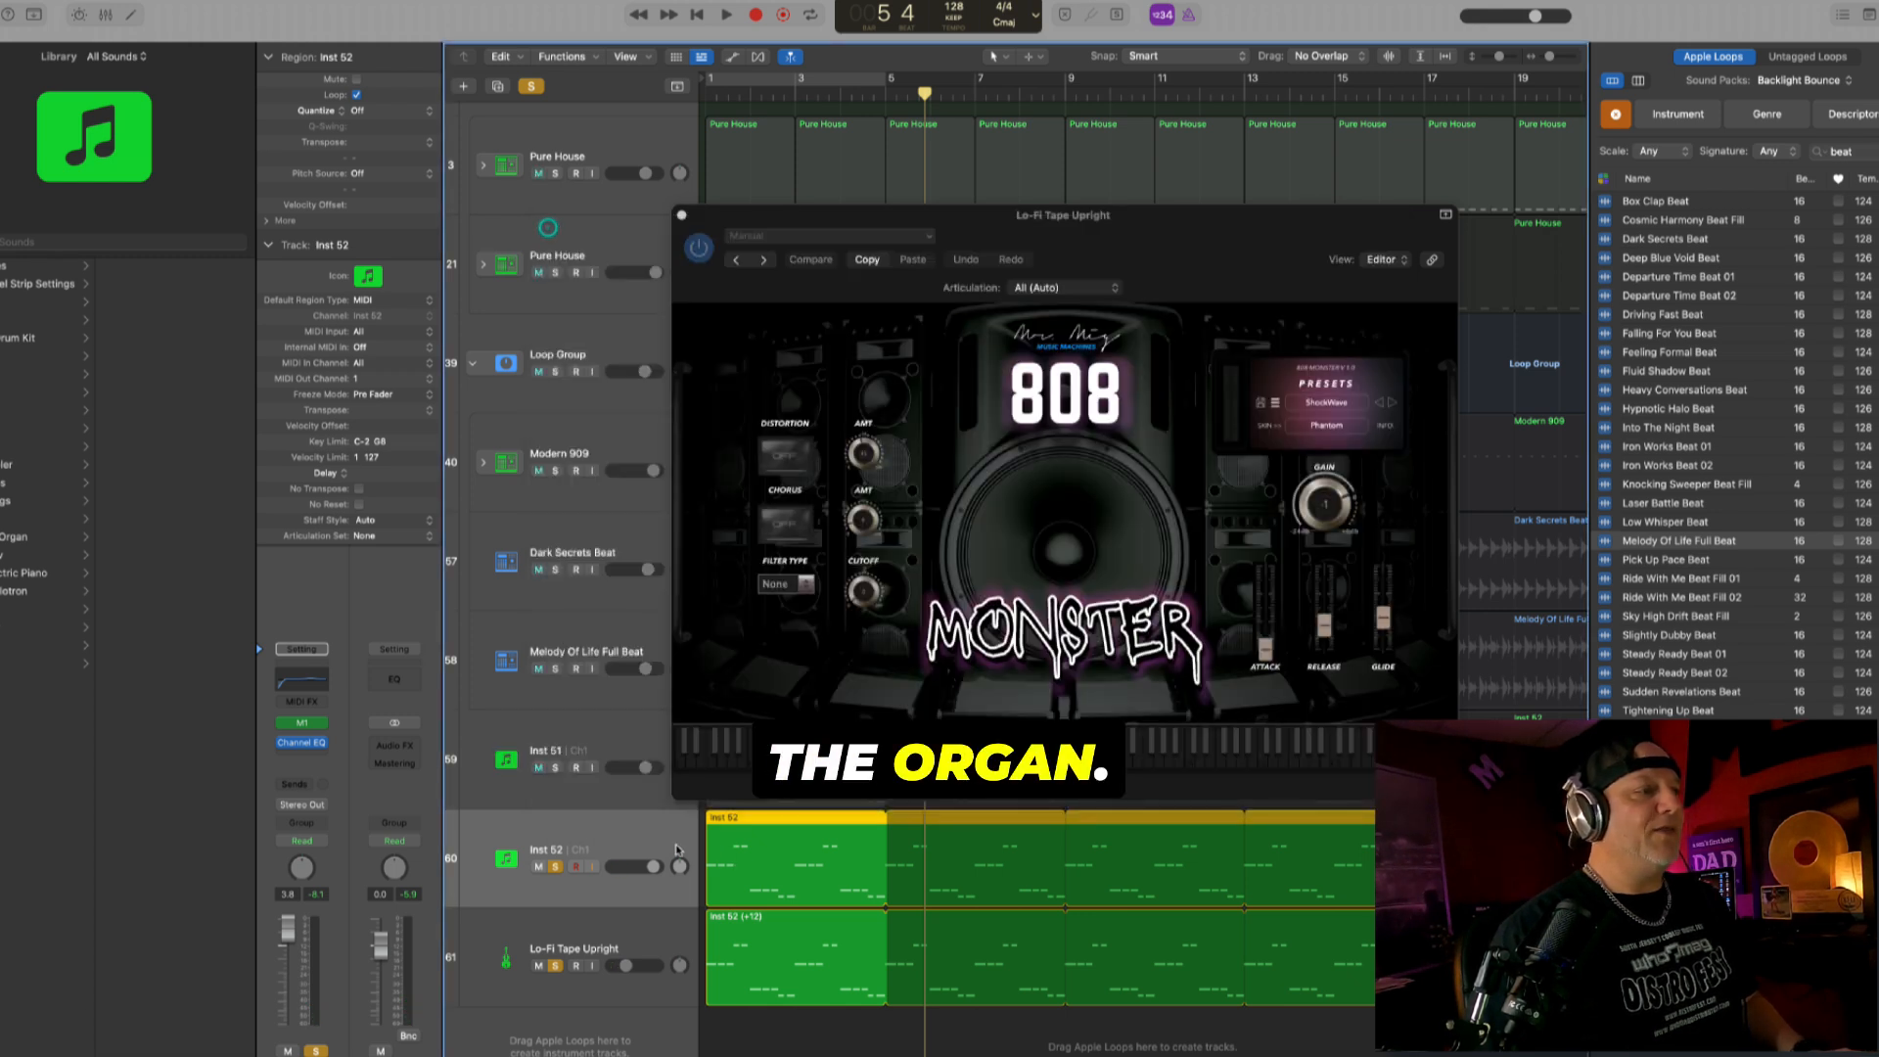
{"action": "key", "text": "space"}
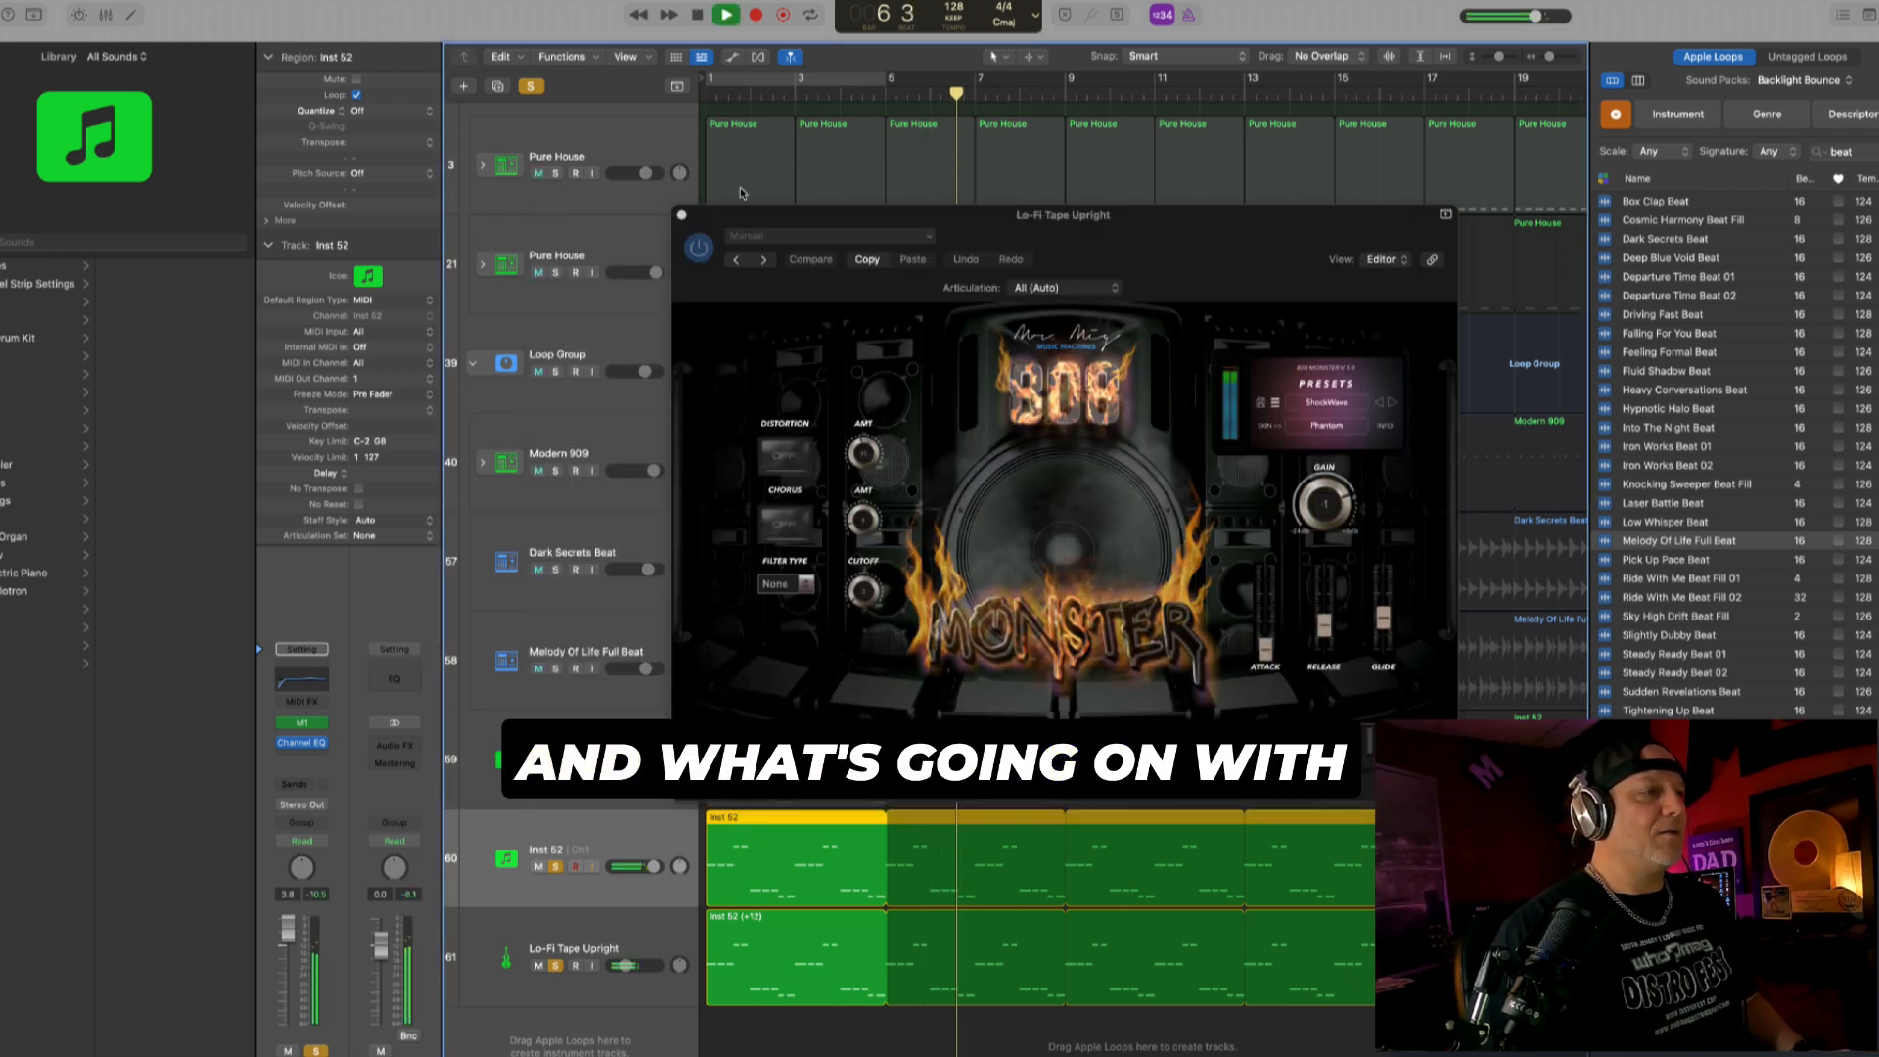
- Advance the 808 Monster to the Pump It 2 preset and play it with the Inst 52 bassline
{"action": "left_click", "coordinate": [626, 930]}
{"action": "key", "text": "space"}
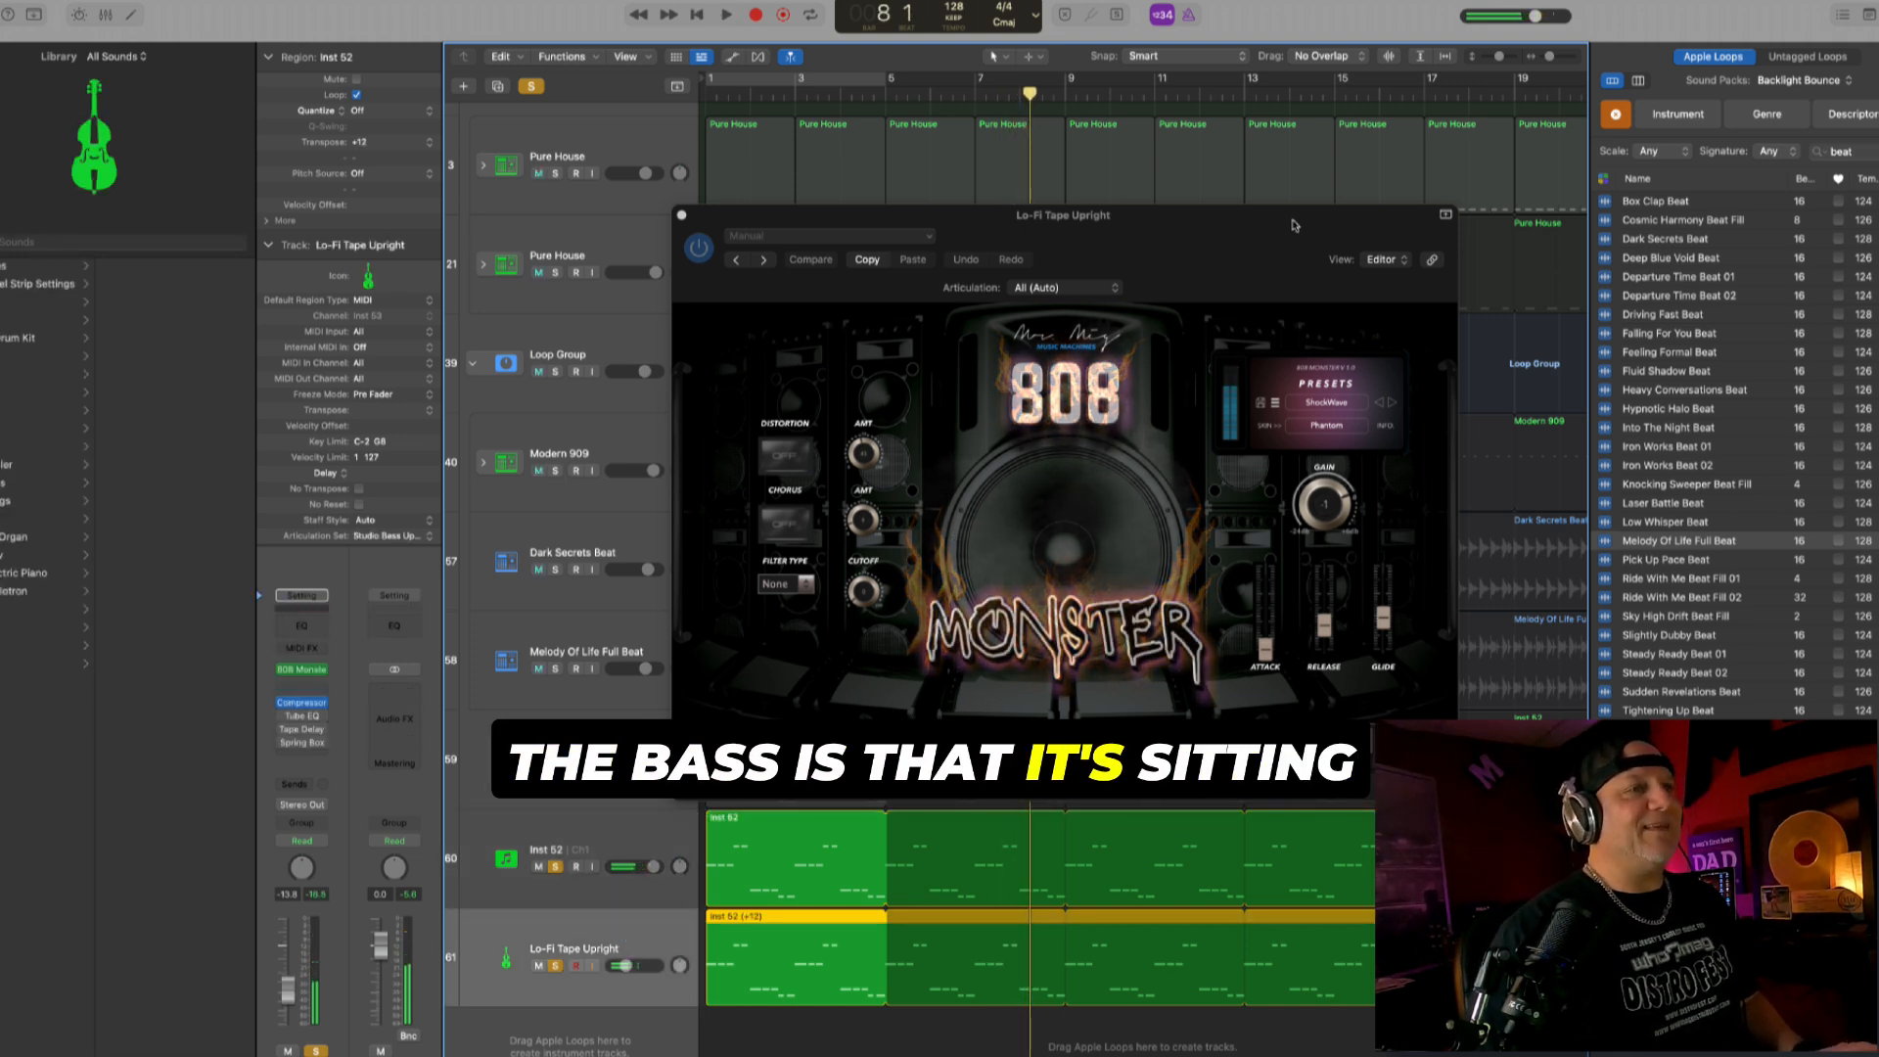
{"action": "left_click", "coordinate": [1391, 405]}
{"action": "key", "text": "space"}
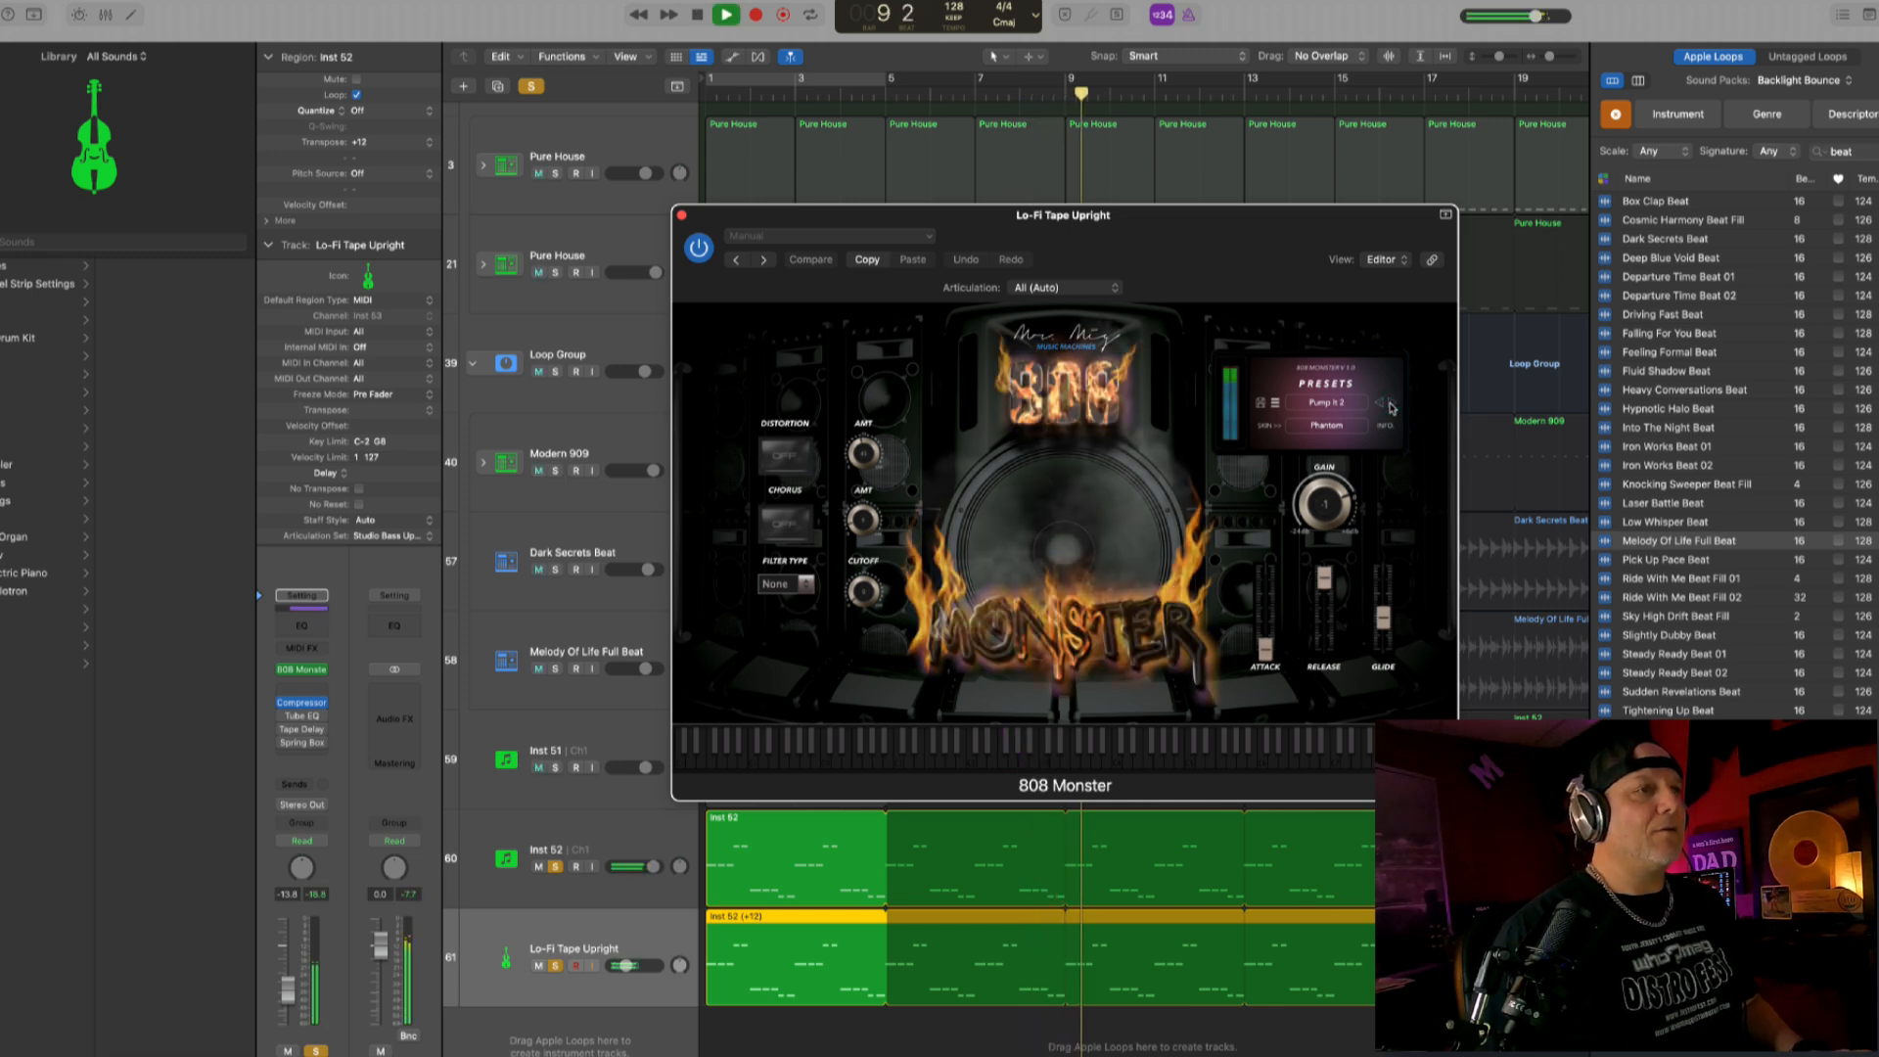
- Unsolo Inst 52, transpose the 808 Monster track's region to +24, and set that track's volume to -5.5 dB
{"action": "left_click", "coordinate": [641, 927]}
{"action": "left_click", "coordinate": [556, 866]}
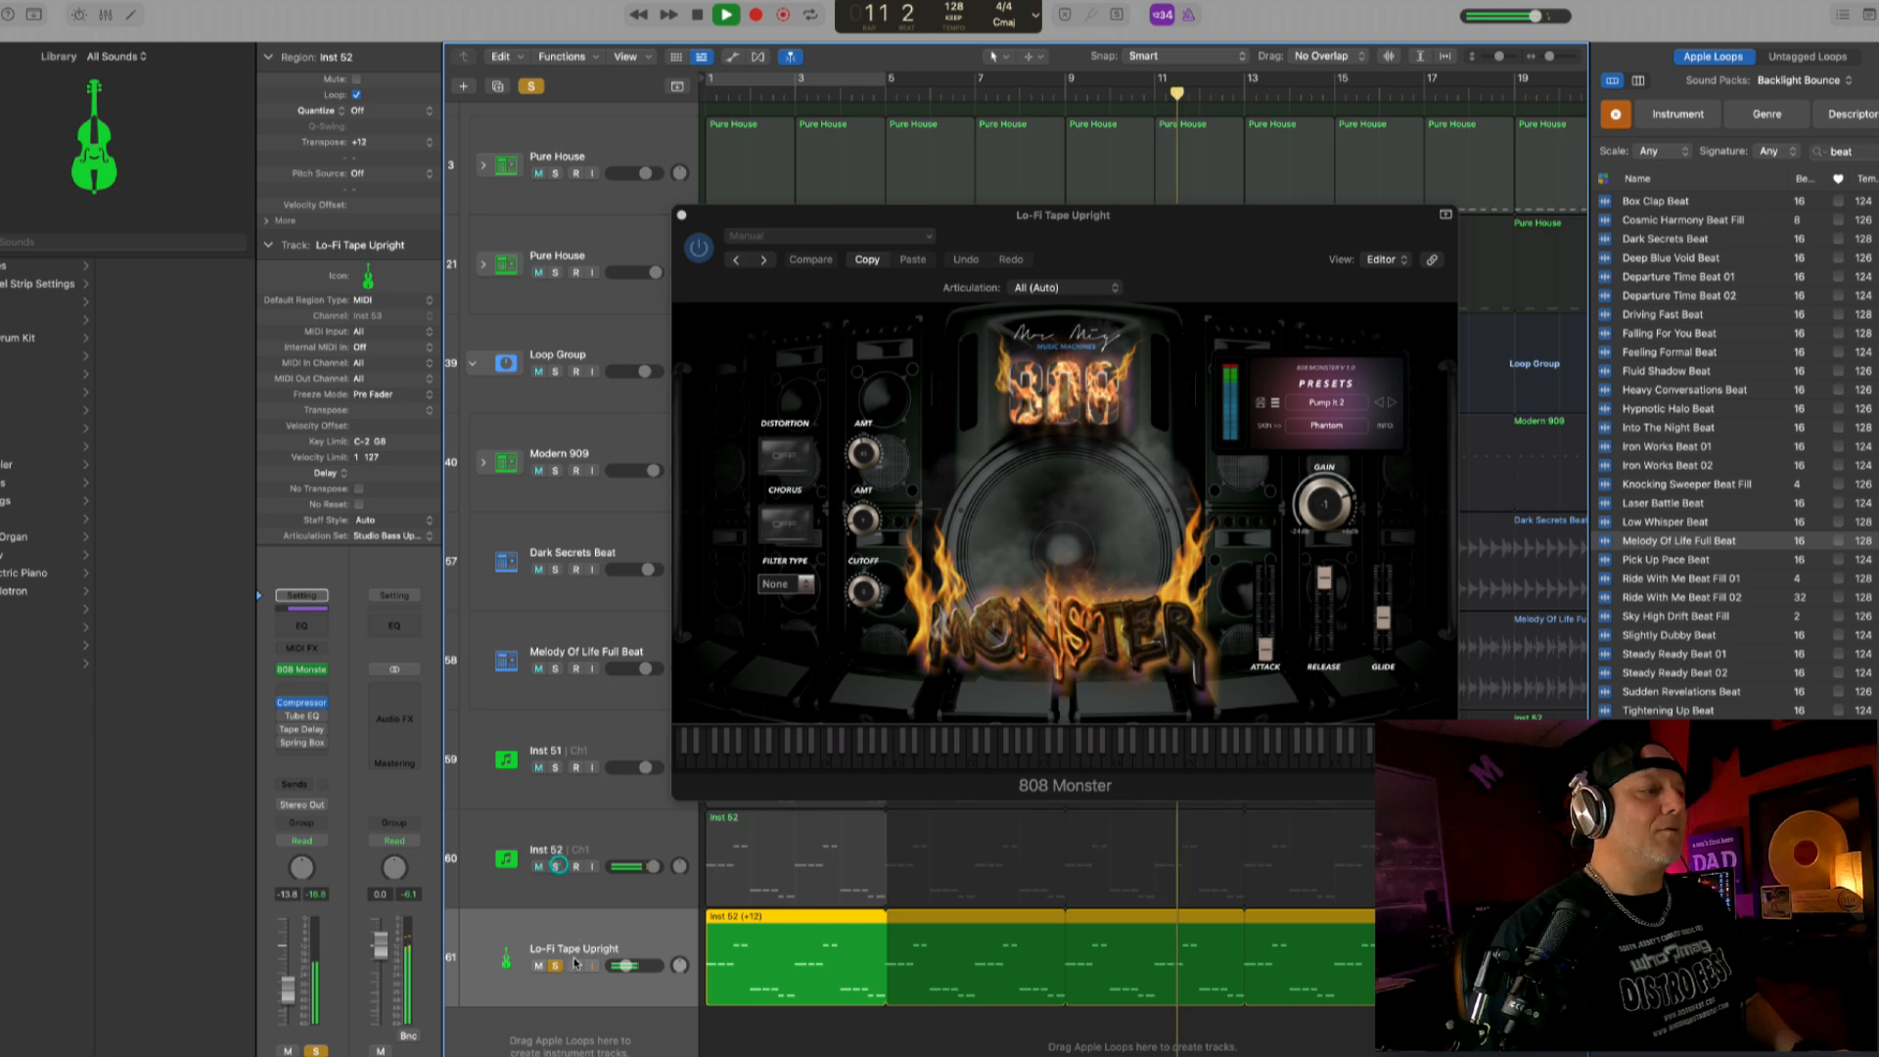
{"action": "left_click_drag", "start_coordinate": [627, 966], "coordinate": [653, 965]}
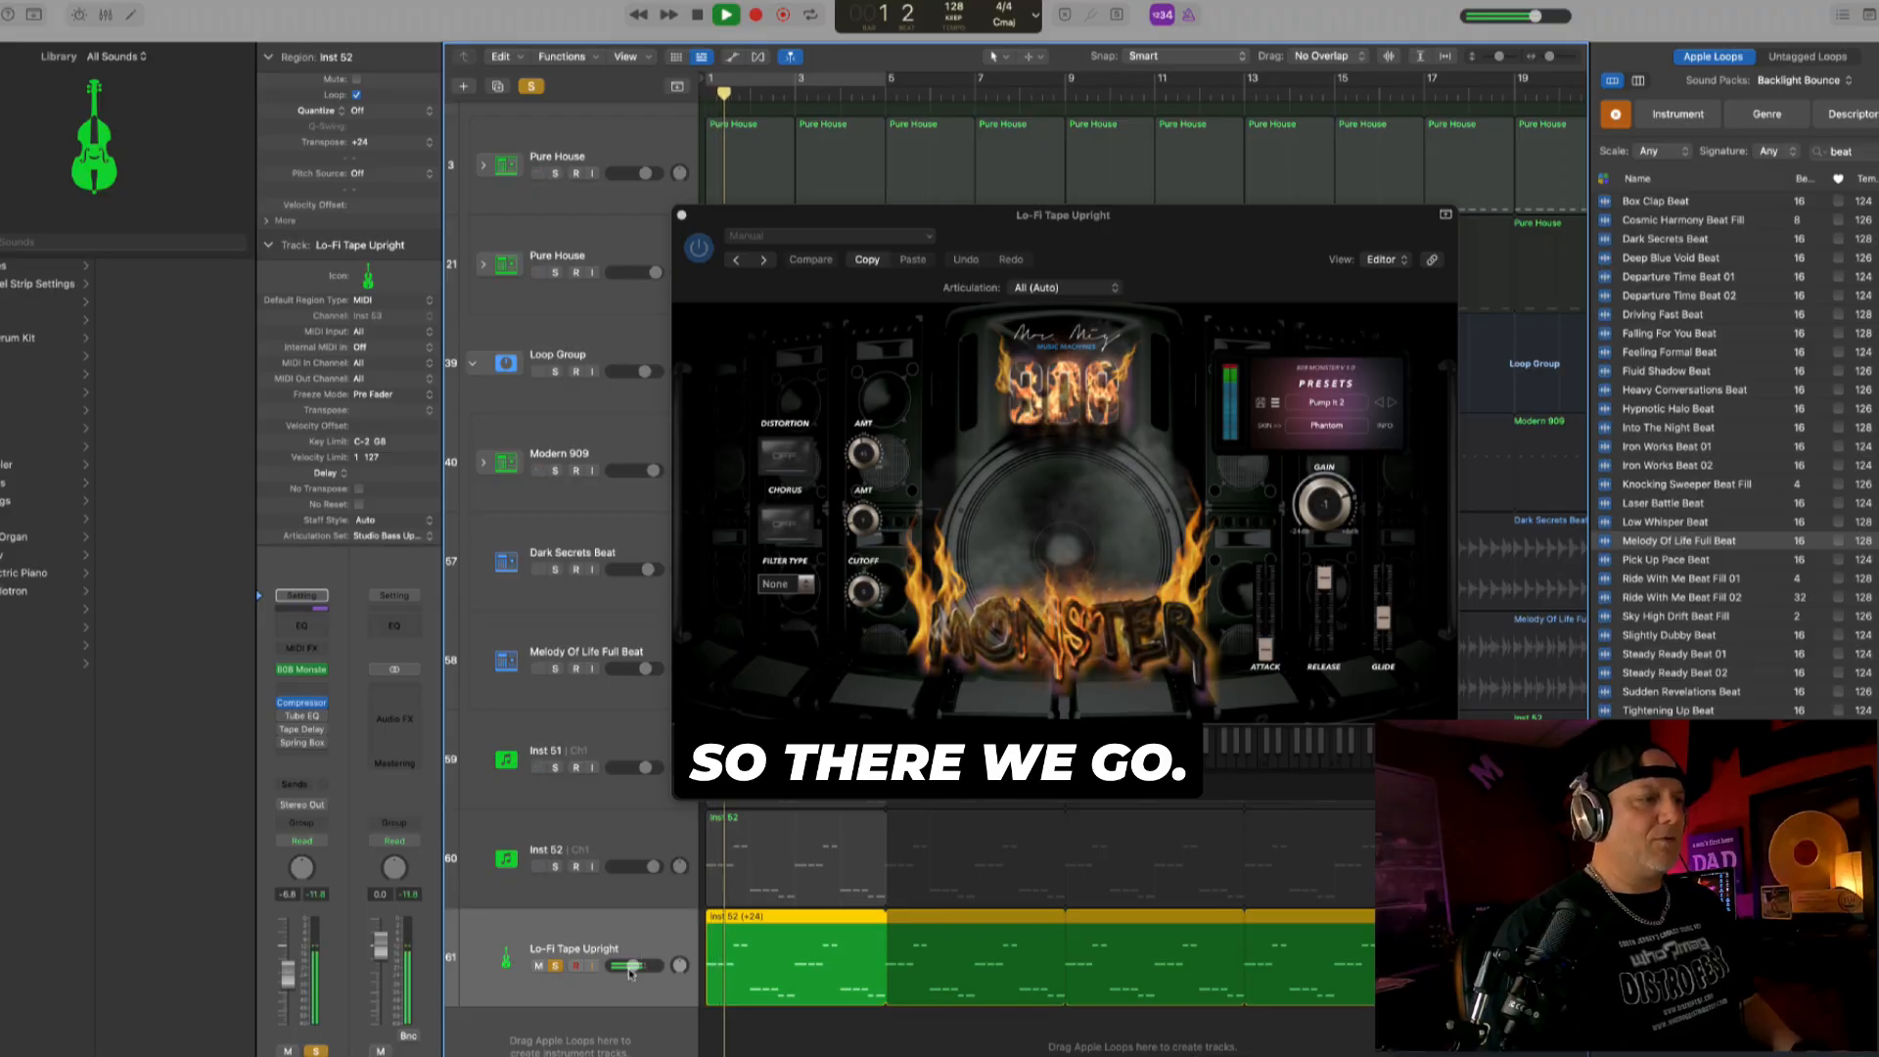
{"action": "left_click_drag", "start_coordinate": [629, 969], "coordinate": [633, 969]}
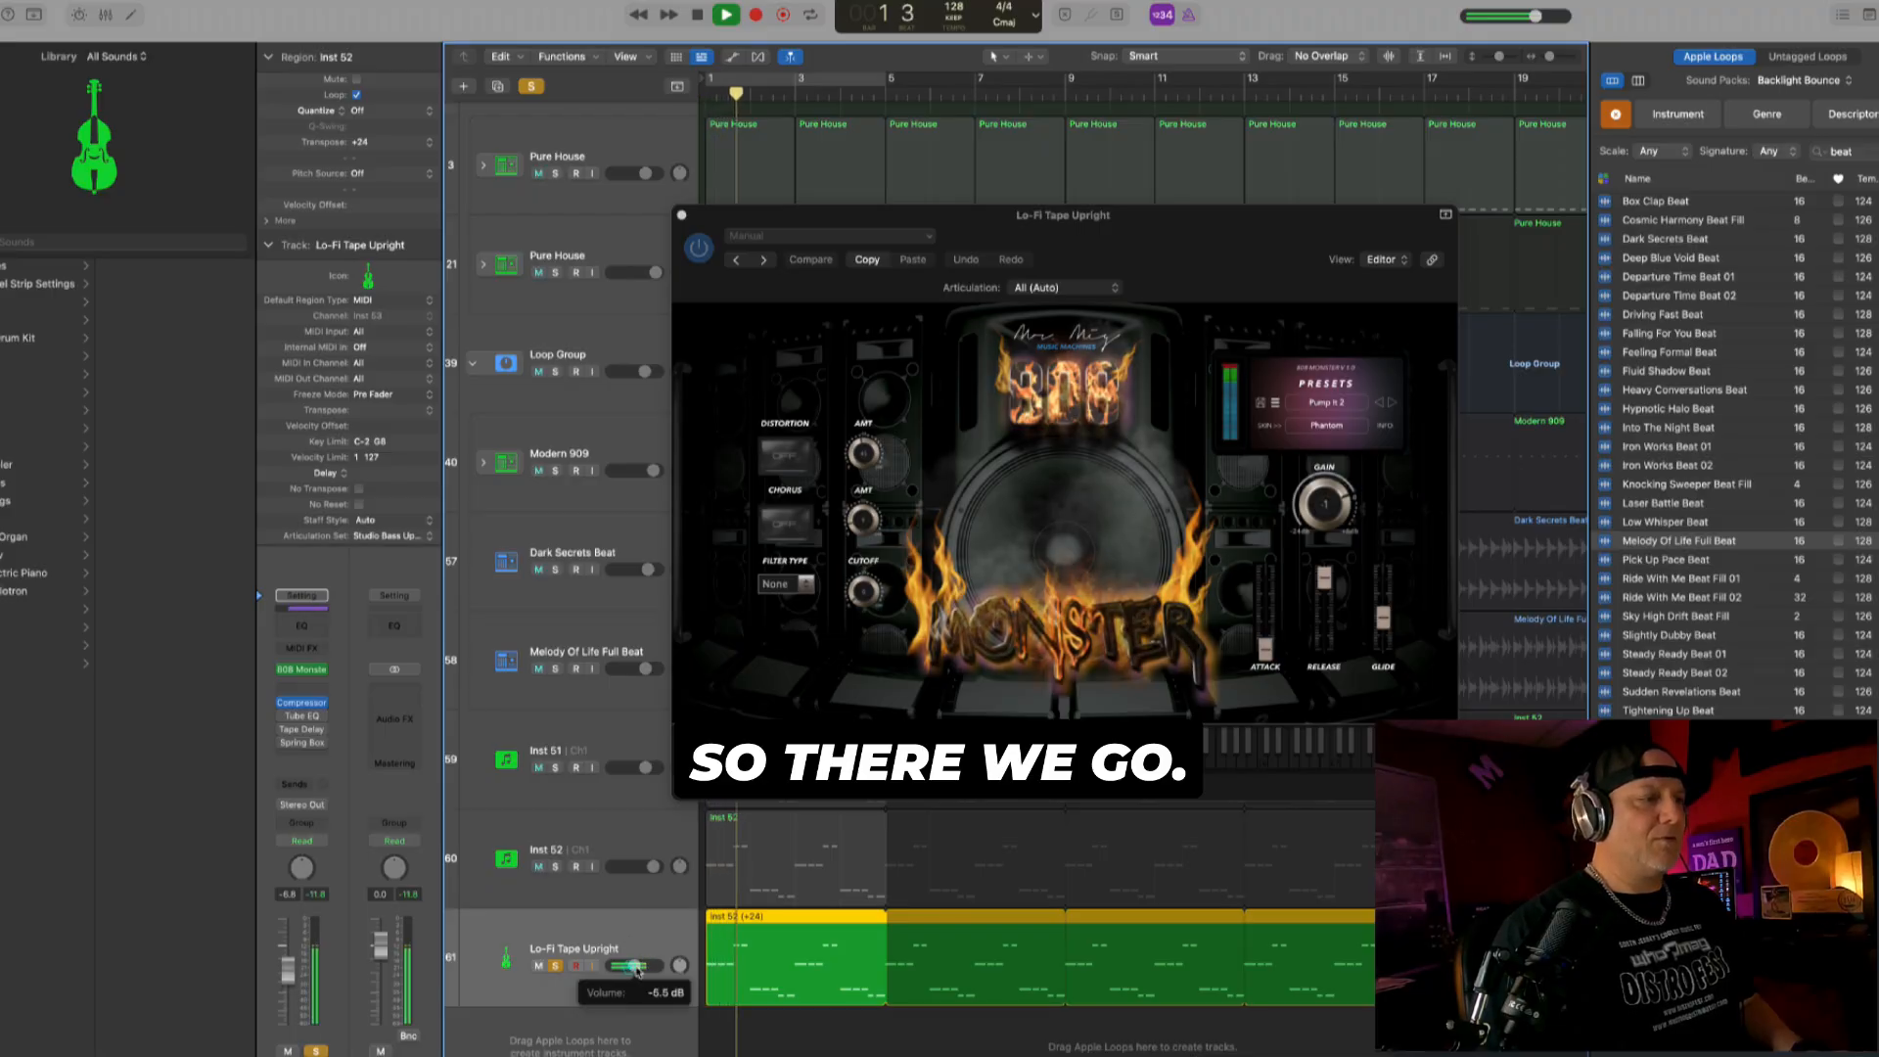
- Step through the 808 Monster presets to G6 and solo Inst 52 again, setting the 808 track's volume to -9.8 dB
{"action": "left_click", "coordinate": [1378, 403]}
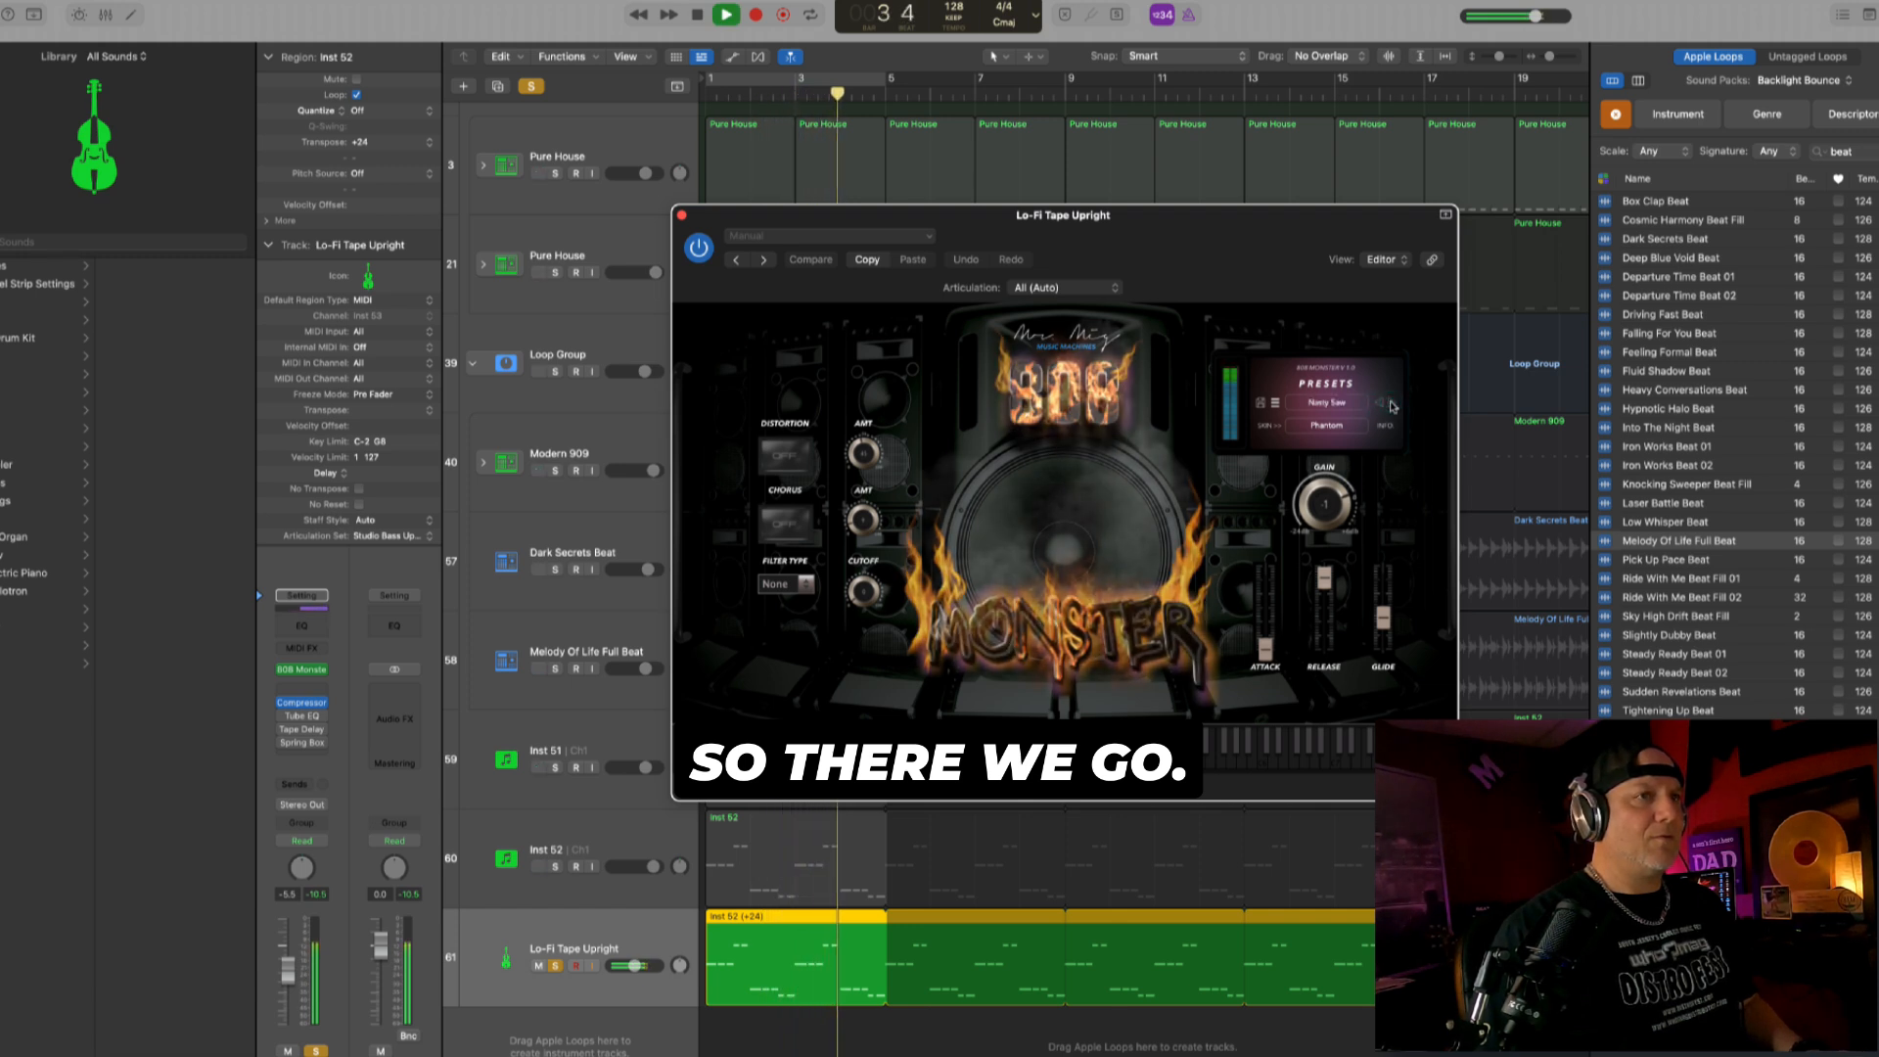
{"action": "left_click", "coordinate": [1391, 404]}
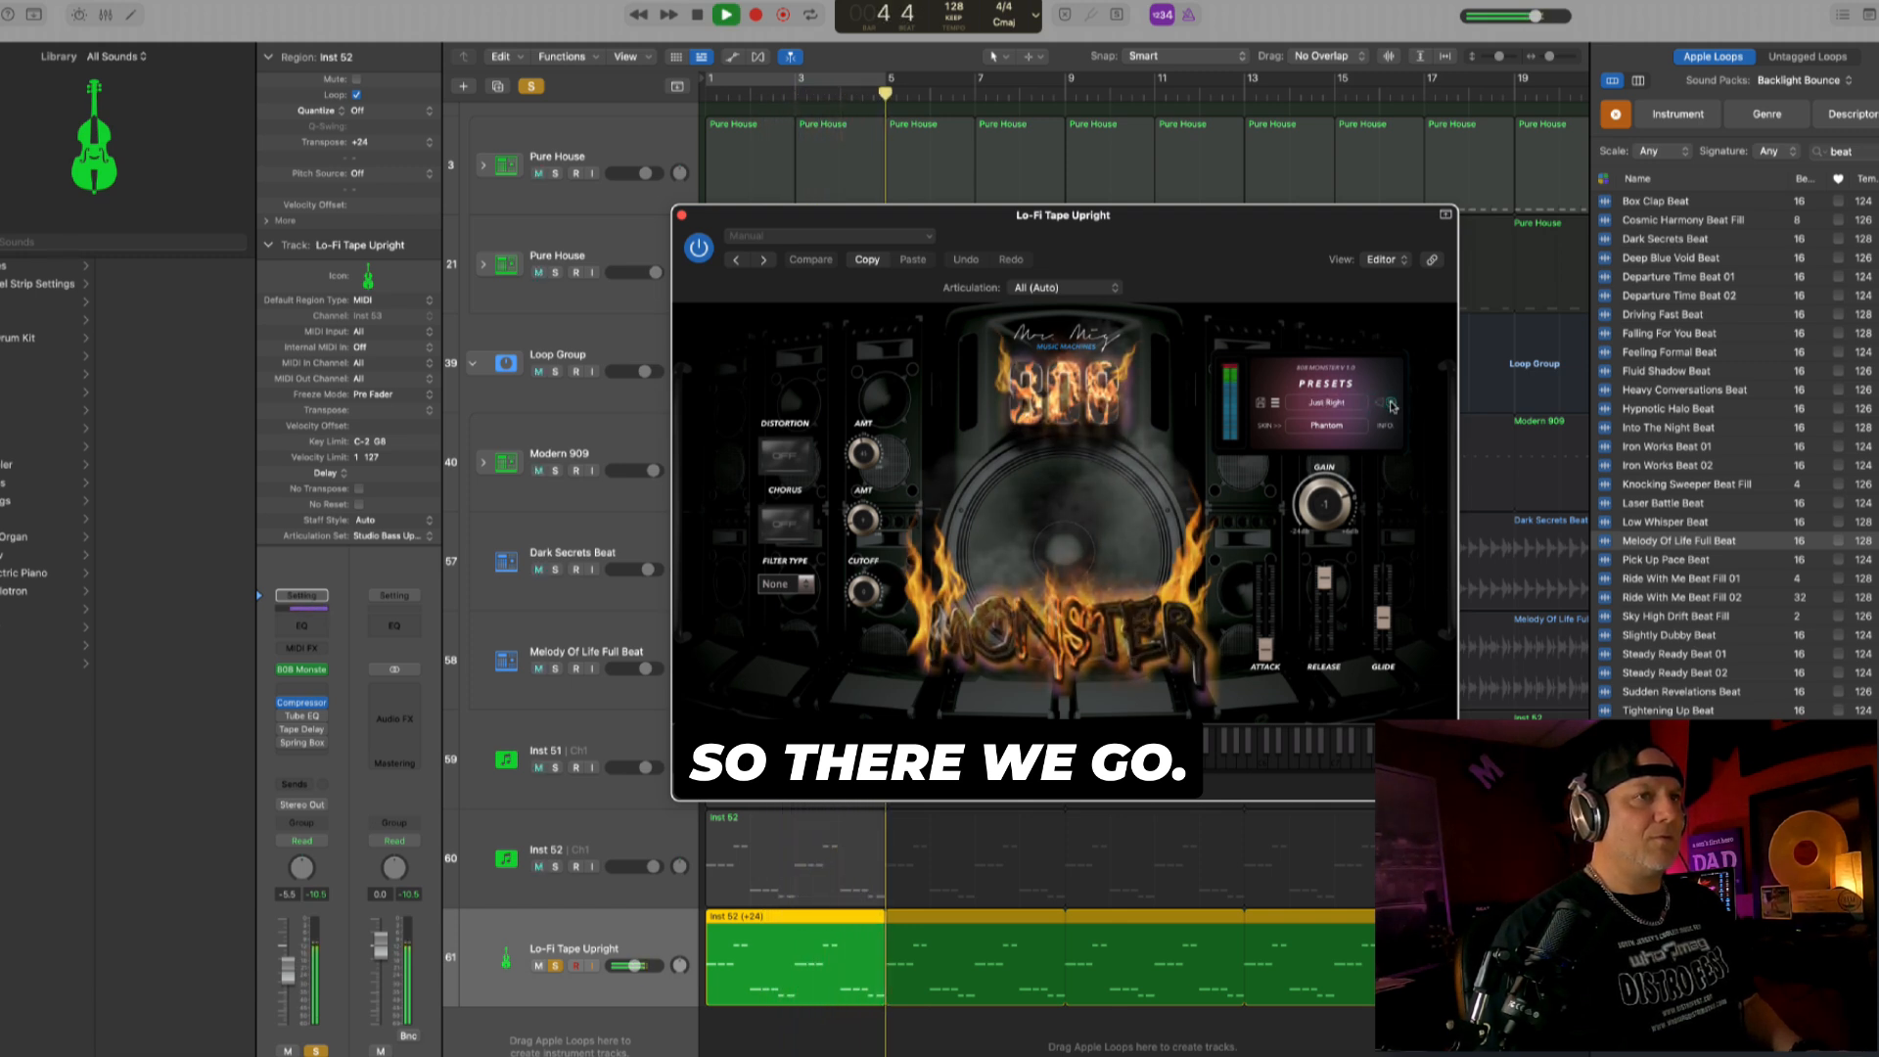
{"action": "left_click", "coordinate": [1390, 404]}
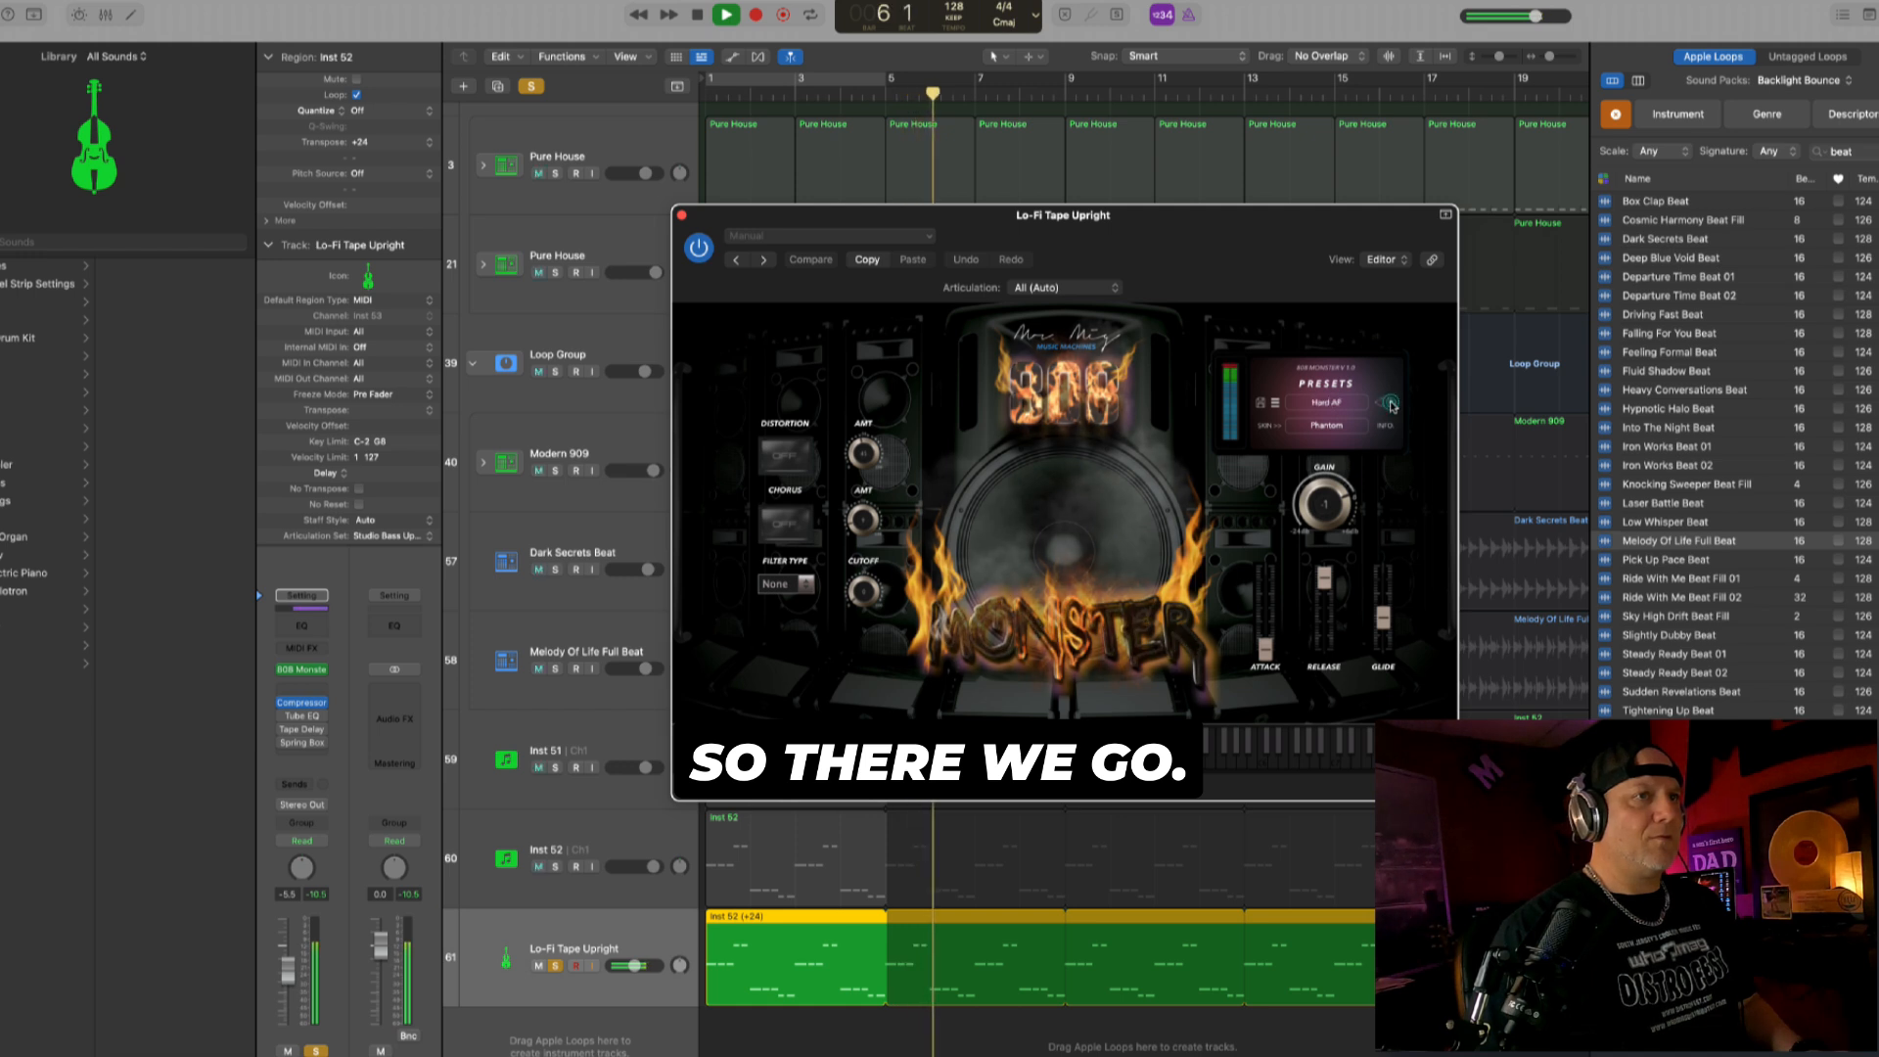
{"action": "left_click", "coordinate": [558, 866]}
{"action": "left_click", "coordinate": [1392, 403]}
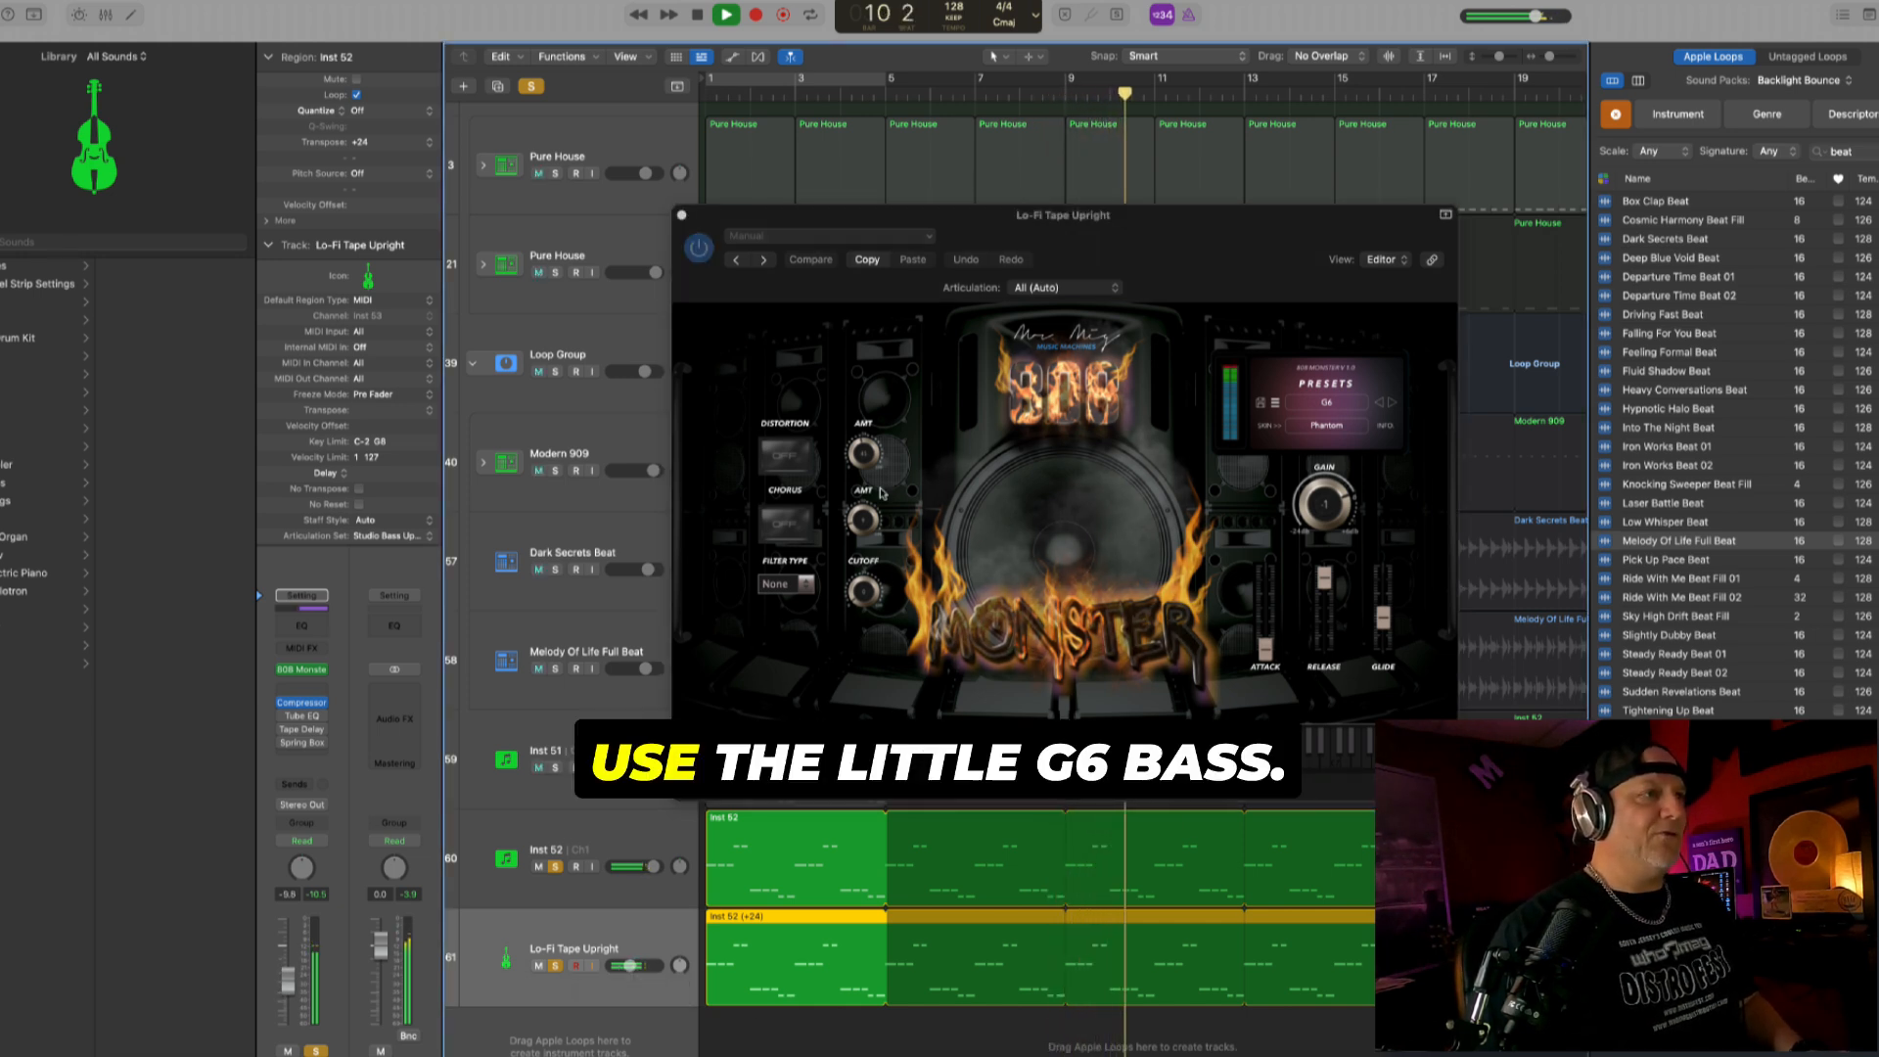
- Try the 808 Monster's distortion switch, close the instrument window, and stop playback
{"action": "left_click", "coordinate": [786, 456]}
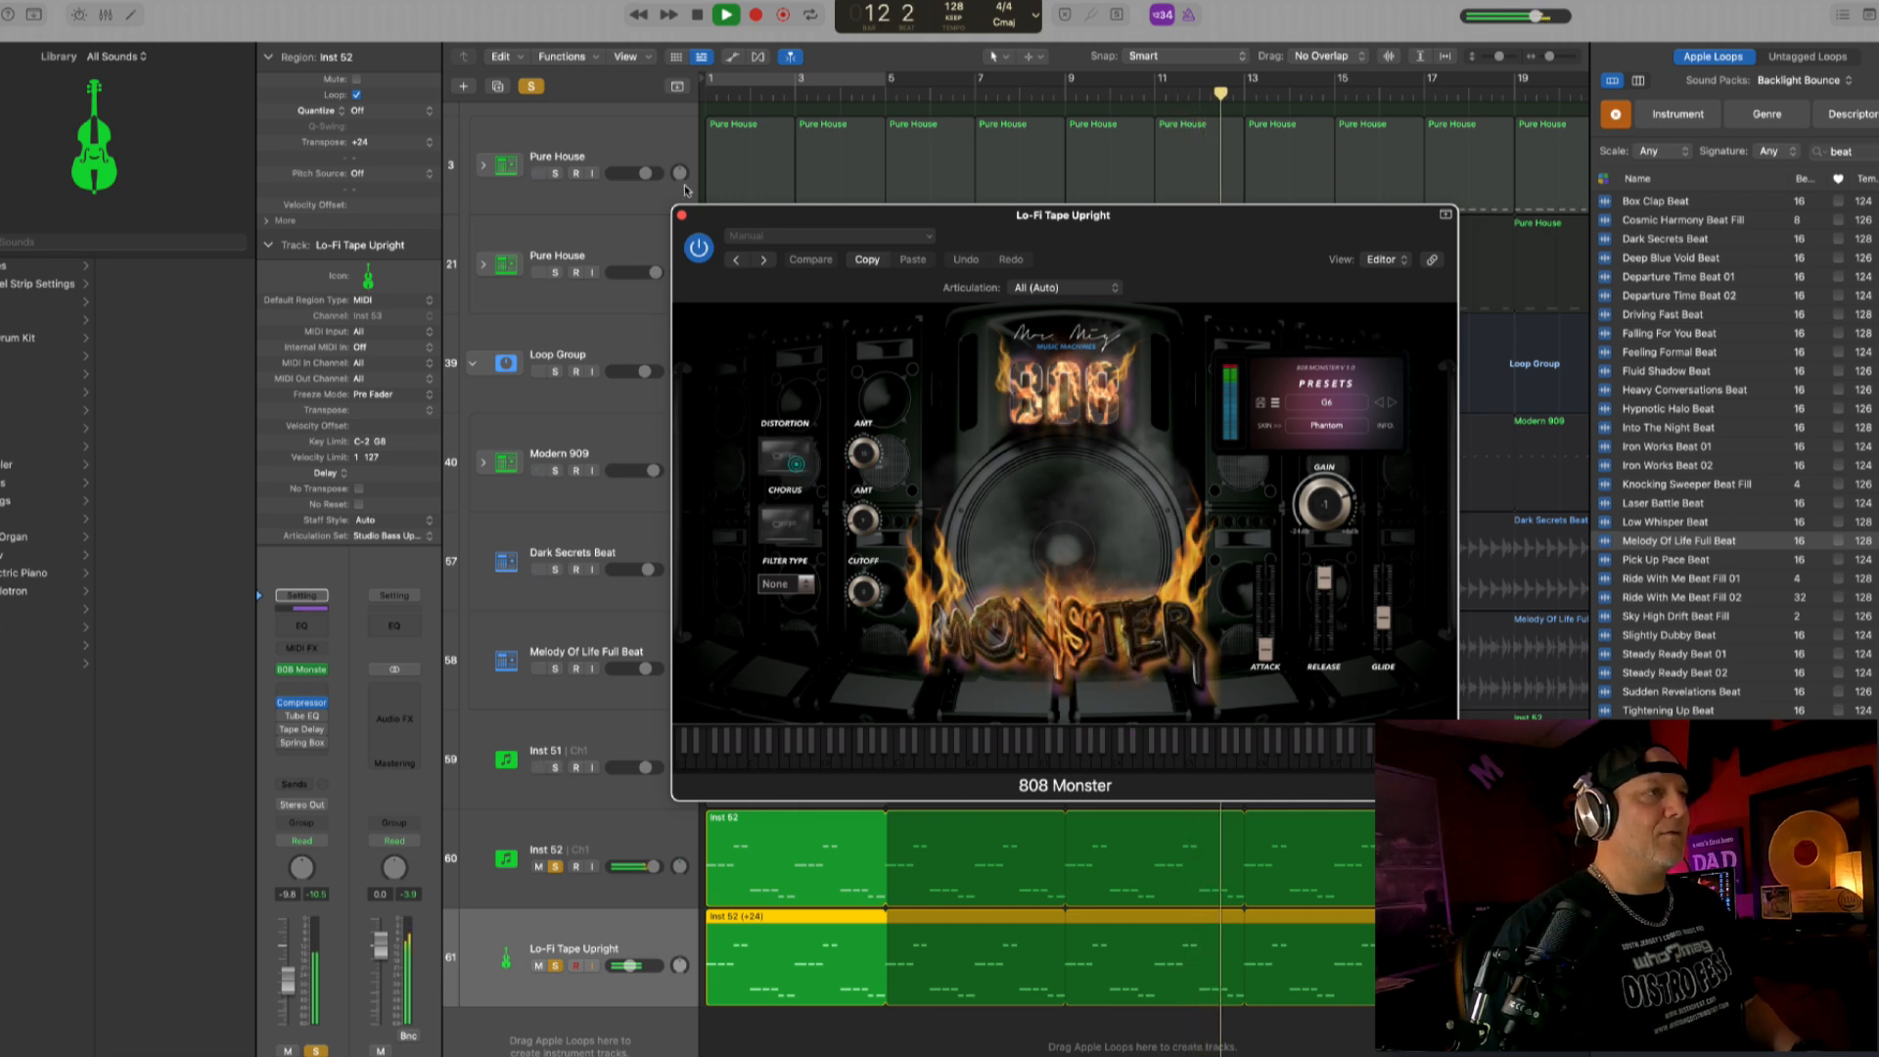
{"action": "left_click", "coordinate": [683, 216]}
{"action": "key", "text": "space"}
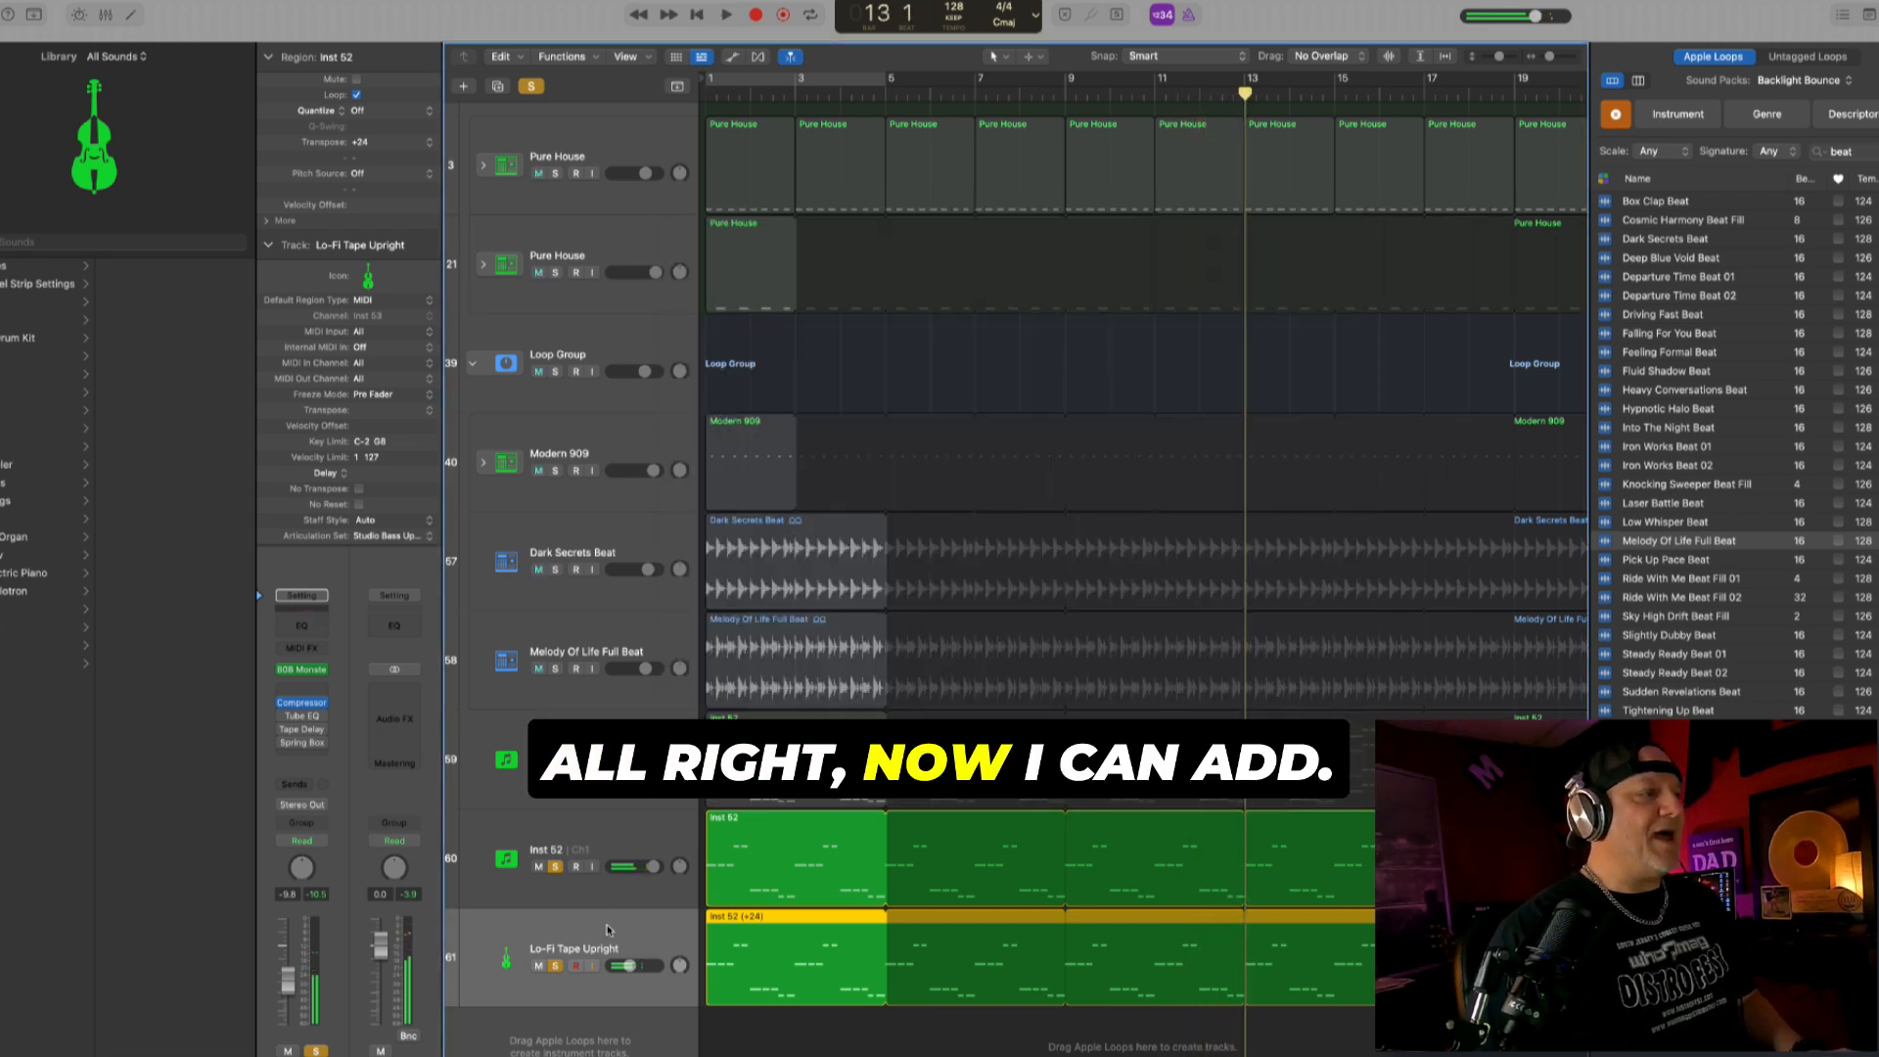
- Group the Inst 52 and Lo-Fi Tape Upright tracks into a summing track stack named Bass
{"action": "left_click", "coordinate": [660, 831]}
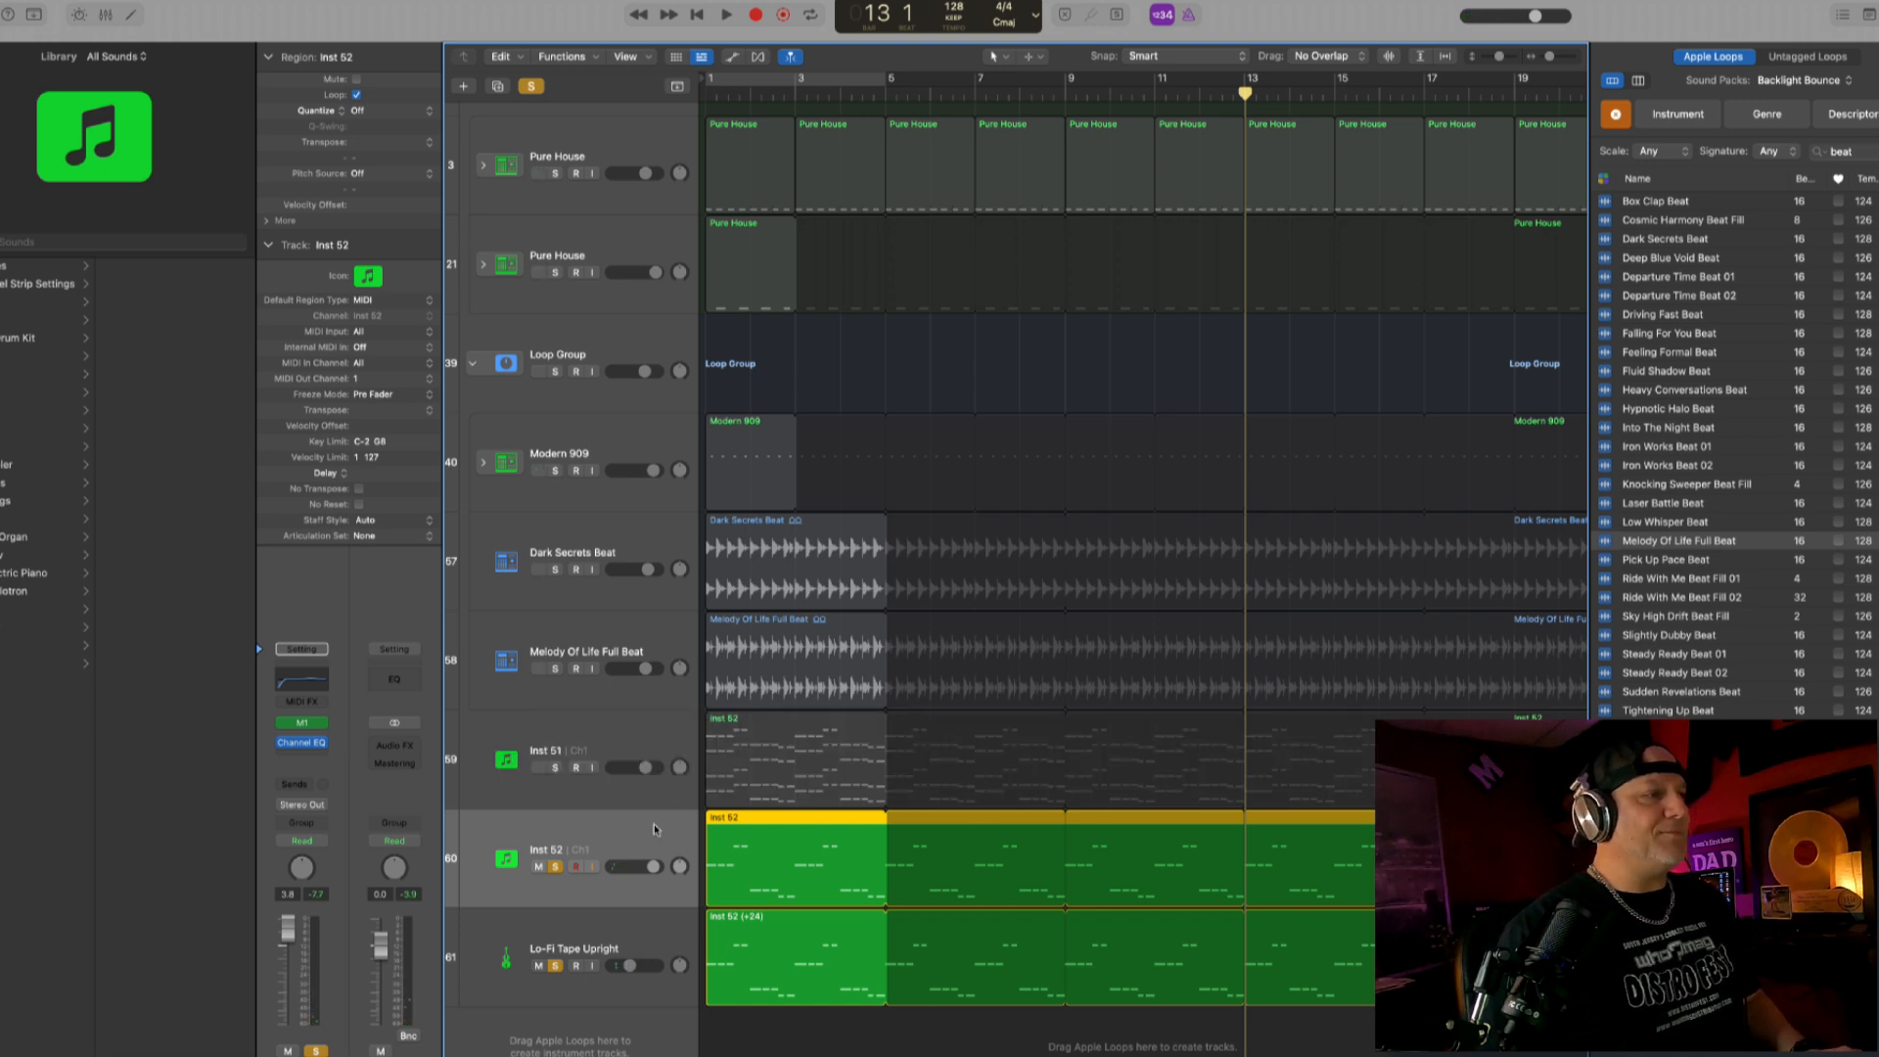
{"action": "left_click", "coordinate": [639, 801]}
{"action": "left_click", "coordinate": [631, 834]}
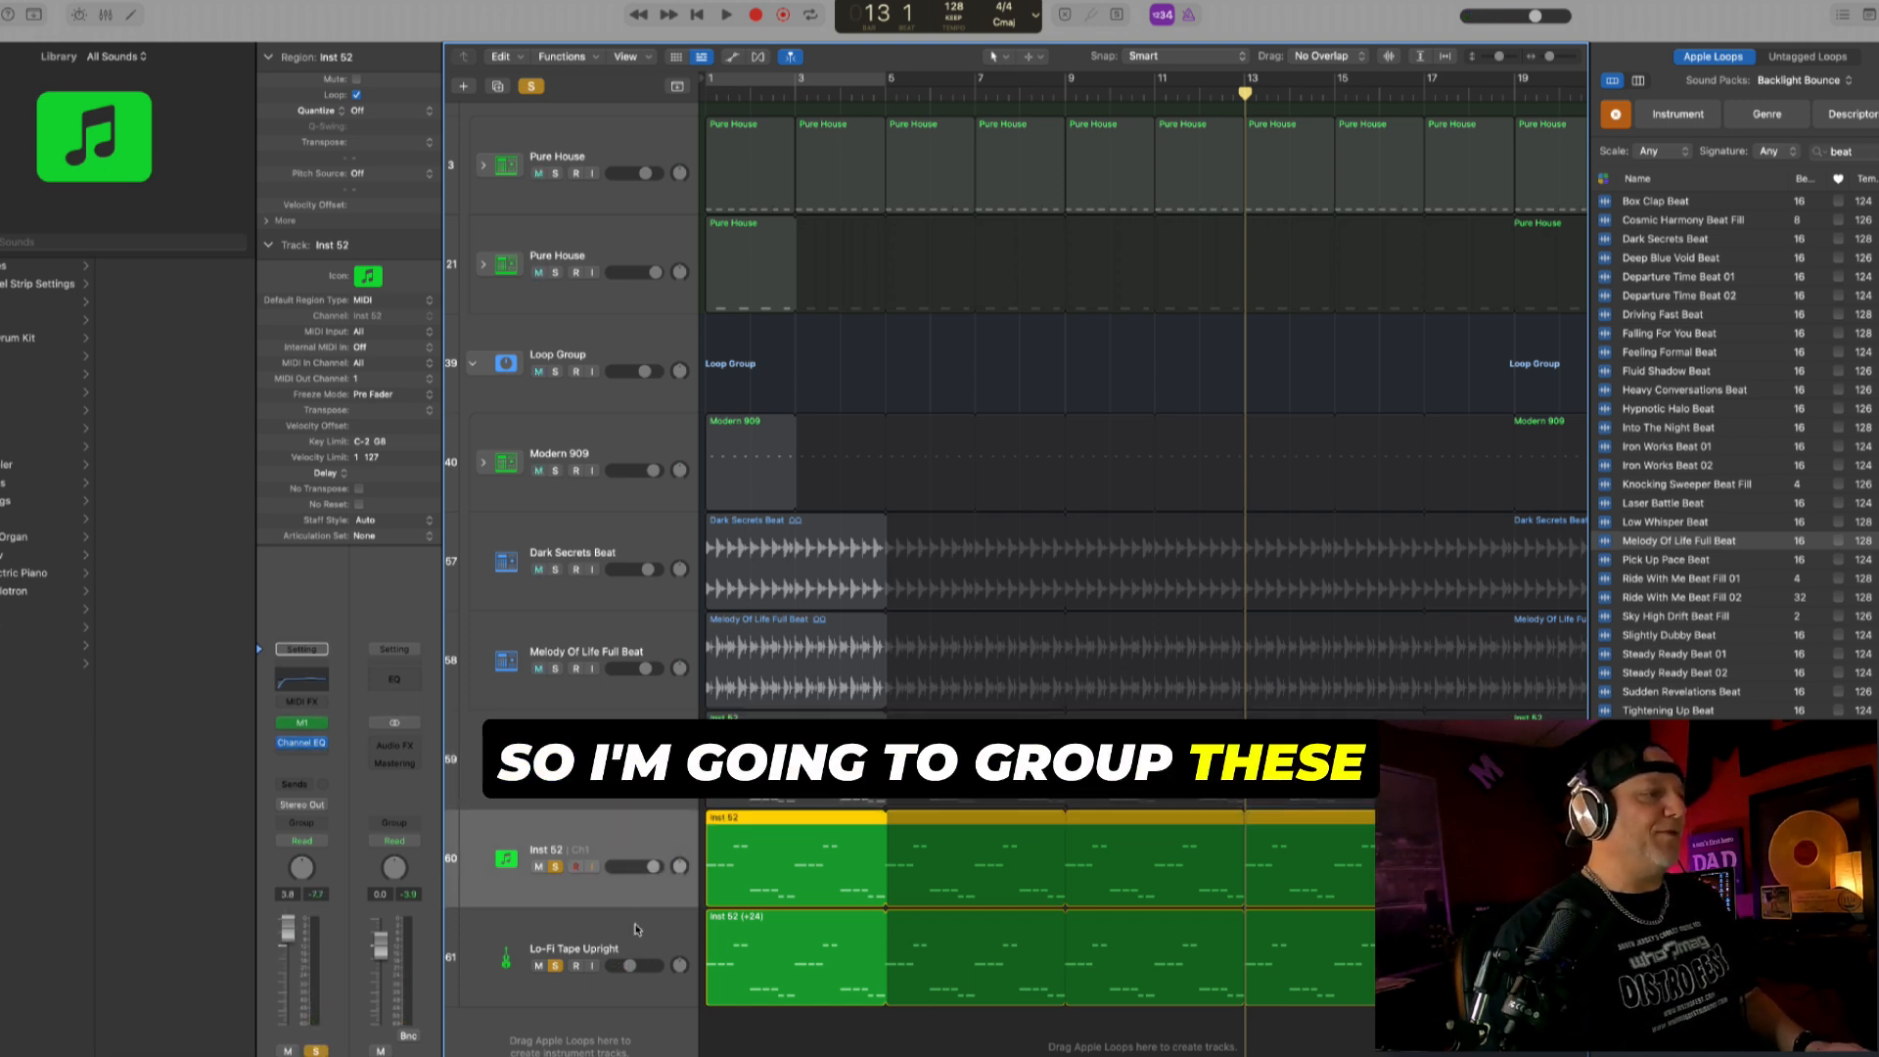
{"action": "left_click", "coordinate": [636, 925], "text": "shift"}
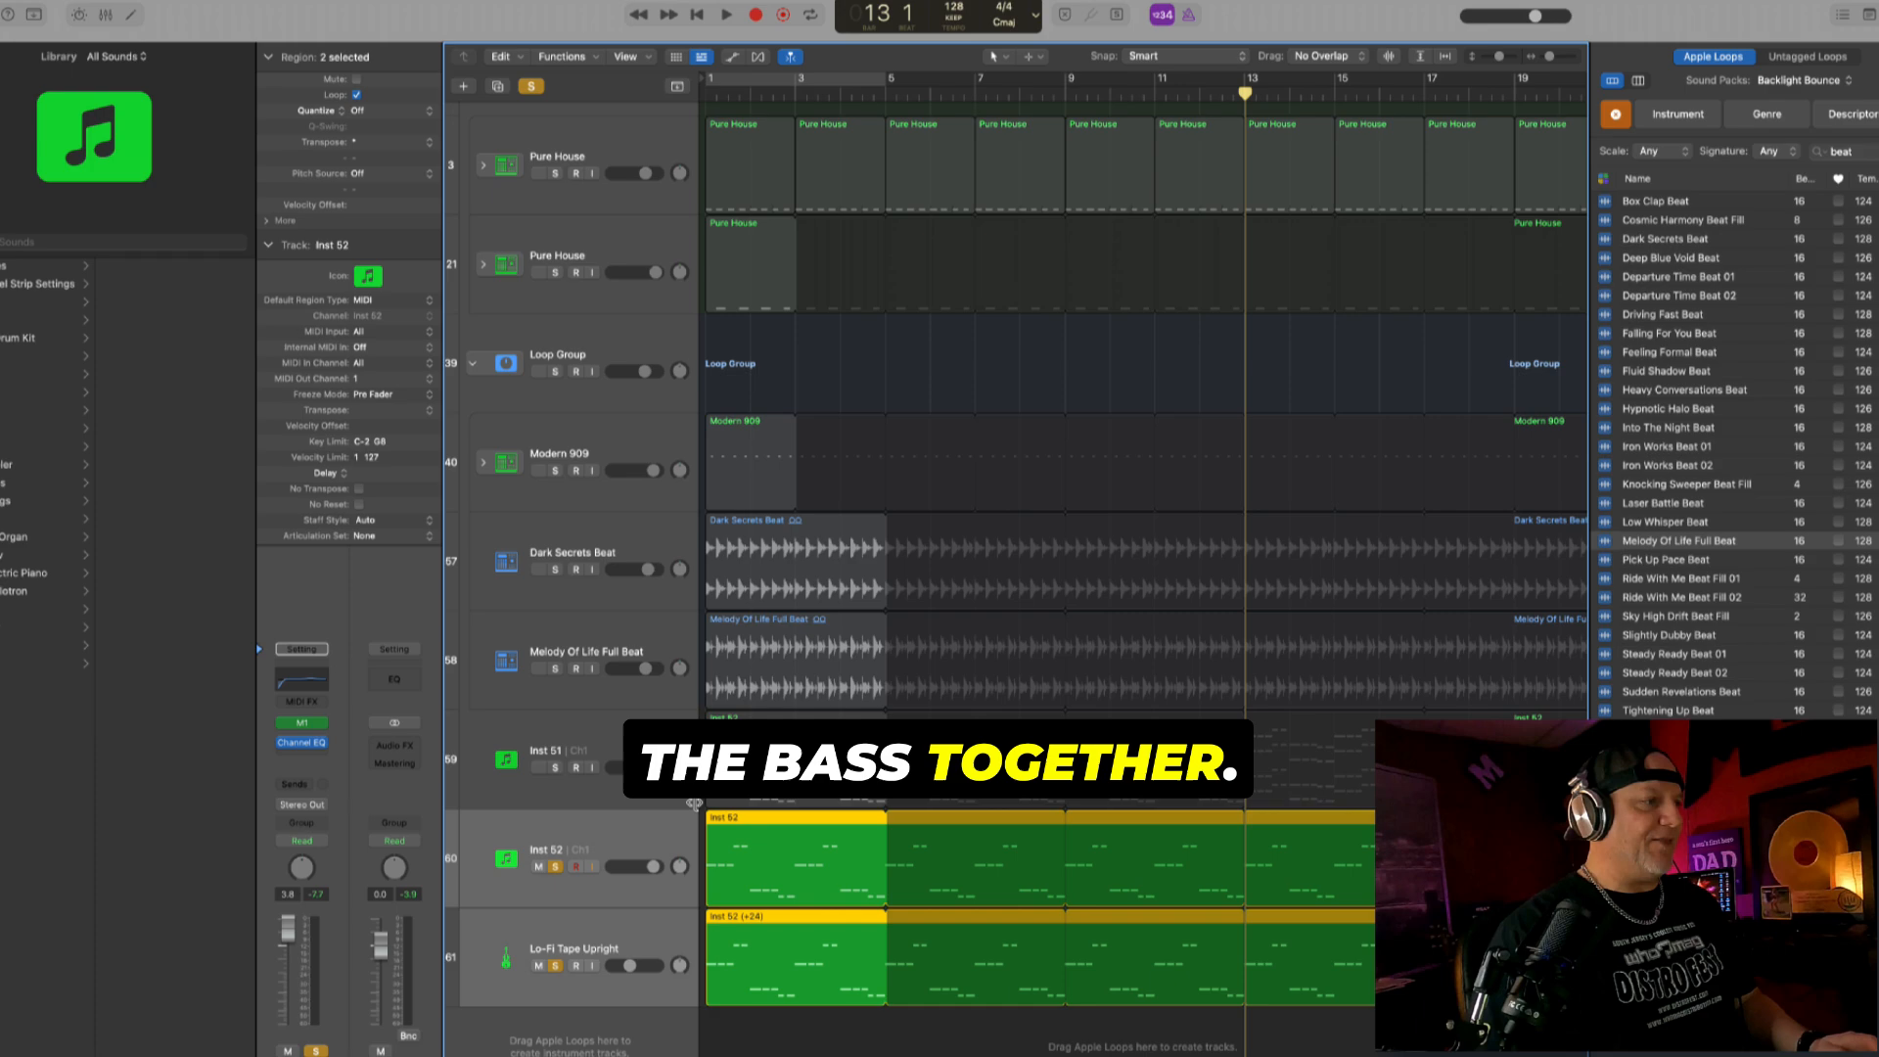
{"action": "key", "text": "super+shift+d"}
{"action": "key", "text": "Return"}
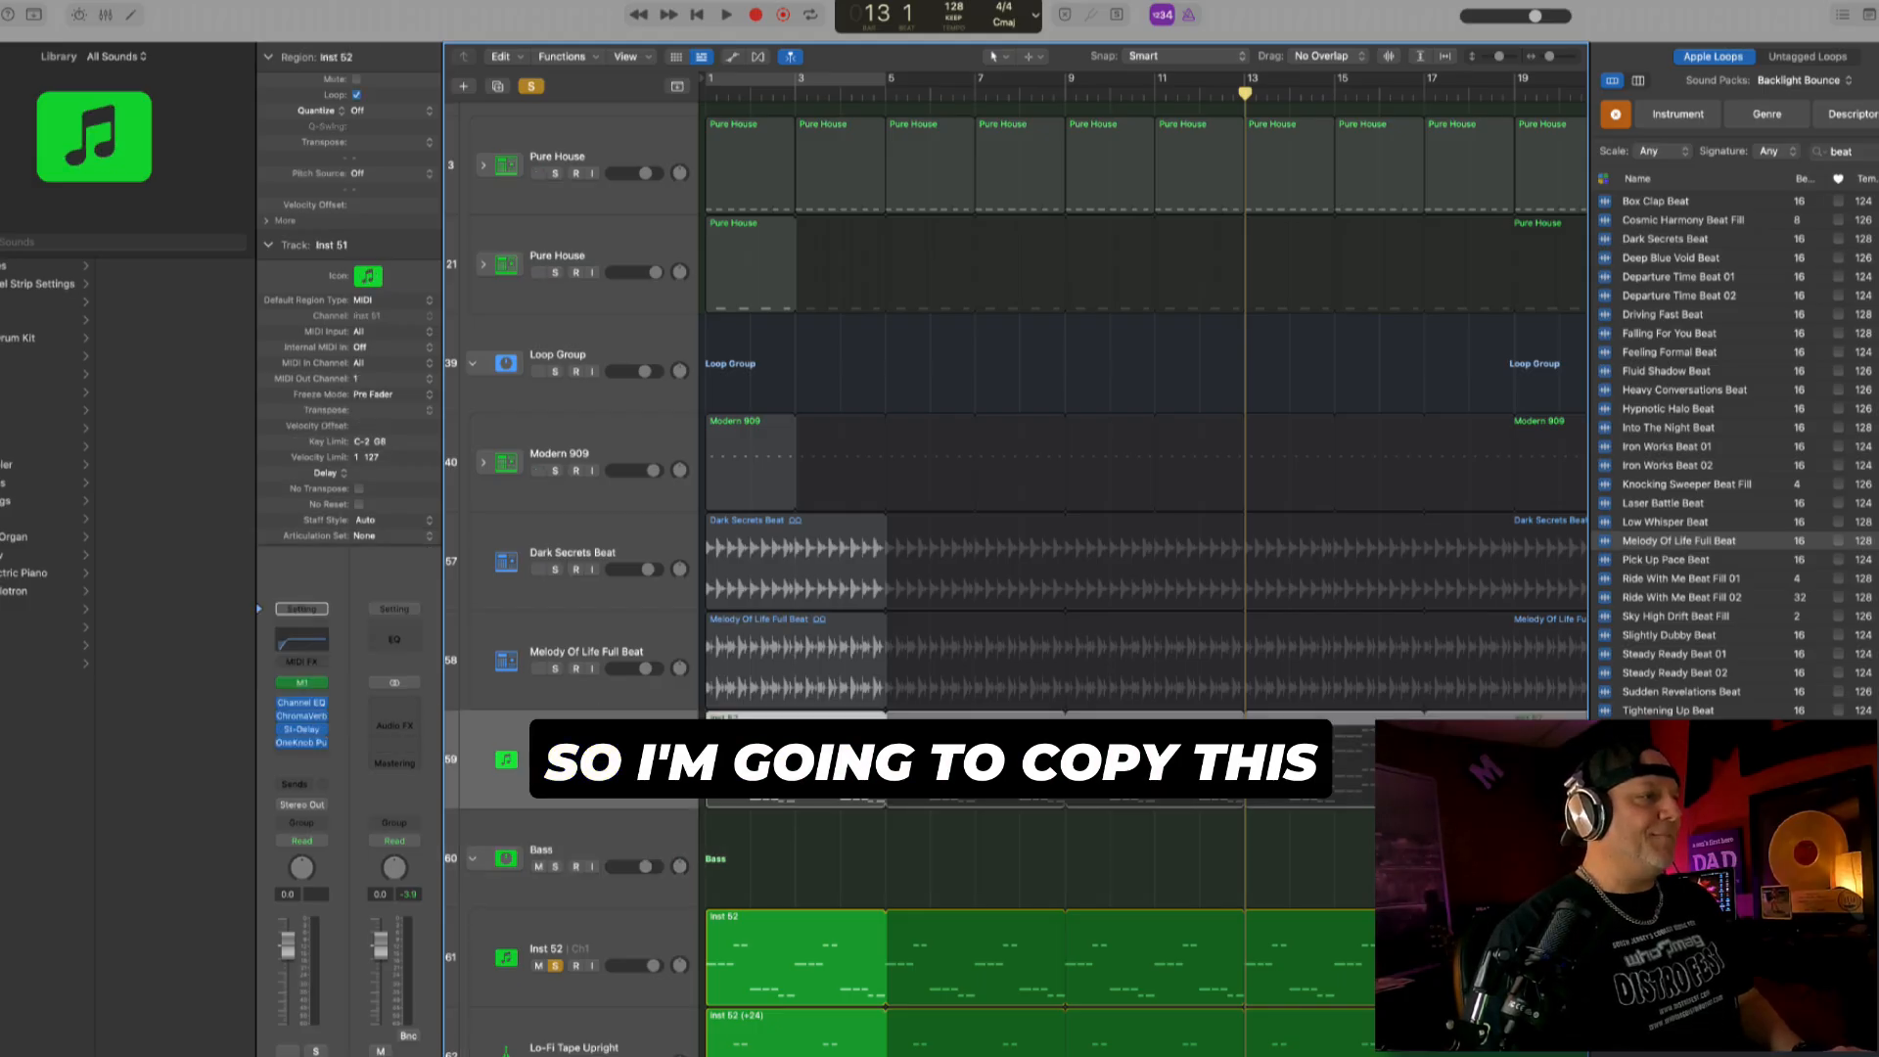
- Copy the OneKnob effect from the Inst 51 channel to the Bass stack's channel in the mixer
{"action": "scroll", "coordinate": [1016, 577], "scroll_direction": "down", "scroll_amount": 2}
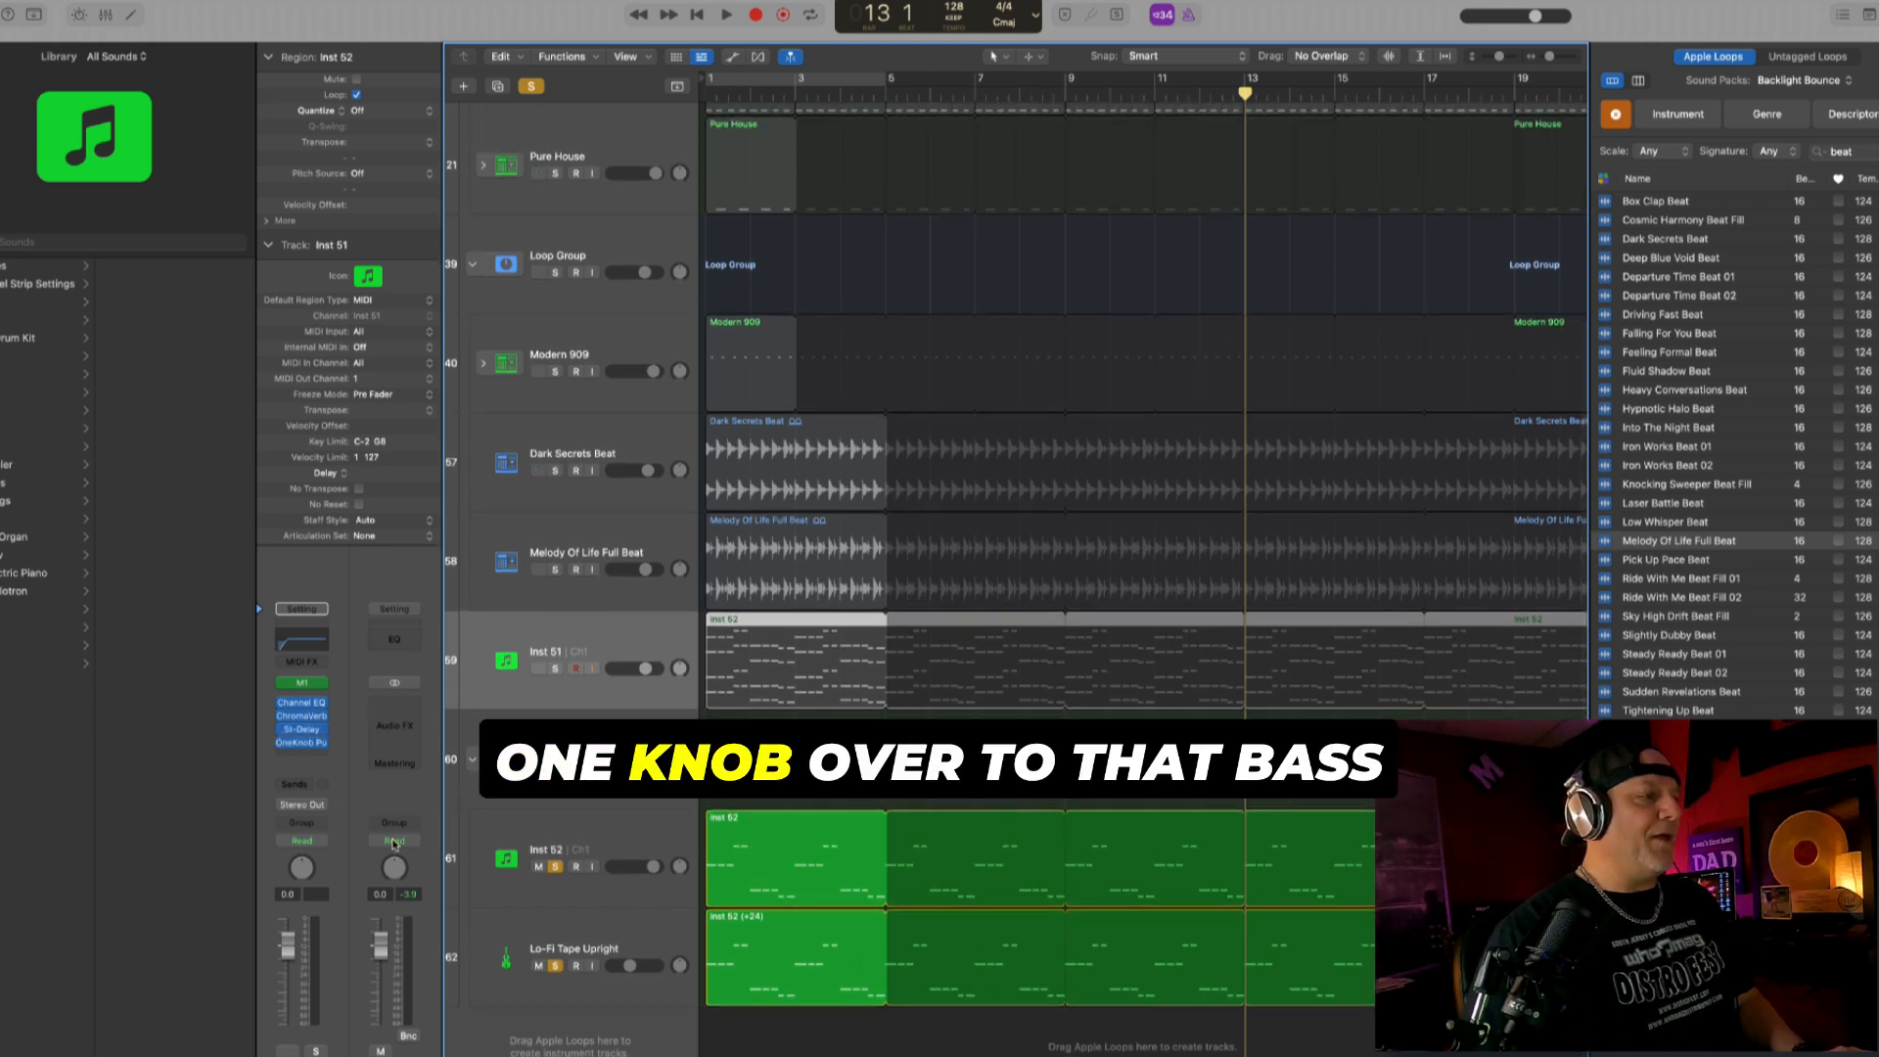
{"action": "key", "text": "x"}
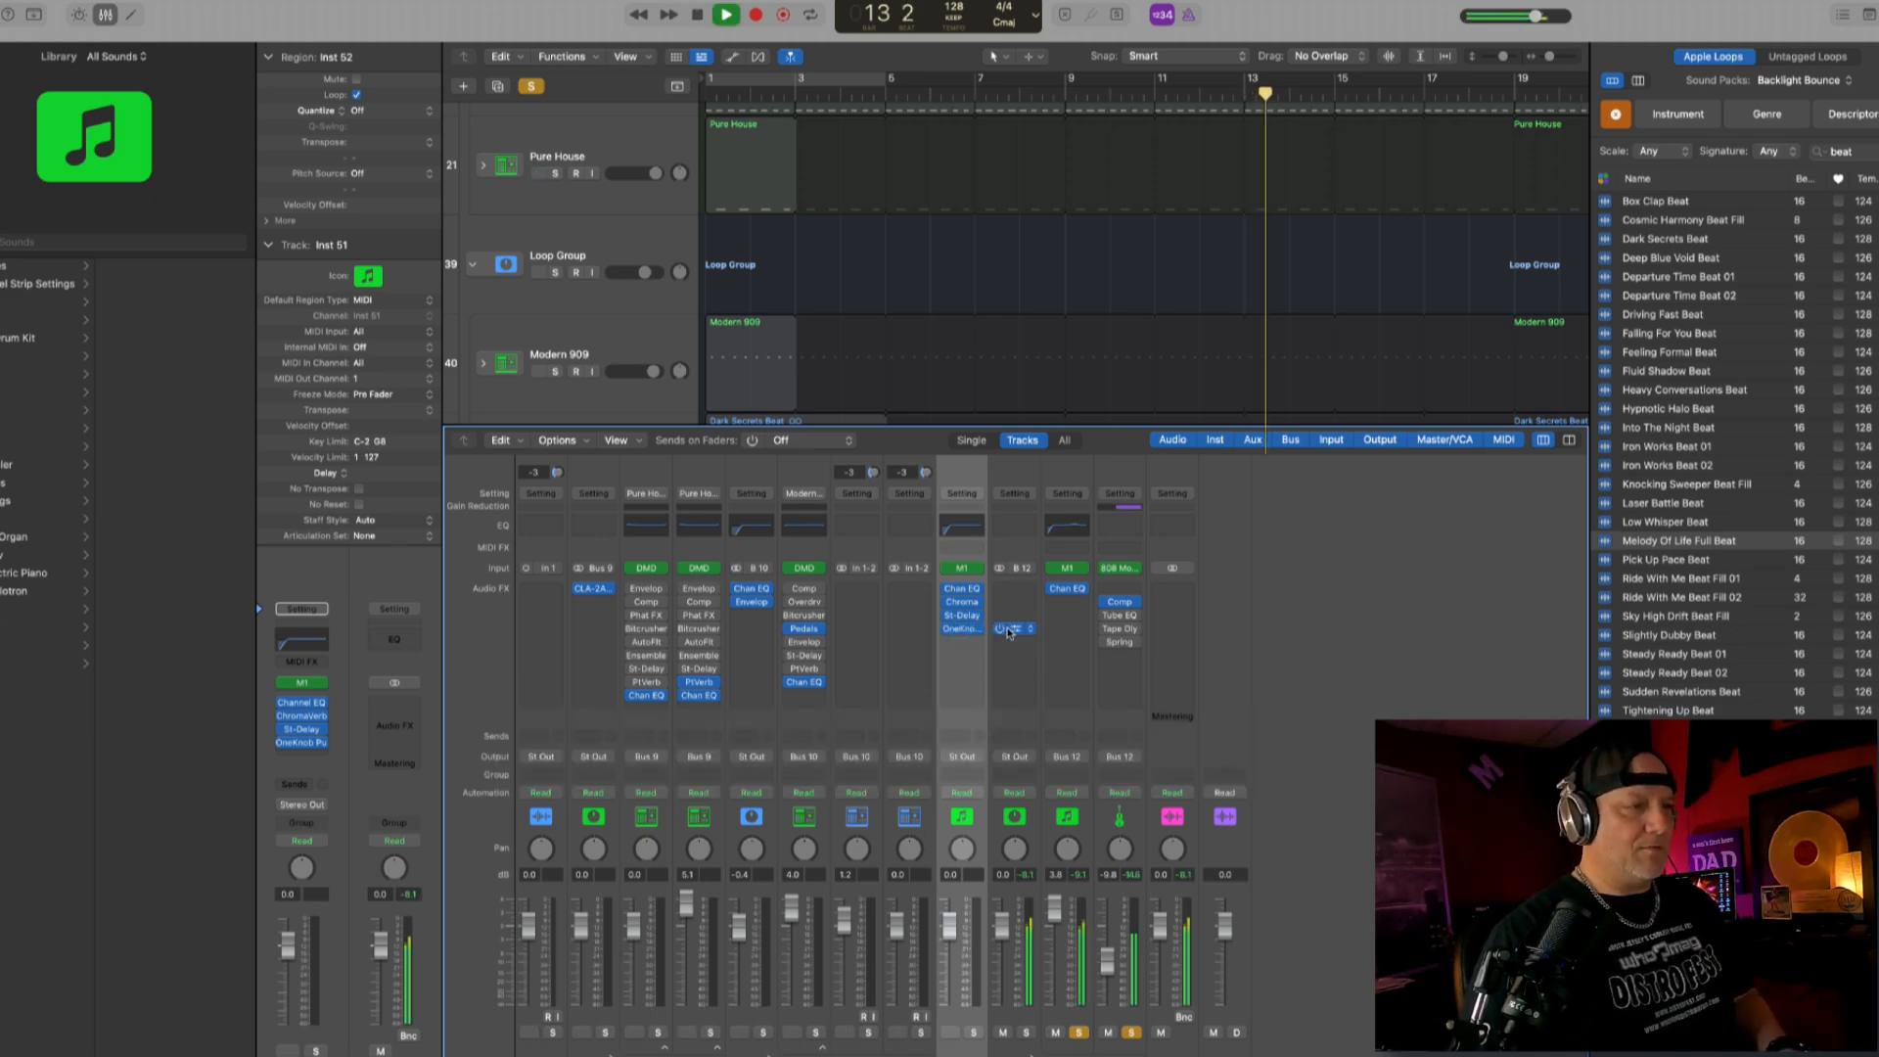
{"action": "key", "text": "x"}
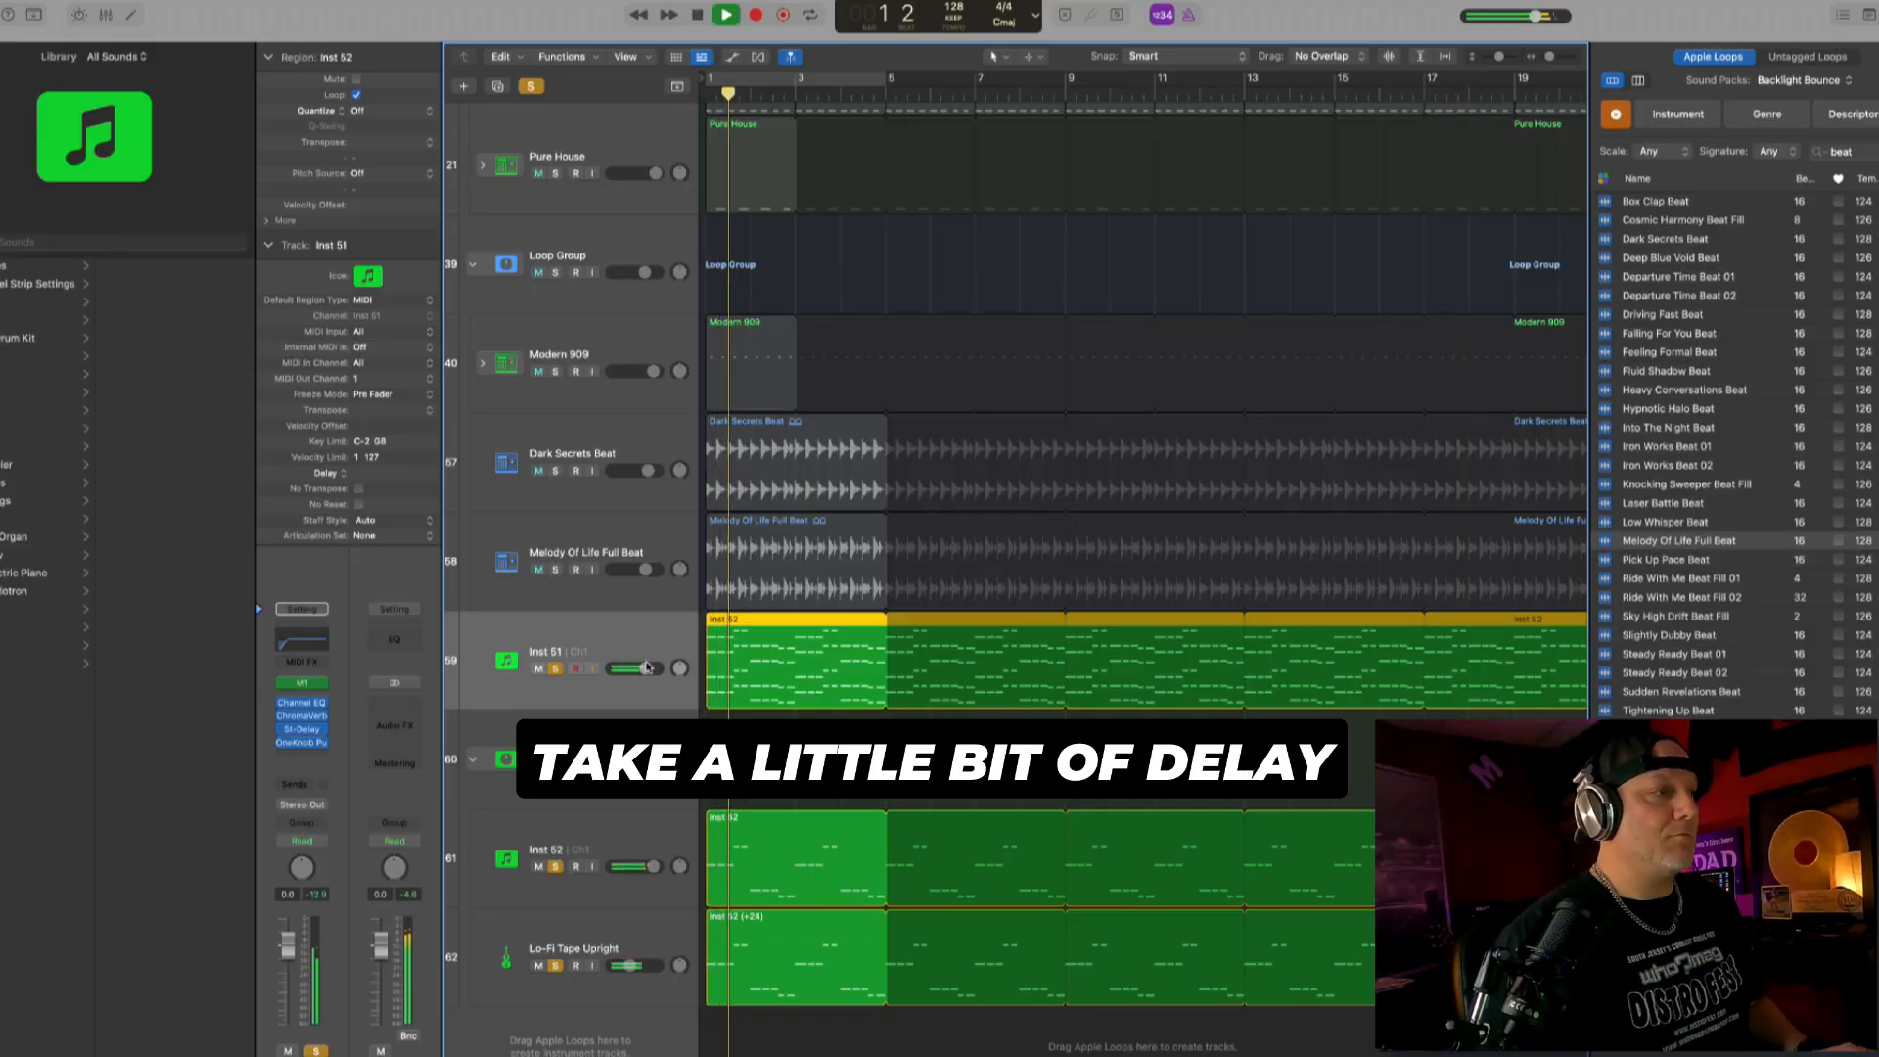
- Raise Inst 51's volume to 1.8 dB and set its Stereo Delay output mix to 16% left and 9% right
{"action": "left_click", "coordinate": [646, 668]}
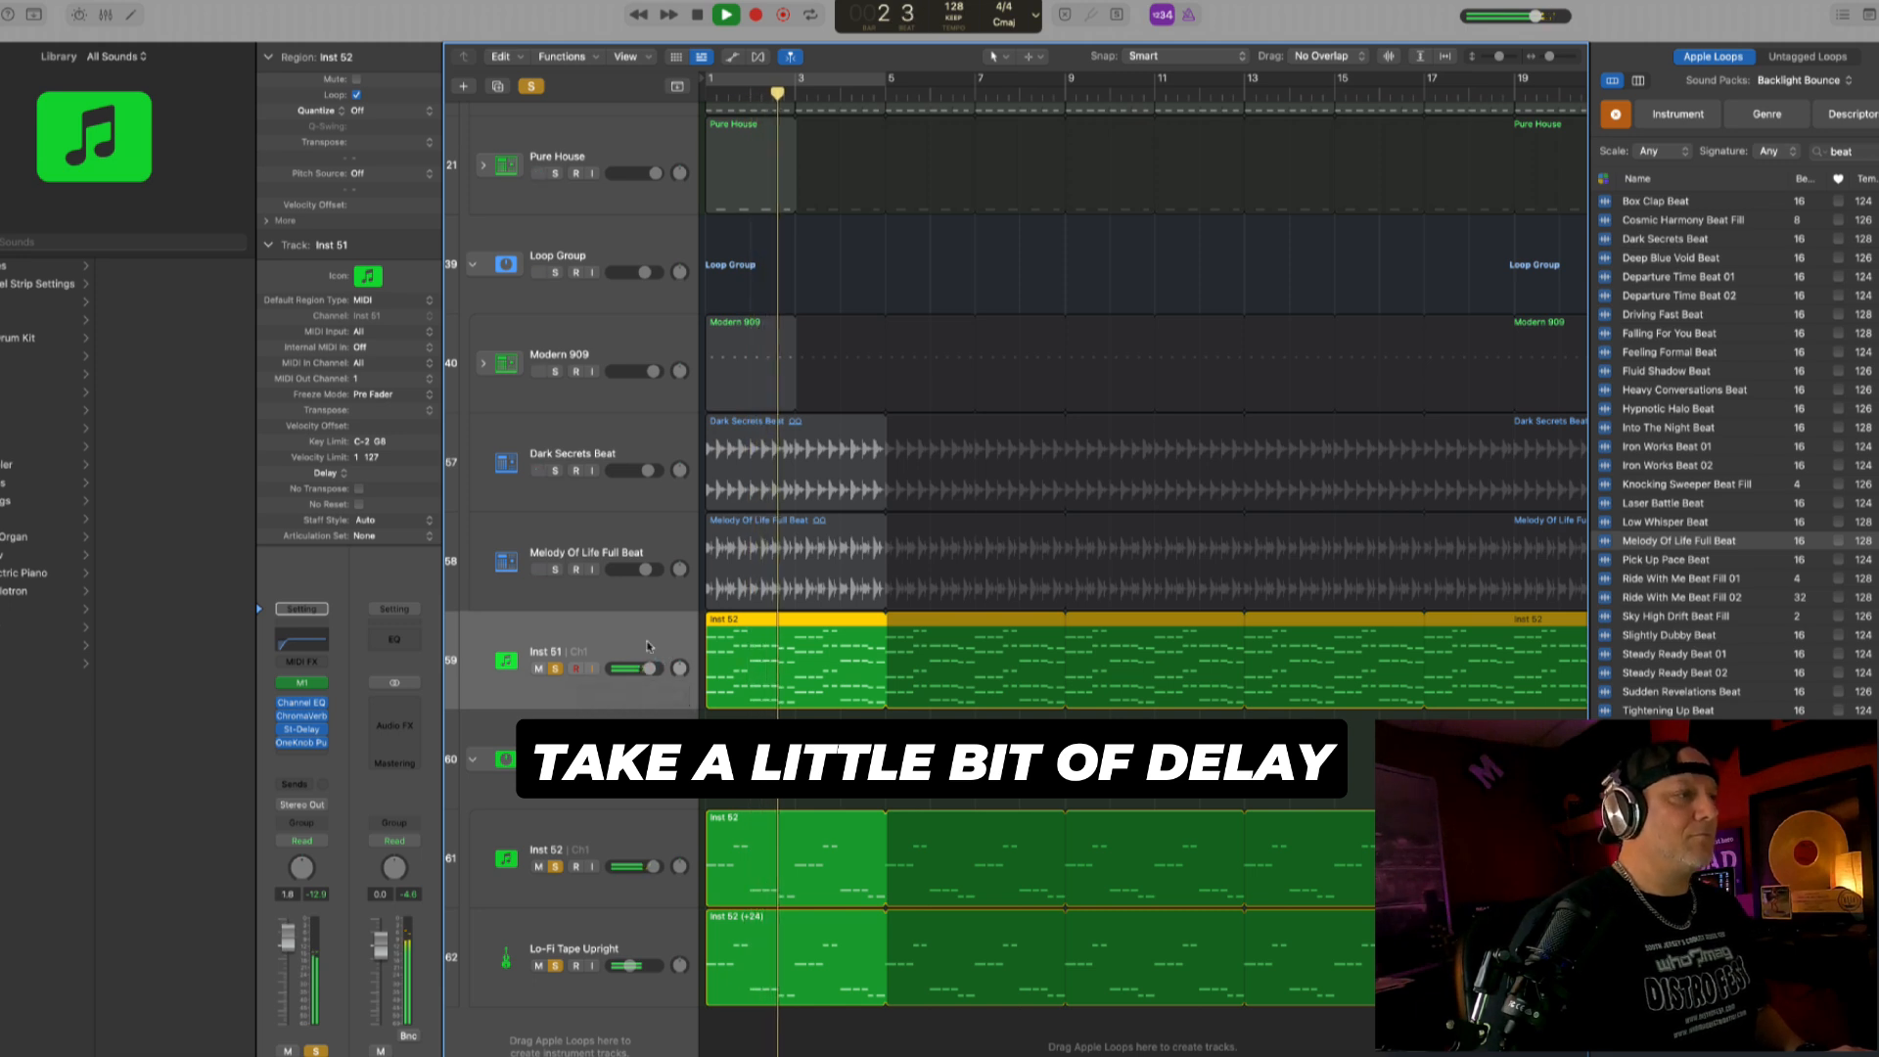
{"action": "left_click", "coordinate": [302, 729]}
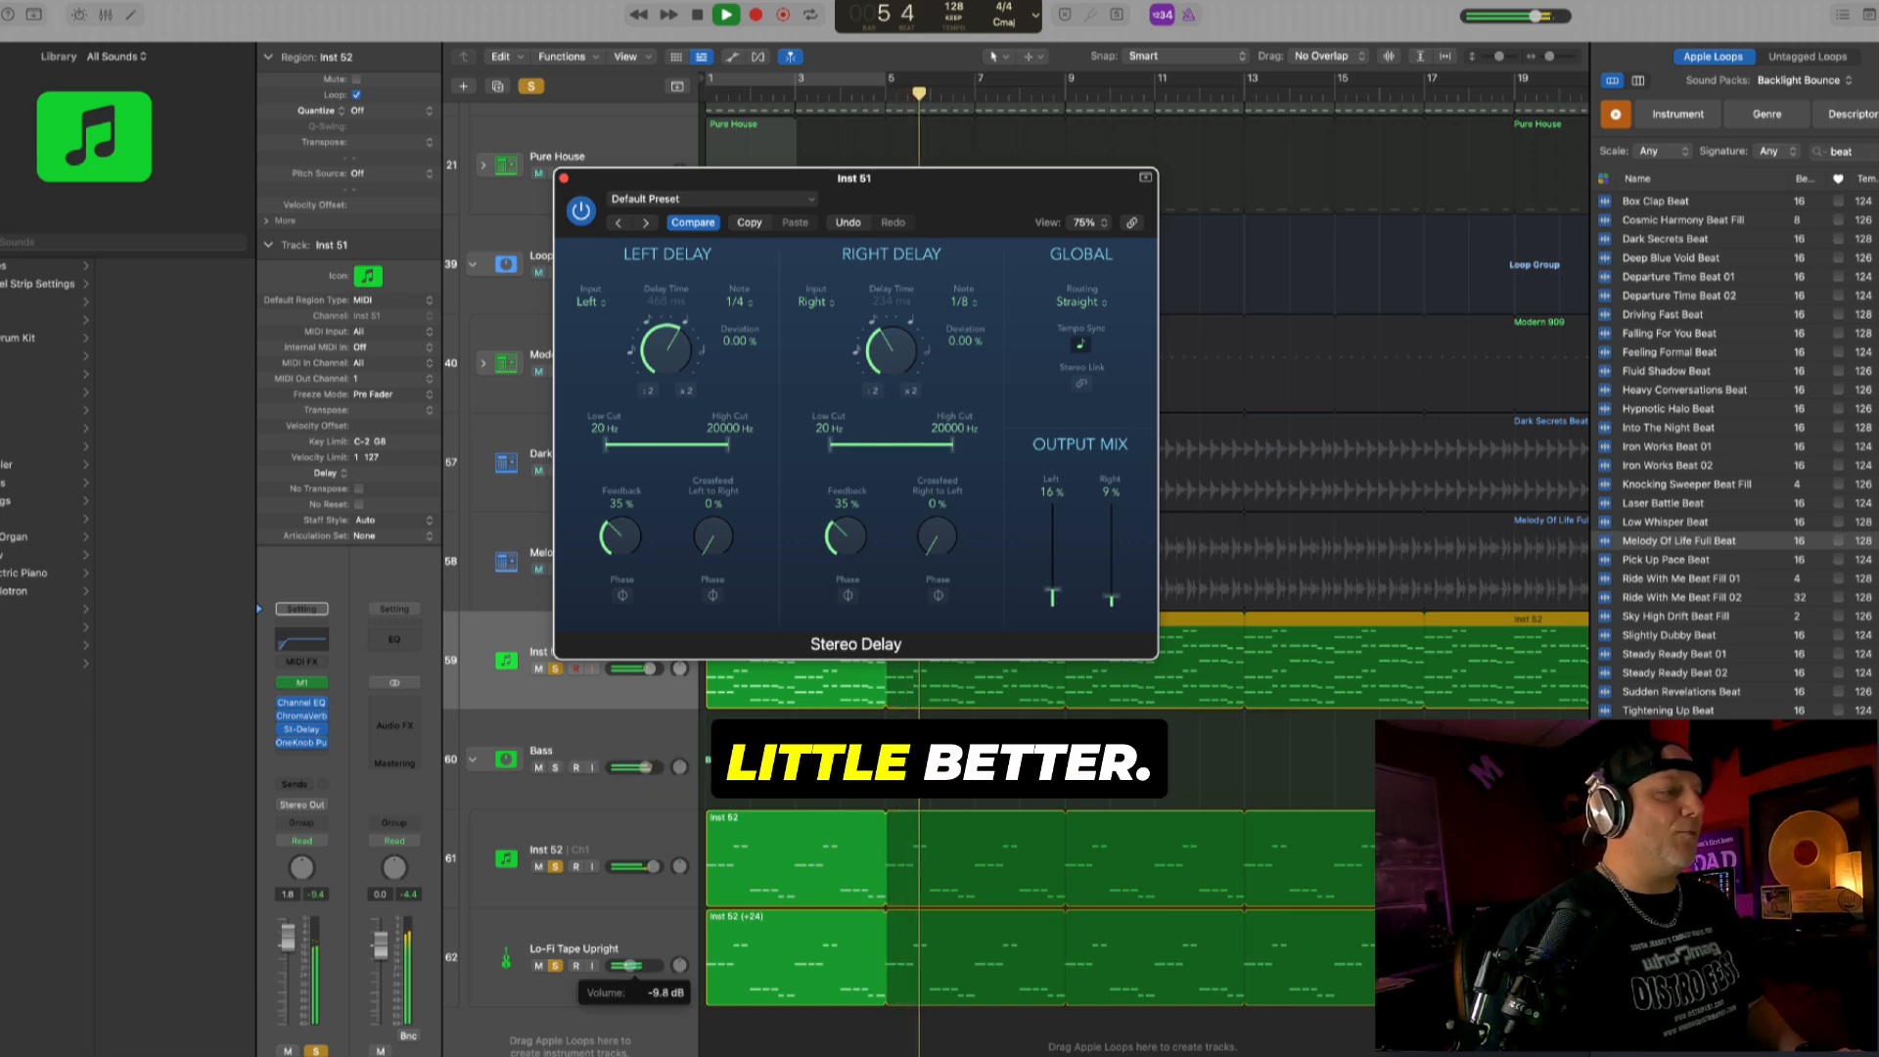
- Lower the volumes of the 808 Monster track and Inst 51 slightly and select the Bass stack
{"action": "left_click", "coordinate": [630, 965]}
{"action": "left_click_drag", "start_coordinate": [623, 965], "coordinate": [626, 965]}
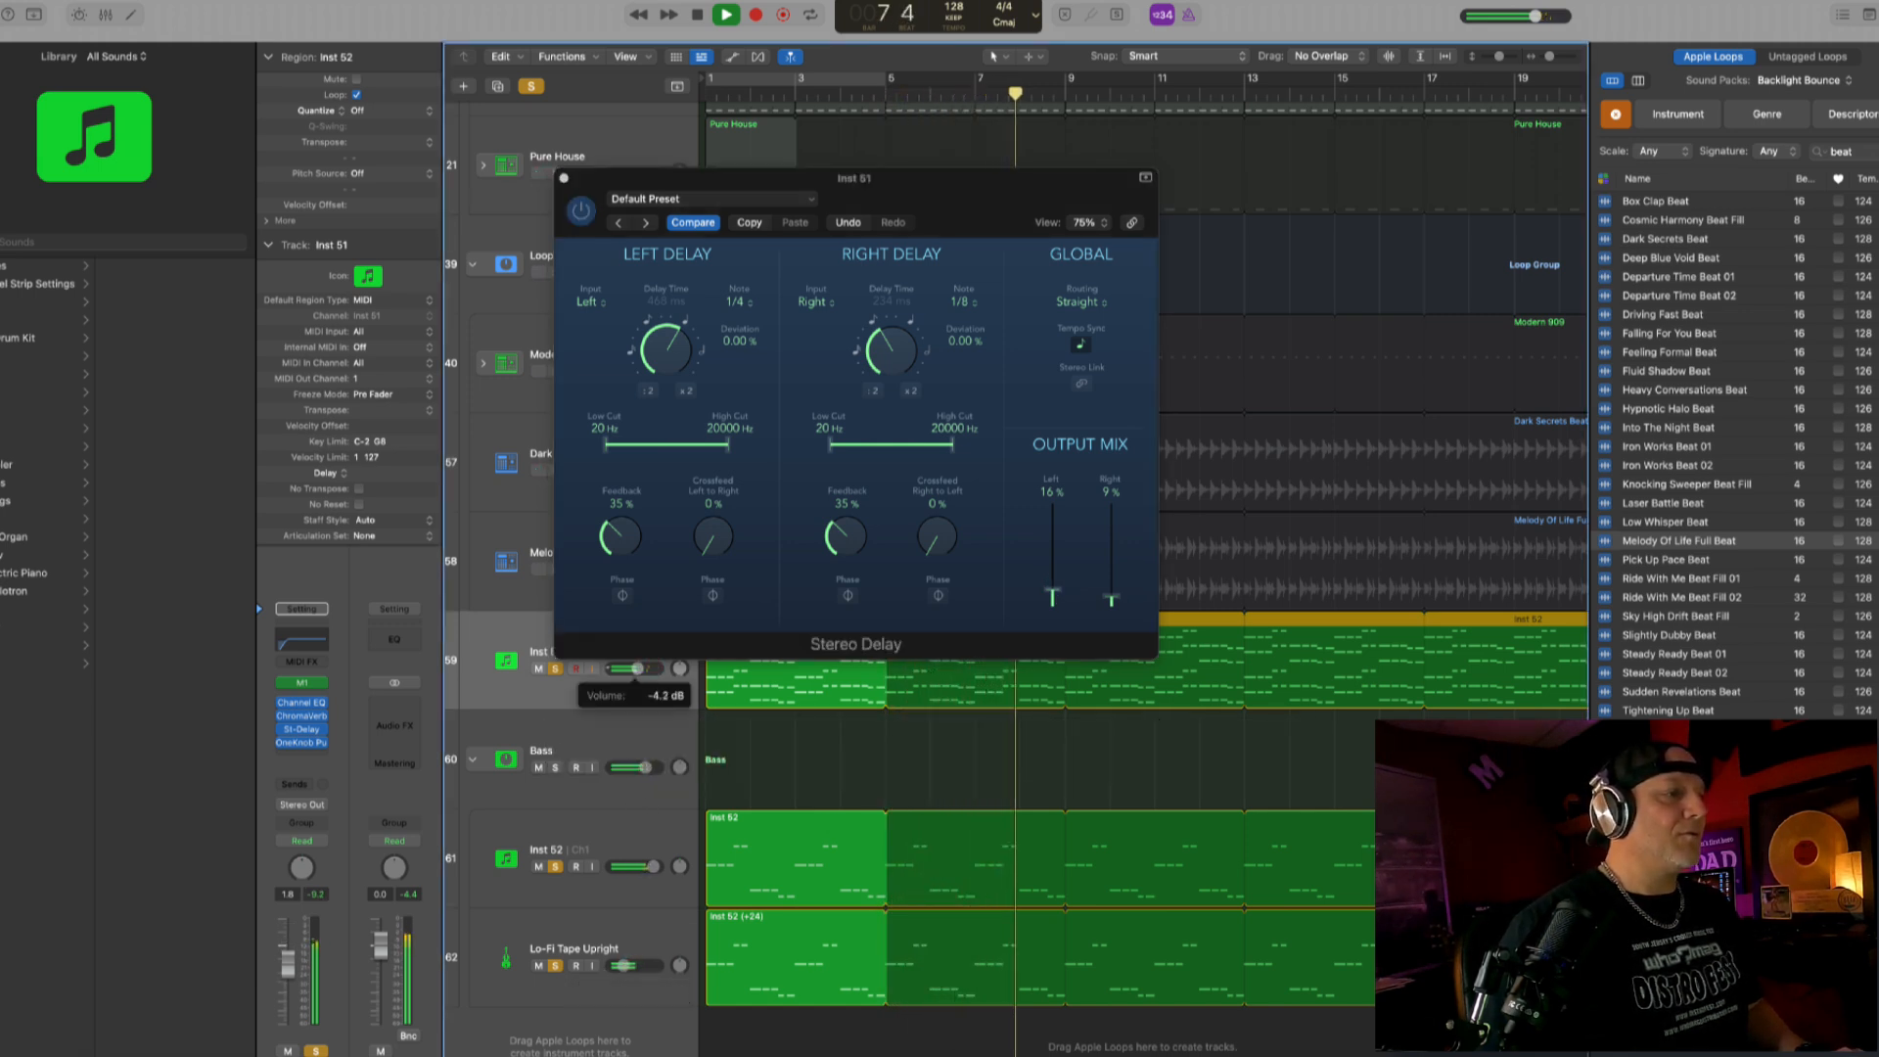
{"action": "left_click", "coordinate": [641, 844]}
{"action": "left_click", "coordinate": [640, 735]}
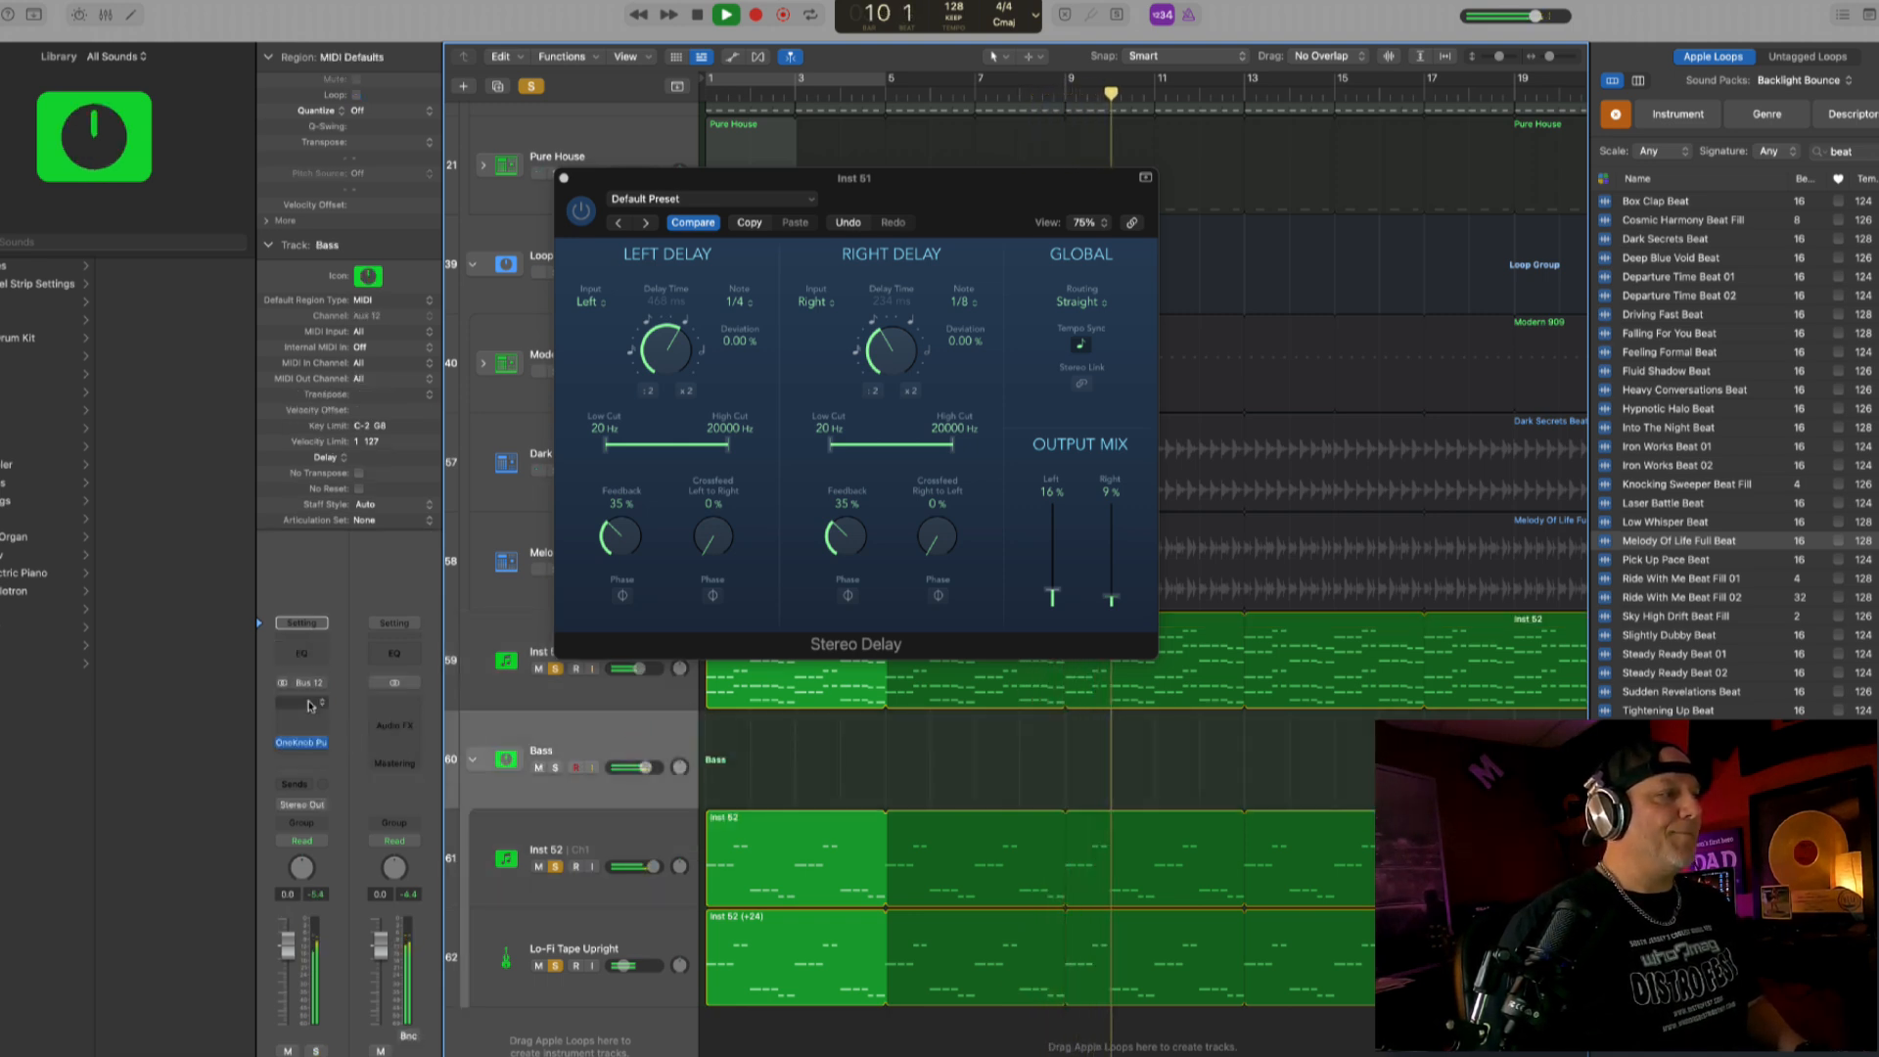
- Insert the CLA-2A (s) compressor on the Bass stack's channel and close the Inst 51 Stereo Delay window
{"action": "left_click", "coordinate": [309, 704]}
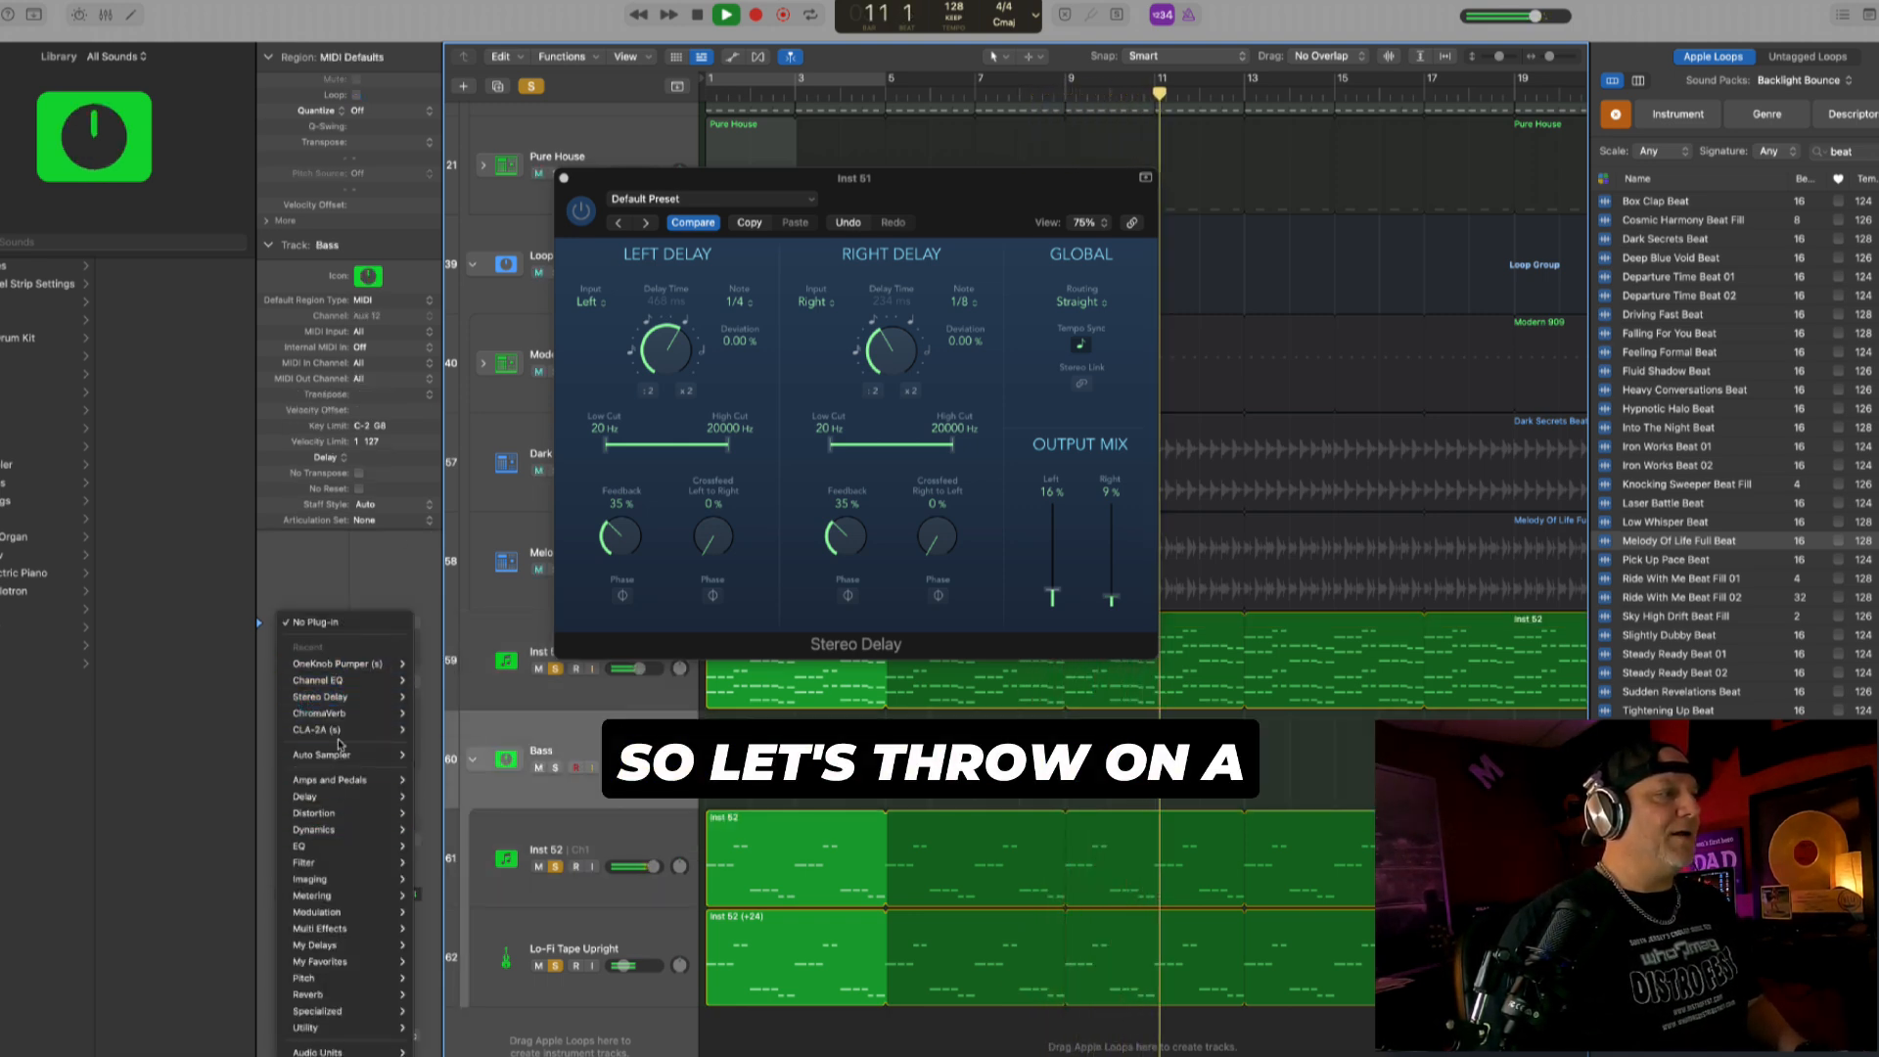
{"action": "left_click", "coordinate": [424, 730]}
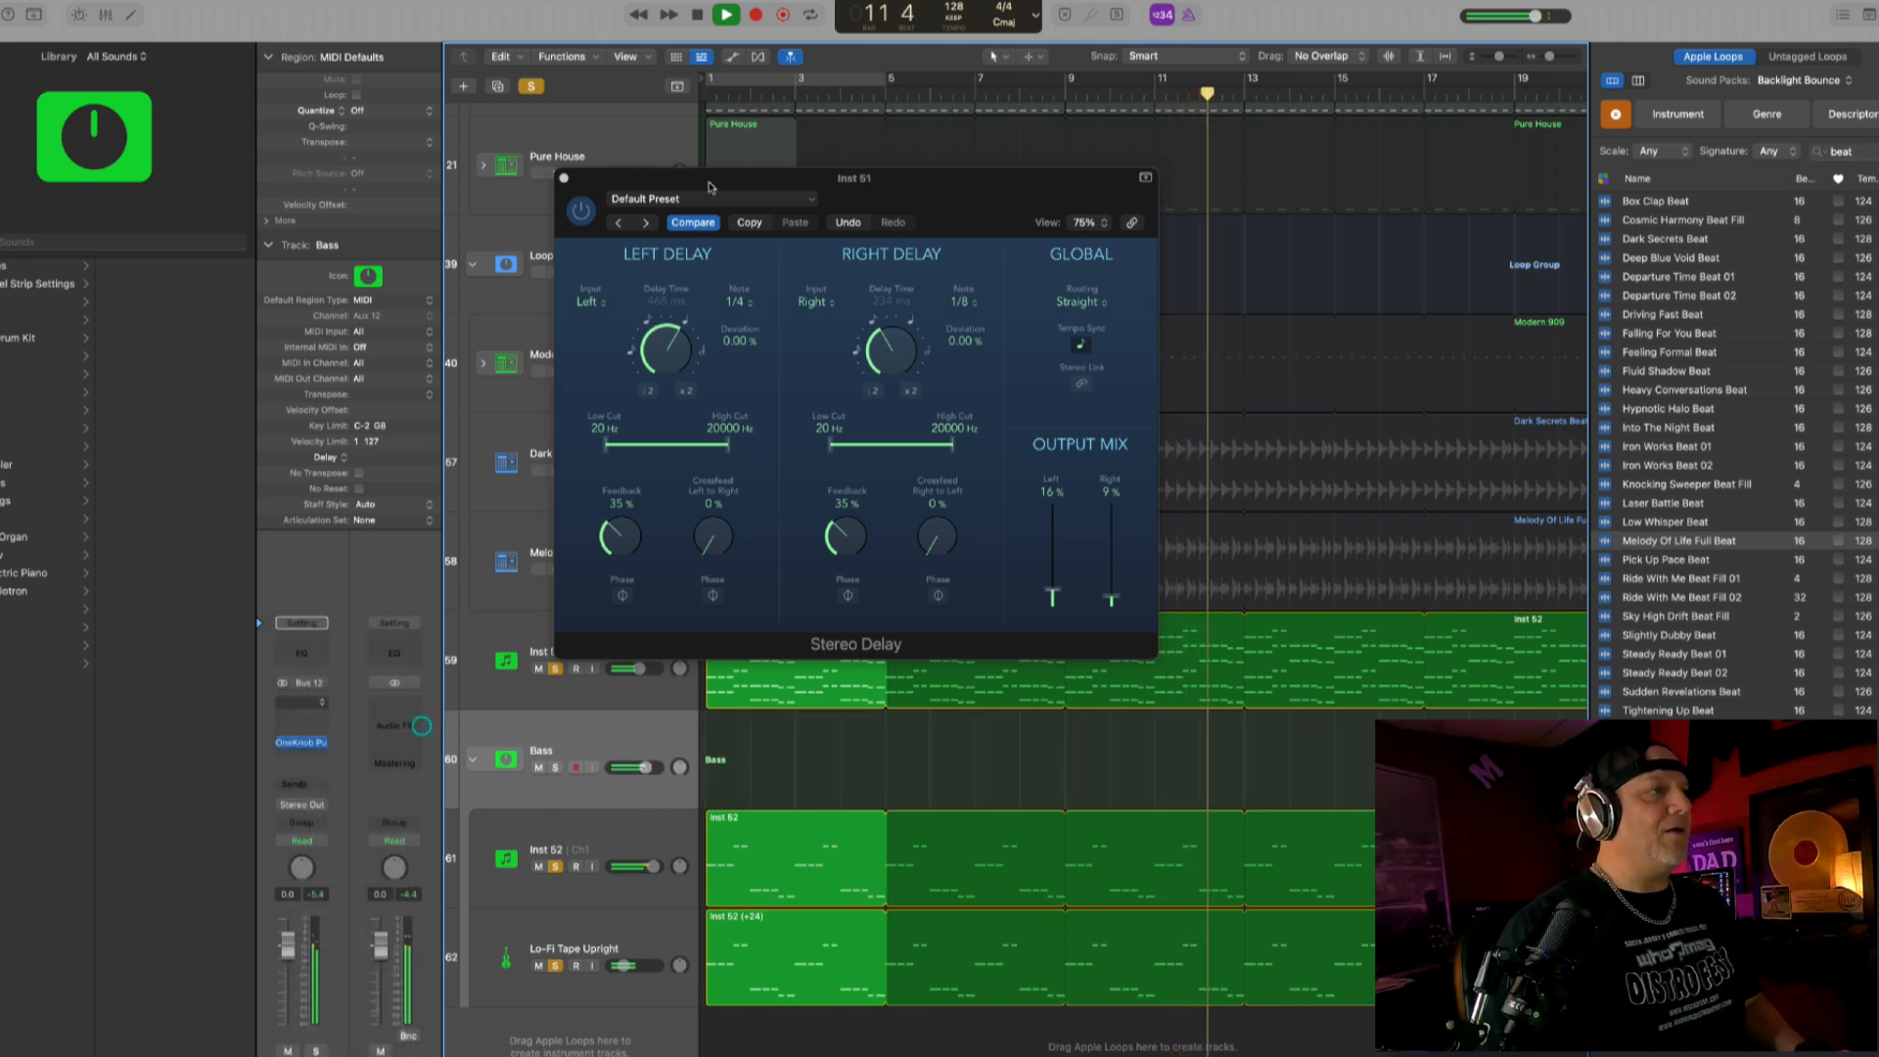
{"action": "left_click", "coordinate": [579, 194]}
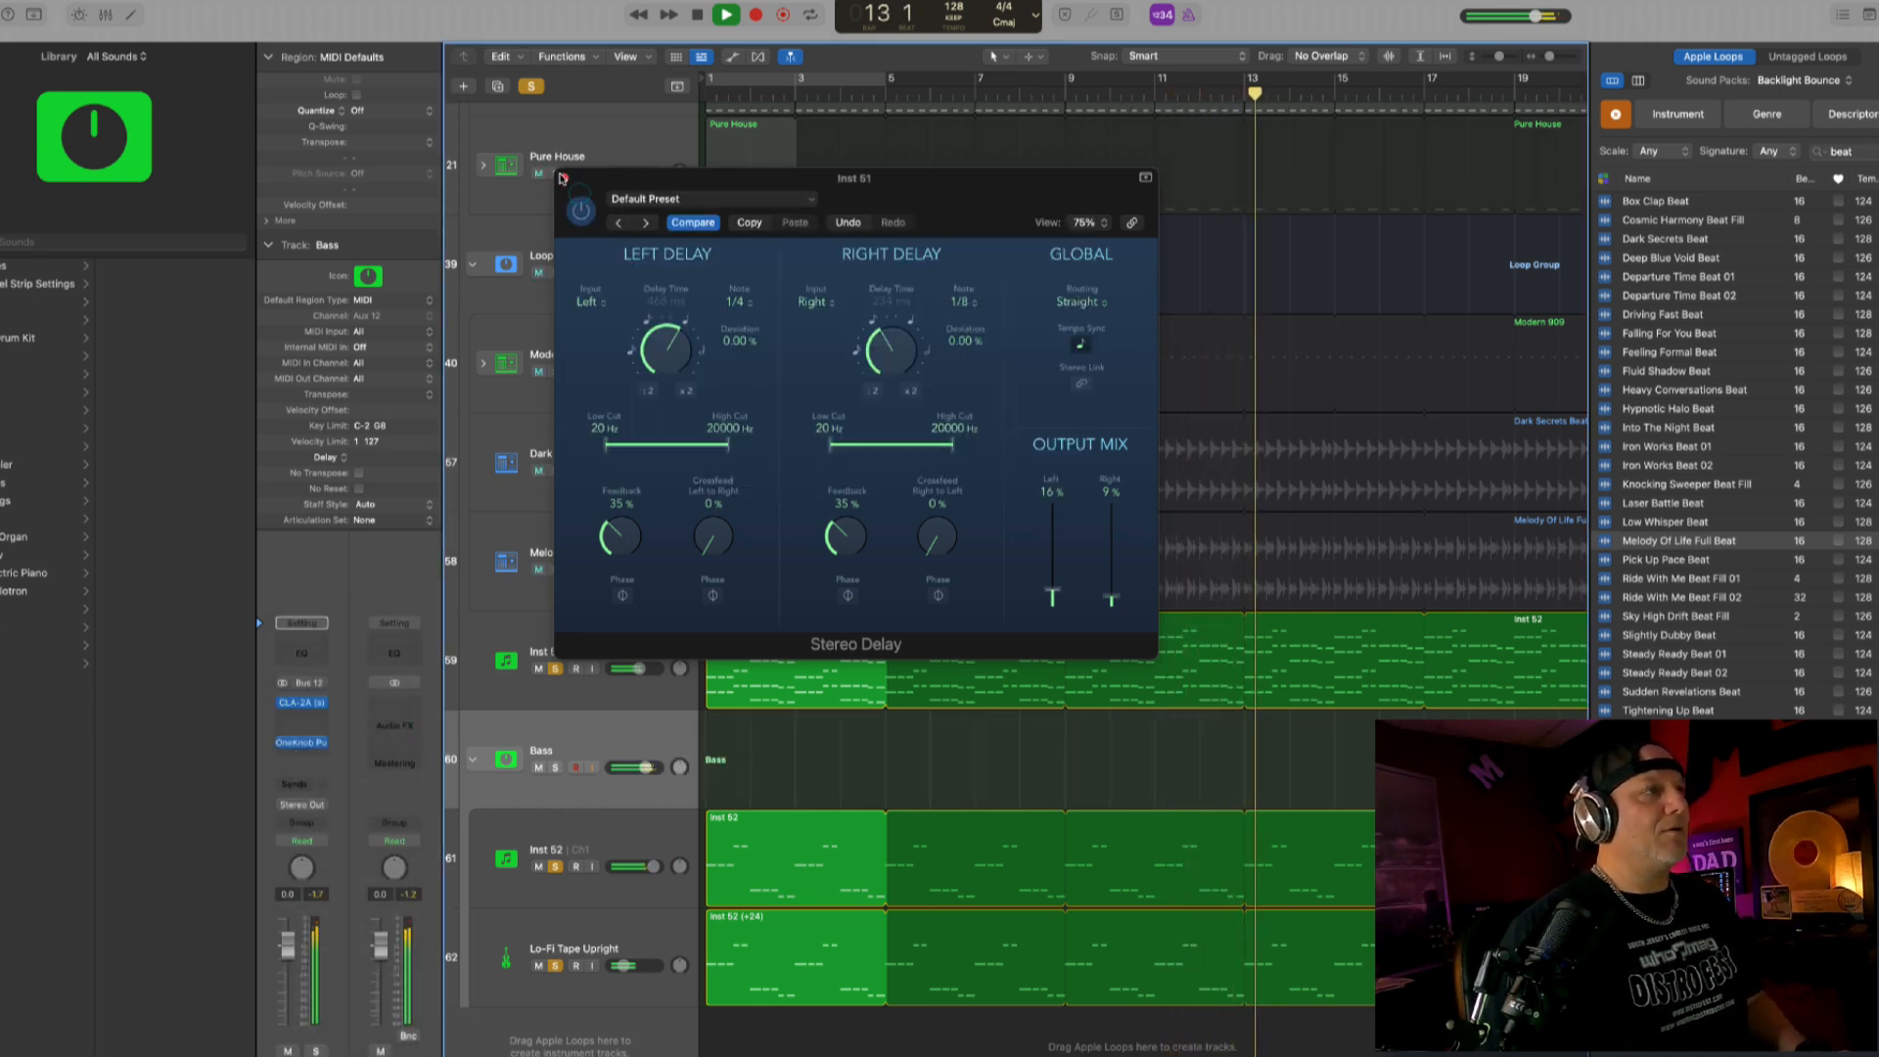
{"action": "left_click", "coordinate": [565, 178]}
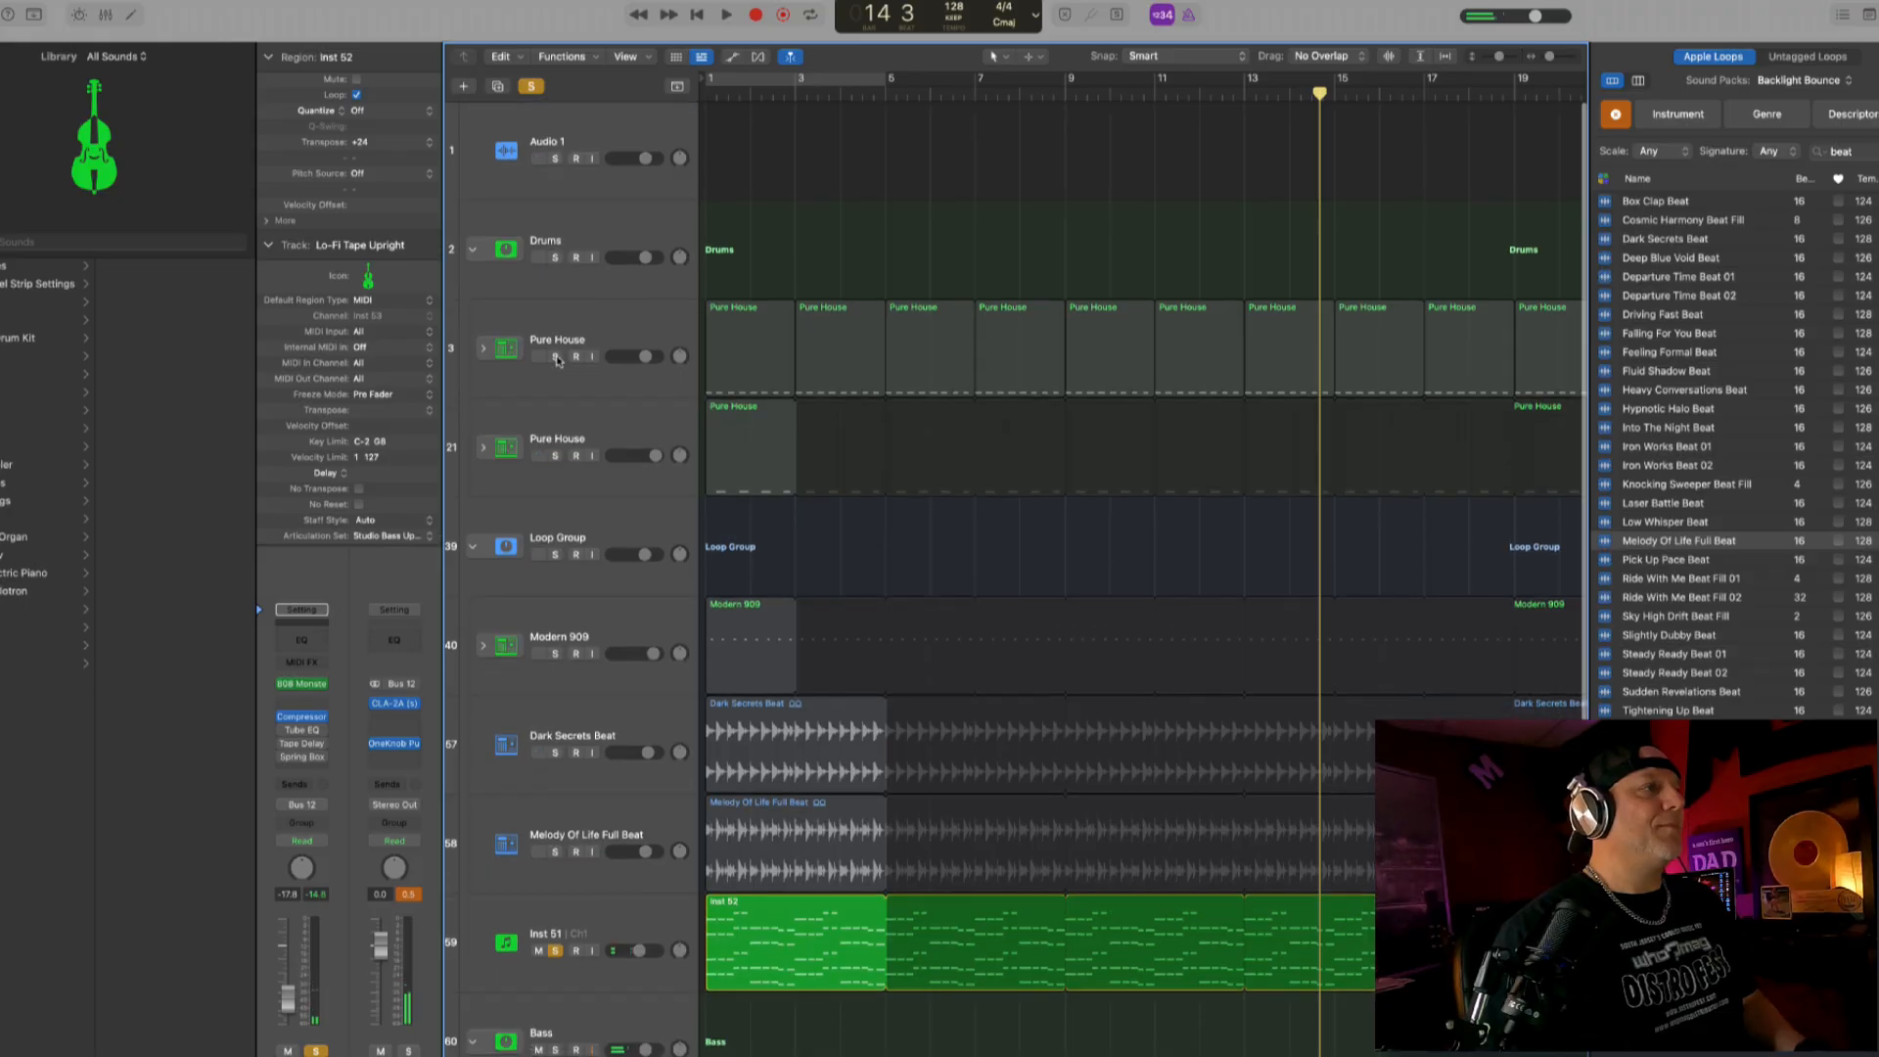
- Solo the first Pure House track and play its kick together with the piano and bass tracks
{"action": "left_click", "coordinate": [555, 356]}
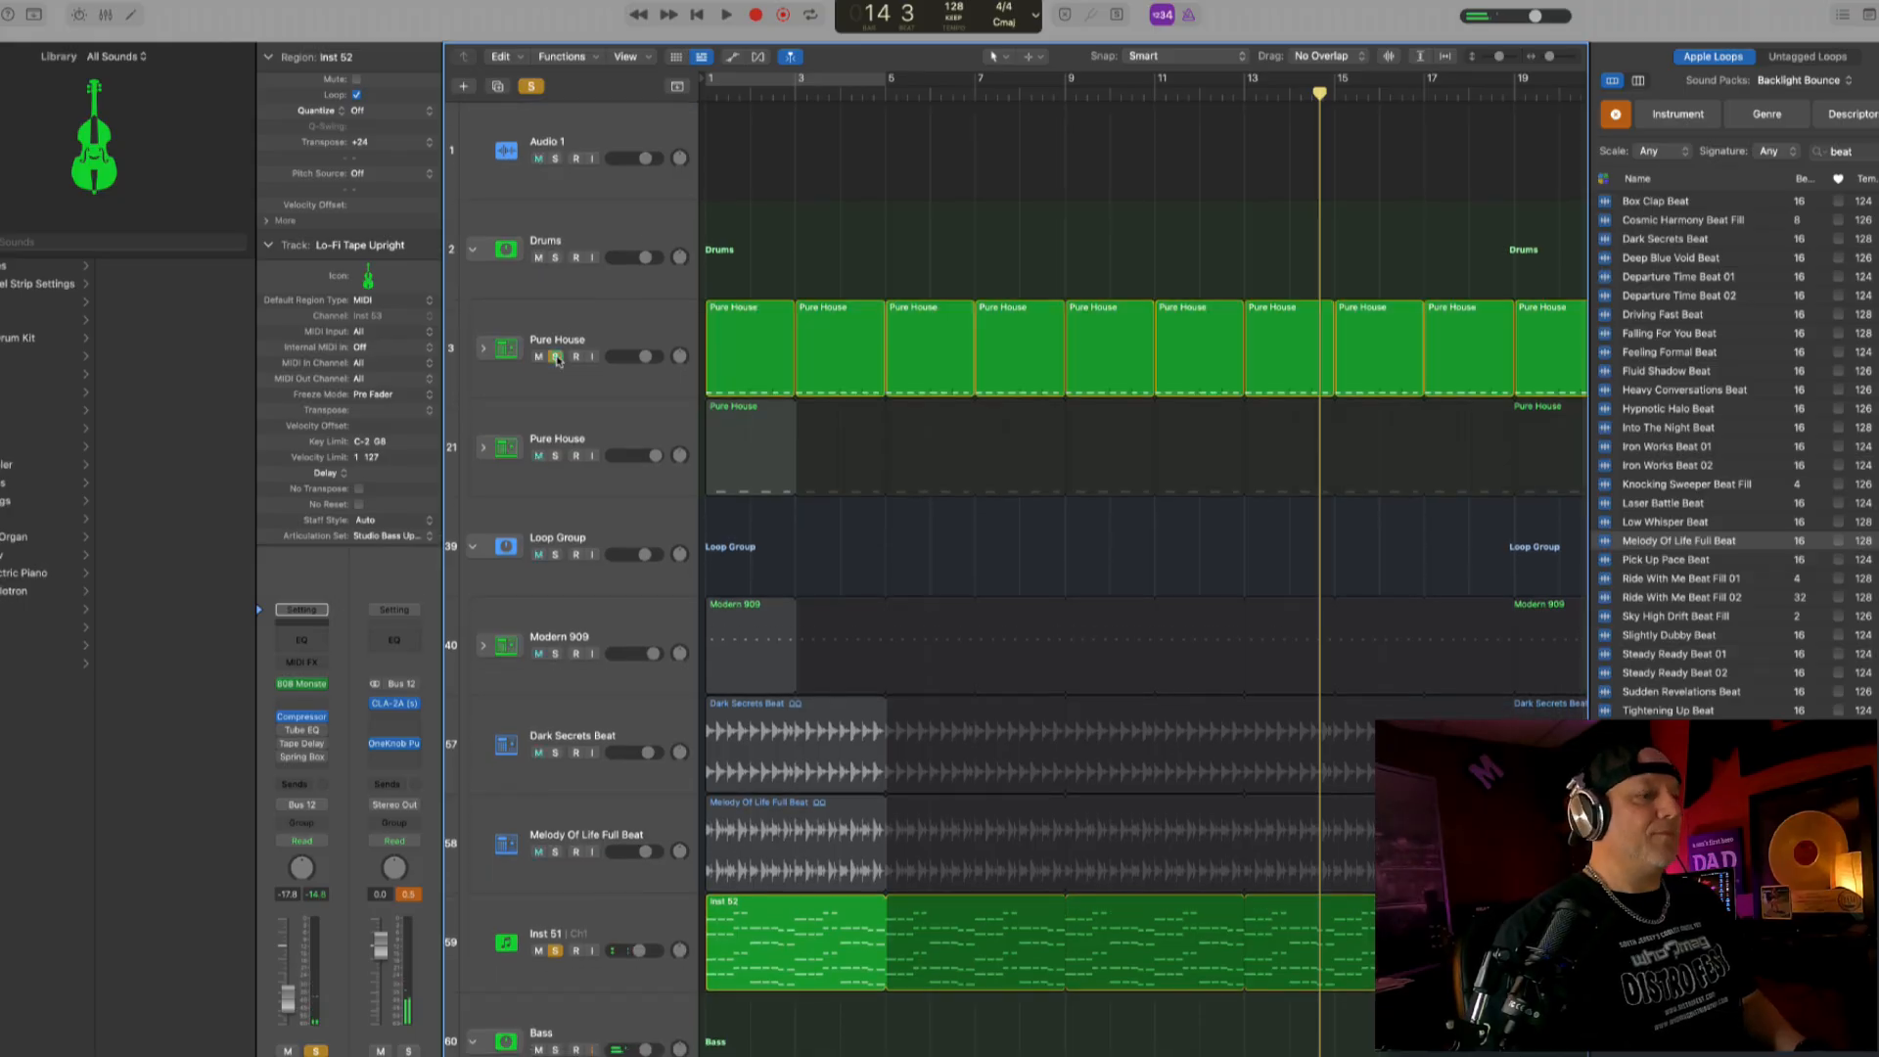
{"action": "key", "text": "space"}
{"action": "scroll", "coordinate": [747, 685], "scroll_direction": "down", "scroll_amount": 5}
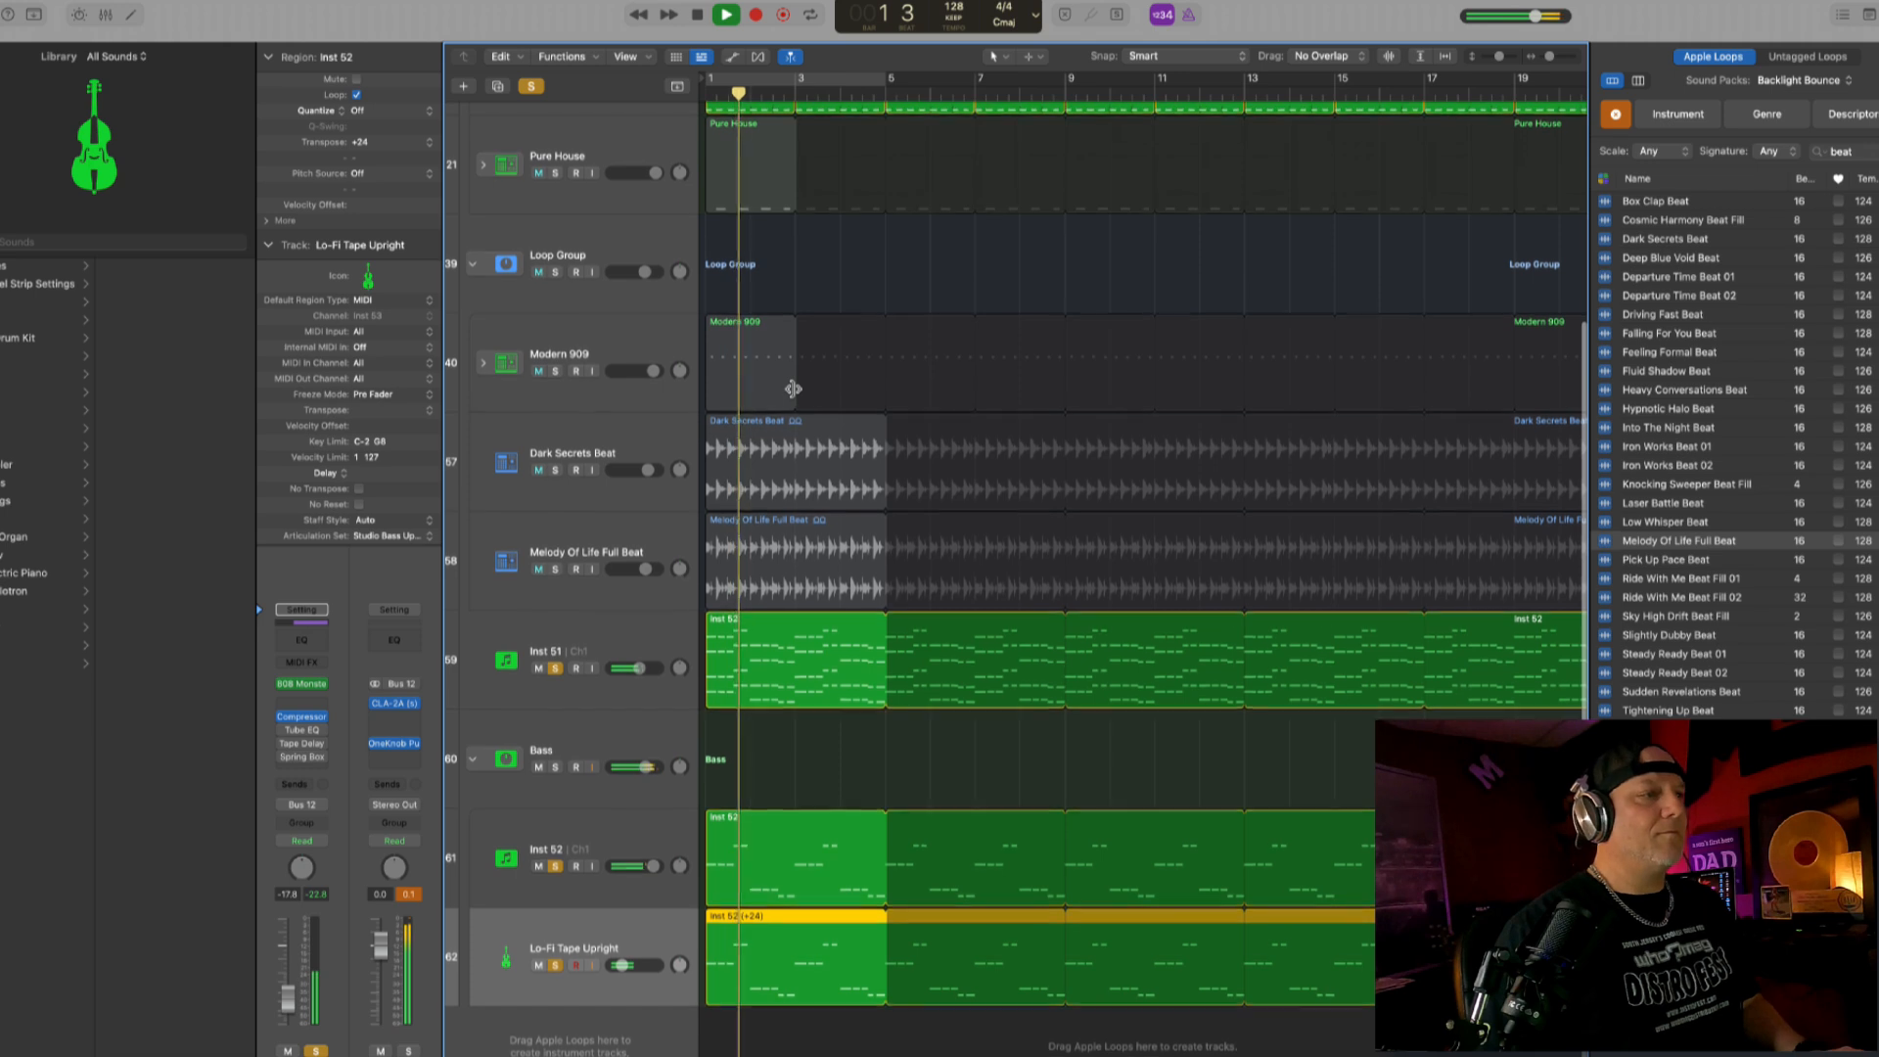
- In Inst 51's Channel EQ, enable a high cut around 11 kHz and boost 2460 Hz by 5.7 dB
{"action": "left_click", "coordinate": [655, 645]}
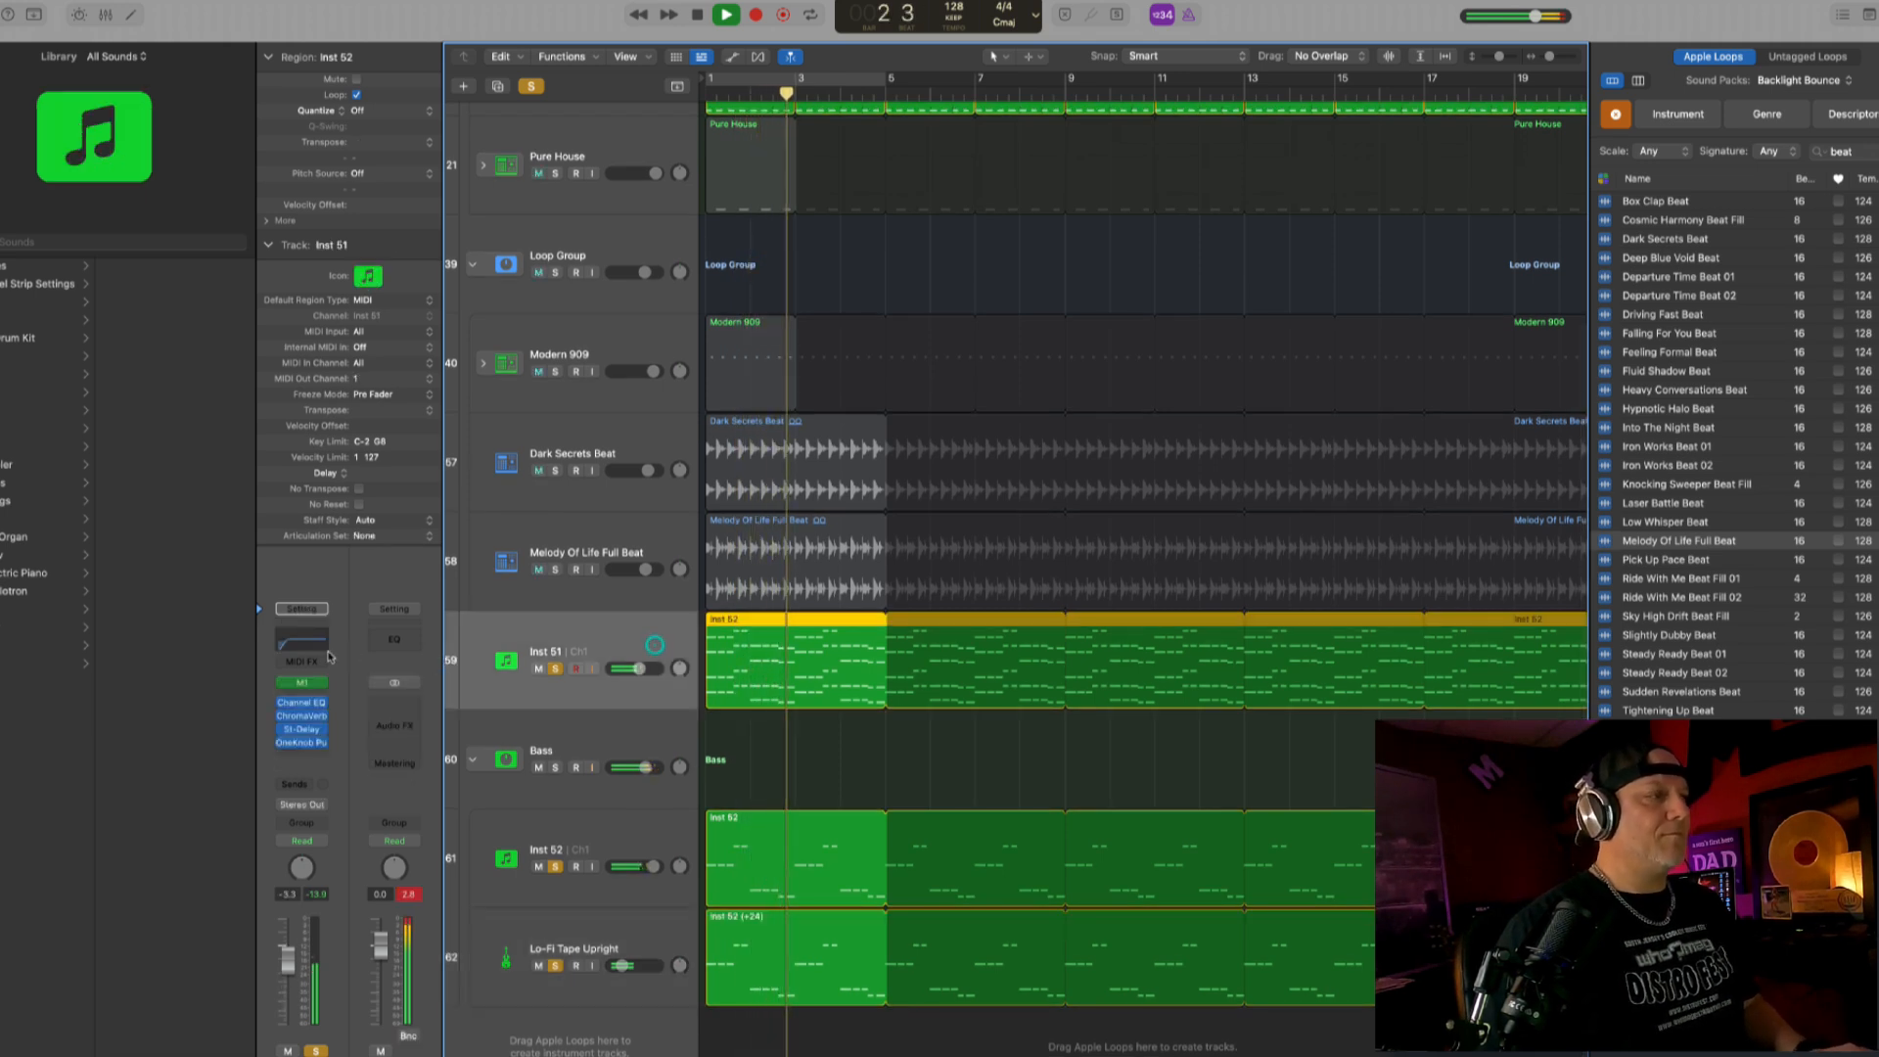
{"action": "left_click", "coordinate": [294, 702]}
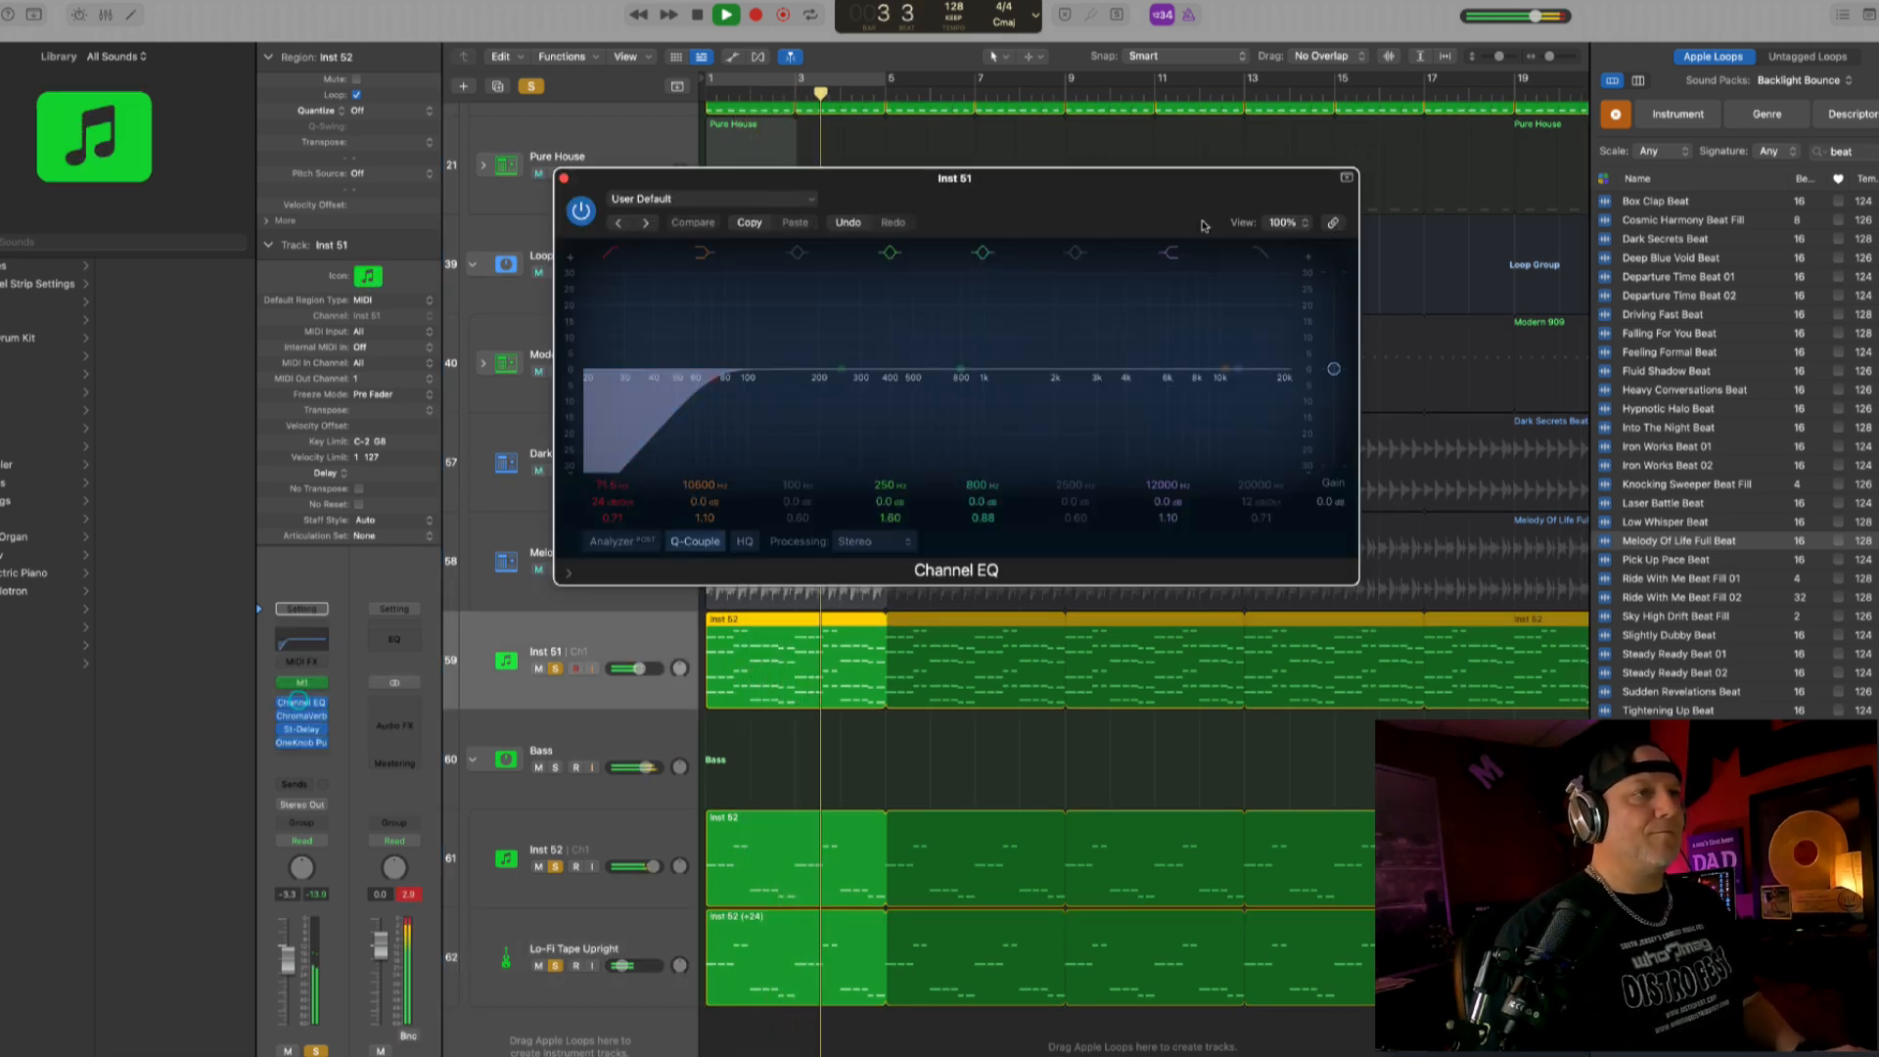
{"action": "left_click", "coordinate": [1252, 253]}
{"action": "left_click_drag", "start_coordinate": [1264, 404], "coordinate": [1202, 403]}
{"action": "left_click_drag", "start_coordinate": [910, 392], "coordinate": [1030, 374]}
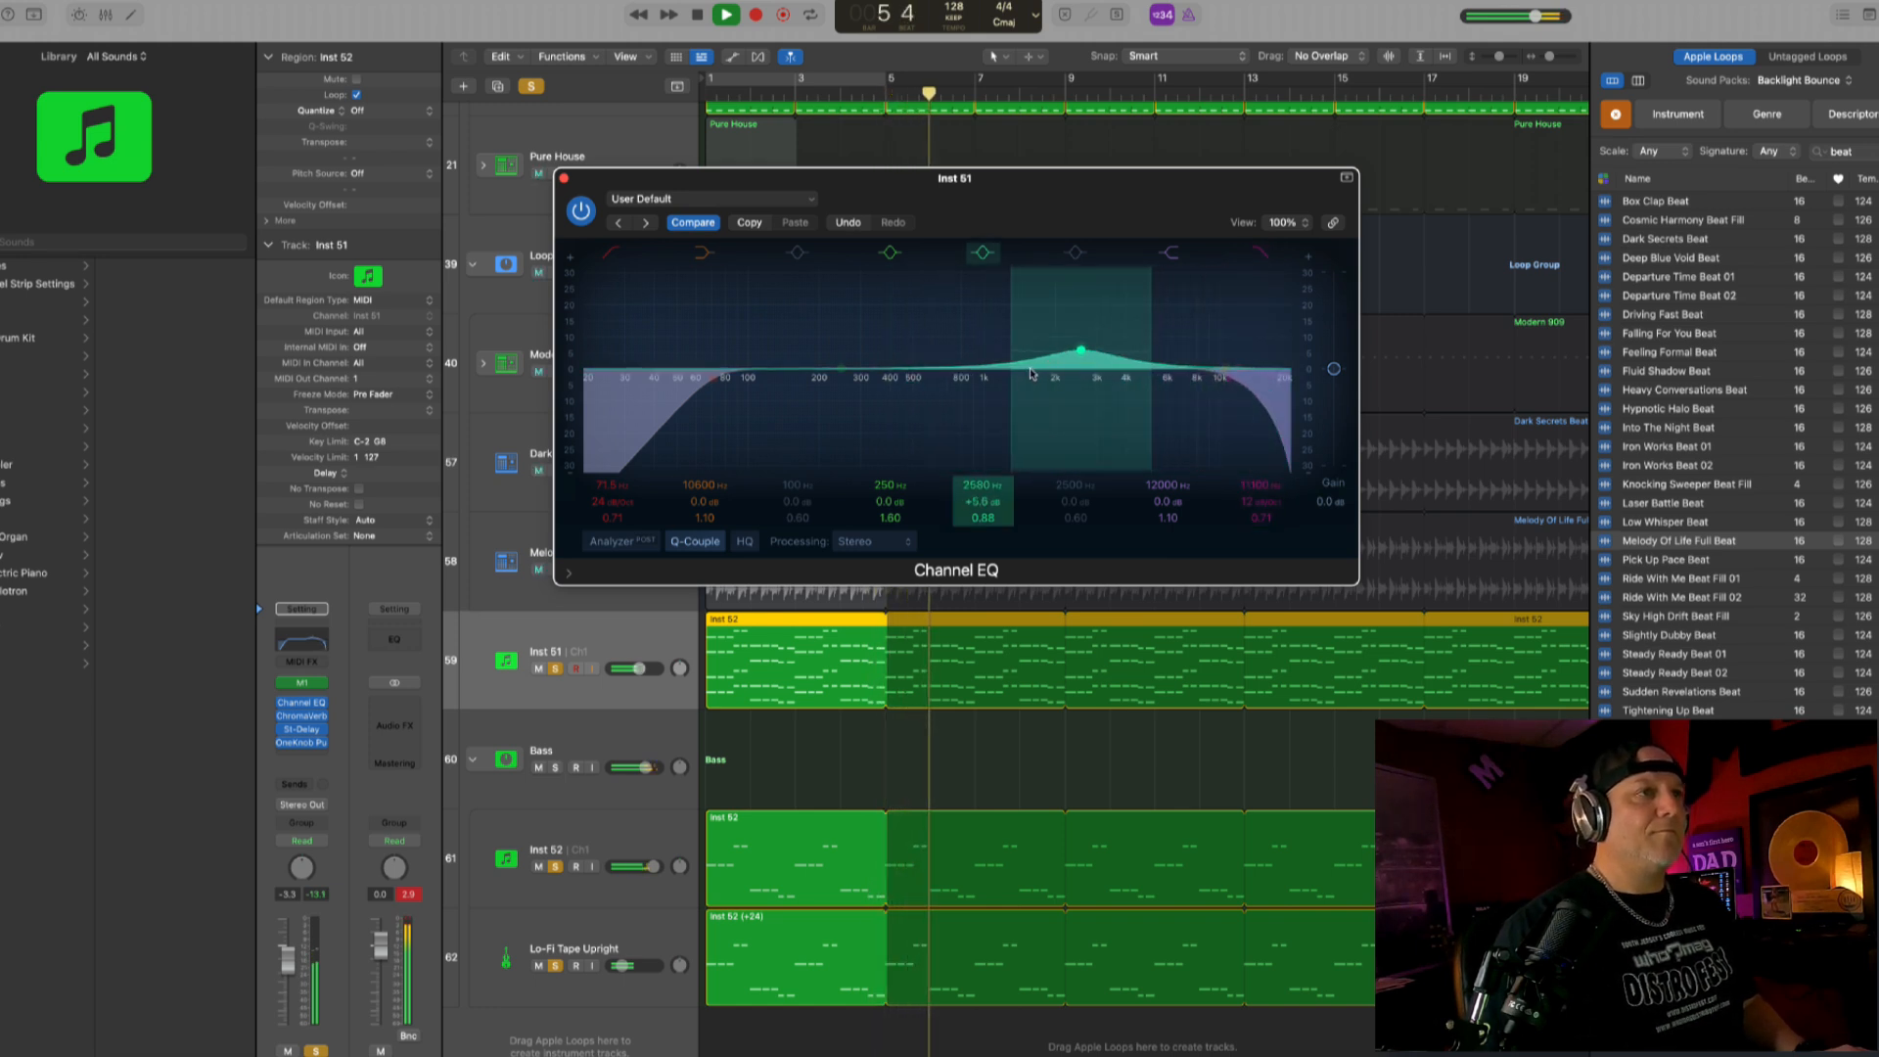
{"action": "left_click", "coordinate": [564, 178]}
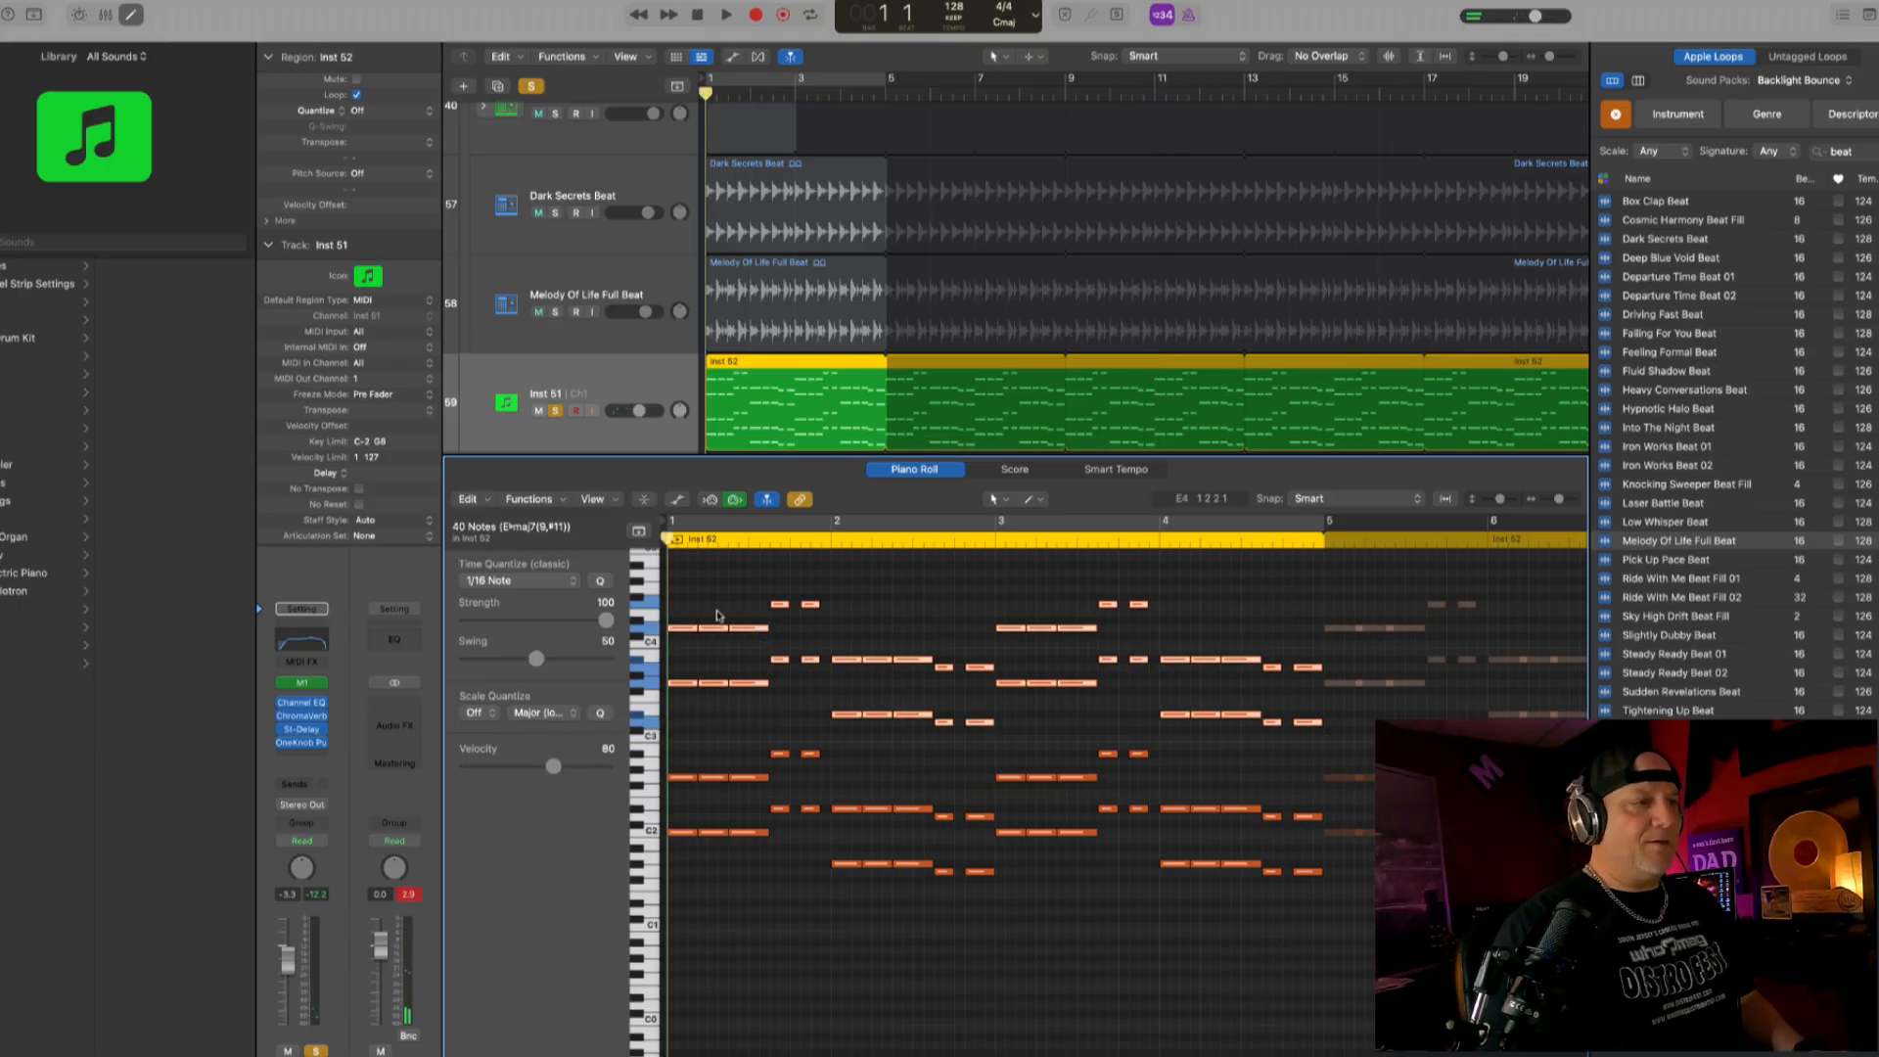
- Open the Inst 51 region's notes, audition the upper chord notes, and move bar 1's second row of notes down to C3
{"action": "key", "text": "space"}
{"action": "left_click", "coordinate": [725, 698]}
{"action": "left_click_drag", "start_coordinate": [752, 610], "coordinate": [689, 649]}
{"action": "key", "text": "space"}
{"action": "left_click_drag", "start_coordinate": [827, 593], "coordinate": [756, 608]}
{"action": "key", "text": "space"}
{"action": "key", "text": "space"}
{"action": "left_click_drag", "start_coordinate": [780, 607], "coordinate": [895, 665]}
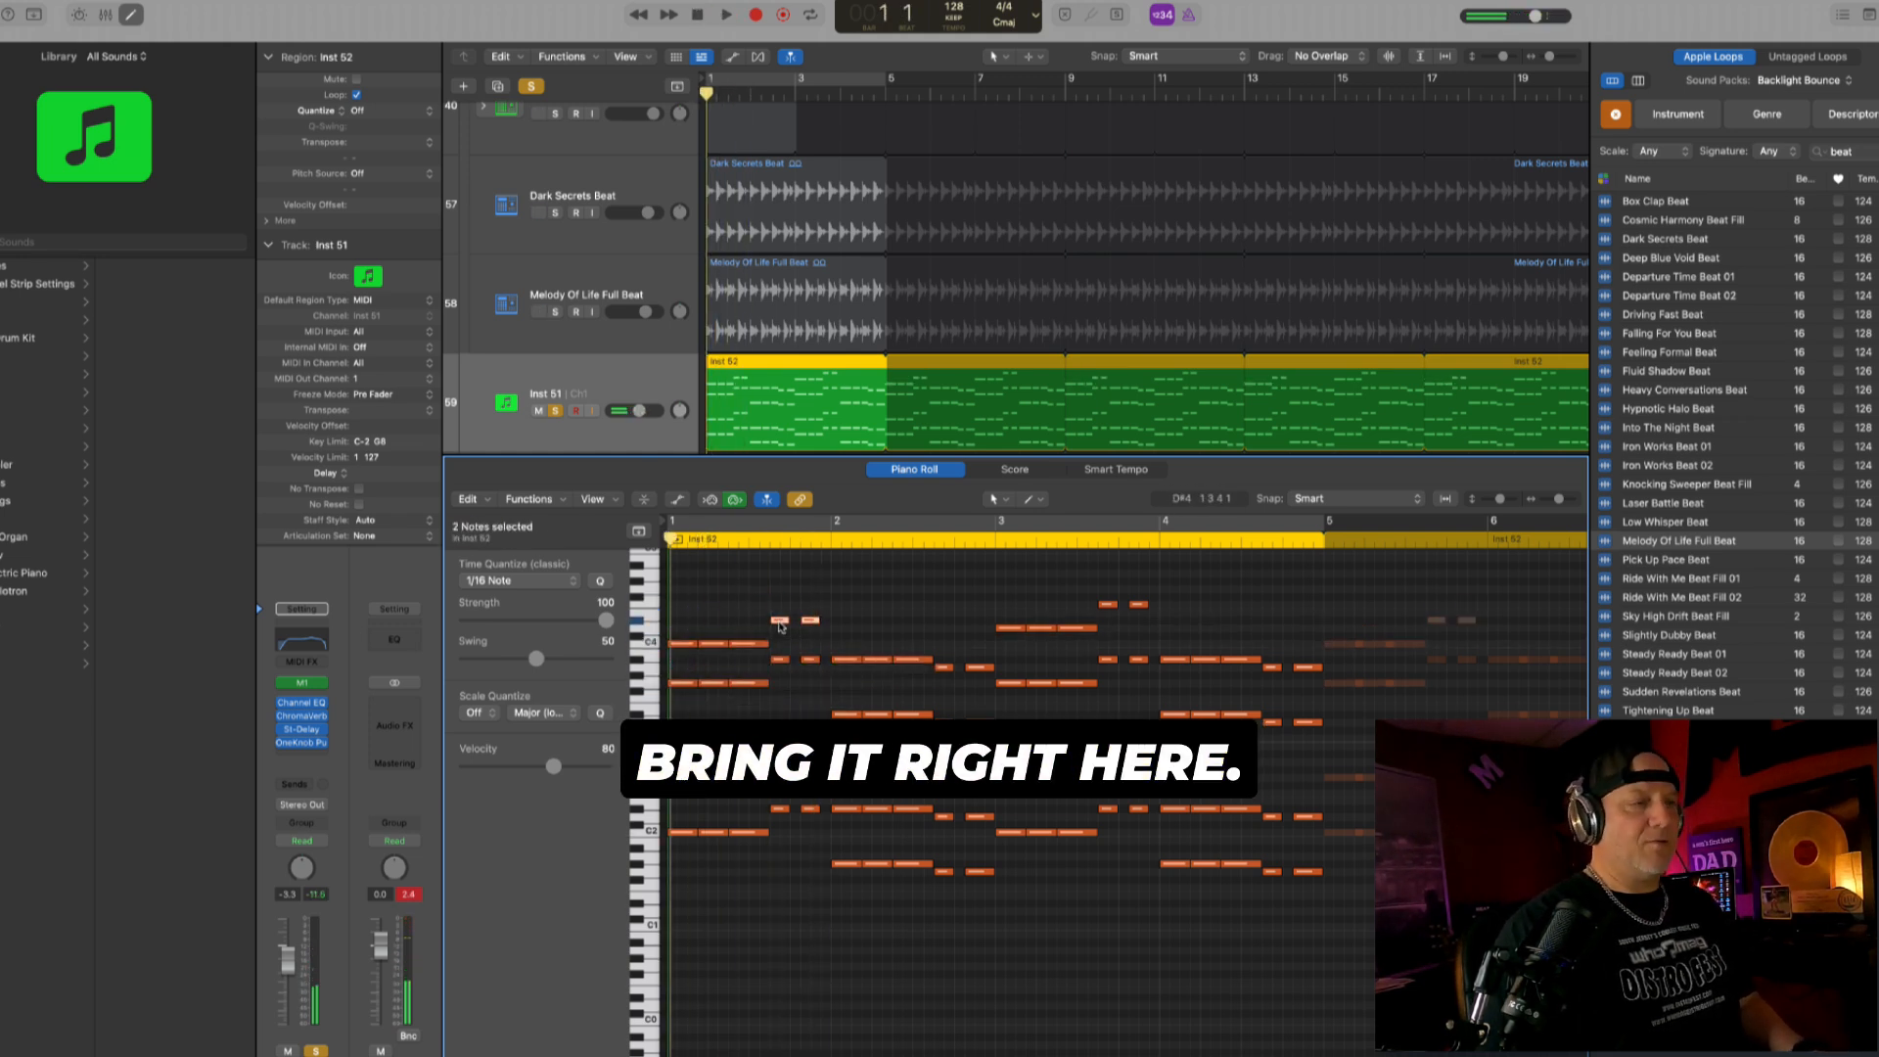
{"action": "key", "text": "space"}
{"action": "left_click_drag", "start_coordinate": [693, 670], "coordinate": [758, 689]}
{"action": "left_click_drag", "start_coordinate": [758, 684], "coordinate": [760, 740]}
- Solo only the Inst 51 track and audition the upper notes of bar 2 in the piano roll
{"action": "key", "text": "space"}
{"action": "key", "text": "space"}
{"action": "left_click_drag", "start_coordinate": [829, 649], "coordinate": [901, 666]}
{"action": "key", "text": "space"}
{"action": "left_click", "coordinate": [557, 411]}
{"action": "left_click", "coordinate": [556, 411]}
- Raise bar 1's top notes slightly above C4 and move the first three top notes of bar 2 up to the same pitch
{"action": "key", "text": "space"}
{"action": "key", "text": "space"}
{"action": "left_click_drag", "start_coordinate": [946, 598], "coordinate": [1008, 620]}
{"action": "key", "text": "space"}
{"action": "key", "text": "space"}
{"action": "left_click_drag", "start_coordinate": [748, 668], "coordinate": [683, 636]}
{"action": "left_click_drag", "start_coordinate": [686, 645], "coordinate": [686, 623]}
{"action": "key", "text": "space"}
{"action": "left_click_drag", "start_coordinate": [826, 633], "coordinate": [910, 670]}
- Raise the last two top notes of bar 2 to the pitch of the notes before them and play back the chords
{"action": "key", "text": "space"}
{"action": "left_click_drag", "start_coordinate": [849, 660], "coordinate": [849, 625]}
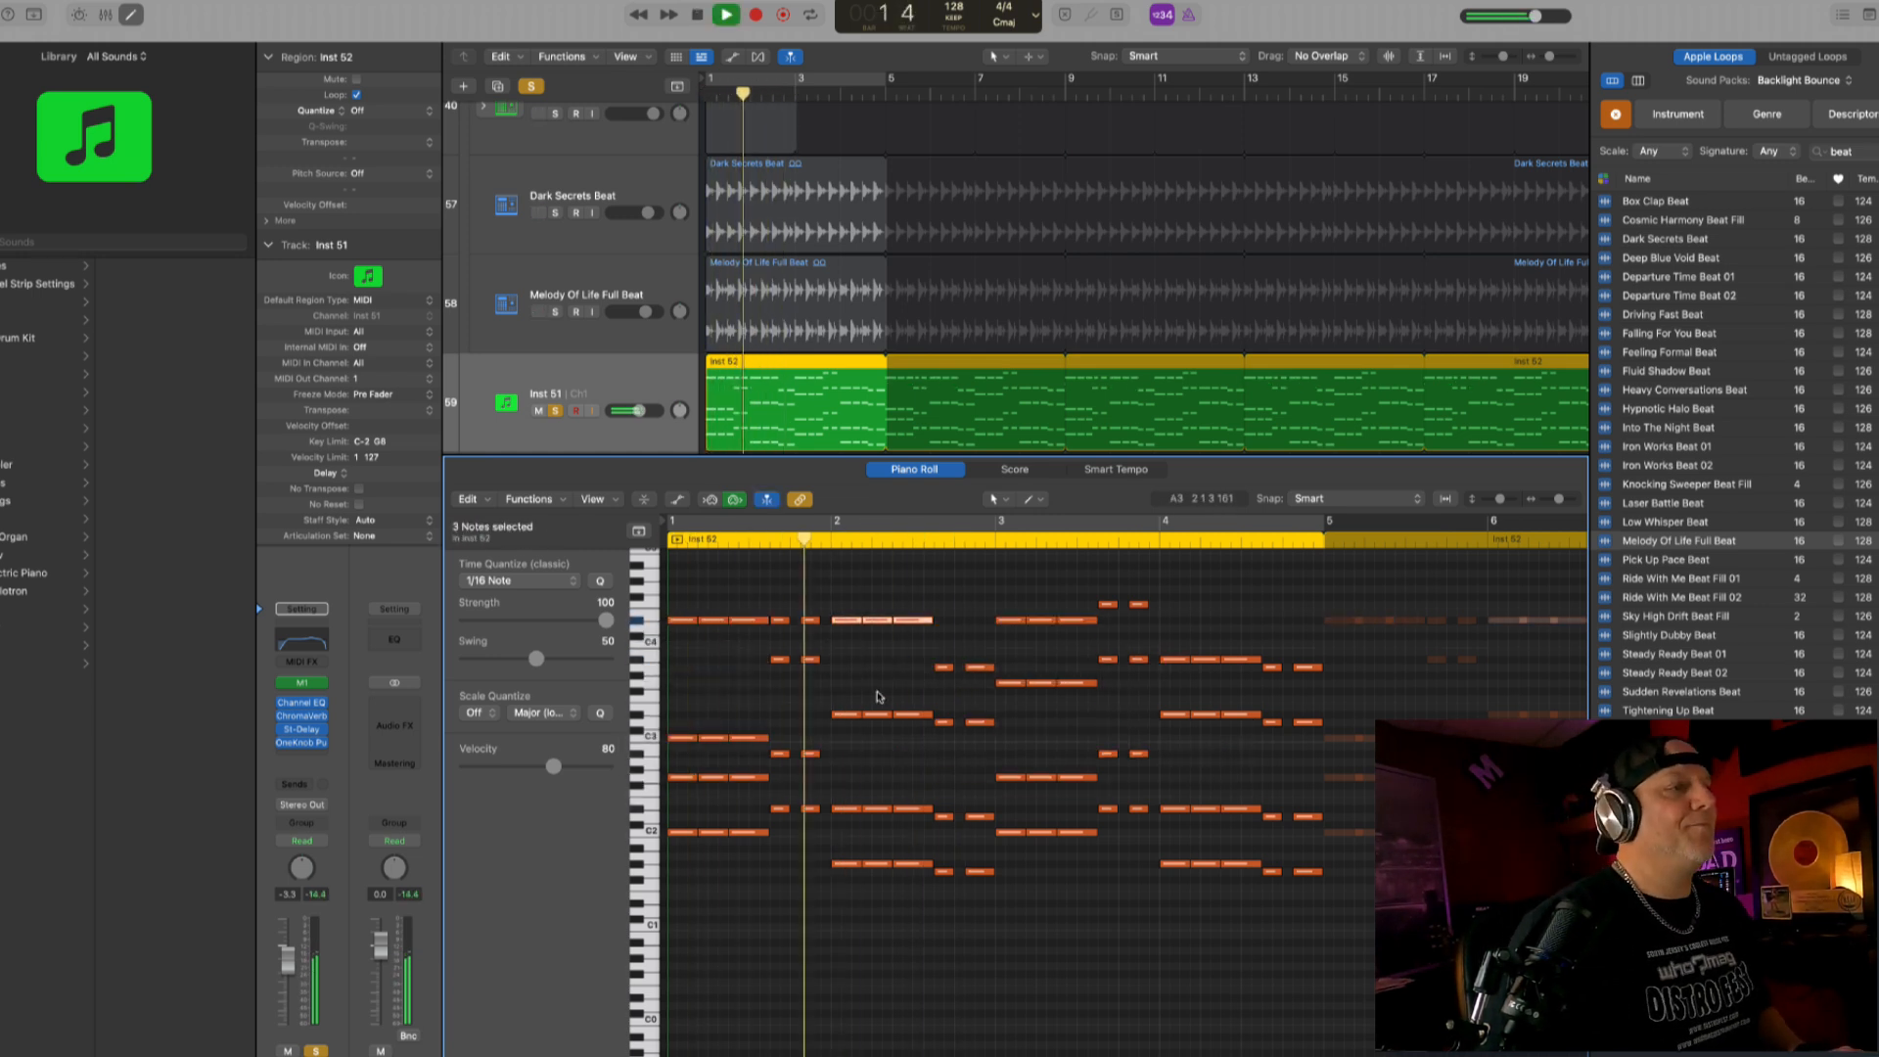
{"action": "left_click_drag", "start_coordinate": [990, 652], "coordinate": [930, 678]}
{"action": "left_click_drag", "start_coordinate": [946, 667], "coordinate": [945, 621]}
{"action": "key", "text": "space"}
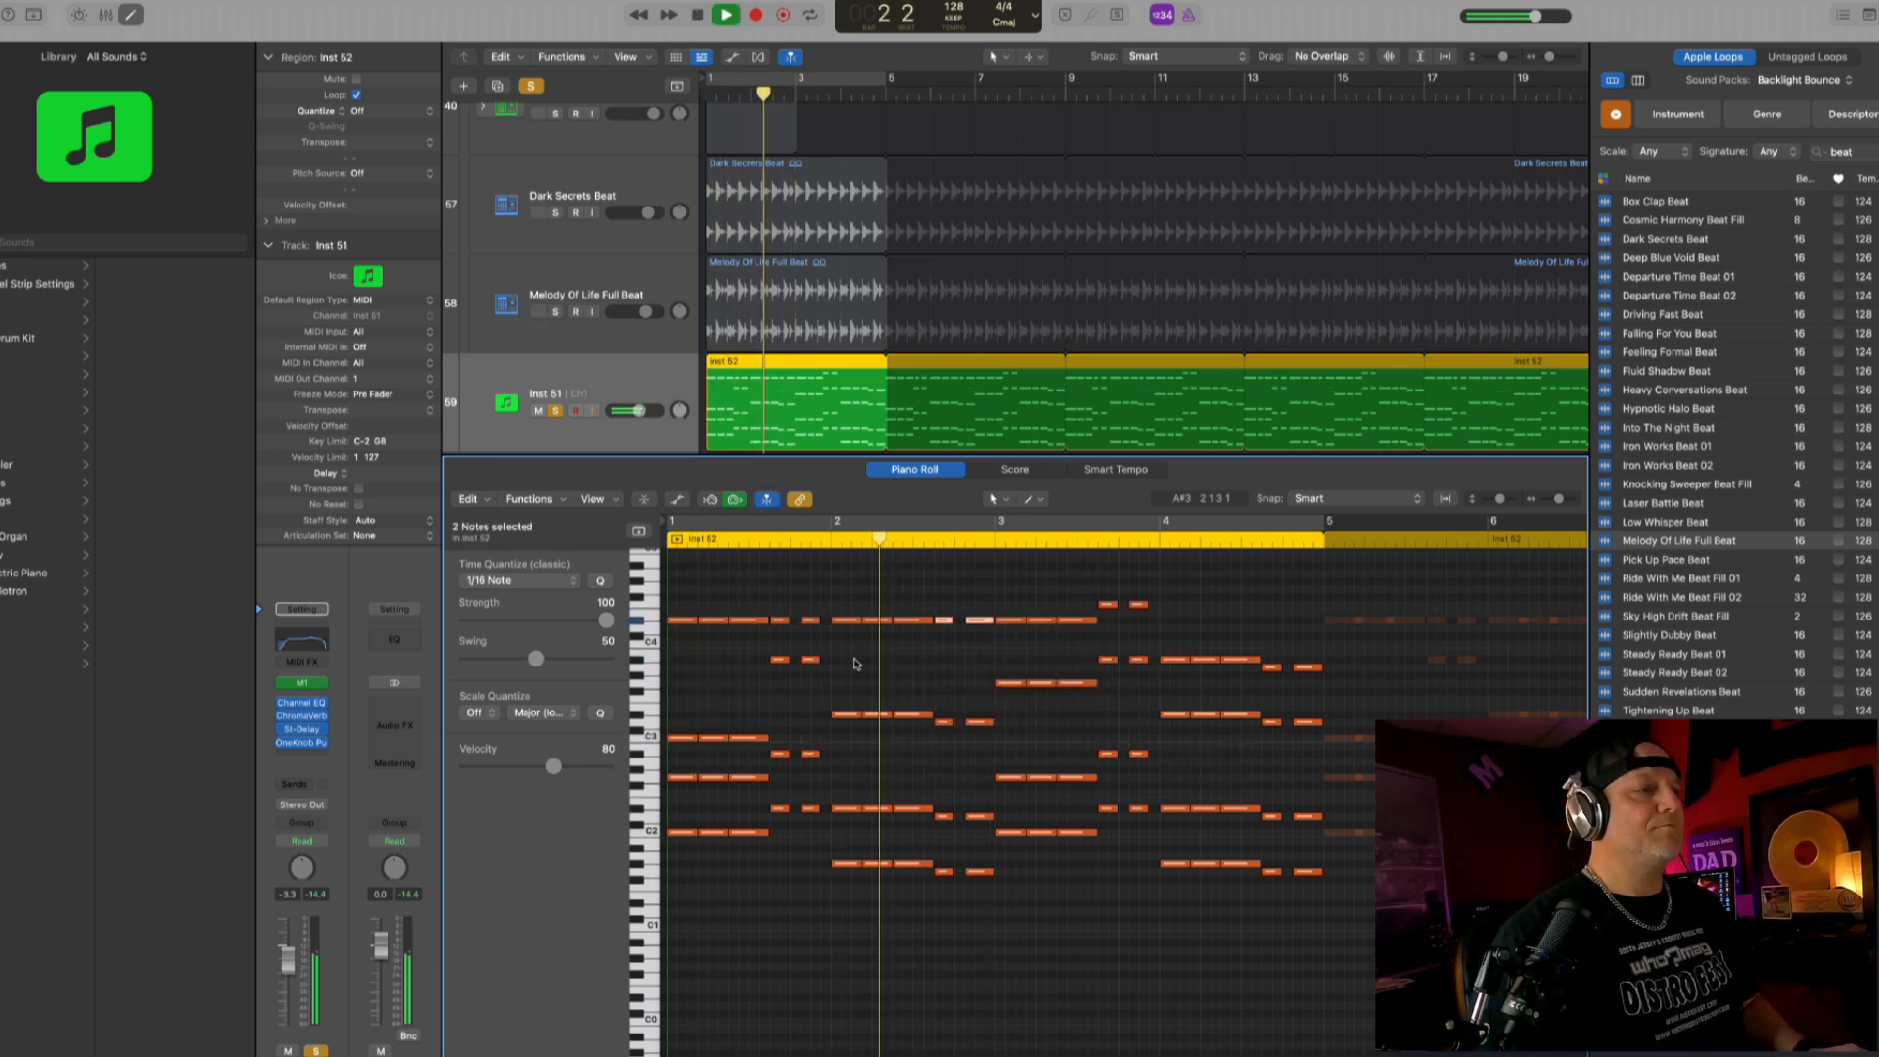
- Try to raise the last two notes in bar 2's second row by a semitone
{"action": "key", "text": "space"}
{"action": "left_click_drag", "start_coordinate": [990, 706], "coordinate": [931, 732]}
{"action": "left_click_drag", "start_coordinate": [946, 722], "coordinate": [945, 715]}
{"action": "key", "text": "space"}
{"action": "key", "text": "space"}
{"action": "left_click_drag", "start_coordinate": [835, 700], "coordinate": [945, 723]}
- Lower the last two top notes of bar 2 by a semitone to D4 and play back the progression
{"action": "key", "text": "space"}
{"action": "key", "text": "space"}
{"action": "left_click_drag", "start_coordinate": [988, 610], "coordinate": [937, 636]}
{"action": "left_click_drag", "start_coordinate": [943, 621], "coordinate": [943, 629]}
{"action": "key", "text": "space"}
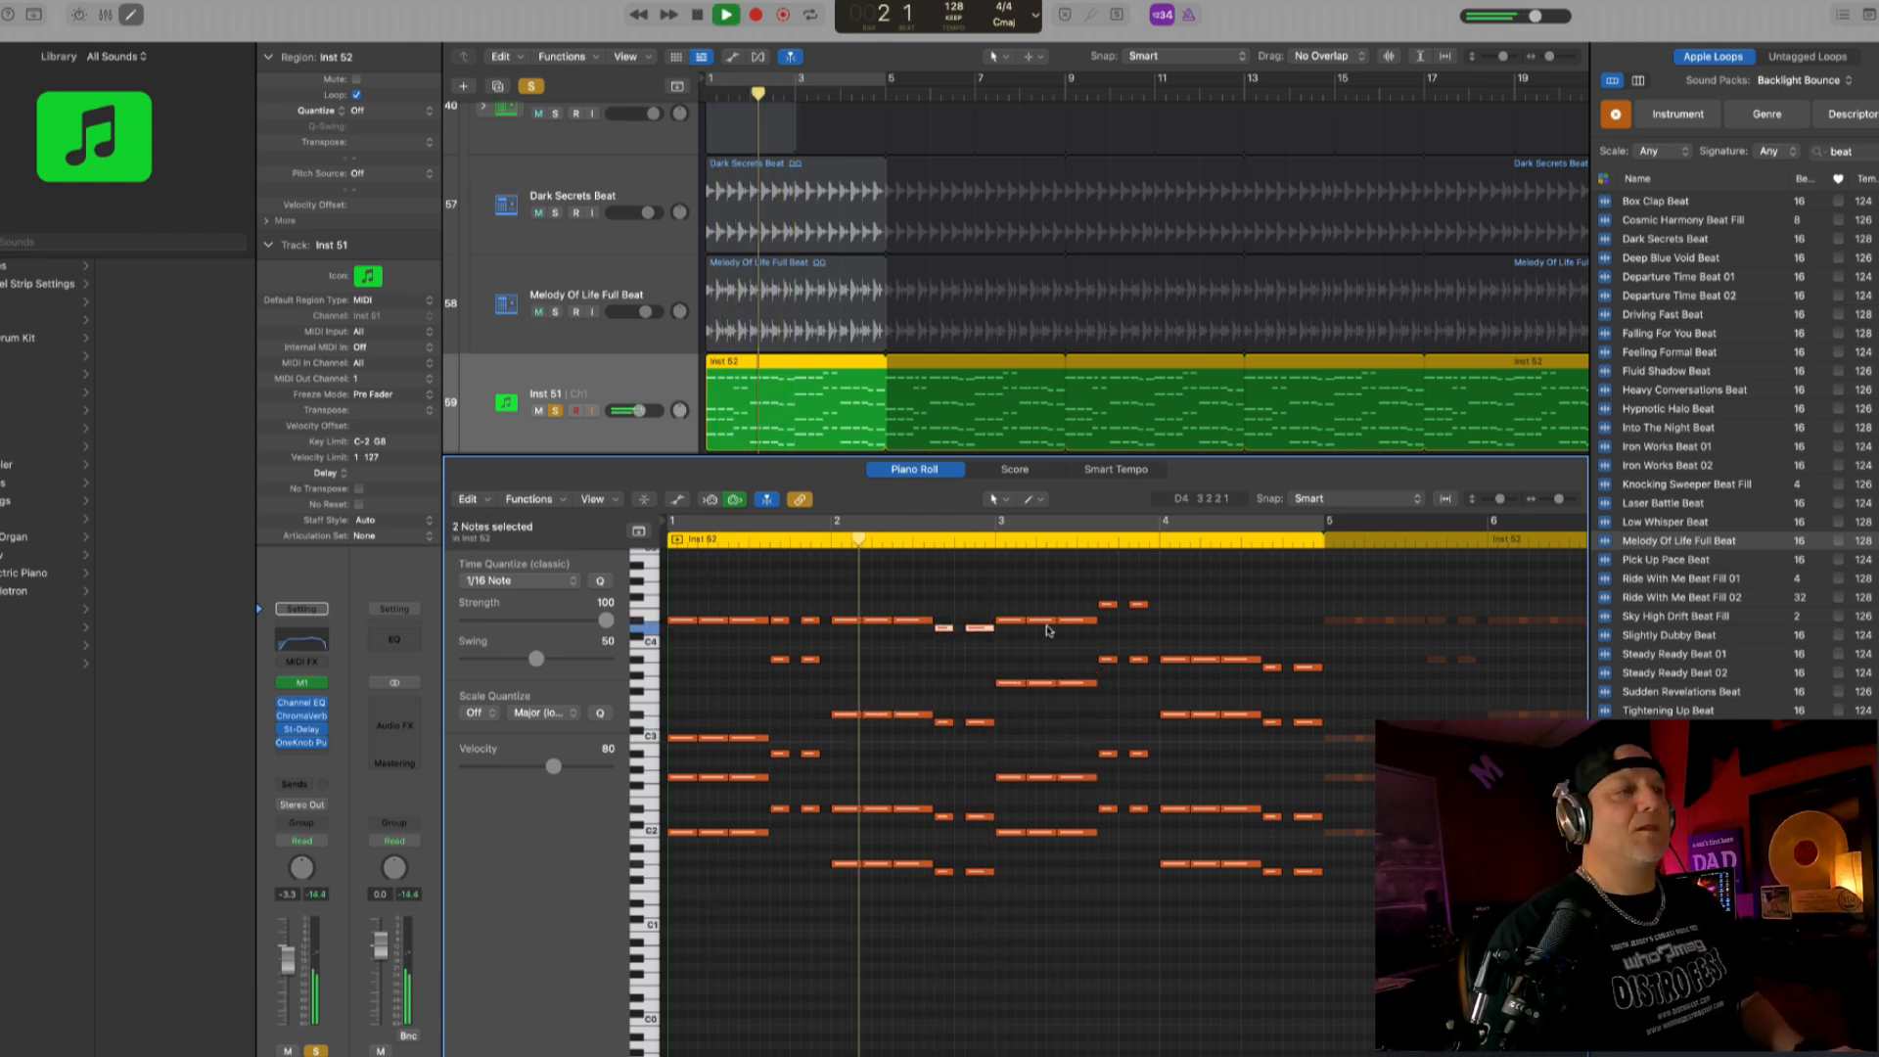
{"action": "key", "text": "space"}
{"action": "left_click_drag", "start_coordinate": [989, 613], "coordinate": [946, 630]}
{"action": "key", "text": "space"}
{"action": "key", "text": "space"}
{"action": "key", "text": "space"}
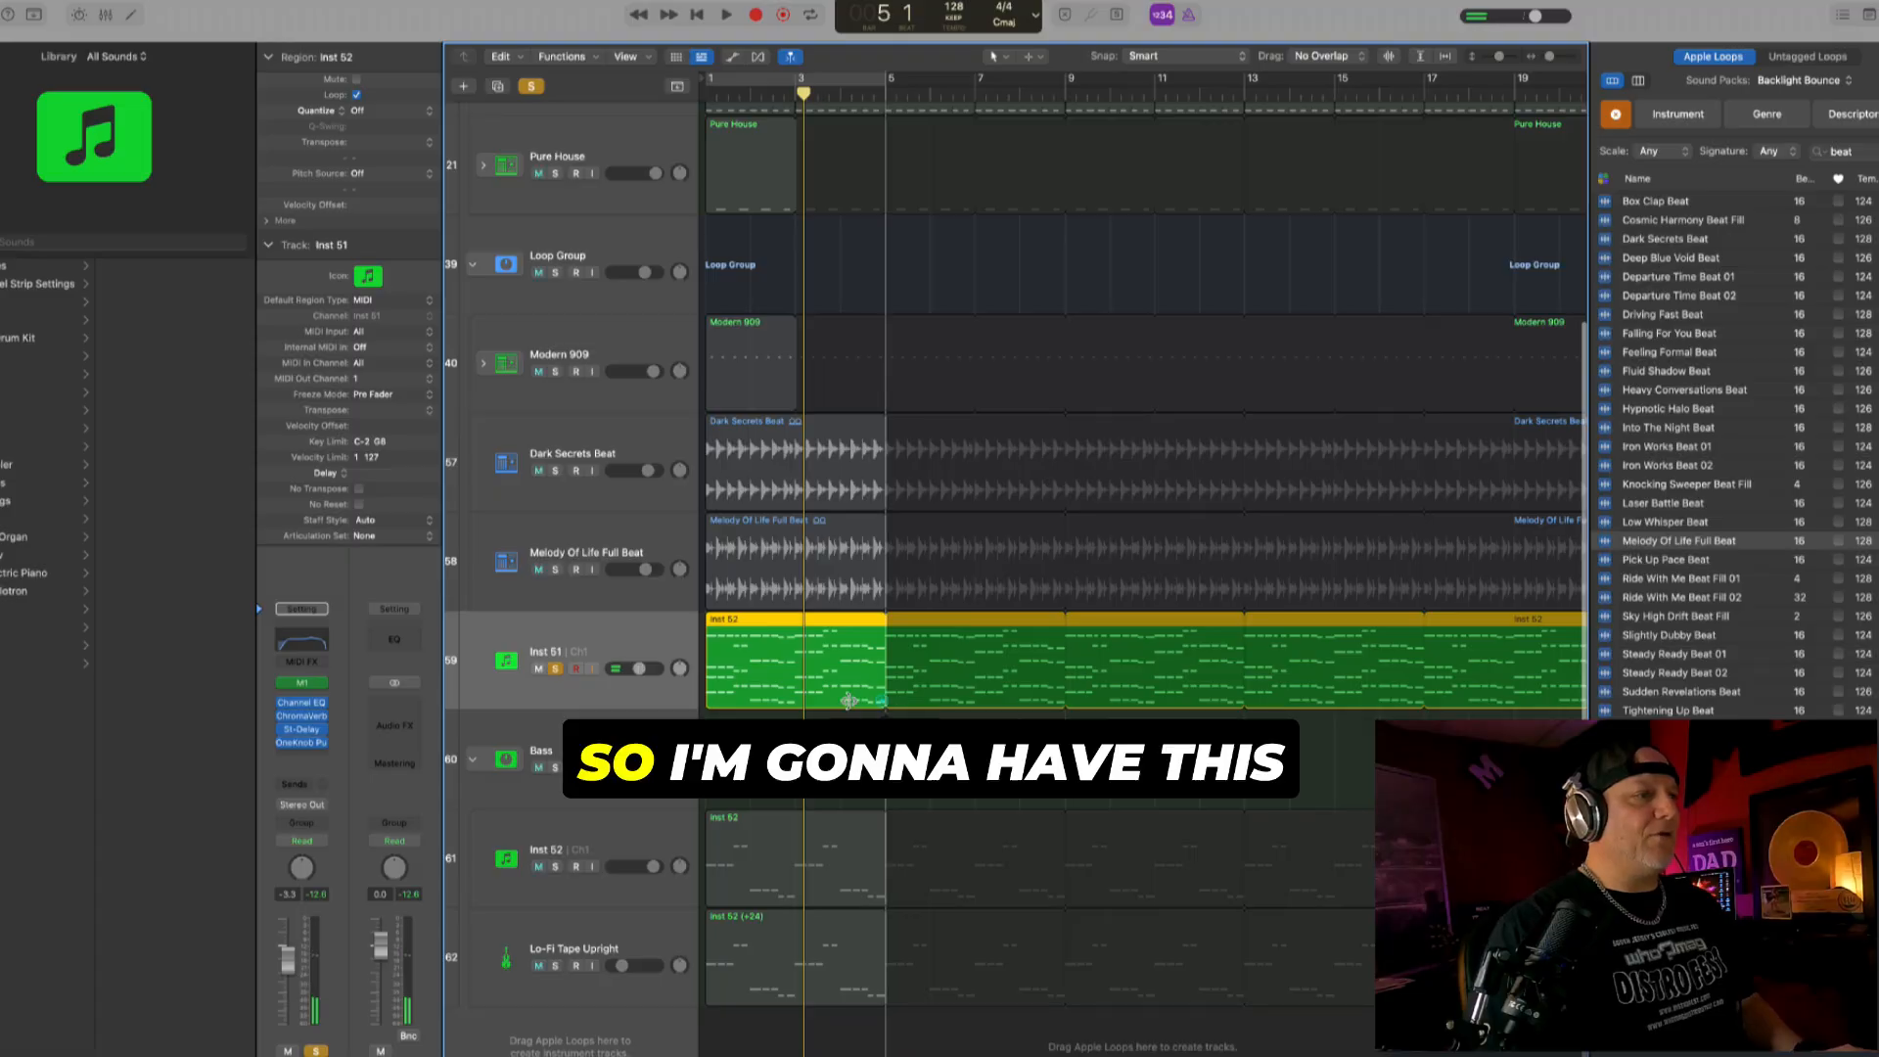
- Loop the Inst 51 region as a two-bar part, then unsolo the track and raise its volume
{"action": "key", "text": "l"}
{"action": "key", "text": "space"}
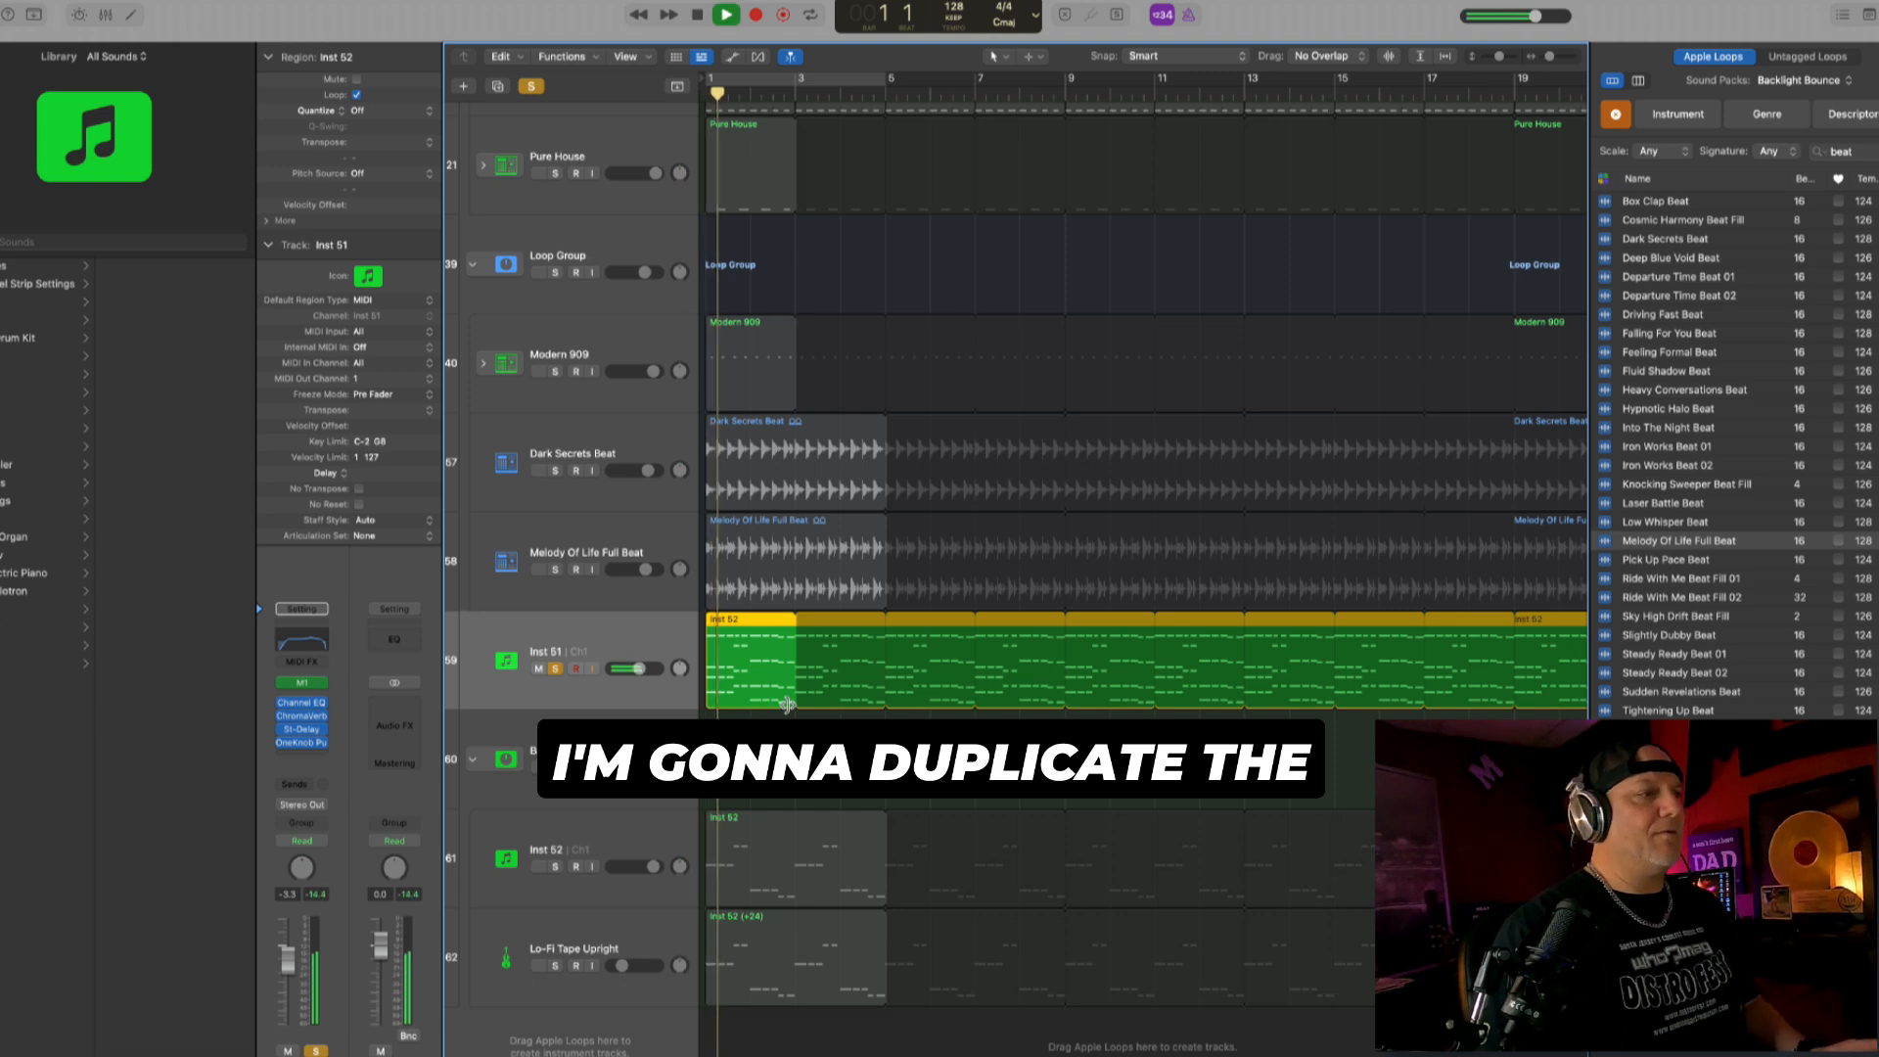
{"action": "left_click", "coordinate": [554, 669]}
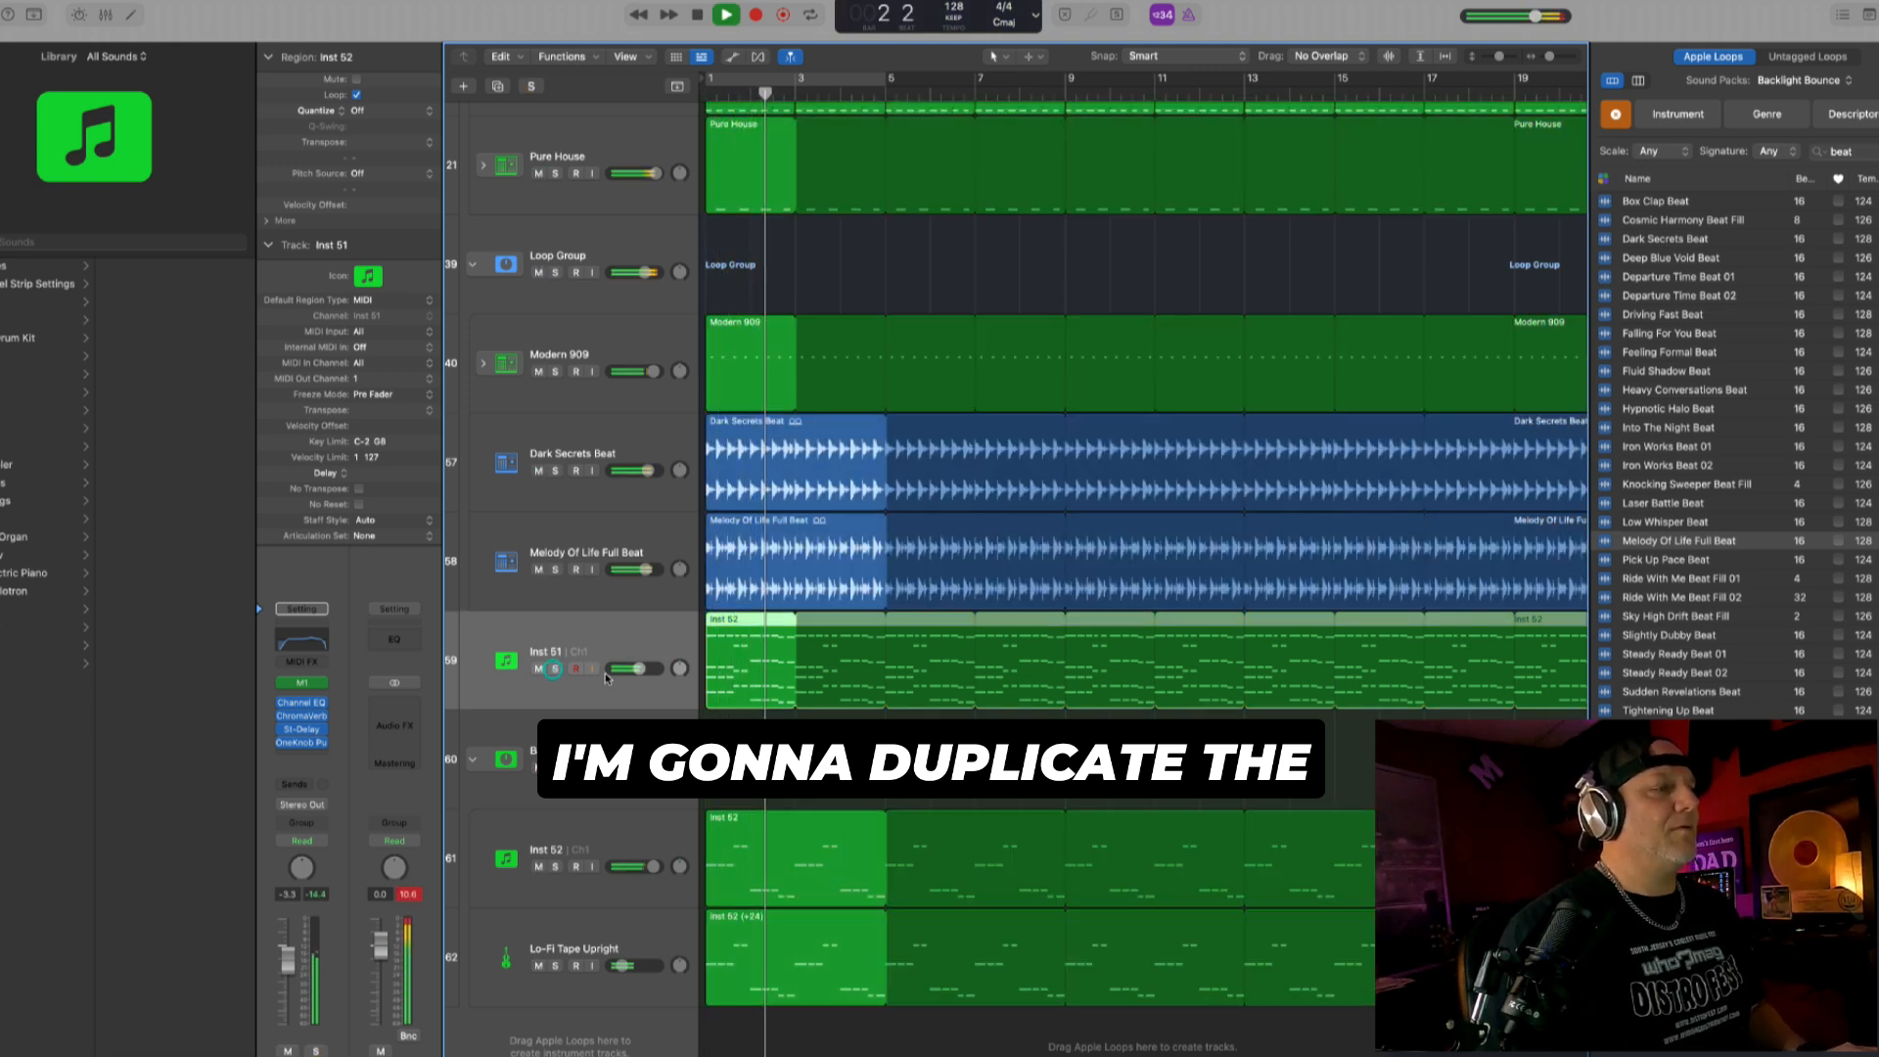
{"action": "left_click_drag", "start_coordinate": [646, 674], "coordinate": [660, 673]}
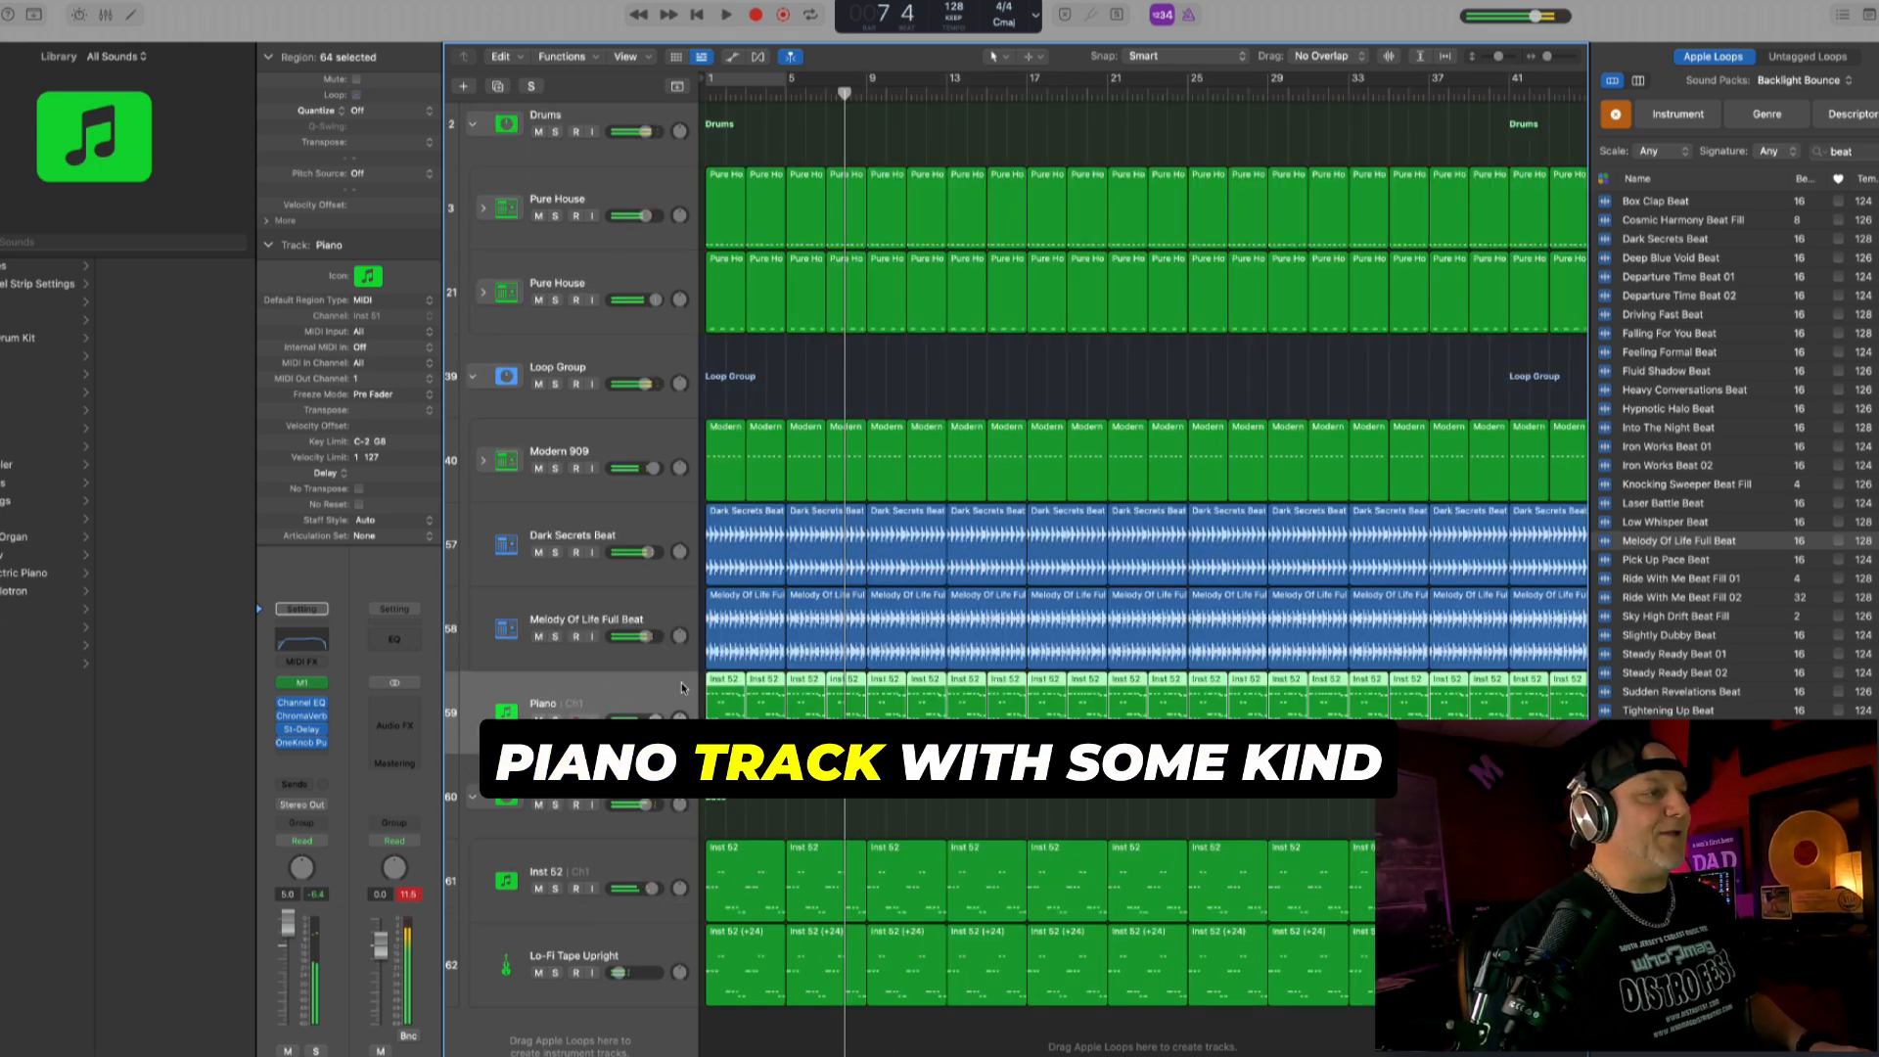
- Duplicate the Piano track with its regions, solo the copy, lower its volume to 3.4 dB and play it
{"action": "left_click", "coordinate": [682, 688]}
{"action": "left_click_drag", "start_coordinate": [741, 697], "coordinate": [747, 782]}
{"action": "left_click", "coordinate": [558, 805]}
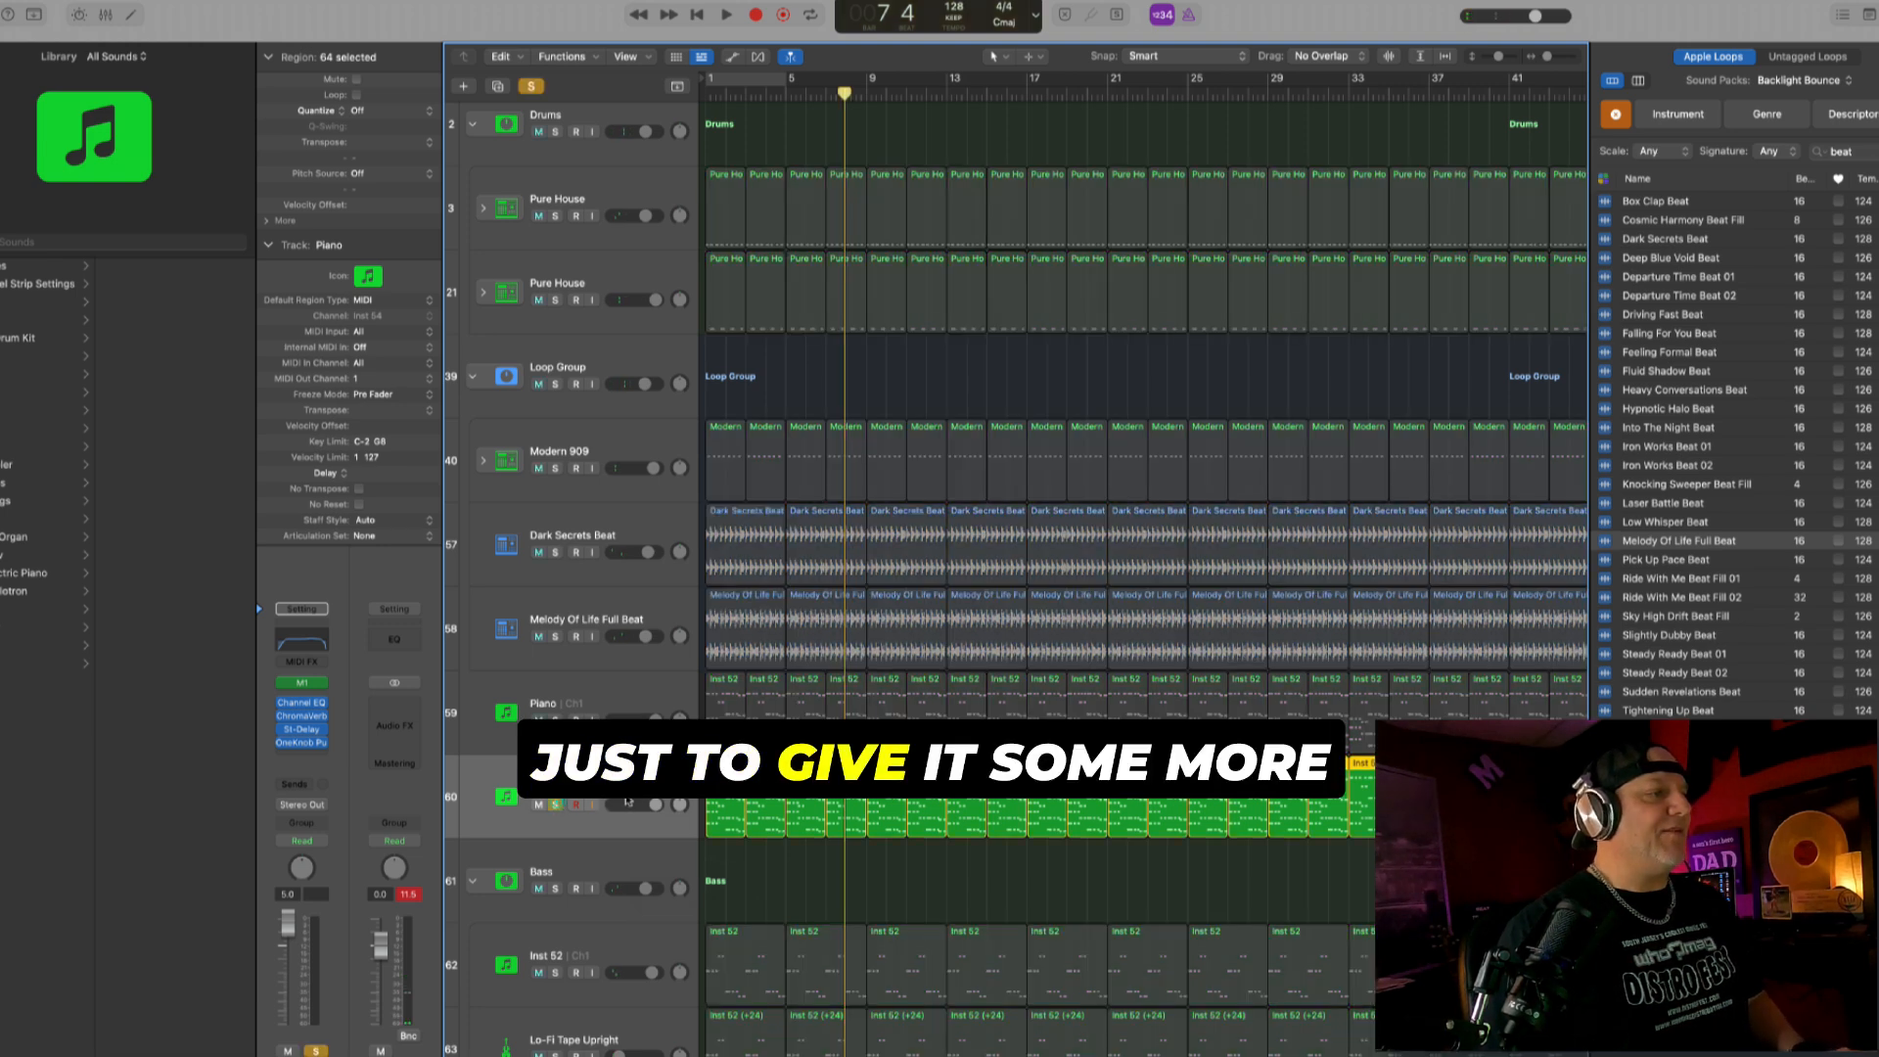
{"action": "left_click_drag", "start_coordinate": [646, 805], "coordinate": [638, 806]}
{"action": "key", "text": "space"}
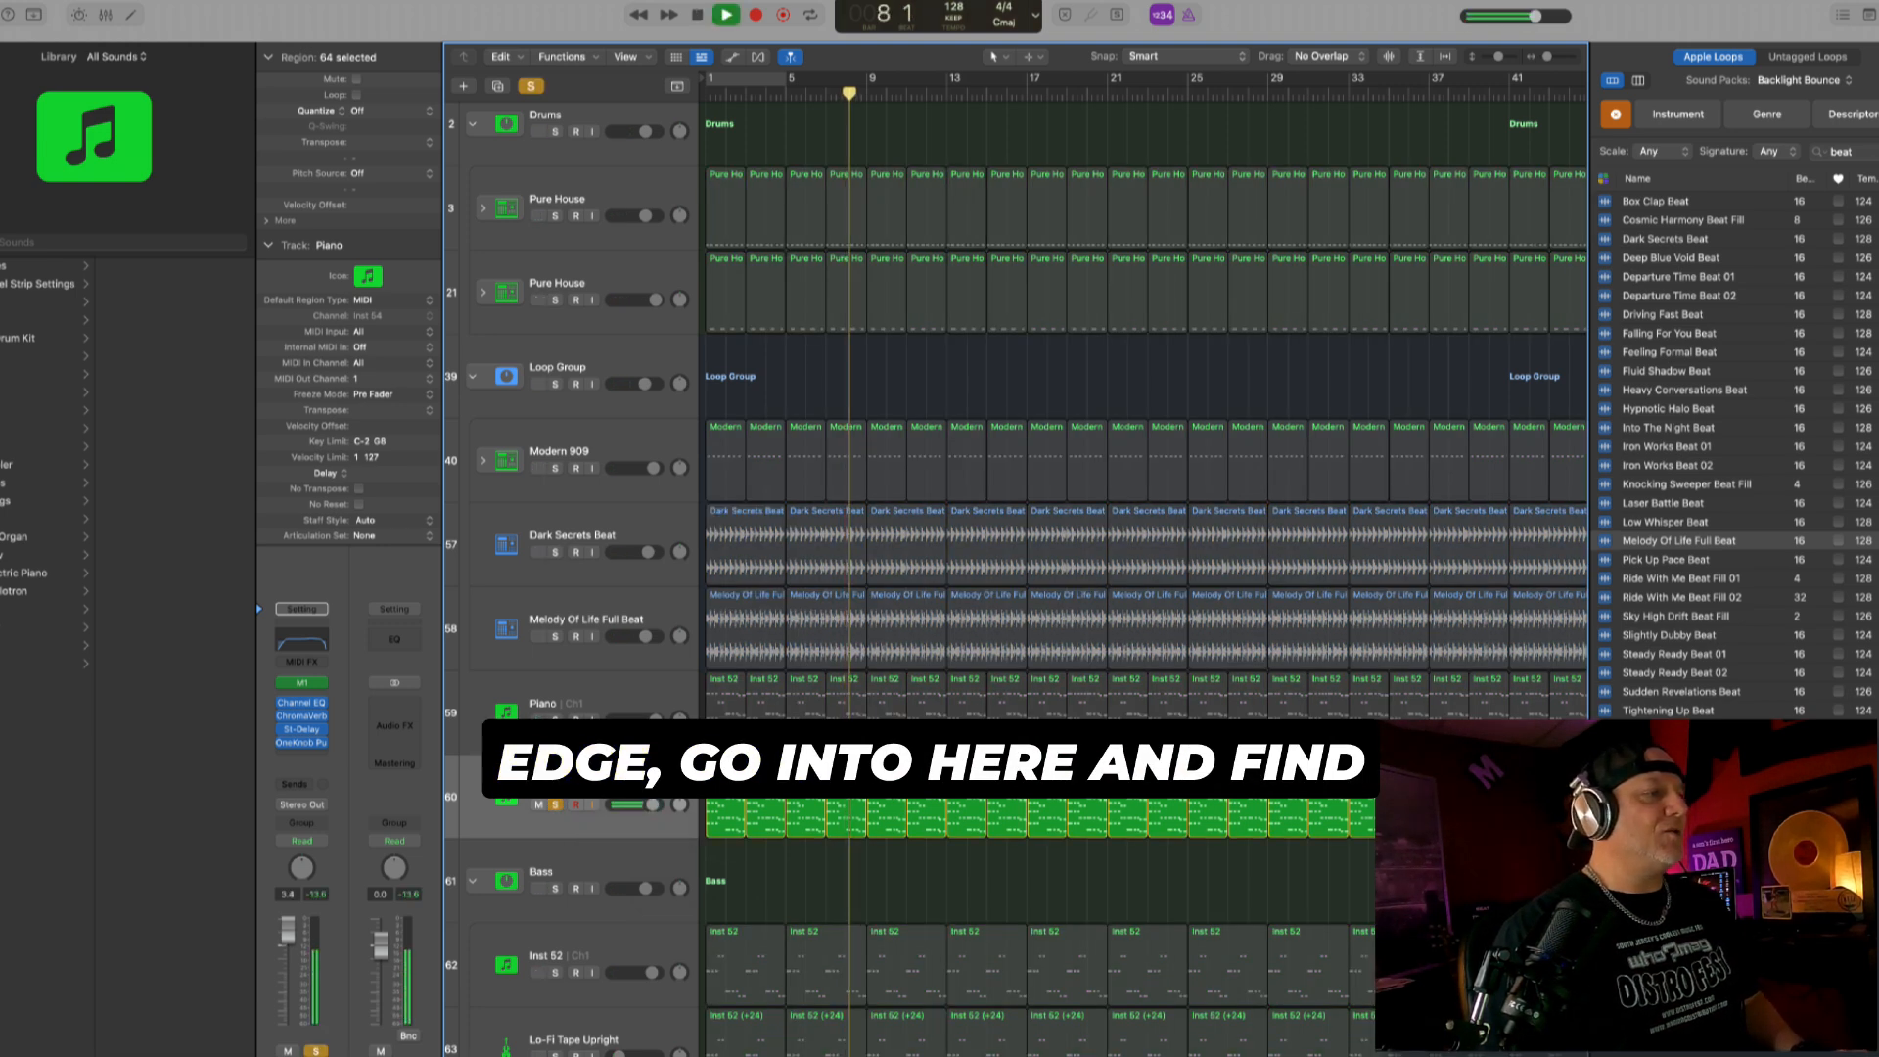
- Audition the Boarding Area and Cosmic Ascent patches on the duplicate Piano track and load Clean Organ on it
{"action": "left_click", "coordinate": [4, 510]}
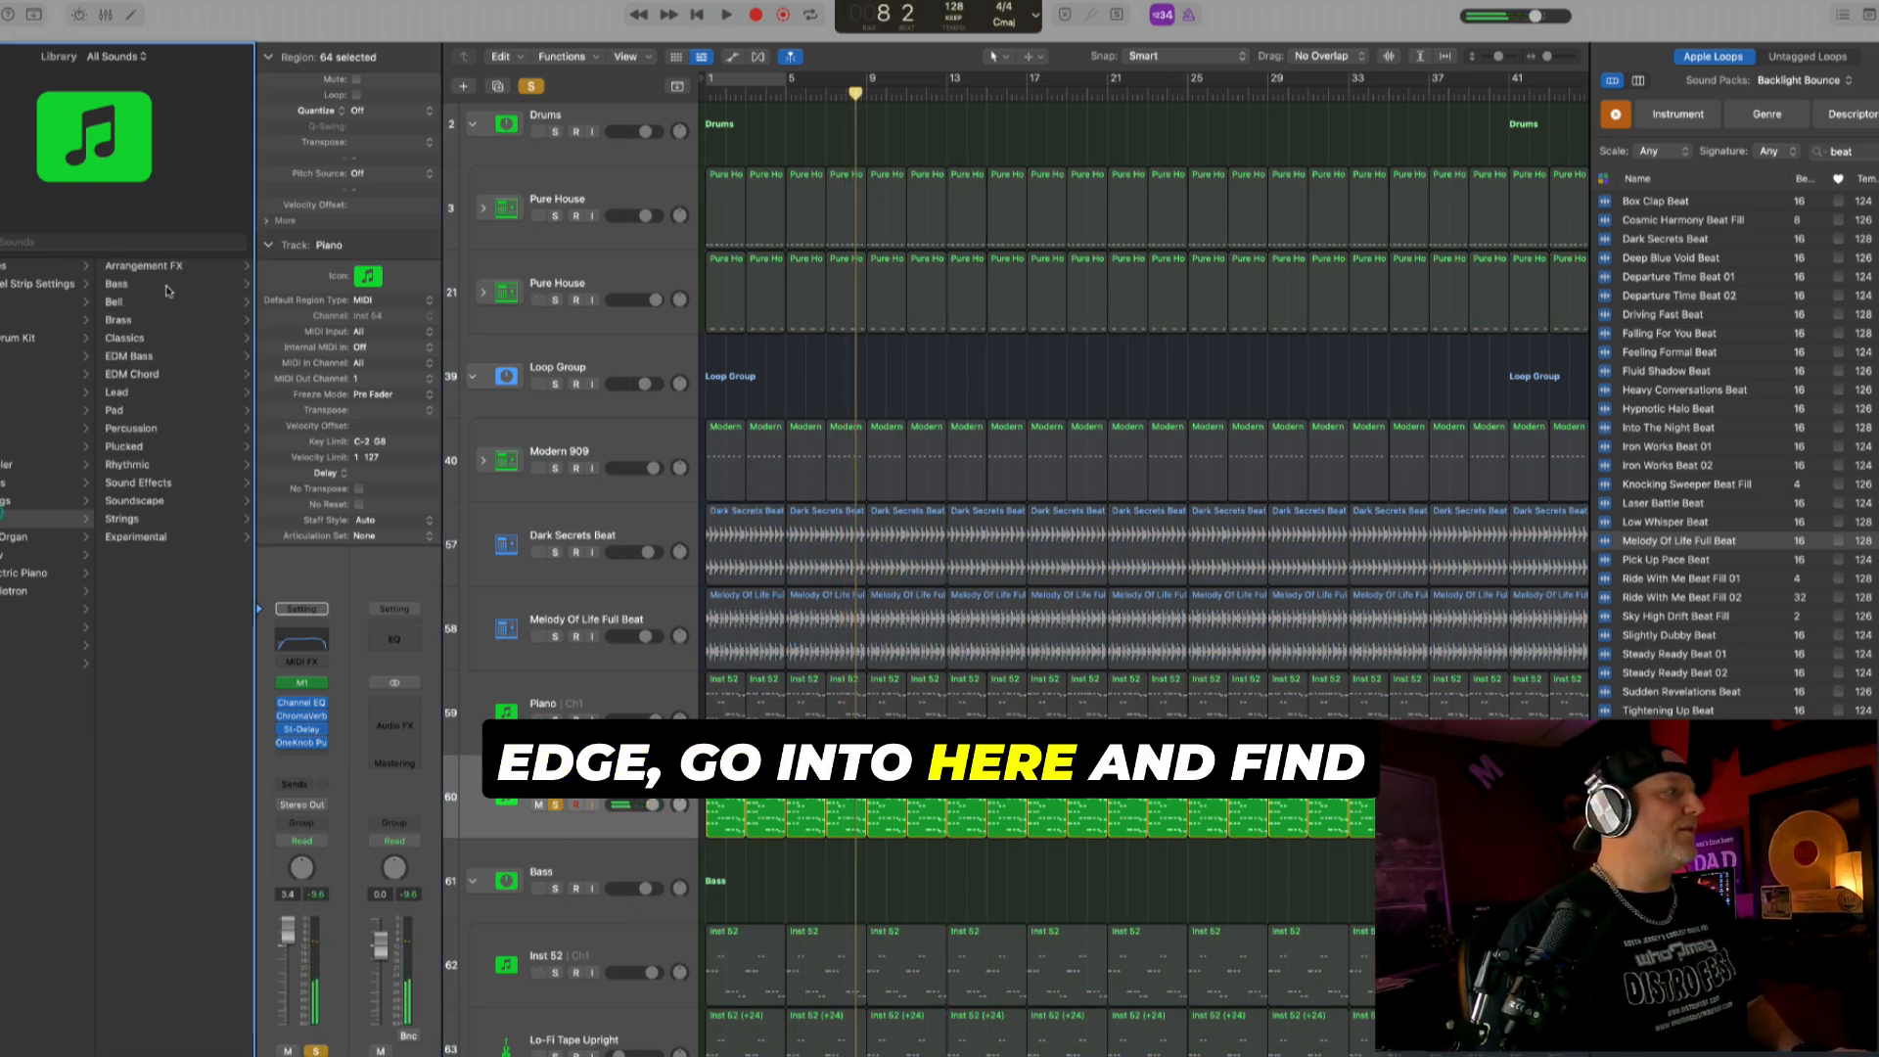
{"action": "left_click", "coordinate": [143, 483]}
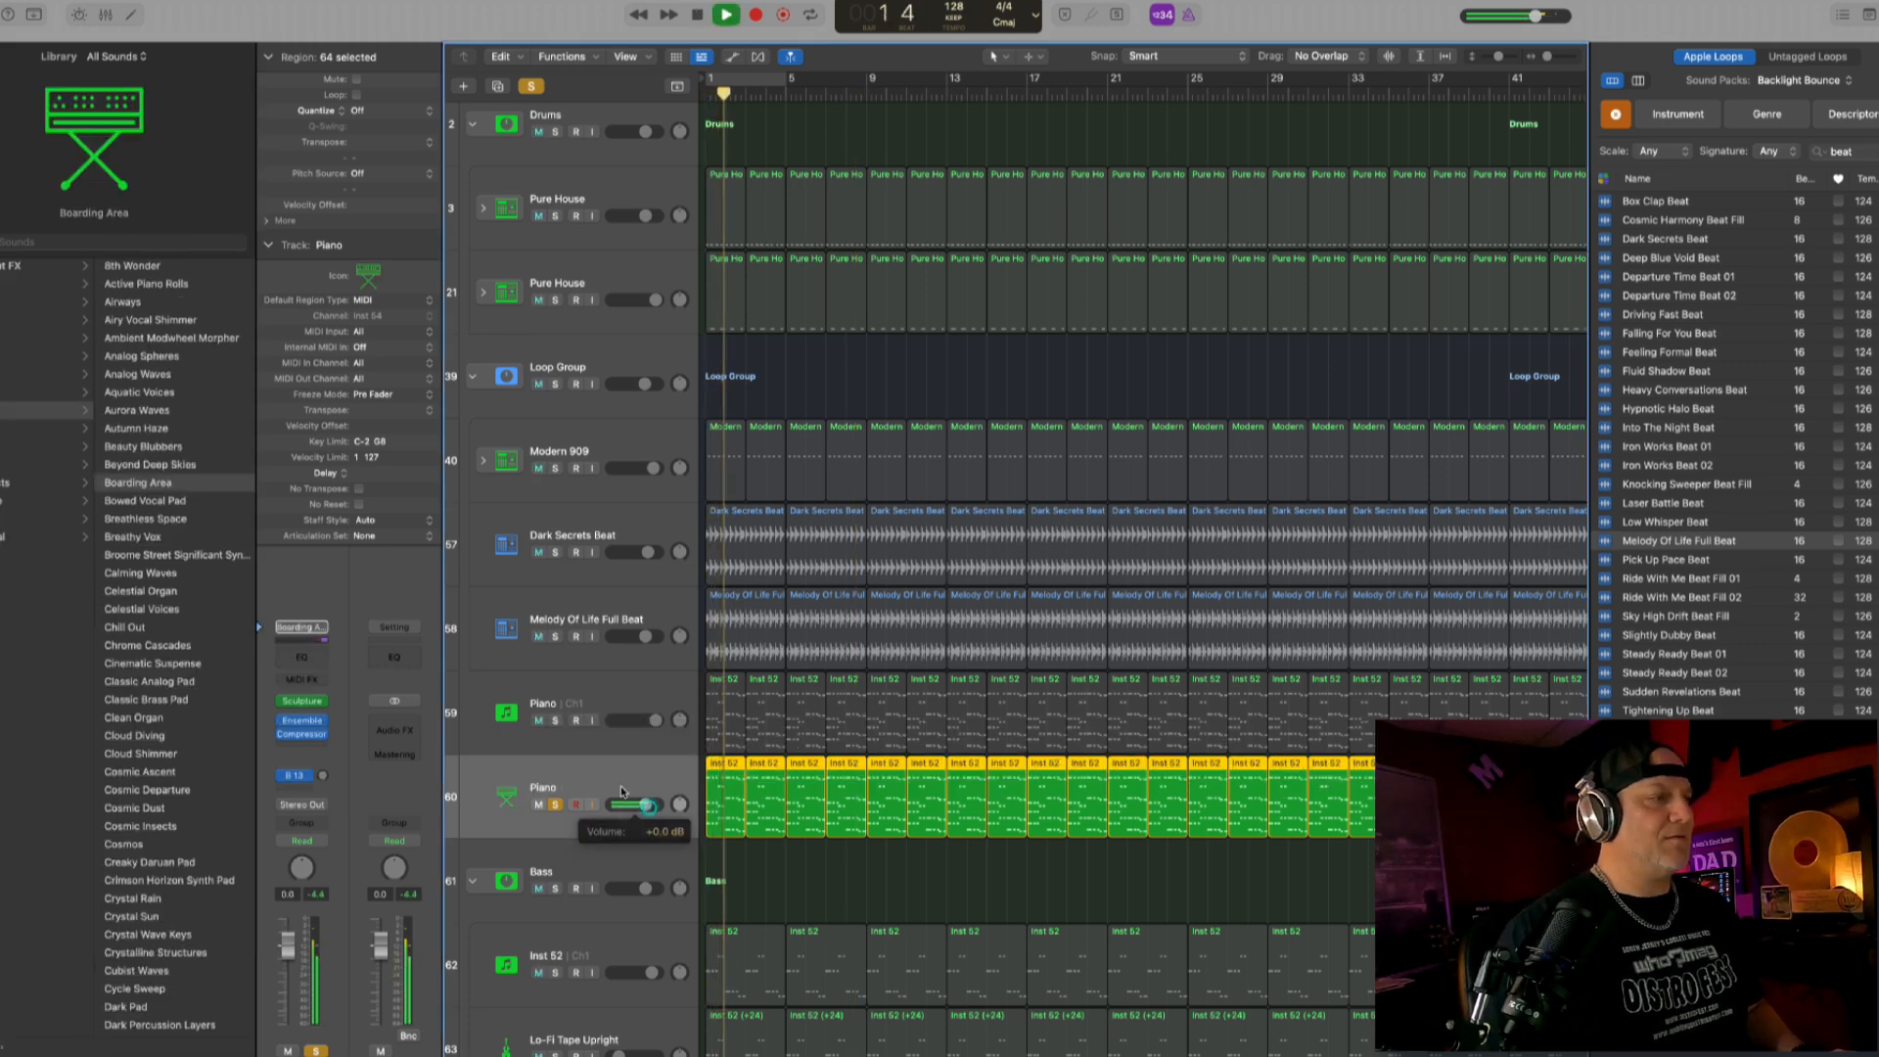
{"action": "left_click", "coordinate": [190, 772]}
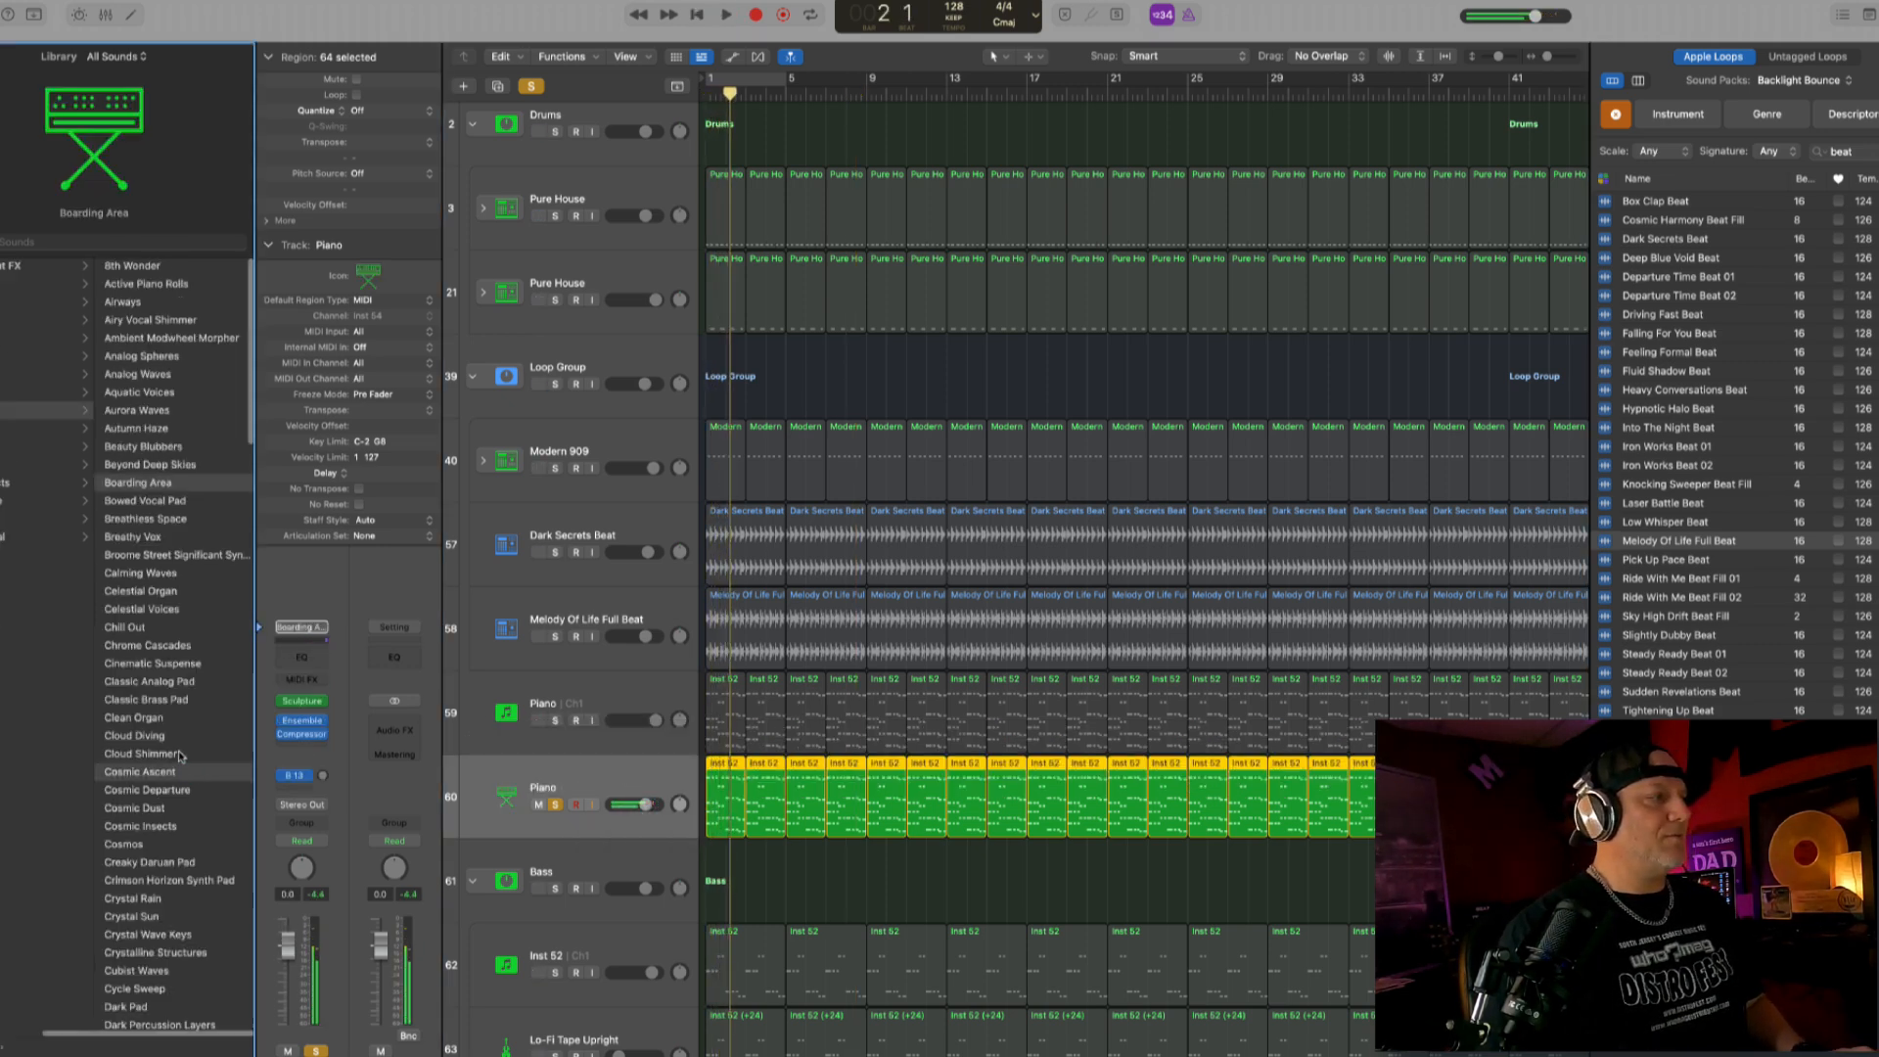
{"action": "key", "text": "space"}
{"action": "left_click", "coordinate": [646, 785]}
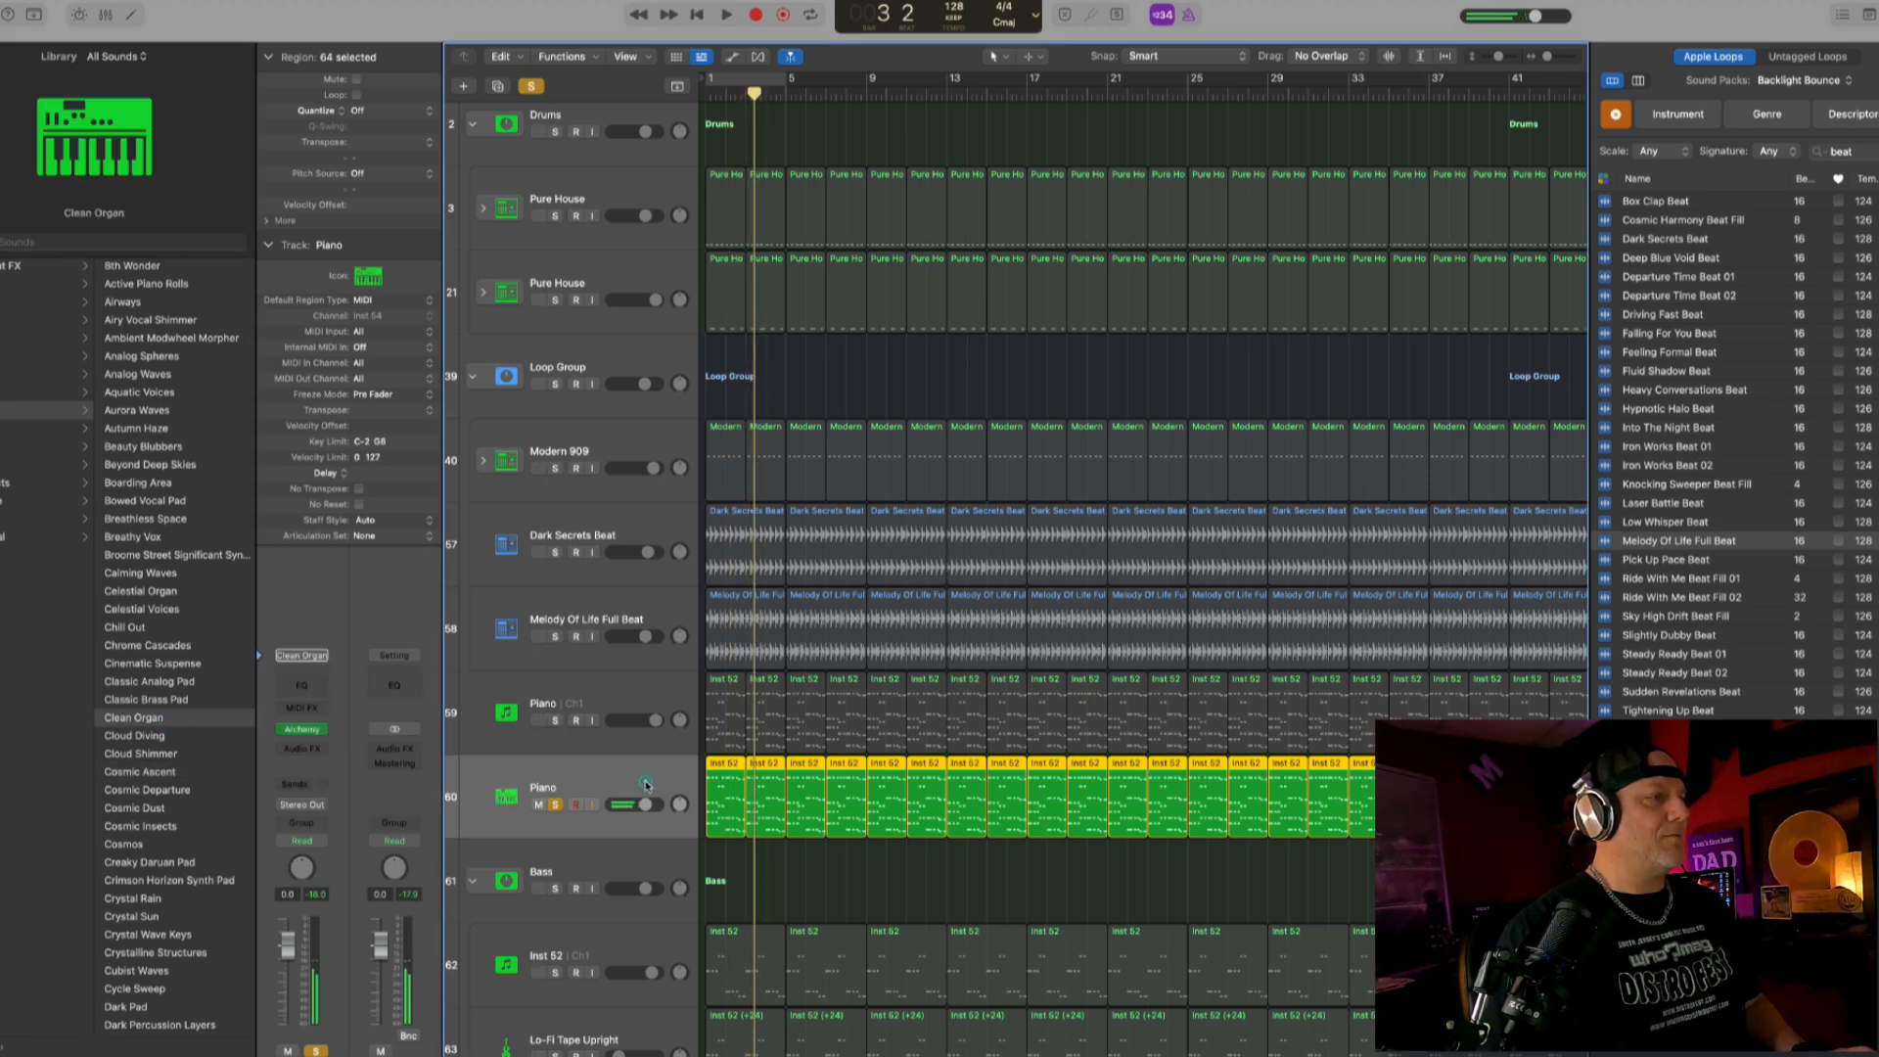
- Unsolo the Clean Organ track, raise its volume to 2.7 dB and play the full mix from the start
{"action": "left_click", "coordinate": [555, 805]}
{"action": "key", "text": "Return"}
{"action": "key", "text": "space"}
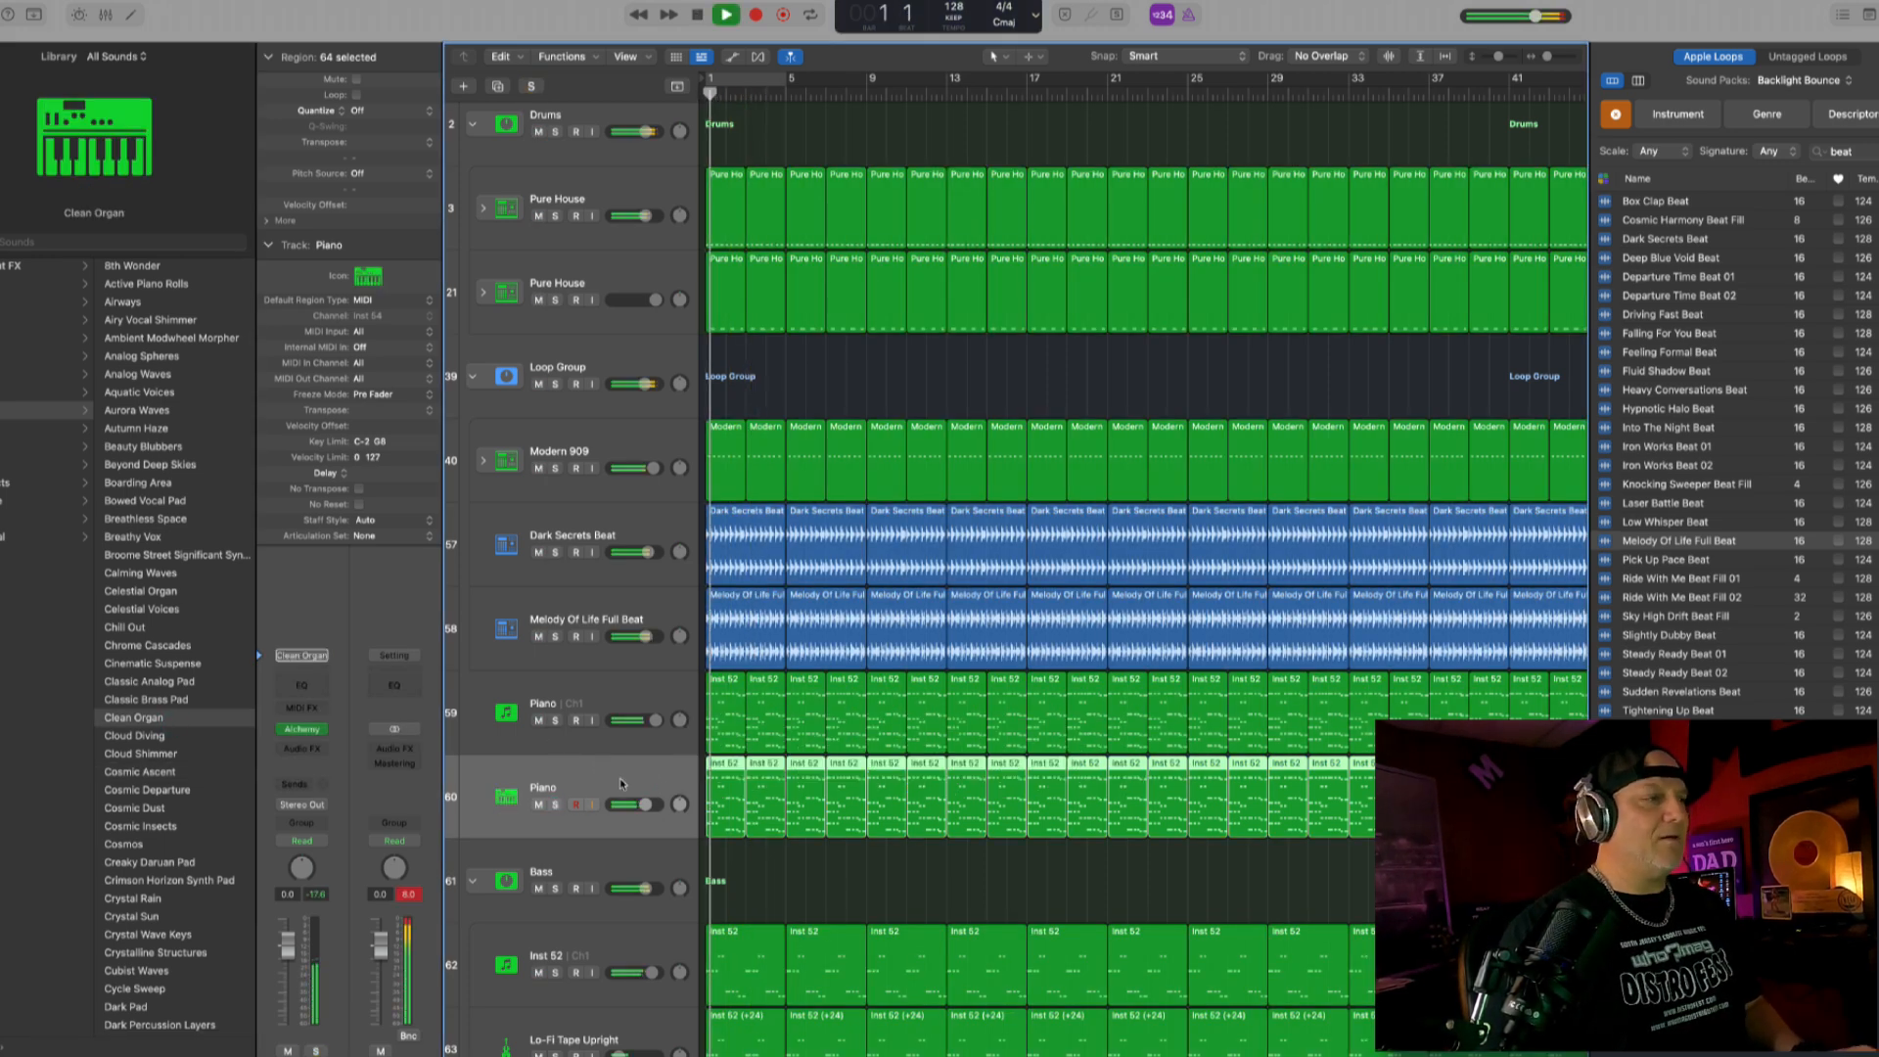
- Group the two Piano tracks into a summing track stack named Keys
{"action": "left_click", "coordinate": [611, 705]}
{"action": "left_click", "coordinate": [595, 772], "text": "shift"}
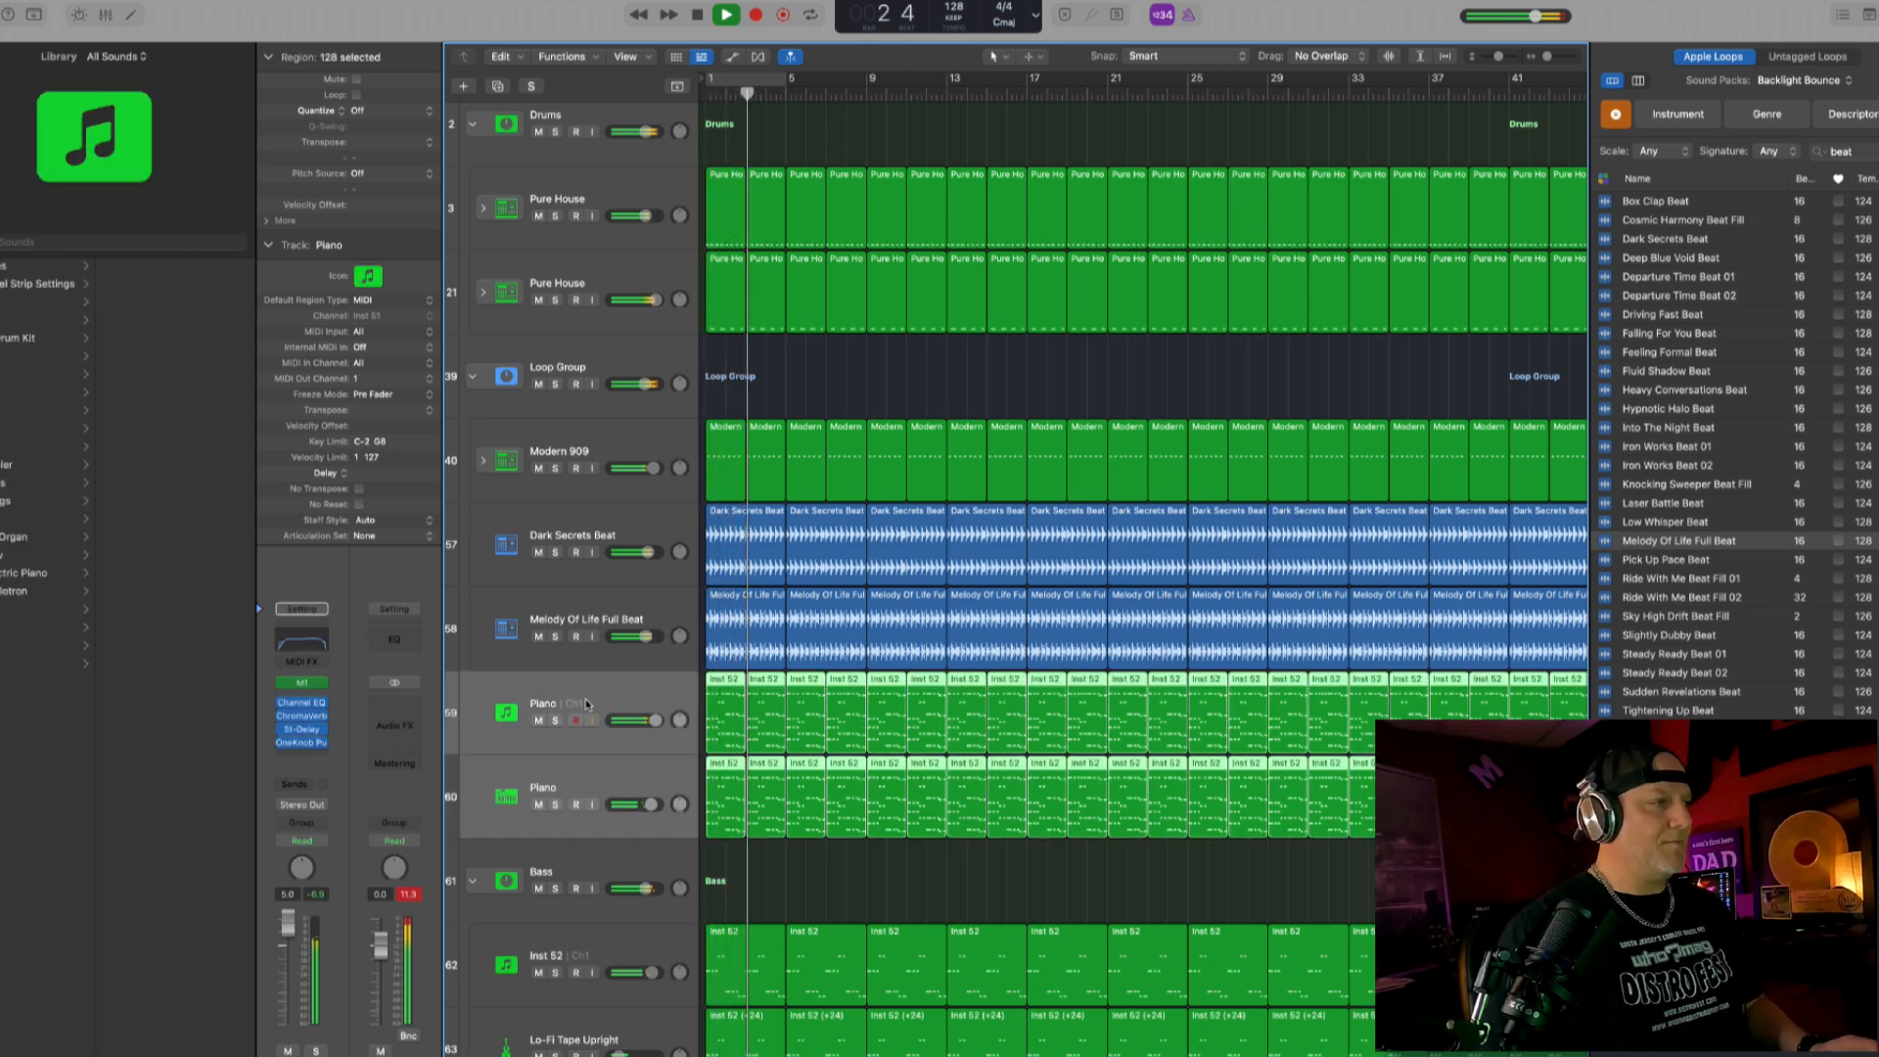
{"action": "key", "text": "shift+super+g"}
{"action": "double_click", "coordinate": [554, 698]}
{"action": "type", "text": "Keys"}
{"action": "key", "text": "Return"}
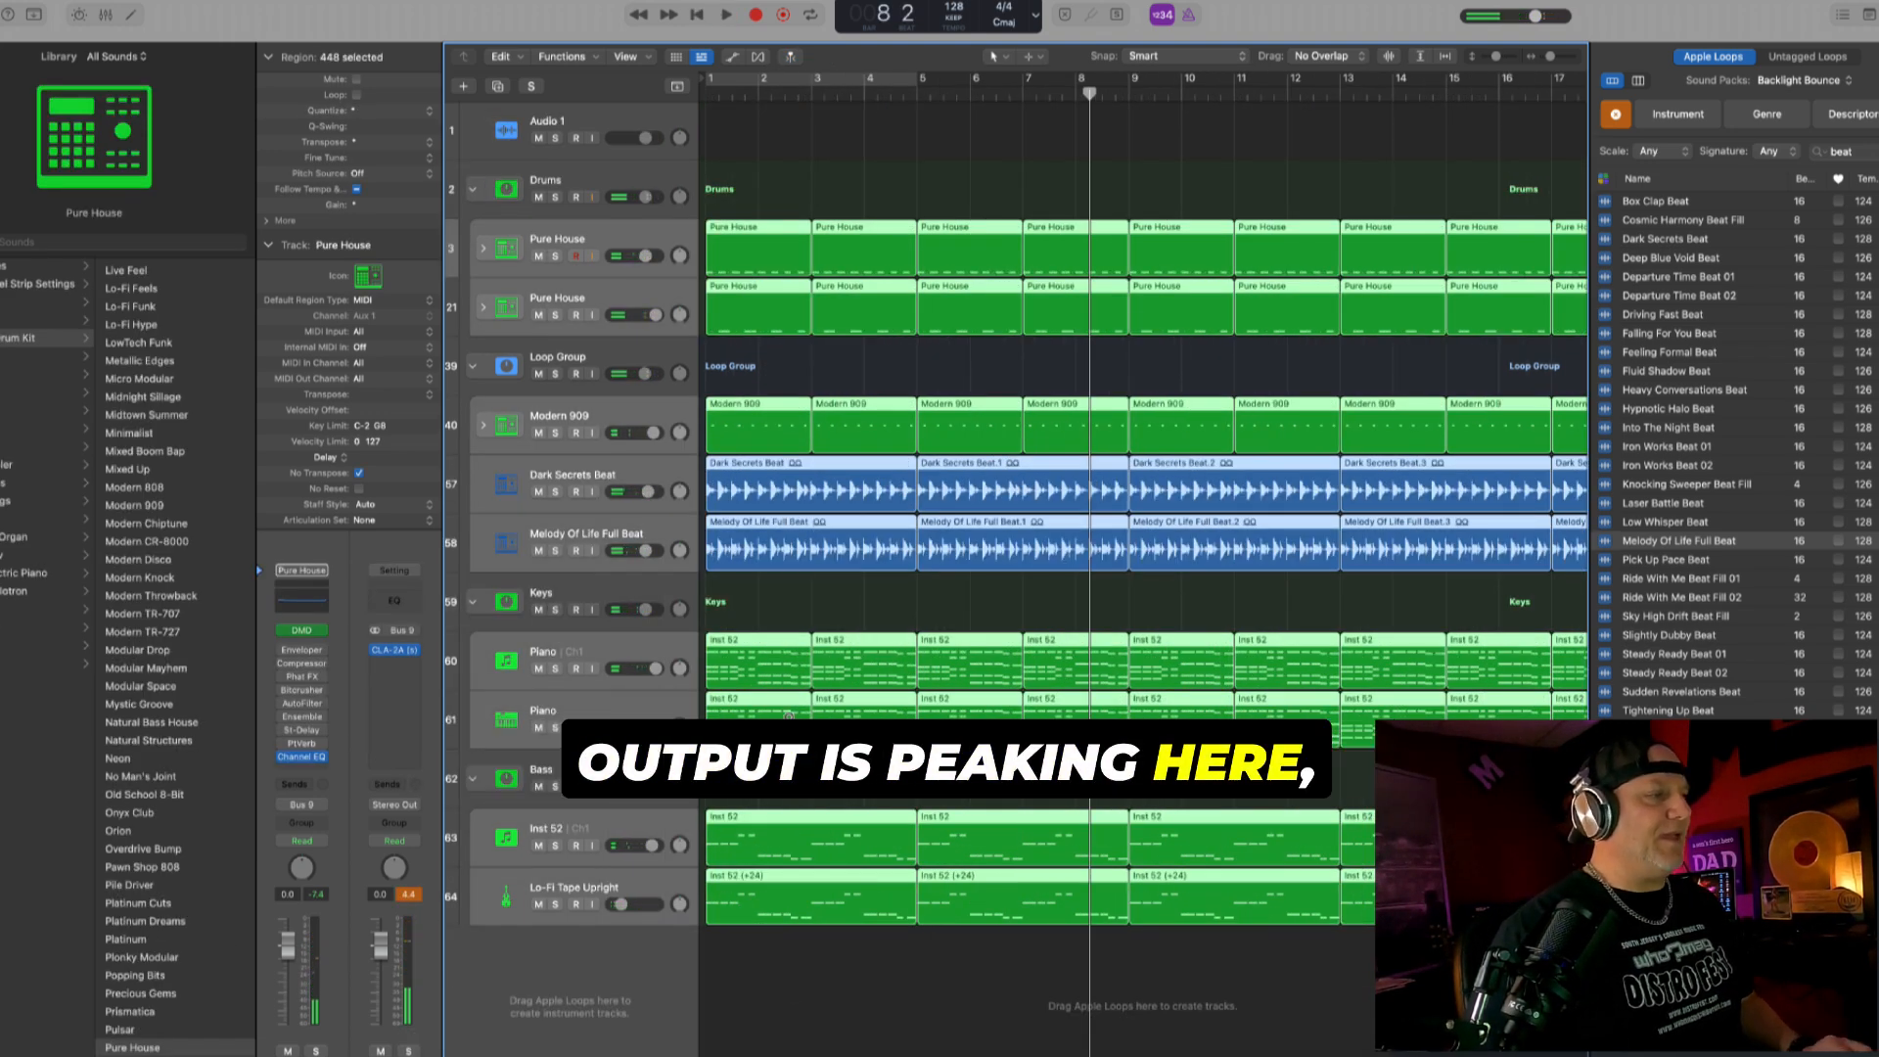
- Lower the volumes of all selected instrument and loop tracks together, bringing the Pure House track to -11.2 dB
{"action": "key", "text": "super+Right"}
{"action": "key", "text": "super+Down"}
{"action": "key", "text": "super+Down"}
{"action": "left_click_drag", "start_coordinate": [645, 606], "coordinate": [628, 606]}
{"action": "key", "text": "Return"}
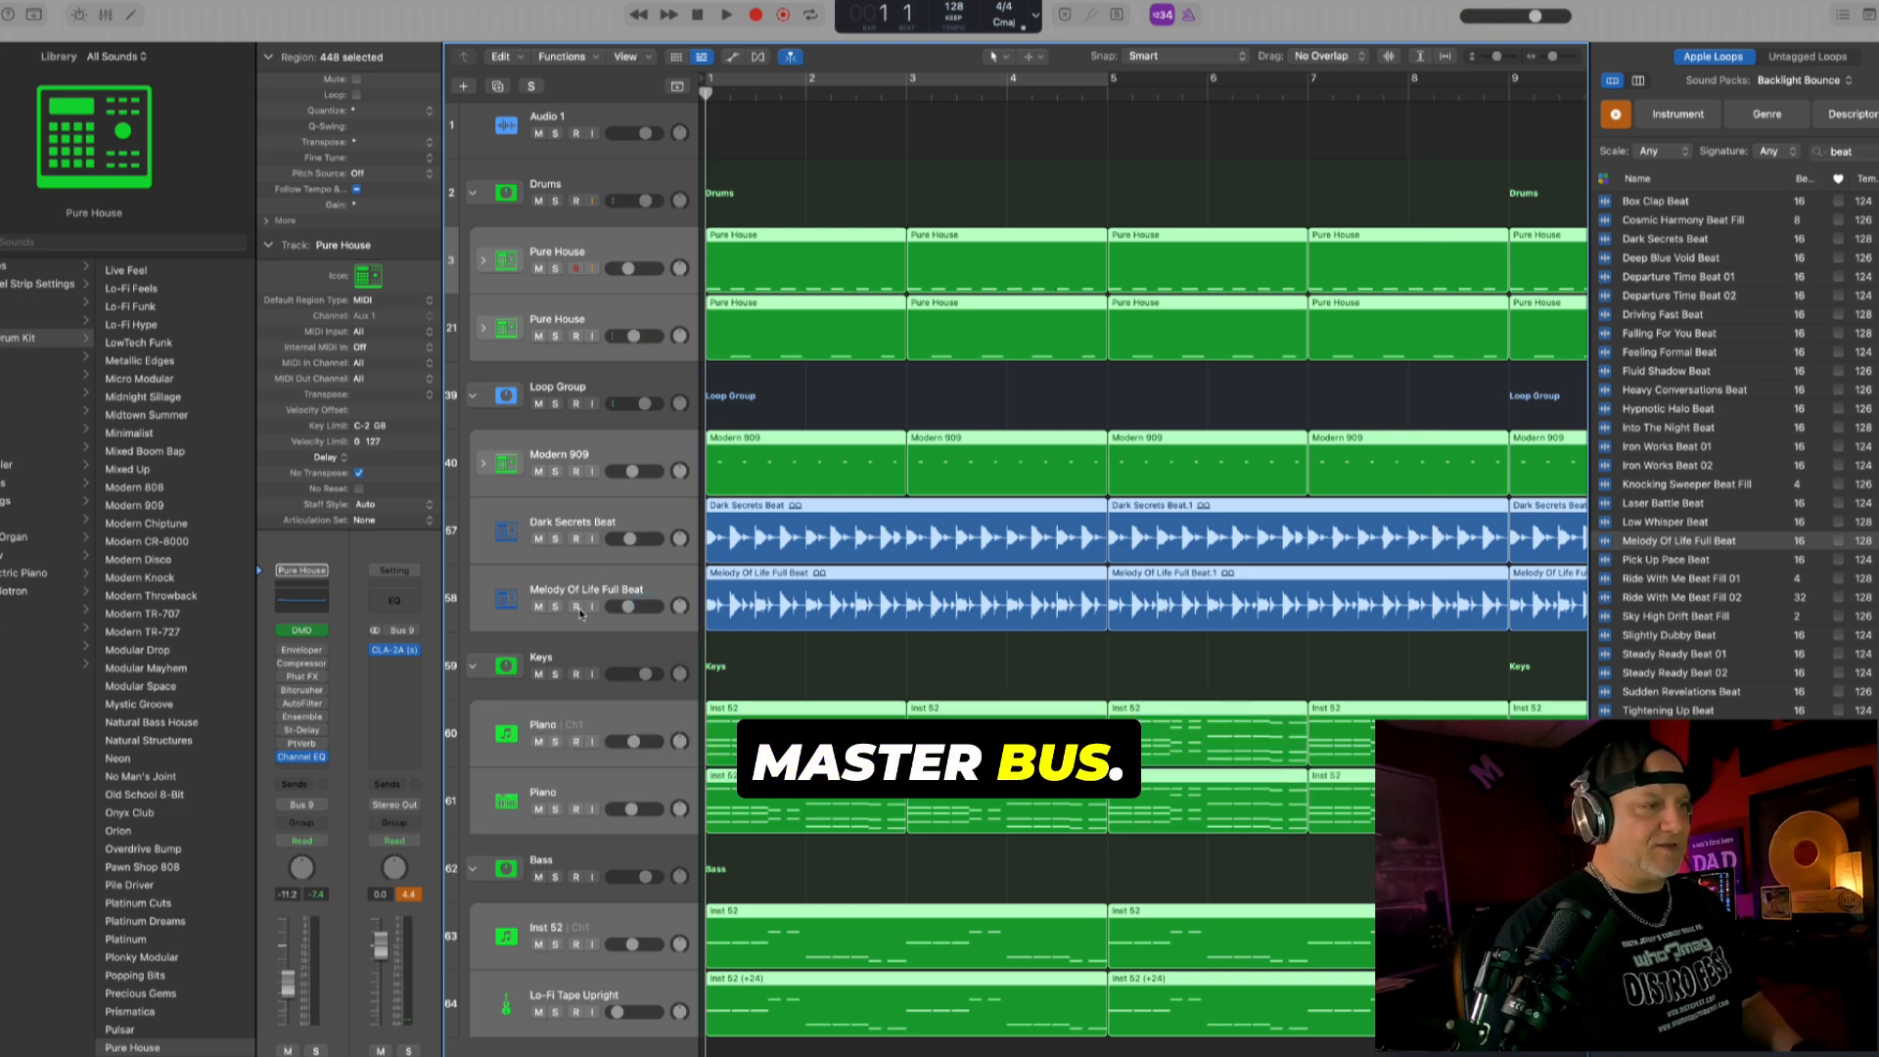
- Play the mix, select the Audio 1 track and reset the stereo output's peak reading to check for clipping
{"action": "key", "text": "space"}
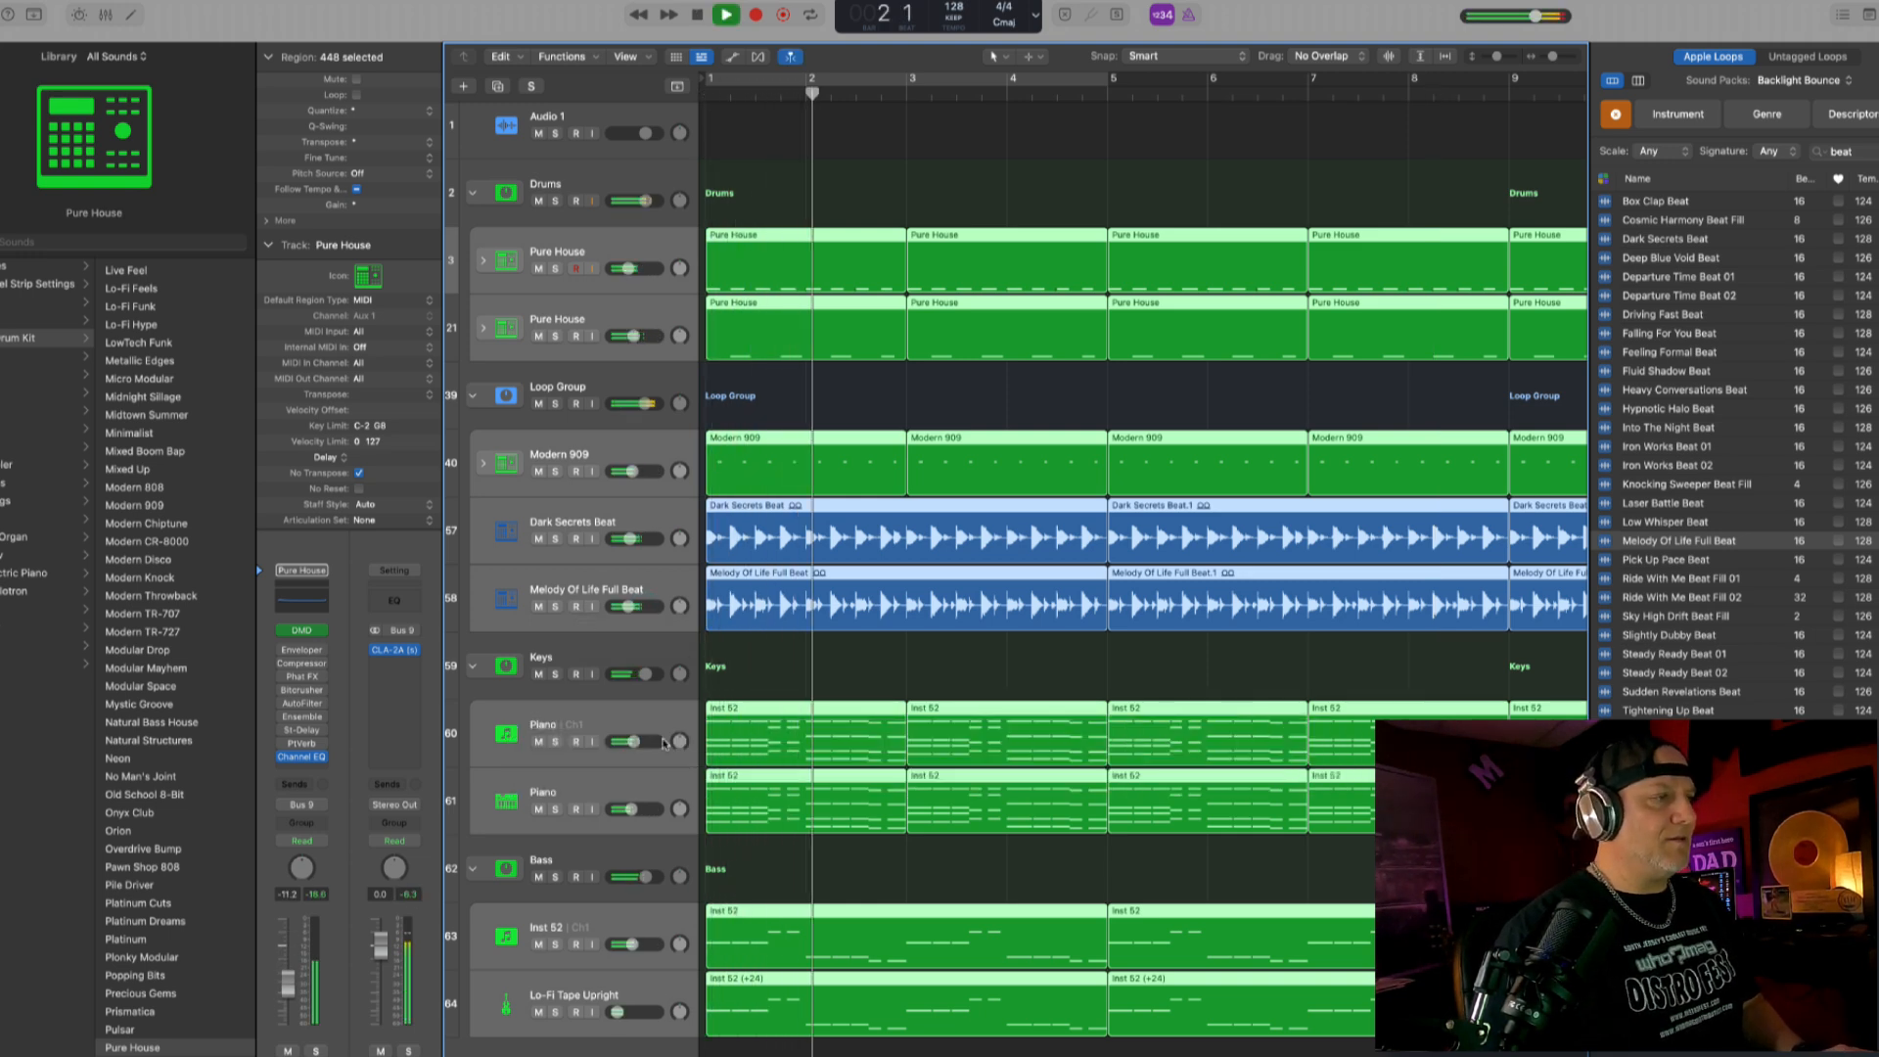
{"action": "scroll", "coordinate": [641, 110], "scroll_direction": "up", "scroll_amount": 1}
{"action": "left_click", "coordinate": [995, 152]}
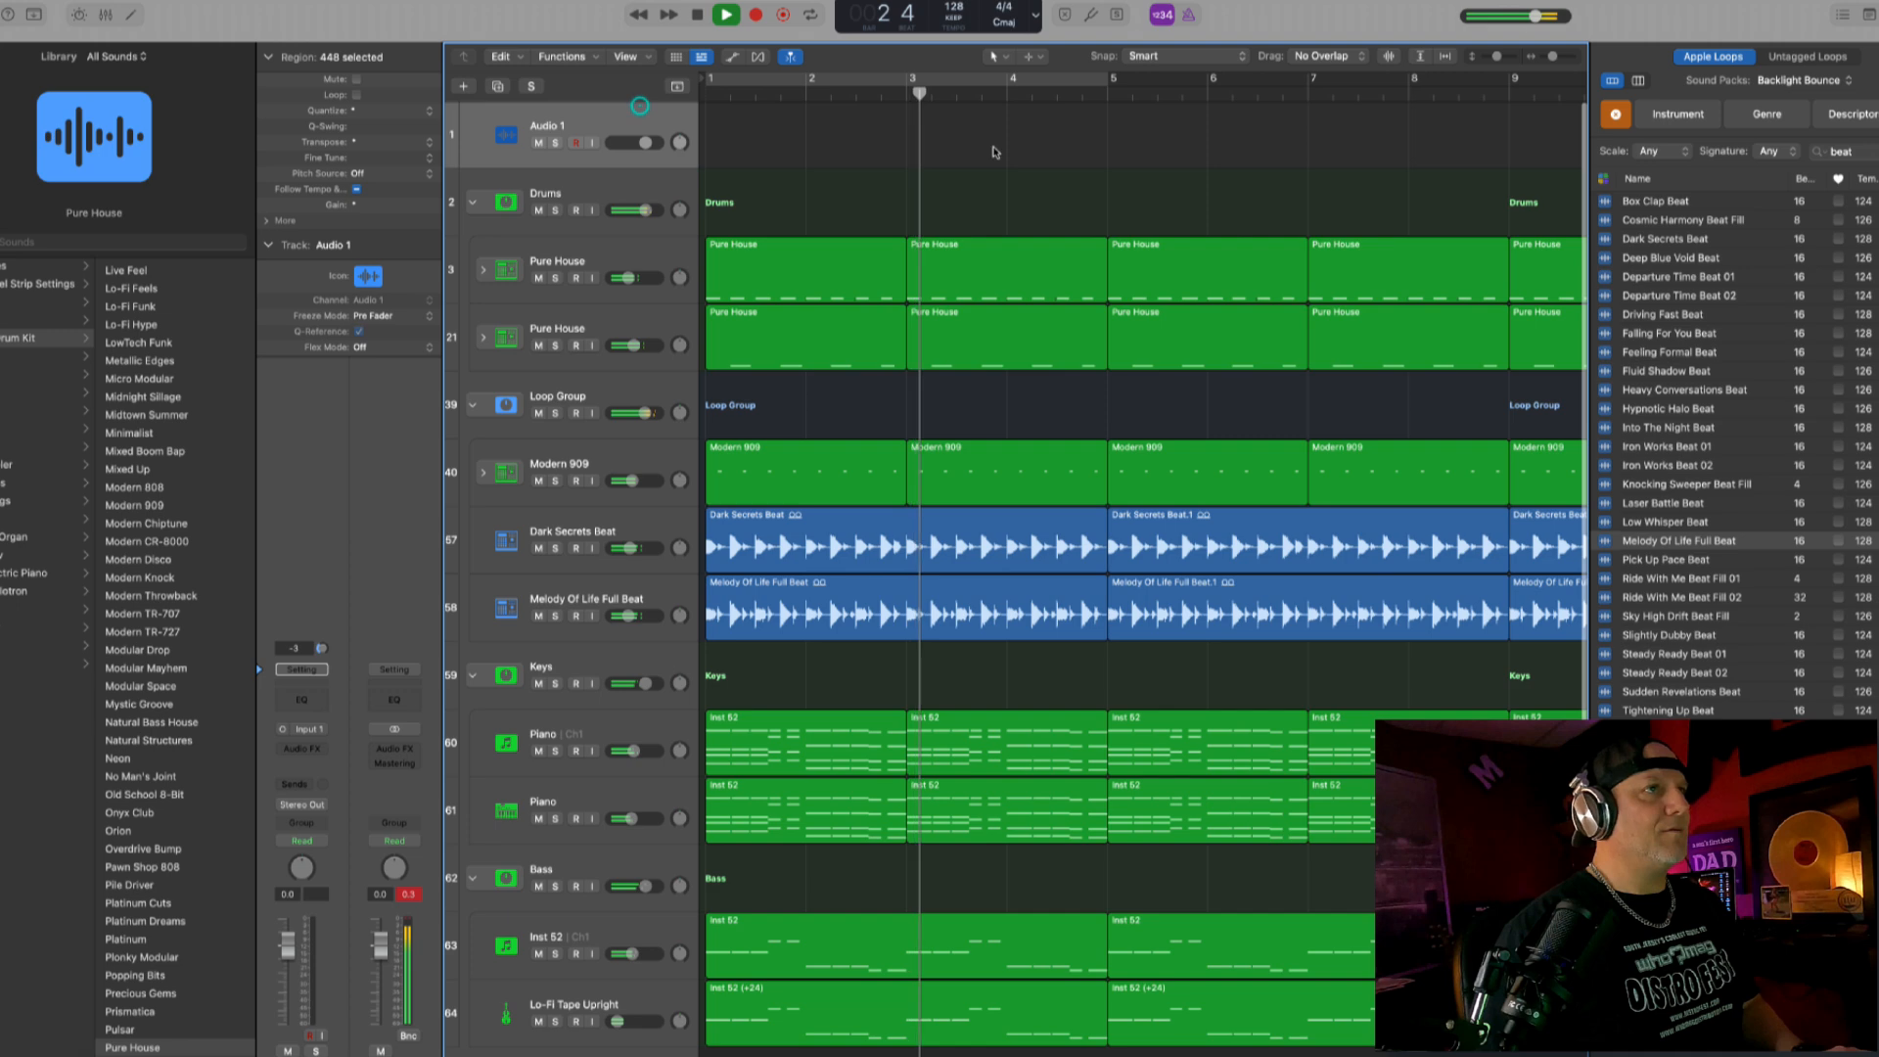
{"action": "left_click", "coordinate": [408, 894]}
{"action": "key", "text": "space"}
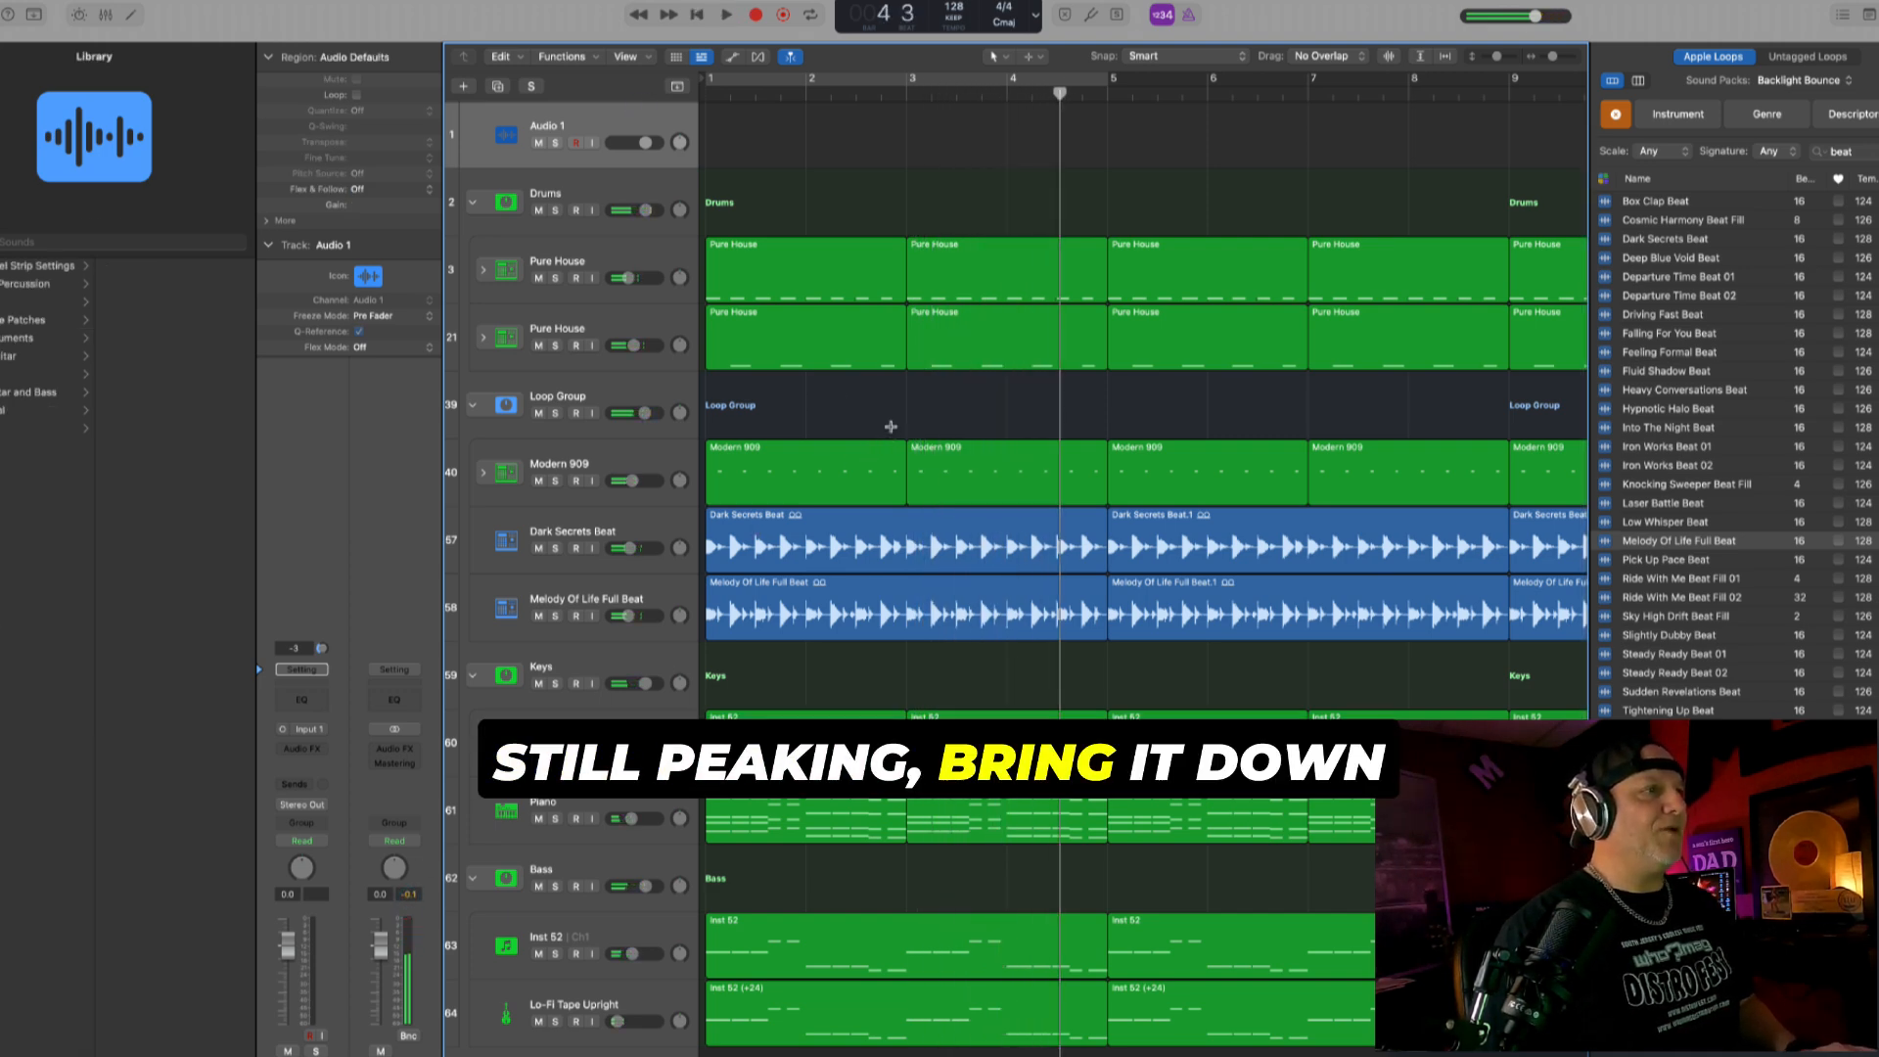
- Select all regions again and lower their tracks' volumes together, bringing the Pure House track to -14.2 dB, then play from the start
{"action": "key", "text": "super+a"}
{"action": "key", "text": "super+Right"}
{"action": "key", "text": "super+Down"}
{"action": "key", "text": "super+Down"}
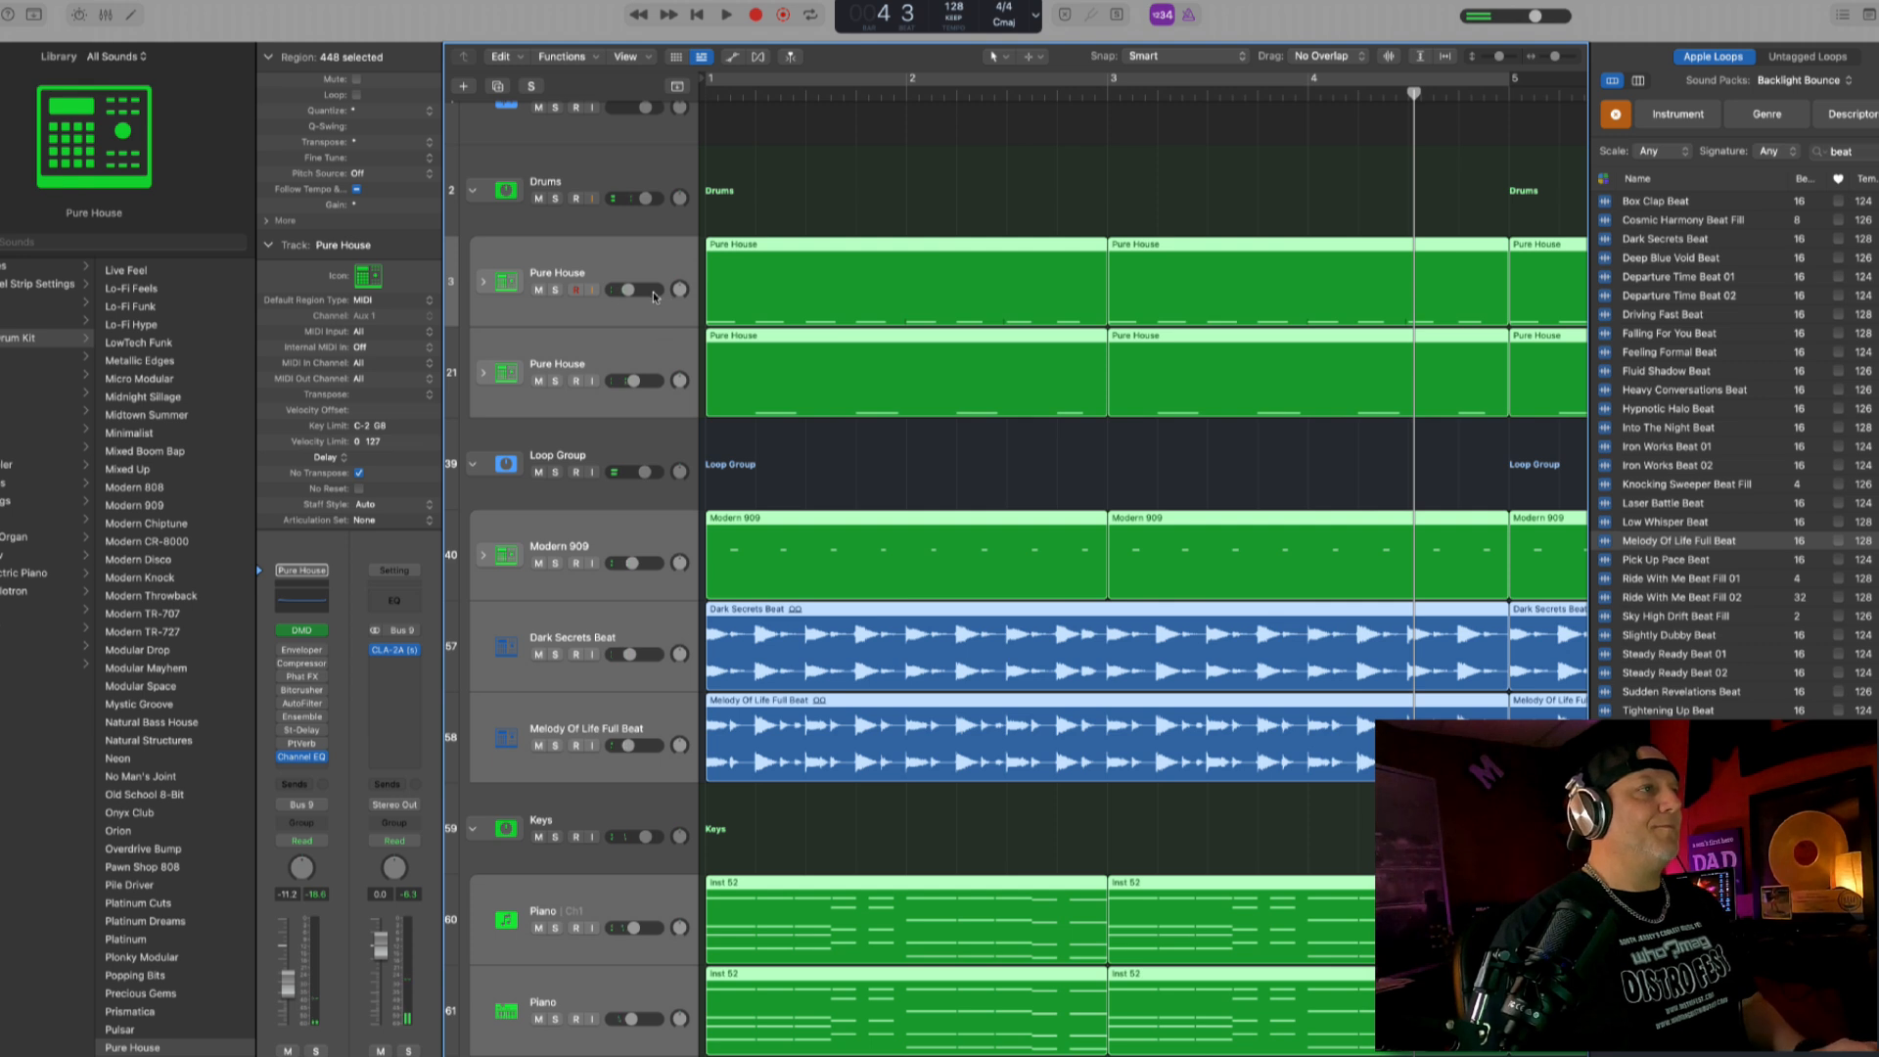
{"action": "key", "text": "Return"}
{"action": "key", "text": "space"}
{"action": "left_click", "coordinate": [761, 179]}
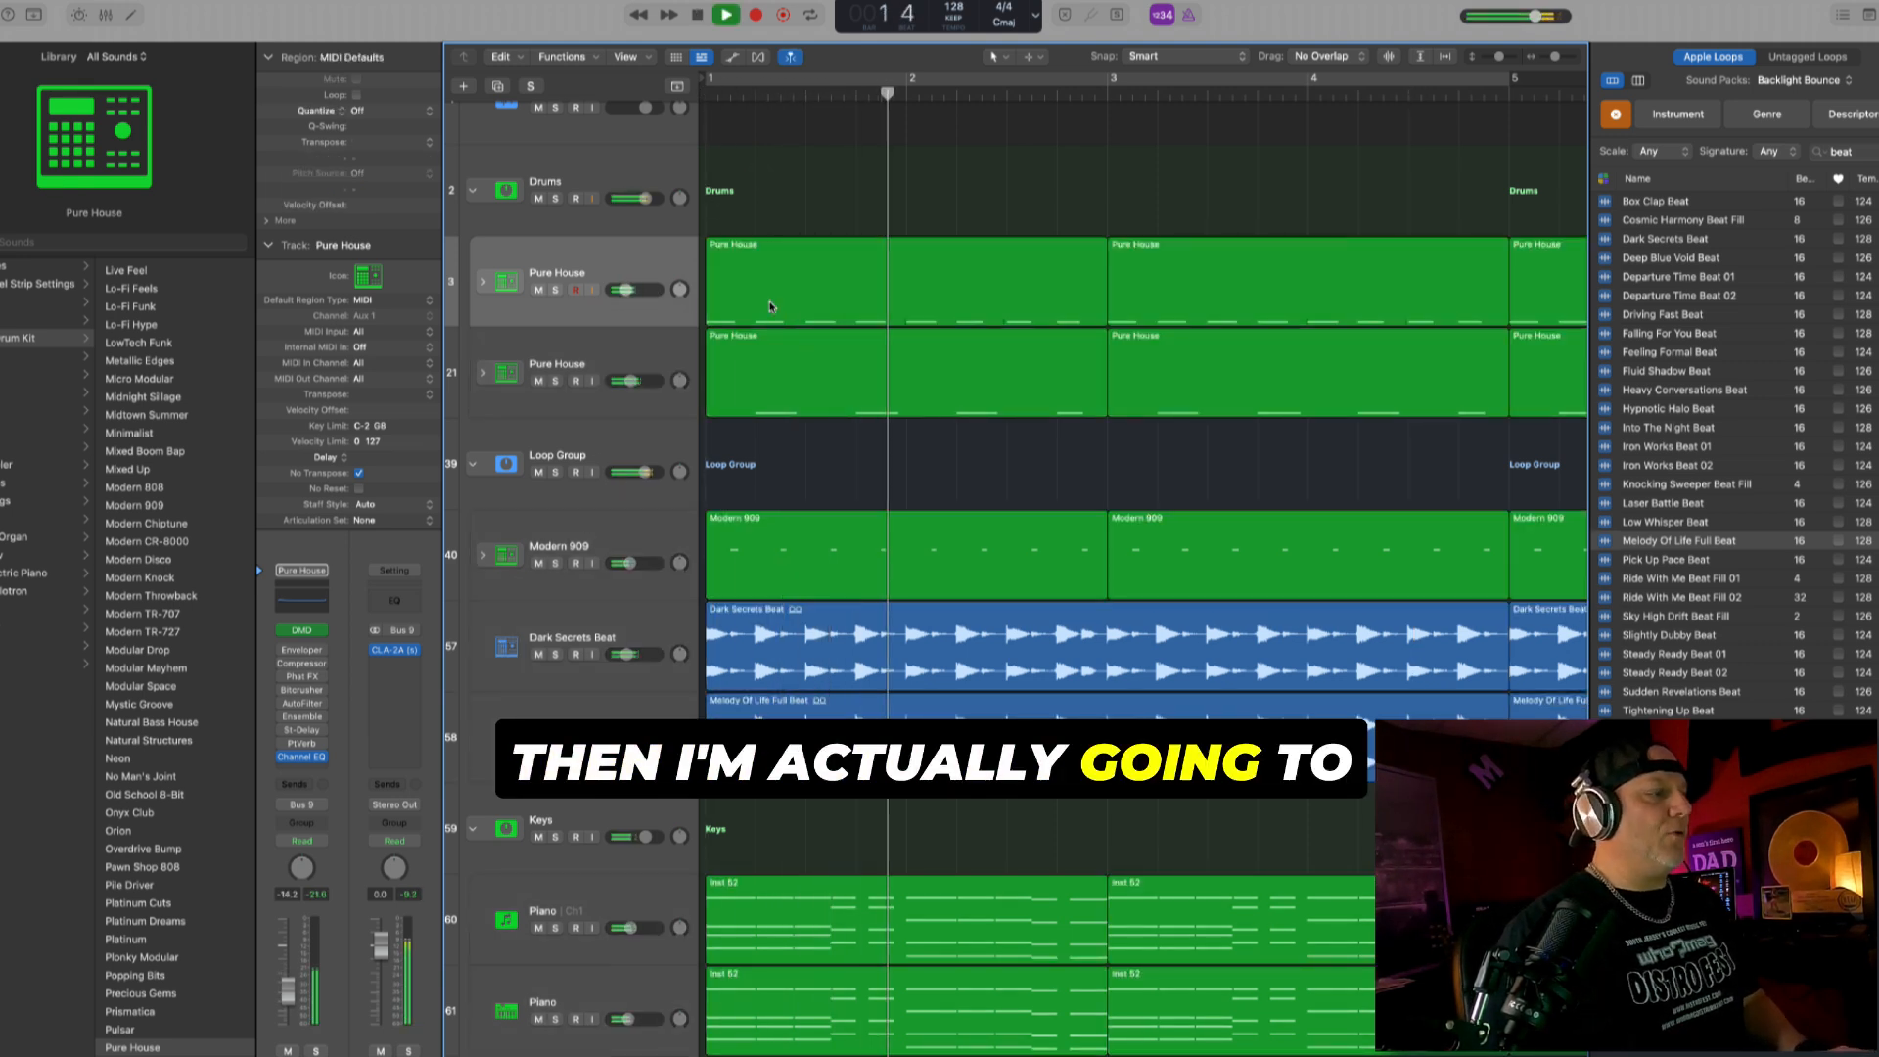
- Select the Audio 1 track and play the mix from the start to recheck the stereo output's peak level
{"action": "key", "text": "space"}
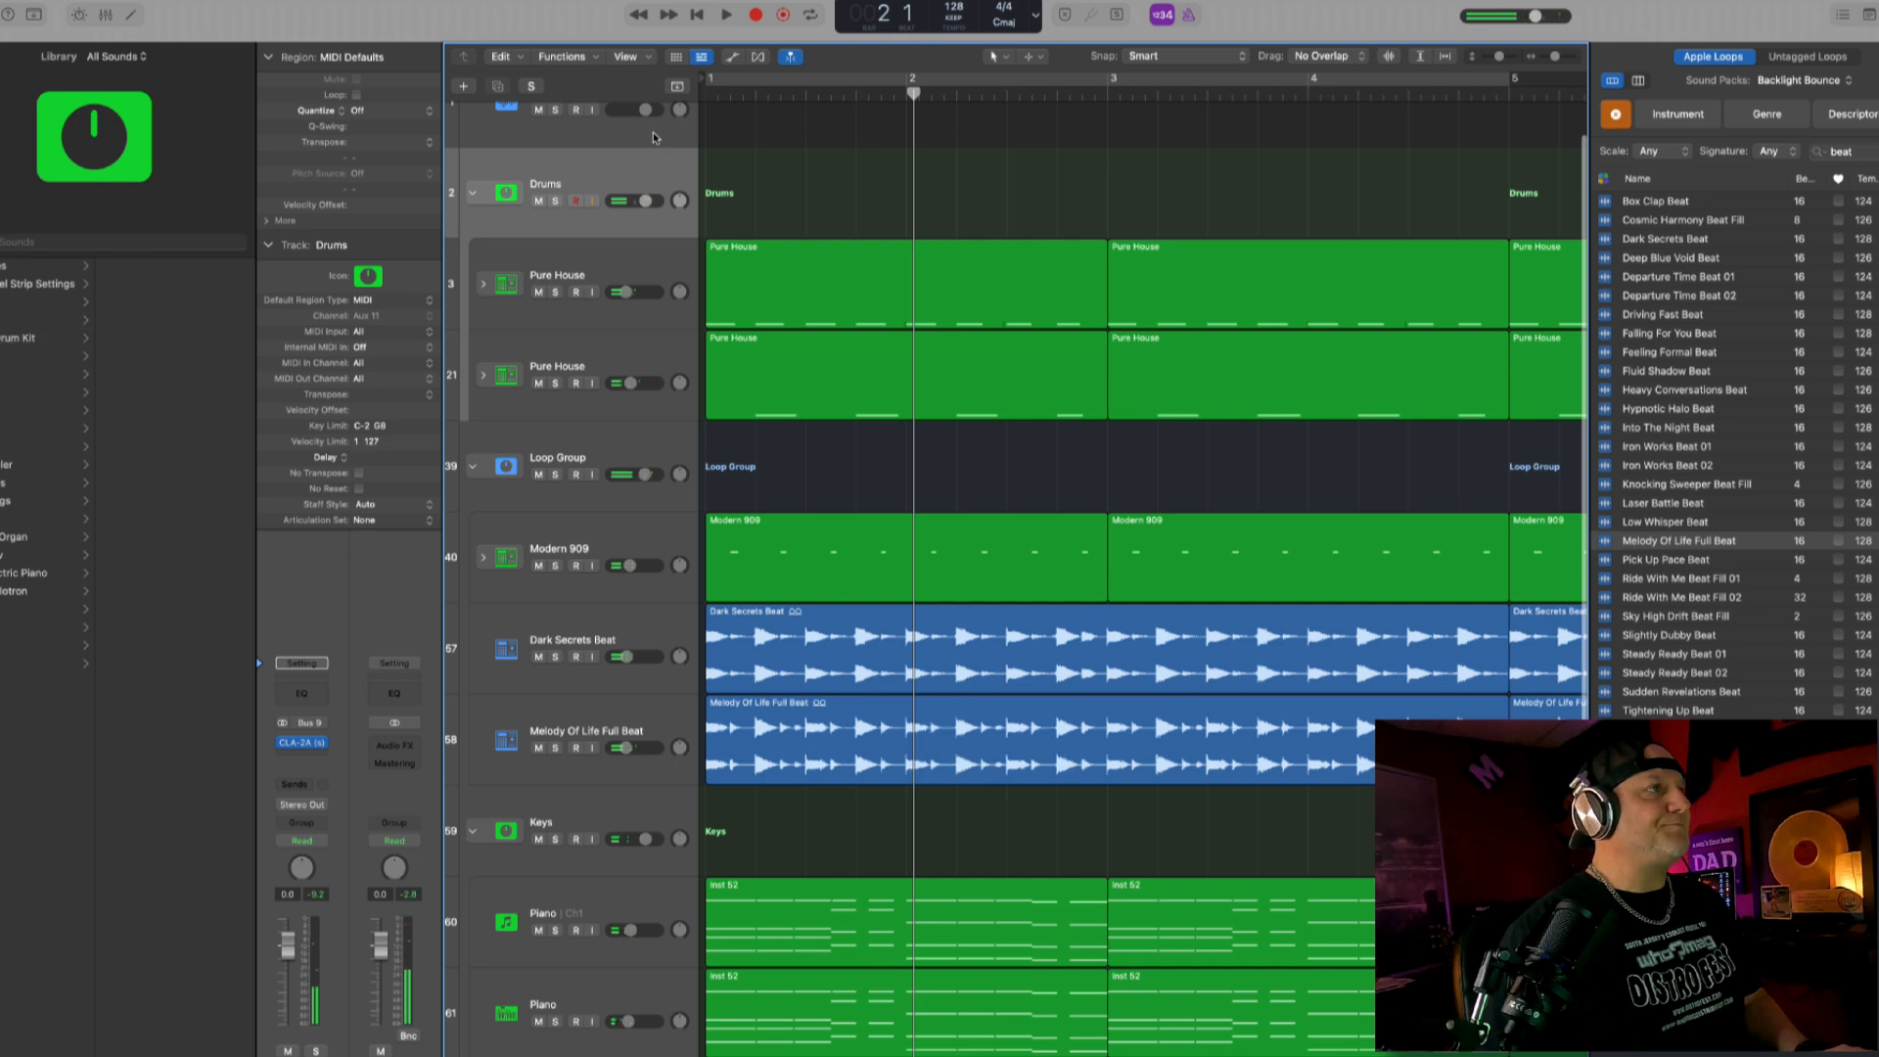
{"action": "scroll", "coordinate": [655, 161], "scroll_direction": "up", "scroll_amount": 1}
{"action": "left_click", "coordinate": [654, 137]}
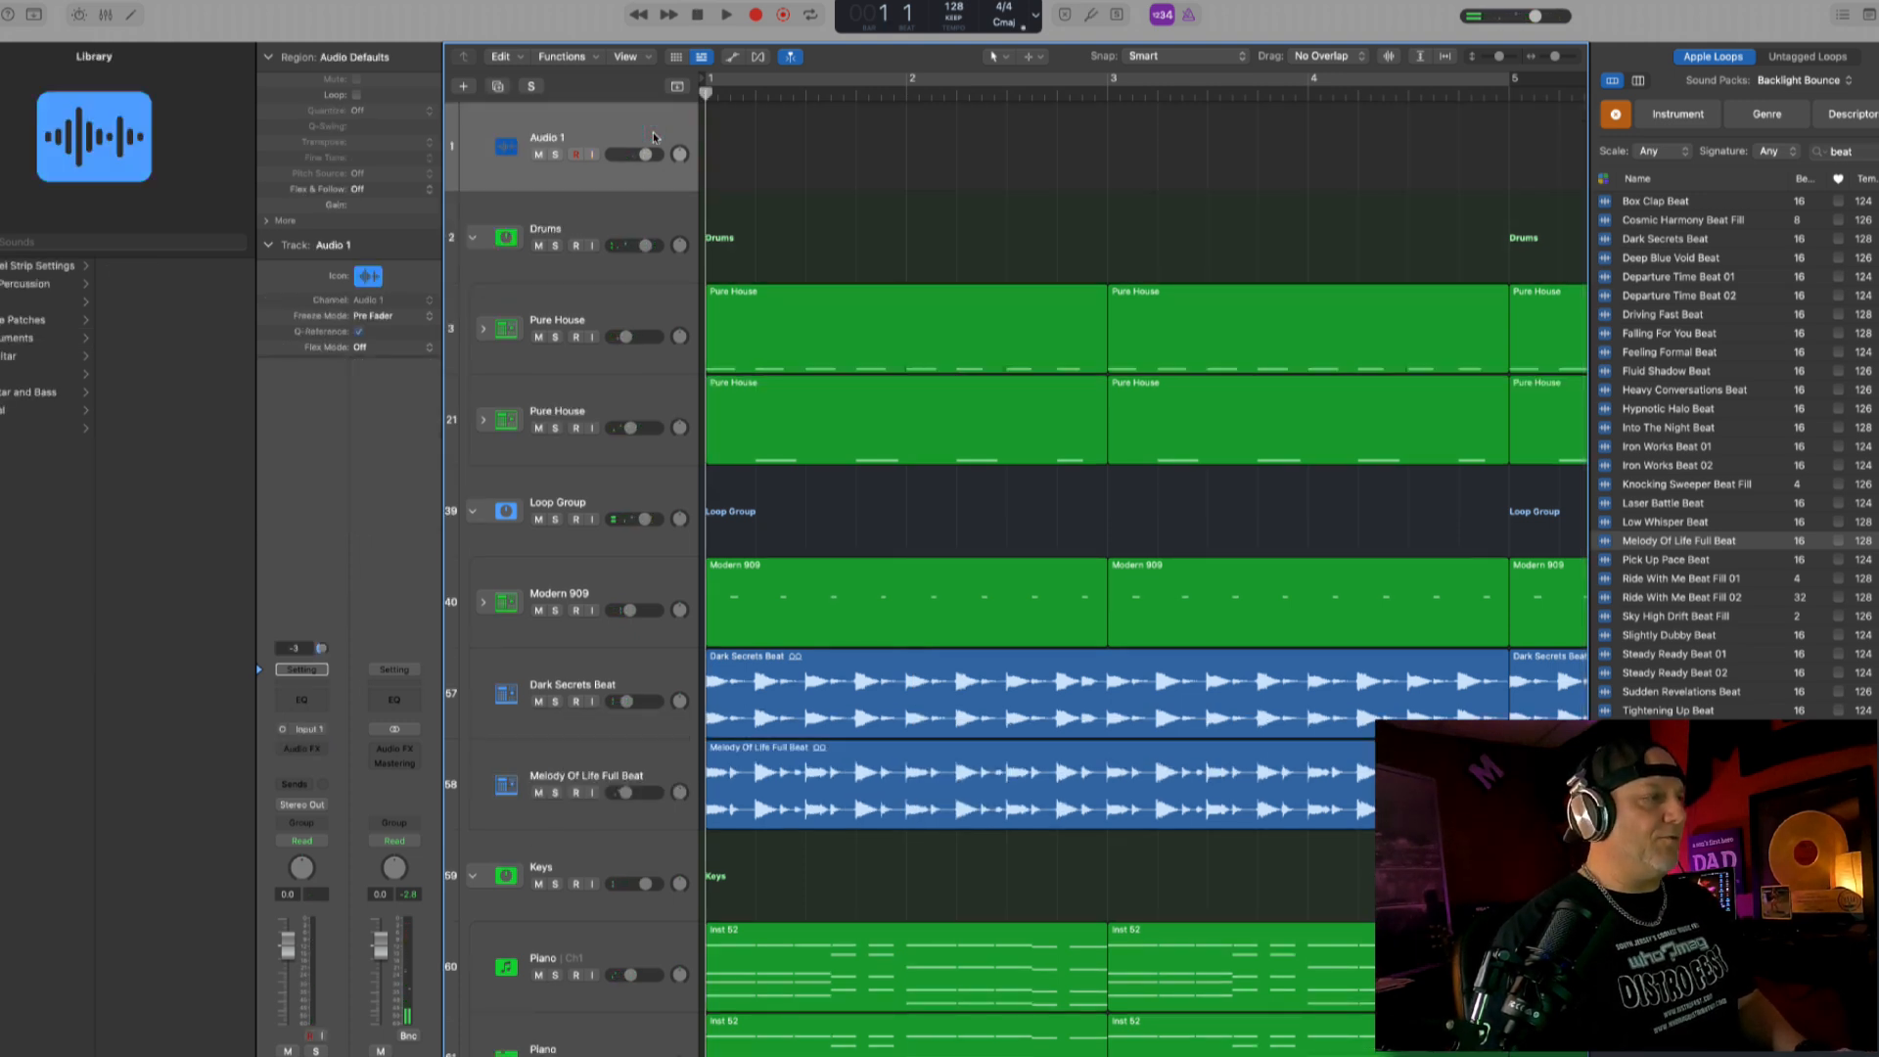
{"action": "key", "text": "Return"}
{"action": "key", "text": "space"}
{"action": "key", "text": "space"}
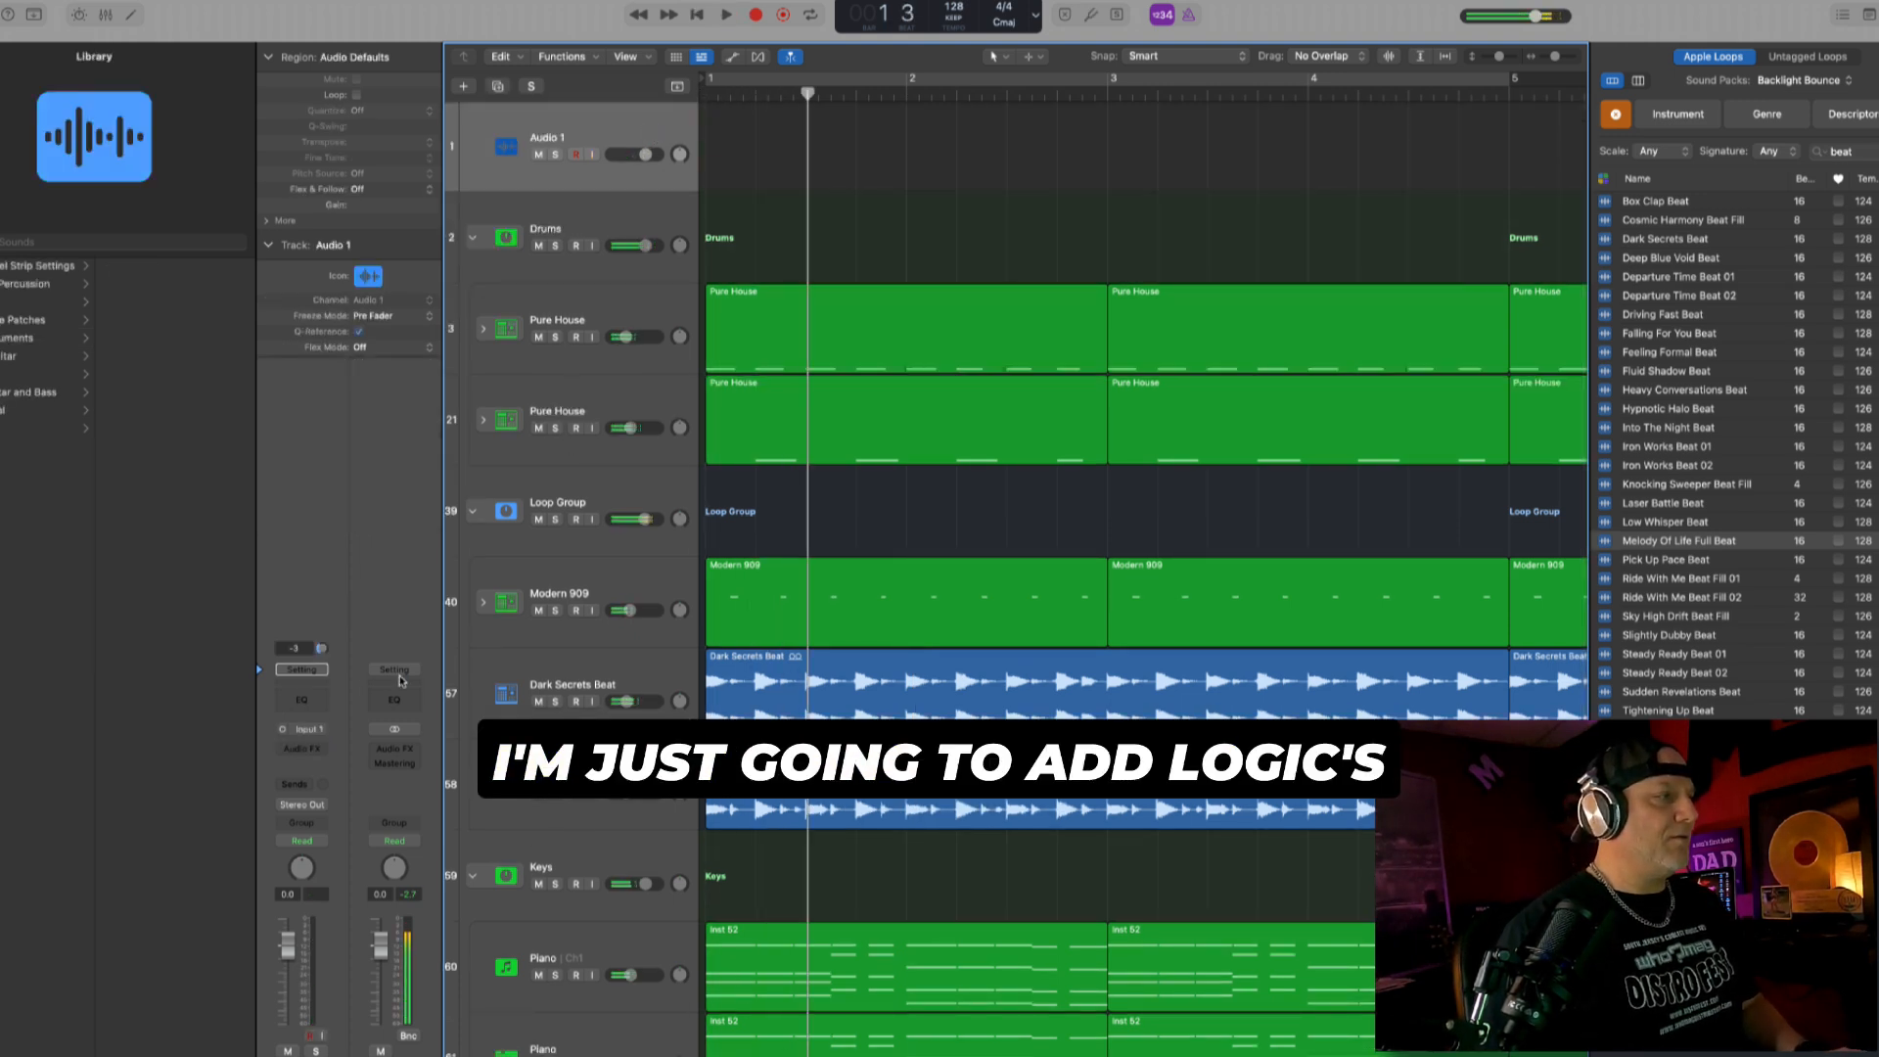
- Load the Basic mastering channel strip setting on the stereo output
{"action": "left_click", "coordinate": [401, 671]}
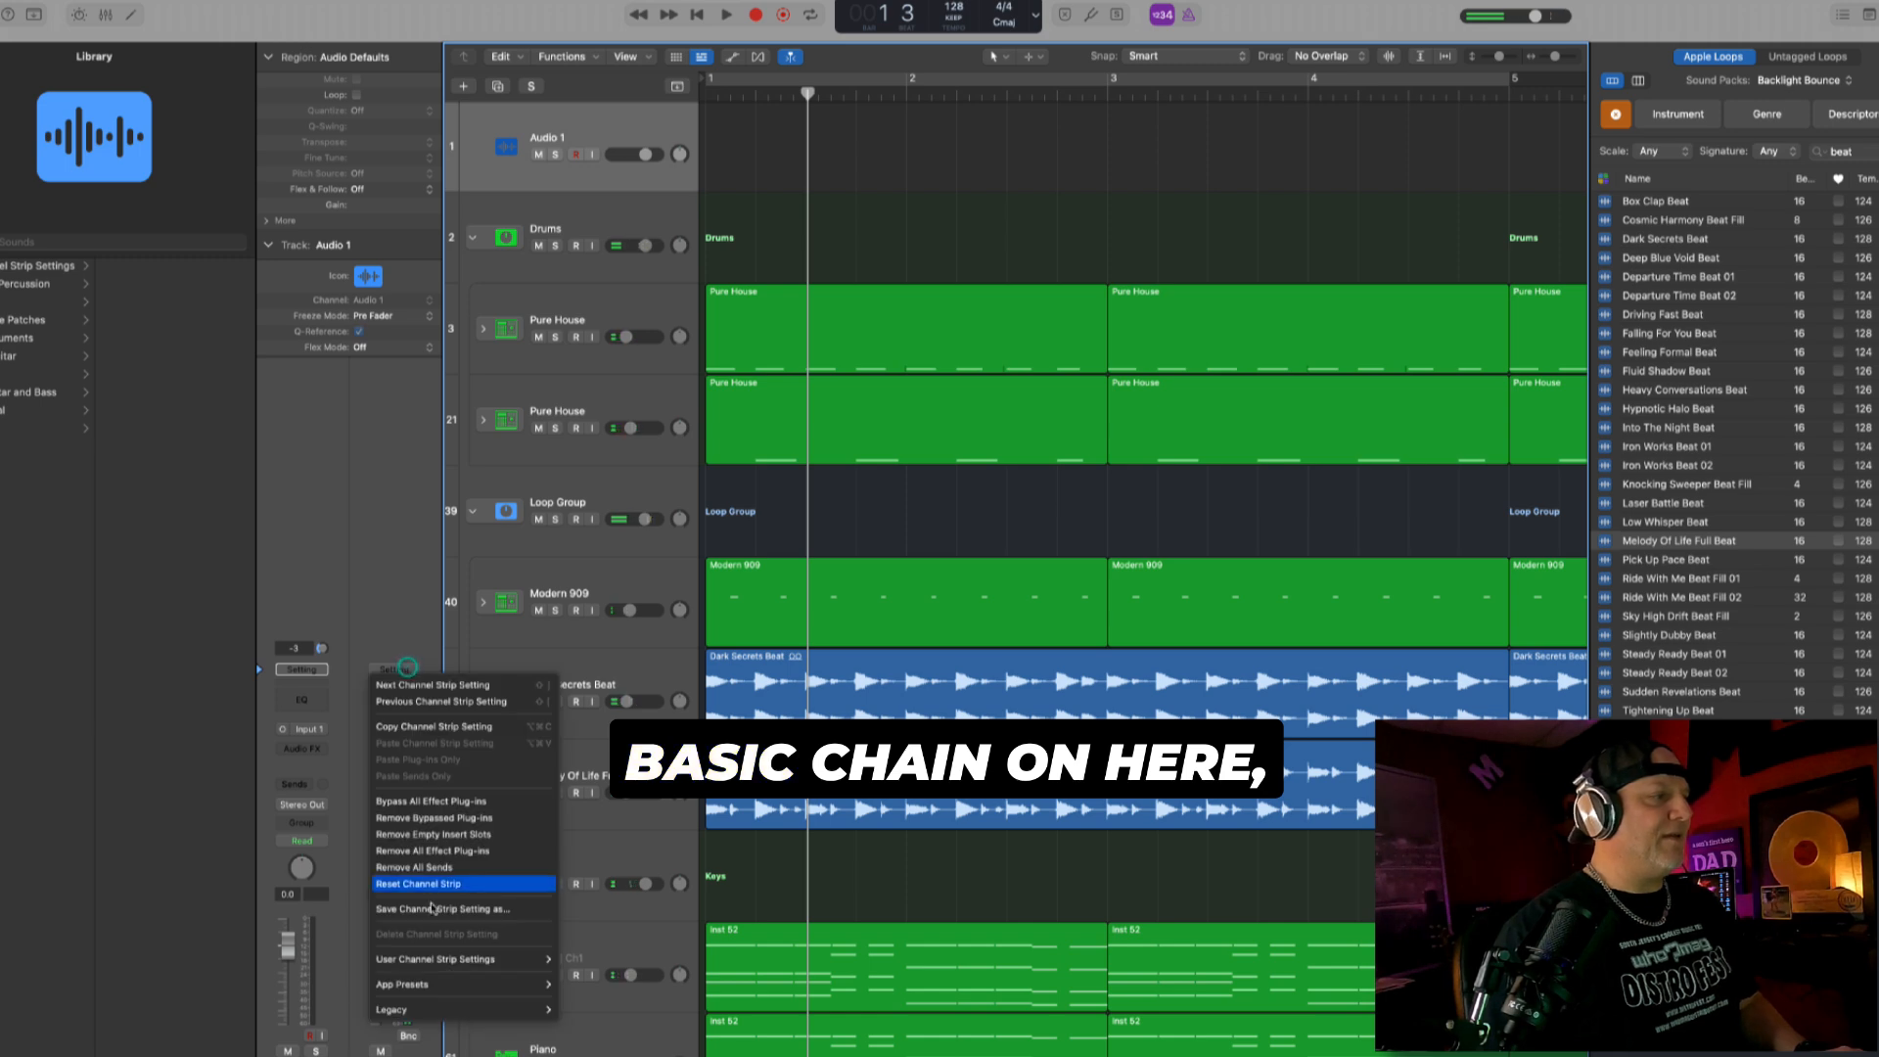
{"action": "mouse_move", "coordinate": [440, 959]}
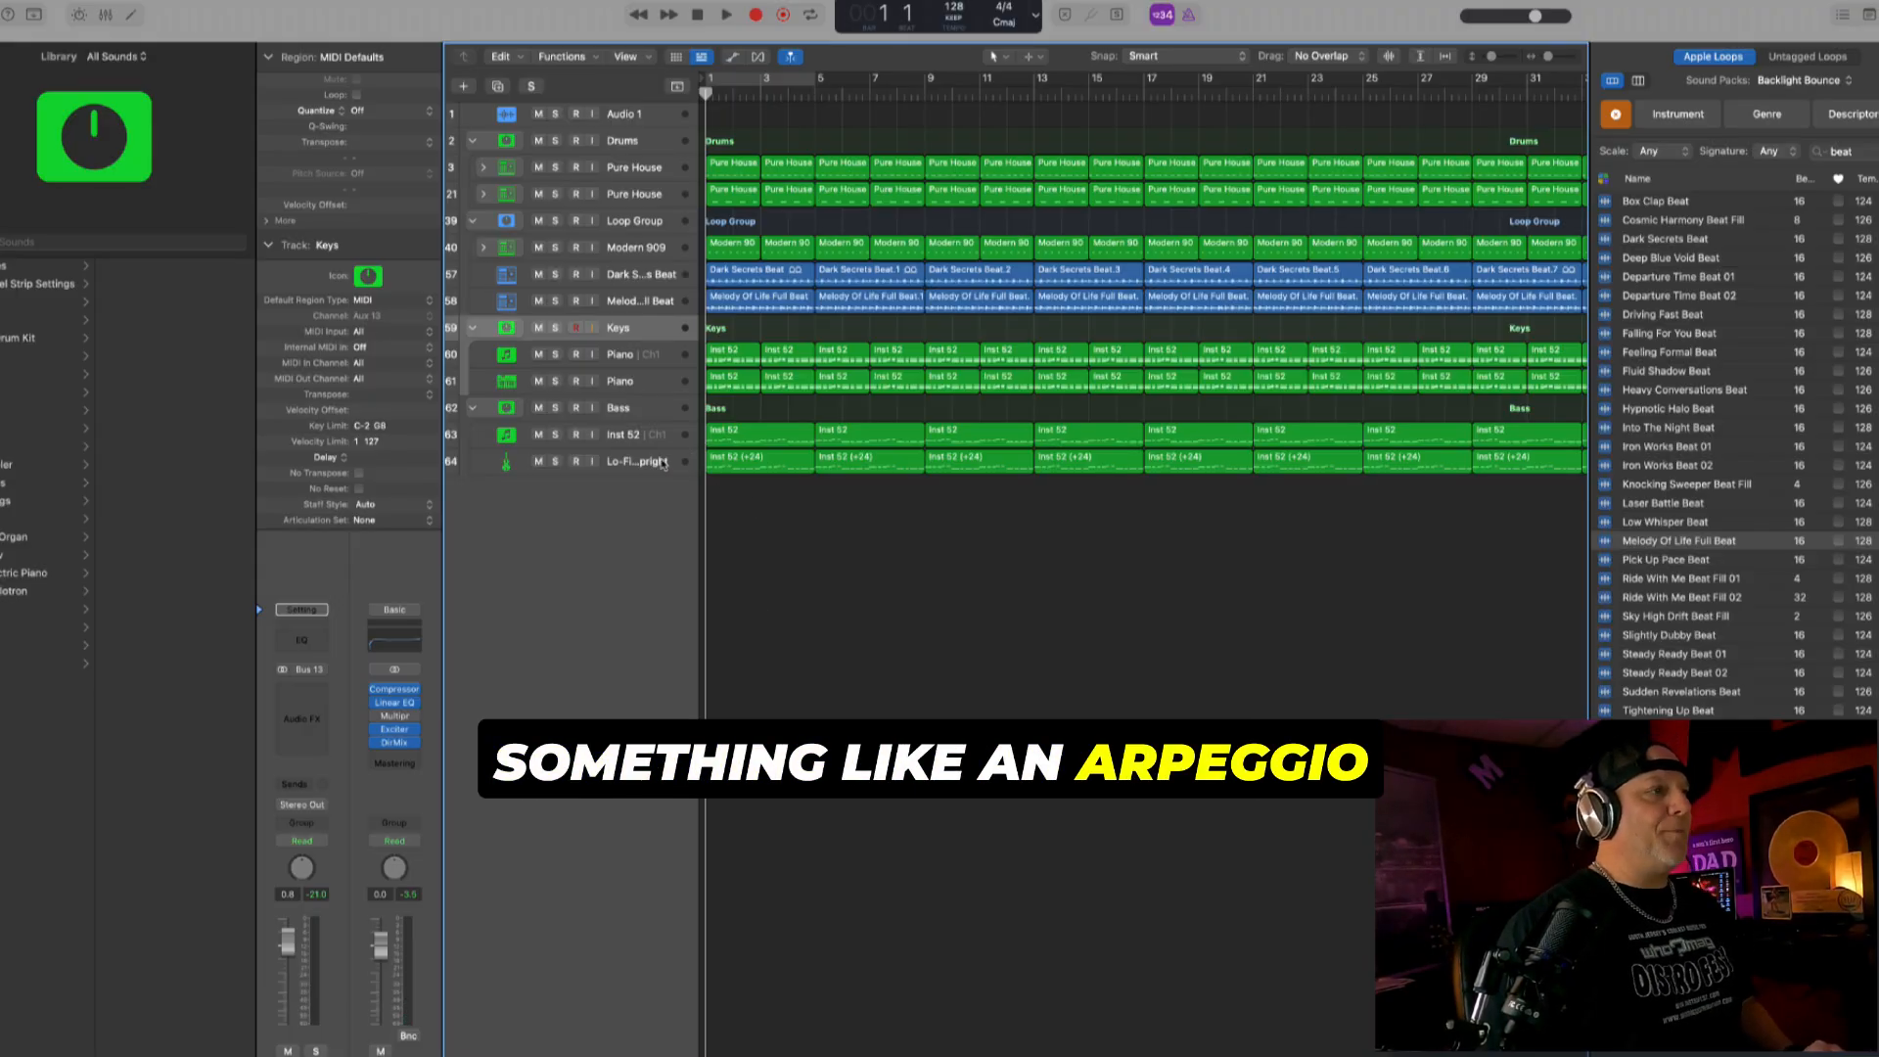
- Add a software instrument track with the Classic Analog Arp patch below the bass tracks and lower its volume to -7.8 dB during playback
{"action": "left_click", "coordinate": [662, 463]}
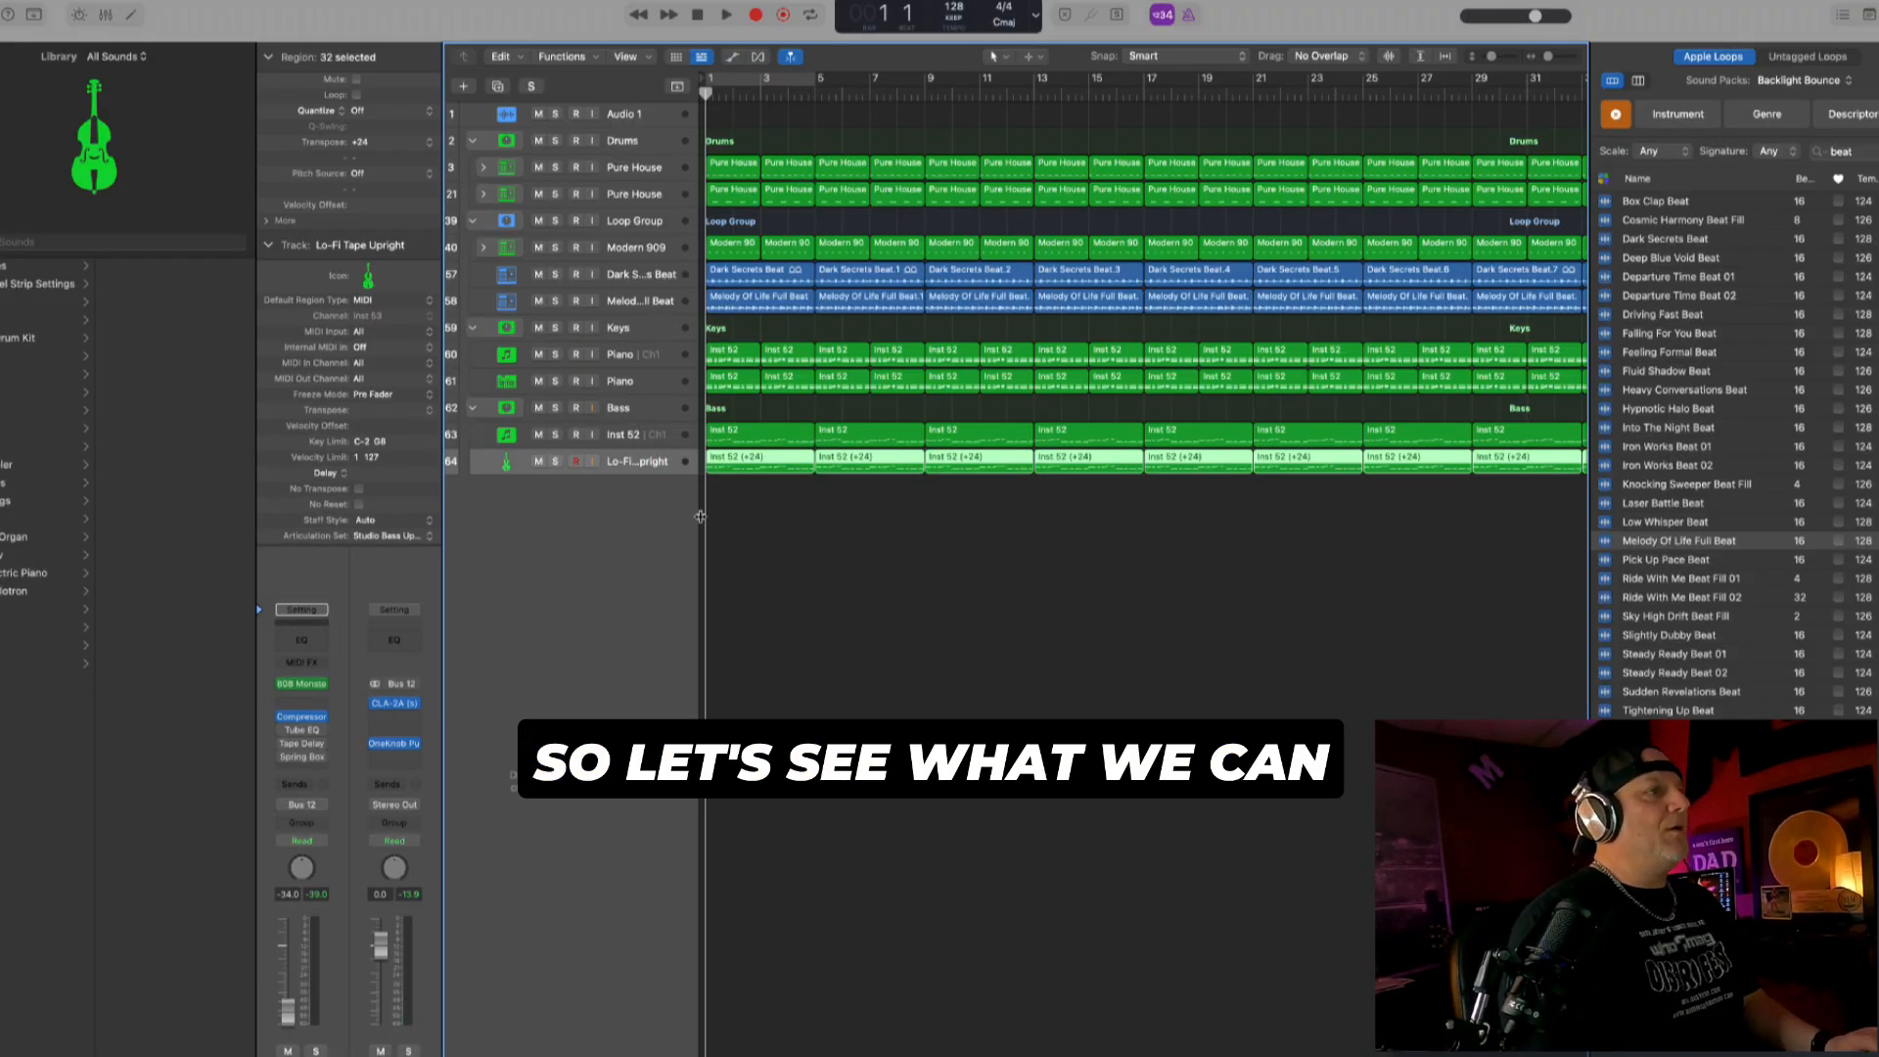
{"action": "key", "text": "alt+super+n"}
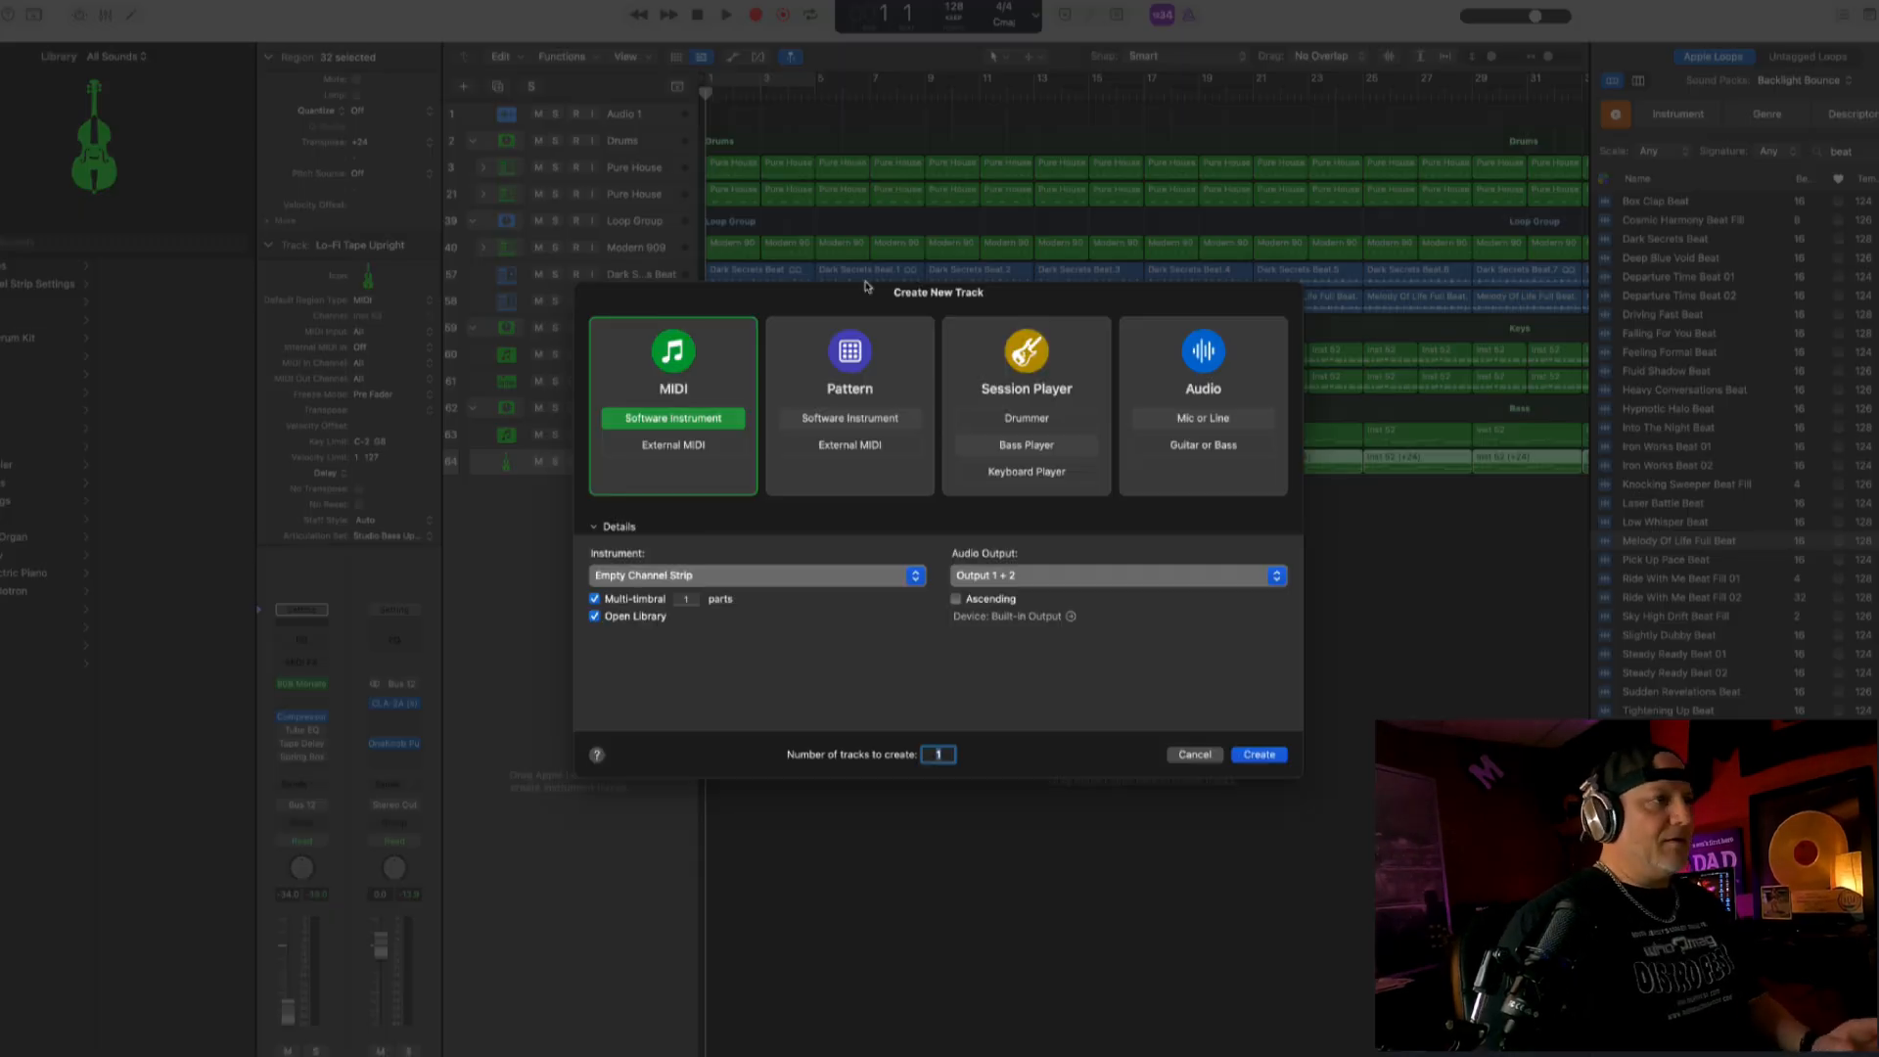
{"action": "left_click", "coordinate": [137, 470]}
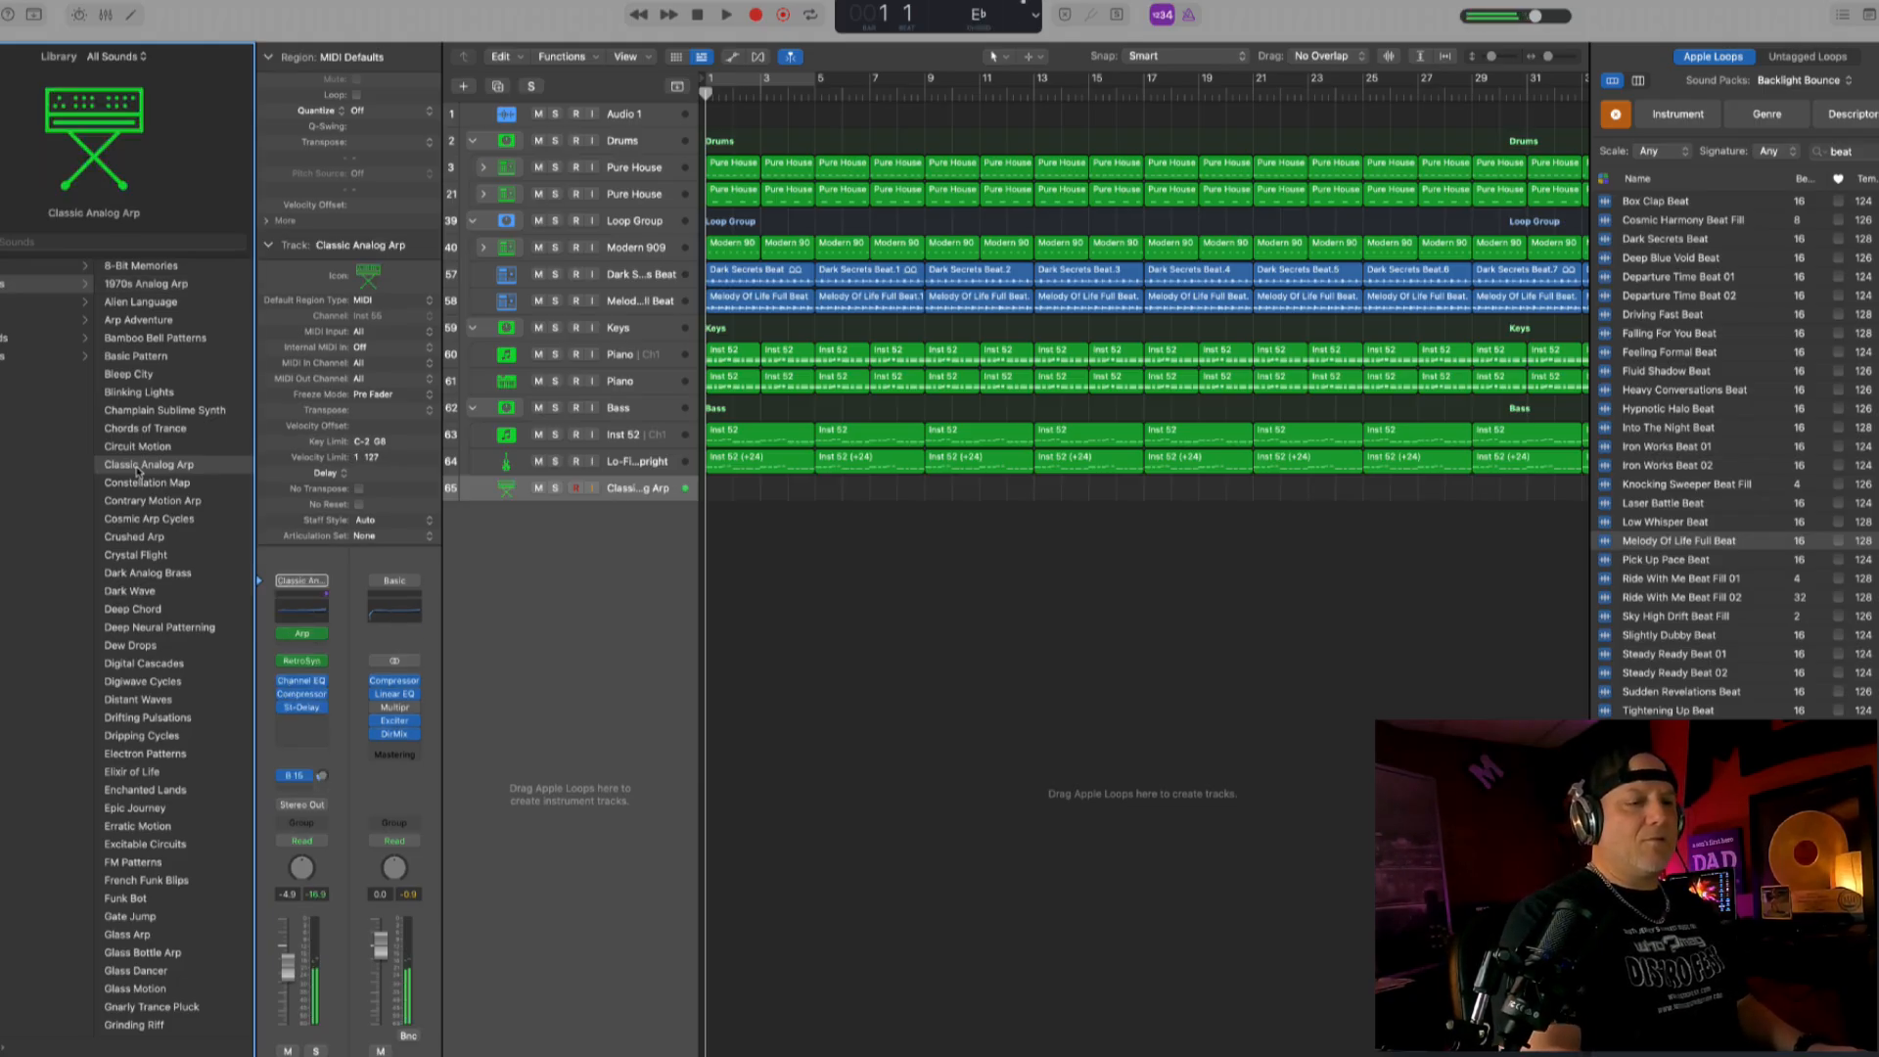
{"action": "key", "text": "space"}
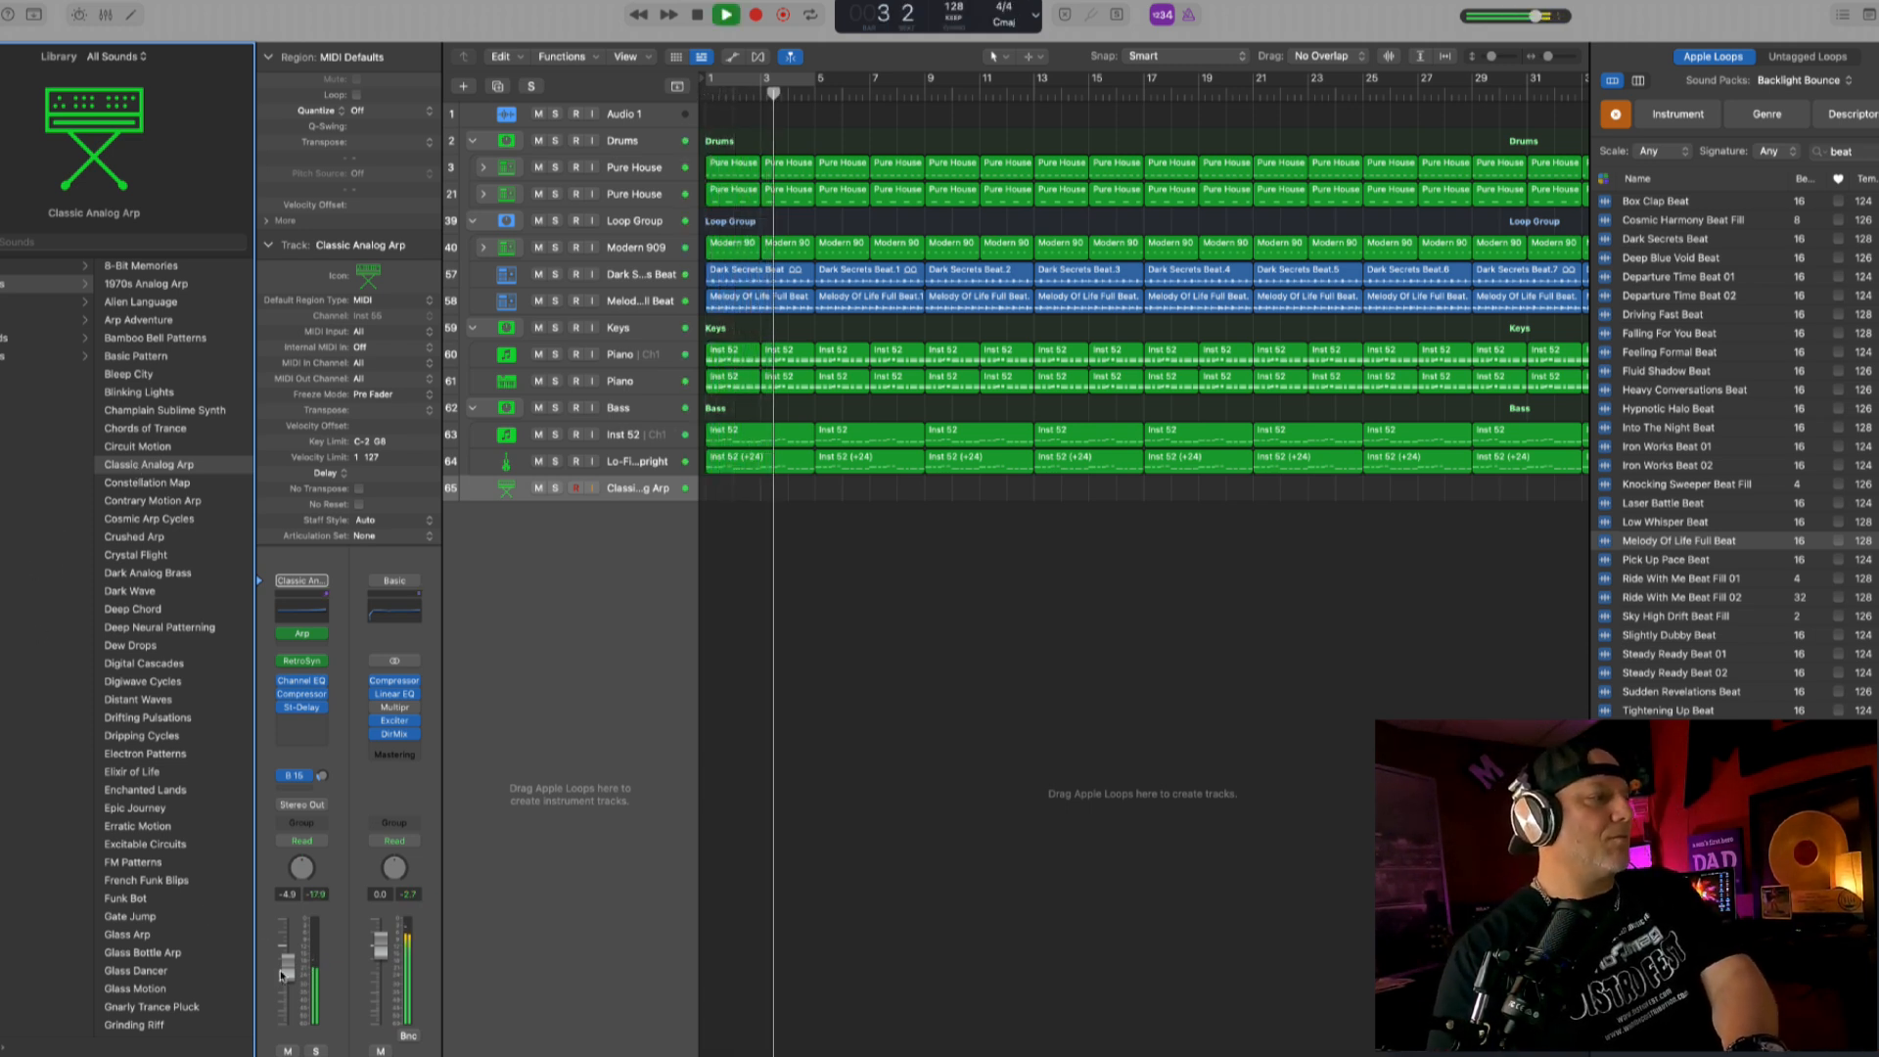
{"action": "left_click_drag", "start_coordinate": [283, 975], "coordinate": [282, 985]}
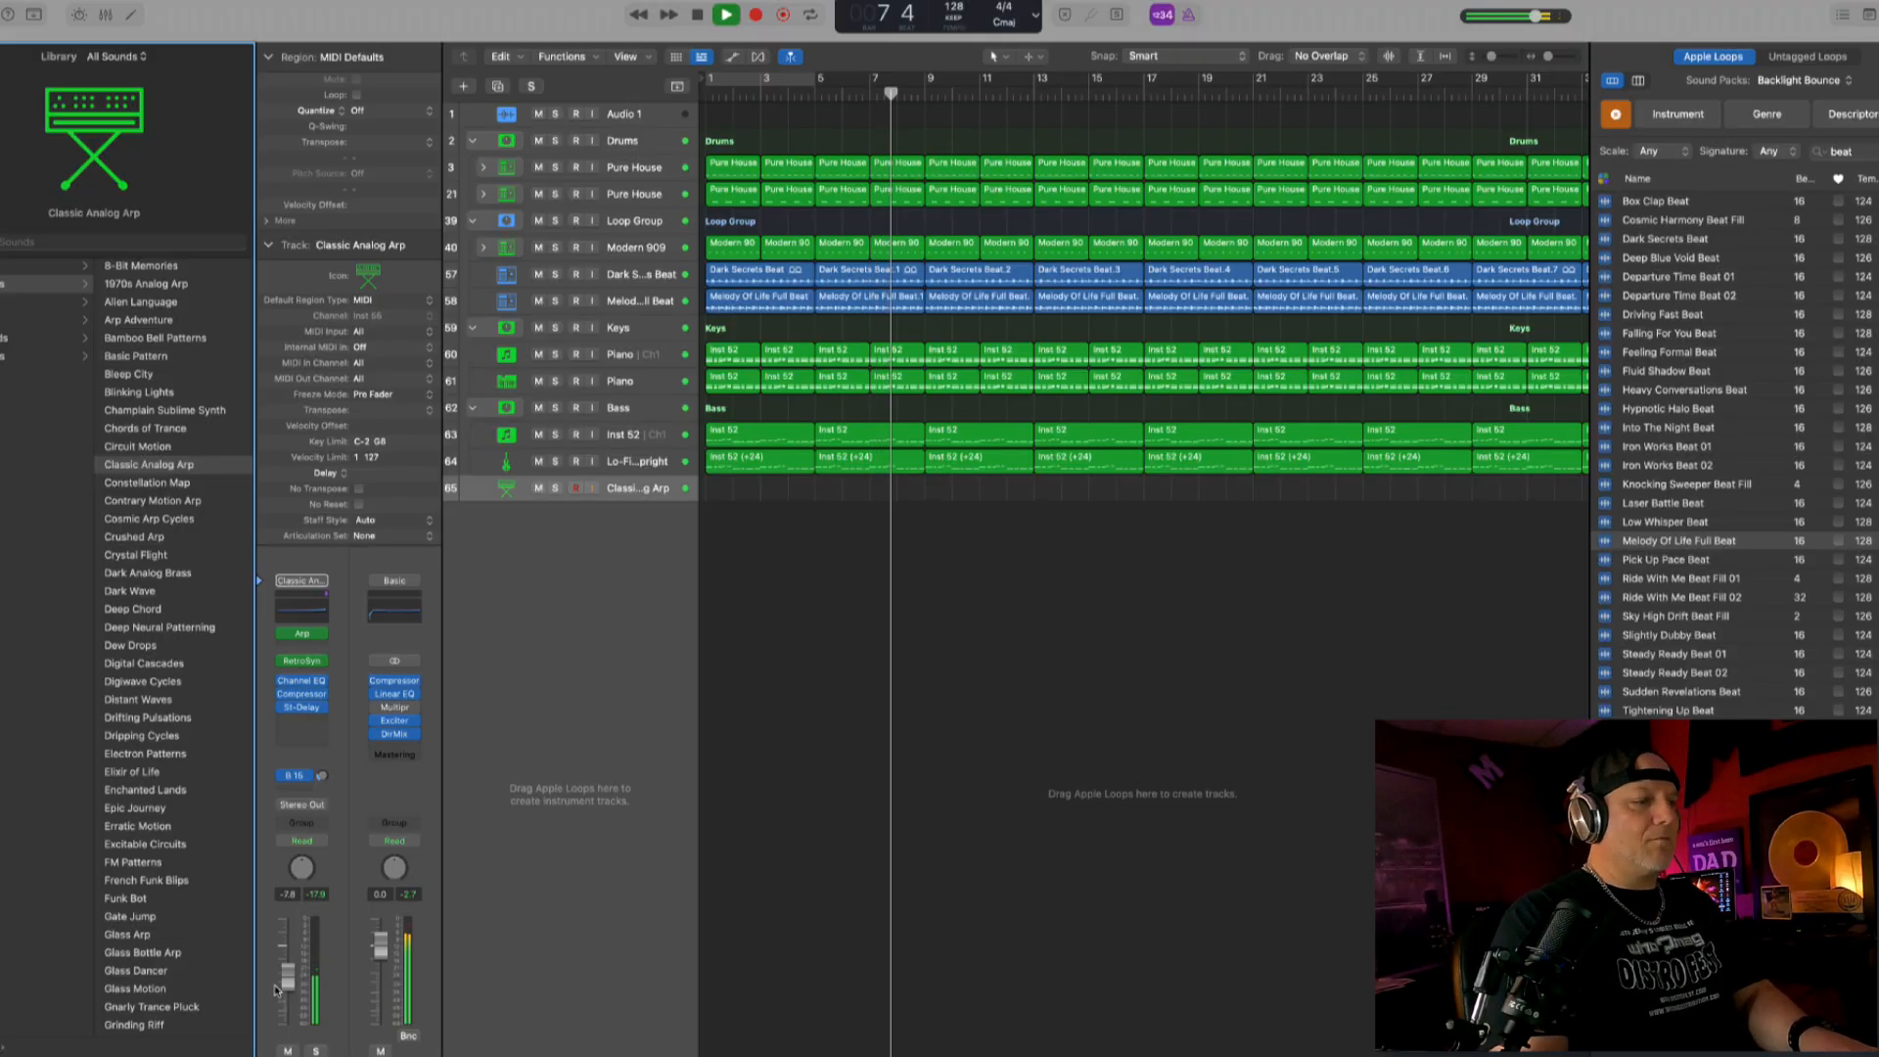
- Stop playback and open the Arpeggiator on the Classic Analog Arp track to examine its note order and pattern, closing it when done
{"action": "key", "text": "space"}
{"action": "left_click", "coordinate": [304, 636]}
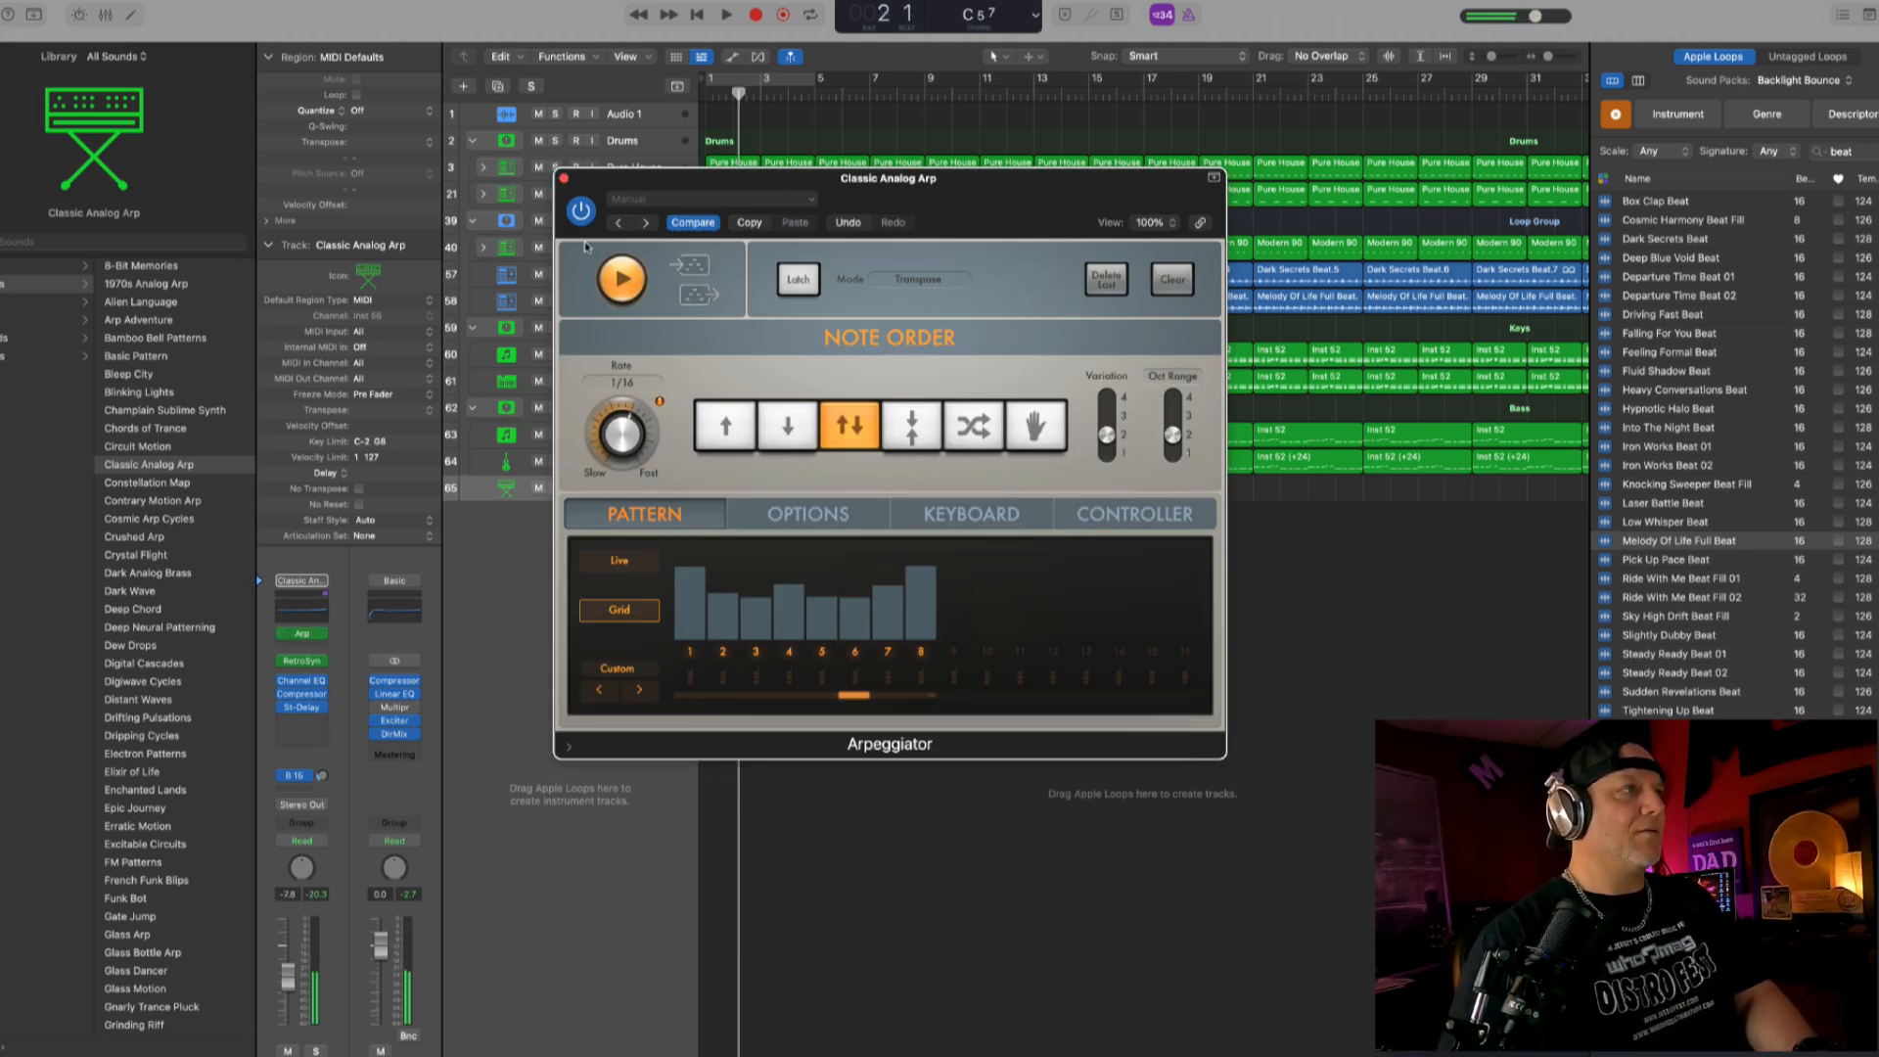
{"action": "left_click", "coordinate": [563, 180]}
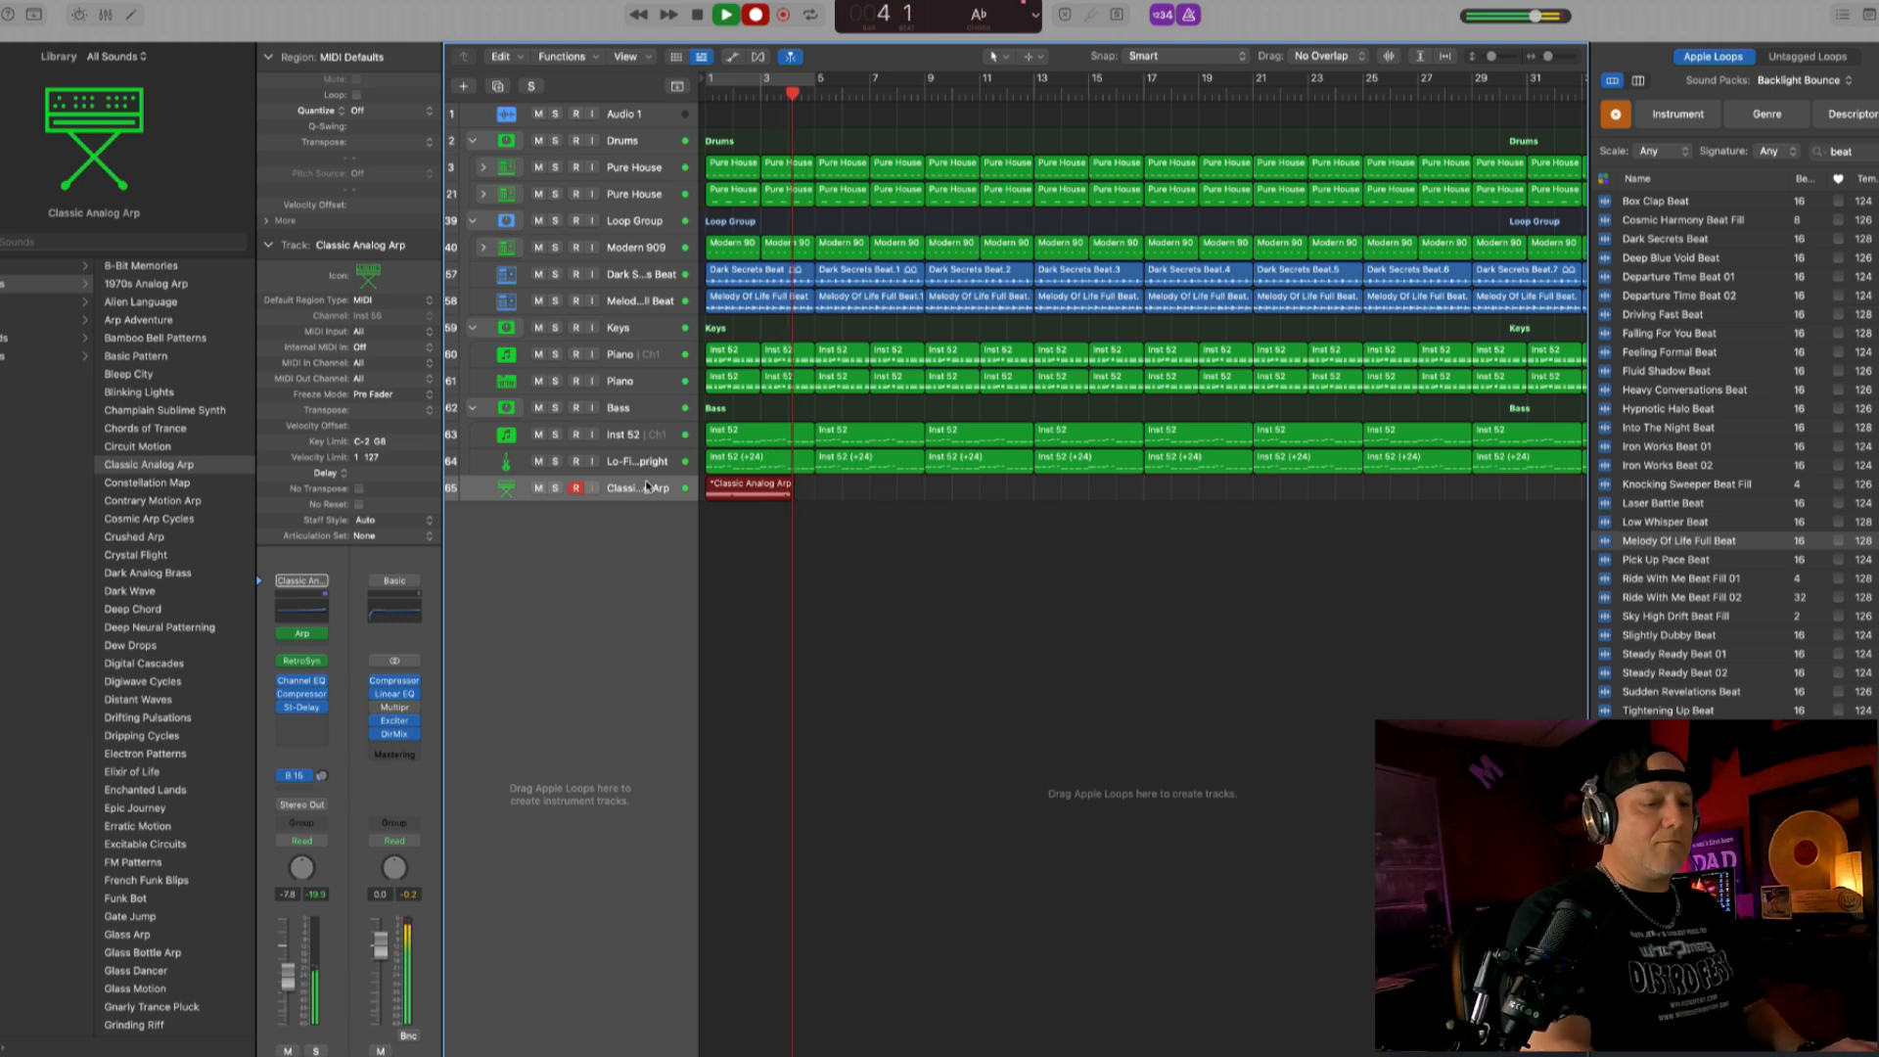
- Record an arpeggio part on the Classic Analog Arp track from bar 1 and trim the start of the recorded region
{"action": "key", "text": "space"}
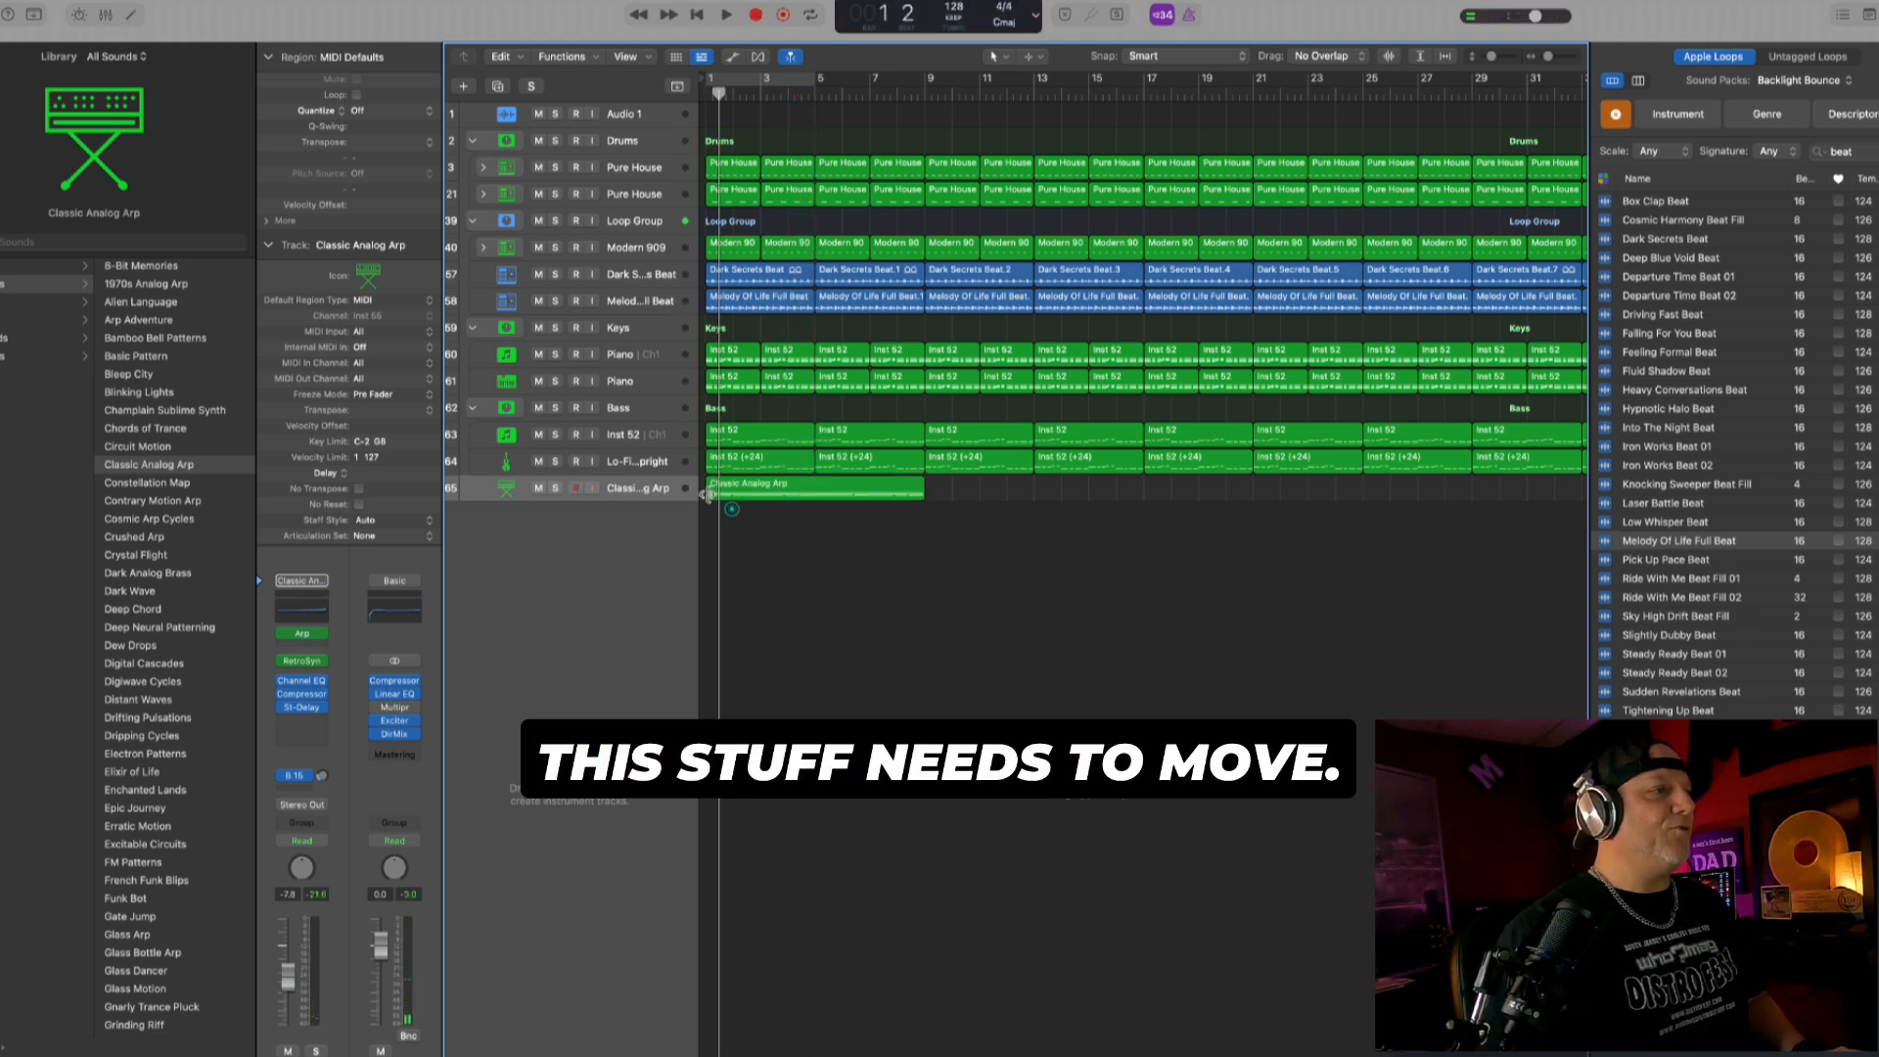
{"action": "mouse_move", "coordinate": [709, 496]}
{"action": "left_mouse_down"}
{"action": "mouse_move", "coordinate": [818, 494]}
{"action": "mouse_move", "coordinate": [726, 490]}
{"action": "left_mouse_up"}
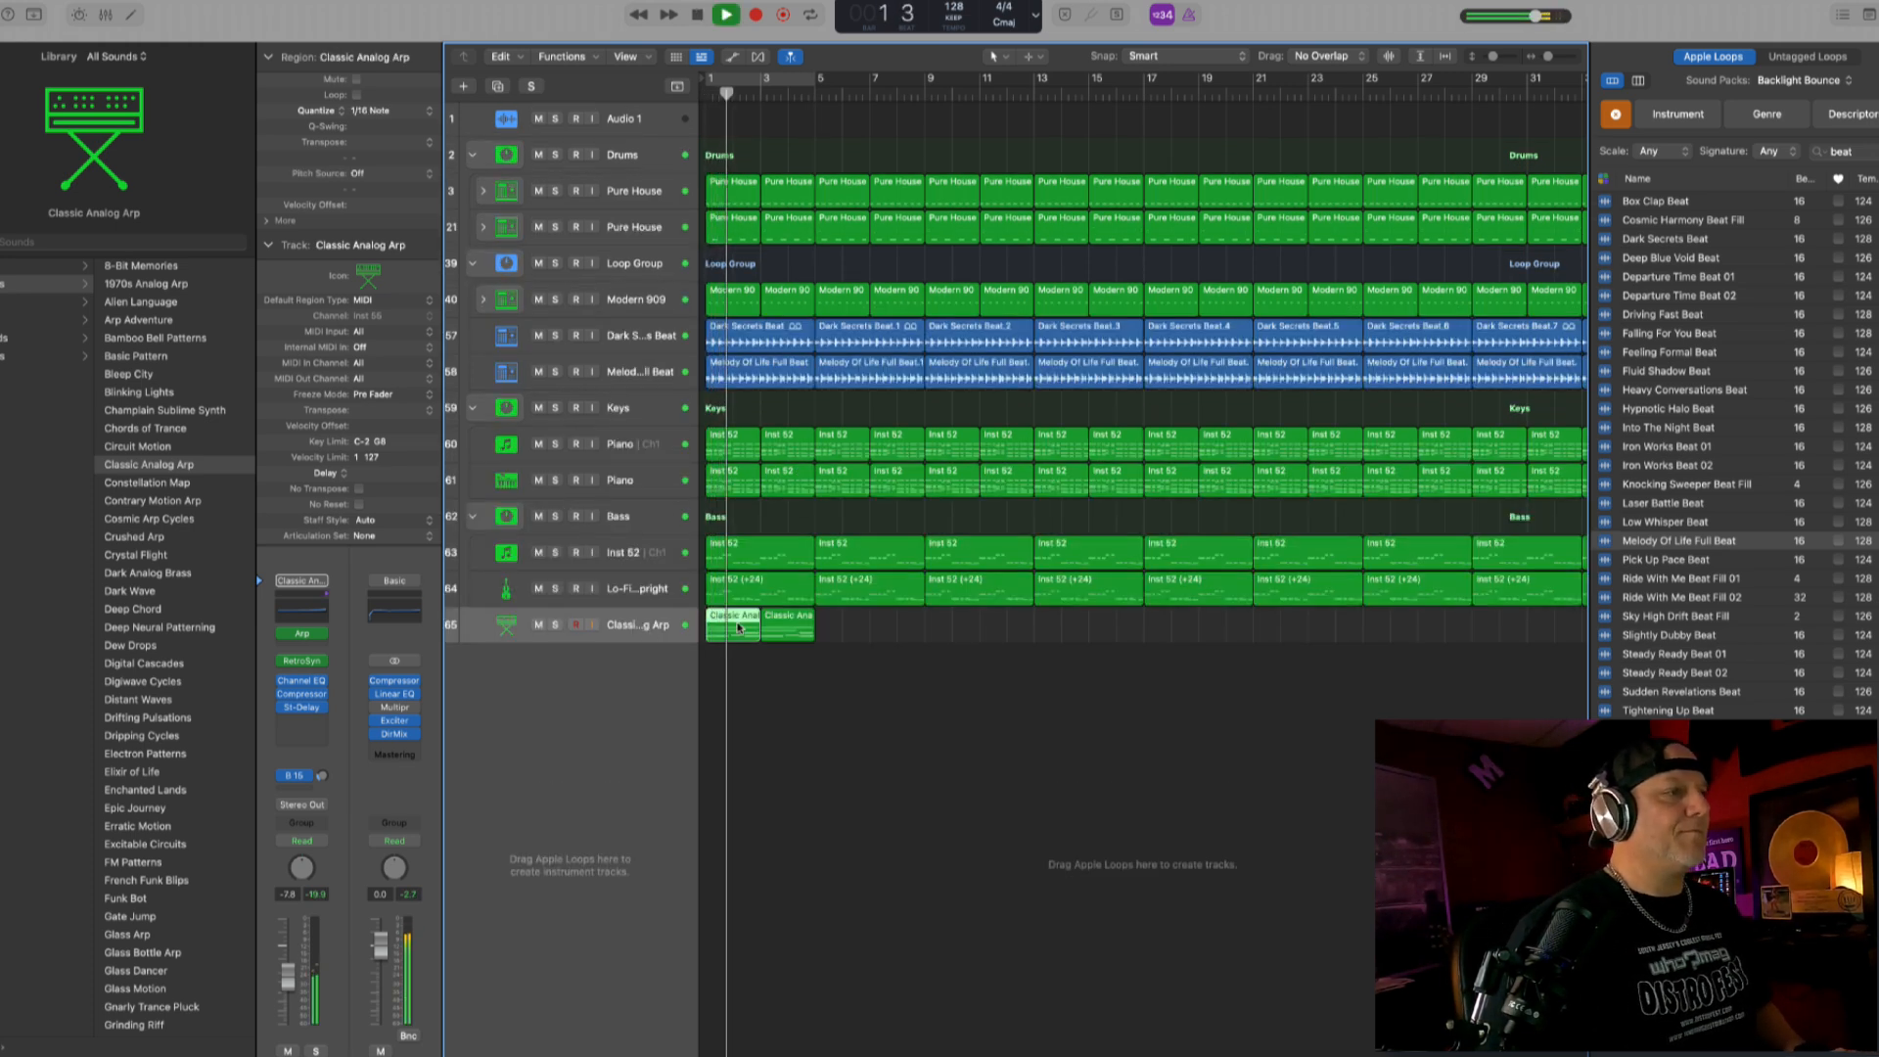
- Open the first Classic Analog Arp region in the Piano Roll, solo its track and play it from the start to check the notes
{"action": "double_click", "coordinate": [738, 627]}
{"action": "key", "text": "space"}
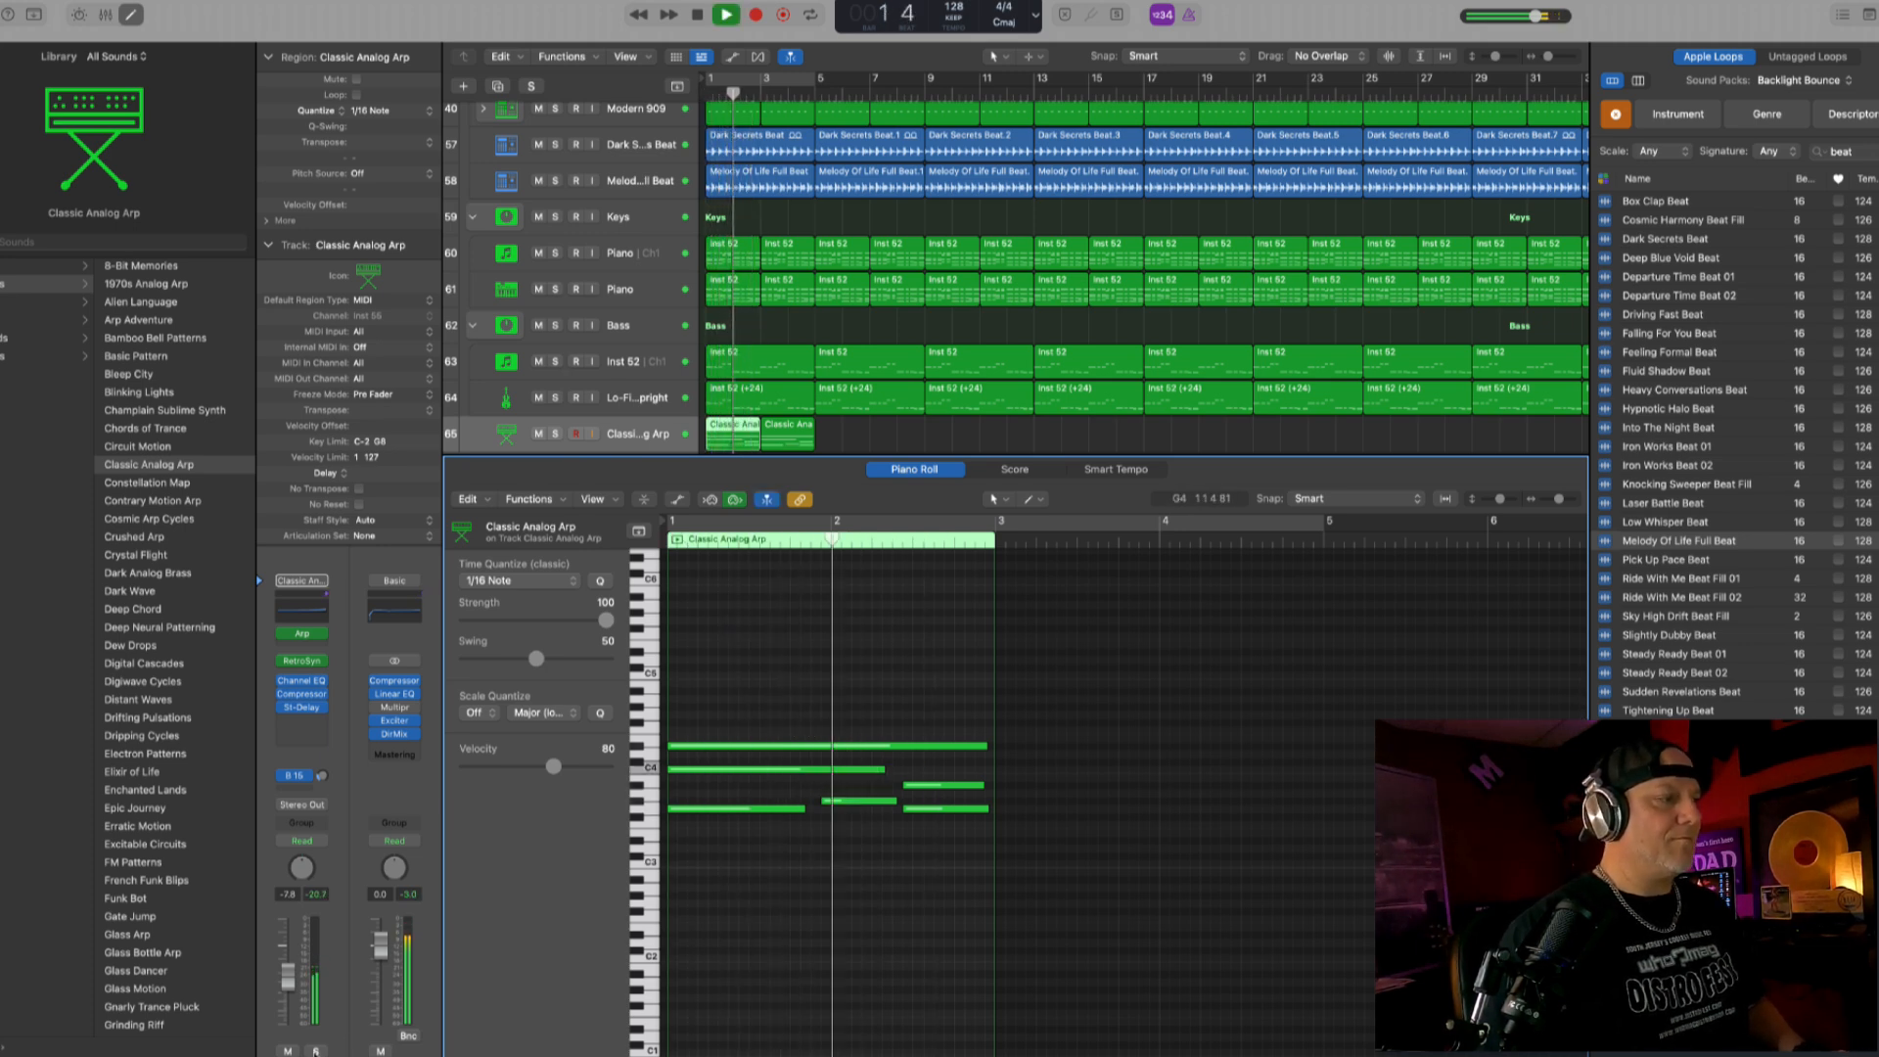
{"action": "left_click", "coordinate": [315, 1050]}
{"action": "key", "text": "Return"}
{"action": "key", "text": "space"}
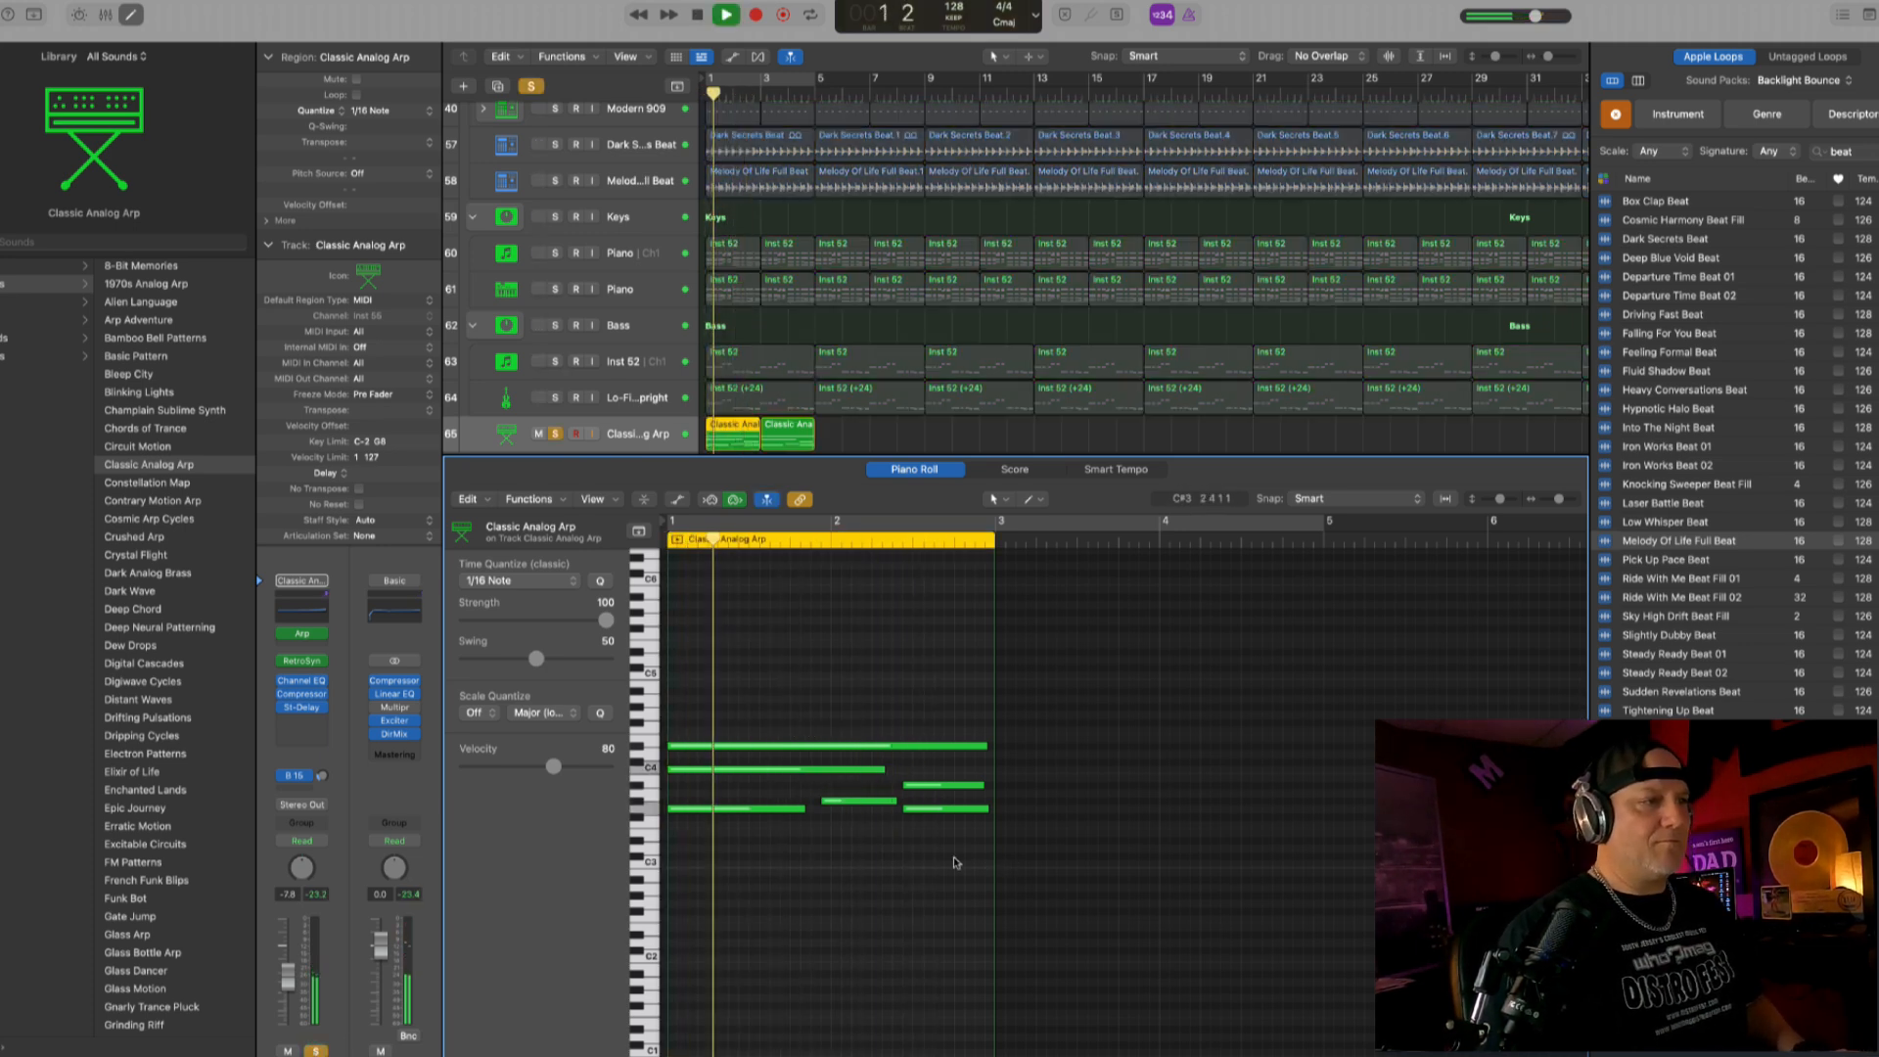
{"action": "key", "text": "space"}
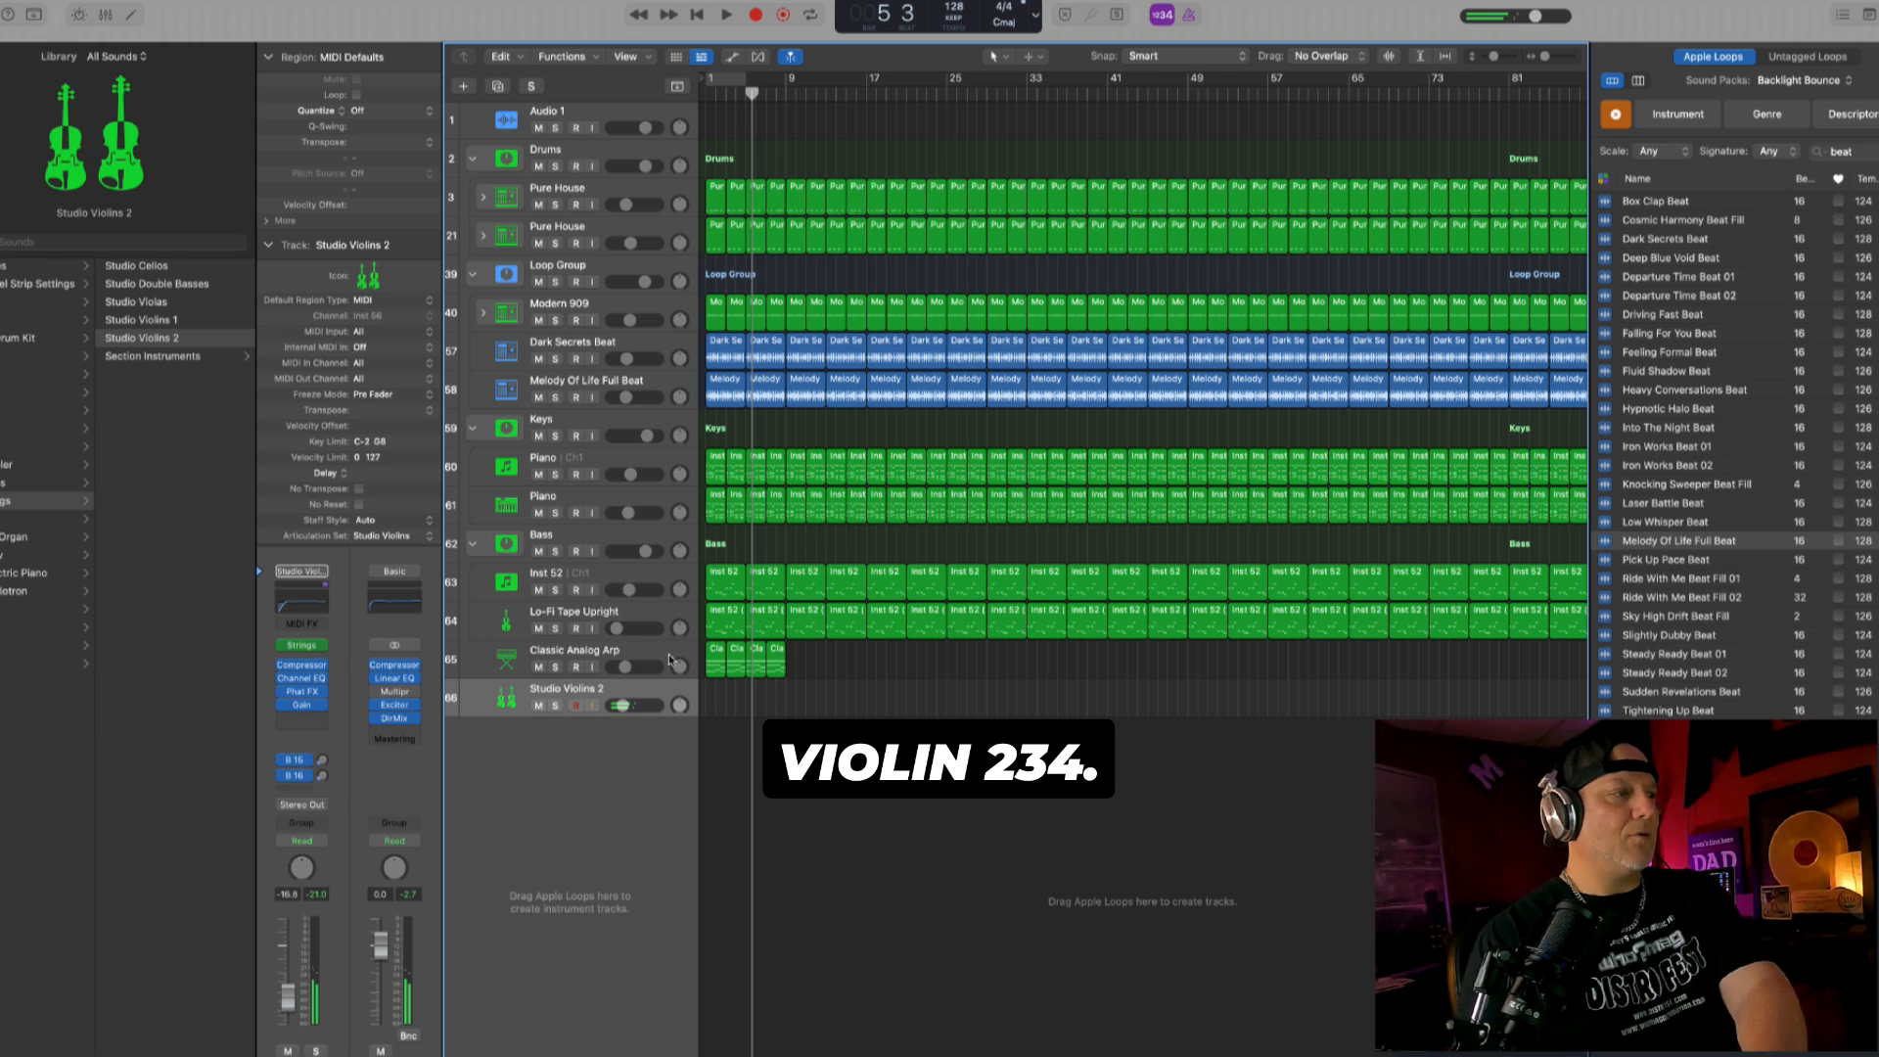
- Lower the Studio Violins 2 track's volume to -37.0 dB
{"action": "left_click_drag", "start_coordinate": [631, 704], "coordinate": [600, 716]}
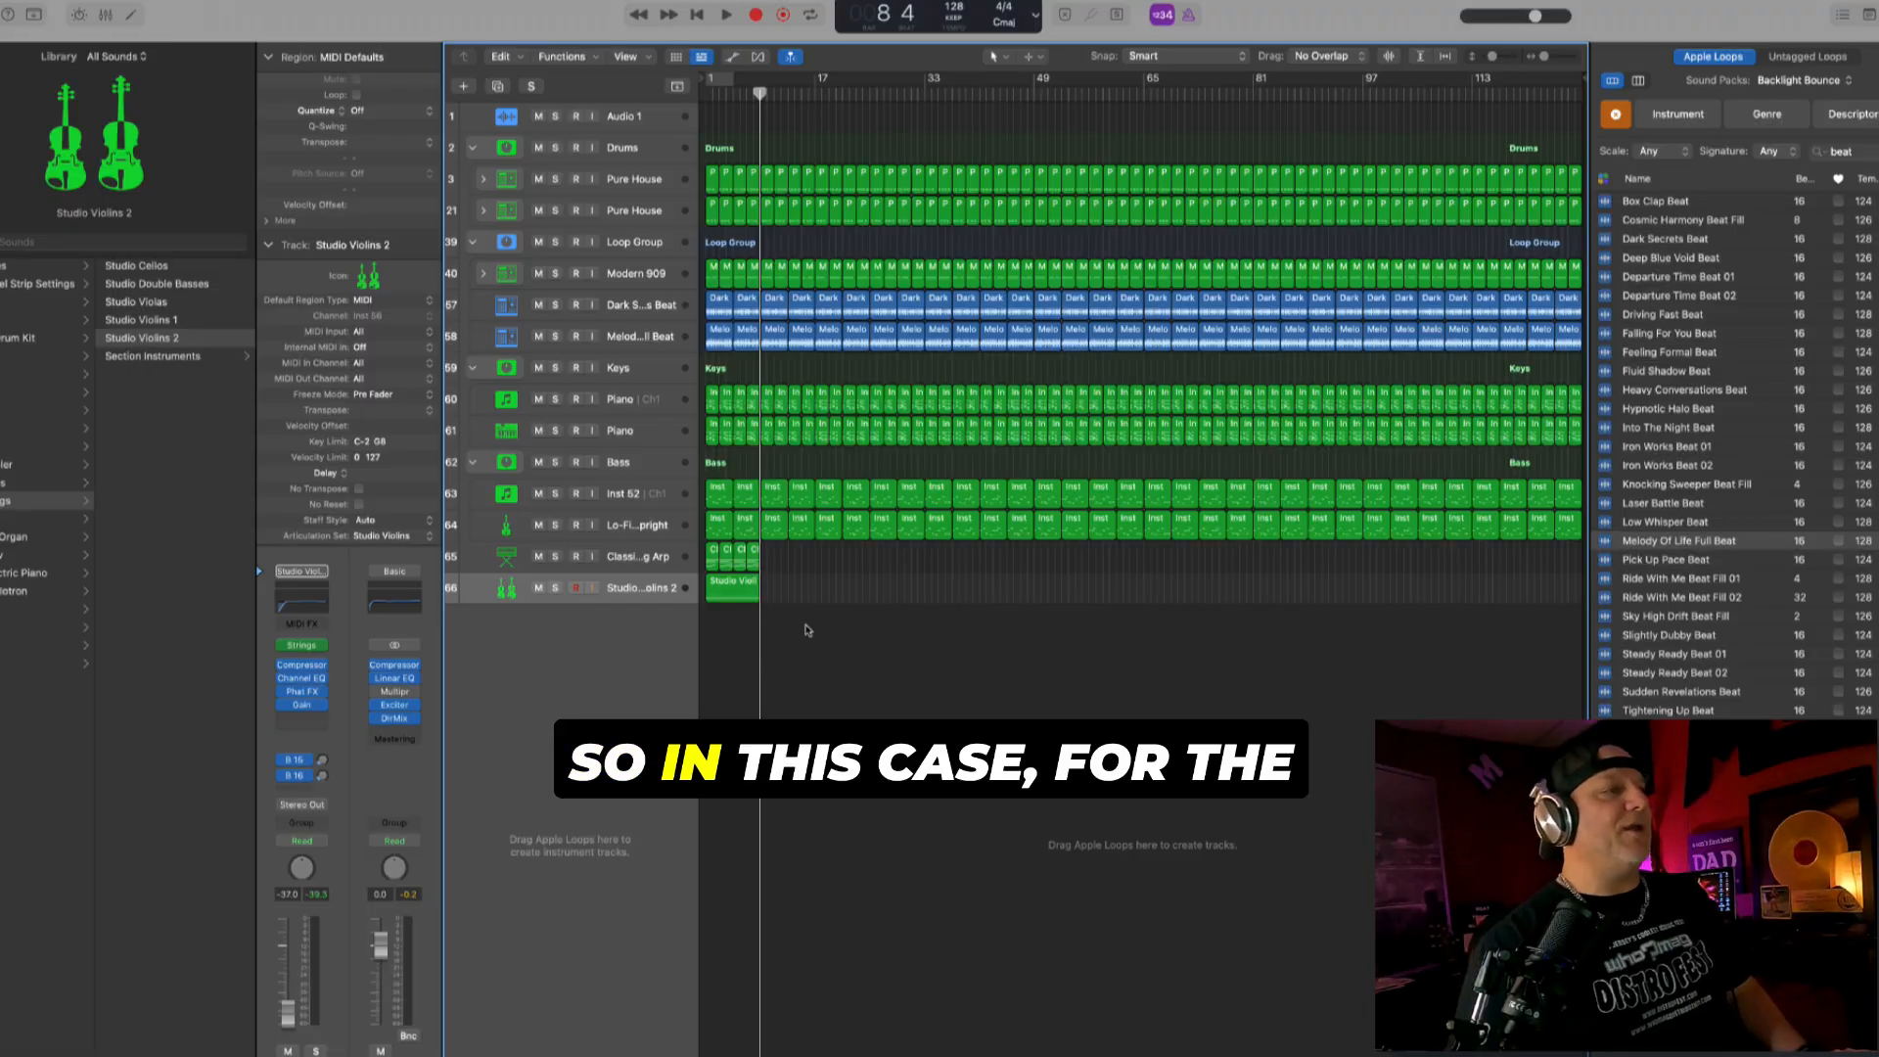
- Mute the first two regions on both Pure House tracks, covering bars 1 to 4, to keep the drums out of the intro
{"action": "key", "text": "super+Right"}
{"action": "key", "text": "super+Down"}
{"action": "key", "text": "super+Down"}
{"action": "key", "text": "super+Down"}
{"action": "key", "text": "super+Down"}
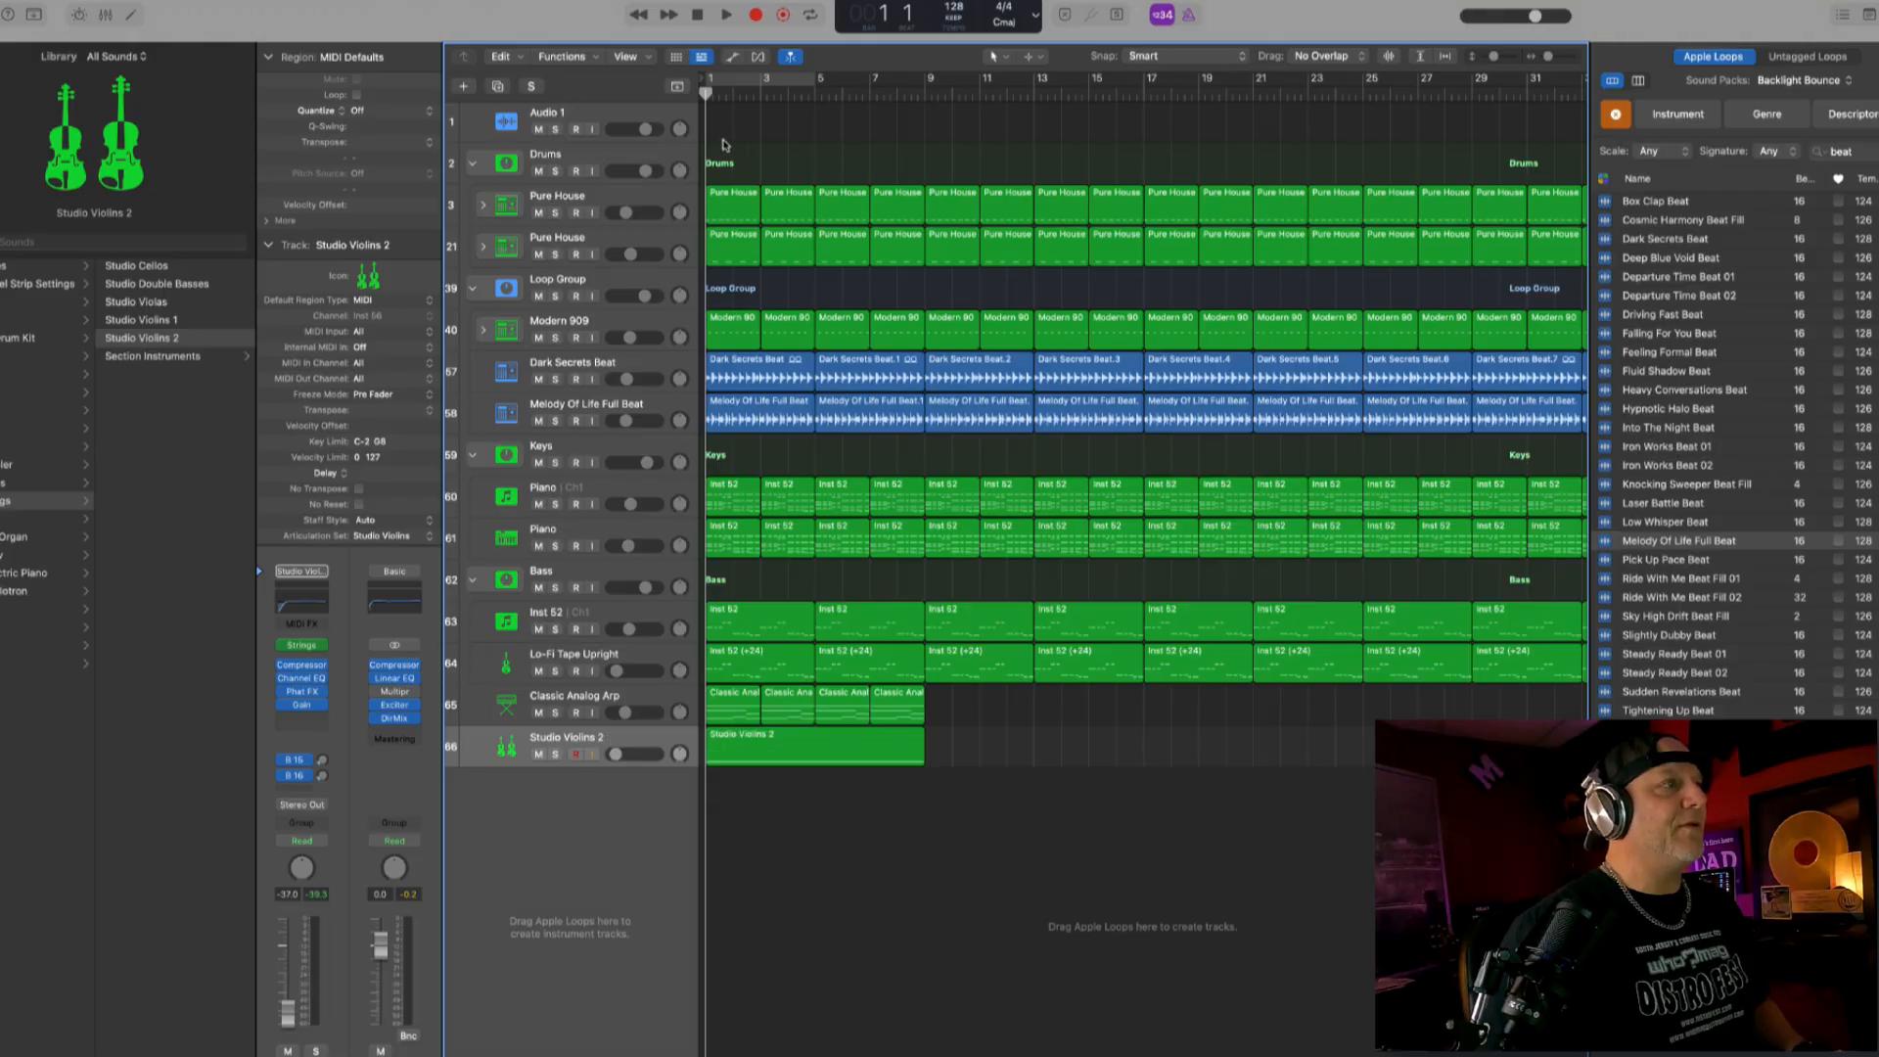
{"action": "left_click_drag", "start_coordinate": [723, 140], "coordinate": [791, 283]}
{"action": "key", "text": "ctrl+m"}
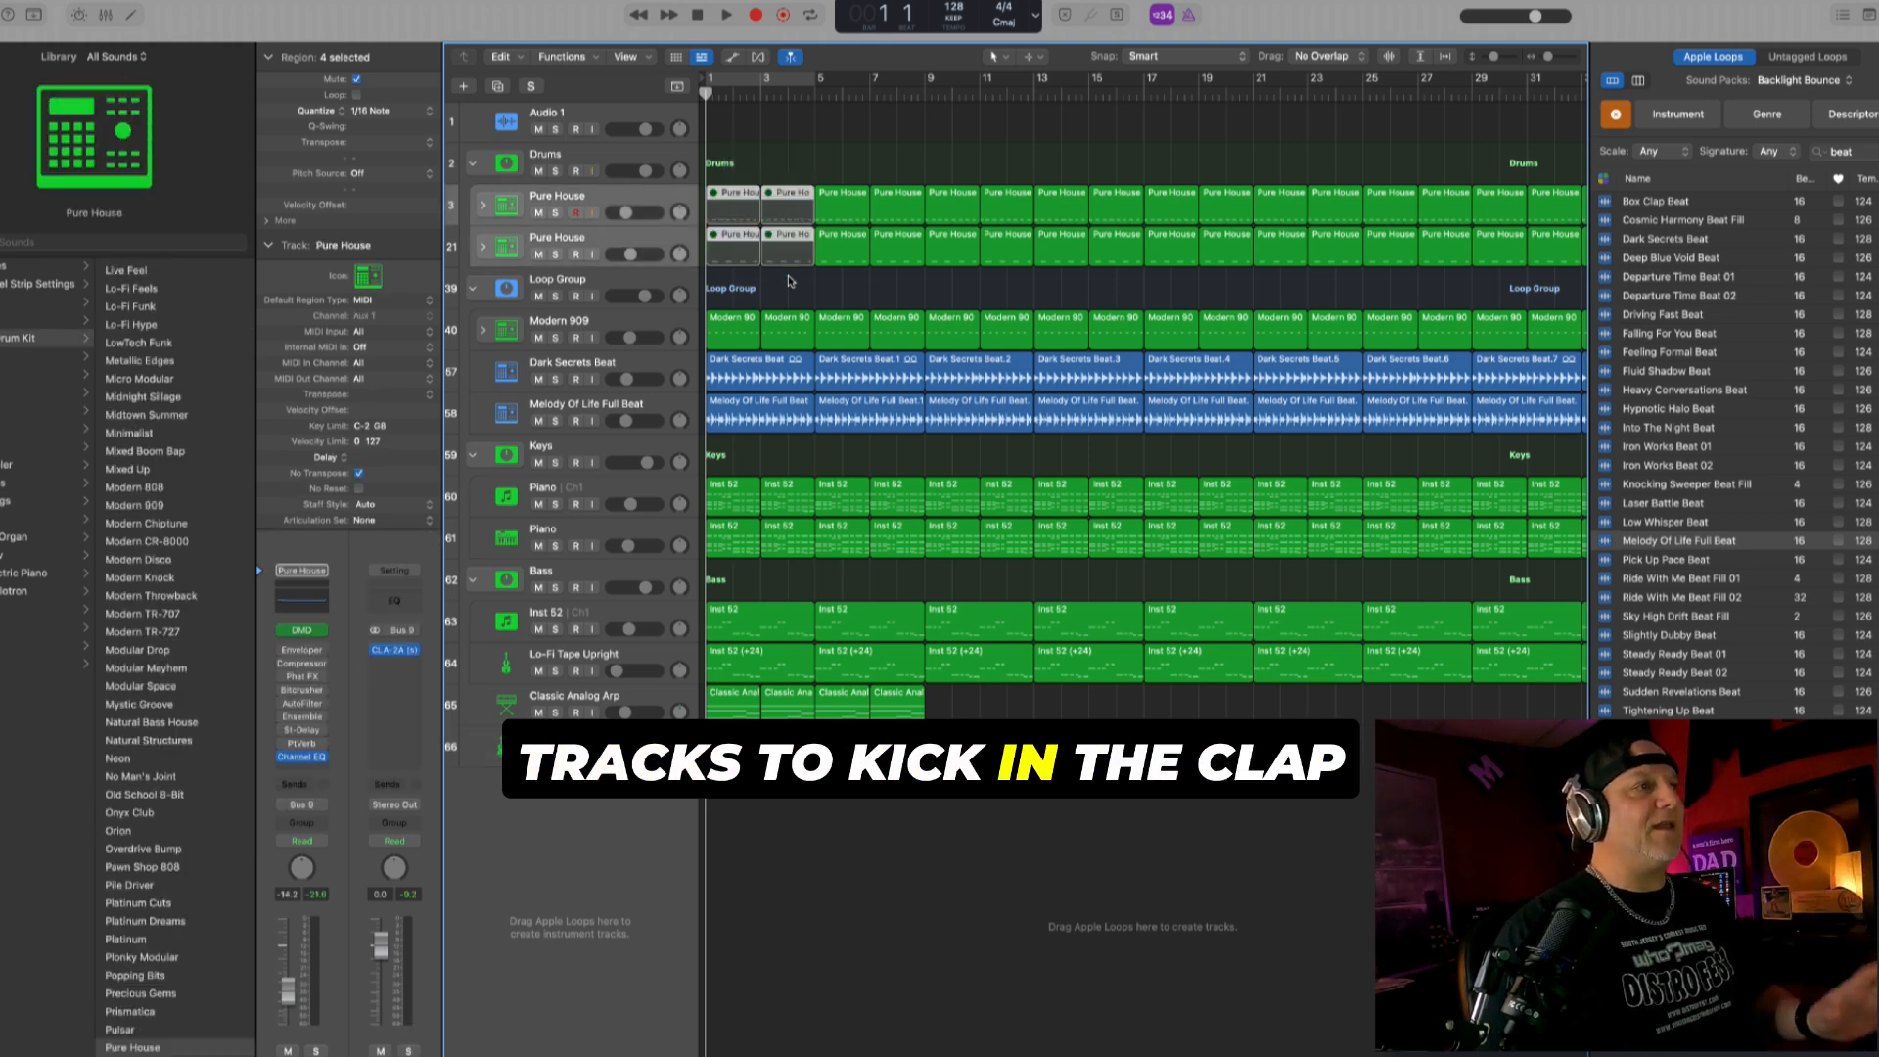
- Play the intro from the start and unmute the Loop Group track during playback around bar 4 to preview the loops coming in
{"action": "key", "text": "space"}
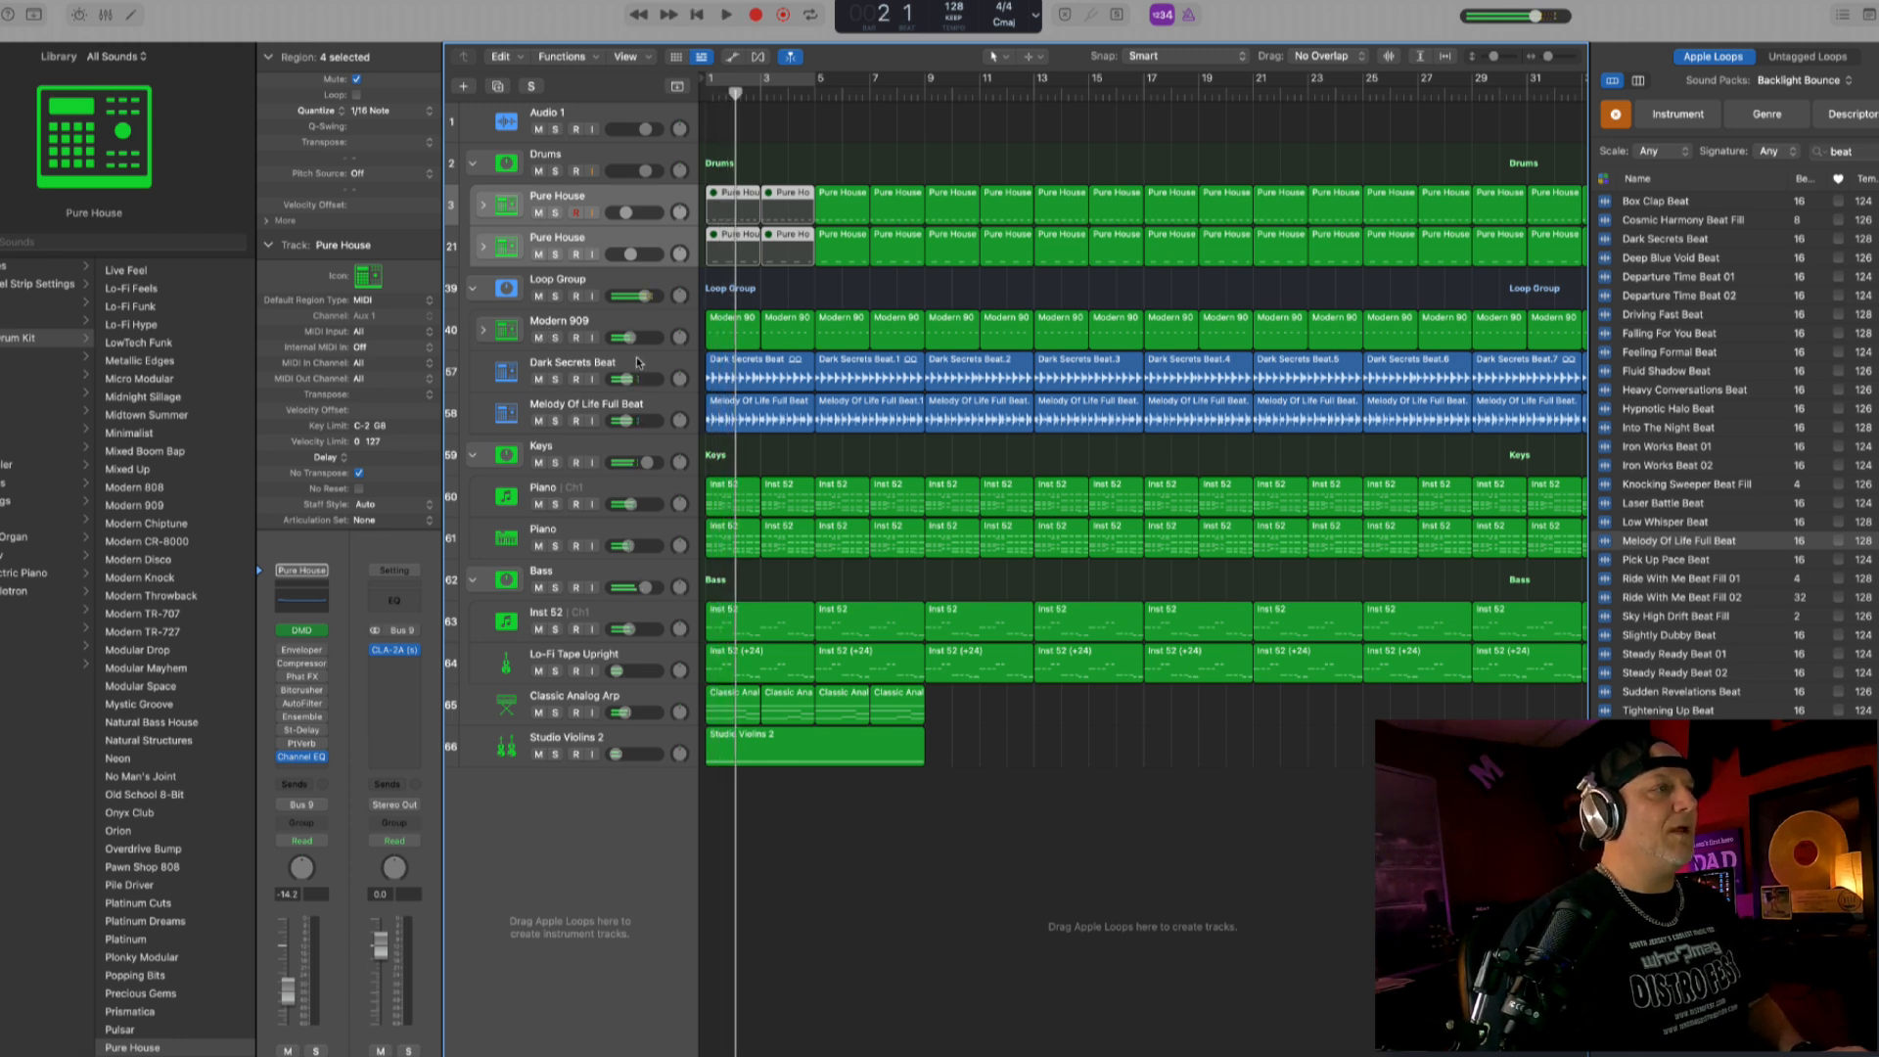
{"action": "key", "text": "Return"}
{"action": "key", "text": "space"}
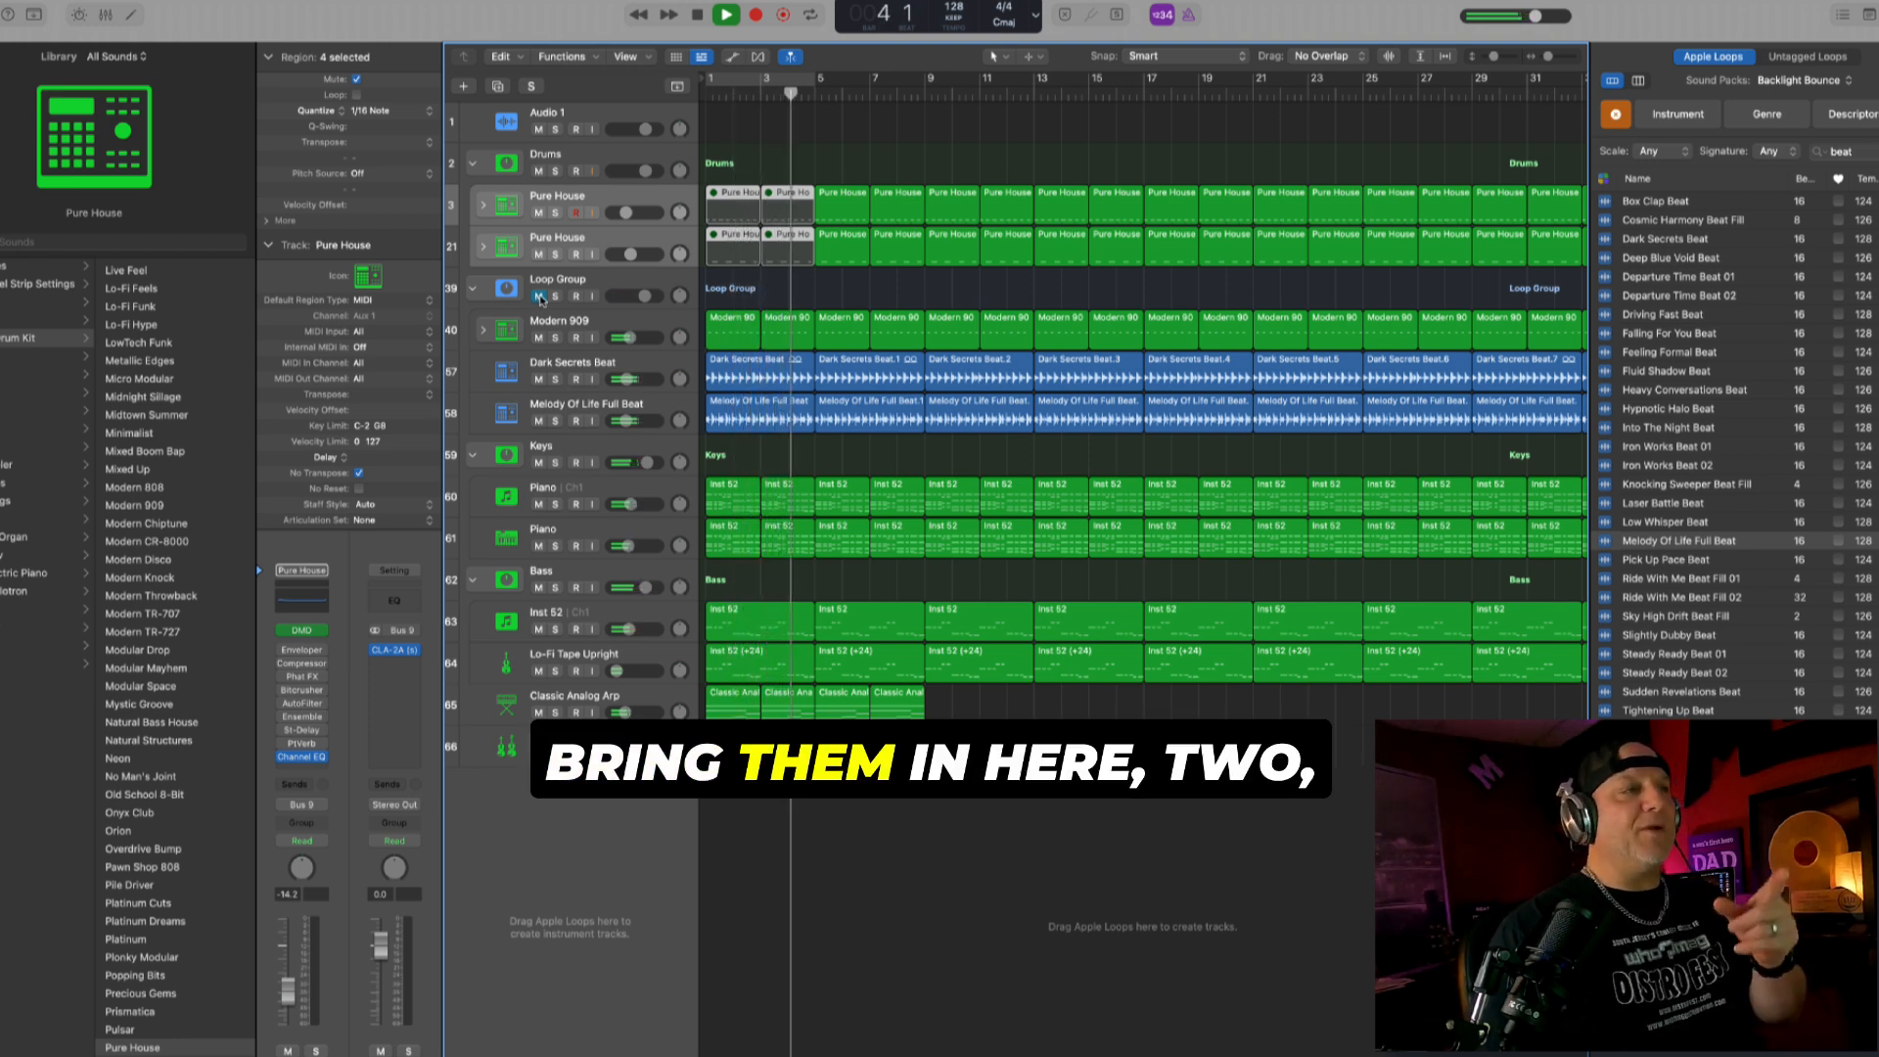
{"action": "left_click", "coordinate": [539, 297]}
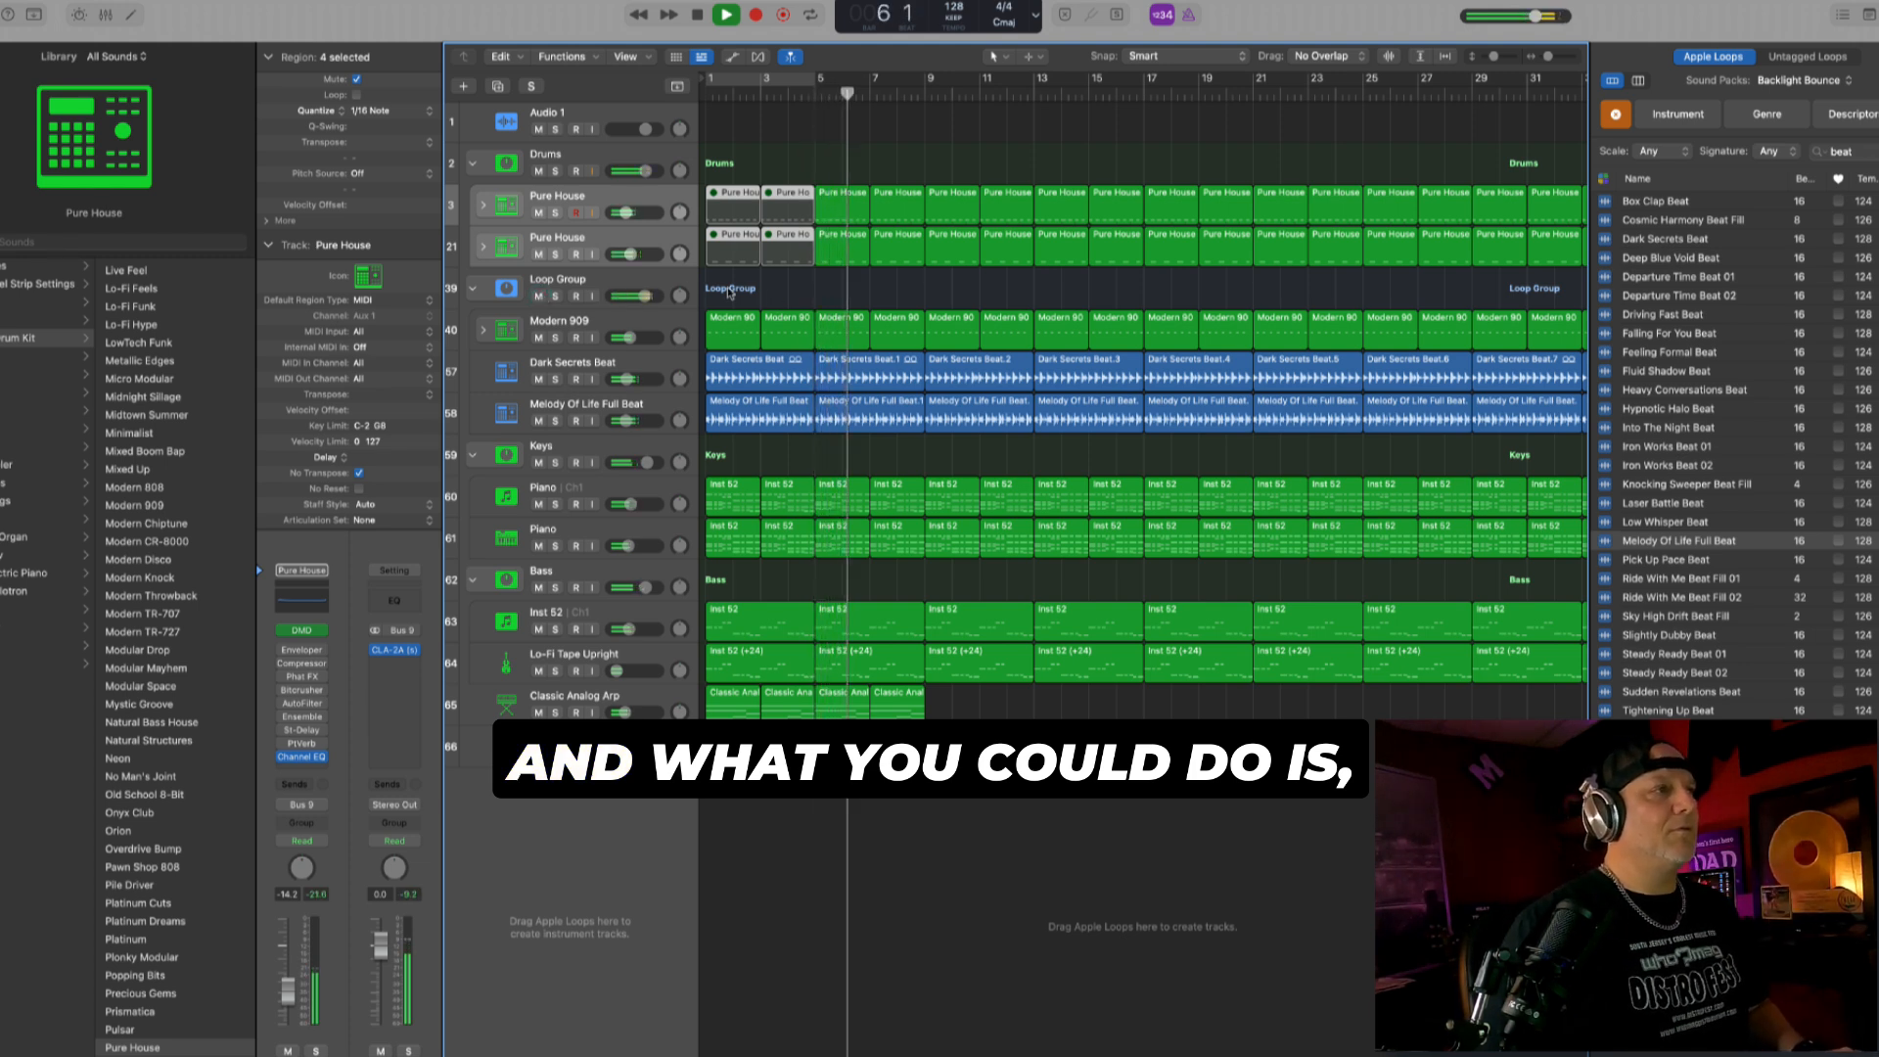
- Insert a Single Band EQ on the Loop Group track and set it to High Cut with a frequency of 1880 Hz
{"action": "left_click", "coordinate": [660, 285]}
{"action": "key", "text": "space"}
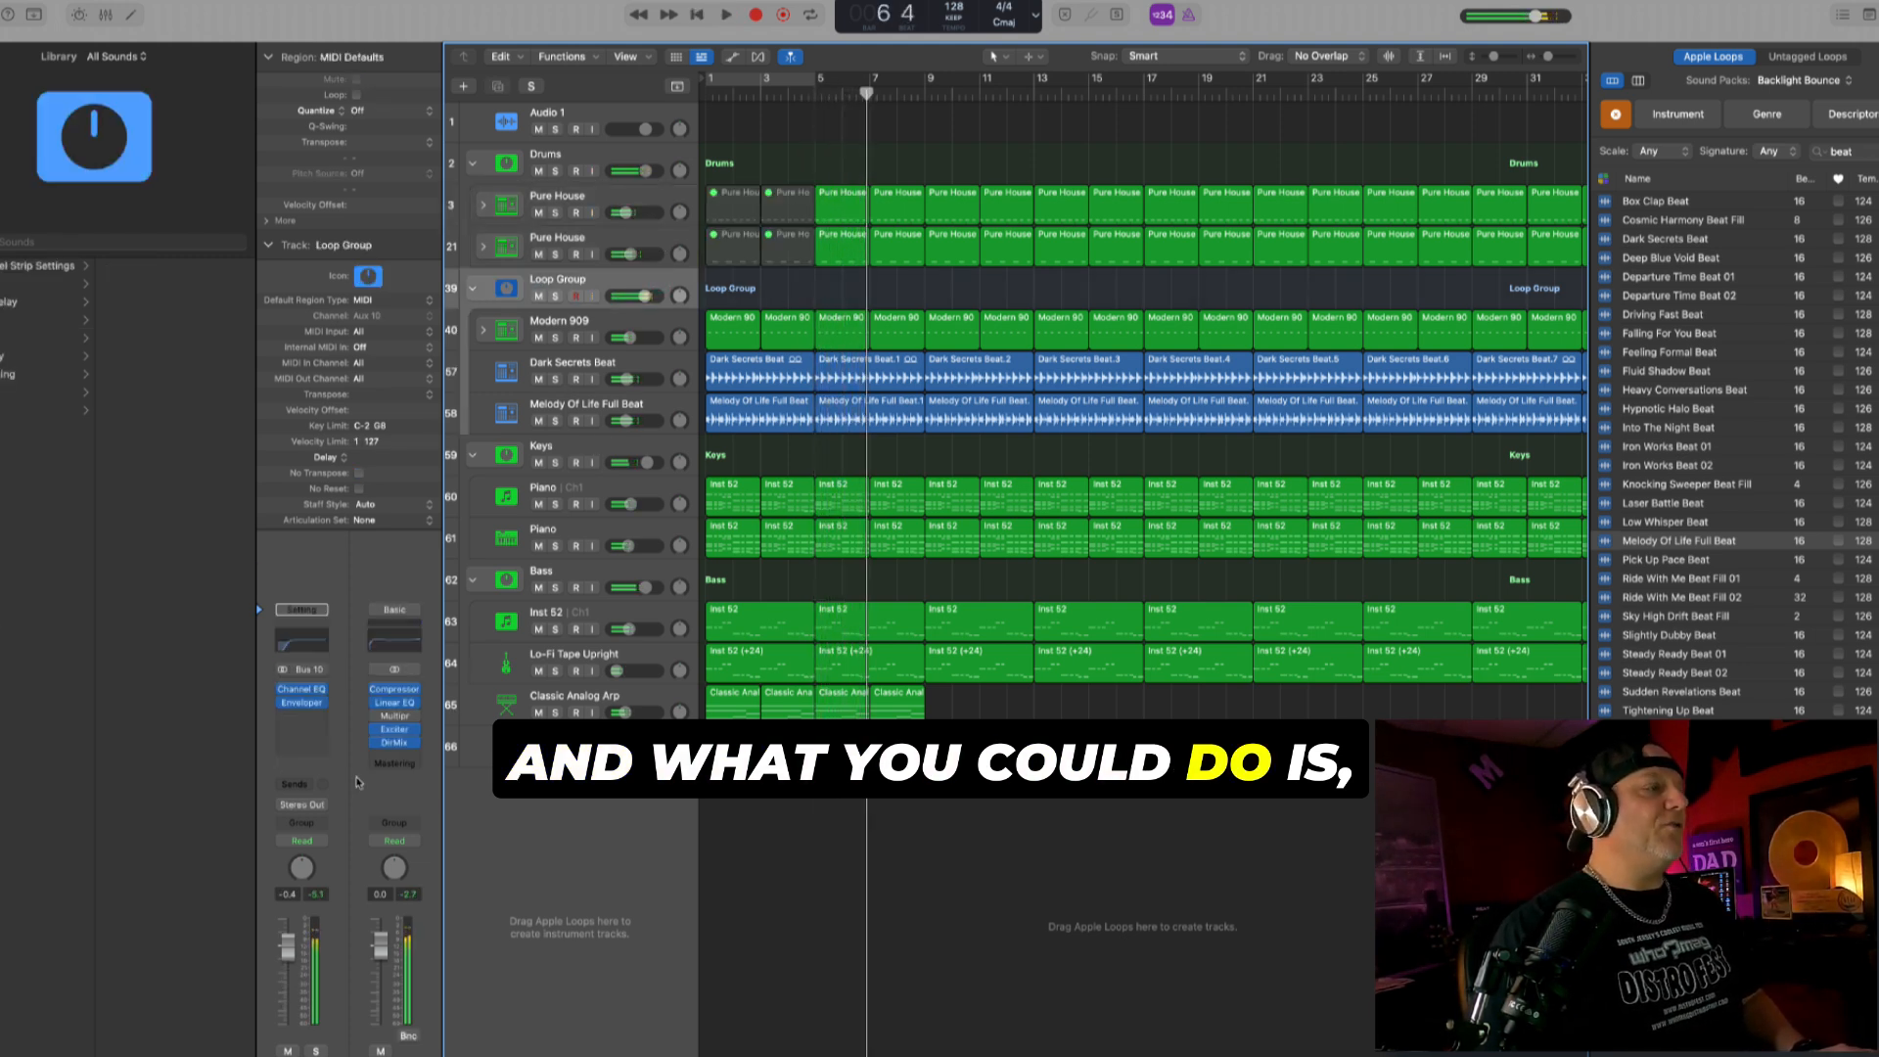
{"action": "left_click", "coordinate": [303, 719]}
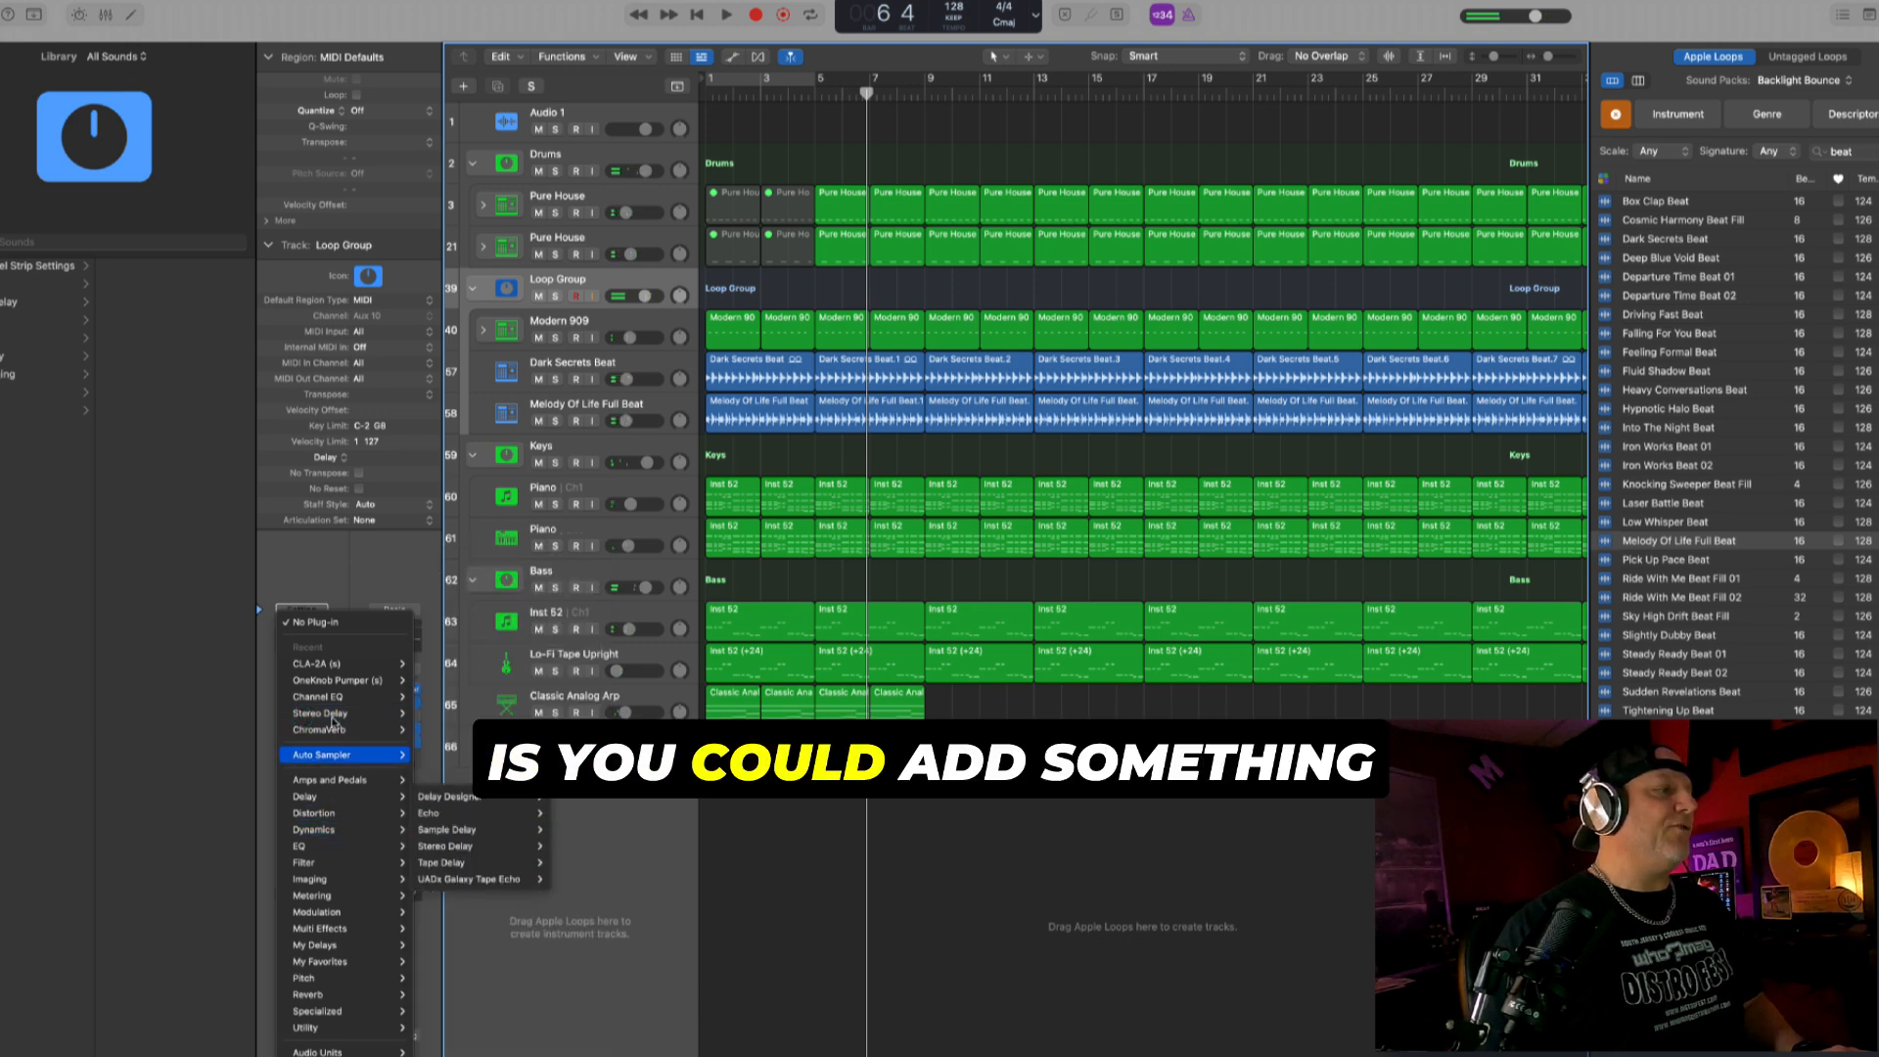
{"action": "mouse_move", "coordinate": [323, 846]}
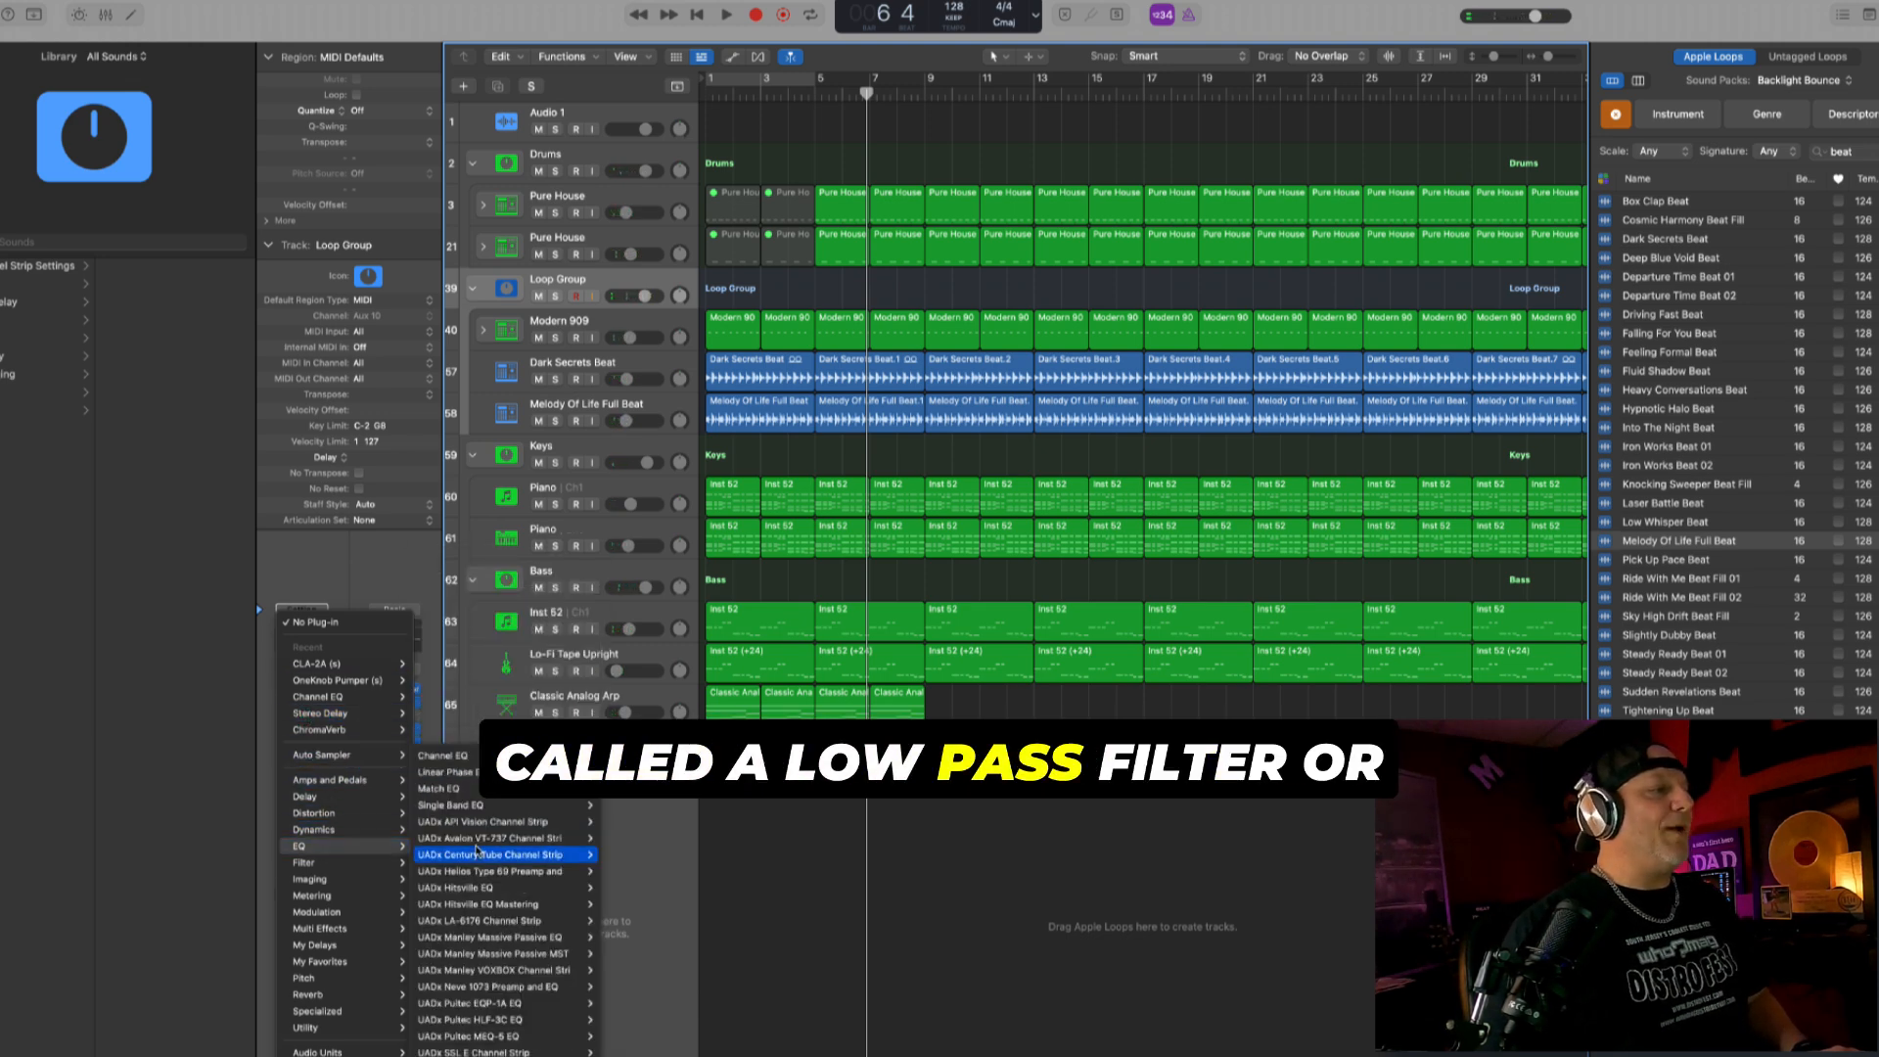
{"action": "mouse_move", "coordinate": [521, 806]}
{"action": "left_click", "coordinate": [619, 806]}
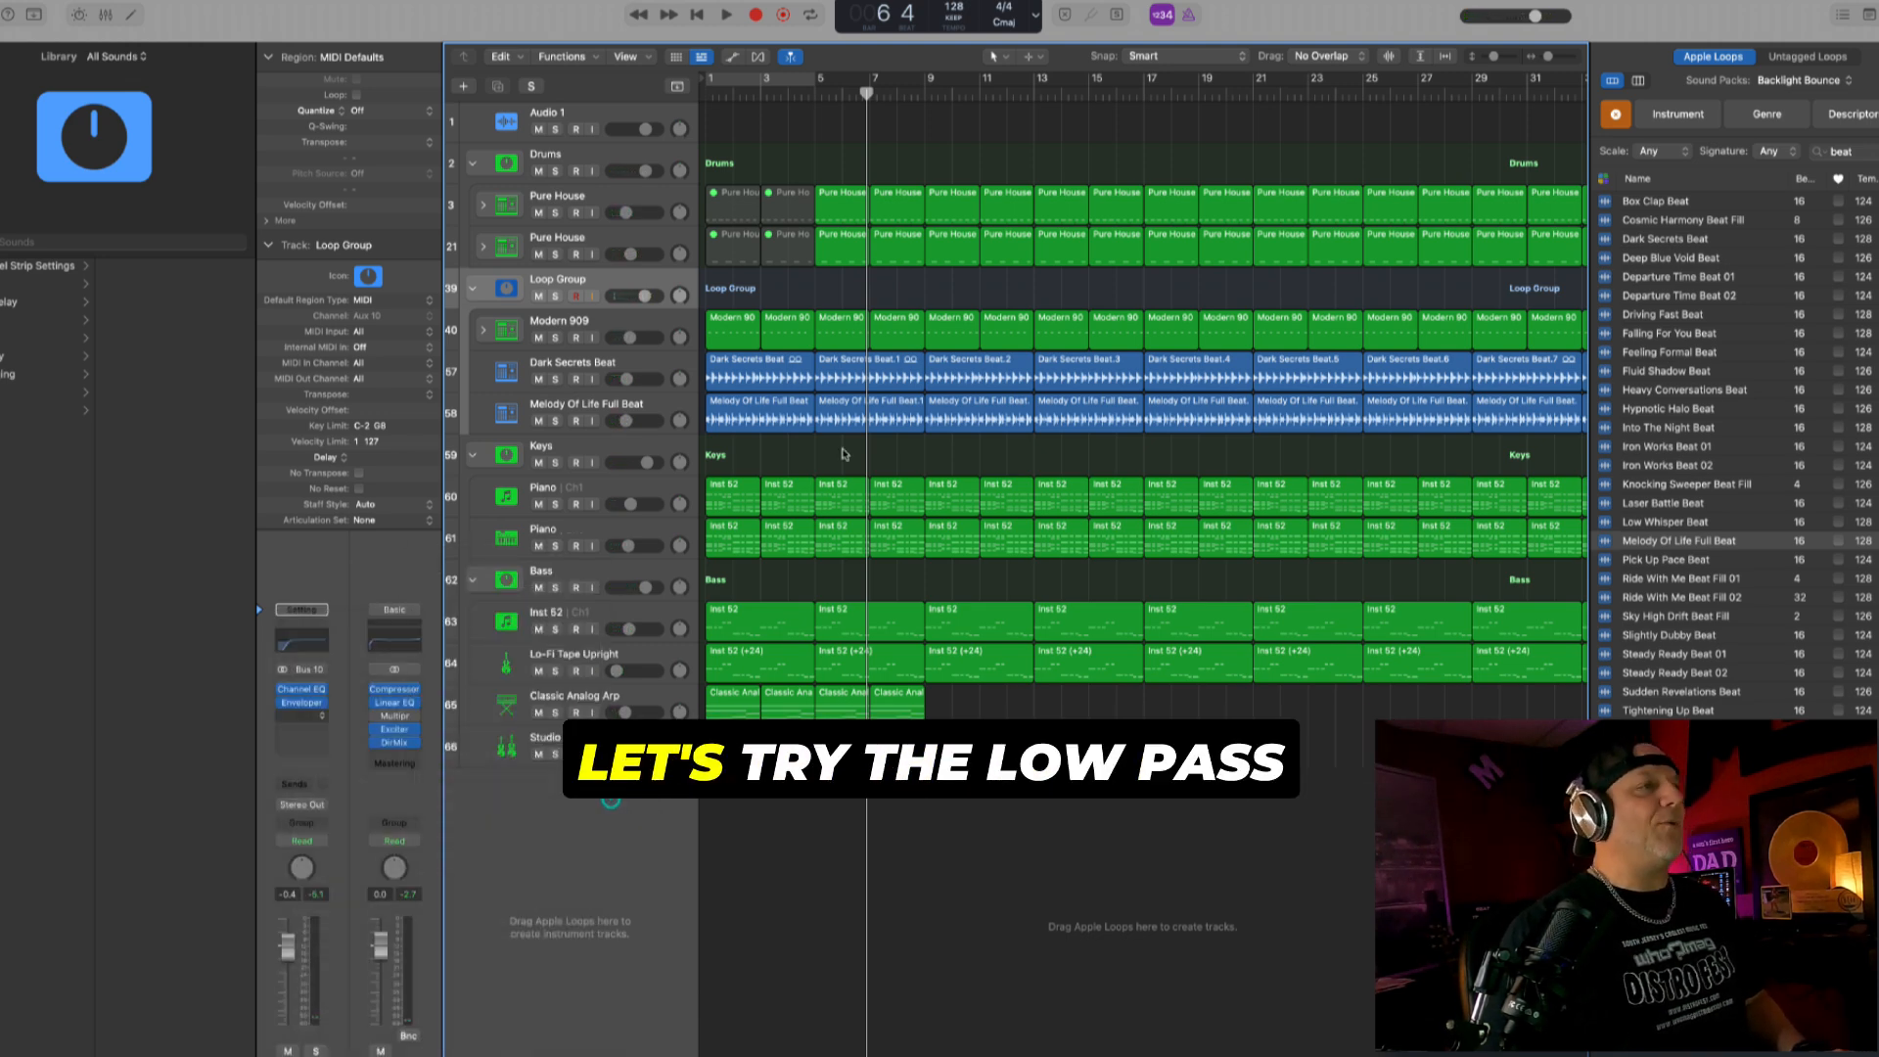
{"action": "left_click", "coordinate": [827, 288]}
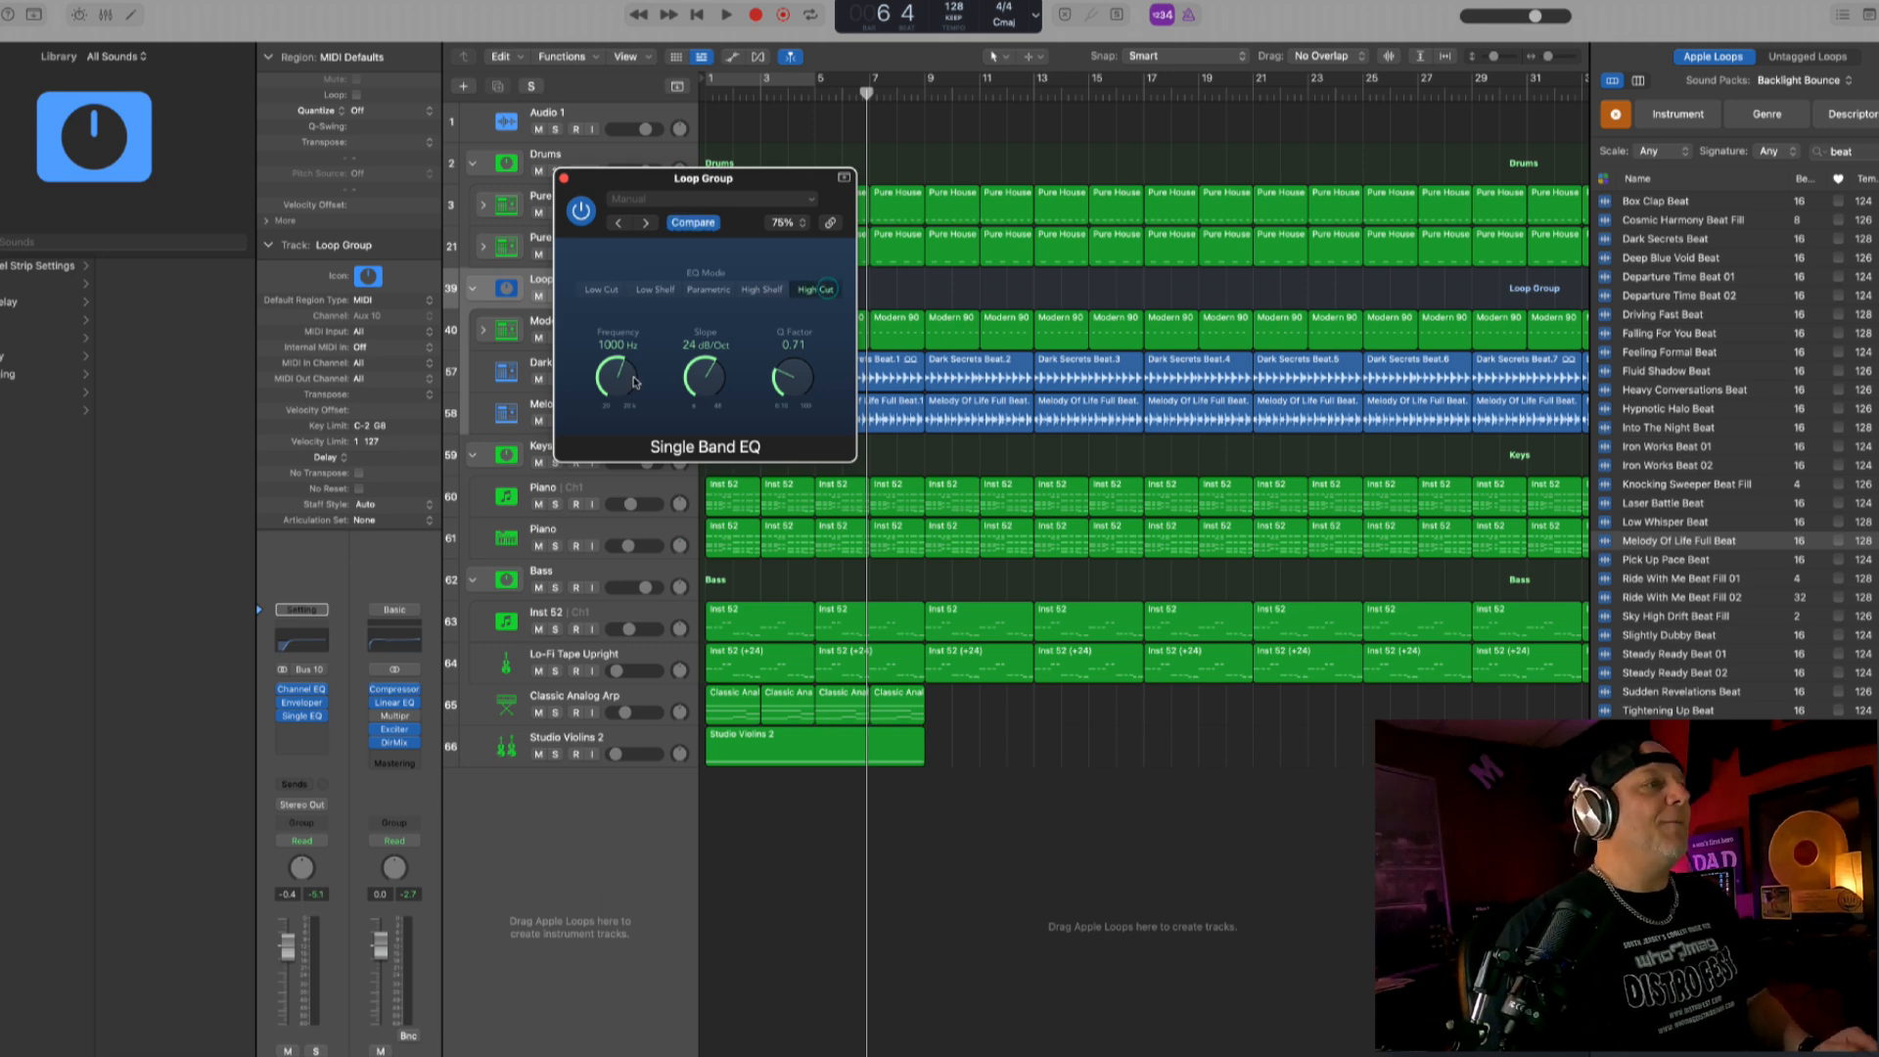
{"action": "left_click_drag", "start_coordinate": [627, 382], "coordinate": [630, 349]}
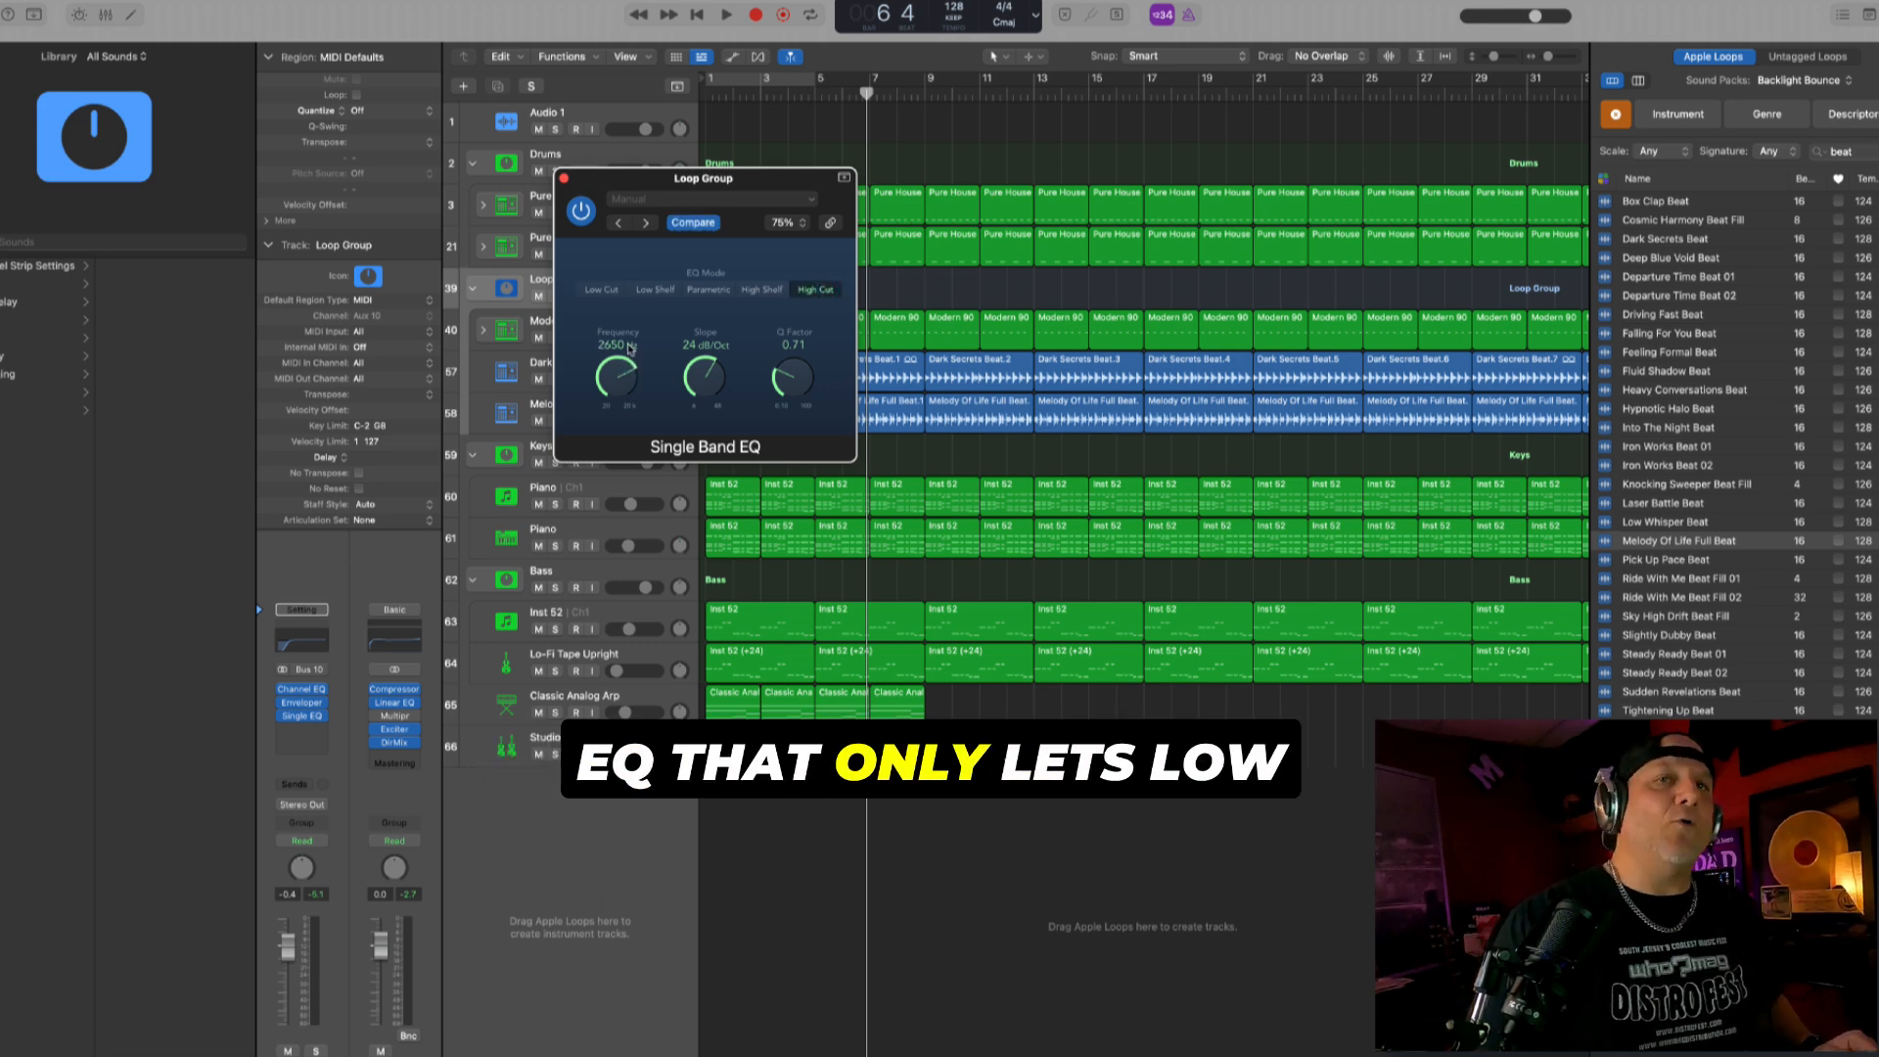
{"action": "left_click_drag", "start_coordinate": [752, 189], "coordinate": [893, 457]}
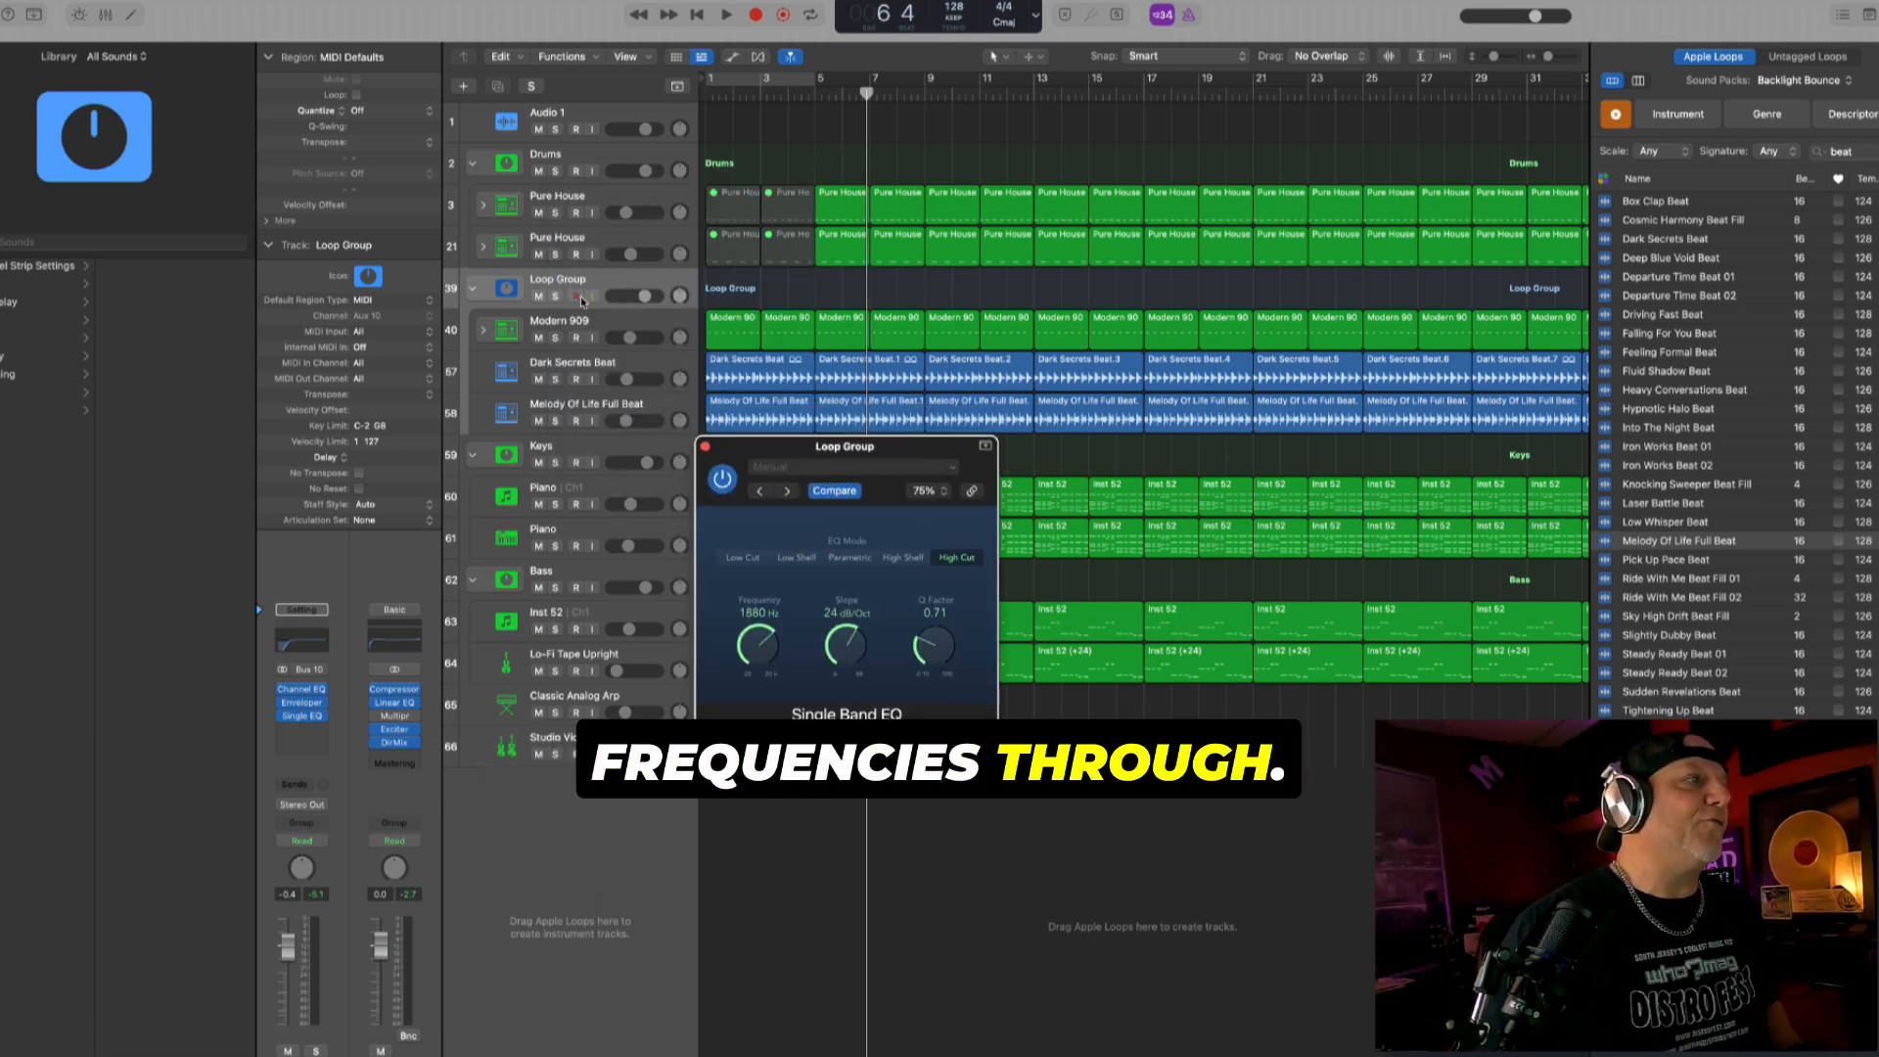
- Solo the Loop Group track, lower the EQ's High Cut frequency to 540 Hz while playing from the start, and turn solo off
{"action": "key", "text": "s"}
{"action": "left_click_drag", "start_coordinate": [880, 443], "coordinate": [1132, 156]}
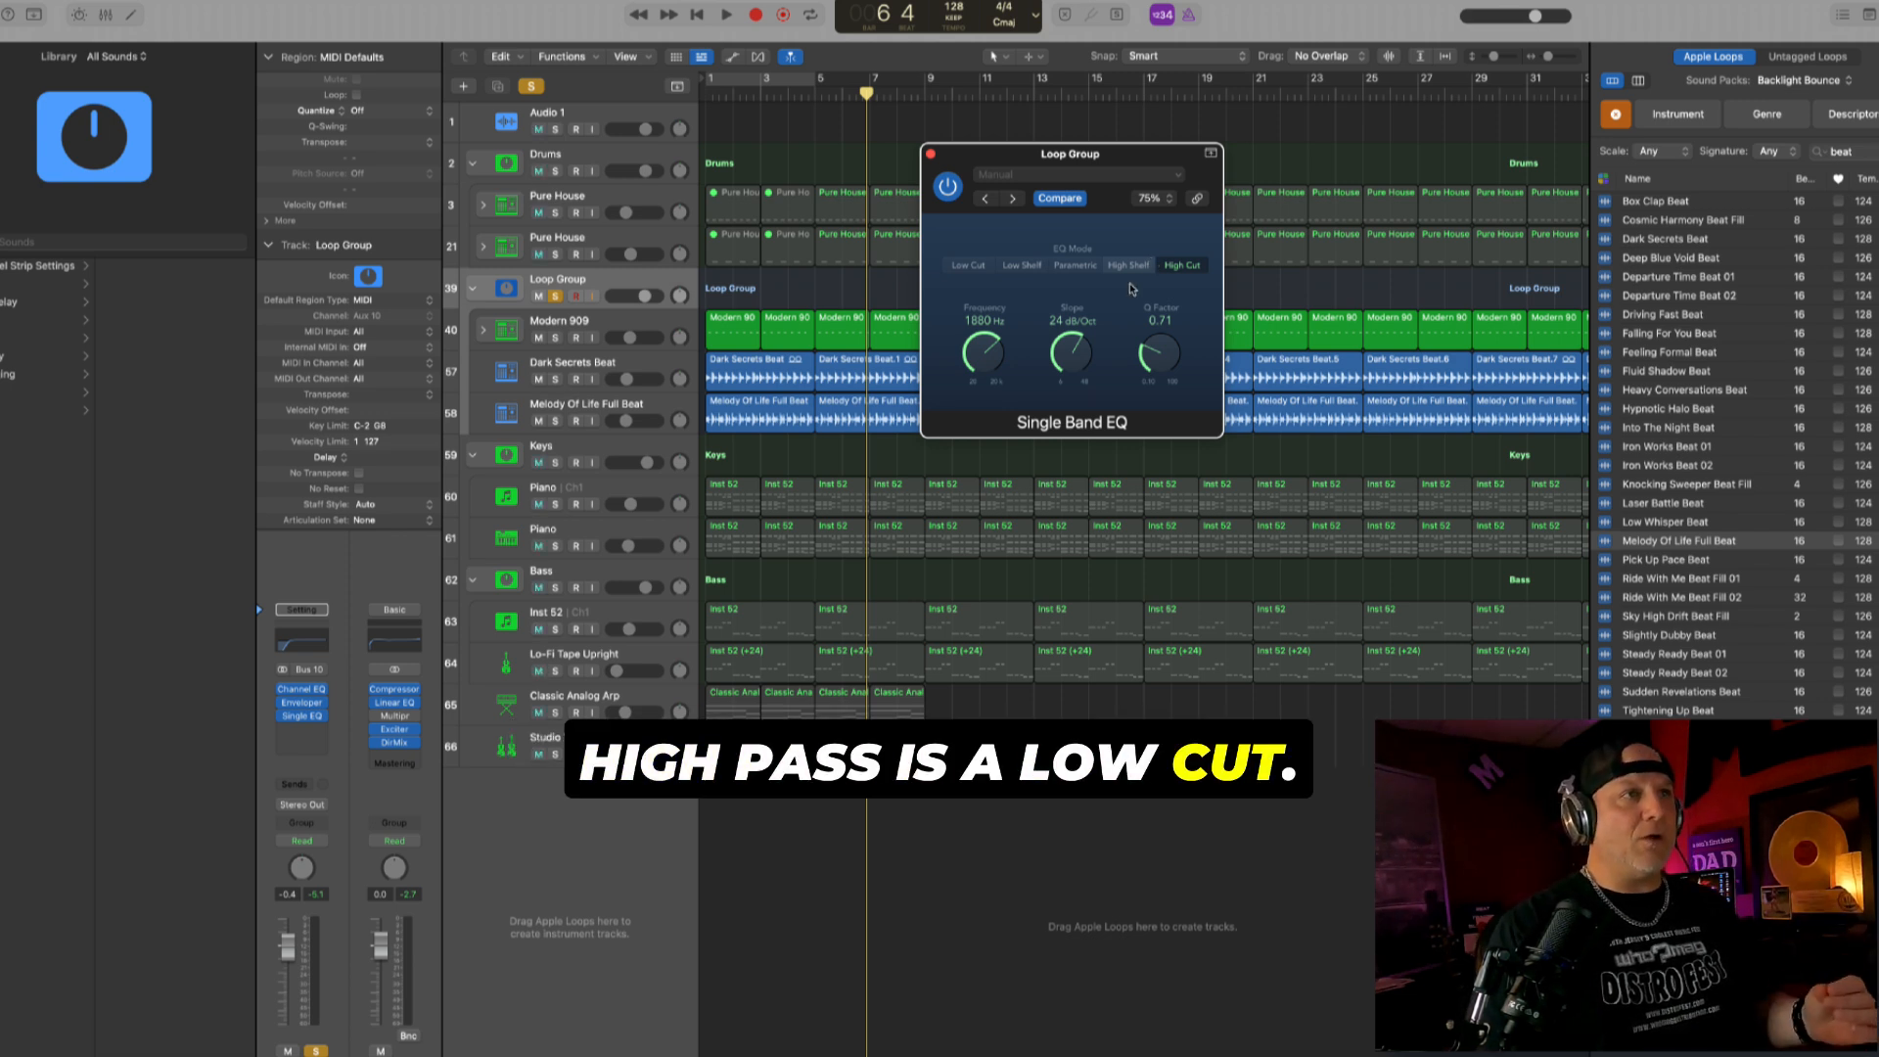
{"action": "left_click", "coordinate": [667, 284]}
{"action": "key", "text": "Return"}
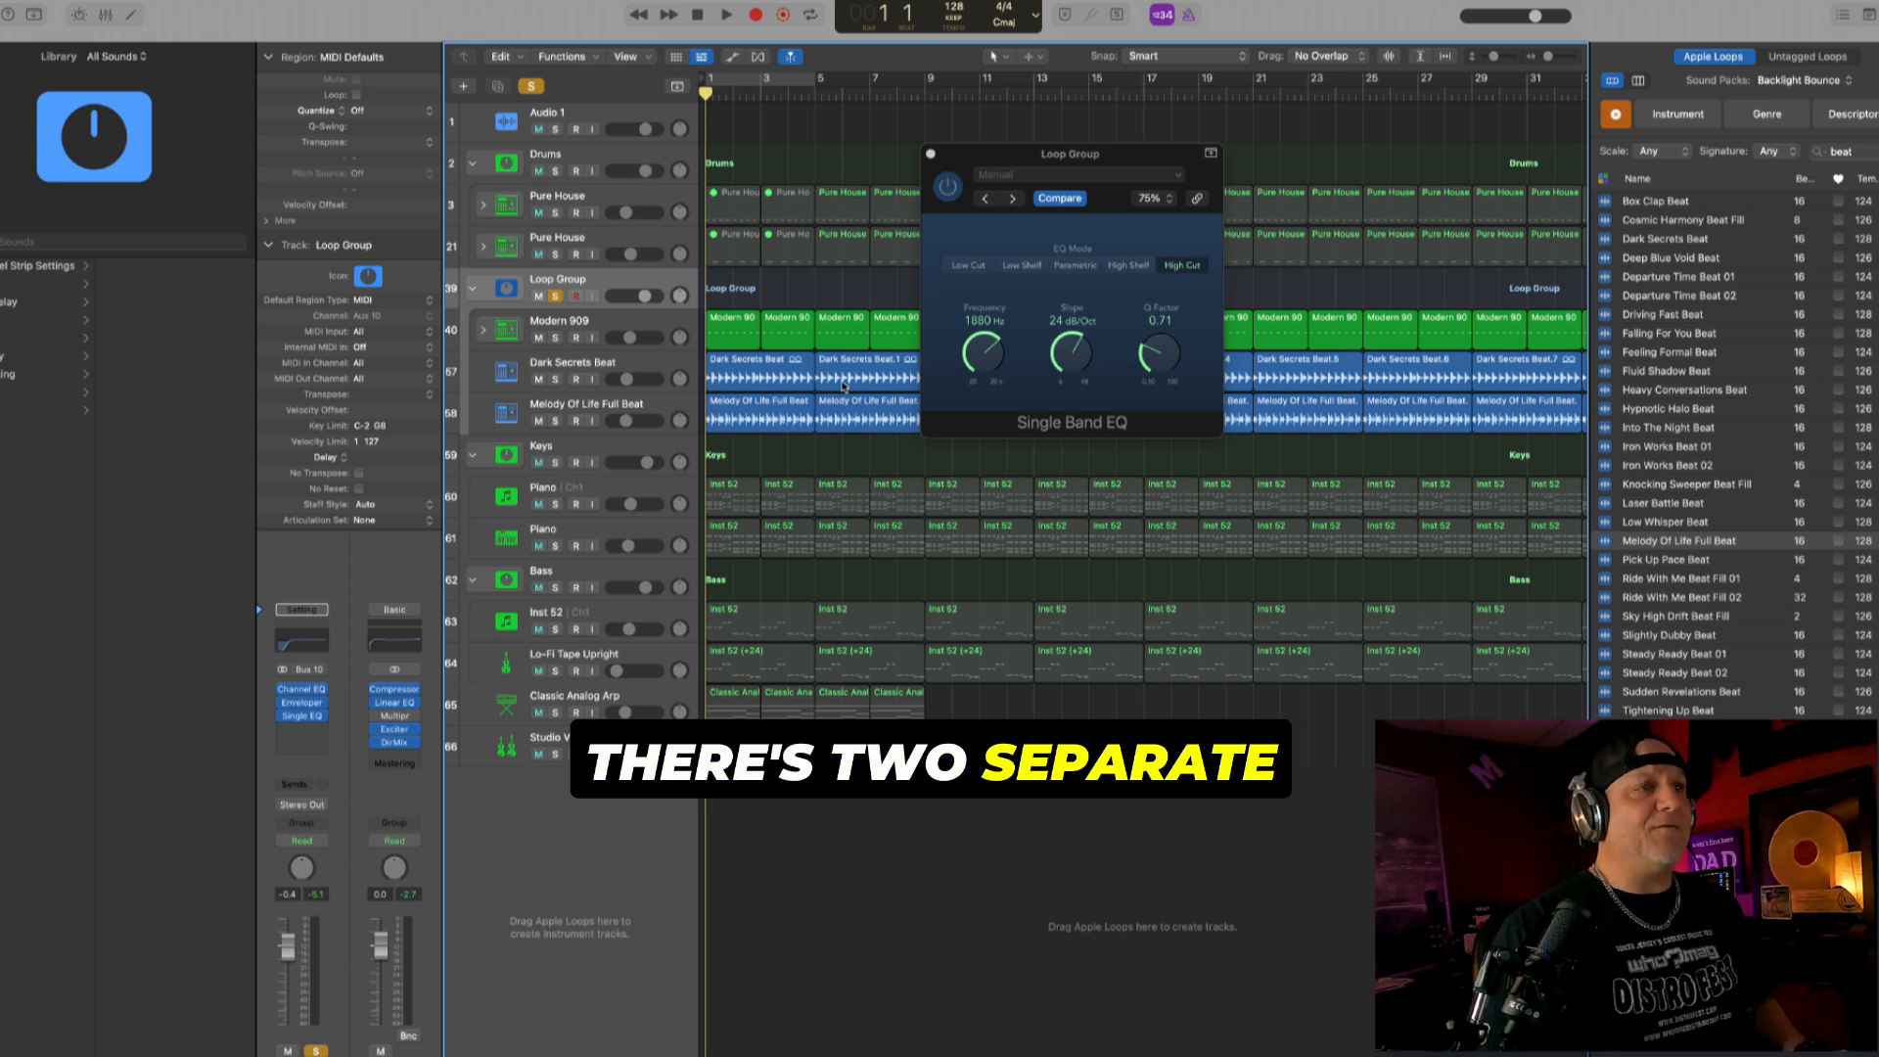
{"action": "key", "text": "space"}
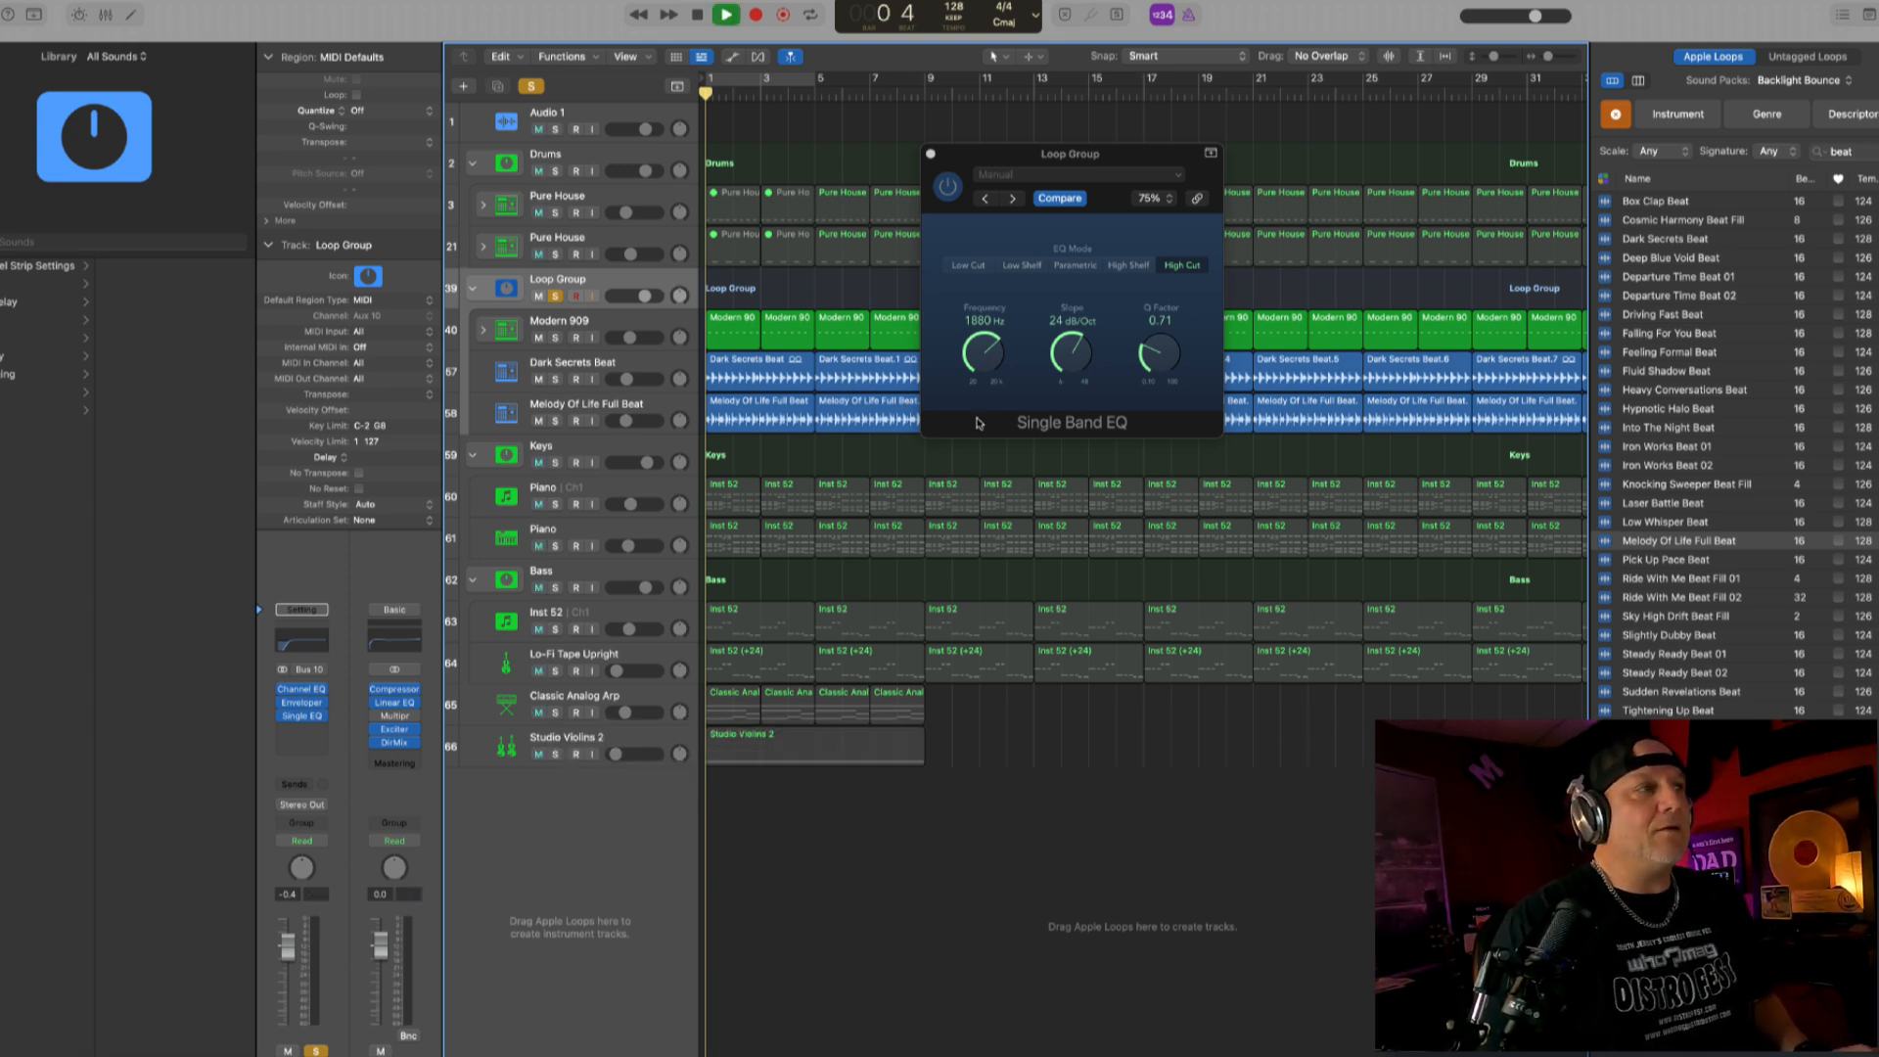
{"action": "mouse_move", "coordinate": [985, 360]}
{"action": "left_mouse_down"}
{"action": "mouse_move", "coordinate": [985, 387]}
{"action": "mouse_move", "coordinate": [983, 368]}
{"action": "left_mouse_up"}
{"action": "key", "text": "space"}
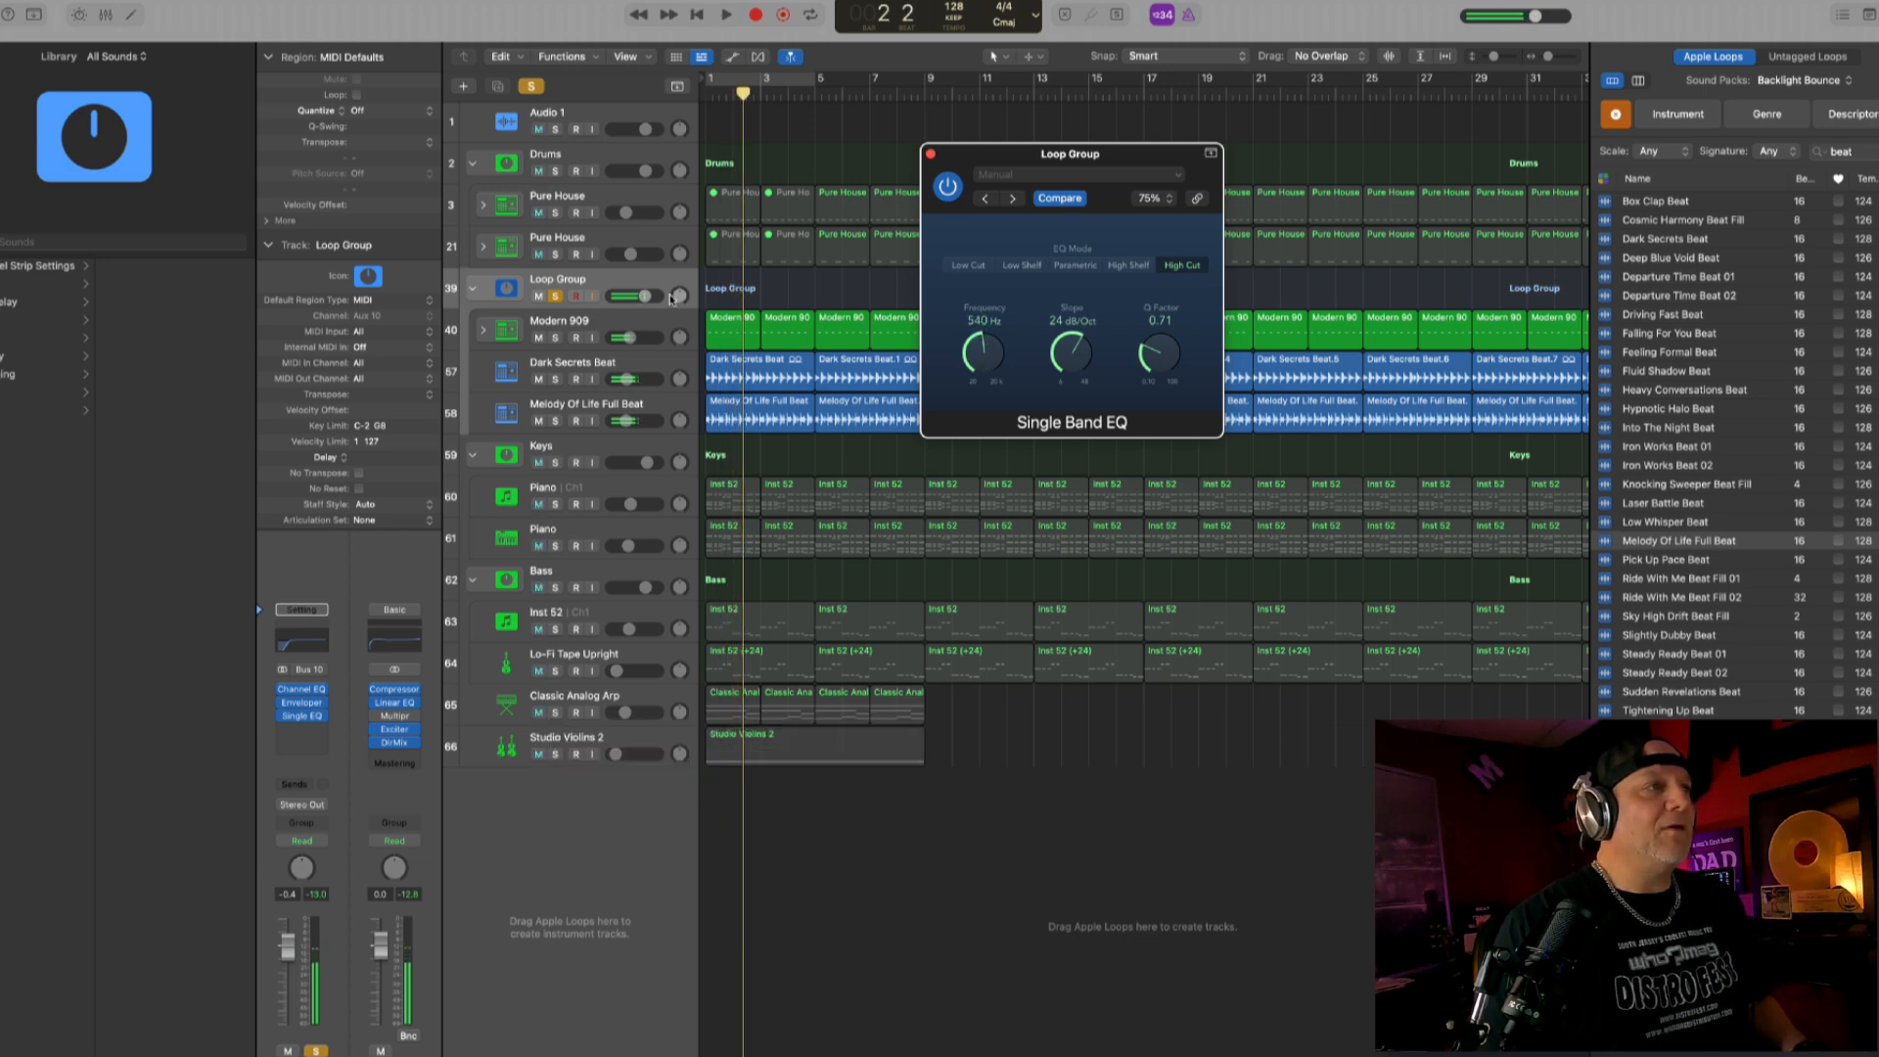
{"action": "left_click", "coordinate": [647, 281]}
{"action": "left_click", "coordinate": [555, 296]}
{"action": "key", "text": "Return"}
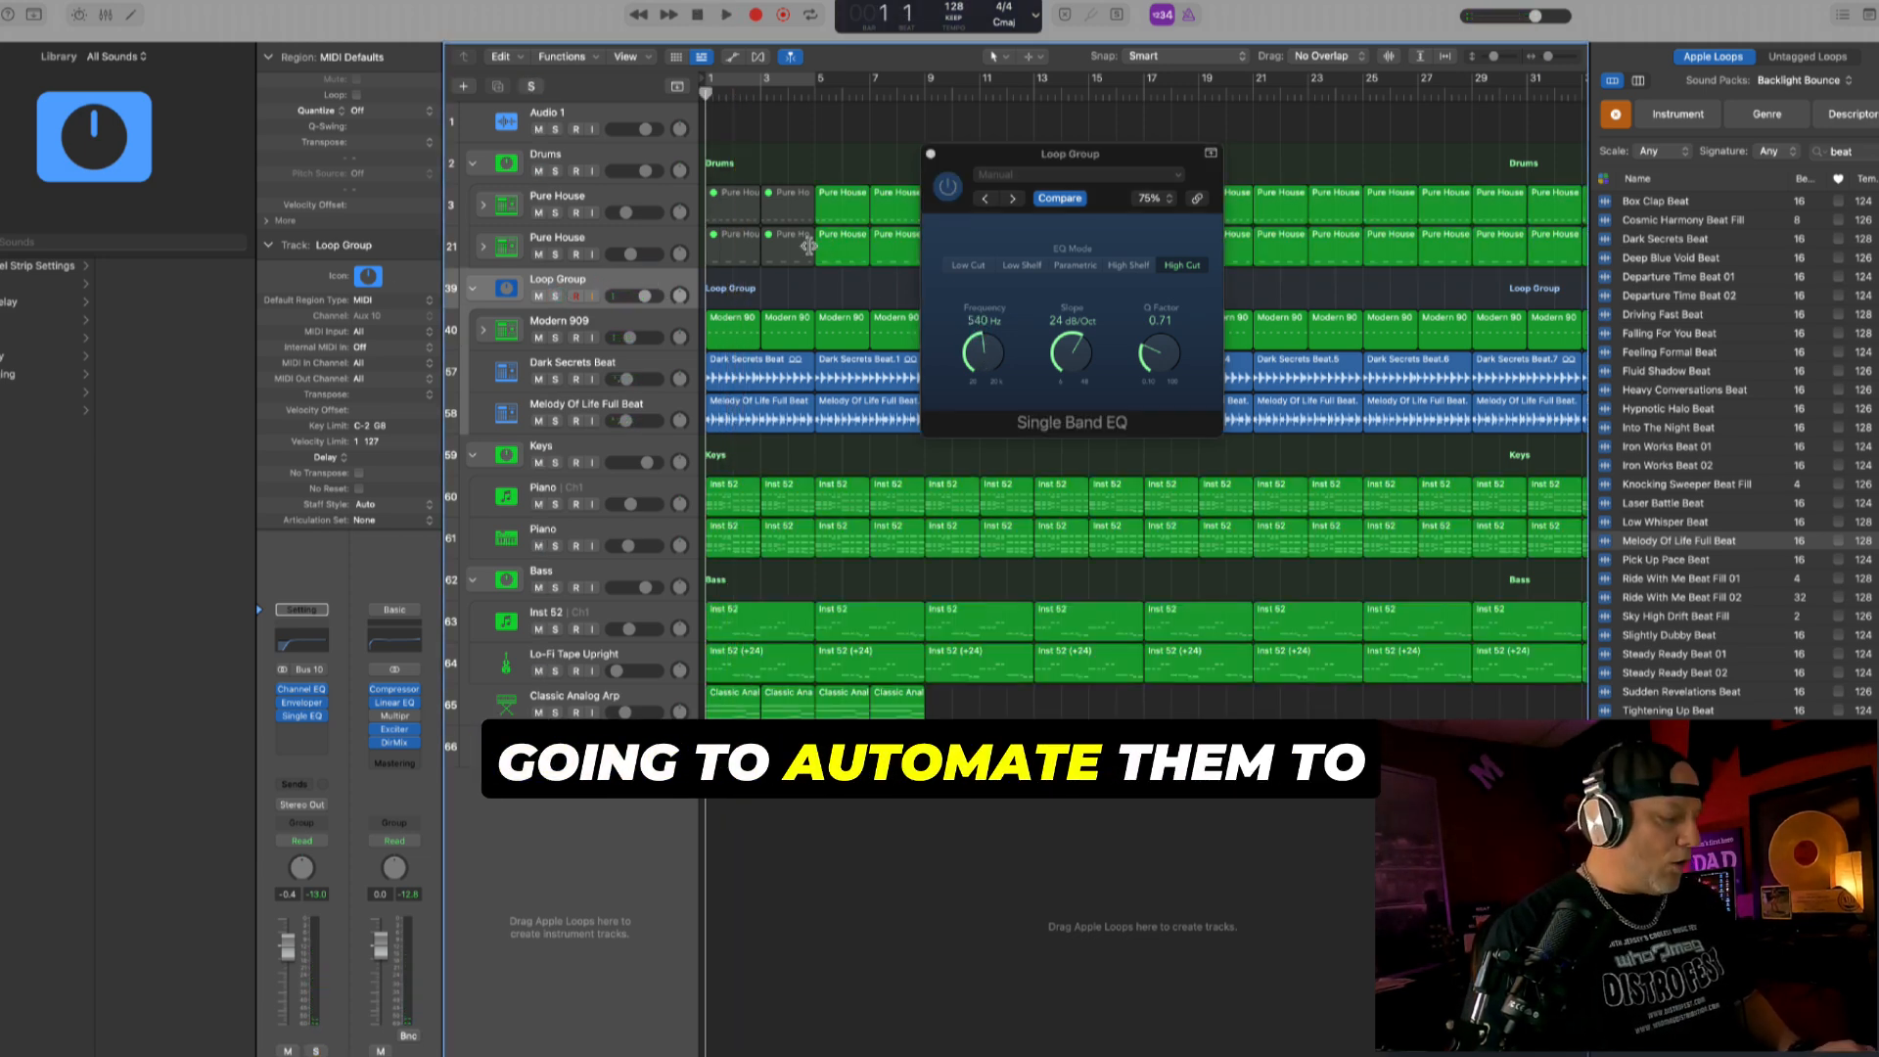
- Automate the Single Band EQ frequency on the Loop Group track, ramping from 540 Hz at bar 1 to its maximum at bar 5, and play it
{"action": "key", "text": "a"}
{"action": "left_click", "coordinate": [641, 345]}
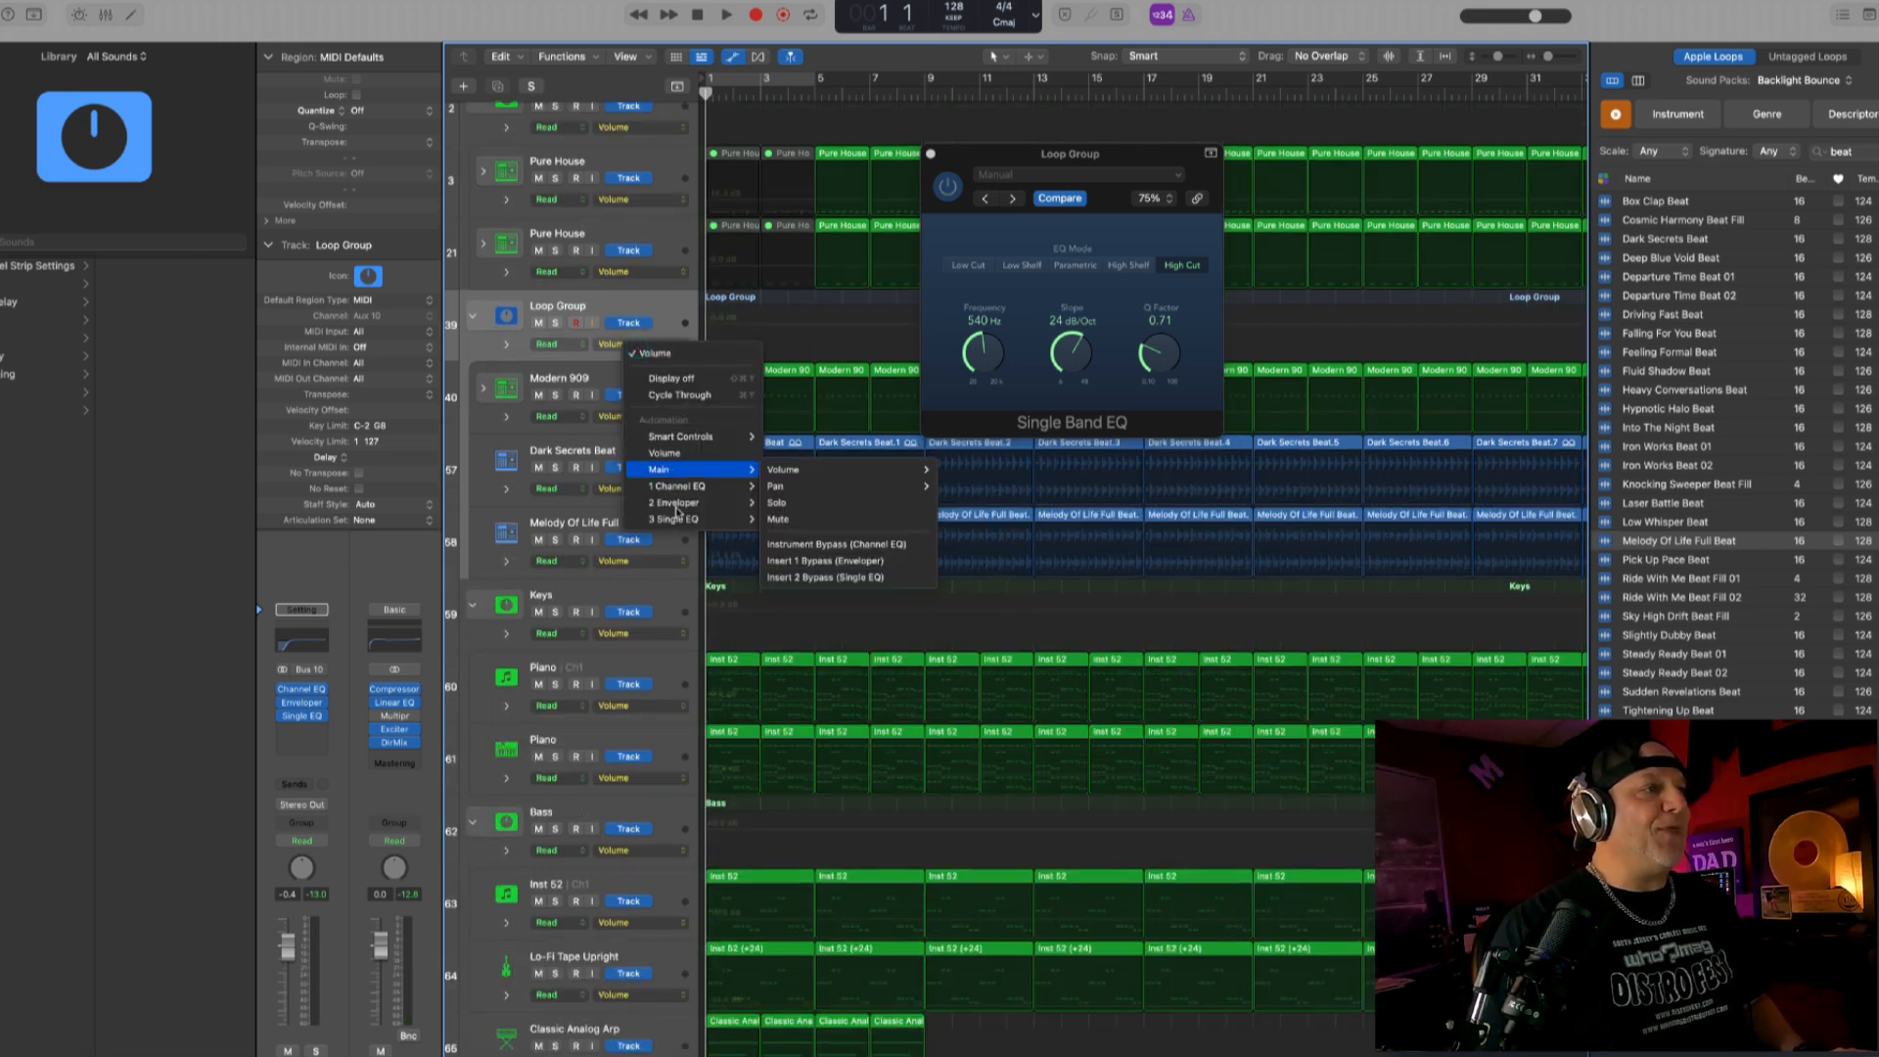
{"action": "mouse_move", "coordinate": [678, 521]}
{"action": "left_click", "coordinate": [792, 536]}
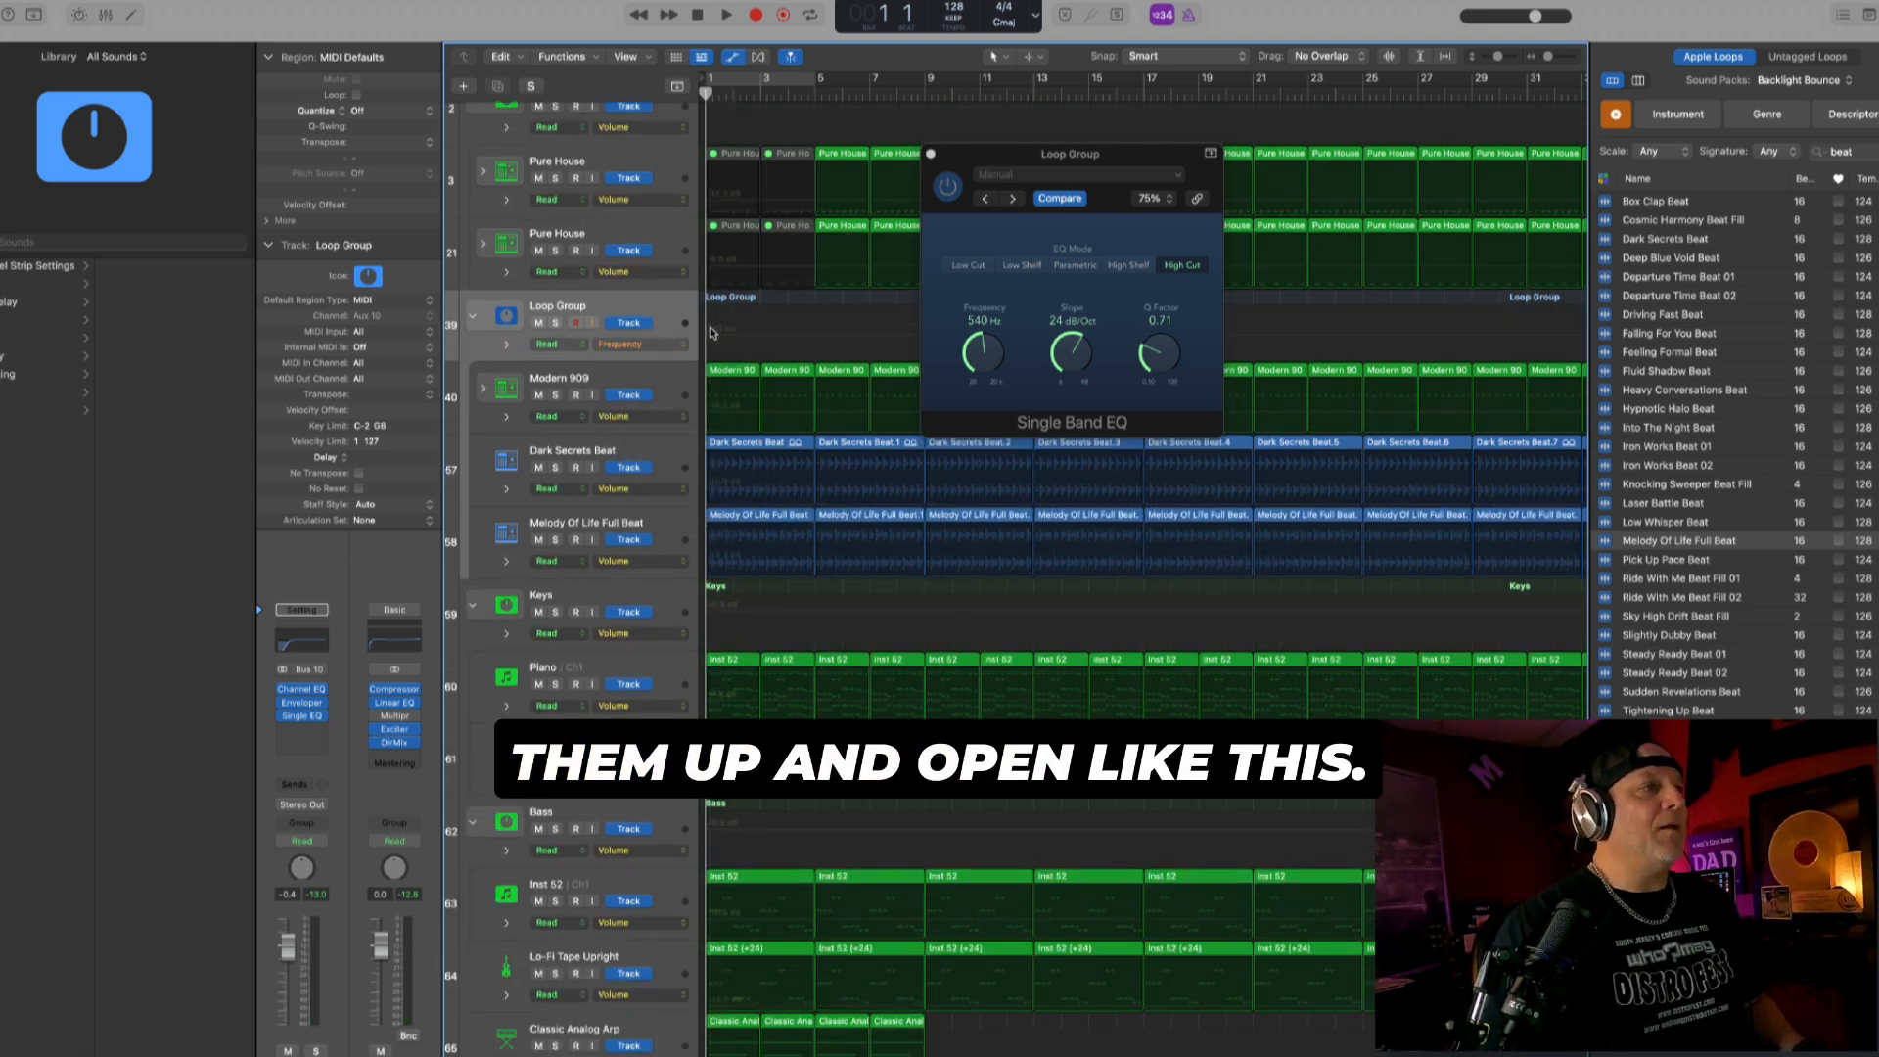
{"action": "left_click_drag", "start_coordinate": [816, 335], "coordinate": [824, 306]}
{"action": "key", "text": "space"}
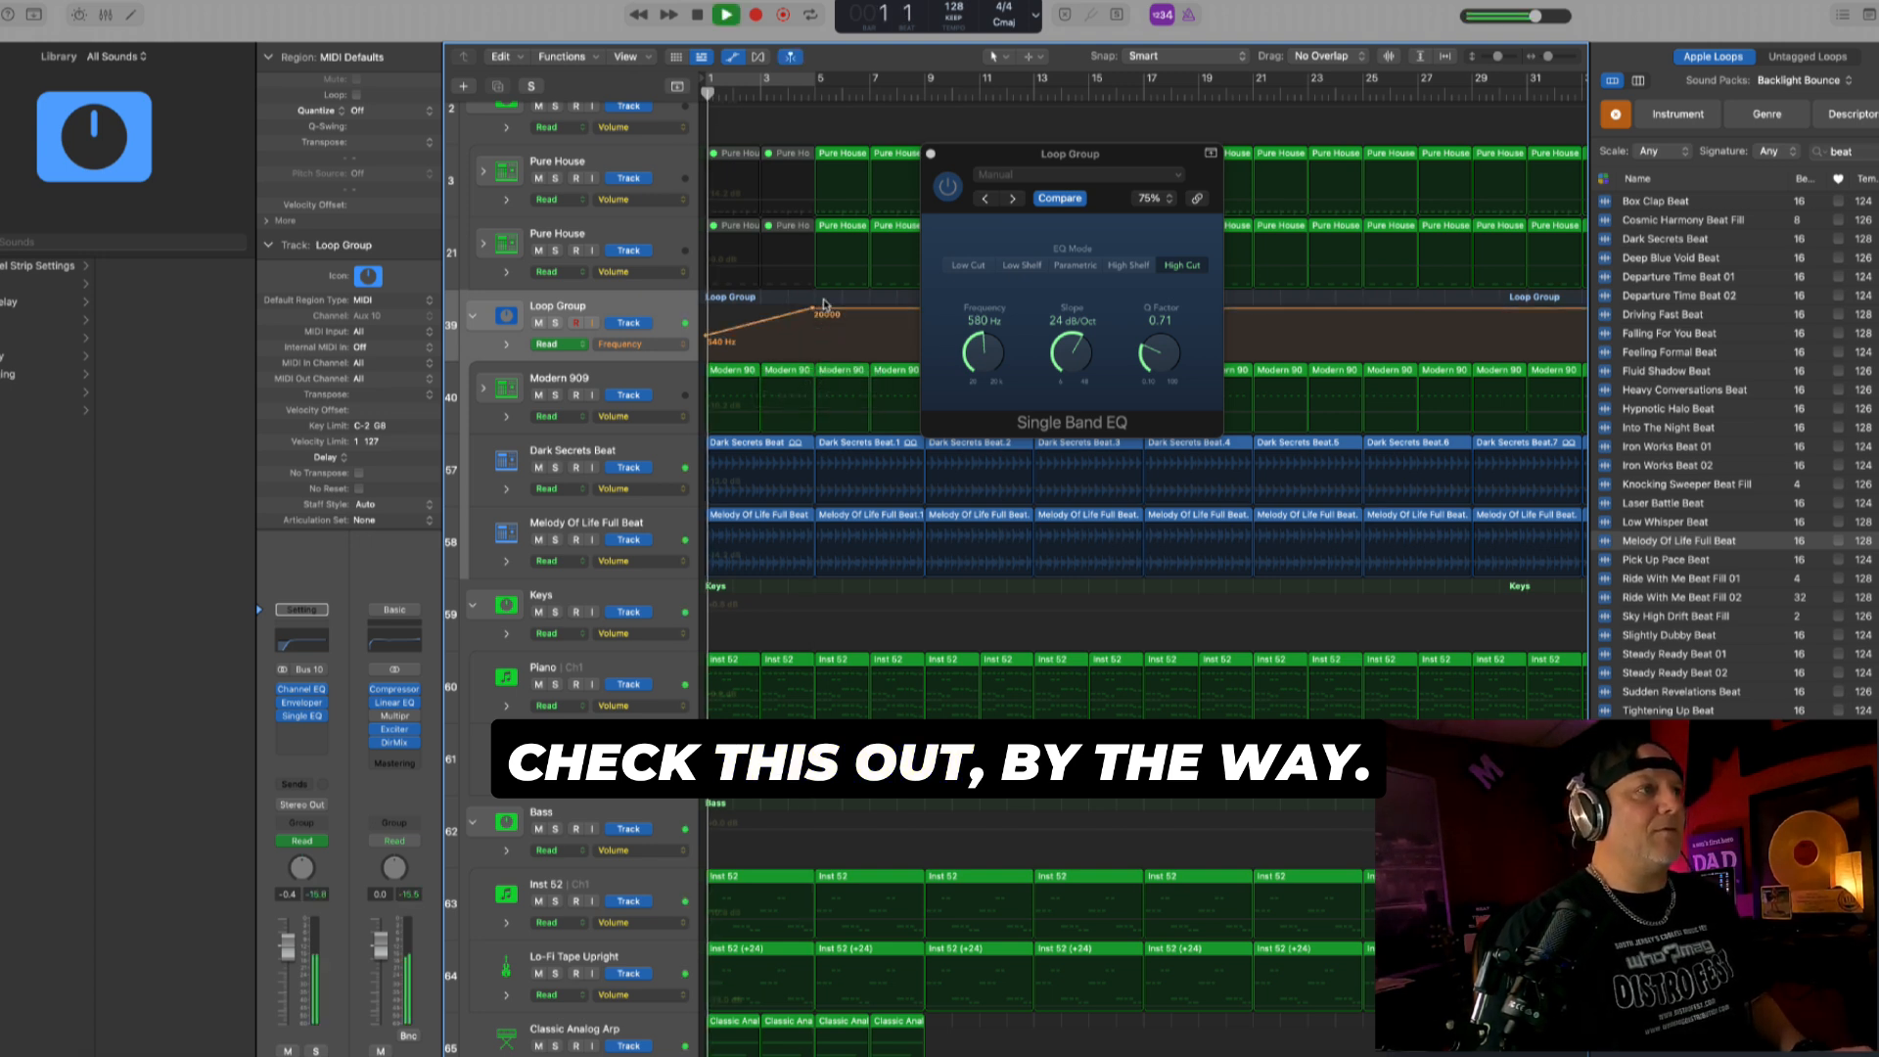
- Close the Single Band EQ on the Loop Group track, replay the filtered intro from the start and hide the track automation
{"action": "left_click", "coordinate": [931, 155]}
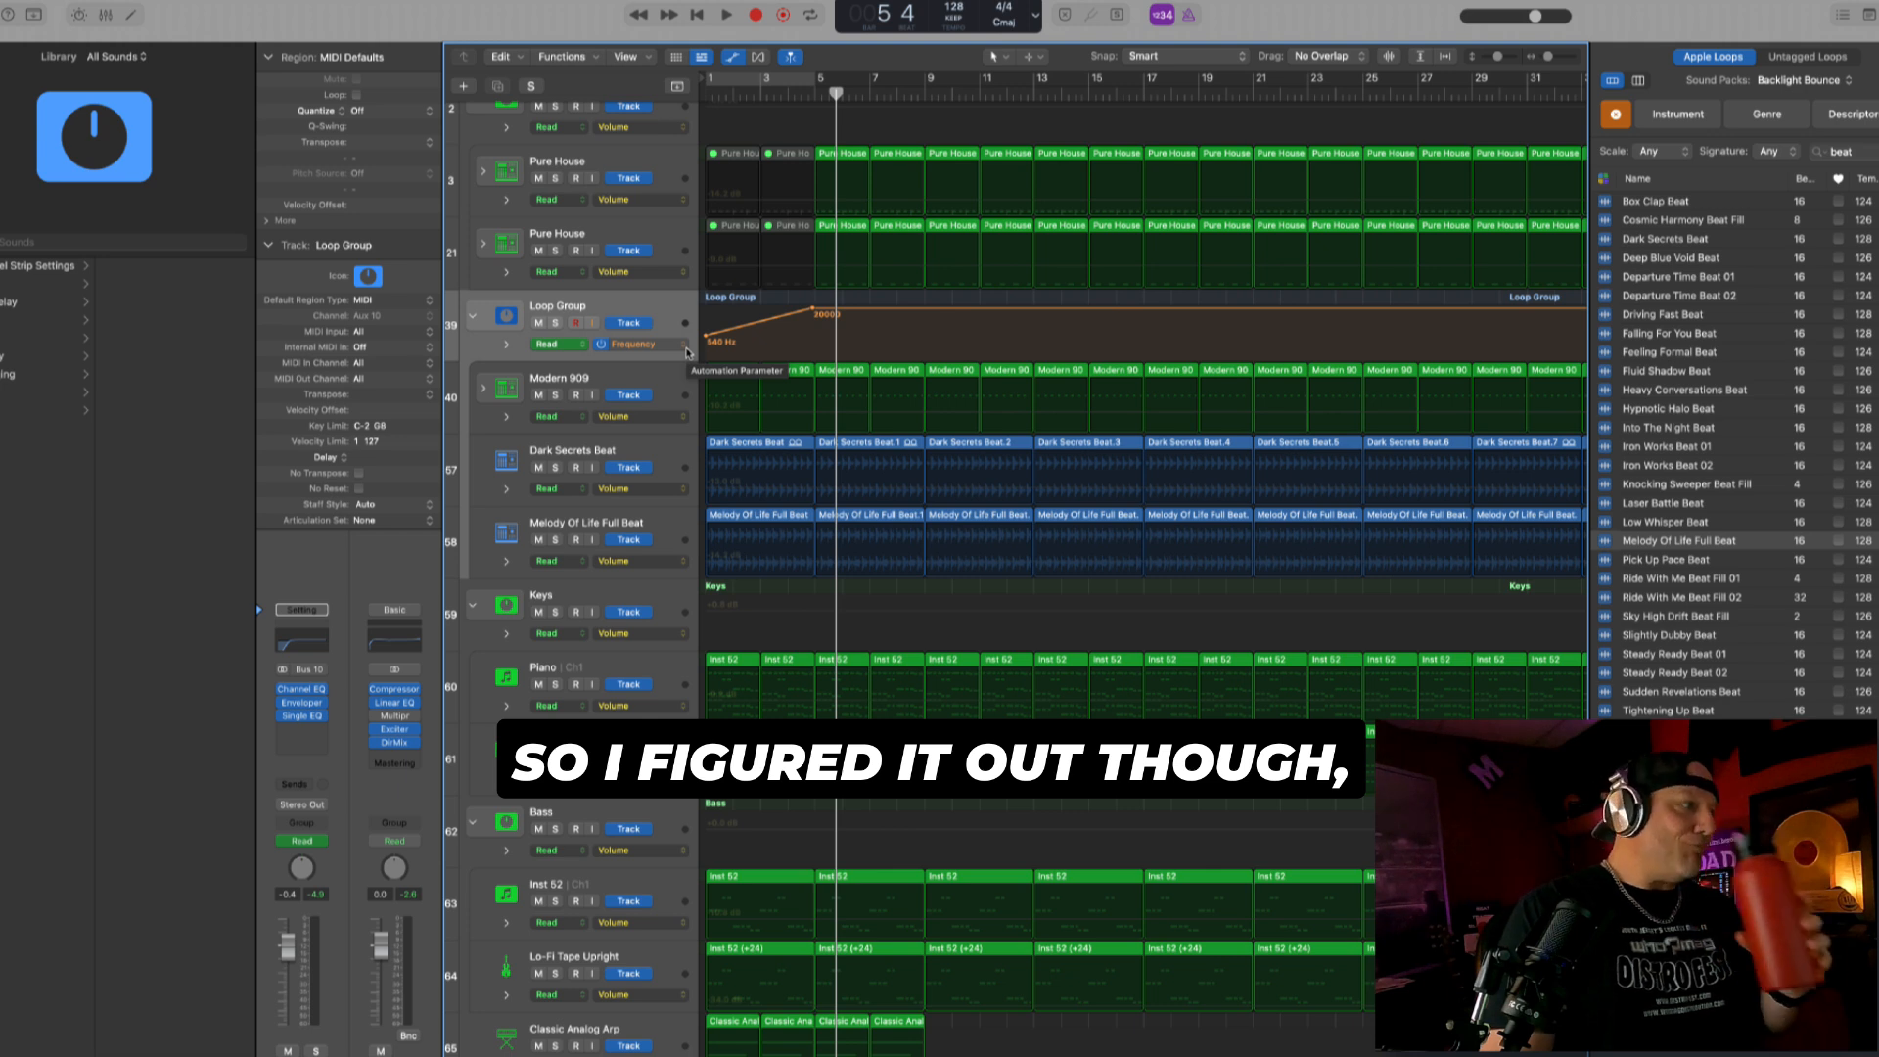
{"action": "key", "text": "Return"}
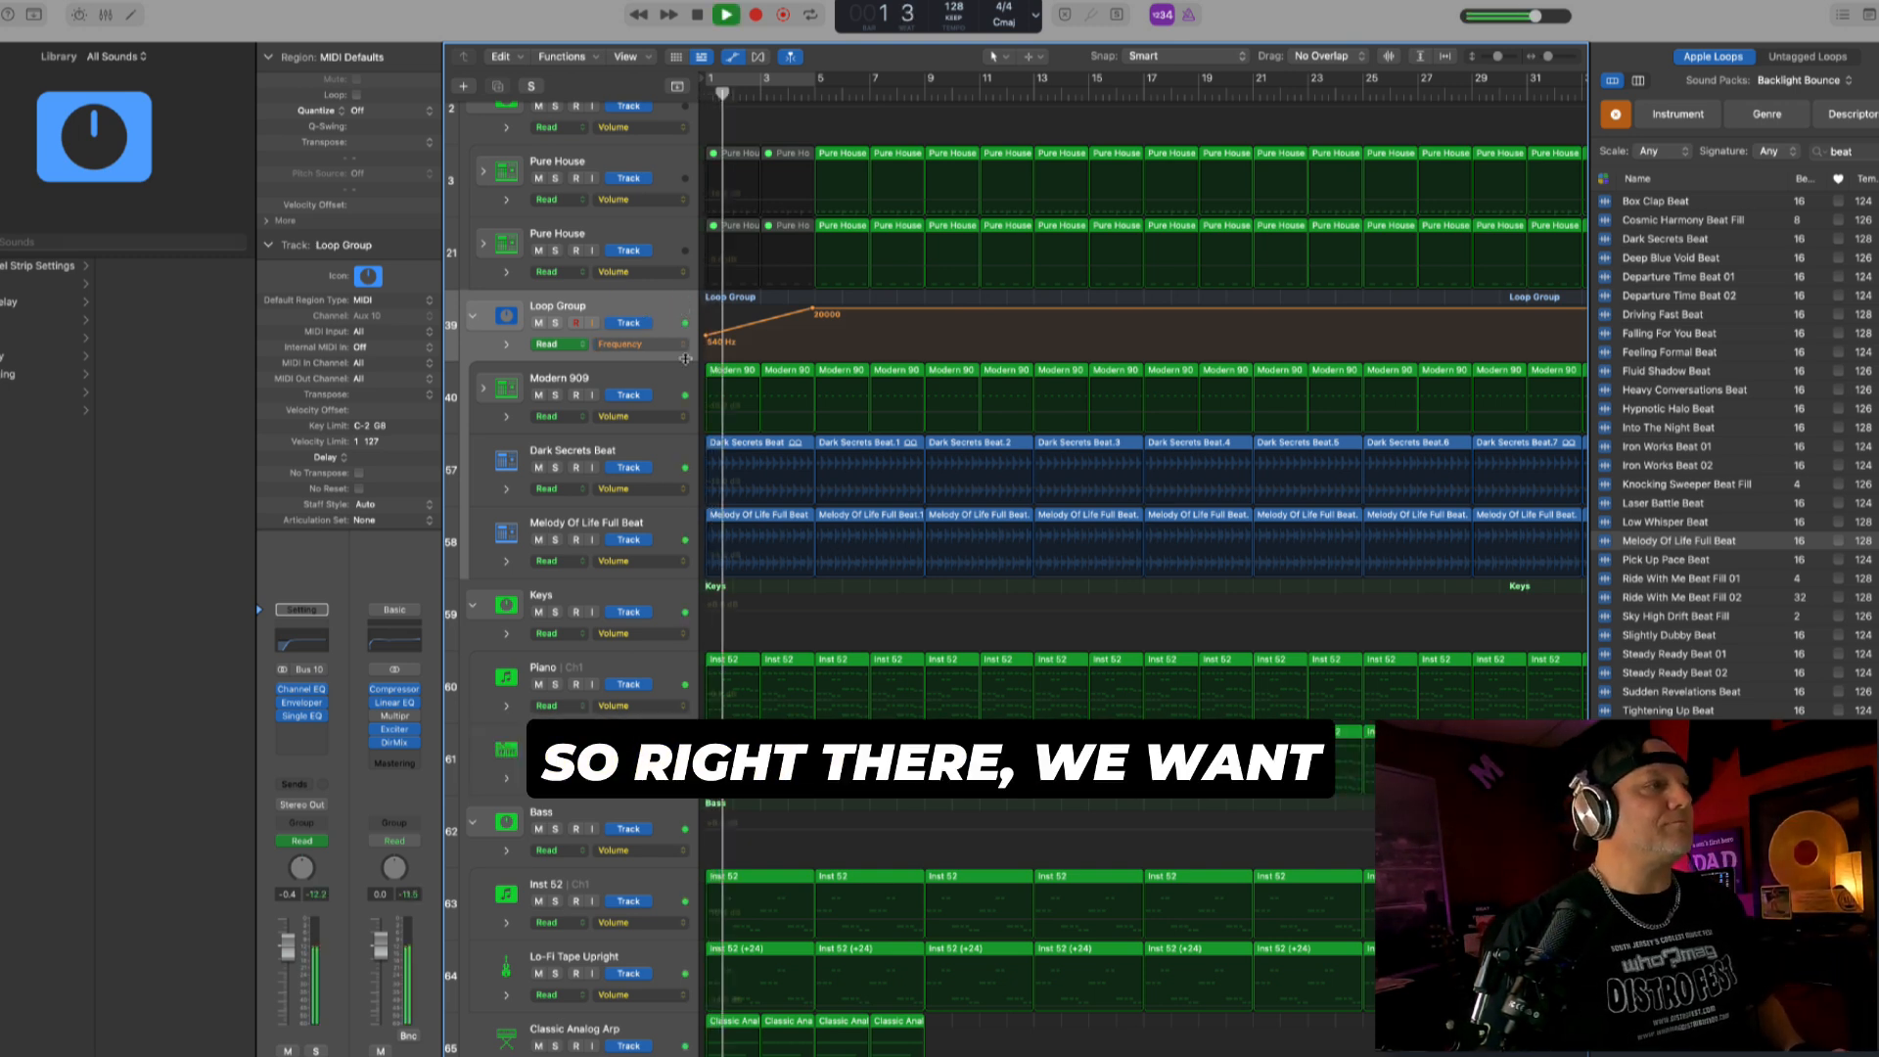
{"action": "scroll", "coordinate": [738, 360], "scroll_direction": "down", "scroll_amount": 6}
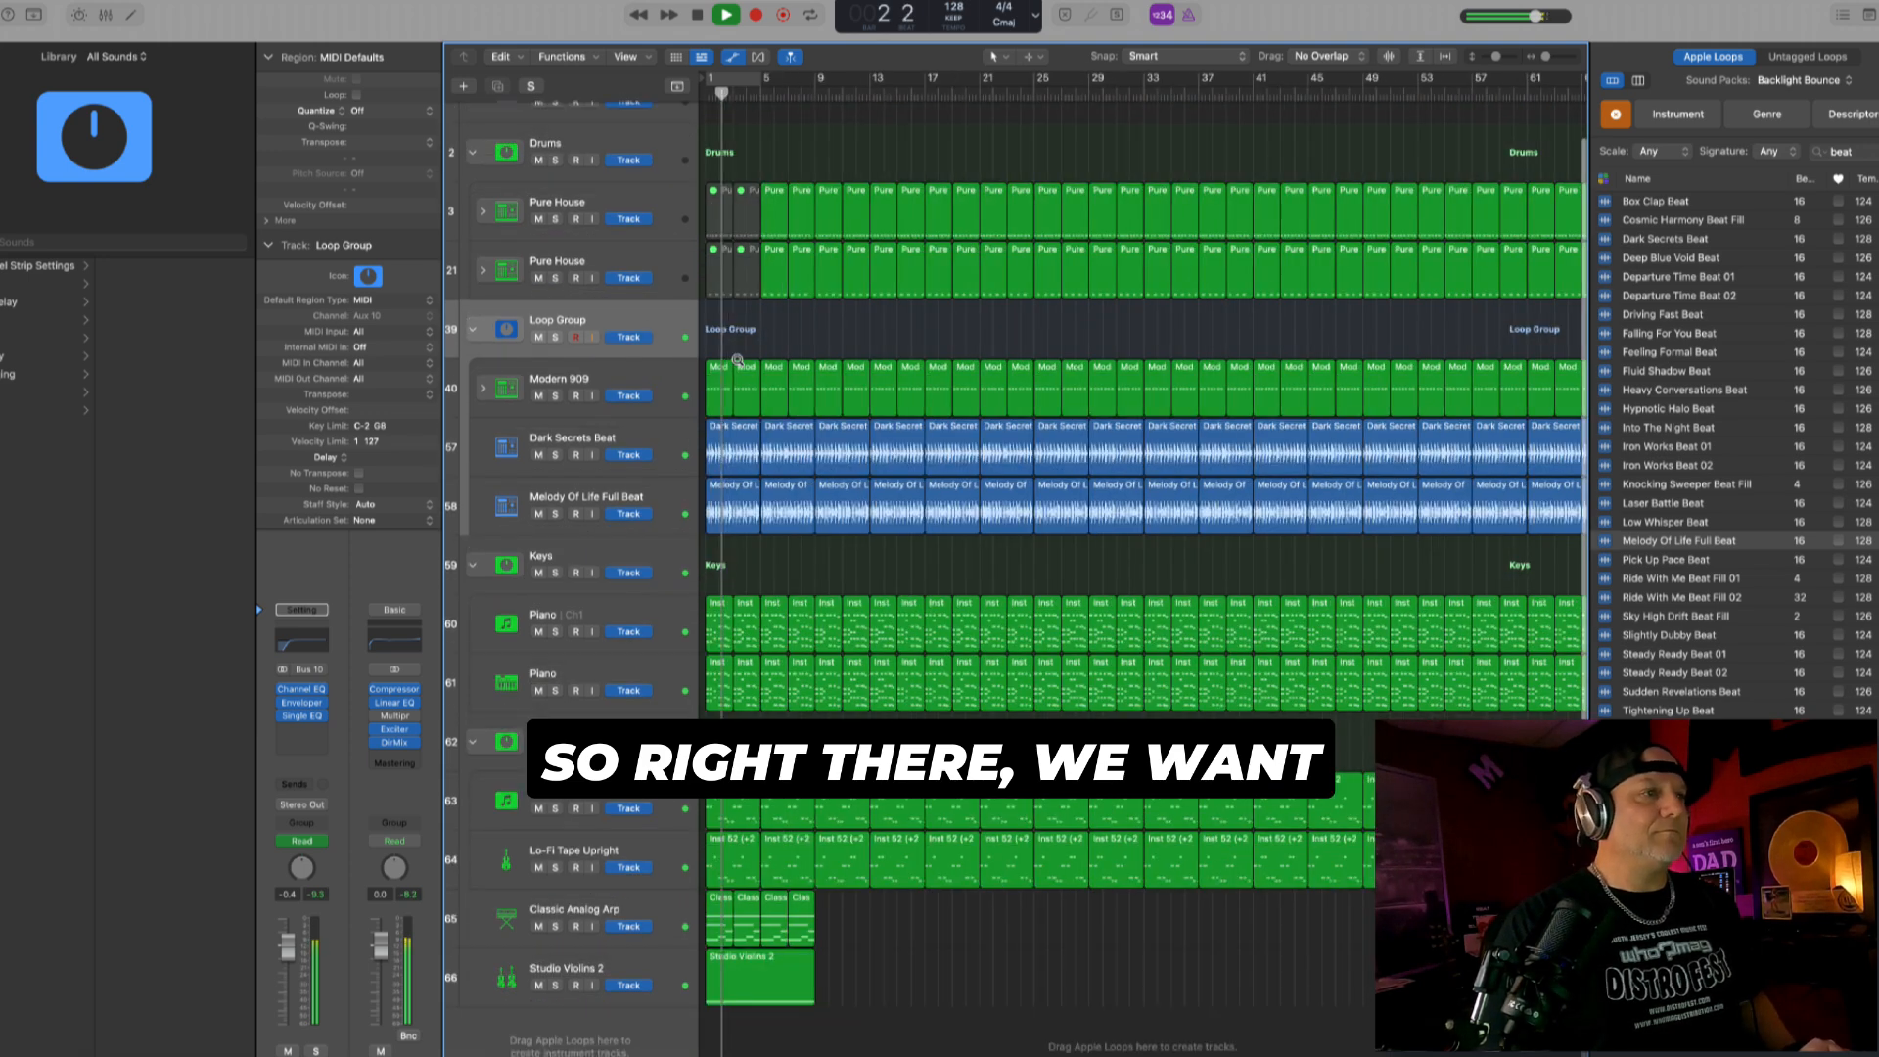
{"action": "key", "text": "a"}
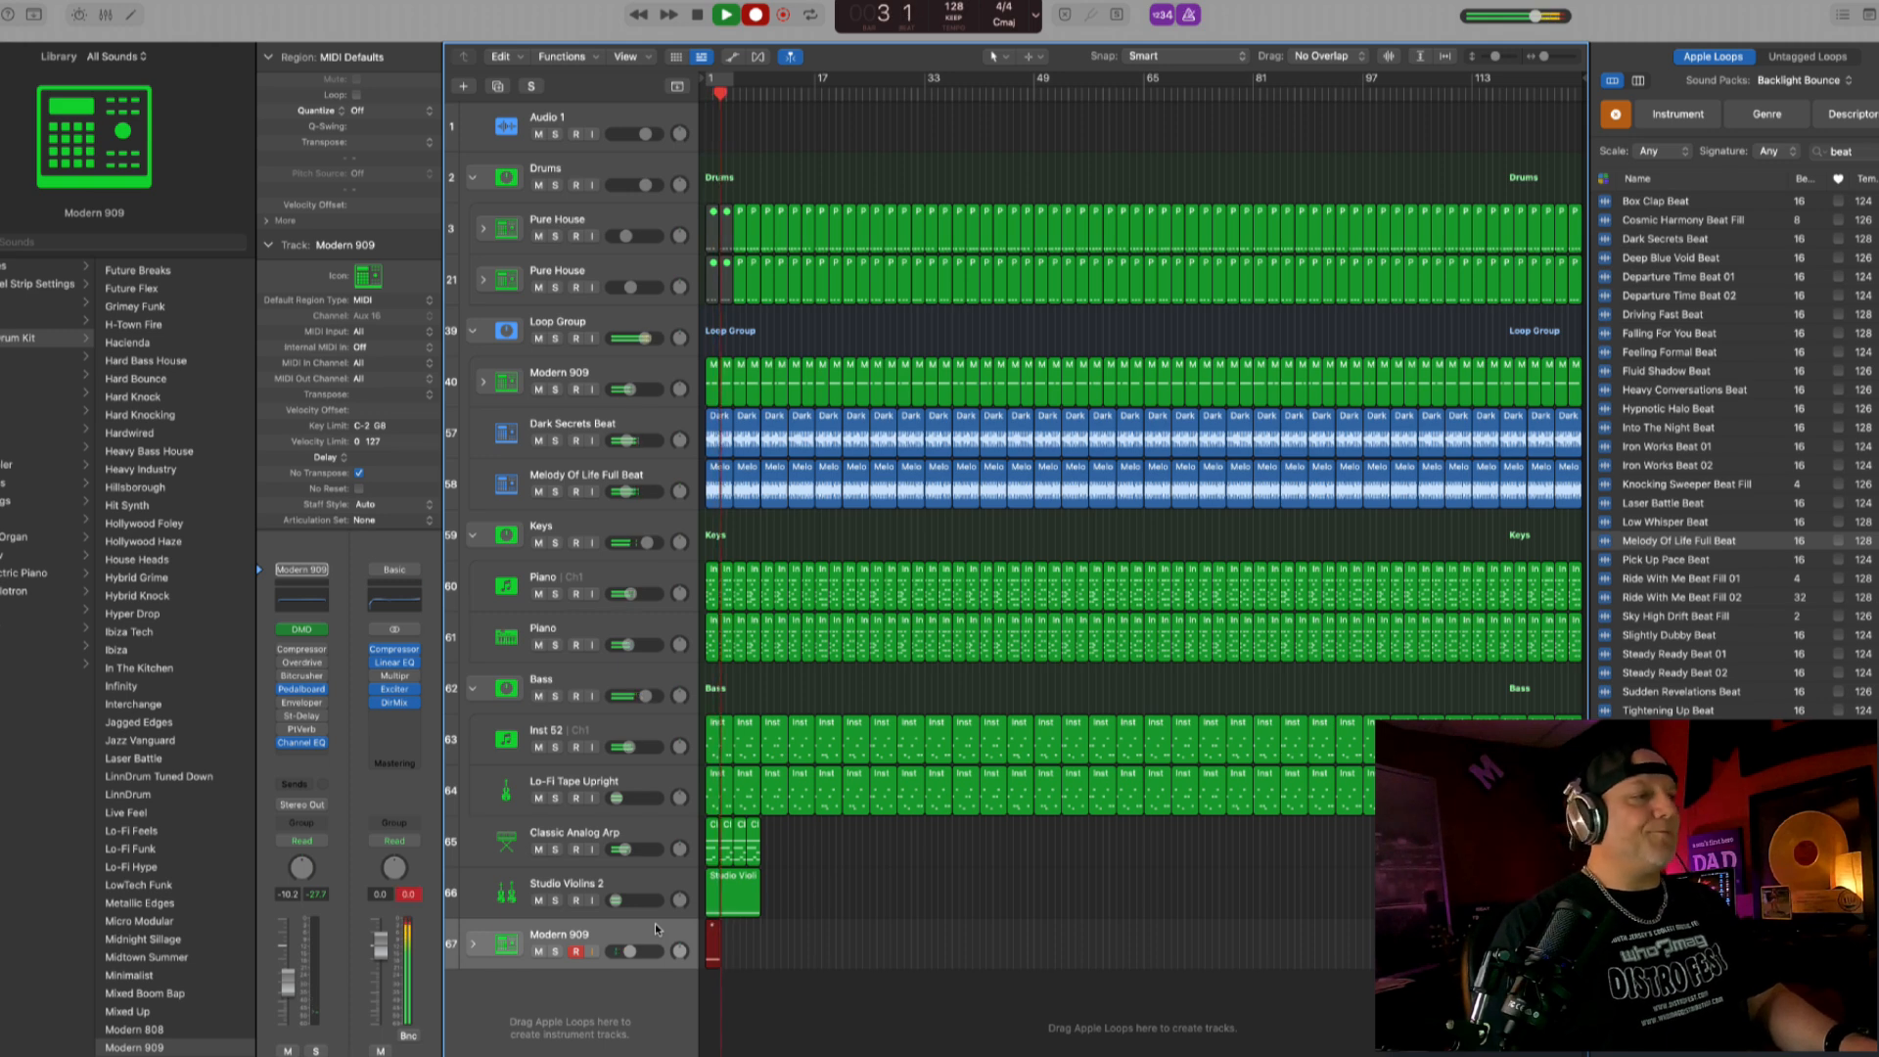
- Stop the crash recording on the new Modern 909 track, quantize it to 1/16 notes and copy its region to bar 9
{"action": "key", "text": "space"}
{"action": "key", "text": "q"}
{"action": "key", "text": "Return"}
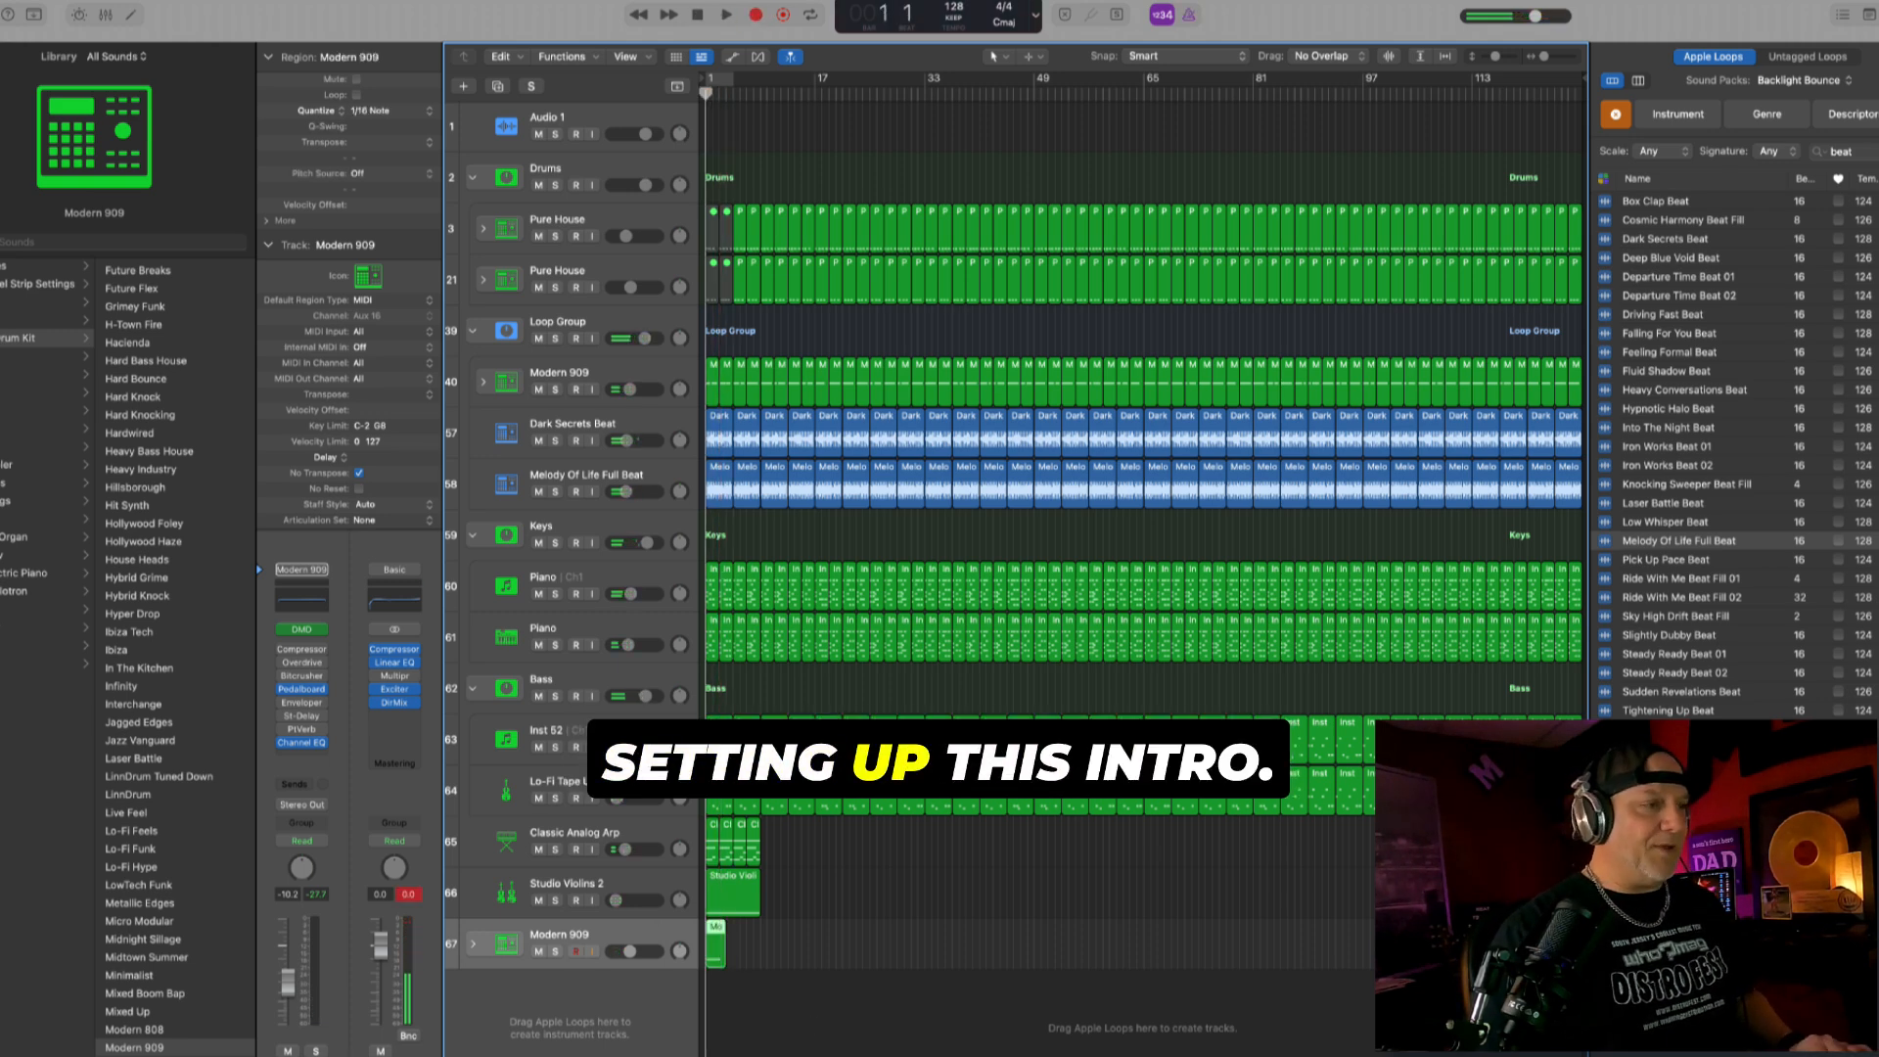
{"action": "key", "text": "super+Right"}
{"action": "key", "text": "super+Right"}
{"action": "left_click_drag", "start_coordinate": [747, 946], "coordinate": [969, 949]}
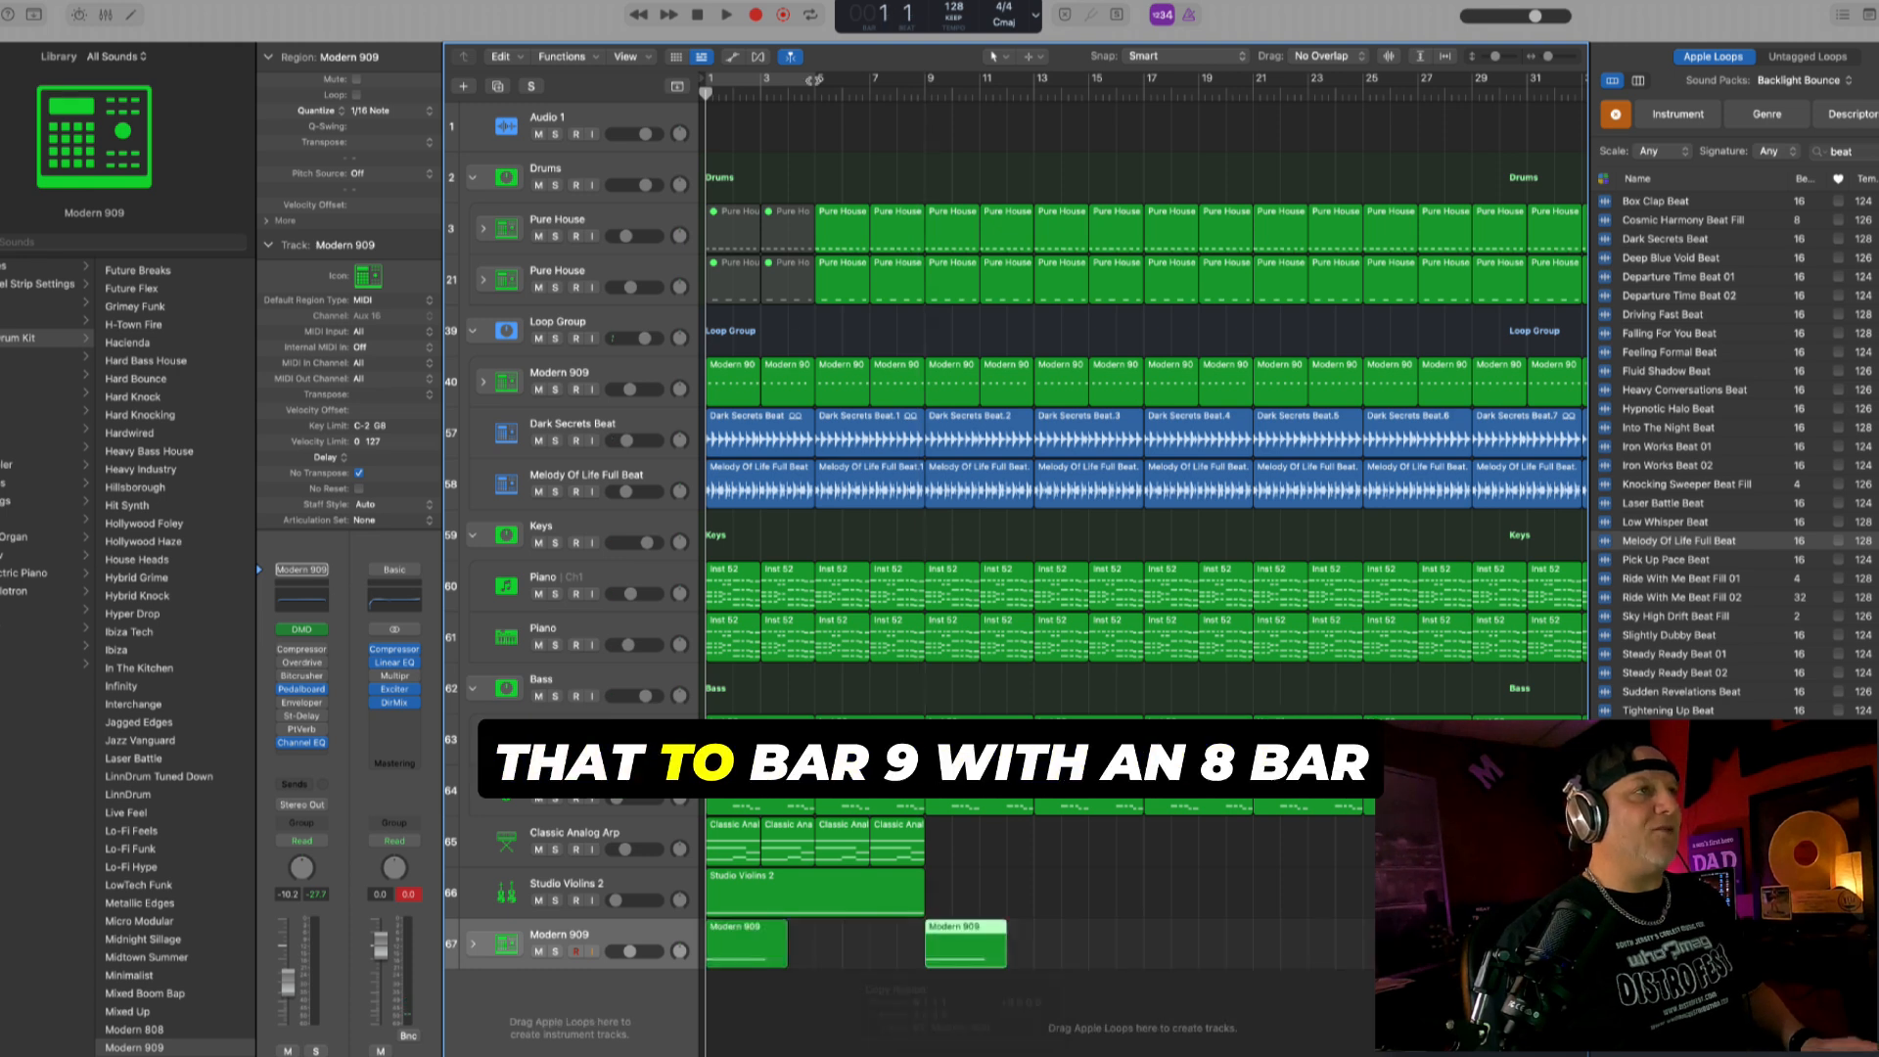
- Lower the Modern 909 crash track's volume to -13.4 dB while playing the intro
{"action": "key", "text": "space"}
{"action": "left_click_drag", "start_coordinate": [631, 957], "coordinate": [624, 957]}
{"action": "key", "text": "space"}
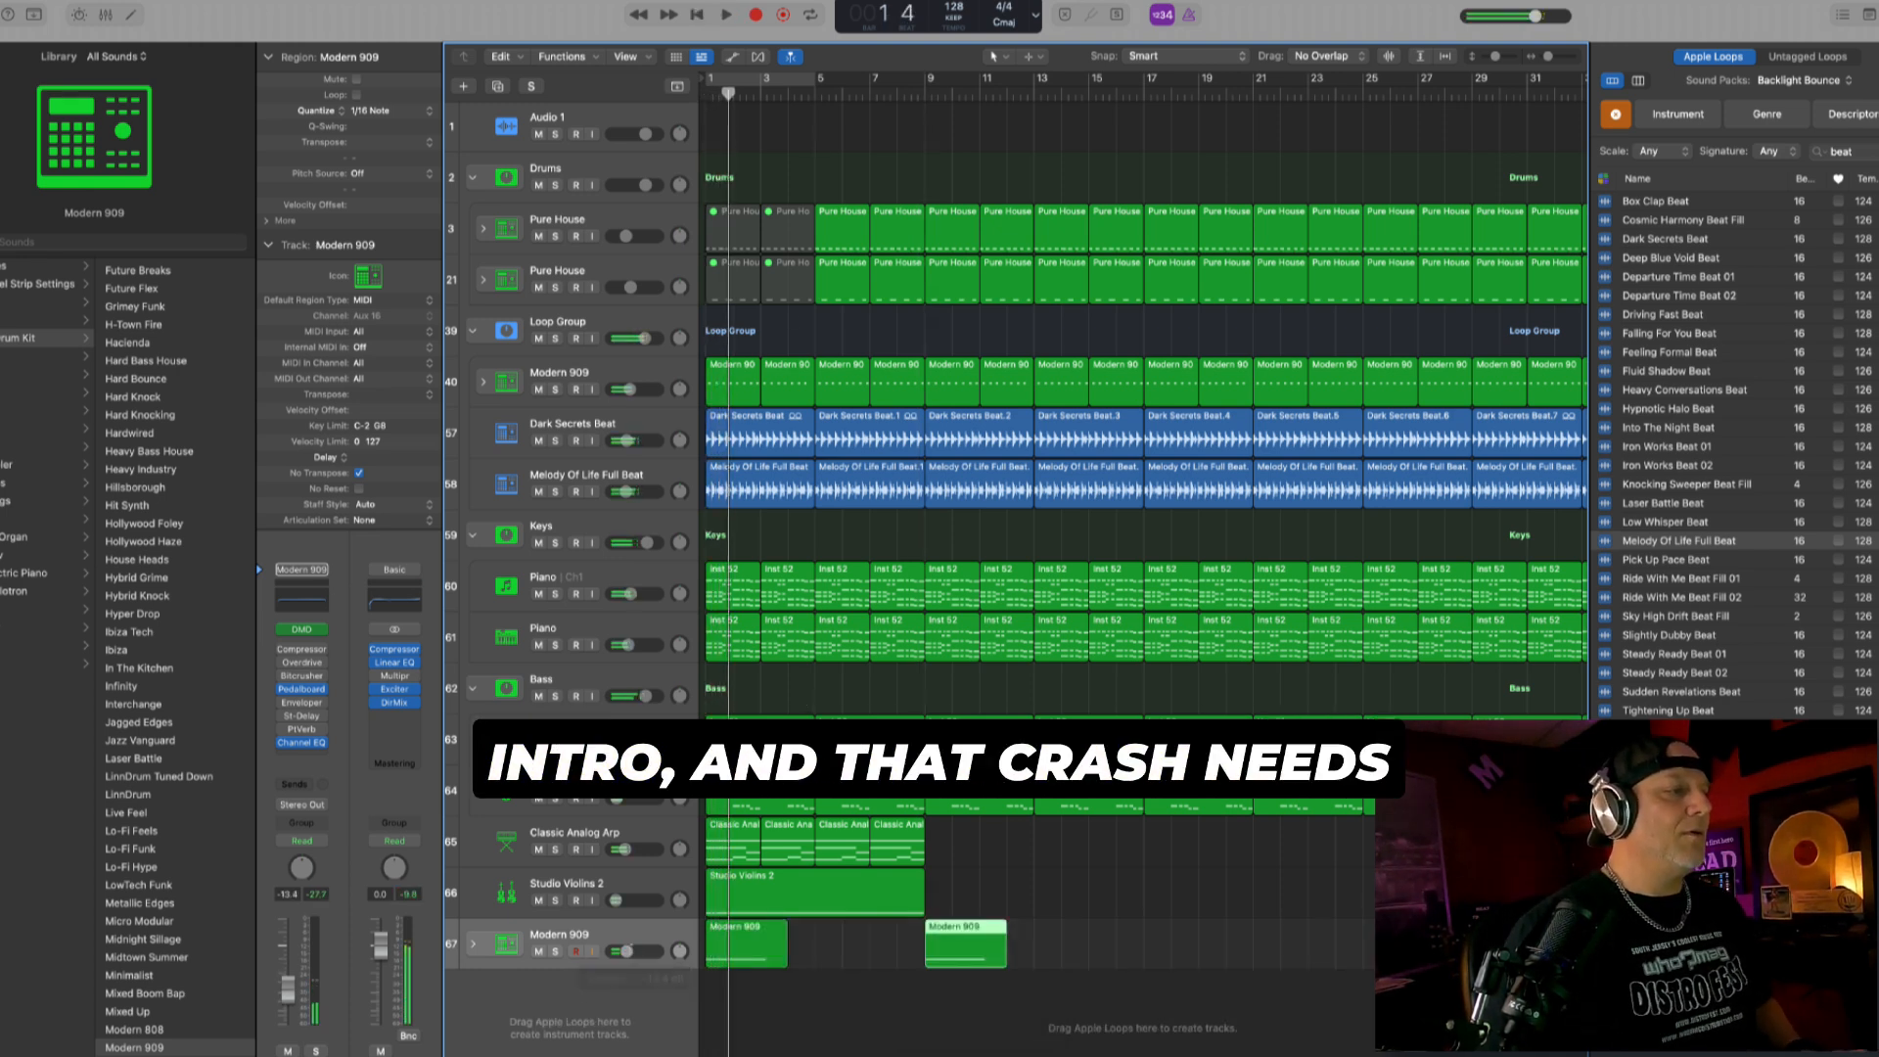
- Set the crash track's PlatinumVerb to a reverb time of about 3.3 s and 49% wet, and play the result from the start
{"action": "left_click", "coordinate": [632, 925]}
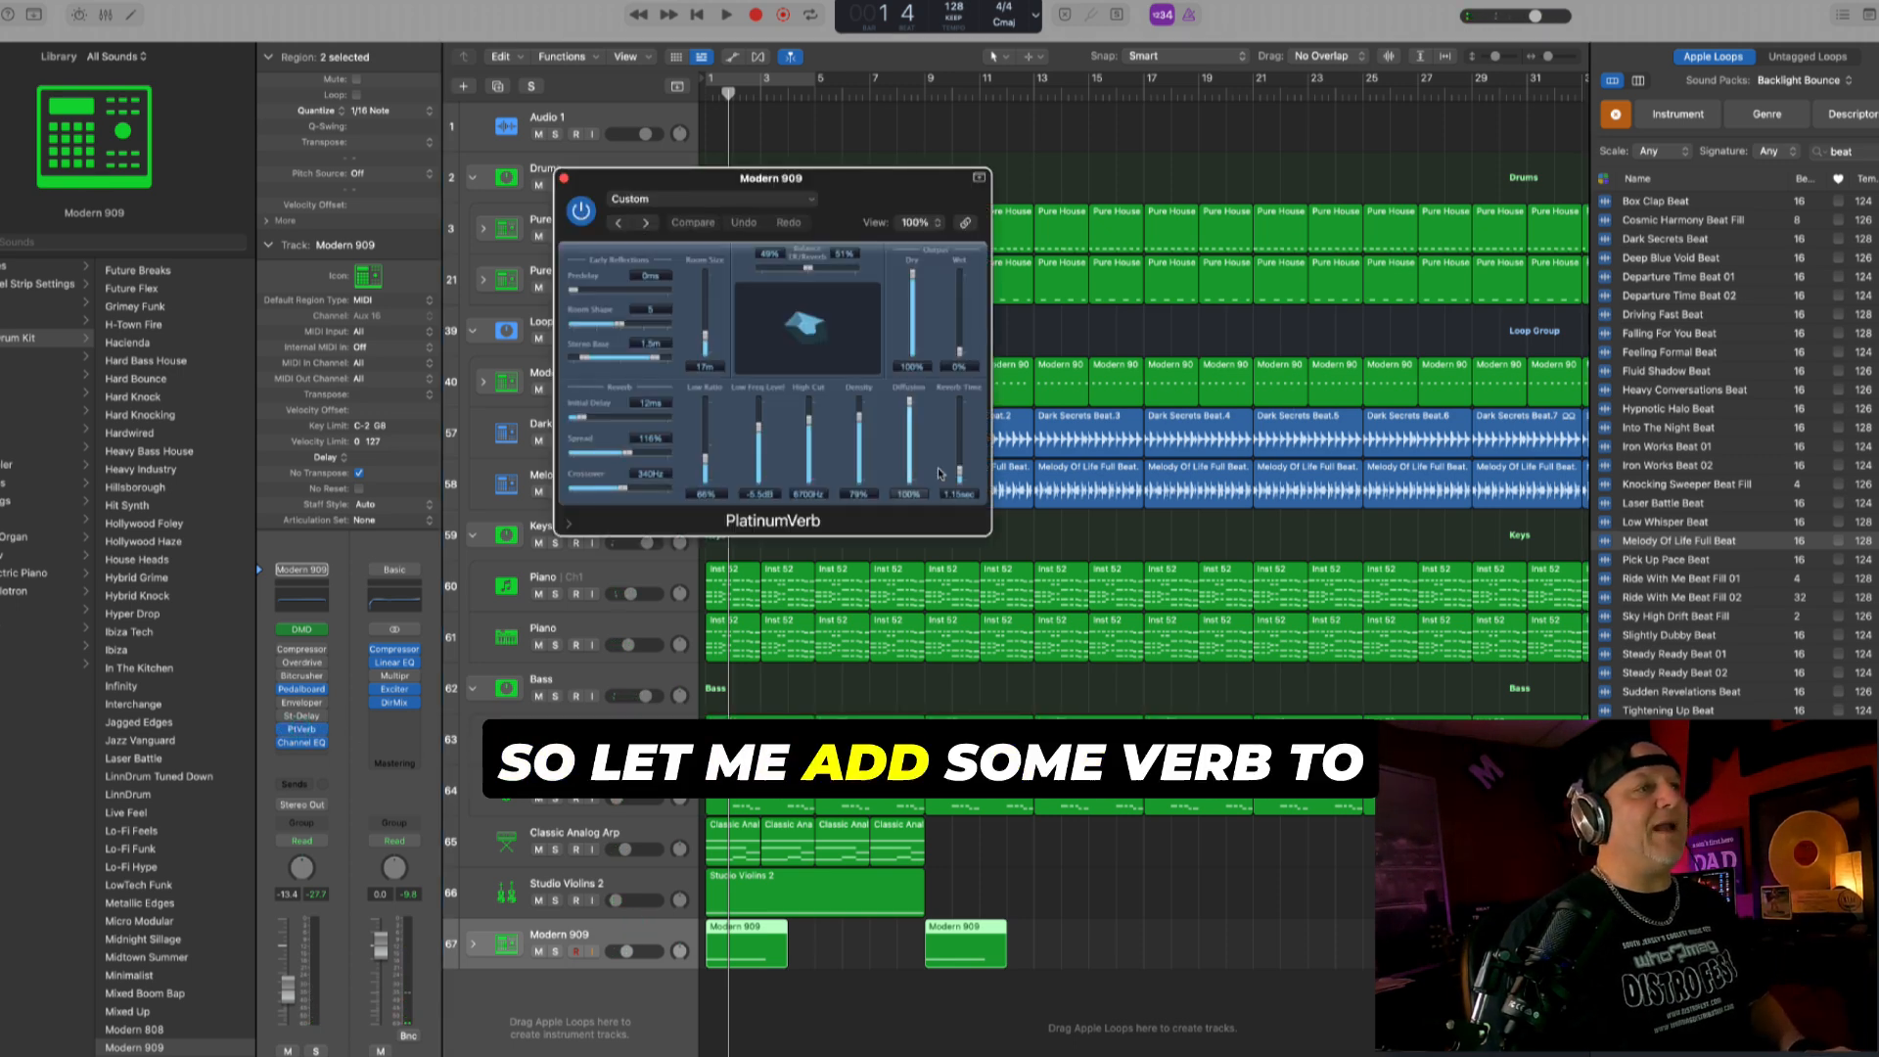
{"action": "left_click_drag", "start_coordinate": [958, 472], "coordinate": [959, 449]}
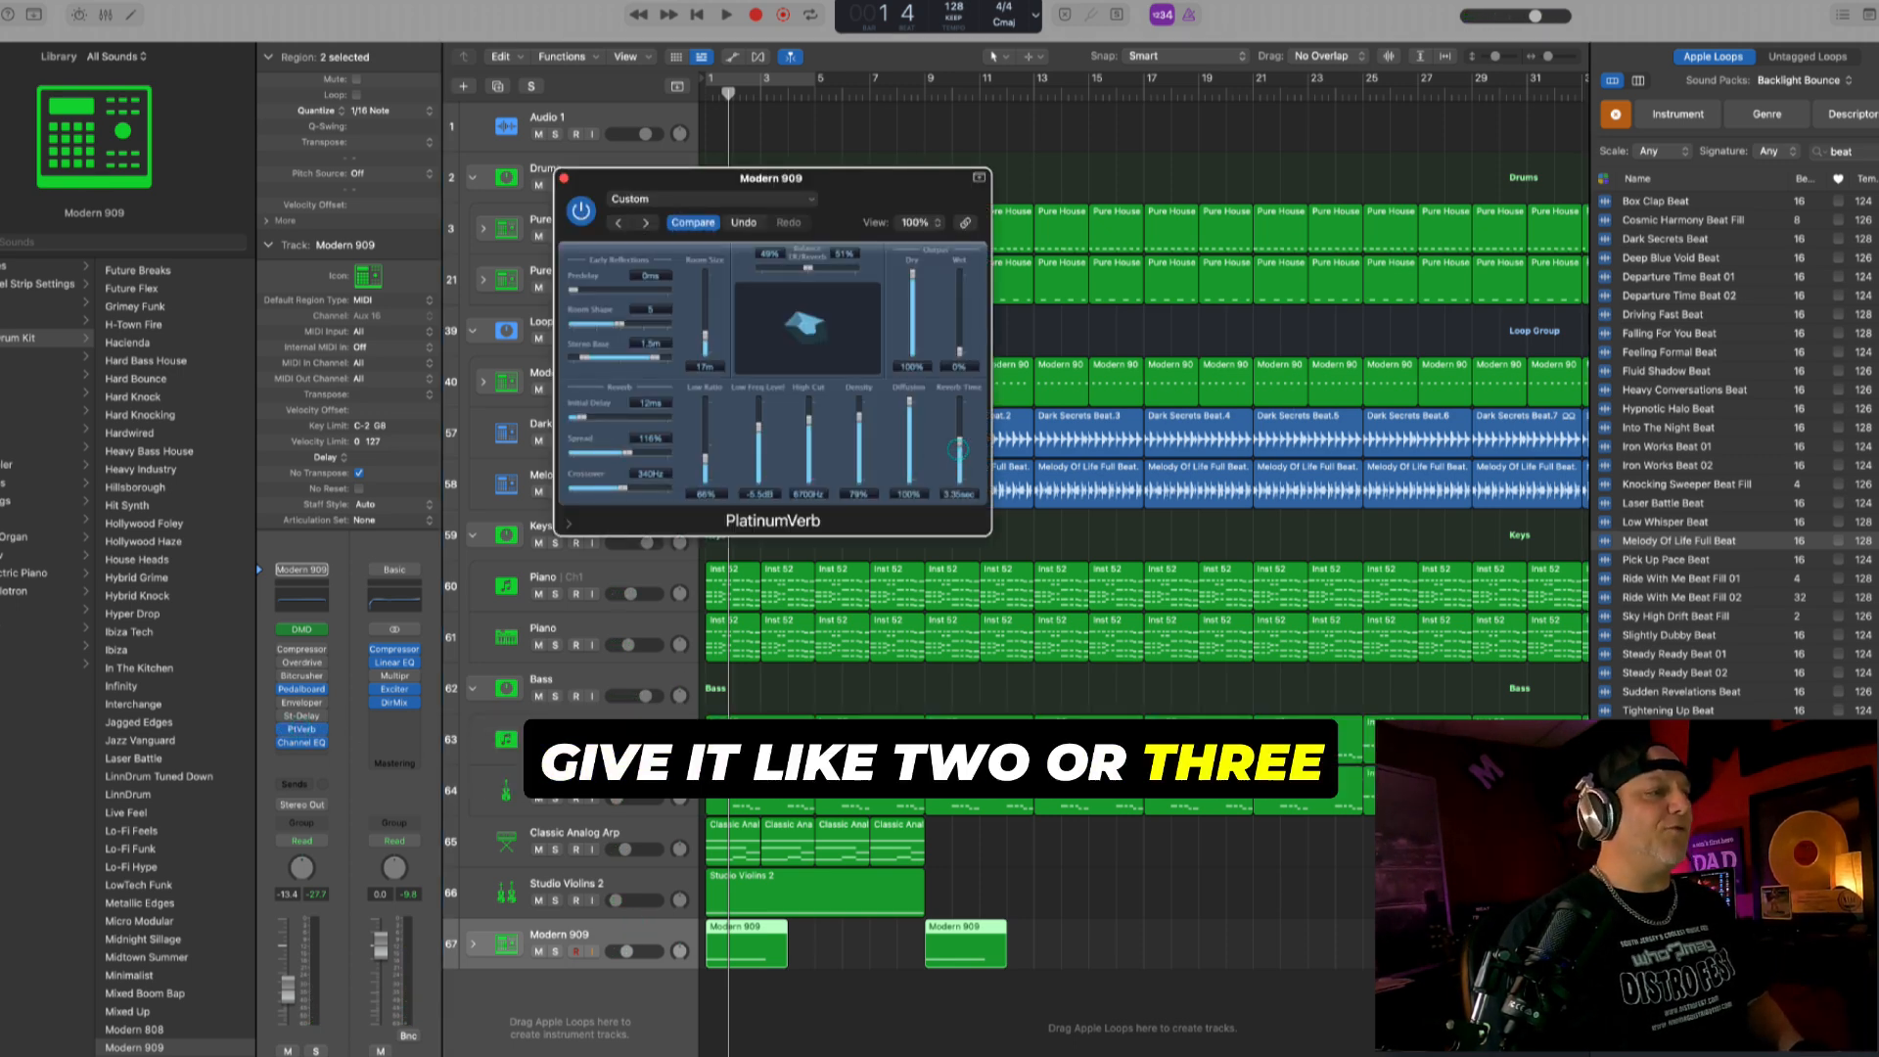
{"action": "left_click", "coordinate": [727, 985]}
{"action": "key", "text": "Return"}
{"action": "key", "text": "space"}
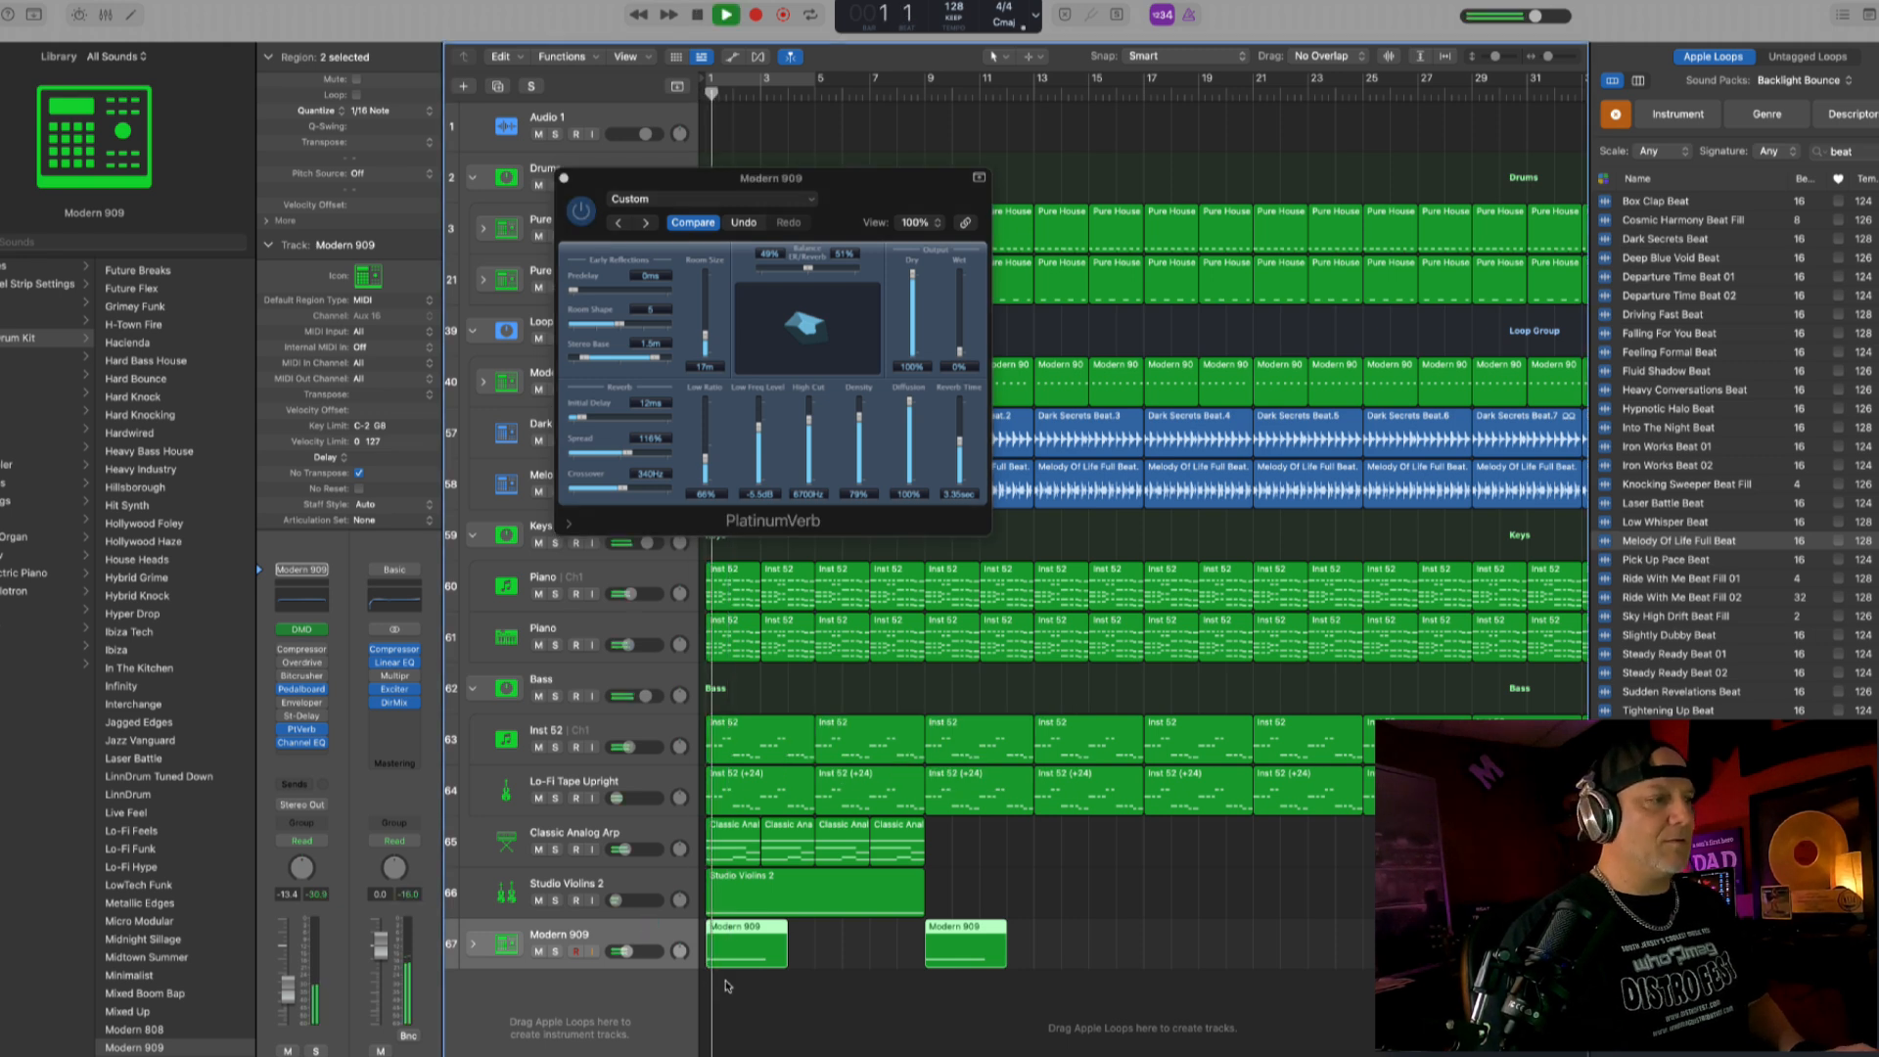
{"action": "left_click_drag", "start_coordinate": [960, 348], "coordinate": [965, 255]}
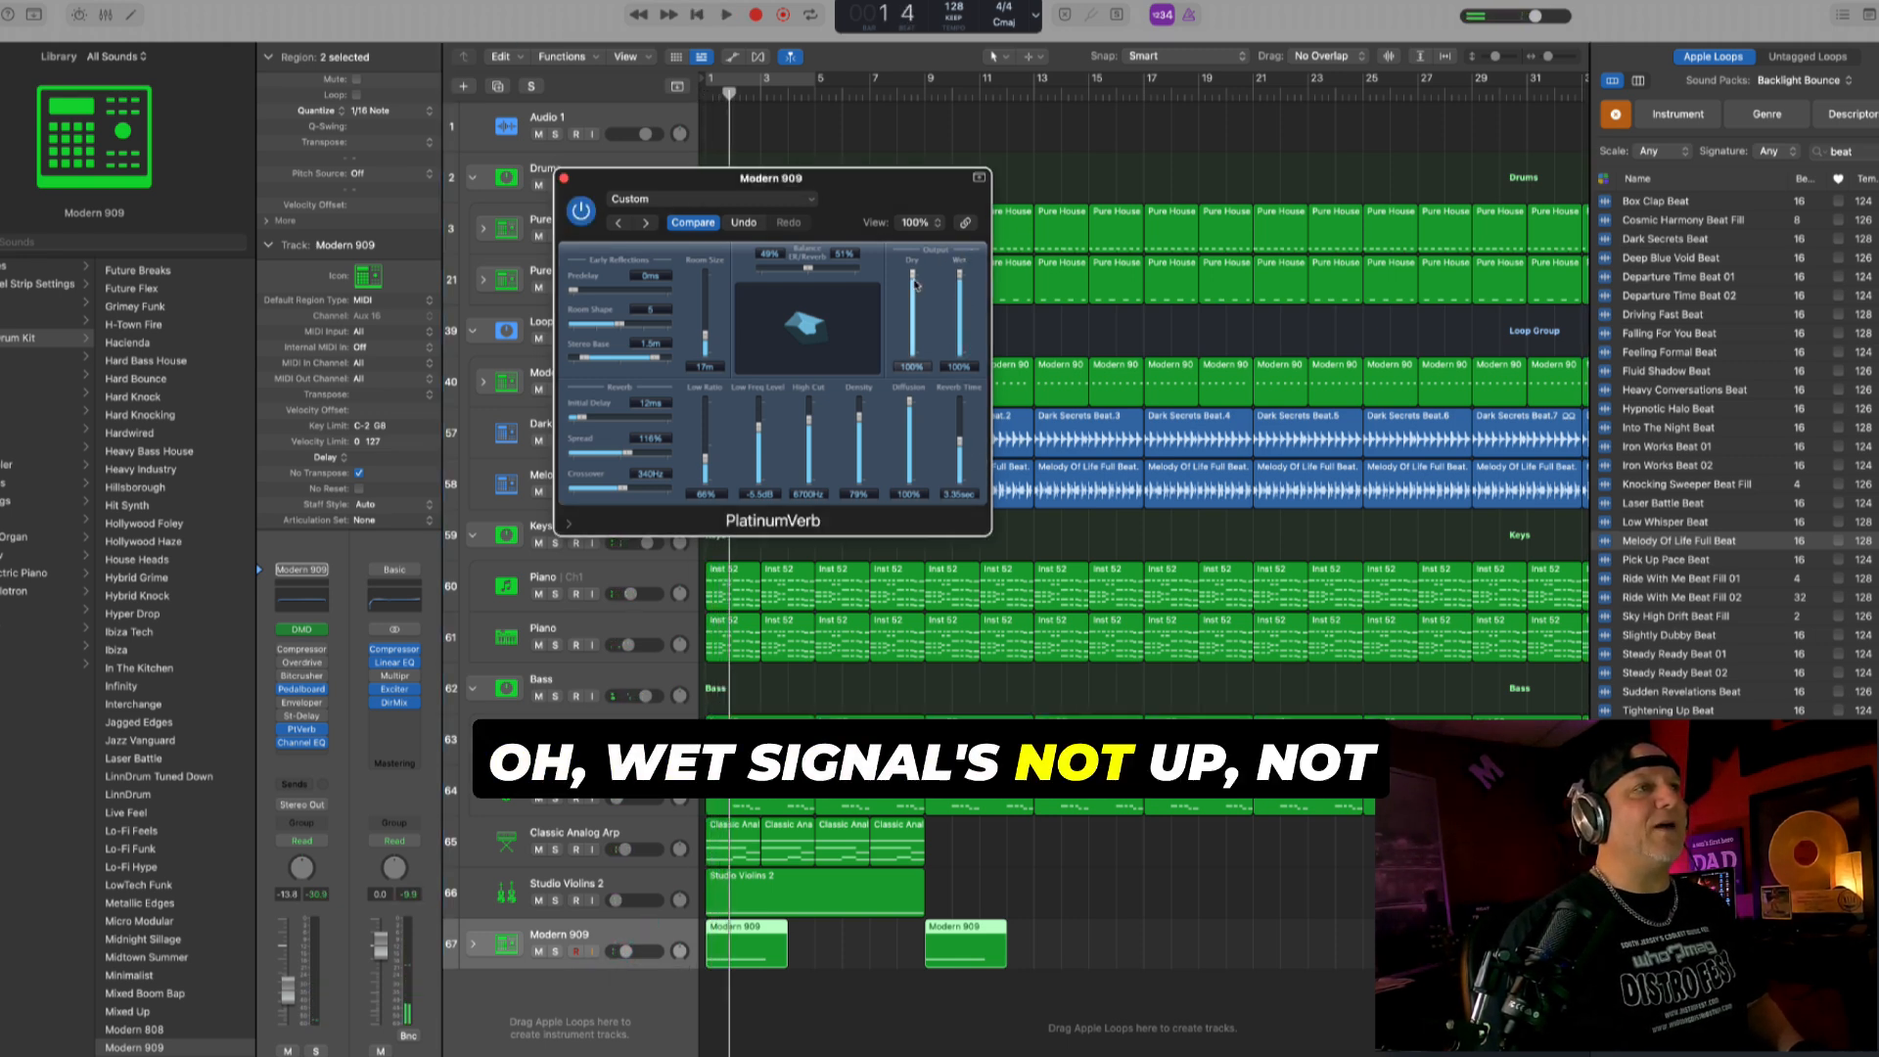
{"action": "left_click_drag", "start_coordinate": [965, 251], "coordinate": [959, 340]}
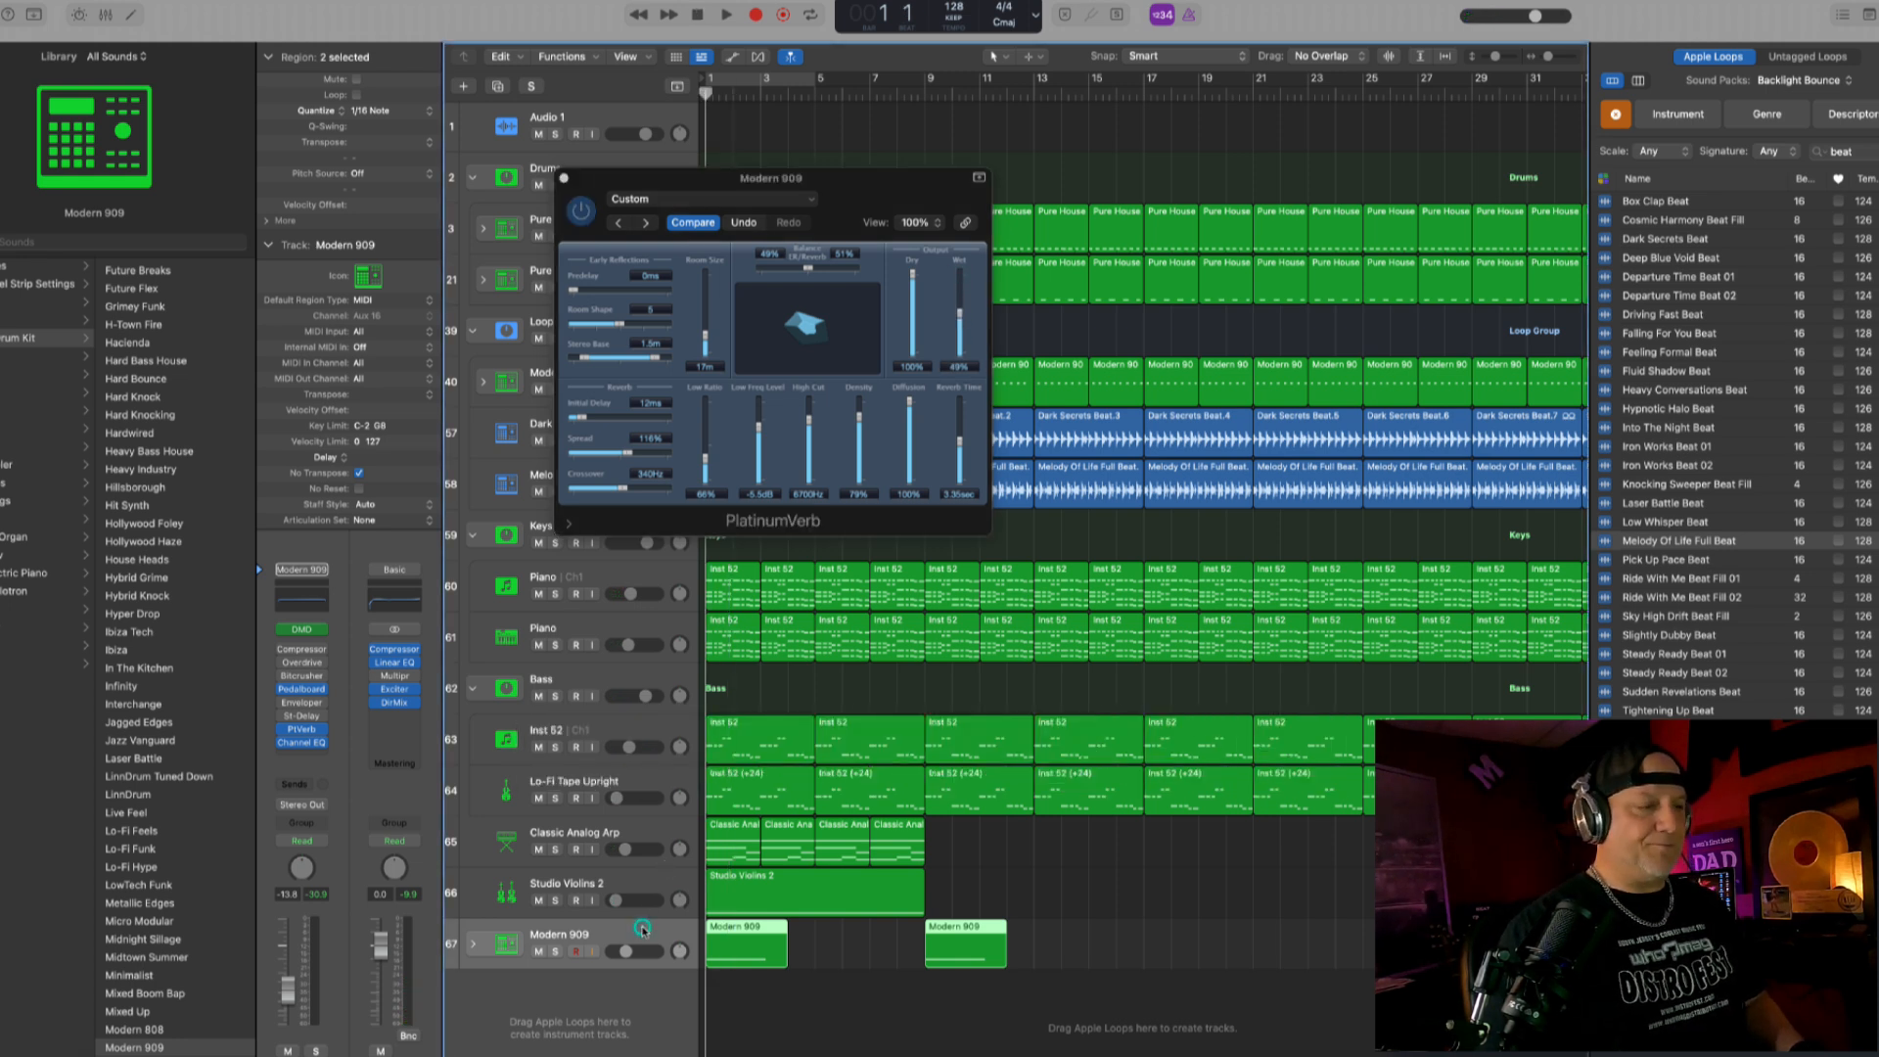
{"action": "key", "text": "space"}
{"action": "key", "text": "space"}
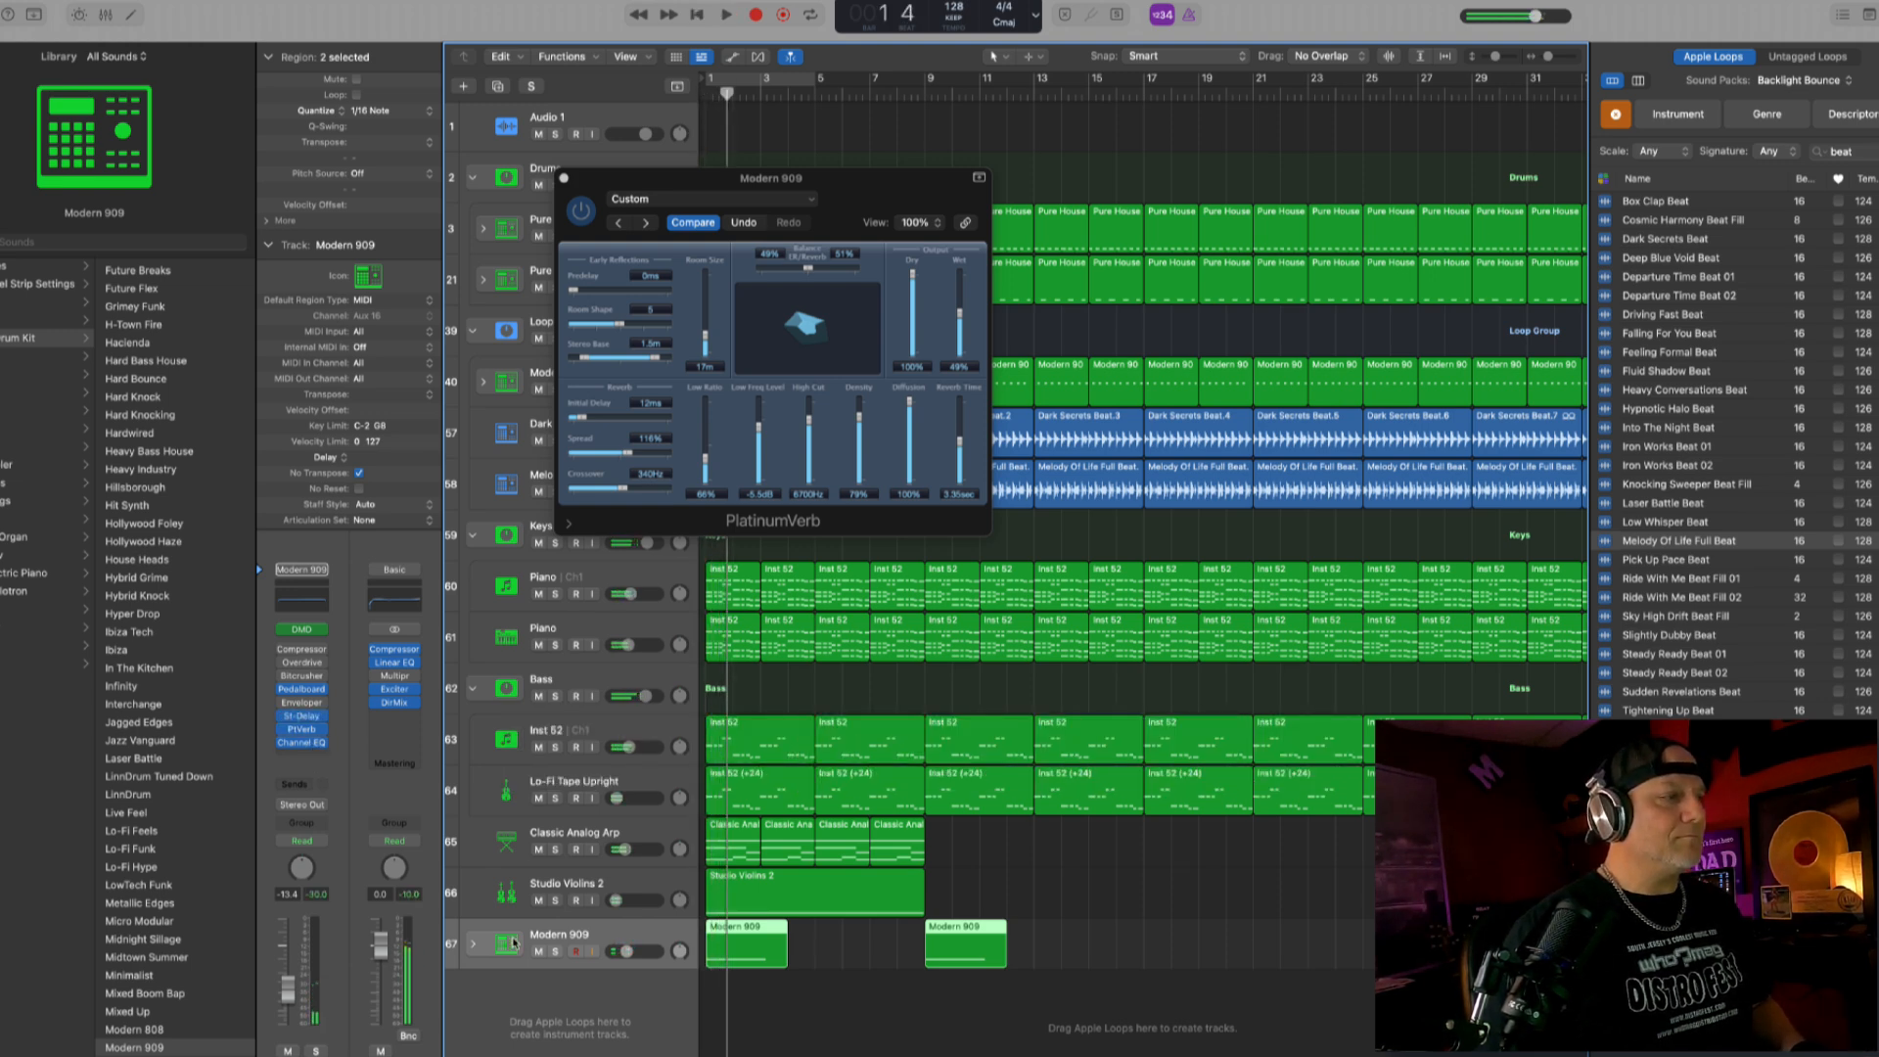
- Solo the crash track, set its Stereo Delay output mix to 46% left and 51% right during playback, and open its Channel EQ
{"action": "left_click", "coordinate": [555, 951]}
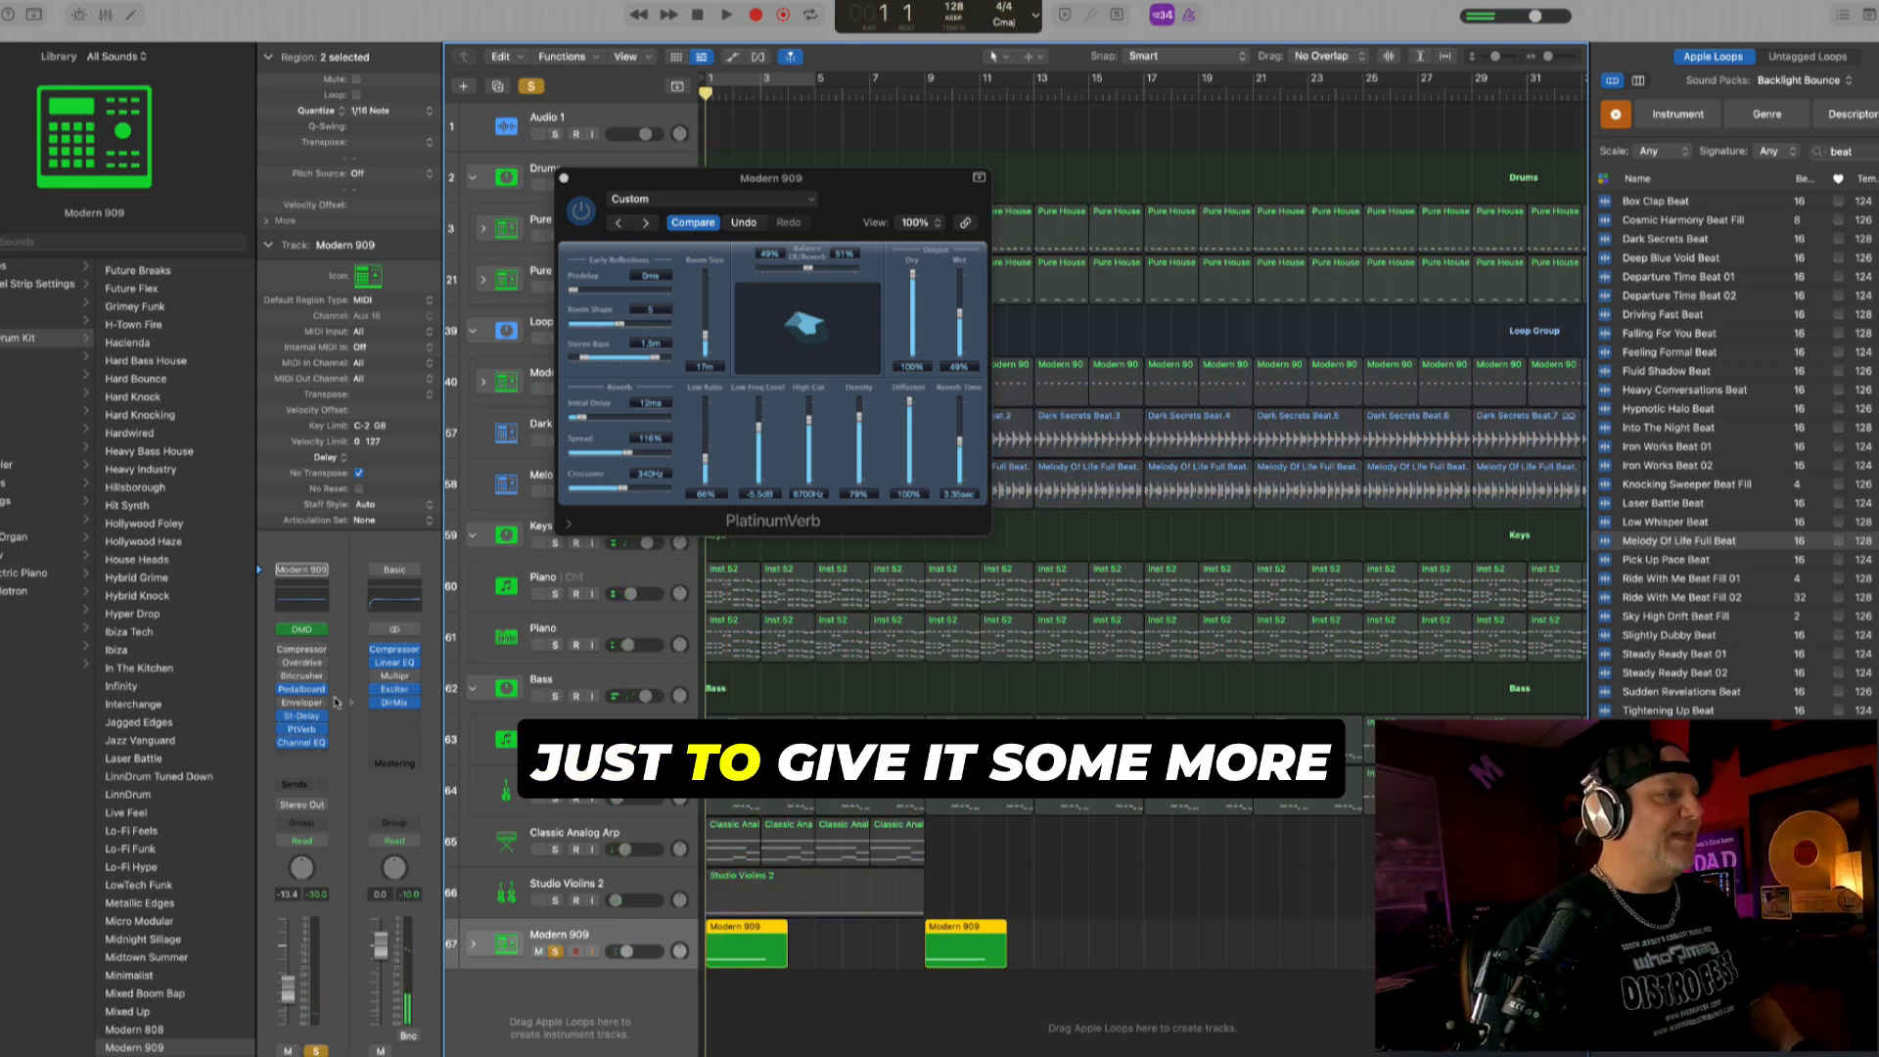
{"action": "left_click", "coordinate": [301, 715]}
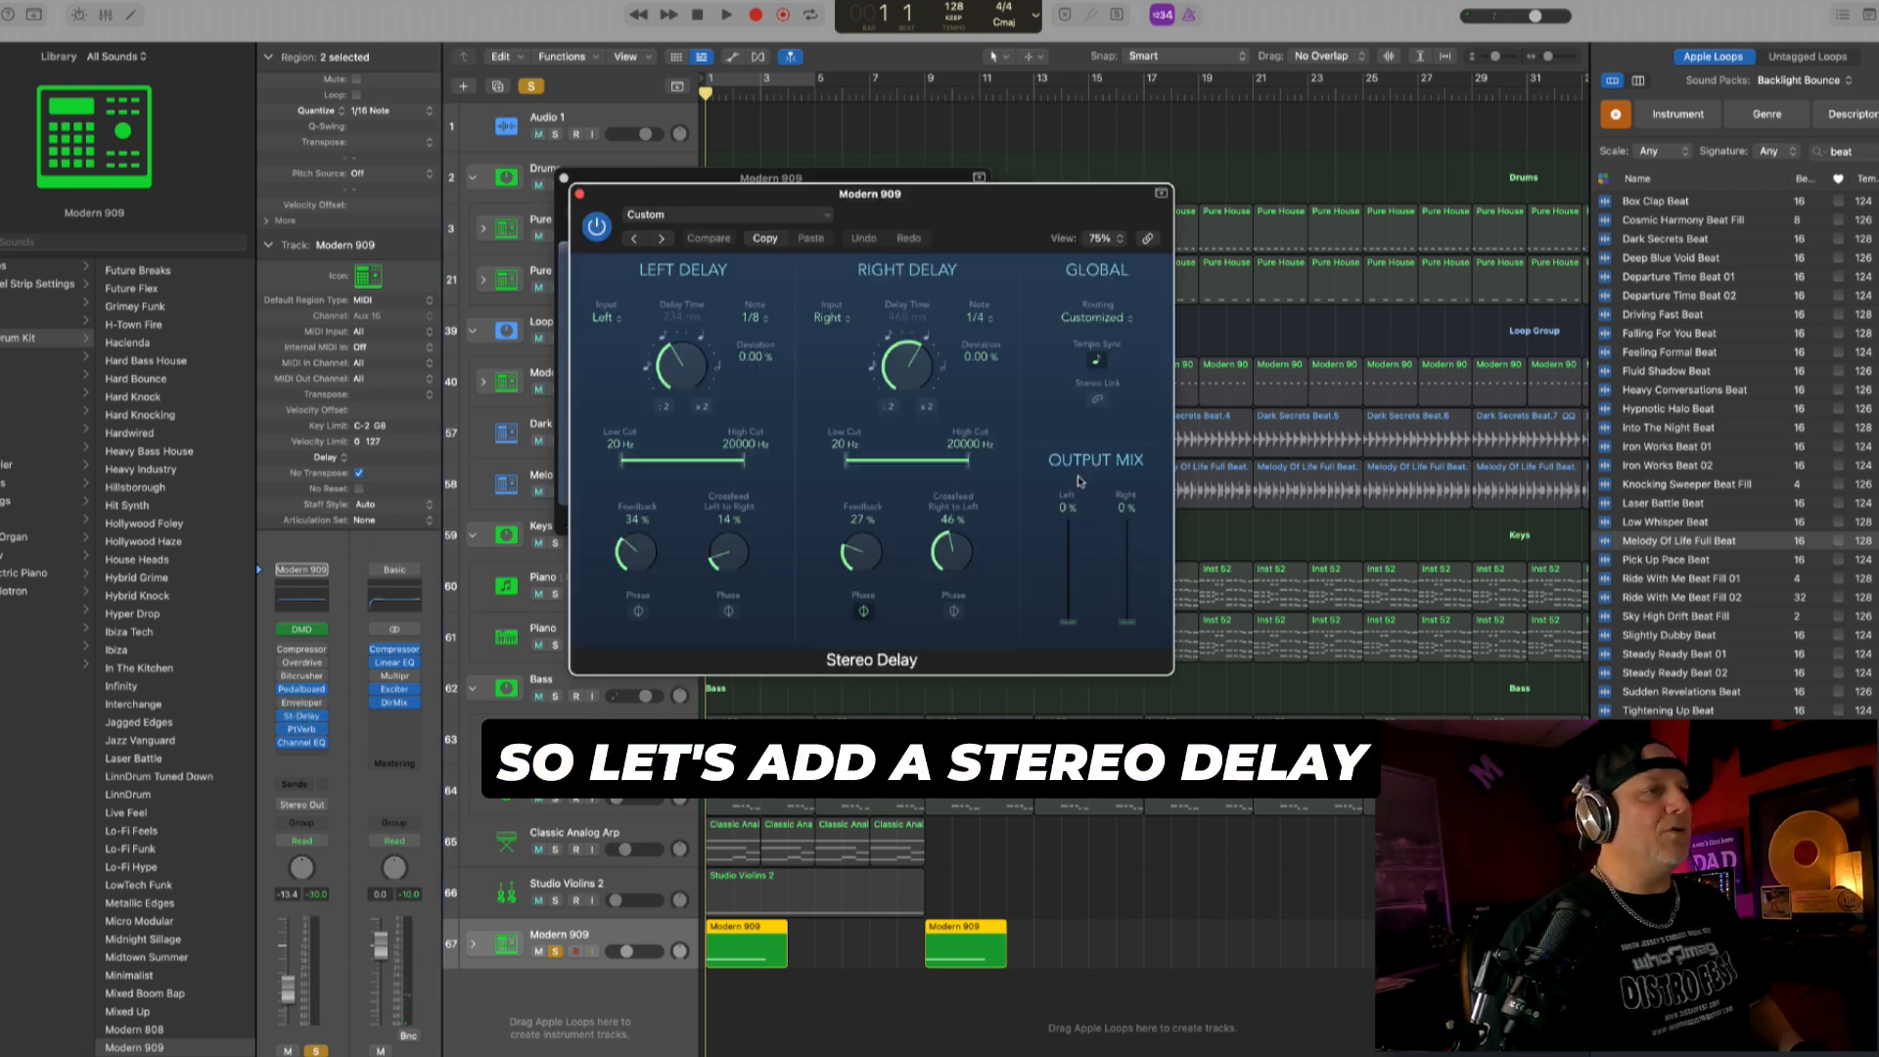
{"action": "left_click_drag", "start_coordinate": [1127, 619], "coordinate": [1082, 577]}
{"action": "left_click", "coordinate": [667, 926]}
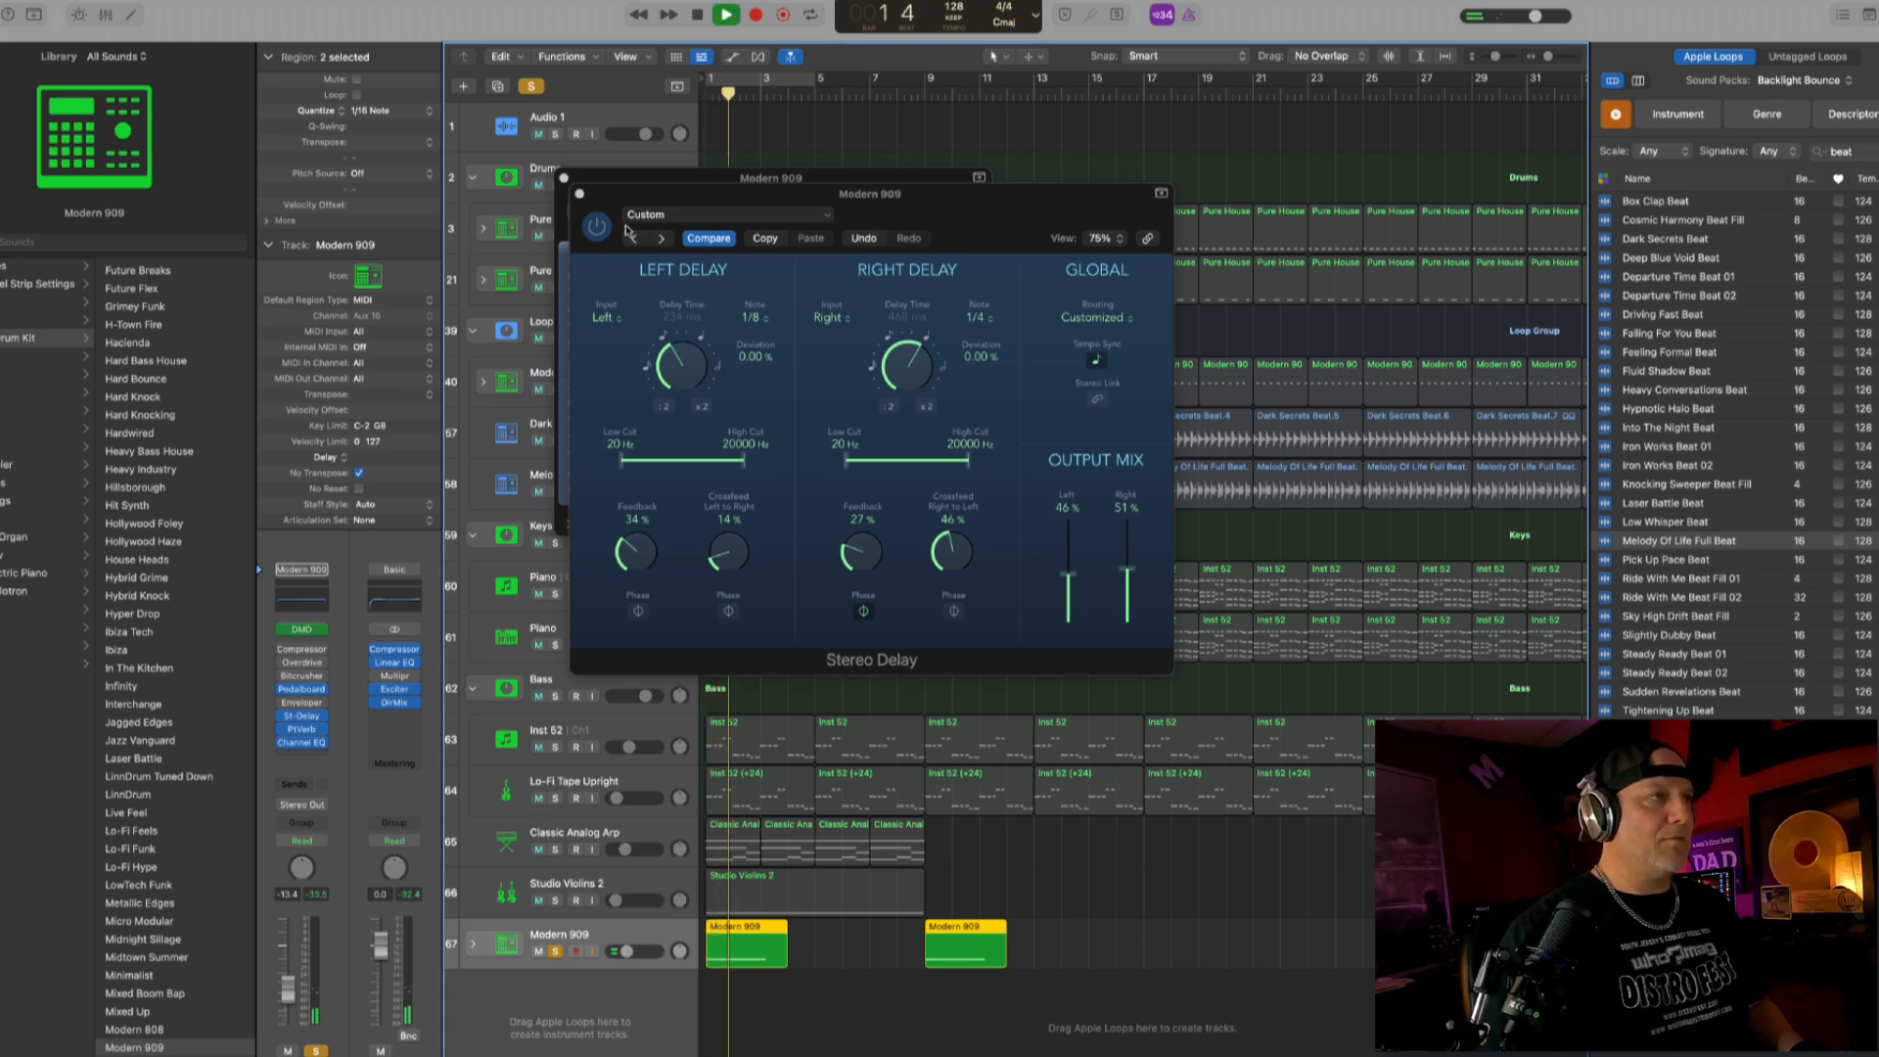
{"action": "left_click", "coordinate": [579, 196]}
{"action": "left_click", "coordinate": [563, 178]}
{"action": "key", "text": "space"}
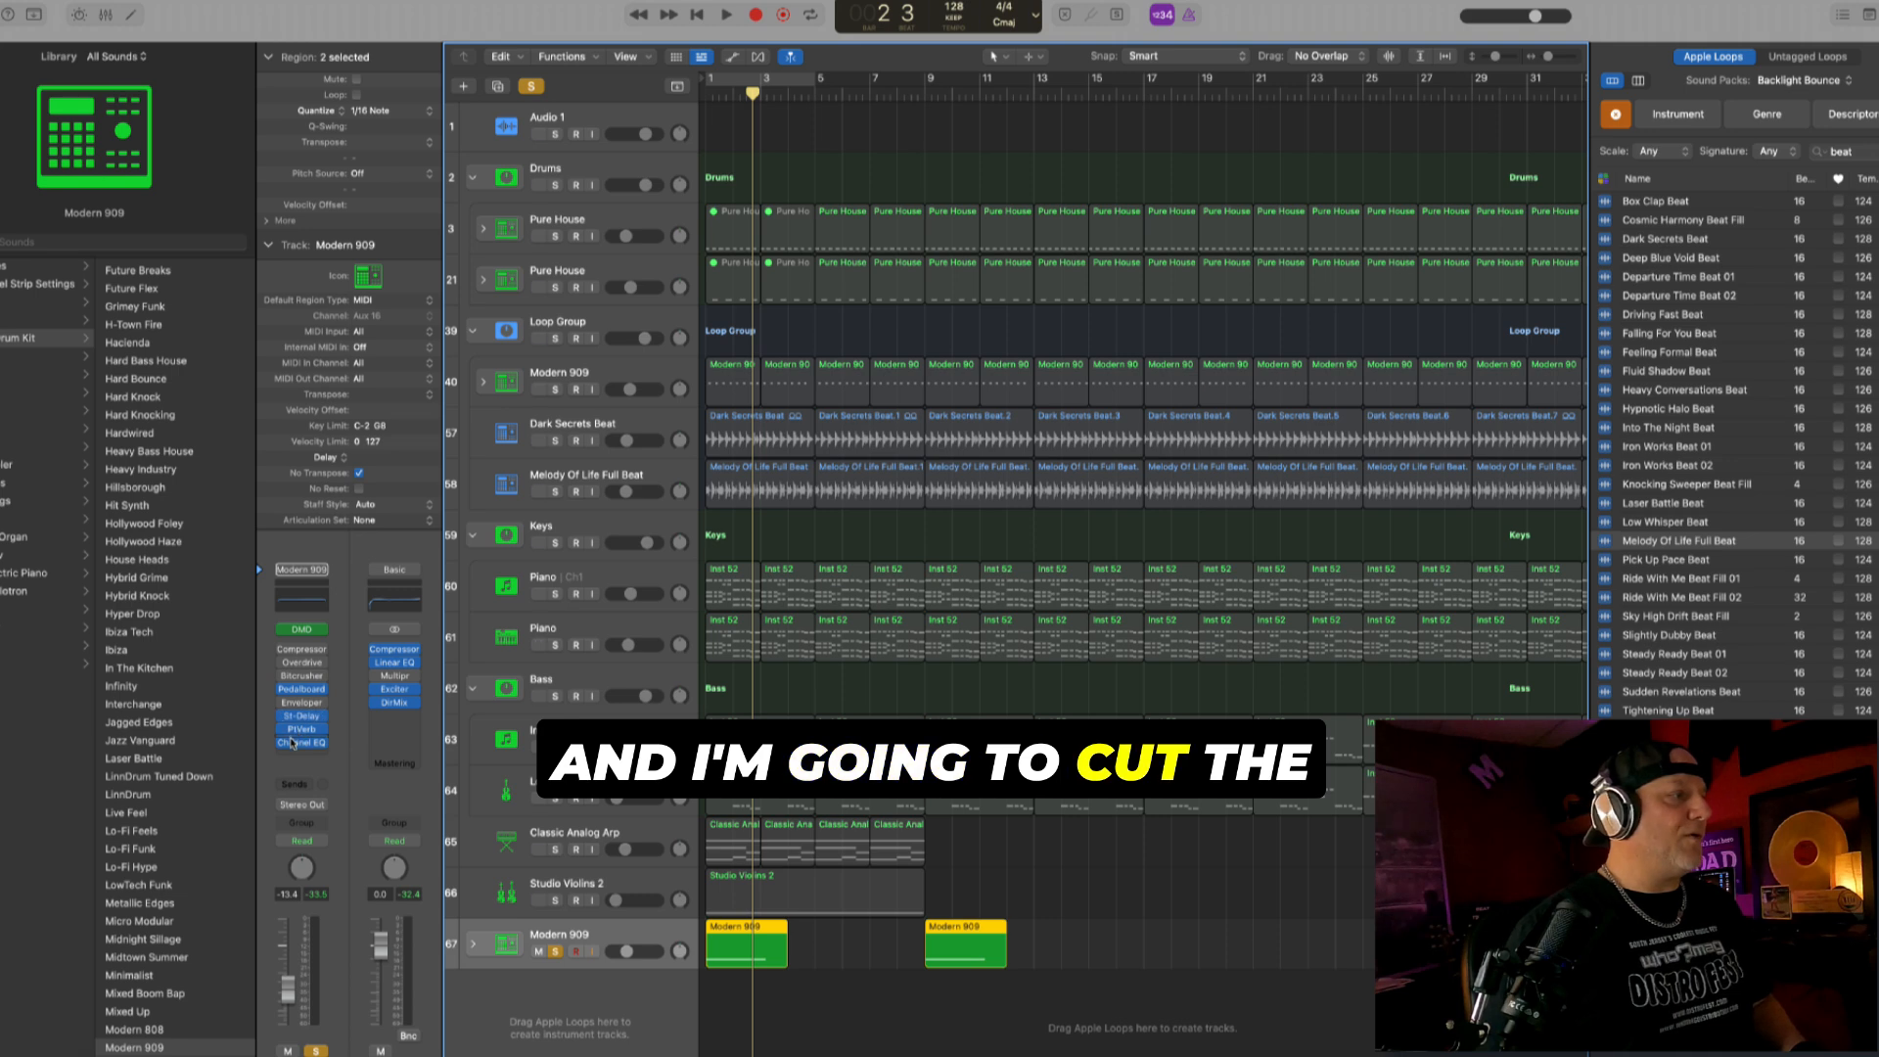
{"action": "left_click", "coordinate": [297, 743]}
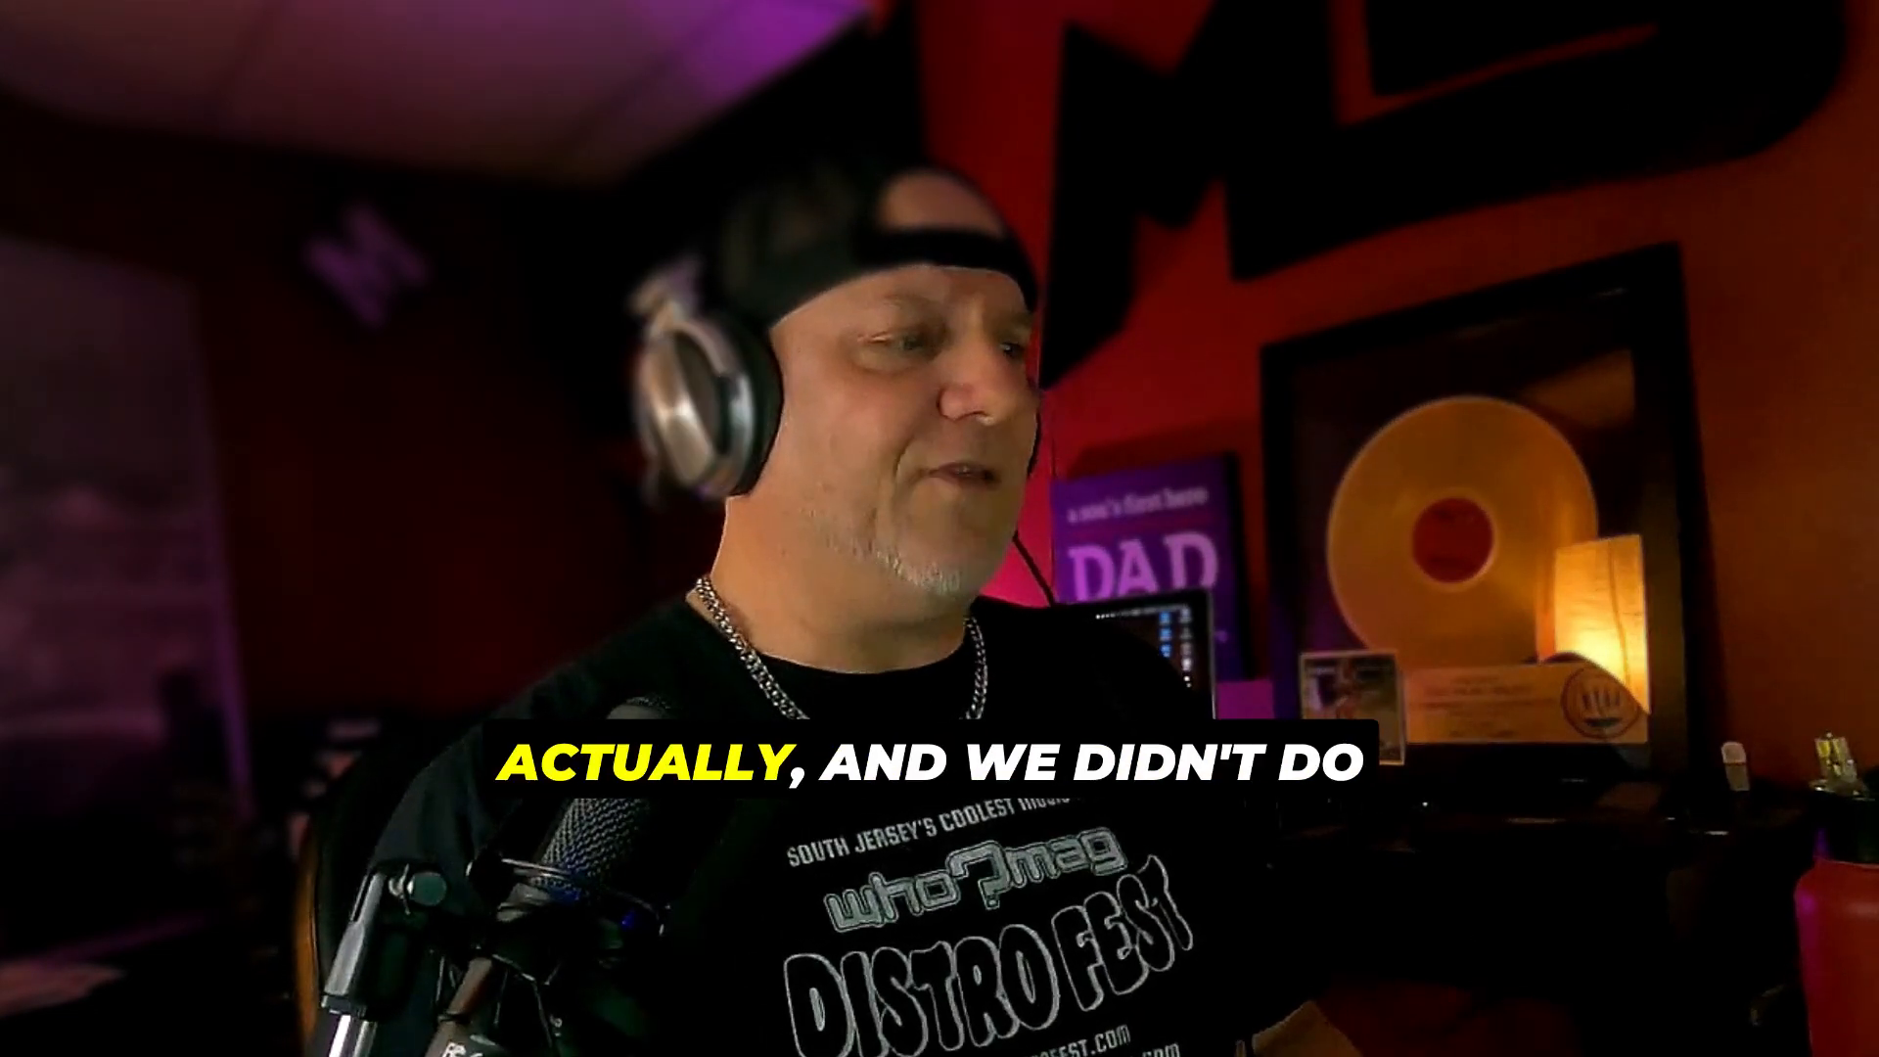
- Solo the upper Pure House track and enable a low cut at about 50 Hz in its Channel EQ
{"action": "key", "text": "s"}
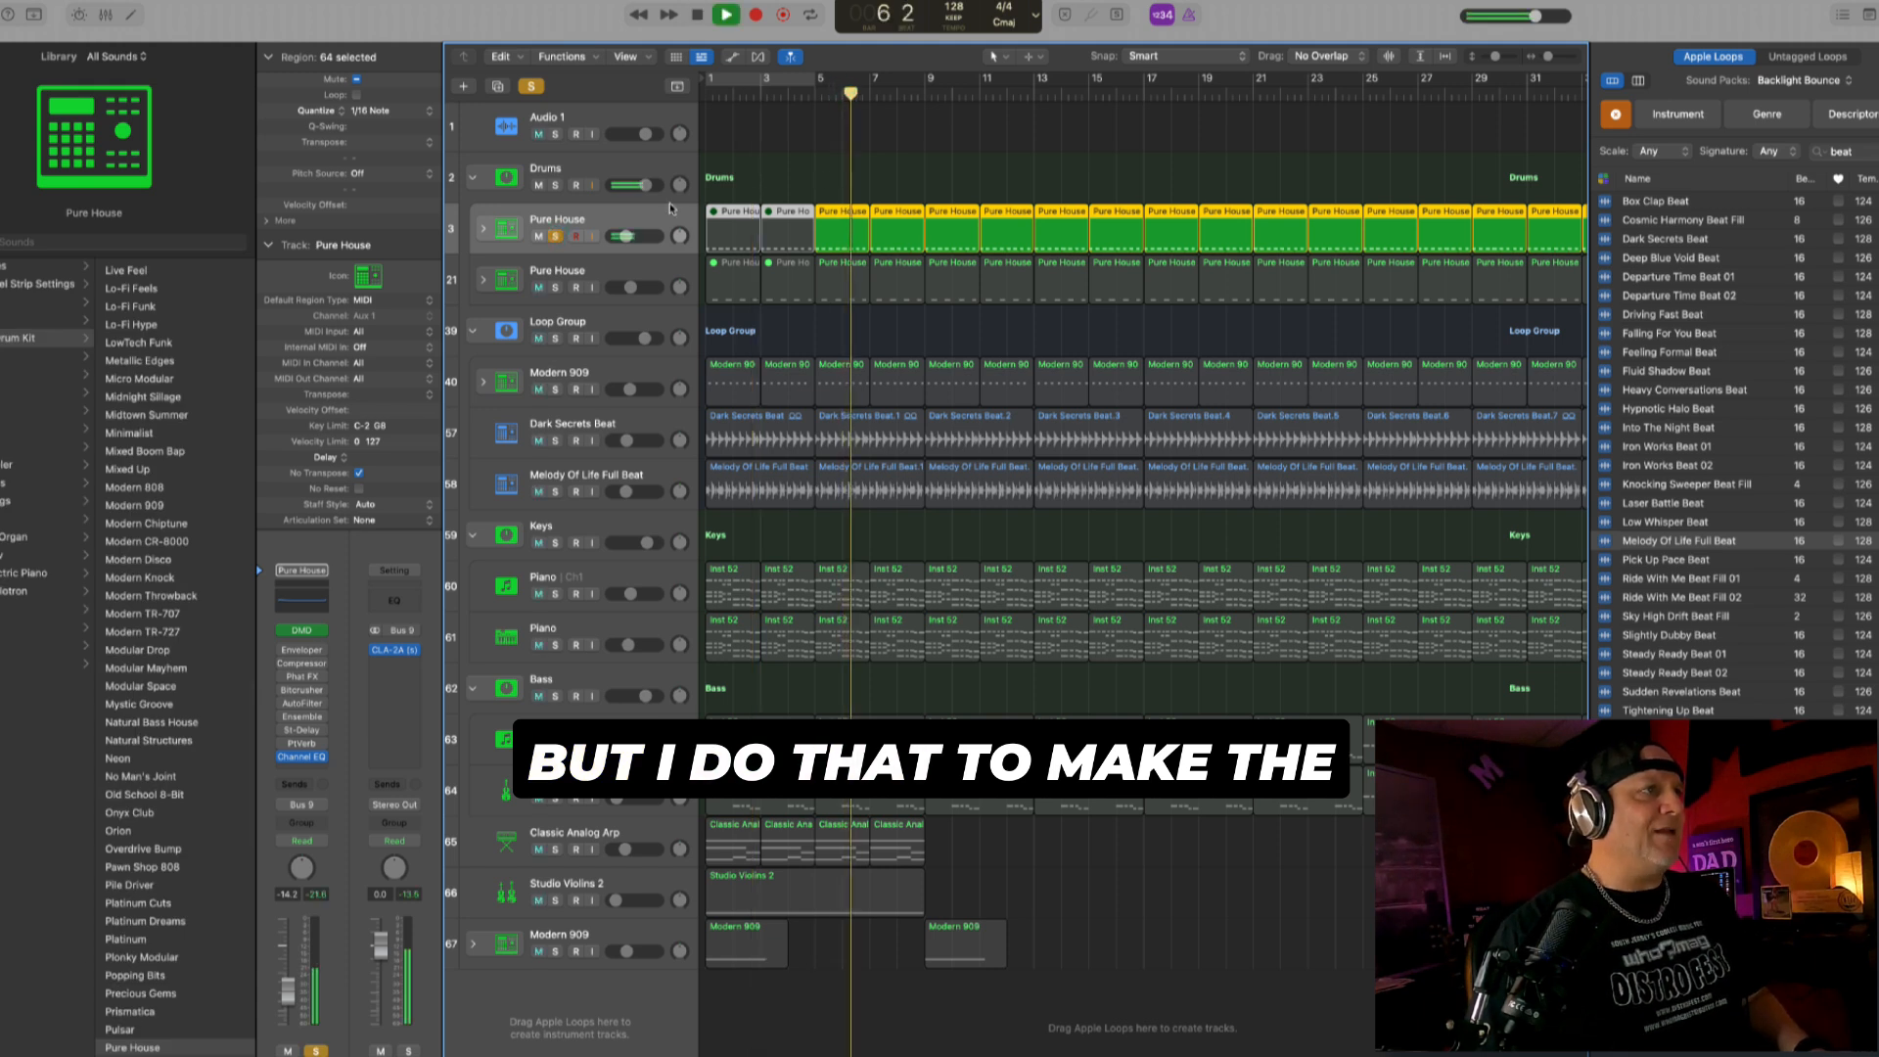
{"action": "key", "text": "space"}
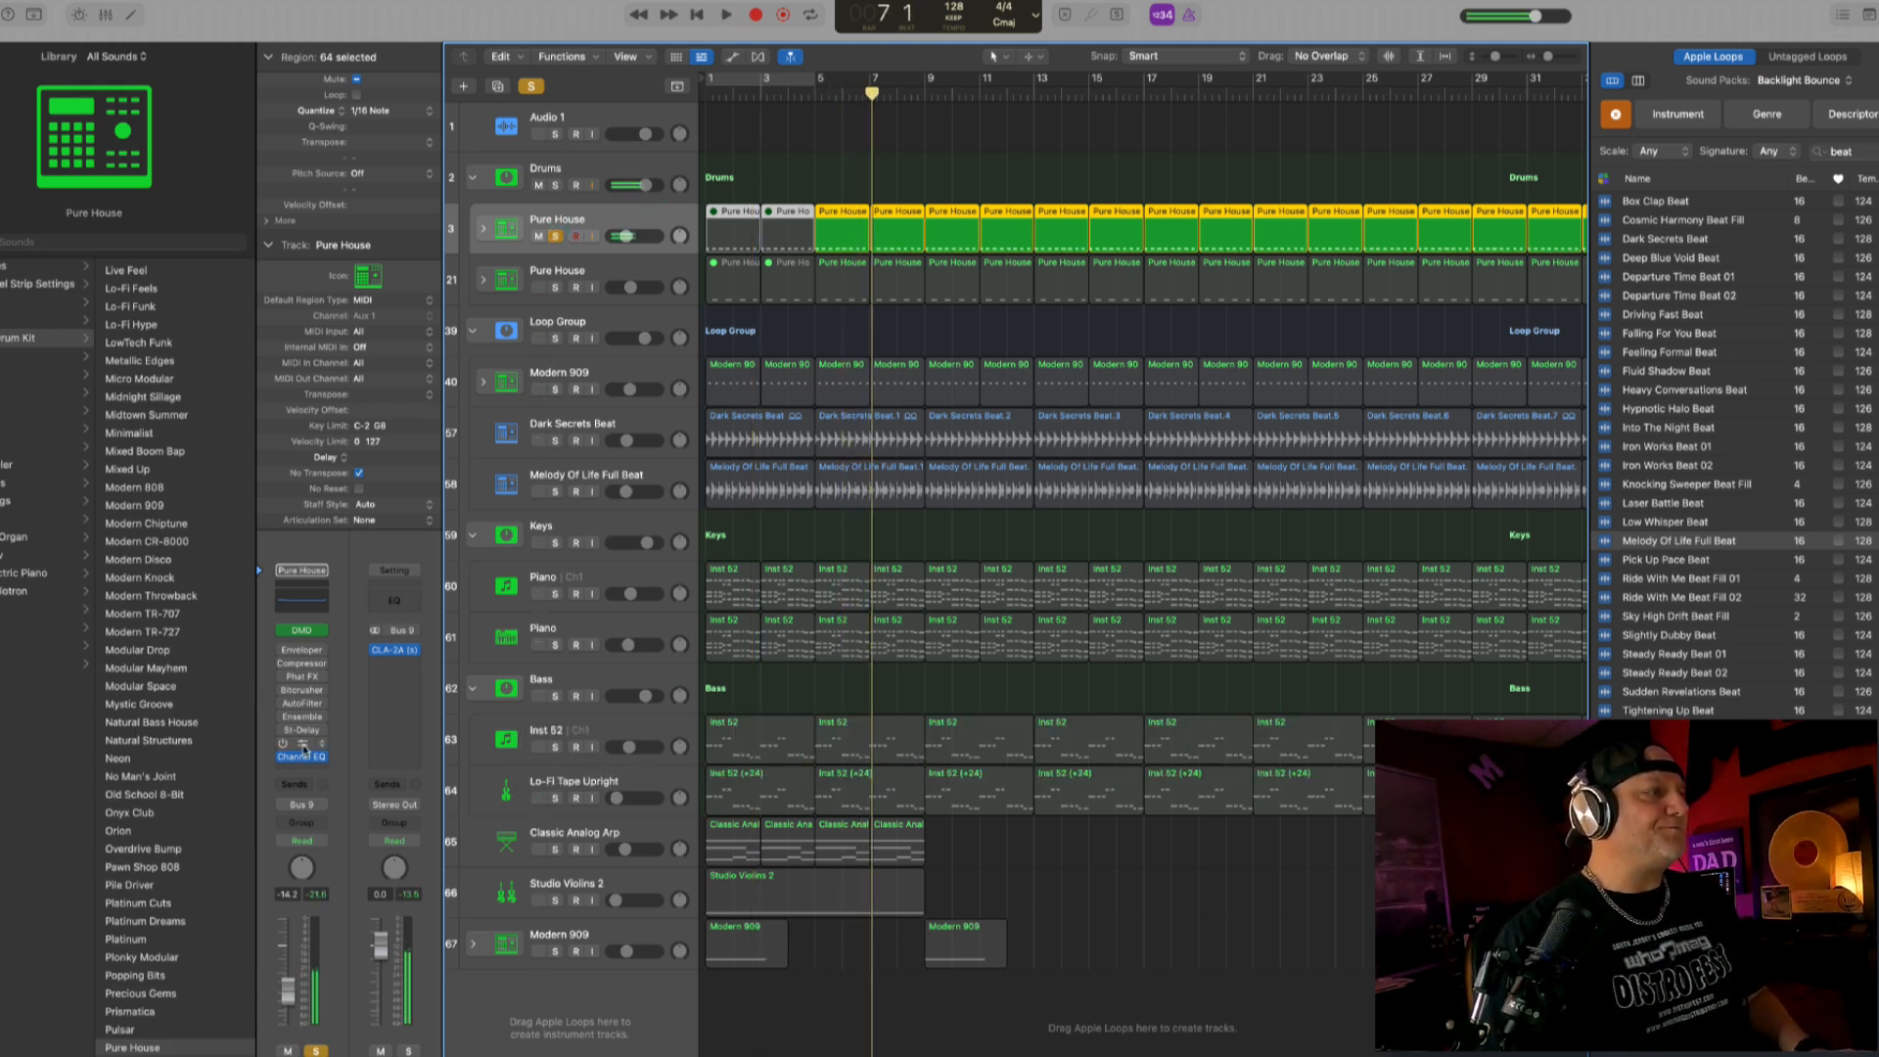
{"action": "left_click", "coordinate": [300, 759]}
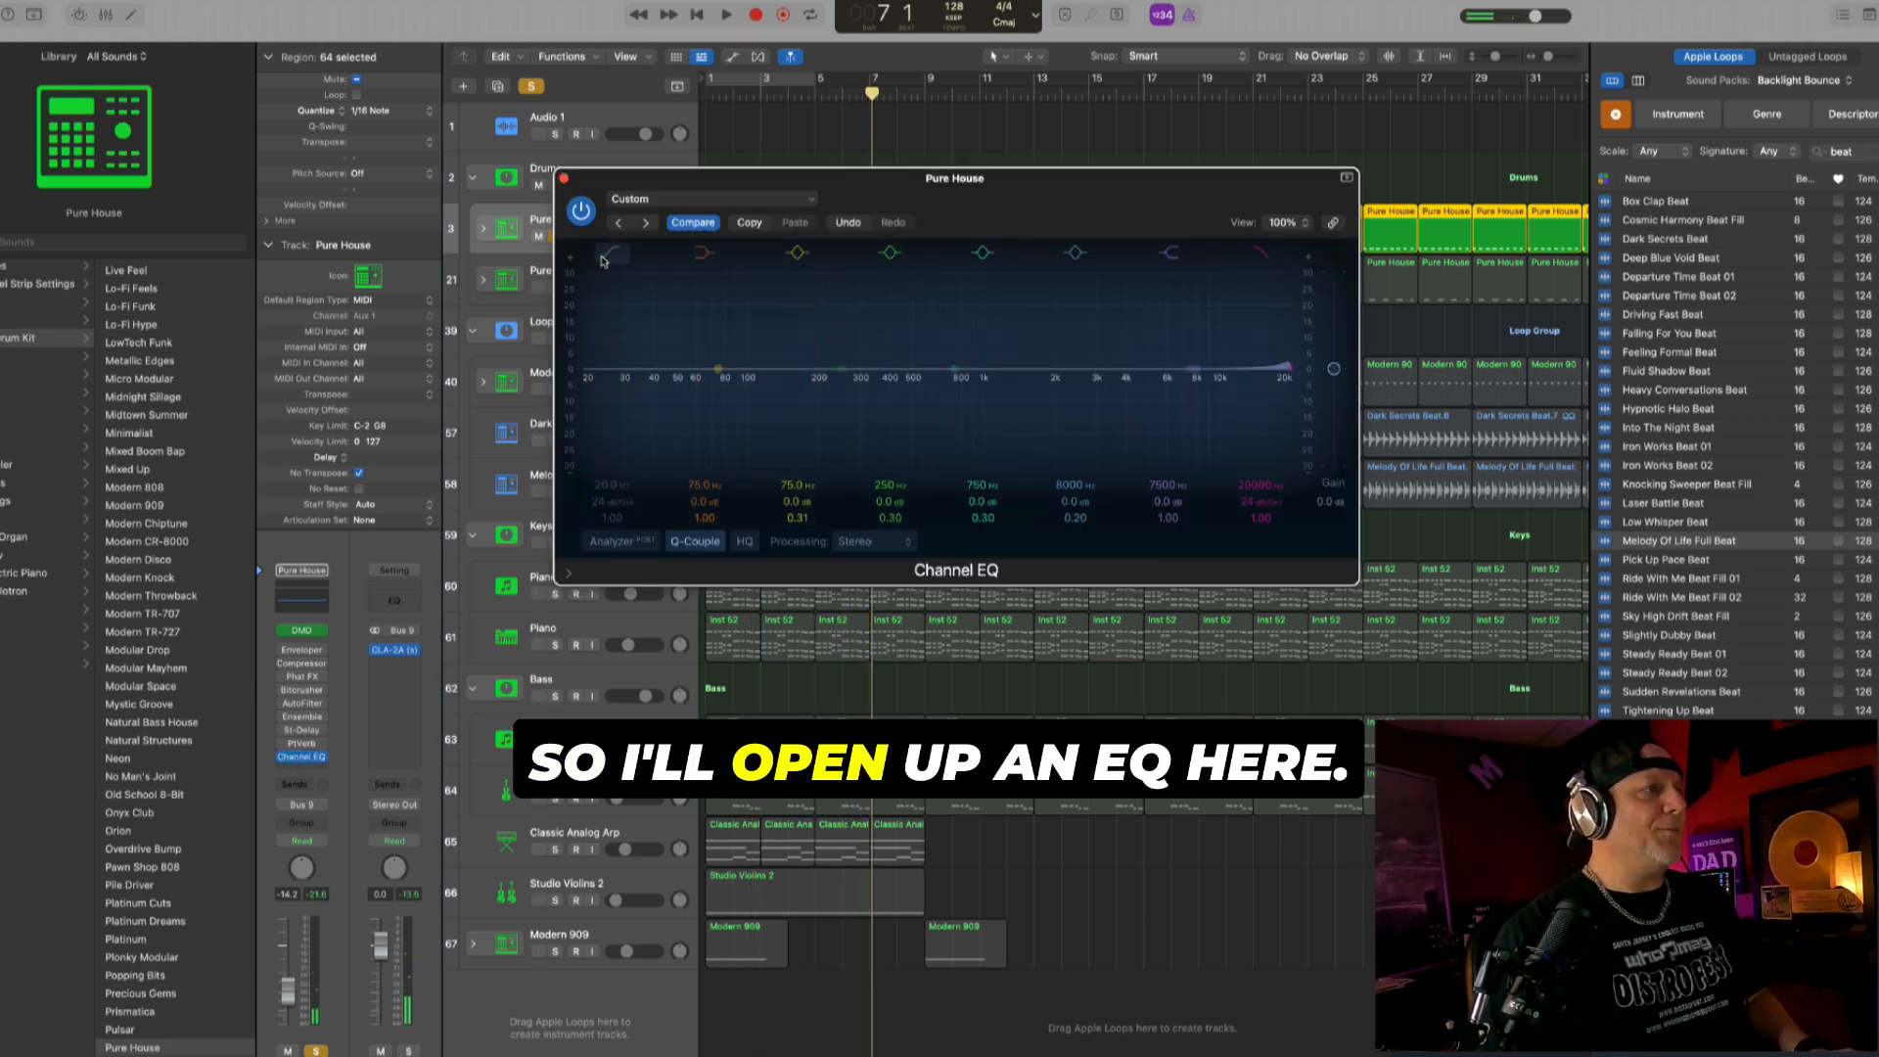
{"action": "left_click_drag", "start_coordinate": [613, 485], "coordinate": [612, 430]}
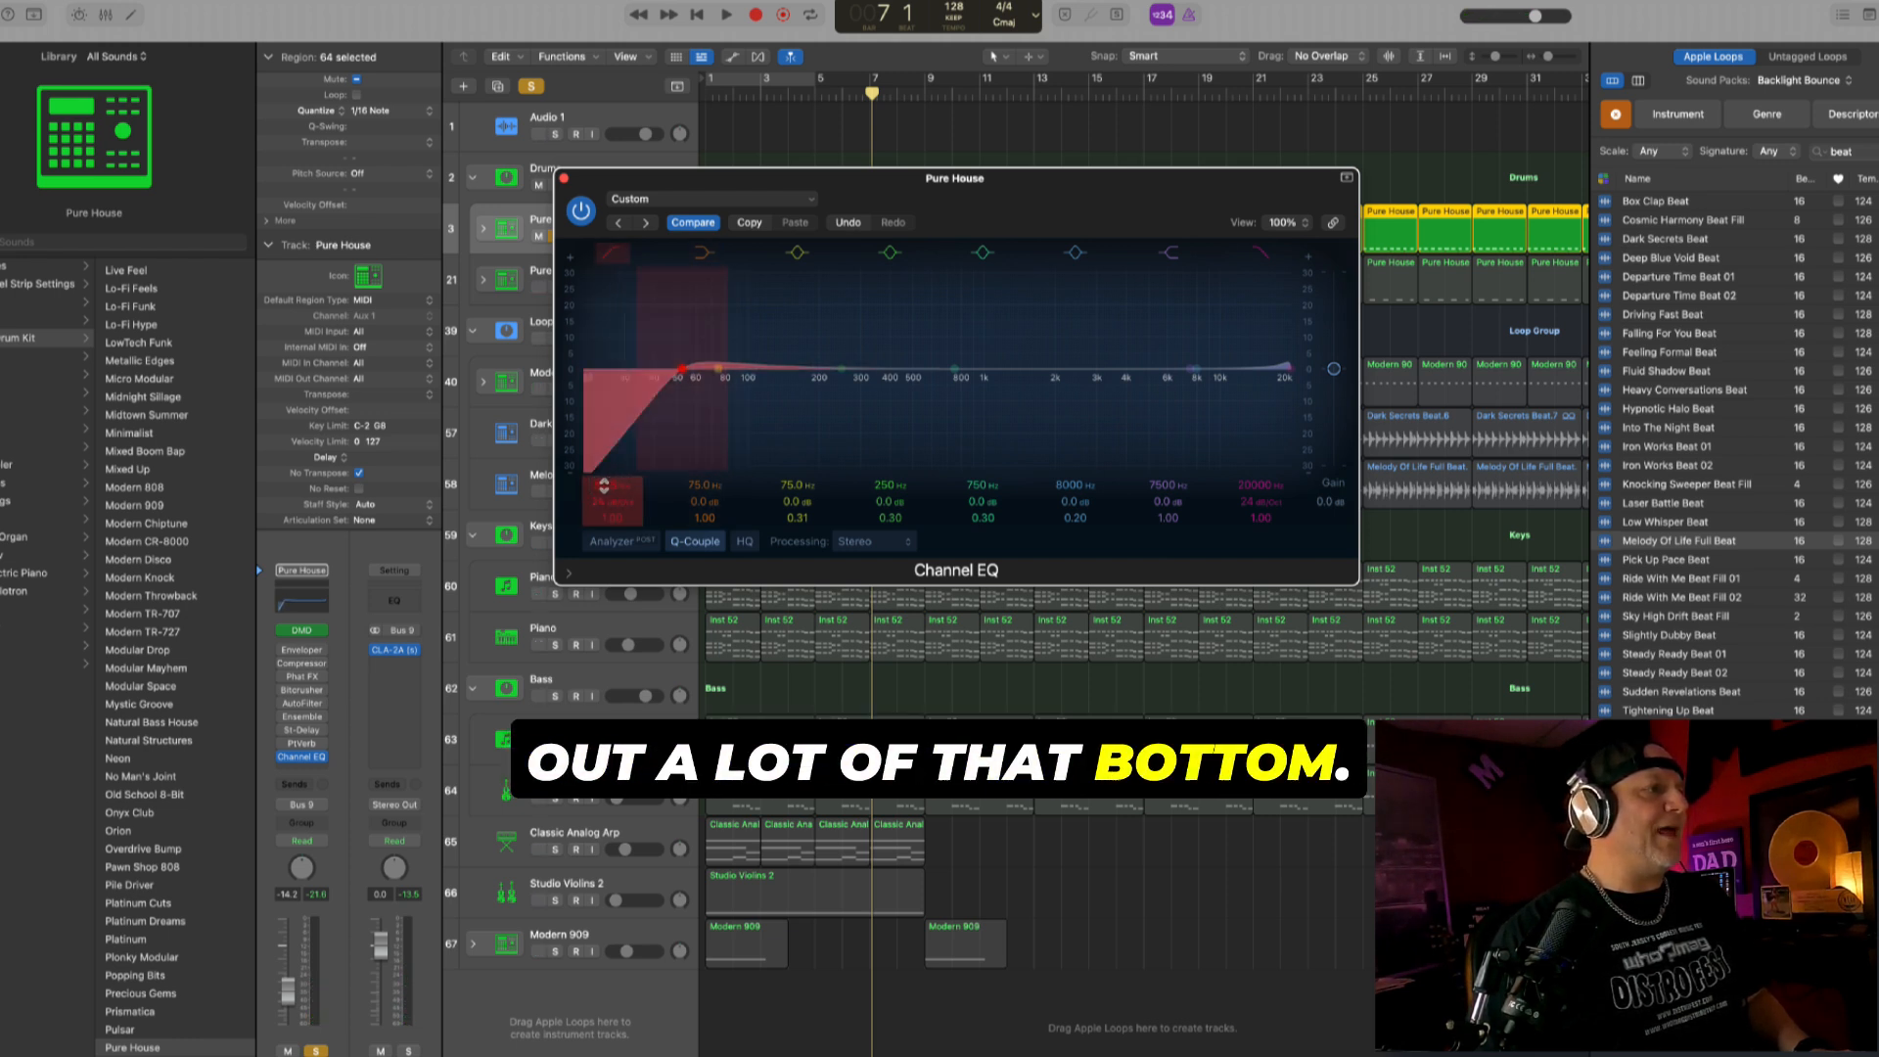
{"action": "key", "text": "space"}
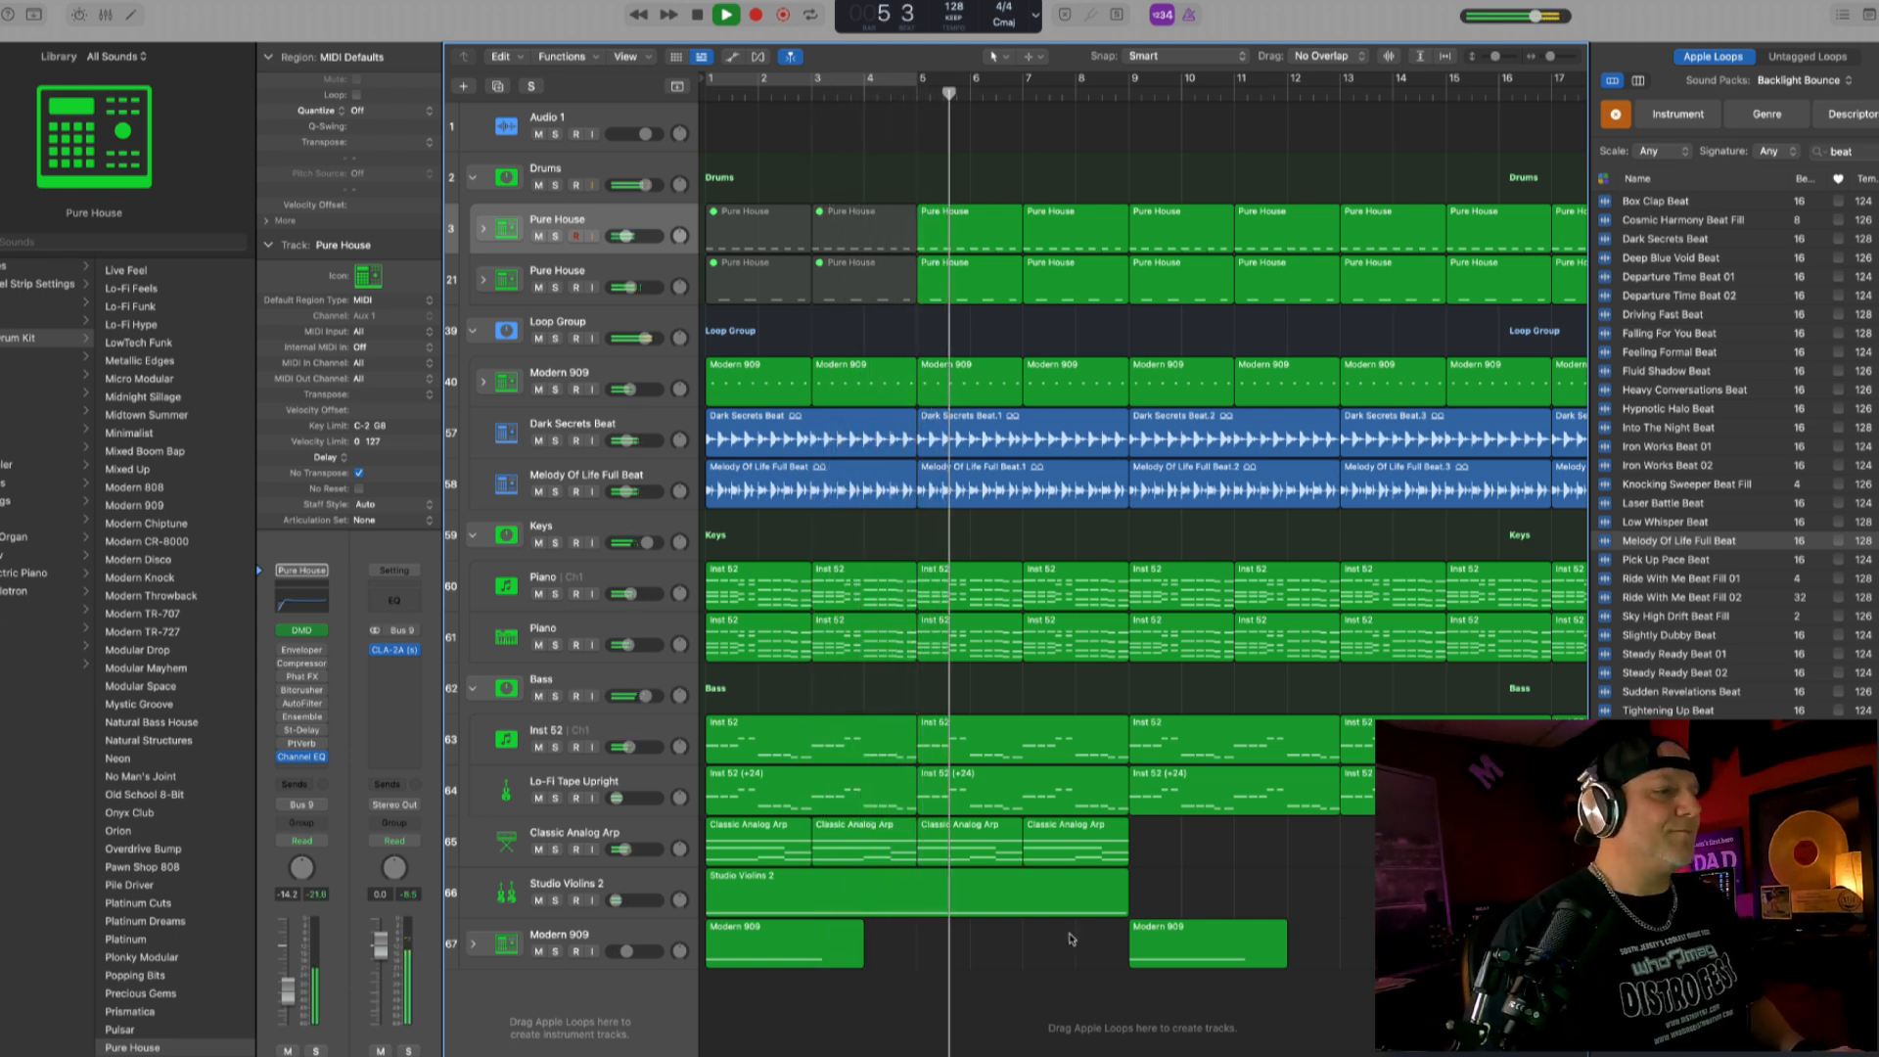
- Copy the Modern 909 crash region from bar 9 to bar 5 and select the crash track
{"action": "left_click_drag", "start_coordinate": [1166, 940], "coordinate": [954, 942]}
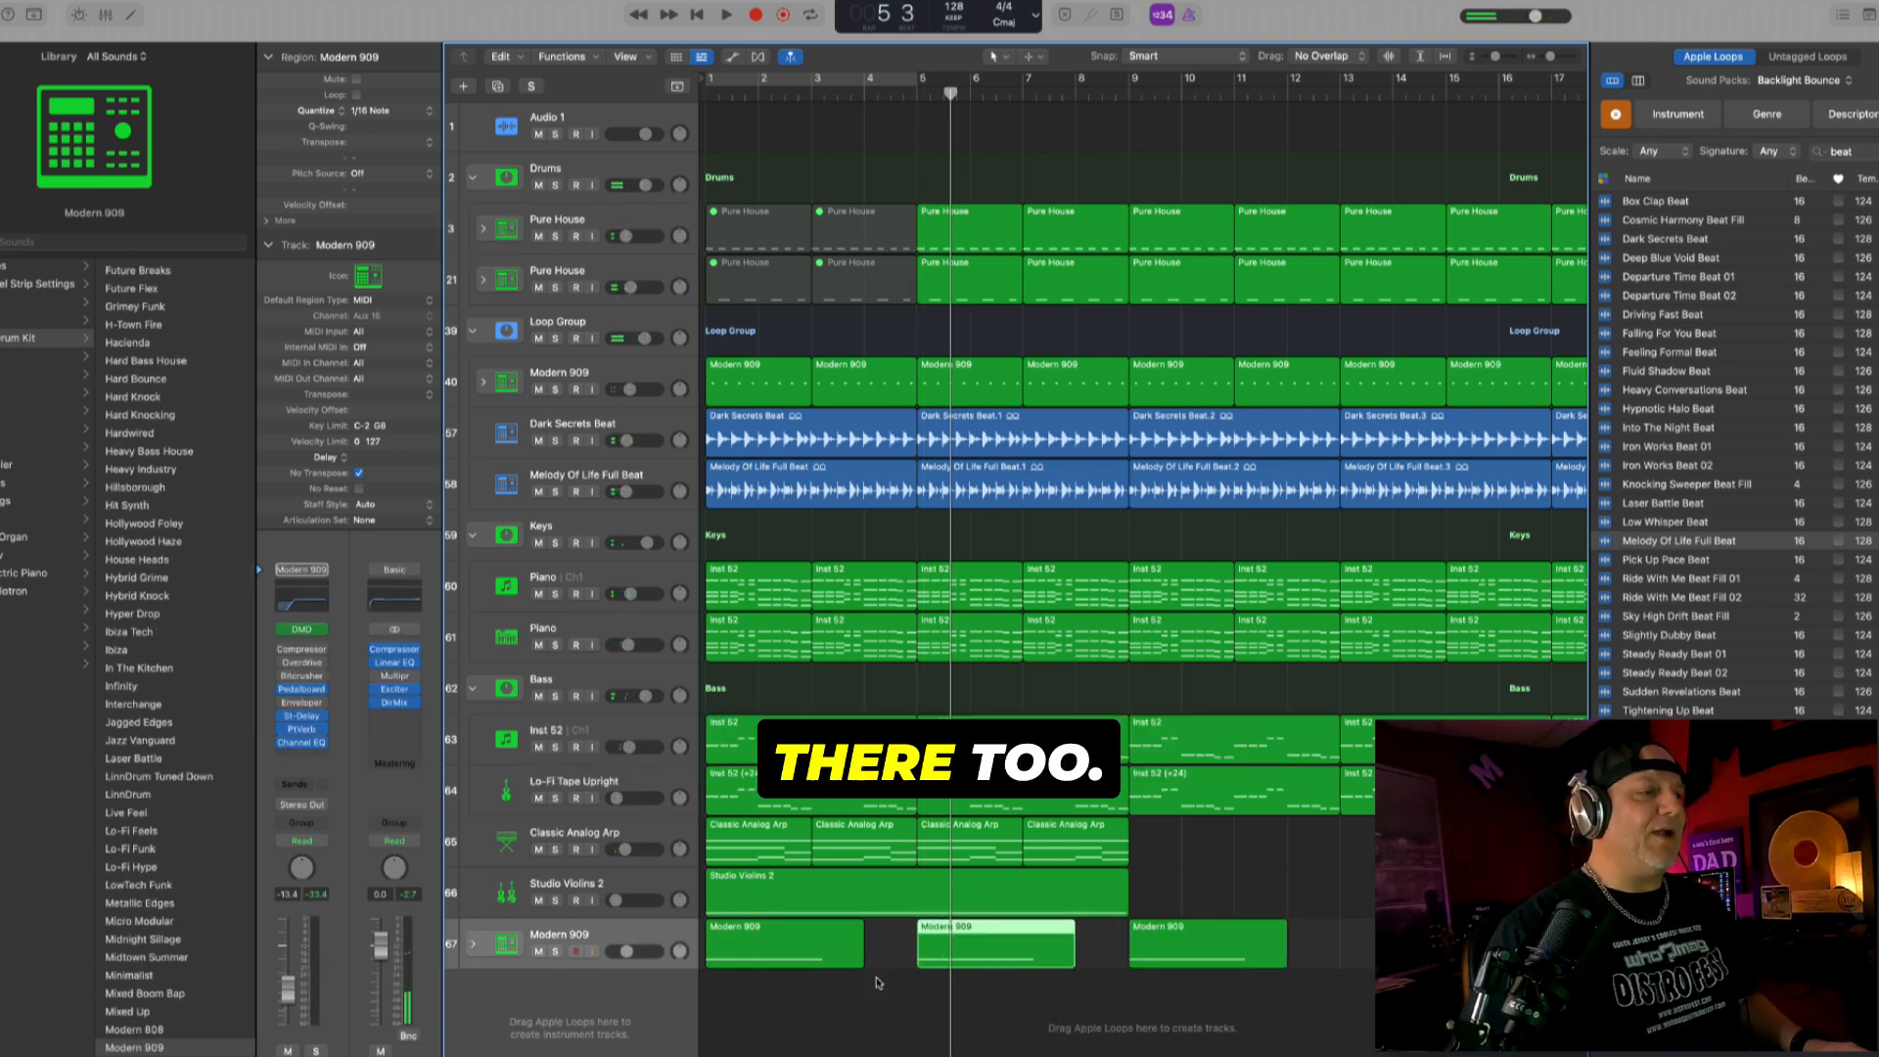
{"action": "left_click", "coordinate": [633, 921]}
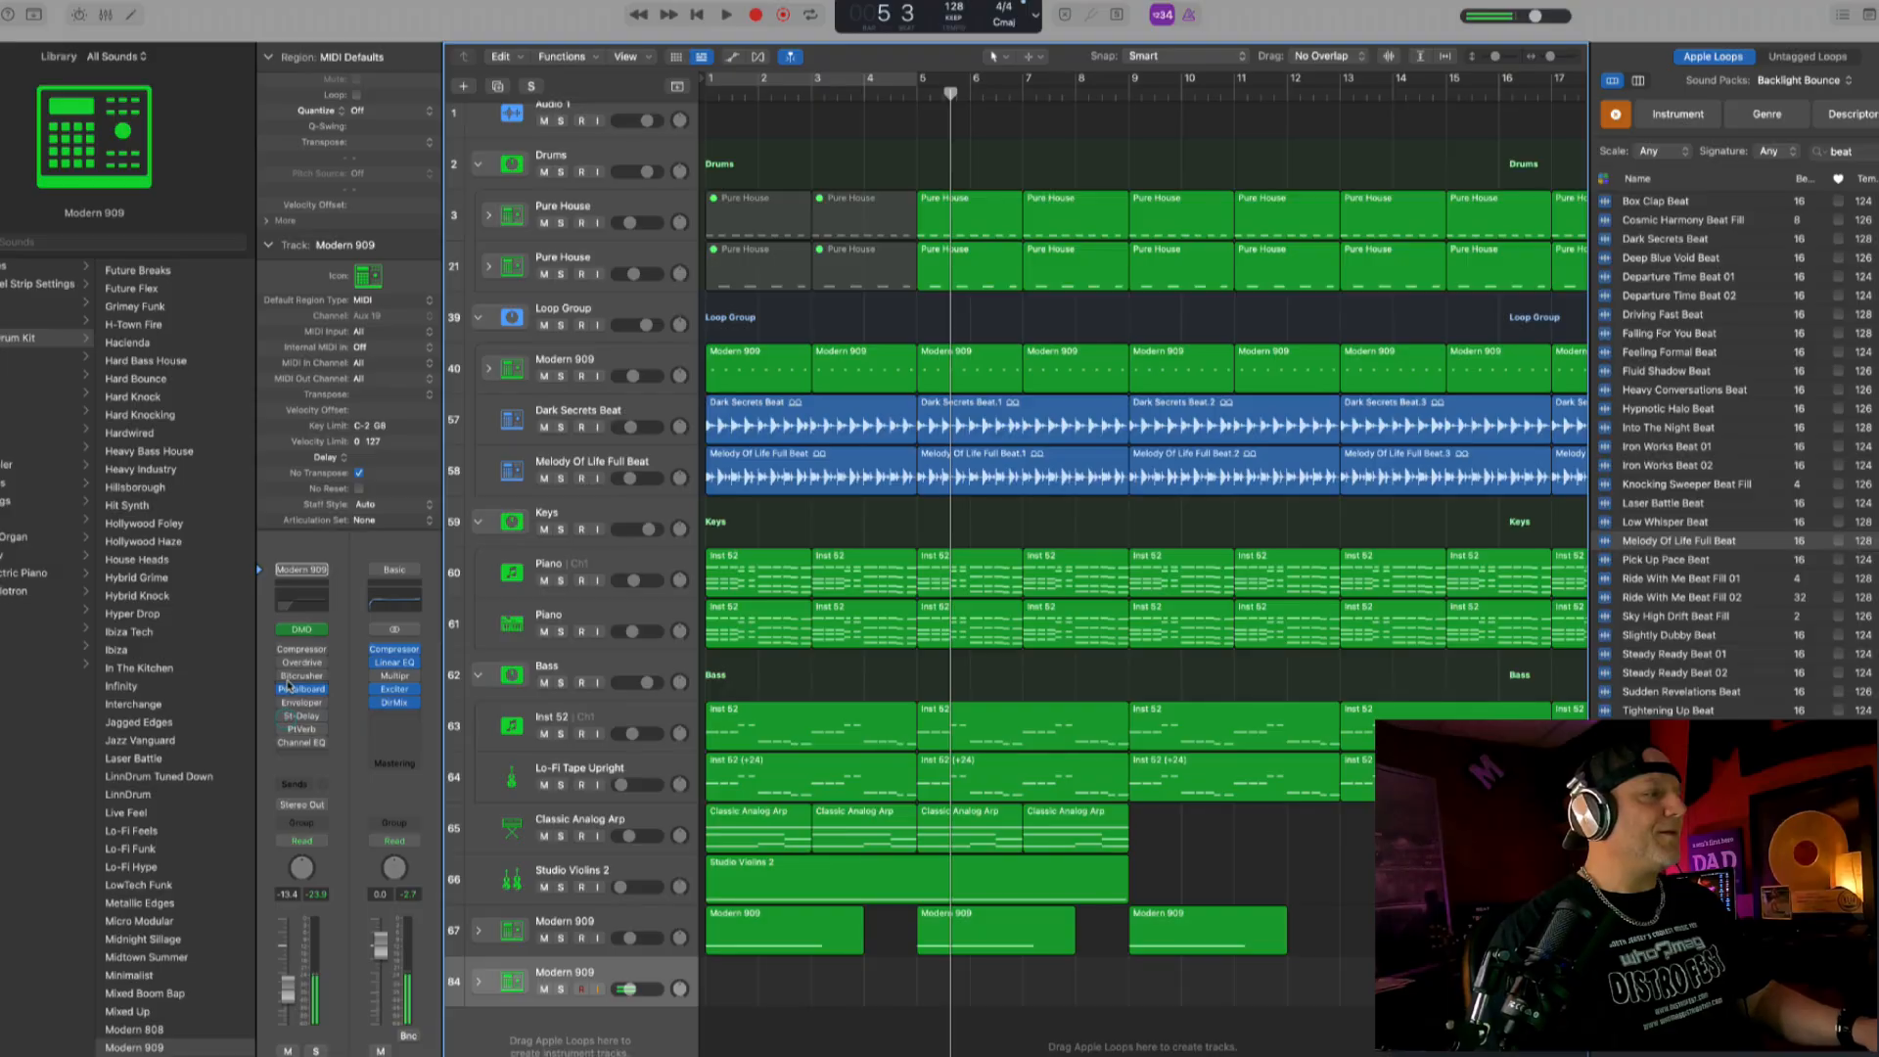
- Raise the volume of the new Modern 909 track and shorten its PlatinumVerb reverb time to about 1.4 s
{"action": "left_click_drag", "start_coordinate": [300, 991], "coordinate": [300, 979]}
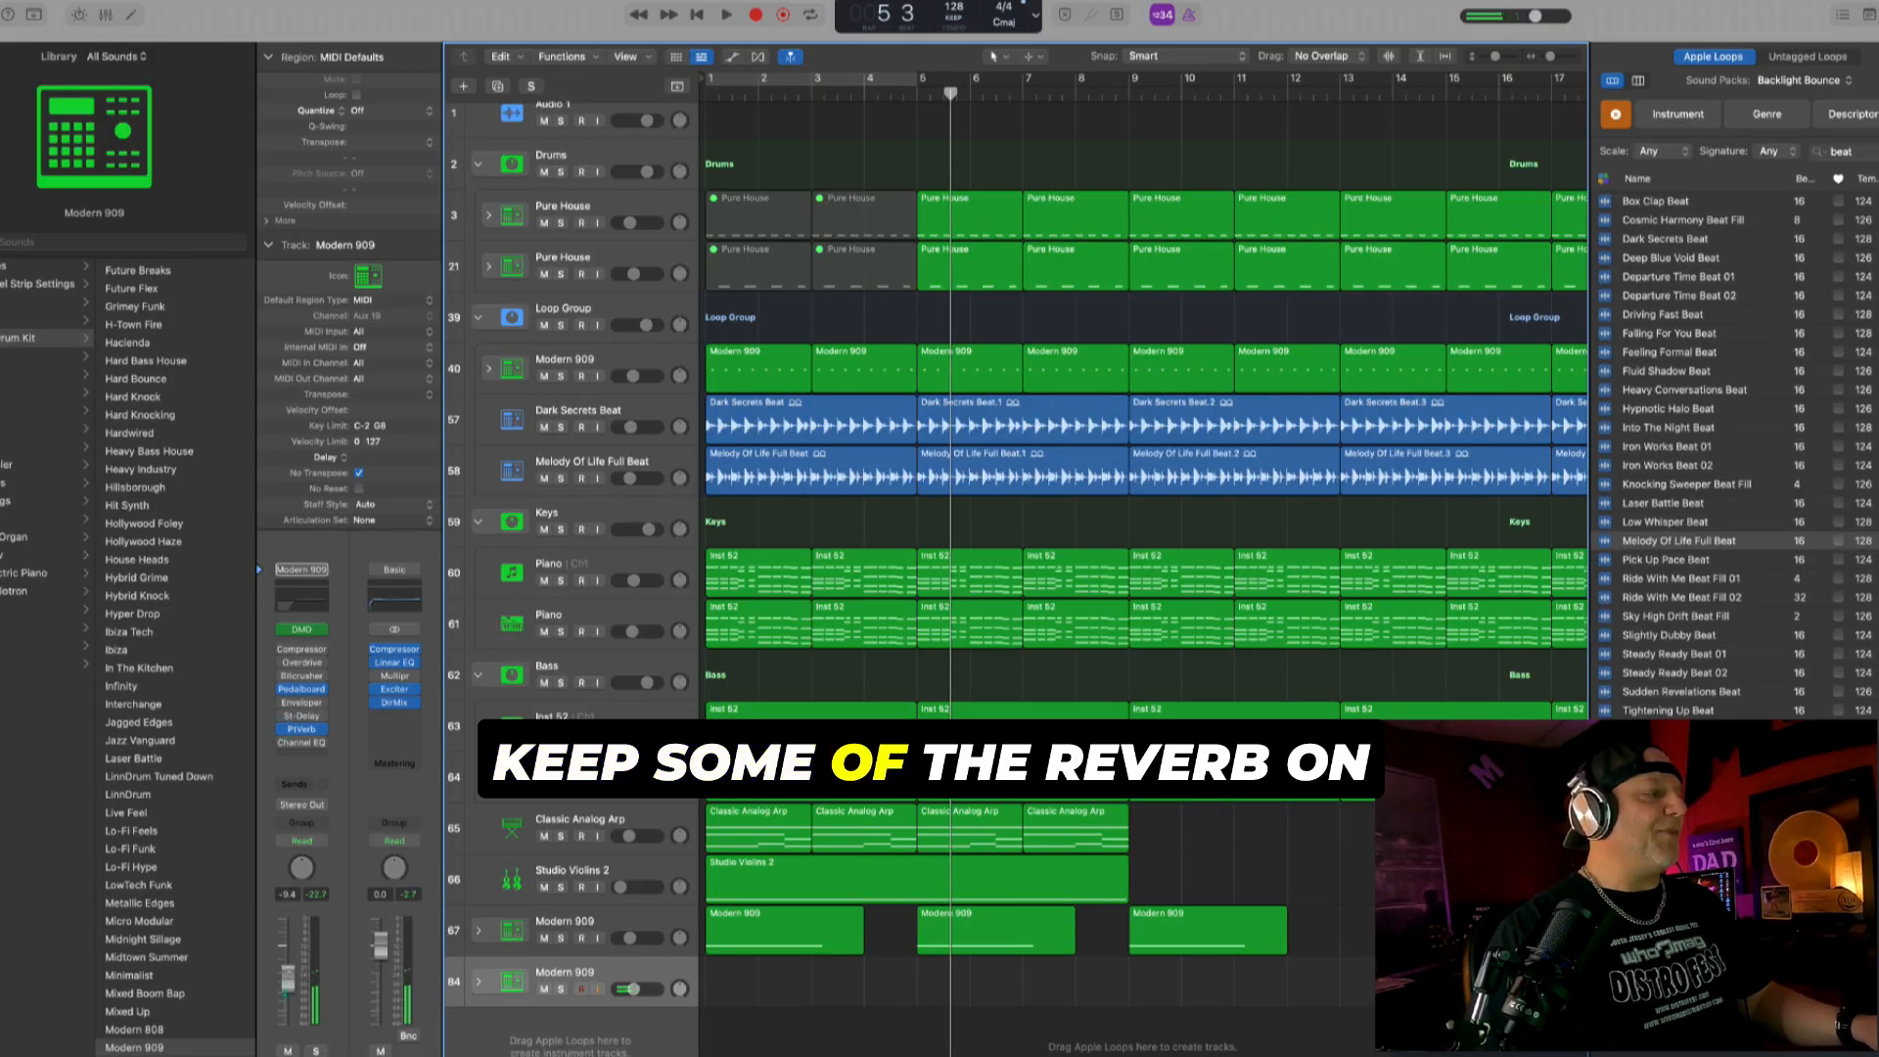
{"action": "left_click", "coordinate": [303, 729]}
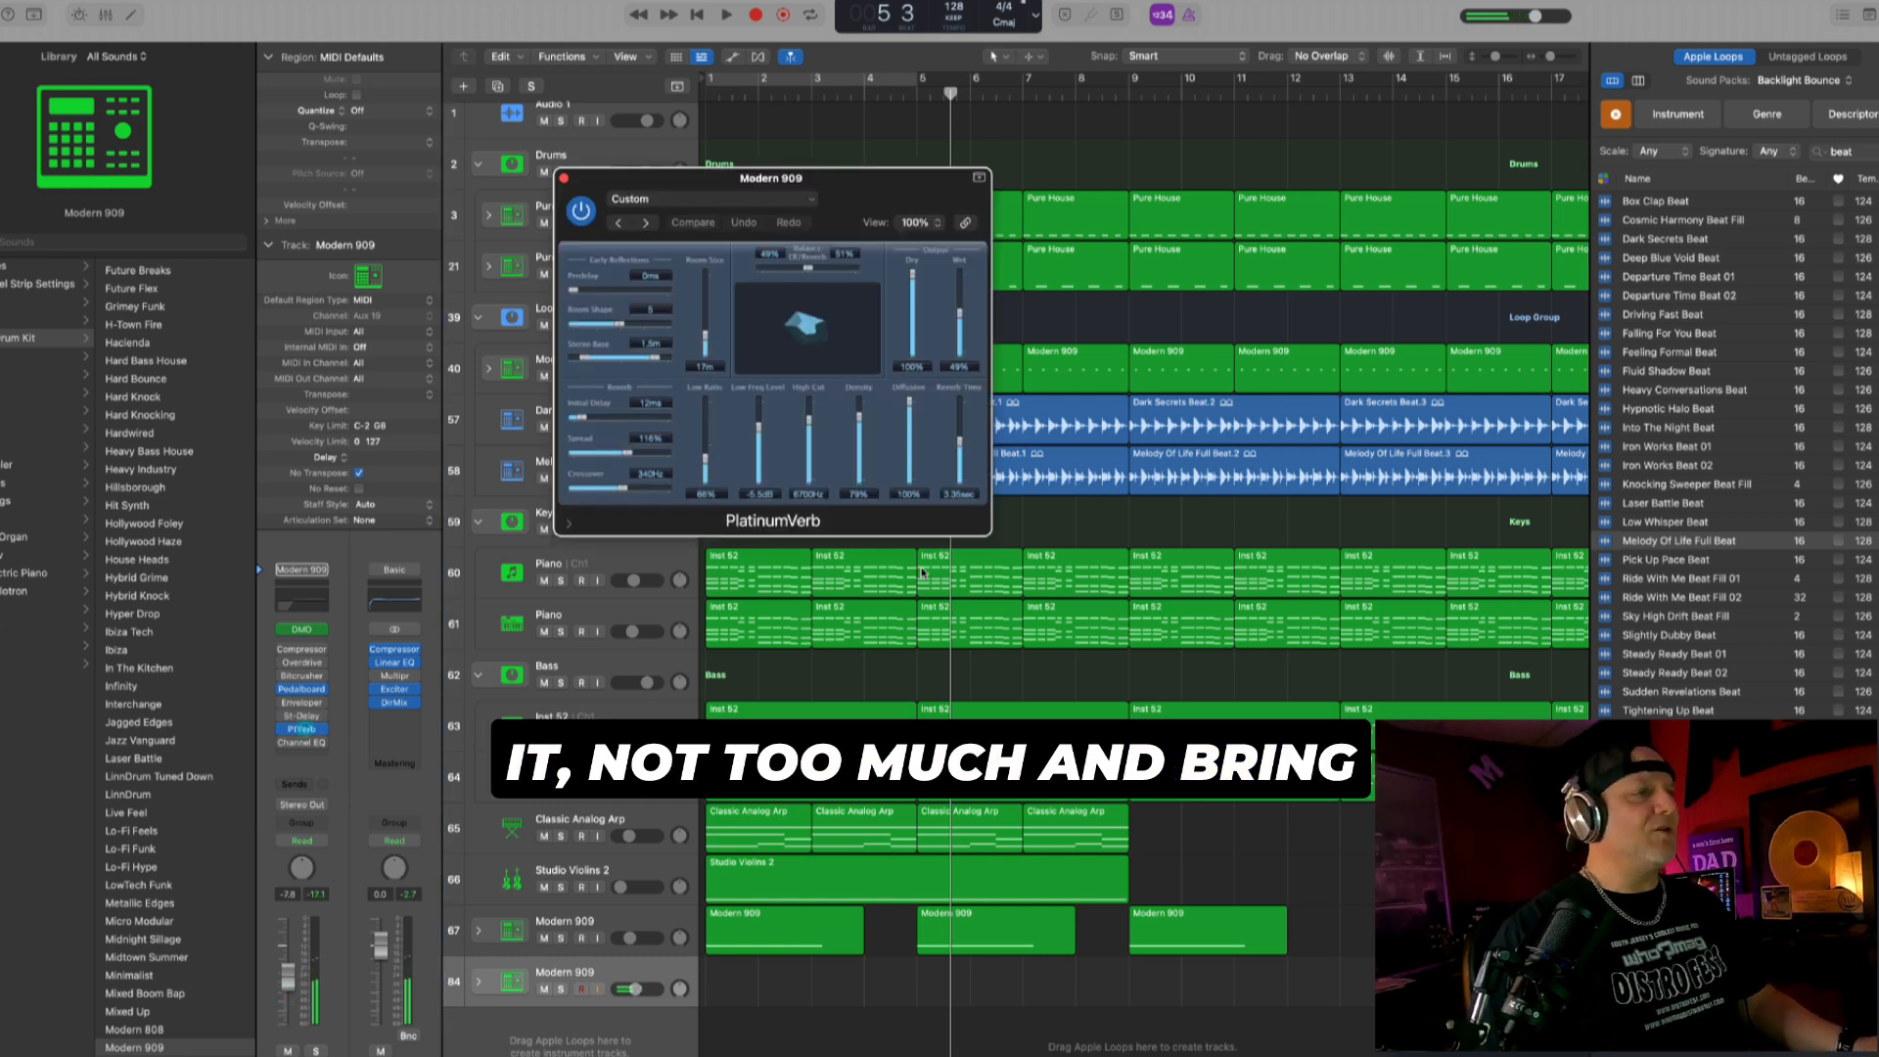
{"action": "left_click_drag", "start_coordinate": [960, 440], "coordinate": [960, 475]}
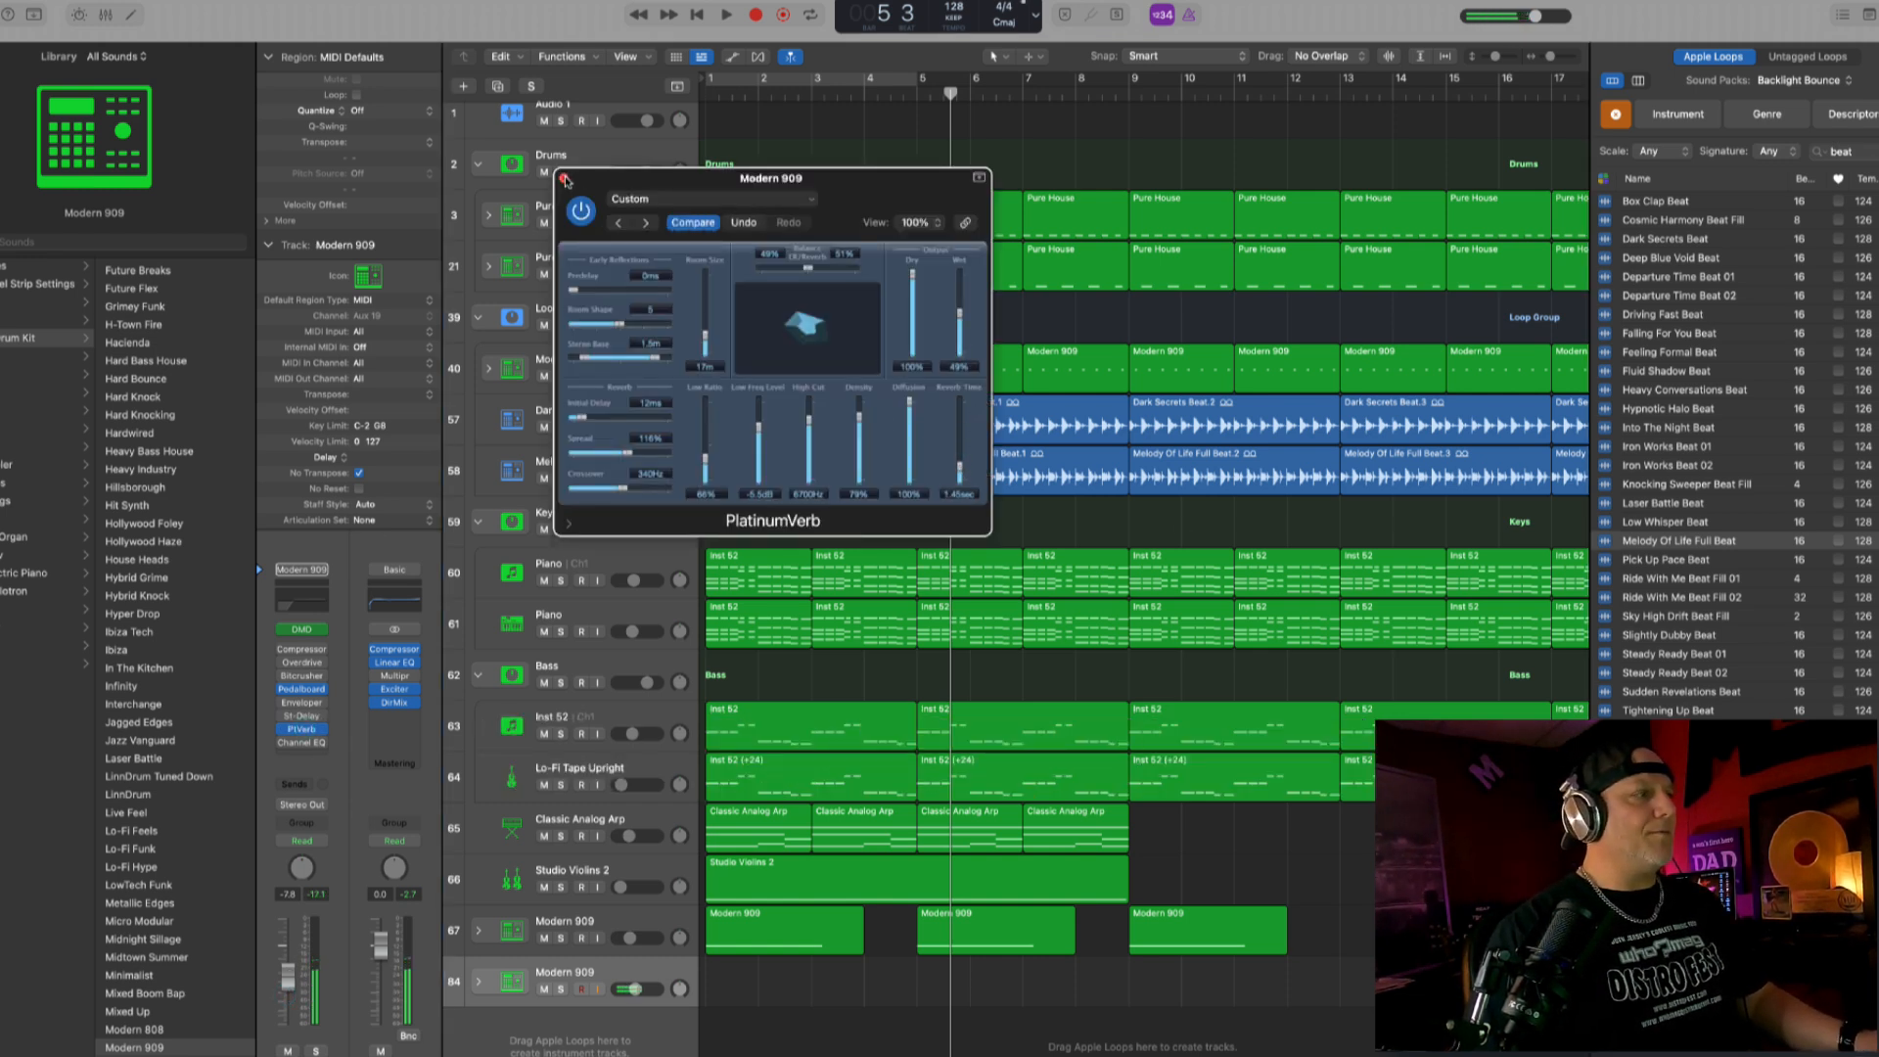
{"action": "left_click", "coordinate": [565, 180]}
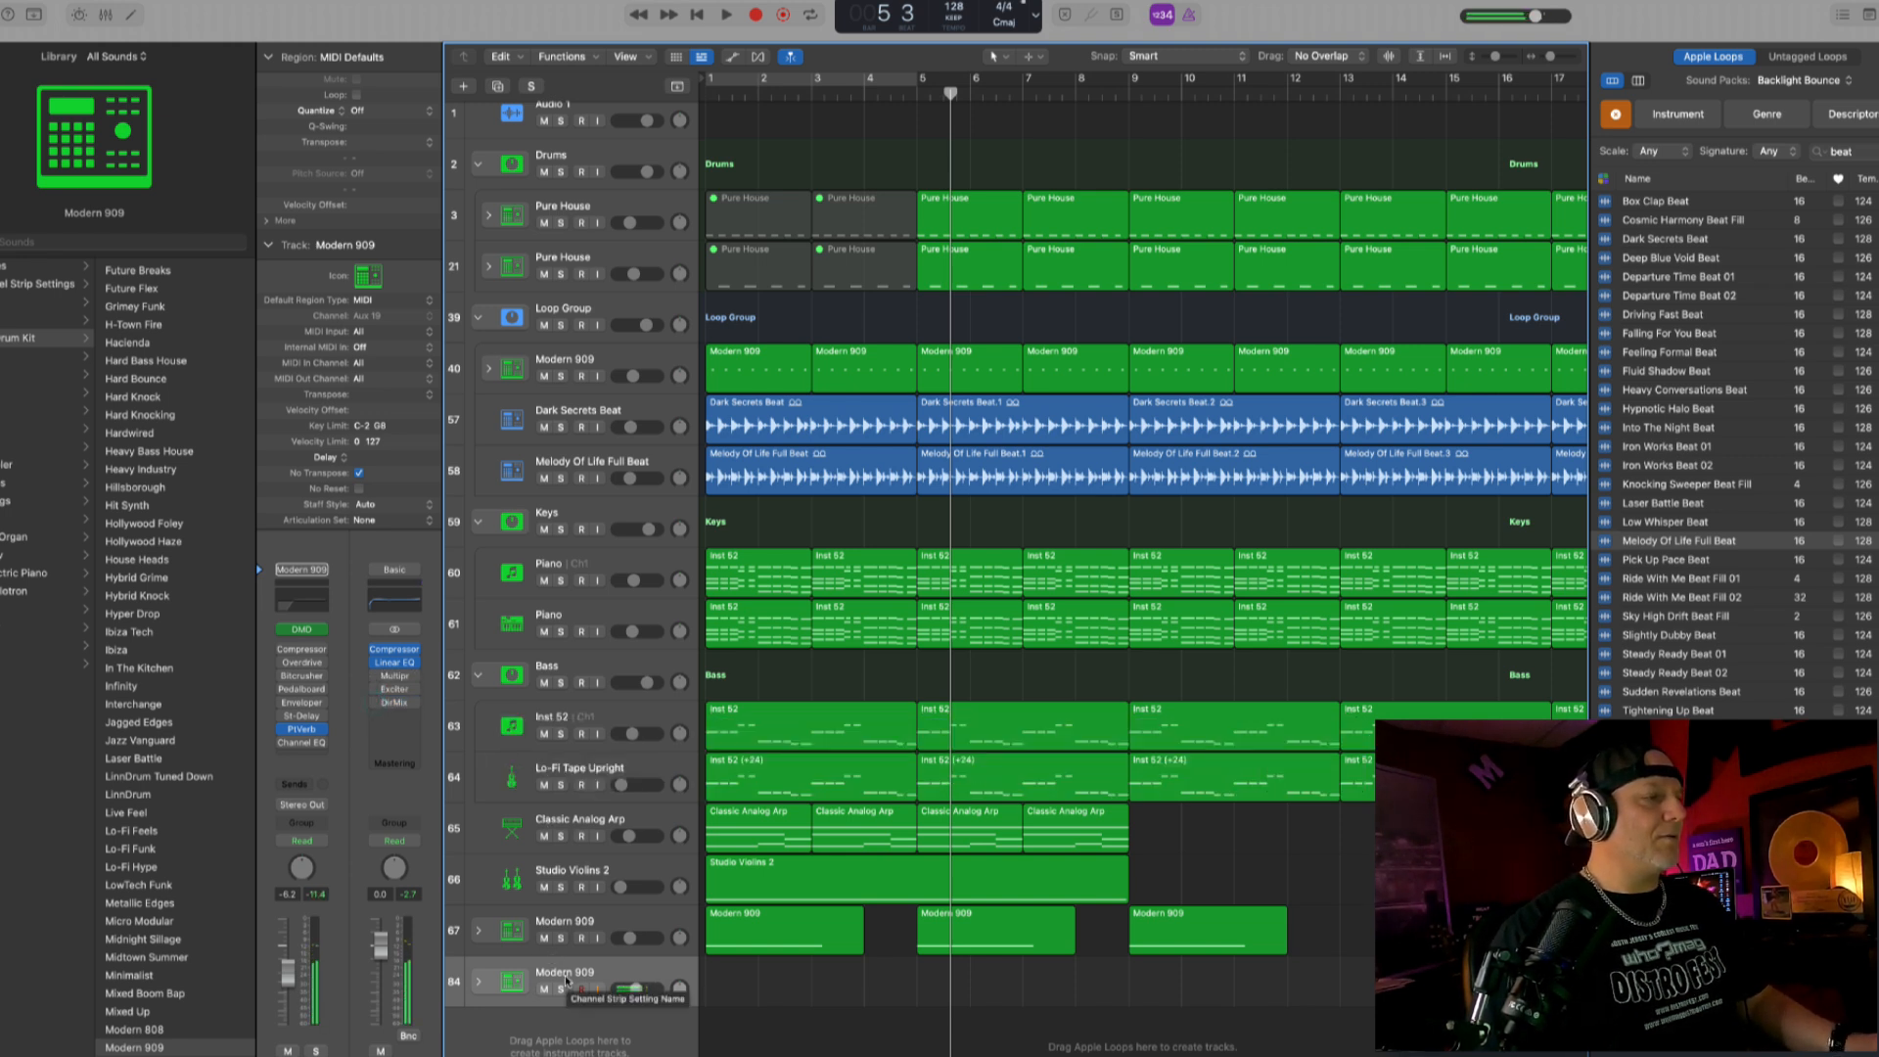
- Record a drum roll on the new Modern 909 track from bar 3 into bar 5, quantized to 1/16 notes
{"action": "key", "text": "Return"}
{"action": "key", "text": "space"}
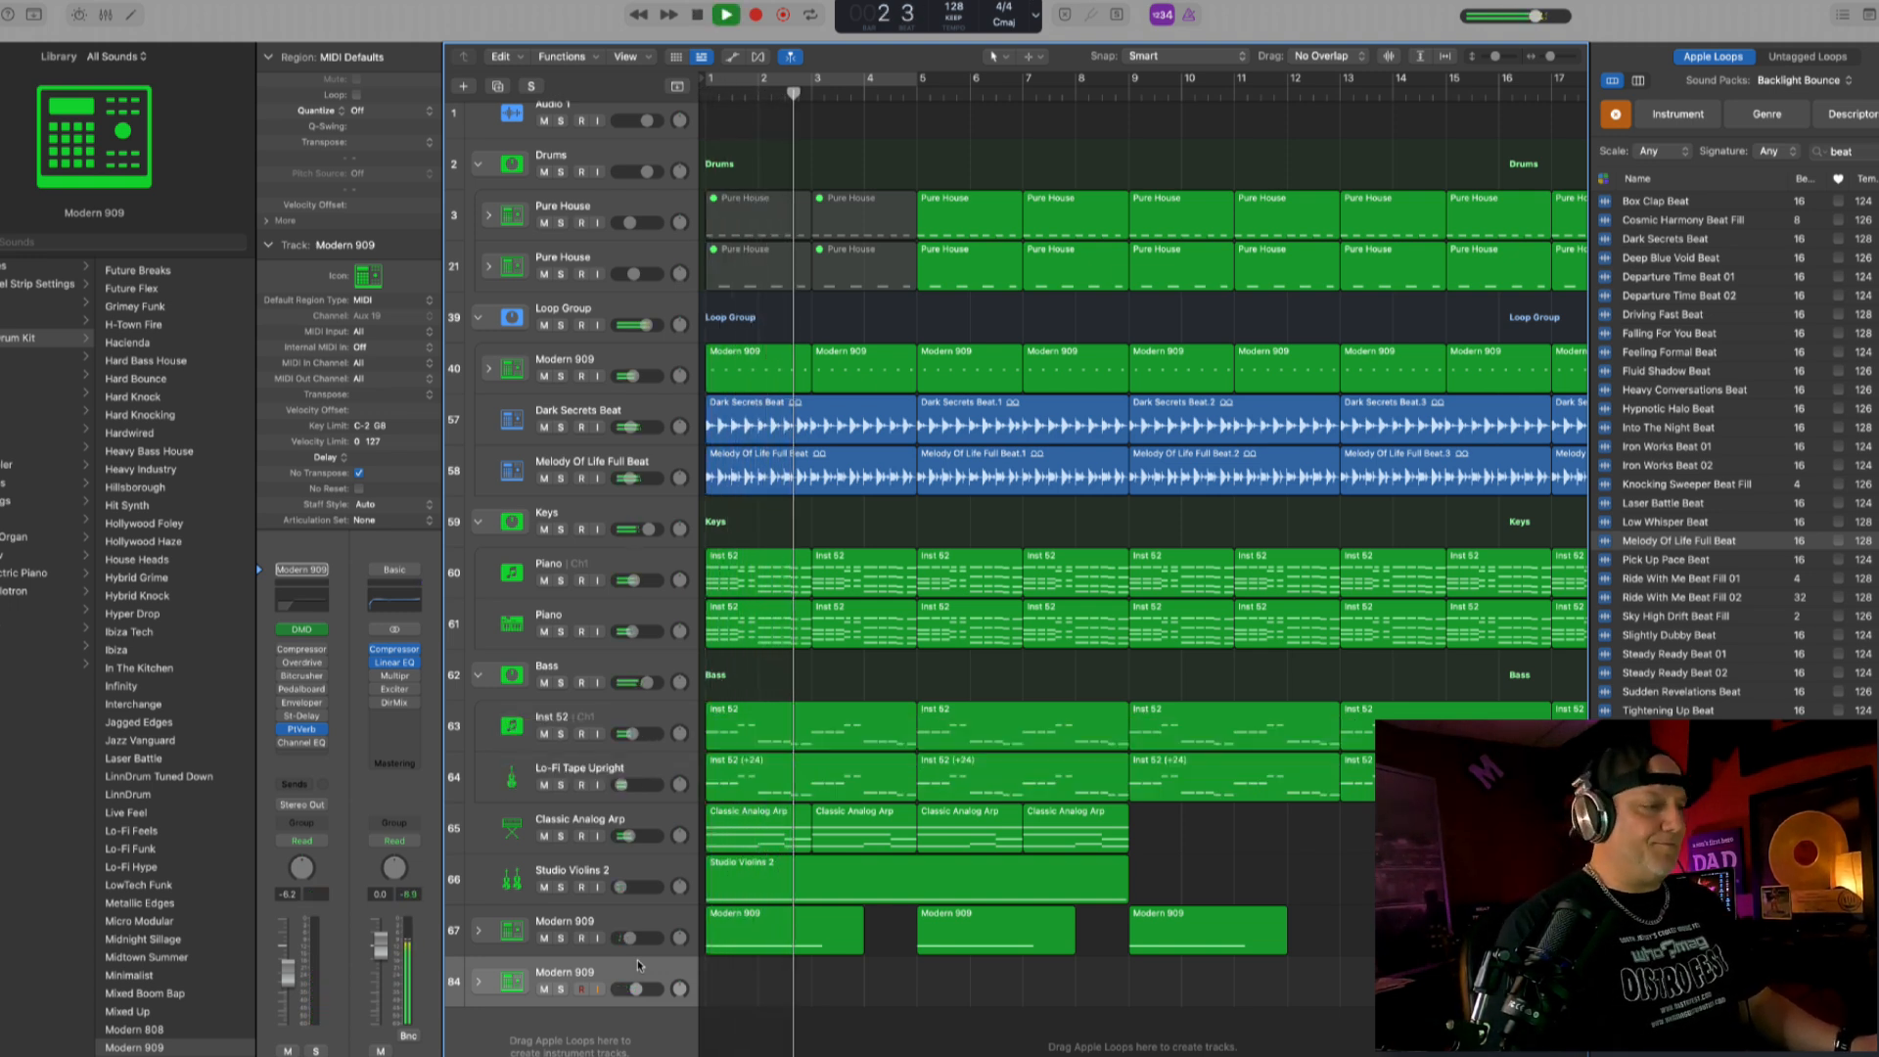
{"action": "key", "text": "space"}
{"action": "key", "text": "r"}
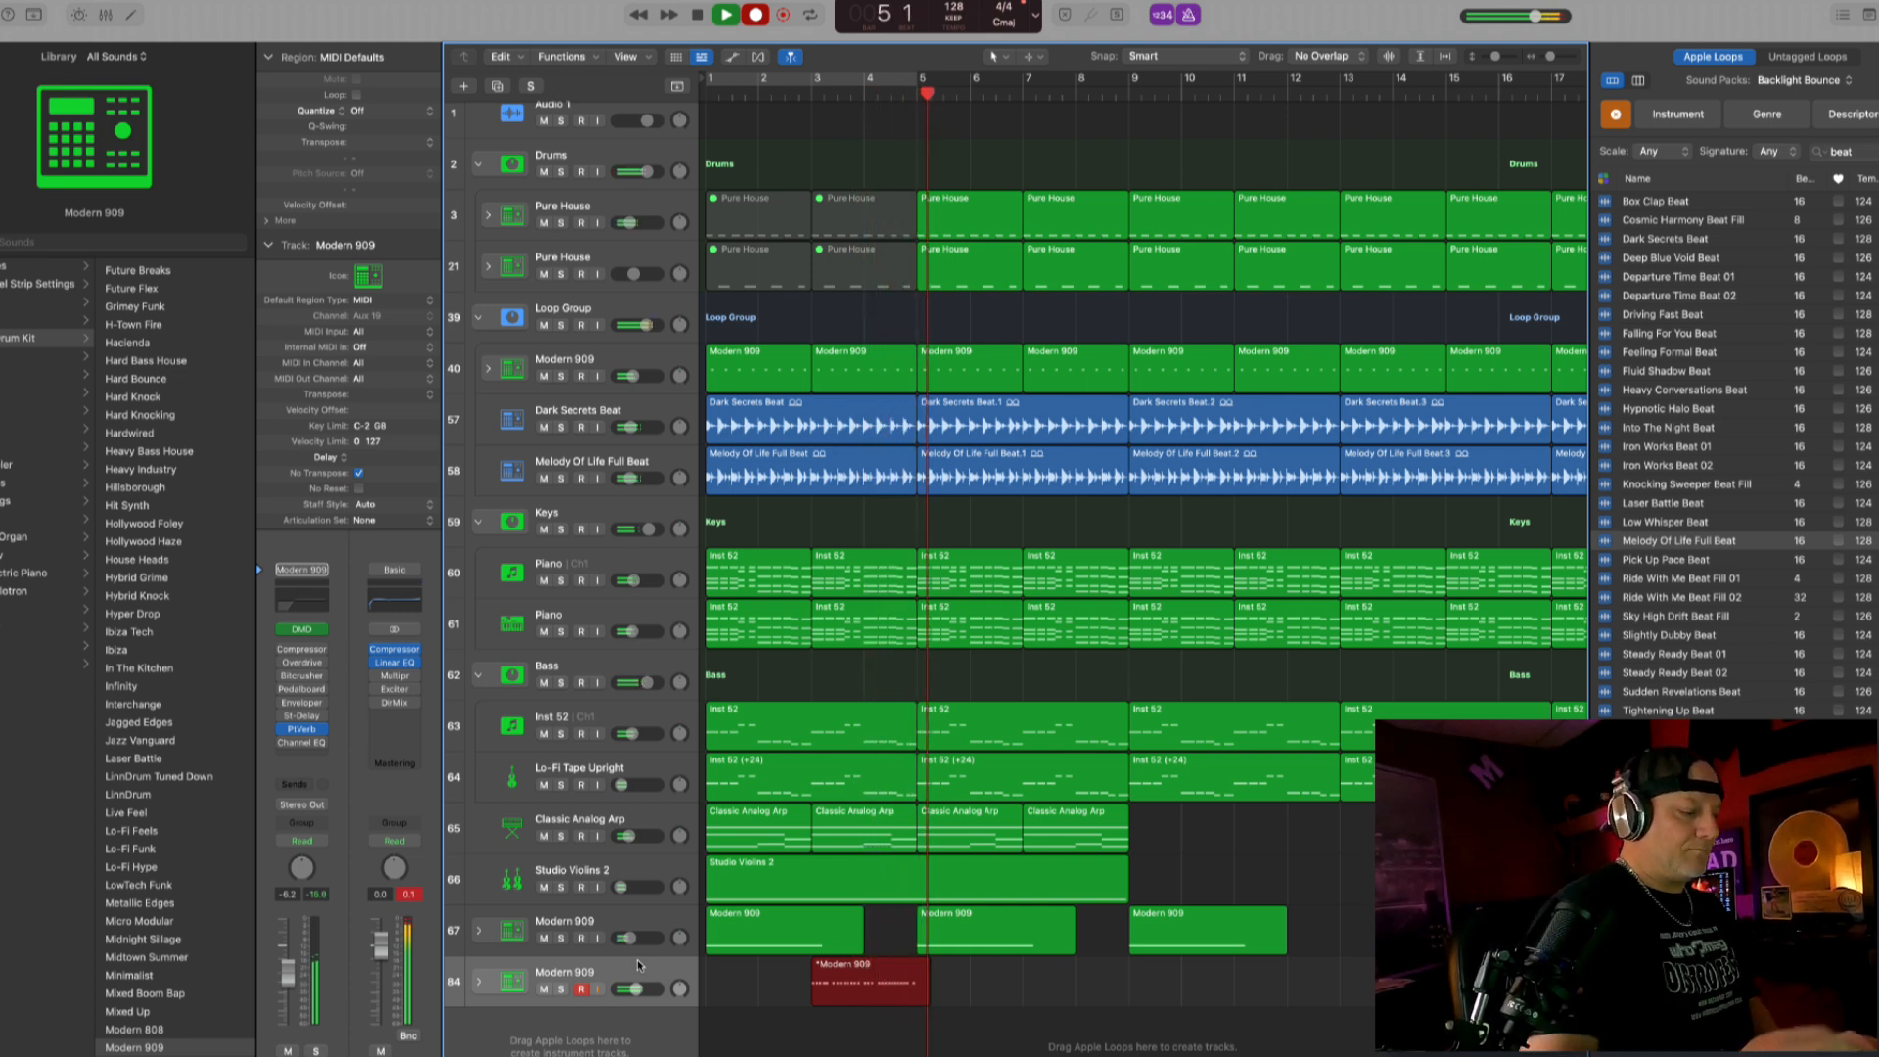
{"action": "key", "text": "space"}
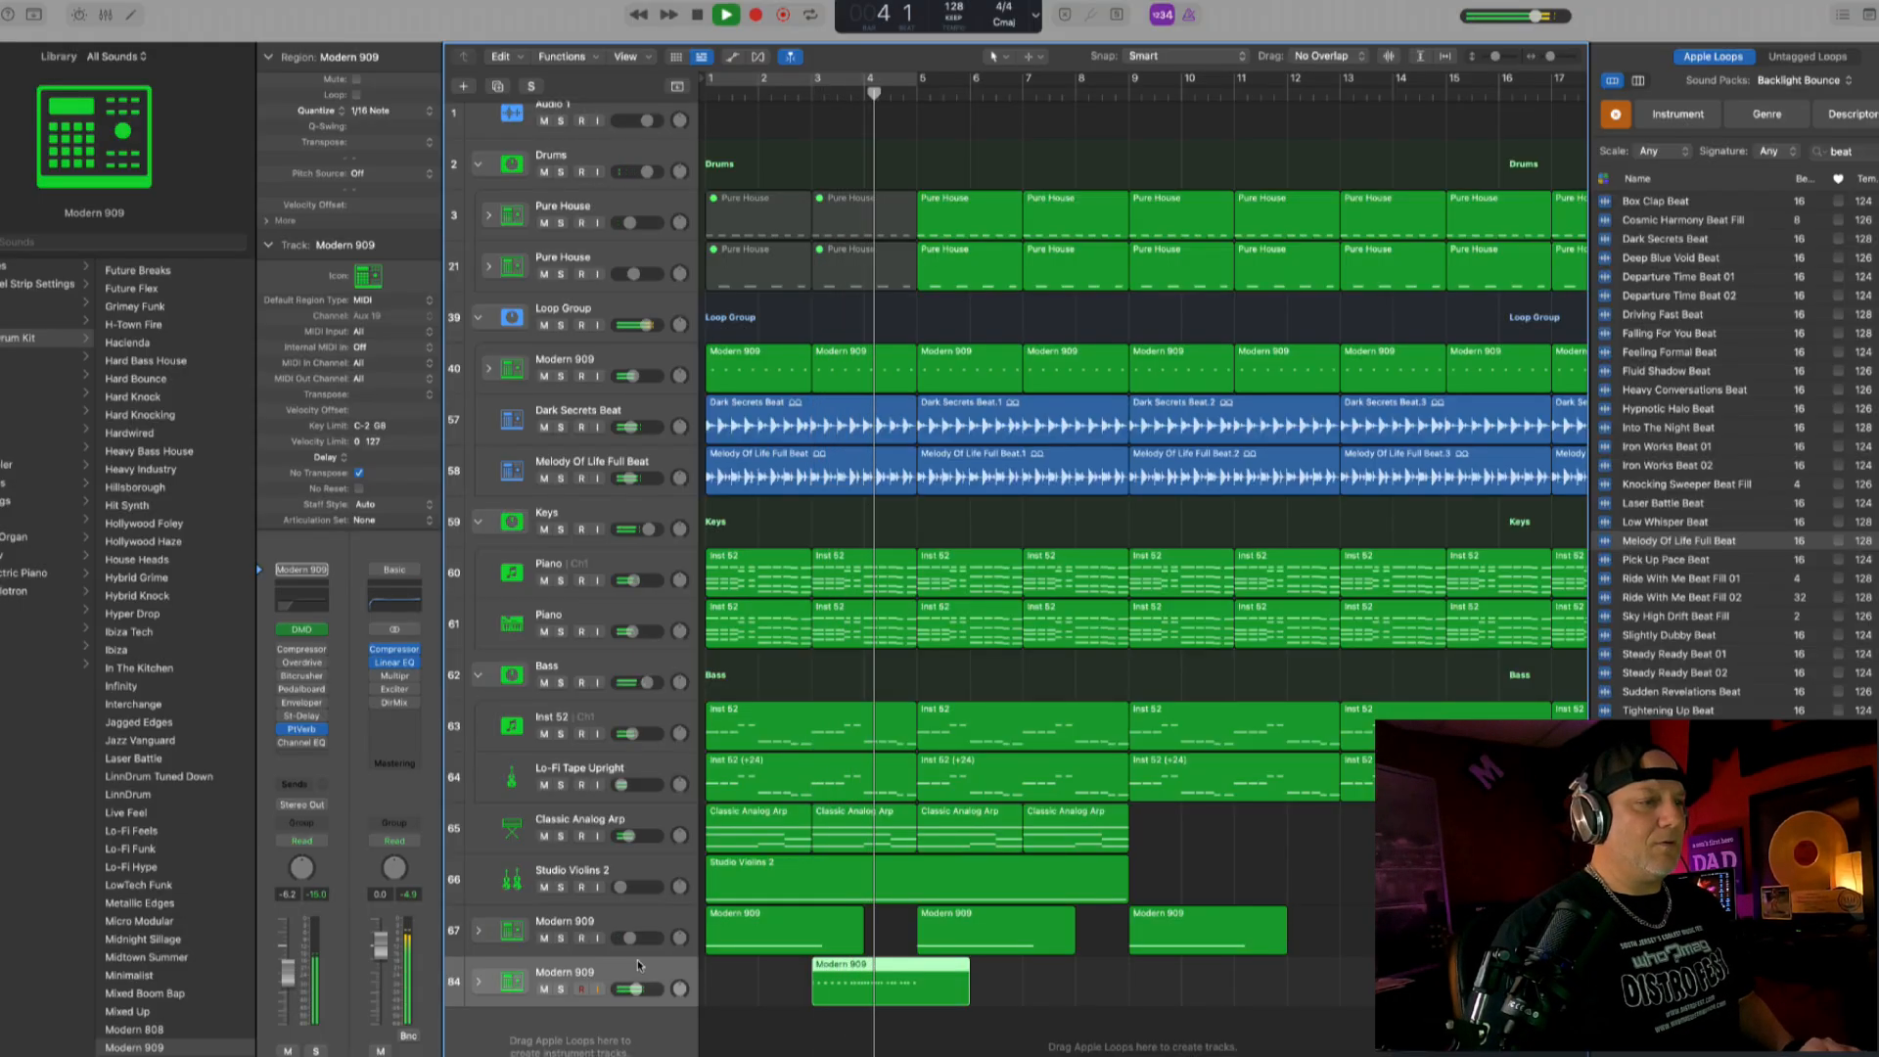
- Open the recorded drum roll region on the lower Modern 909 track in the Piano Roll and select all its notes
{"action": "key", "text": "super+Right"}
{"action": "key", "text": "super+Right"}
{"action": "key", "text": "super+Right"}
{"action": "key", "text": "super+Down"}
{"action": "key", "text": "super+Down"}
{"action": "key", "text": "space"}
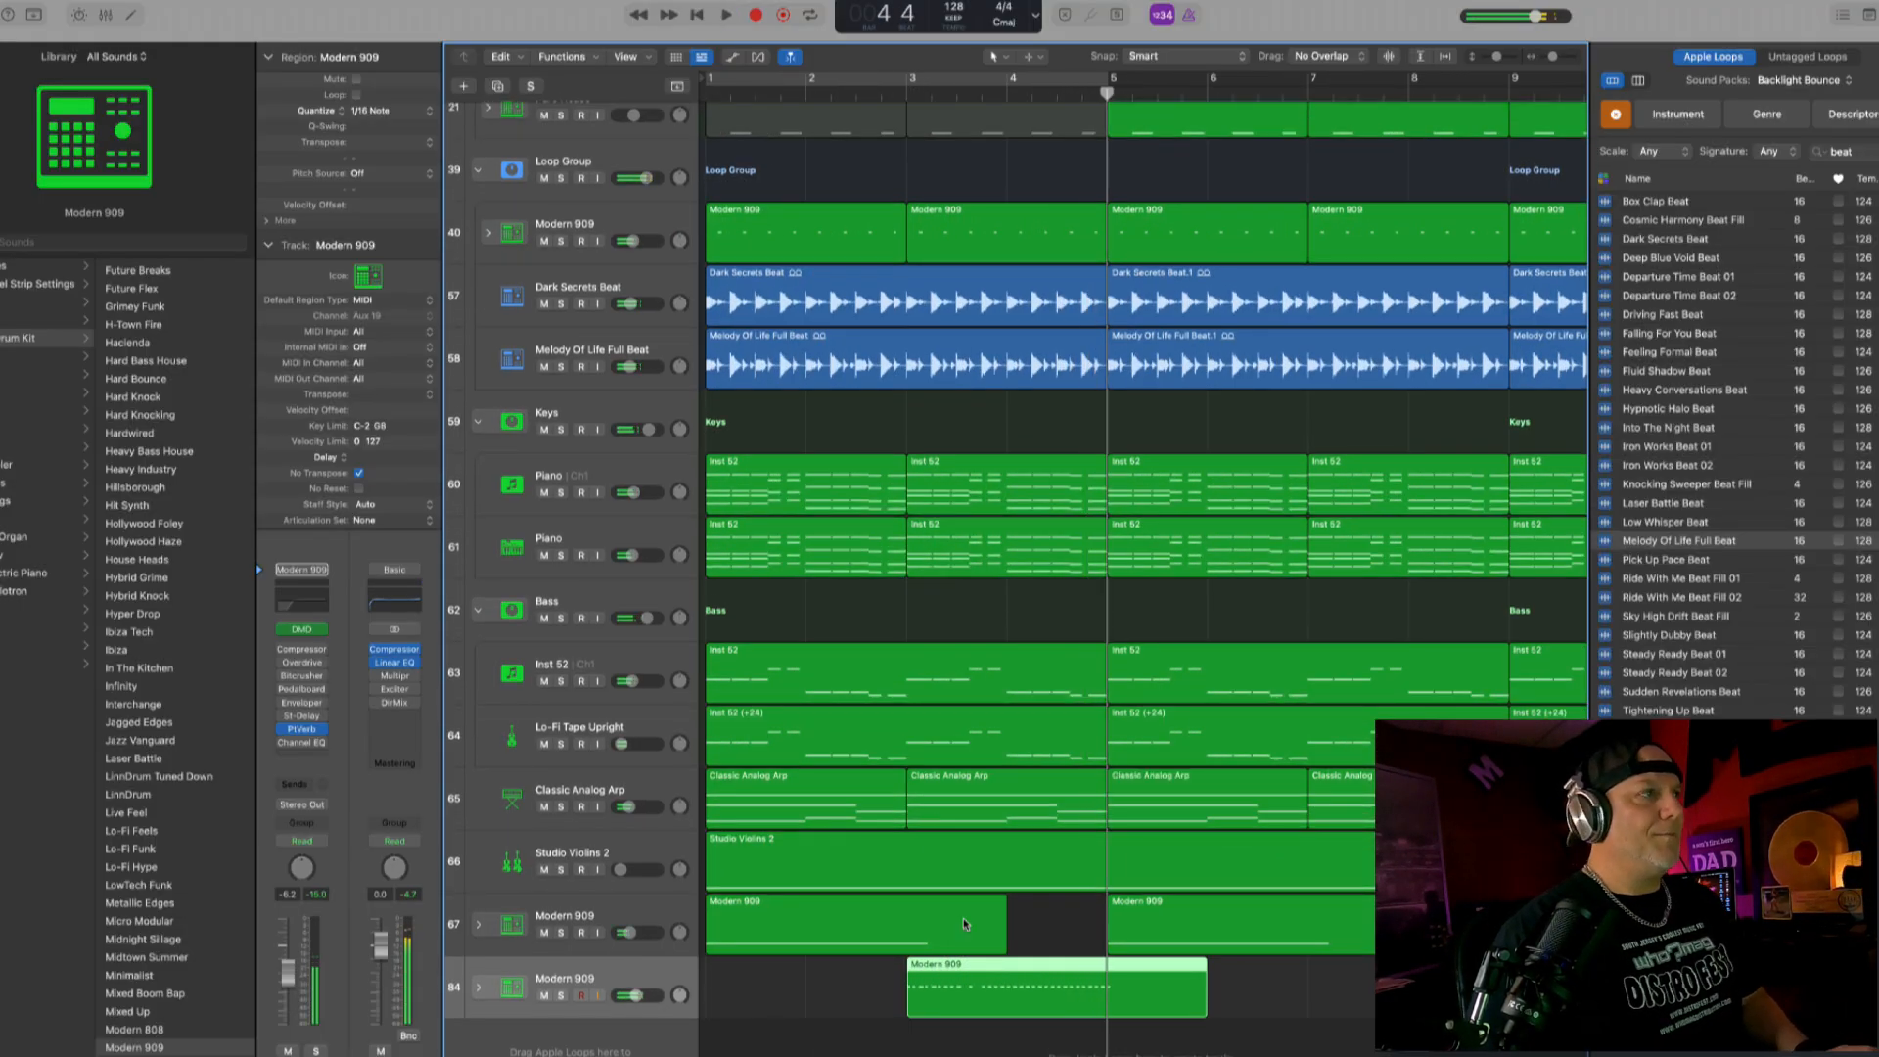
{"action": "double_click", "coordinate": [949, 971]}
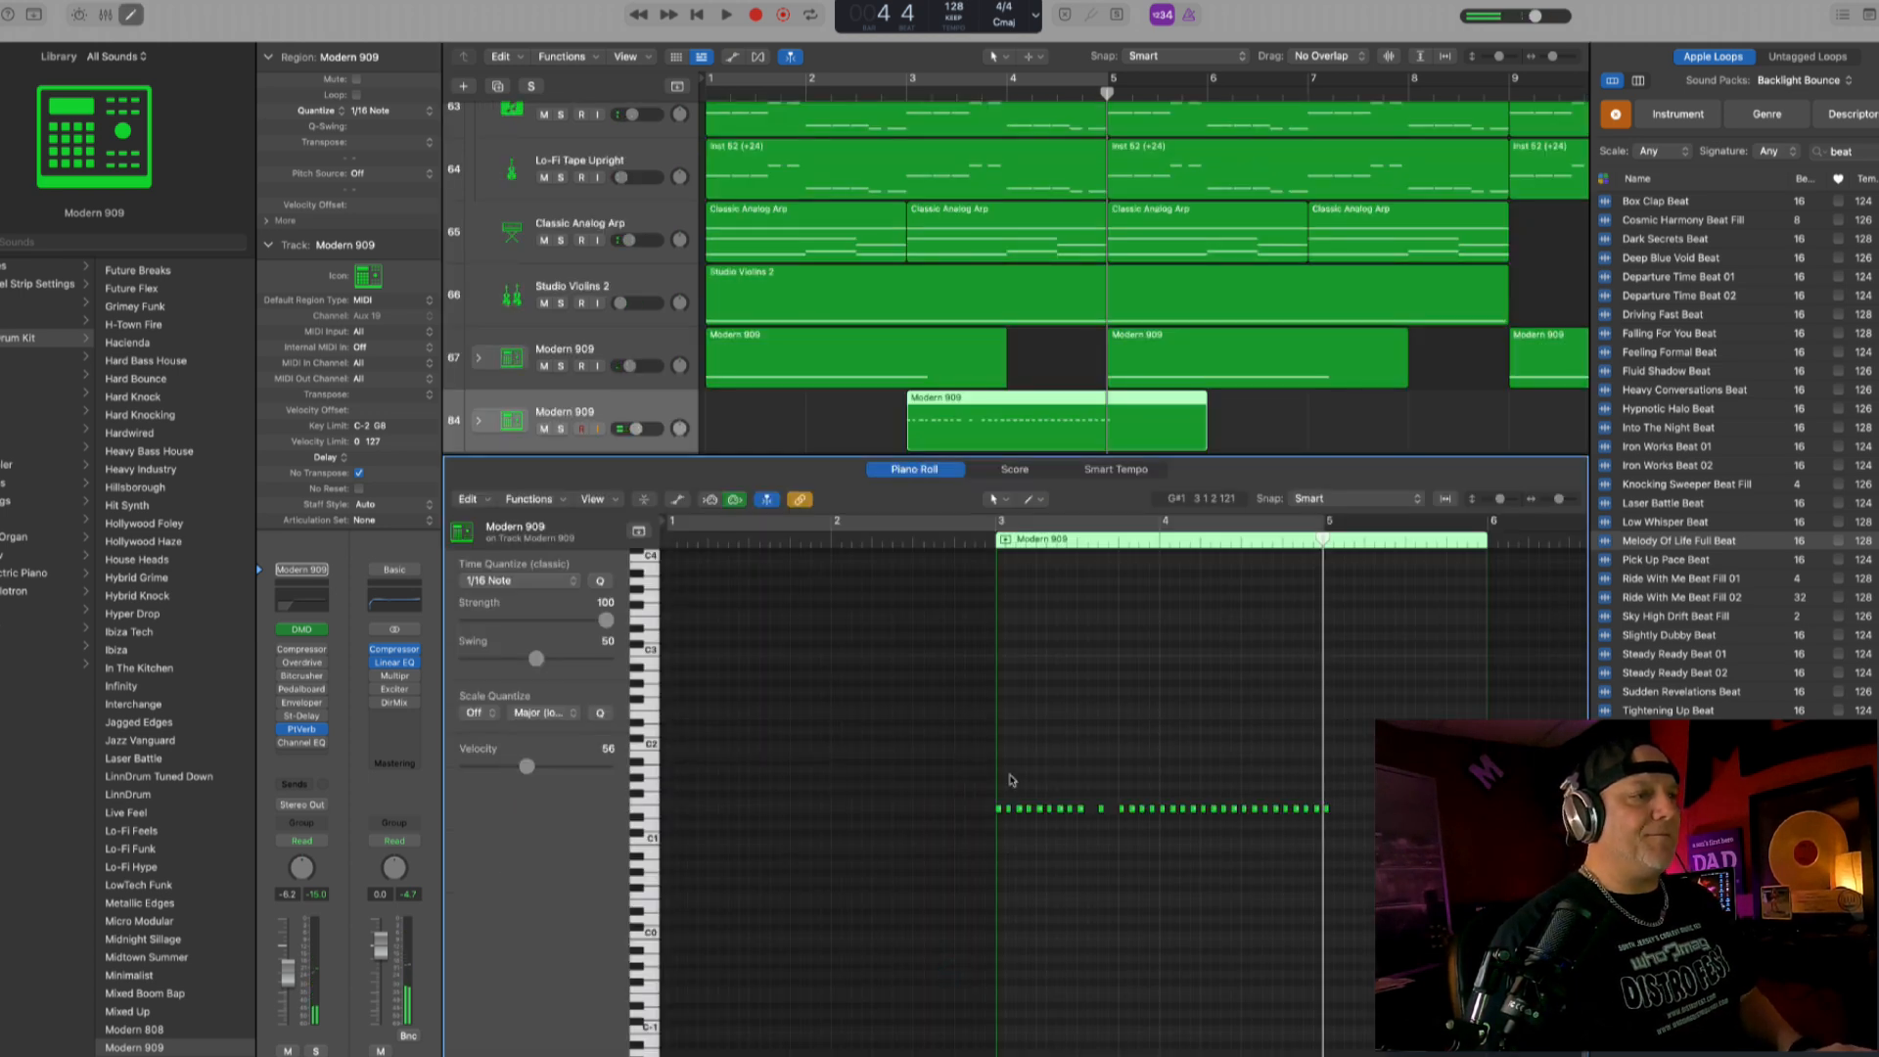
{"action": "scroll", "coordinate": [1011, 773], "scroll_direction": "left", "scroll_amount": 4}
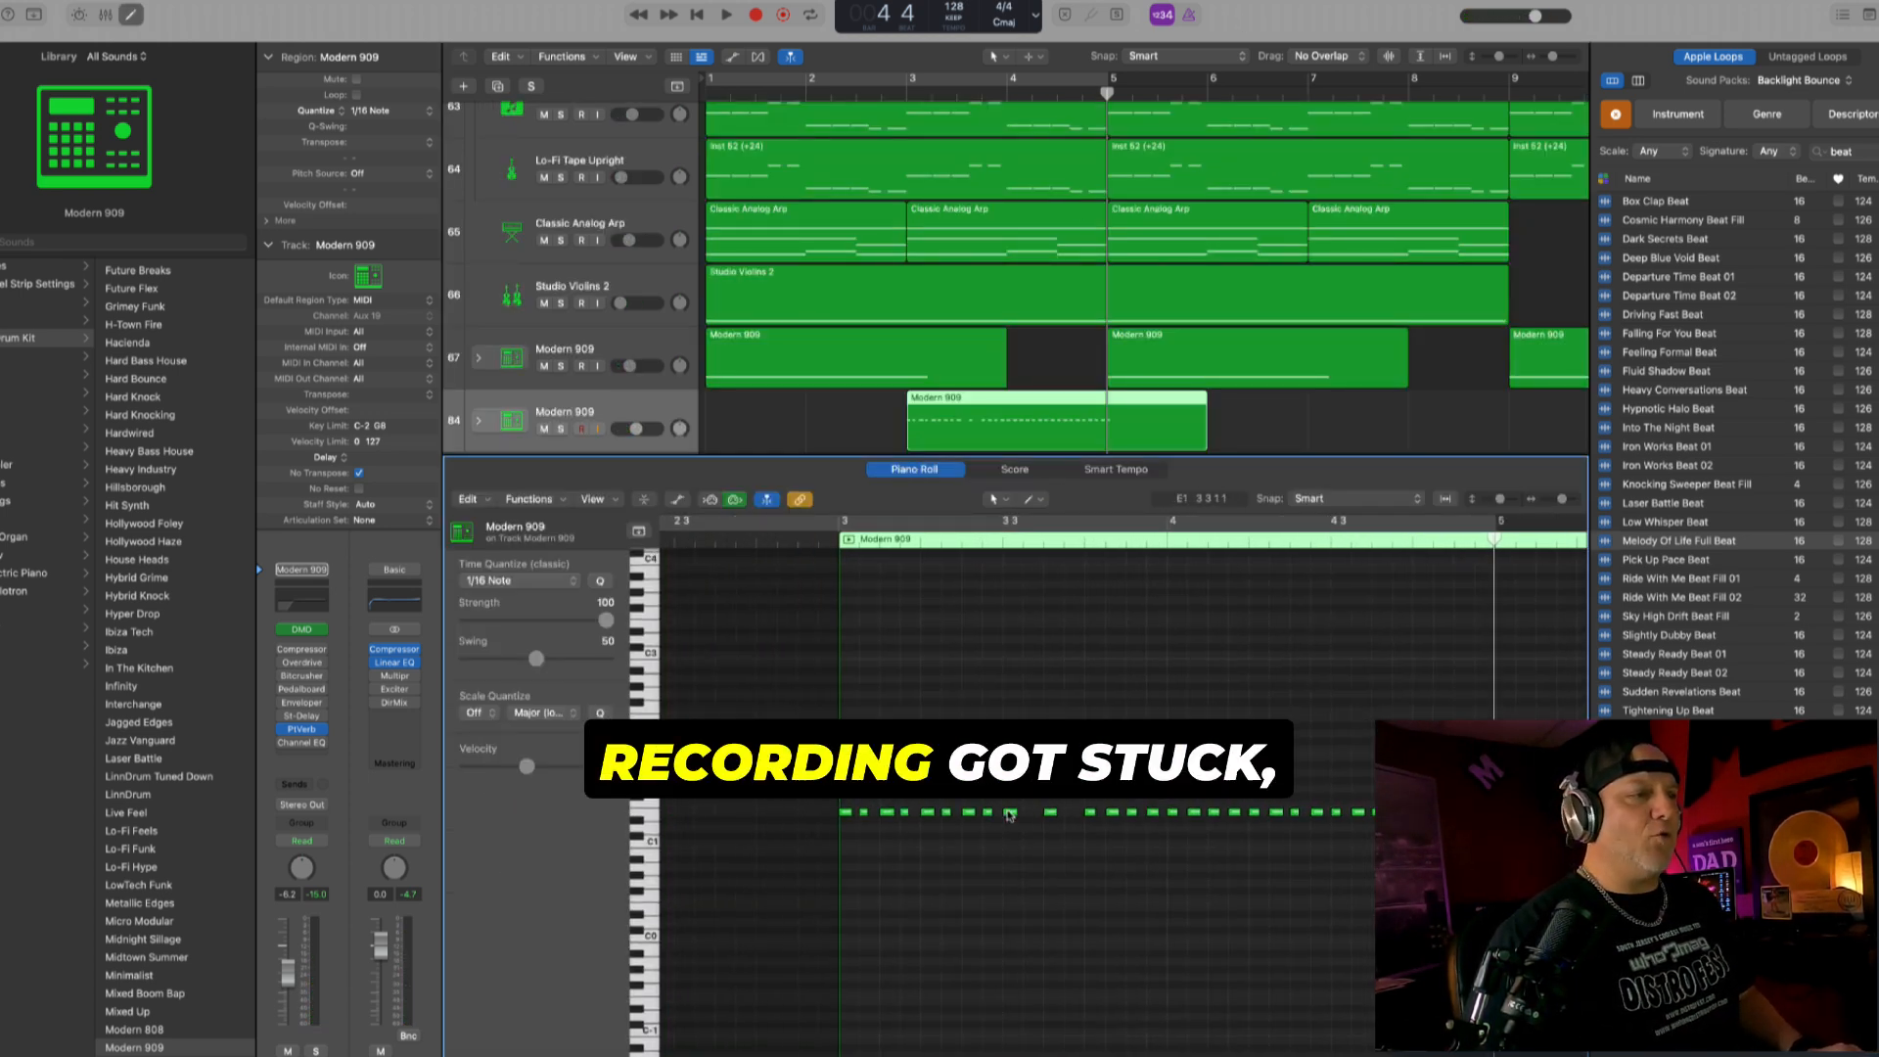
{"action": "left_click_drag", "start_coordinate": [1011, 815], "coordinate": [1071, 814]}
{"action": "key", "text": "super+a"}
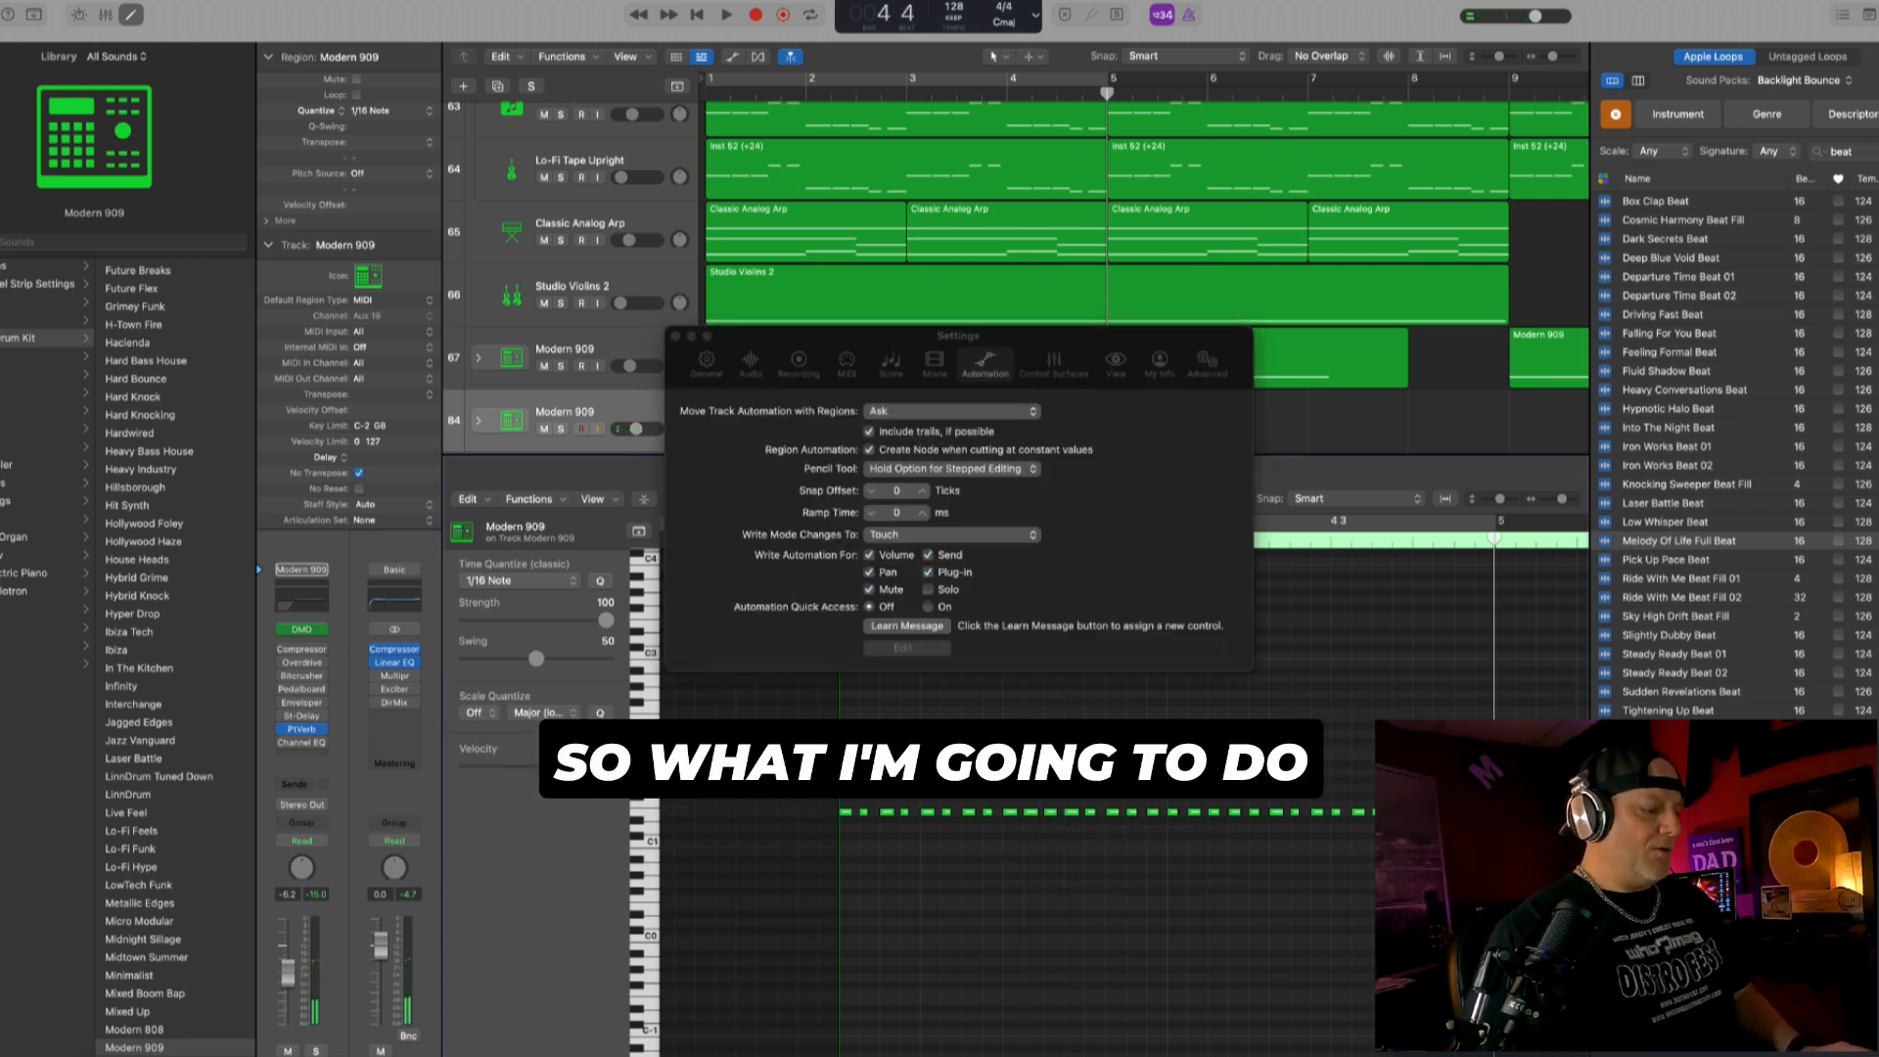
{"action": "key", "text": "super+comma"}
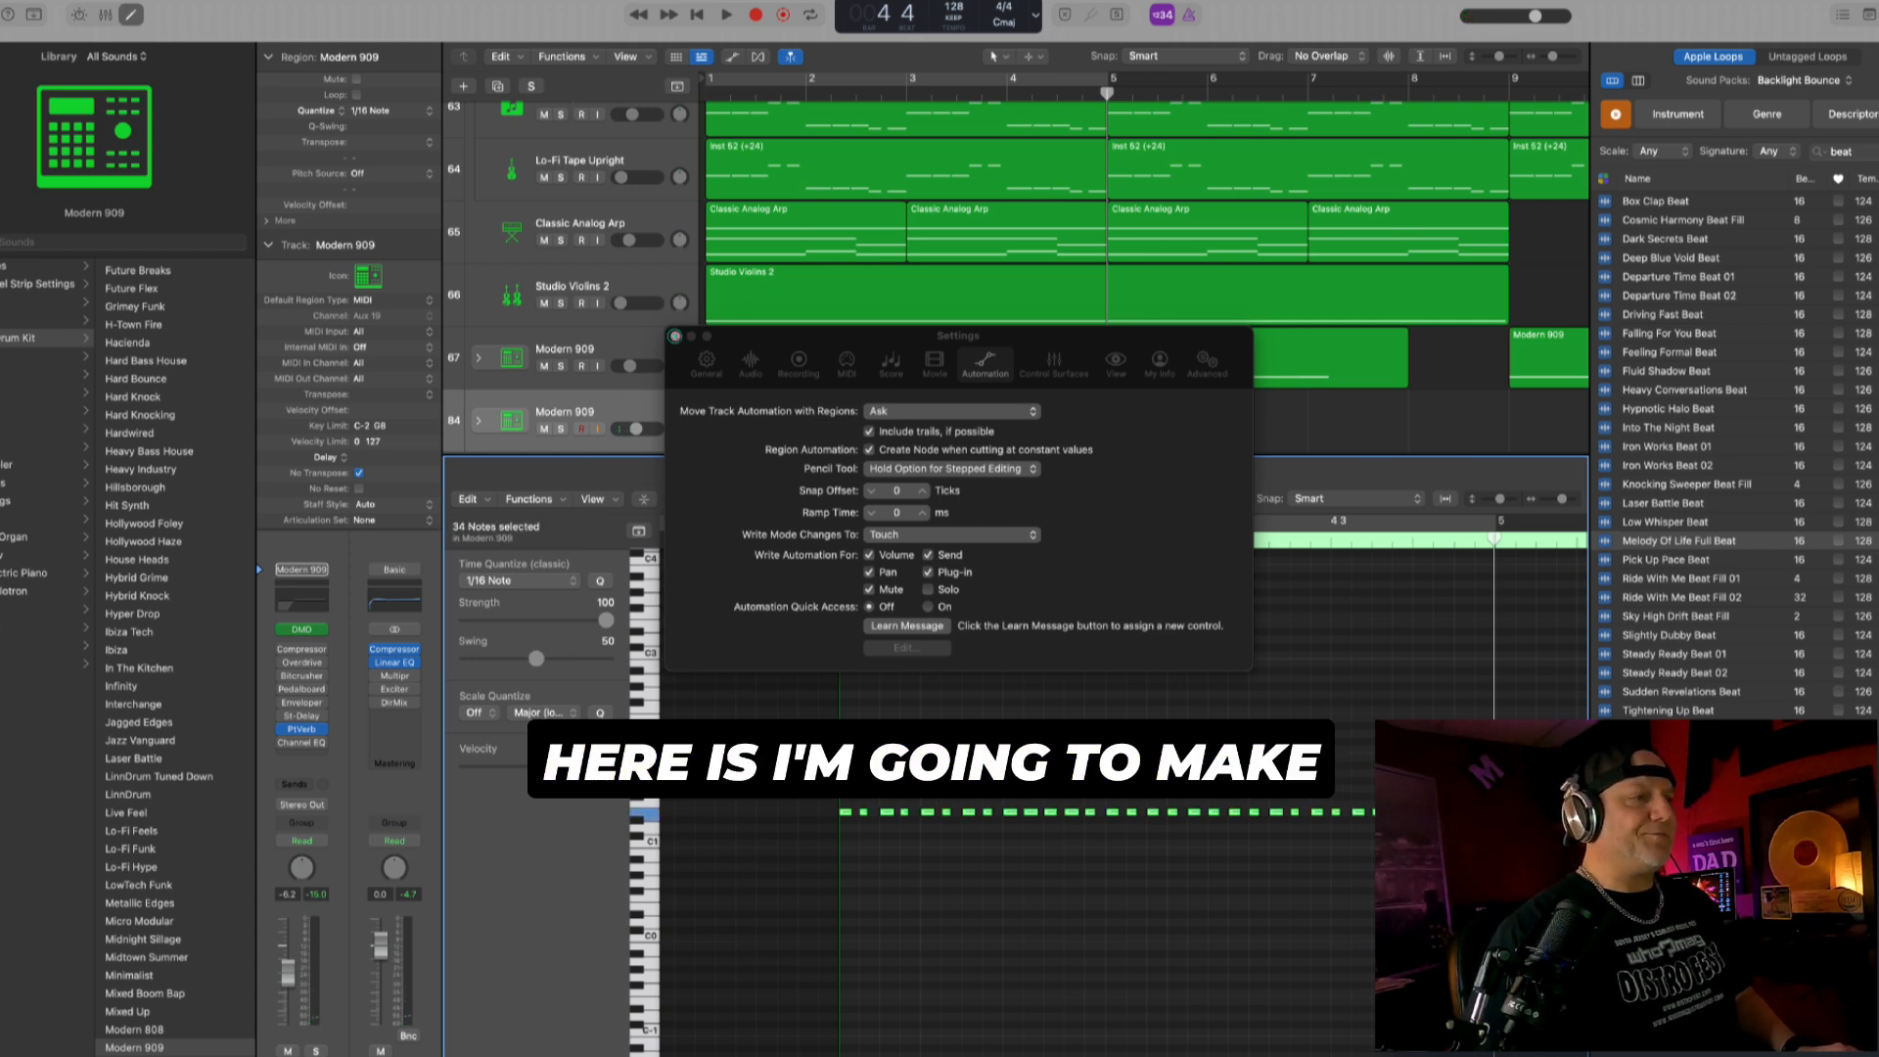
{"action": "left_click", "coordinate": [675, 336]}
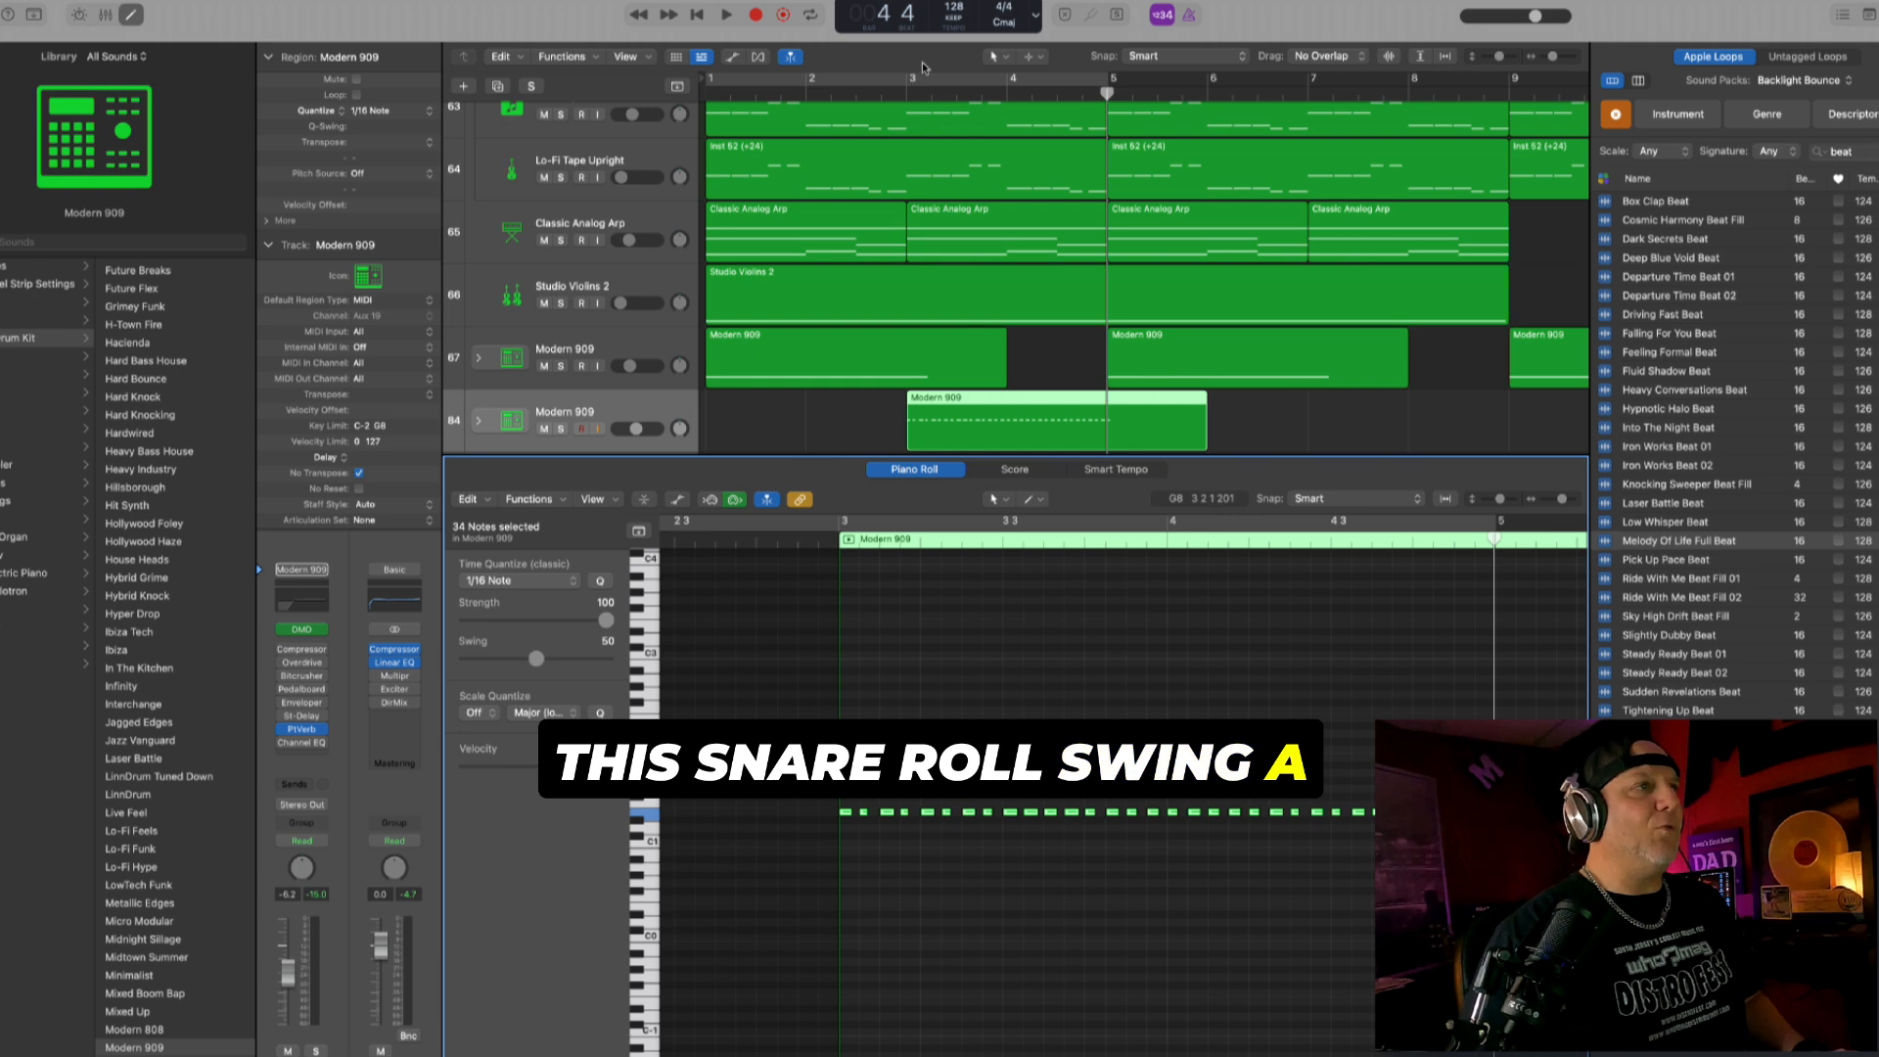
- Cycle bars 3 to 5 and increase the drum roll region's Q-Swing while auditioning it
{"action": "left_click_drag", "start_coordinate": [910, 78], "coordinate": [990, 78]}
{"action": "key", "text": "space"}
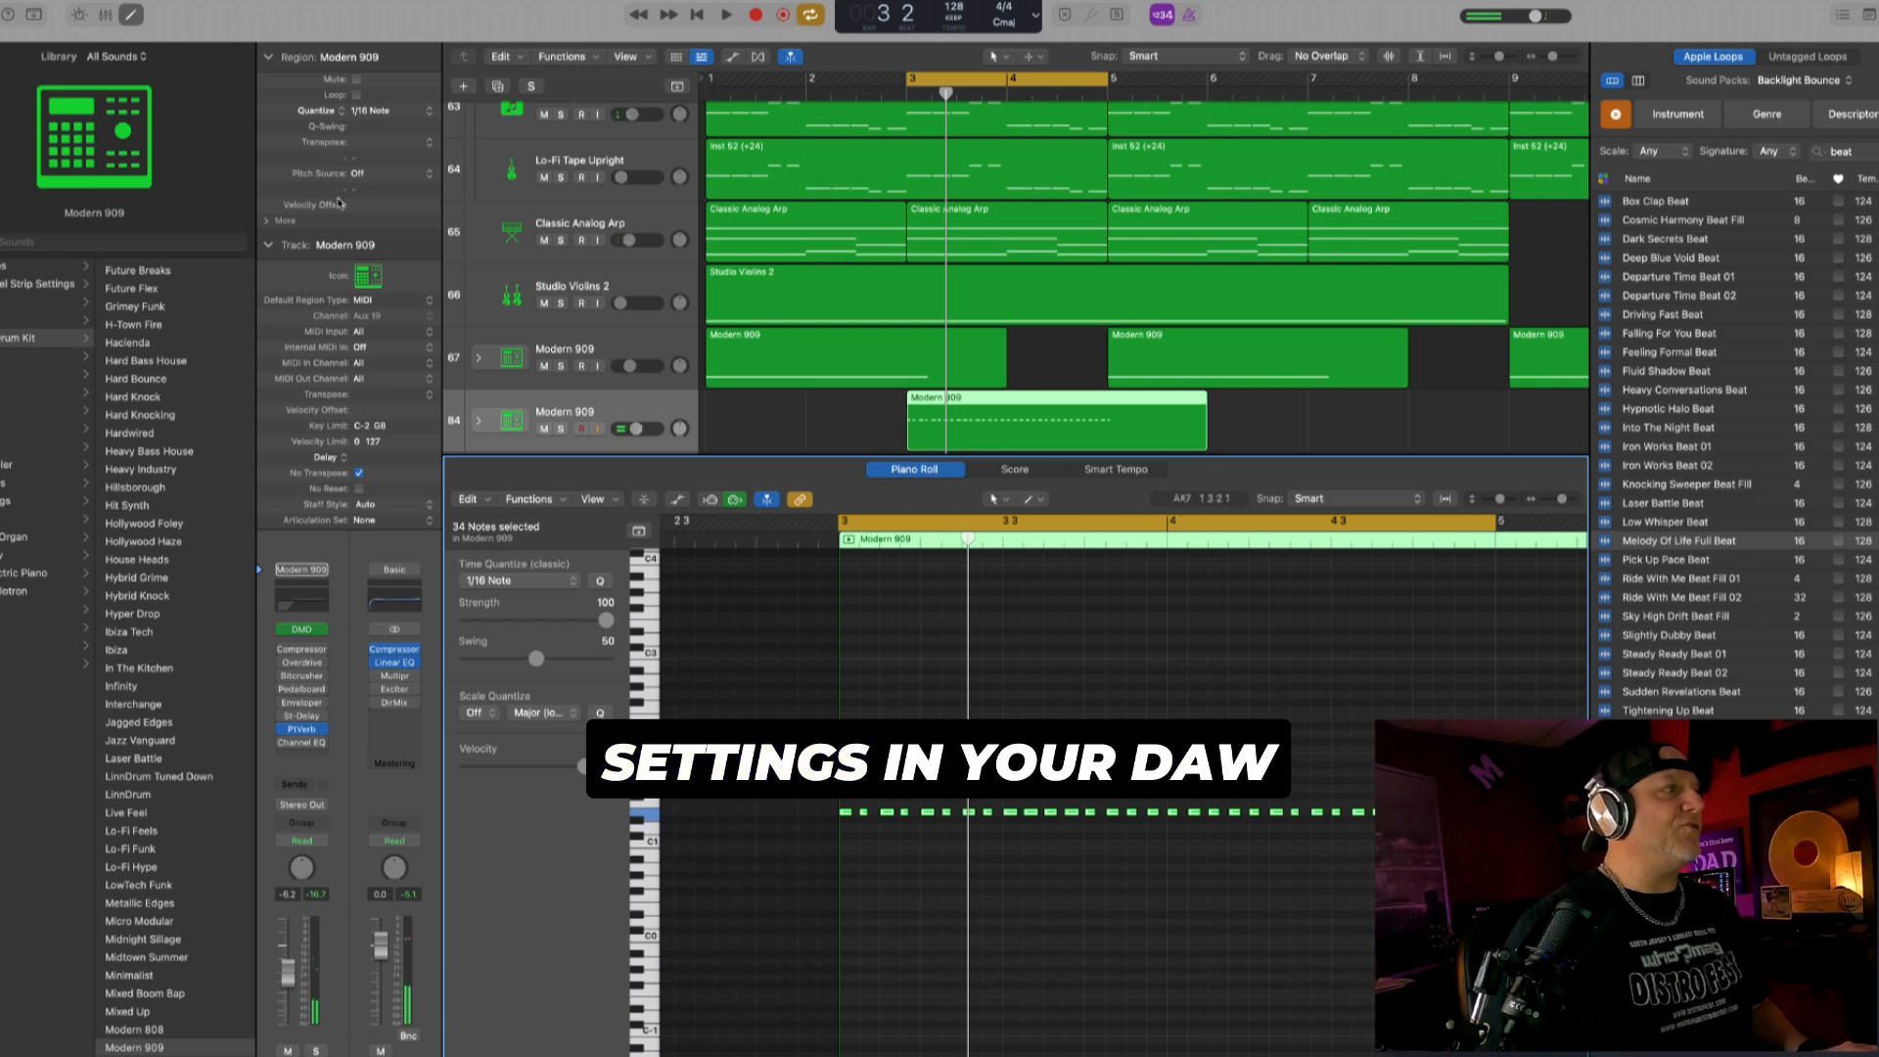
{"action": "left_click_drag", "start_coordinate": [365, 126], "coordinate": [381, 118]}
{"action": "key", "text": "space"}
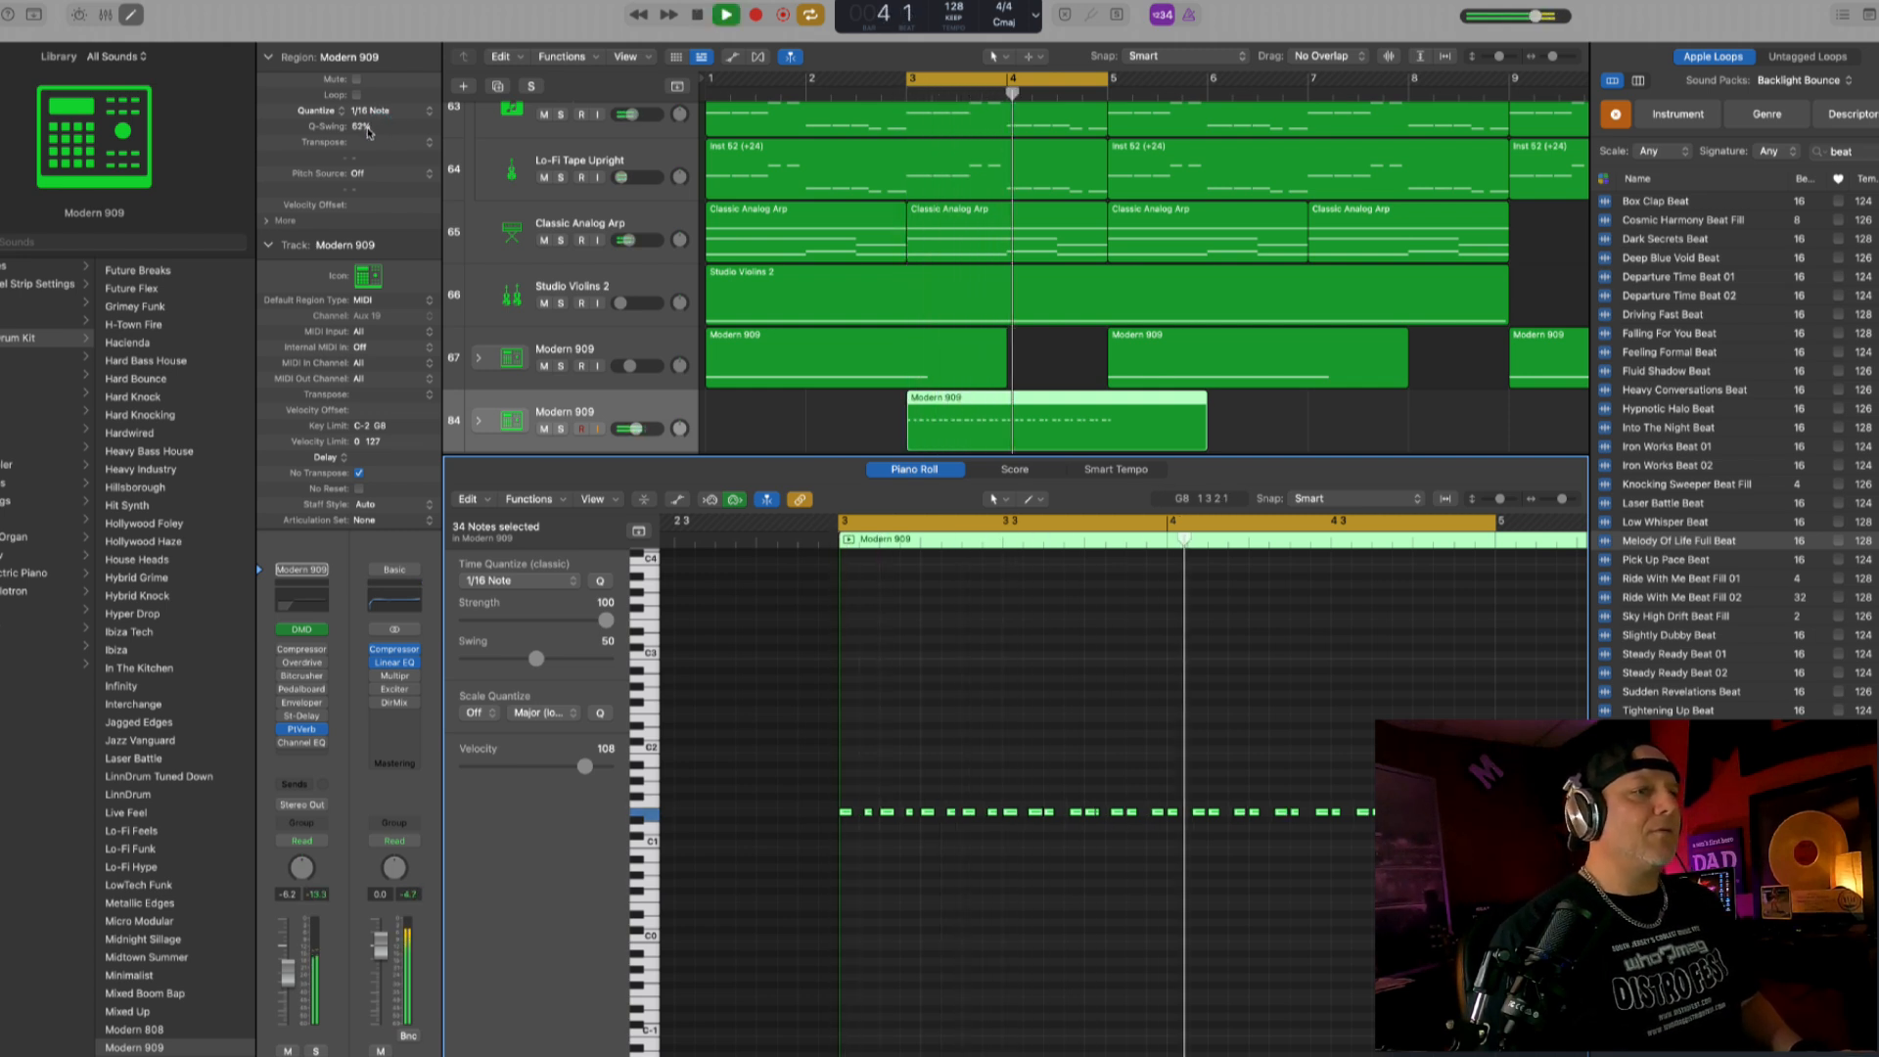
{"action": "left_click_drag", "start_coordinate": [367, 129], "coordinate": [371, 126]}
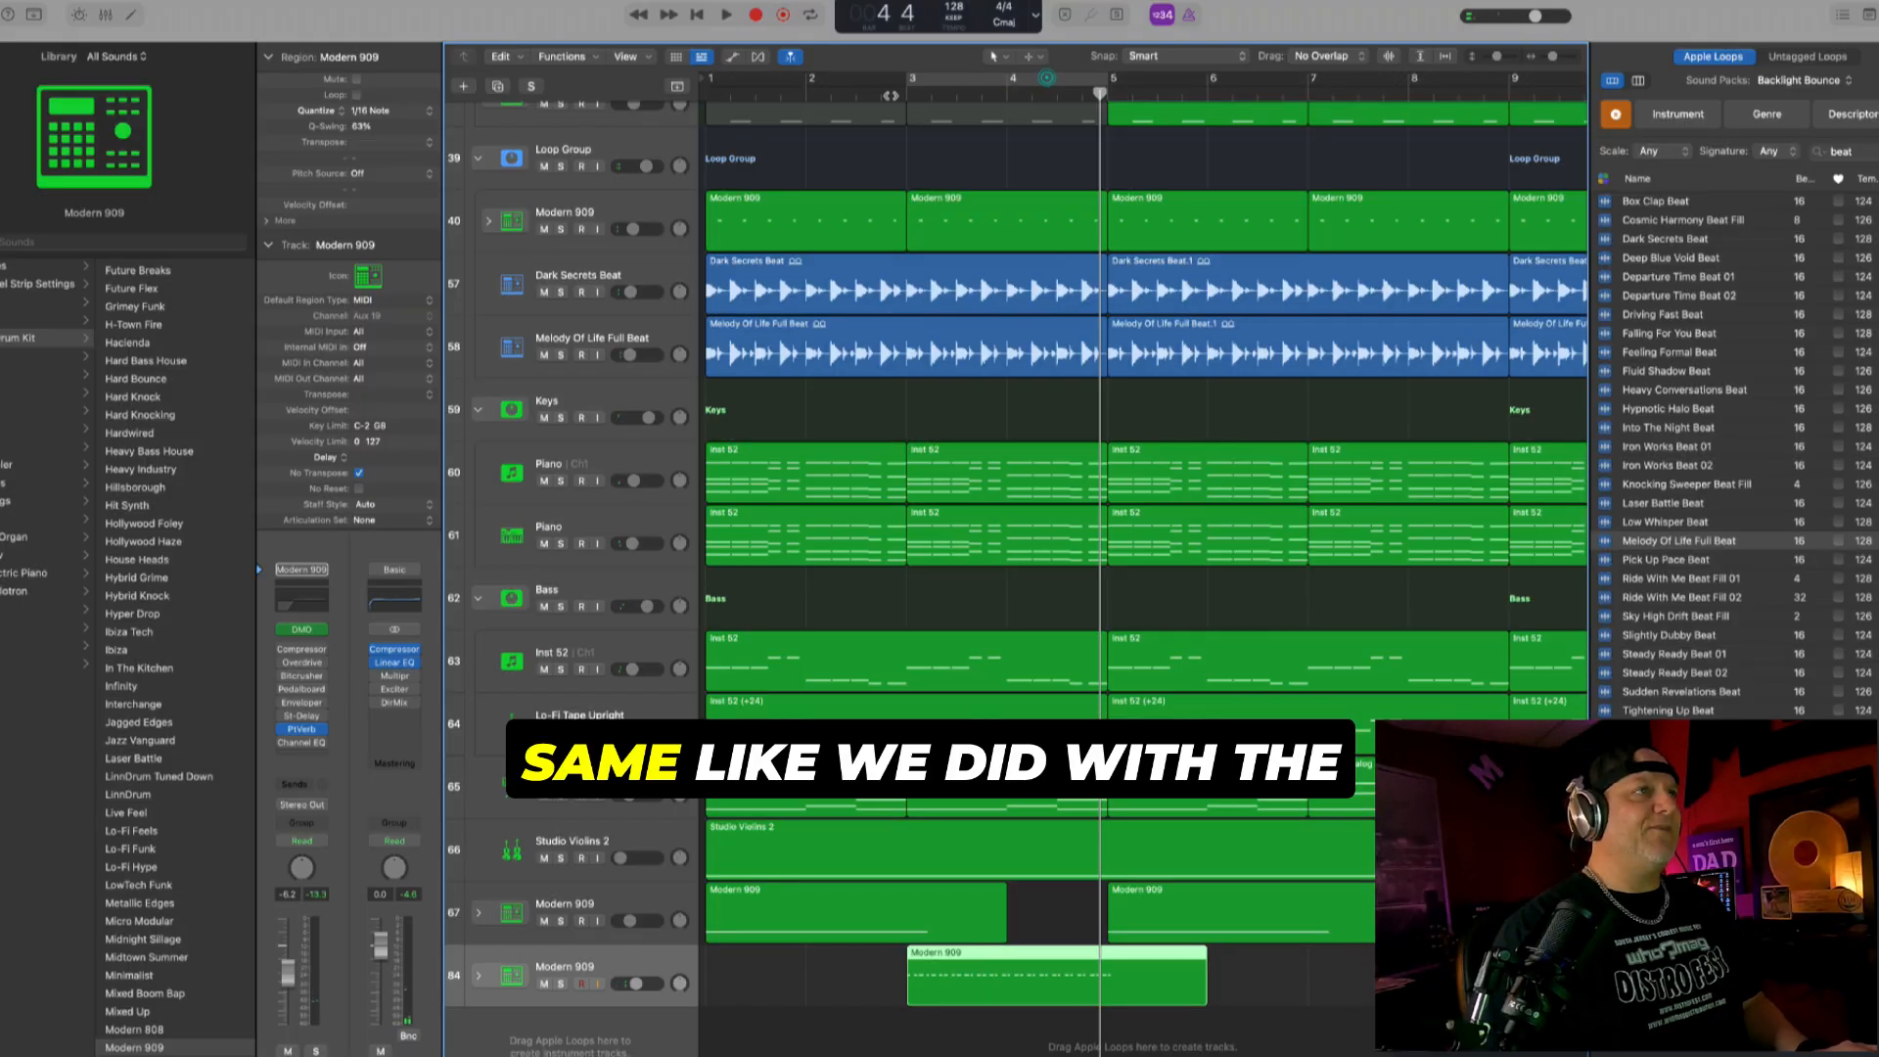
- Set the drum roll track's Single Band EQ to High Cut, with its frequency automated from 910 Hz at bar 3 to 20000 Hz at bar 5
{"action": "left_click", "coordinate": [888, 95]}
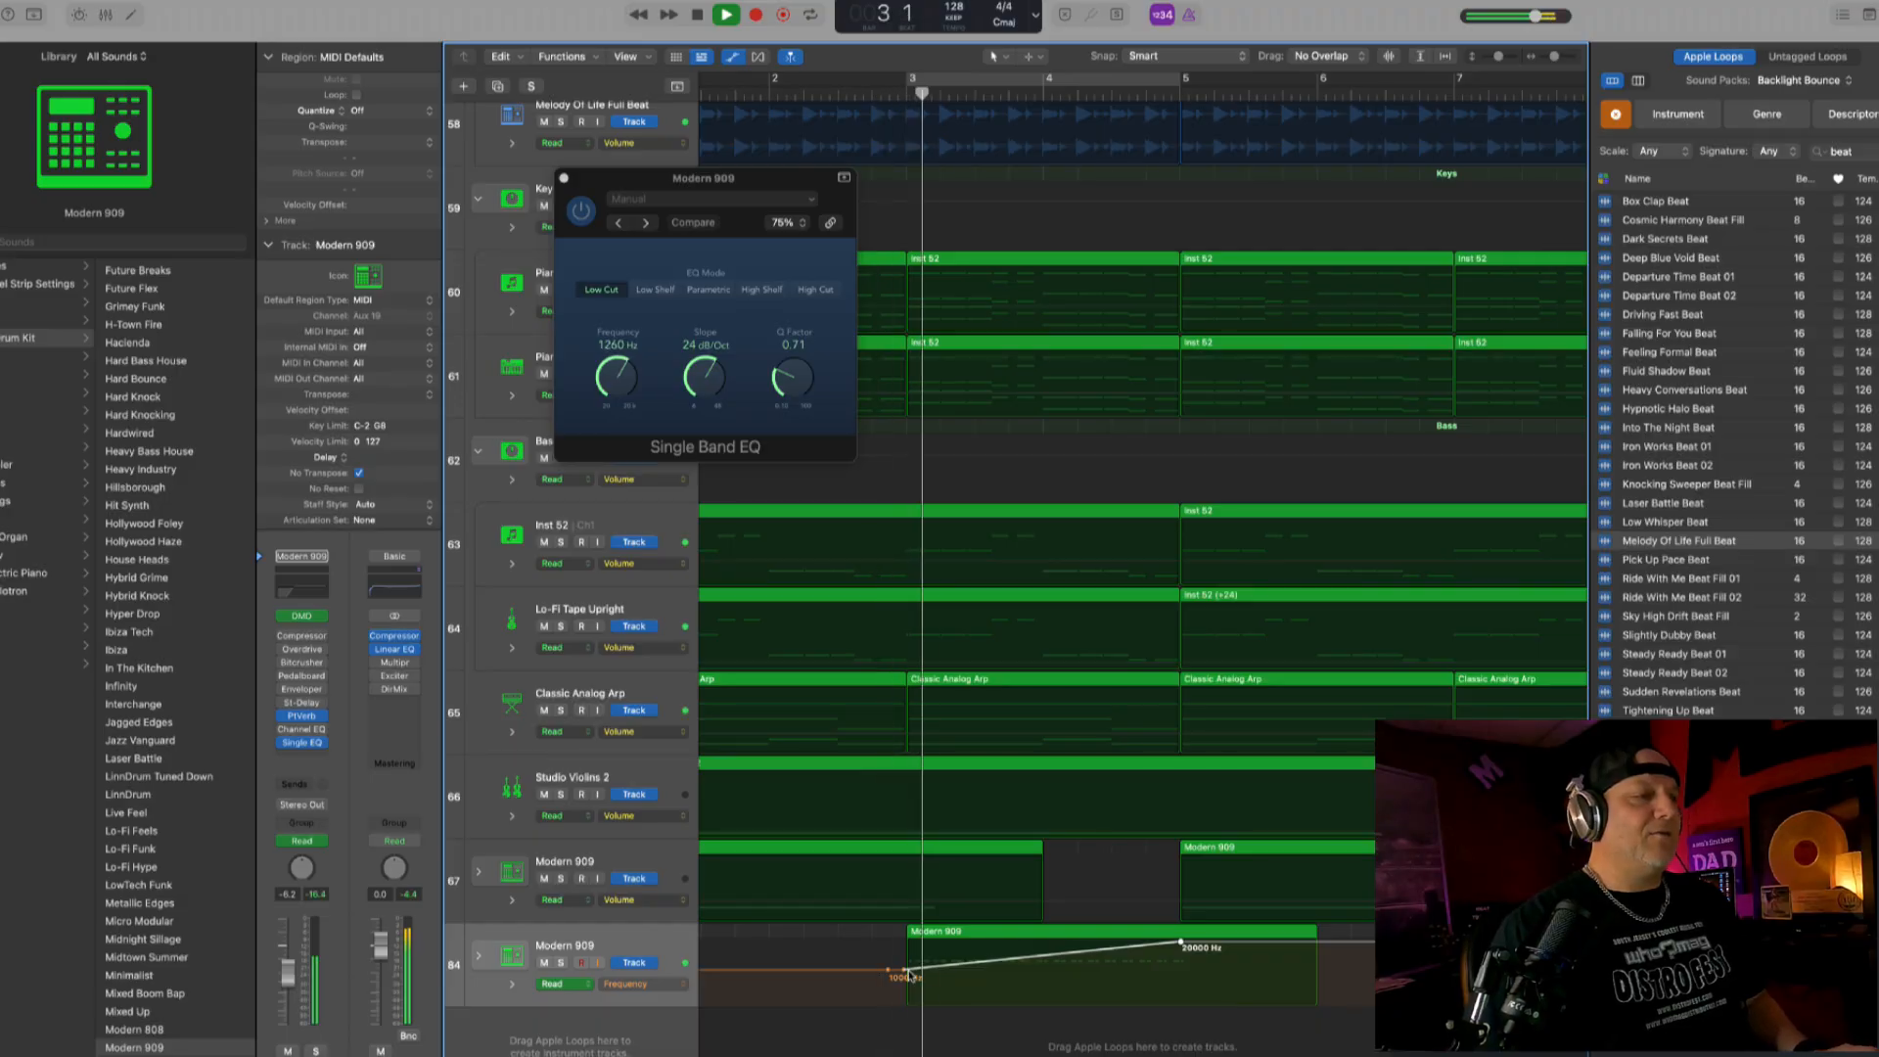
{"action": "left_click_drag", "start_coordinate": [902, 994], "coordinate": [902, 977]}
{"action": "left_click", "coordinate": [816, 291]}
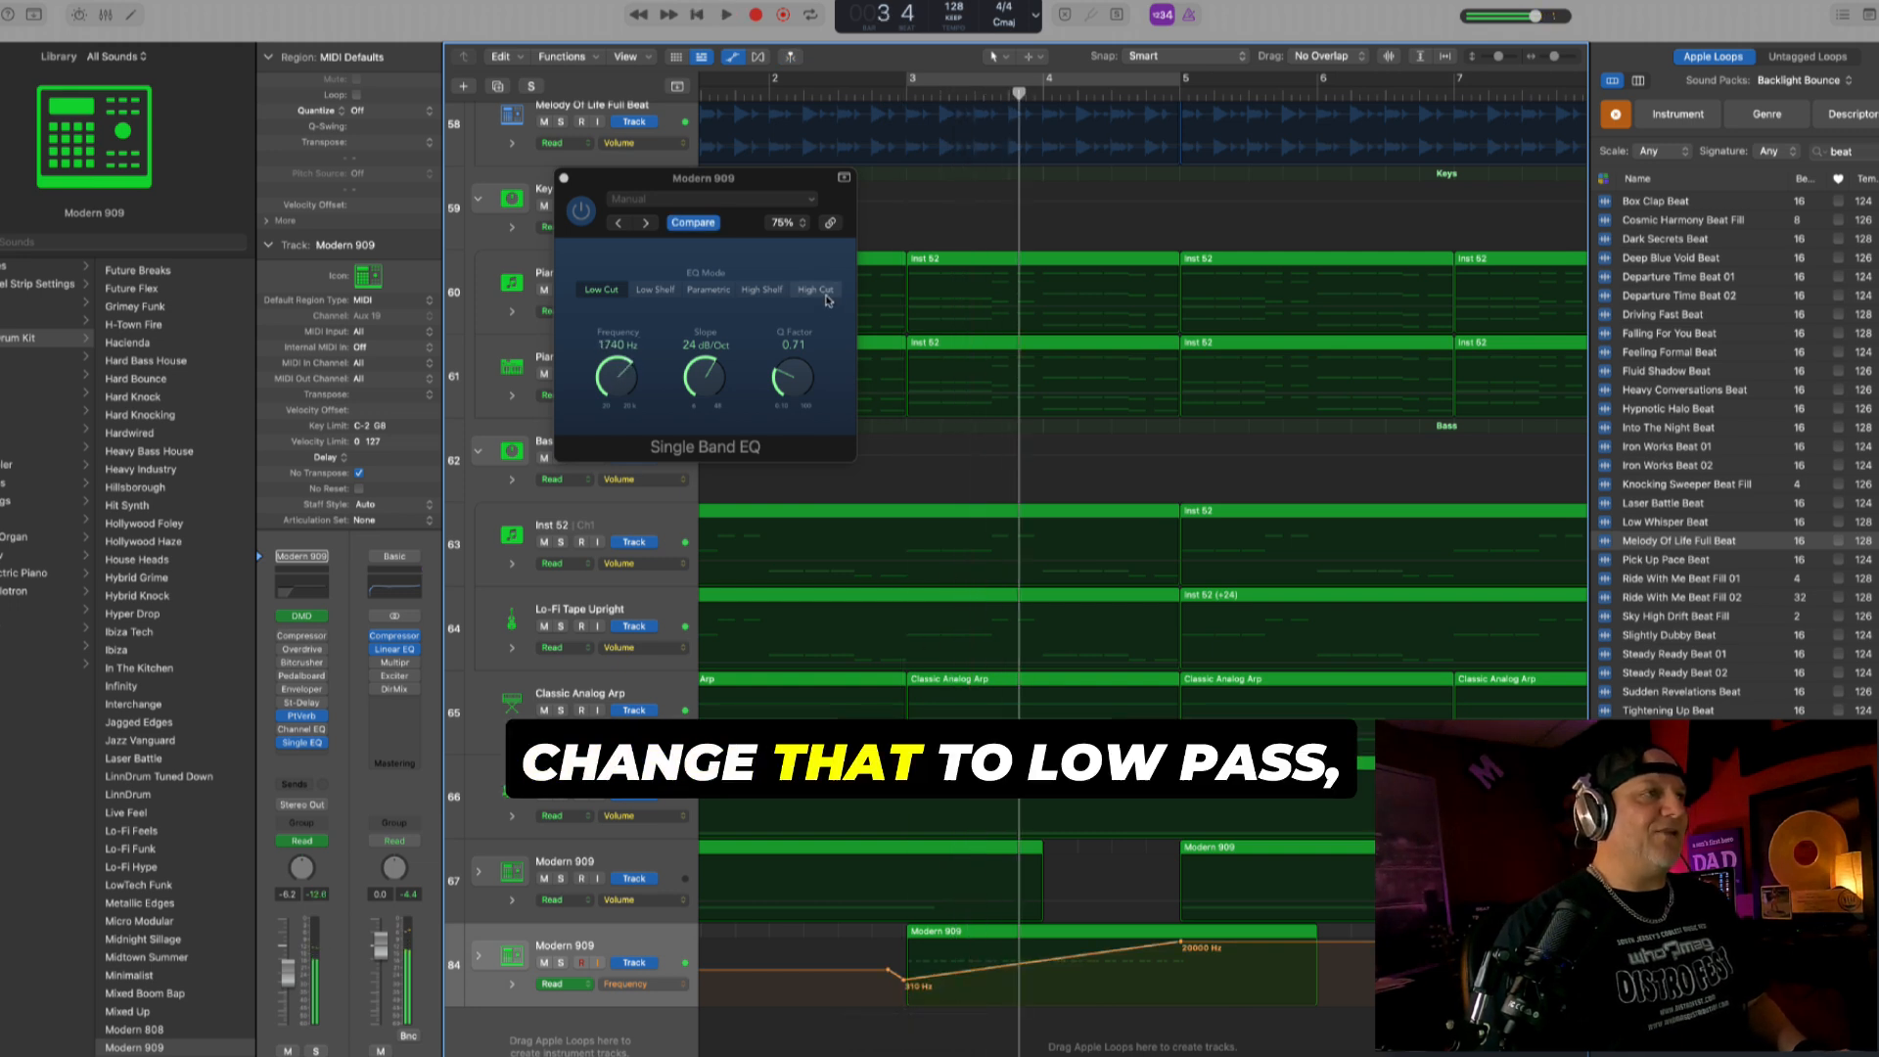
{"action": "key", "text": "space"}
{"action": "left_click", "coordinate": [891, 95]}
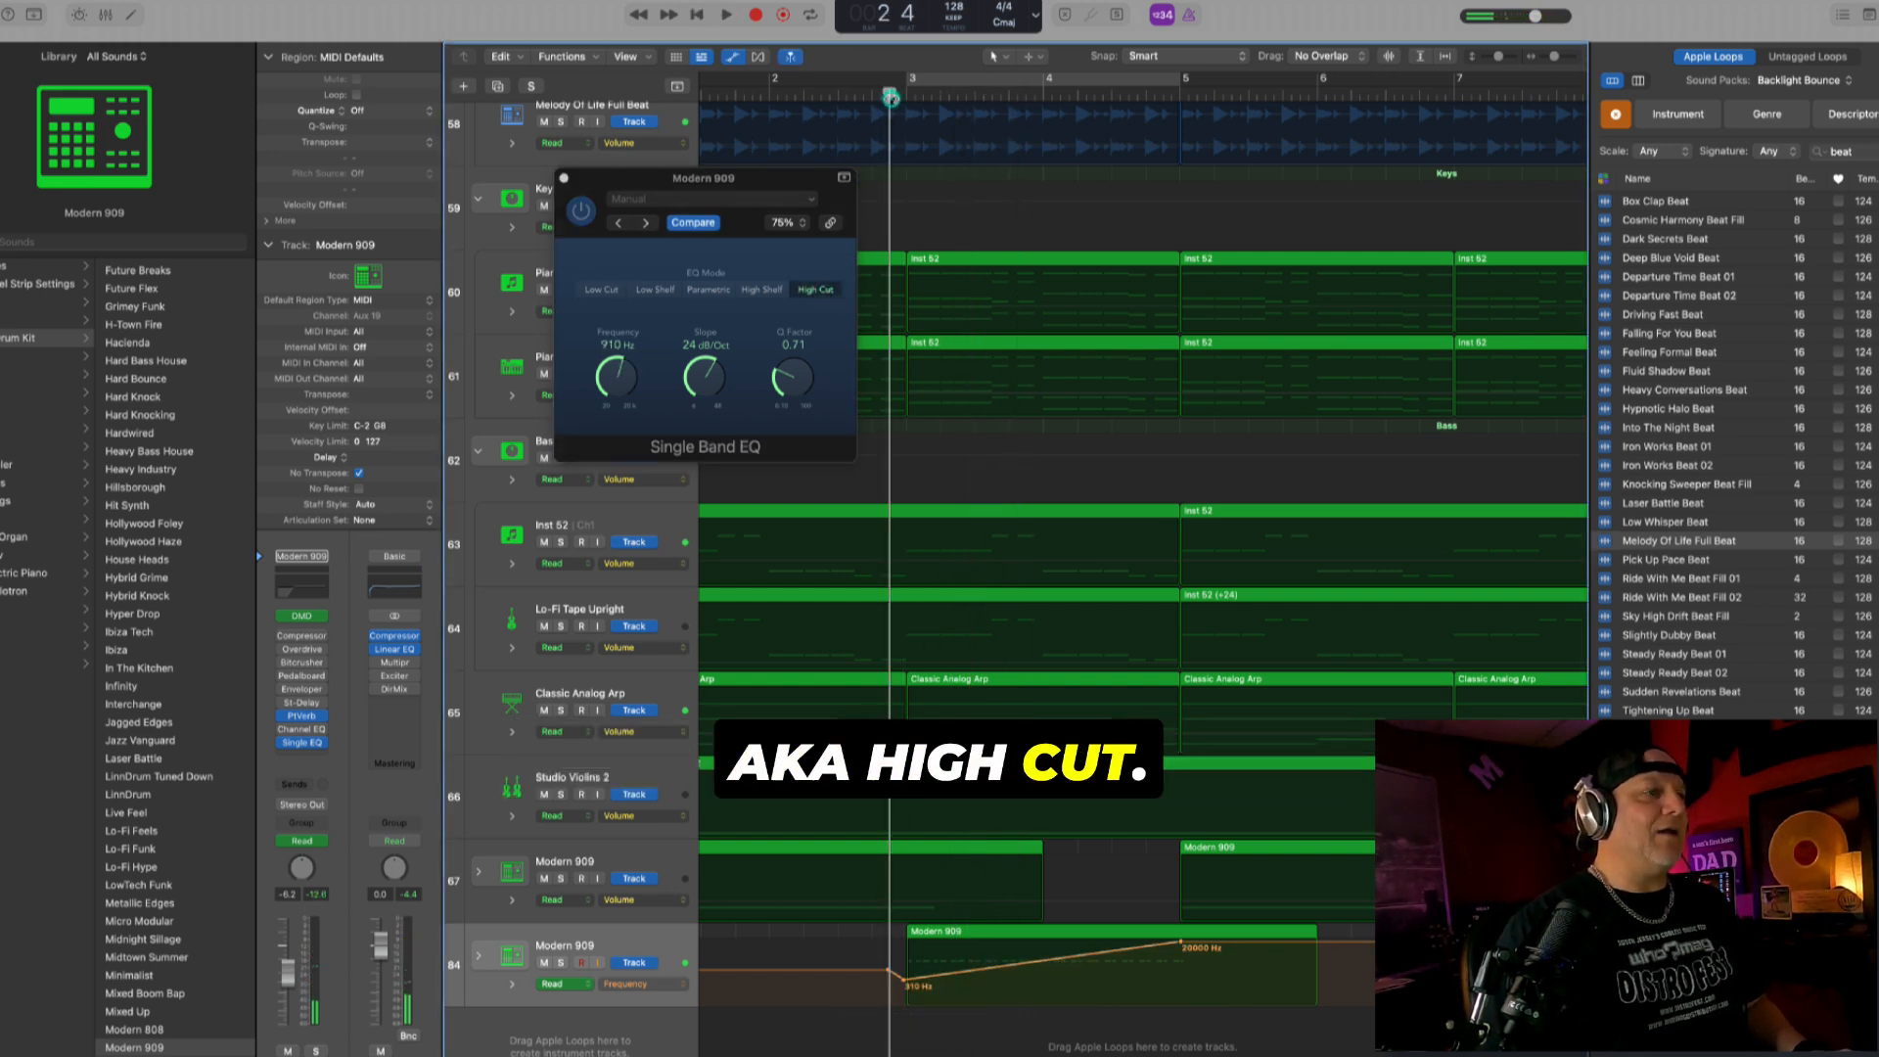
{"action": "key", "text": "space"}
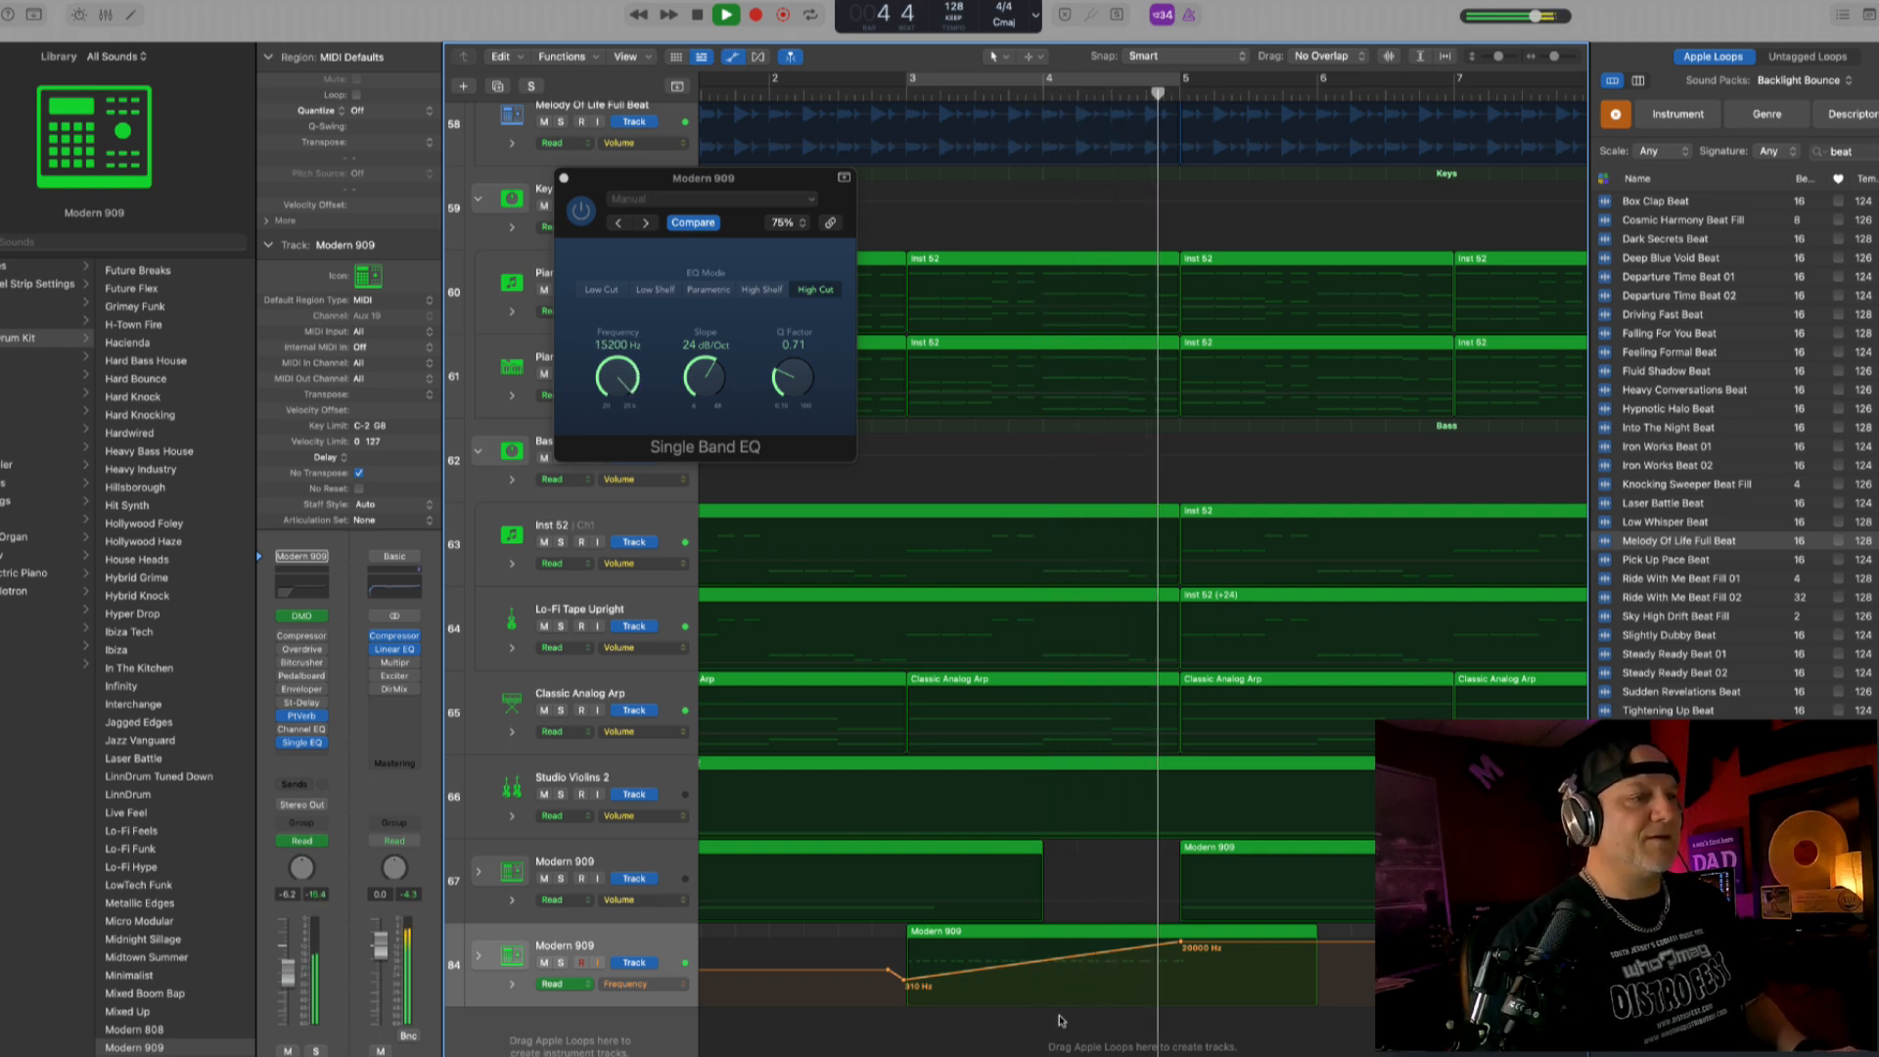
{"action": "left_click", "coordinate": [565, 180]}
{"action": "scroll", "coordinate": [961, 412], "scroll_direction": "down", "scroll_amount": 10}
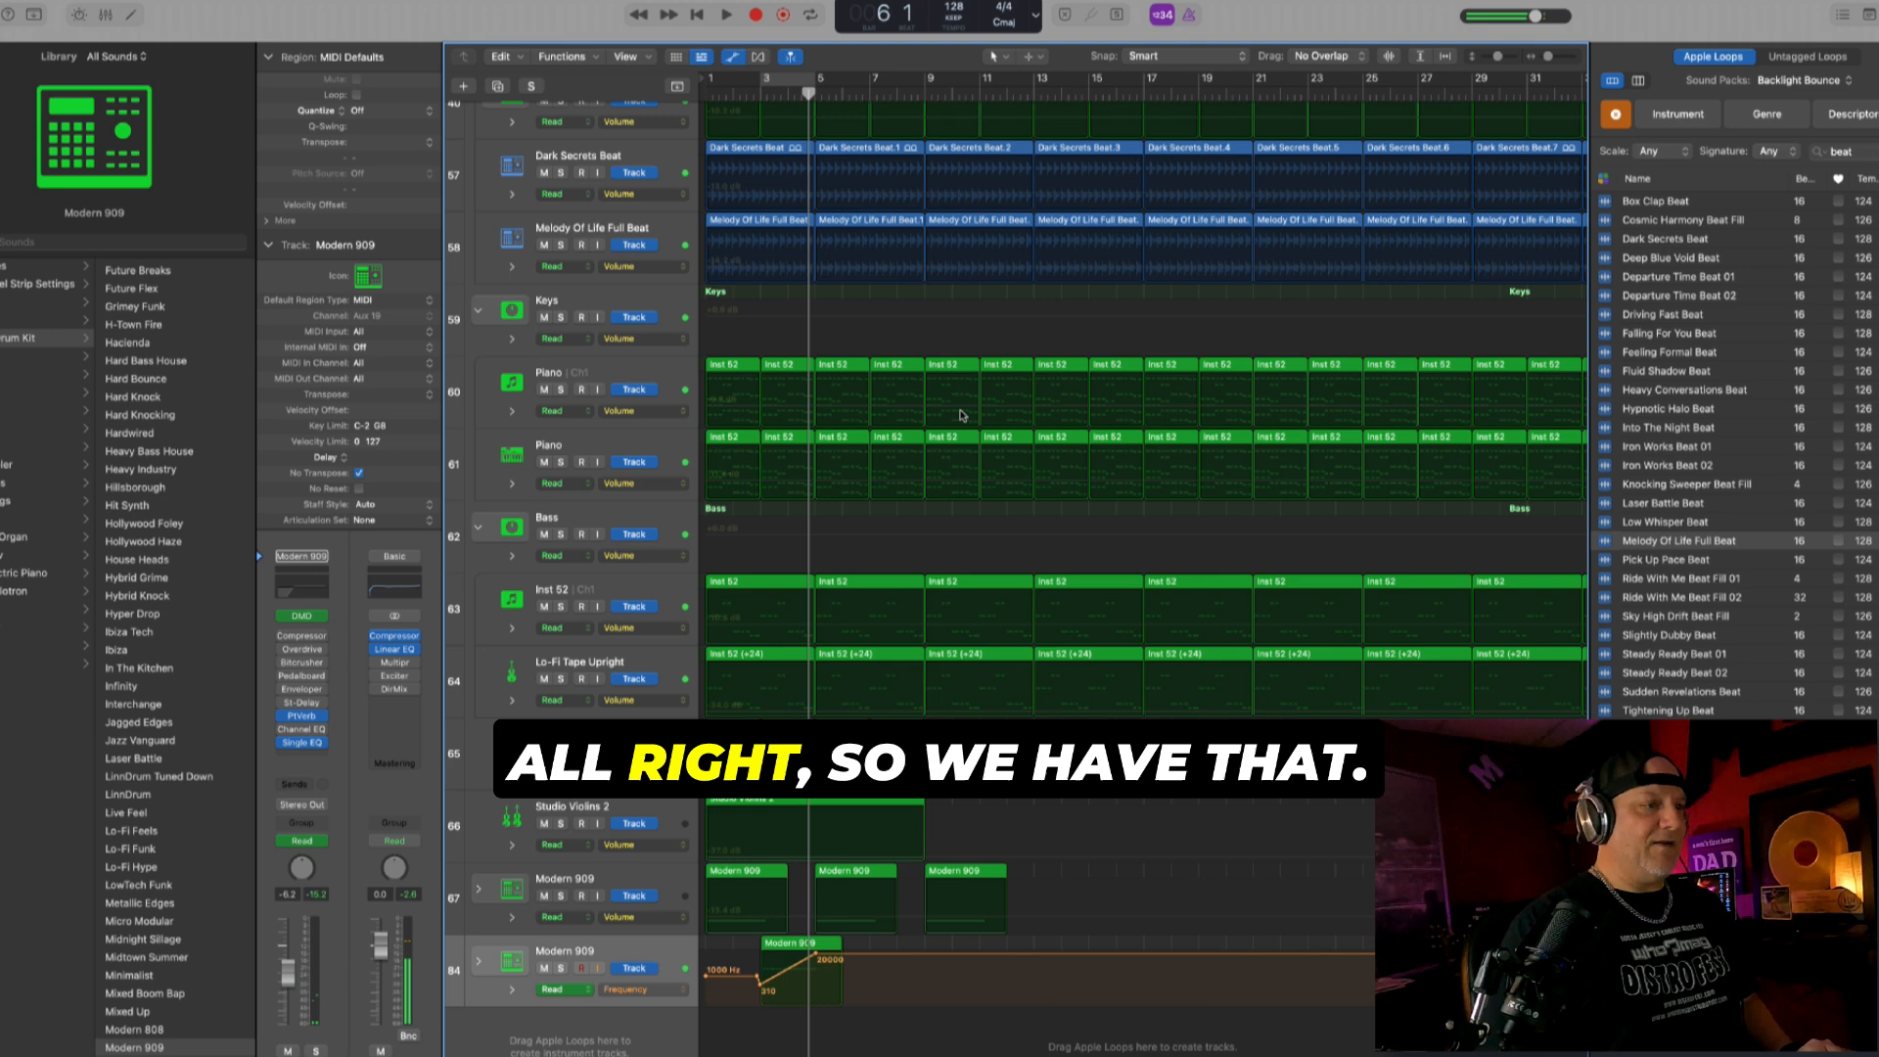
{"action": "key", "text": "a"}
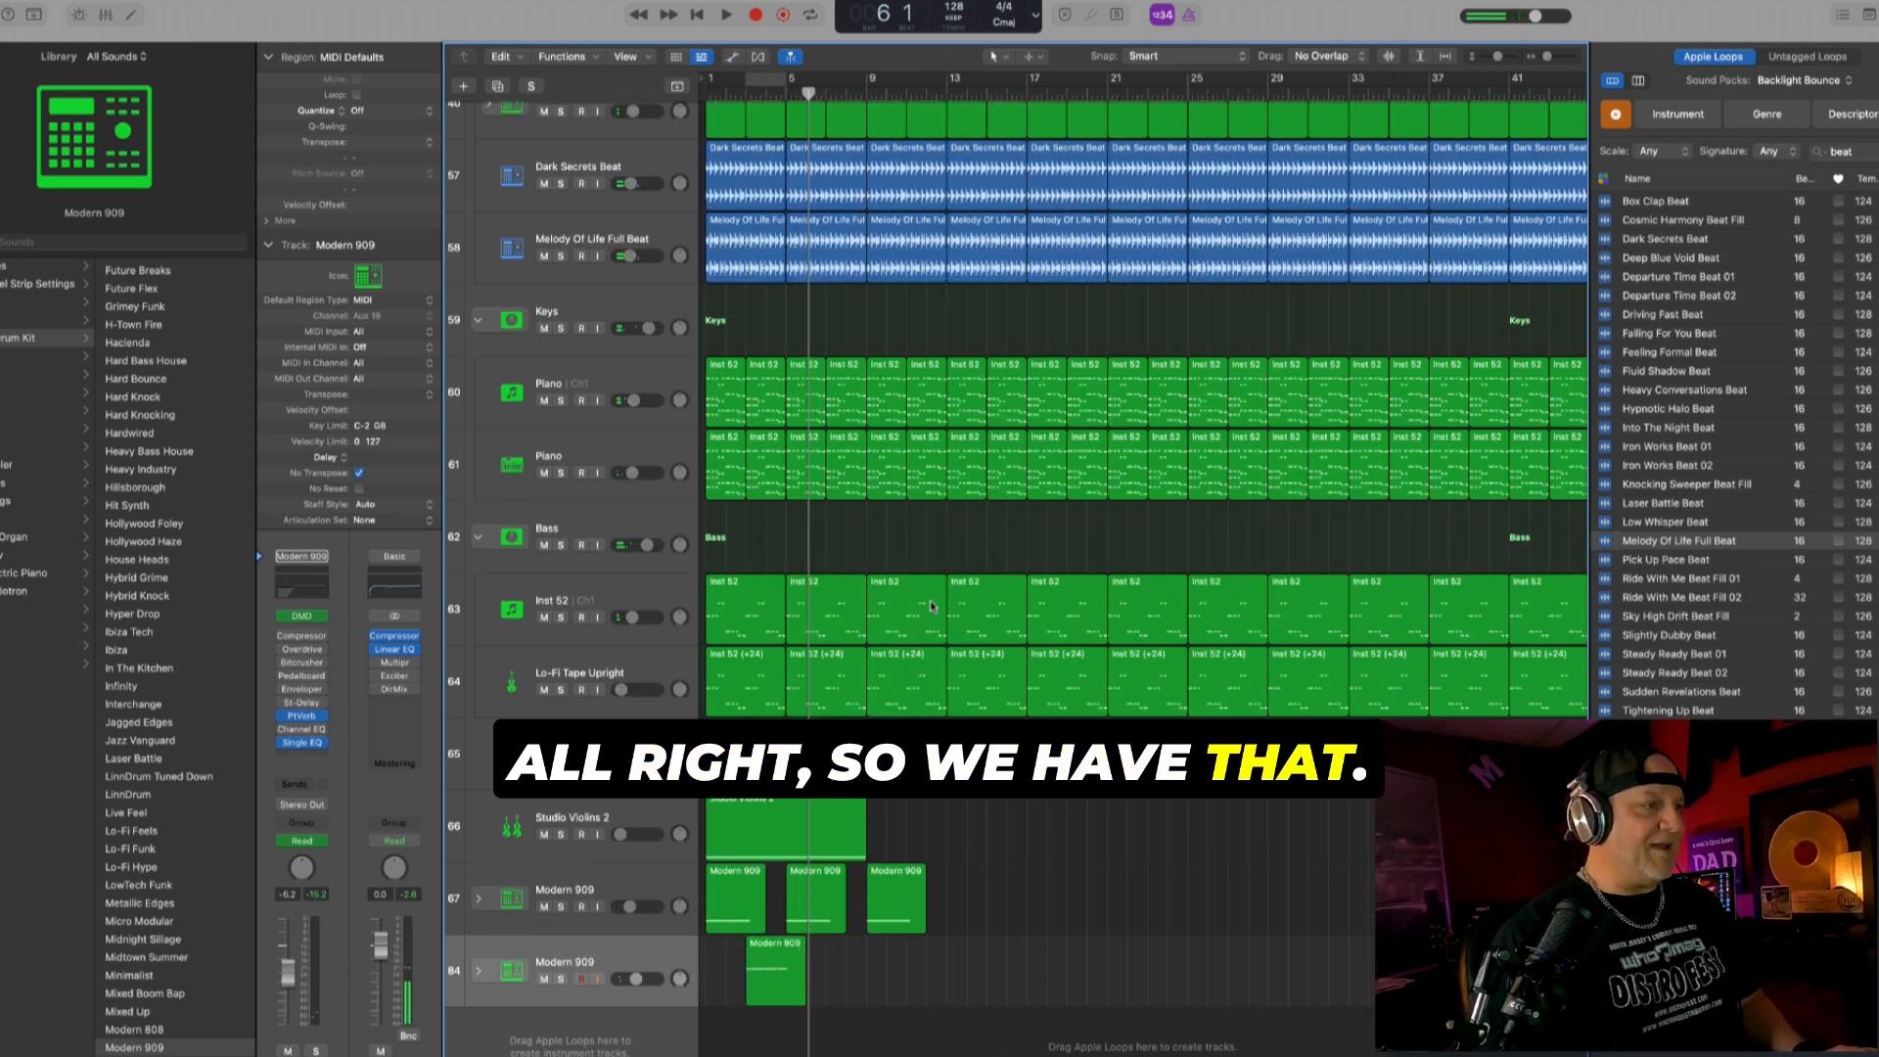
- Lower Studio Violins 2 to about -35 dB and raise Classic Analog Arp to about -11.6 dB during playback
{"action": "left_click", "coordinate": [638, 812]}
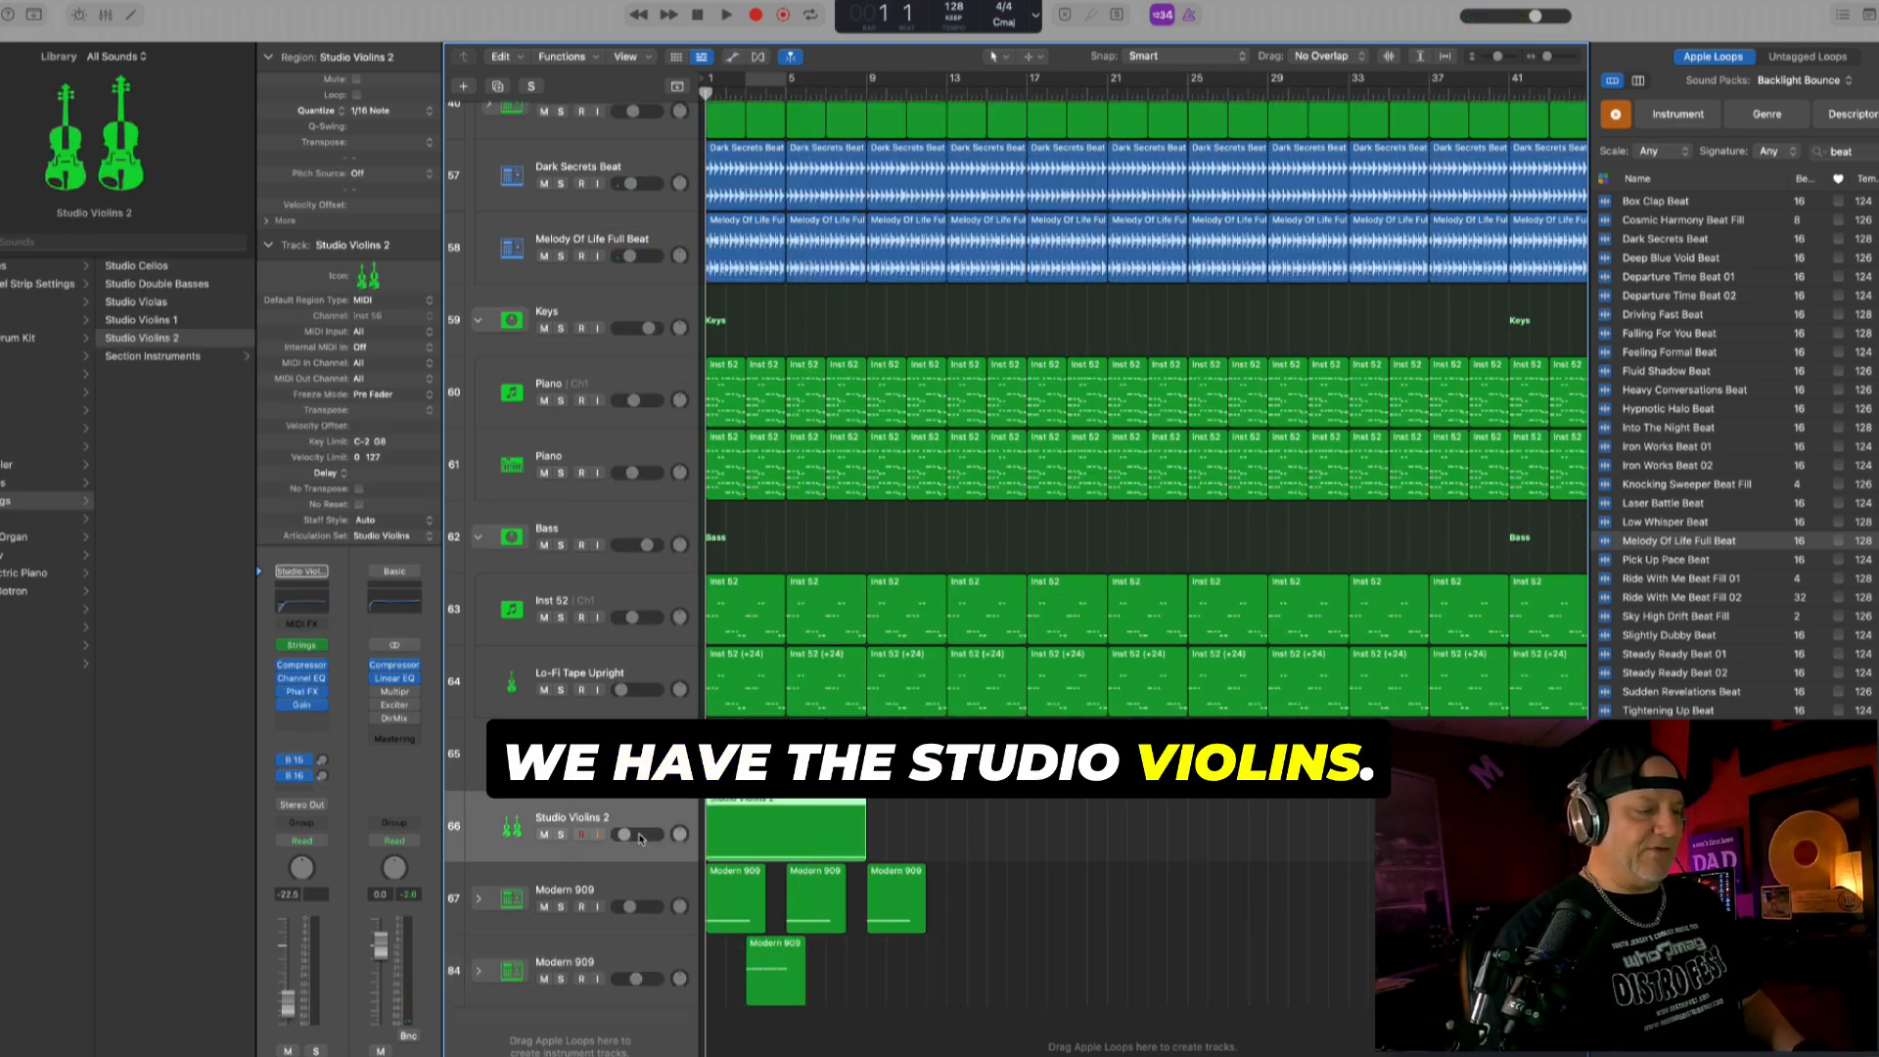
{"action": "key", "text": "space"}
{"action": "mouse_move", "coordinate": [623, 833]}
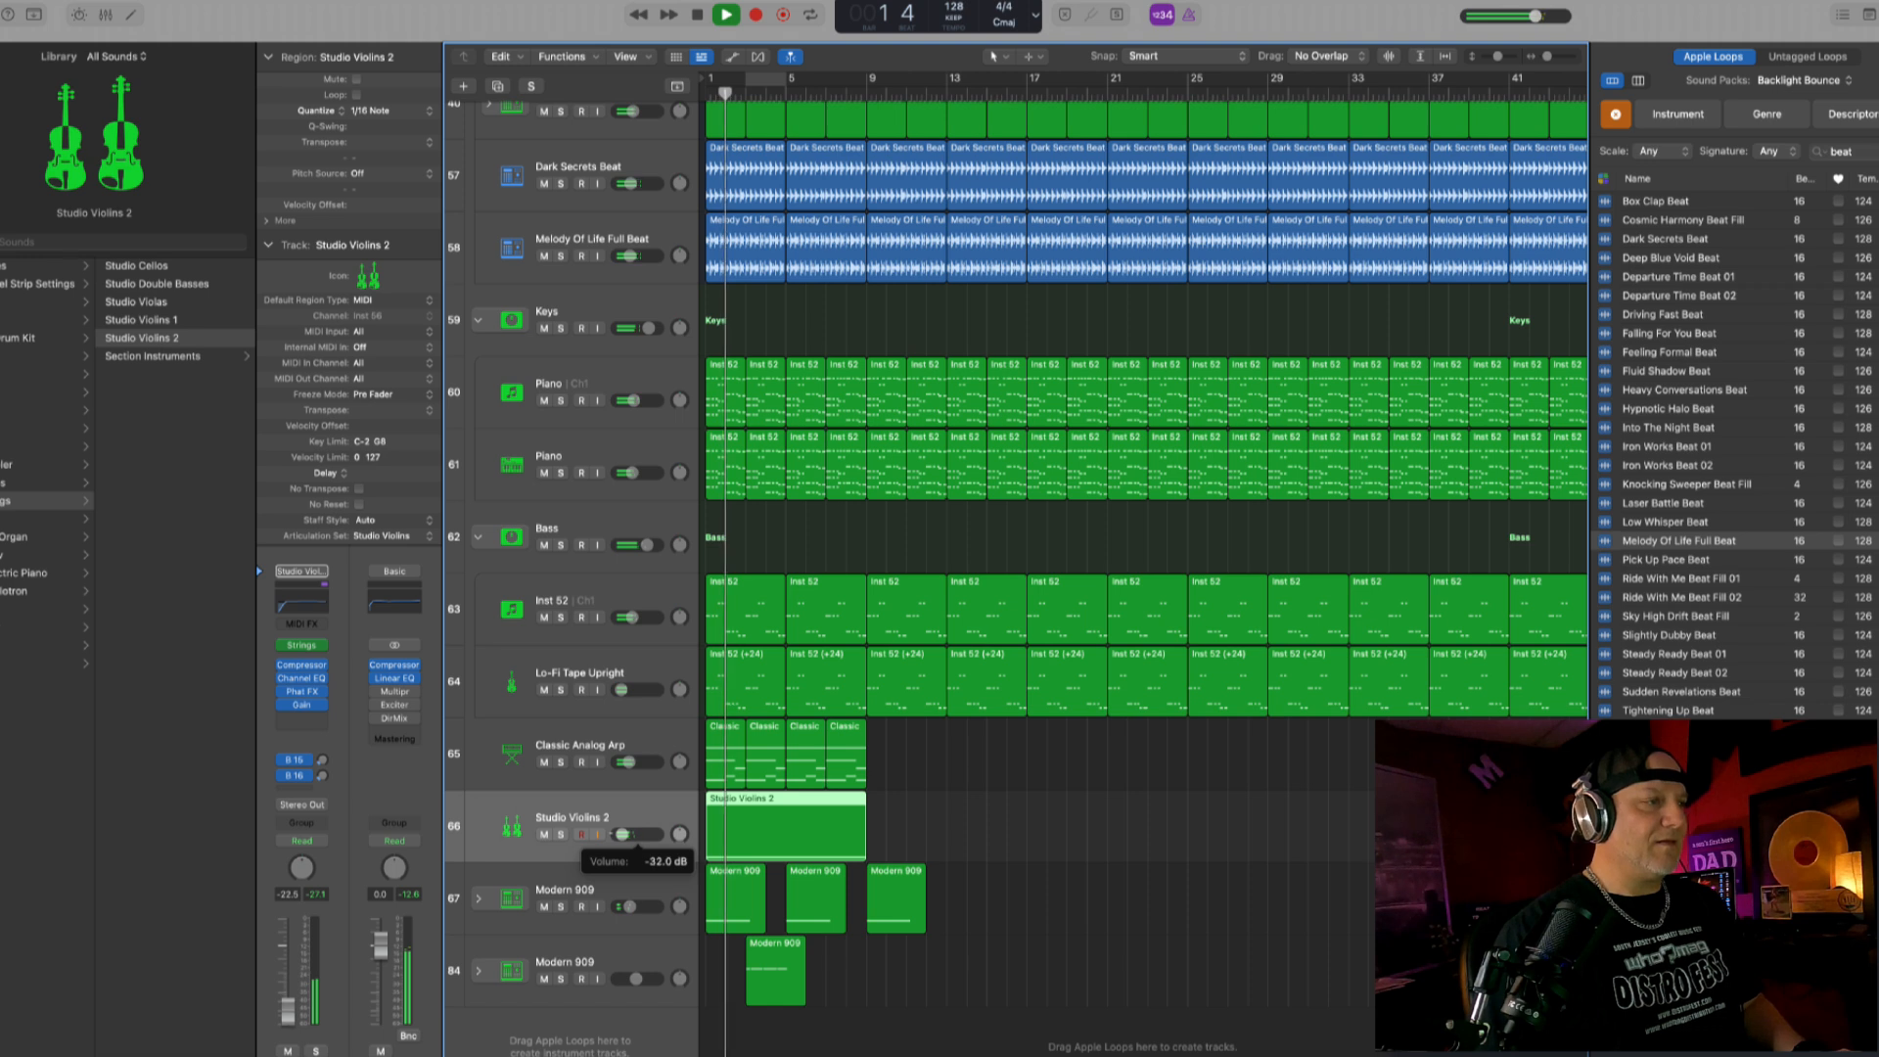
{"action": "left_click", "coordinate": [635, 746]}
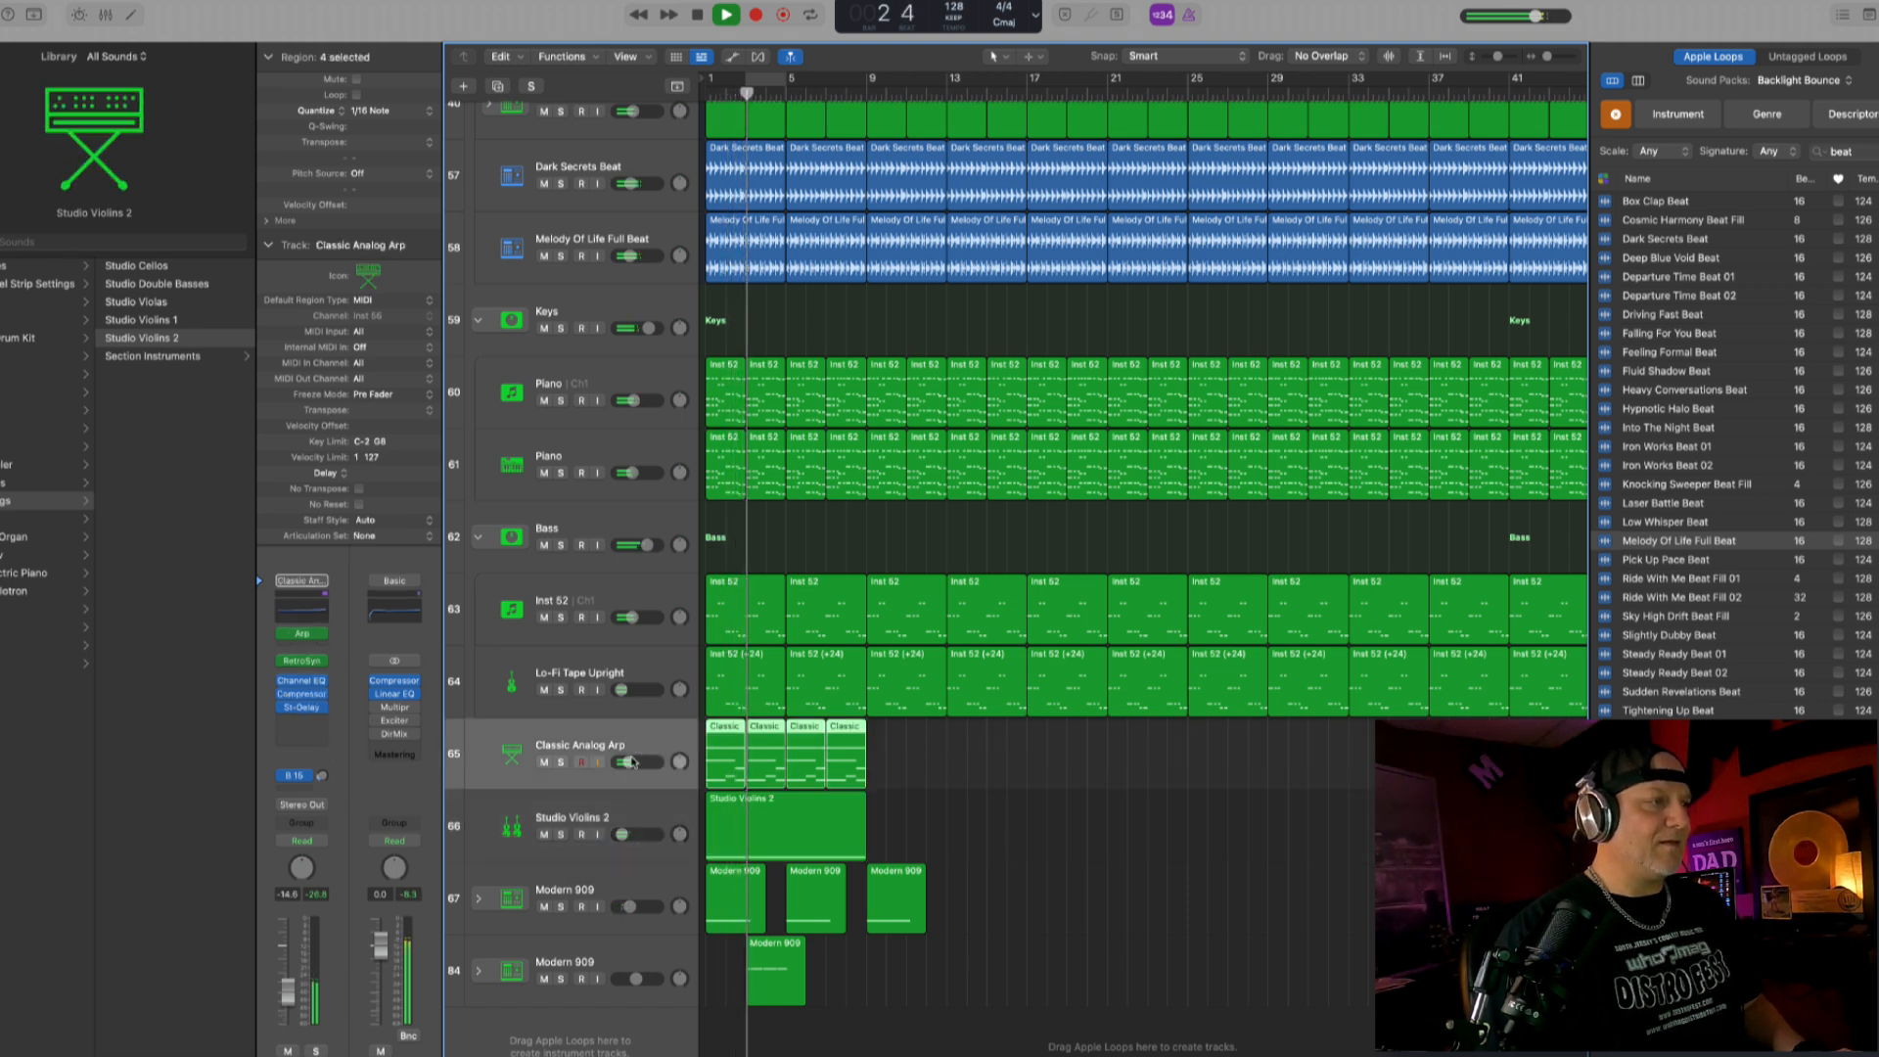
{"action": "mouse_move", "coordinate": [631, 763]}
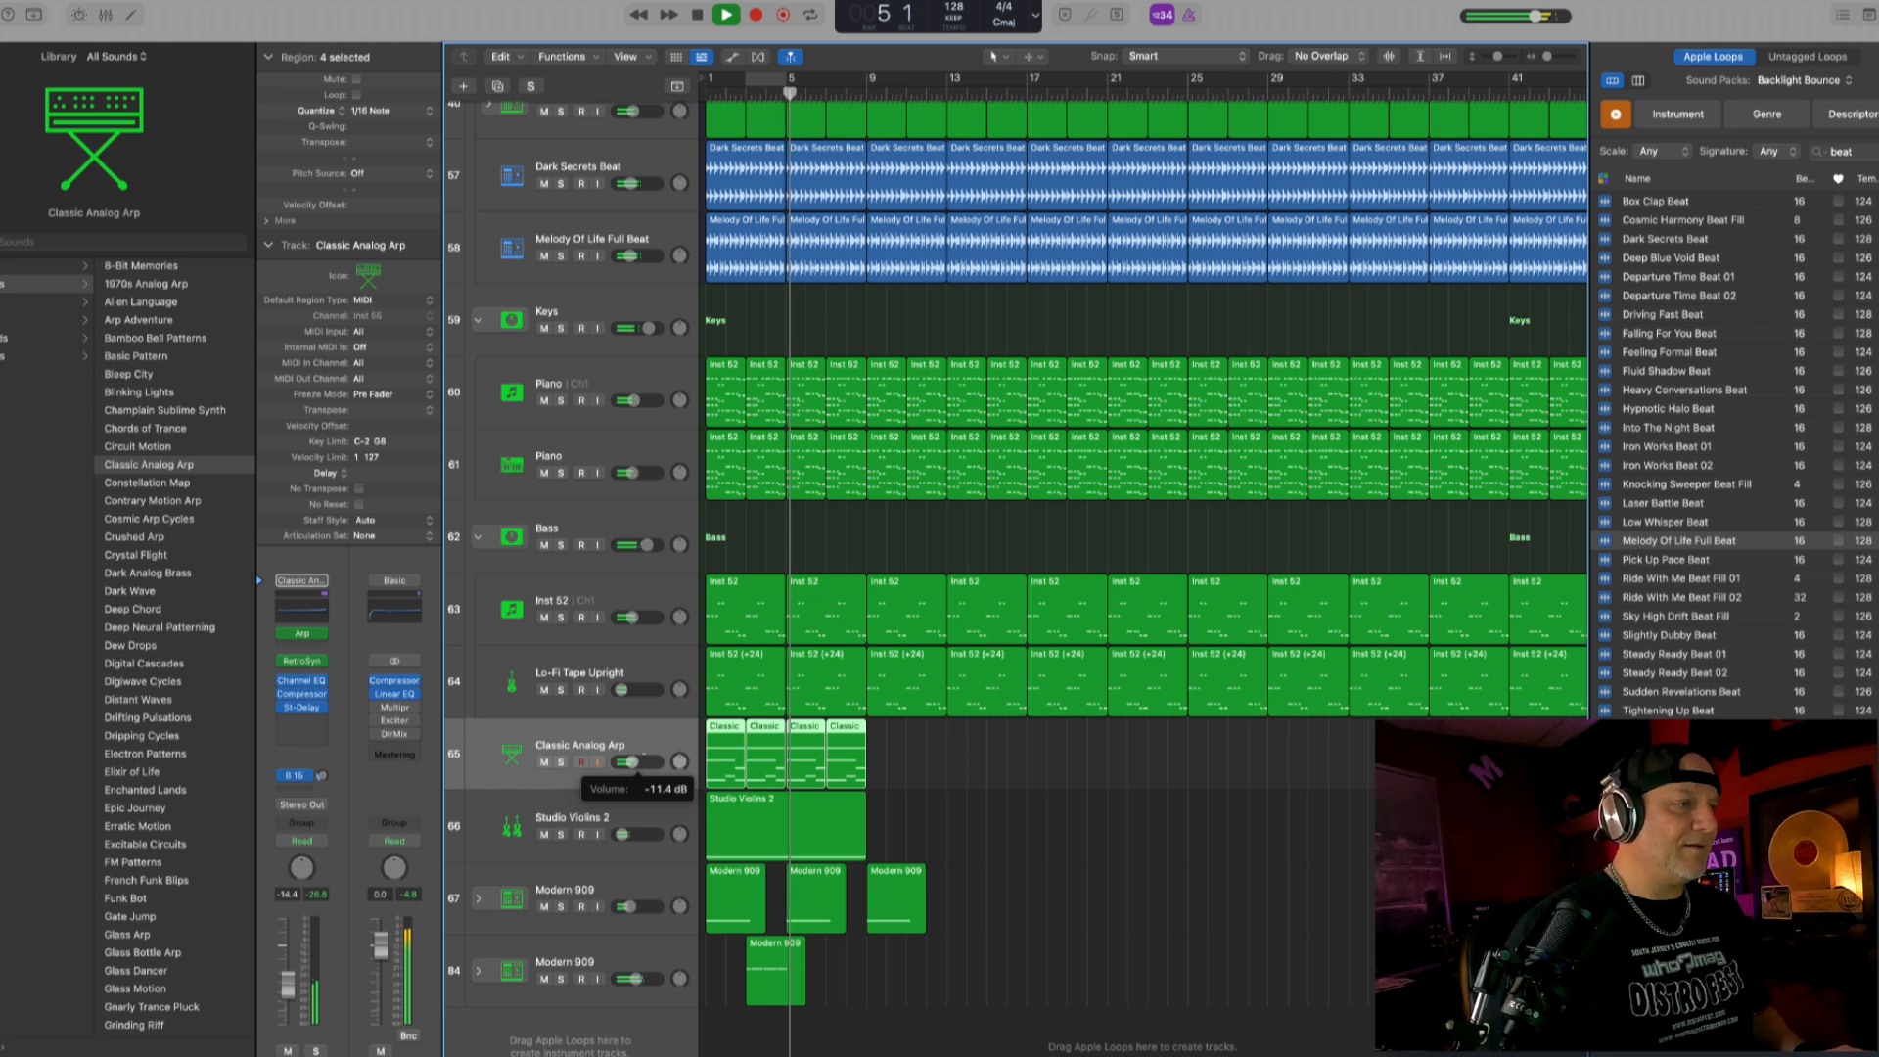
{"action": "mouse_move", "coordinate": [620, 833]}
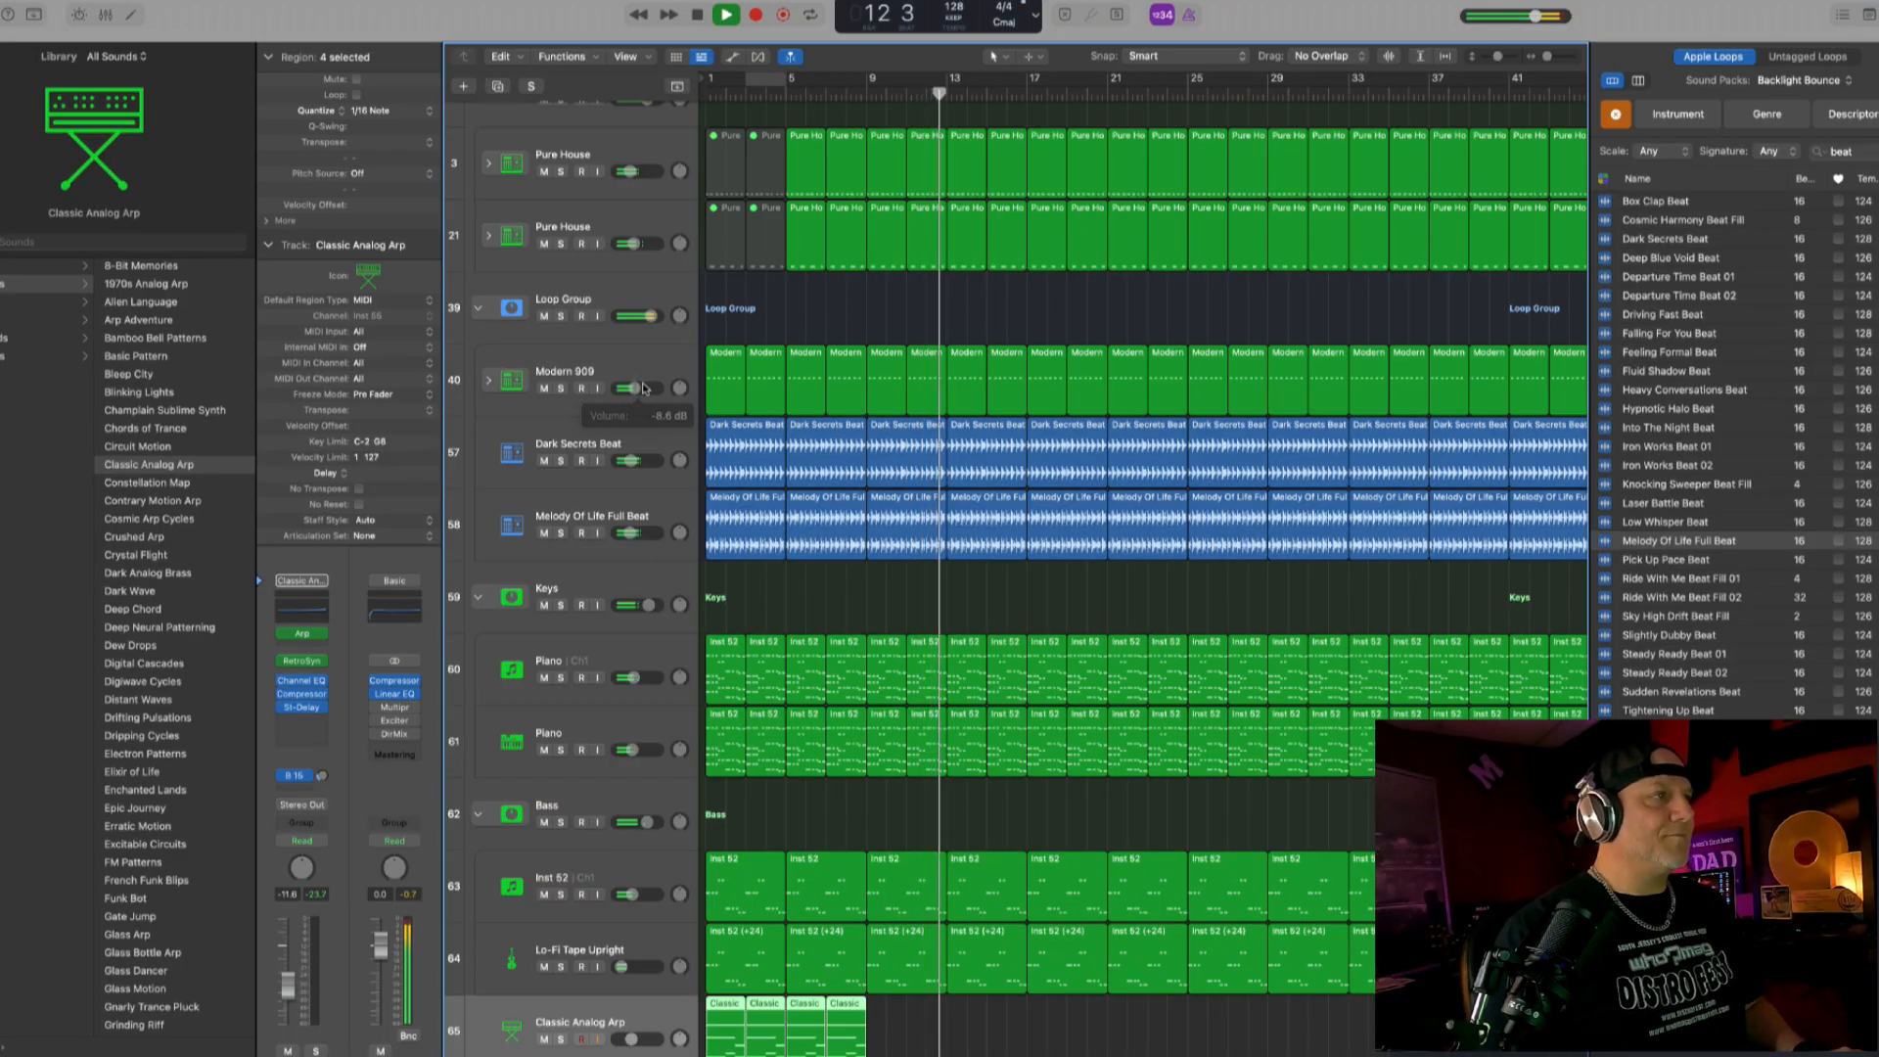
- Adjust the release gain in the Loop Group's Enveloper and set the low cut in its Channel EQ to 124 Hz
{"action": "left_click", "coordinate": [639, 440]}
{"action": "left_click", "coordinate": [627, 294]}
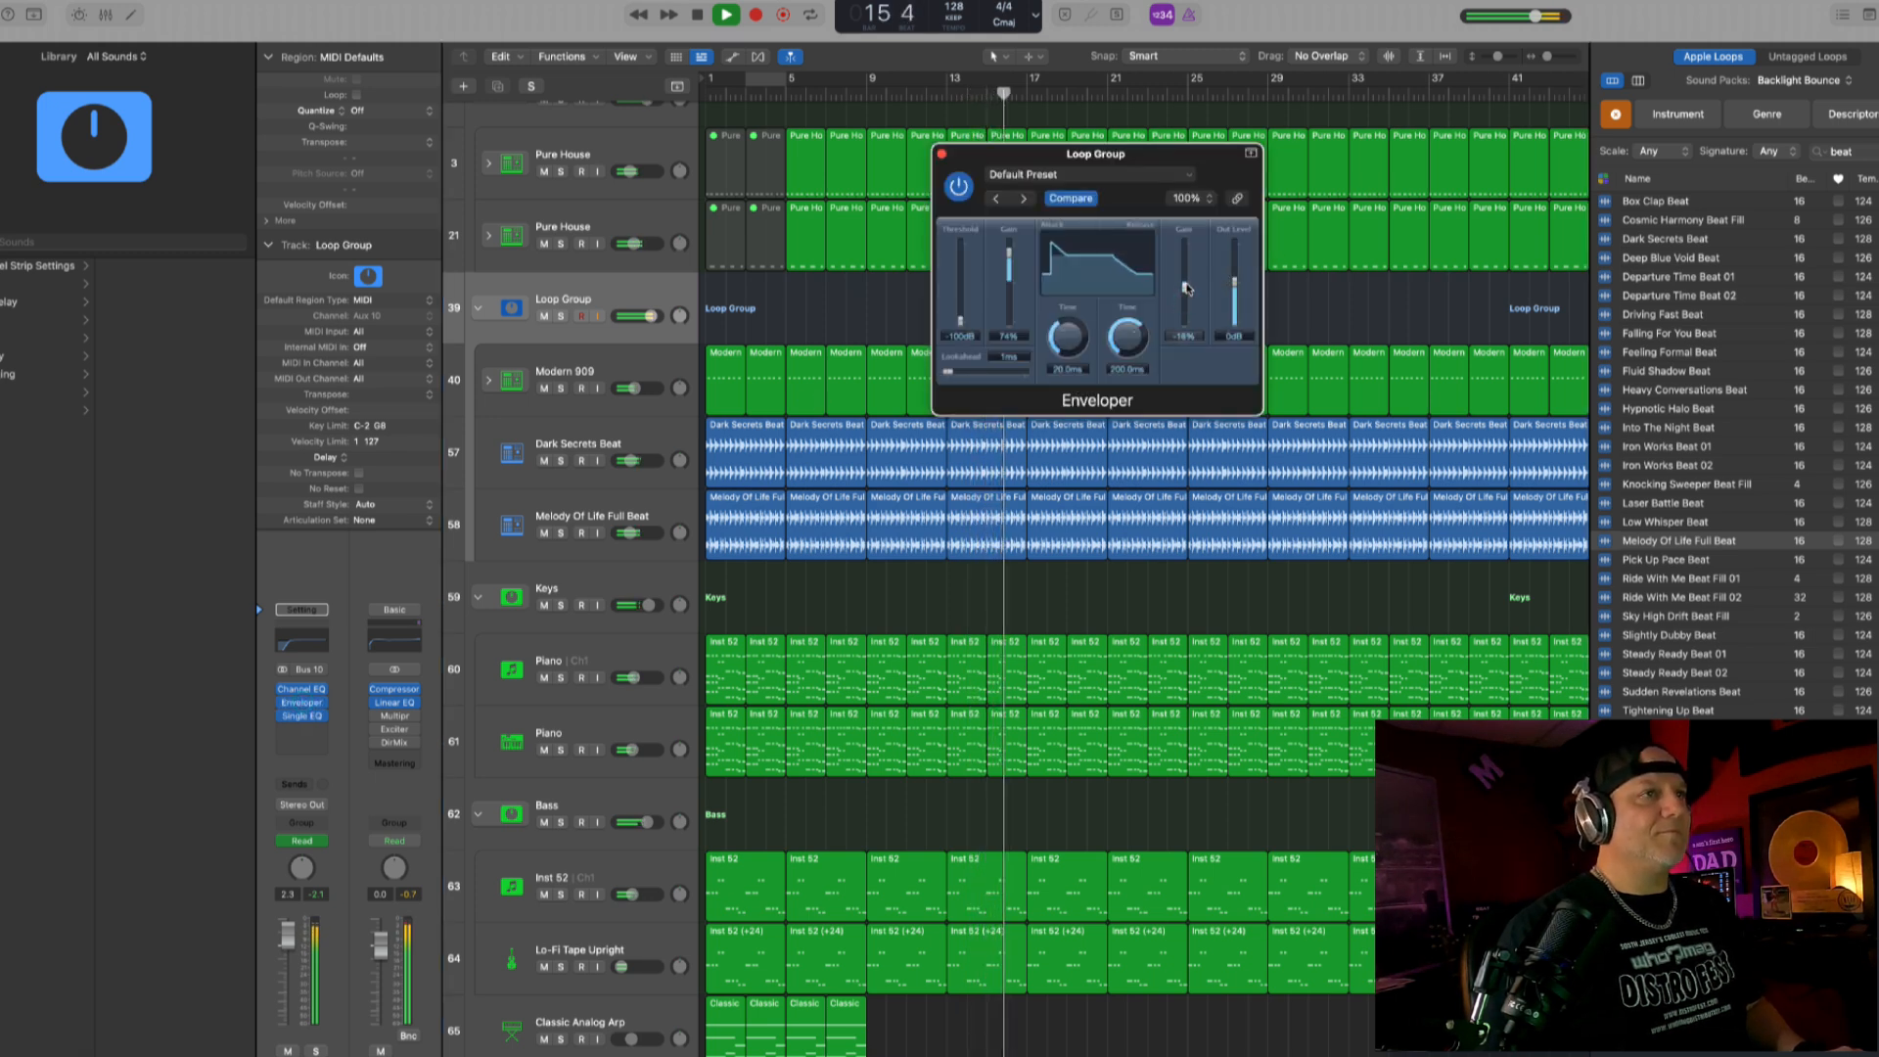
{"action": "left_click_drag", "start_coordinate": [634, 465], "coordinate": [632, 465]}
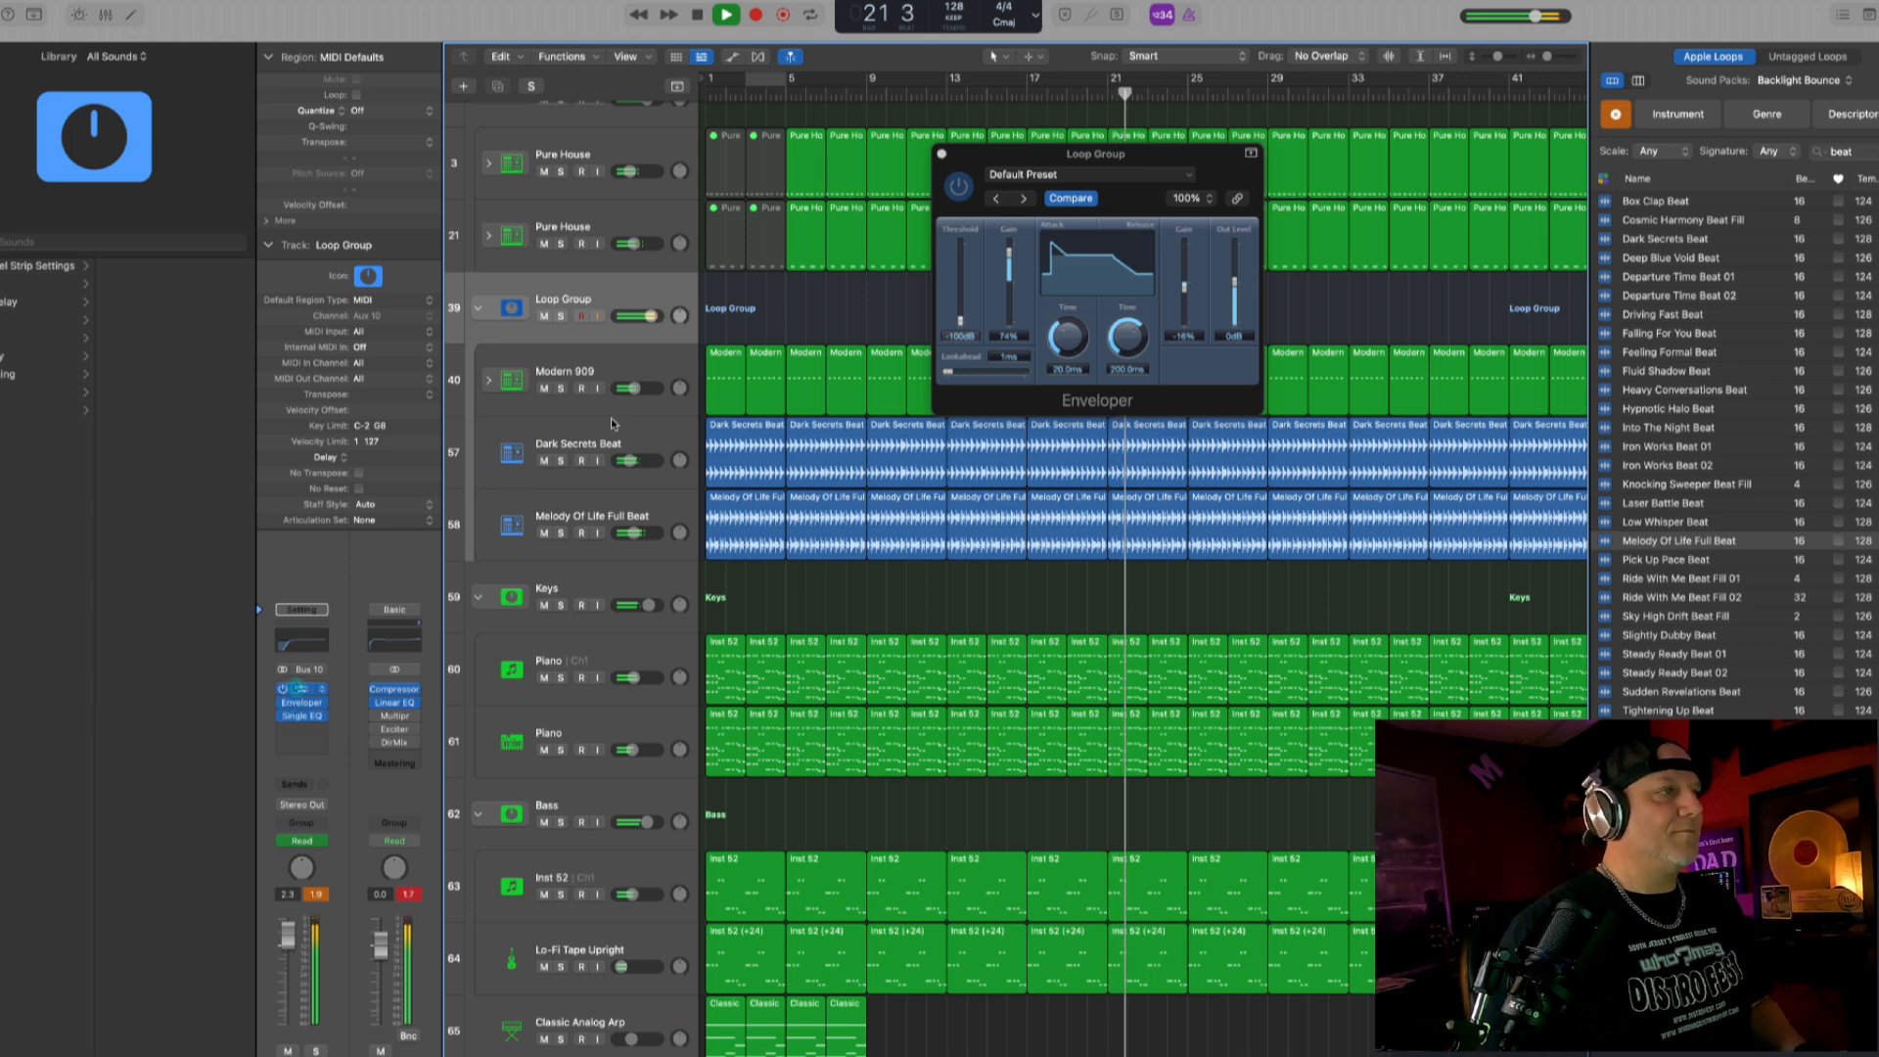
{"action": "left_click_drag", "start_coordinate": [798, 398], "coordinate": [750, 399]}
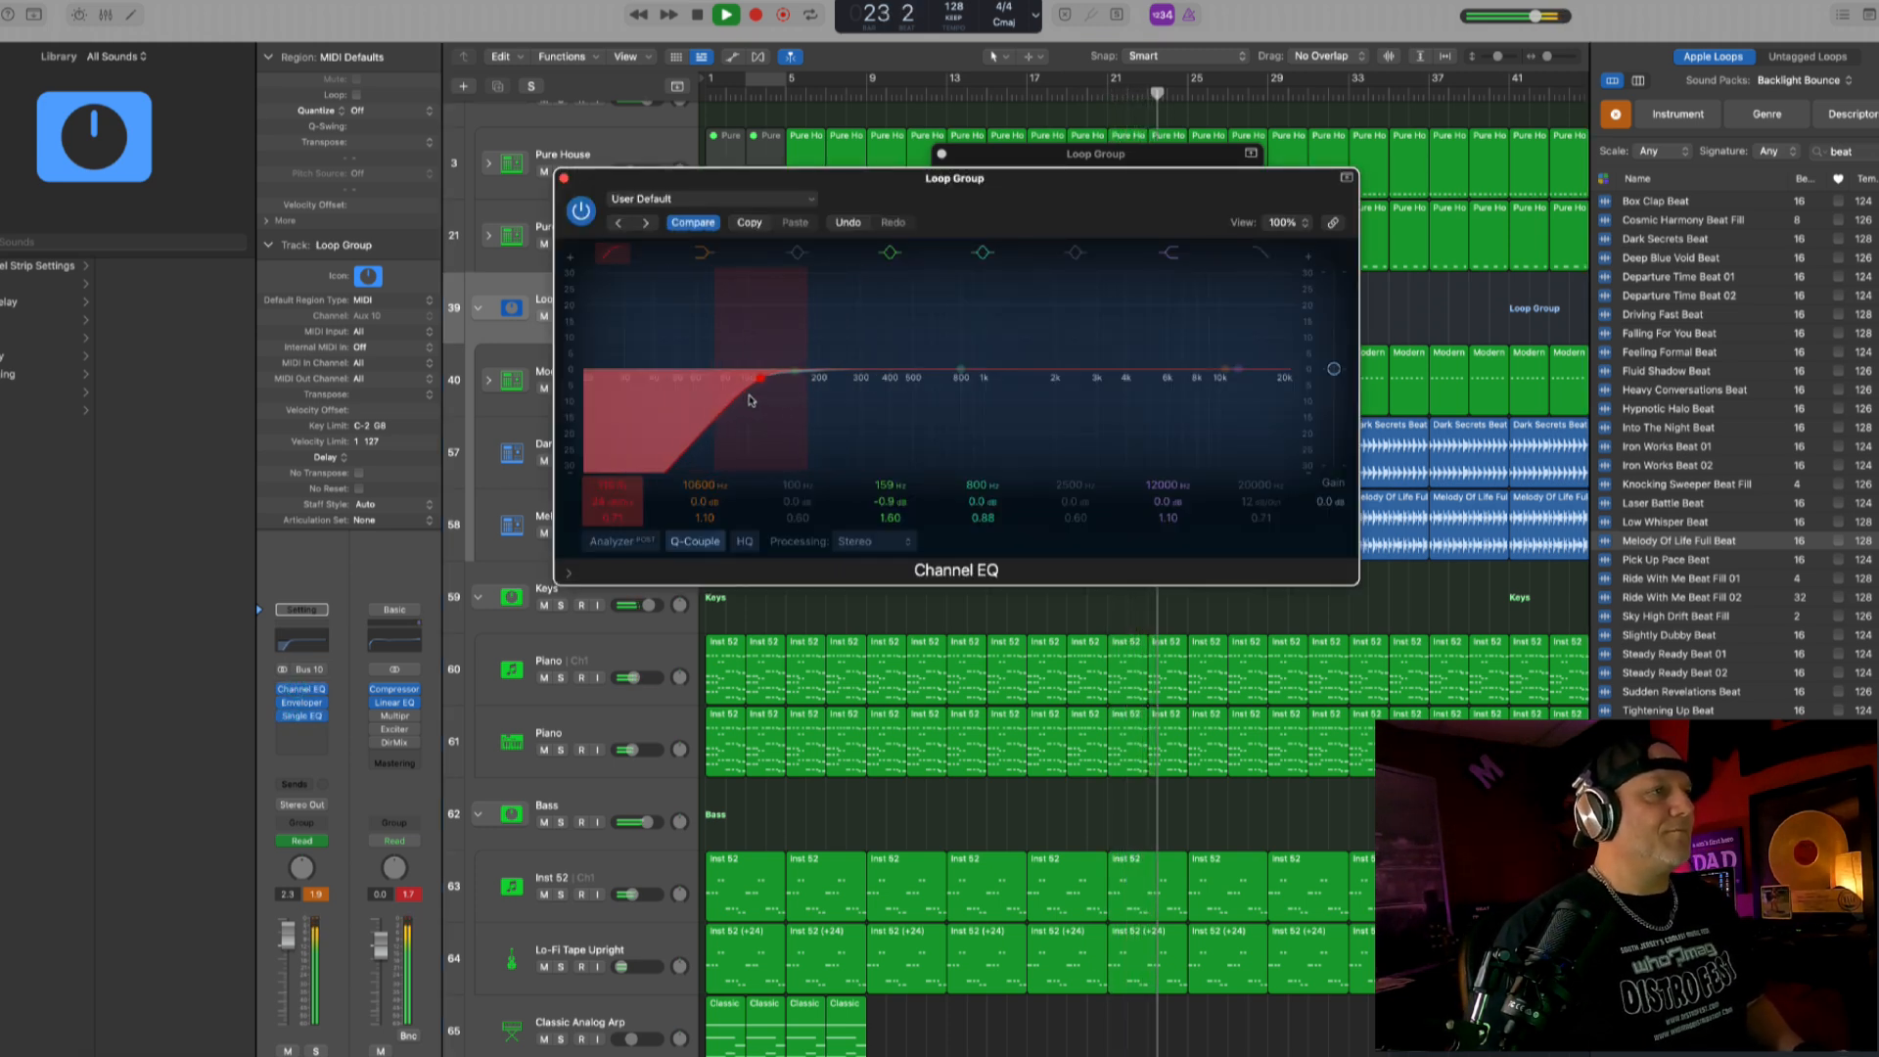
{"action": "left_click", "coordinate": [564, 178]}
{"action": "scroll", "coordinate": [832, 384], "scroll_direction": "down", "scroll_amount": 3}
{"action": "left_click", "coordinate": [941, 155]}
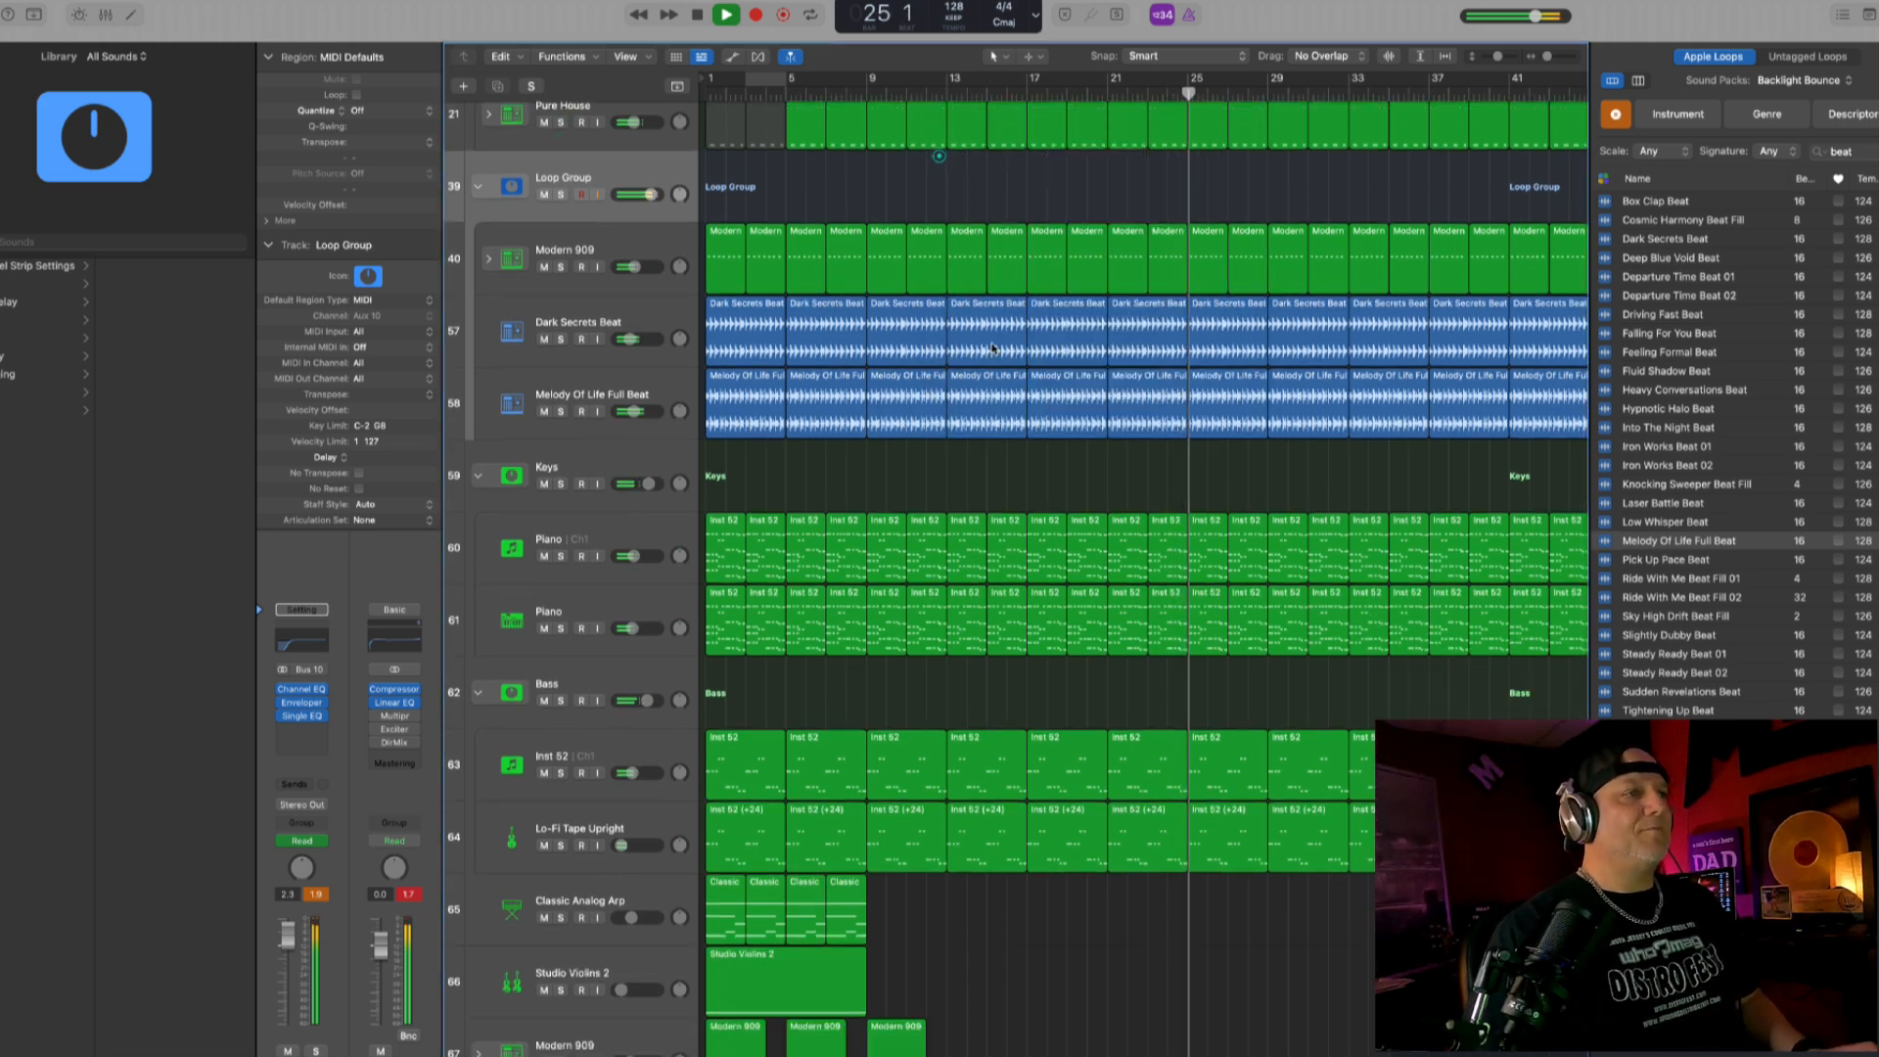
- Play the arrangement from bar 1 and slightly raise the volume of the Modern 909 drum roll track
{"action": "key", "text": "space"}
{"action": "scroll", "coordinate": [993, 348], "scroll_direction": "down", "scroll_amount": 4}
{"action": "scroll", "coordinate": [995, 349], "scroll_direction": "down", "scroll_amount": 4}
{"action": "scroll", "coordinate": [993, 348], "scroll_direction": "down", "scroll_amount": 3}
{"action": "key", "text": "Return"}
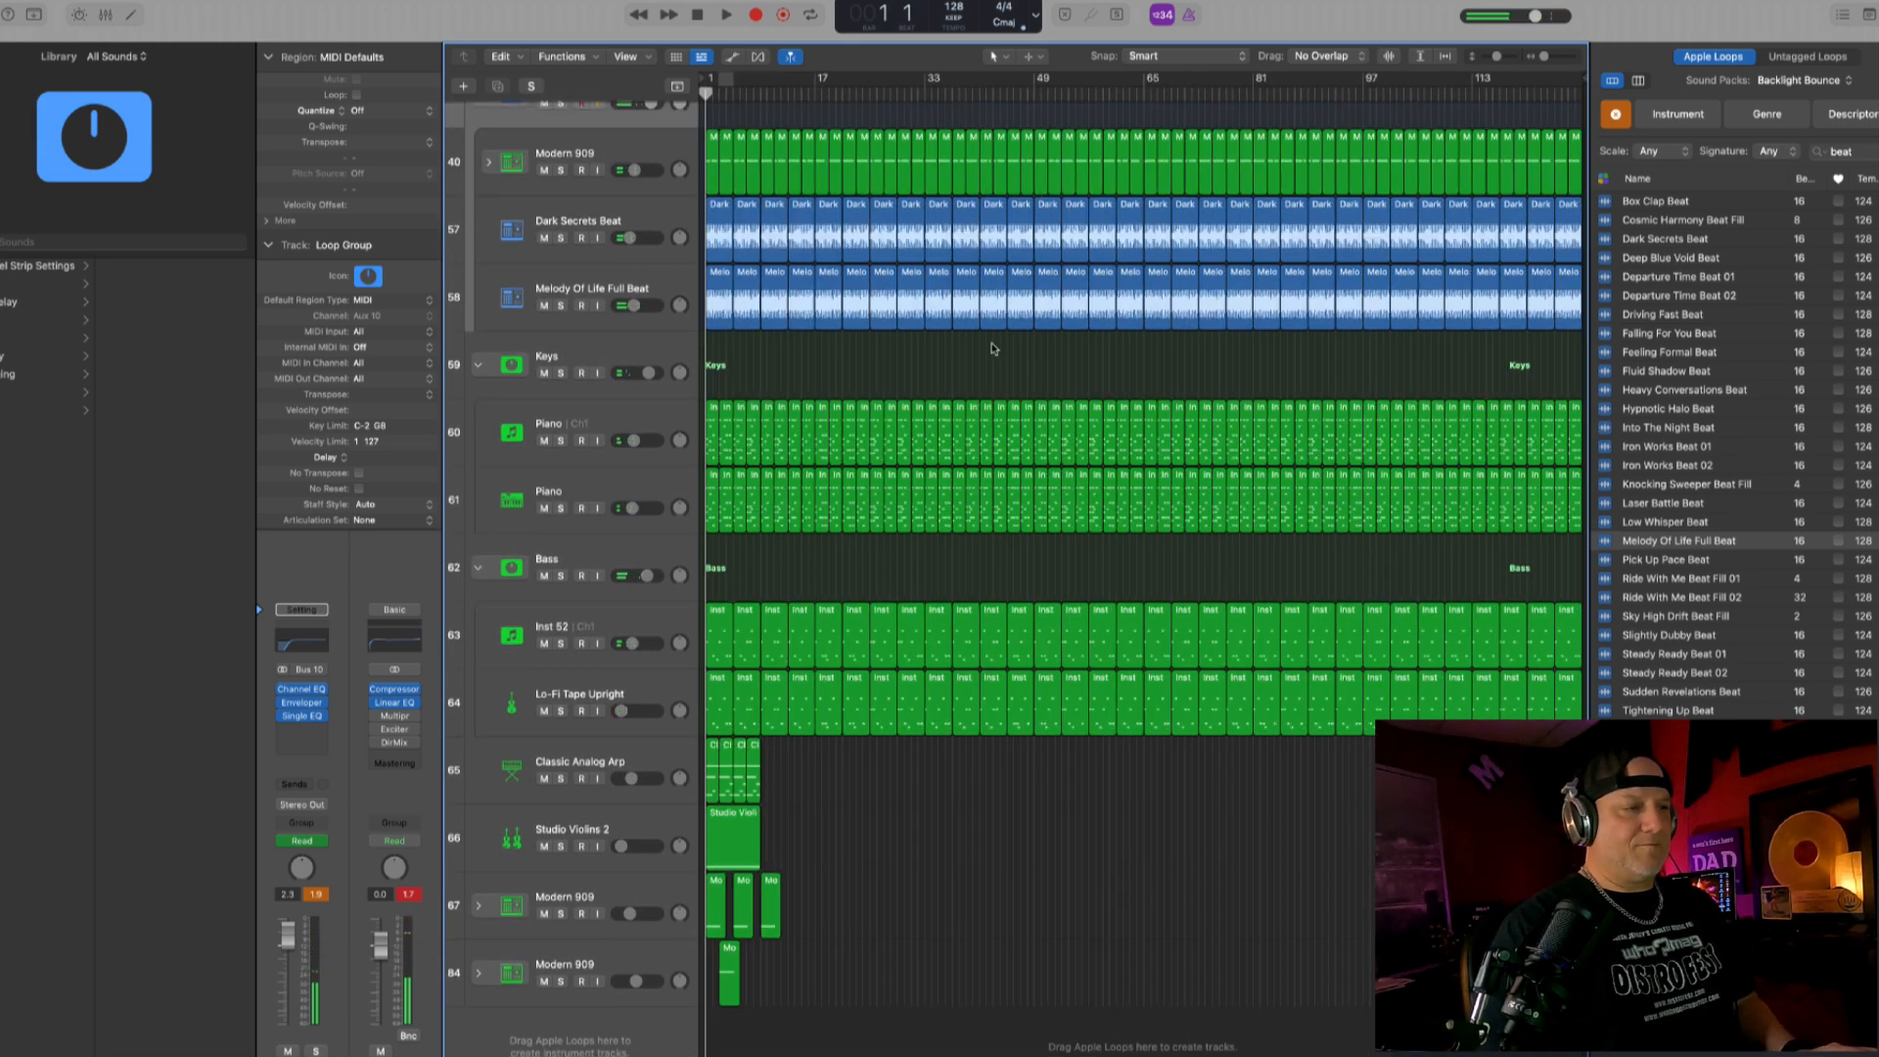
{"action": "scroll", "coordinate": [994, 346], "scroll_direction": "up", "scroll_amount": 8}
{"action": "key", "text": "space"}
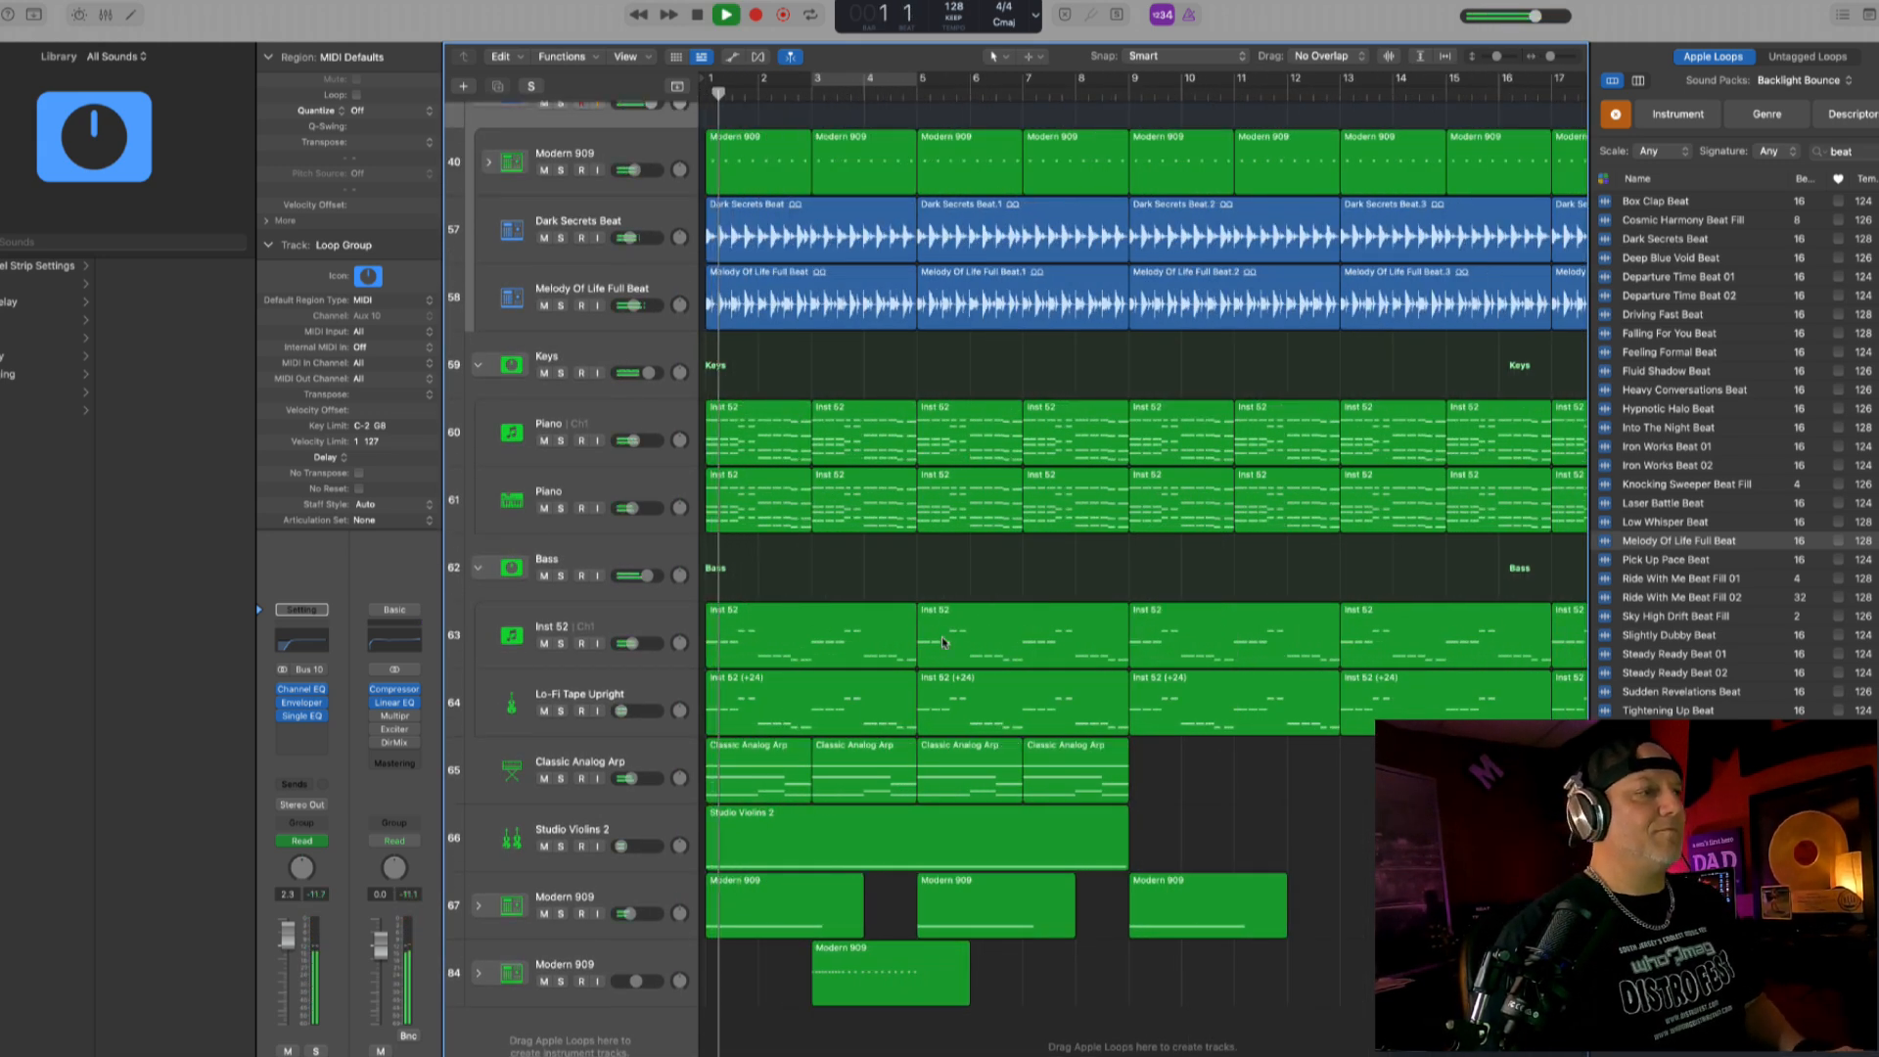
{"action": "scroll", "coordinate": [1042, 276], "scroll_direction": "down", "scroll_amount": 3}
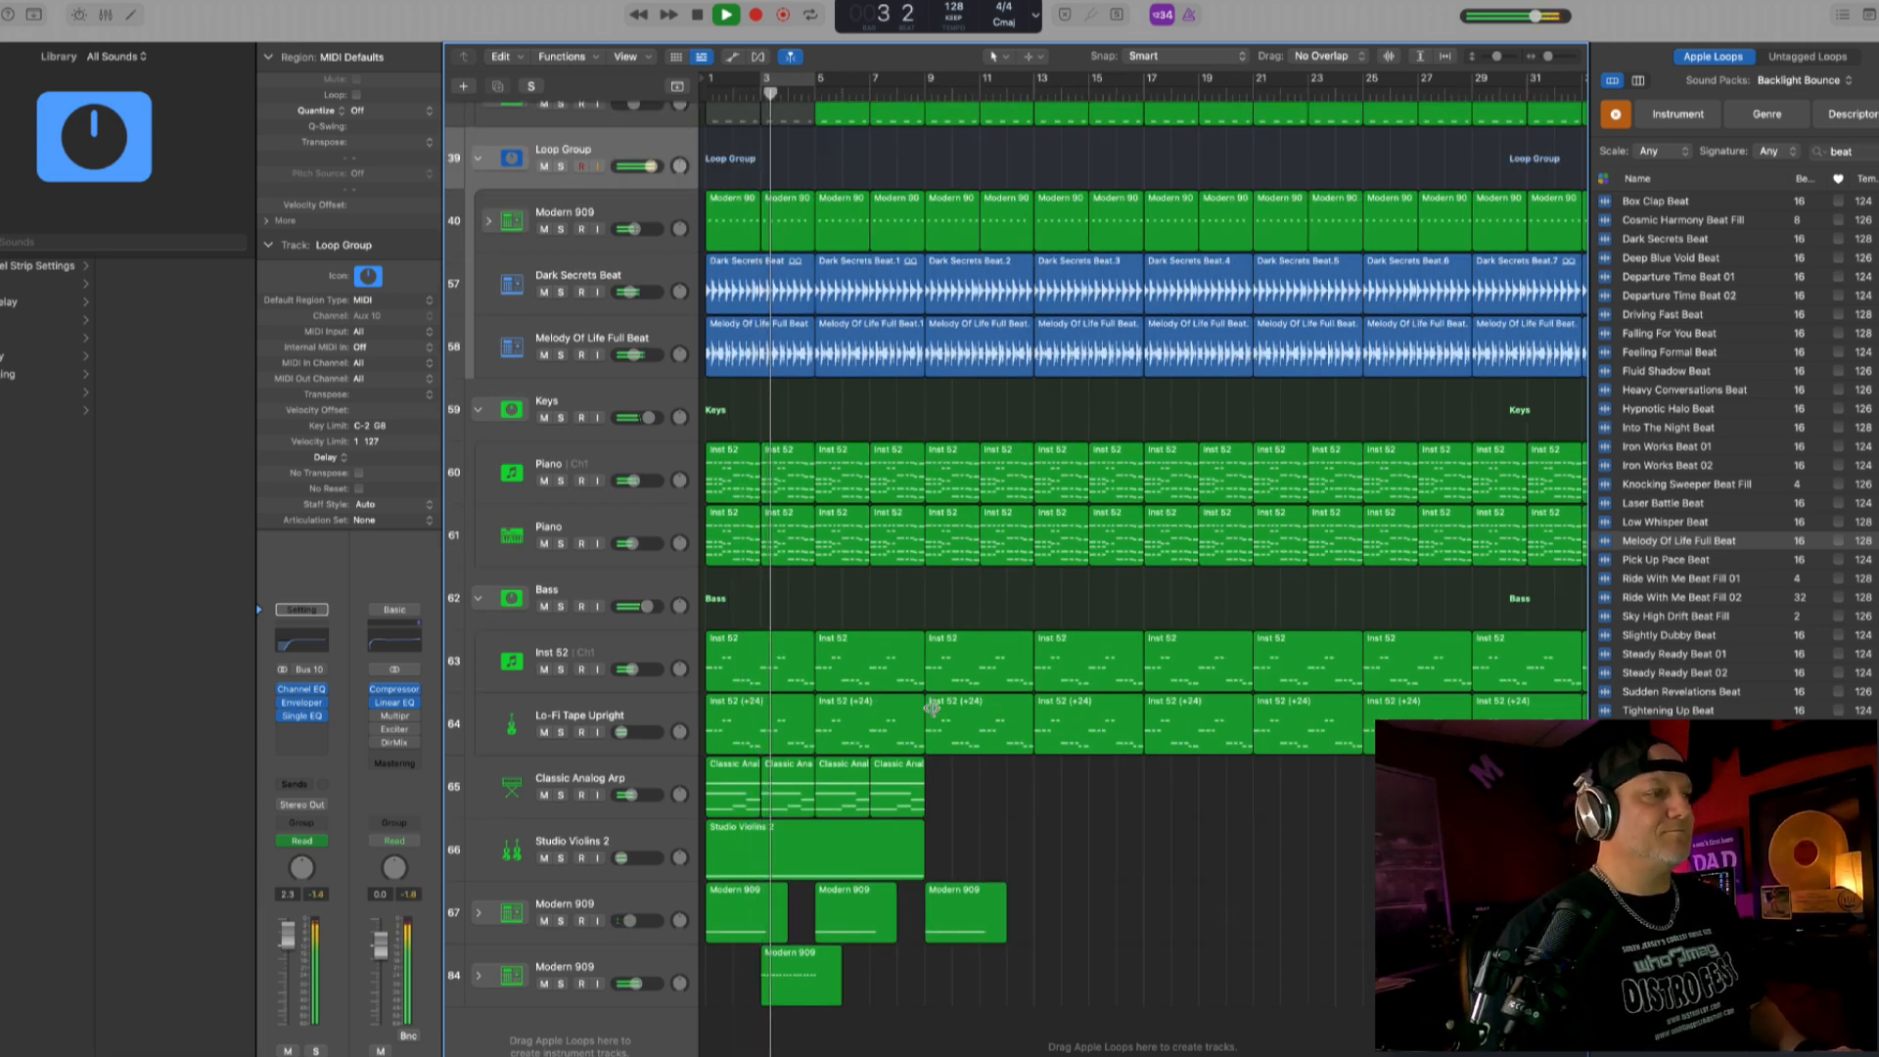
{"action": "left_click_drag", "start_coordinate": [636, 983], "coordinate": [650, 985]}
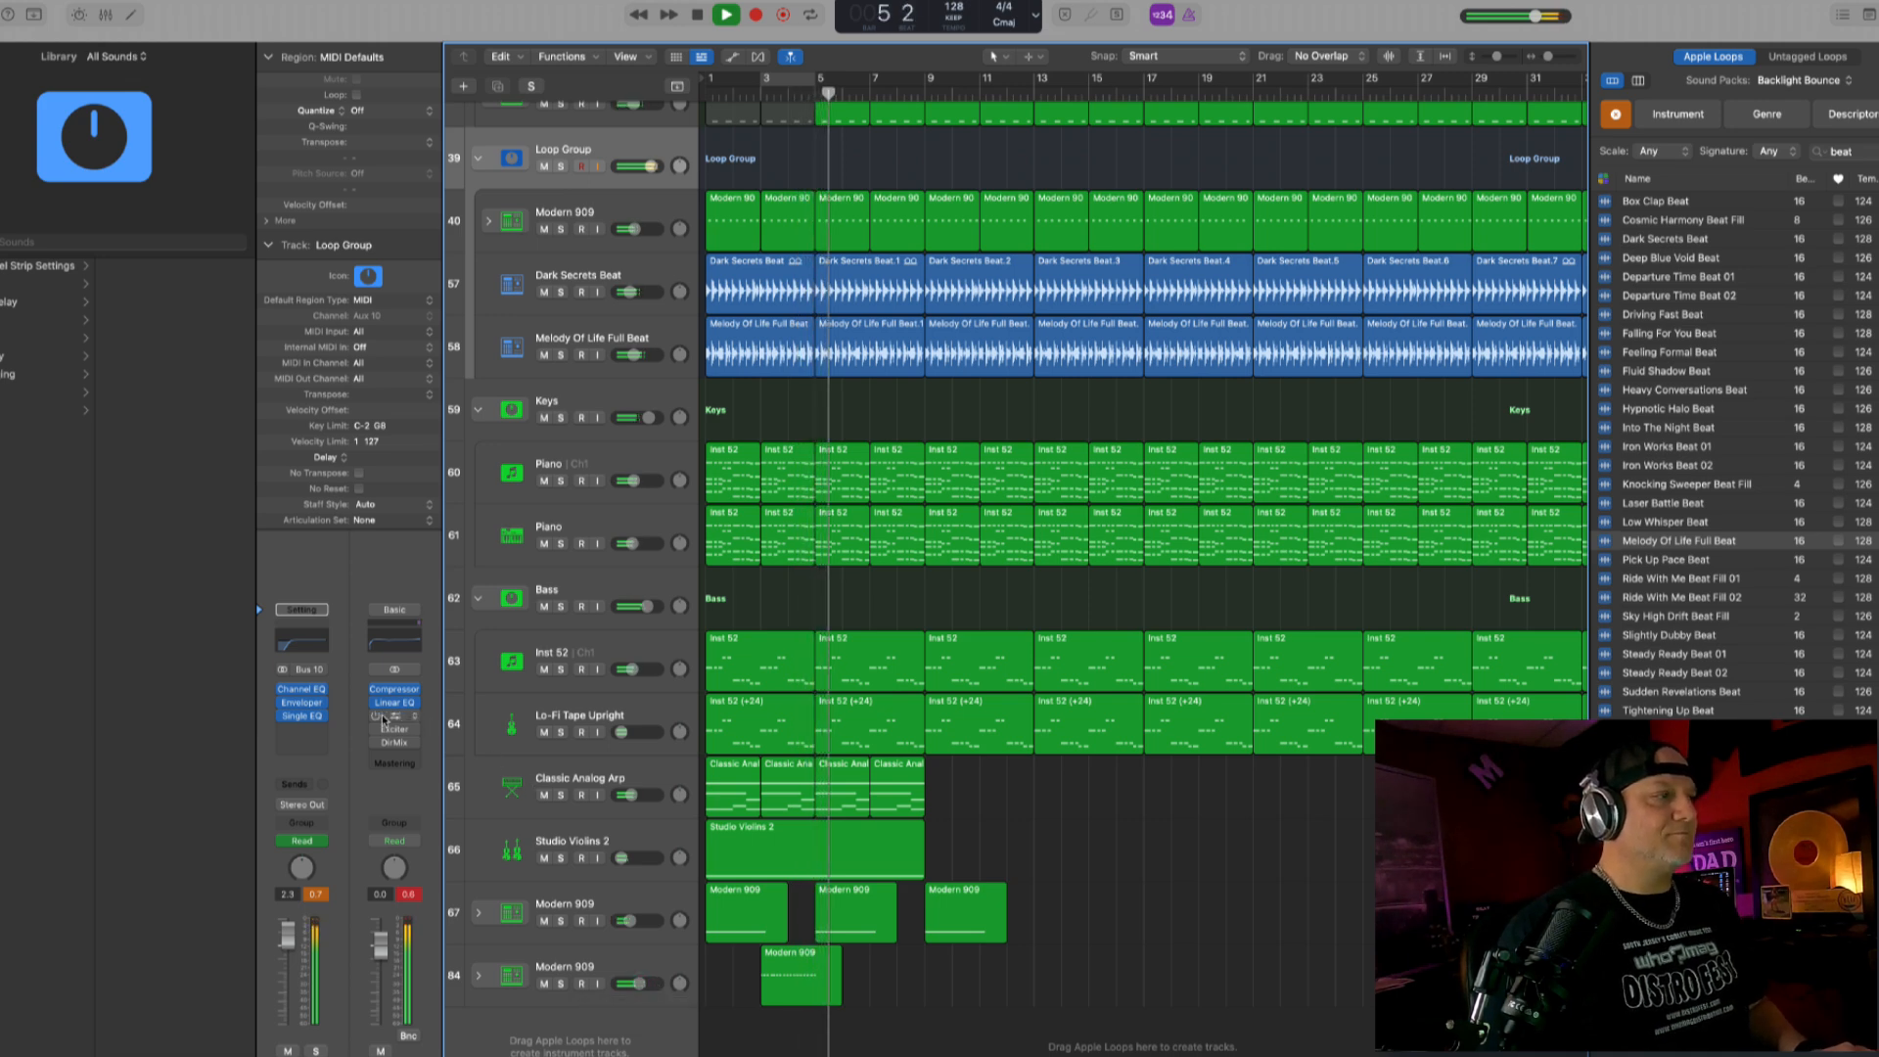
- Enable a low cut around 600 Hz in the Classic Analog Arp's Channel EQ and play the arrangement from the start
{"action": "left_click", "coordinate": [688, 842]}
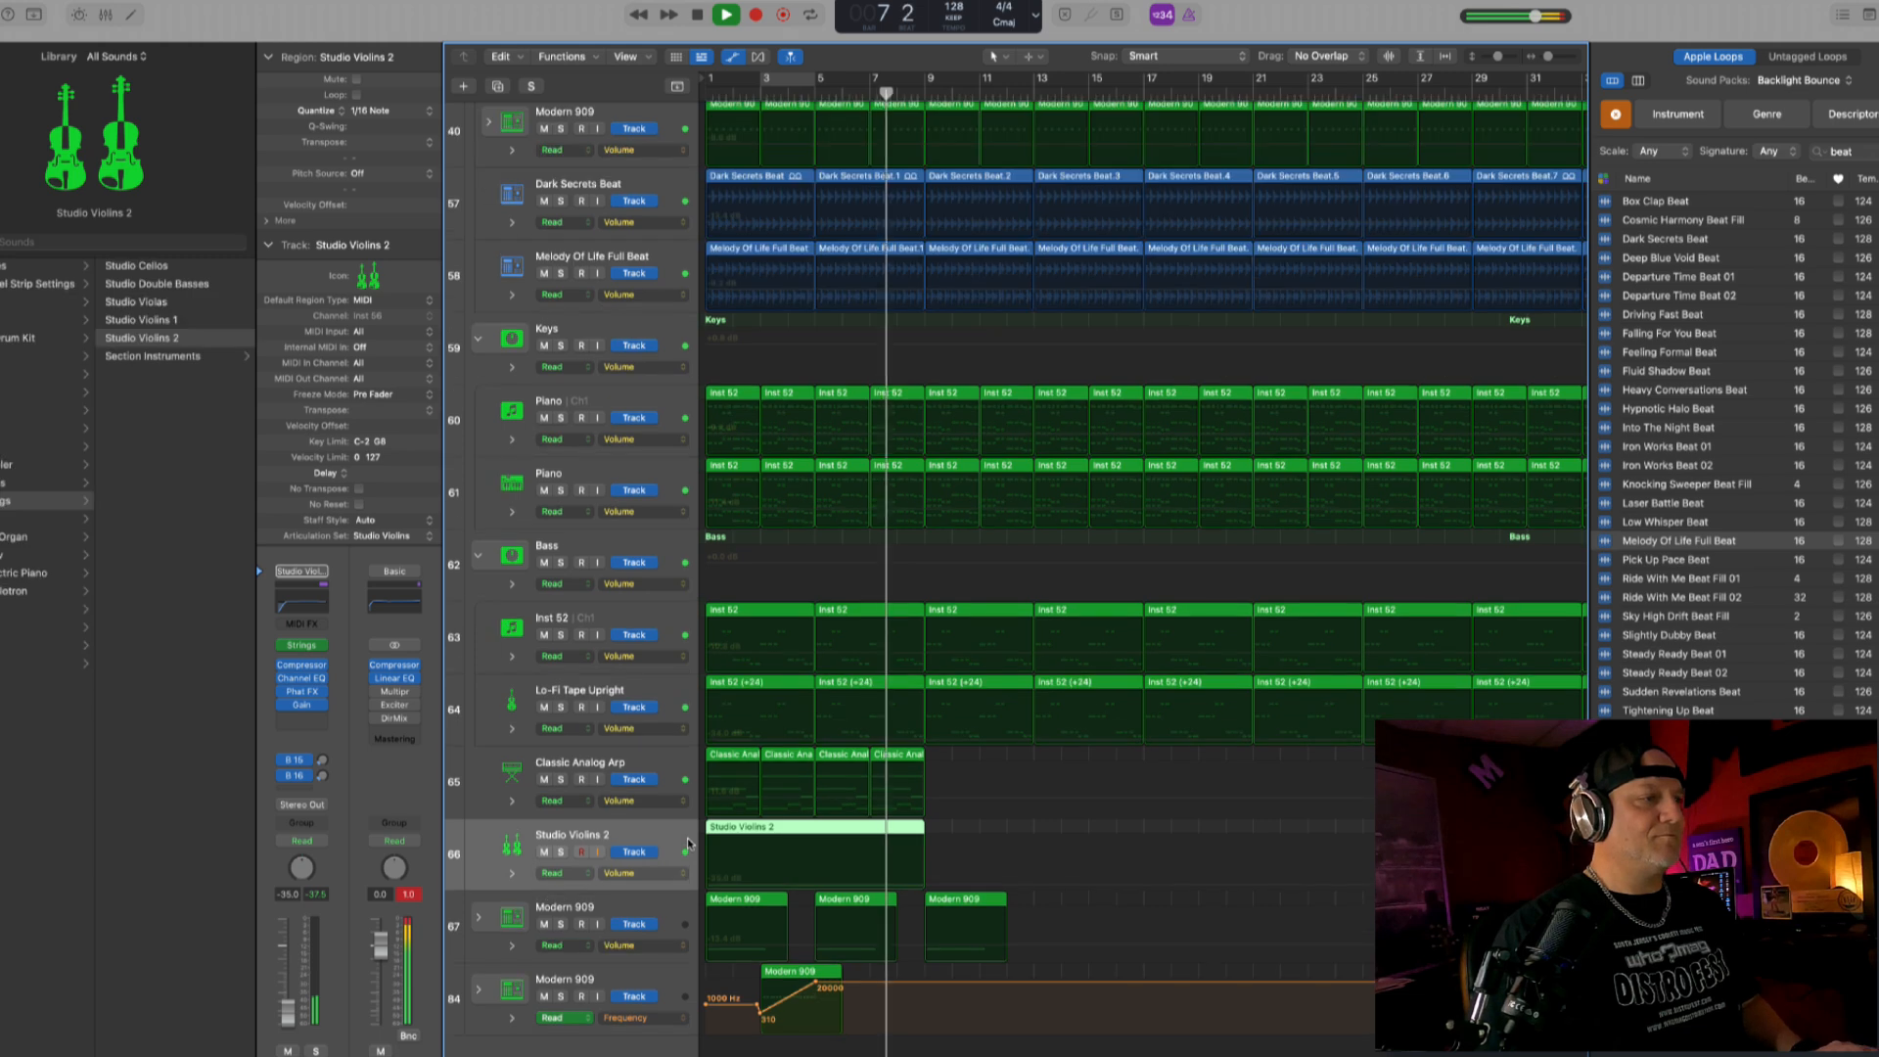
{"action": "left_click", "coordinate": [650, 780]}
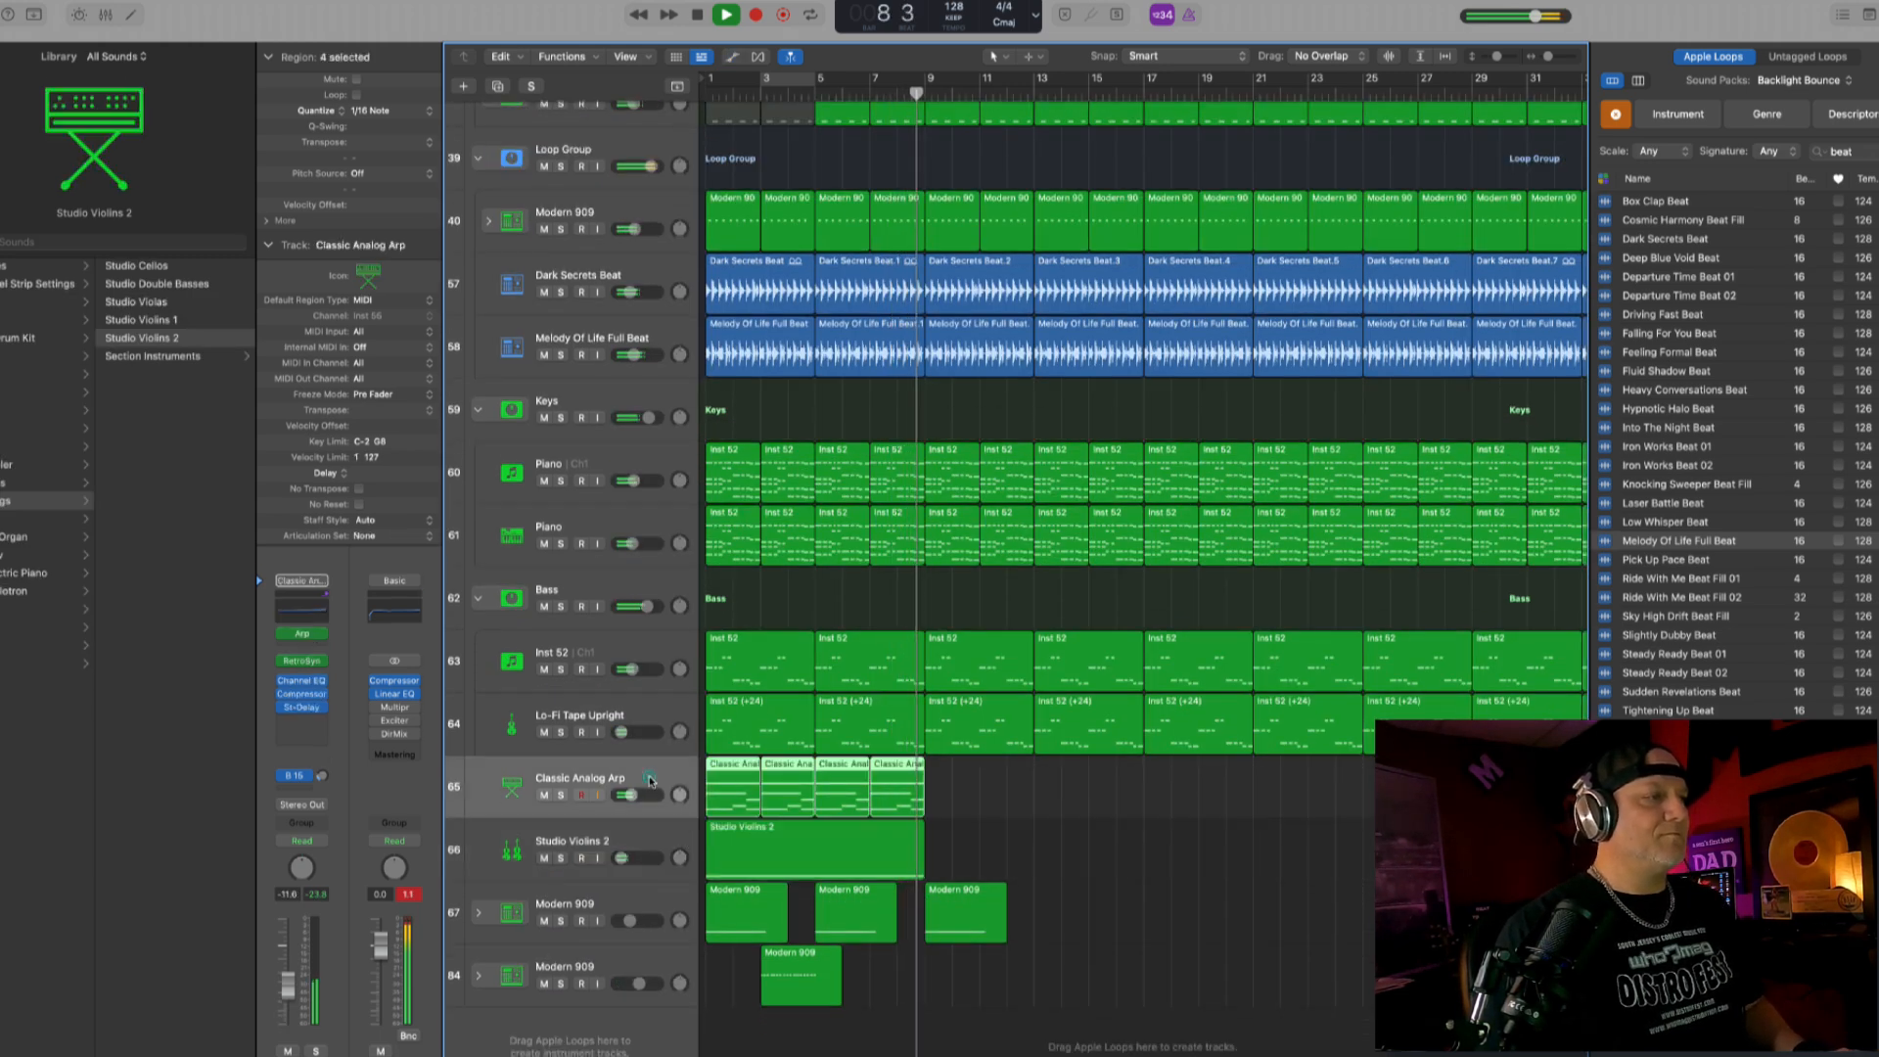
{"action": "key", "text": "space"}
{"action": "left_click", "coordinate": [303, 682]}
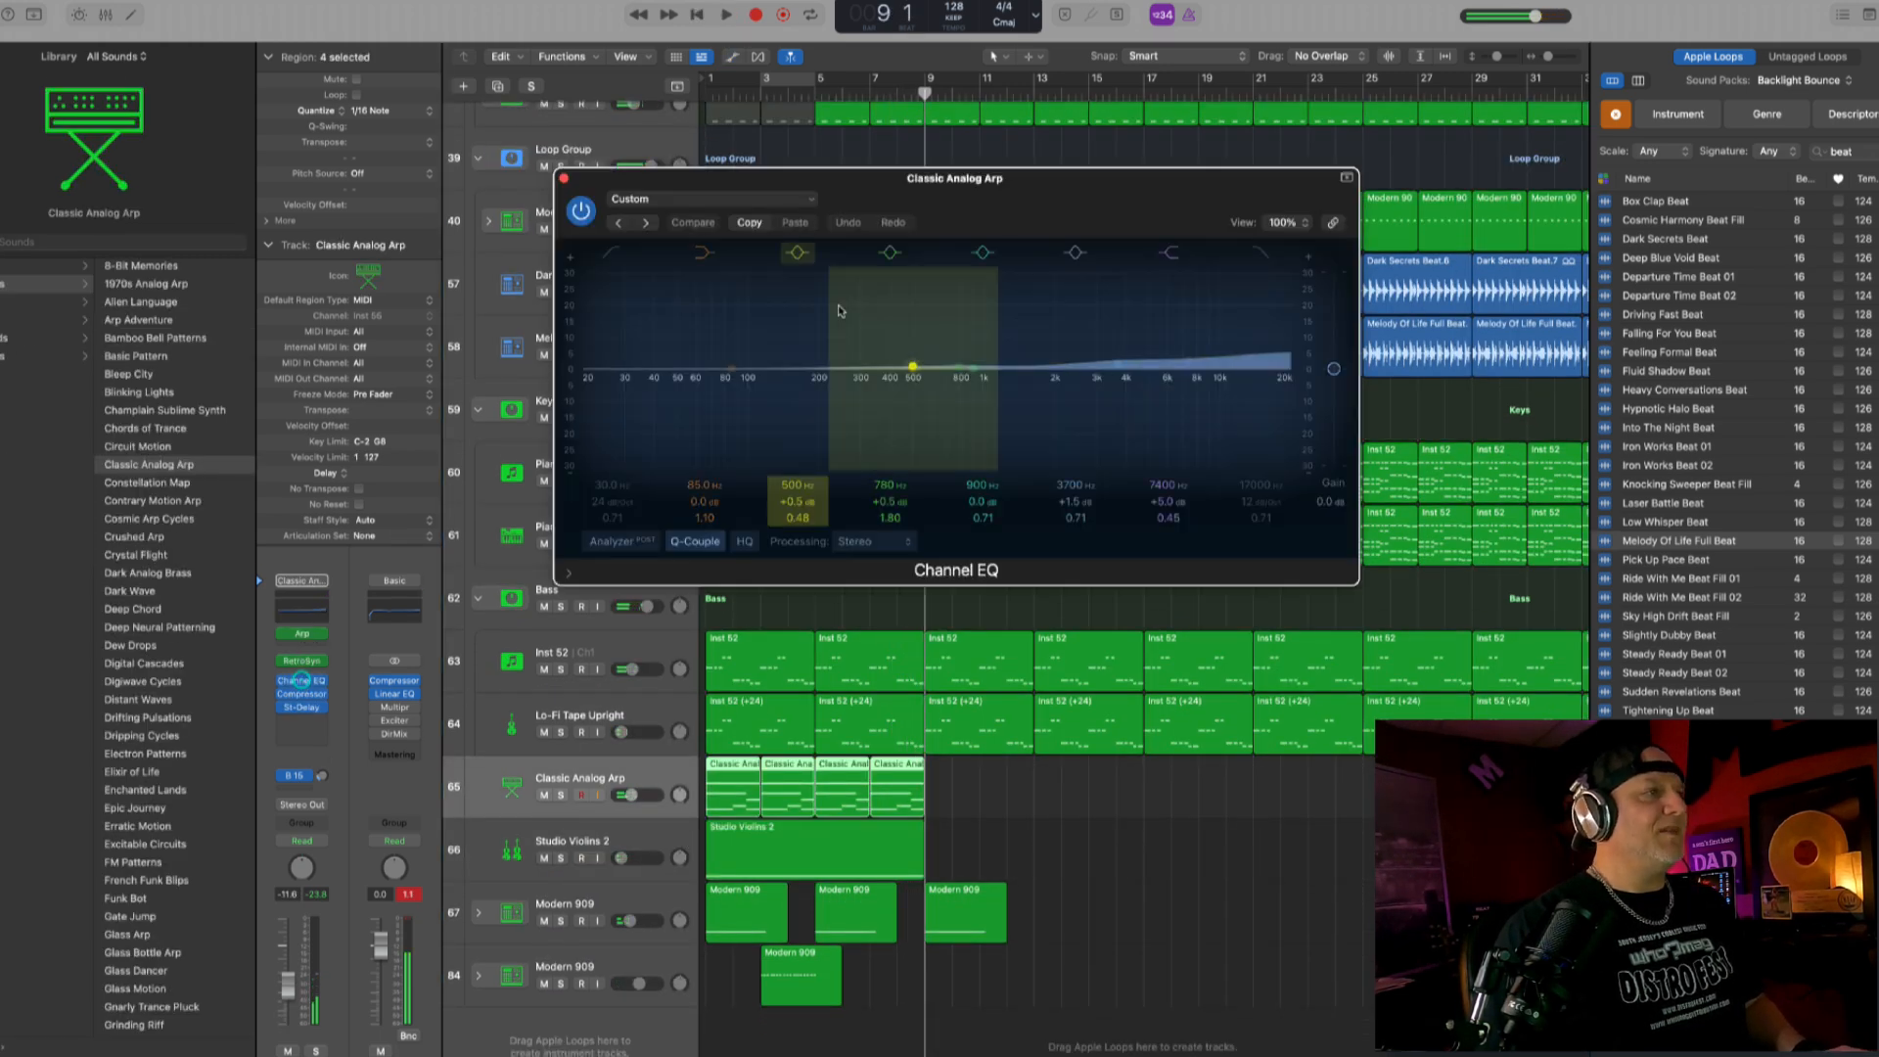
{"action": "left_click_drag", "start_coordinate": [627, 379], "coordinate": [946, 344]}
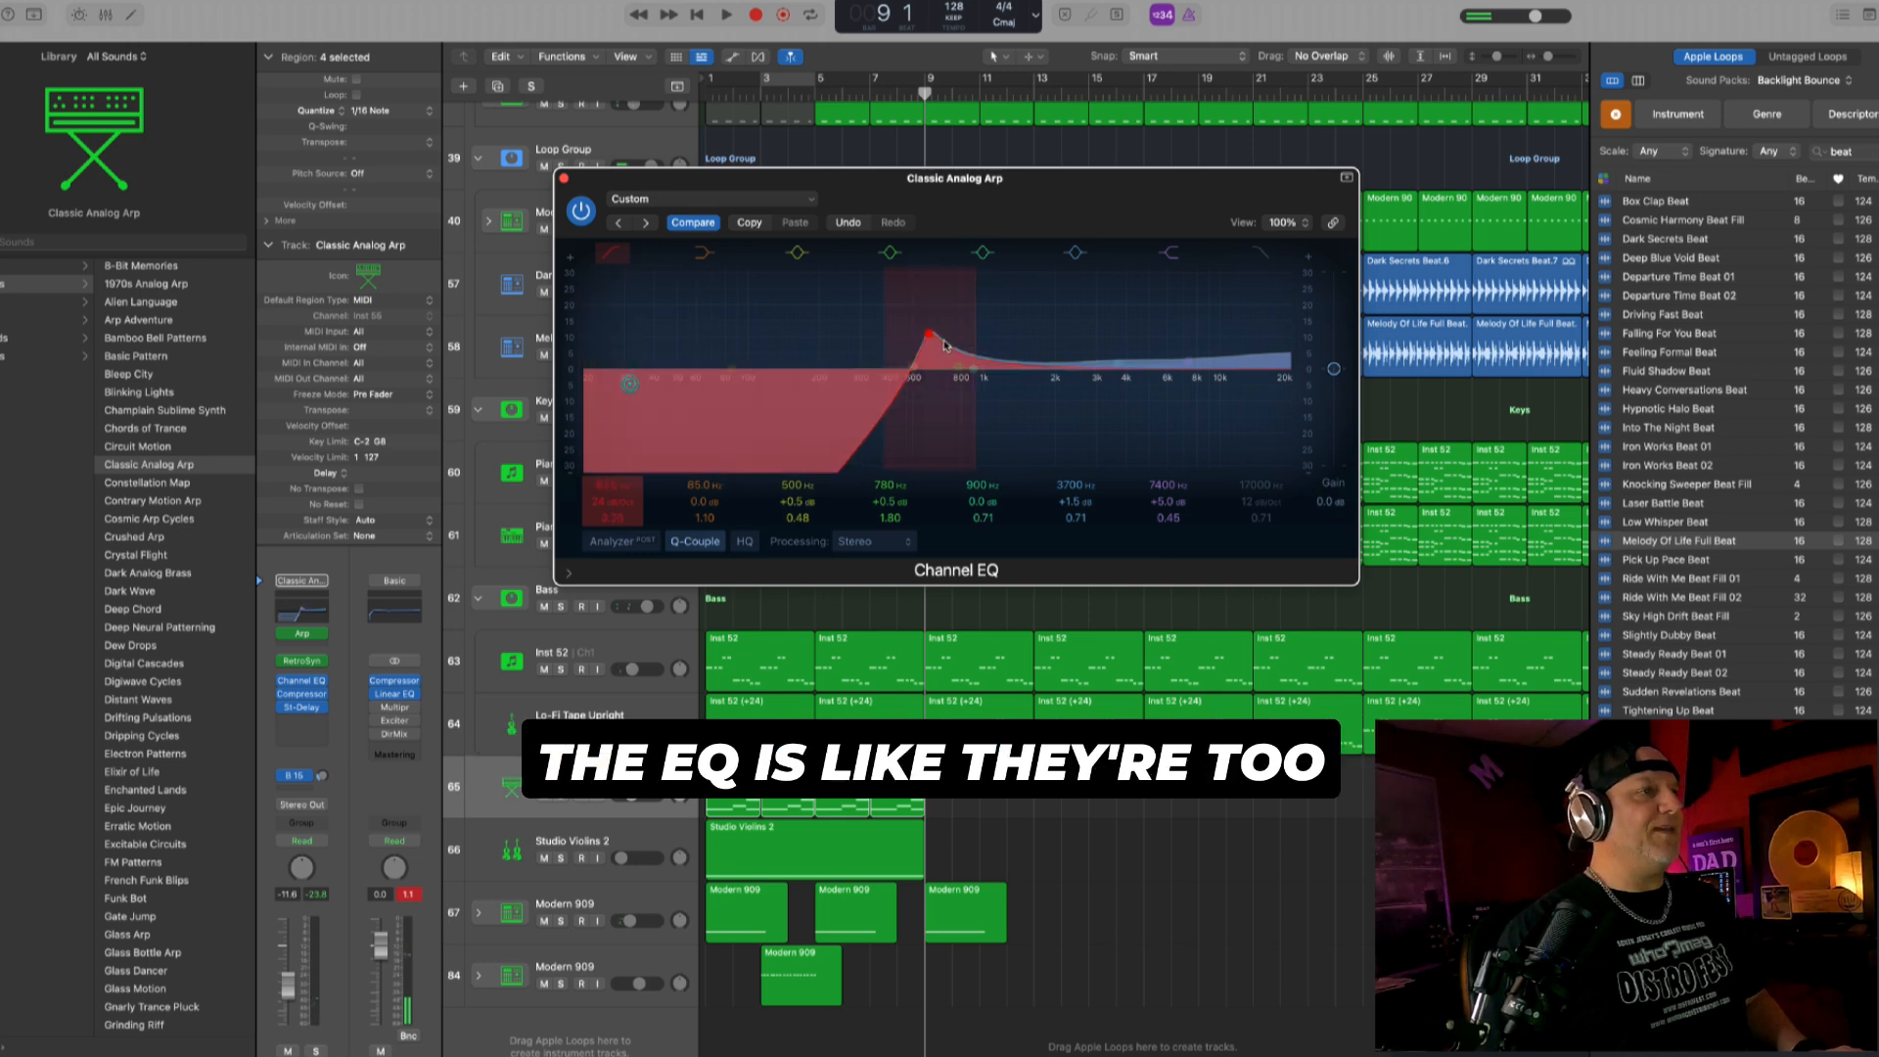
{"action": "left_click", "coordinate": [564, 179]}
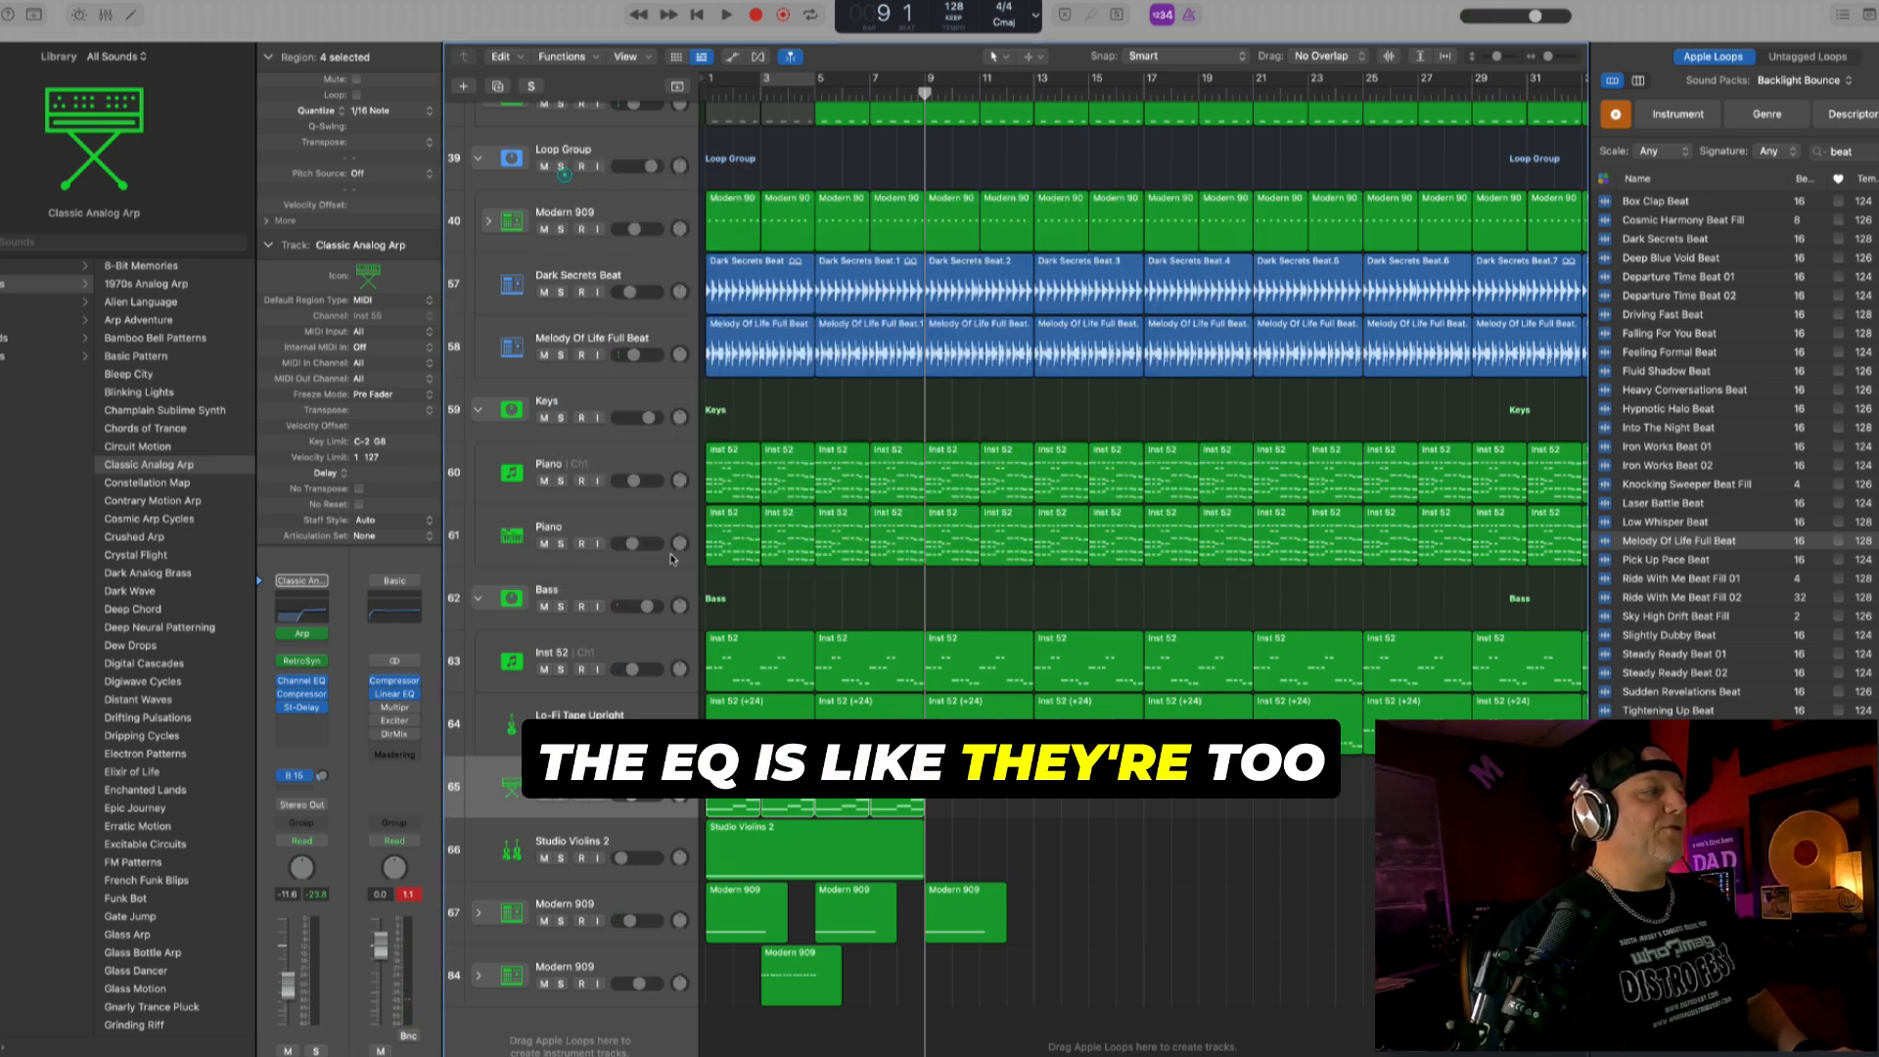
{"action": "key", "text": "Return"}
{"action": "key", "text": "space"}
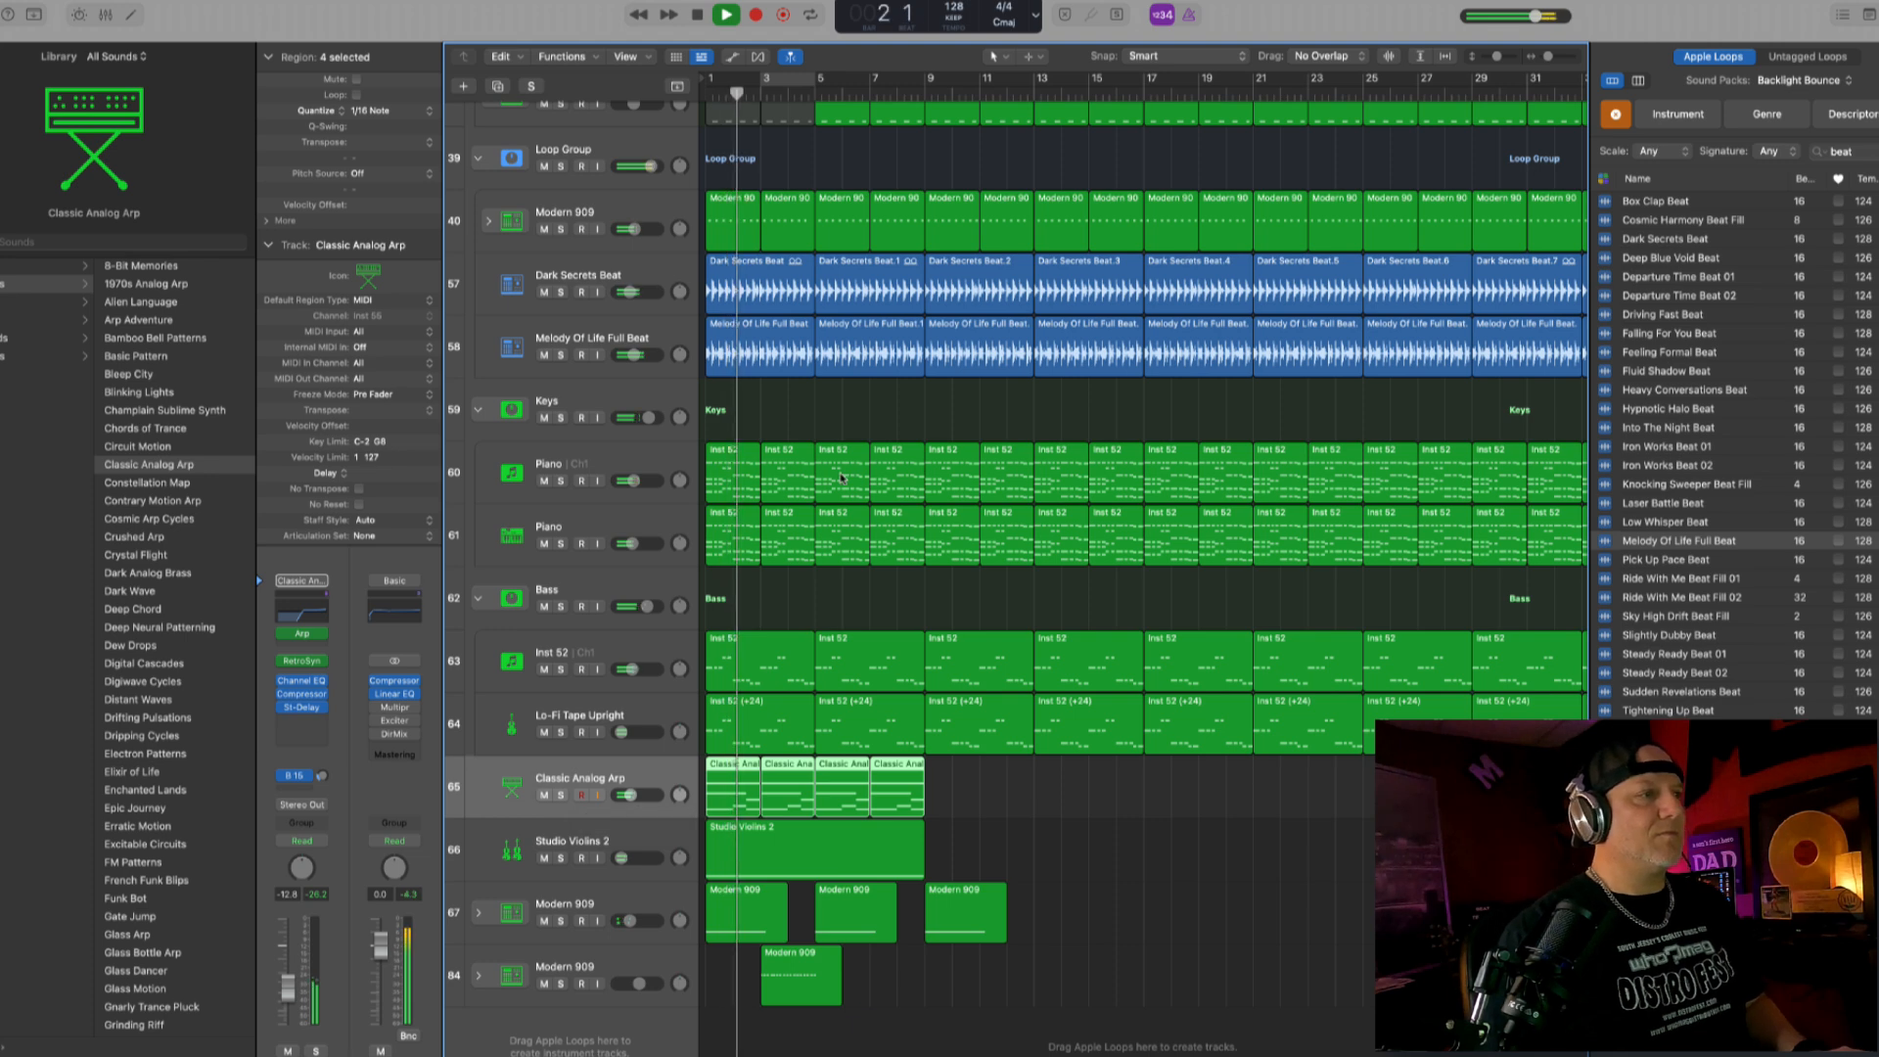
{"action": "scroll", "coordinate": [842, 477], "scroll_direction": "up", "scroll_amount": 5}
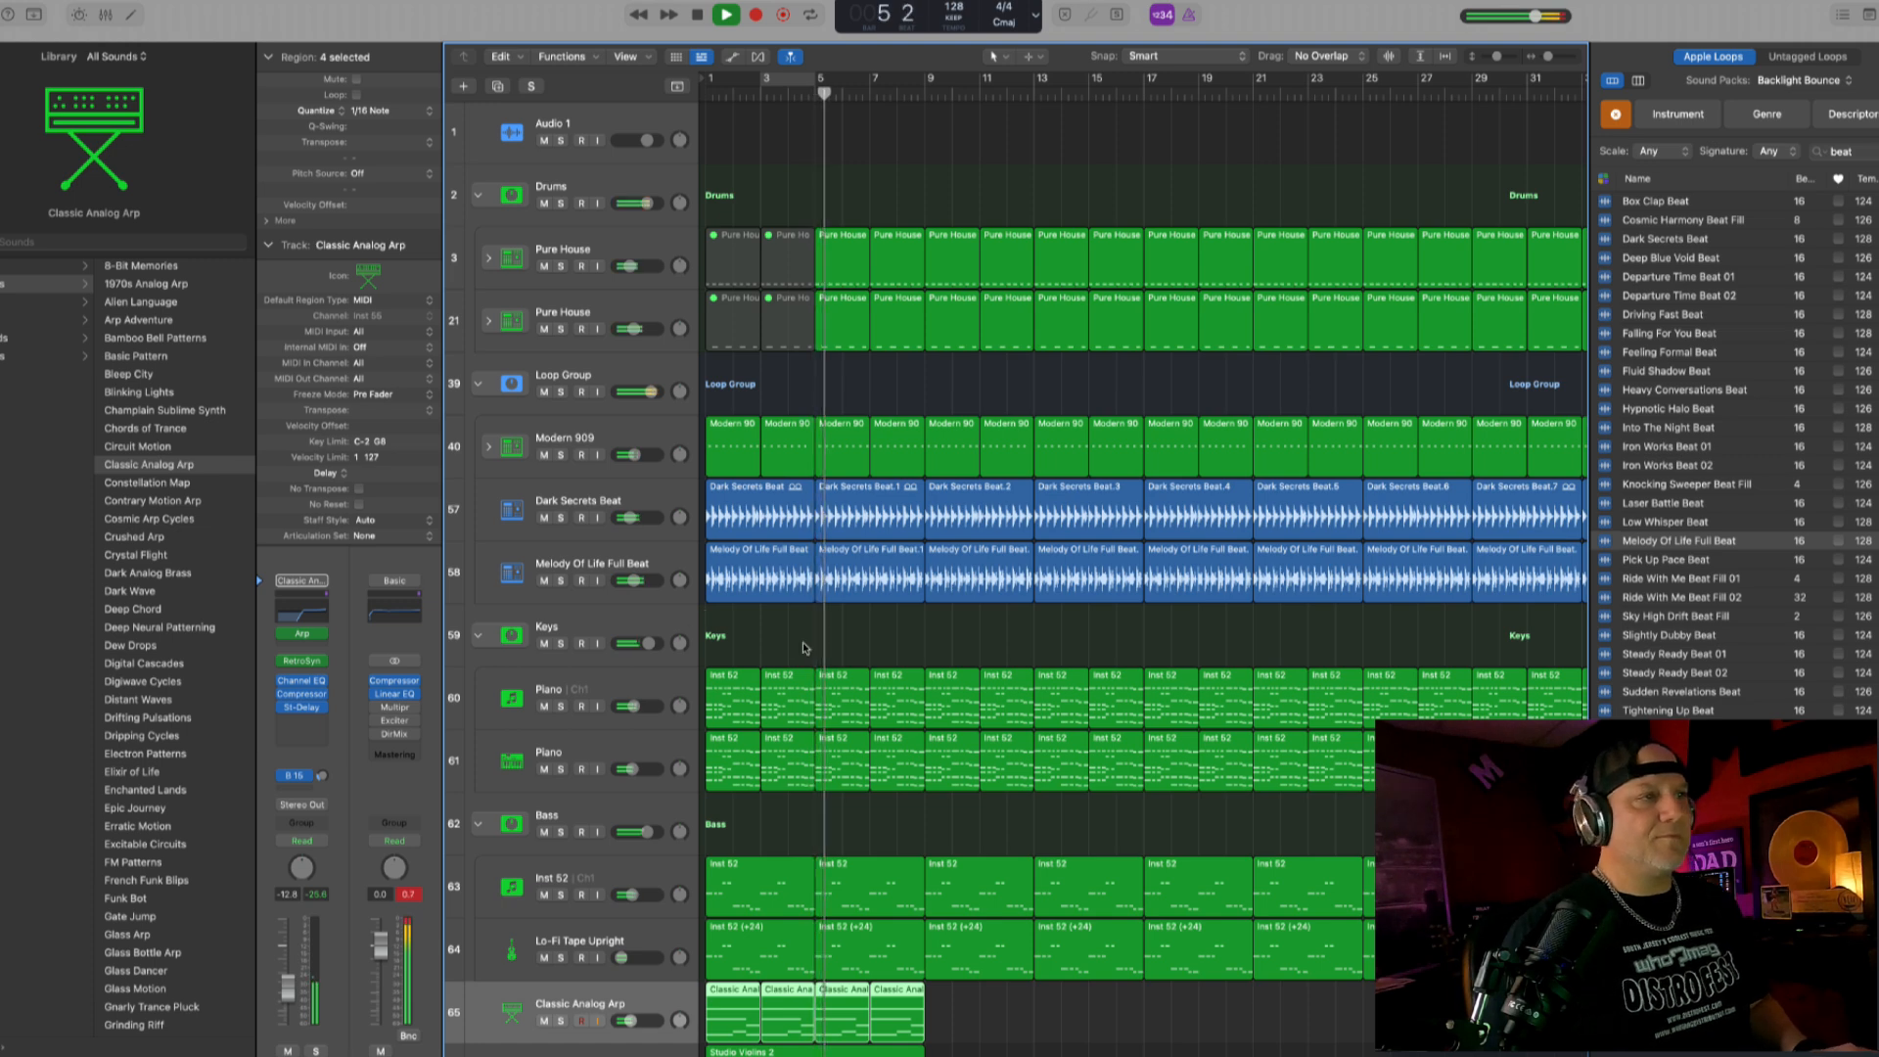
- Nudge the Lo-Fi Tape Upright volume, slightly raise the Inst 52 bass track, and restart playback from bar 1
{"action": "scroll", "coordinate": [804, 648], "scroll_direction": "down", "scroll_amount": 5}
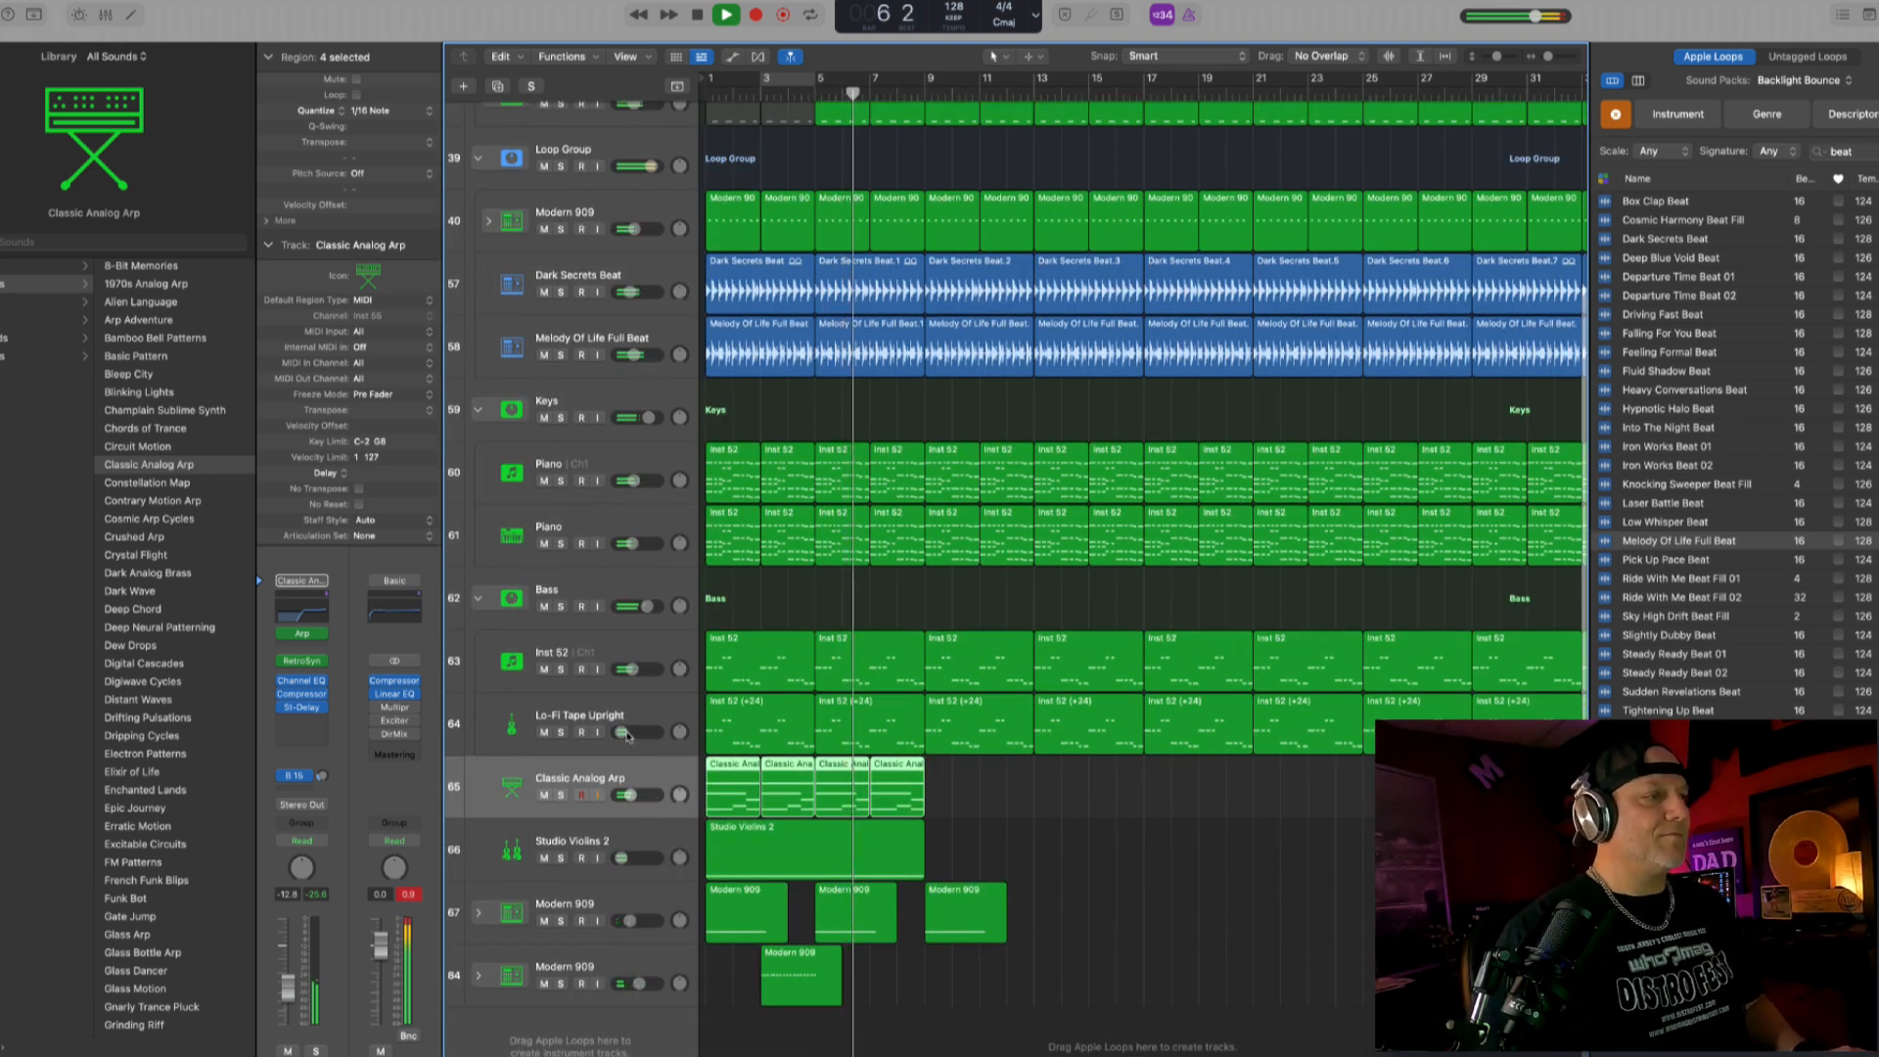
{"action": "left_click_drag", "start_coordinate": [620, 732], "coordinate": [622, 732]}
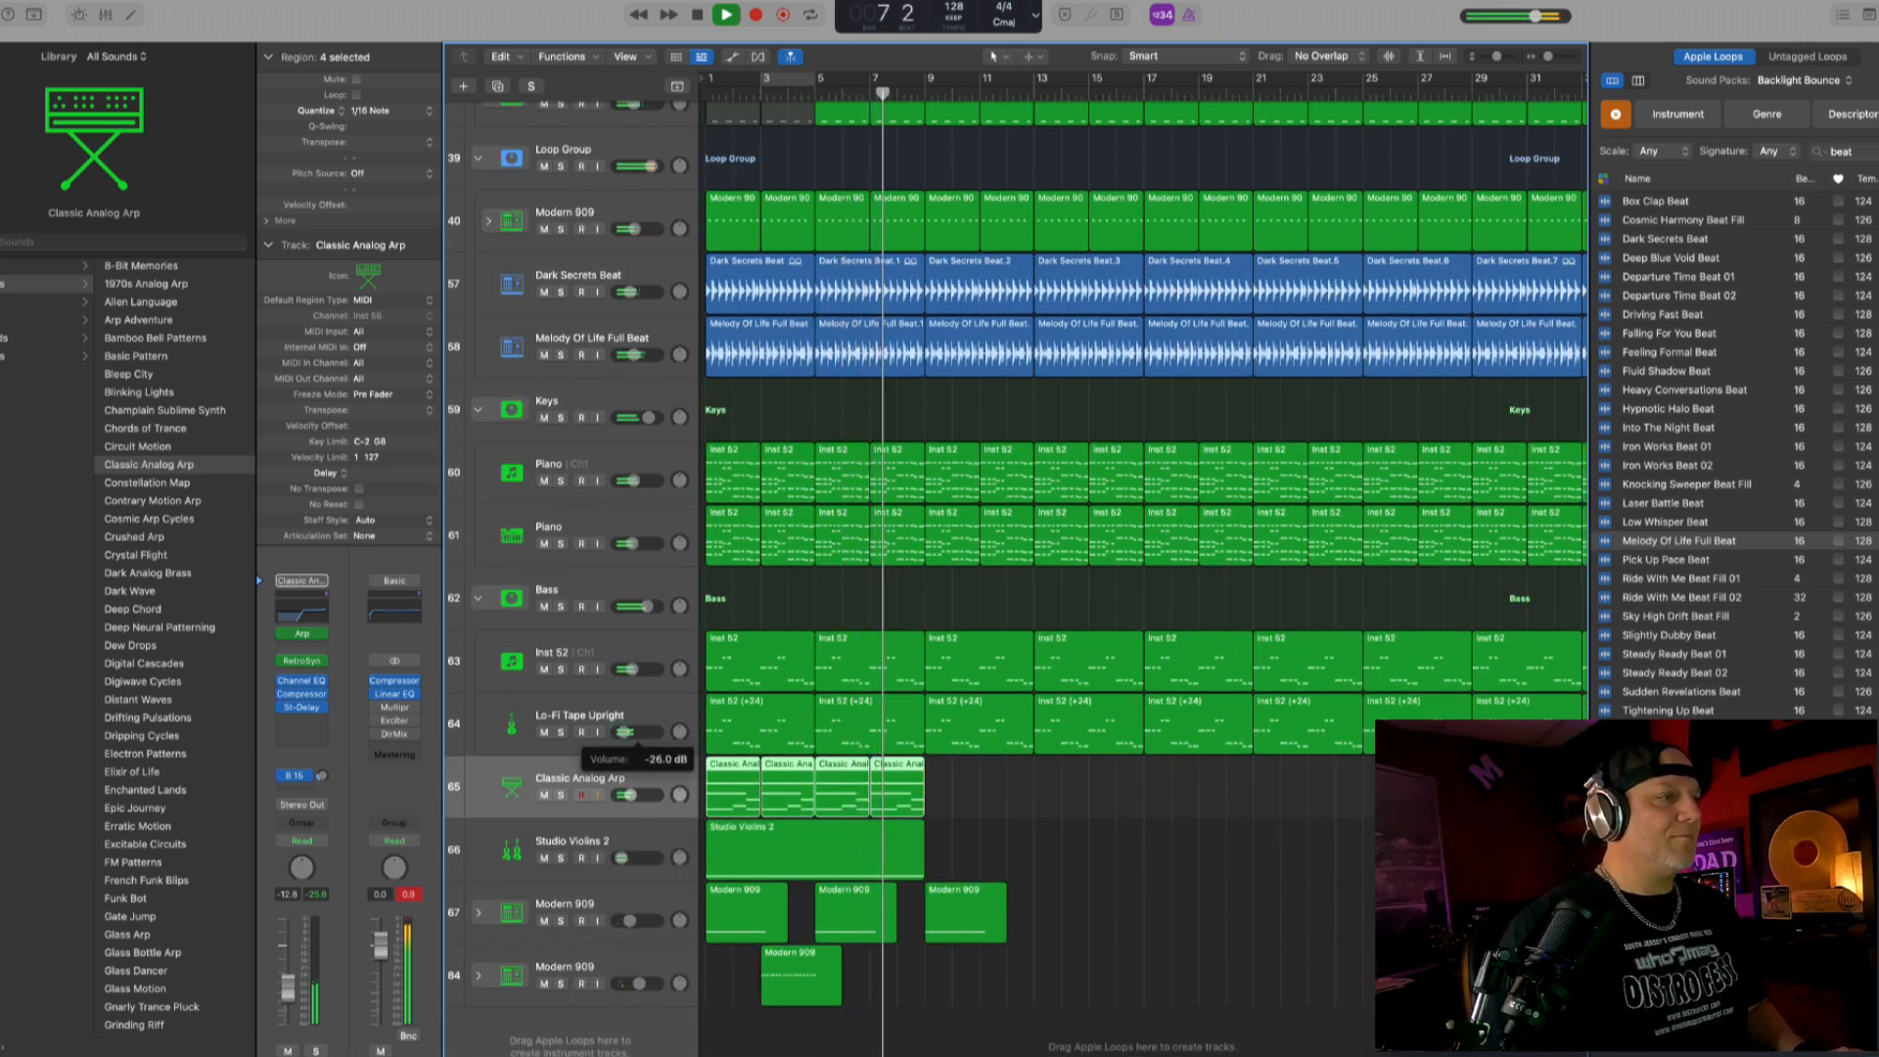
{"action": "left_click", "coordinate": [632, 669]}
{"action": "key", "text": "Return"}
{"action": "key", "text": "space"}
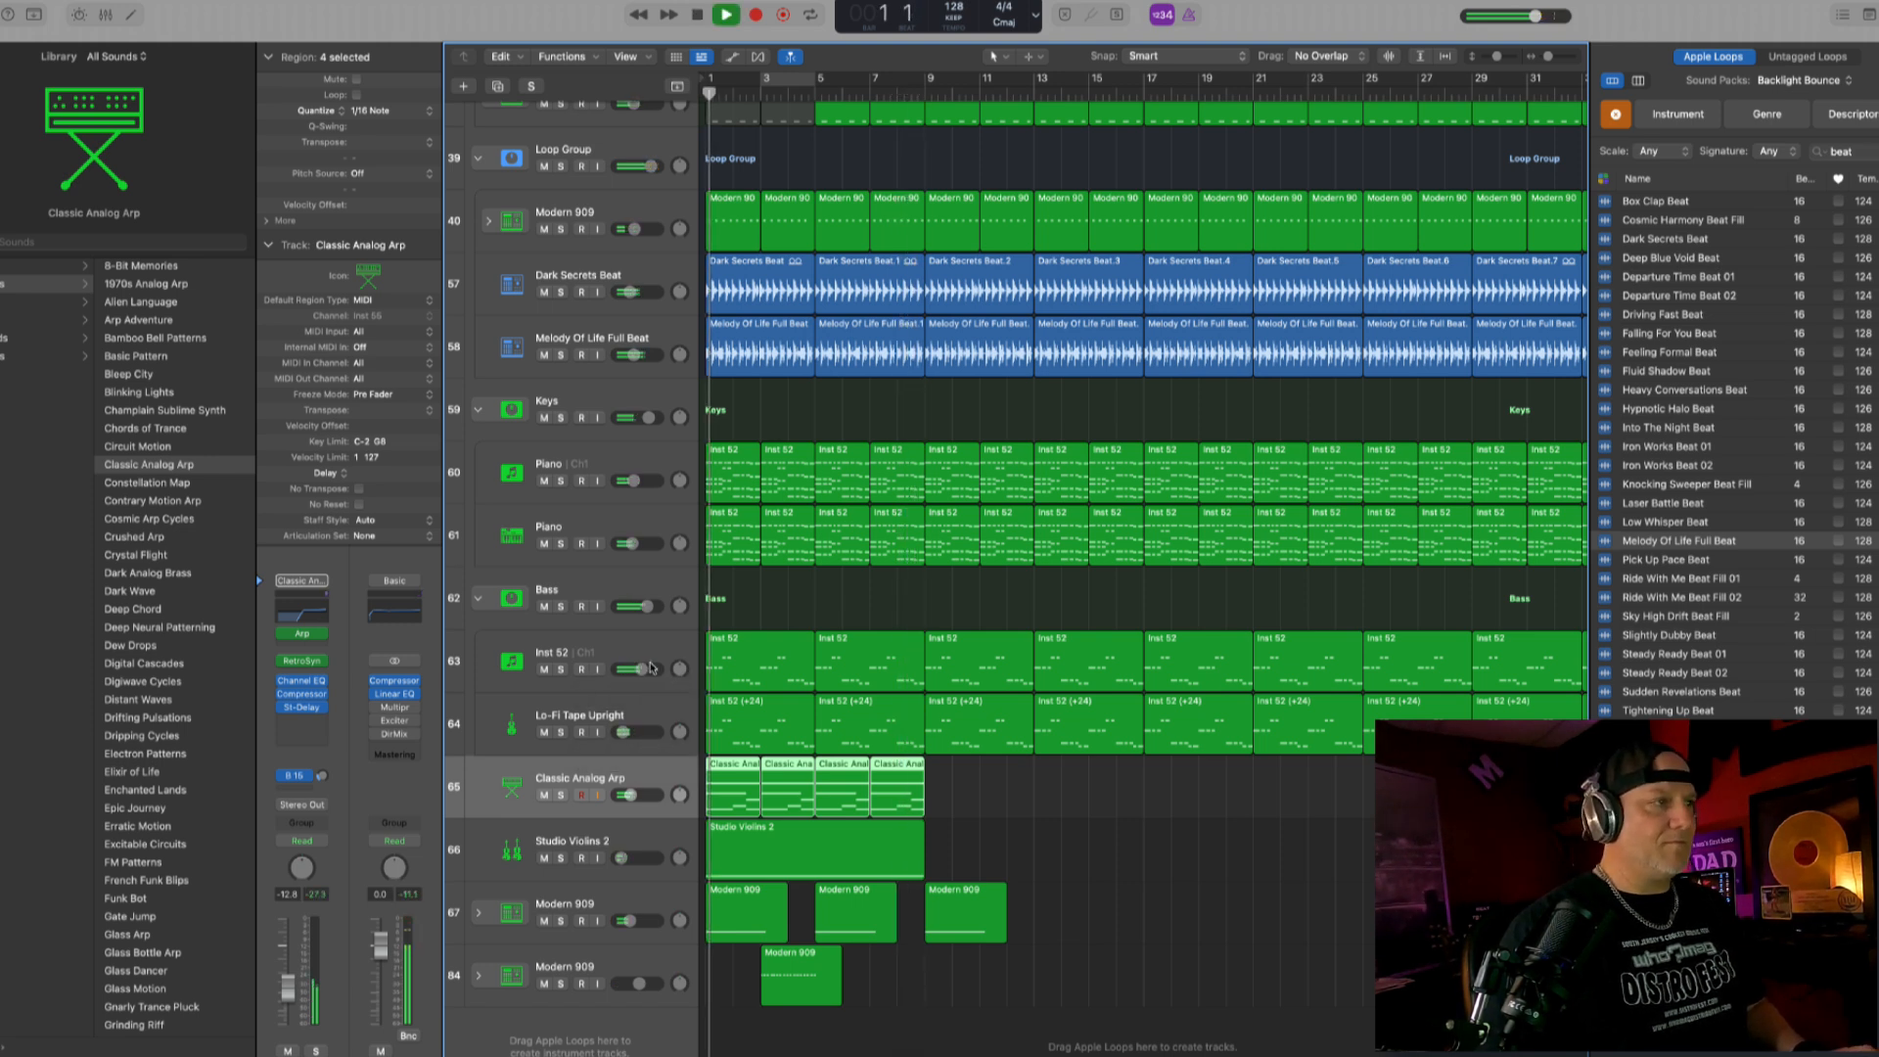
- Compare the mix with Lo-Fi Tape Upright muted and unmuted, and set its volume to about -23.5 dB
{"action": "left_click", "coordinate": [623, 732]}
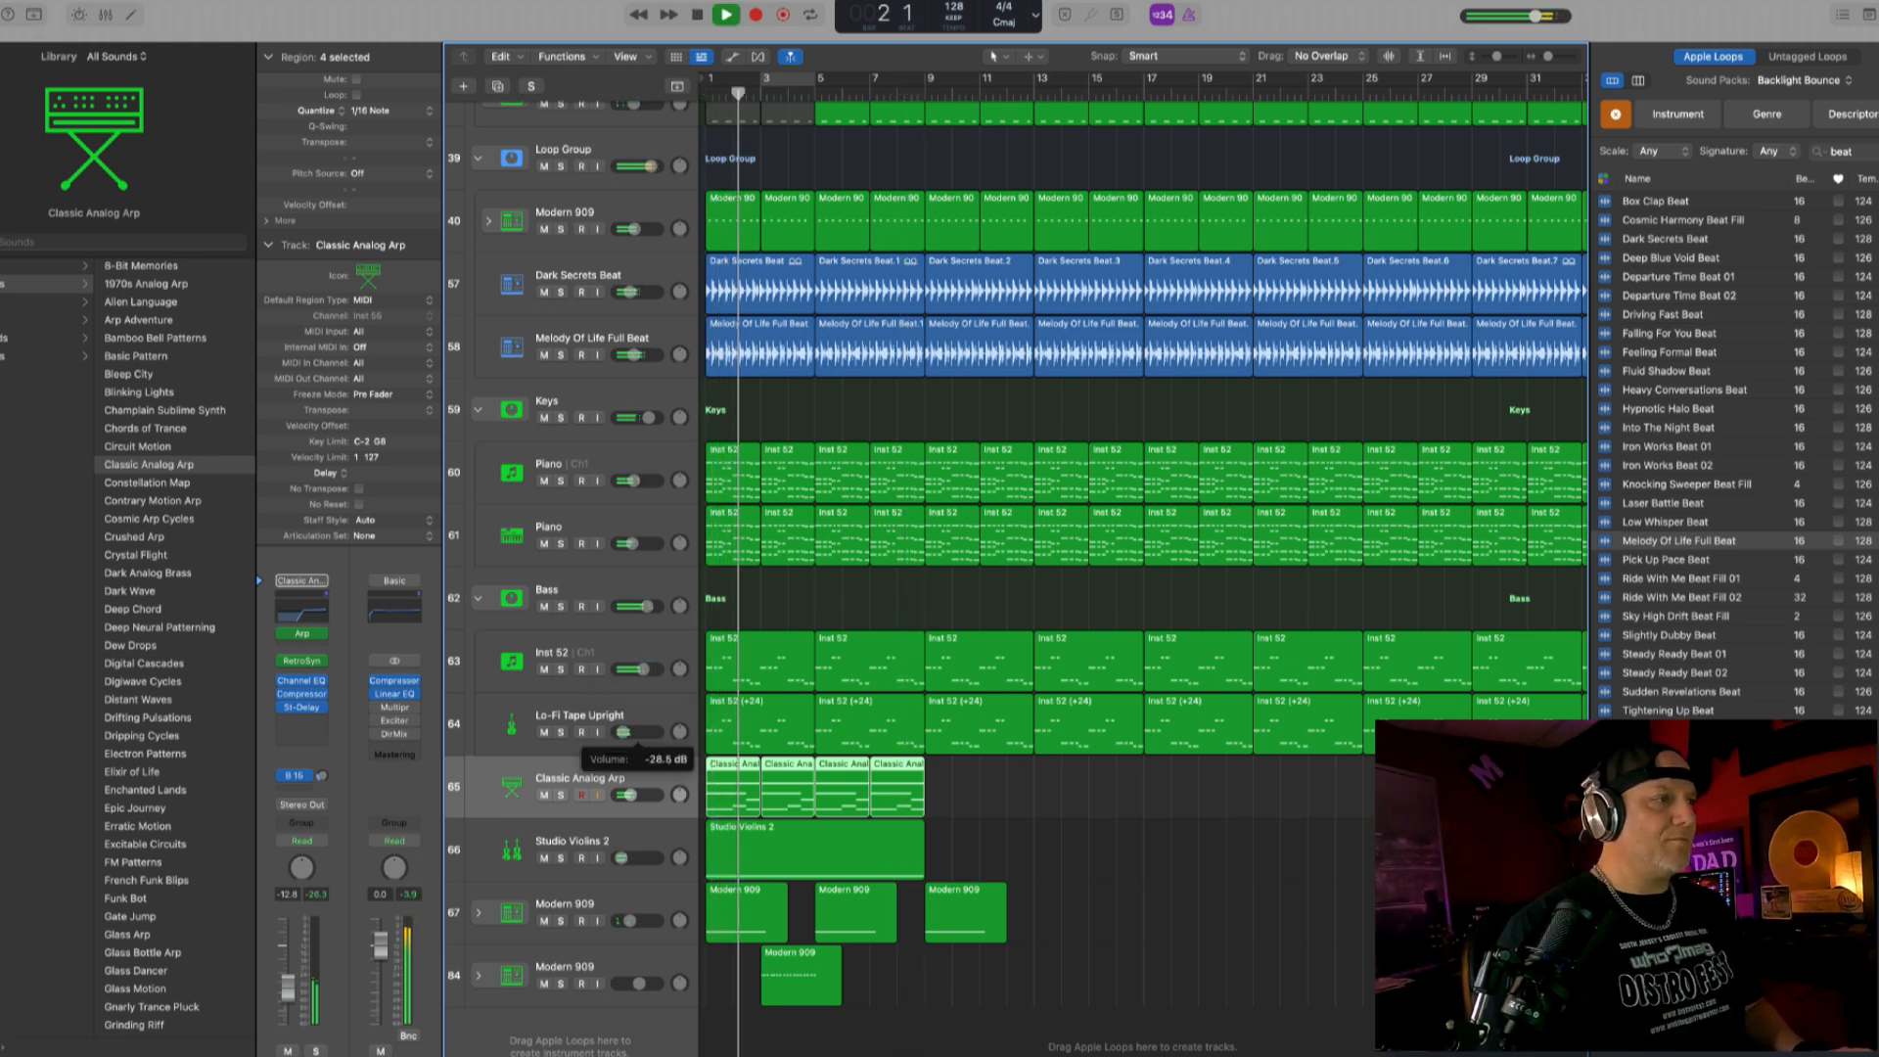
{"action": "left_click", "coordinate": [546, 732]}
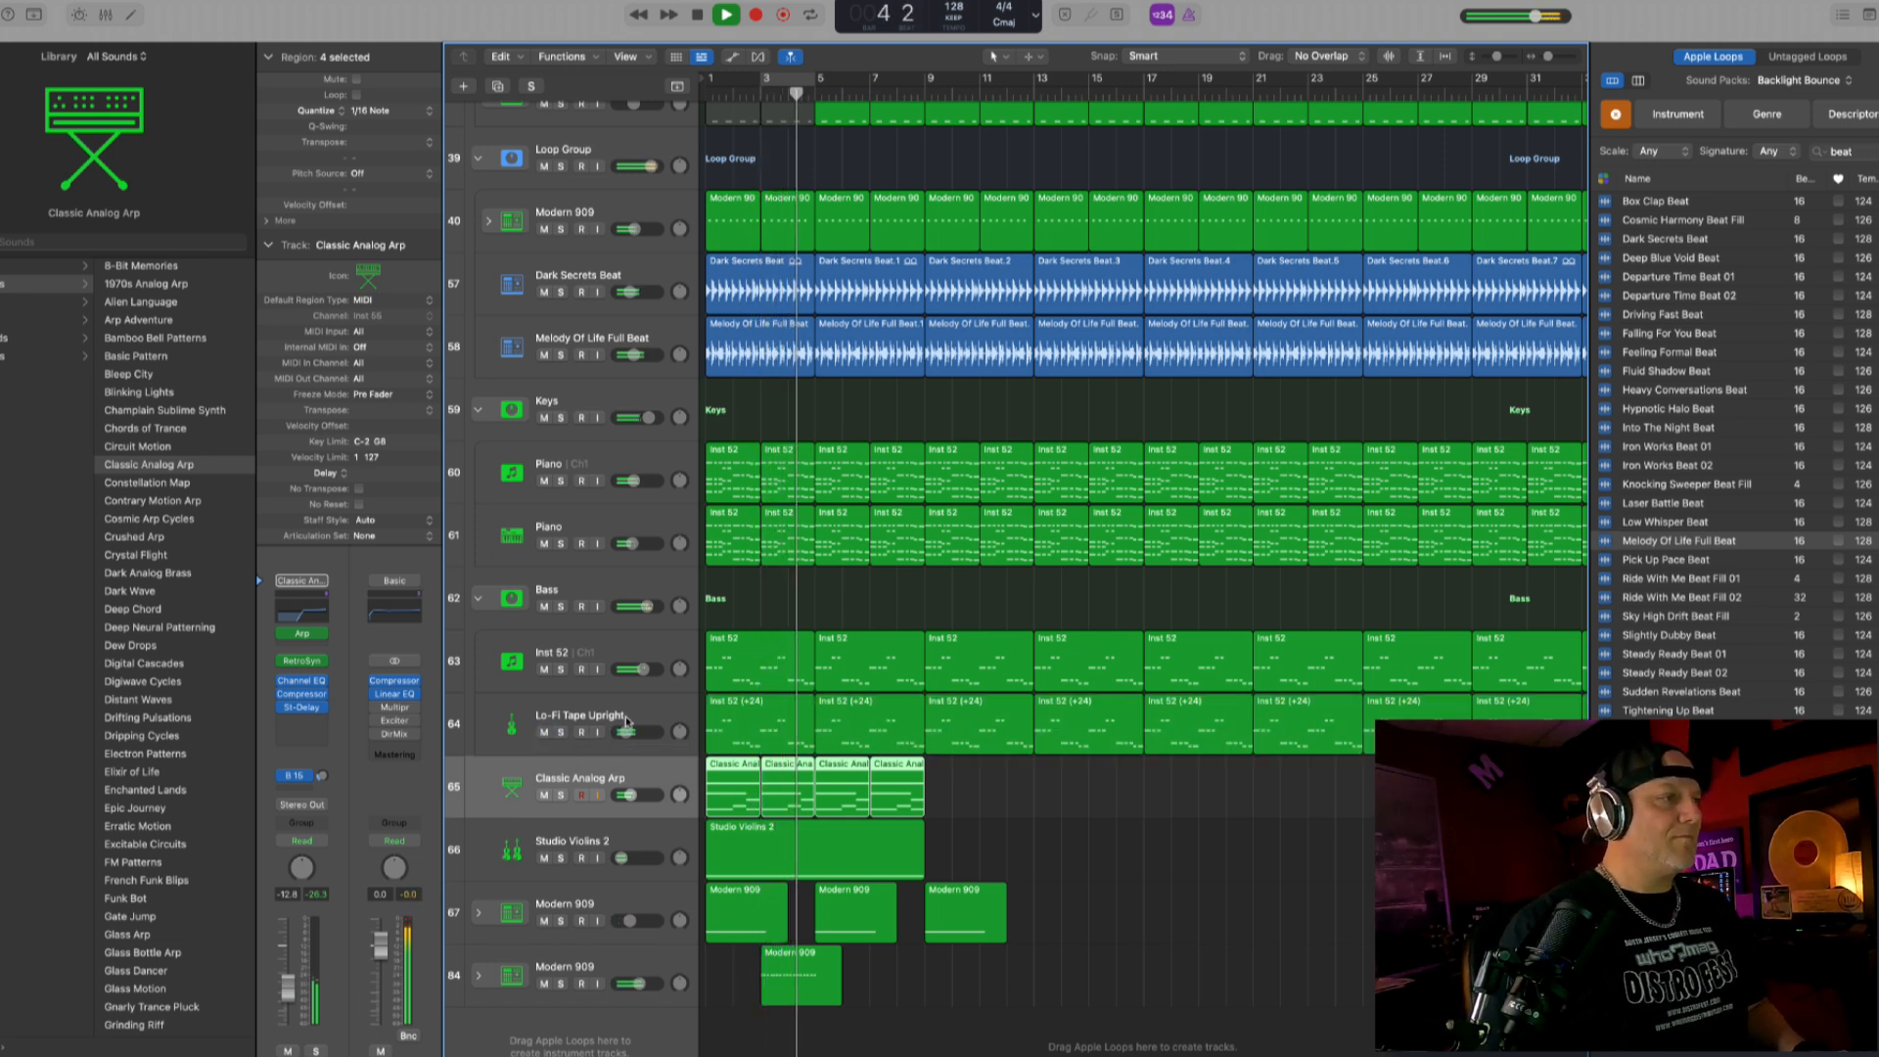
{"action": "left_click", "coordinate": [545, 732]}
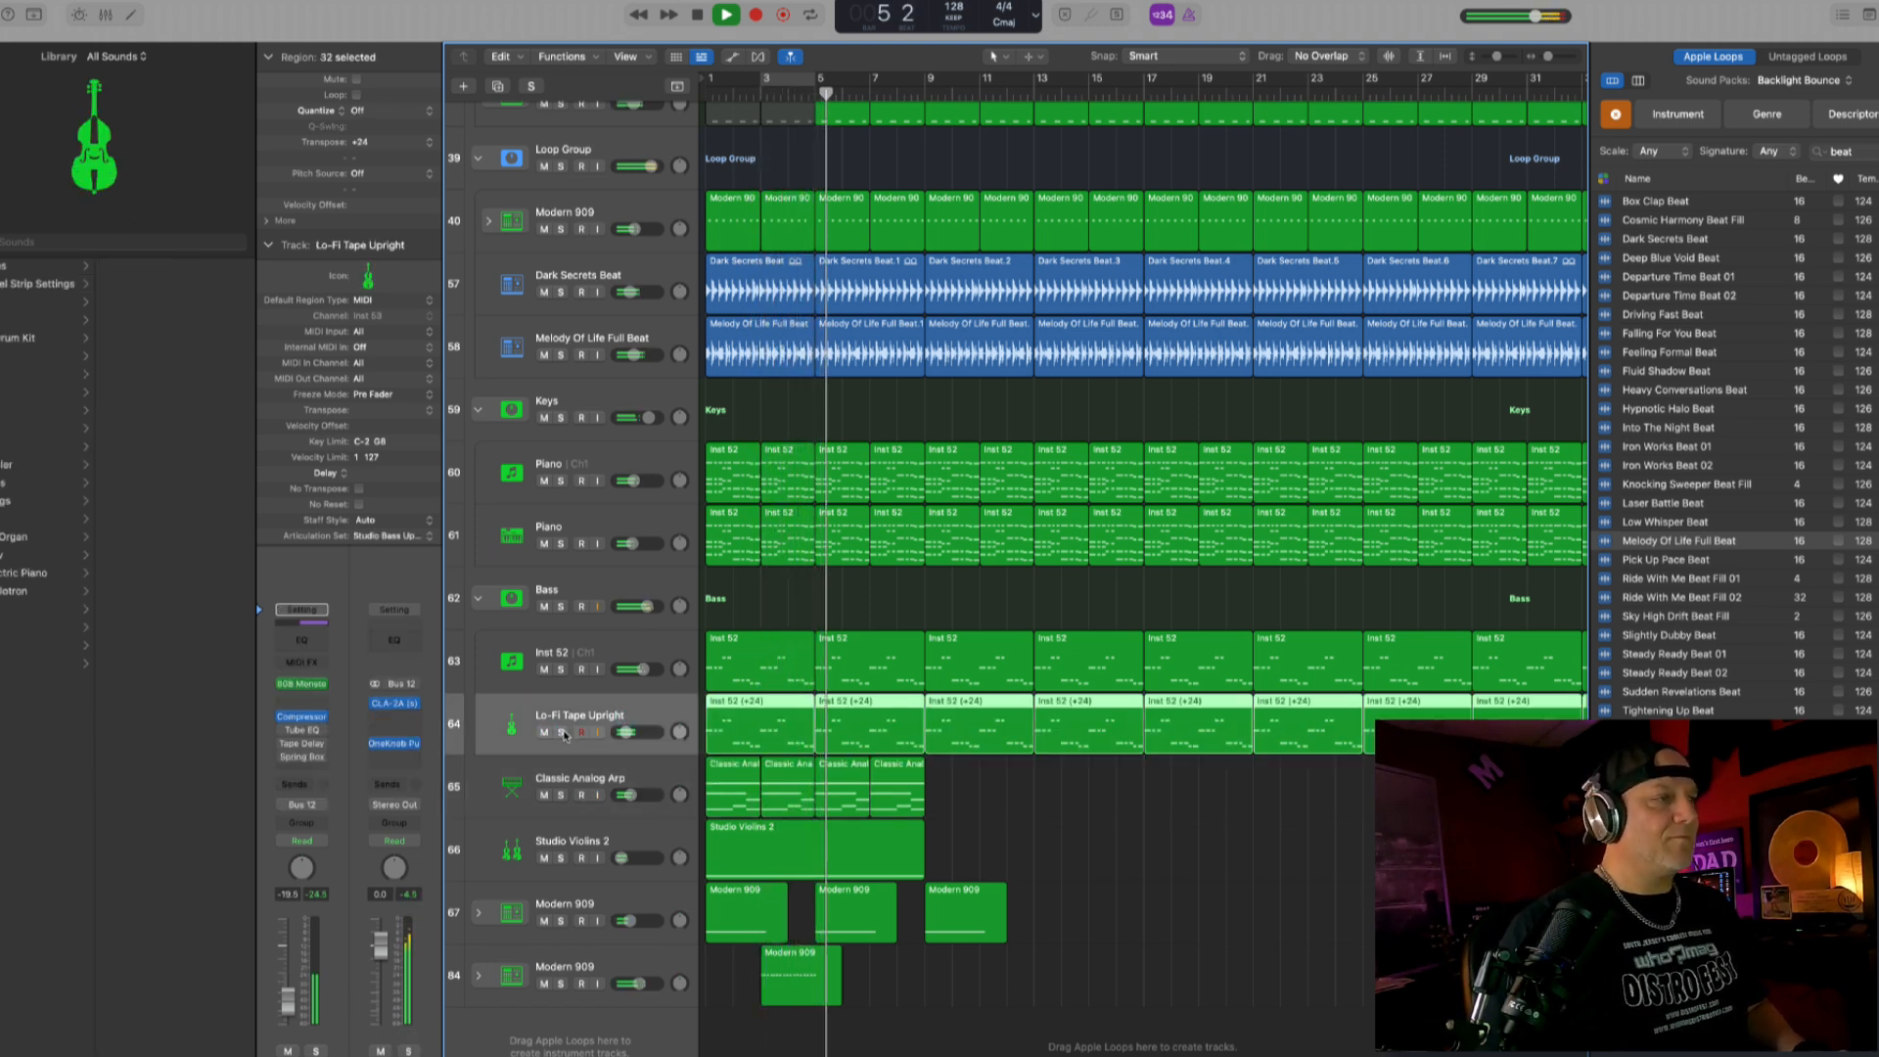
{"action": "left_click_drag", "start_coordinate": [624, 734], "coordinate": [613, 740]}
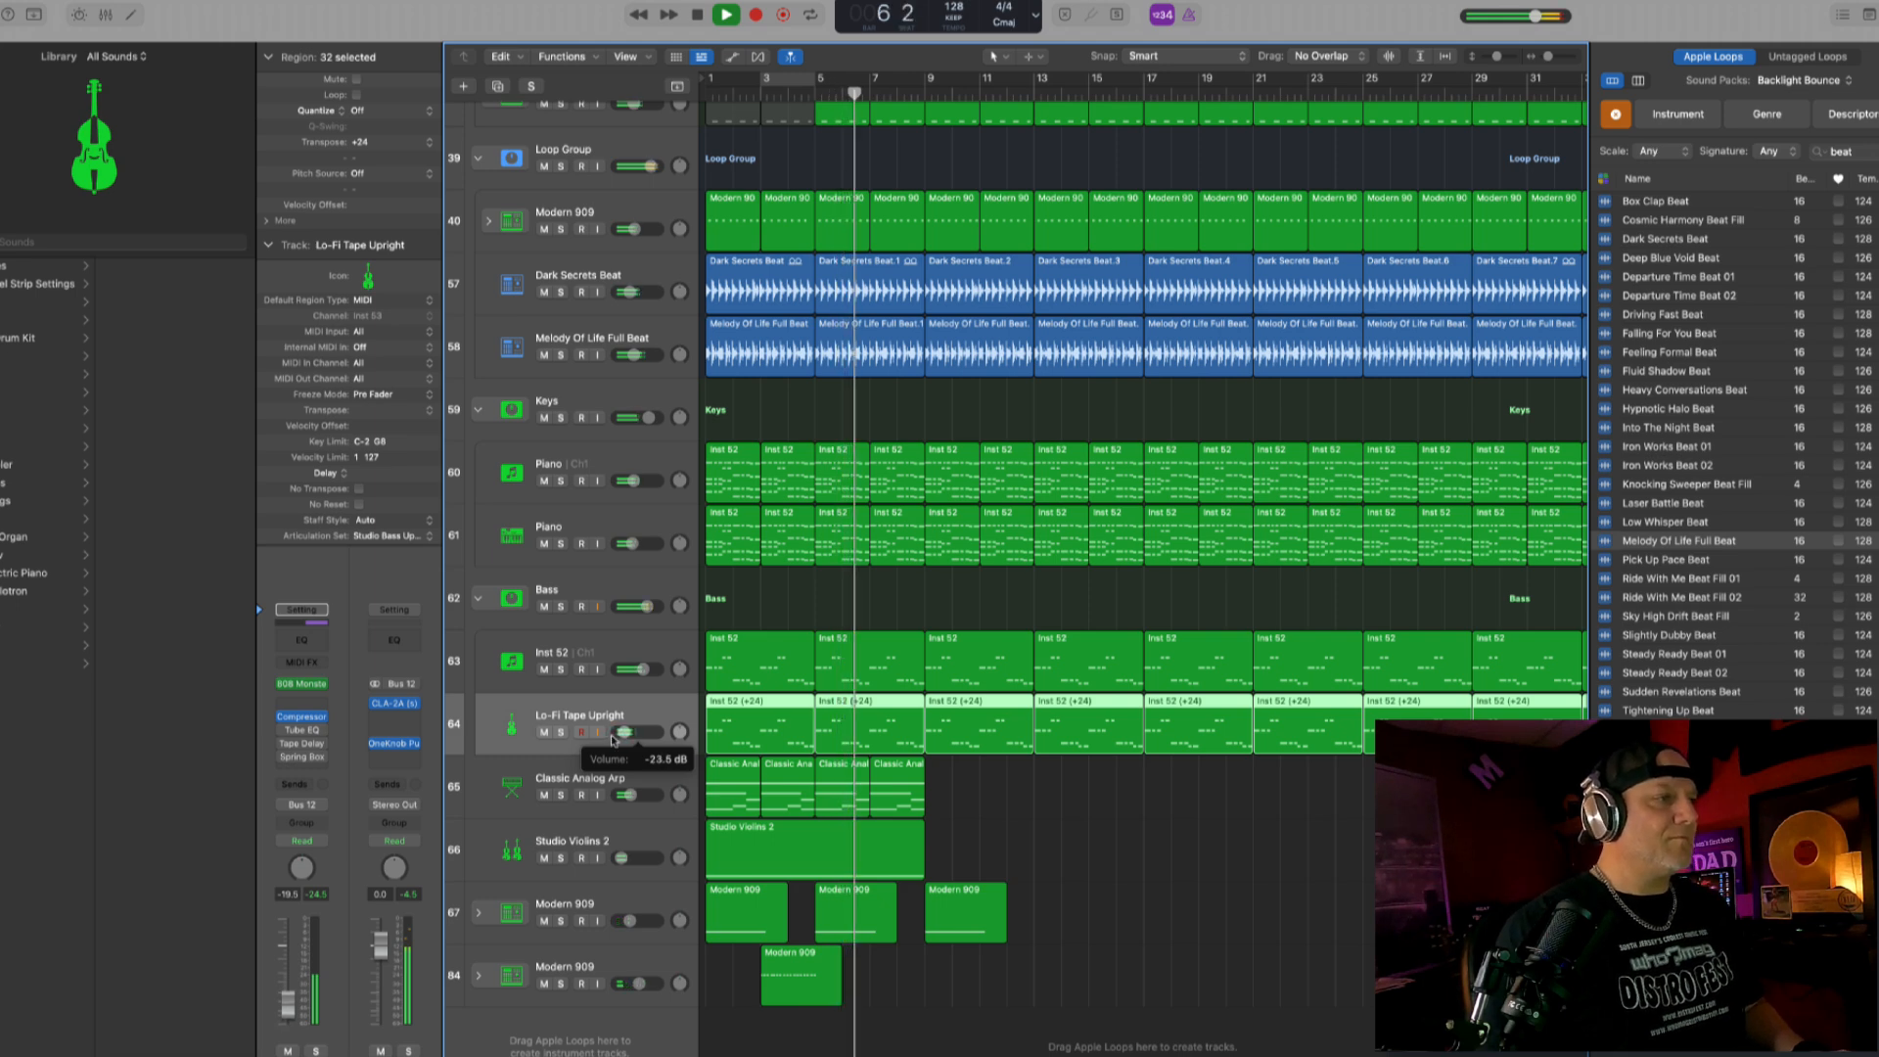
- Raise the first Piano track to about -1.4 dB, the second to about -3.3 dB, and the Keys stack to about 1.2 dB
{"action": "left_click", "coordinate": [561, 544]}
{"action": "left_click_drag", "start_coordinate": [633, 544], "coordinate": [648, 545]}
{"action": "left_click", "coordinate": [561, 544]}
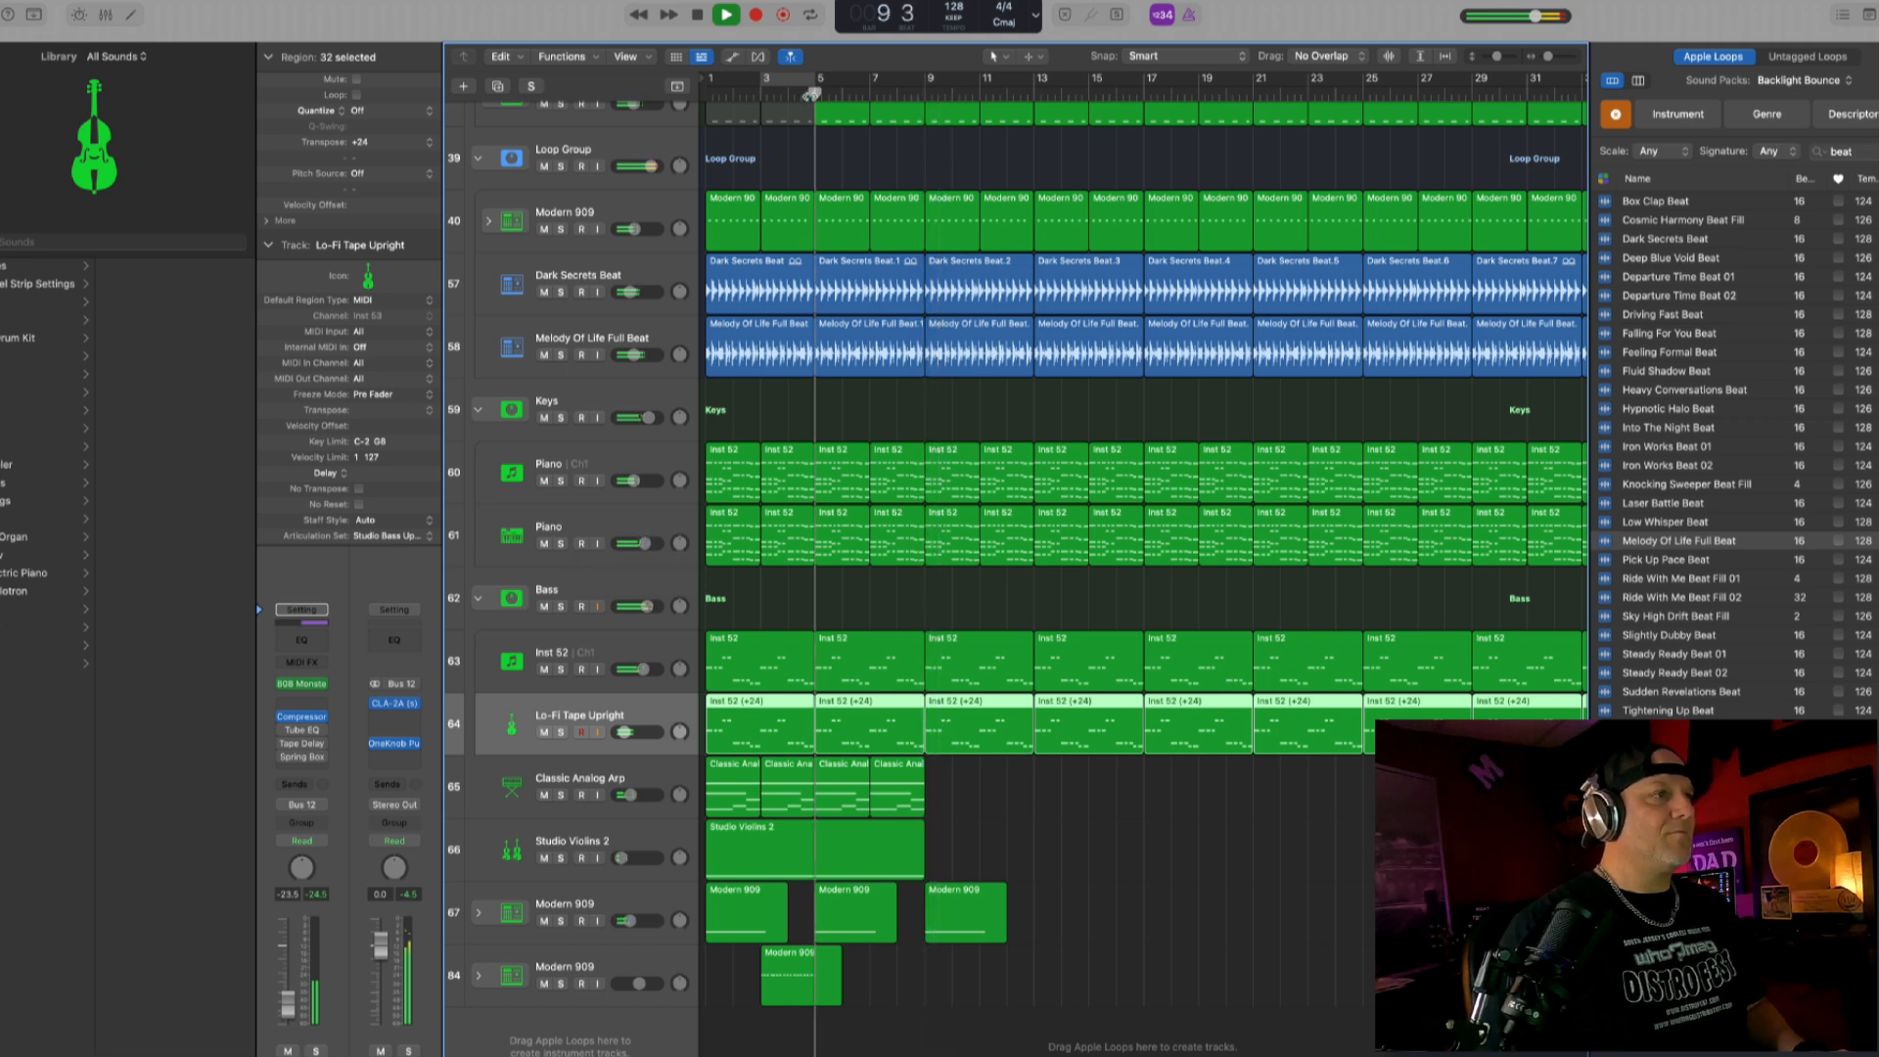
{"action": "left_click_drag", "start_coordinate": [634, 481], "coordinate": [644, 543]}
{"action": "left_click", "coordinate": [642, 481]}
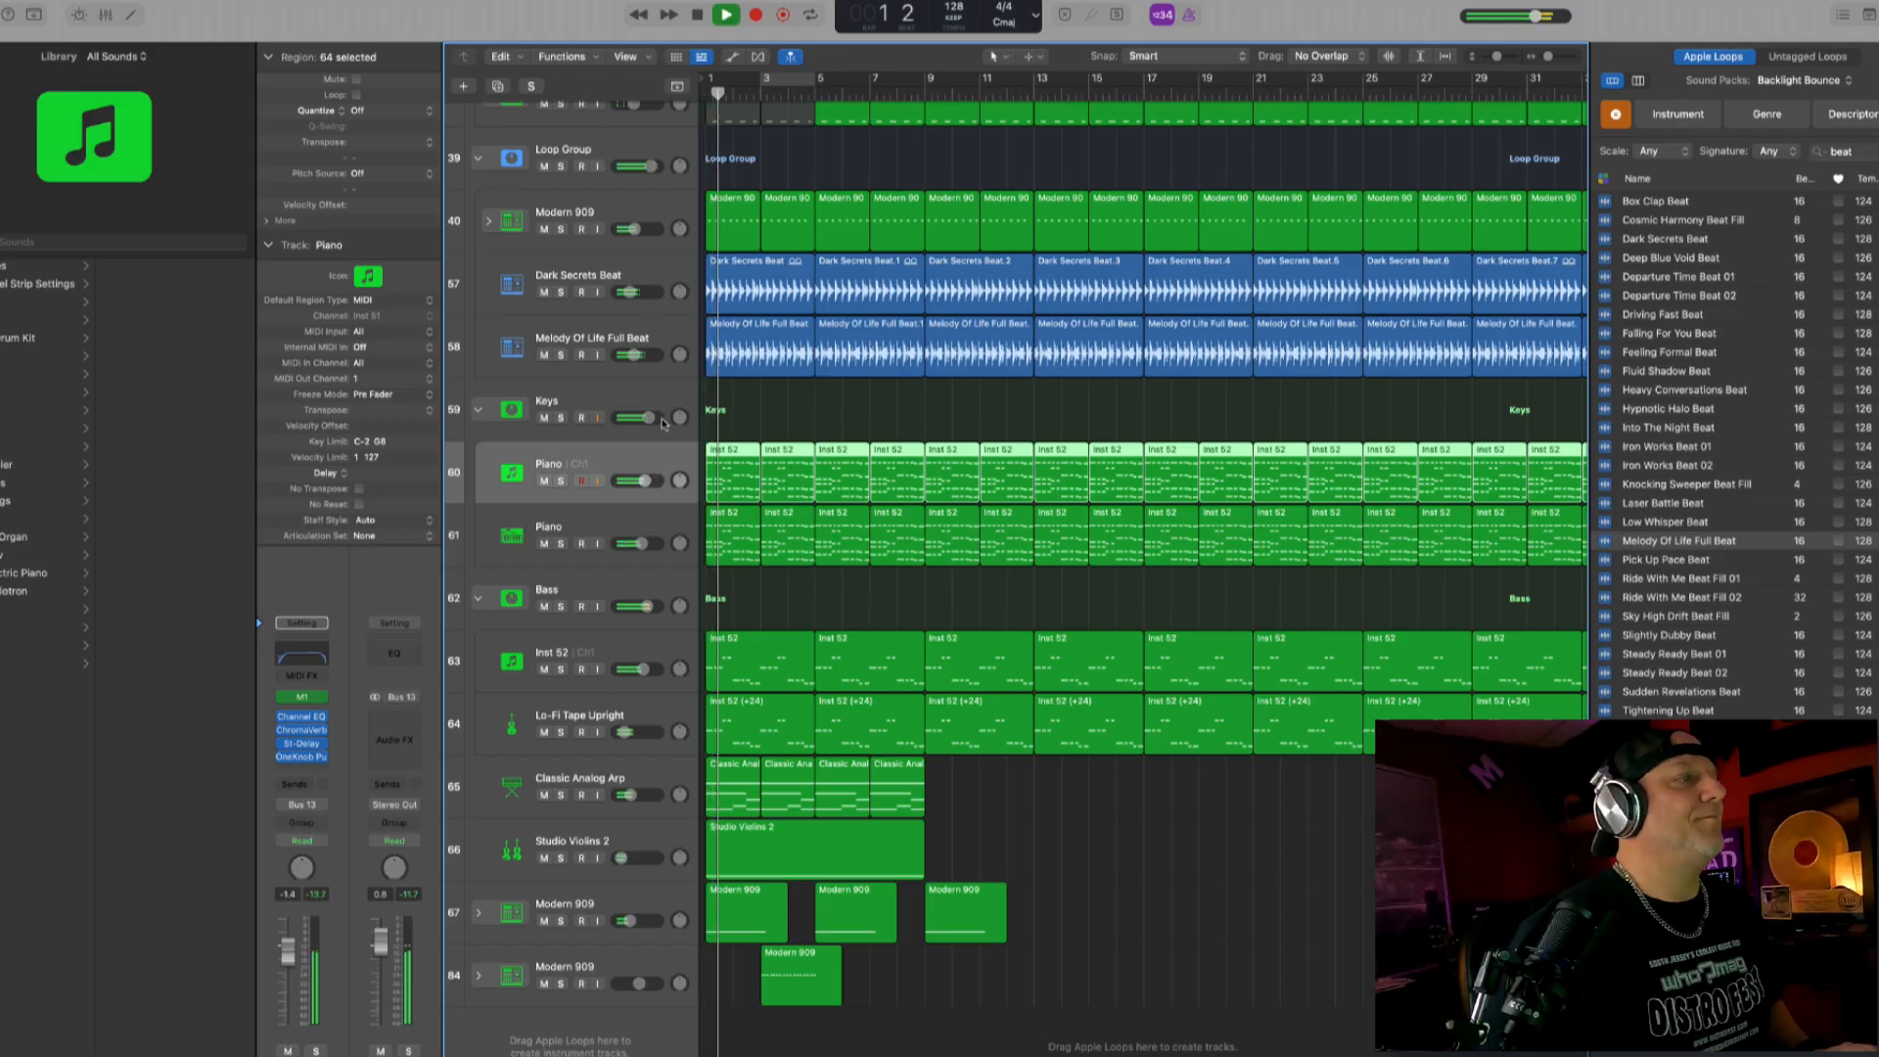
{"action": "left_click", "coordinate": [661, 399]}
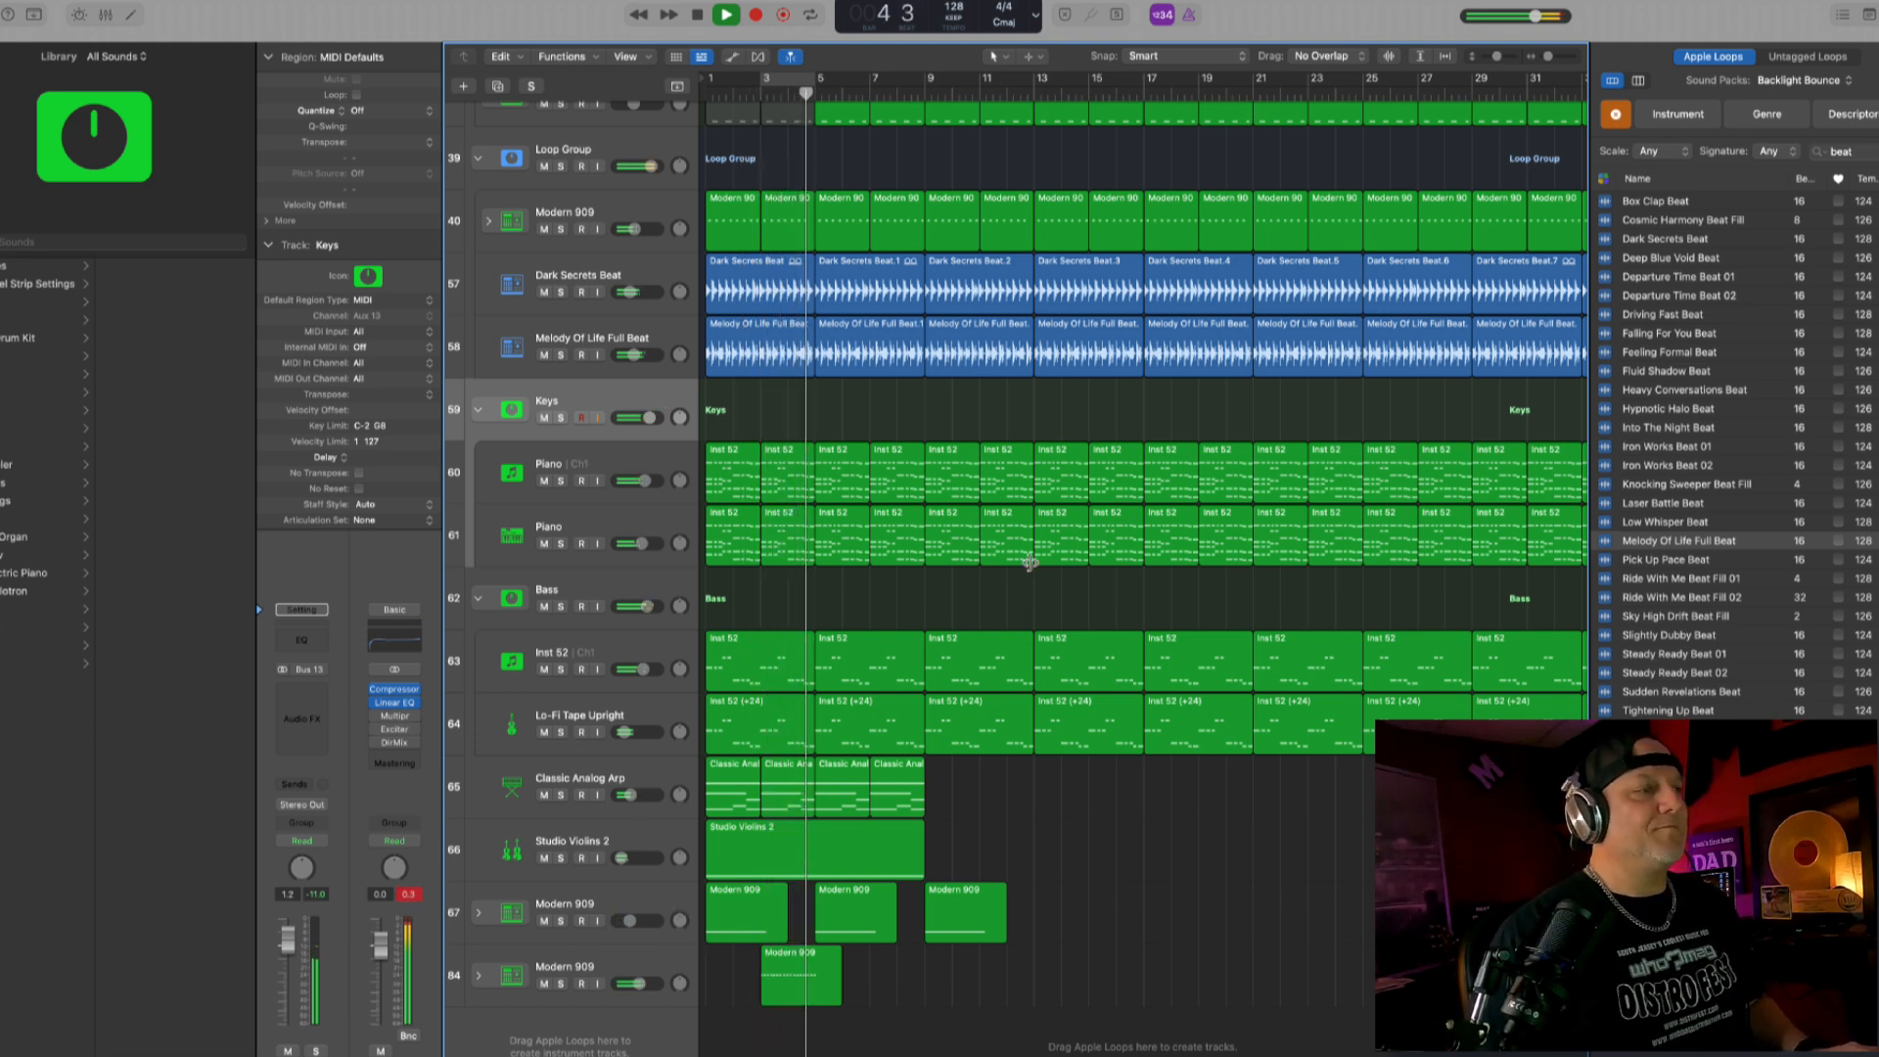
- Raise the volume of the Modern 909 crash track and copy the drum roll region to bar 8
{"action": "left_click_drag", "start_coordinate": [643, 917], "coordinate": [663, 920]}
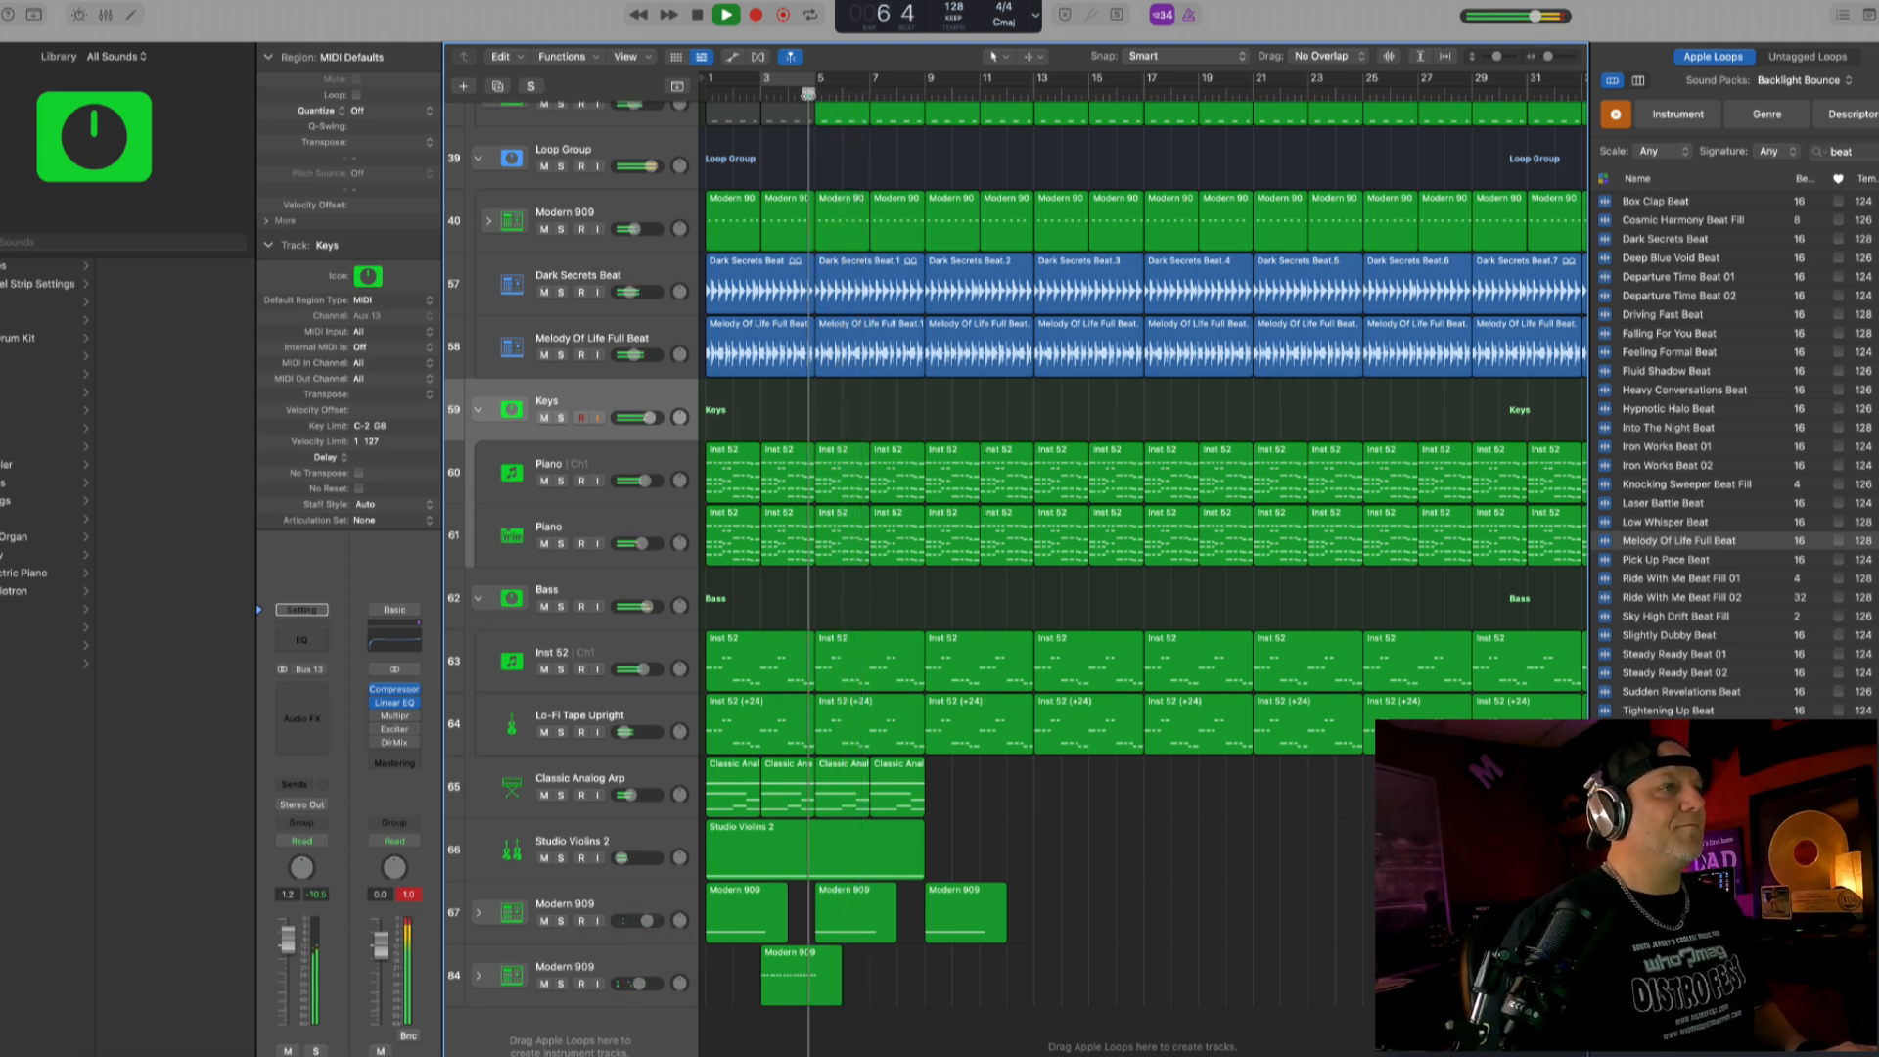
{"action": "left_click_drag", "start_coordinate": [646, 919], "coordinate": [648, 920]}
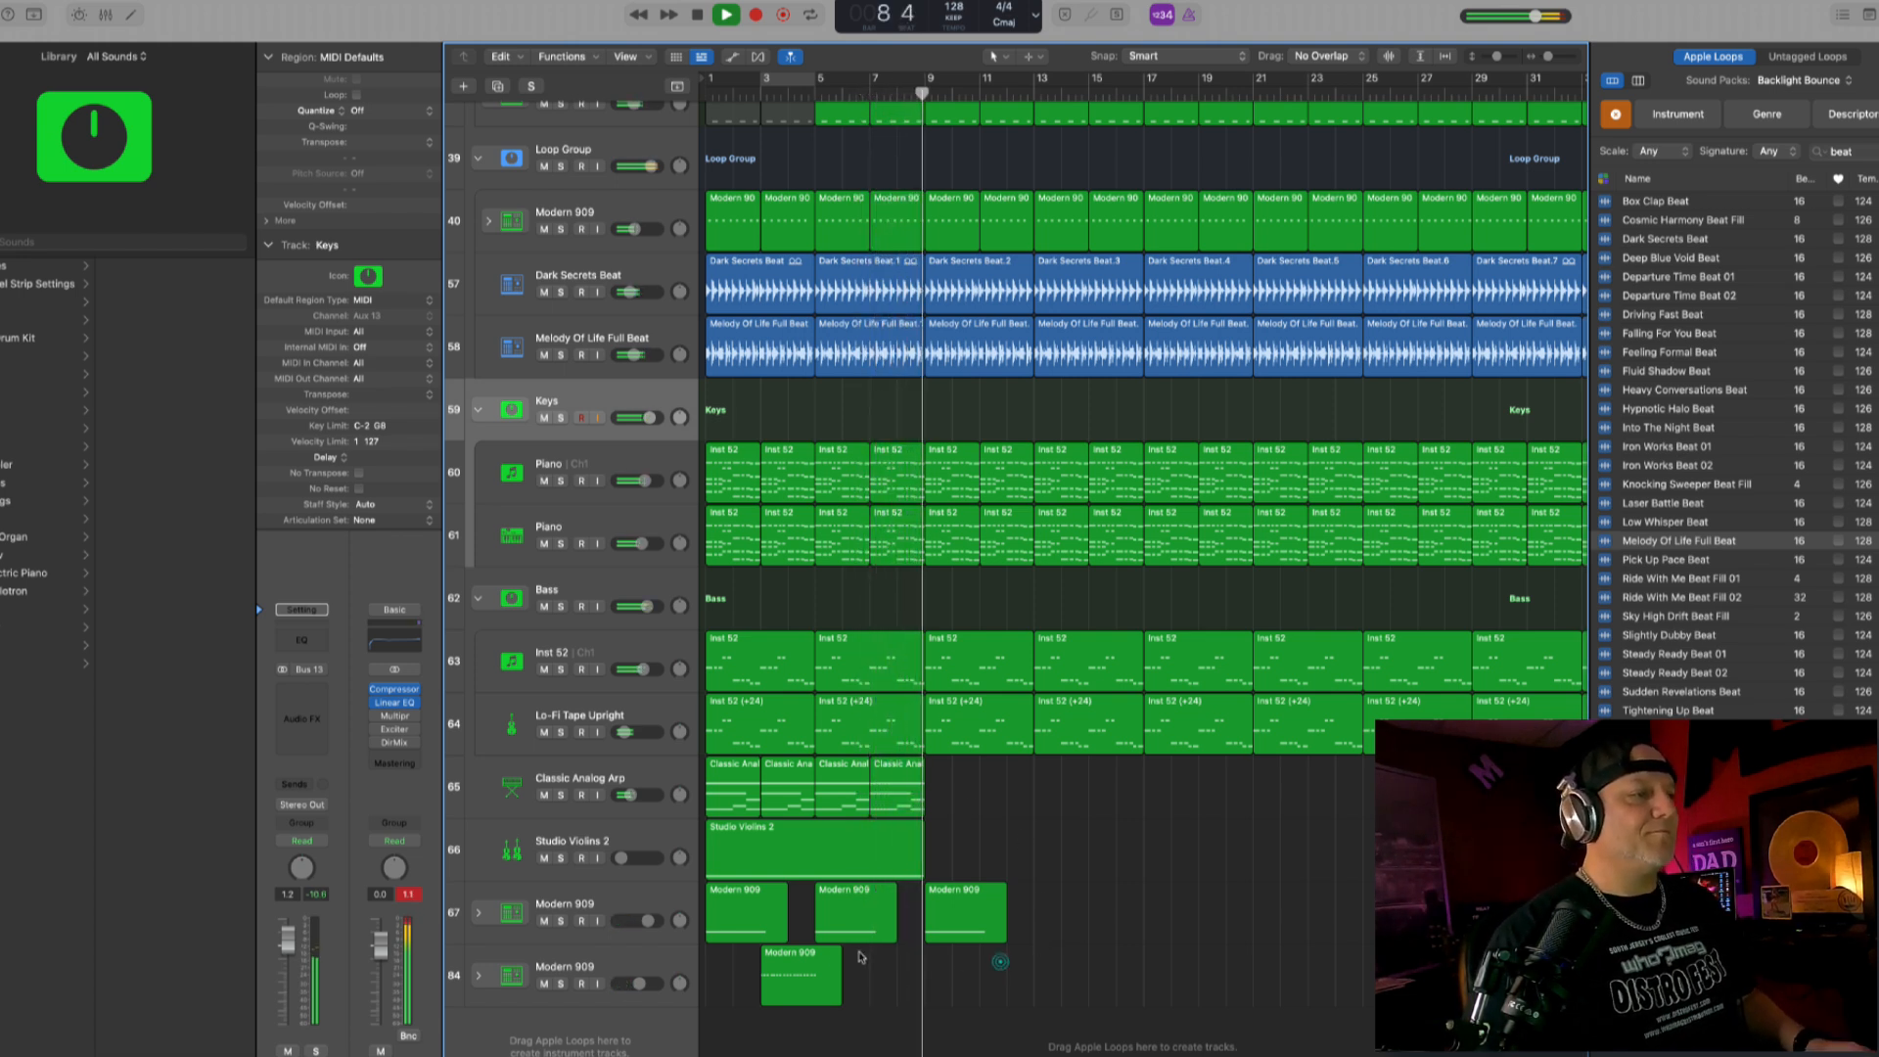
{"action": "left_click_drag", "start_coordinate": [797, 975], "coordinate": [926, 985]}
{"action": "key", "text": "Return"}
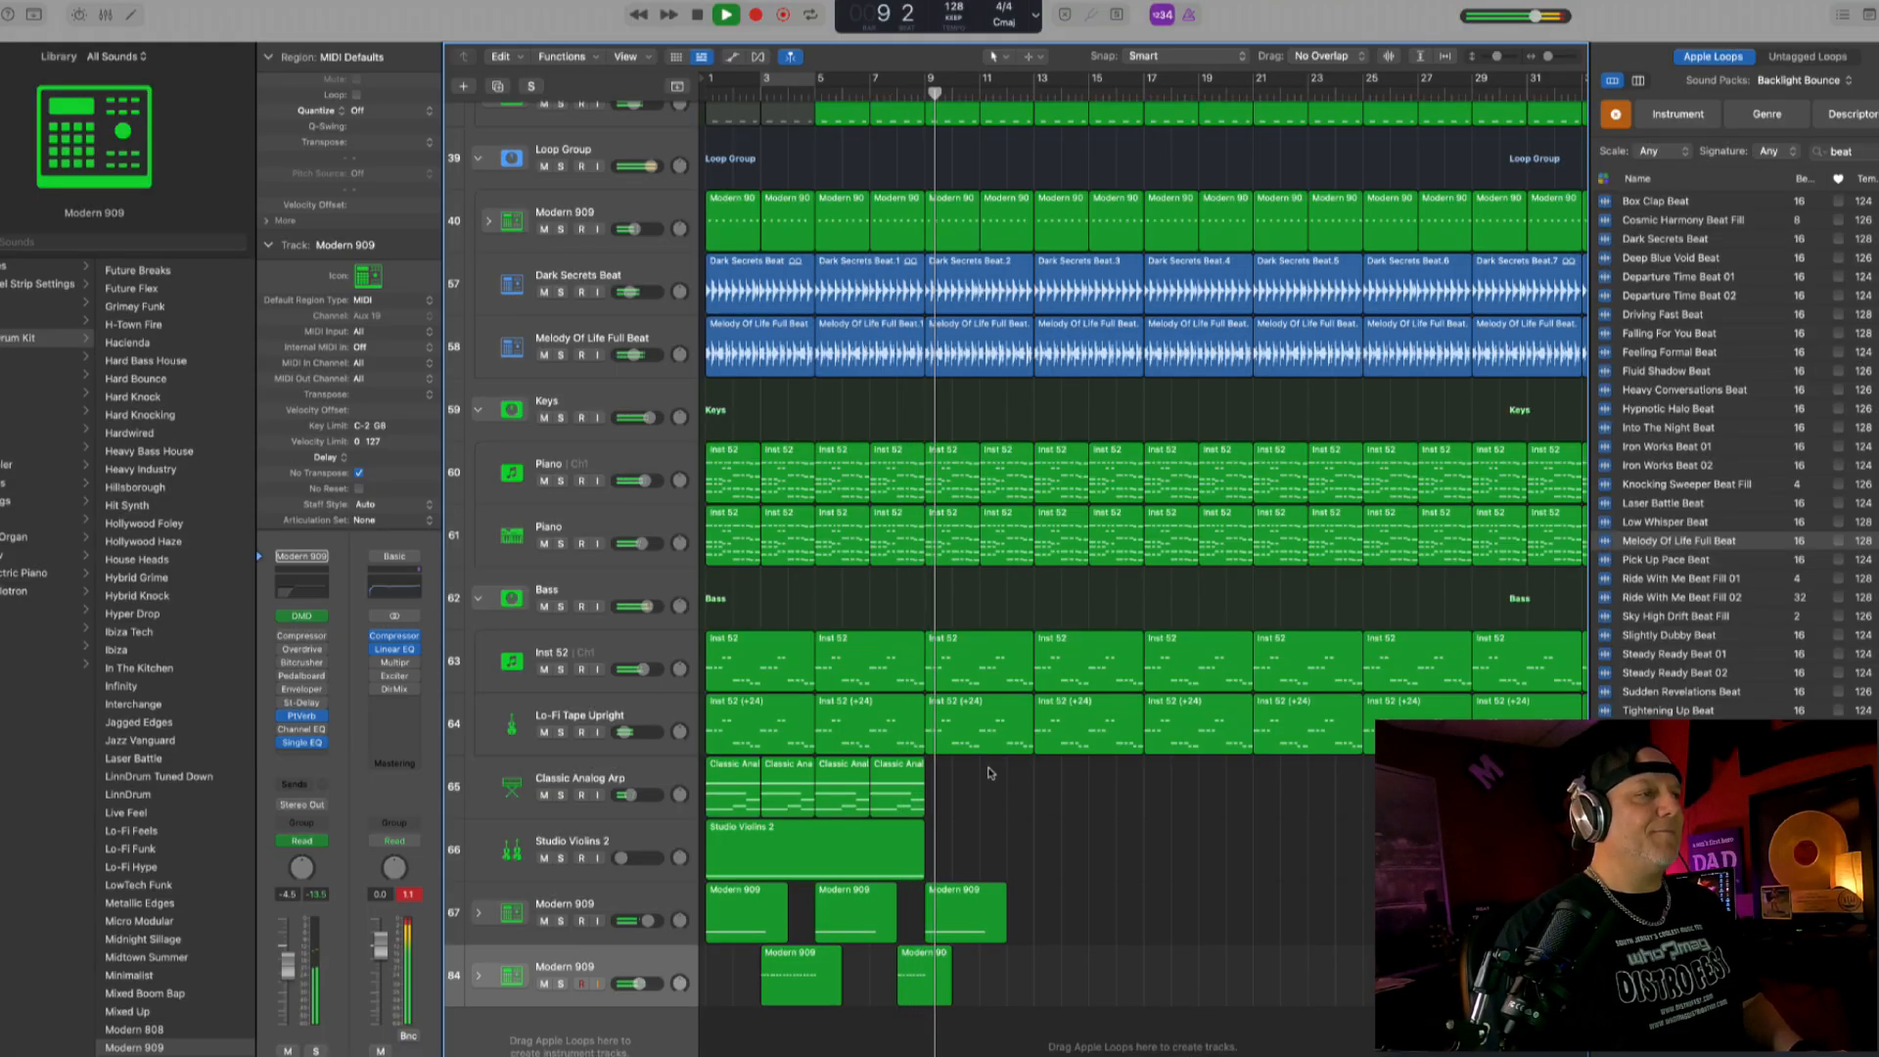
{"action": "key", "text": "space"}
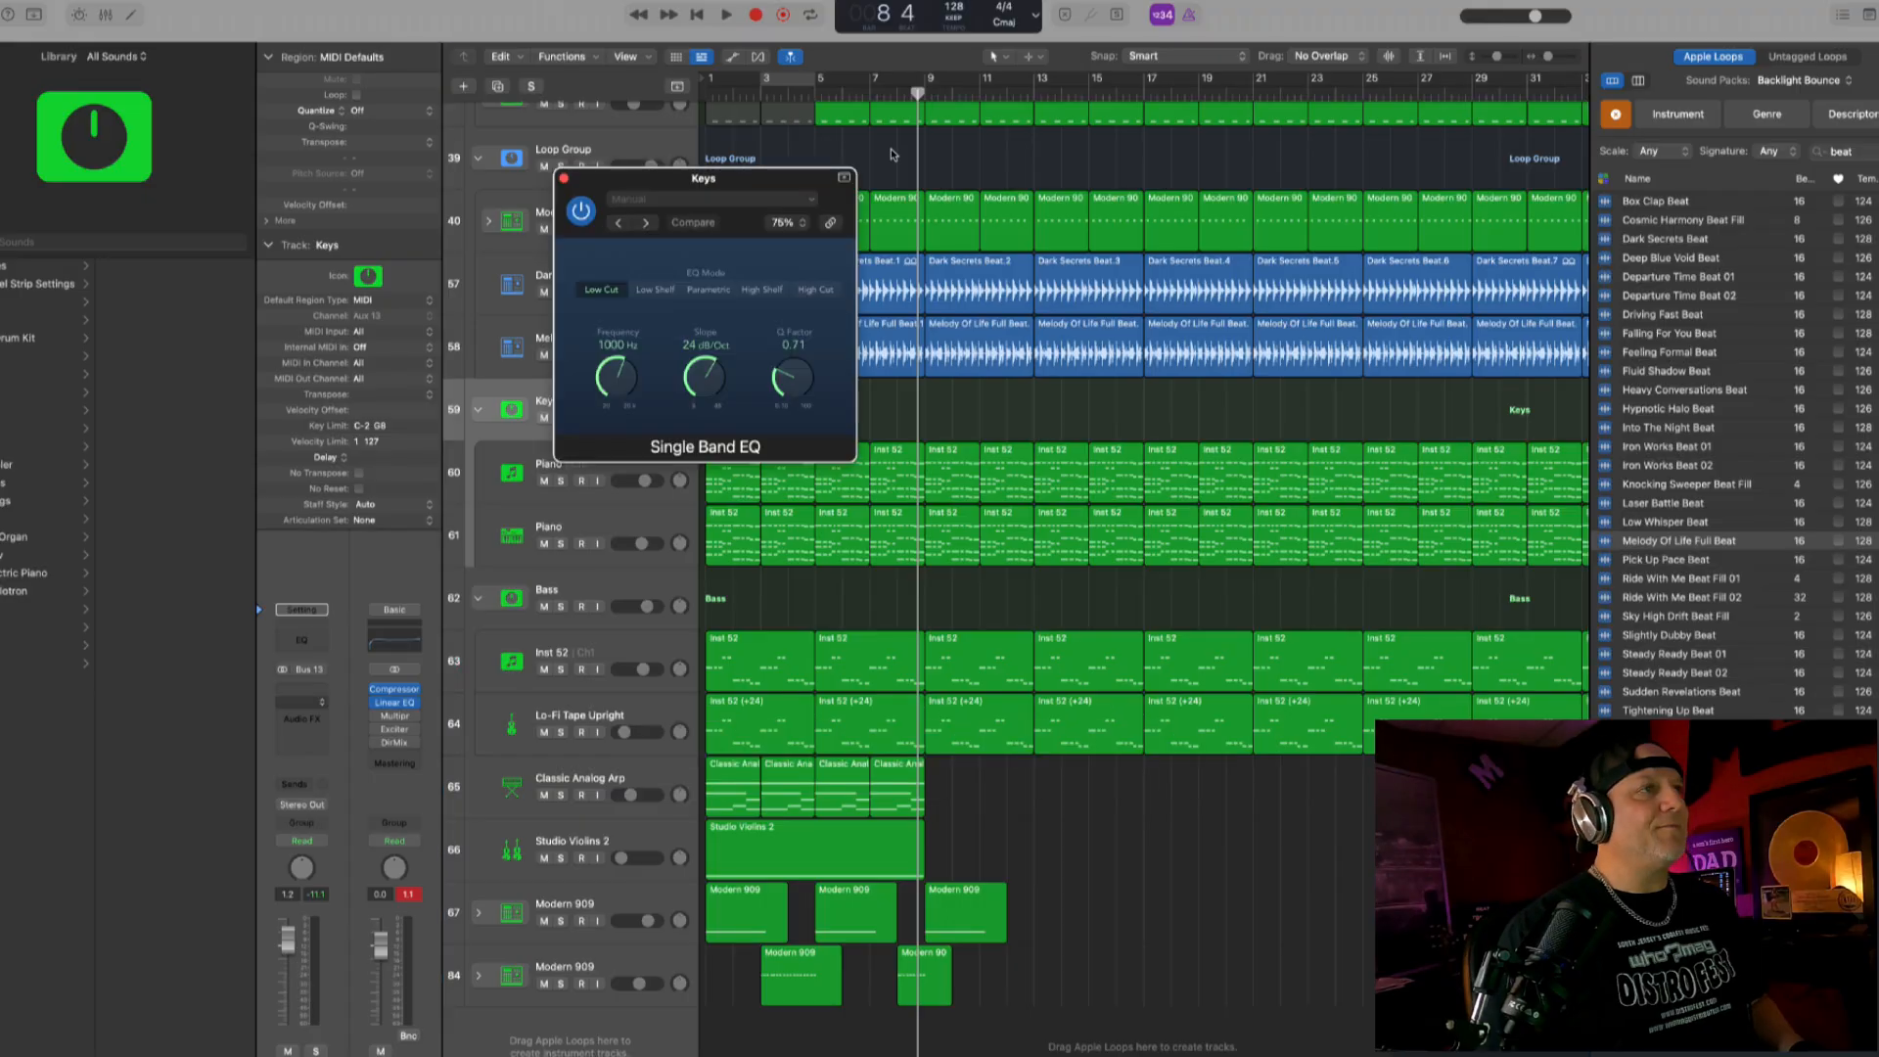
- Close the Single Band EQ, show automation, and set the Keys stack's automation parameter to the EQ's Frequency
{"action": "left_click", "coordinate": [564, 178]}
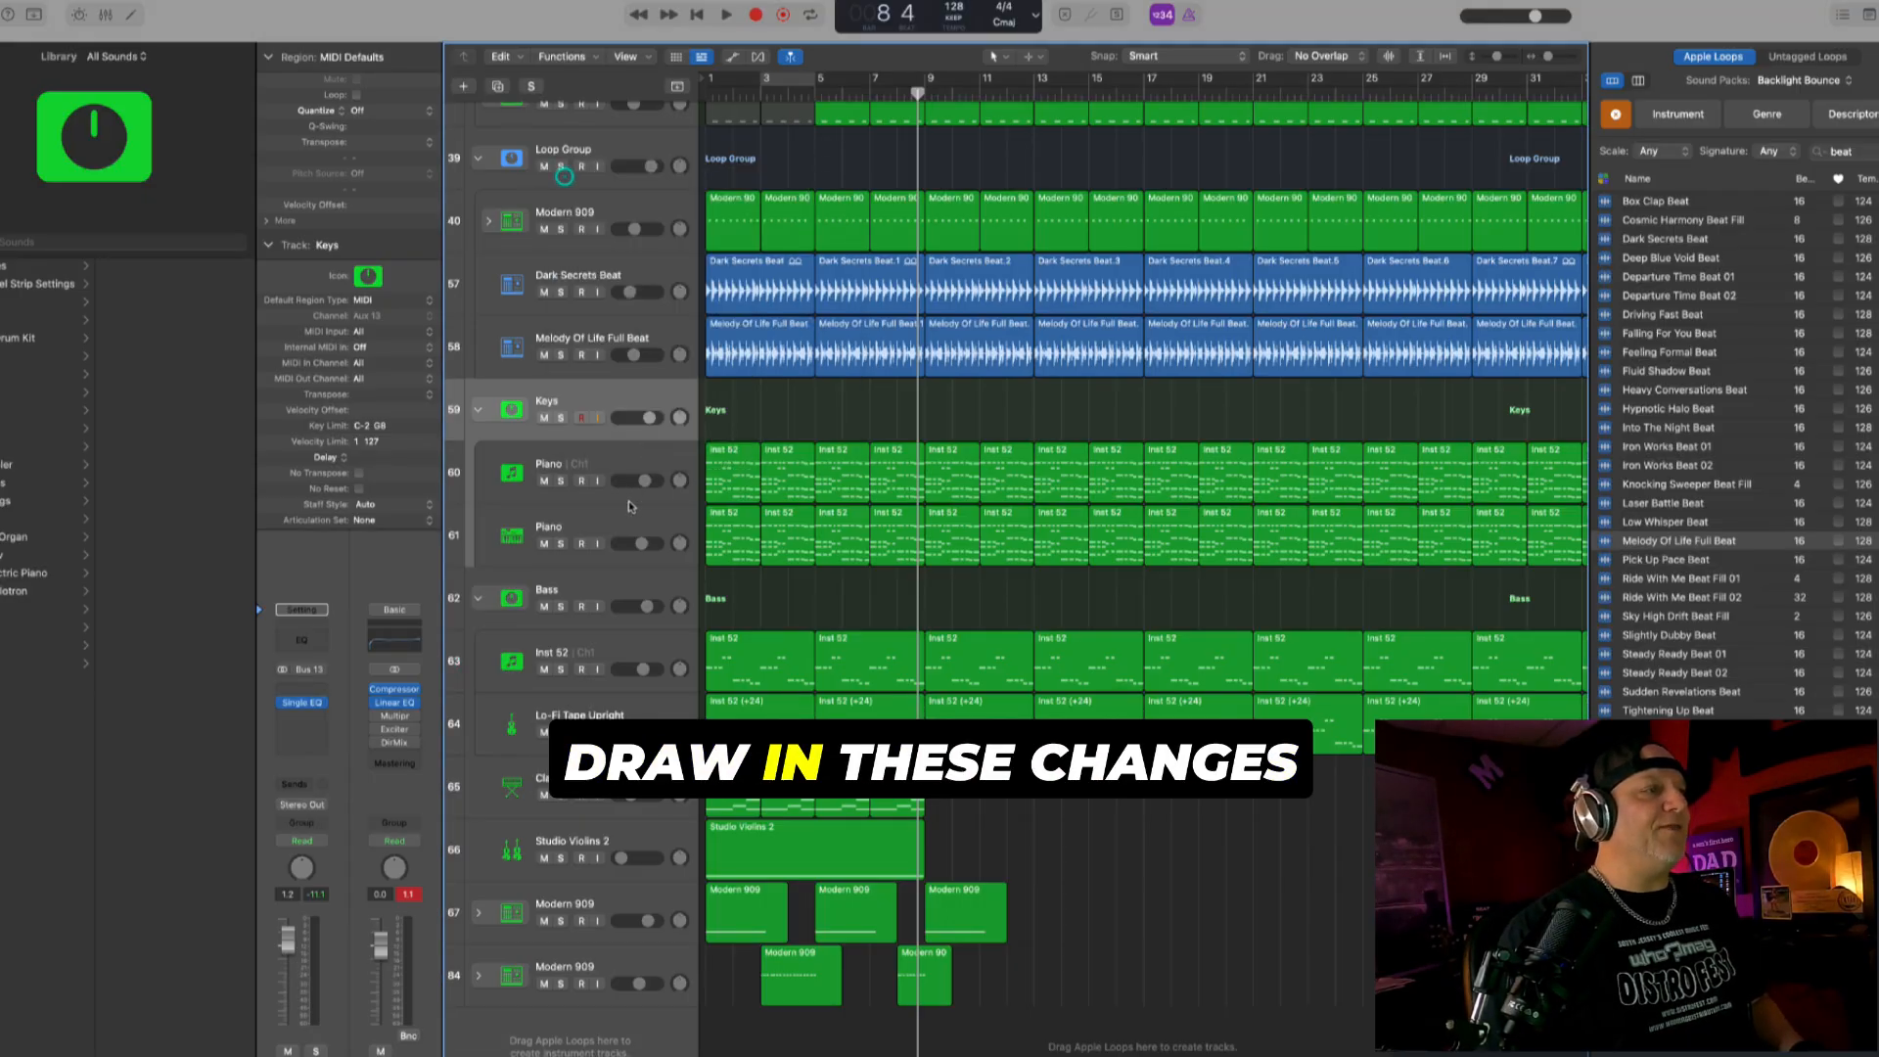
{"action": "key", "text": "a"}
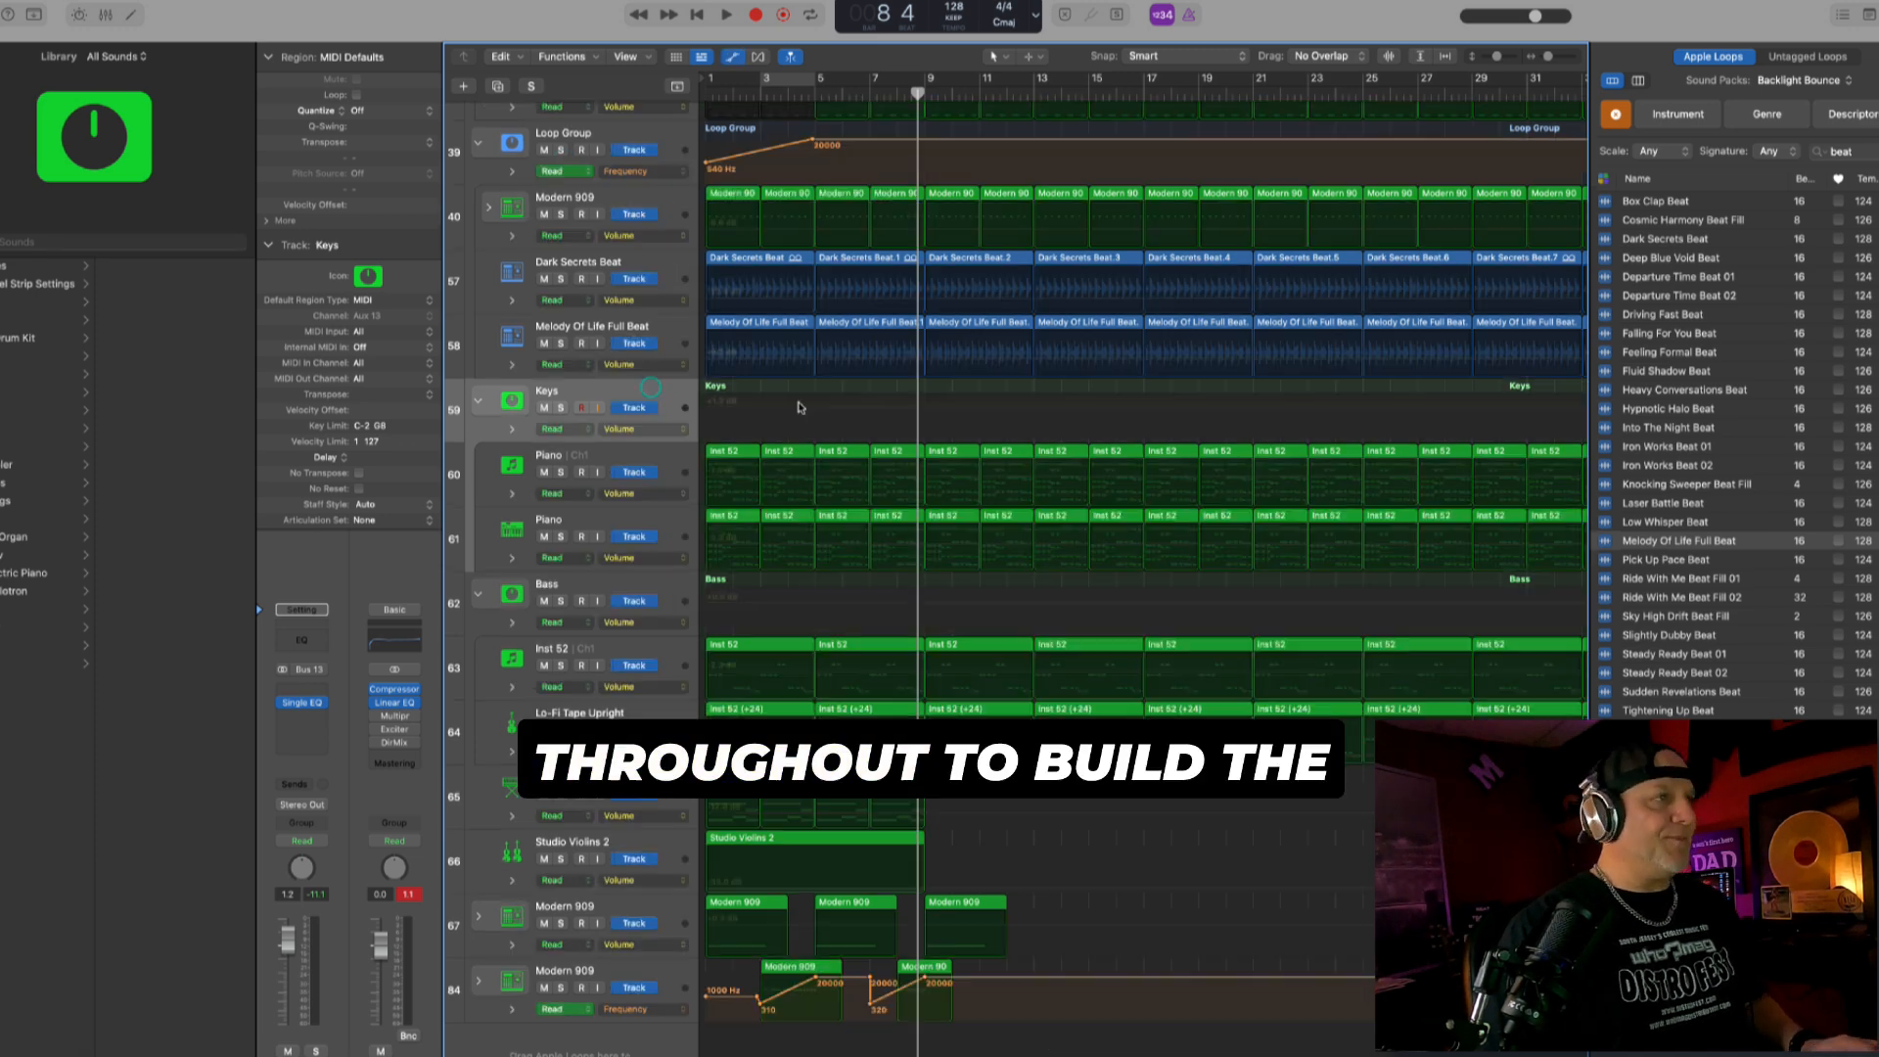
{"action": "left_click", "coordinate": [664, 436]}
{"action": "mouse_move", "coordinate": [729, 570]}
{"action": "left_click", "coordinate": [820, 588]}
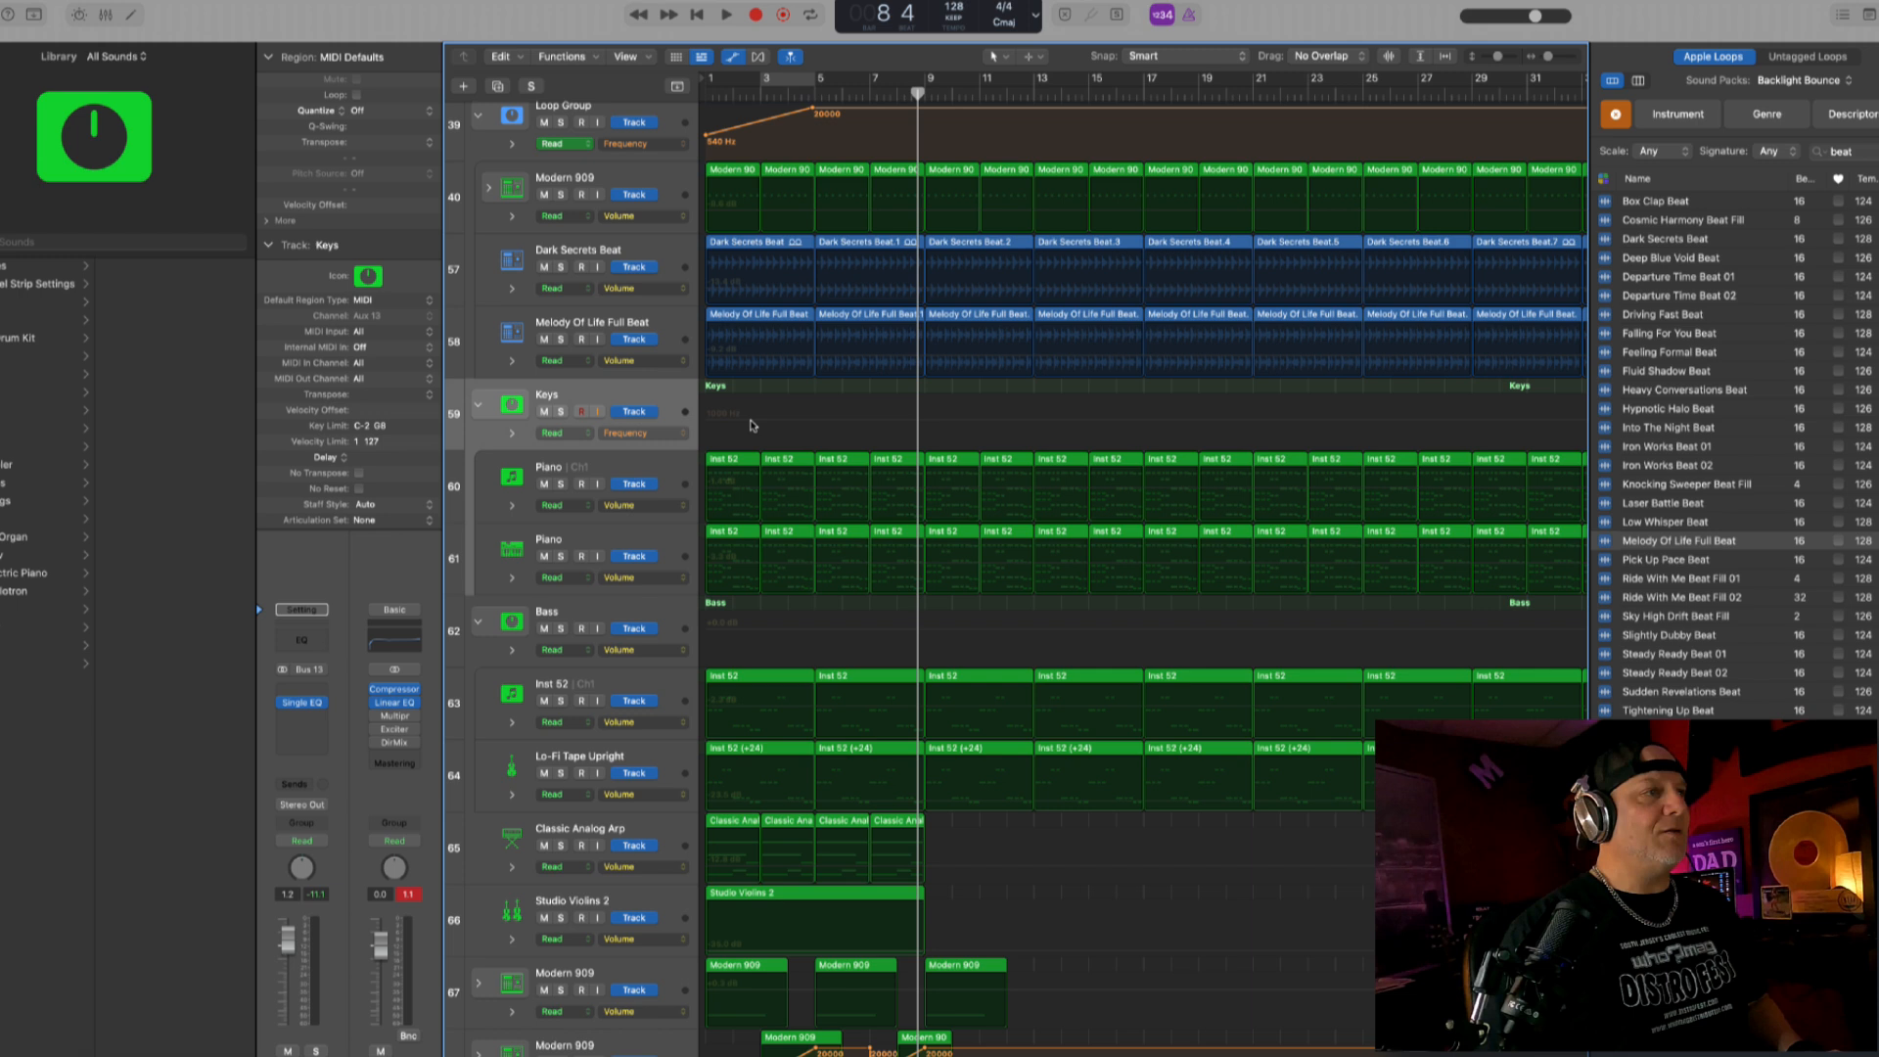
- Draw Keys frequency automation rising from 1000 Hz at bar 1 to 20000 Hz at bar 5, held until just before bar 9, and play it
{"action": "left_click", "coordinate": [708, 421]}
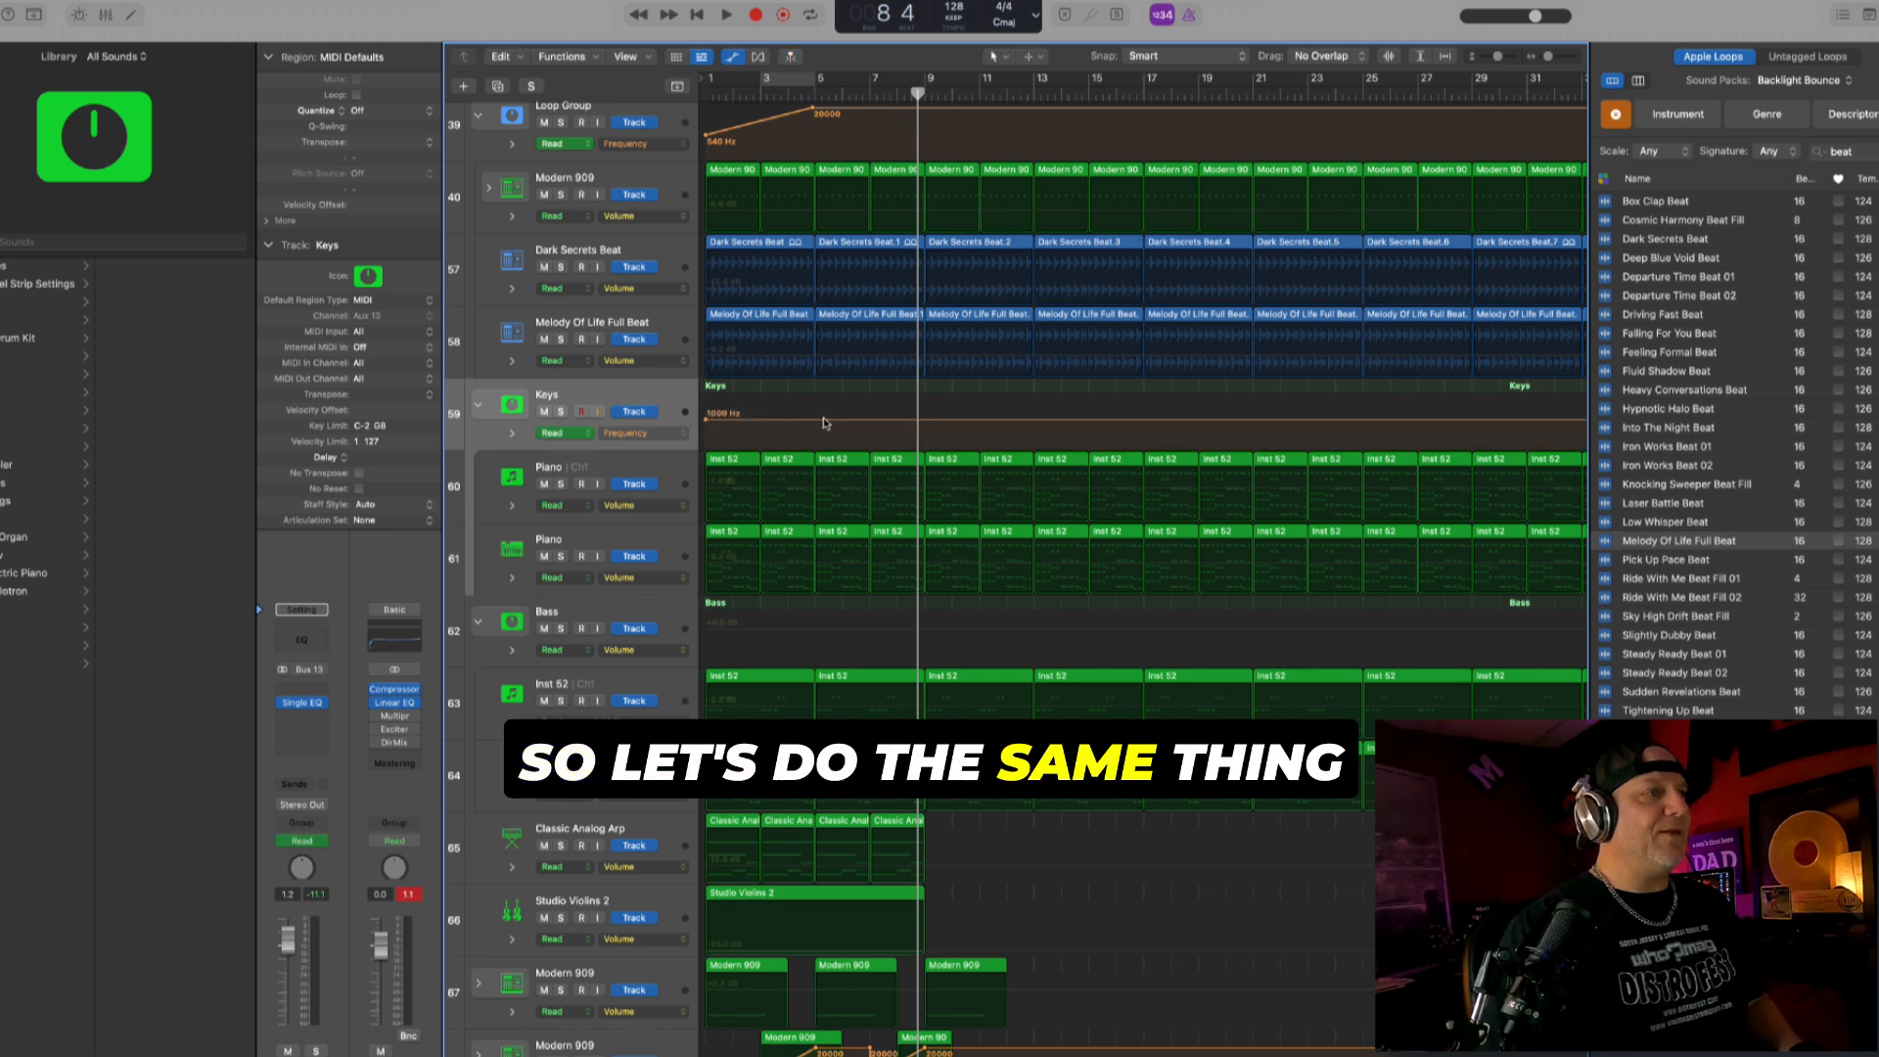
{"action": "left_click", "coordinate": [813, 422]}
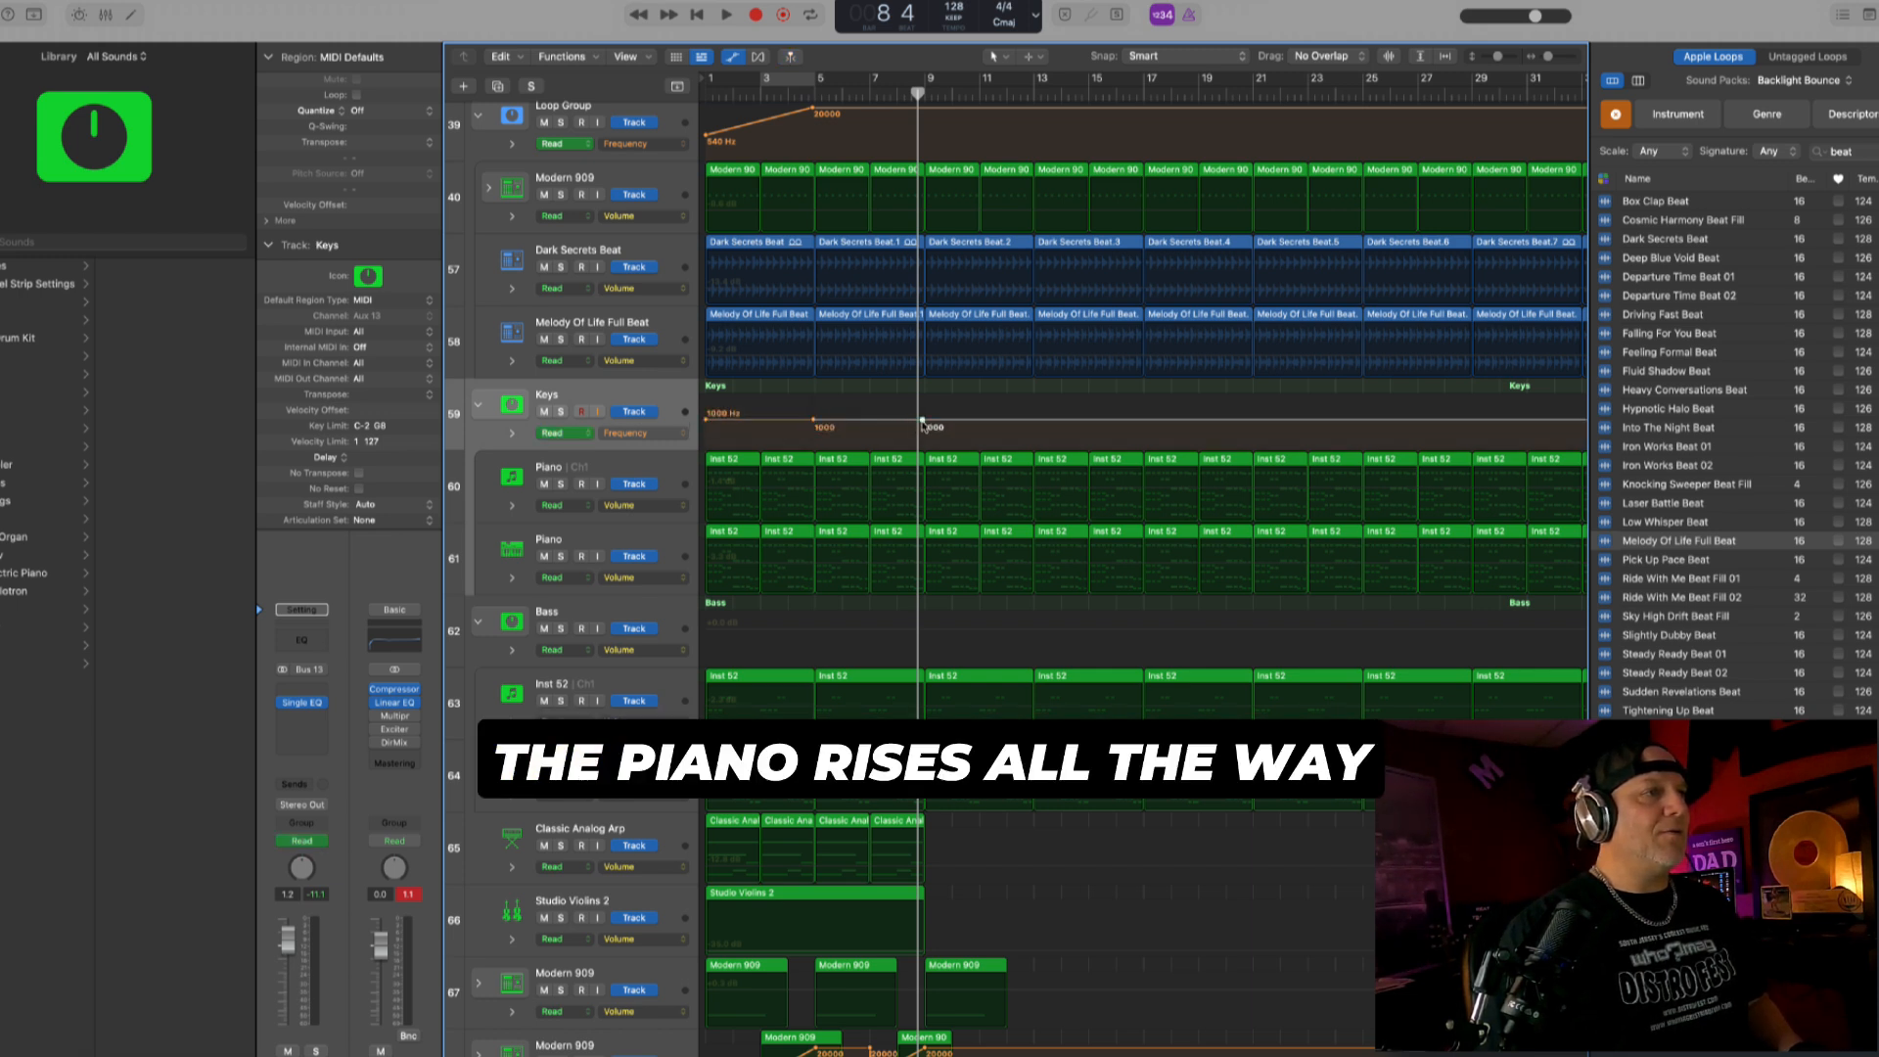
{"action": "left_click_drag", "start_coordinate": [913, 424], "coordinate": [833, 398]}
{"action": "left_click", "coordinate": [812, 423]}
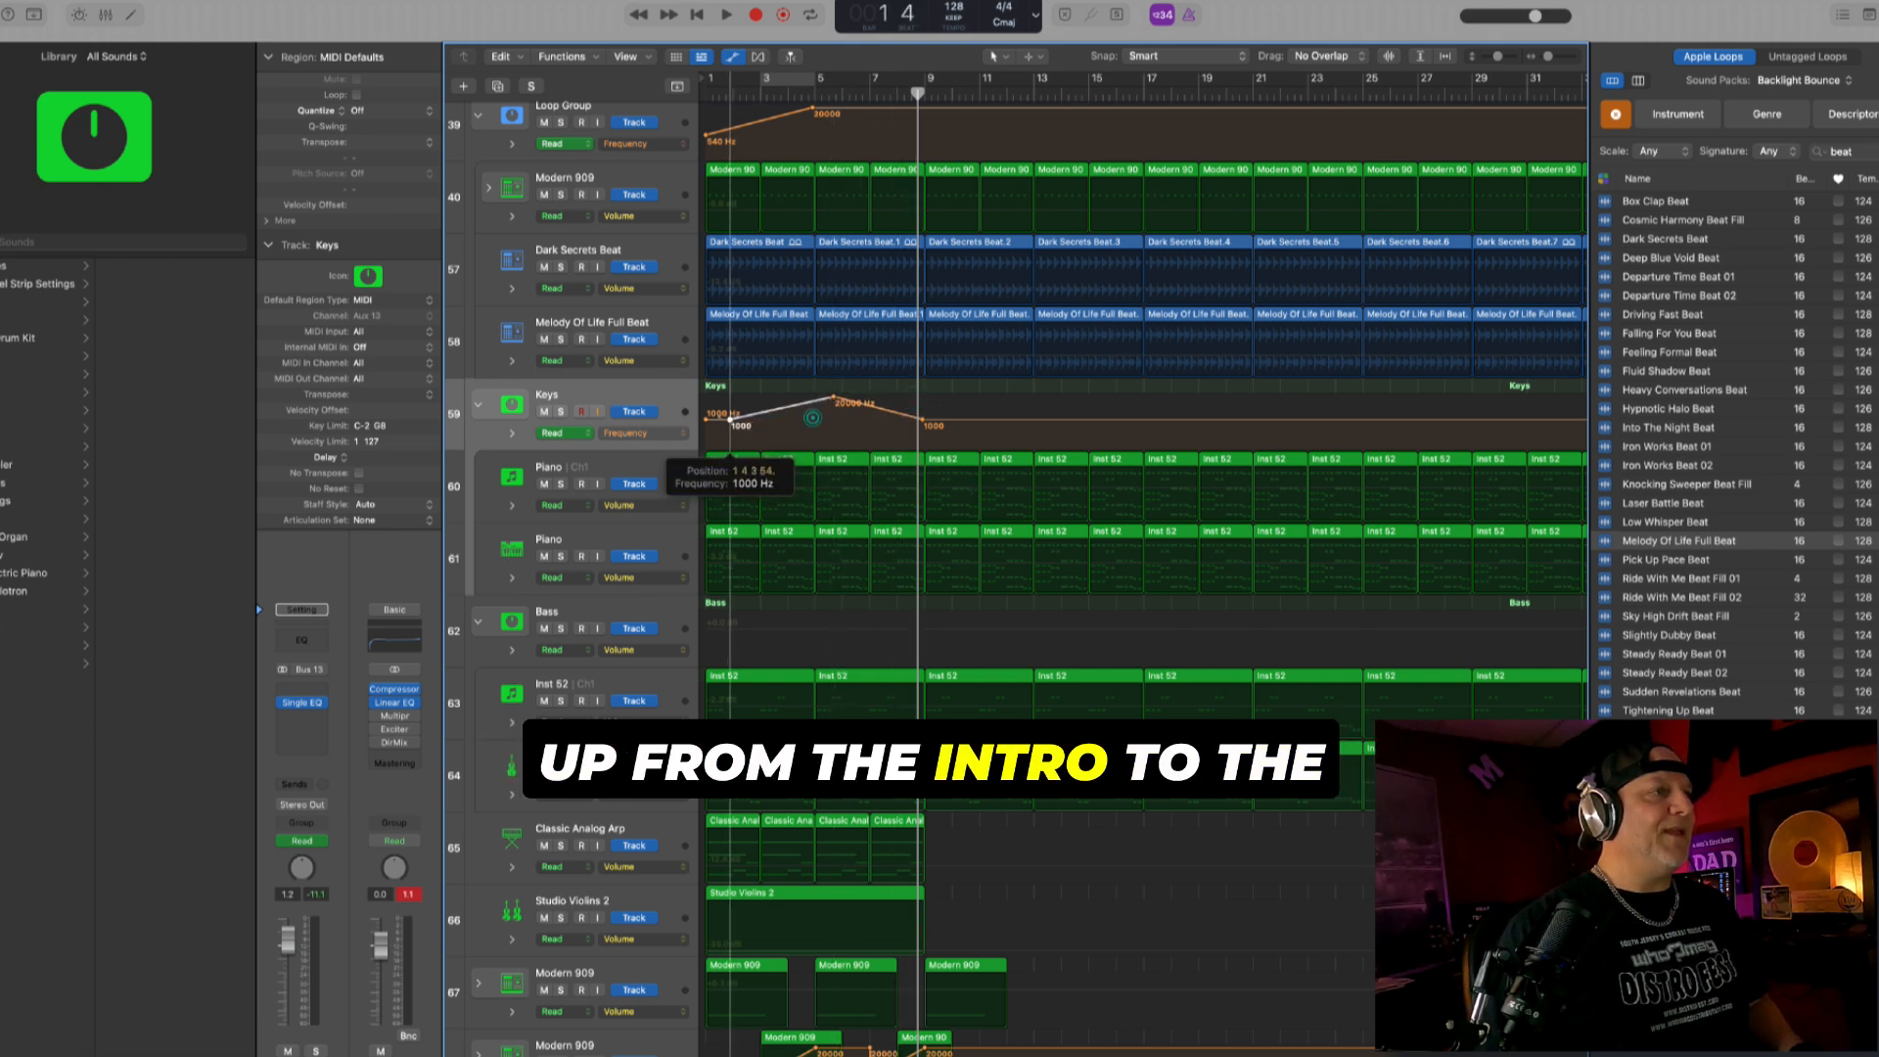
{"action": "left_click_drag", "start_coordinate": [834, 398], "coordinate": [914, 397]}
{"action": "left_click", "coordinate": [897, 417]}
{"action": "key", "text": "Return"}
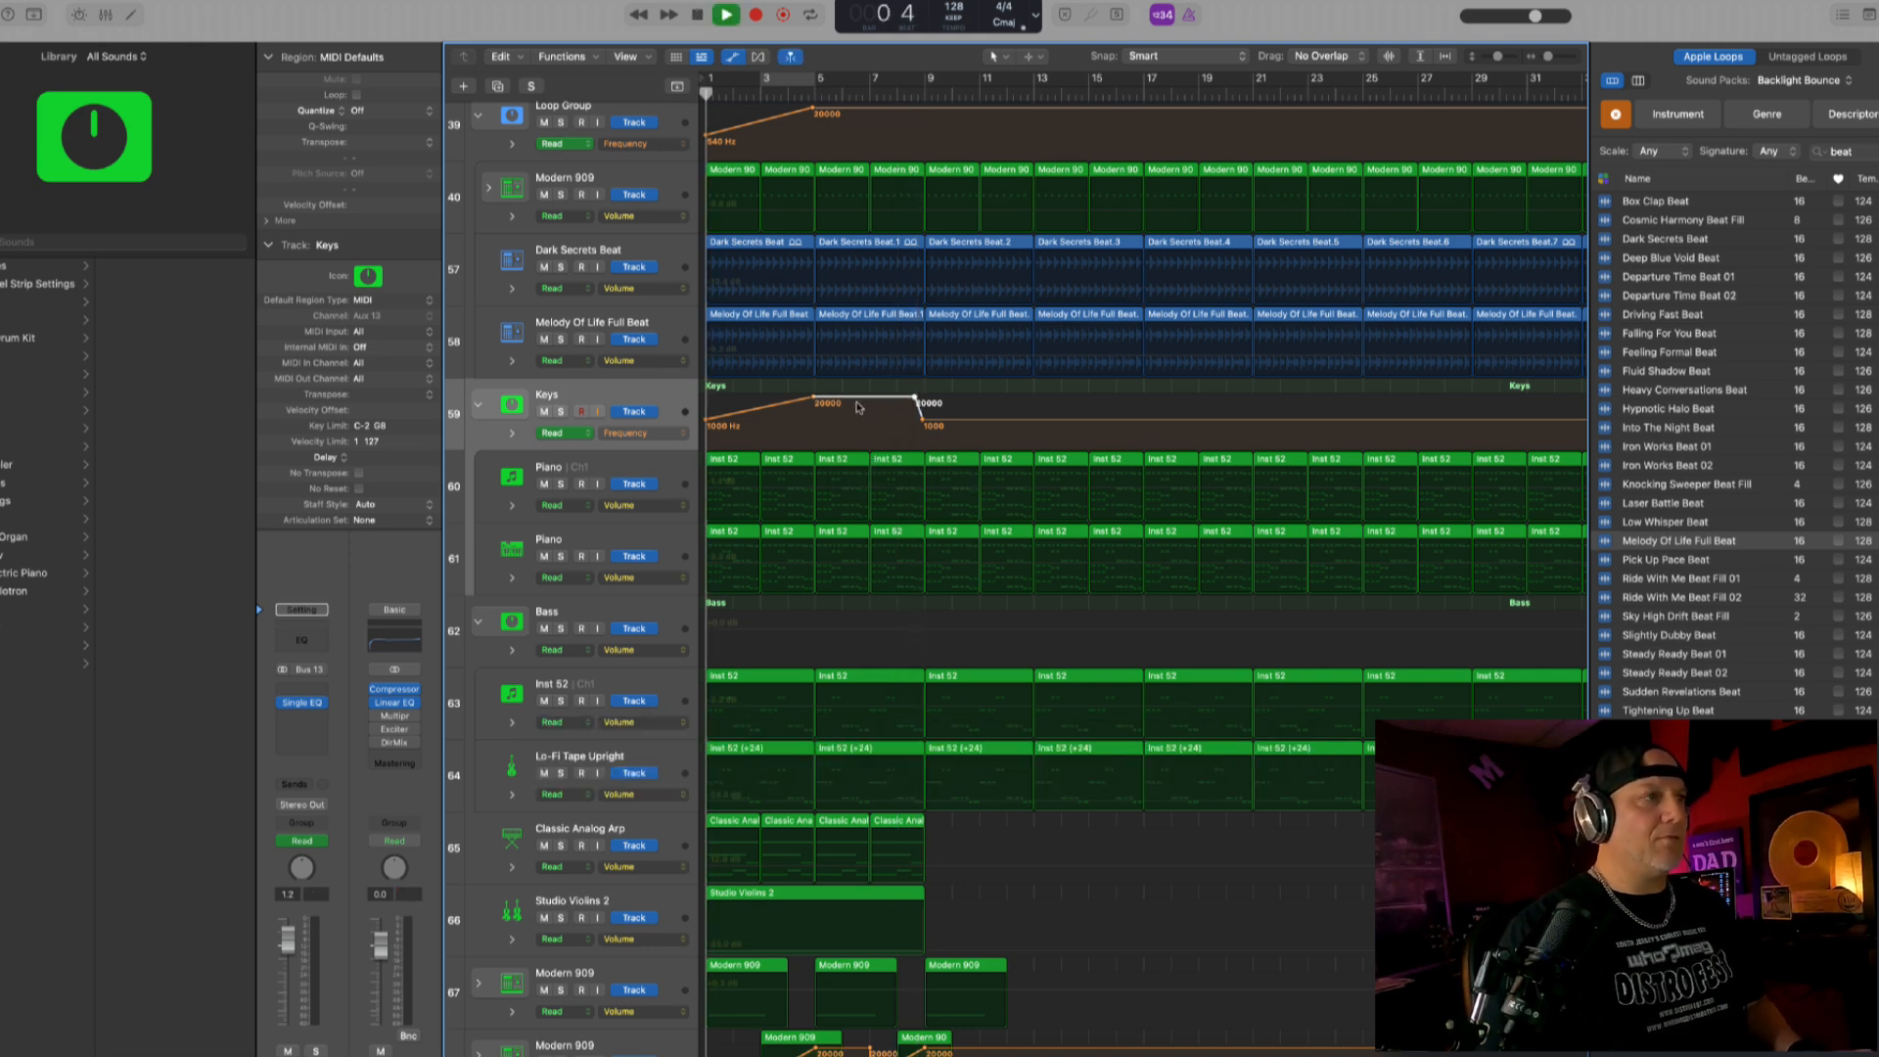
- Hide automation, compare the bass layers by muting and unmuting them, and slightly raise Inst 52 while adjusting Lo-Fi Tape Upright's volume
{"action": "key", "text": "a"}
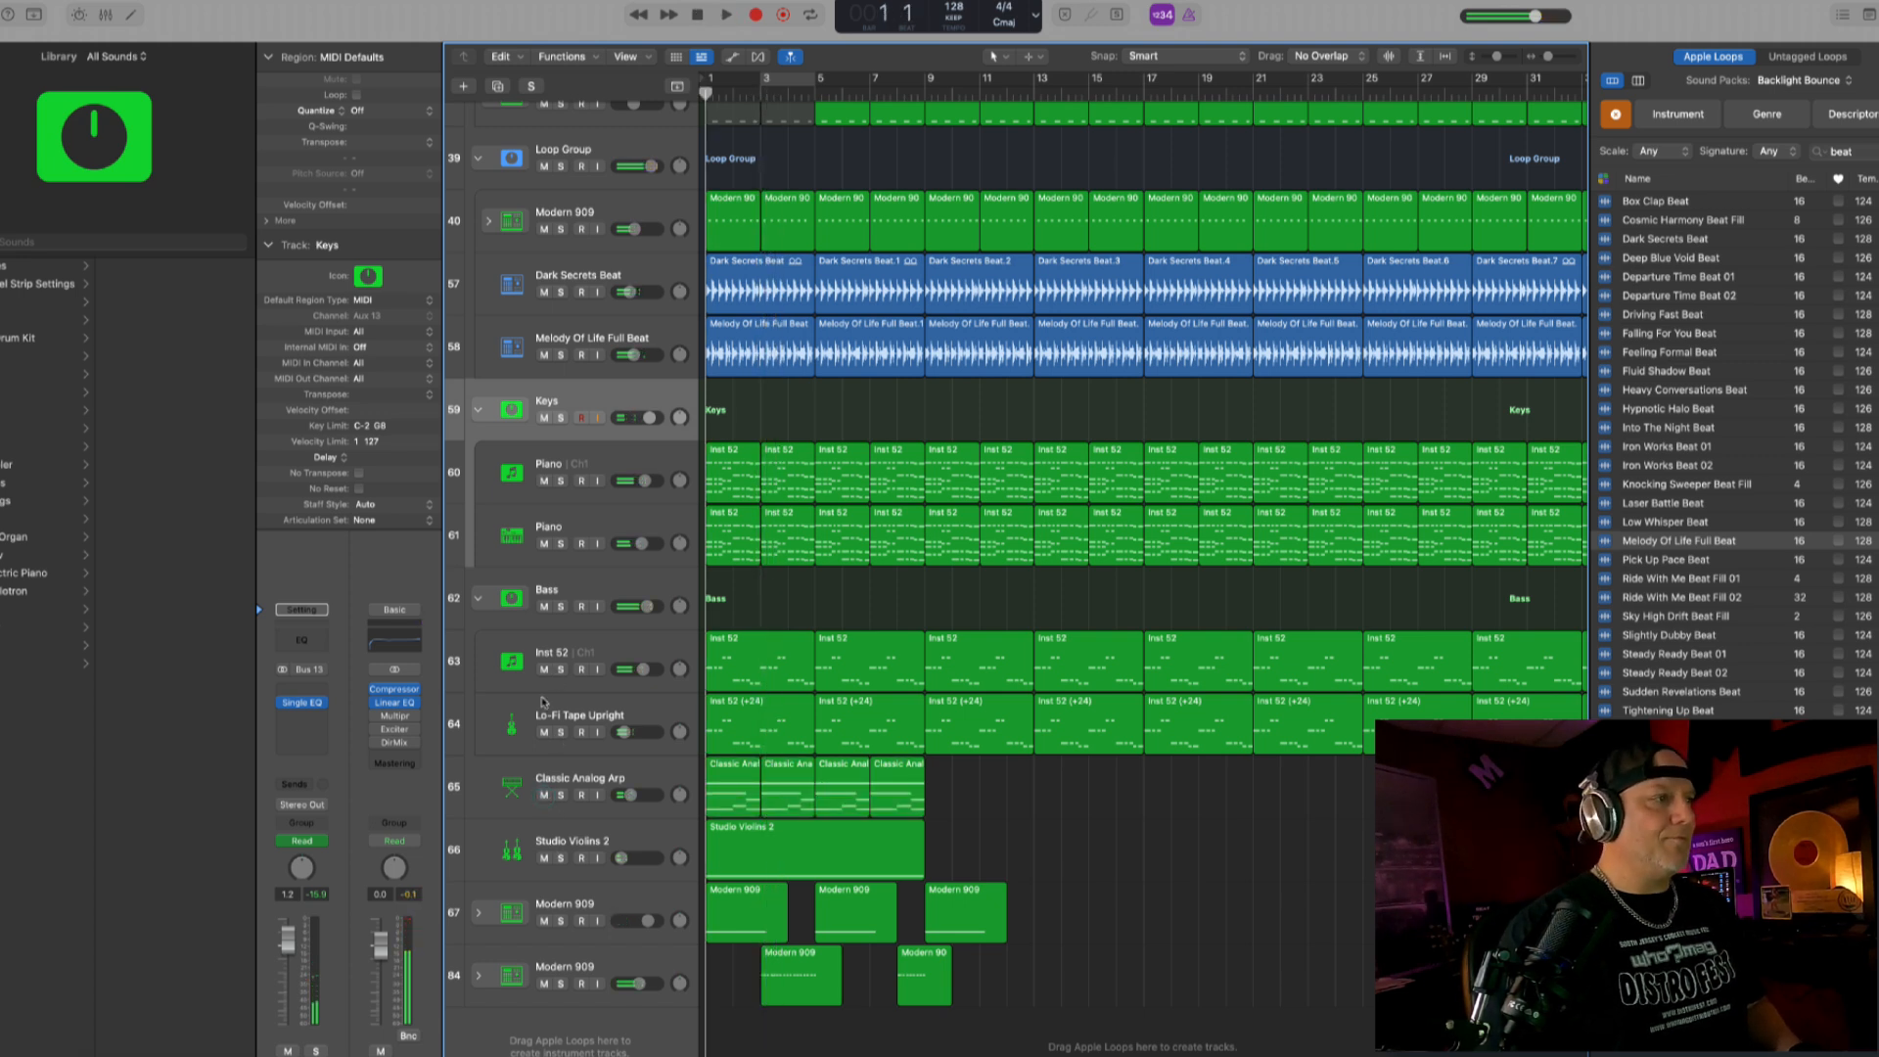
{"action": "left_click", "coordinate": [544, 669]}
{"action": "left_click", "coordinate": [544, 669]}
{"action": "left_click", "coordinate": [545, 733]}
{"action": "key", "text": "space"}
{"action": "left_click_drag", "start_coordinate": [642, 669], "coordinate": [647, 669]}
{"action": "left_click_drag", "start_coordinate": [623, 732], "coordinate": [624, 732]}
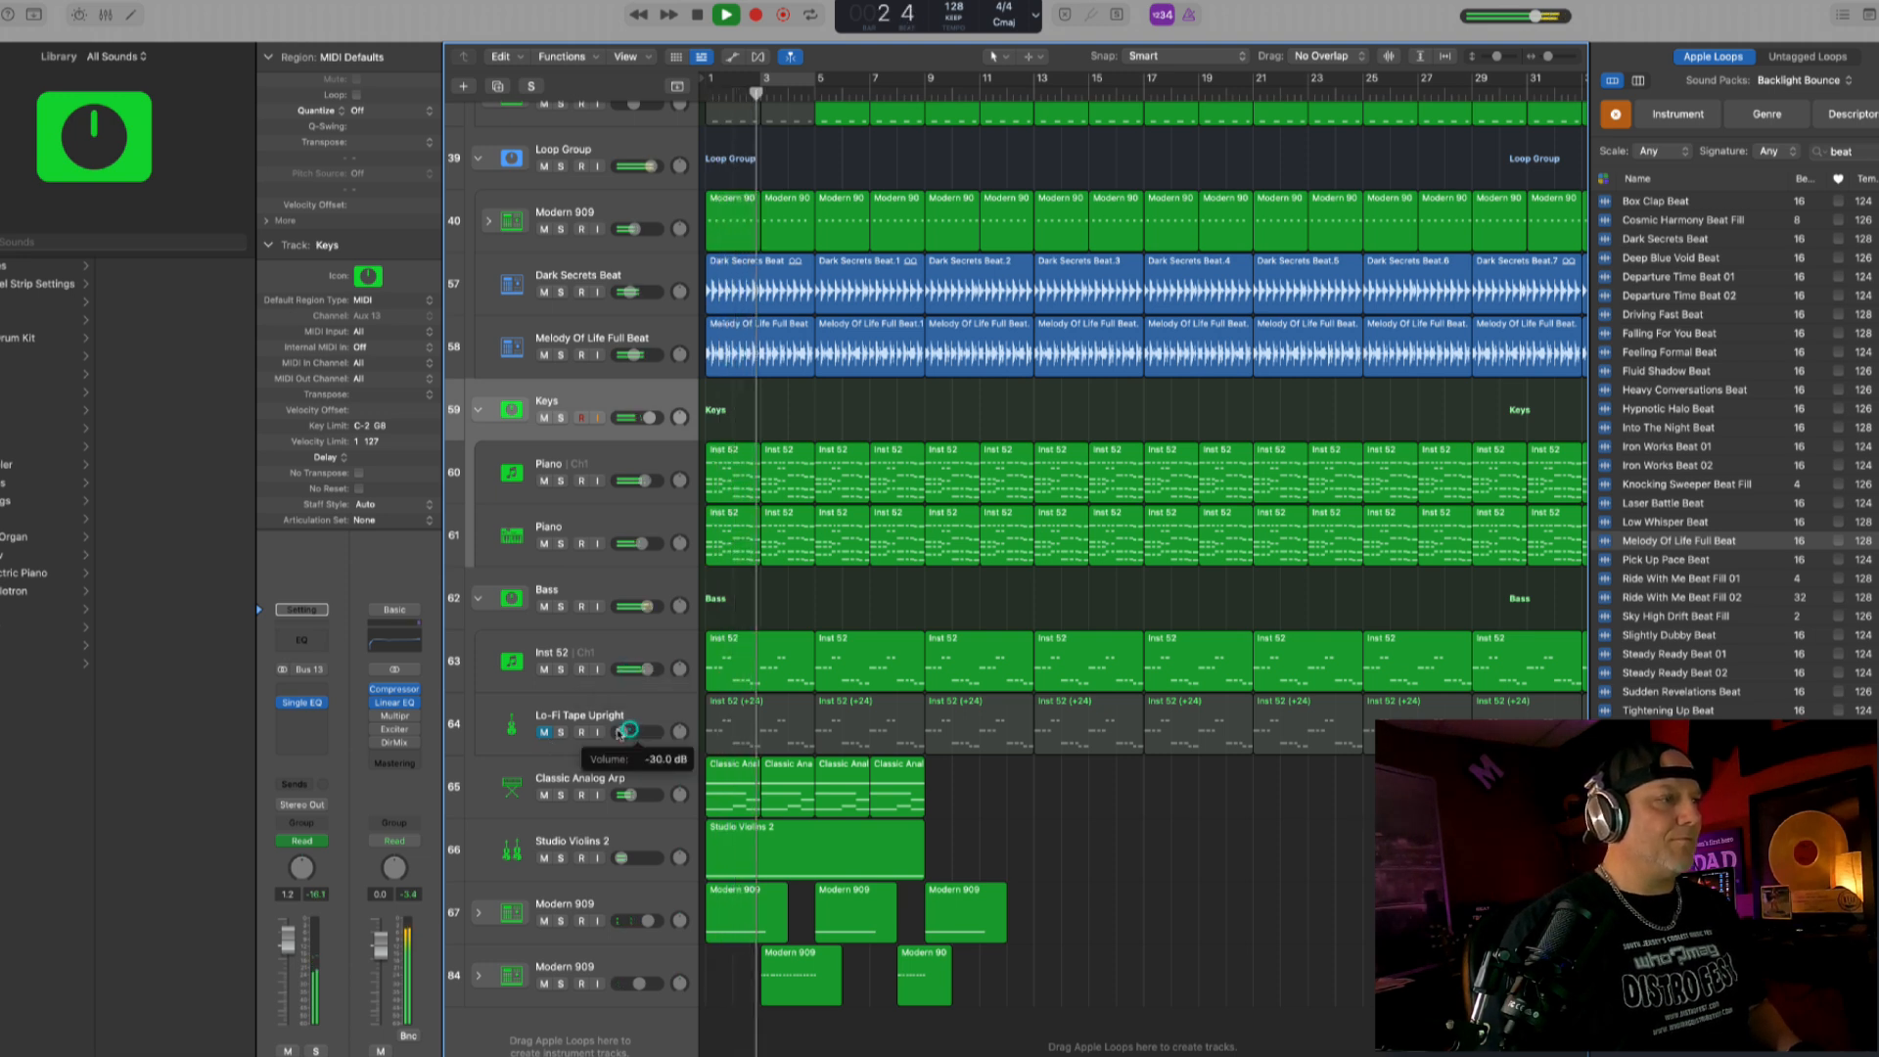
{"action": "left_click", "coordinate": [543, 732]}
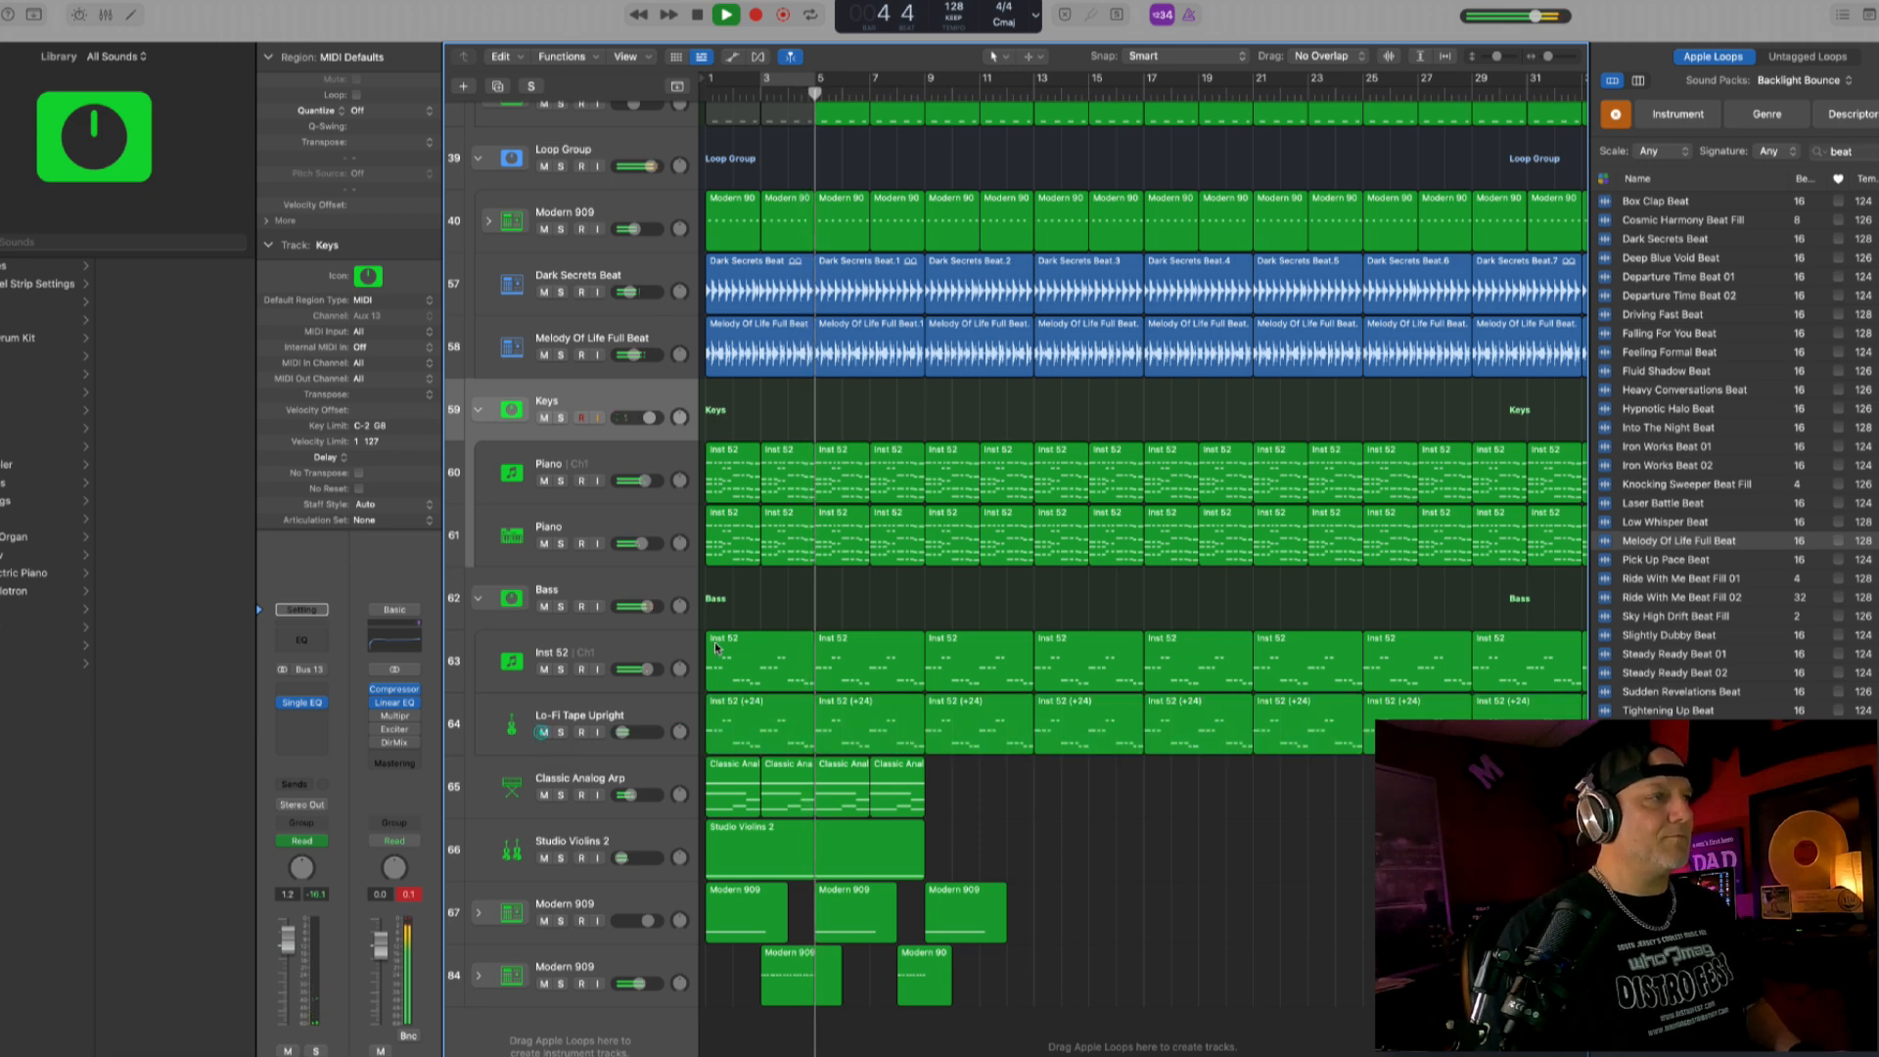
- Show automation, replay from the start, and raise the first Keys frequency automation point to about 1900 Hz
{"action": "key", "text": "a"}
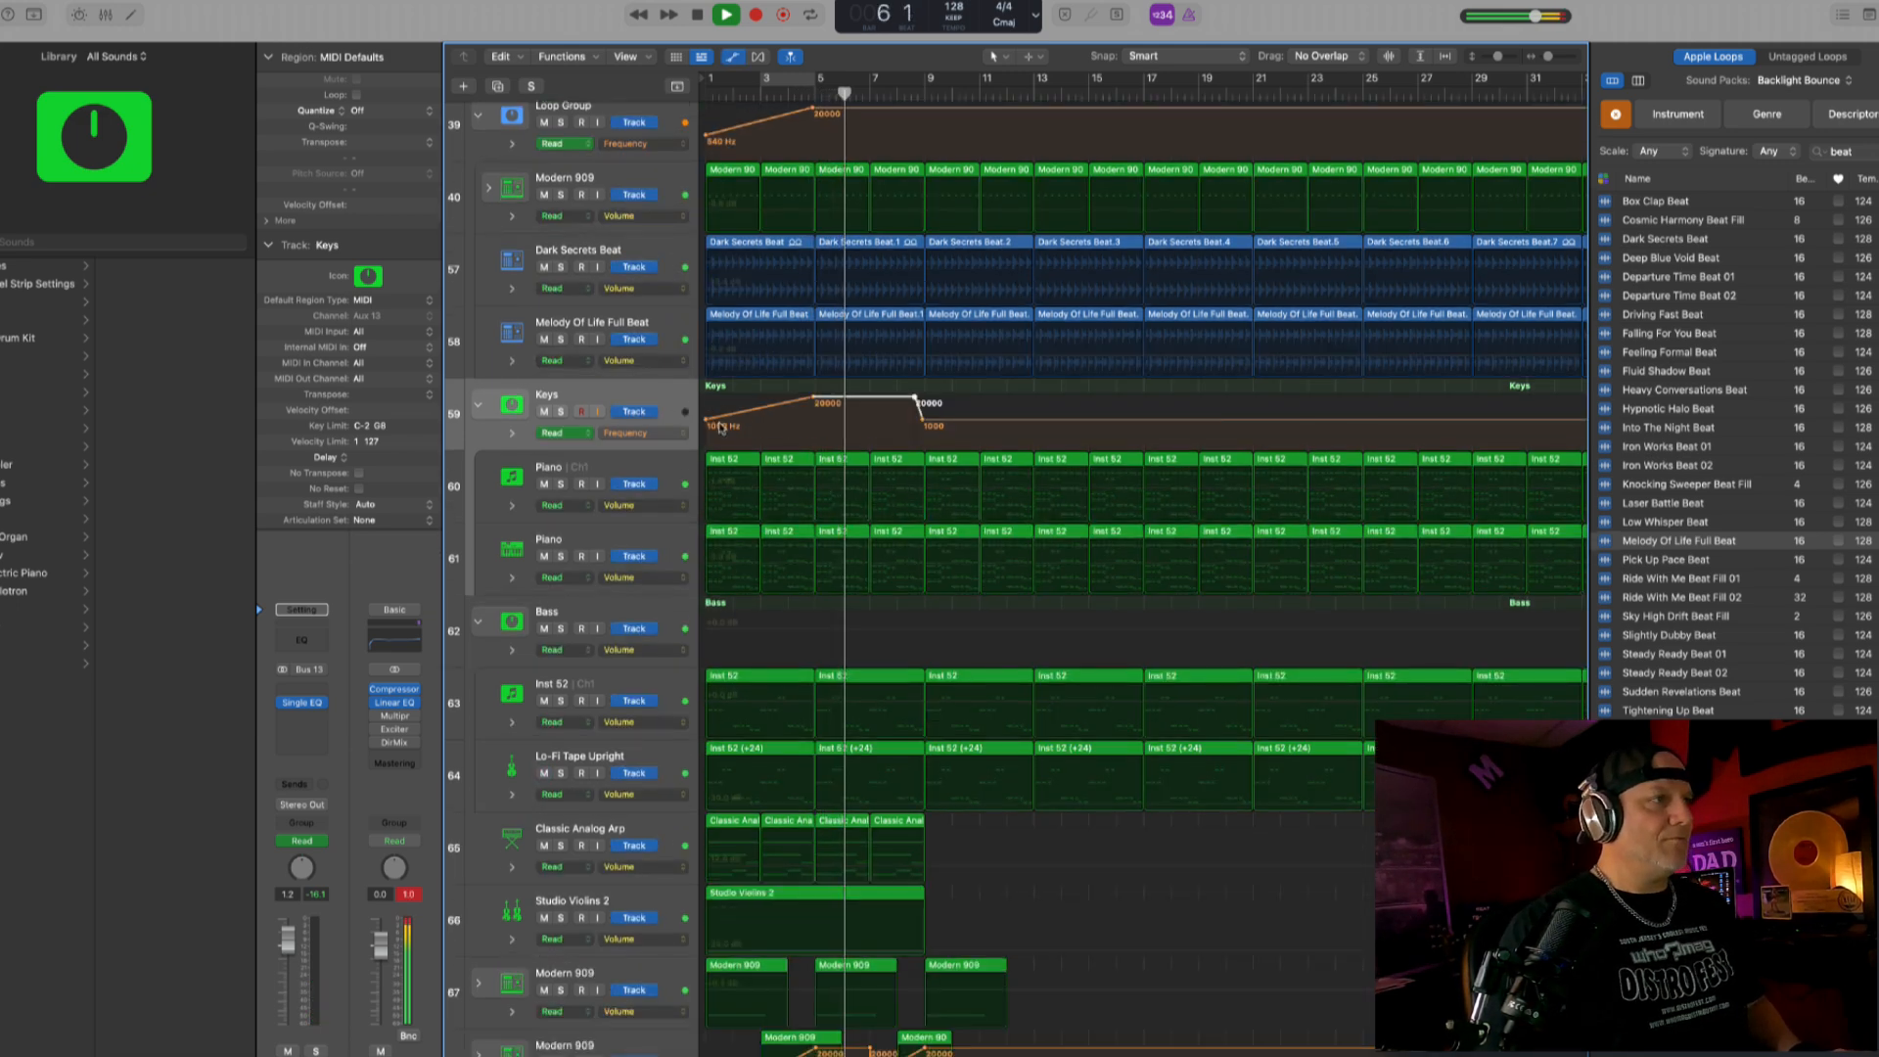
{"action": "key", "text": "Return"}
{"action": "key", "text": "space"}
{"action": "left_click_drag", "start_coordinate": [708, 421], "coordinate": [708, 415]}
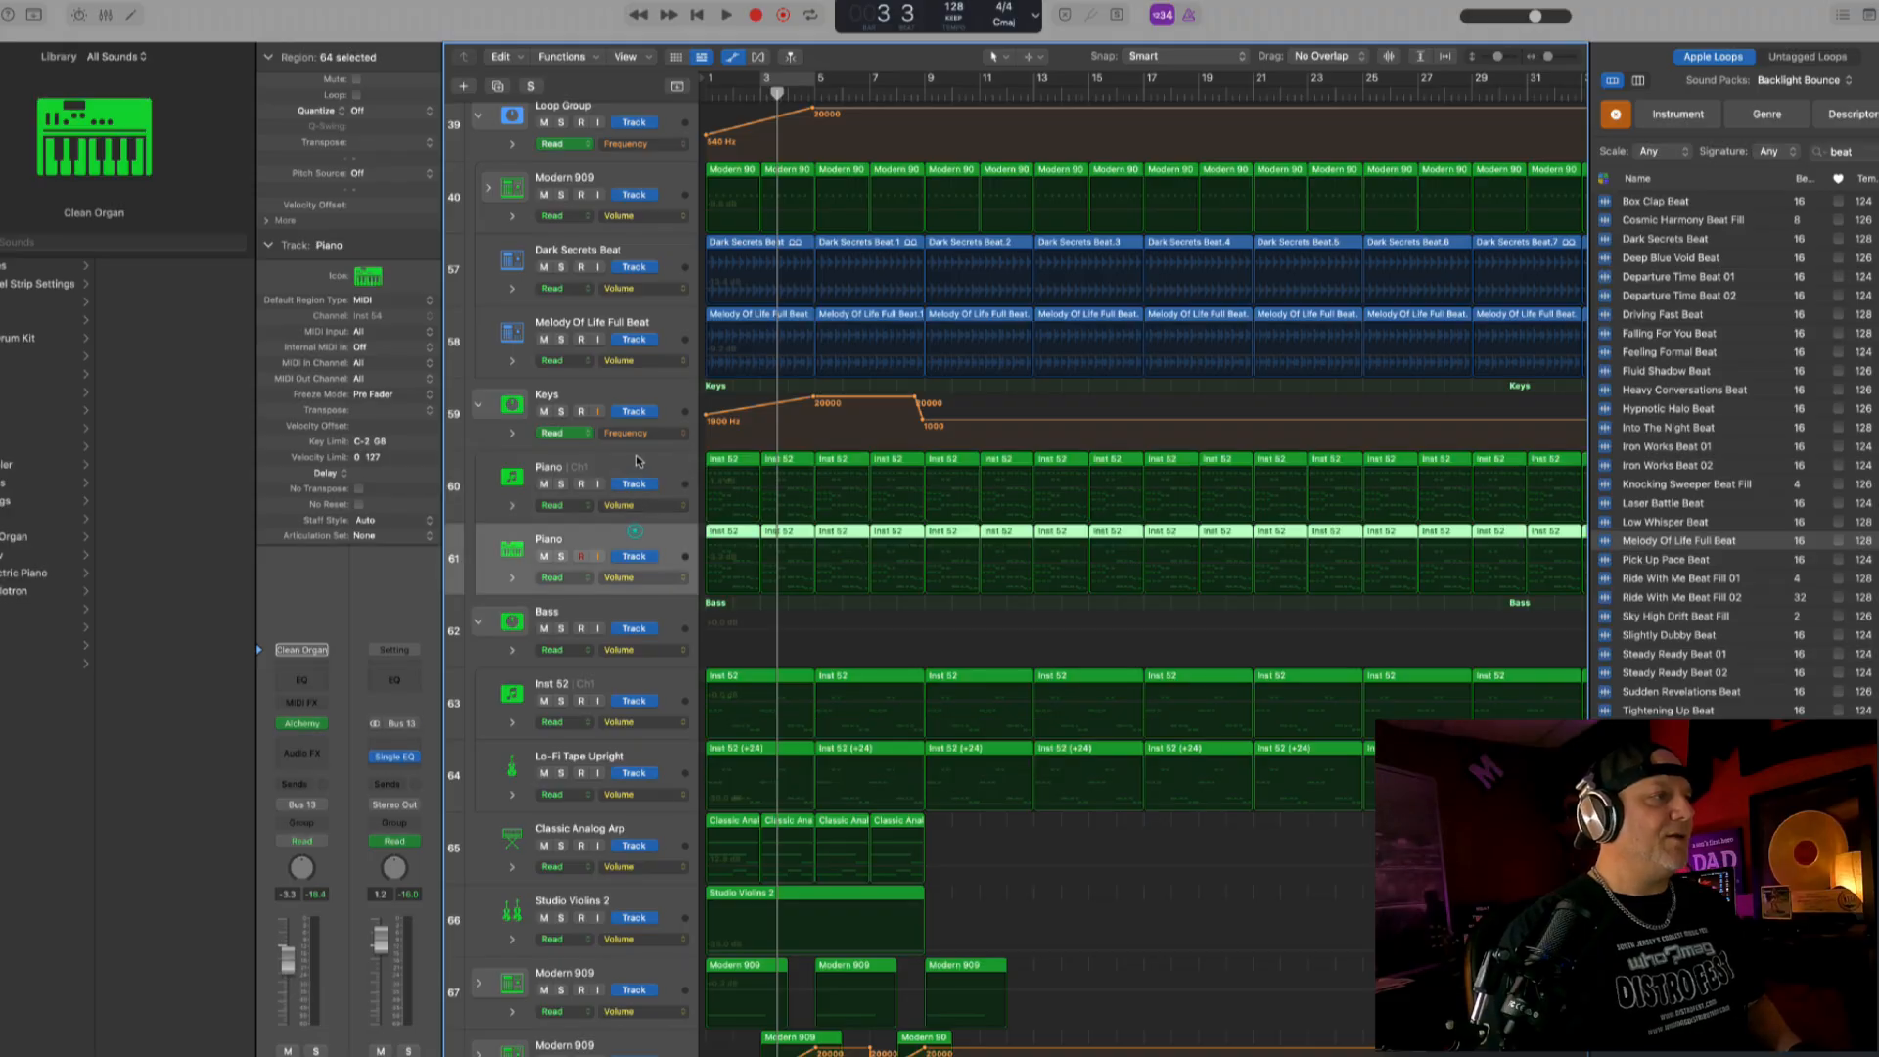
- Move the first Piano track's Channel EQ, ChromaVerb and Stereo Delay onto the Keys bus ahead of the Single Band EQ
{"action": "left_click", "coordinate": [637, 460]}
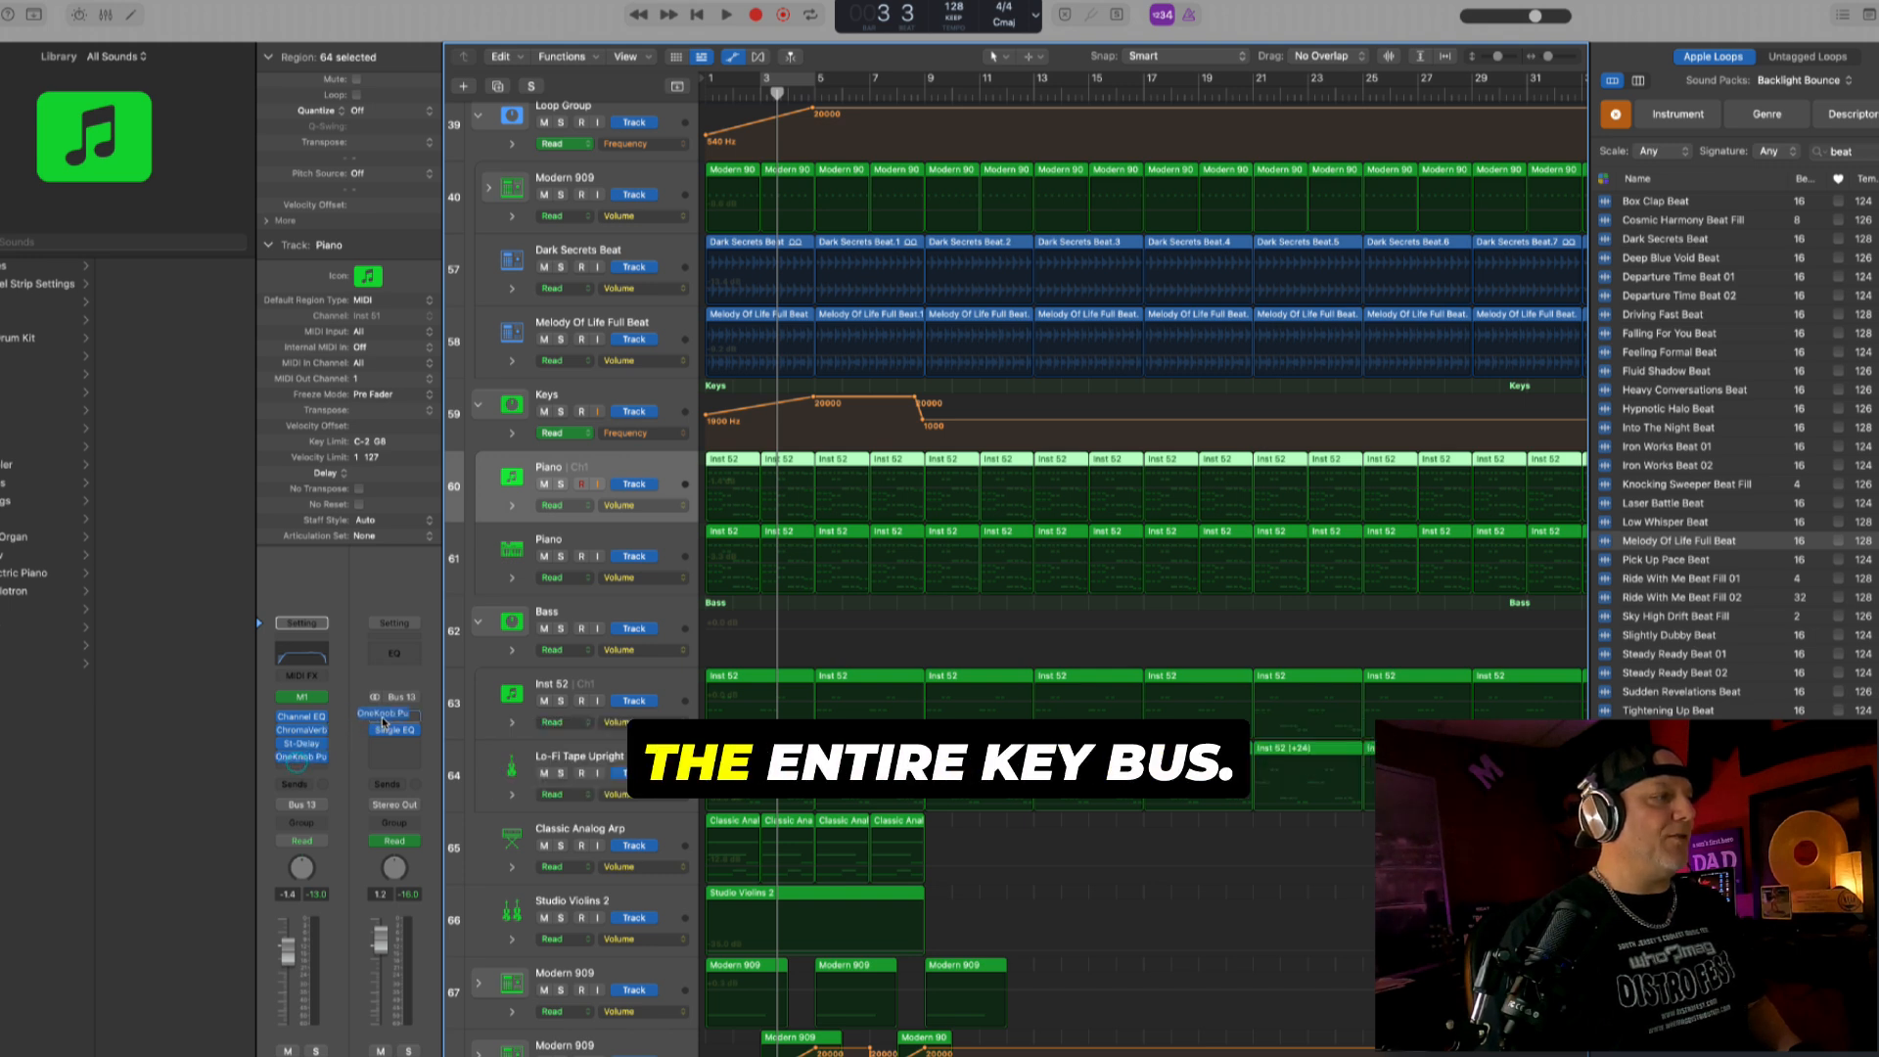
{"action": "left_click_drag", "start_coordinate": [388, 724], "coordinate": [401, 729]}
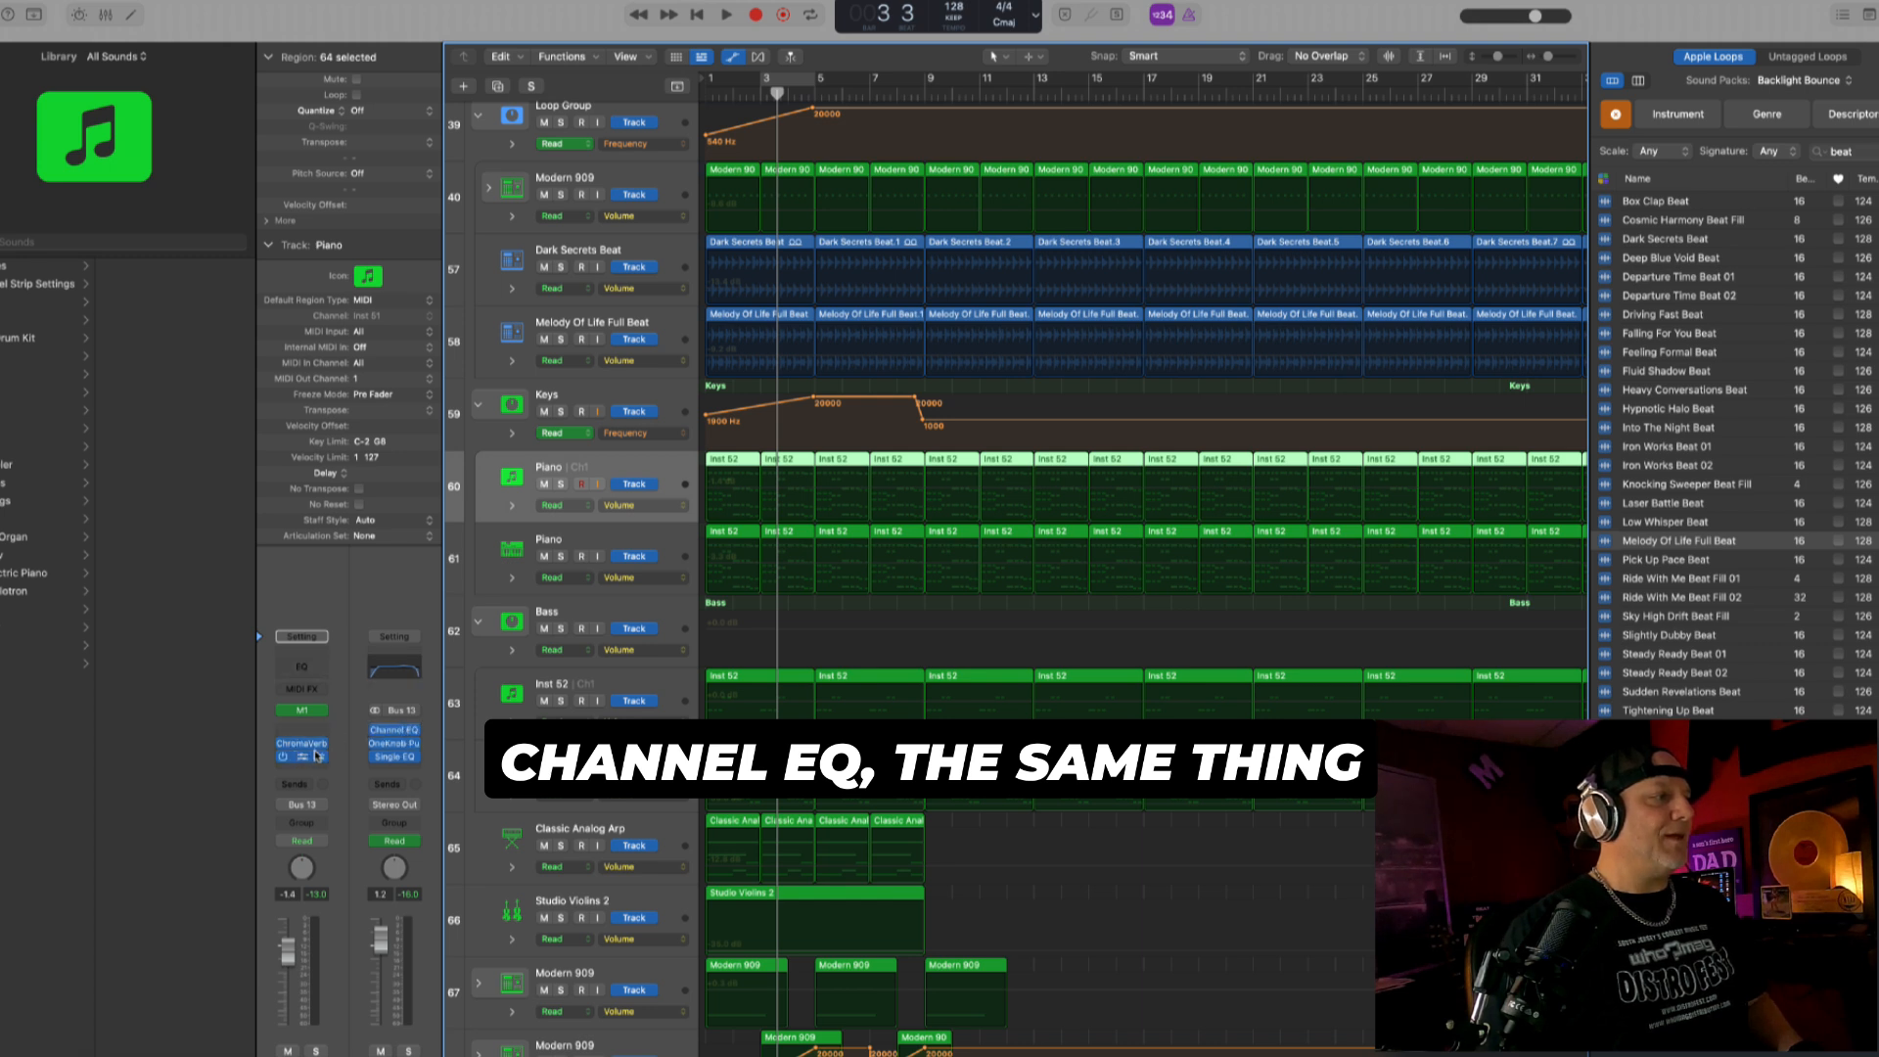
{"action": "left_click_drag", "start_coordinate": [311, 744], "coordinate": [389, 746]}
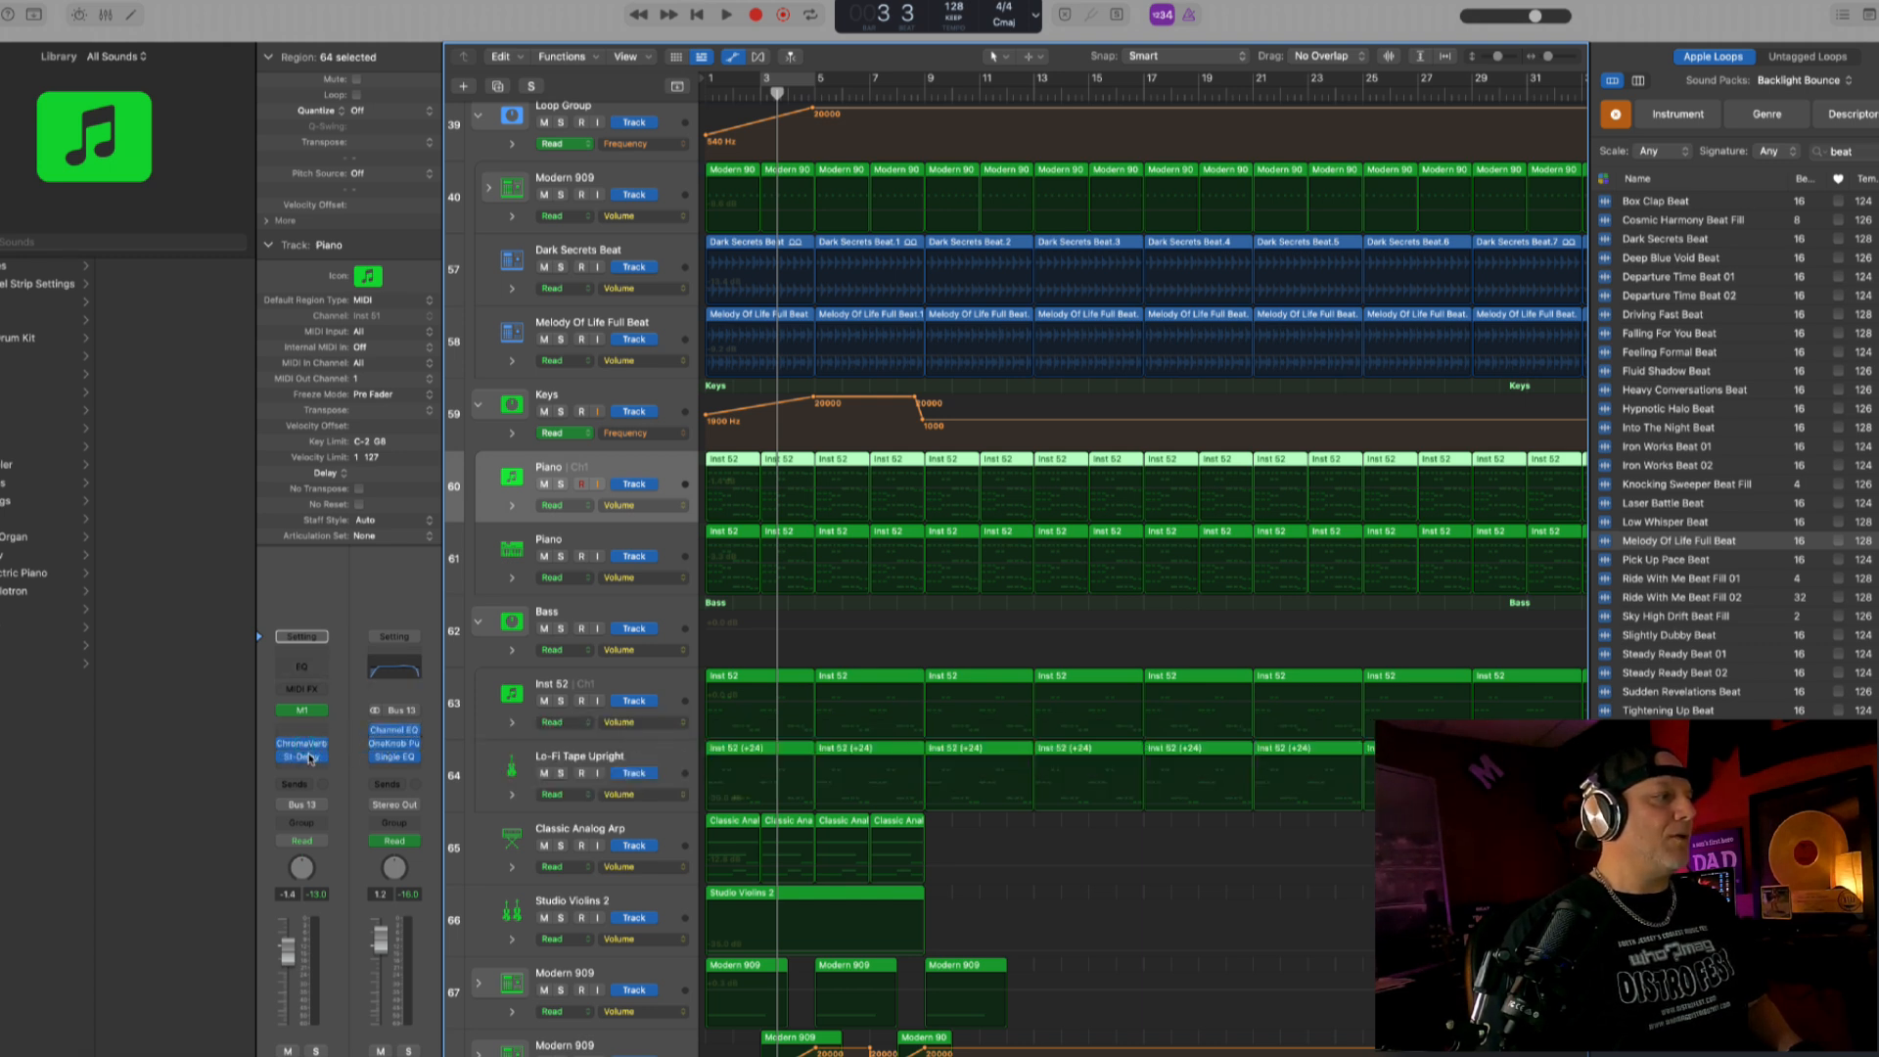
{"action": "left_click_drag", "start_coordinate": [308, 750], "coordinate": [328, 750]}
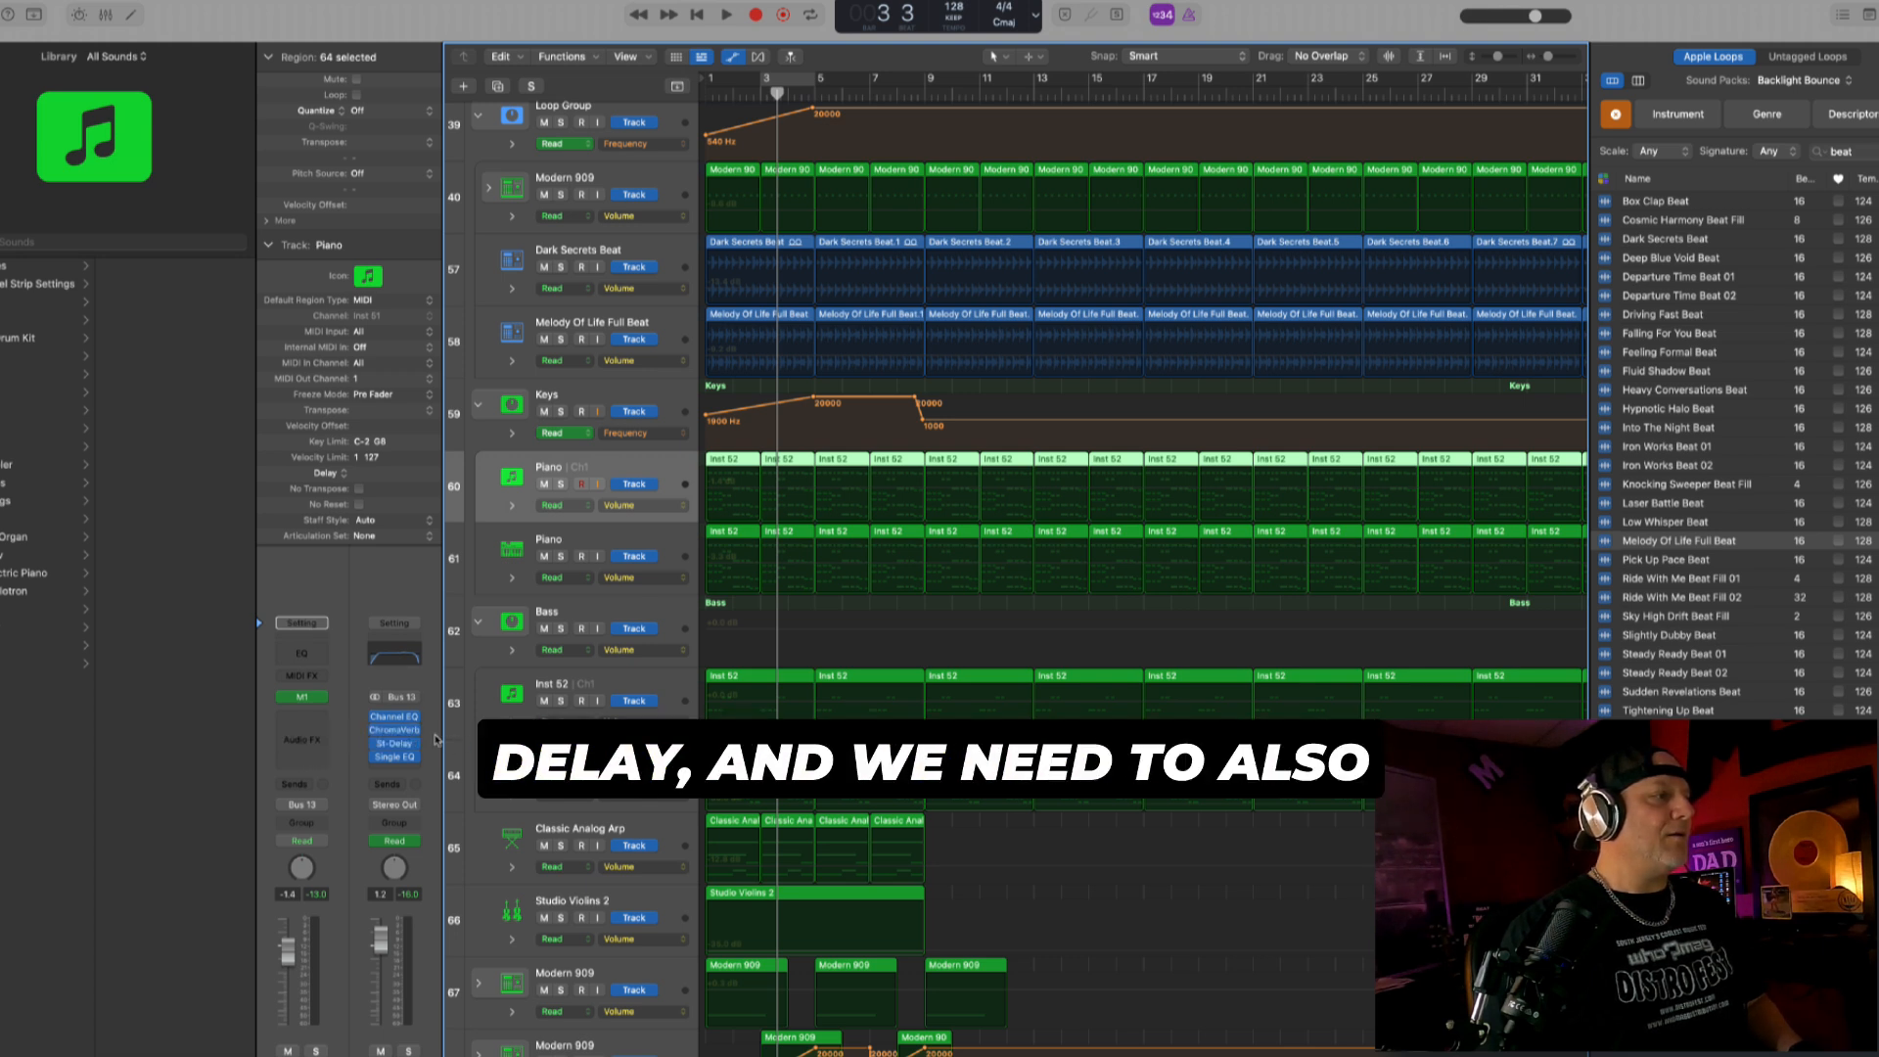
- In the Keys bus Channel EQ, raise the high cut frequency and boost 2600 Hz by 4.3 dB
{"action": "left_click", "coordinate": [396, 716]}
{"action": "left_click_drag", "start_coordinate": [1235, 391], "coordinate": [1280, 391]}
{"action": "left_click_drag", "start_coordinate": [1078, 365], "coordinate": [1083, 359]}
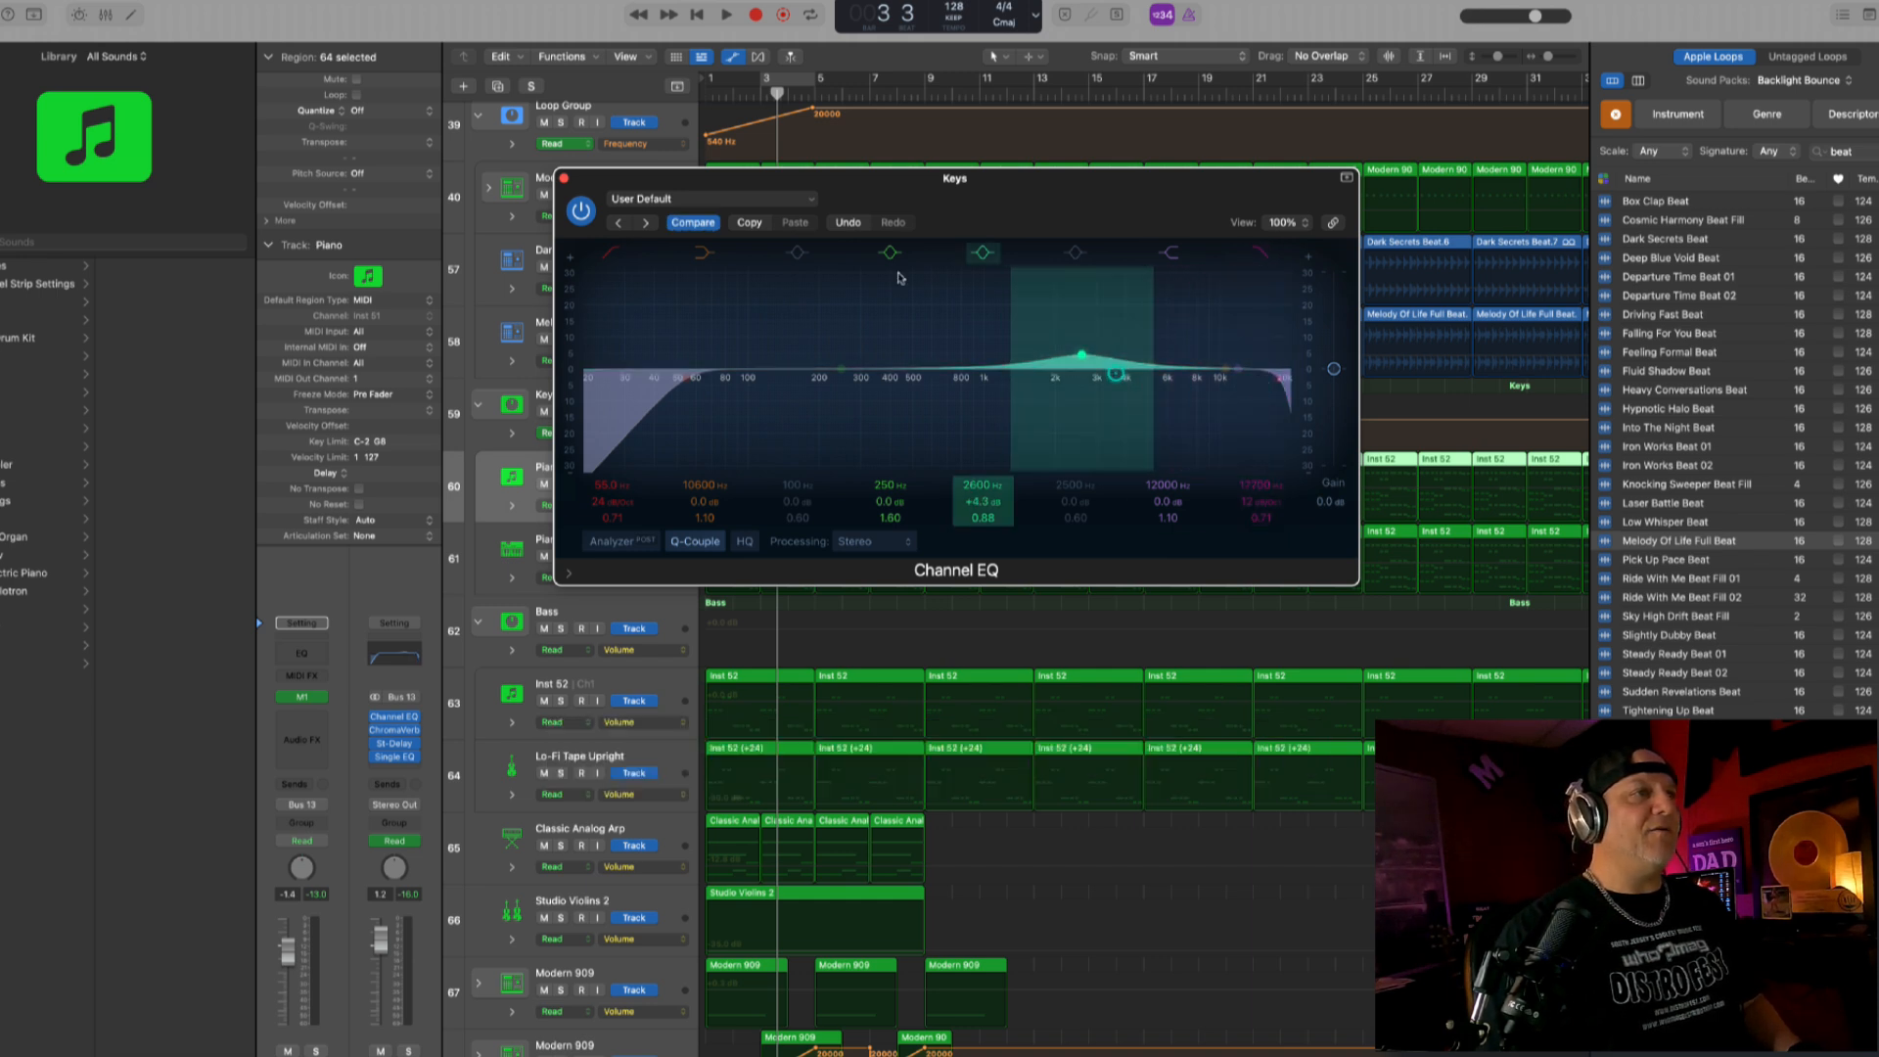
{"action": "left_click", "coordinate": [564, 179]}
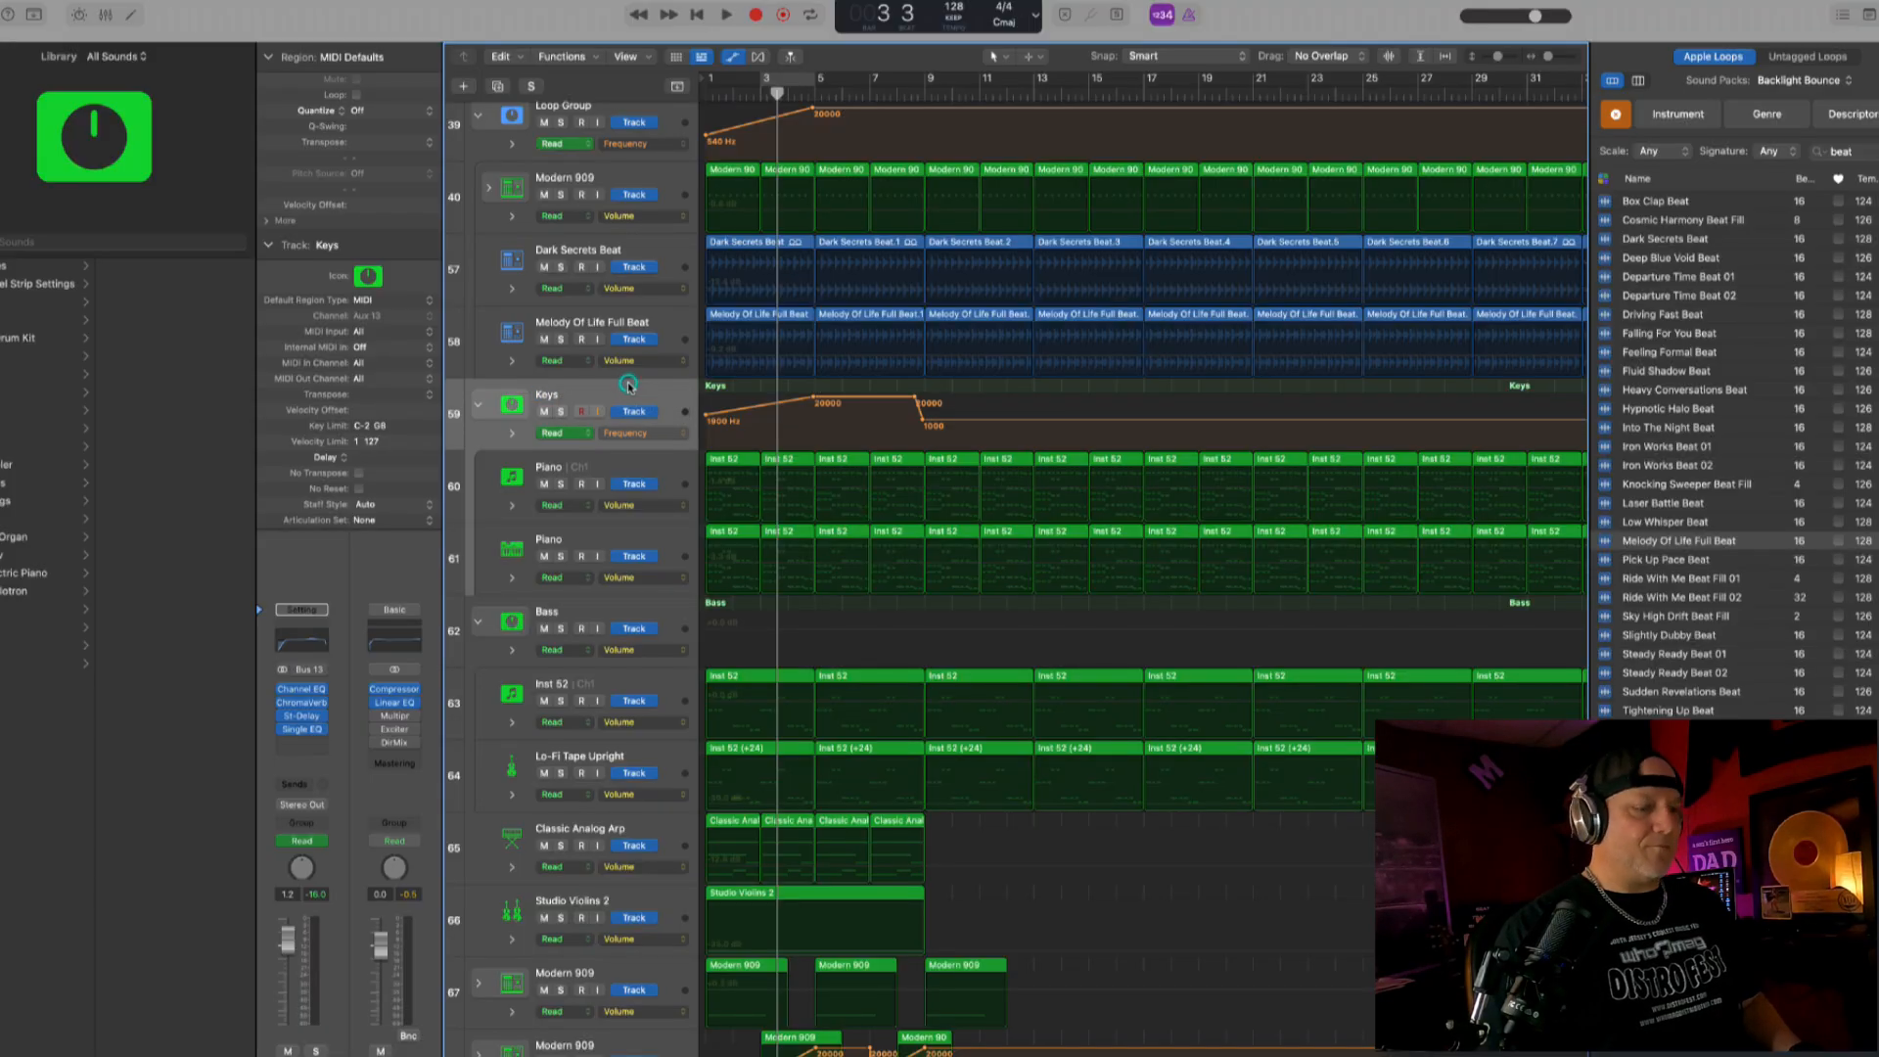
- Play the soloed Keys stack from the start and switch its Single Band EQ to High Cut
{"action": "key", "text": "Return"}
{"action": "key", "text": "space"}
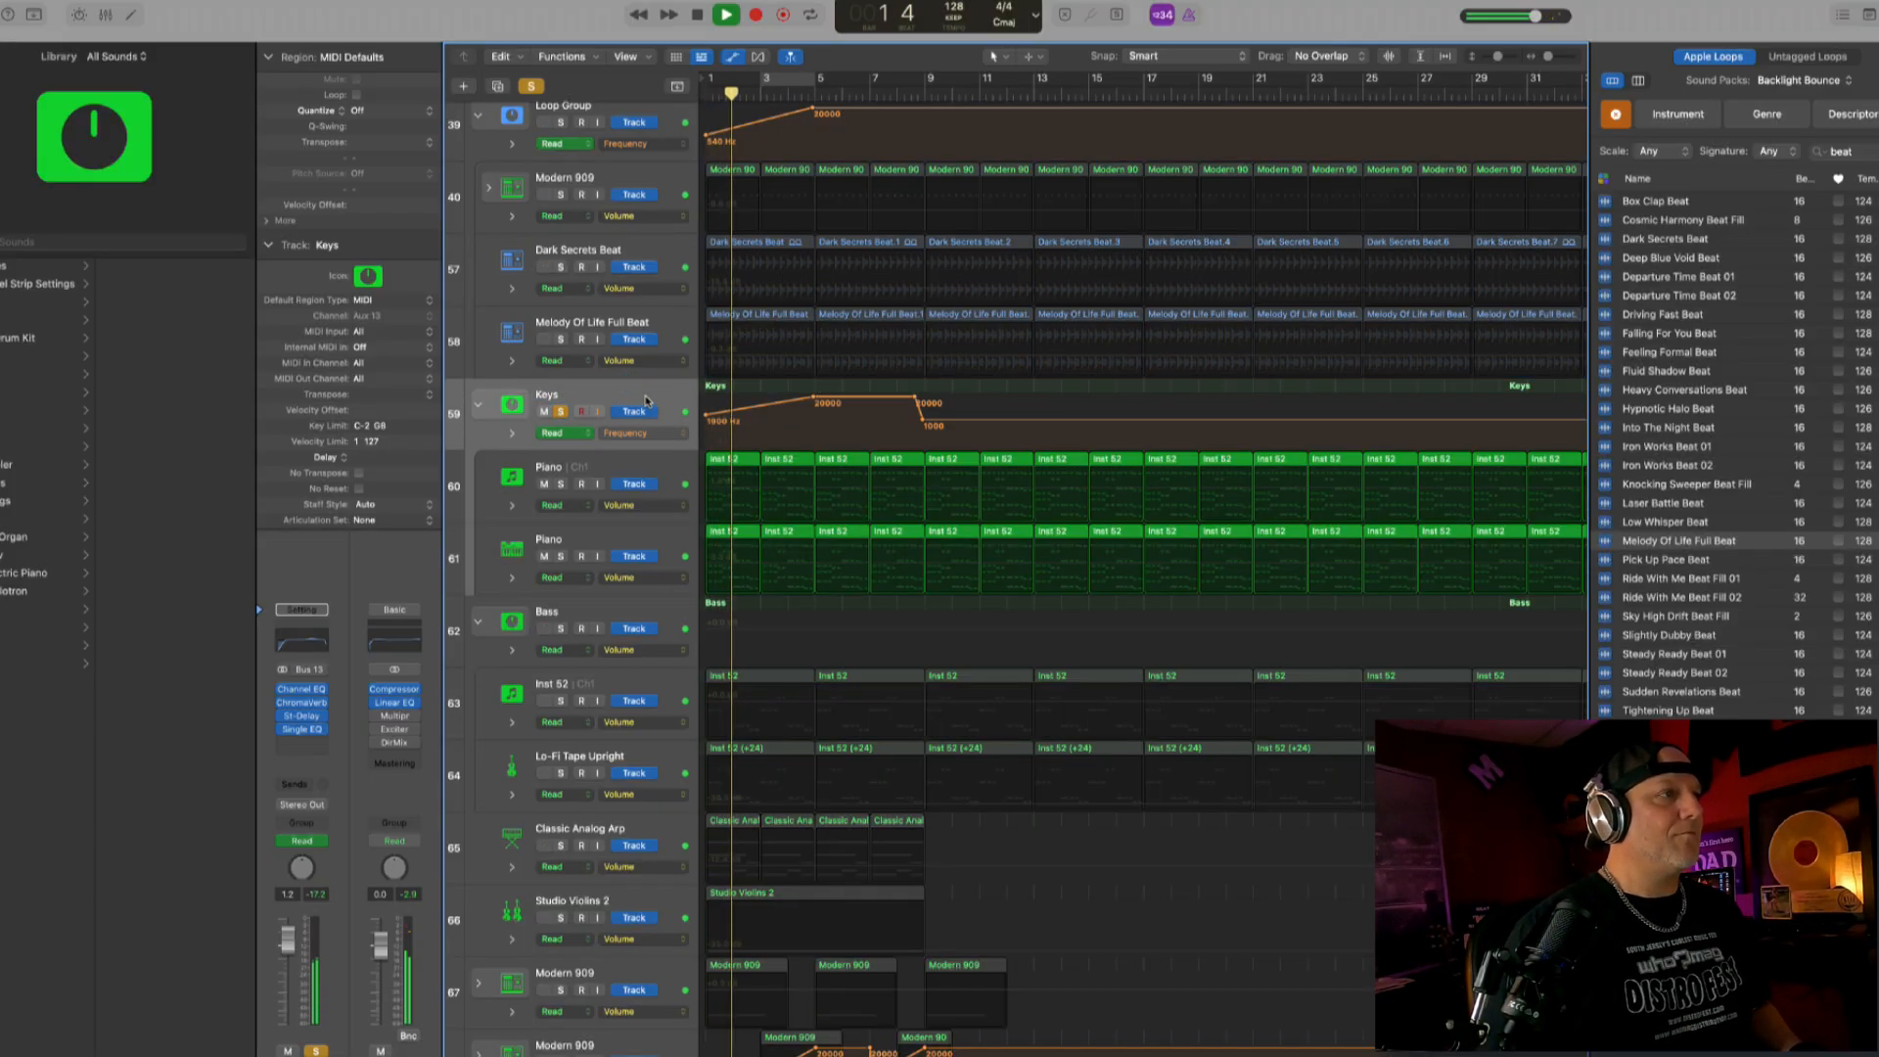
{"action": "key", "text": "space"}
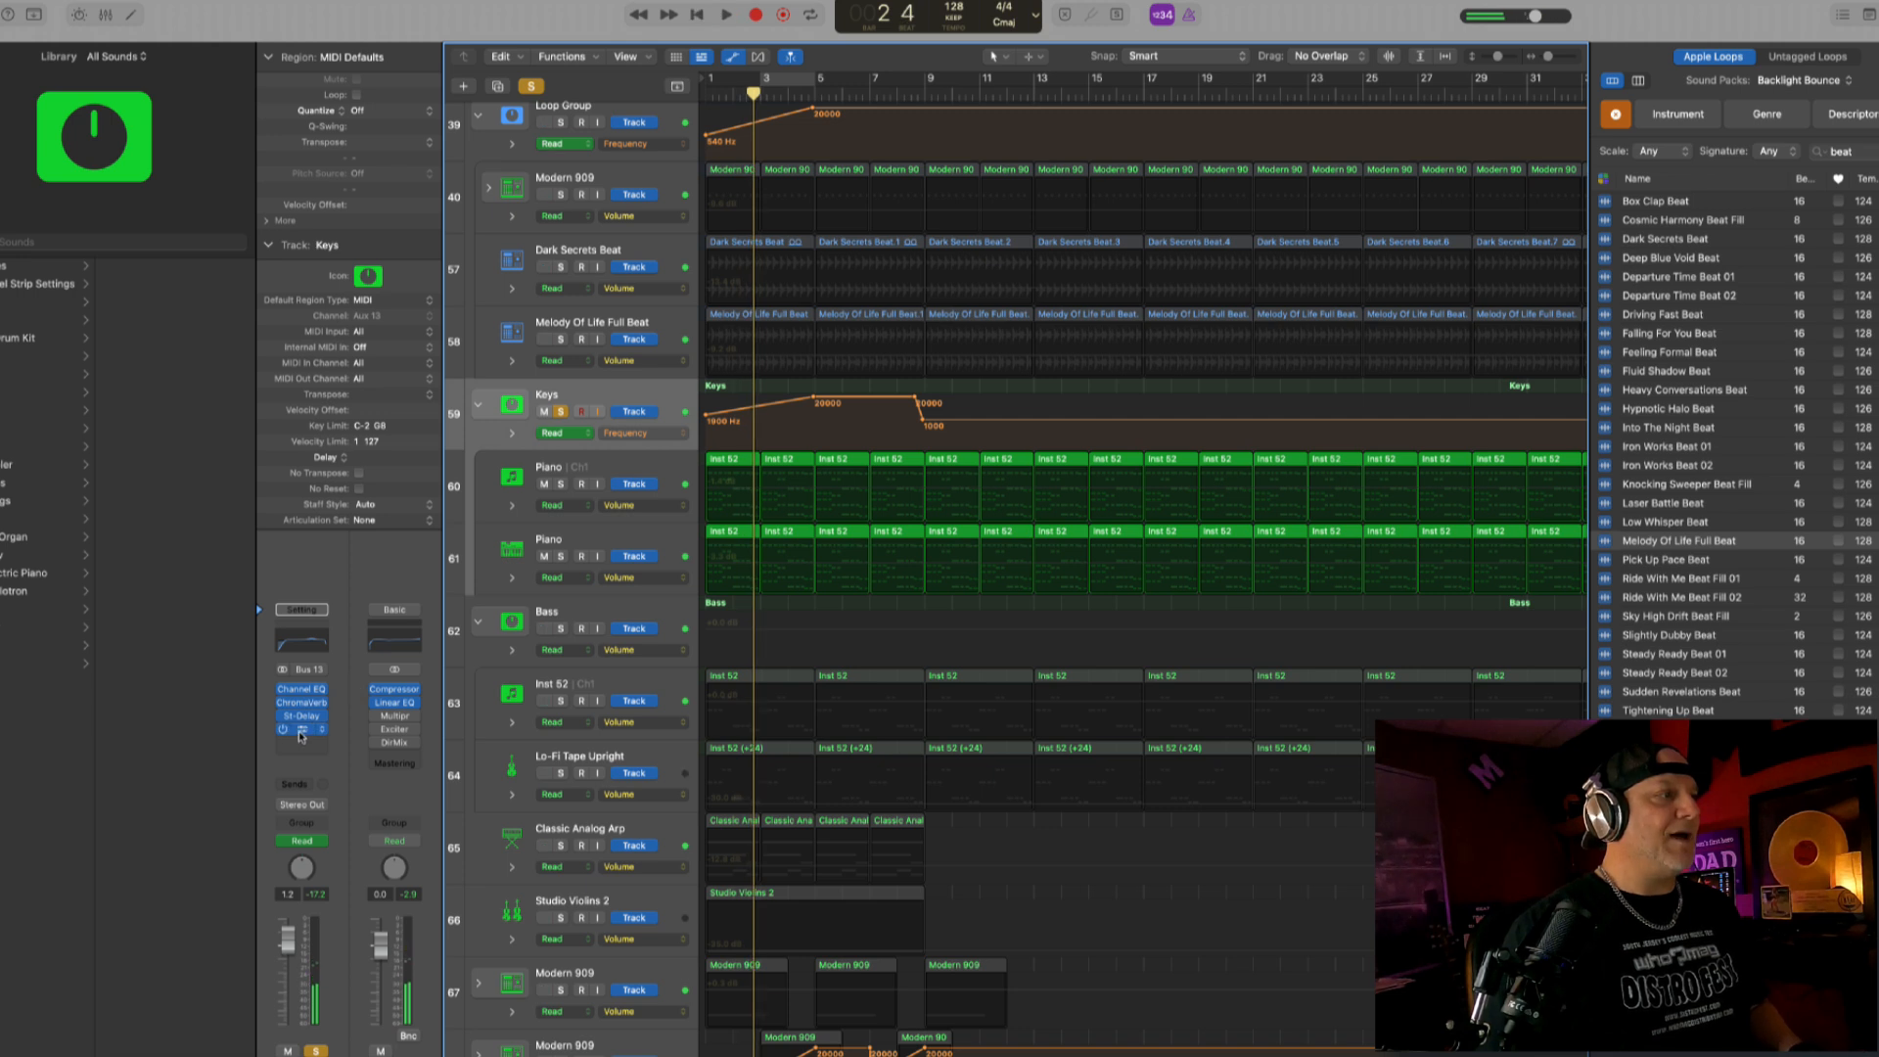
{"action": "left_click", "coordinate": [303, 730]}
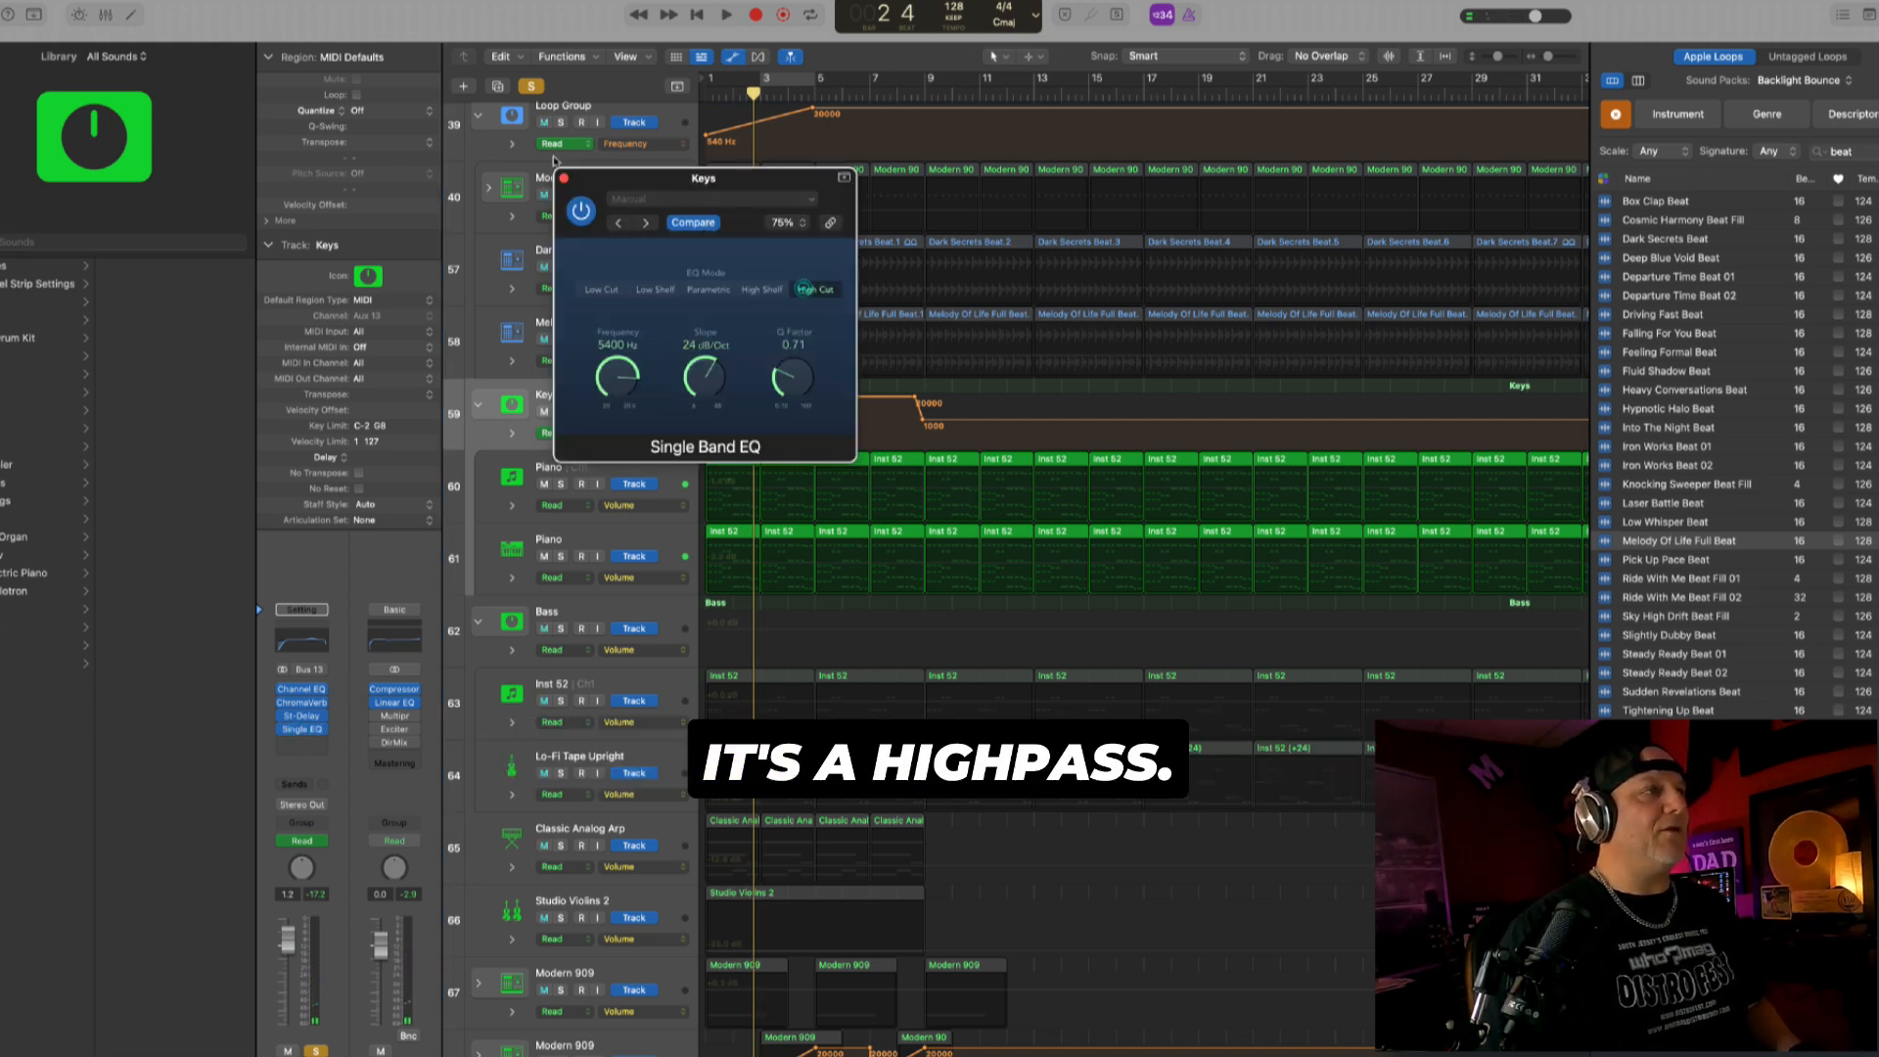
- Close the Single Band EQ, play the soloed Keys stack and raise the second Piano track's volume to about 0.2 dB
{"action": "left_click", "coordinate": [564, 179]}
{"action": "key", "text": "space"}
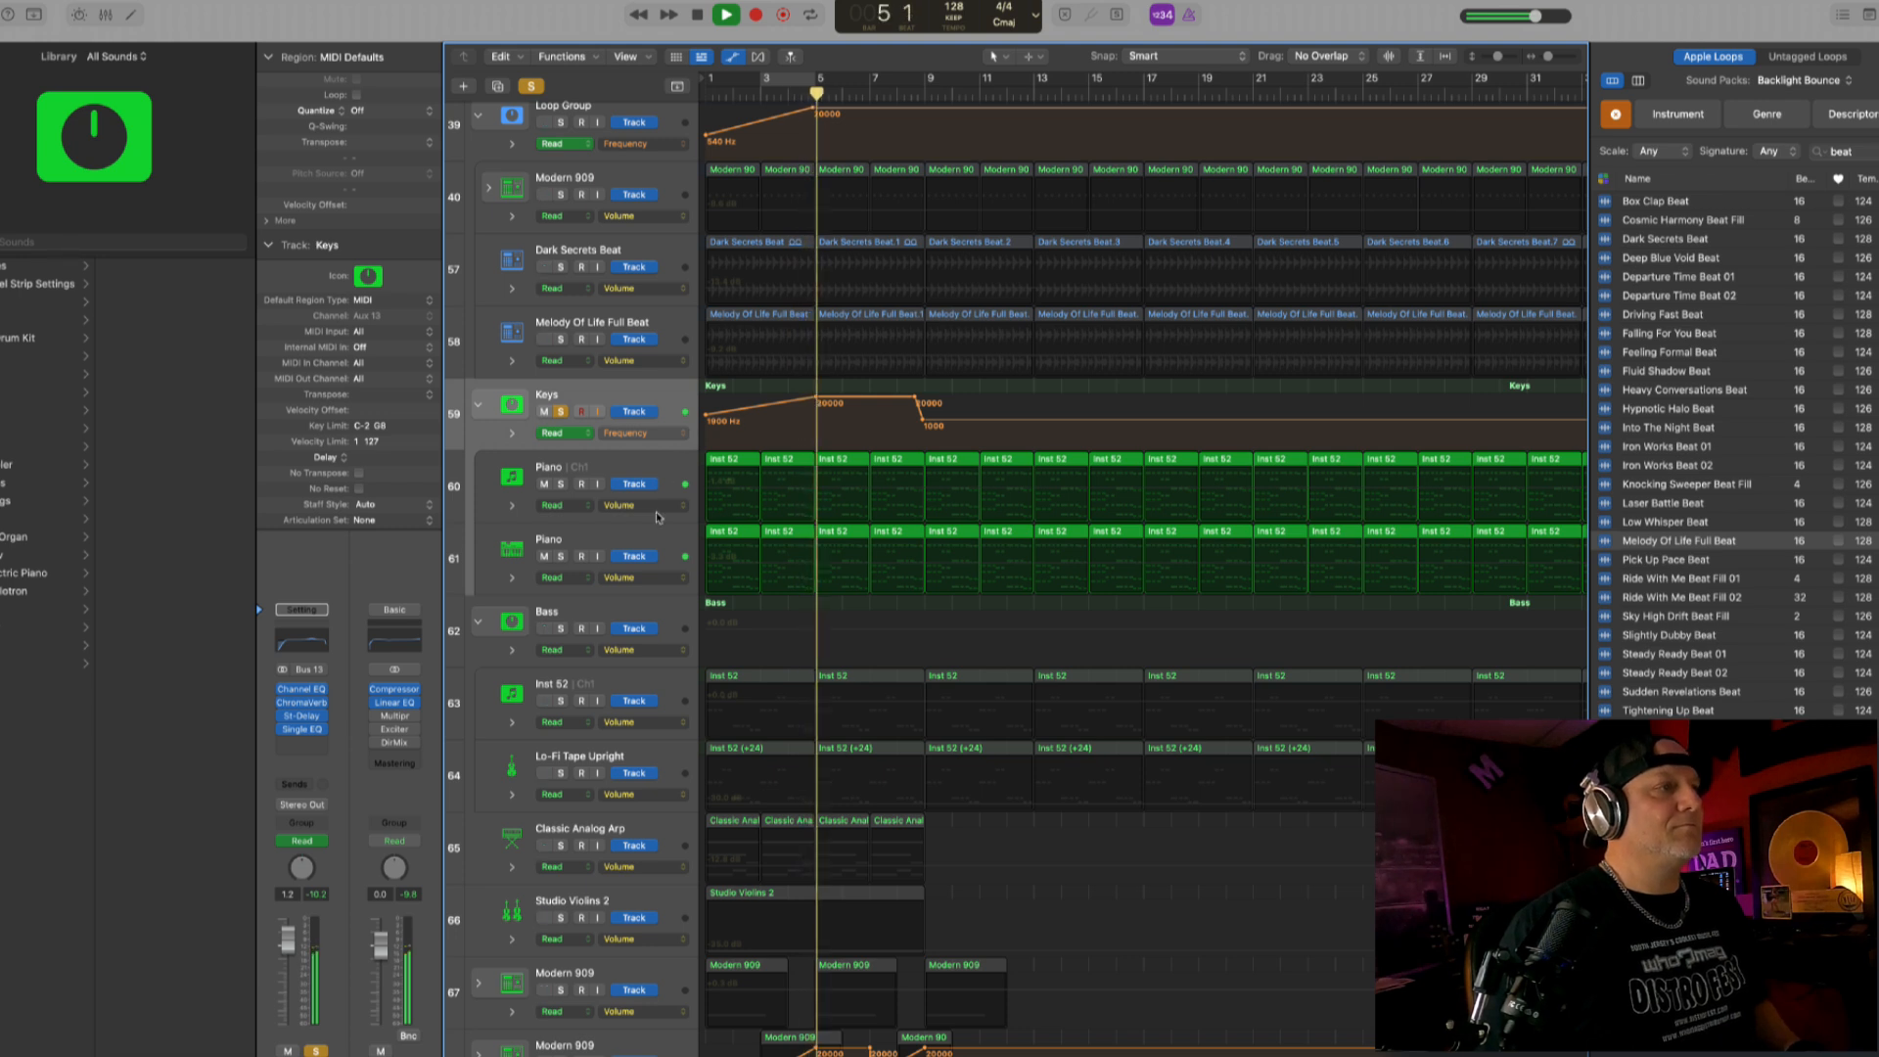
{"action": "left_click", "coordinate": [654, 540]}
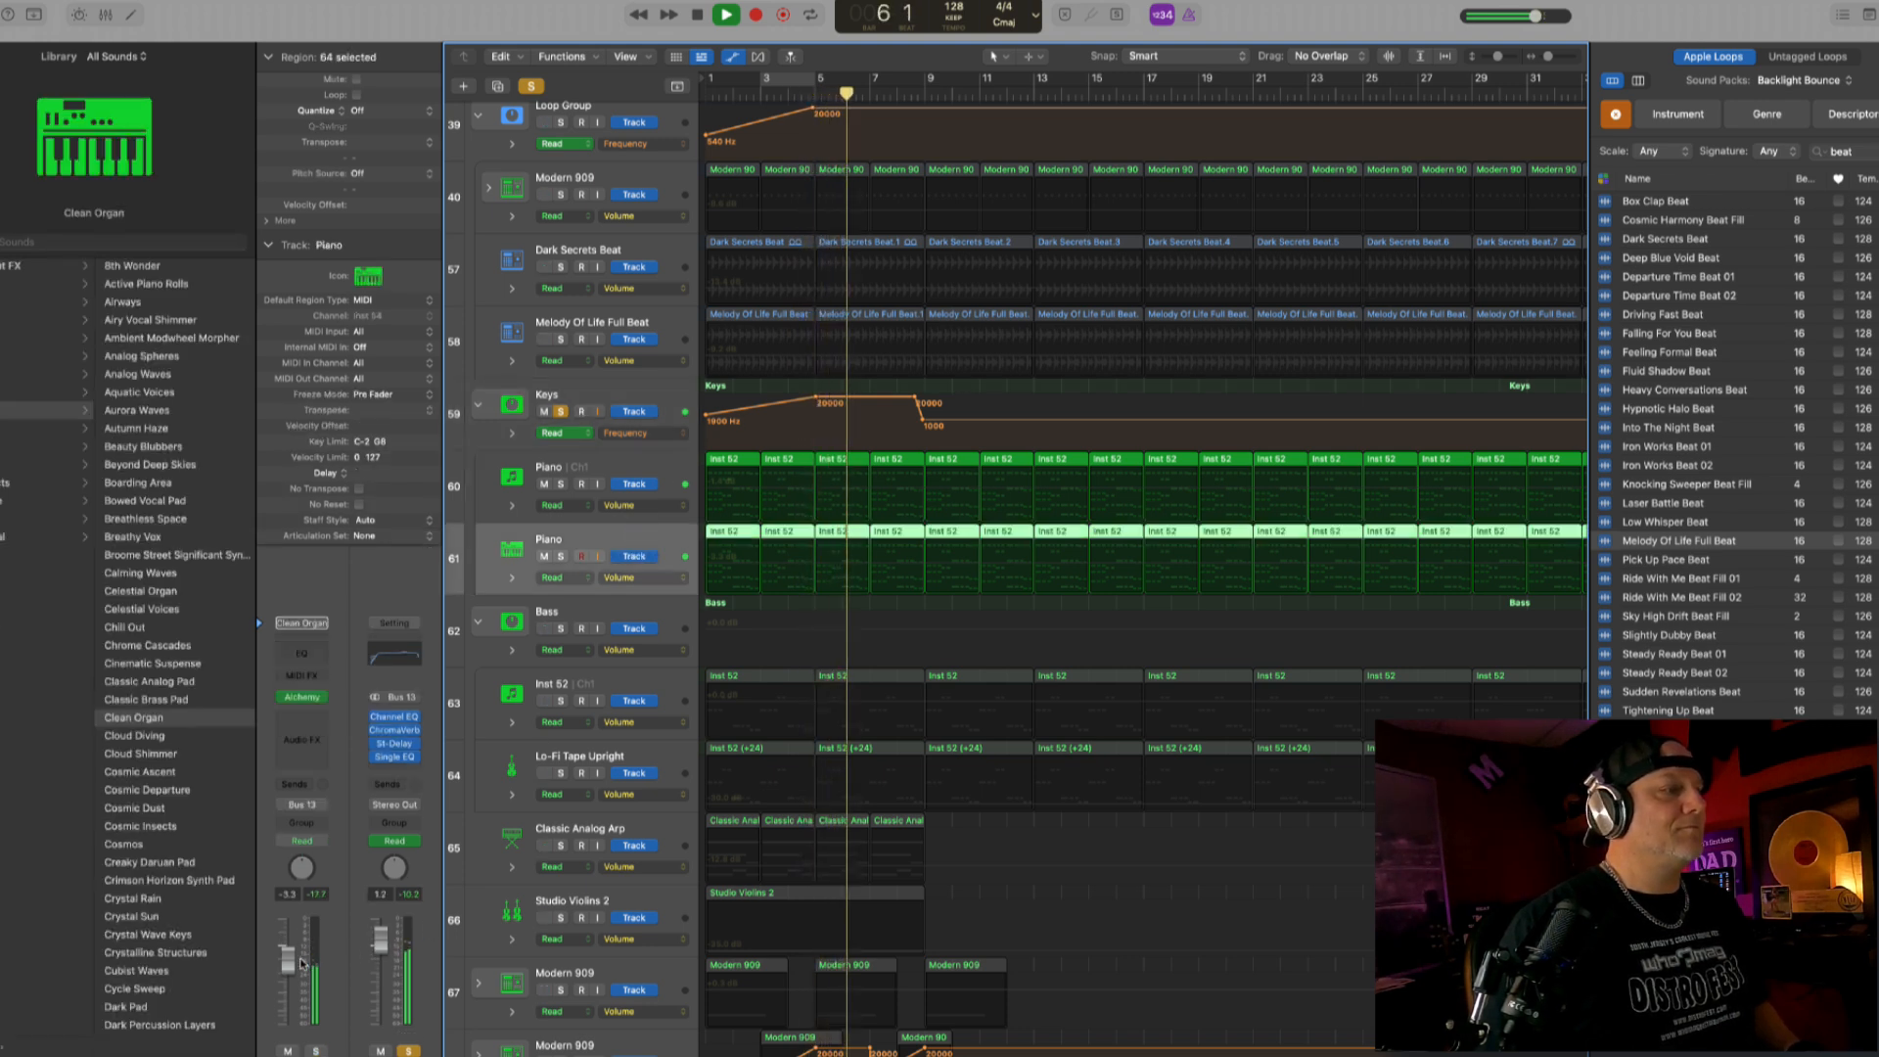
{"action": "left_click_drag", "start_coordinate": [289, 960], "coordinate": [289, 944]}
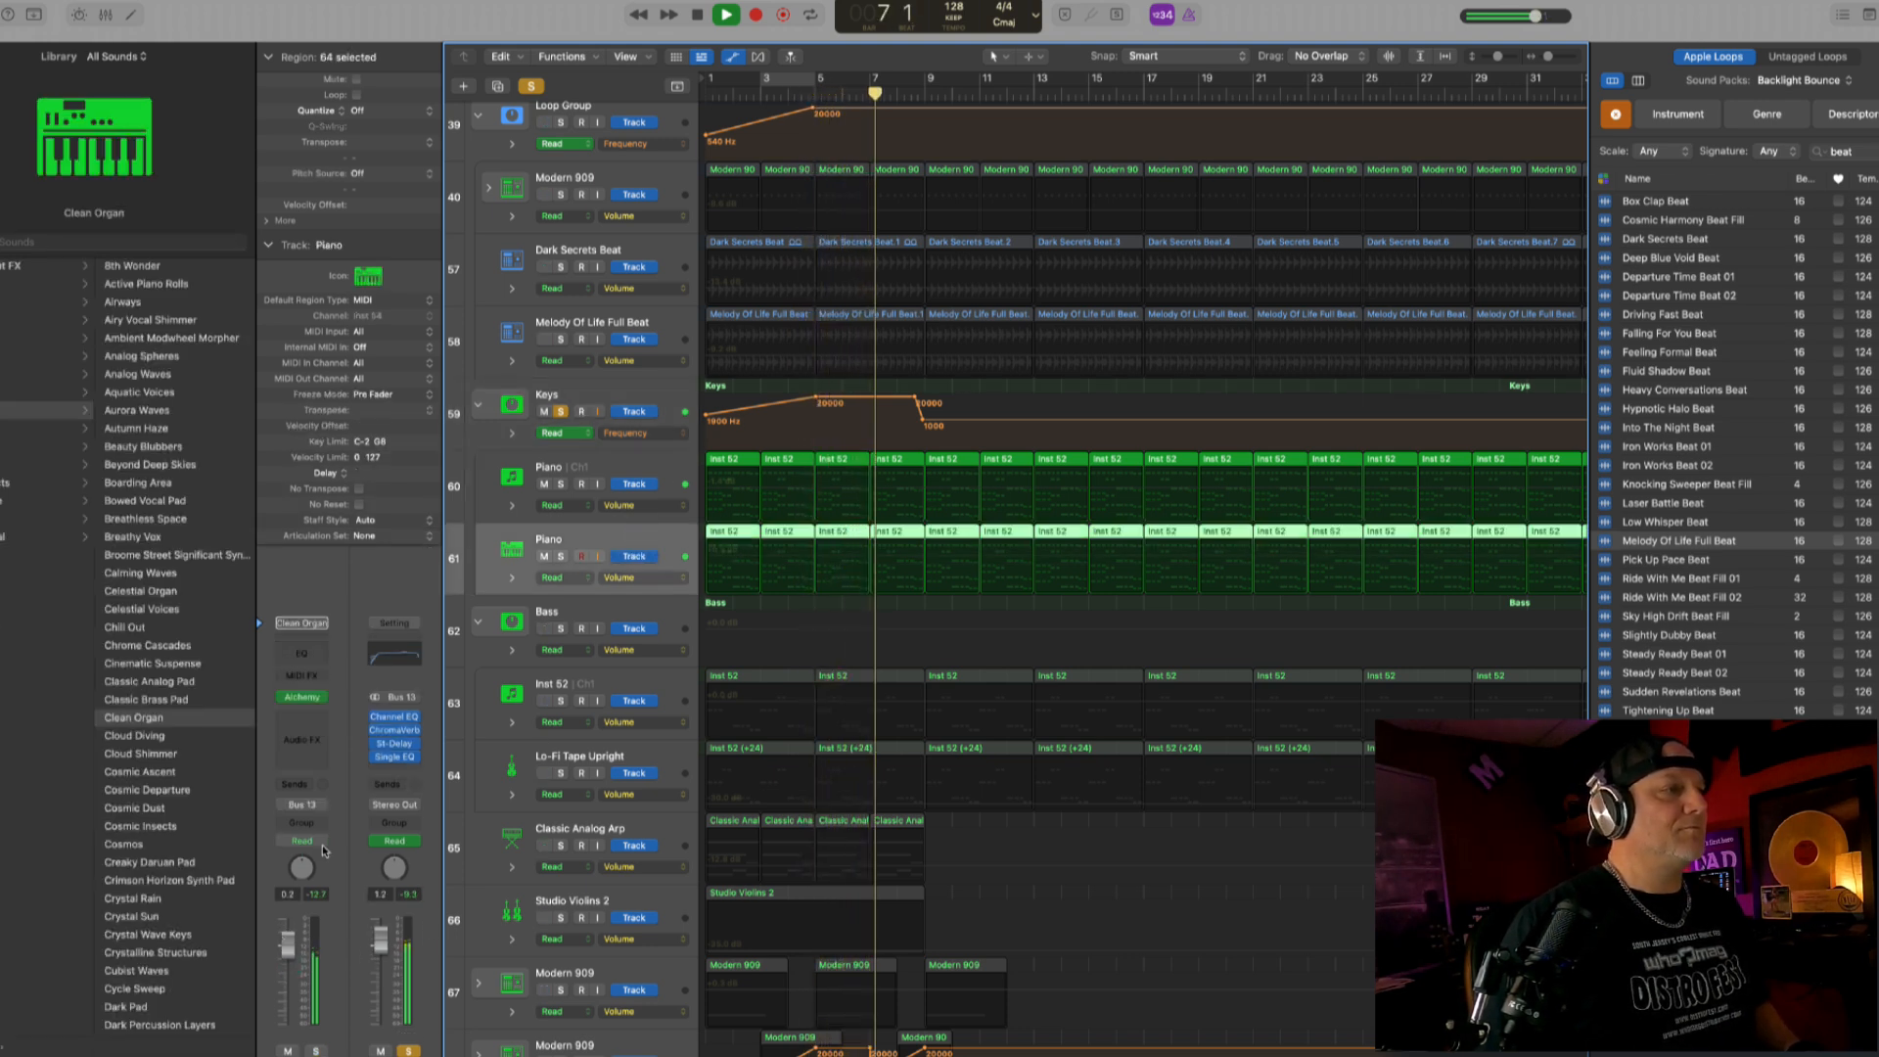
{"action": "key", "text": "space"}
- Unsolo the Keys stack and play the full mix from the start
{"action": "left_click", "coordinate": [561, 411]}
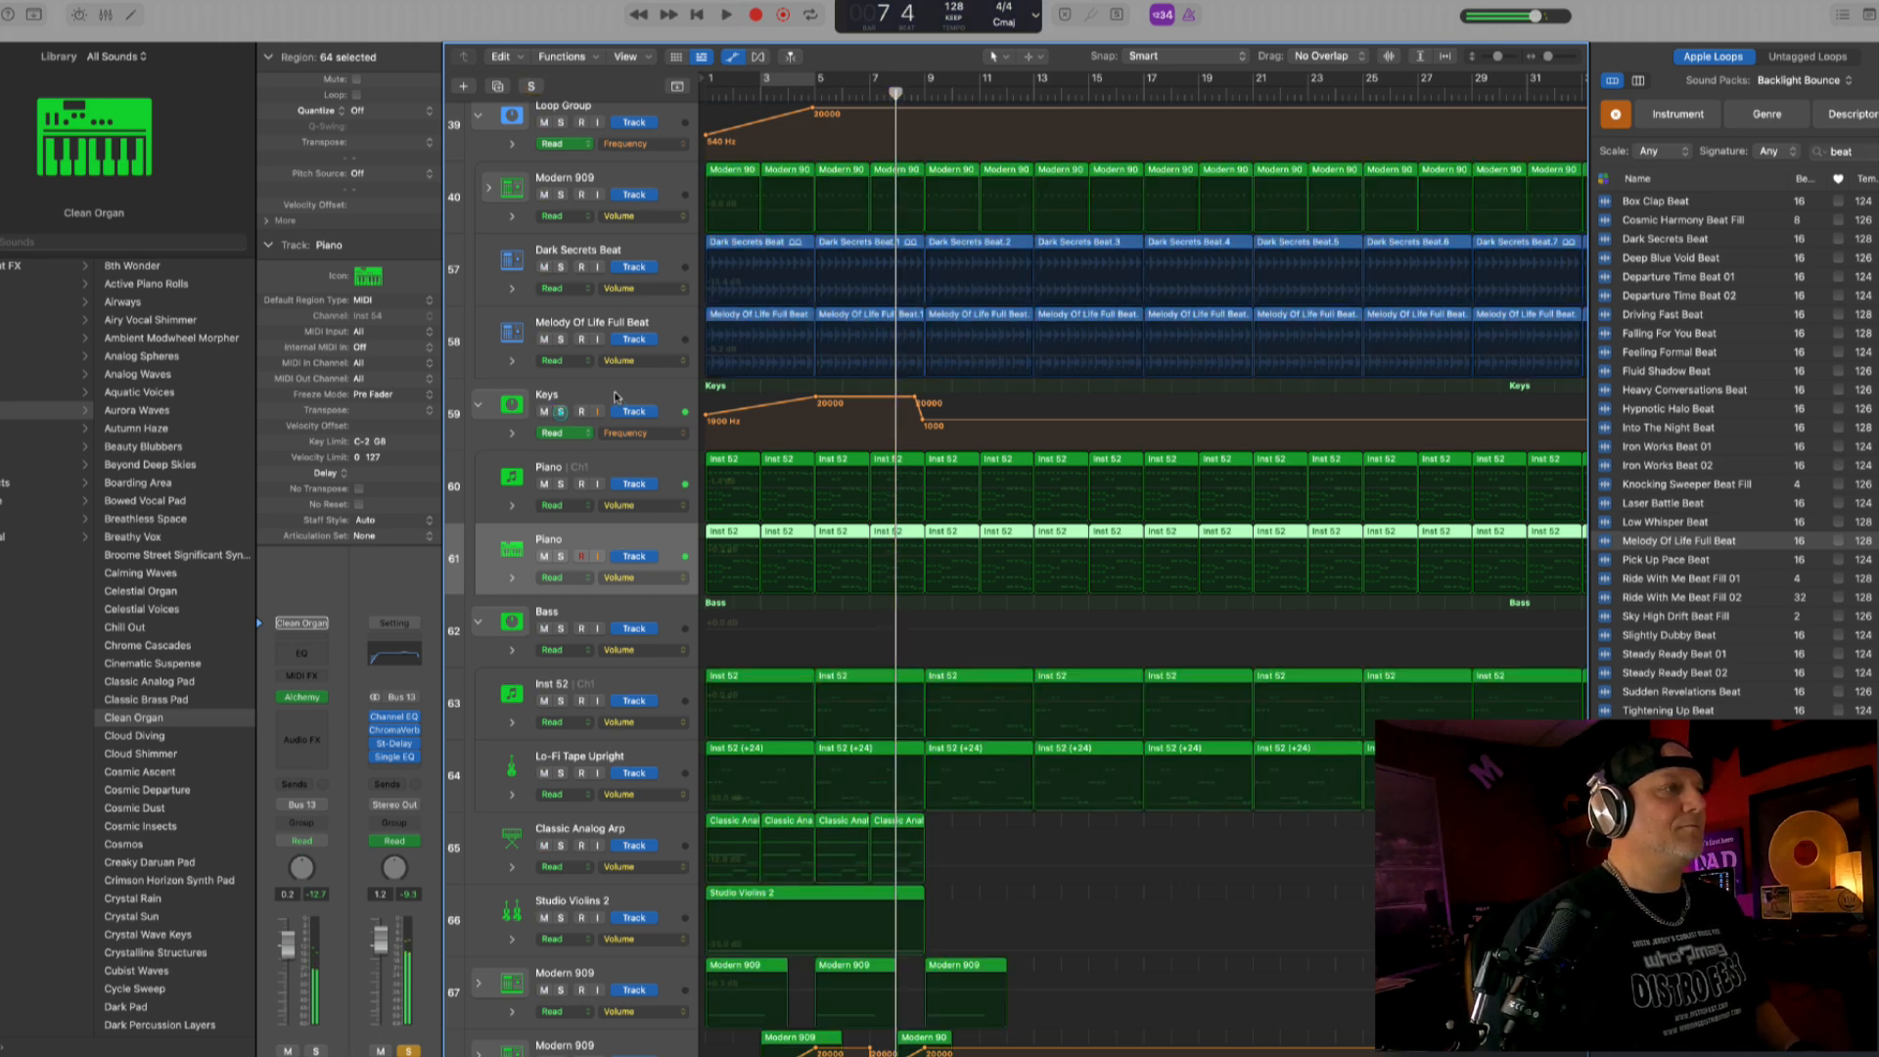
{"action": "left_click", "coordinate": [616, 396]}
{"action": "key", "text": "Return"}
{"action": "key", "text": "space"}
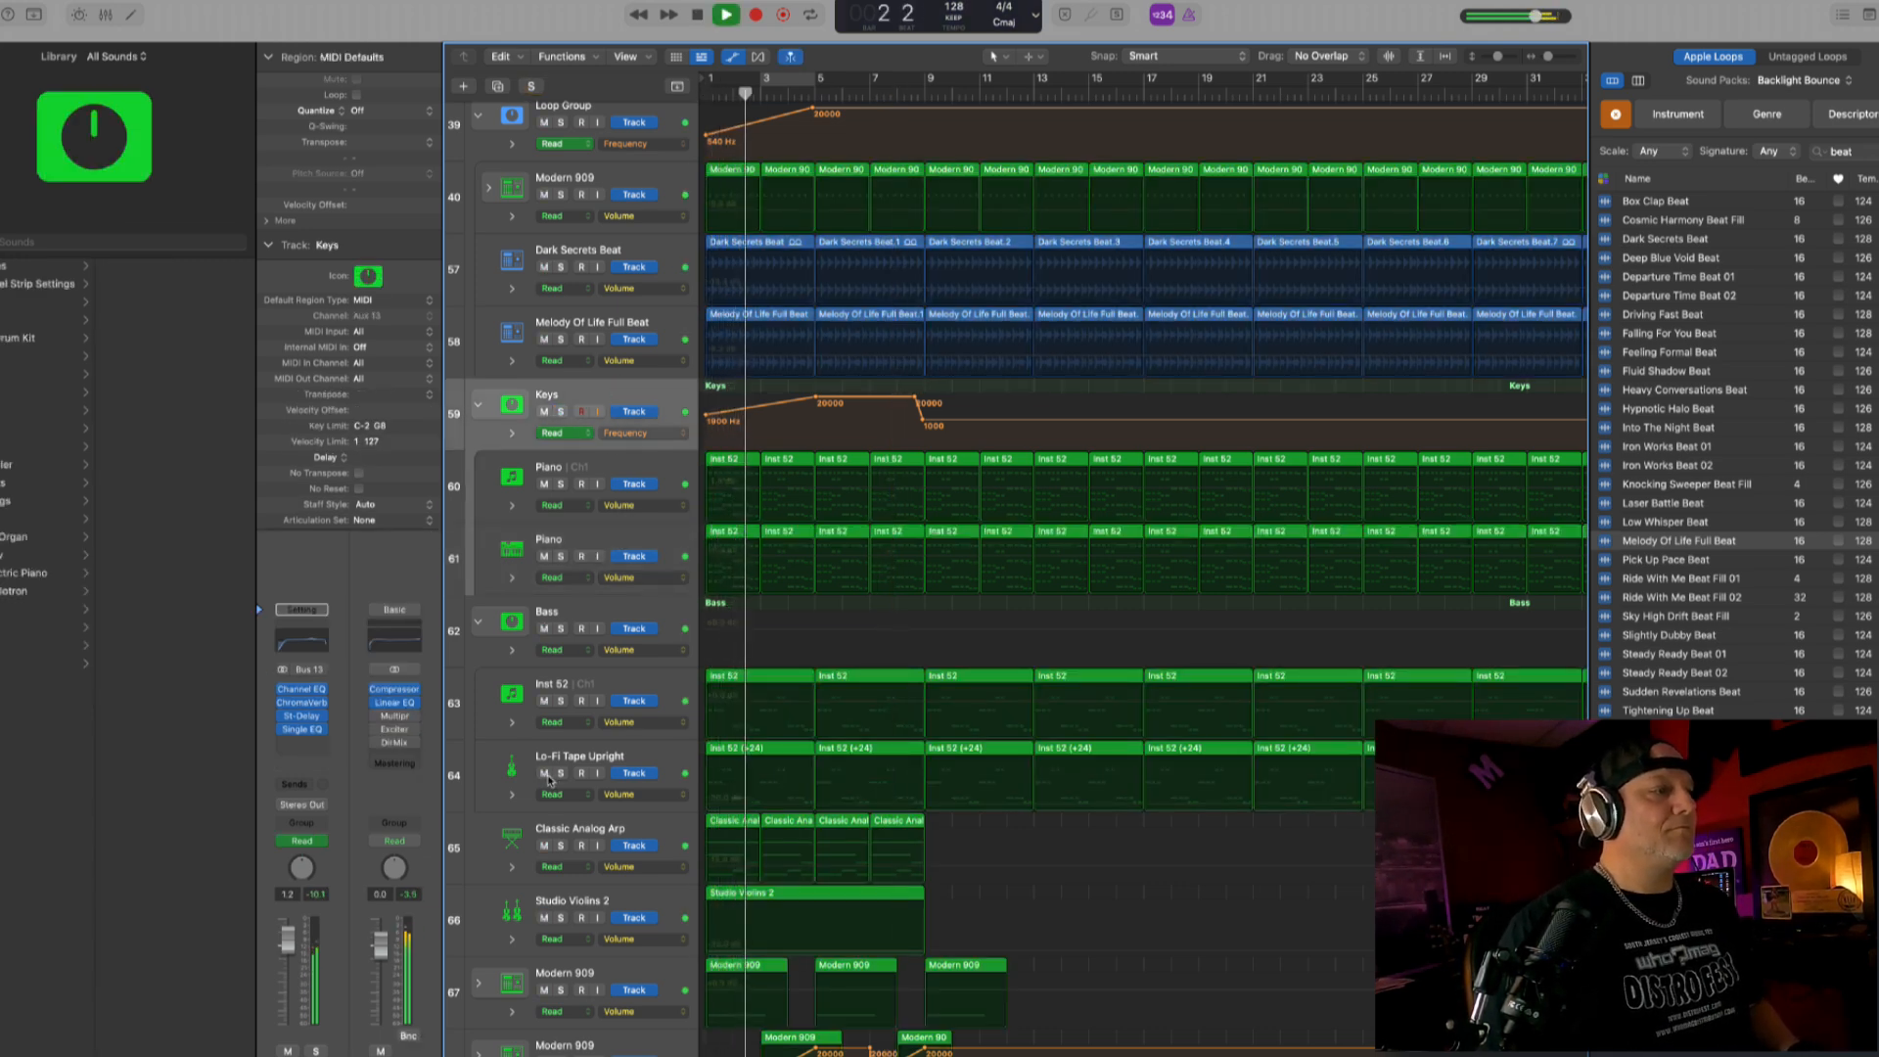
- Mute and unmute the Lo-Fi Tape Upright track during playback to compare the mix, and show its channel strip
{"action": "left_click", "coordinate": [545, 774]}
{"action": "left_click", "coordinate": [545, 775]}
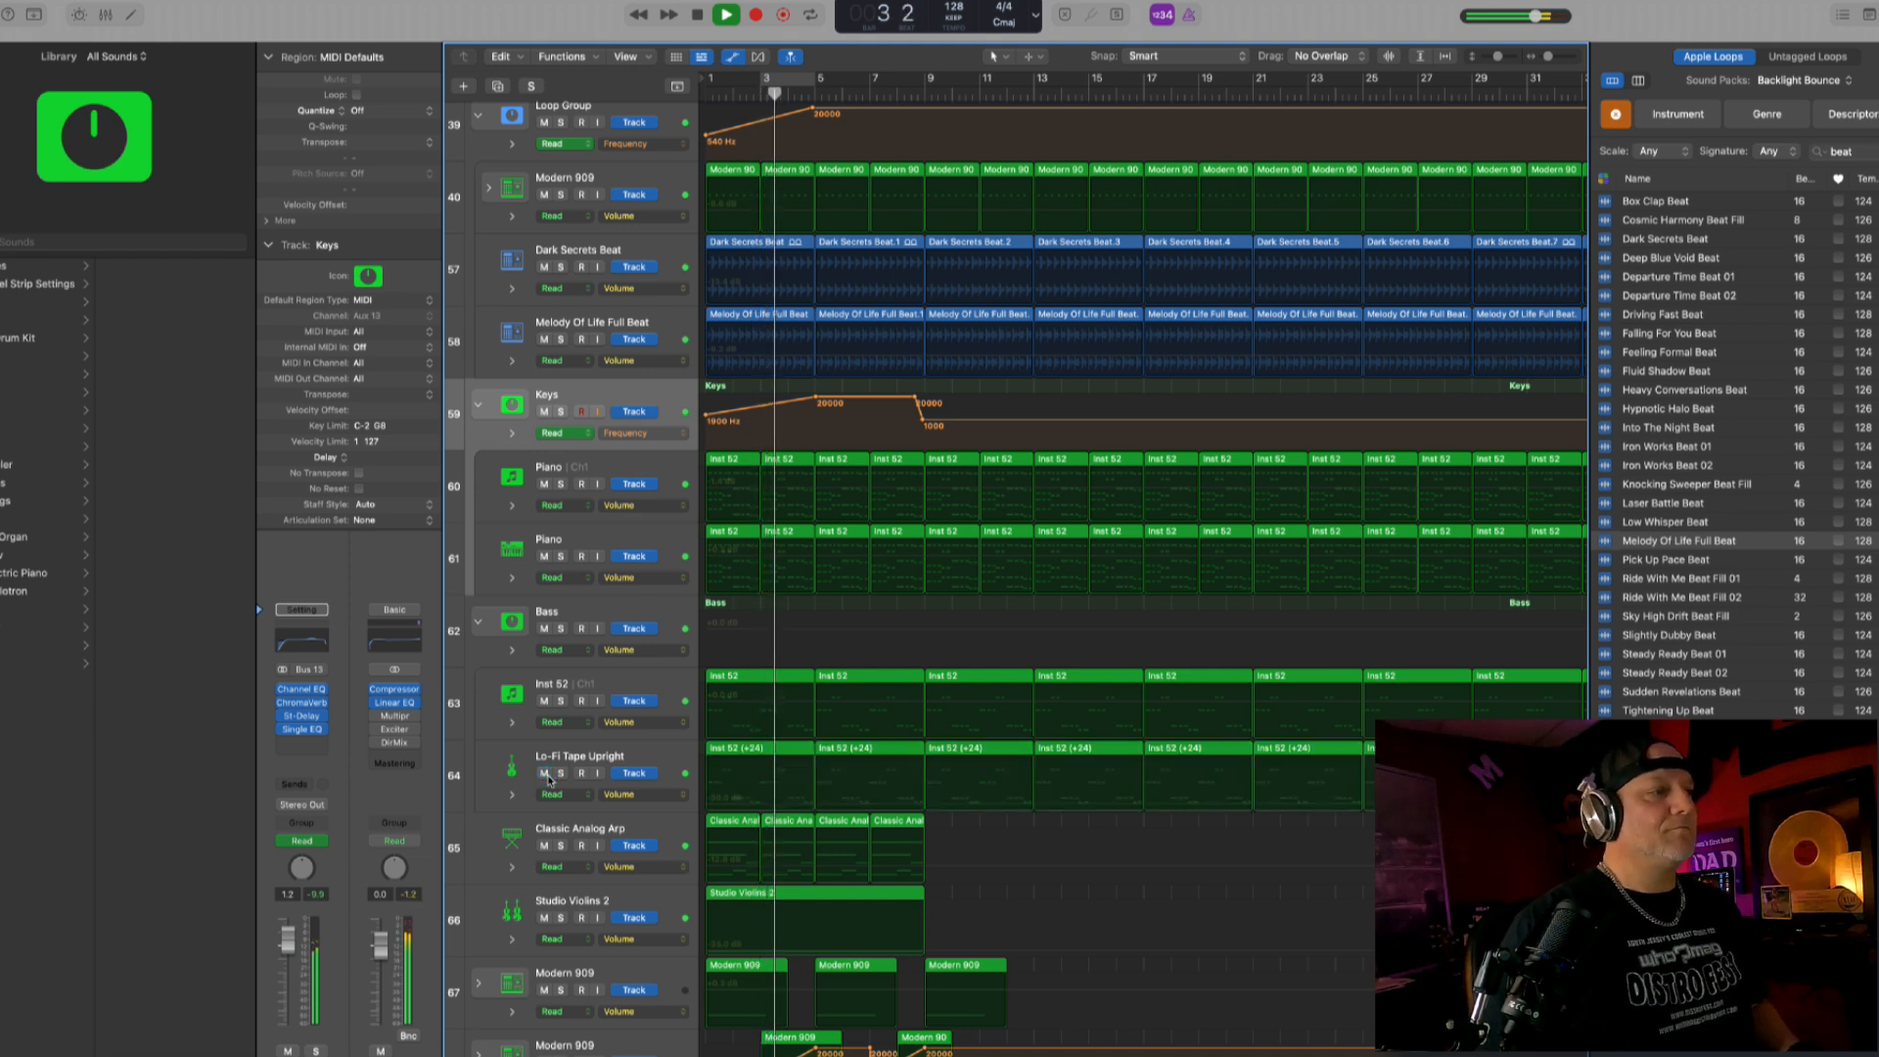
{"action": "left_click", "coordinate": [630, 763]}
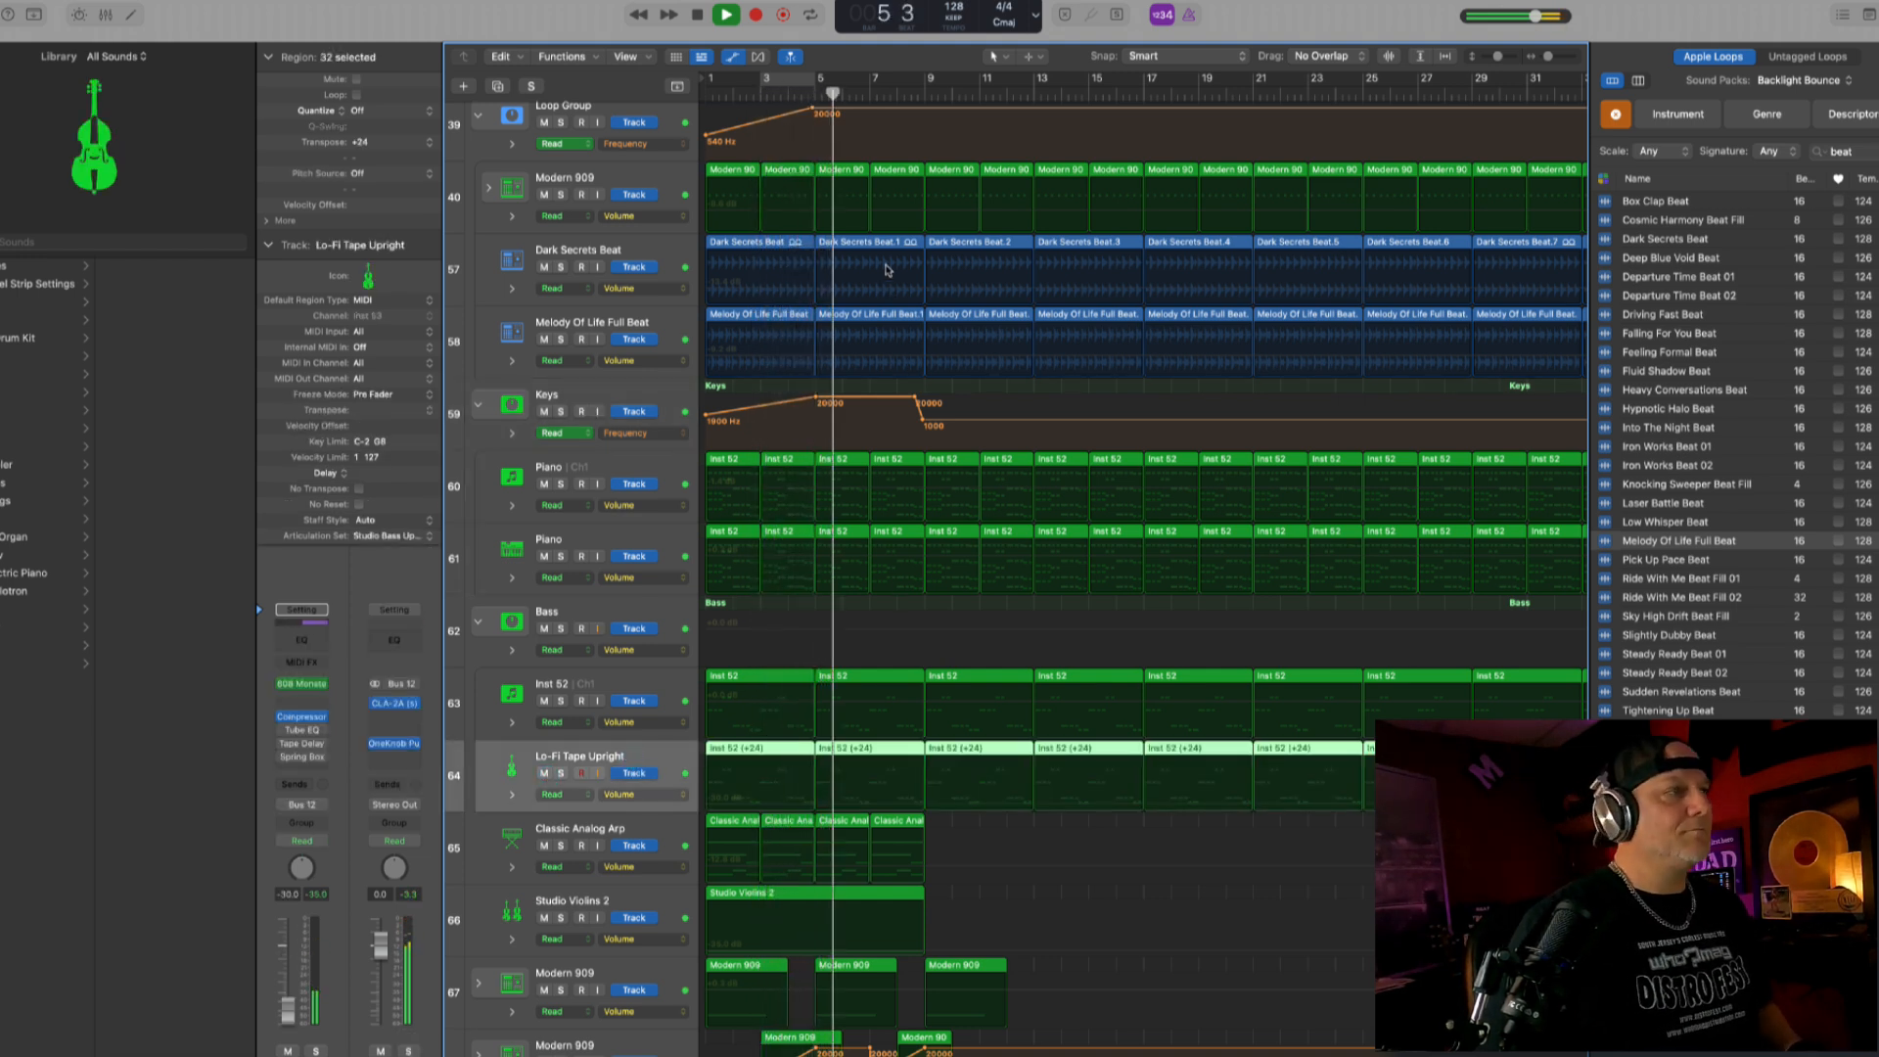
- Solo the first Pure House track in the Drums stack while the mix keeps playing
{"action": "scroll", "coordinate": [665, 255], "scroll_direction": "up", "scroll_amount": 5}
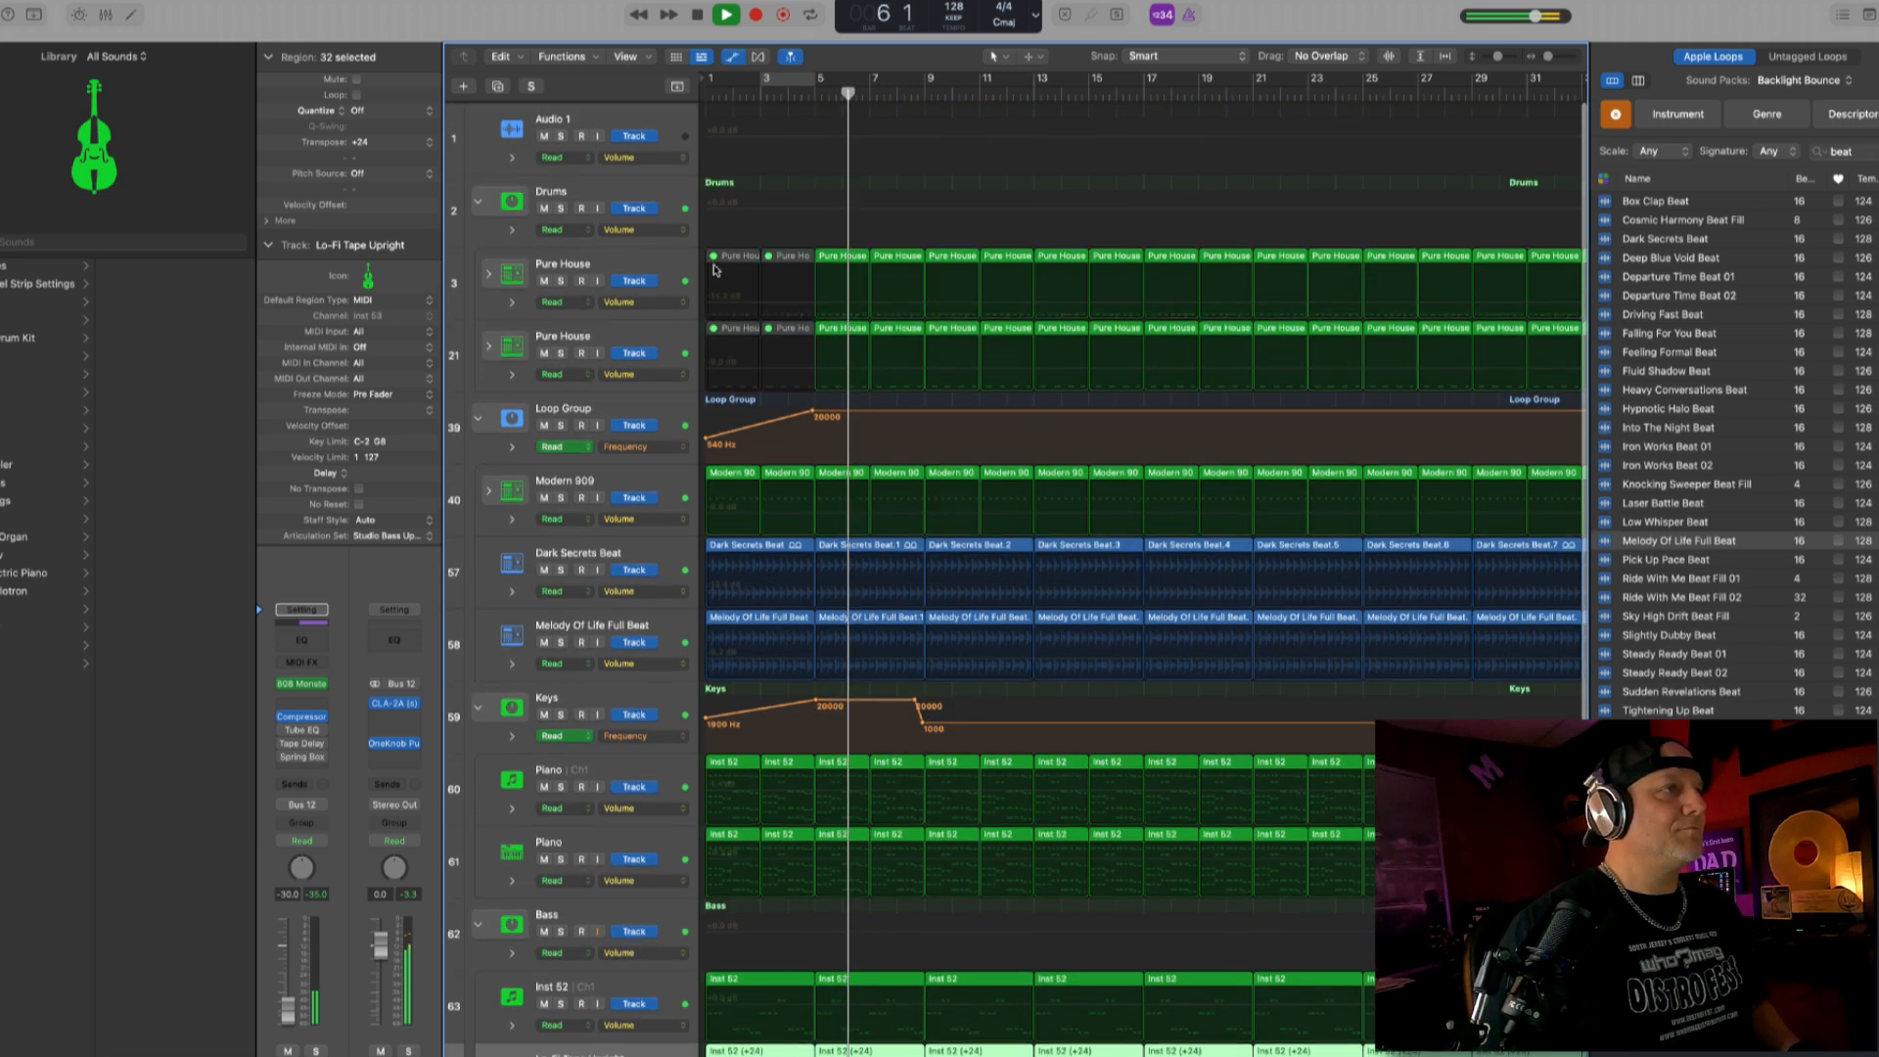
{"action": "left_click", "coordinate": [663, 260]}
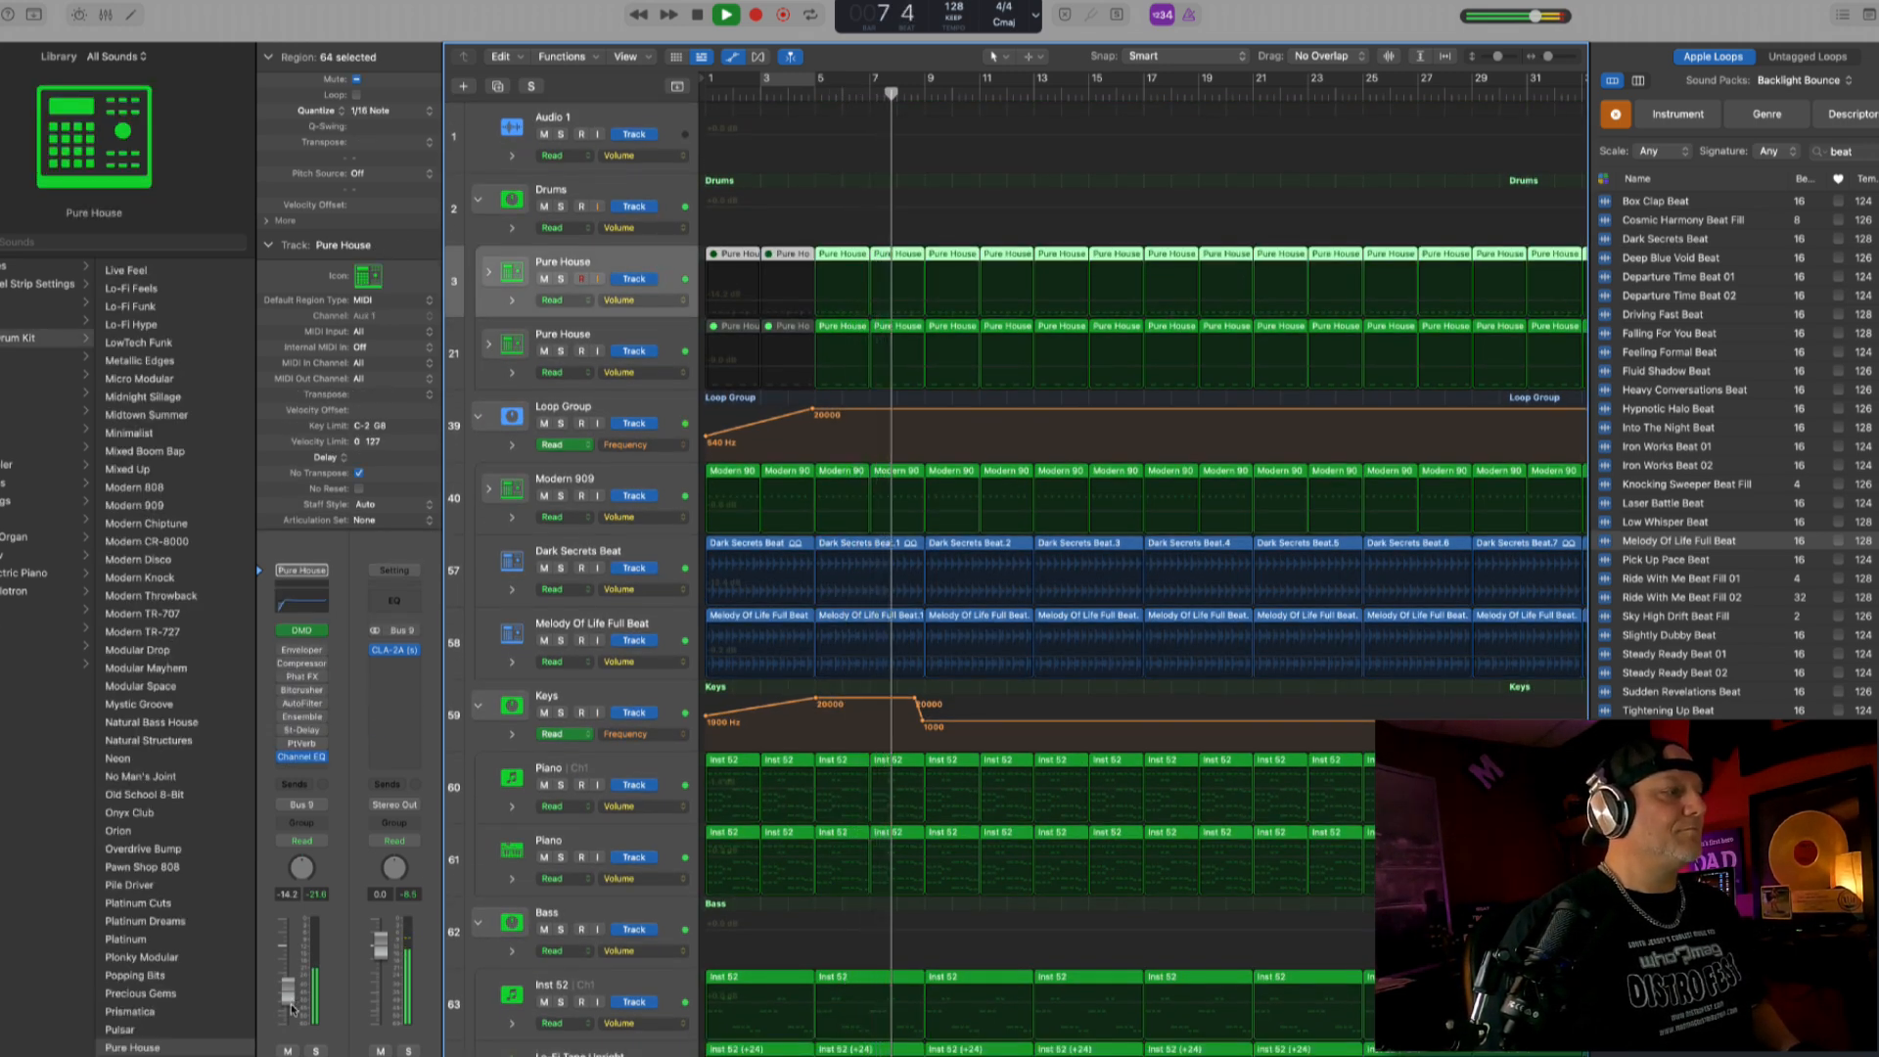
{"action": "left_click", "coordinate": [313, 1050]}
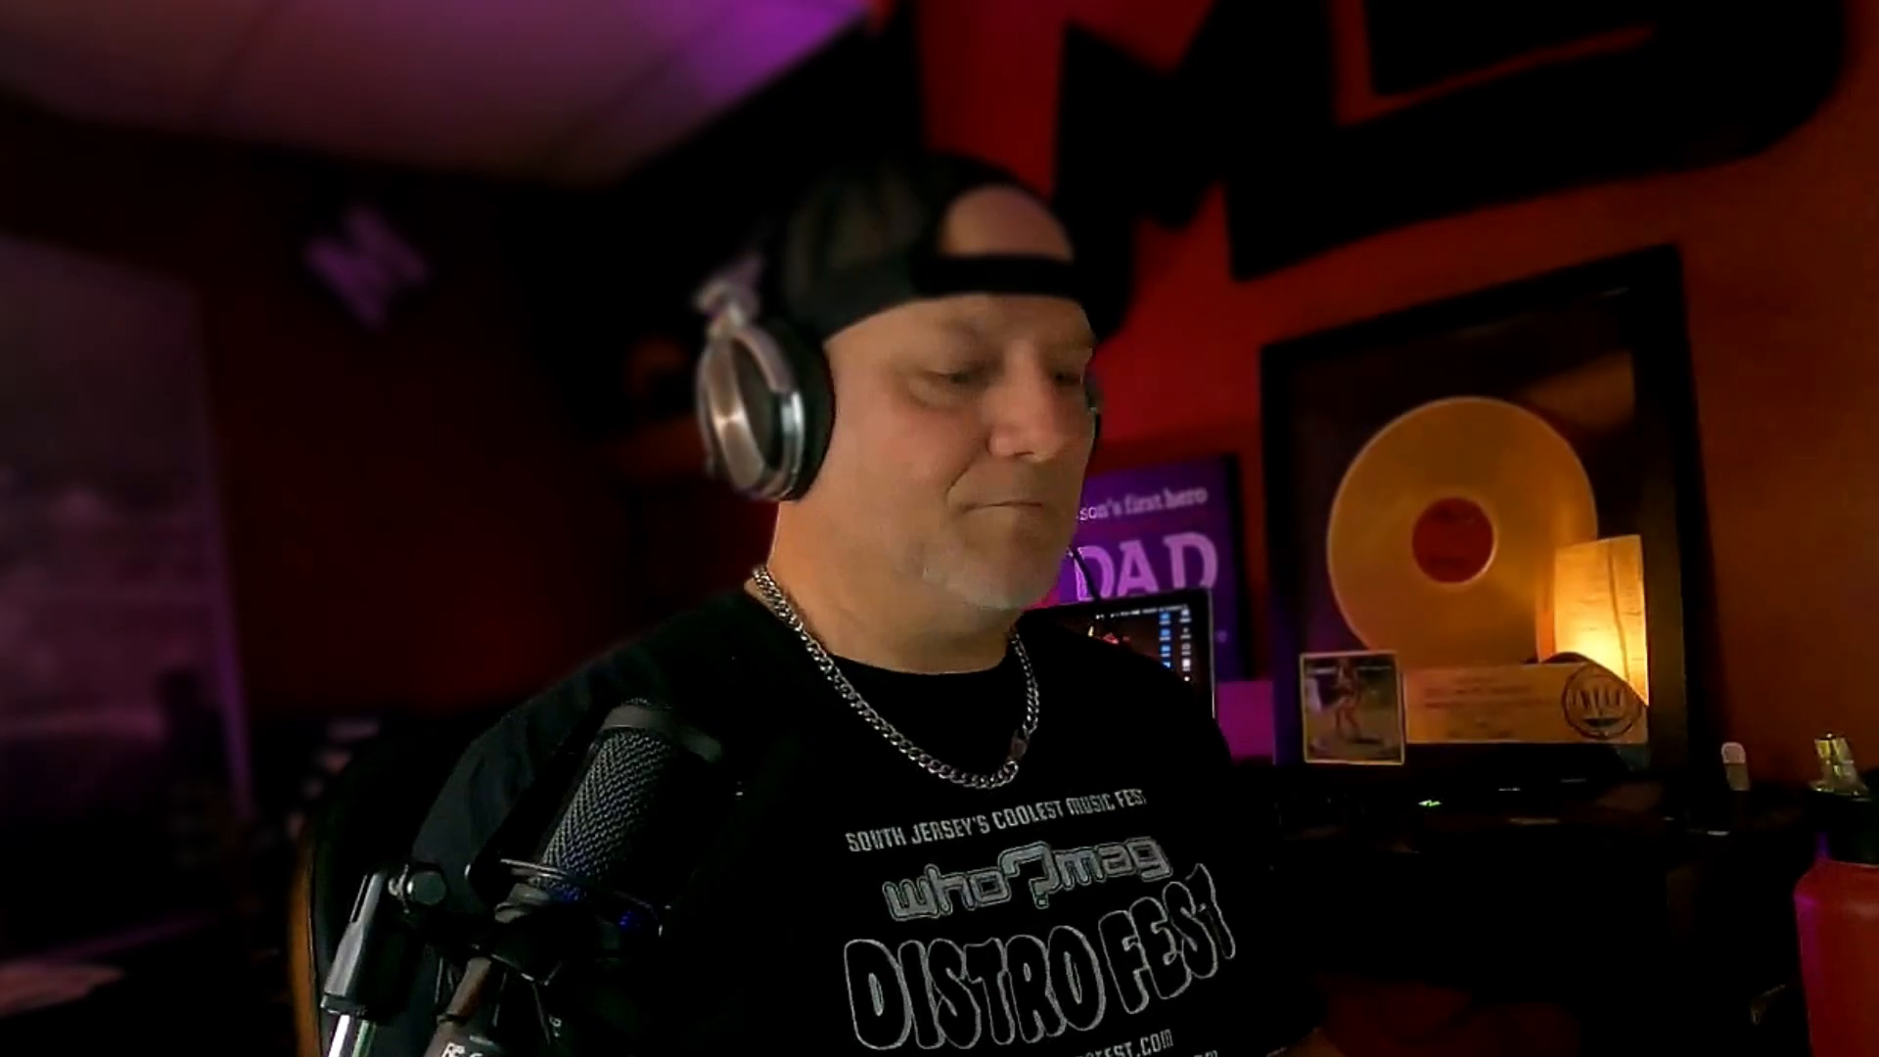
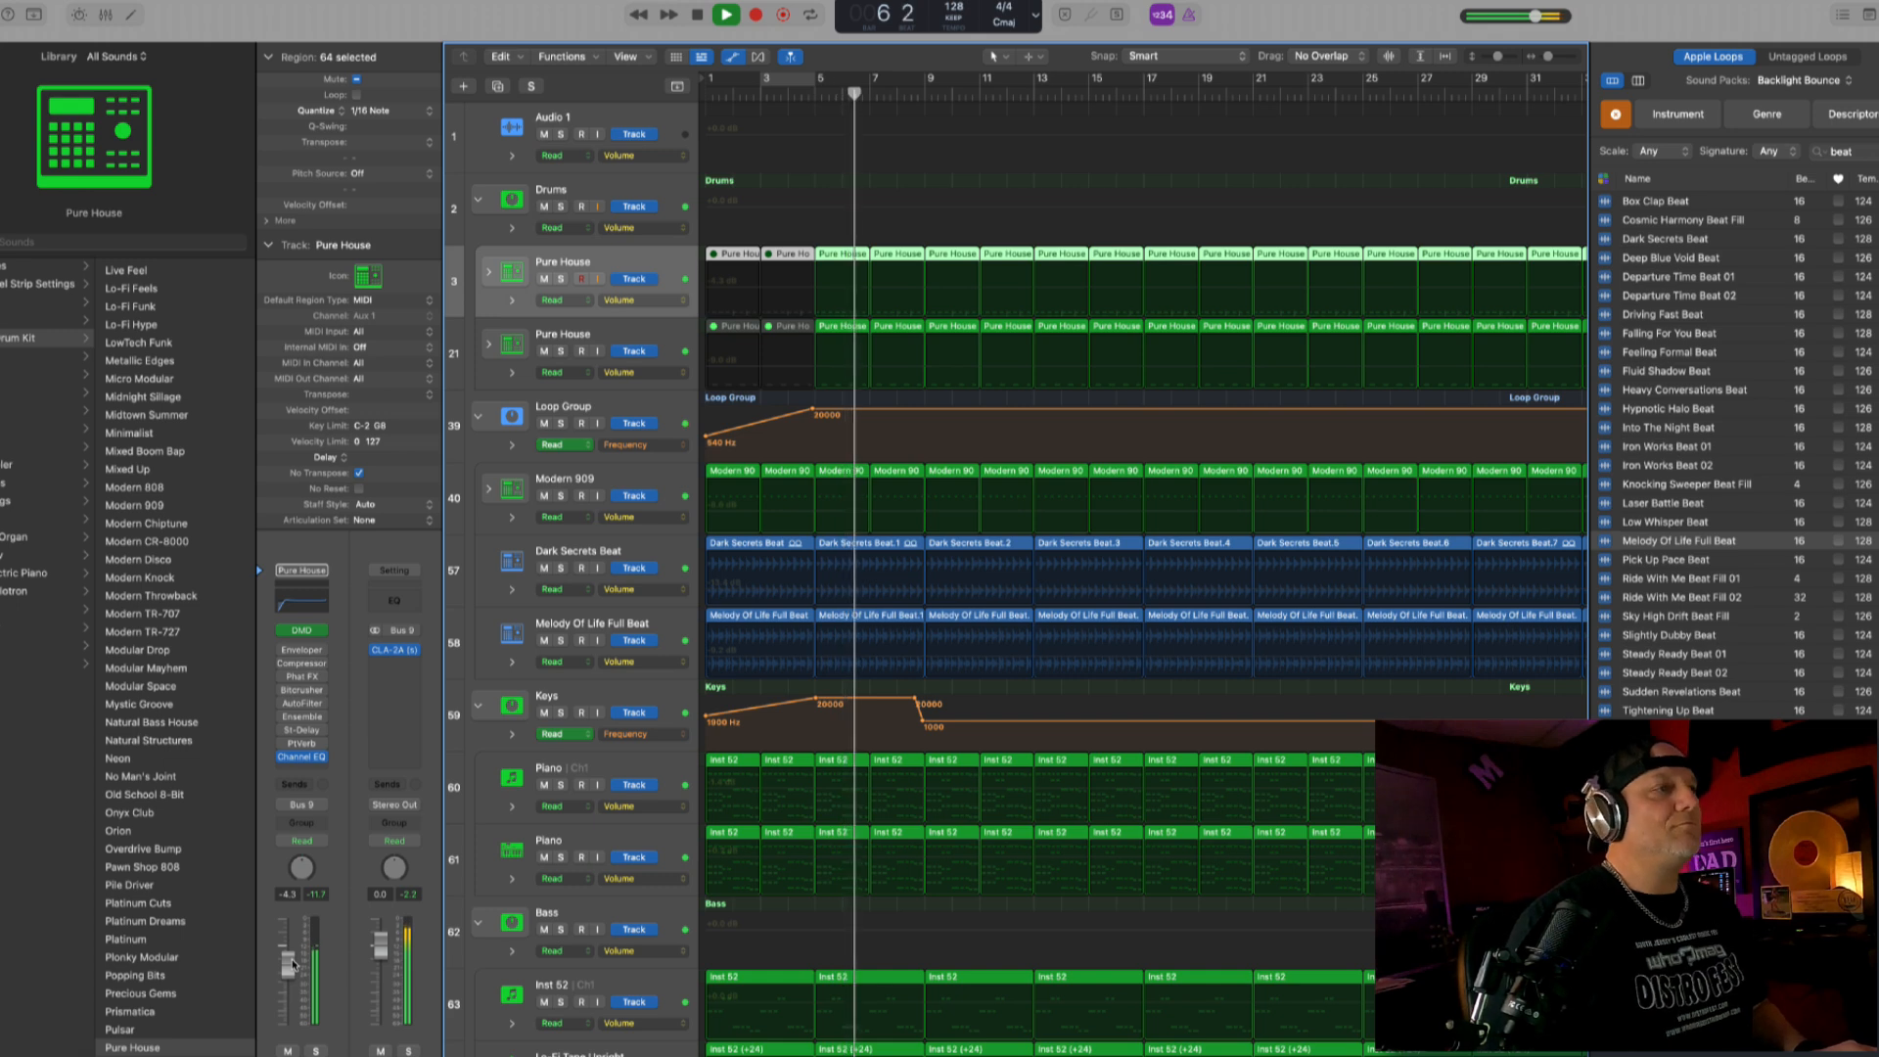
- Hide the automation and briefly mute each of the two Piano tracks in turn during playback to compare the mix
{"action": "key", "text": "a"}
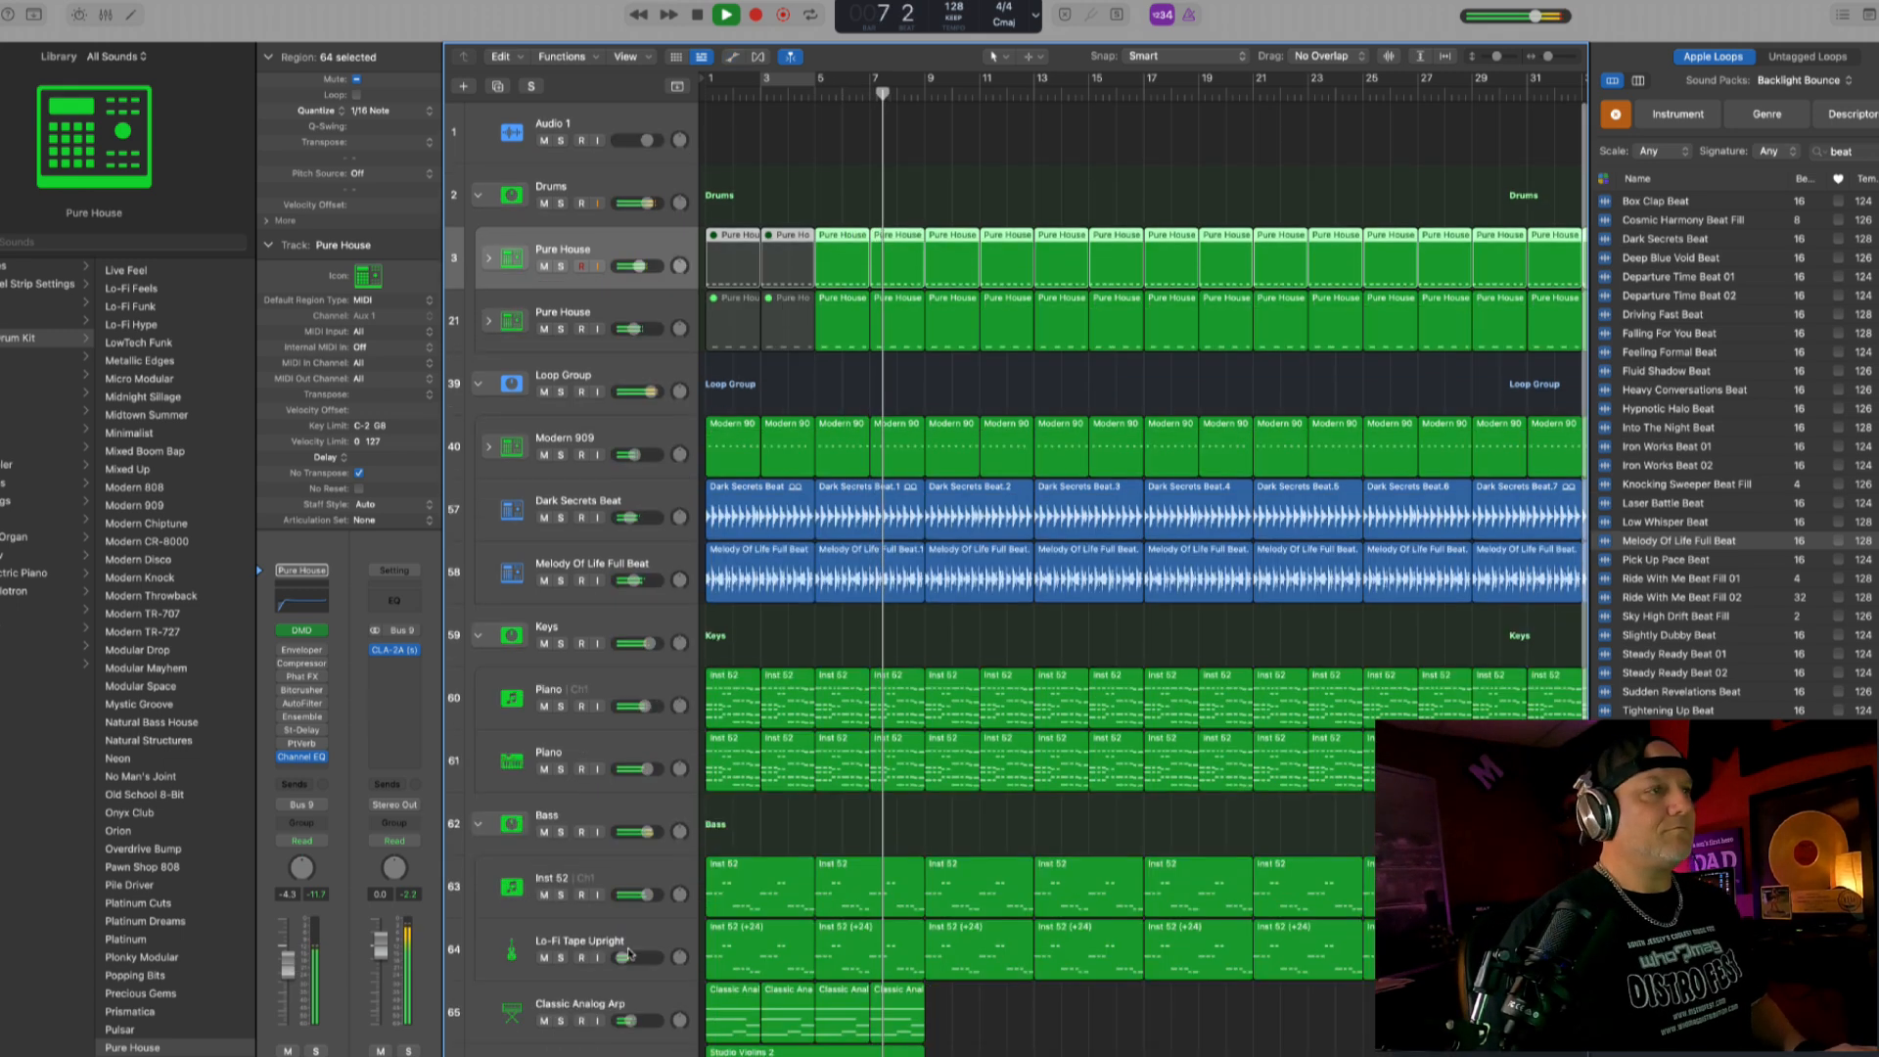
{"action": "scroll", "coordinate": [767, 1030], "scroll_direction": "down", "scroll_amount": 5}
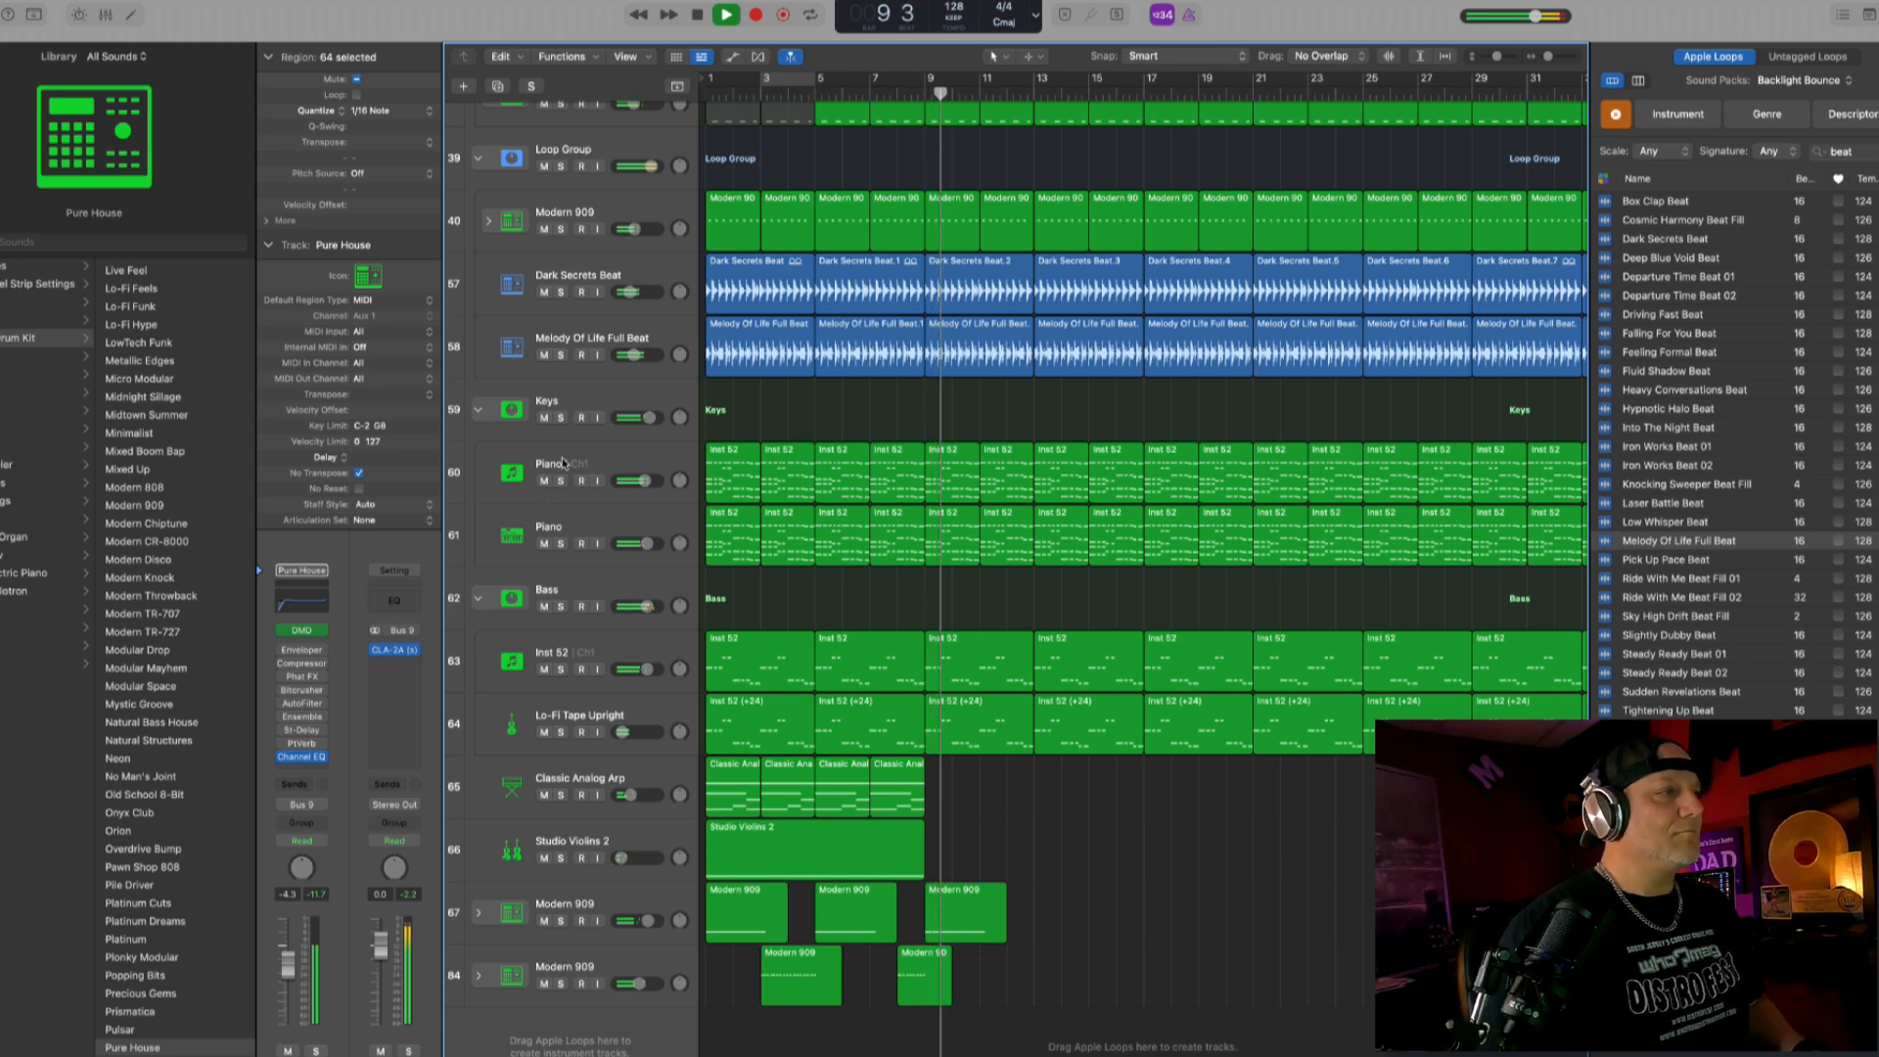
{"action": "left_click", "coordinate": [543, 545]}
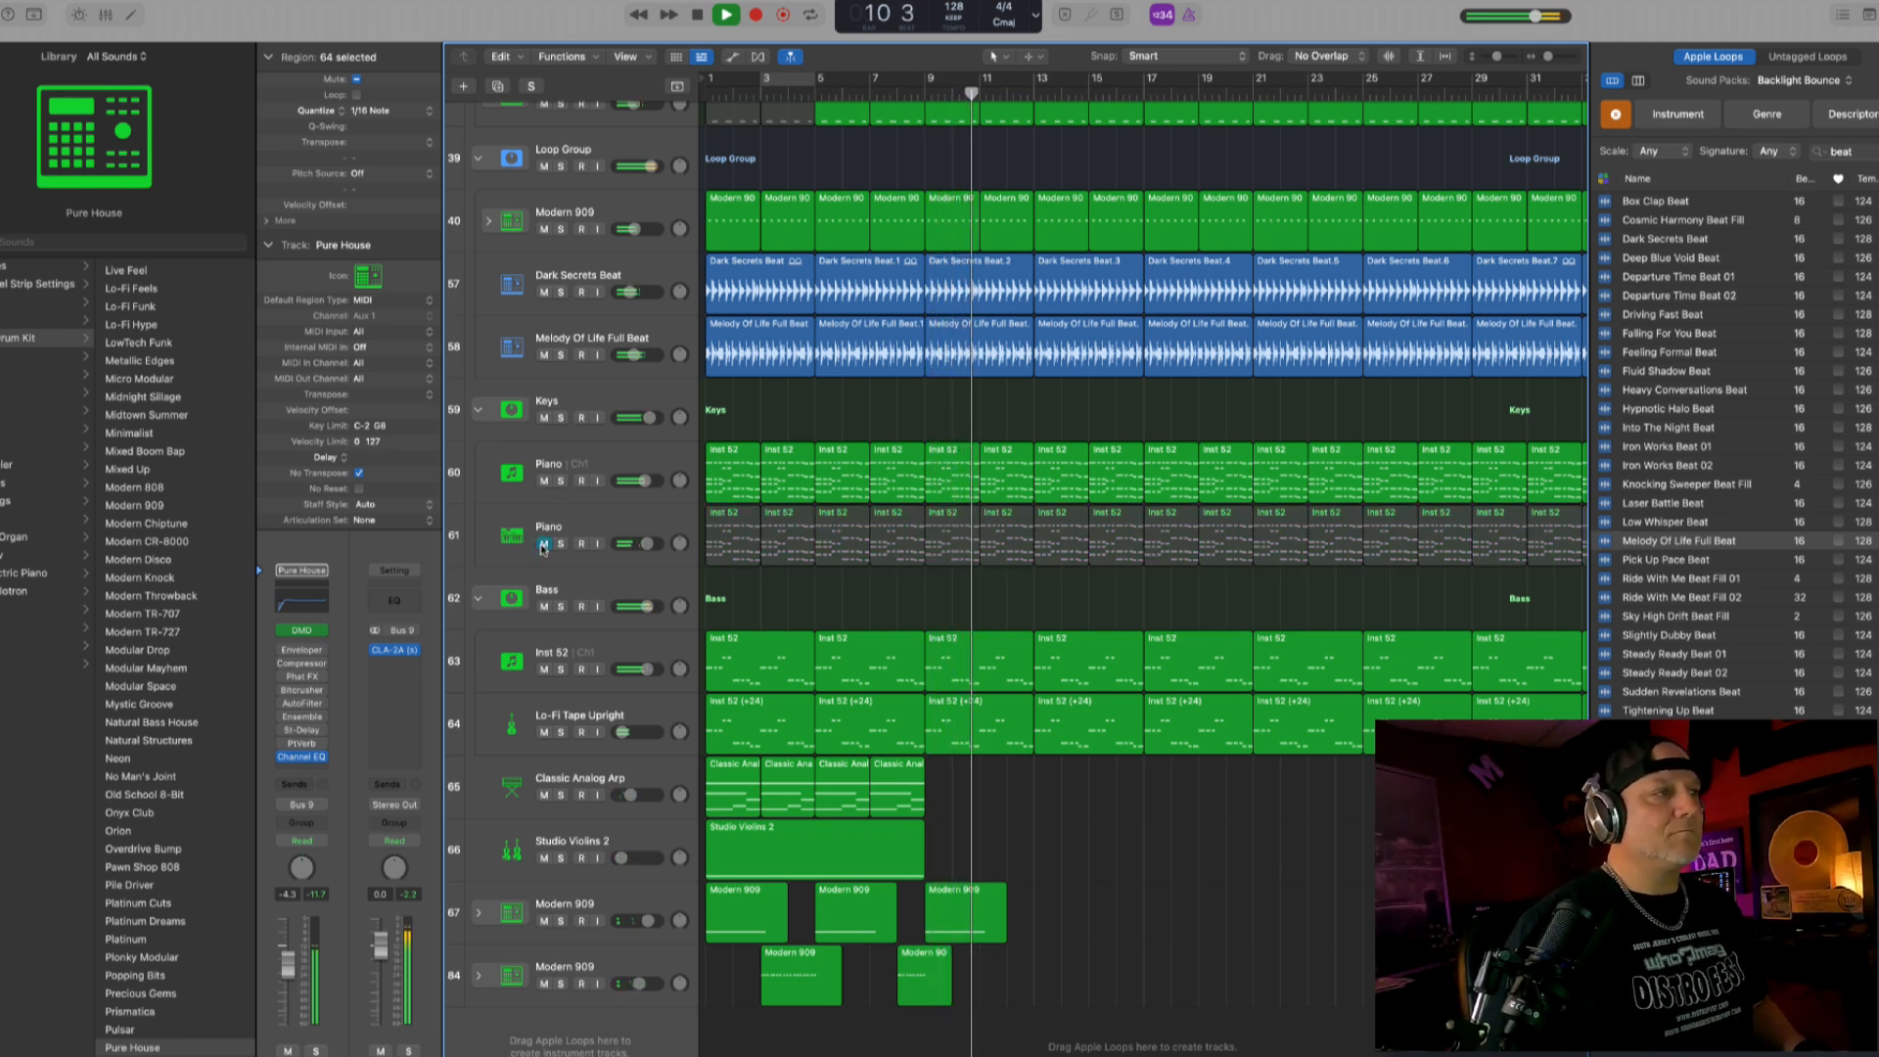
{"action": "left_click", "coordinate": [543, 544]}
{"action": "left_click", "coordinate": [543, 480]}
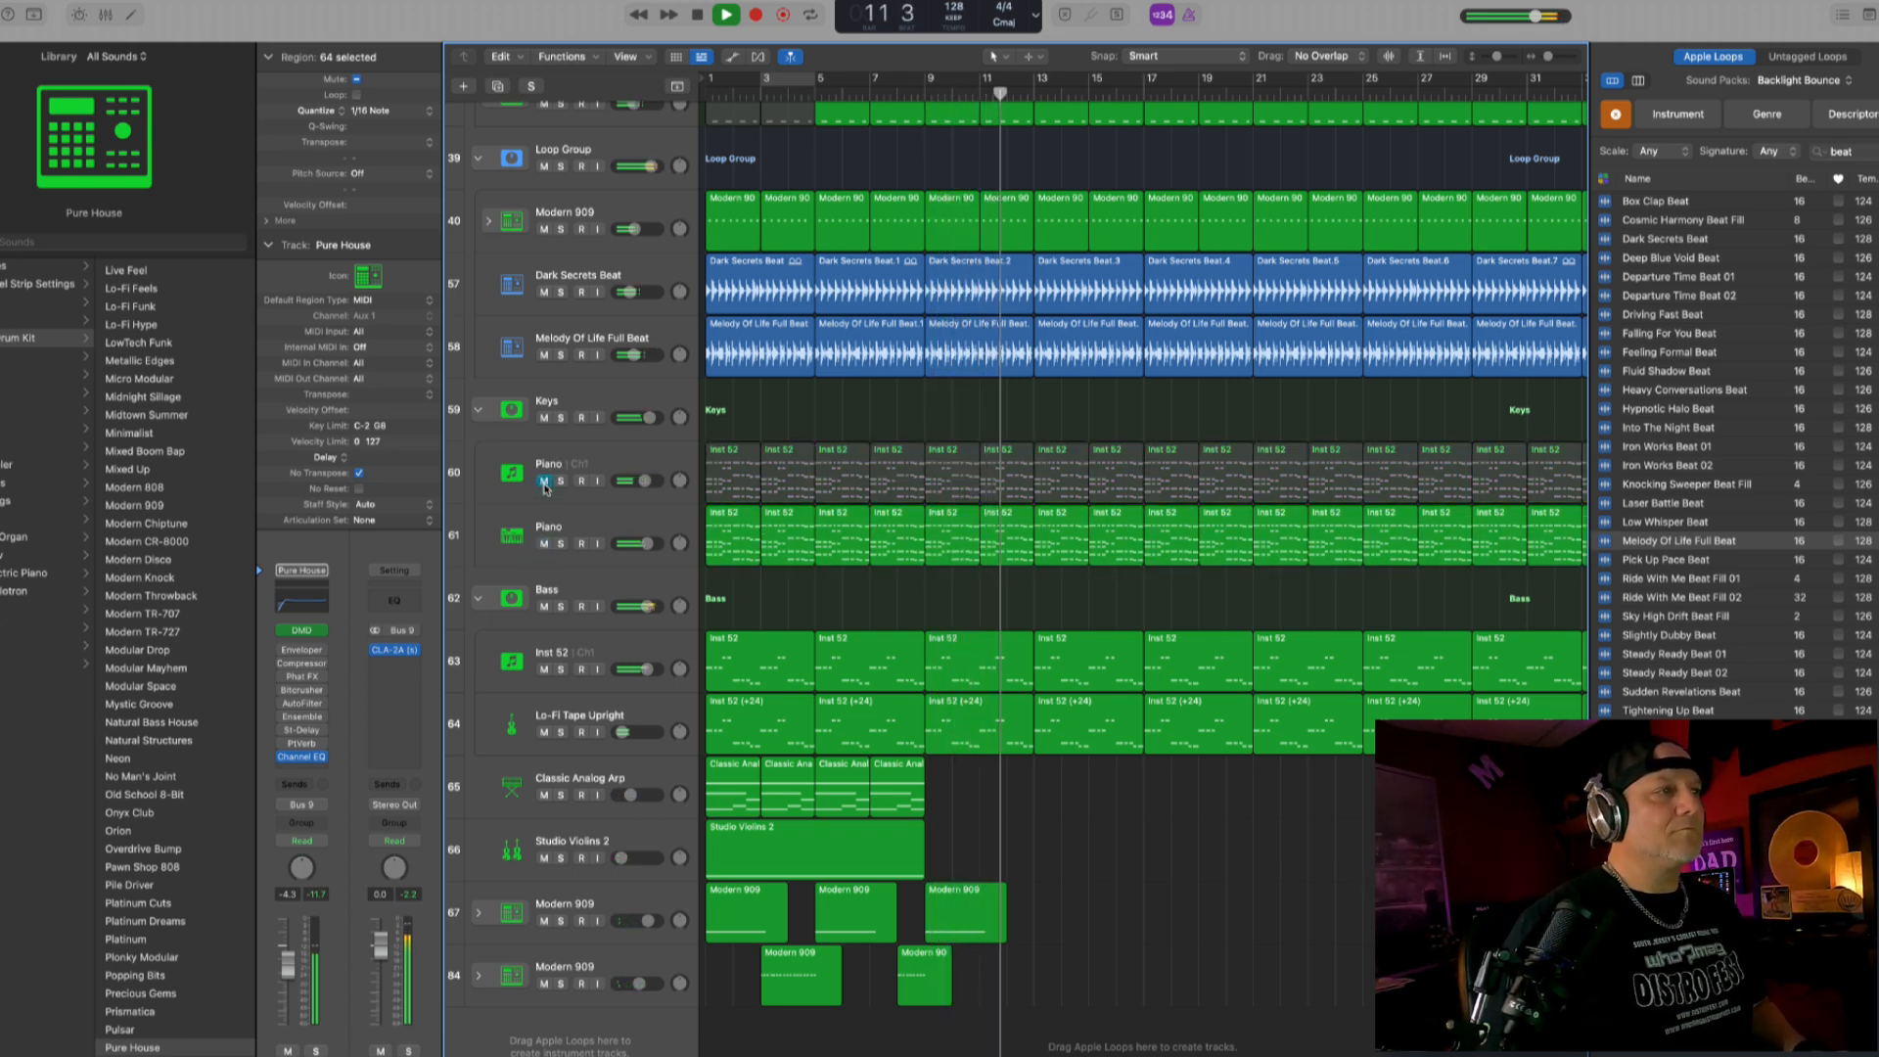
{"action": "left_click", "coordinate": [543, 480]}
- Add a Channel EQ to the second Piano track and roll off its low frequencies with a low-cut curve
{"action": "left_click", "coordinate": [519, 556]}
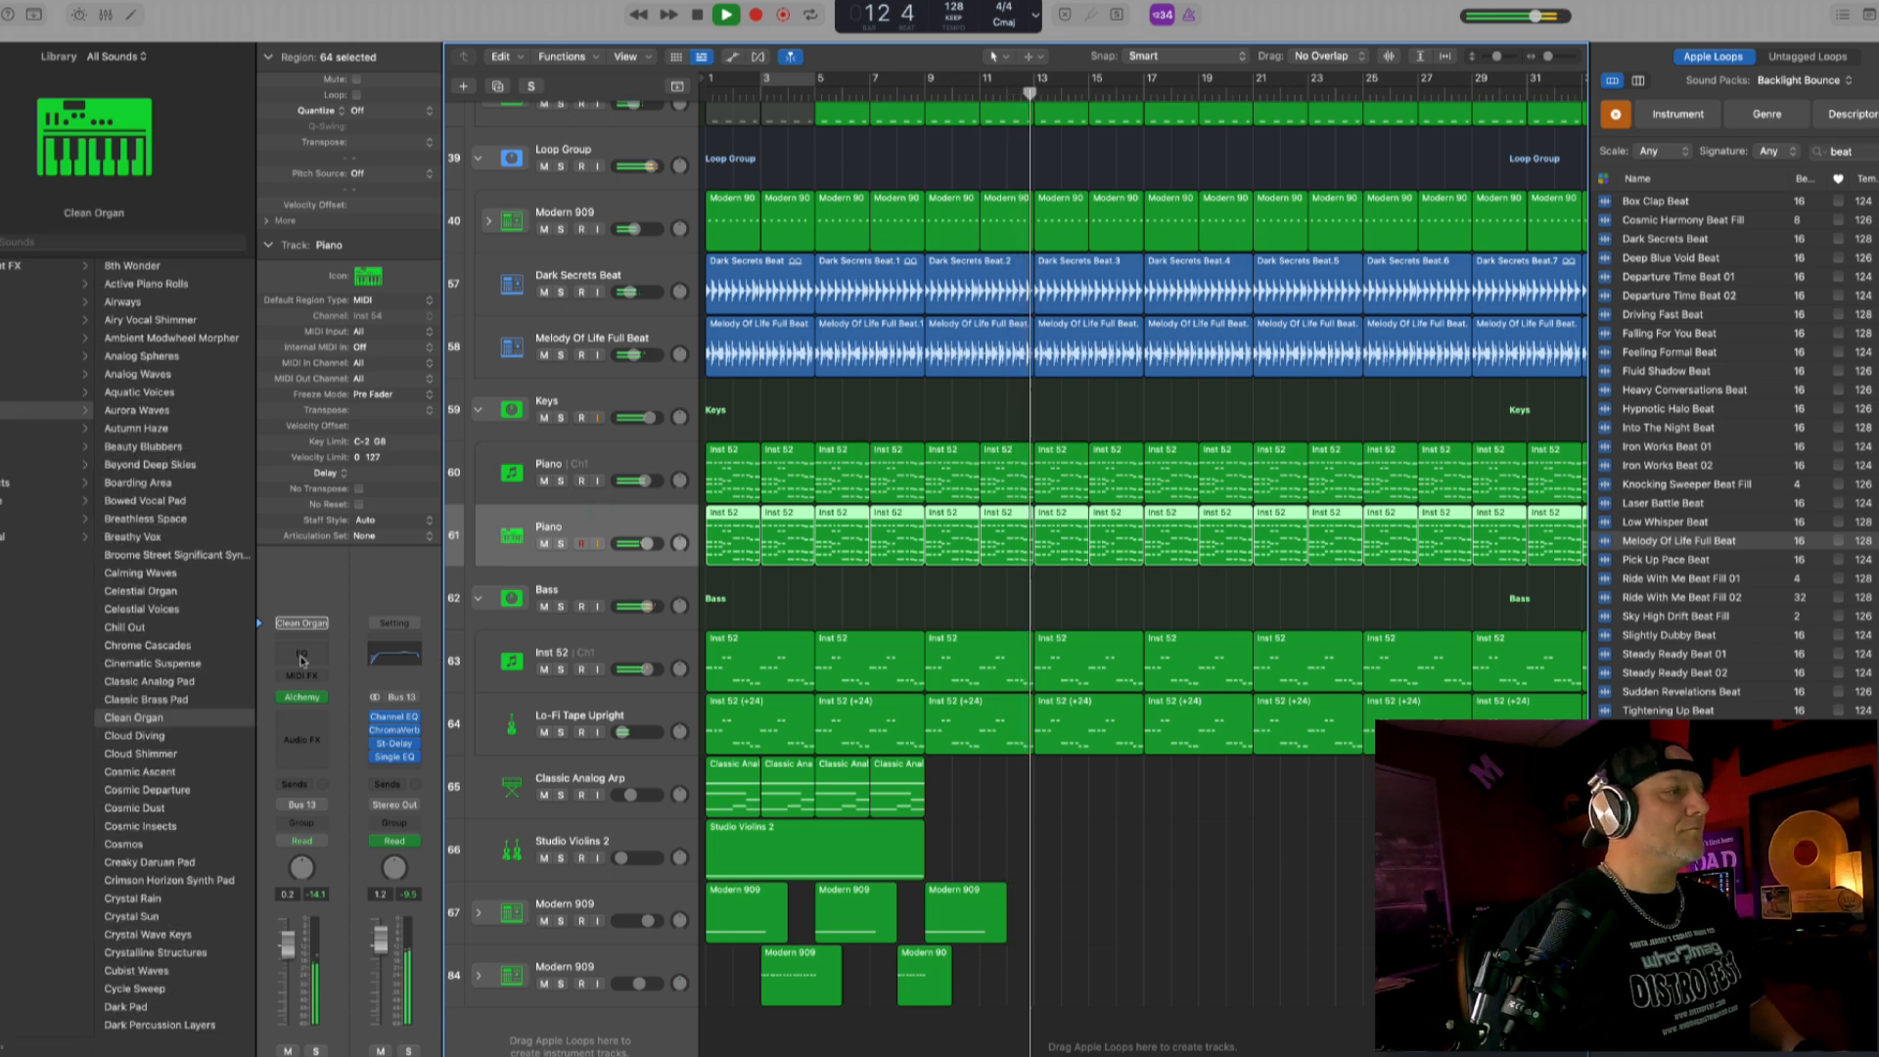
{"action": "left_click", "coordinate": [300, 658]}
{"action": "left_click_drag", "start_coordinate": [776, 440], "coordinate": [1028, 417]}
{"action": "left_click_drag", "start_coordinate": [902, 425], "coordinate": [820, 380]}
{"action": "left_click", "coordinate": [564, 178]}
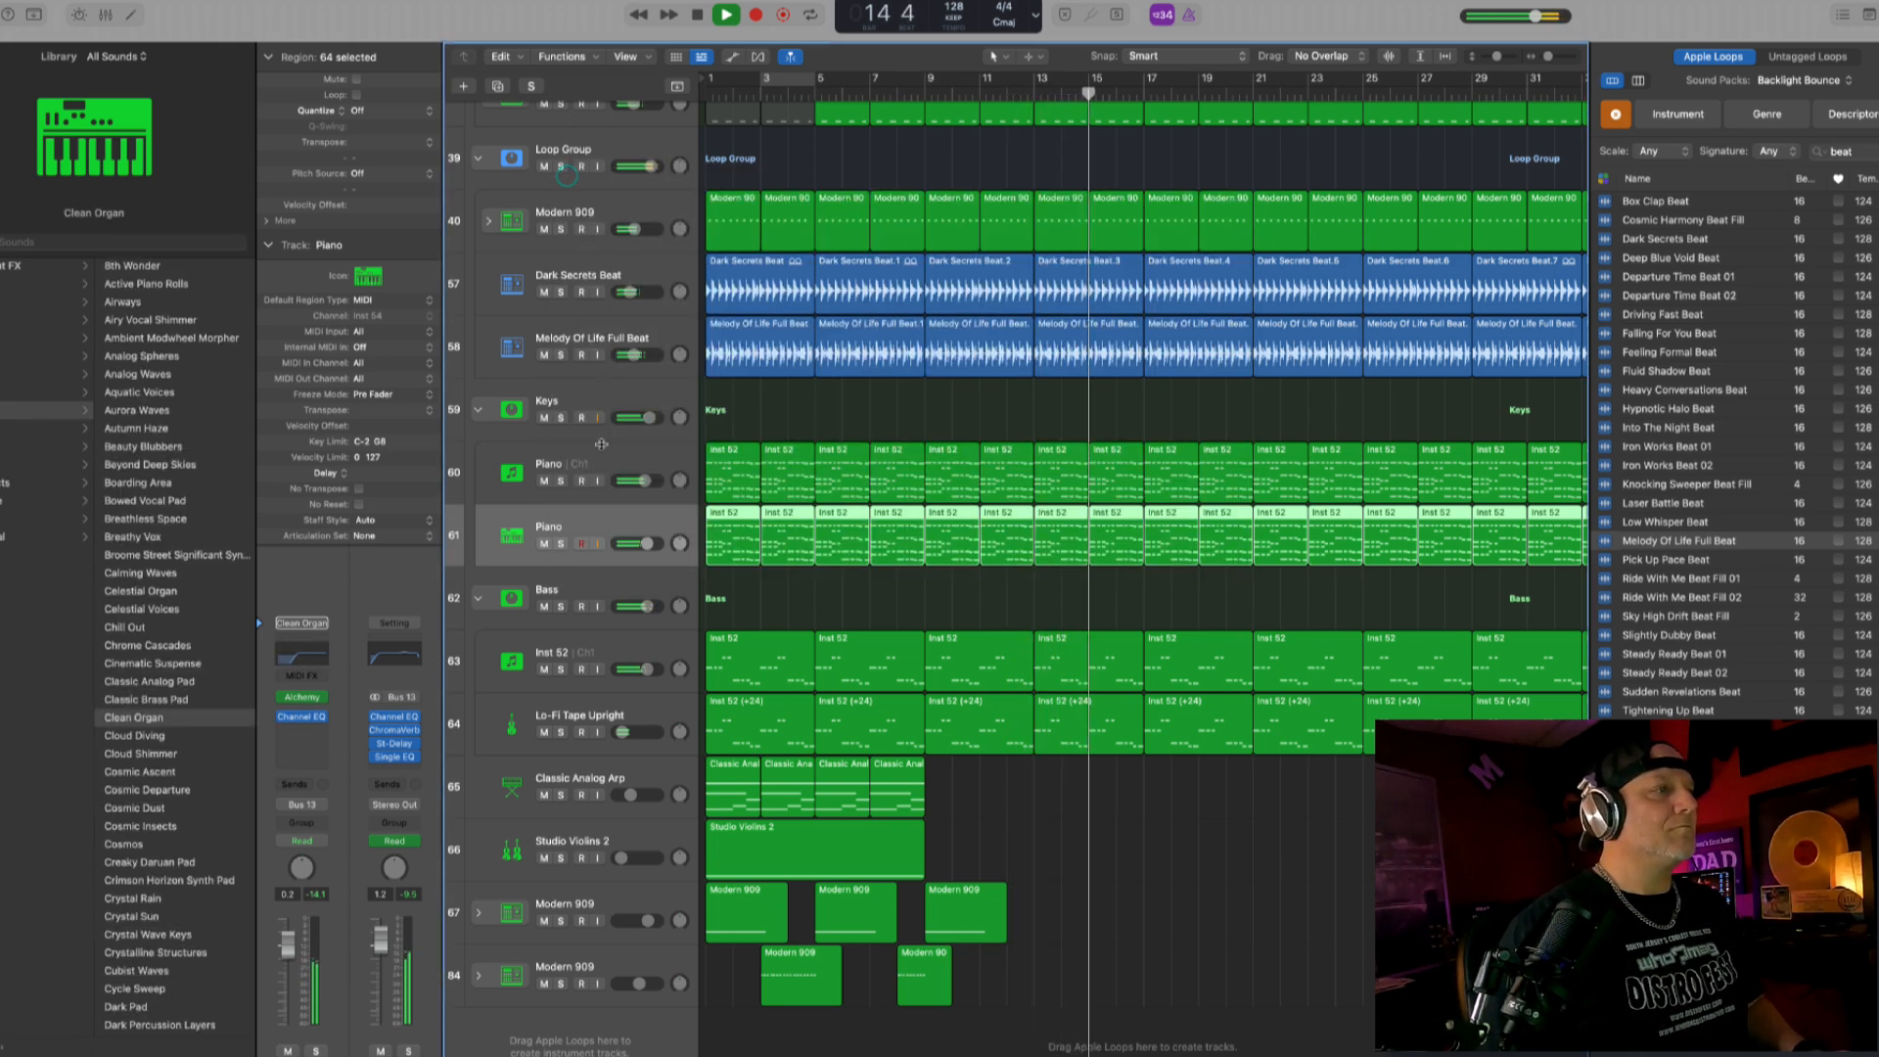
{"action": "left_click", "coordinate": [584, 463]}
{"action": "left_click", "coordinate": [375, 739]}
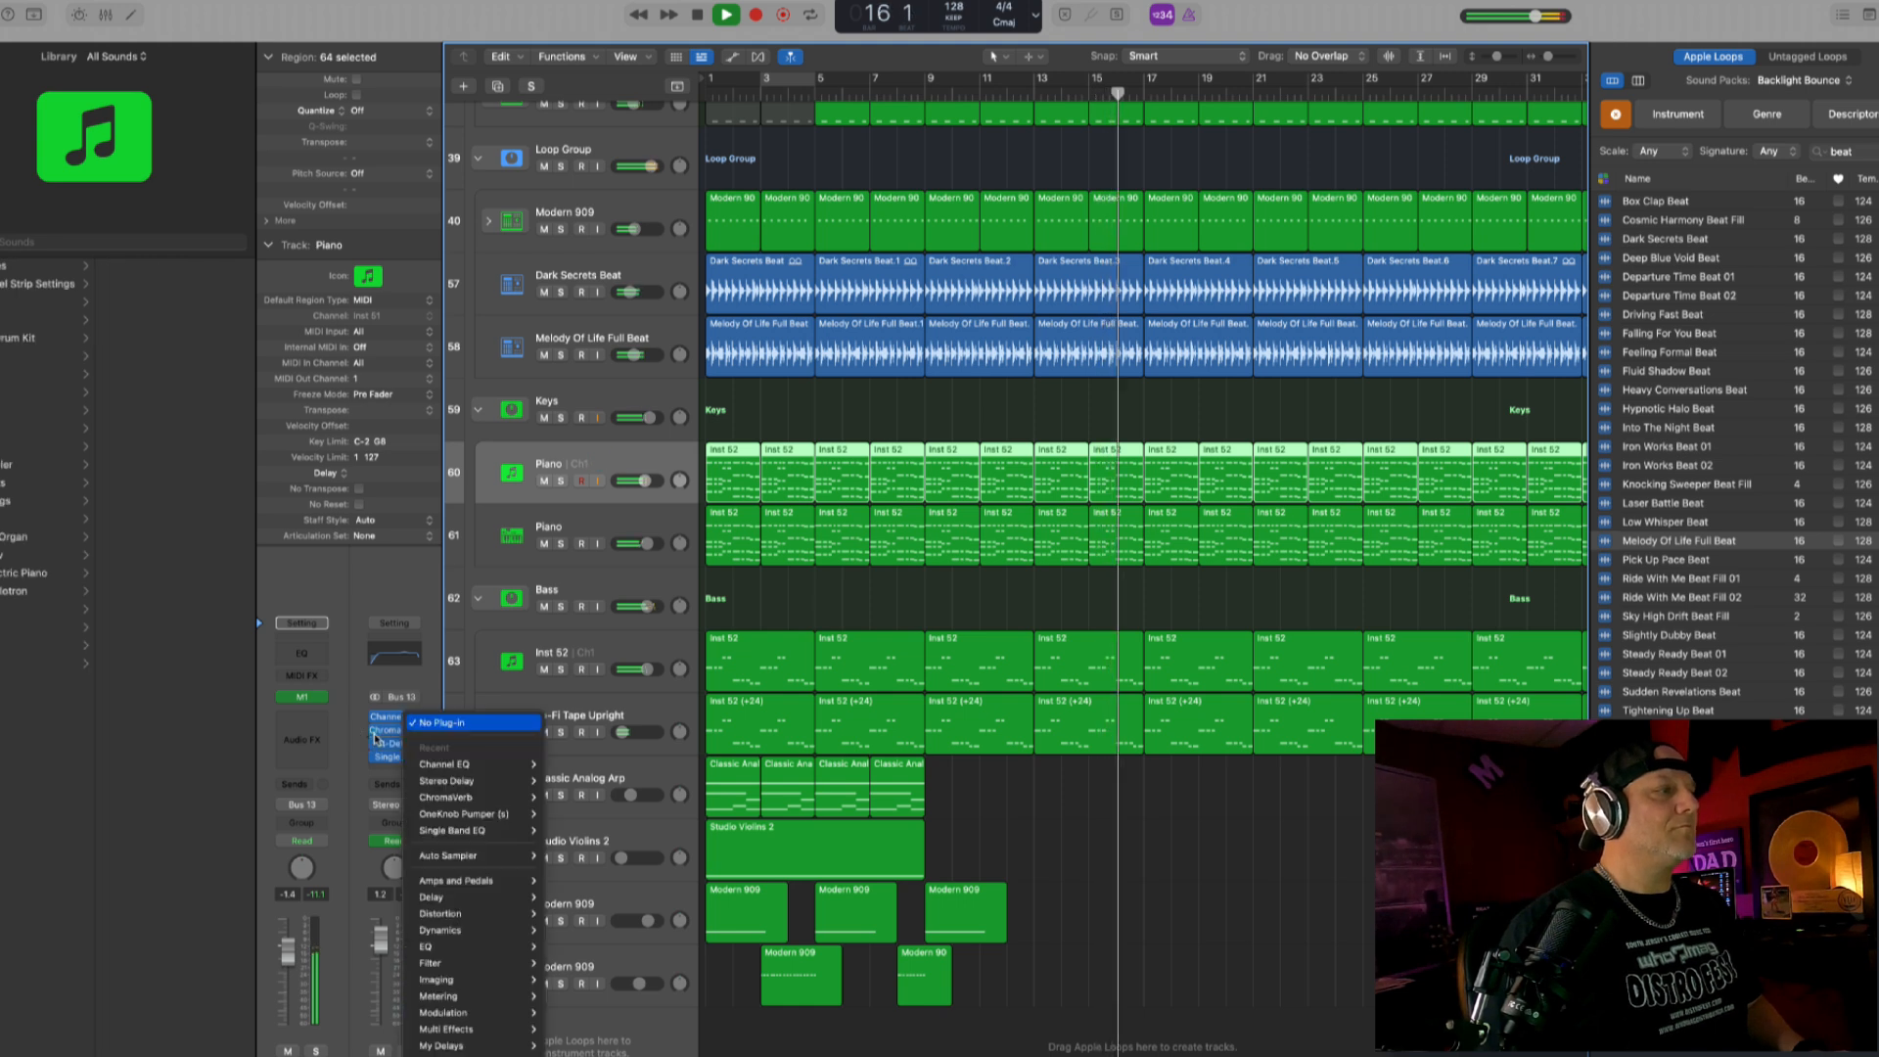
{"action": "left_click", "coordinate": [376, 732]}
{"action": "left_click", "coordinate": [376, 730]}
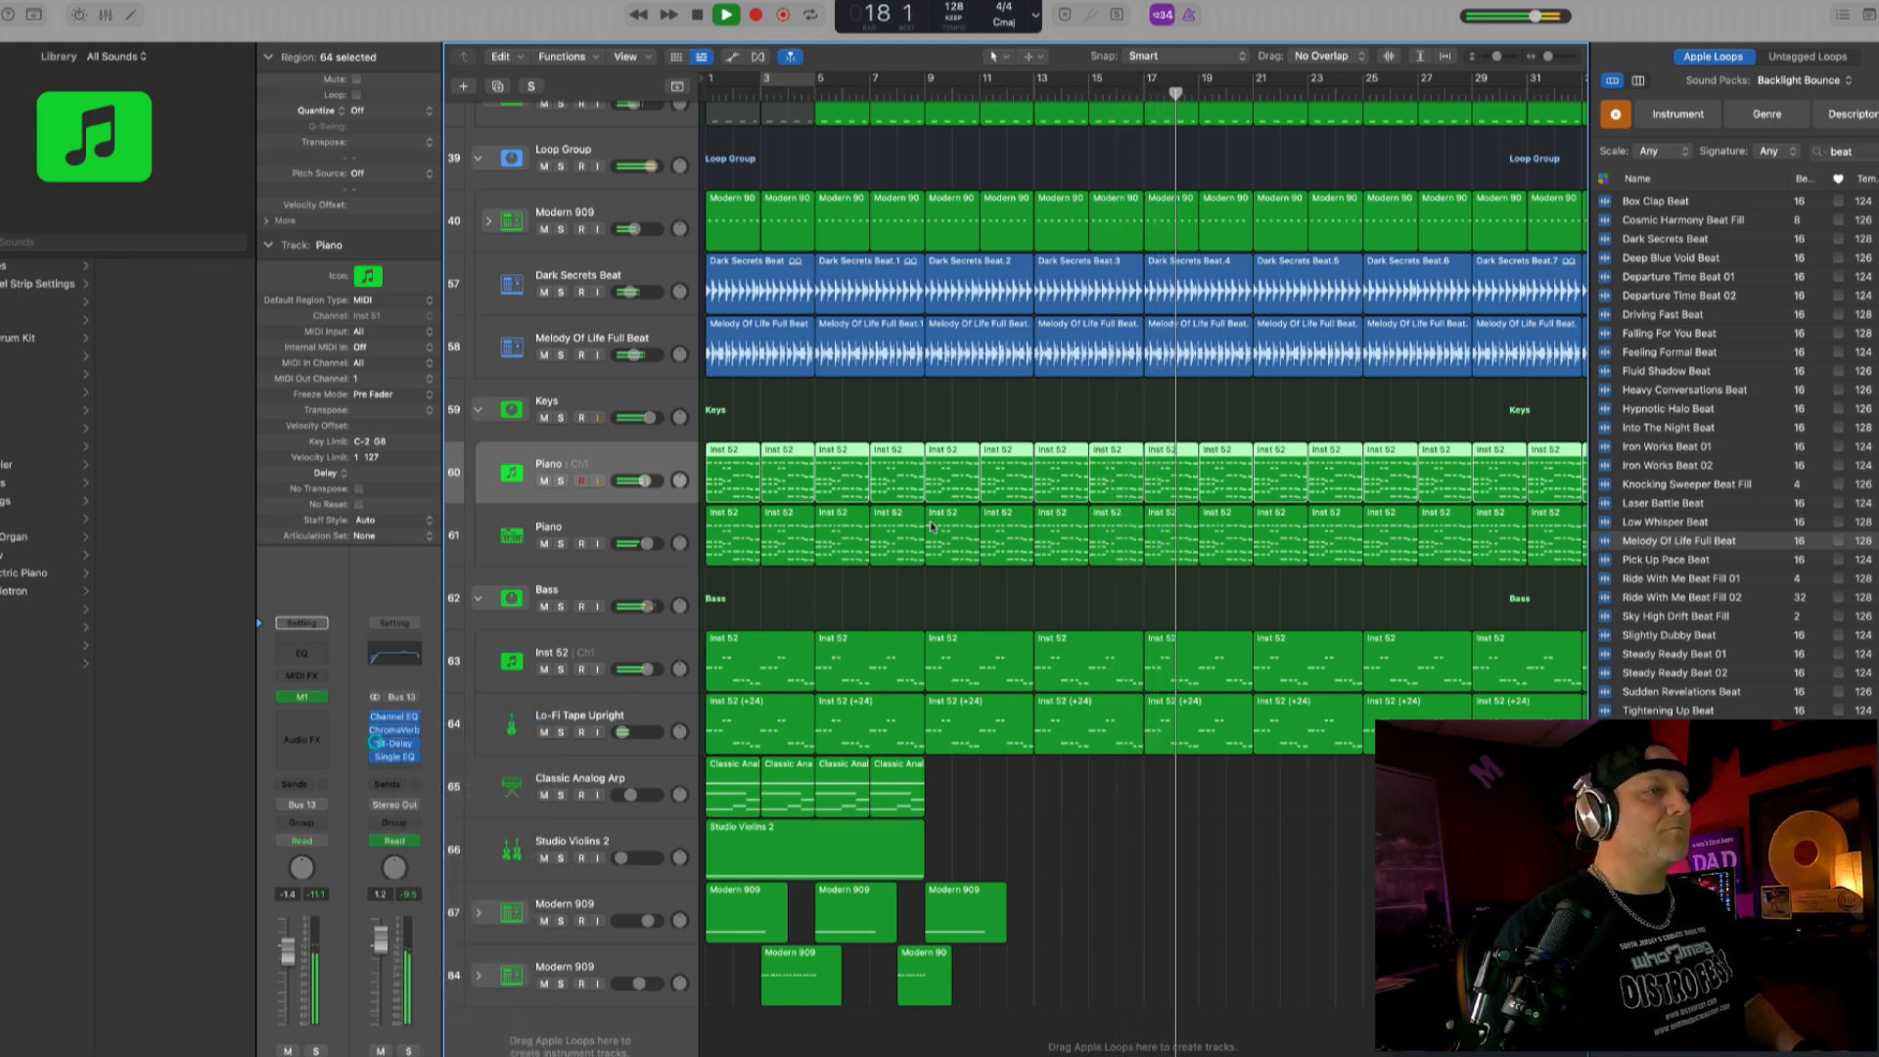
- Stop playback and copy all Classic Analog Arp, Studio Violins 2 and lower Modern 909 regions to bar 25, including their automation
{"action": "scroll", "coordinate": [984, 518], "scroll_direction": "down", "scroll_amount": 5}
{"action": "scroll", "coordinate": [983, 518], "scroll_direction": "down", "scroll_amount": 4}
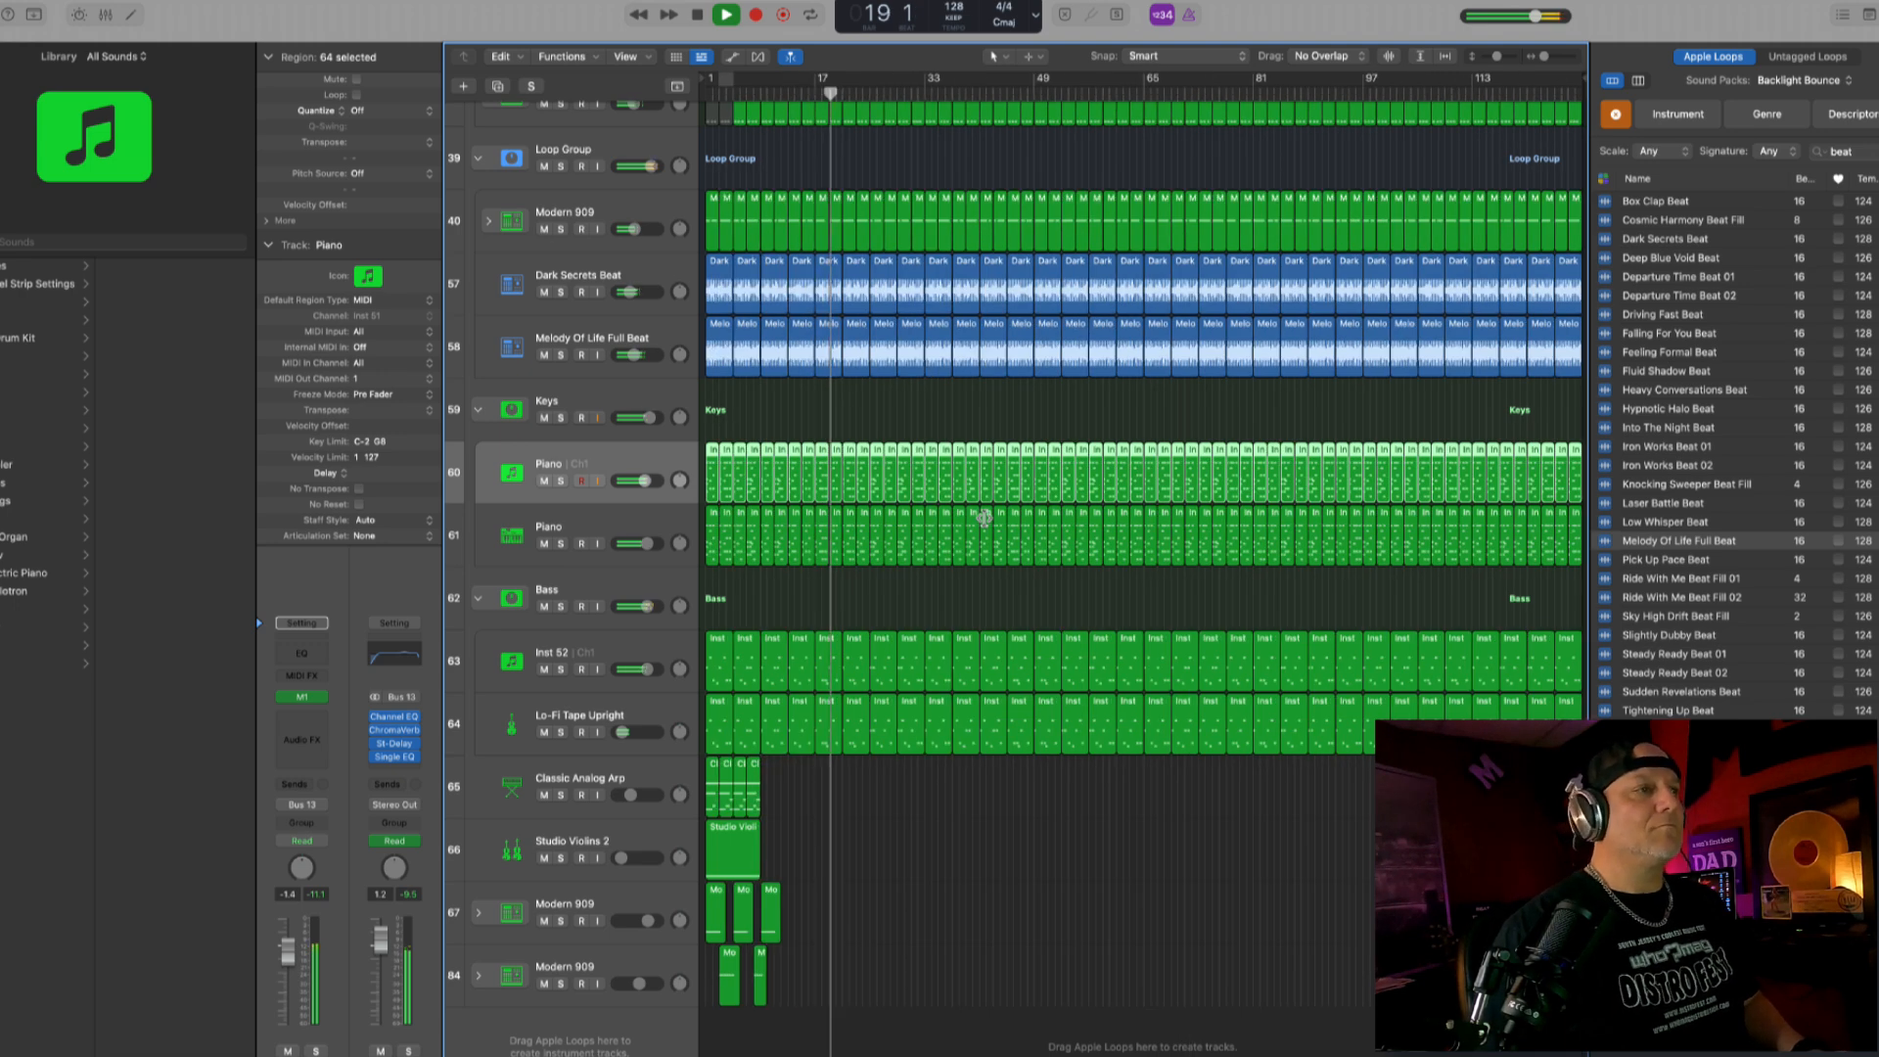
{"action": "scroll", "coordinate": [984, 518], "scroll_direction": "up", "scroll_amount": 9}
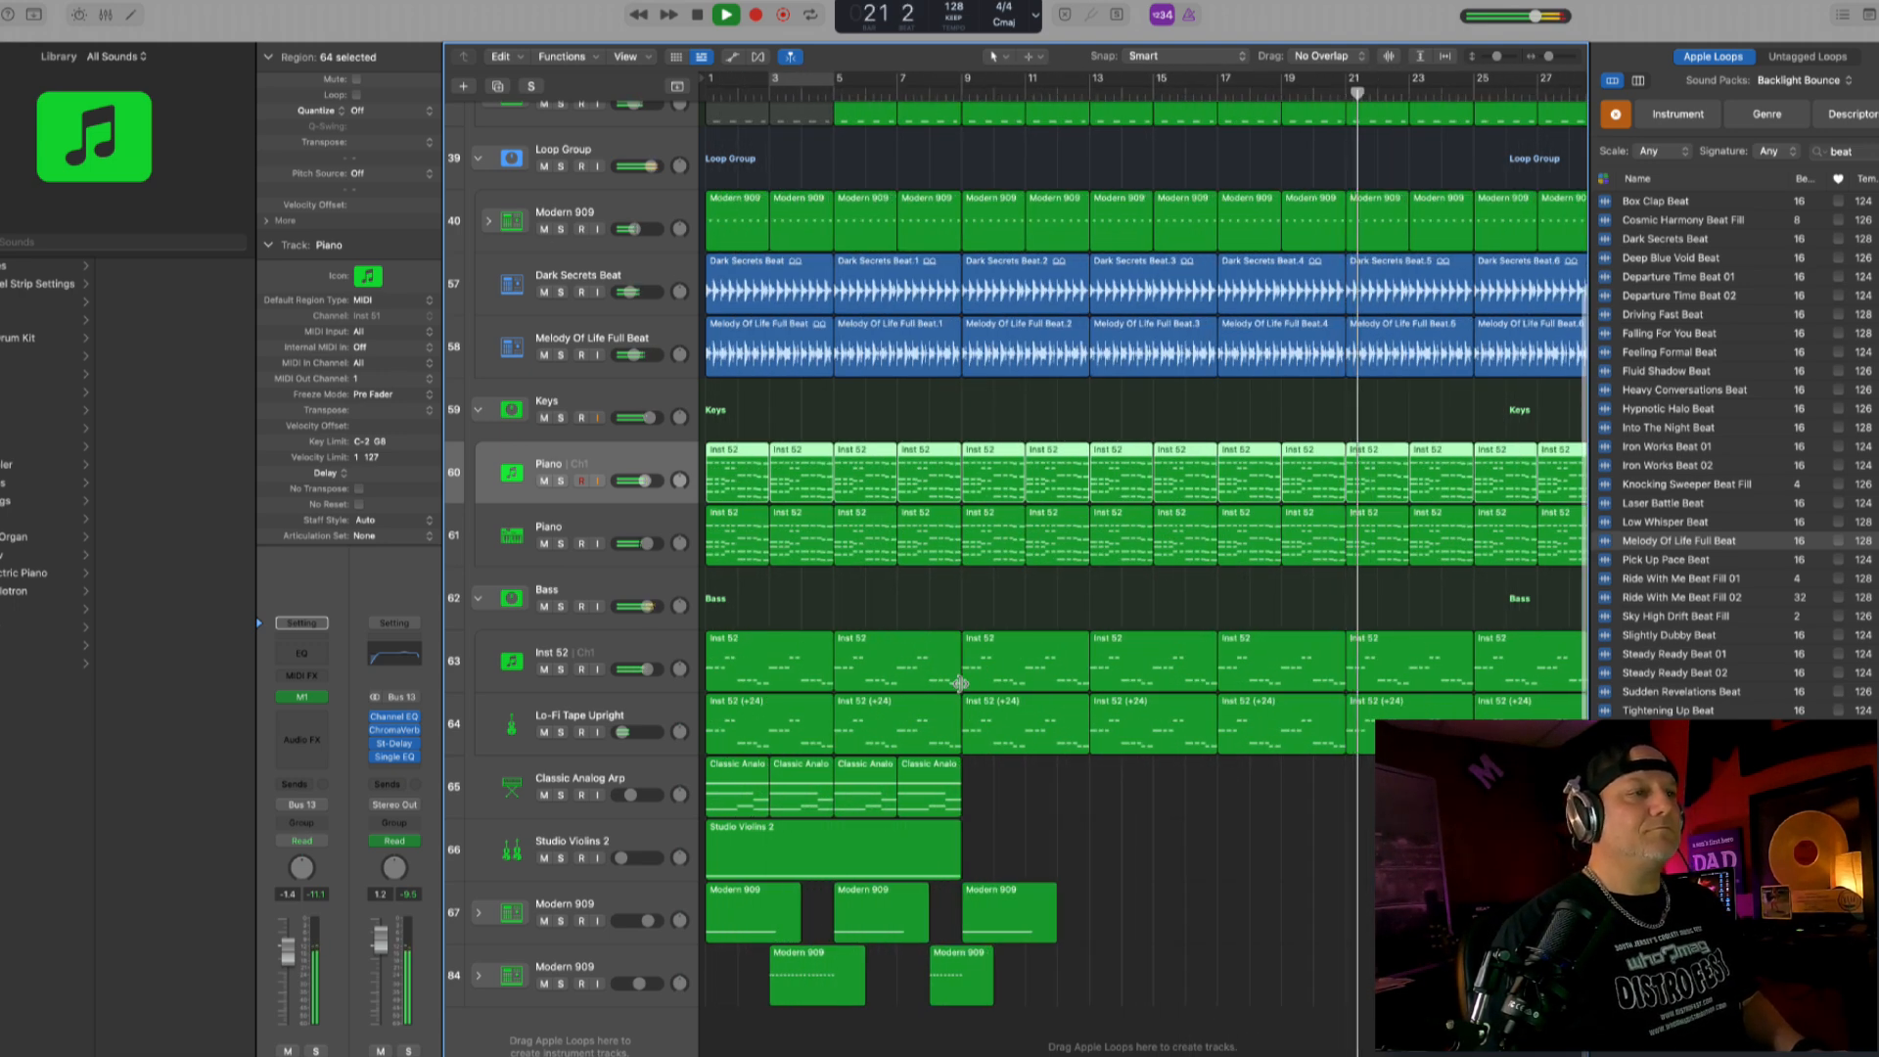
{"action": "left_click_drag", "start_coordinate": [1099, 1014], "coordinate": [699, 769]}
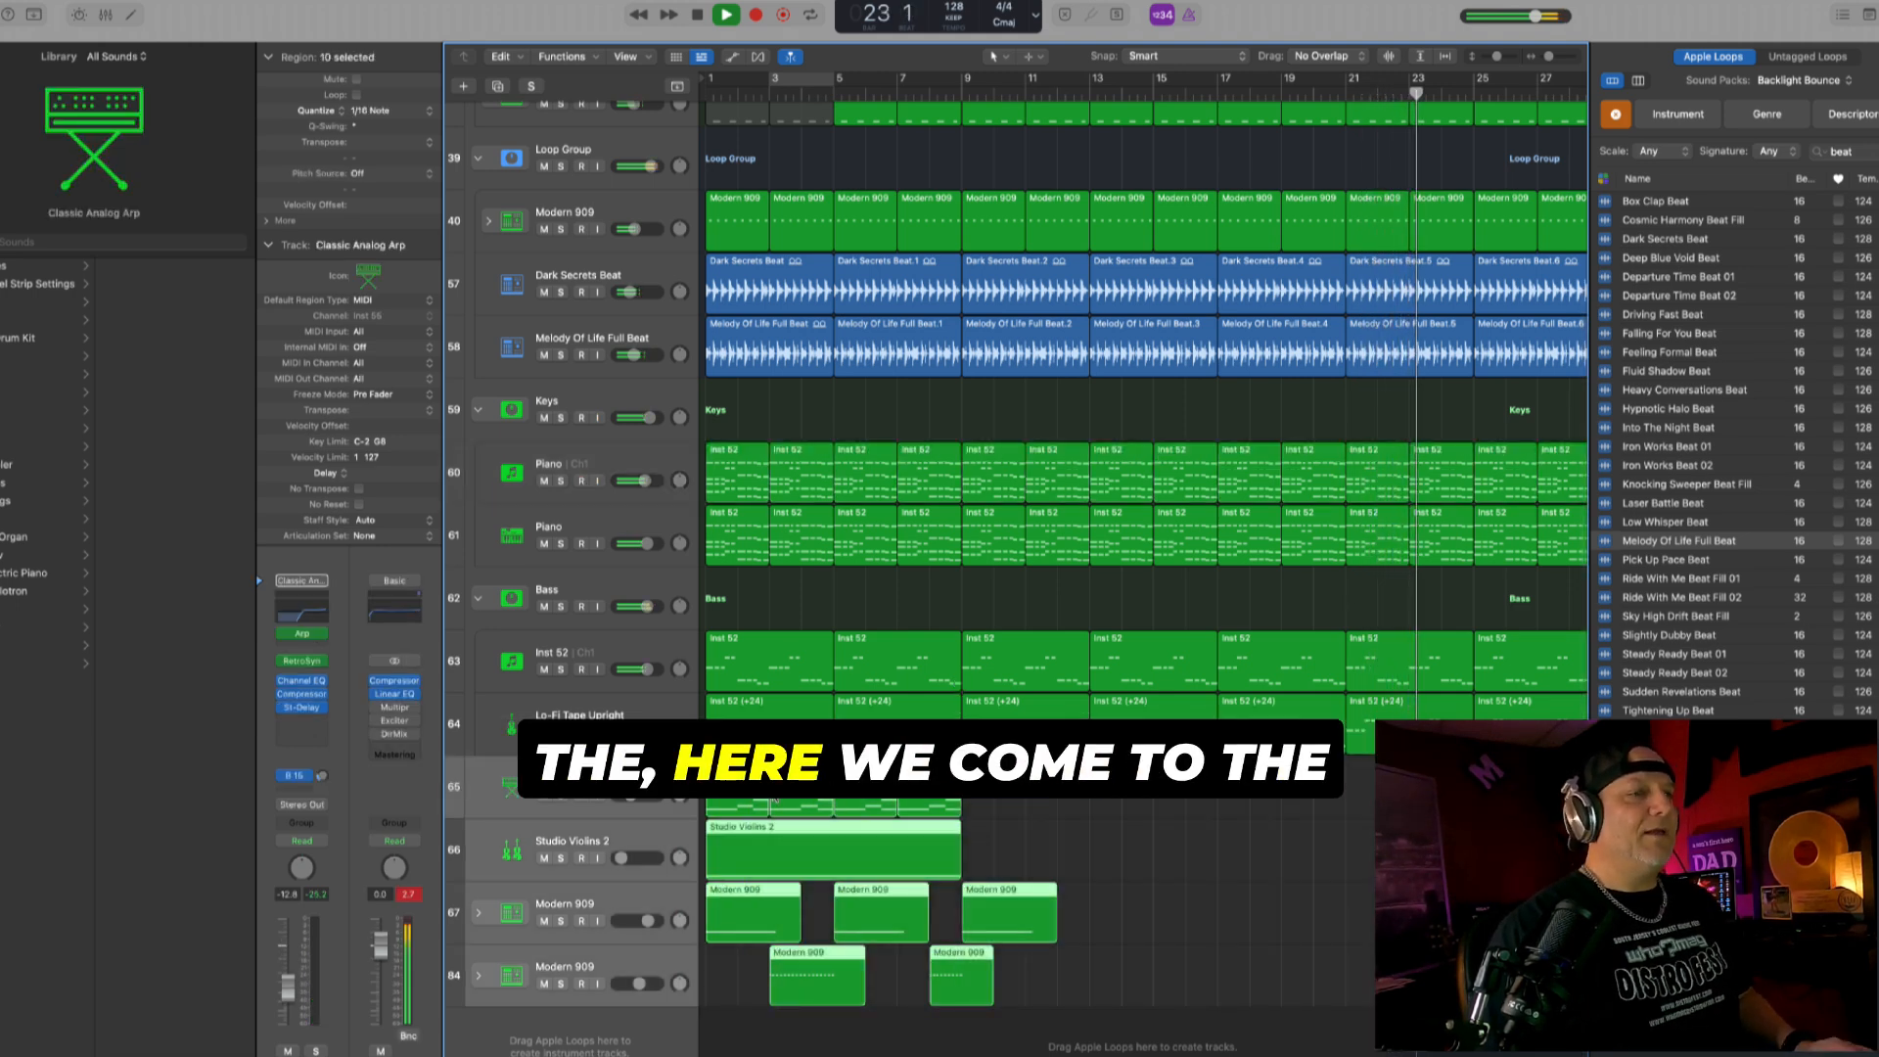
{"action": "key", "text": "space"}
{"action": "scroll", "coordinate": [775, 795], "scroll_direction": "right", "scroll_amount": 2}
{"action": "scroll", "coordinate": [776, 793], "scroll_direction": "down", "scroll_amount": 3}
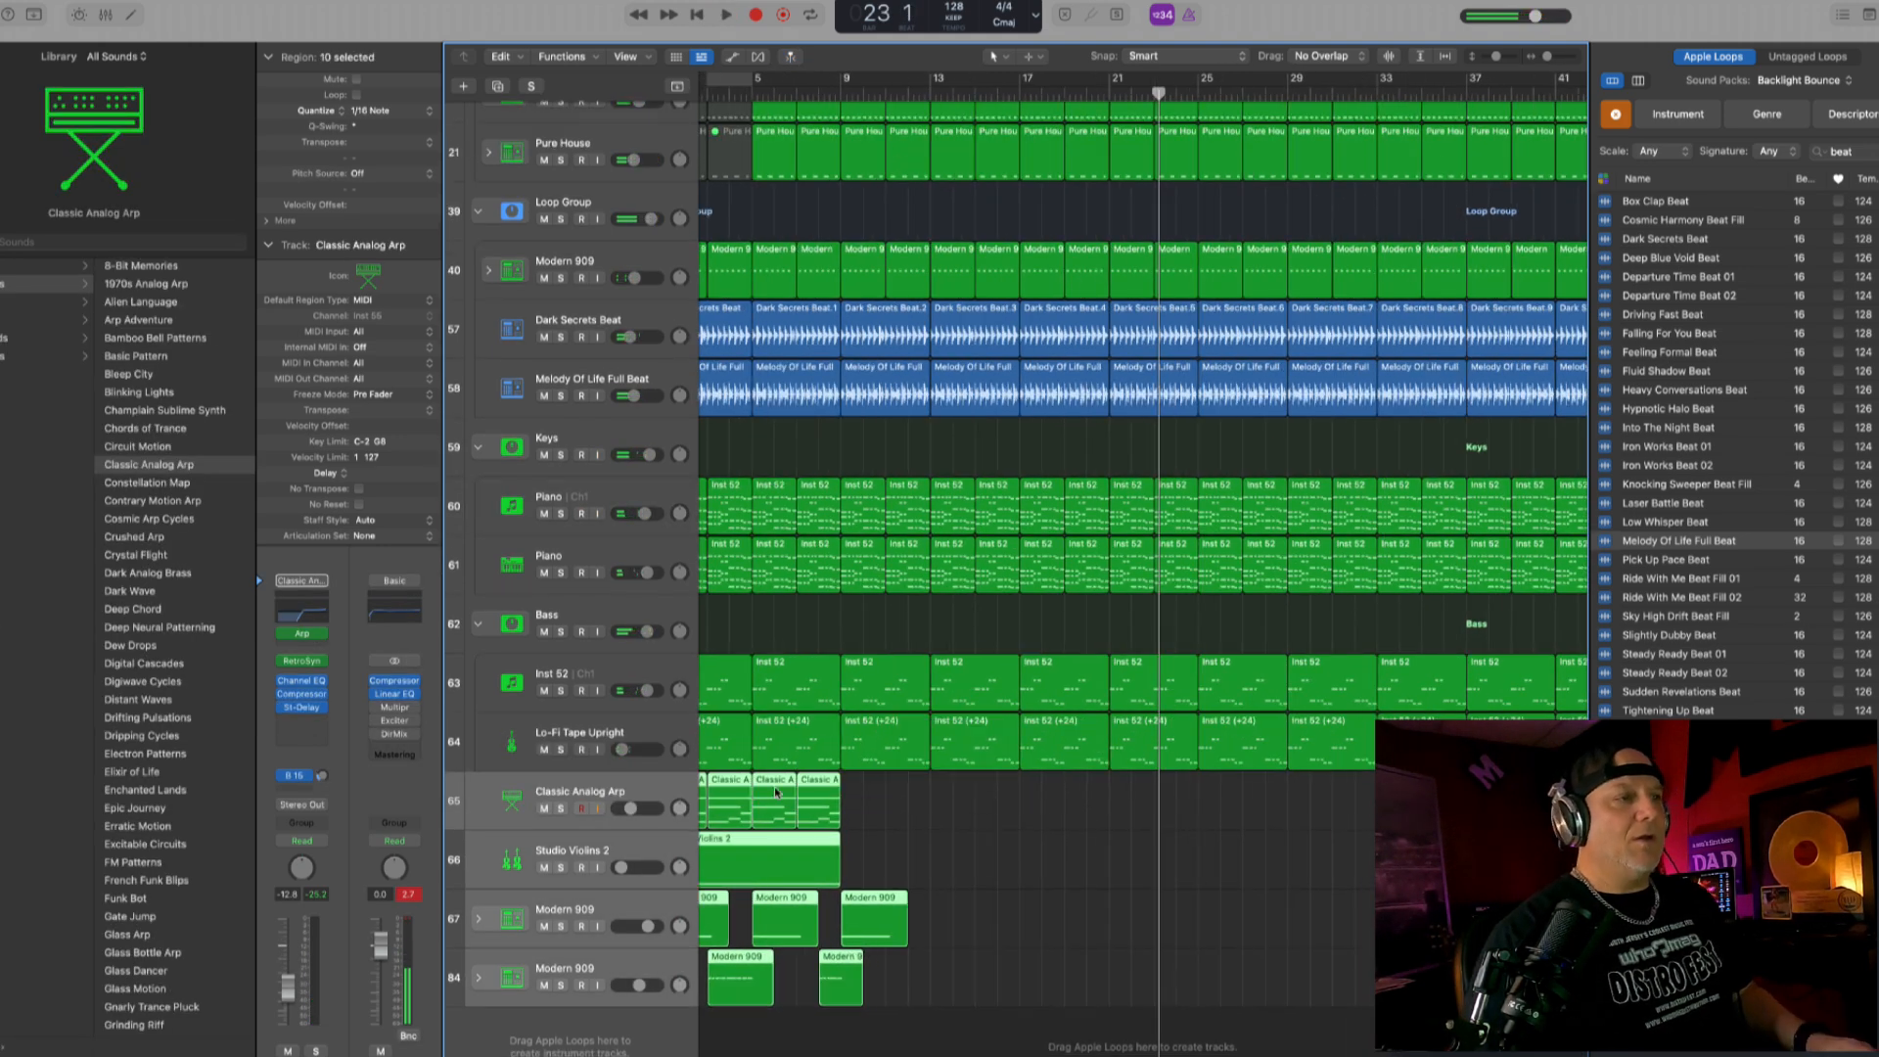
{"action": "scroll", "coordinate": [776, 793], "scroll_direction": "left", "scroll_amount": 2}
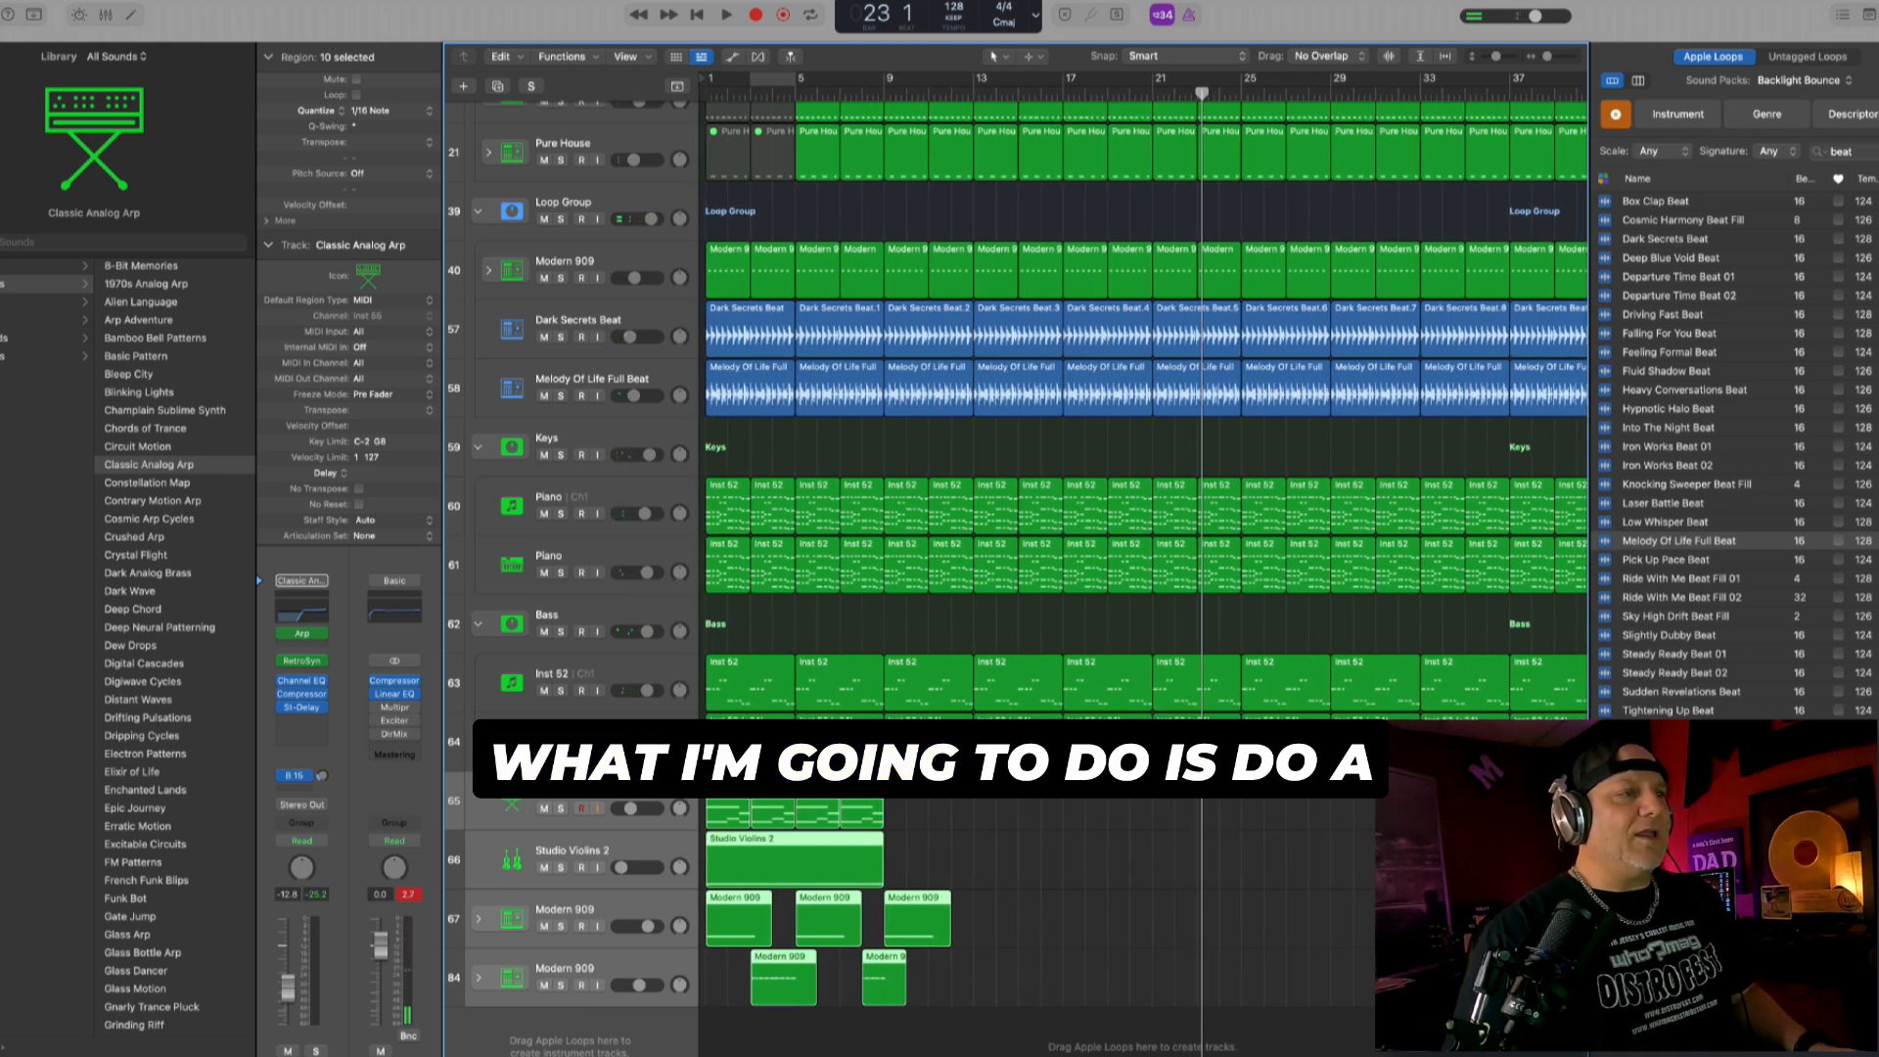
{"action": "left_click_drag", "start_coordinate": [718, 812], "coordinate": [1258, 812]}
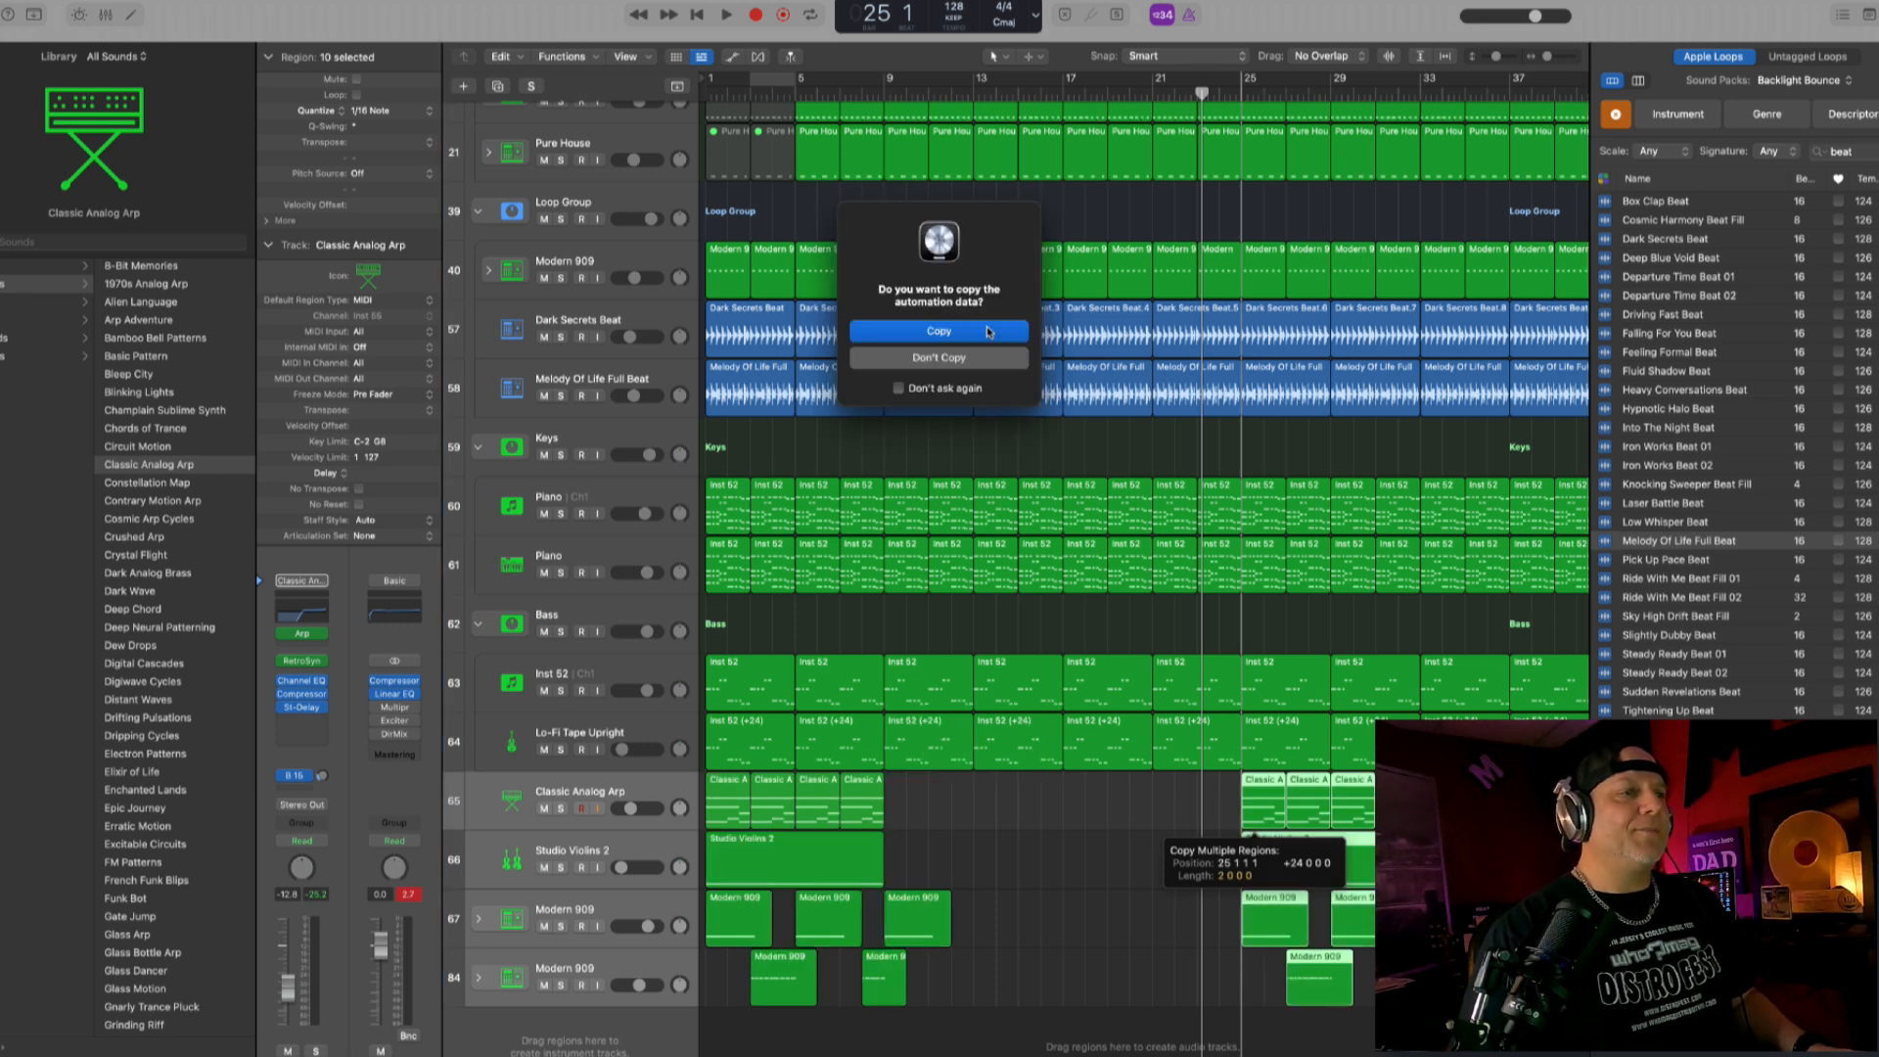
{"action": "left_click", "coordinate": [988, 331]}
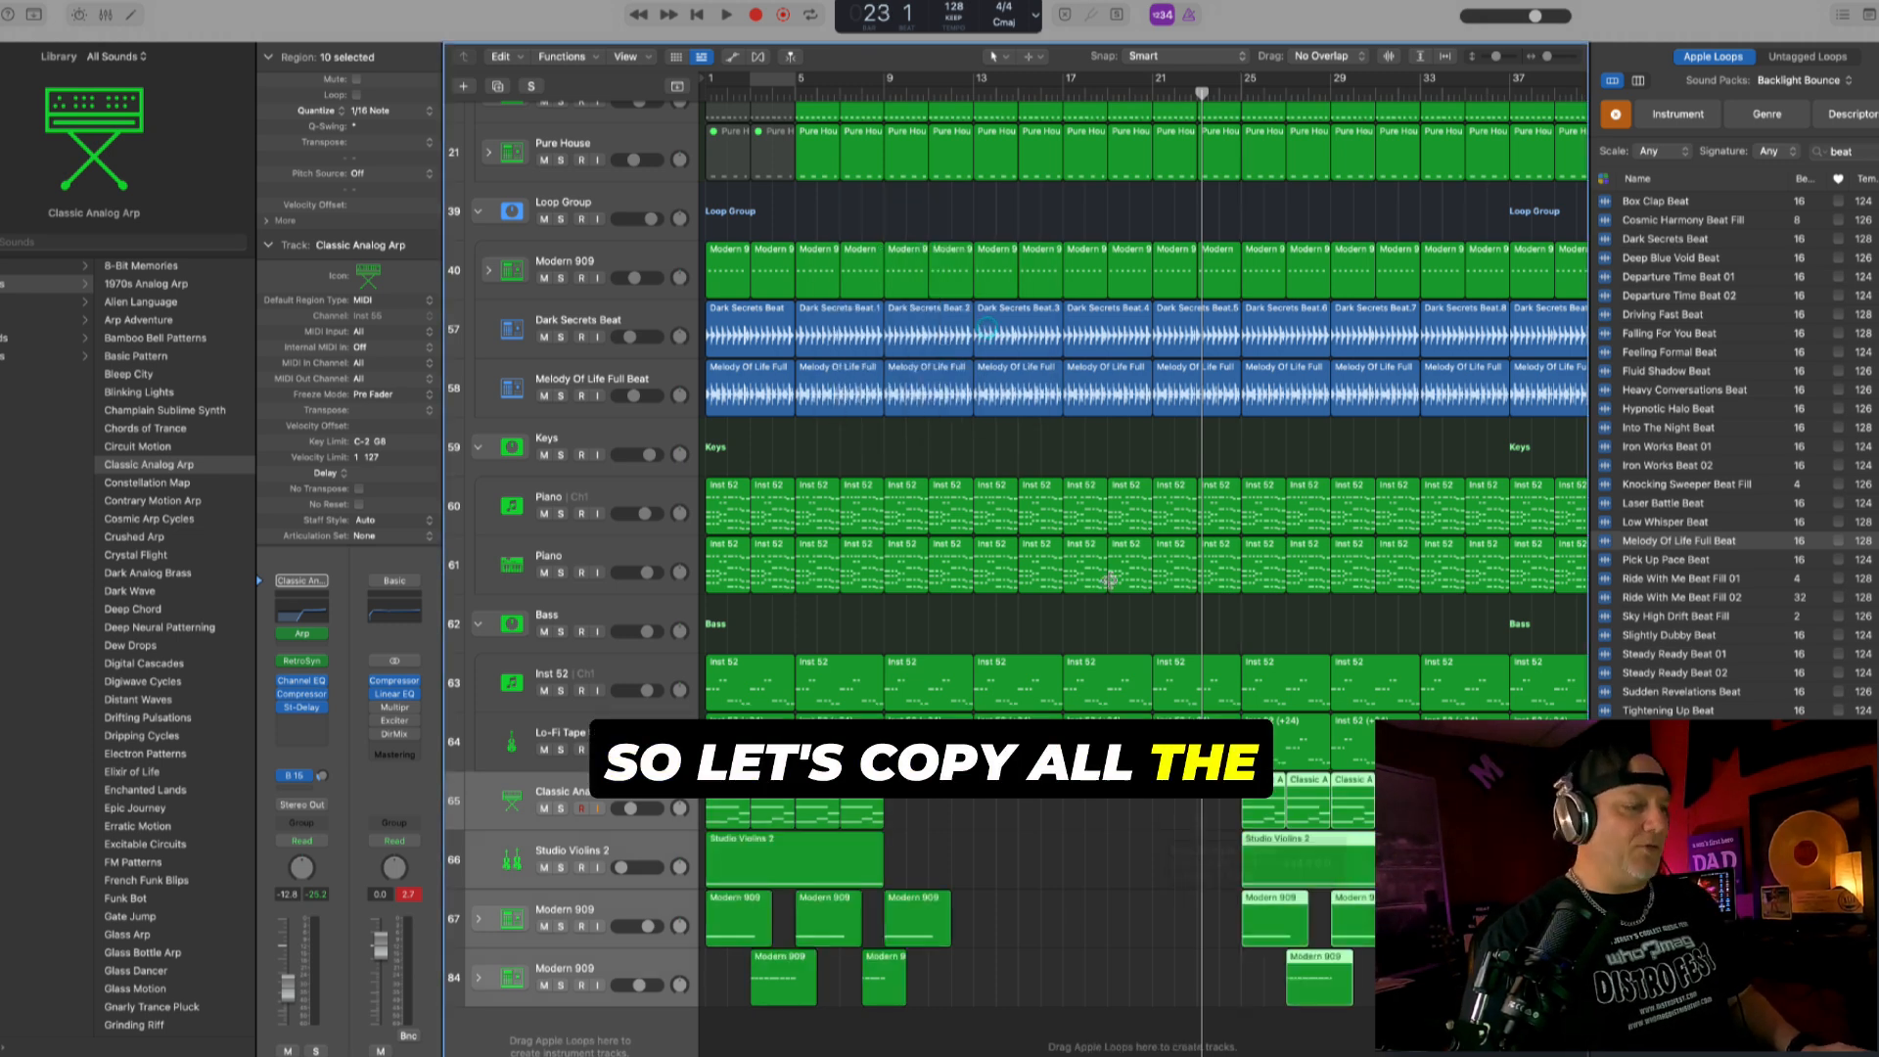
- Automate the Keys stack's Frequency to rise from about bar 23 up to 20000 Hz at bar 25
{"action": "key", "text": "a"}
{"action": "key", "text": "a"}
{"action": "key", "text": "super+Up"}
{"action": "key", "text": "super+Up"}
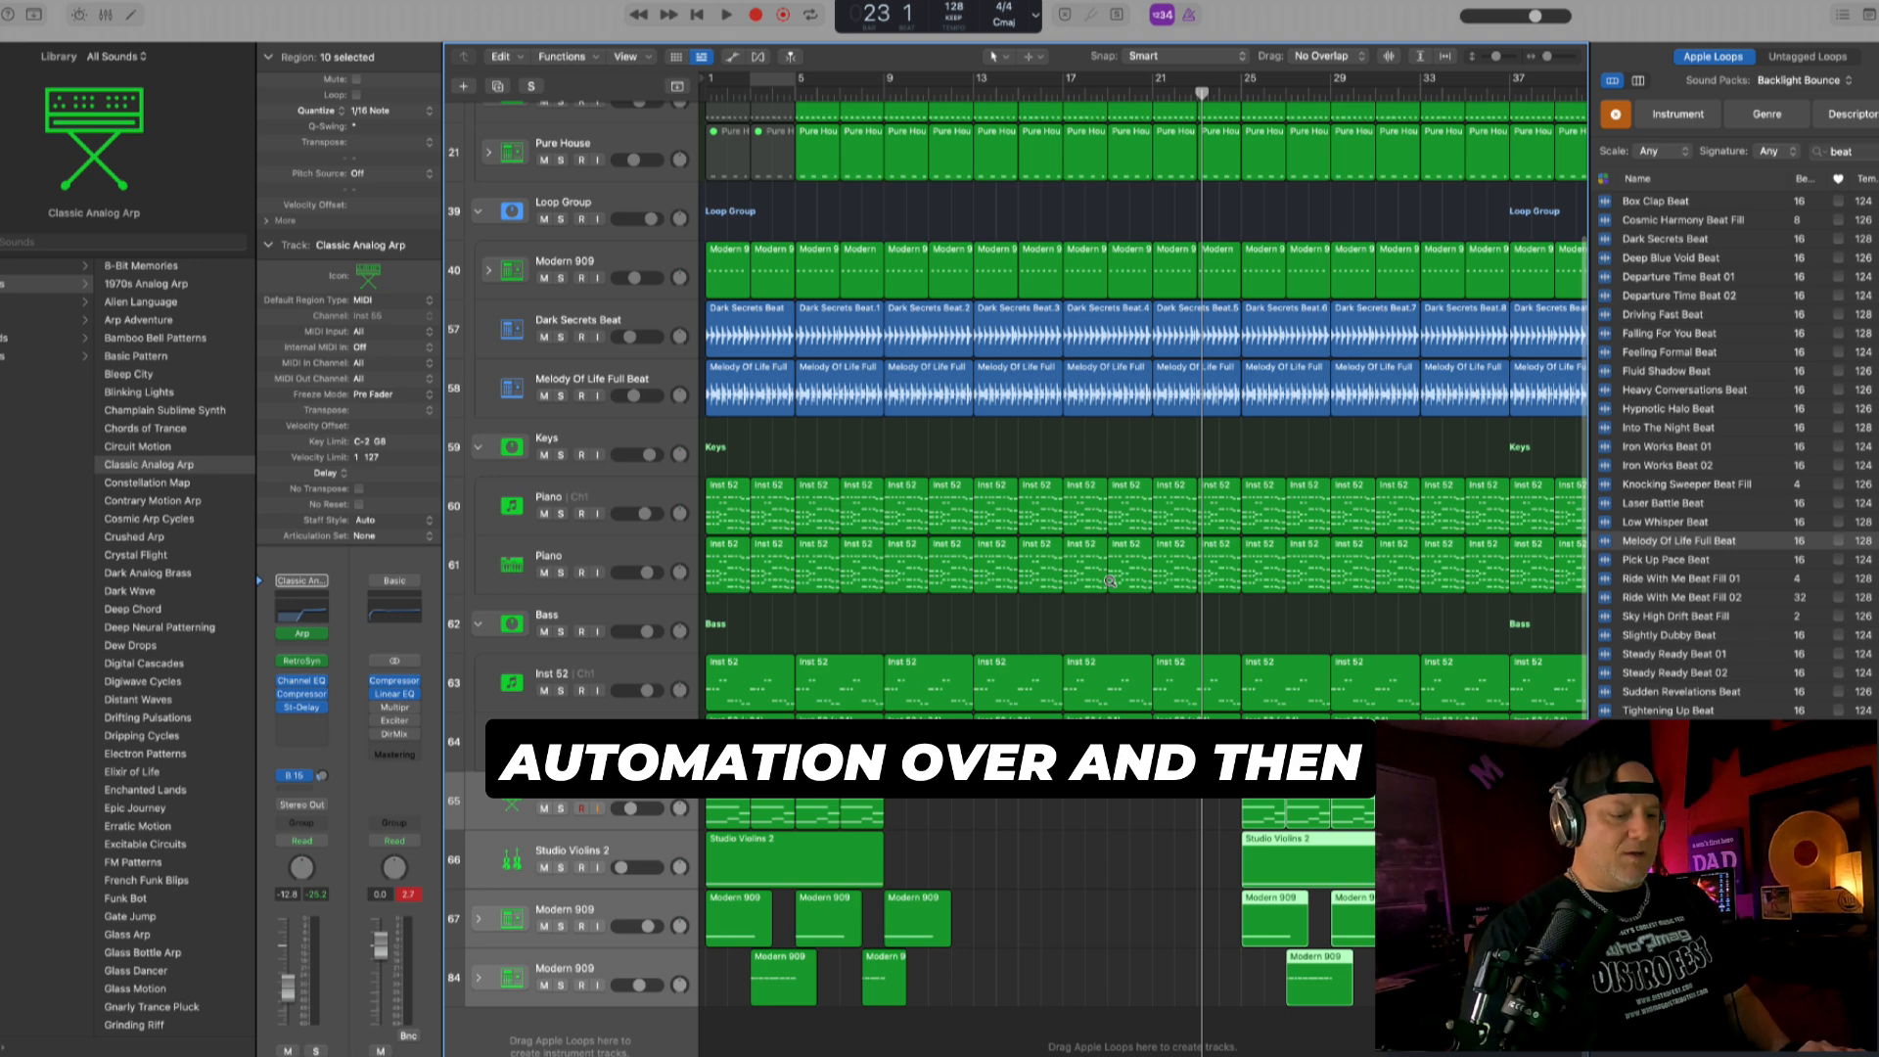
{"action": "key", "text": "super+Left"}
{"action": "key", "text": "super+Left"}
{"action": "key", "text": "super+Left"}
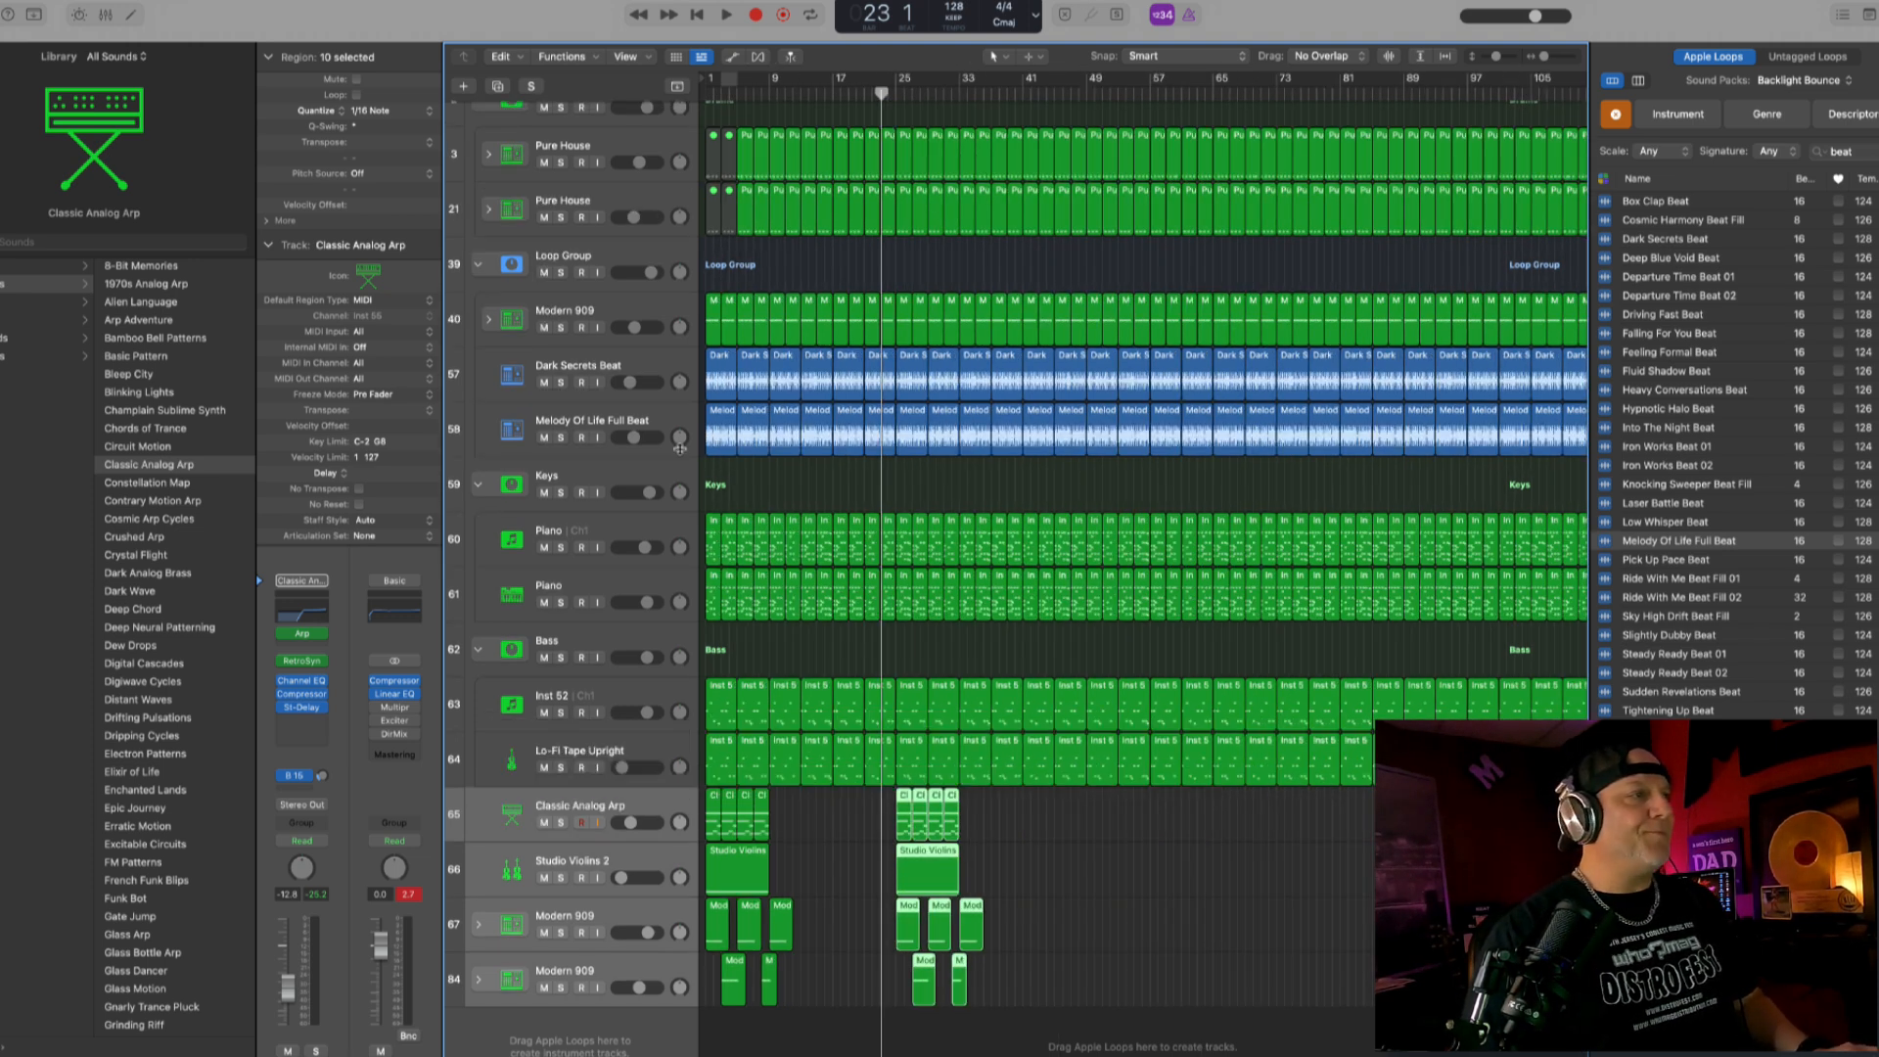
{"action": "left_click", "coordinate": [658, 476]}
{"action": "key", "text": "a"}
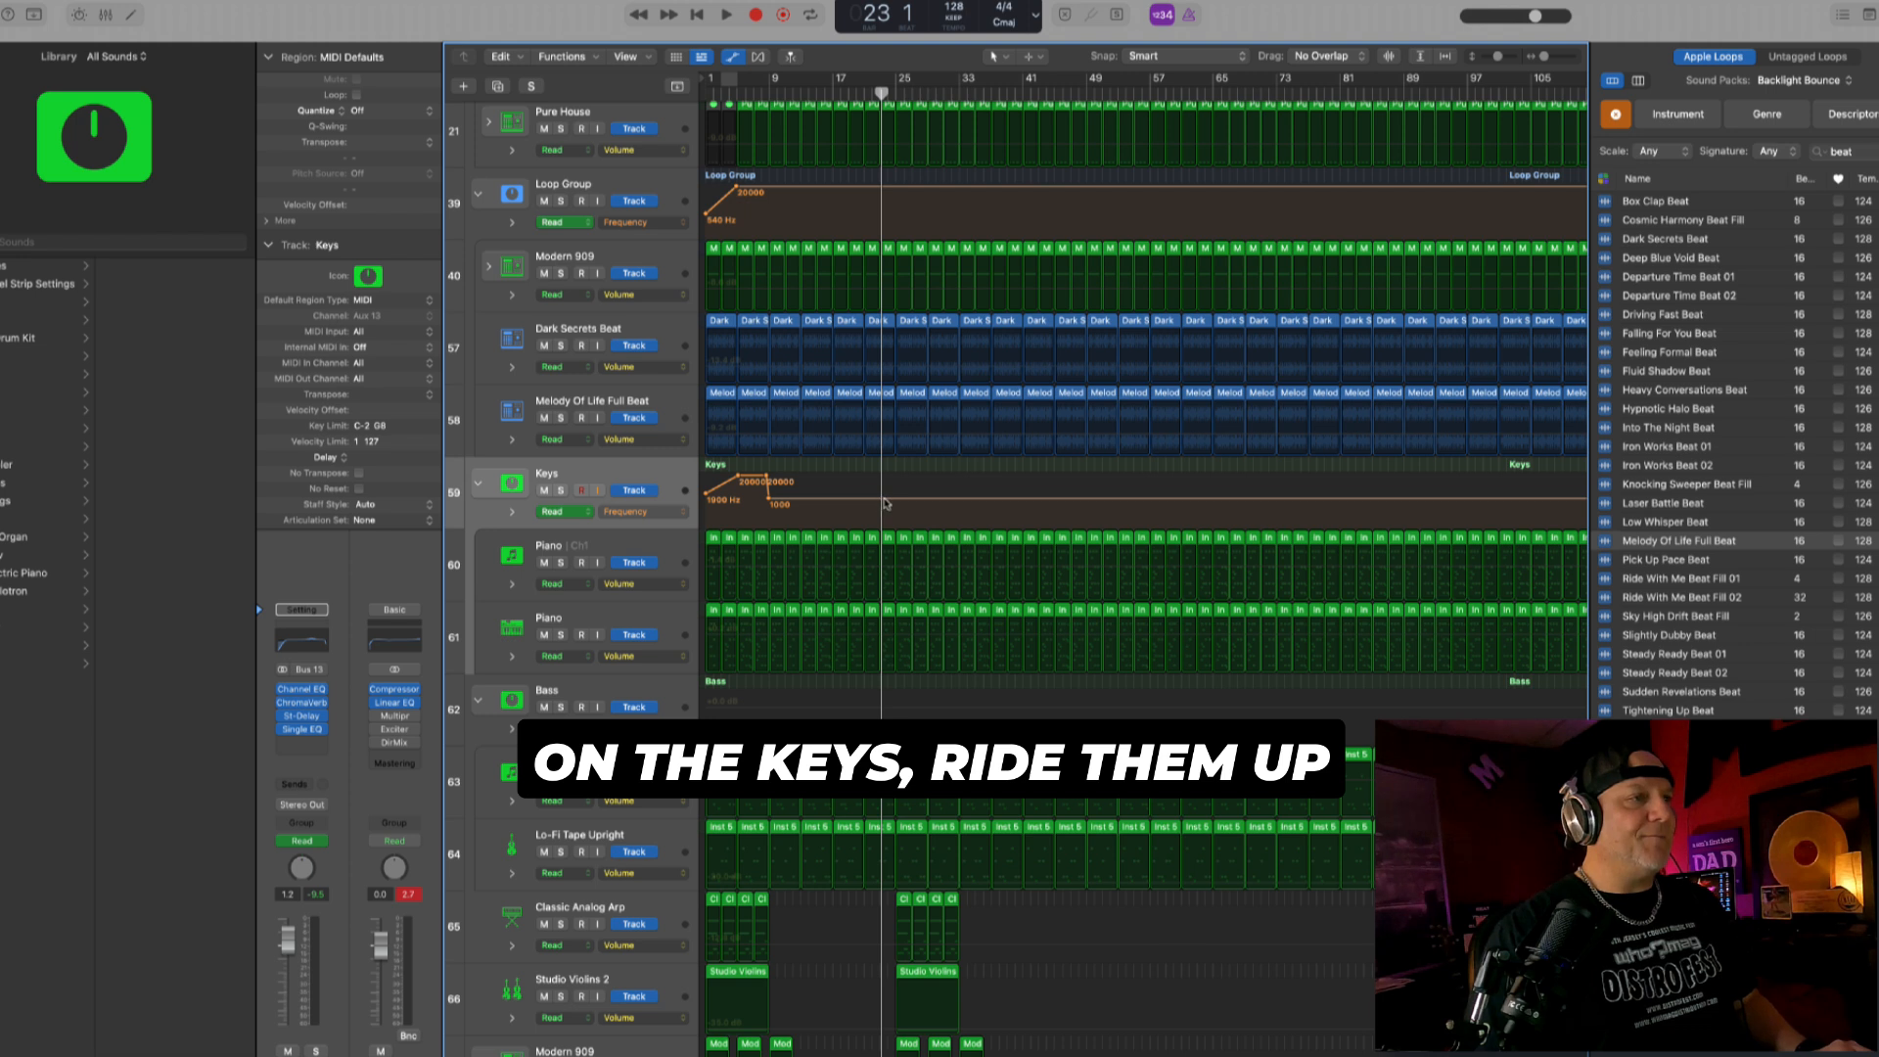
{"action": "left_click", "coordinate": [890, 499]}
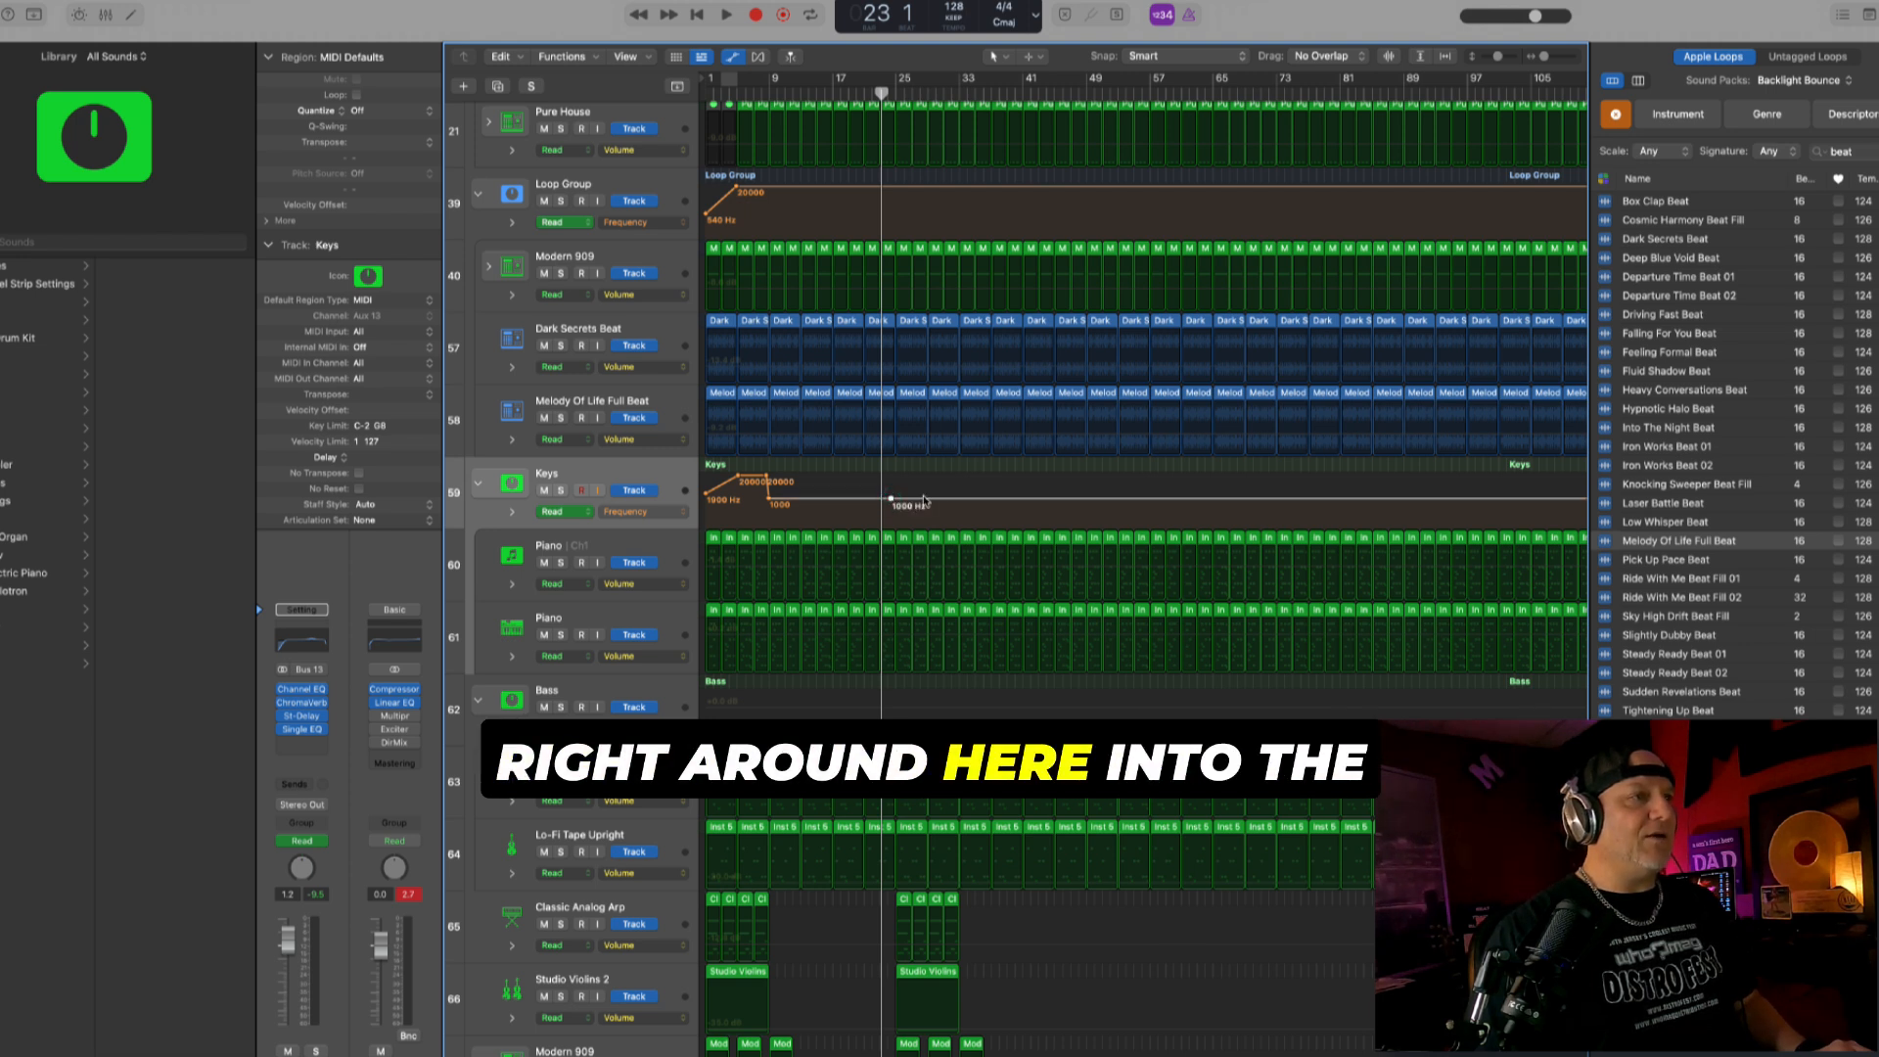
{"action": "left_click_drag", "start_coordinate": [891, 499], "coordinate": [896, 480]}
- Play the new rise, then move the first copied fill region on the last Modern 909 track to bar 23 with its automation
{"action": "key", "text": "space"}
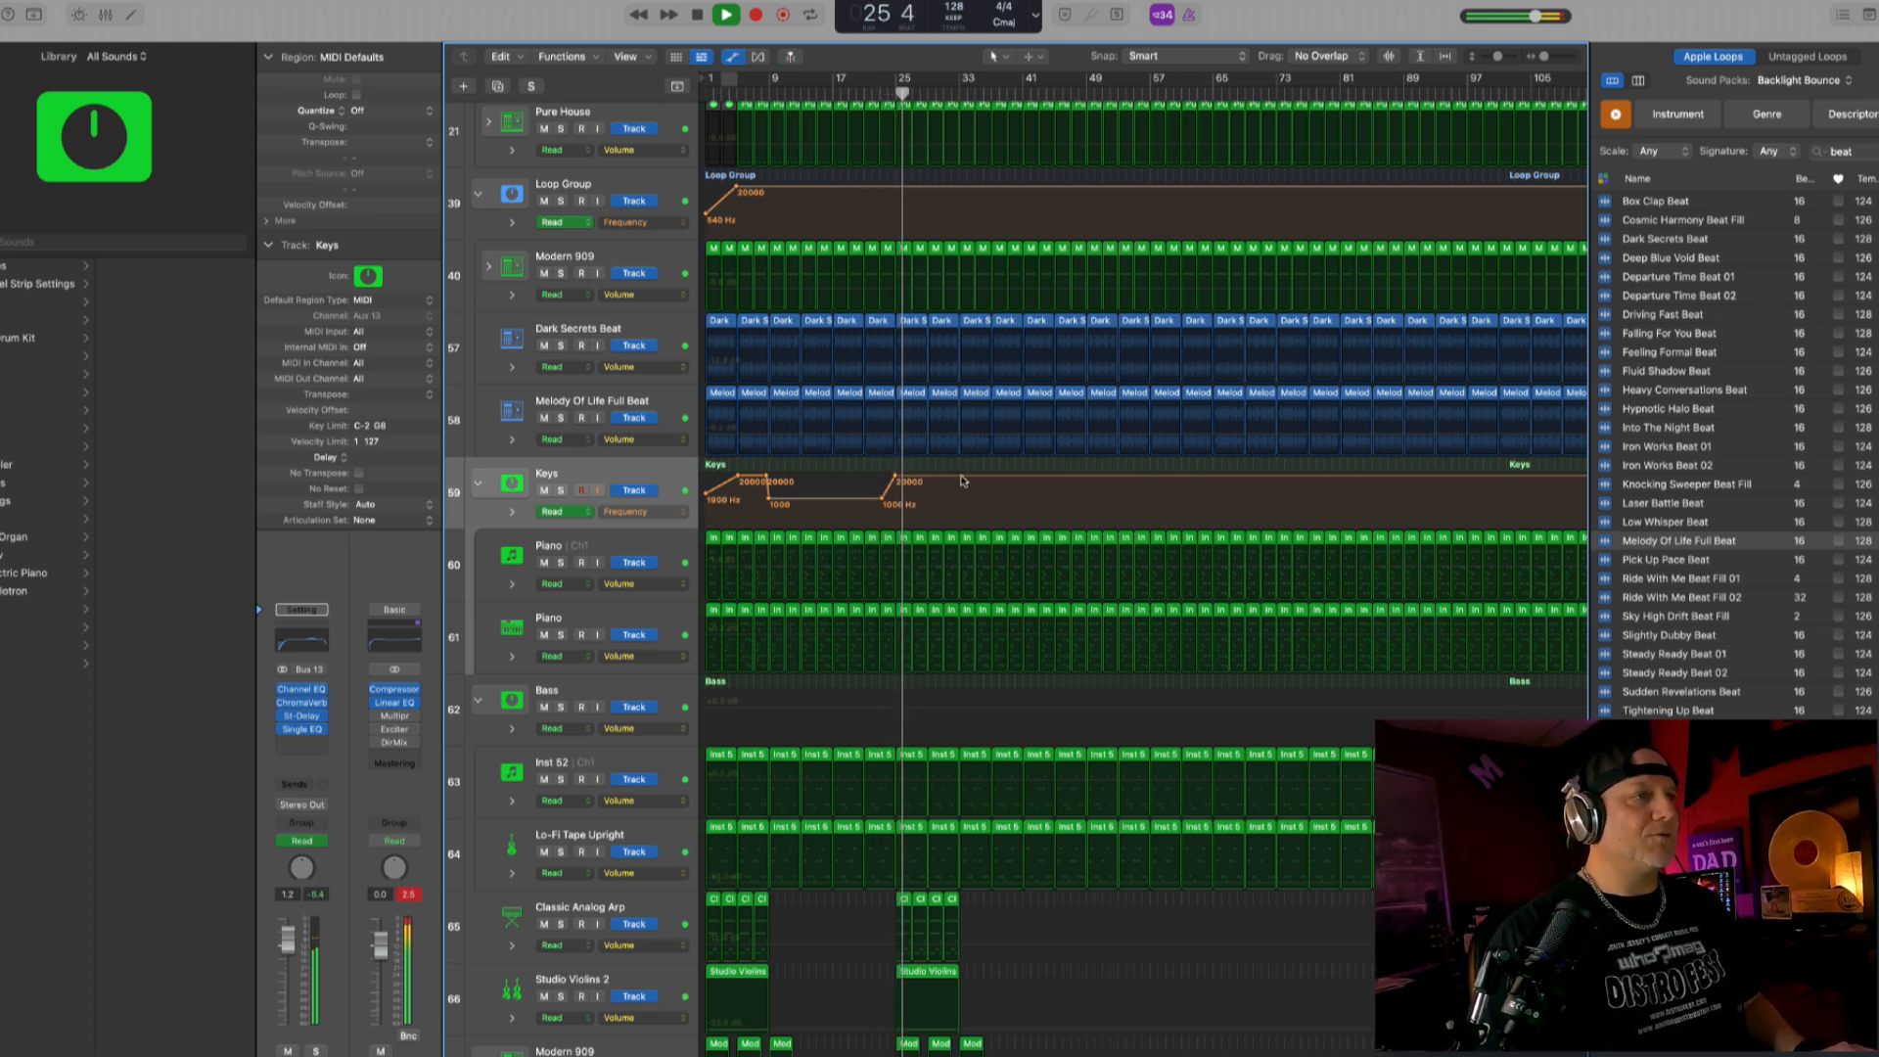
{"action": "key", "text": "a"}
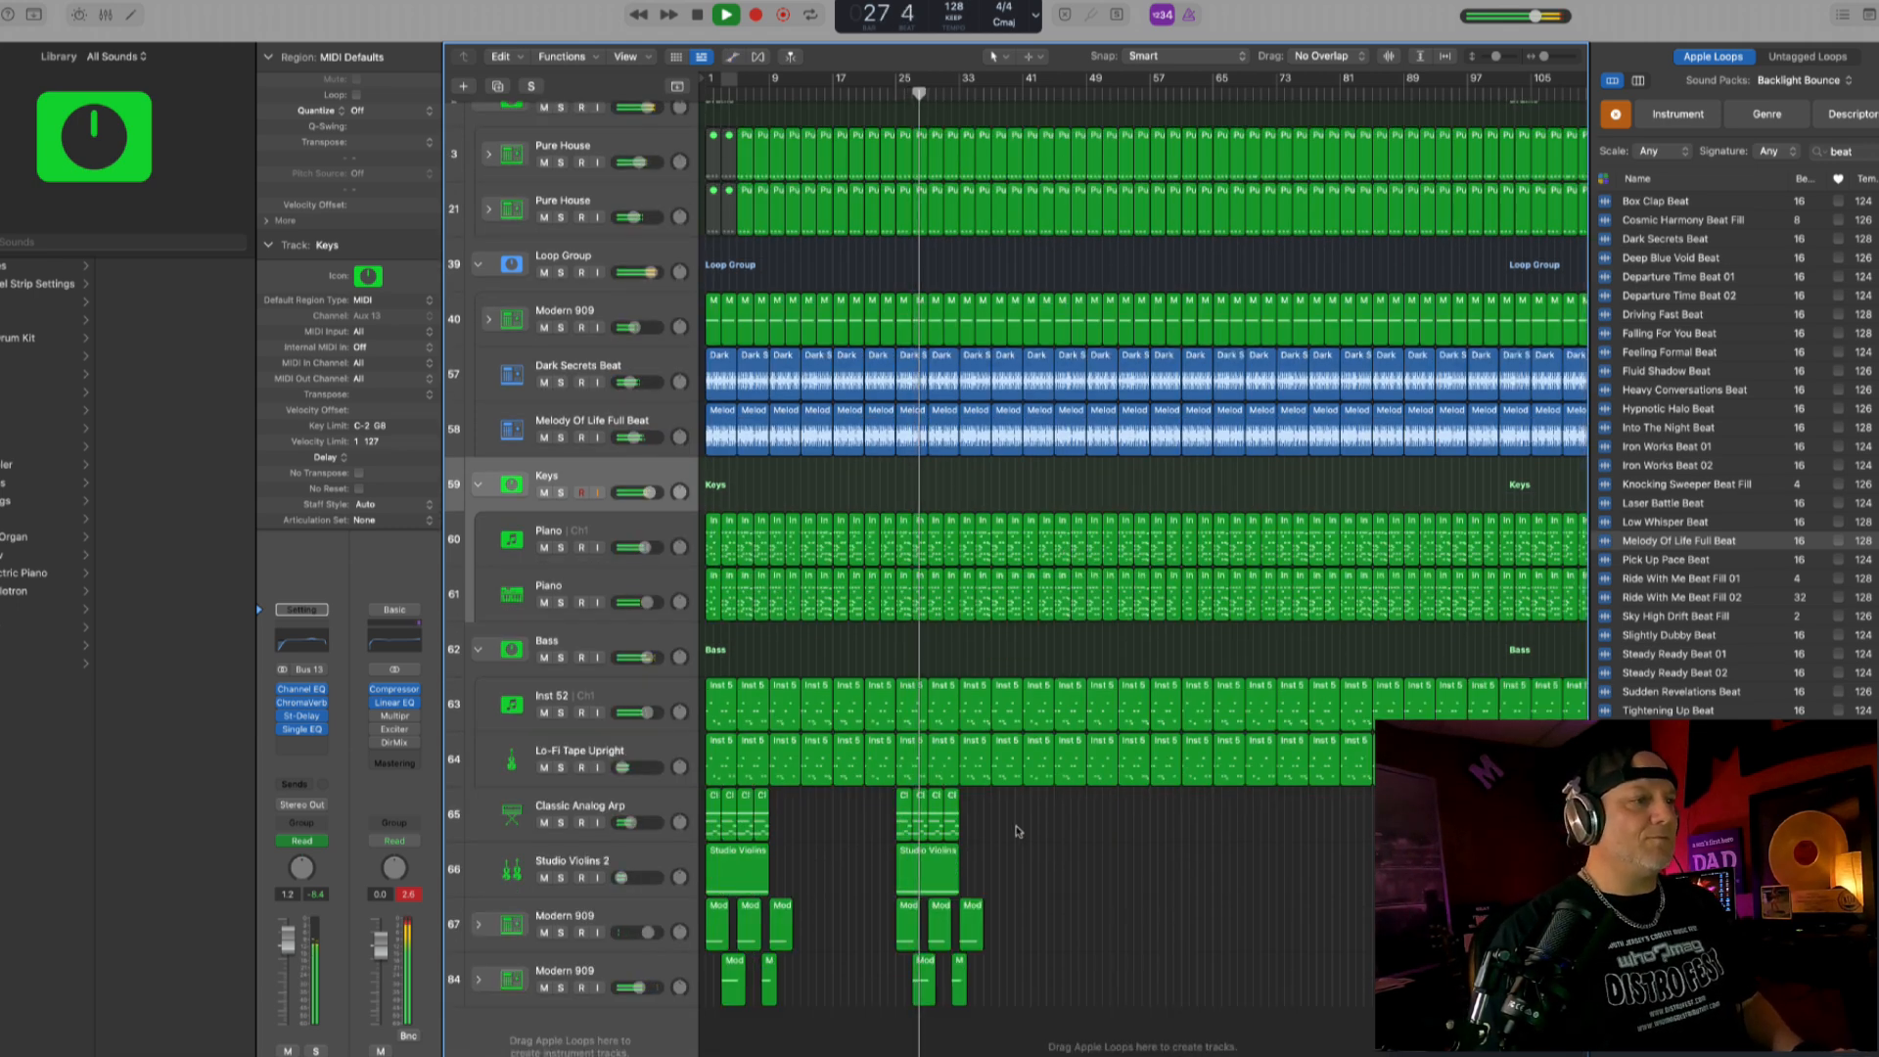
{"action": "key", "text": "super+Right"}
{"action": "key", "text": "super+Right"}
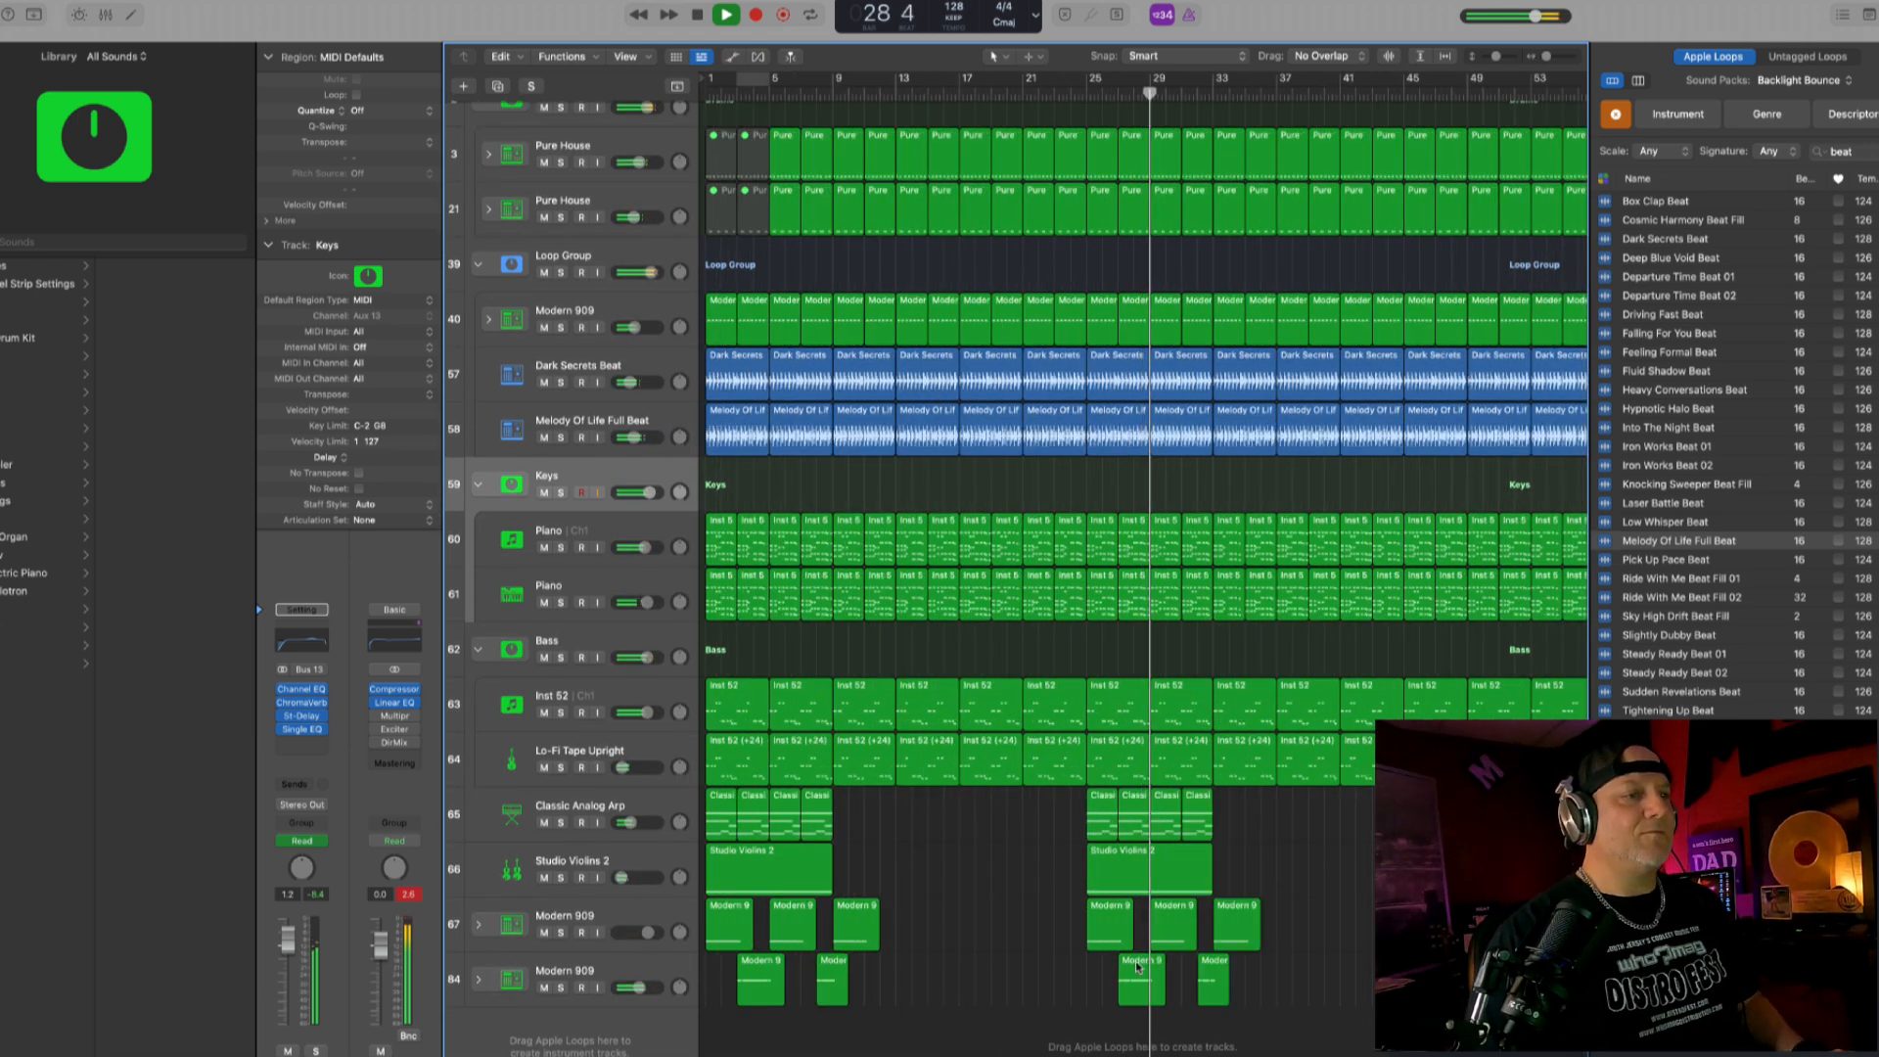
{"action": "left_click_drag", "start_coordinate": [1121, 971], "coordinate": [1057, 971]}
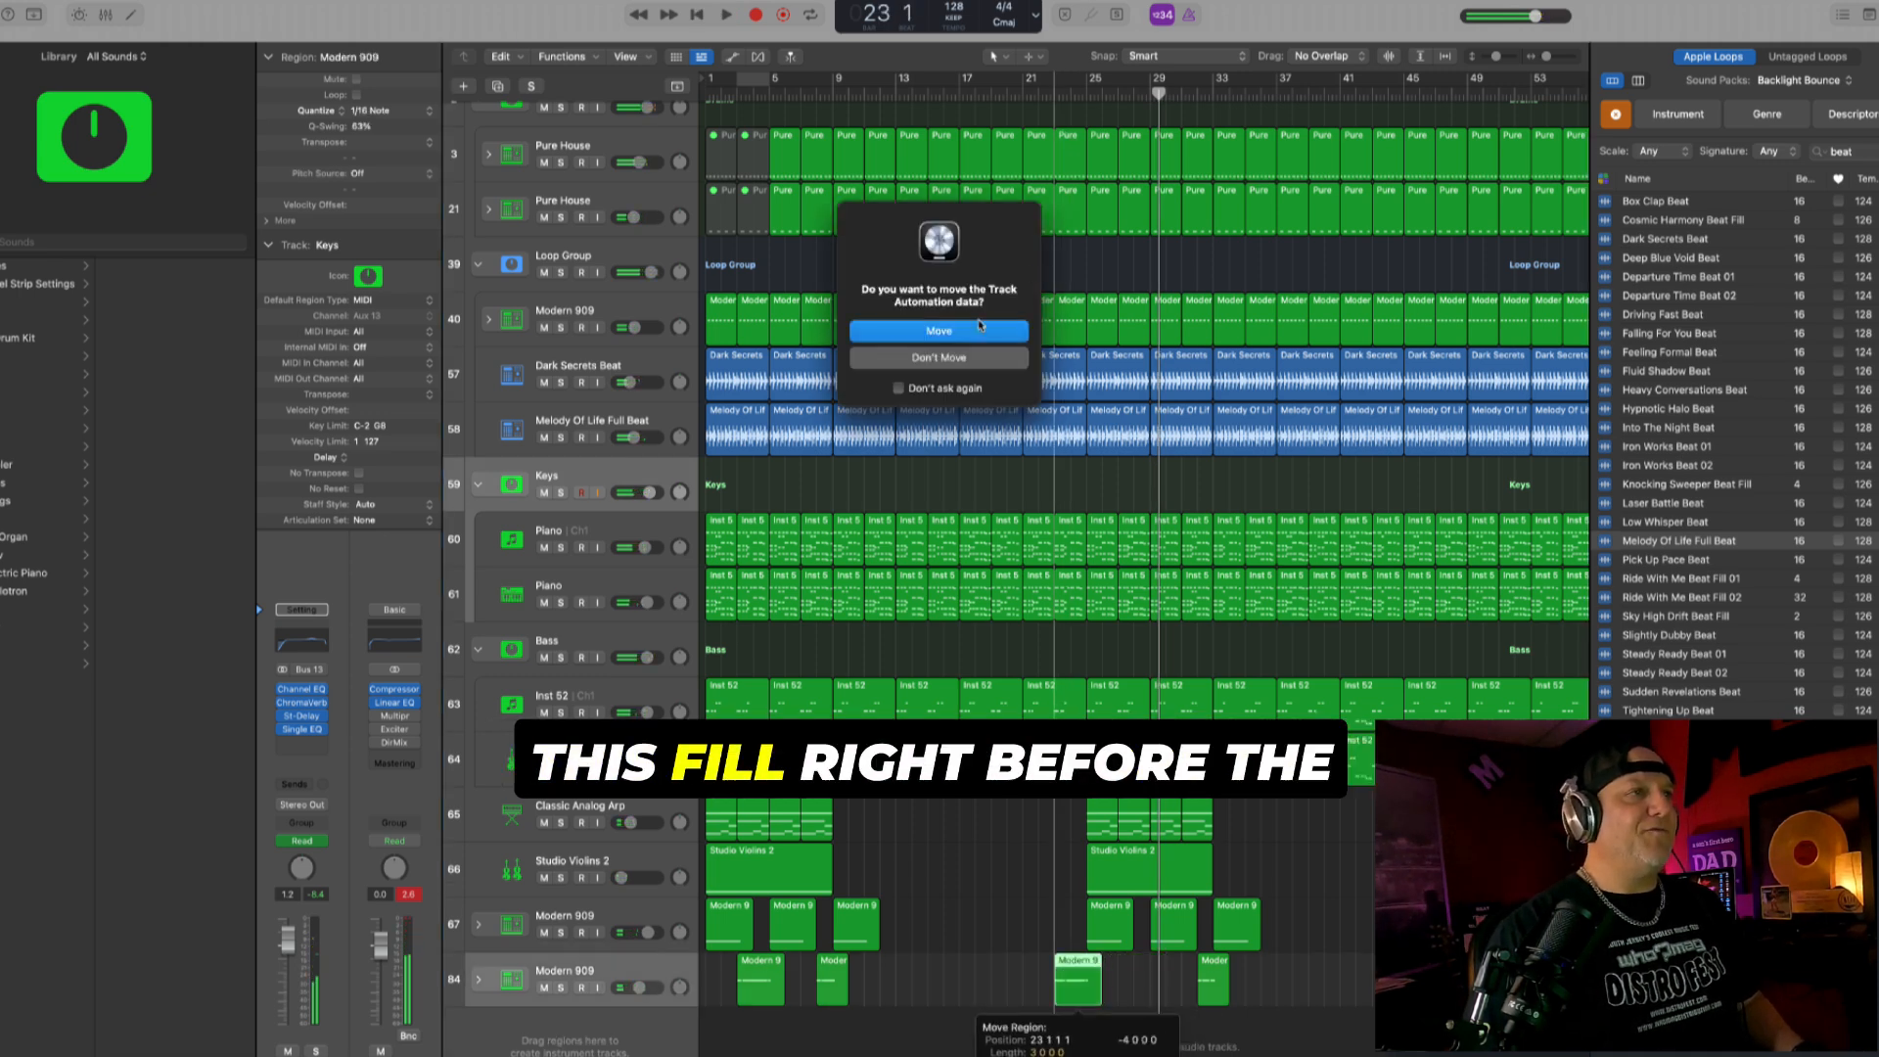
{"action": "left_click", "coordinate": [939, 331]}
- Play the mix from about bar 20 through the moved fill and check the automation lanes around bar 25
{"action": "key", "text": "space"}
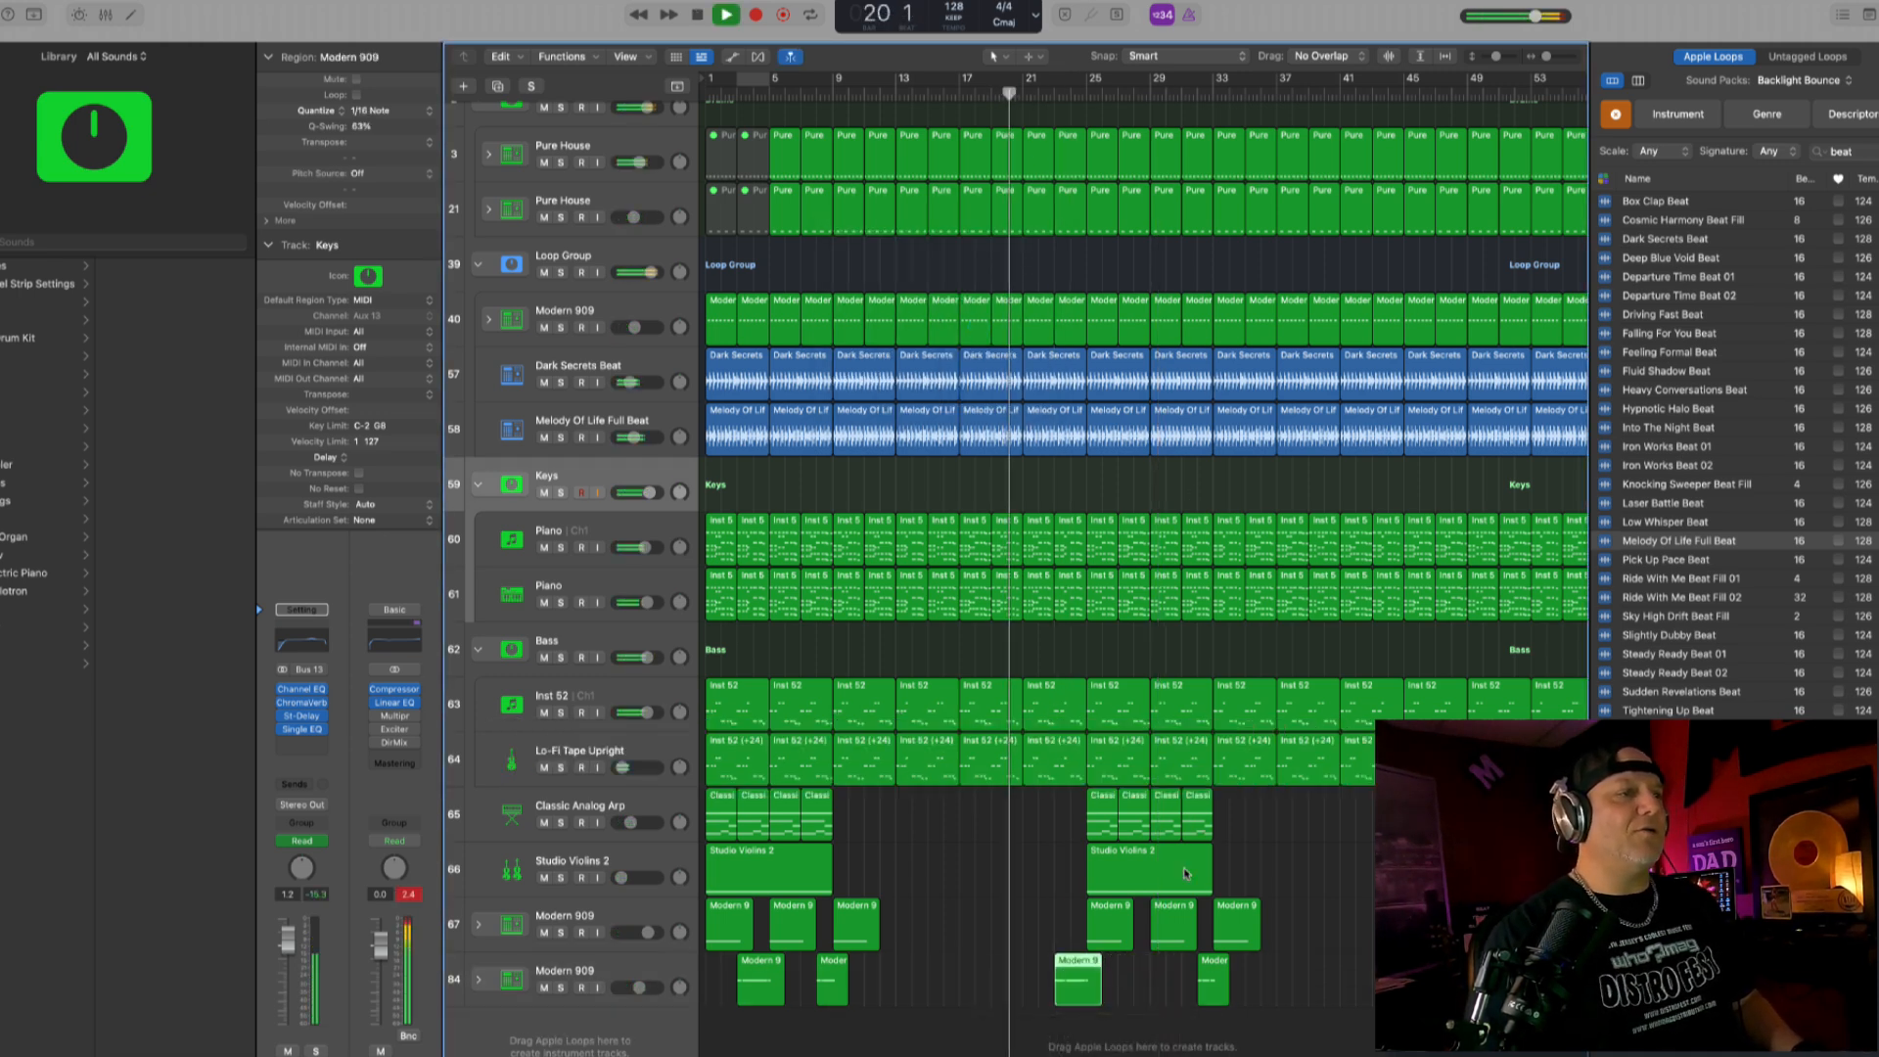
{"action": "key", "text": "space"}
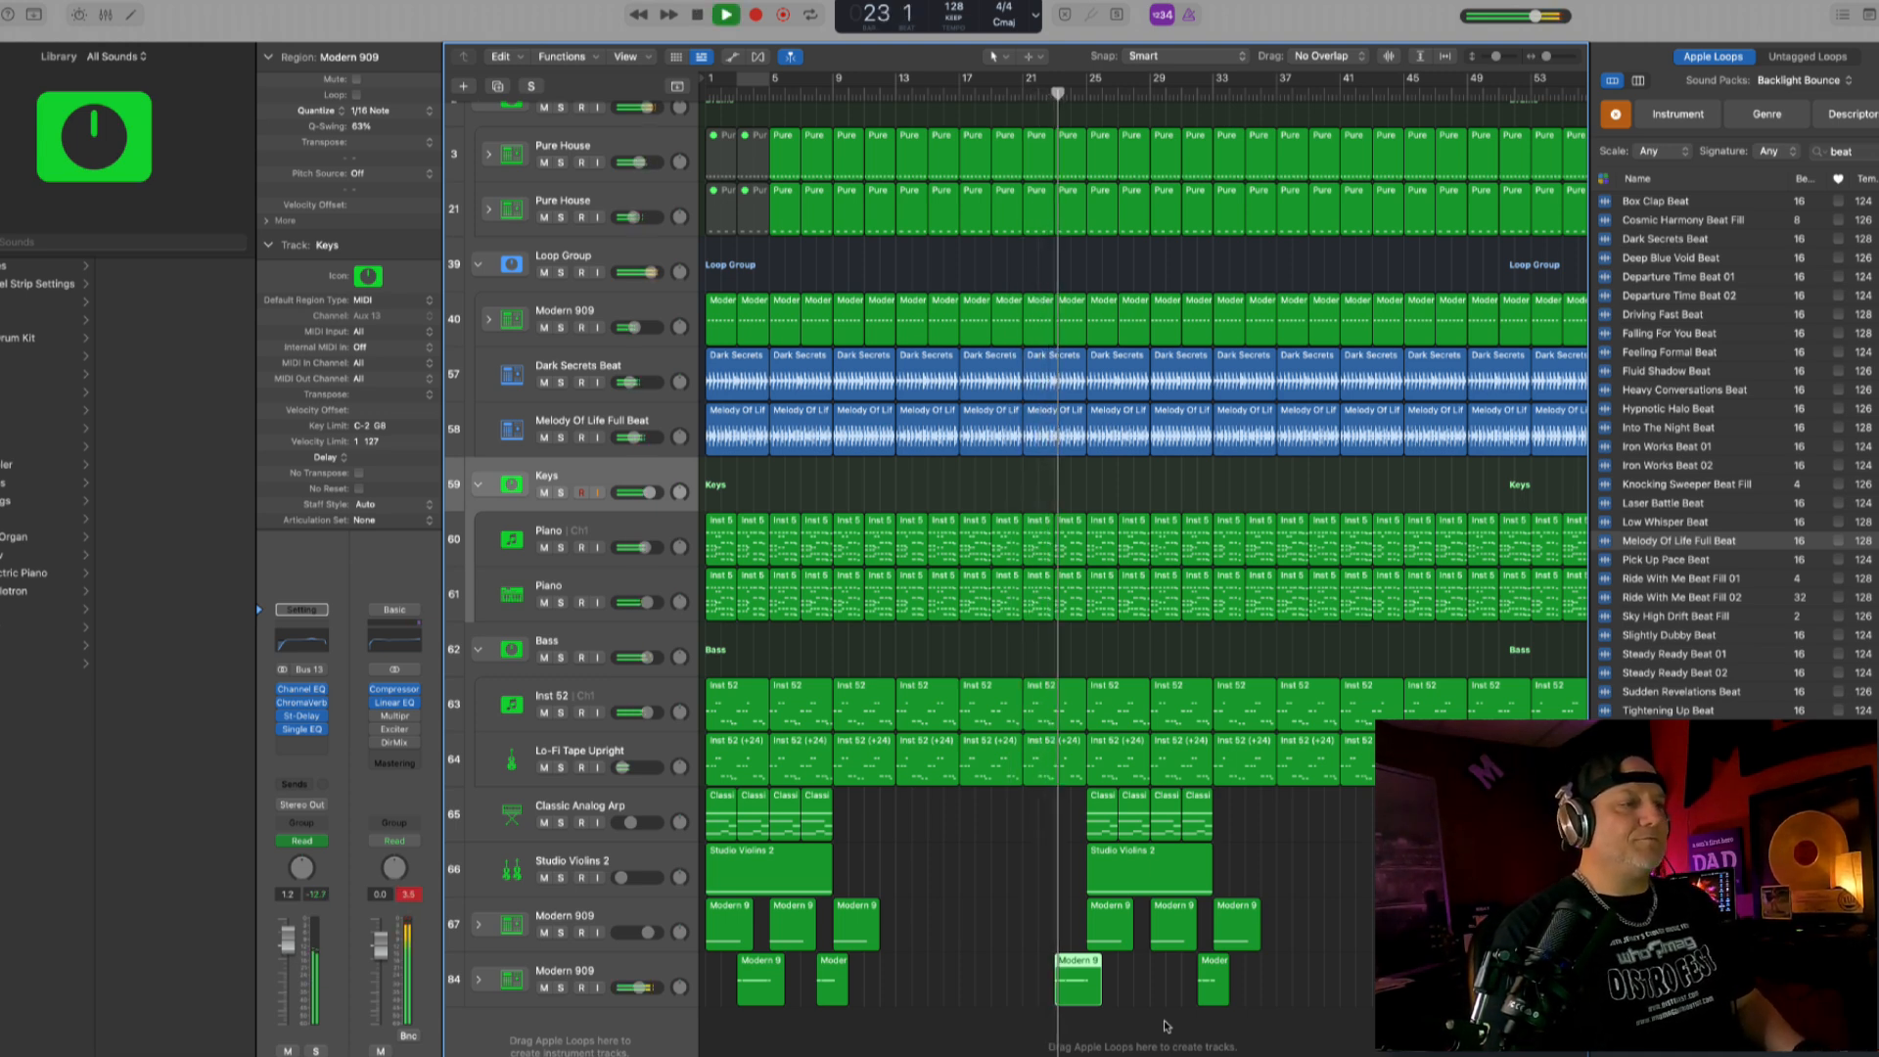
{"action": "key", "text": "a"}
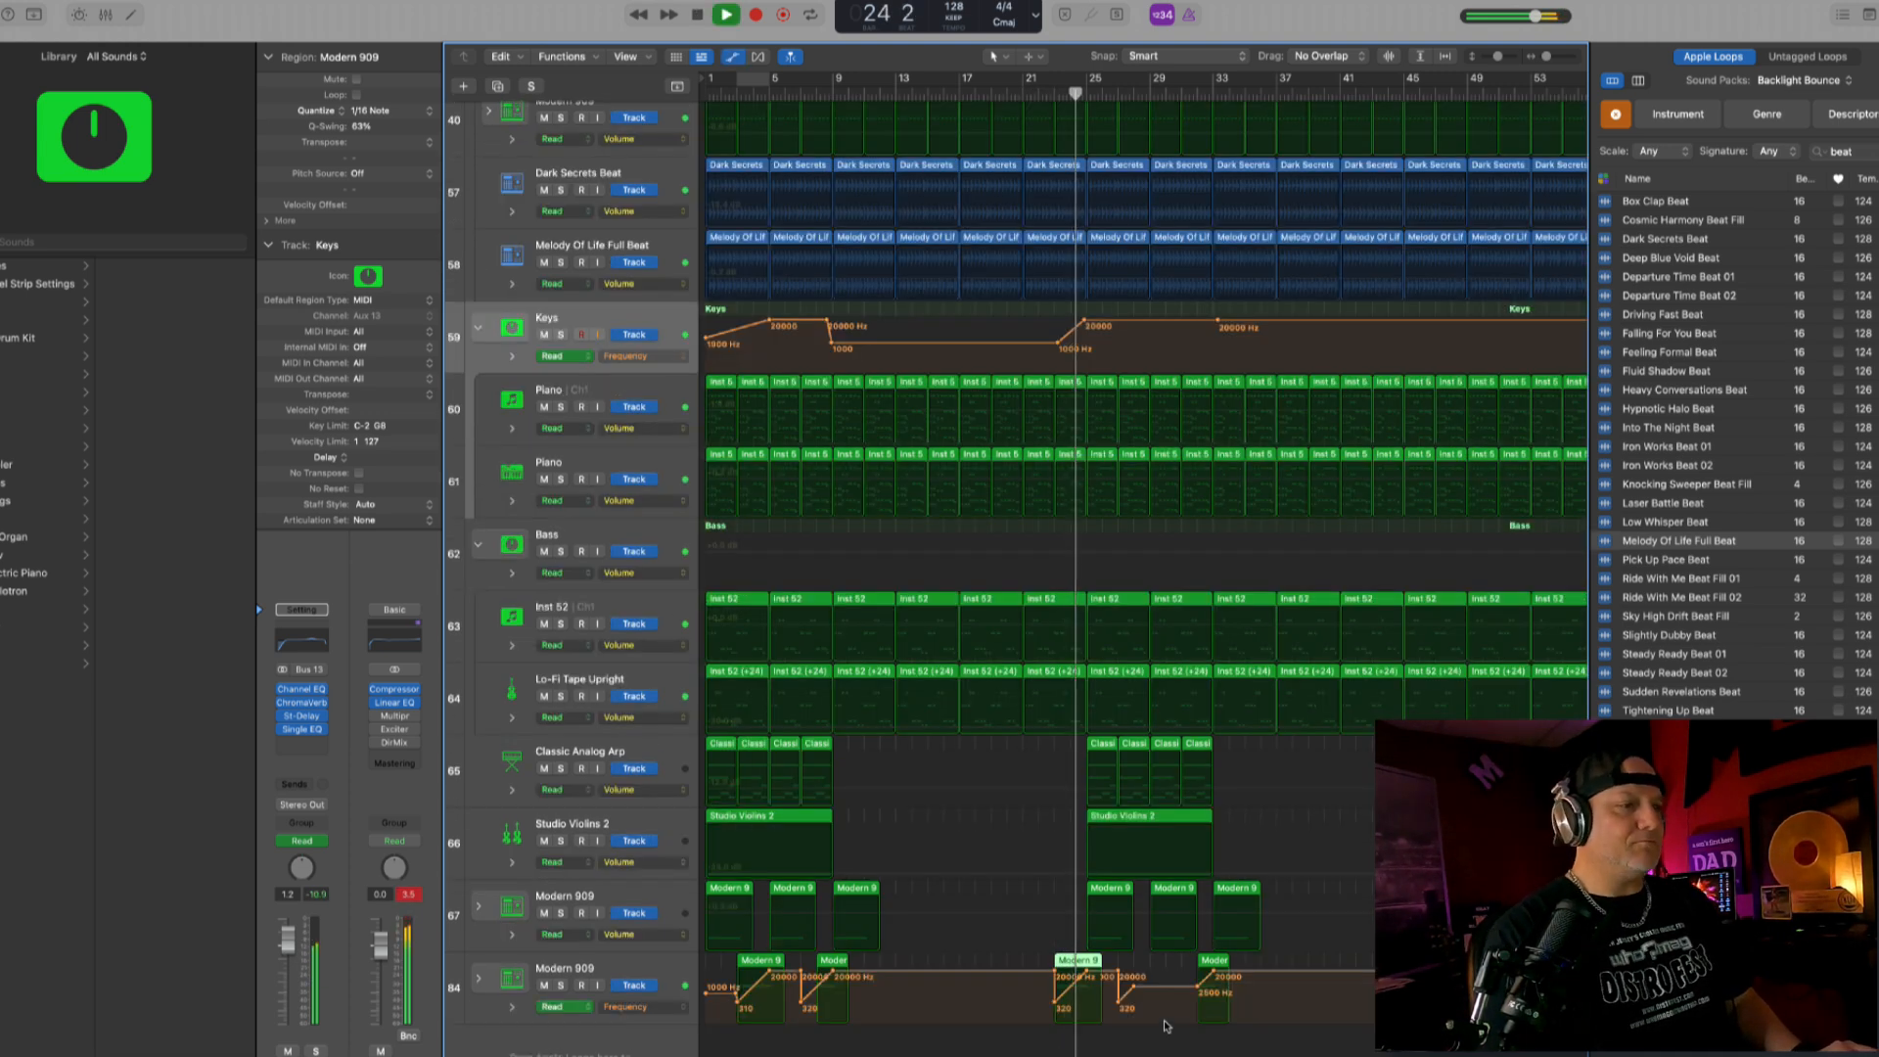
{"action": "key", "text": "a"}
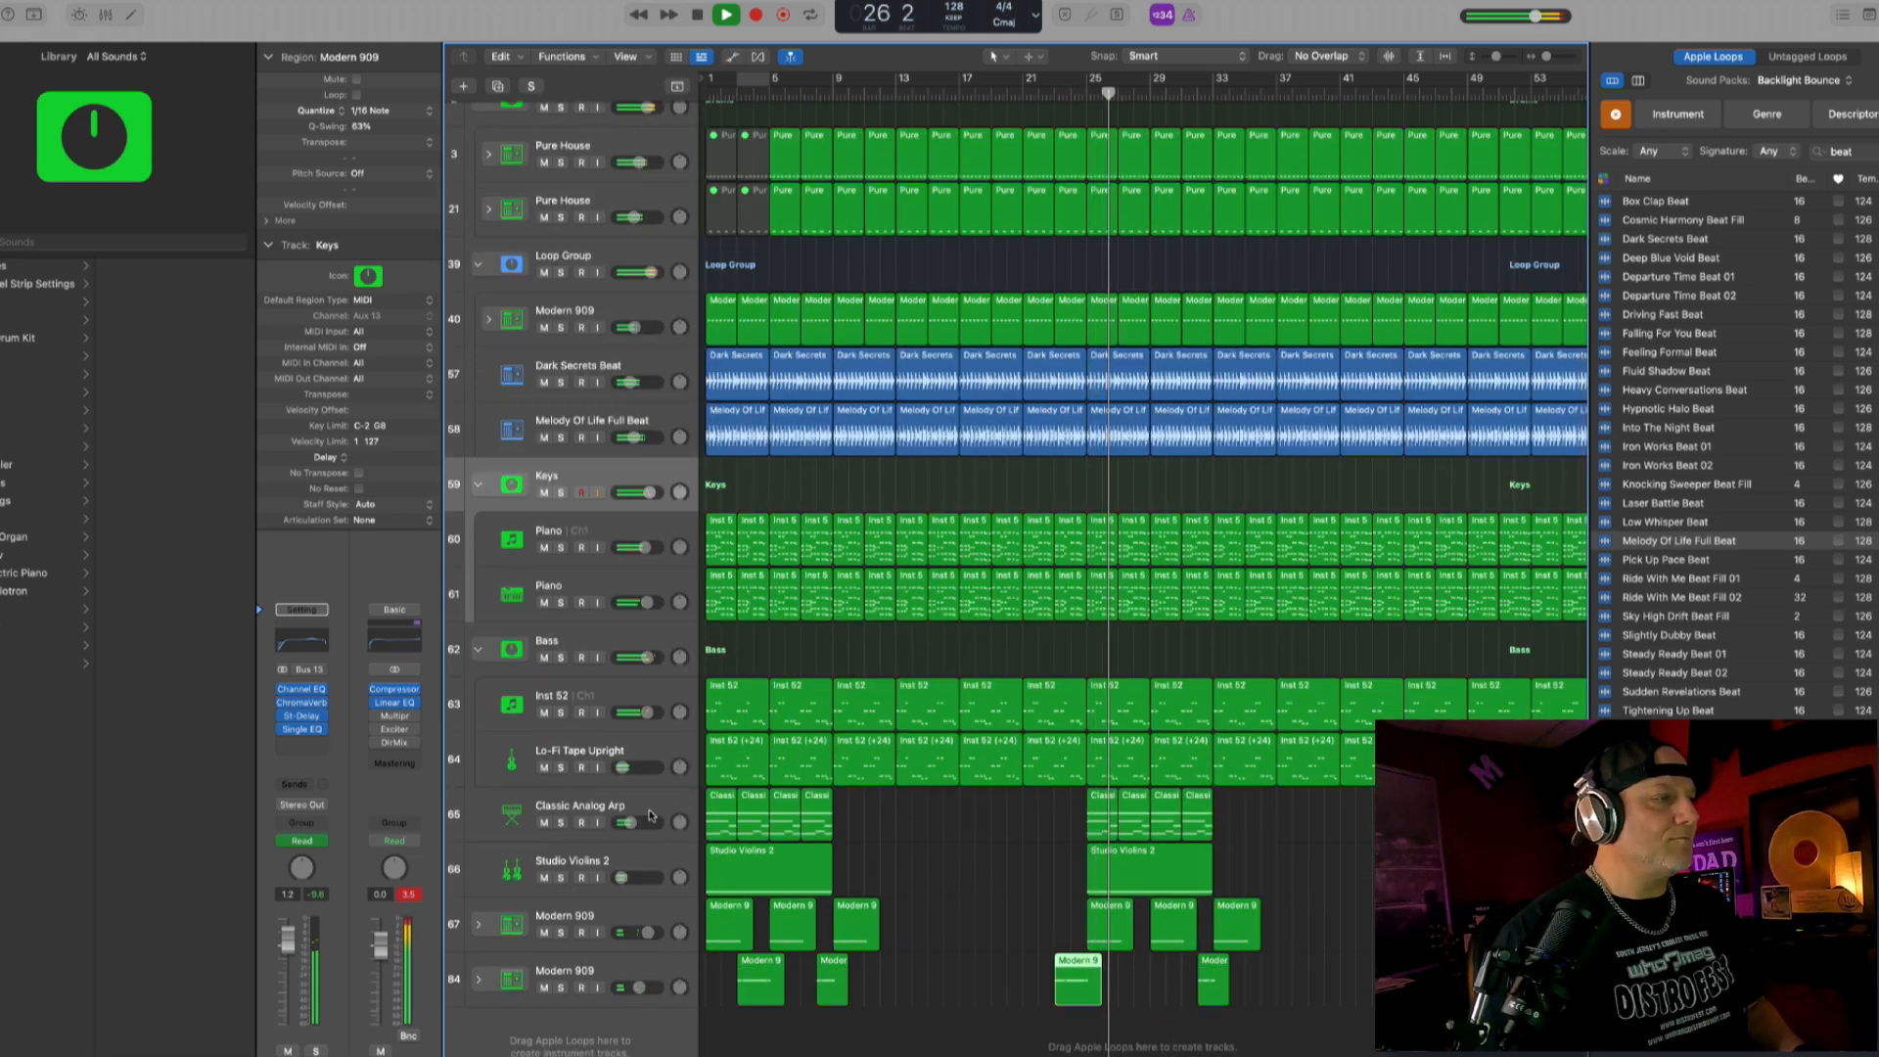
- Raise the Classic Analog Arp track's volume to about -1.9 dB and insert a stereo OneKnob Pumper on it
{"action": "left_click_drag", "start_coordinate": [629, 823], "coordinate": [640, 823]}
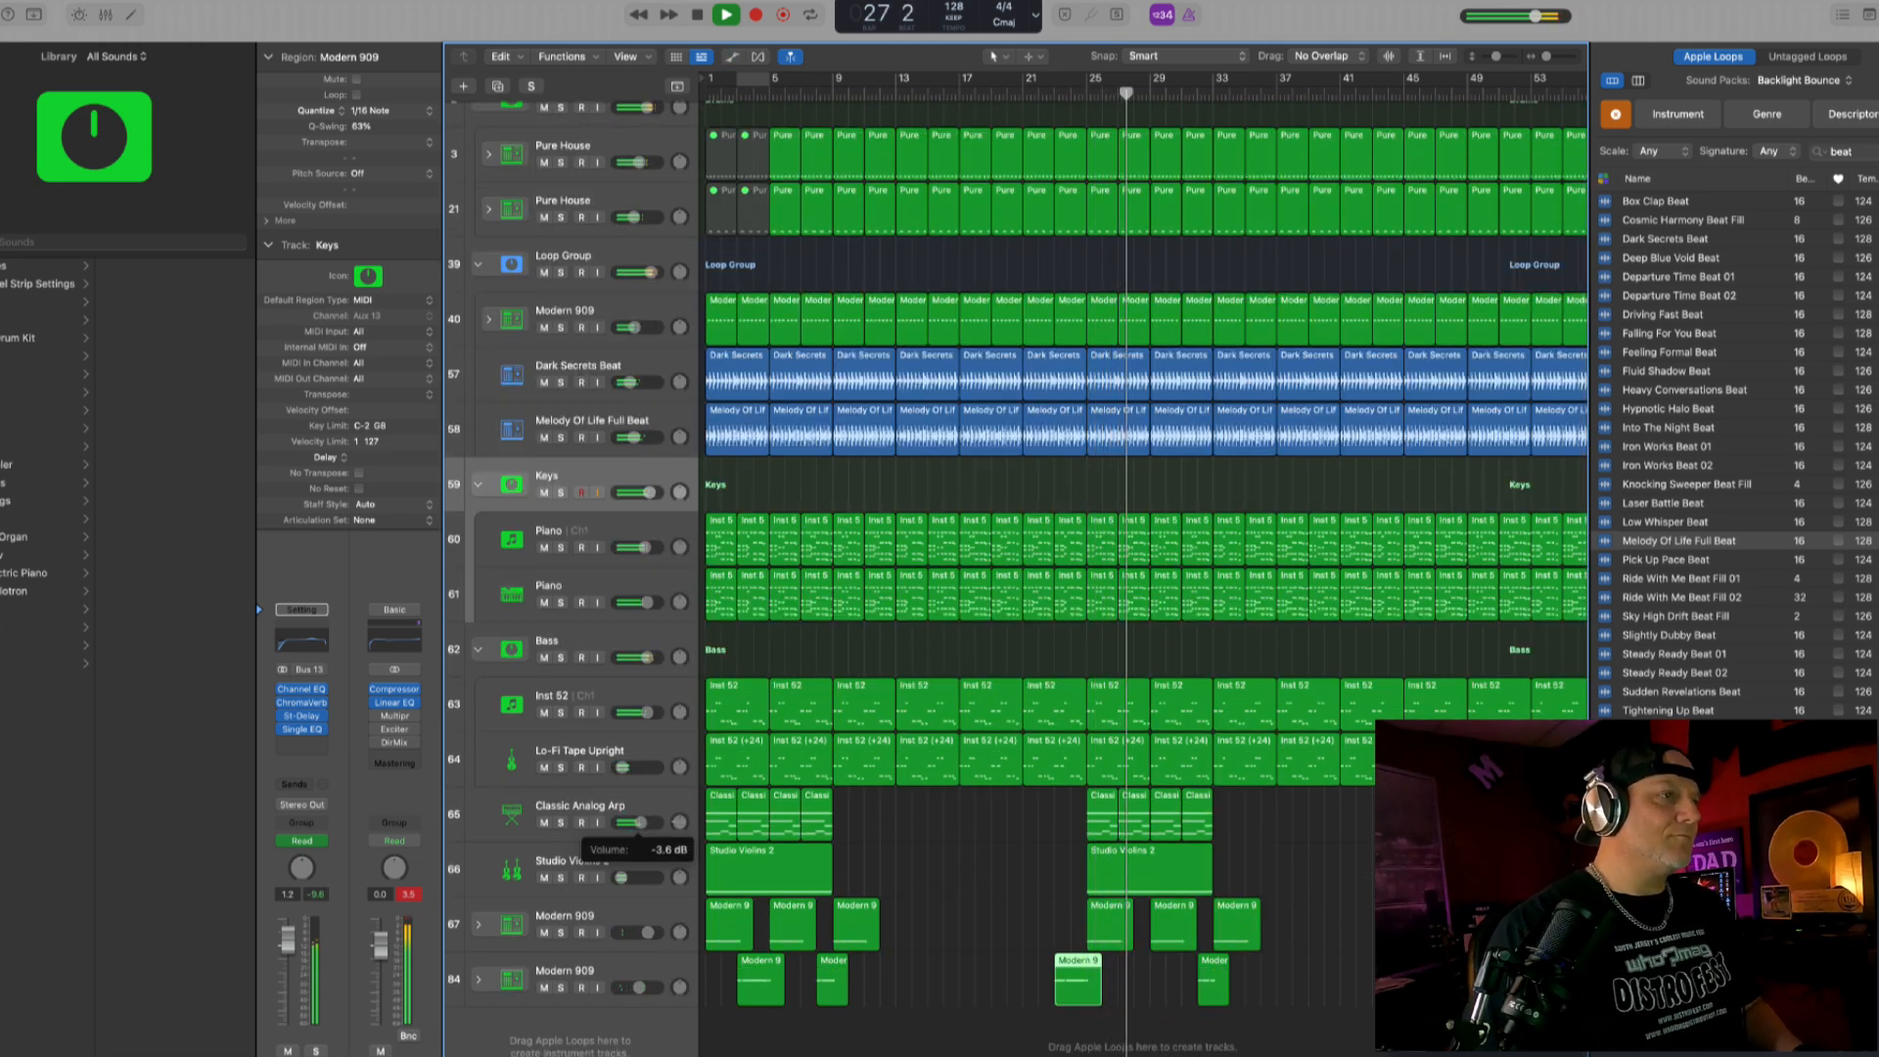
{"action": "left_click", "coordinate": [587, 827]}
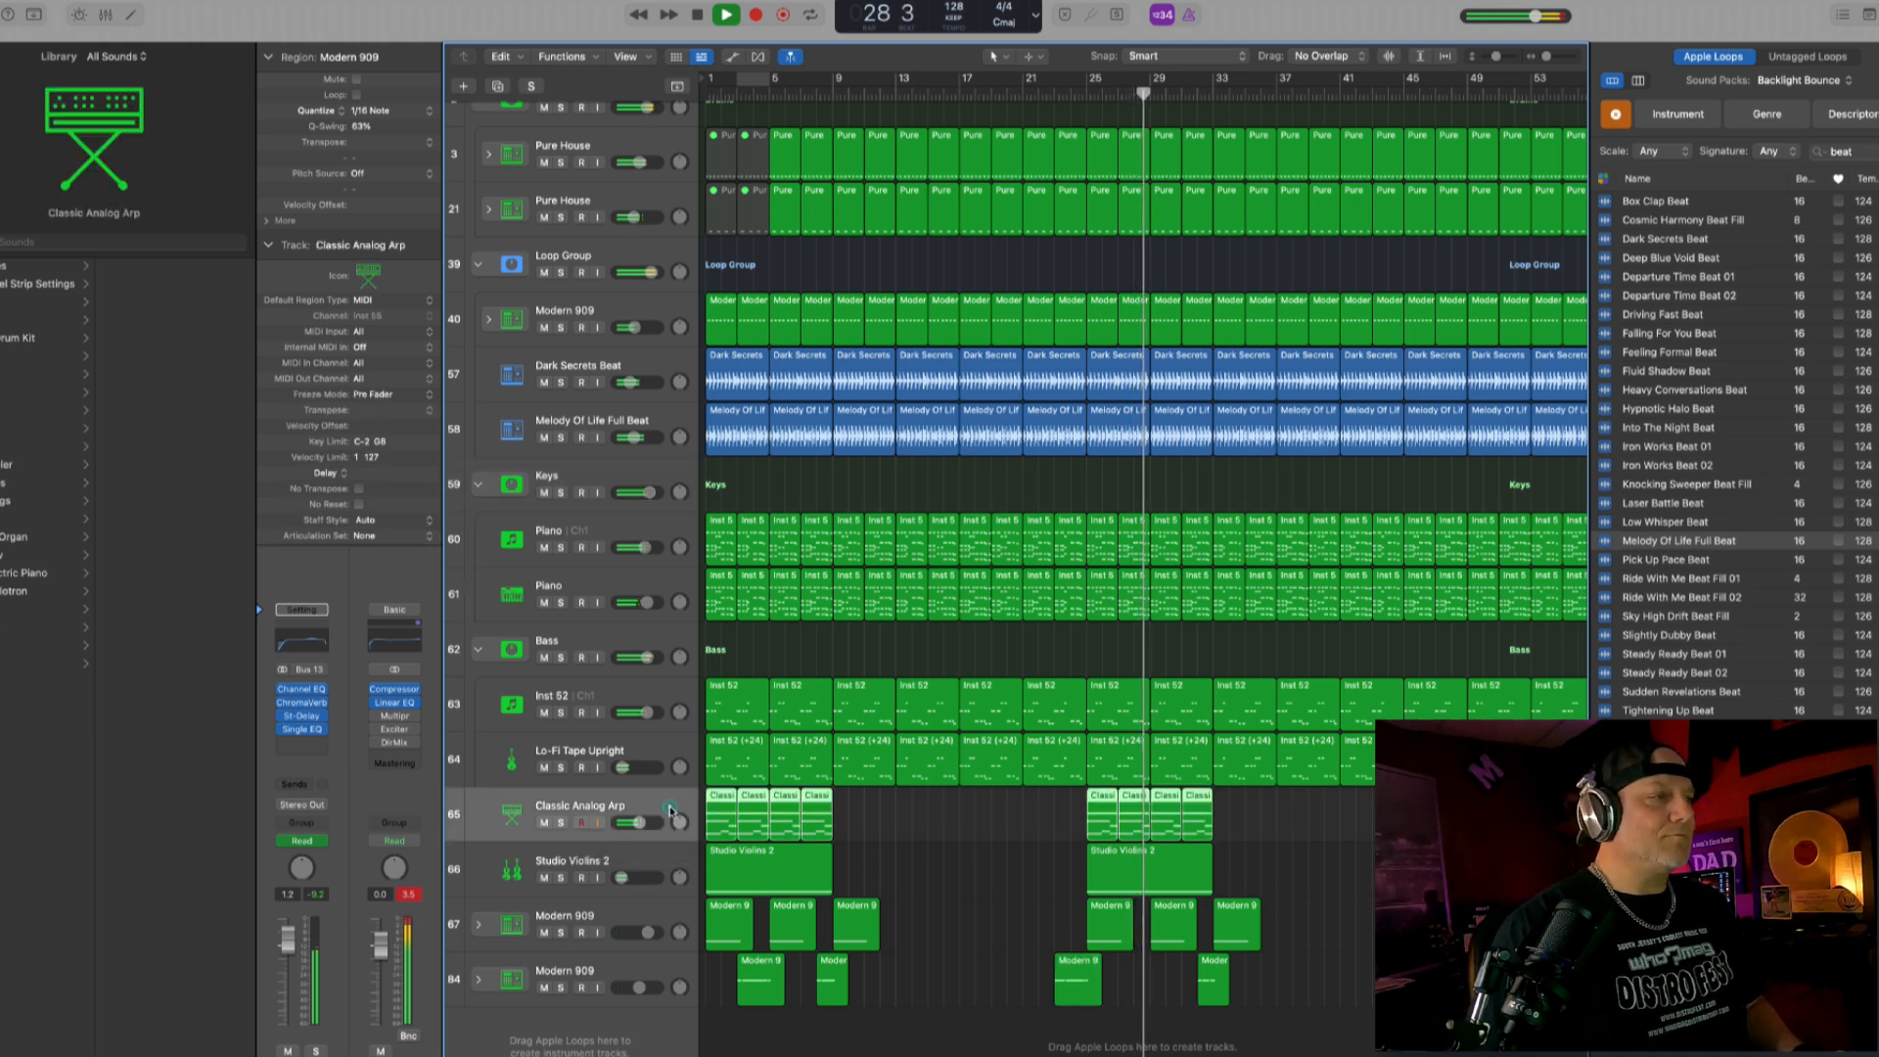
{"action": "left_click", "coordinate": [304, 723]}
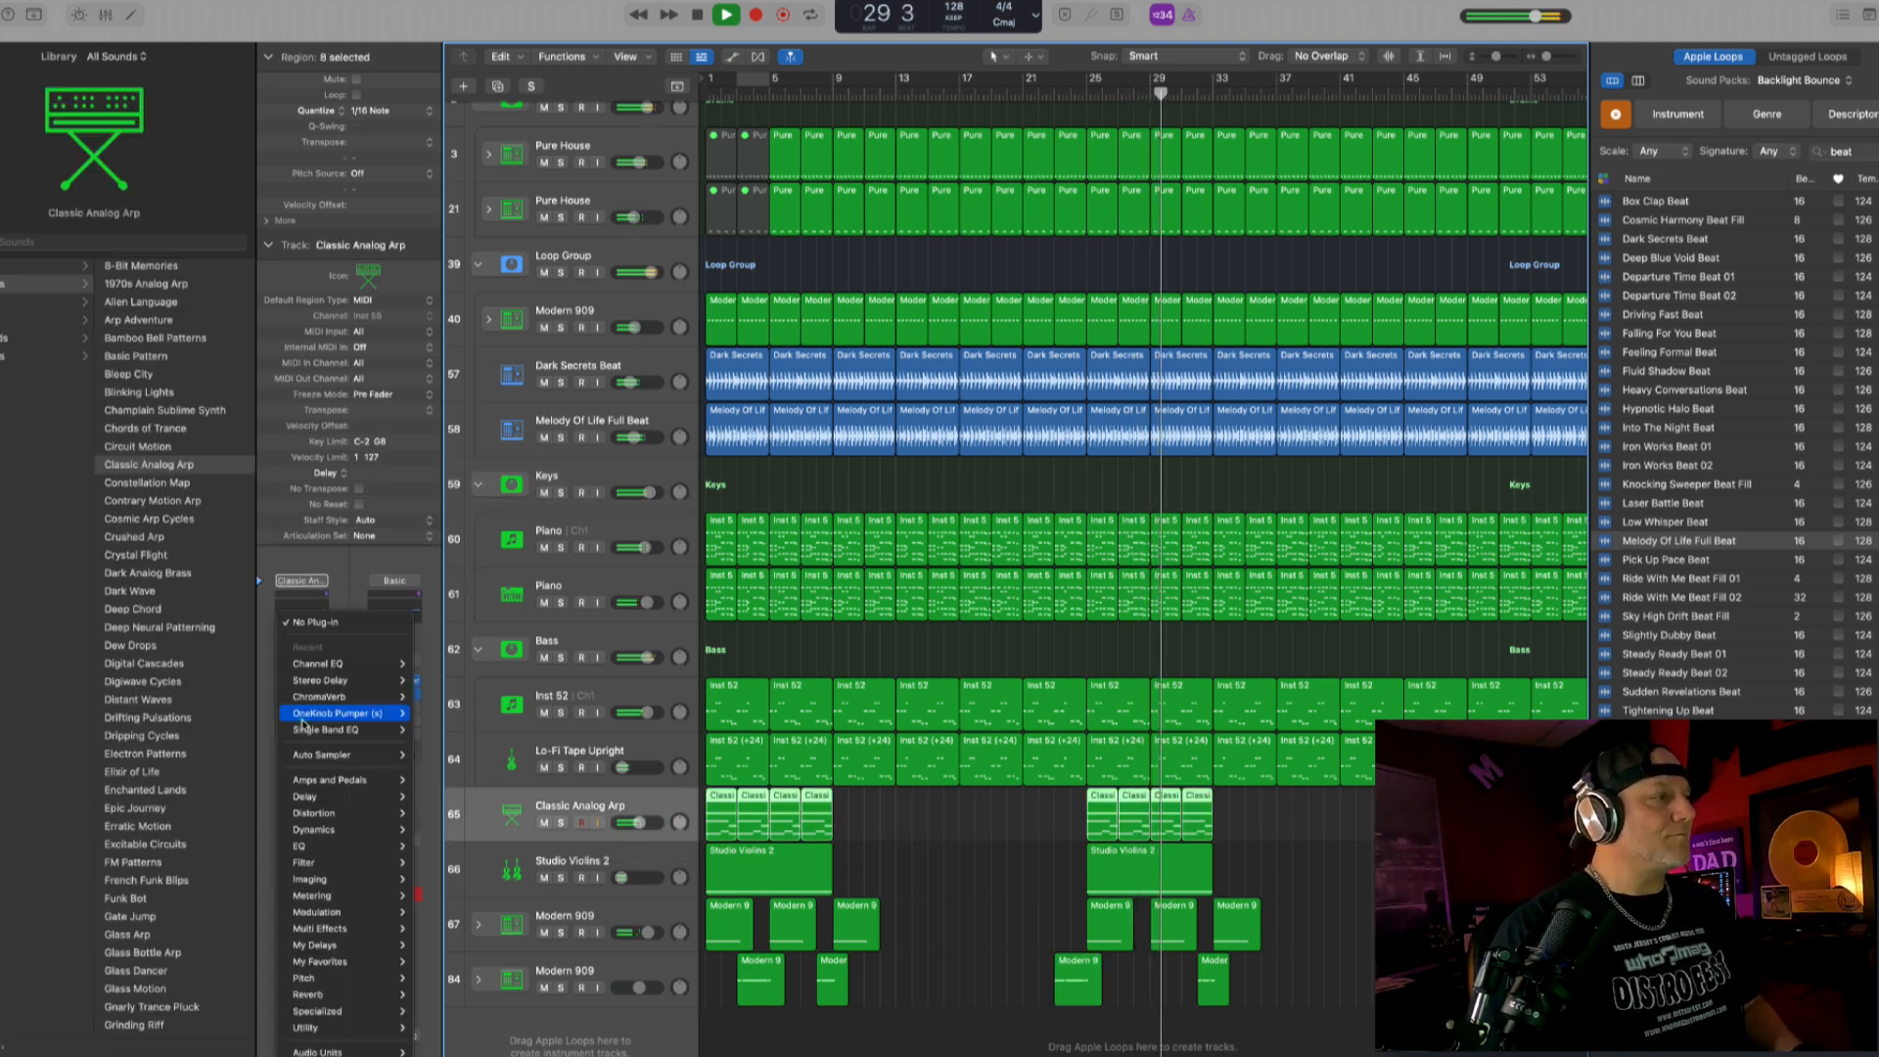
{"action": "mouse_move", "coordinate": [334, 721]}
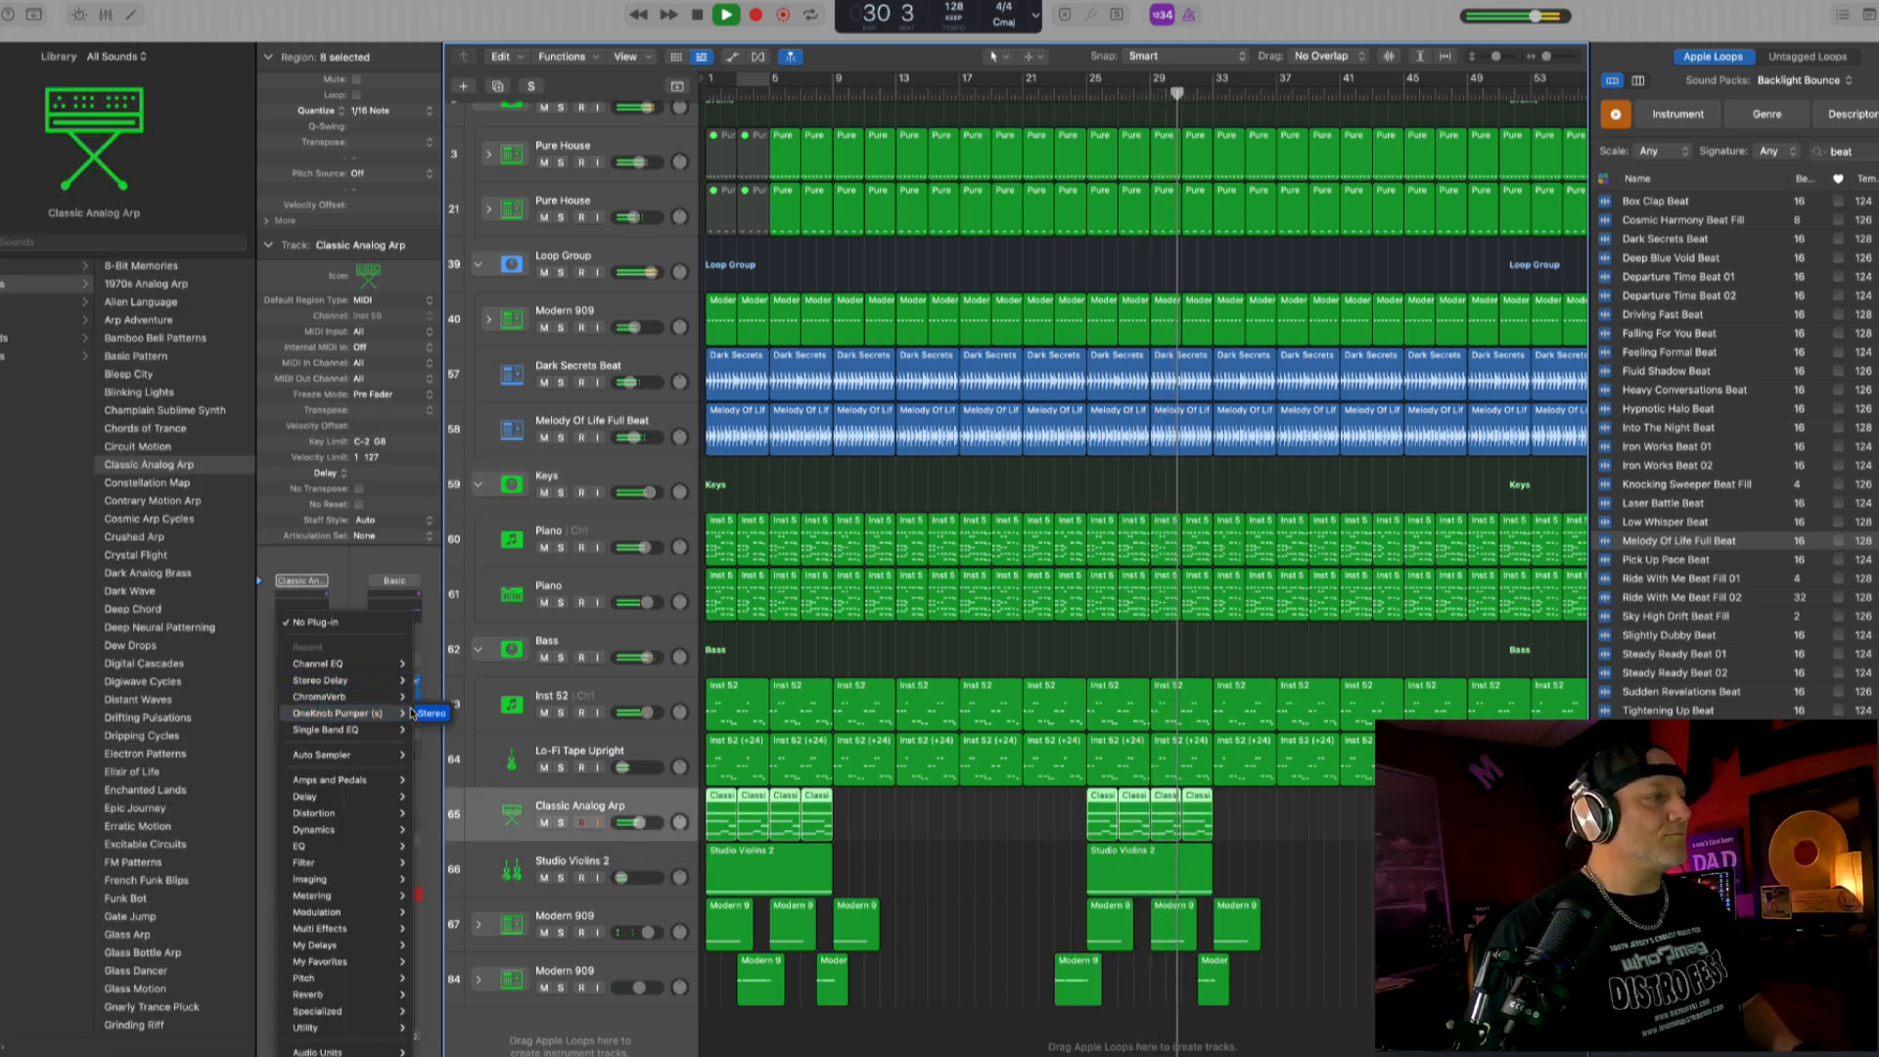
{"action": "left_click", "coordinate": [431, 712]}
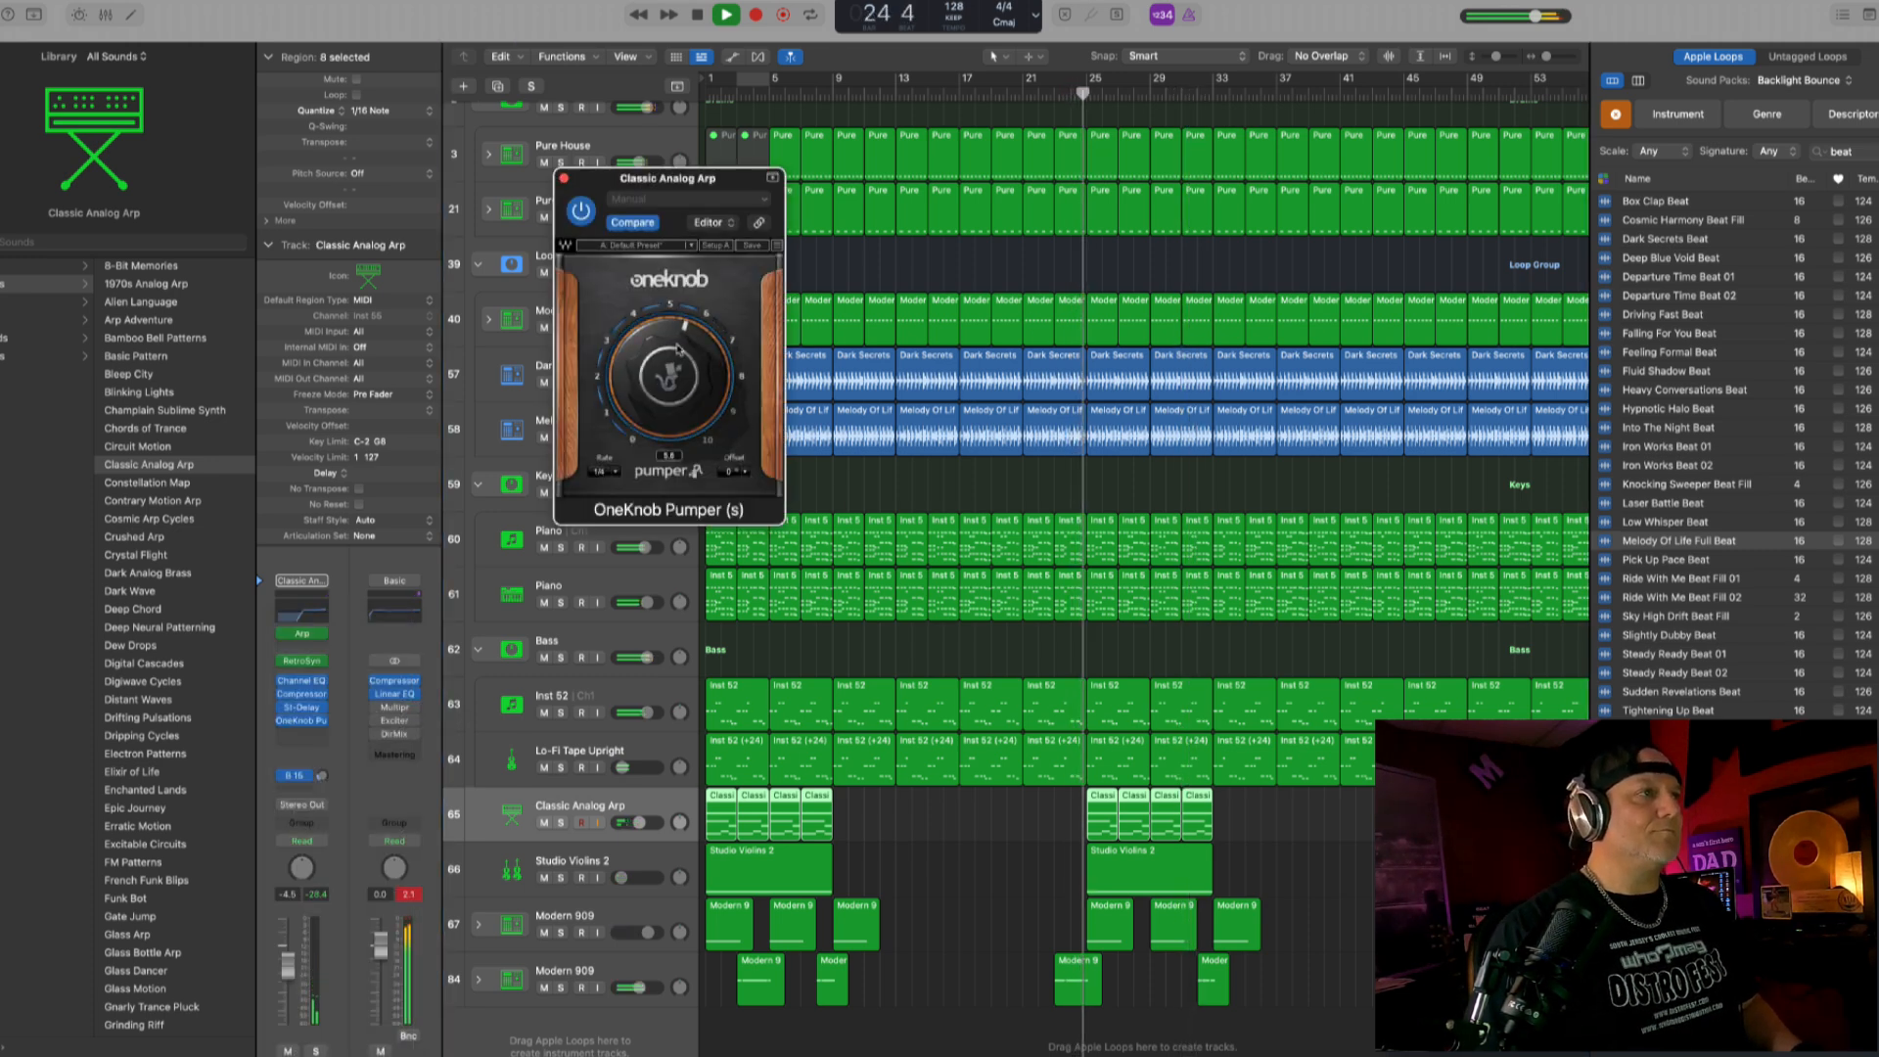
{"action": "left_click", "coordinate": [563, 178]}
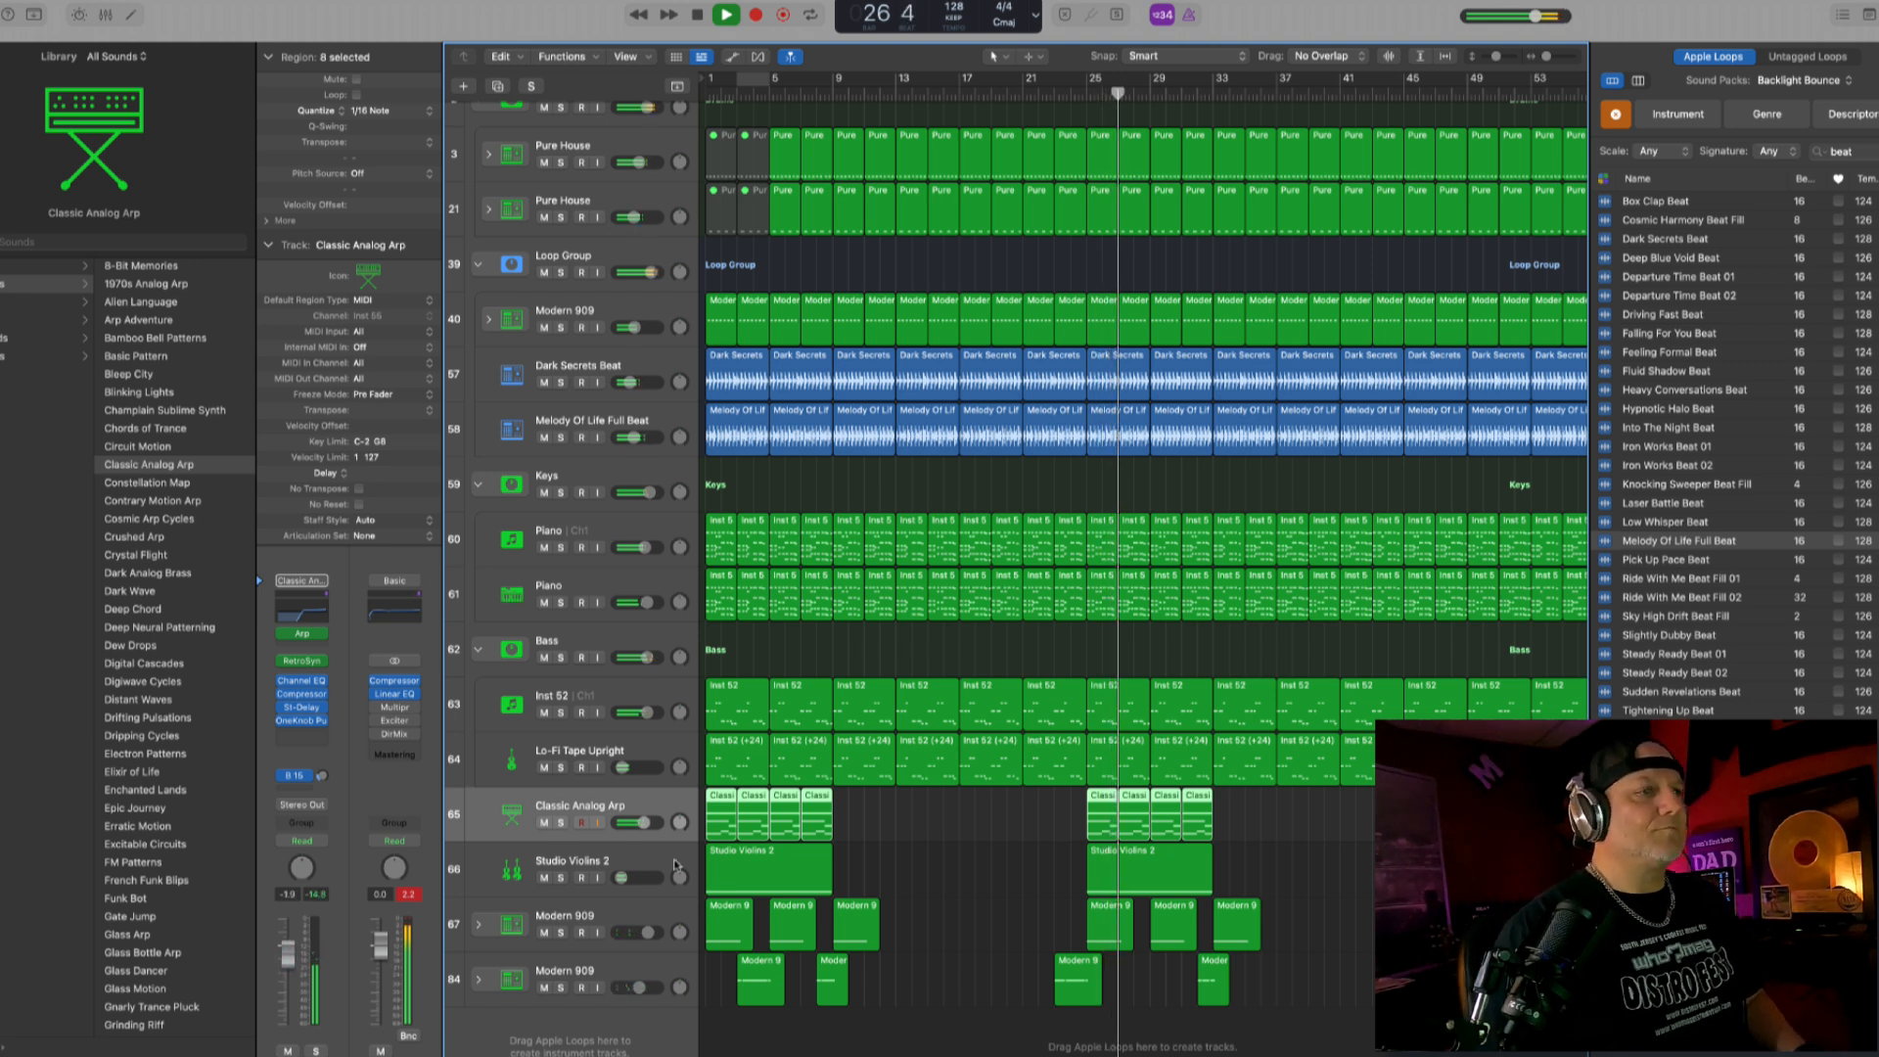
- Raise the Studio Violins 2 track's volume slightly and deselect the arp regions
{"action": "left_click", "coordinate": [625, 876]}
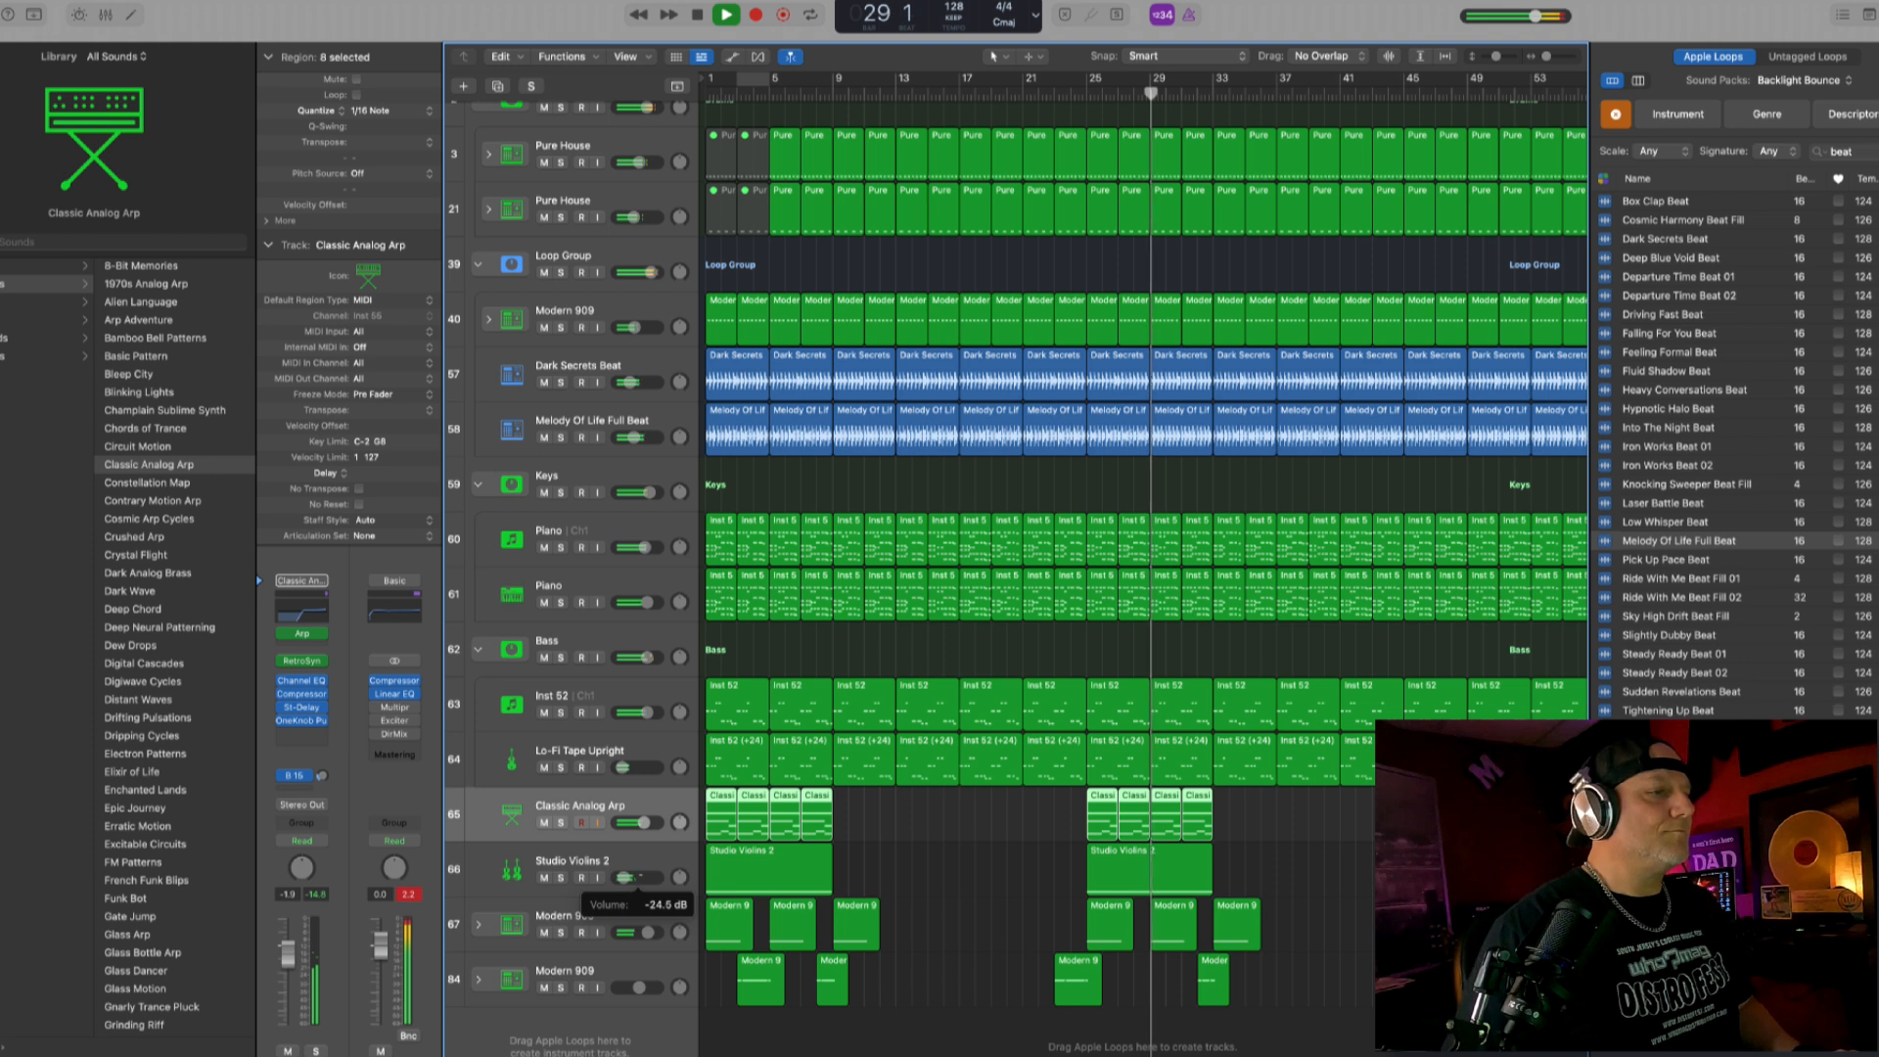
{"action": "left_click", "coordinate": [1328, 876]}
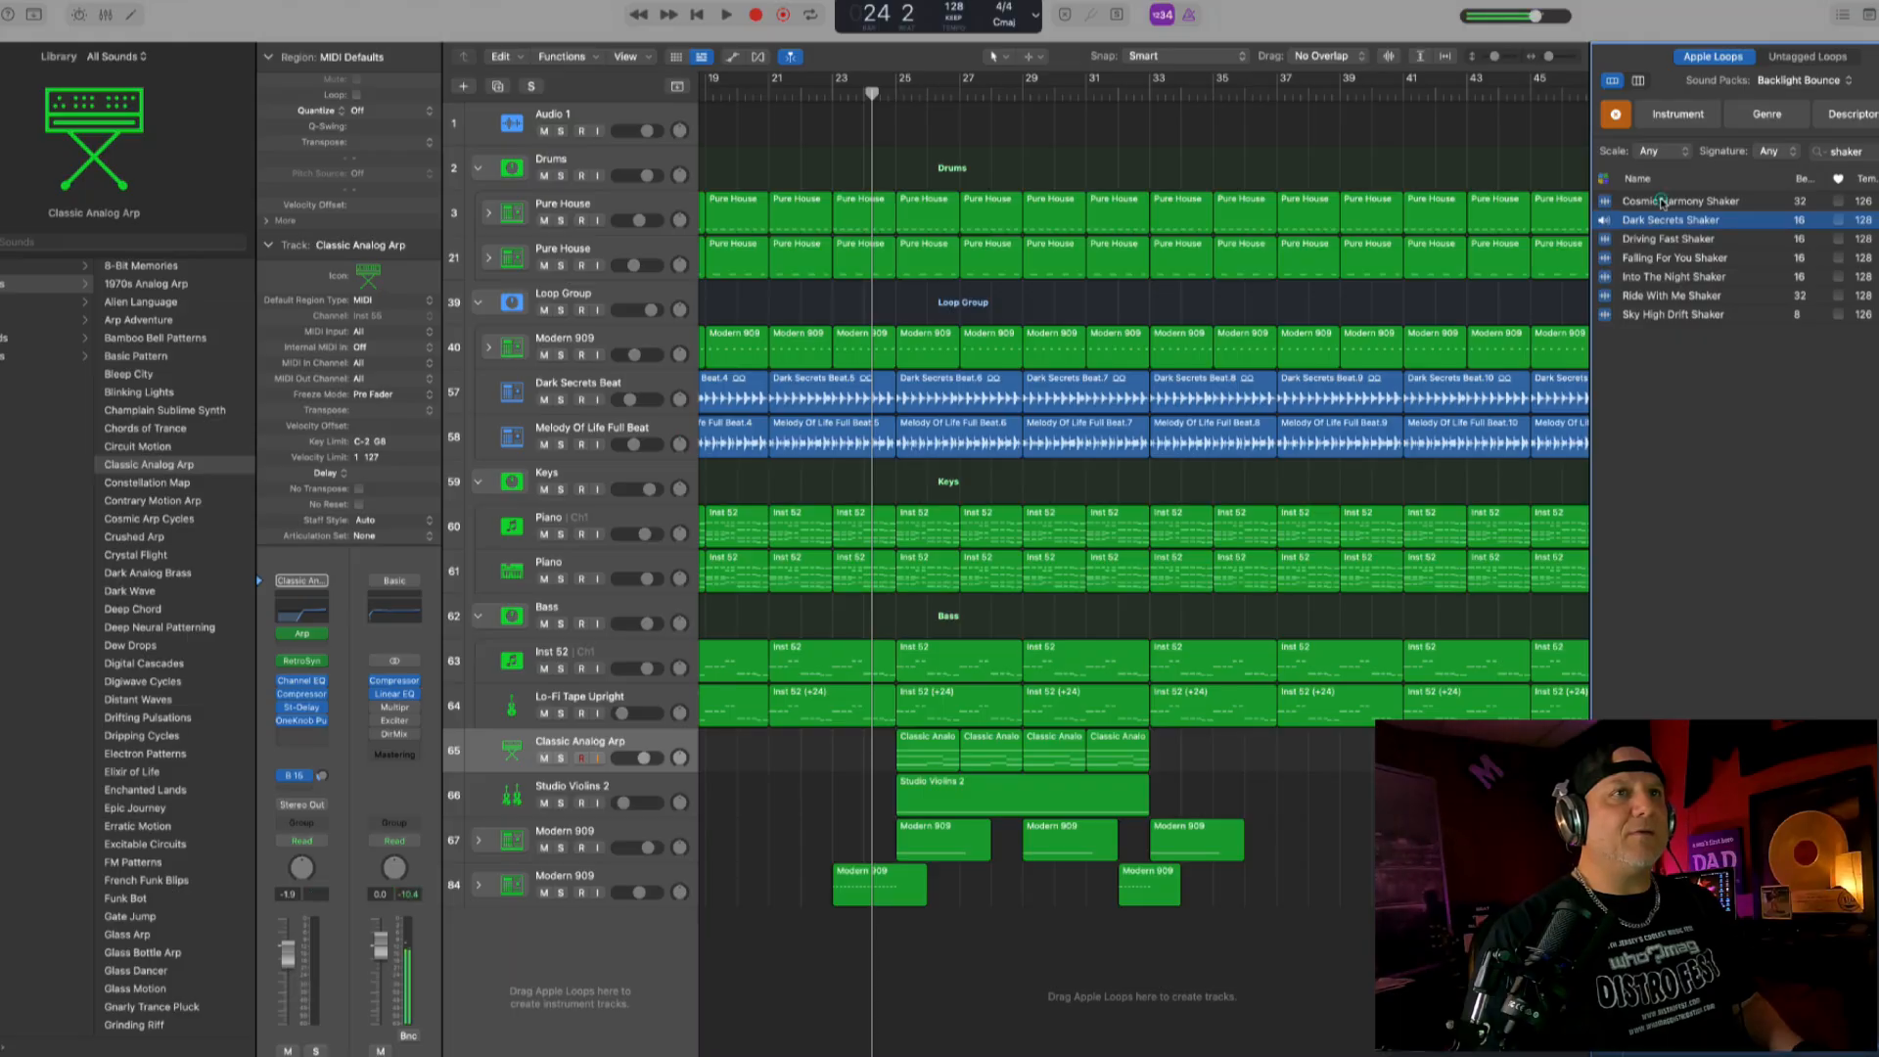
- Audition the shaker loops and add Falling For You Shaker on a new track at bar 29
{"action": "left_click", "coordinate": [1661, 202]}
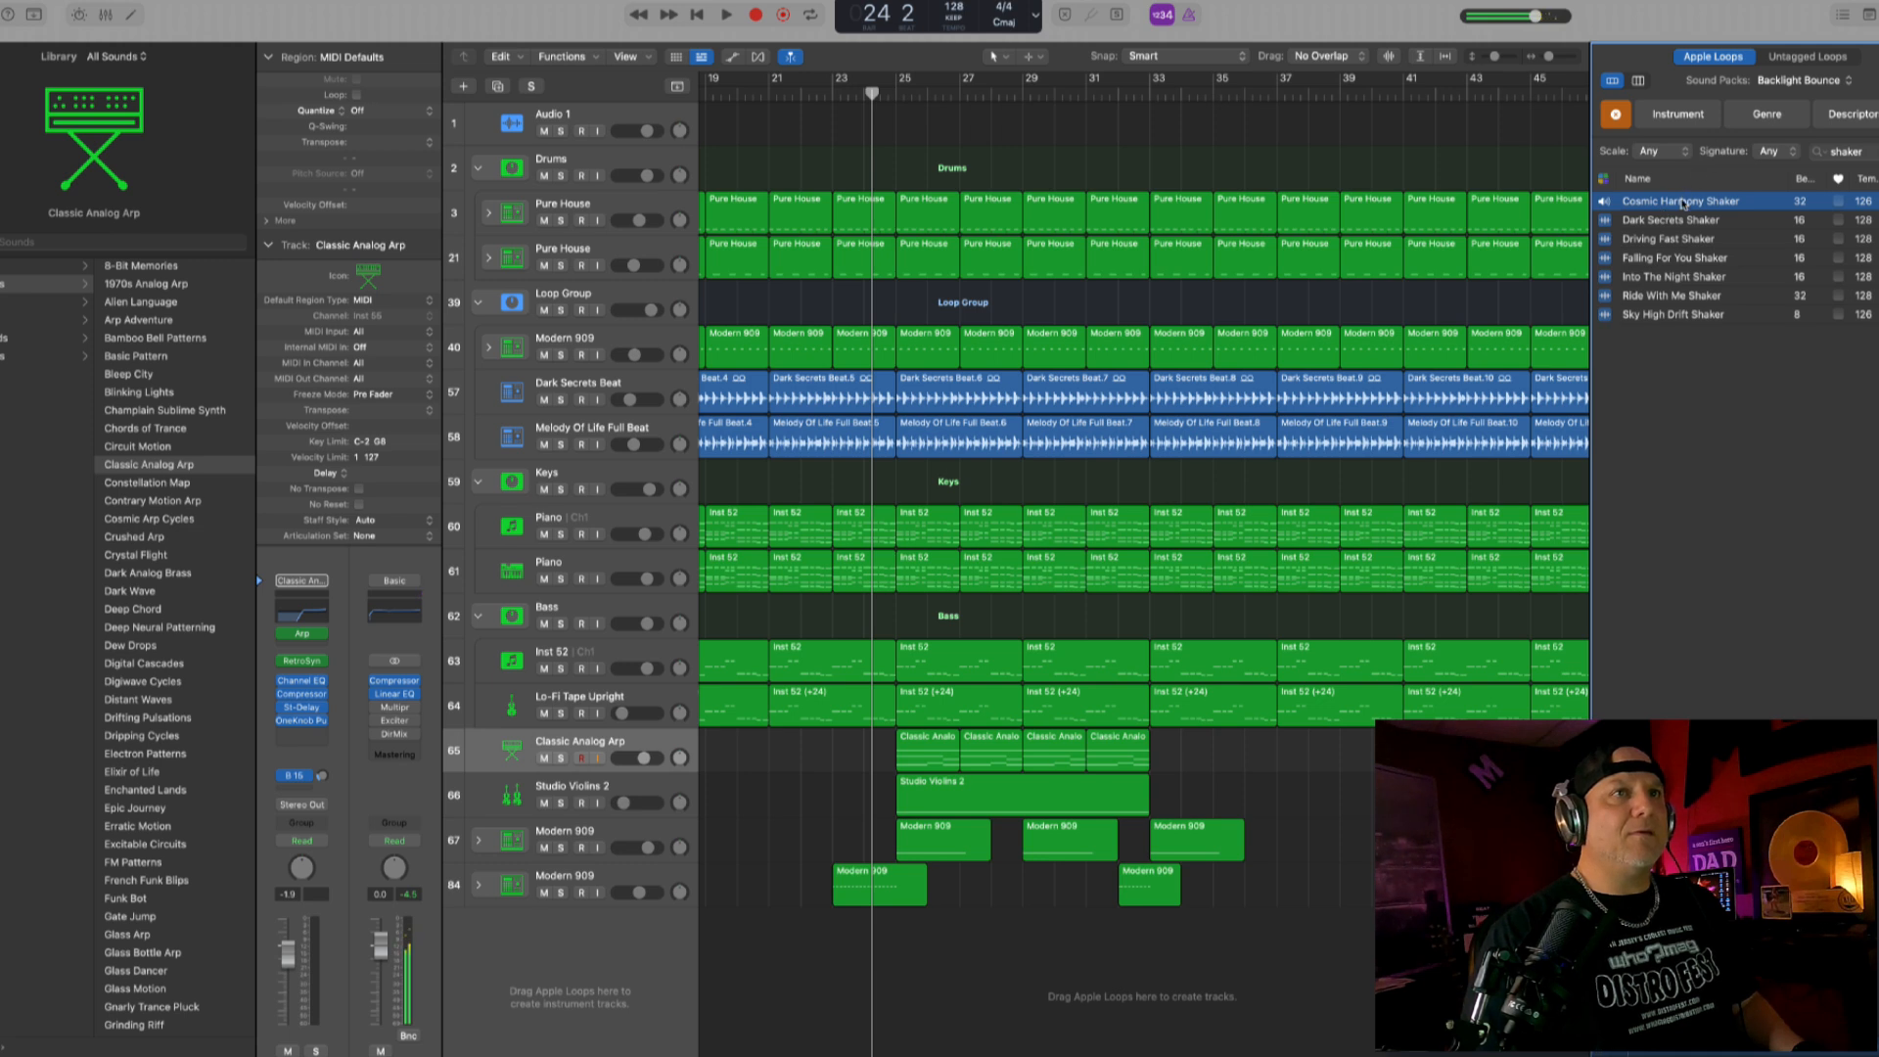
{"action": "left_click", "coordinate": [1673, 257]}
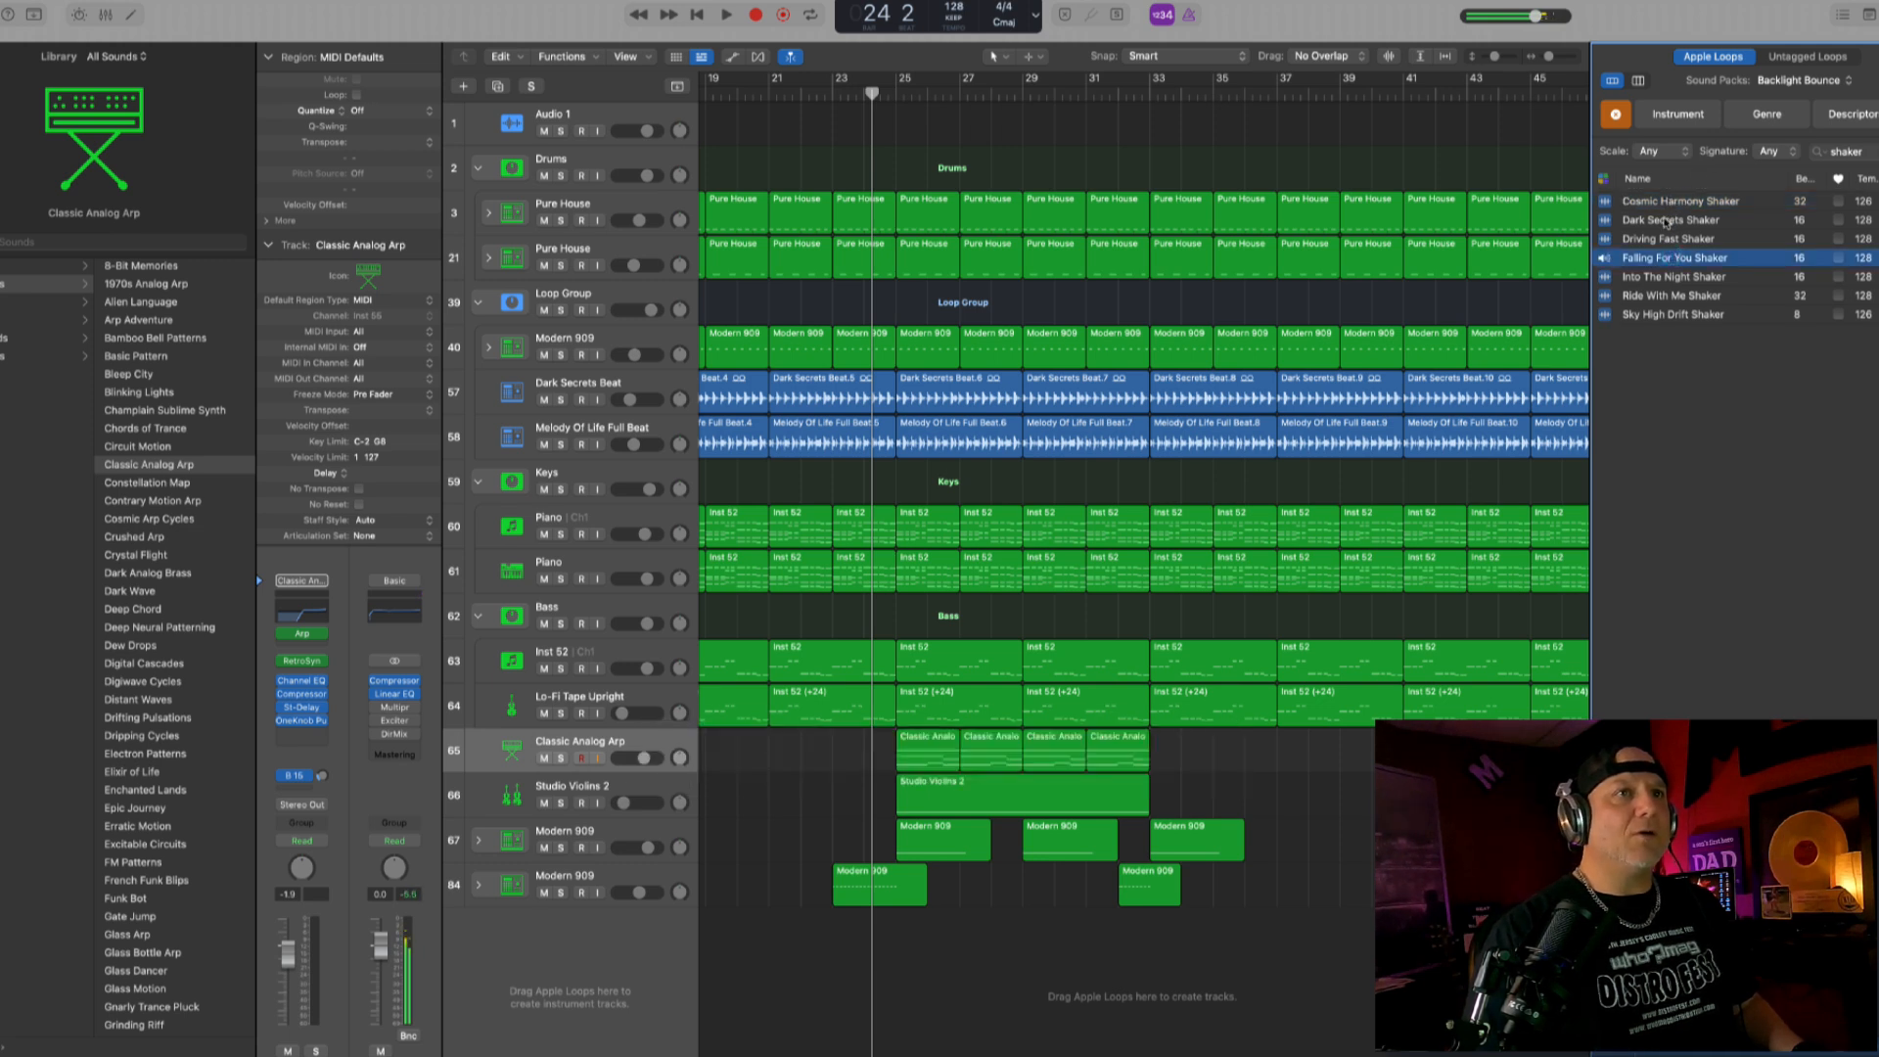
{"action": "left_click_drag", "start_coordinate": [1661, 263], "coordinate": [1028, 995]}
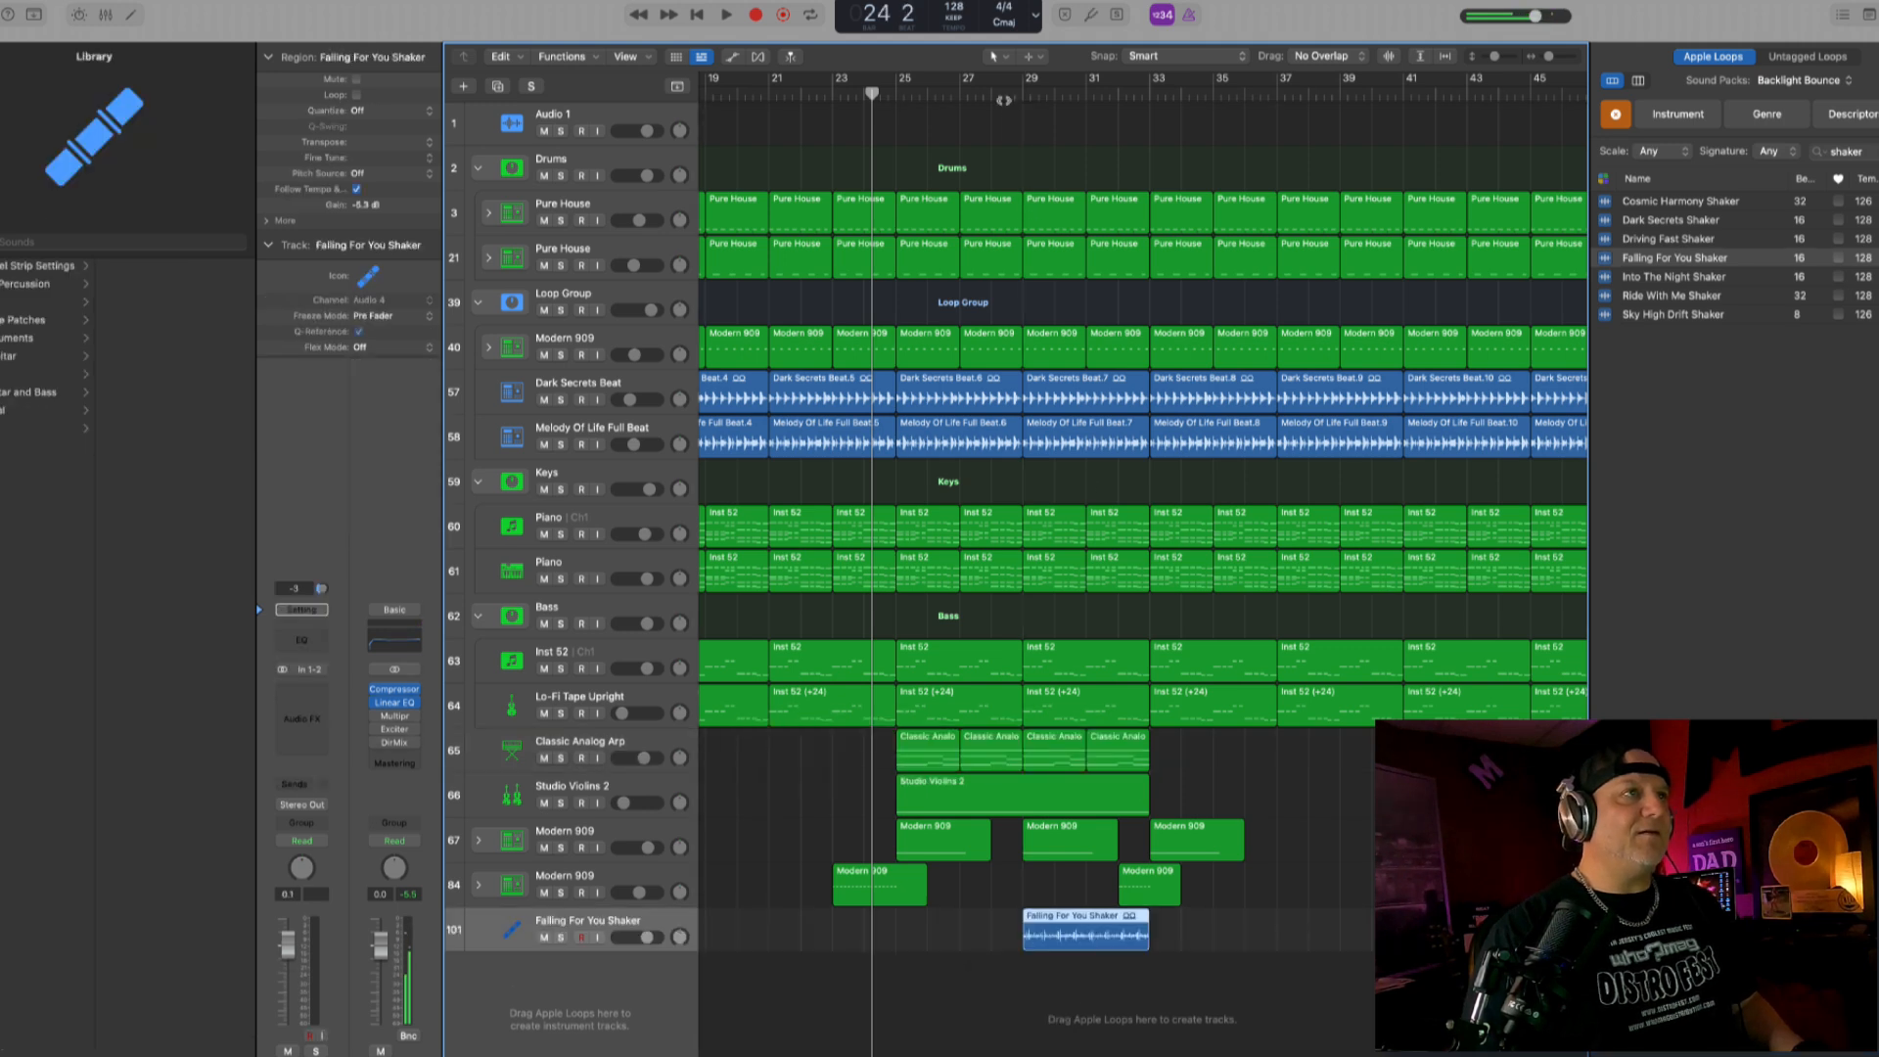
- Play the mix through the new shaker loop and lower the Falling For You Shaker track's volume to about -2.8 dB
{"action": "key", "text": "space"}
{"action": "left_click_drag", "start_coordinate": [651, 936], "coordinate": [642, 937]}
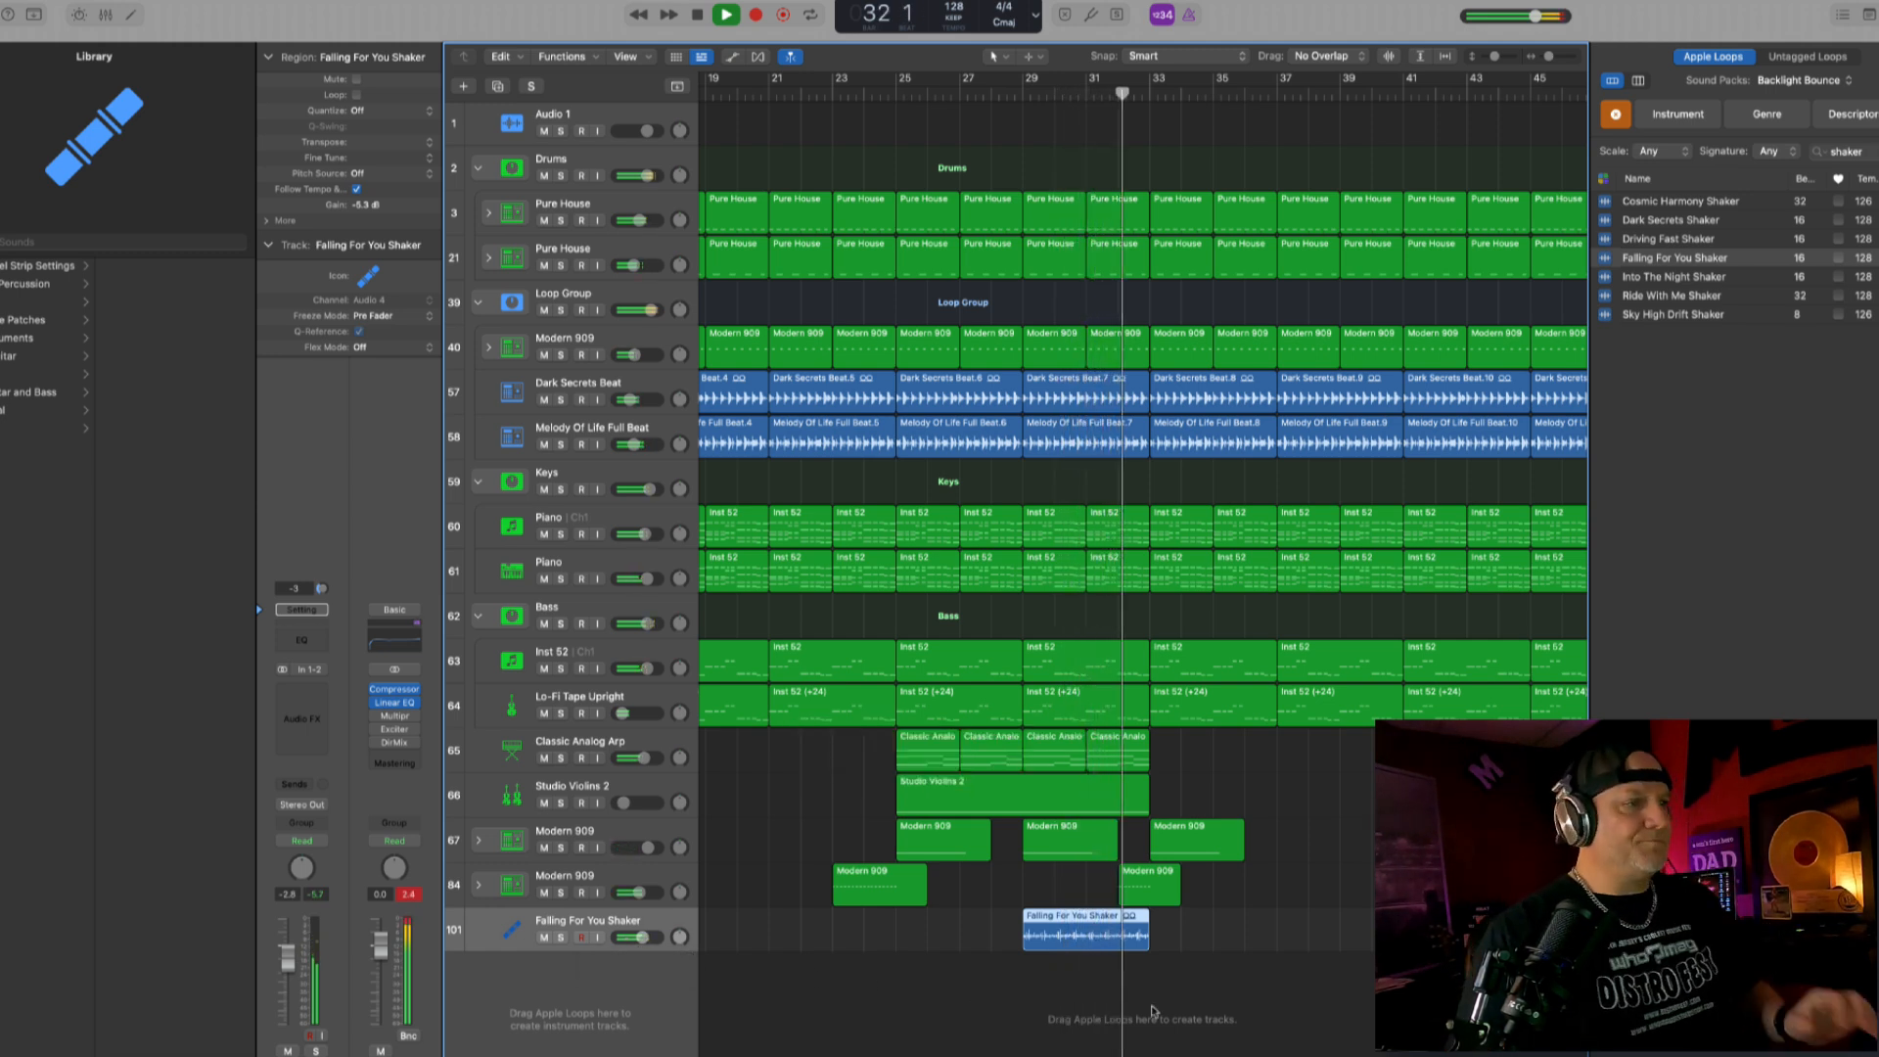
{"action": "left_click", "coordinate": [1194, 921], "text": "ctrl+alt"}
{"action": "left_click", "coordinate": [1195, 921], "text": "ctrl+alt"}
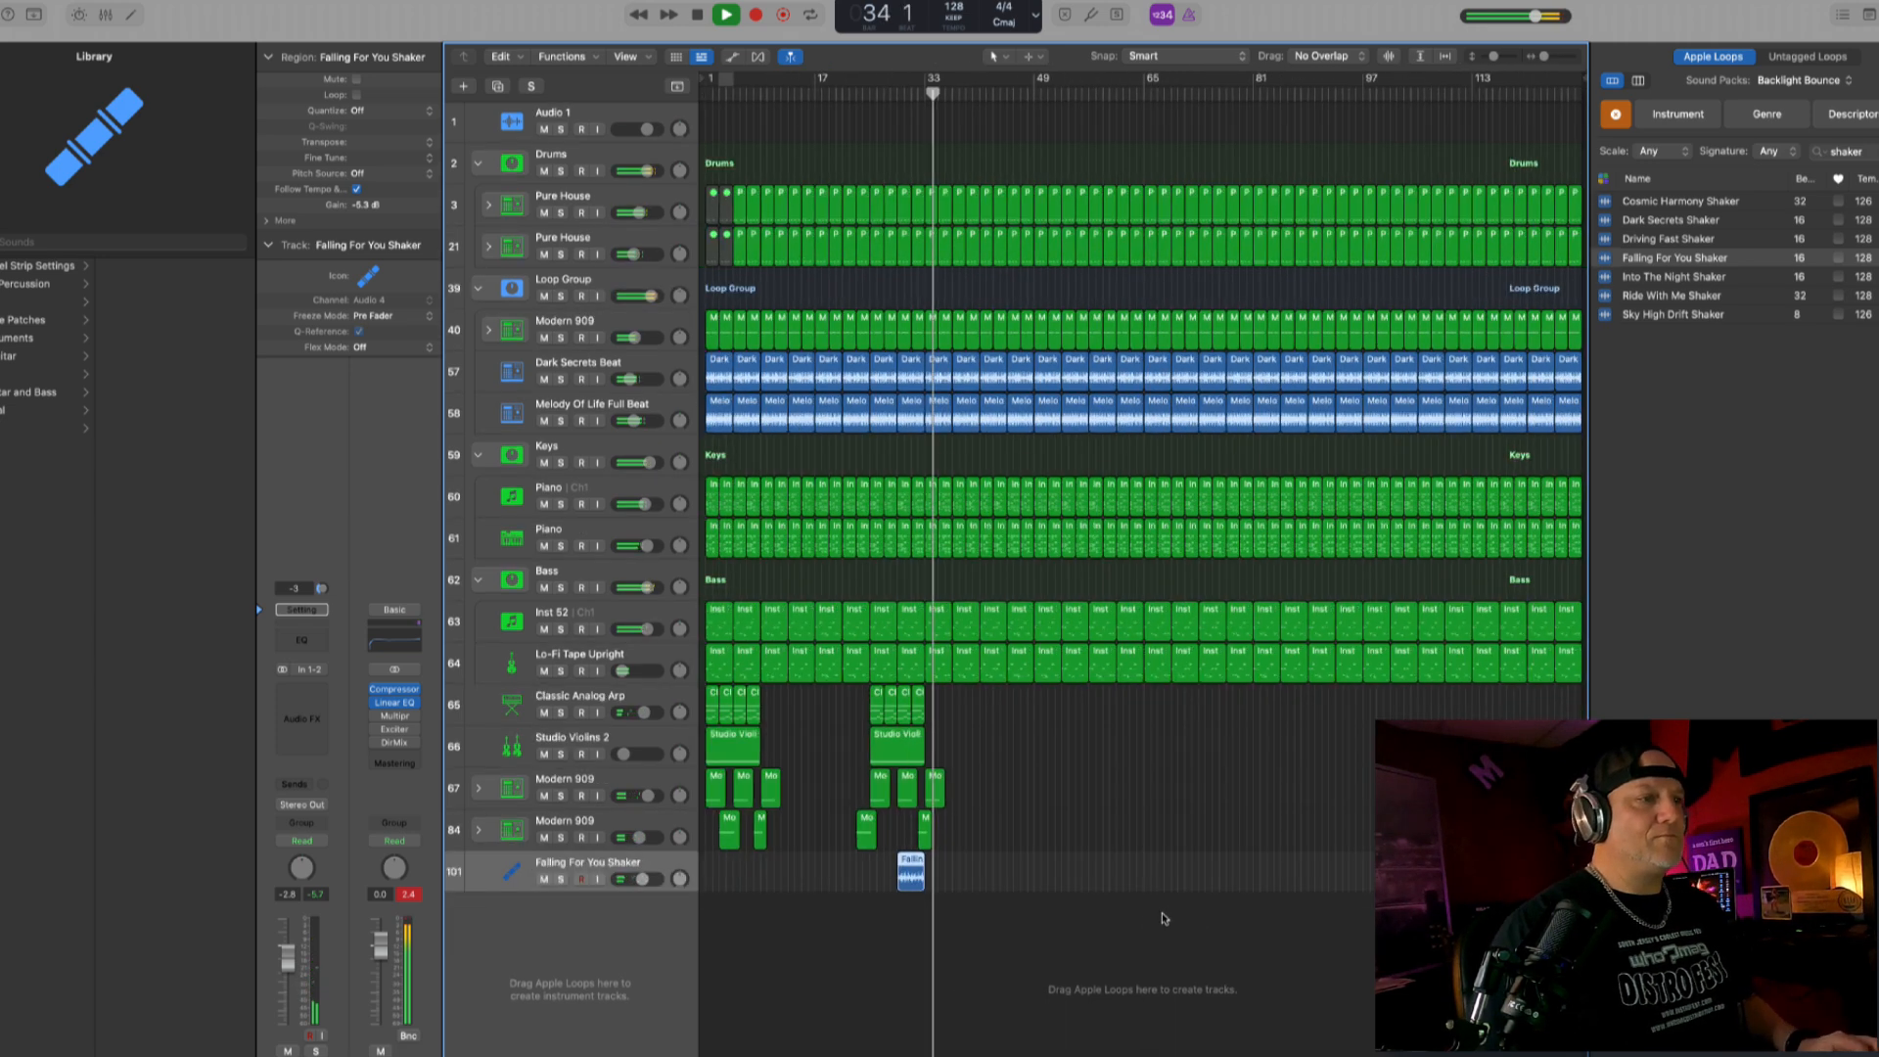
{"action": "left_click", "coordinate": [1162, 918], "text": "ctrl+alt"}
- Delete all drum, loop, keys and bass regions from bar 61 onward
{"action": "scroll", "coordinate": [1163, 918], "scroll_direction": "right", "scroll_amount": 4}
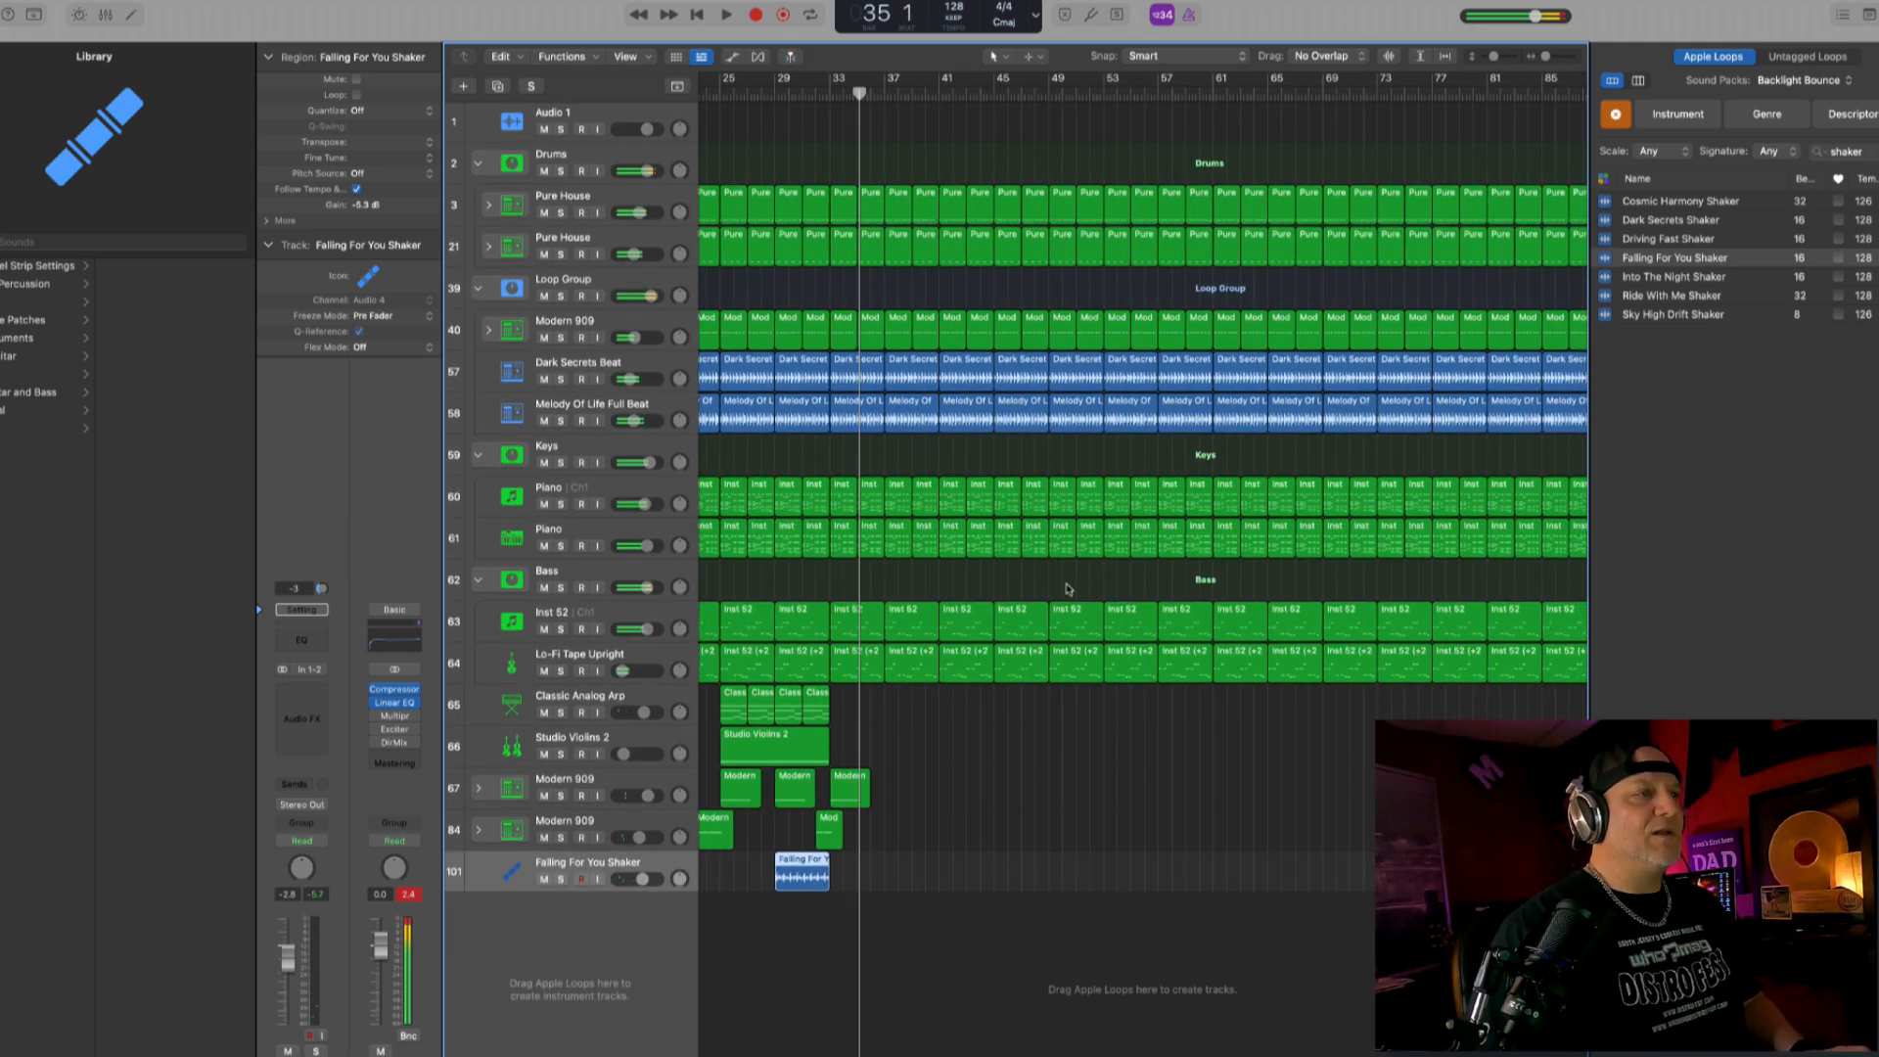
{"action": "left_click", "coordinate": [1022, 535], "text": "ctrl+alt"}
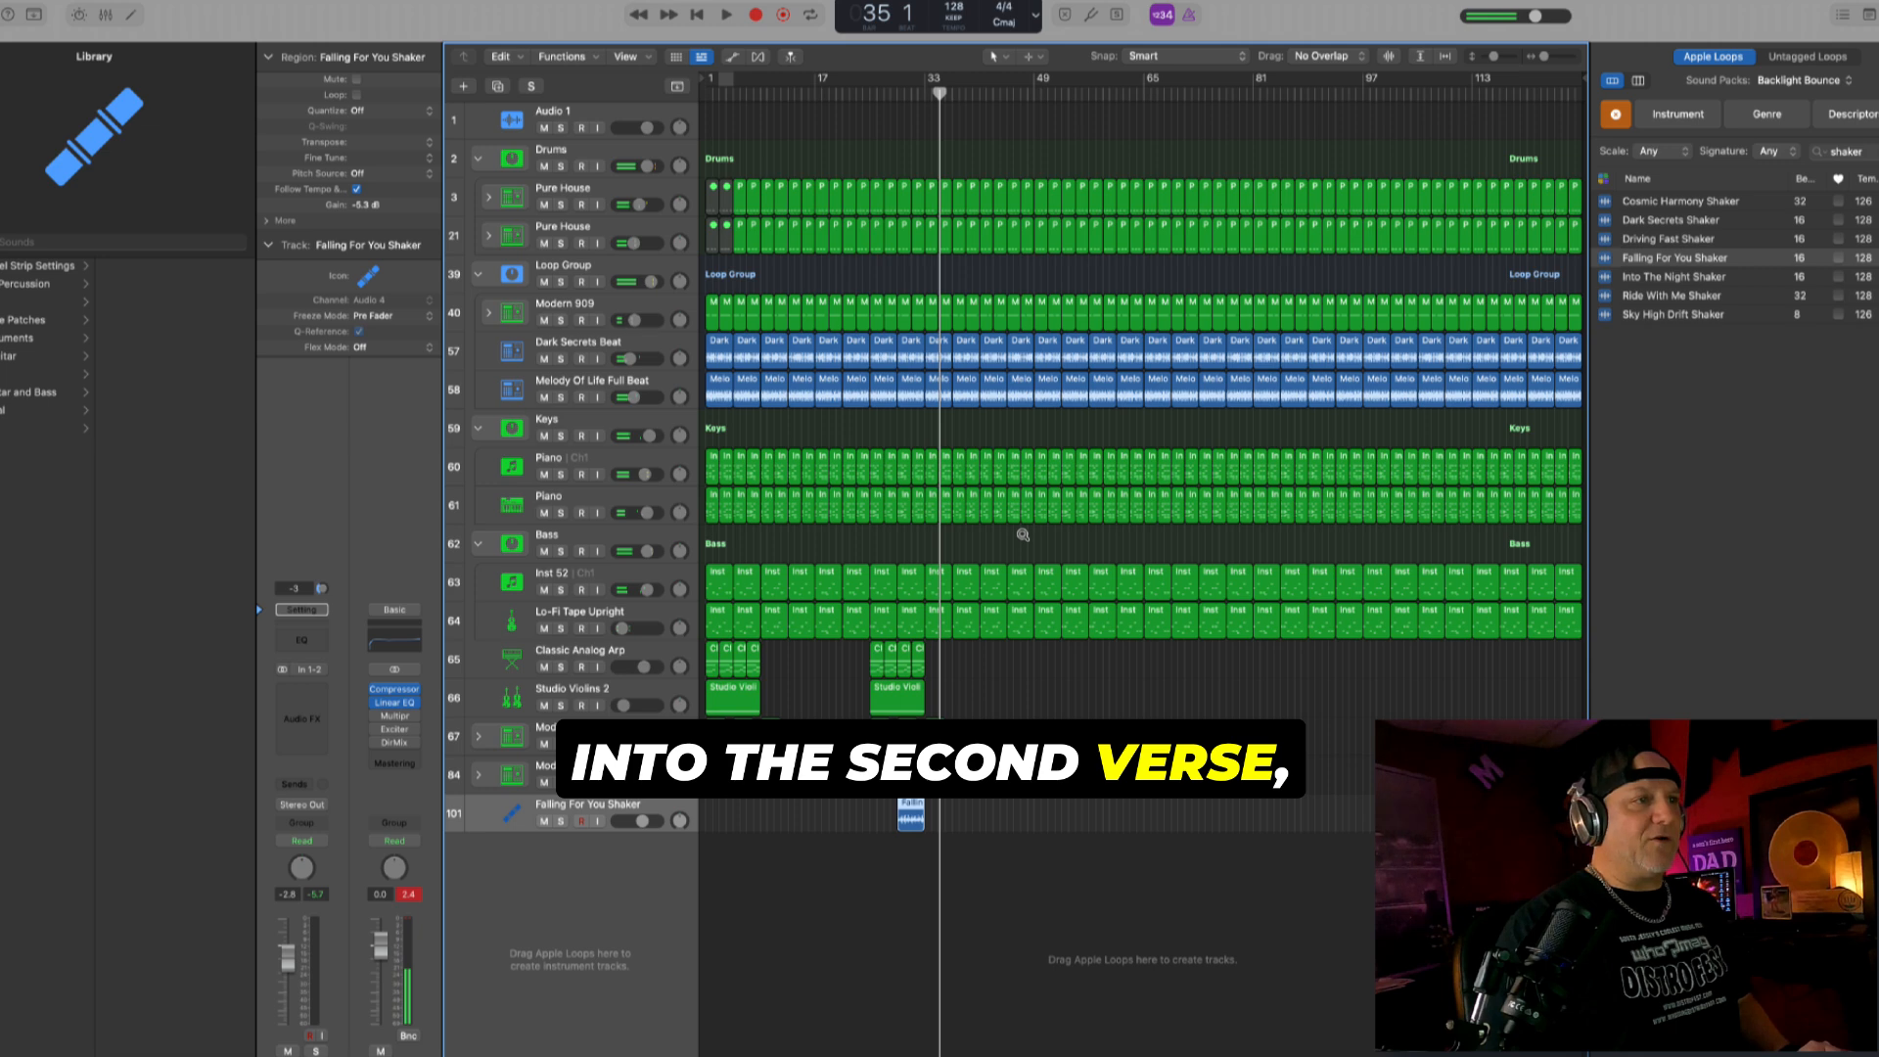
{"action": "scroll", "coordinate": [1023, 535], "scroll_direction": "up", "scroll_amount": 5}
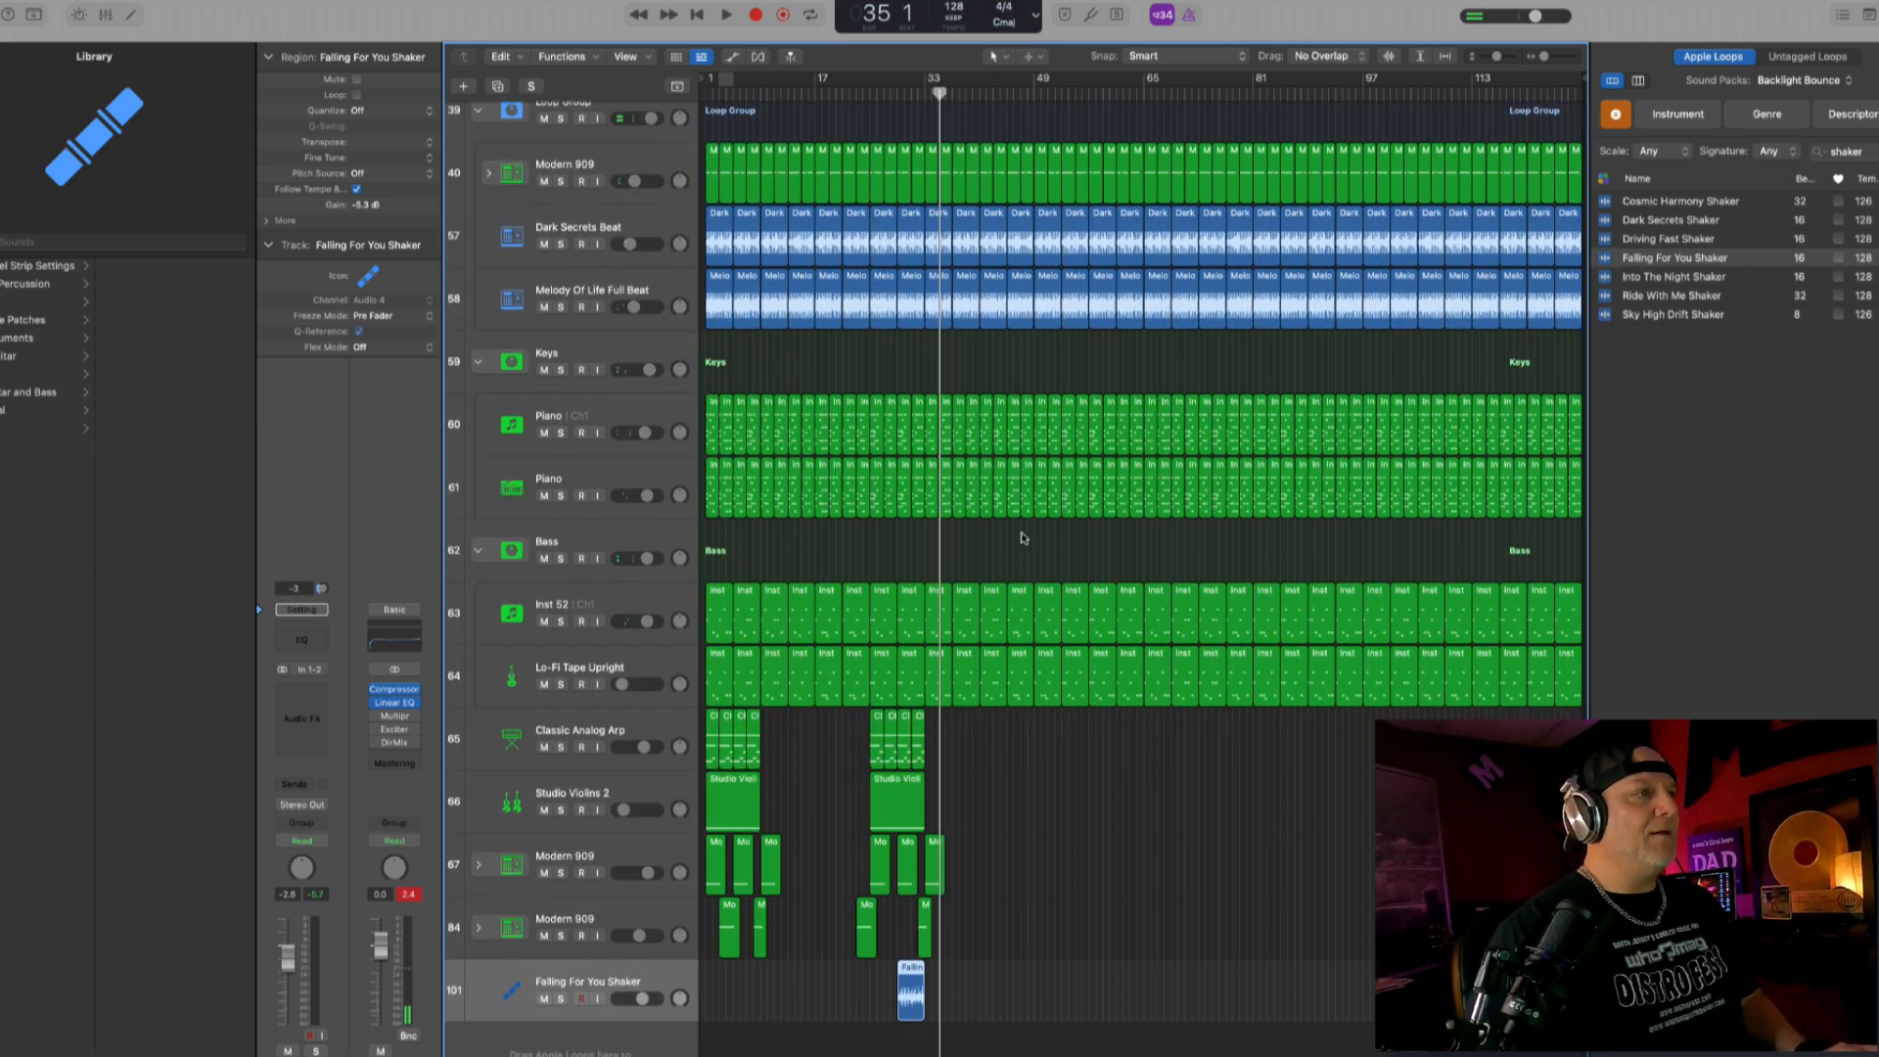
{"action": "scroll", "coordinate": [1023, 538], "scroll_direction": "up", "scroll_amount": 6}
{"action": "scroll", "coordinate": [1021, 538], "scroll_direction": "down", "scroll_amount": 4}
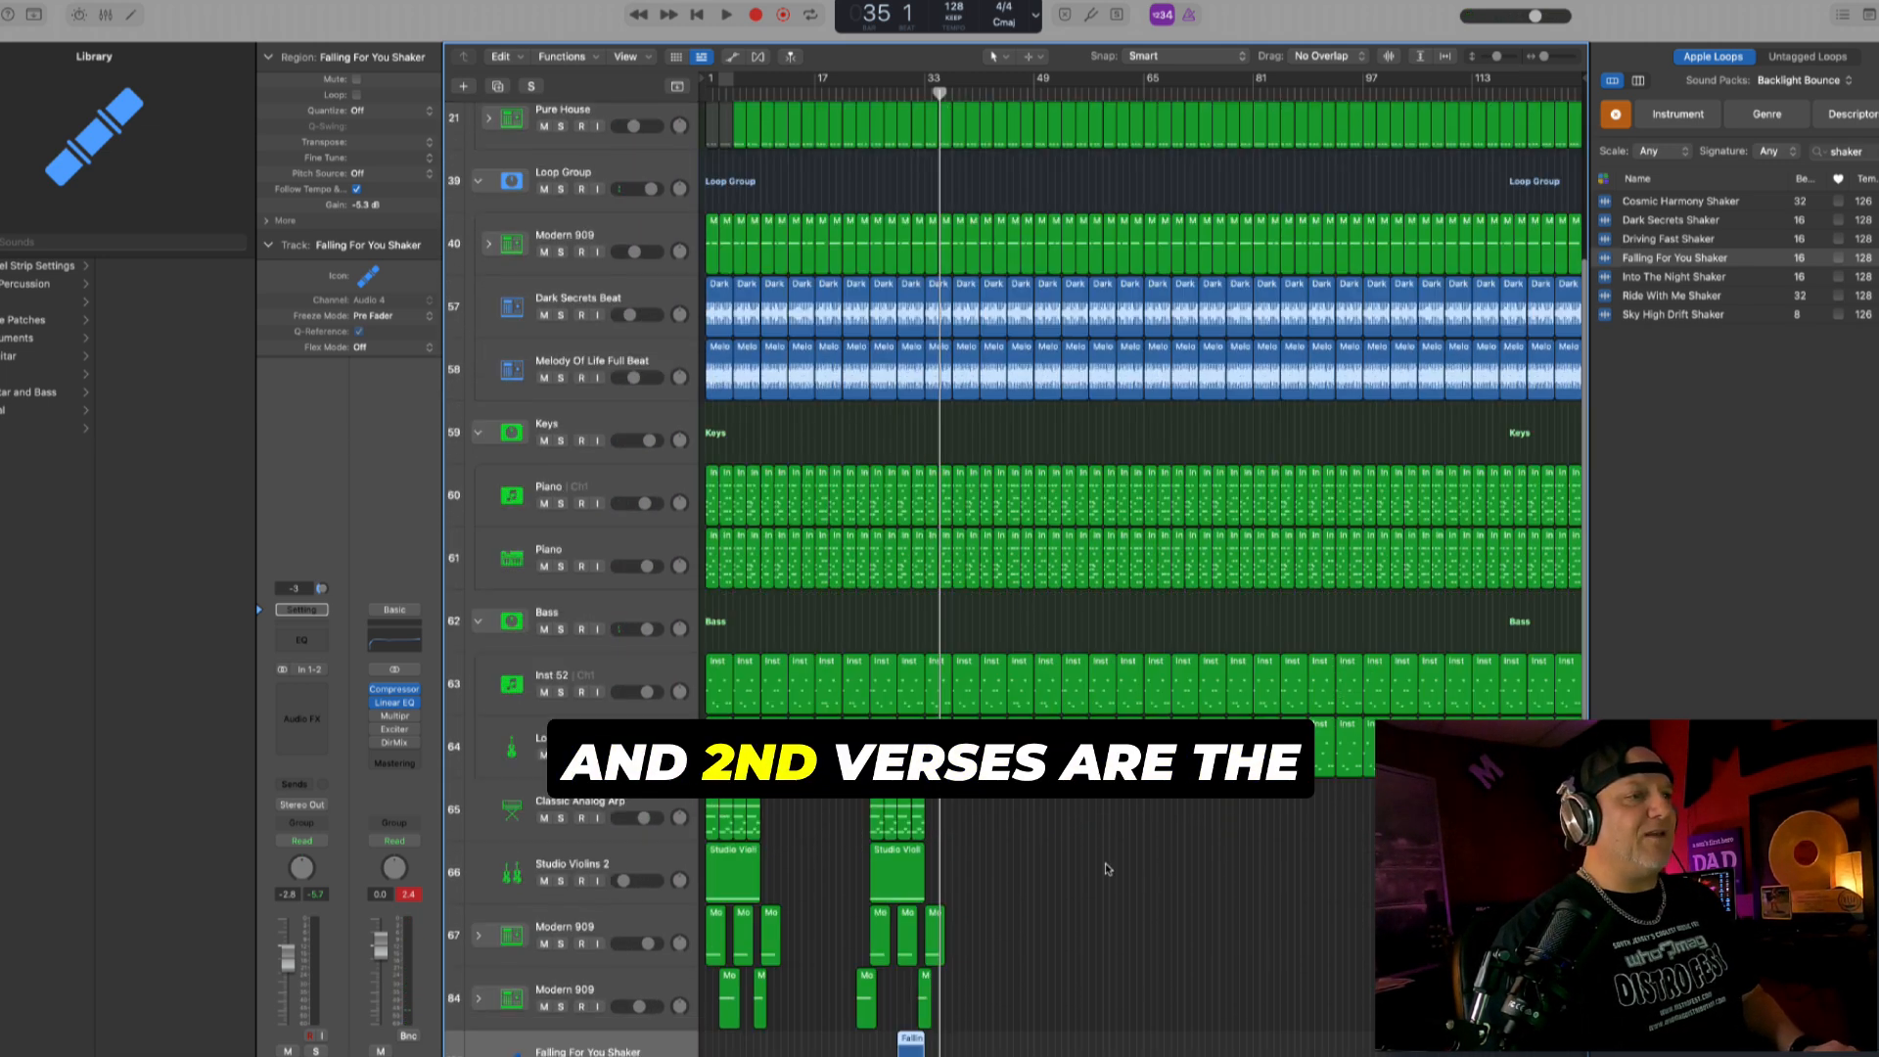
{"action": "left_click_drag", "start_coordinate": [1114, 867], "coordinate": [1581, 102]}
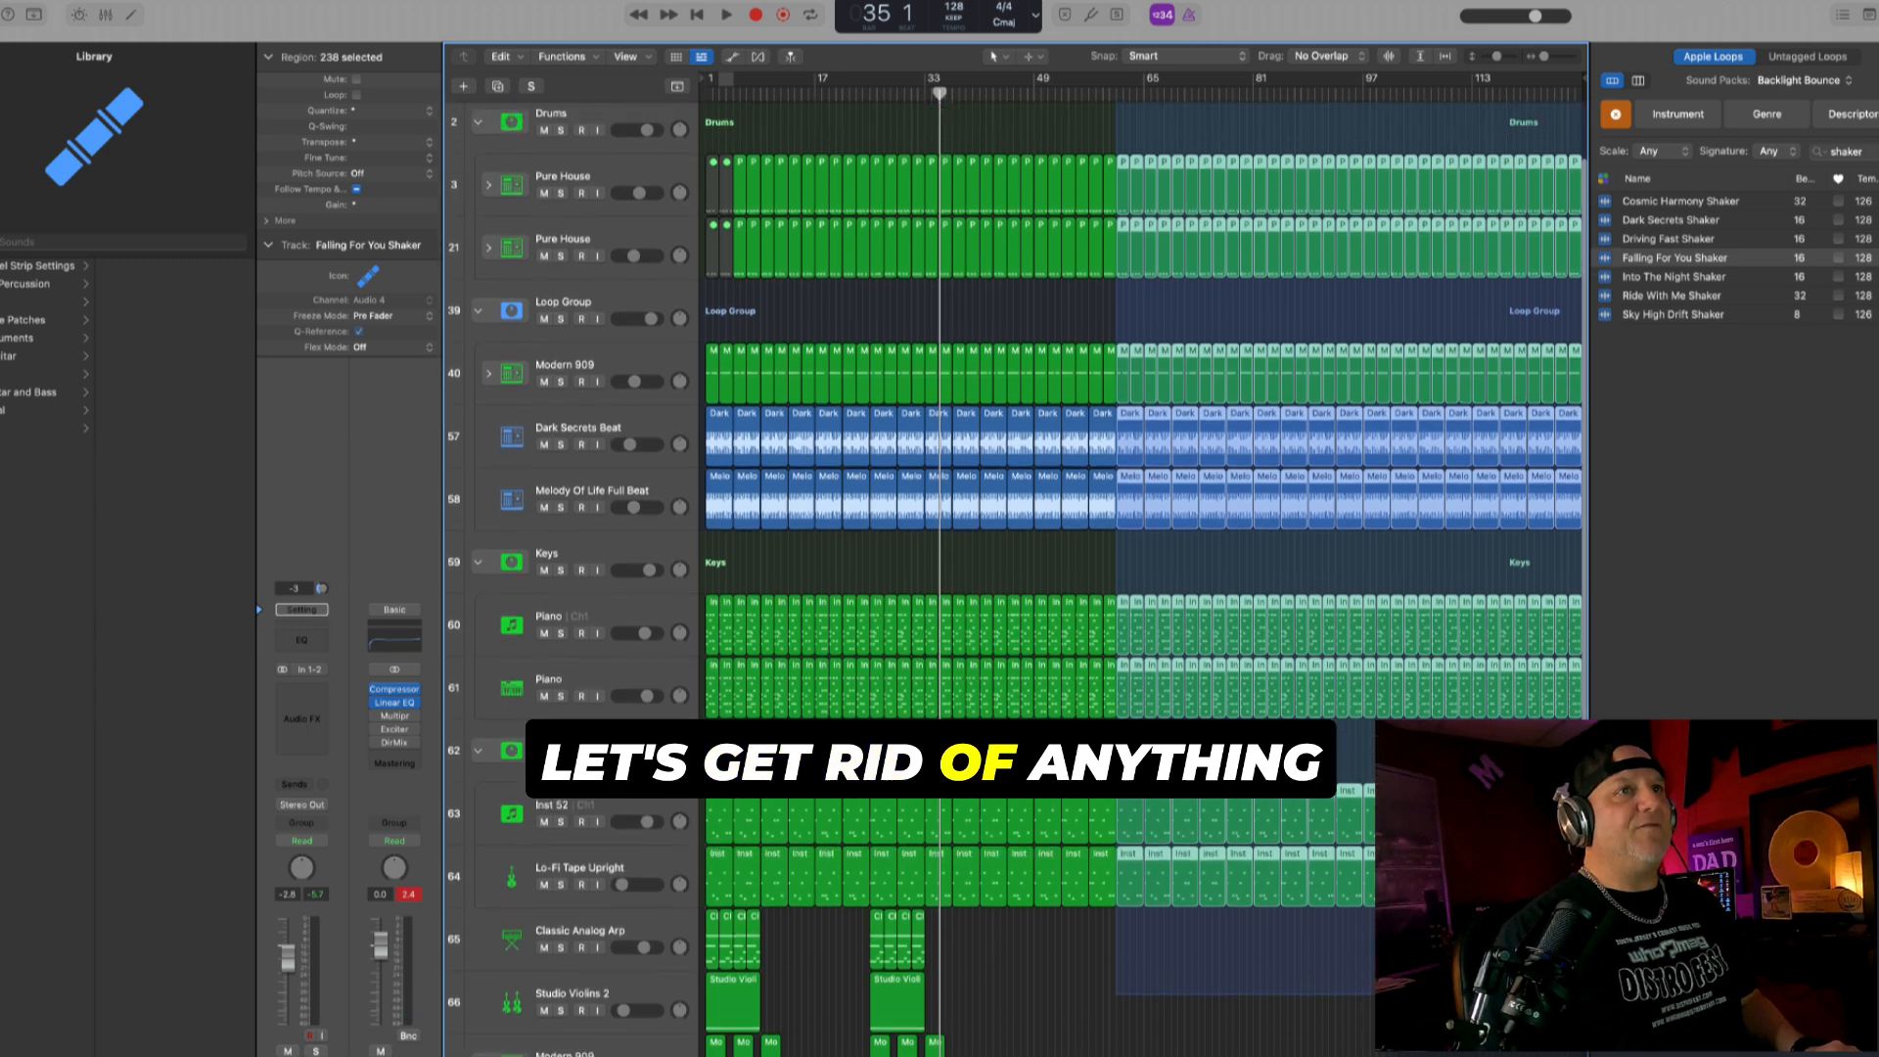
{"action": "key", "text": "Delete"}
{"action": "scroll", "coordinate": [1299, 587], "scroll_direction": "up", "scroll_amount": 2}
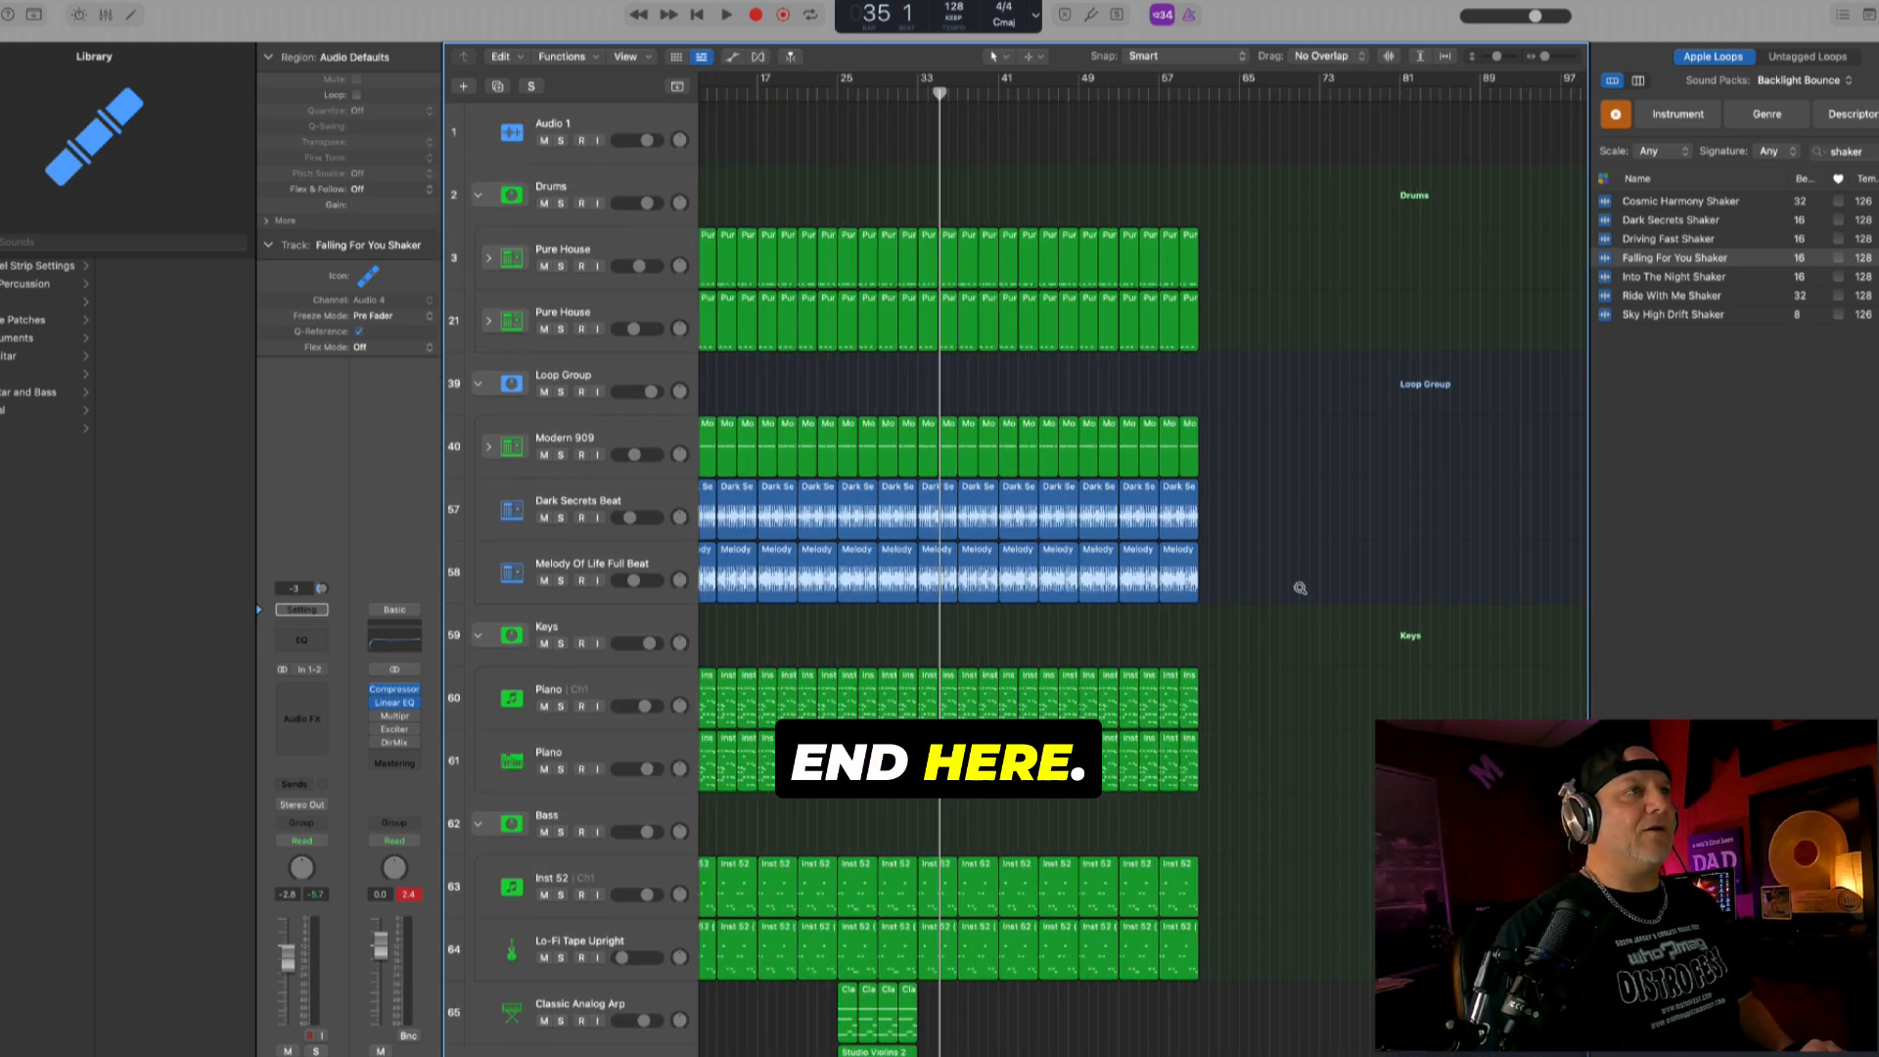
{"action": "scroll", "coordinate": [1300, 587], "scroll_direction": "up", "scroll_amount": 2}
- Show the secondary ruler, fit the shortened arrangement in view and return the playhead to bar 1
{"action": "left_click", "coordinate": [625, 55]}
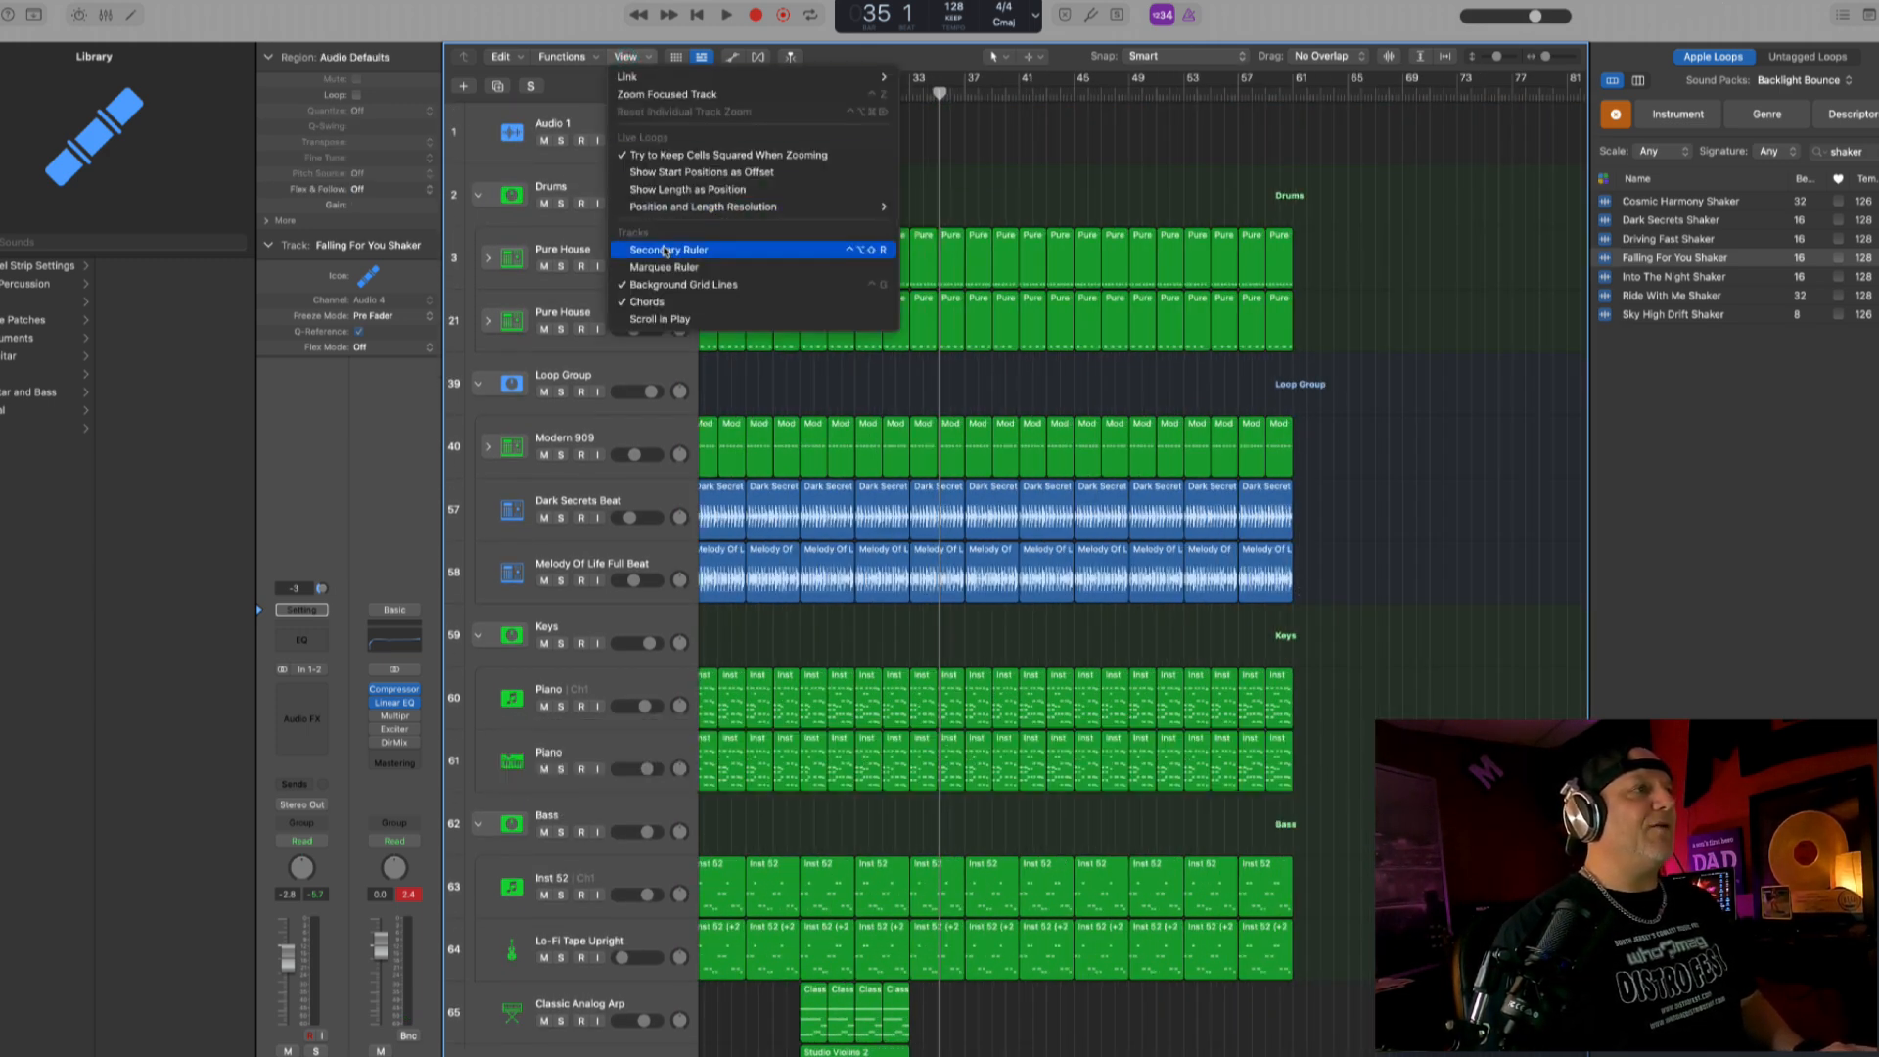
{"action": "left_click", "coordinate": [666, 251]}
{"action": "scroll", "coordinate": [1260, 193], "scroll_direction": "down", "scroll_amount": 5}
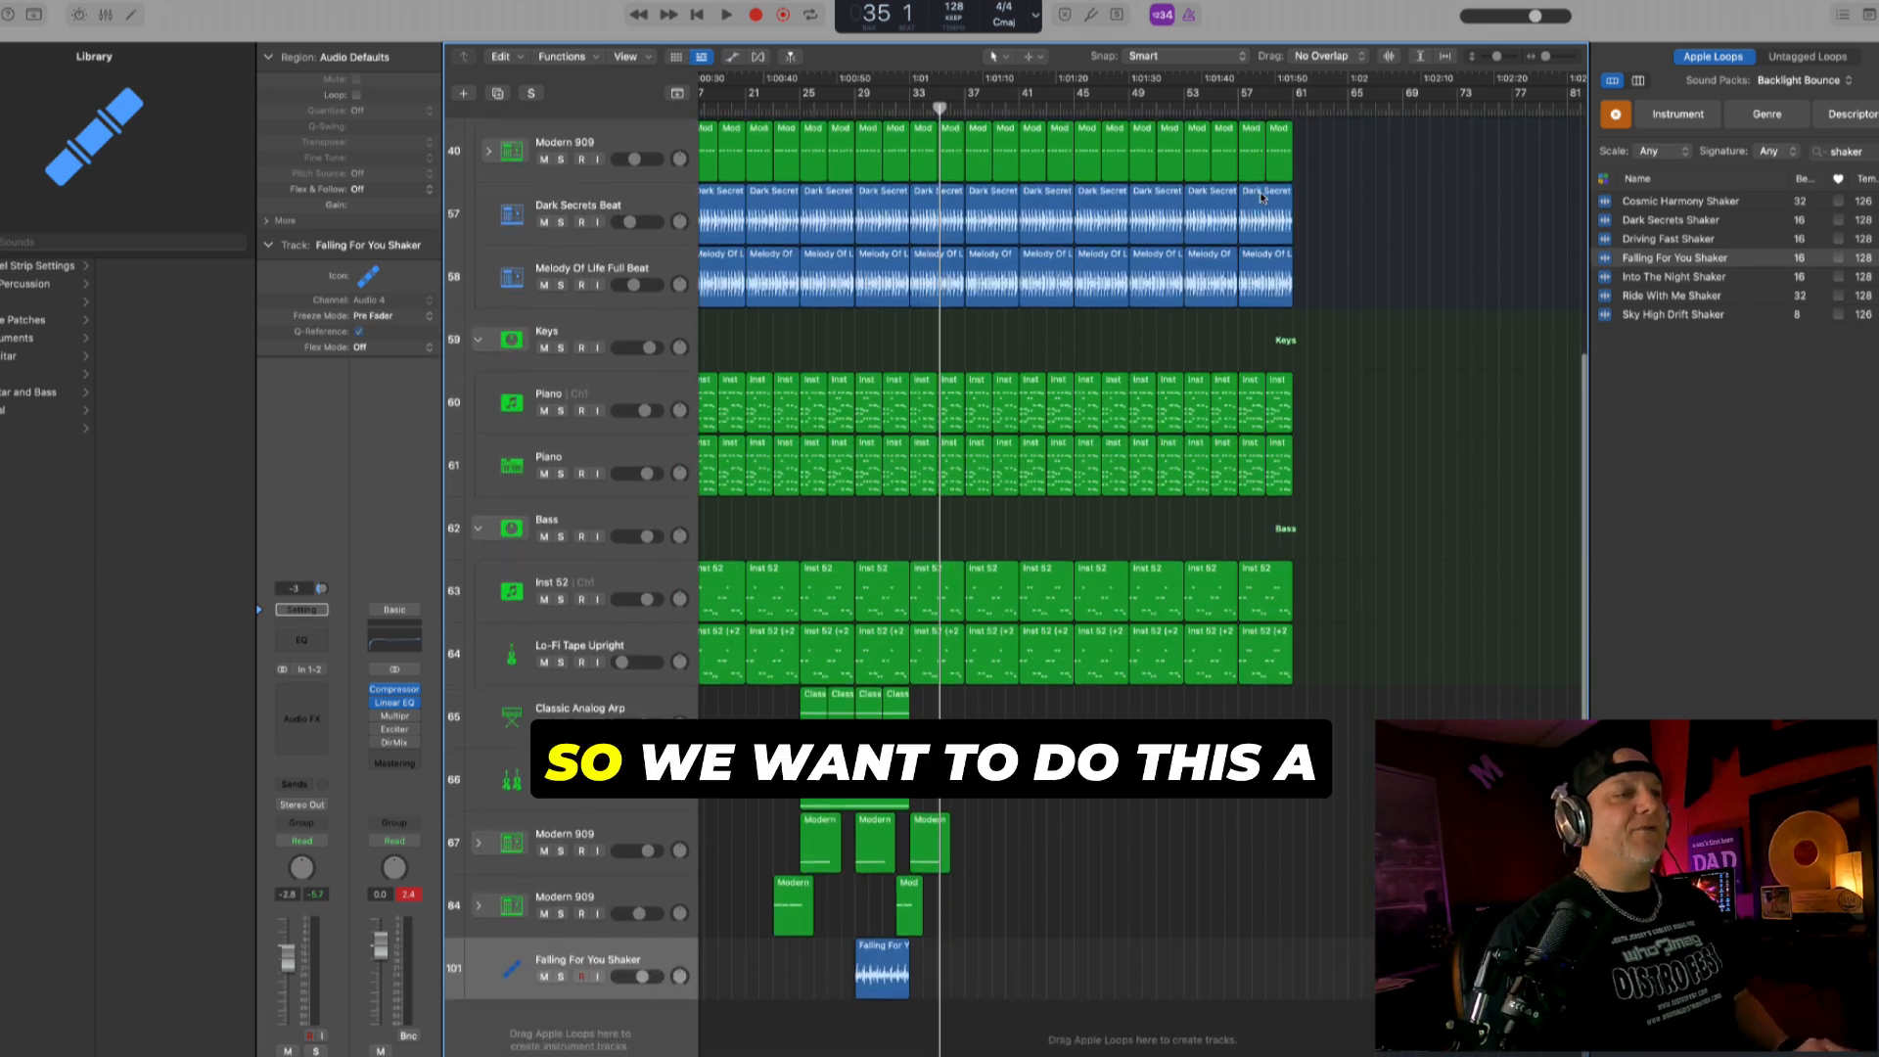
{"action": "key", "text": "super+Right"}
{"action": "key", "text": "super+Down"}
{"action": "key", "text": "super+Left"}
{"action": "key", "text": "Return"}
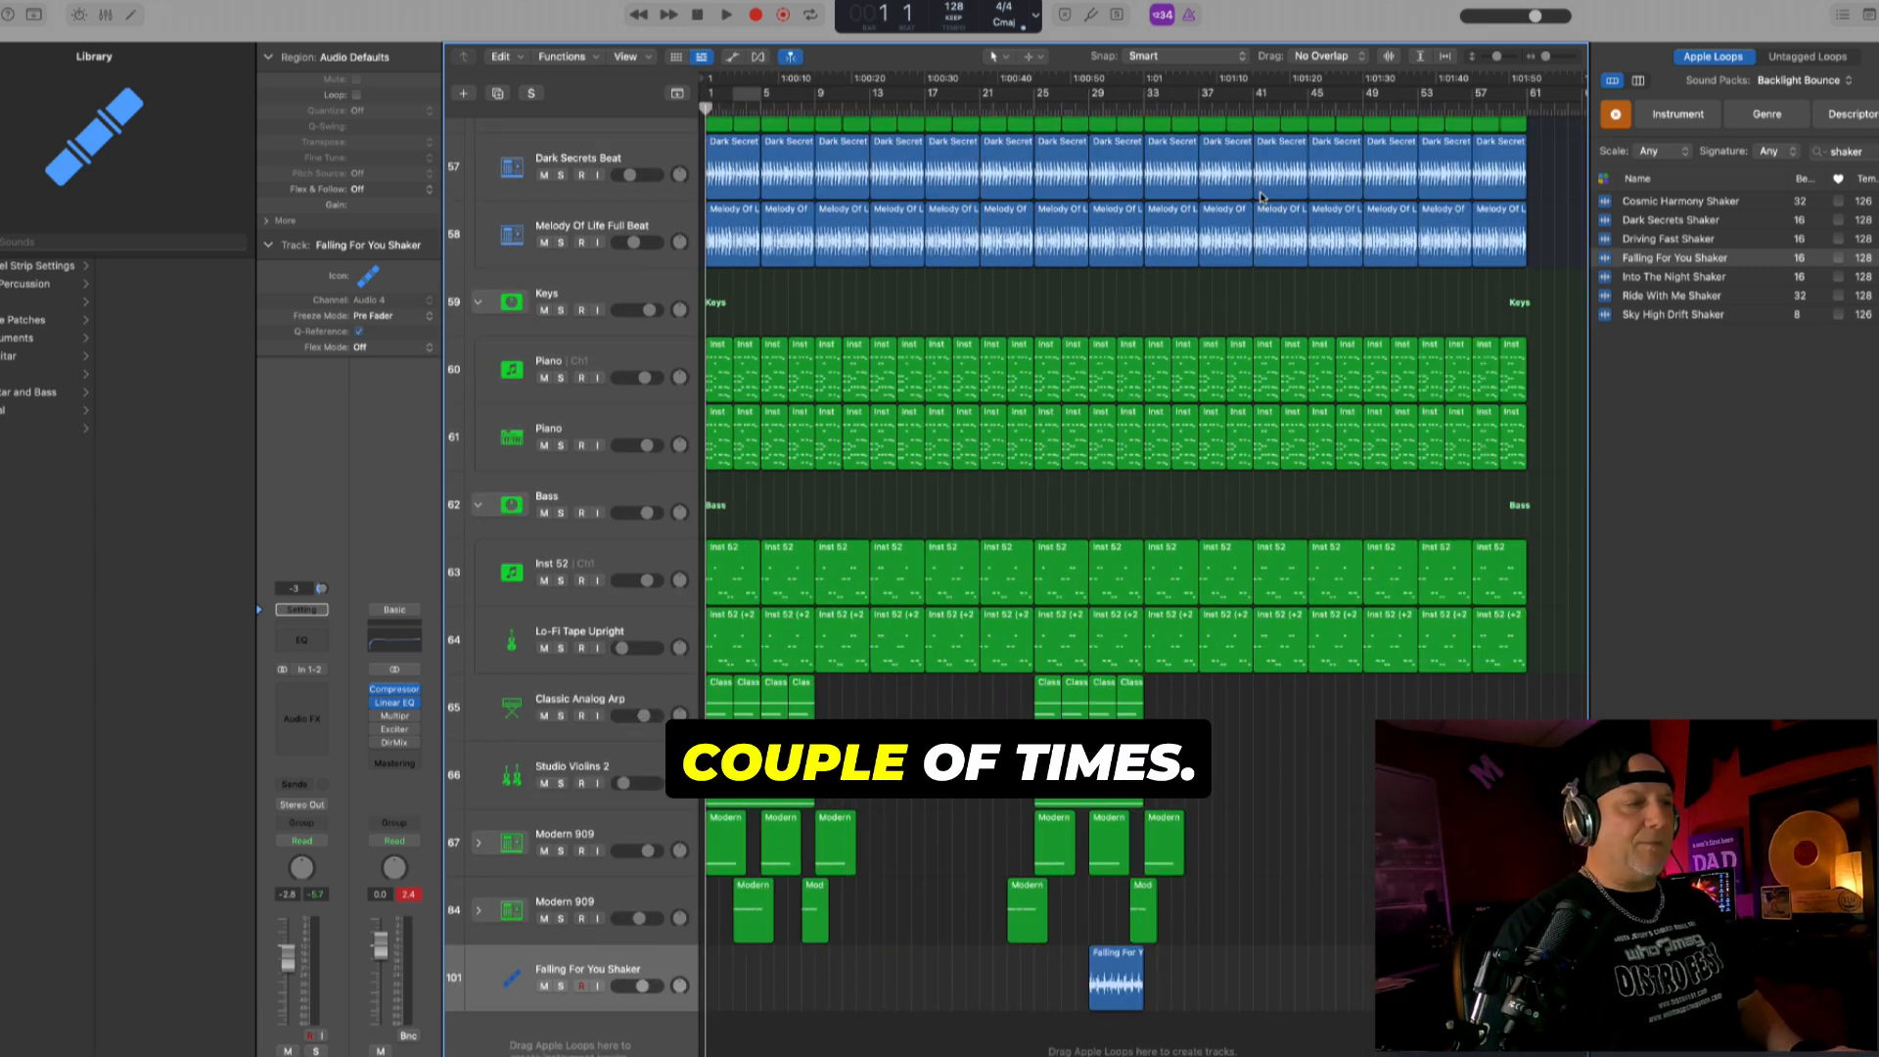
- Play from bar 1 and compare the mix with the Classic Analog Arp track muted and unmuted
{"action": "key", "text": "space"}
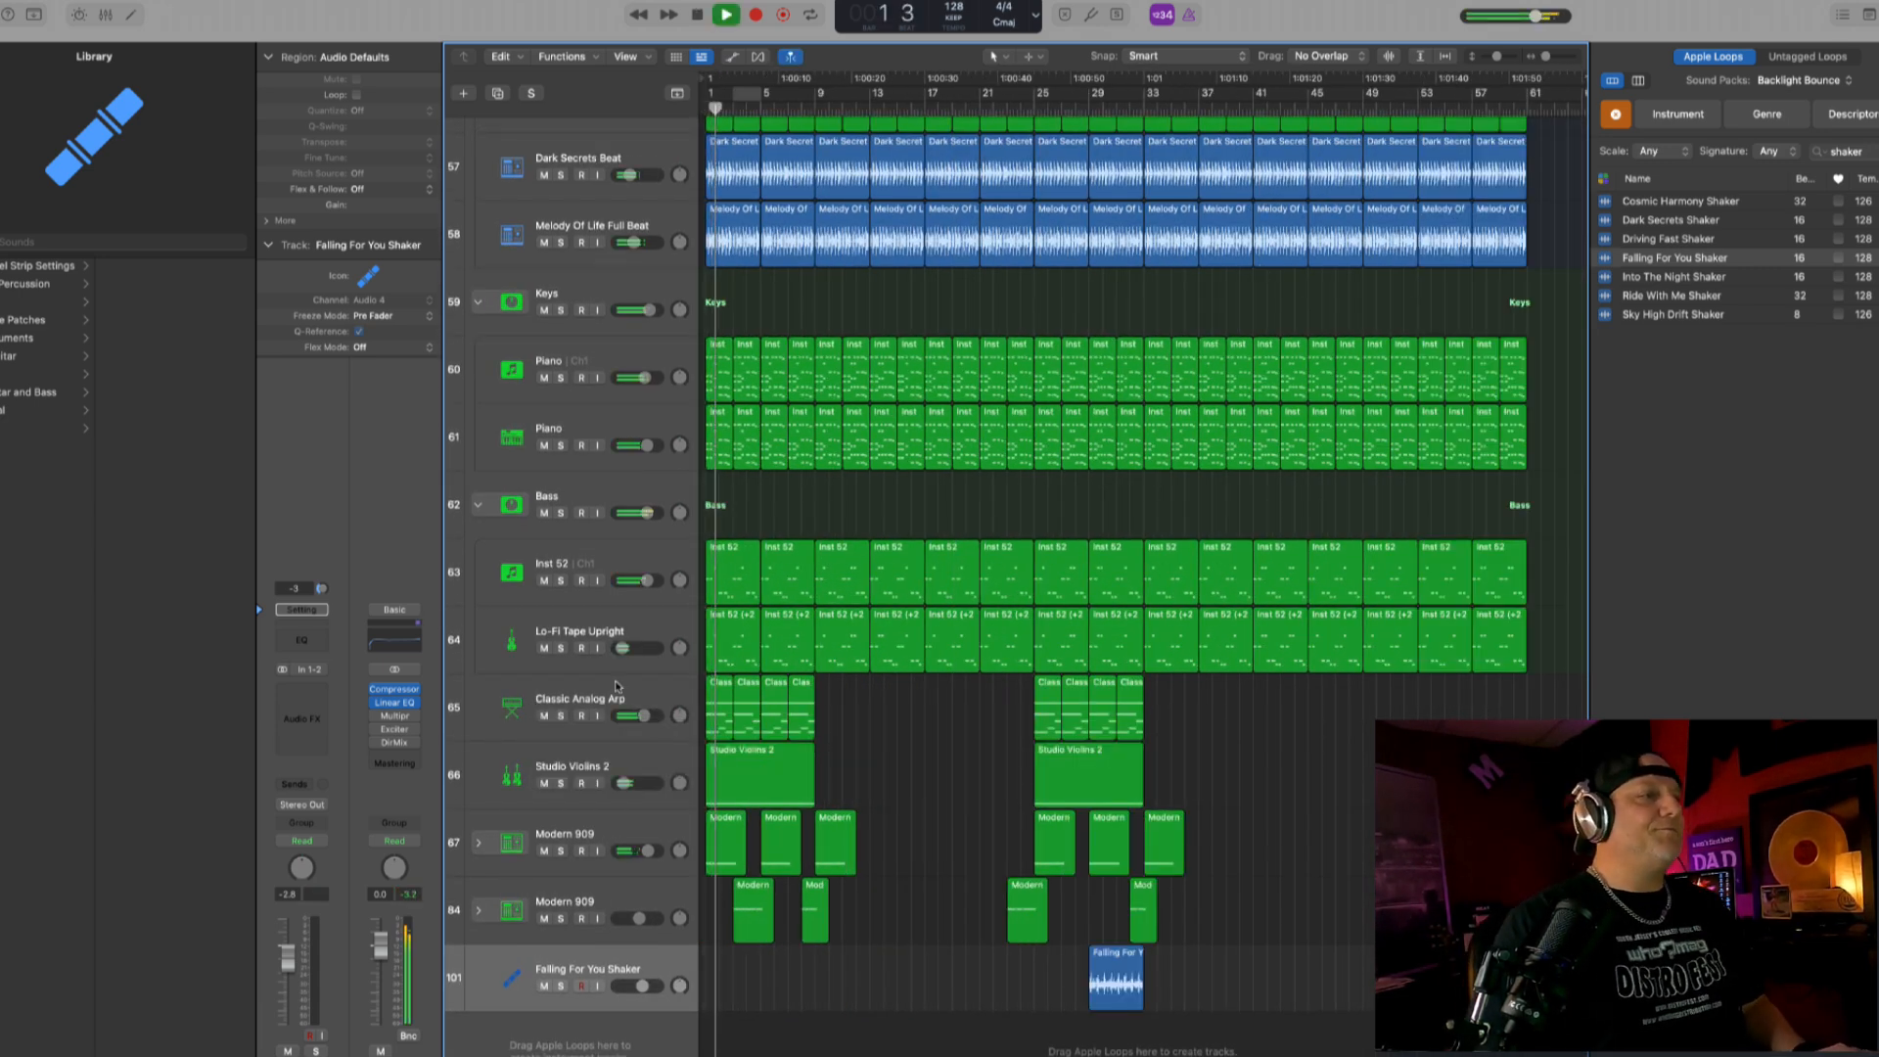
{"action": "left_click", "coordinate": [544, 717]}
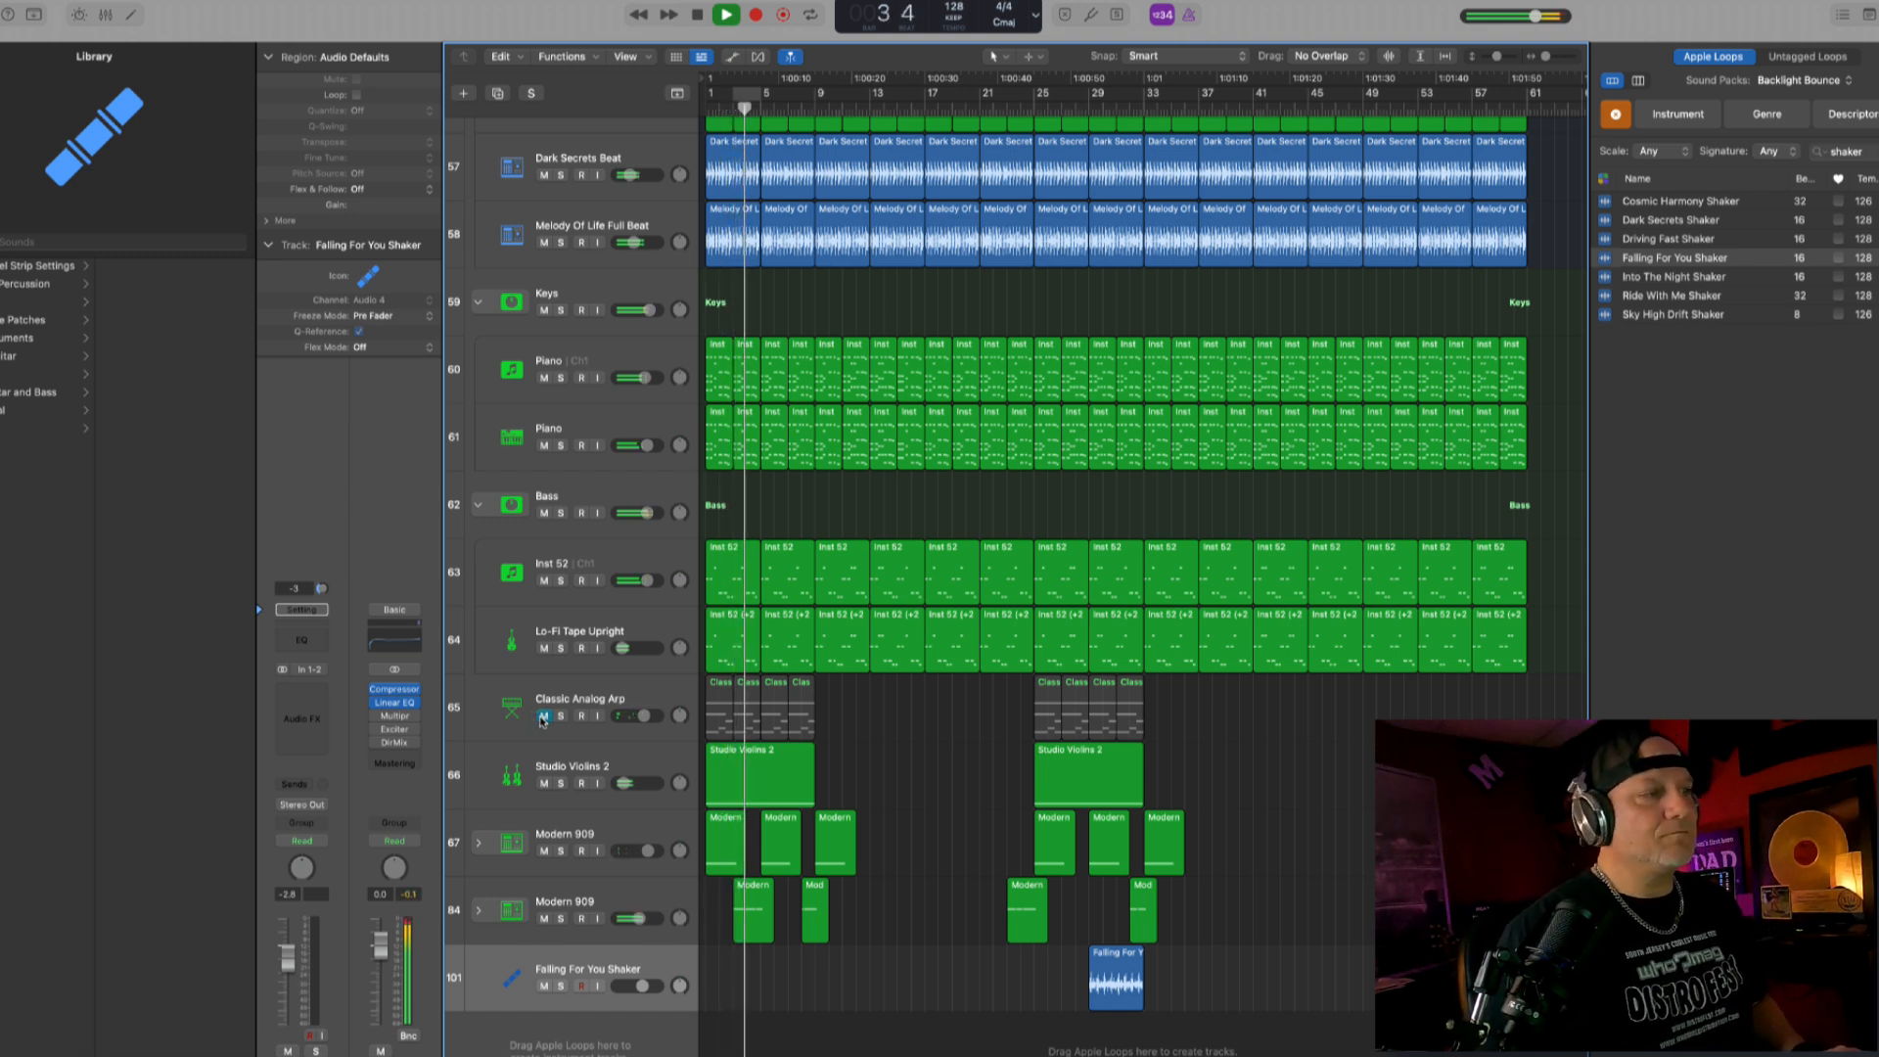
{"action": "left_click", "coordinate": [543, 717]}
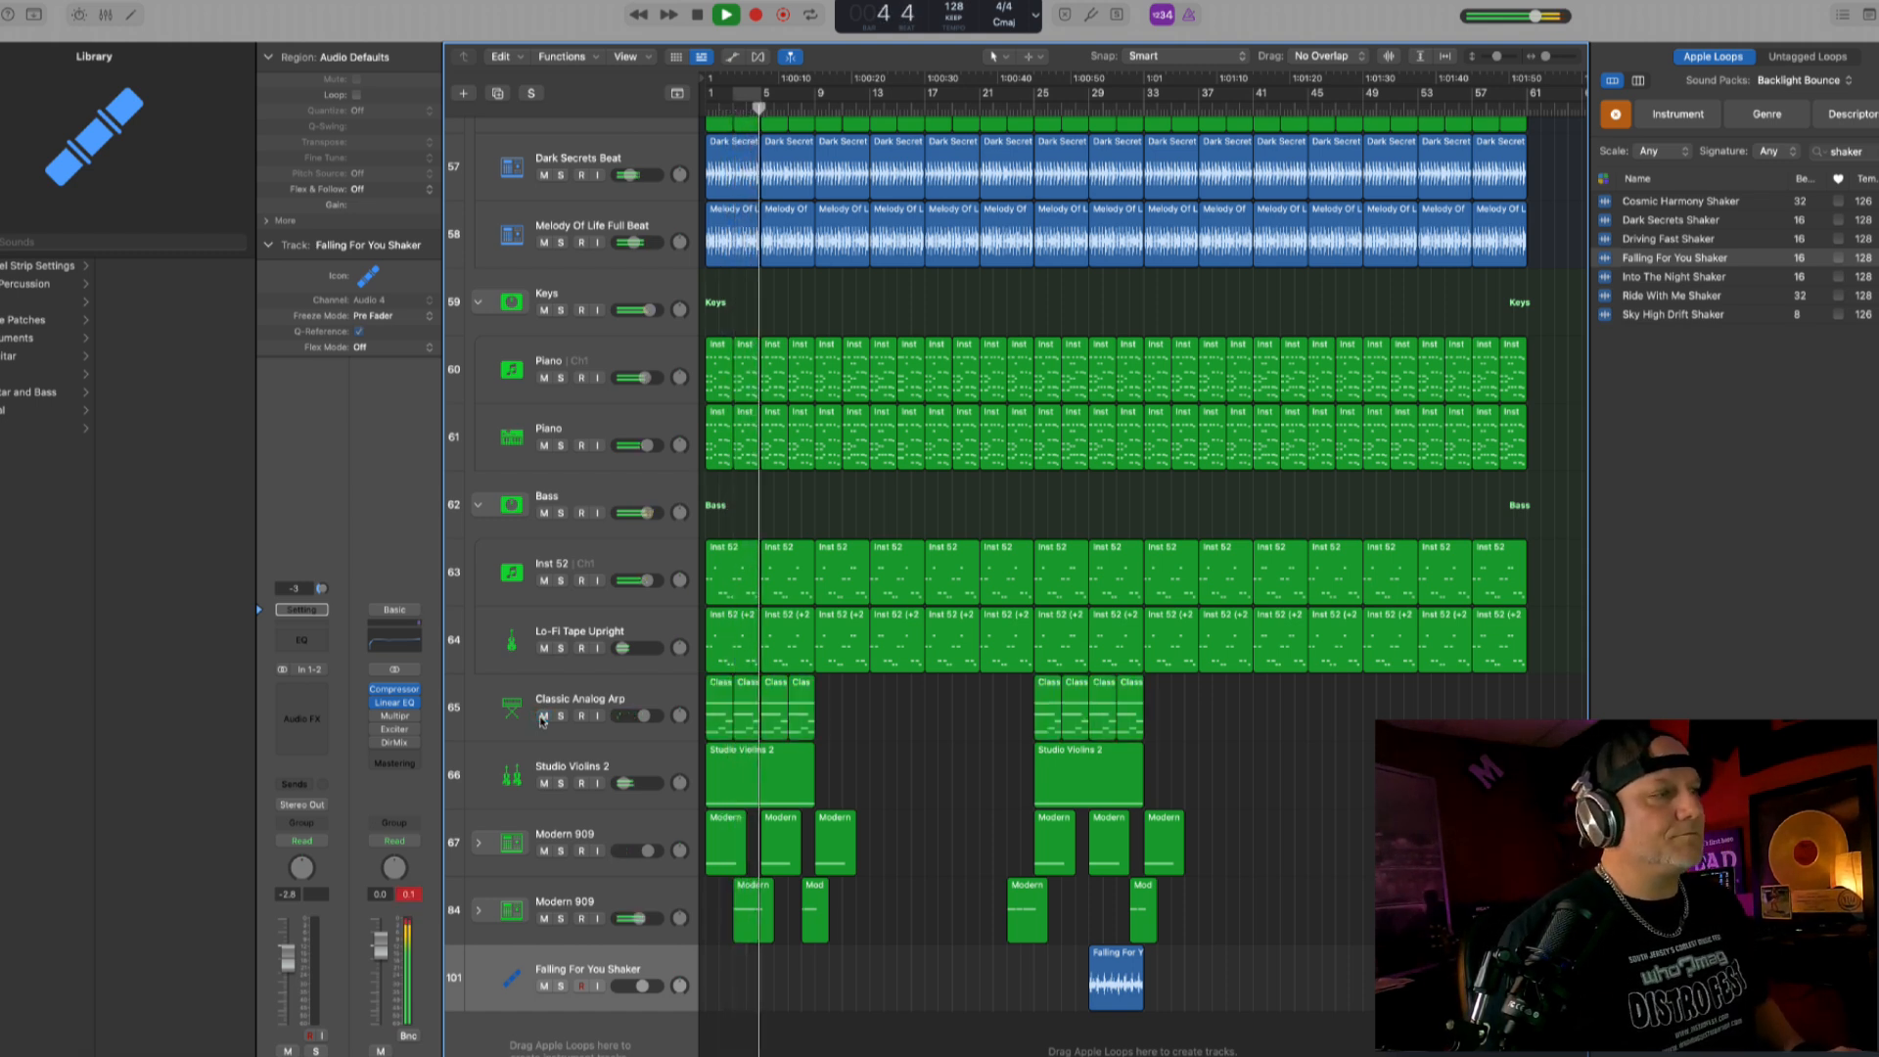
- Solo the Classic Analog Arp track and lower its Channel EQ low cut to 272 Hz
{"action": "left_click", "coordinate": [624, 707]}
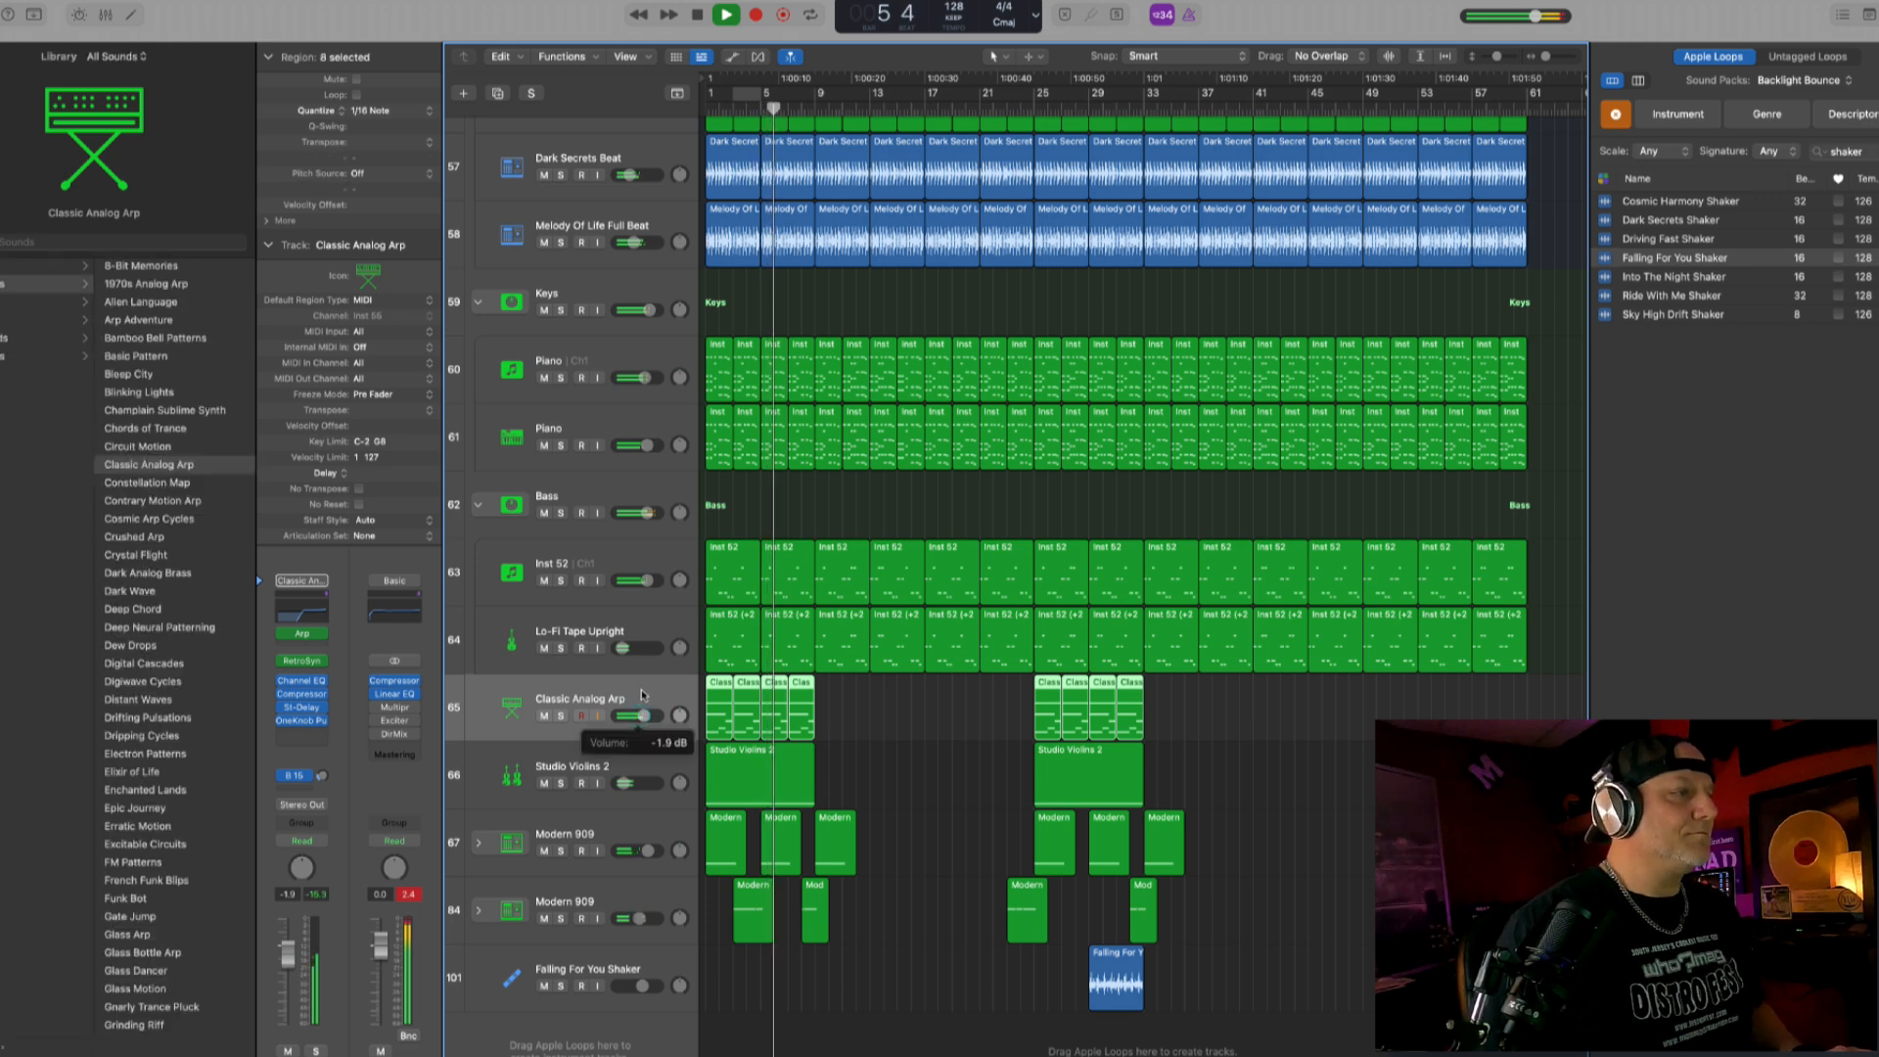
{"action": "left_click", "coordinate": [561, 717]}
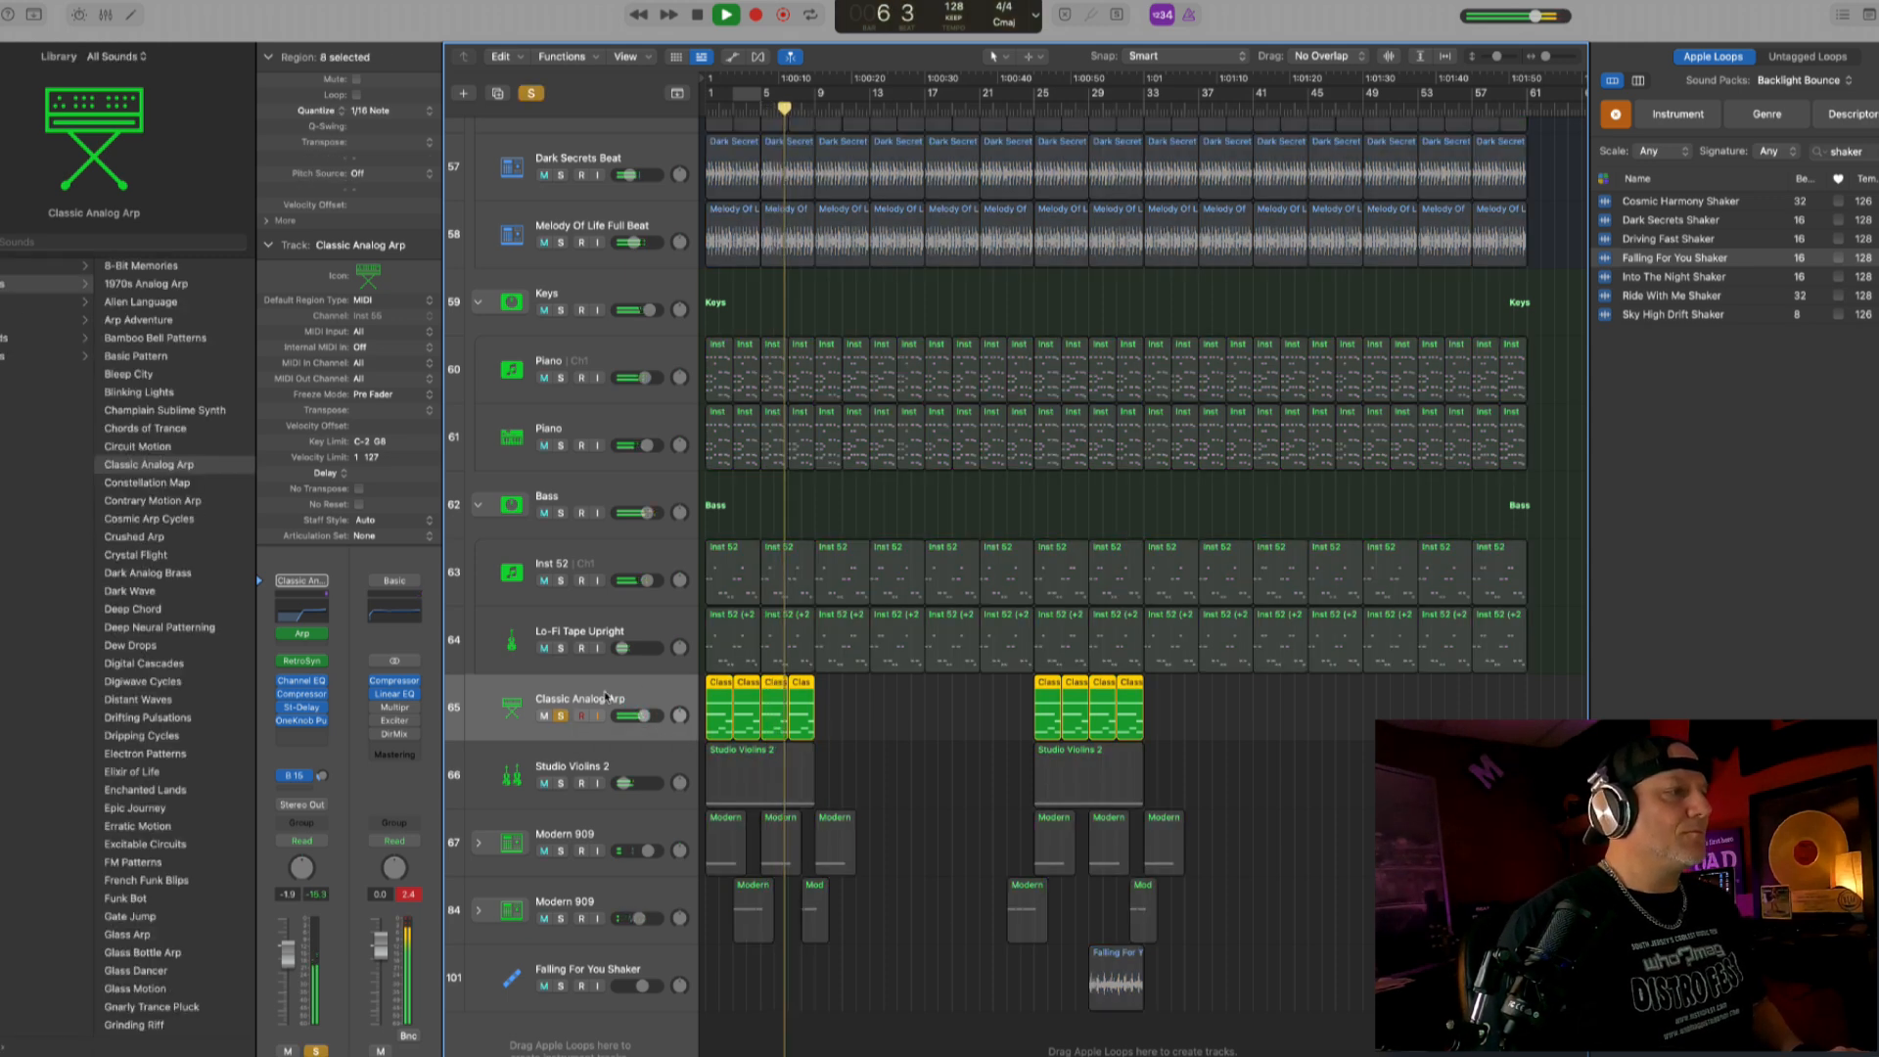
{"action": "left_click", "coordinate": [300, 680]}
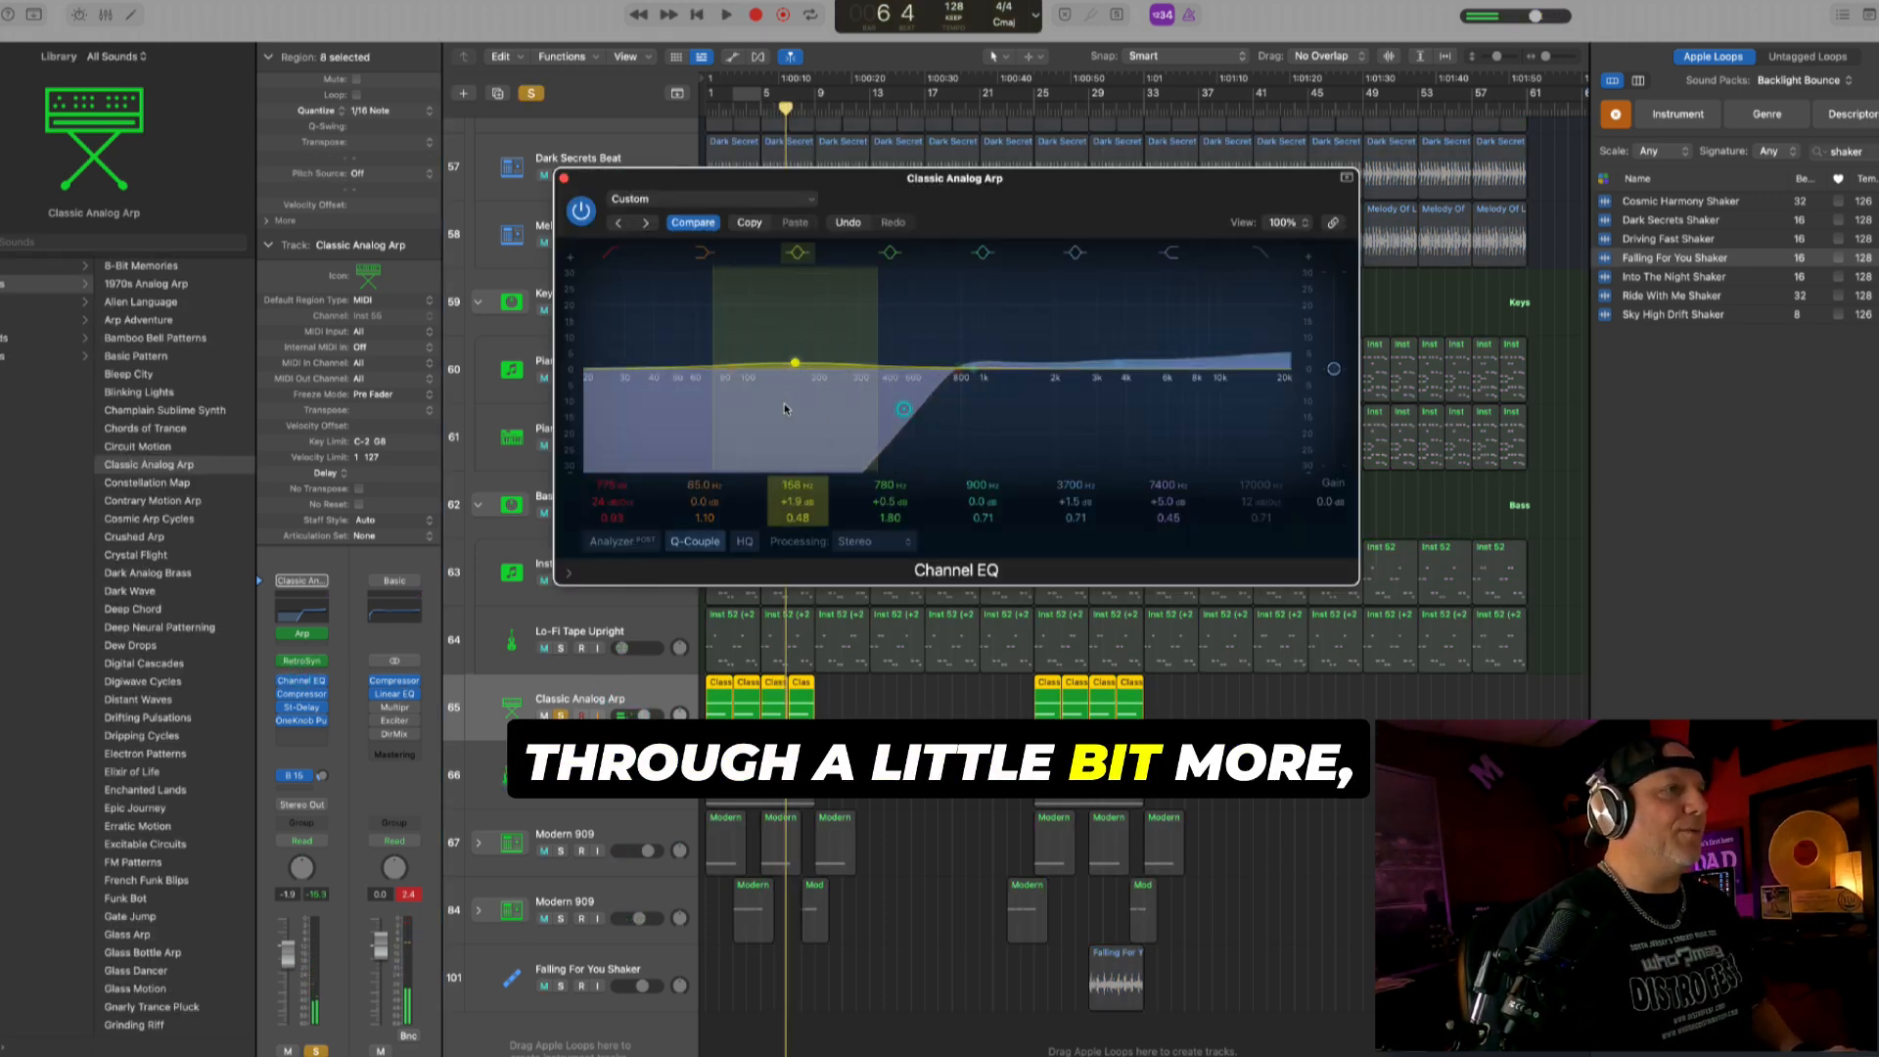
{"action": "left_click_drag", "start_coordinate": [948, 394], "coordinate": [841, 397]}
{"action": "key", "text": "space"}
- Audition the arp's St-Delay bypass and Bus 15 send, close its Channel EQ and unsolo the track
{"action": "left_click", "coordinate": [285, 709]}
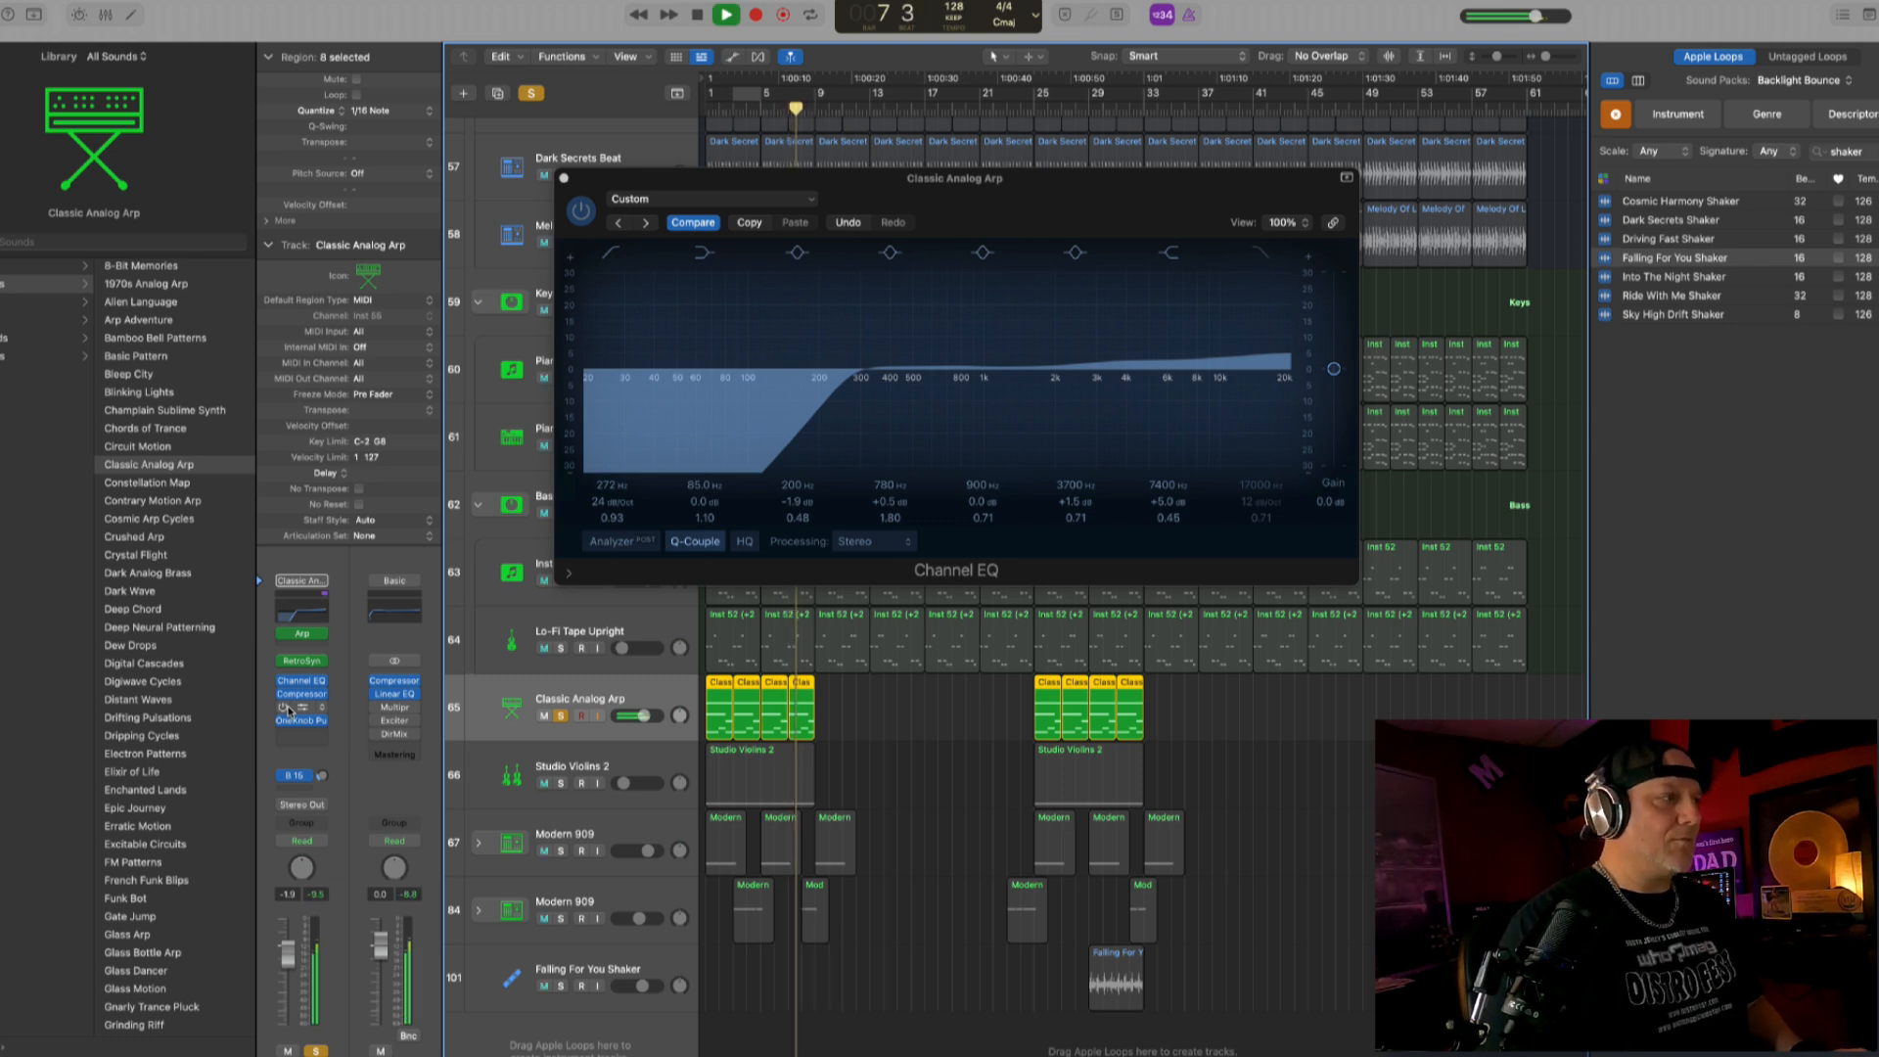
{"action": "left_click", "coordinate": [322, 775]}
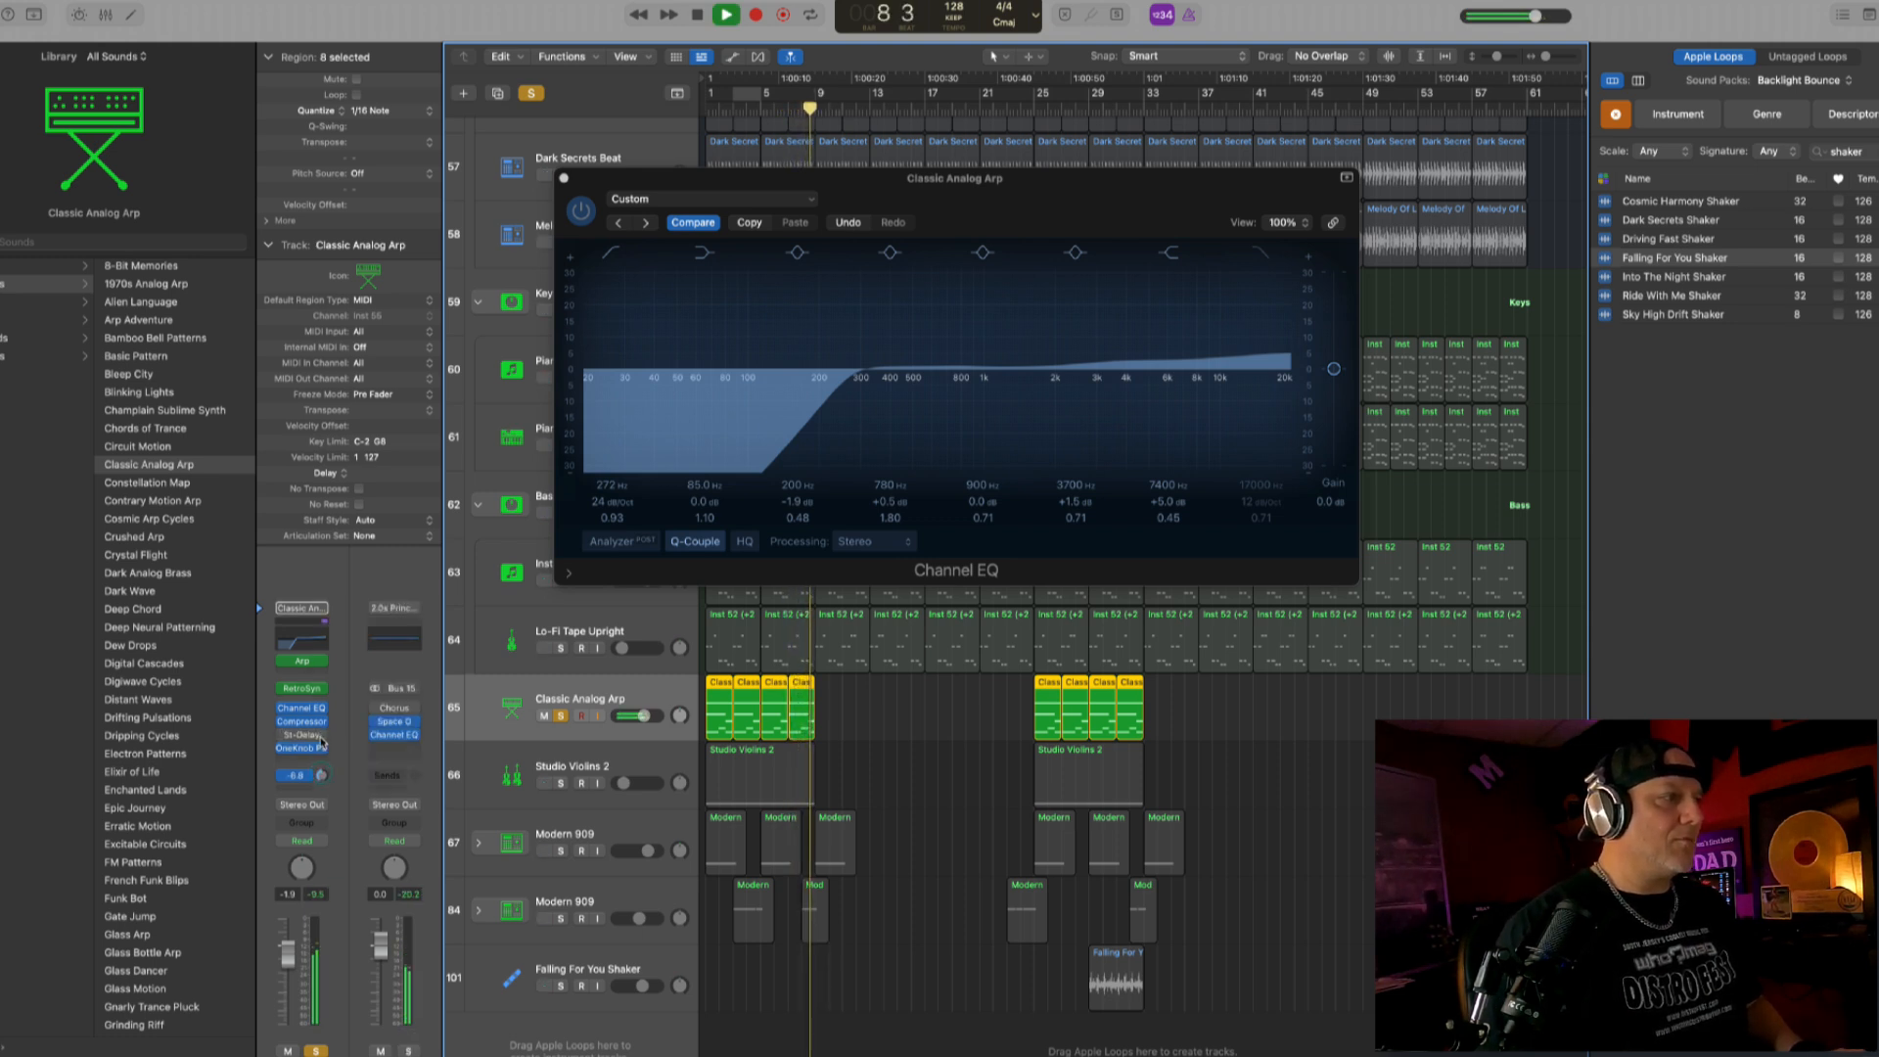
{"action": "left_click_drag", "start_coordinate": [973, 372], "coordinate": [1017, 364]}
{"action": "left_click", "coordinate": [565, 179]}
{"action": "left_click", "coordinate": [780, 110]}
{"action": "left_click", "coordinate": [561, 716]}
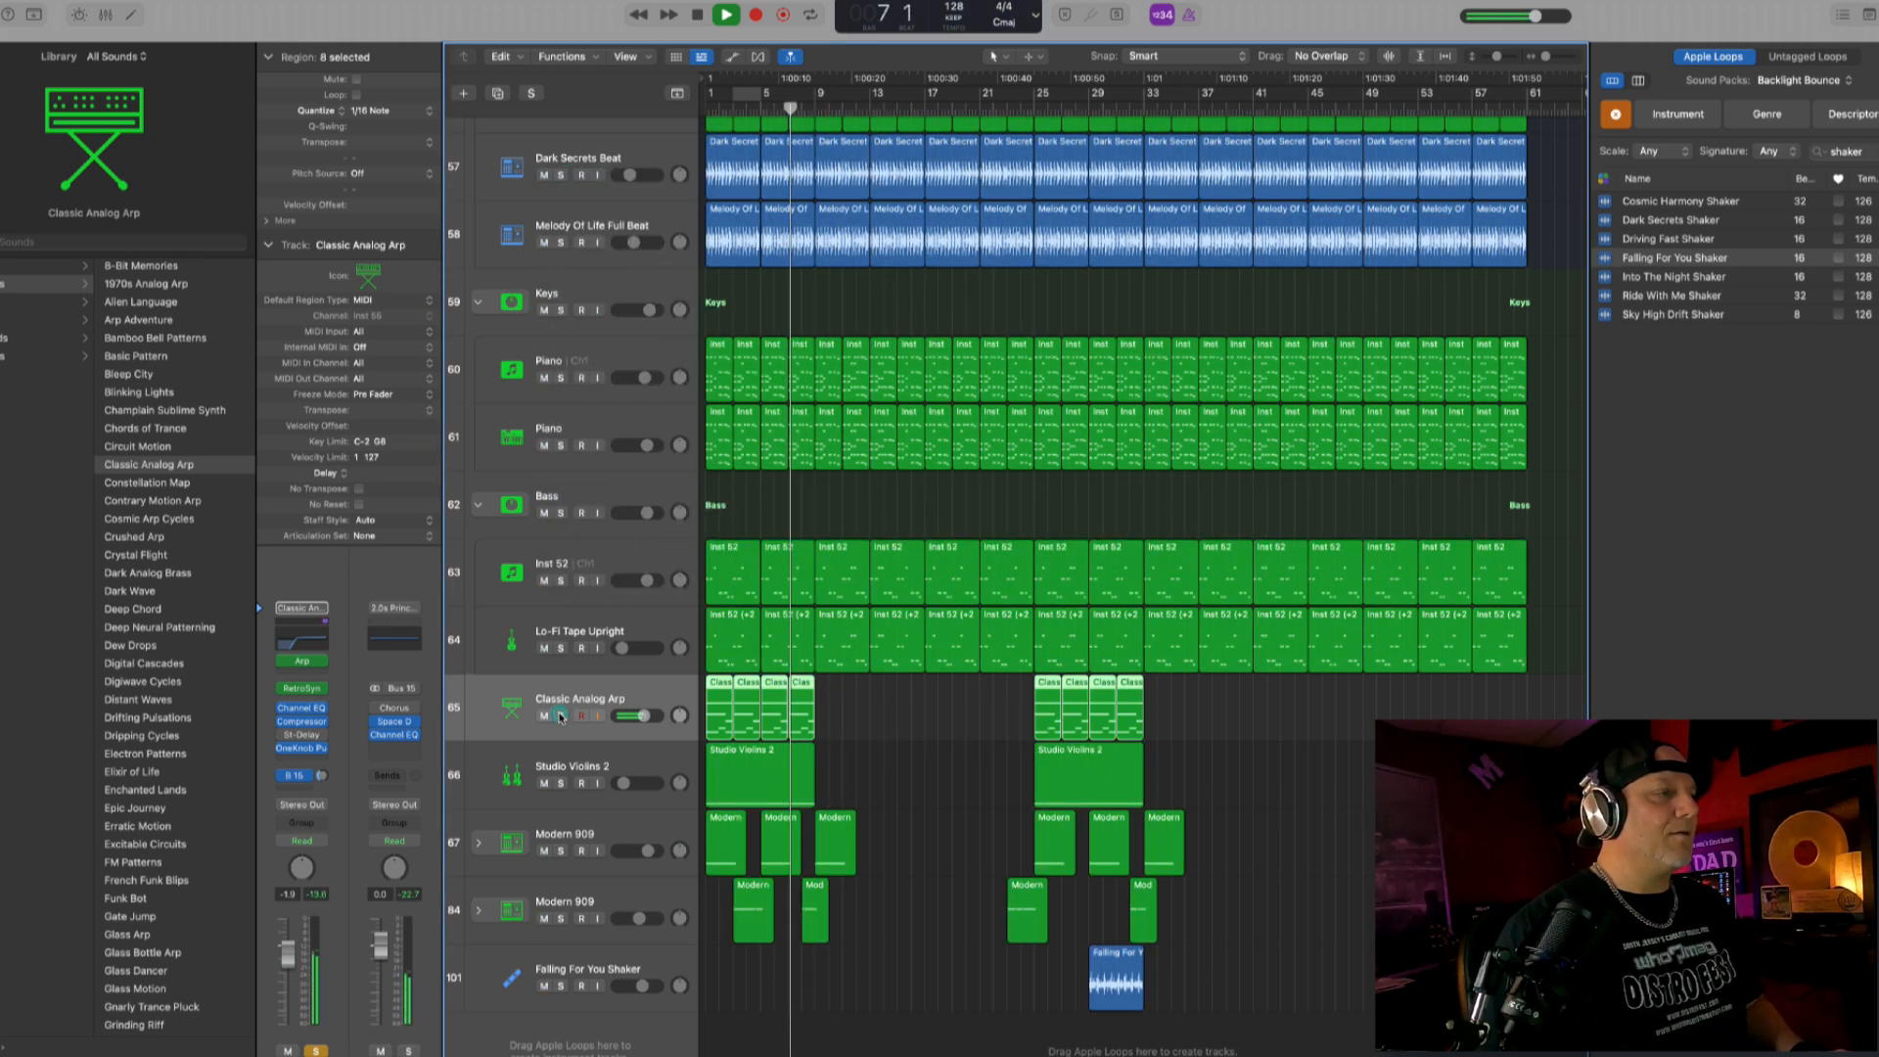
- Replay the opening section and set the Classic Analog Arp track's volume to about -2.6 dB
{"action": "left_click_drag", "start_coordinate": [639, 715], "coordinate": [643, 716]}
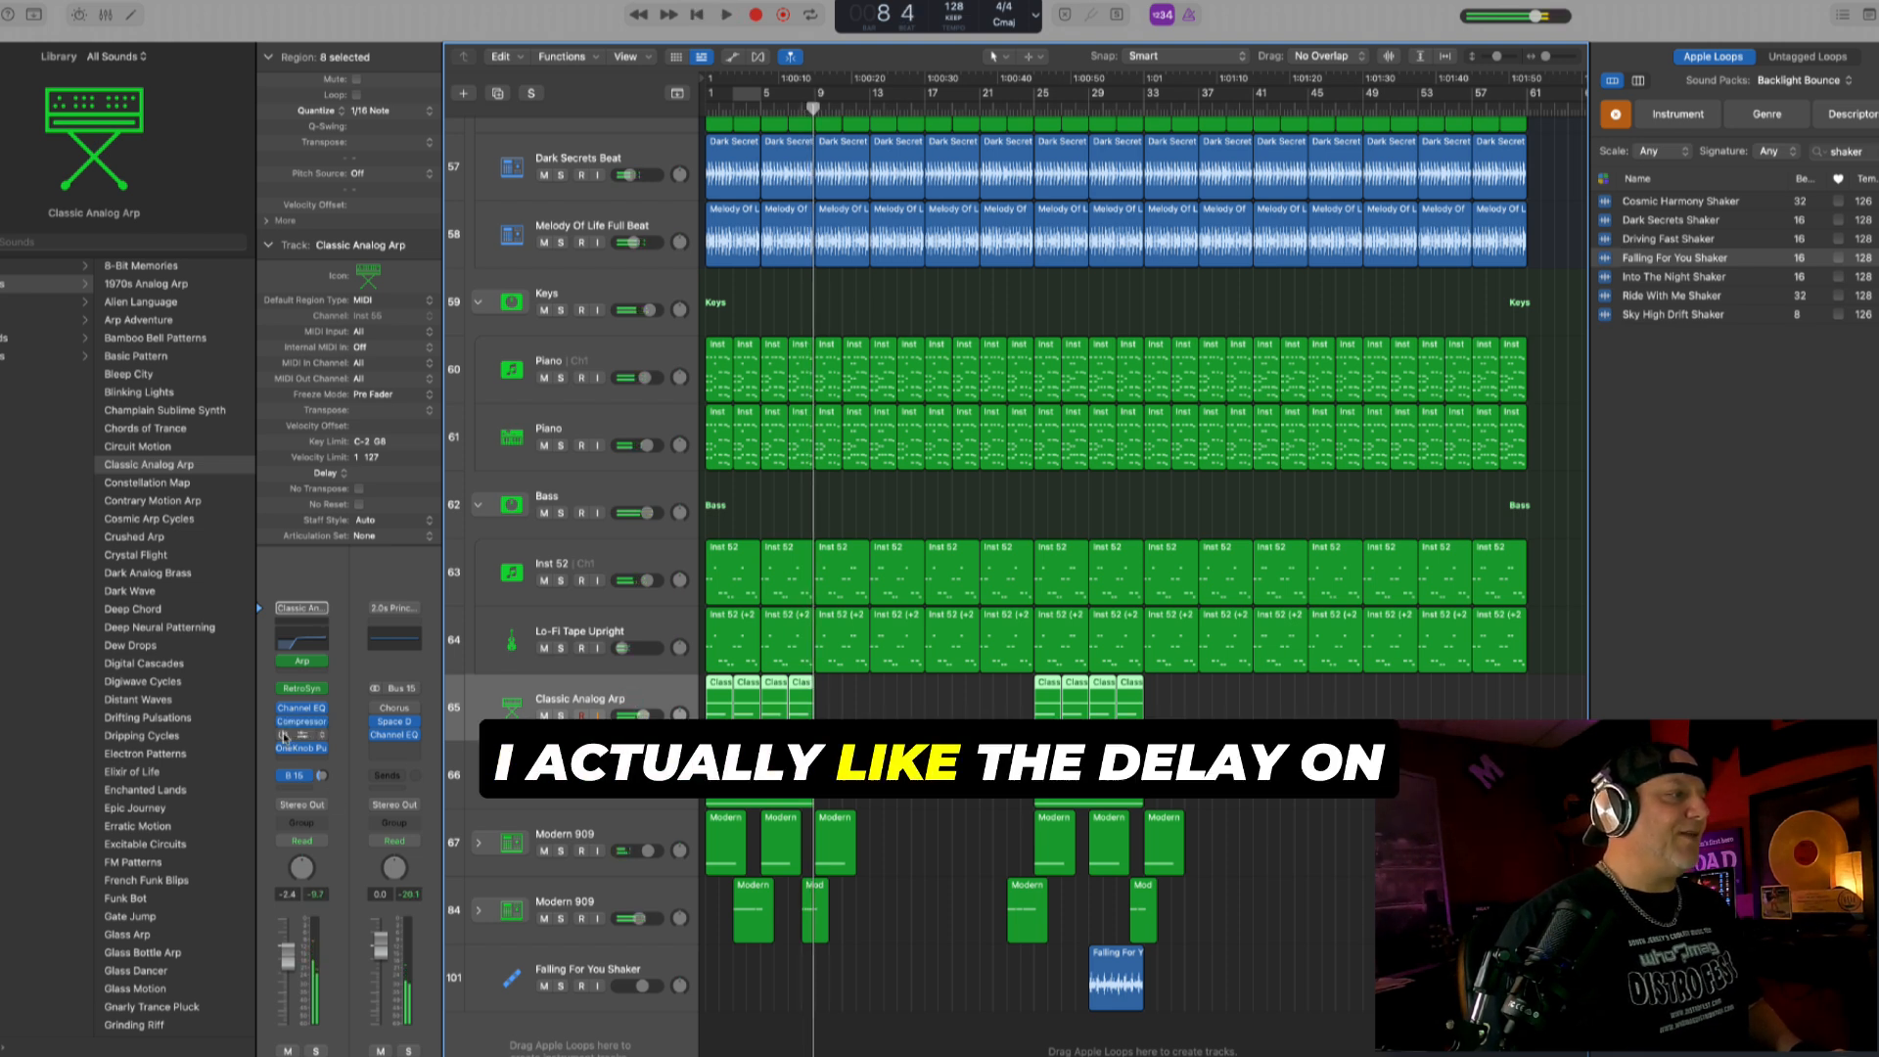
{"action": "left_click", "coordinate": [759, 111]}
{"action": "key", "text": "space"}
{"action": "left_click", "coordinate": [643, 715]}
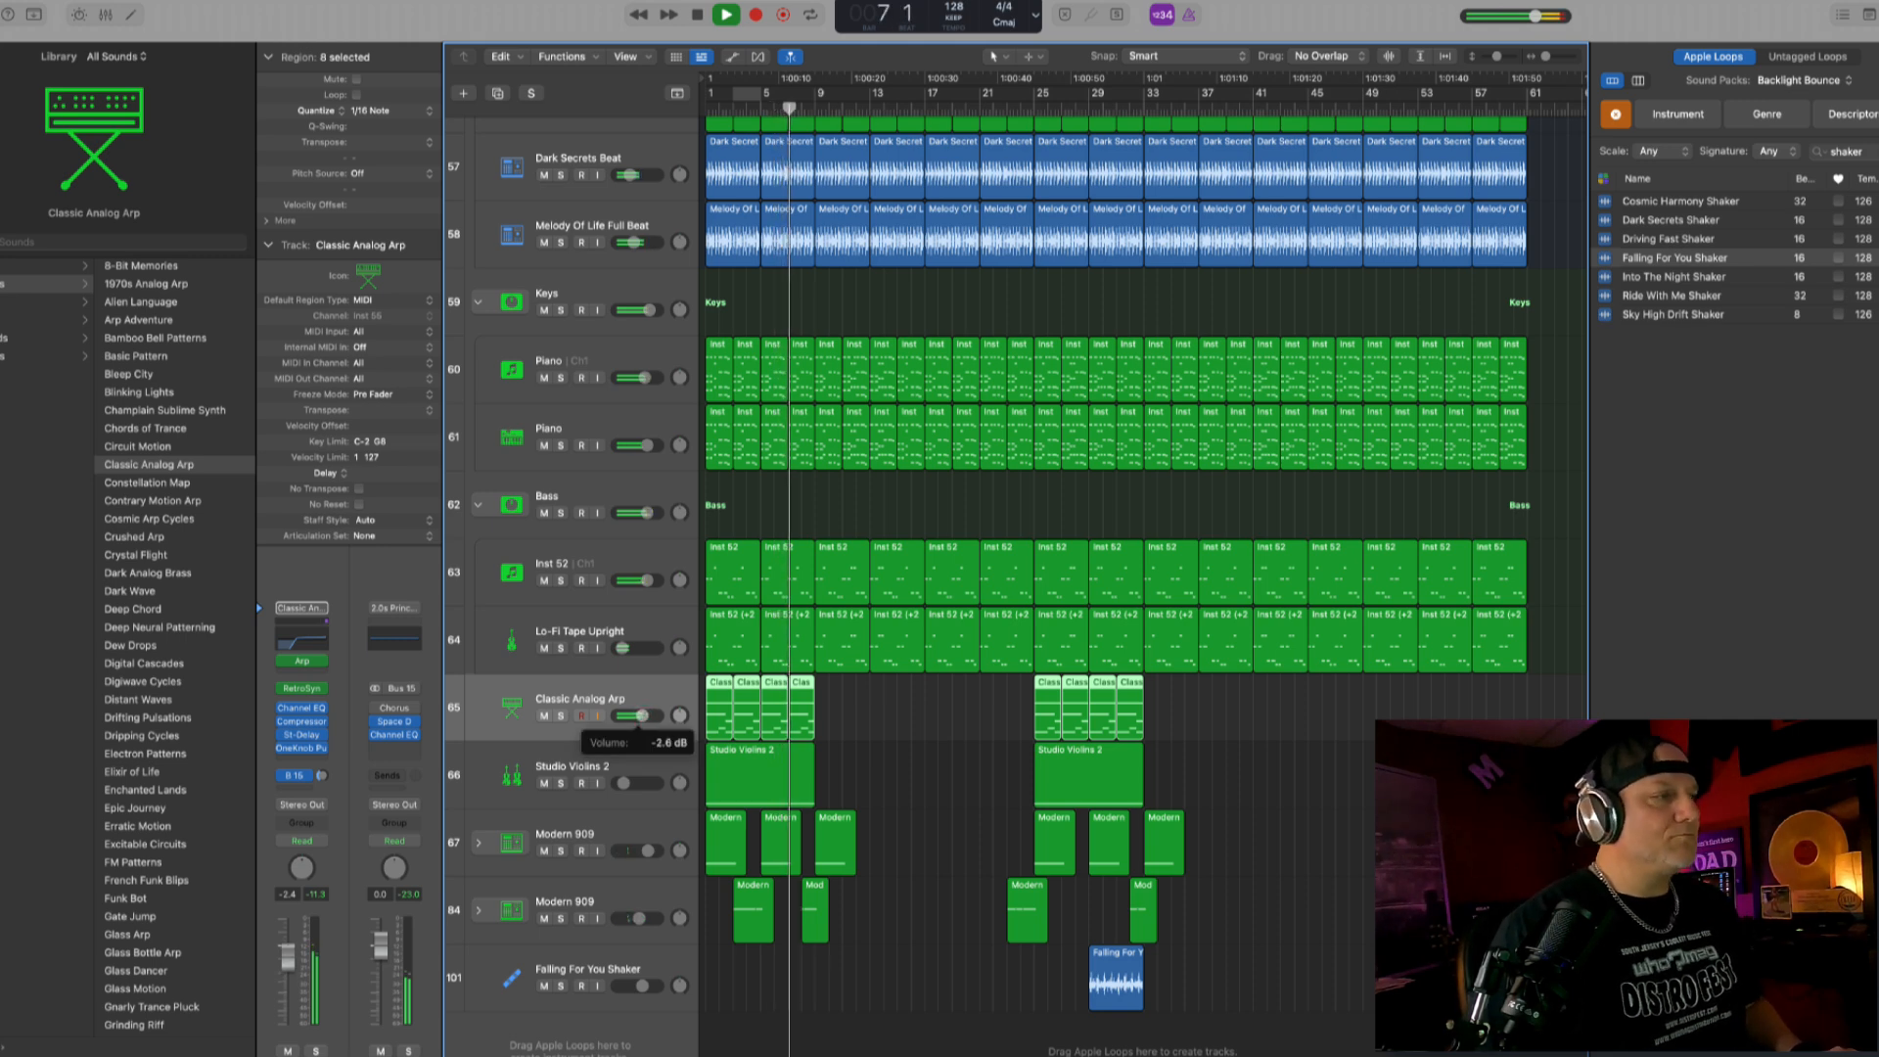
- Replay from bar 1, raise the Studio Violins 2 track's volume to about -23.5 dB and leave the automation lanes hidden
{"action": "left_click", "coordinate": [642, 778]}
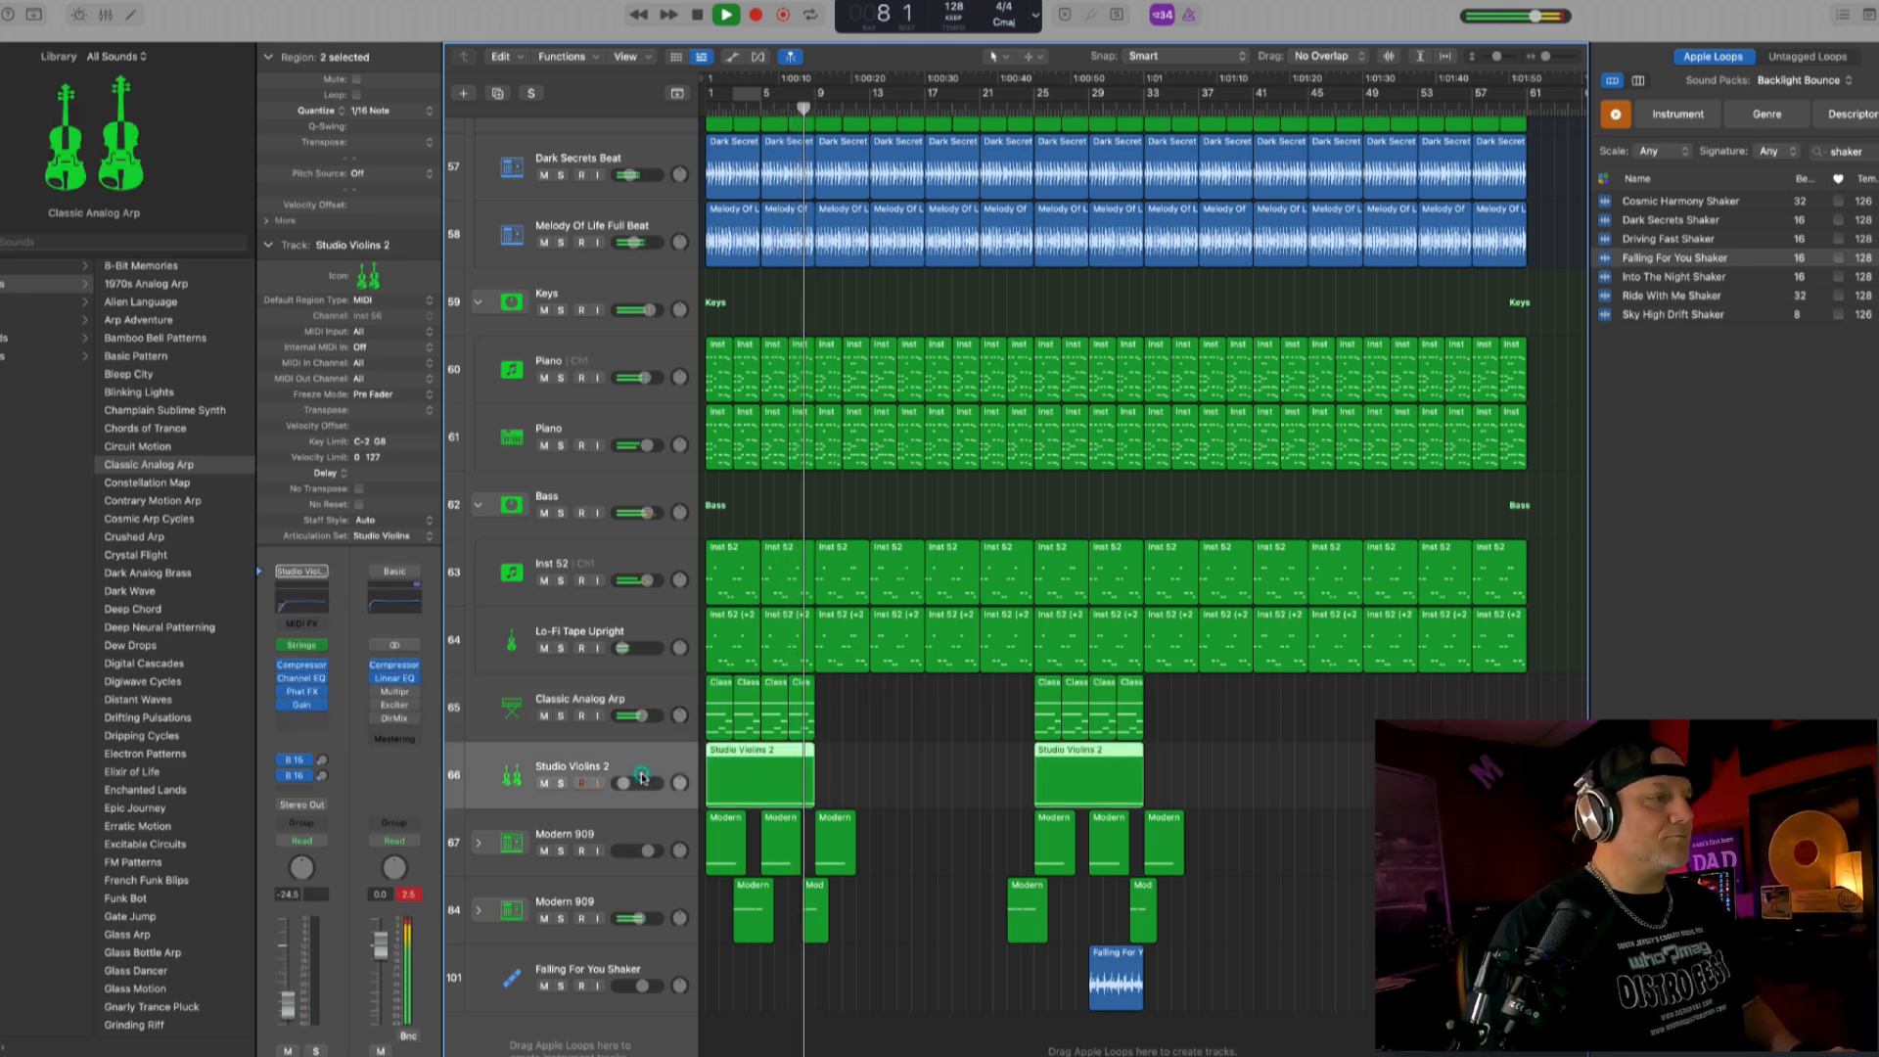
{"action": "key", "text": "Return"}
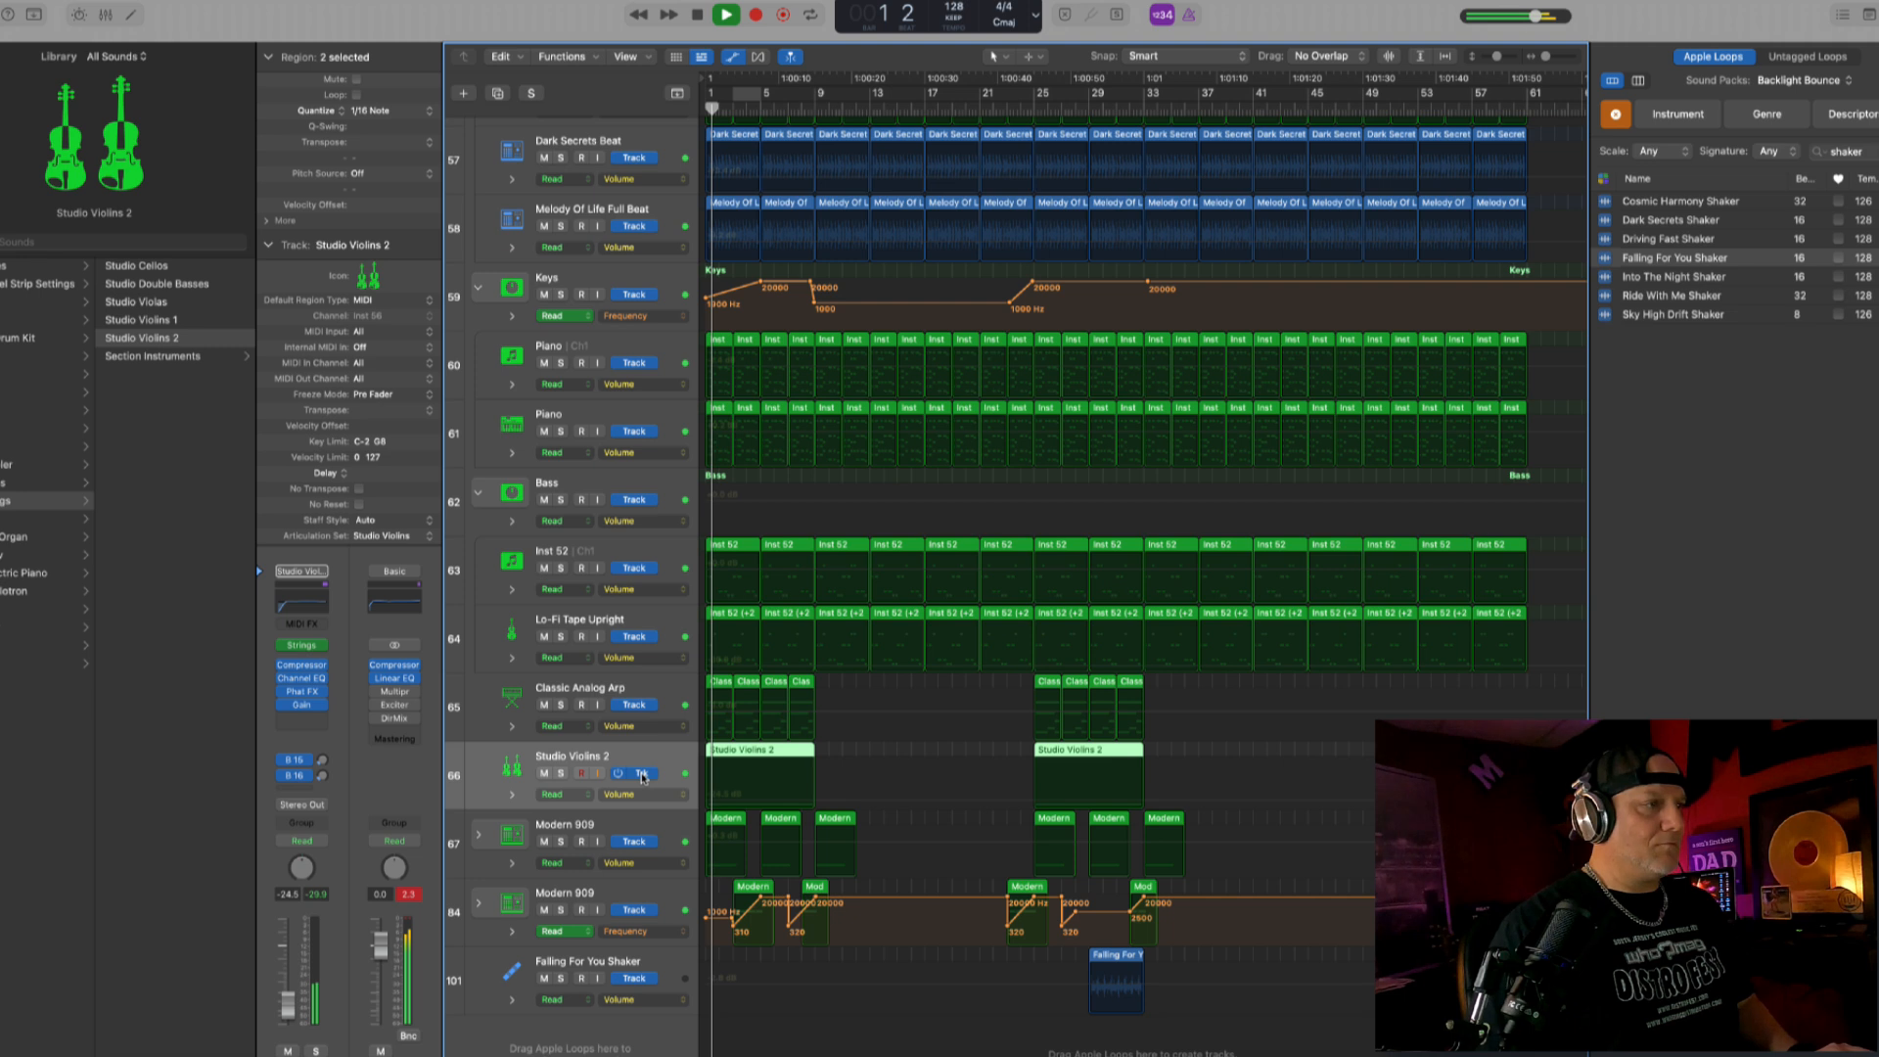
{"action": "key", "text": "a"}
{"action": "left_click", "coordinate": [642, 776]}
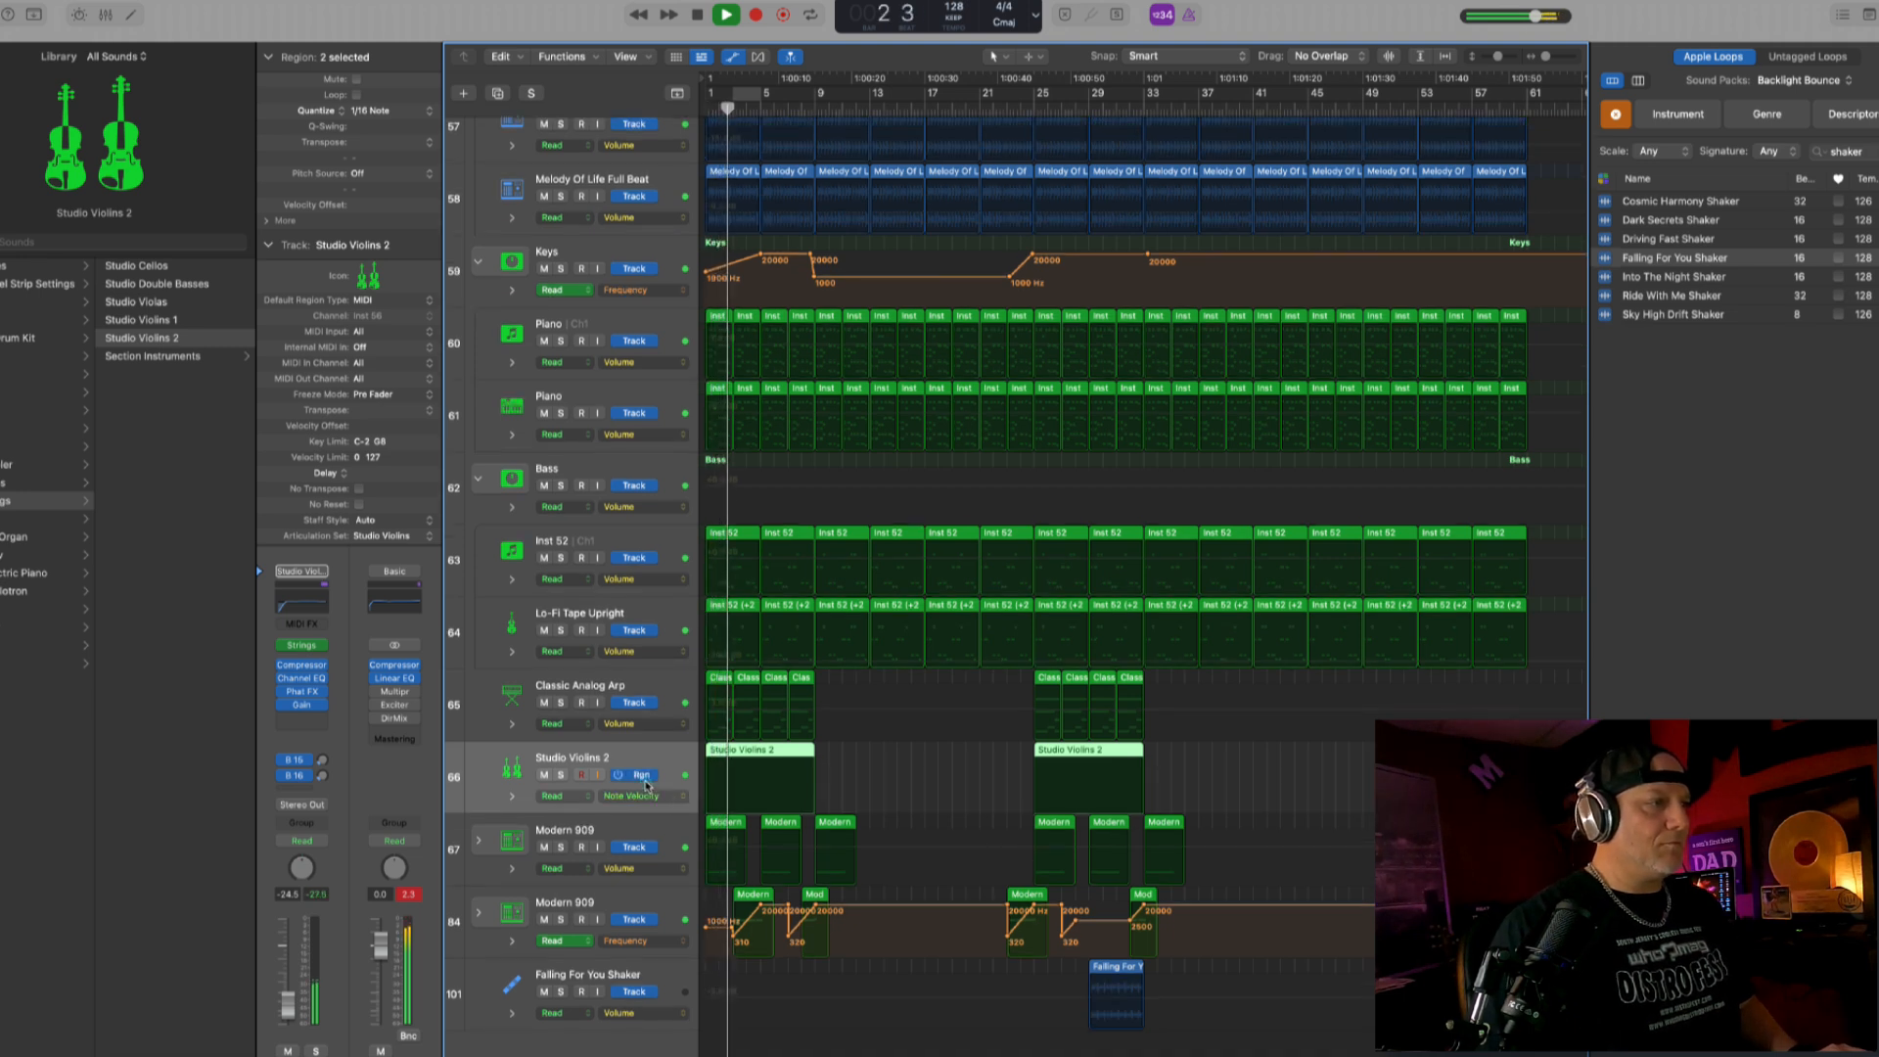
{"action": "left_click", "coordinate": [642, 775]}
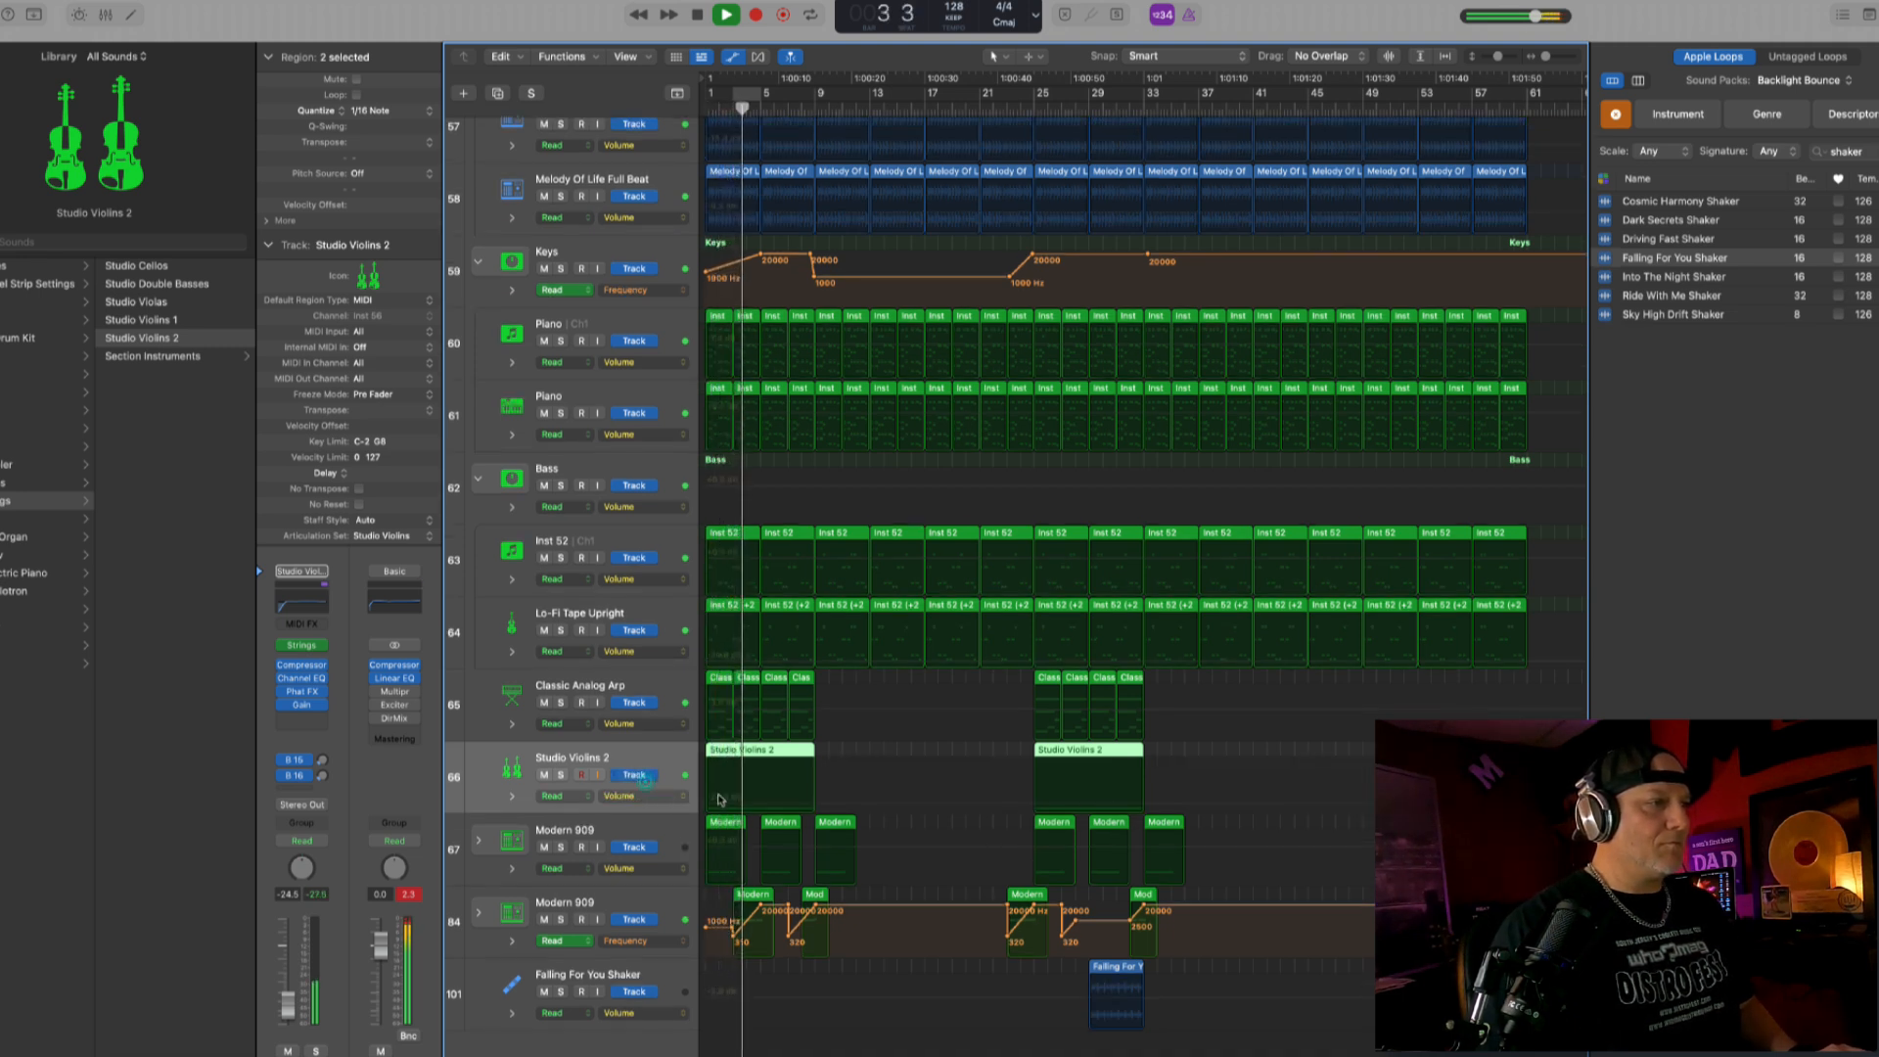
{"action": "left_click", "coordinate": [646, 796]}
{"action": "left_click", "coordinate": [616, 761]}
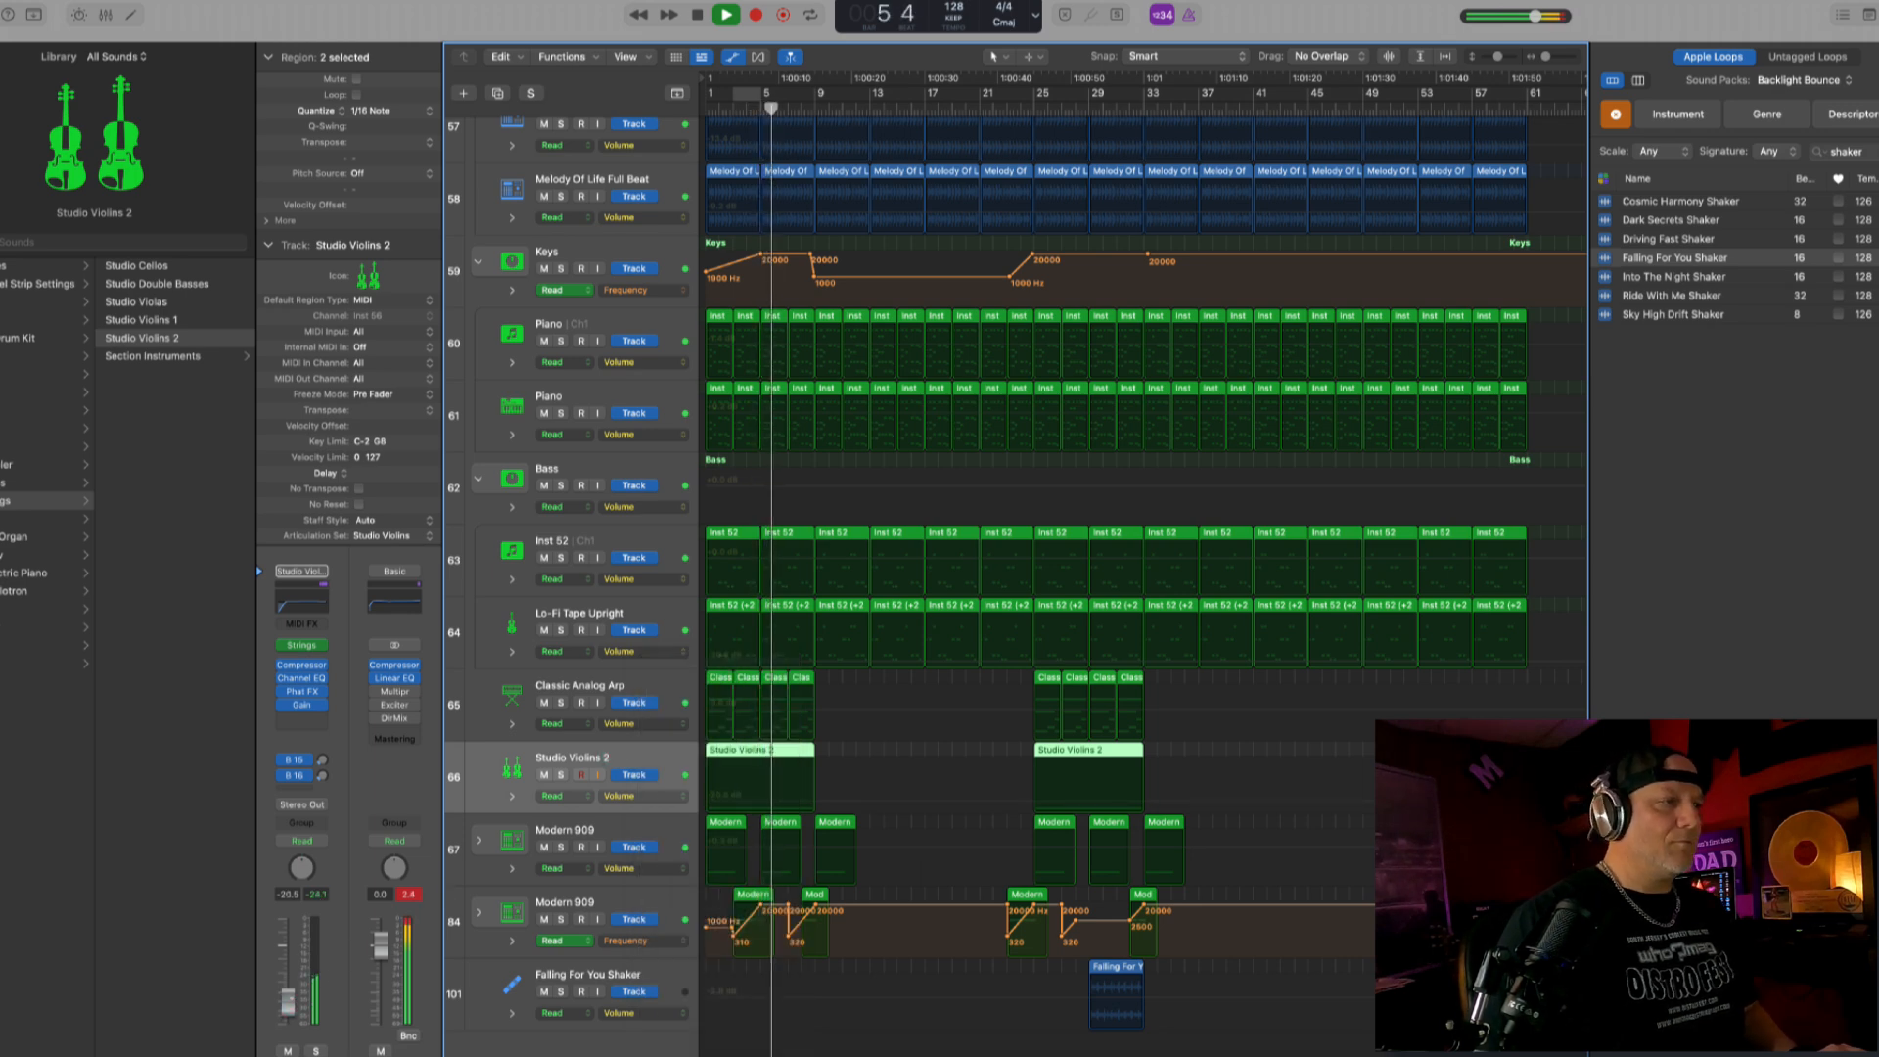
{"action": "key", "text": "a"}
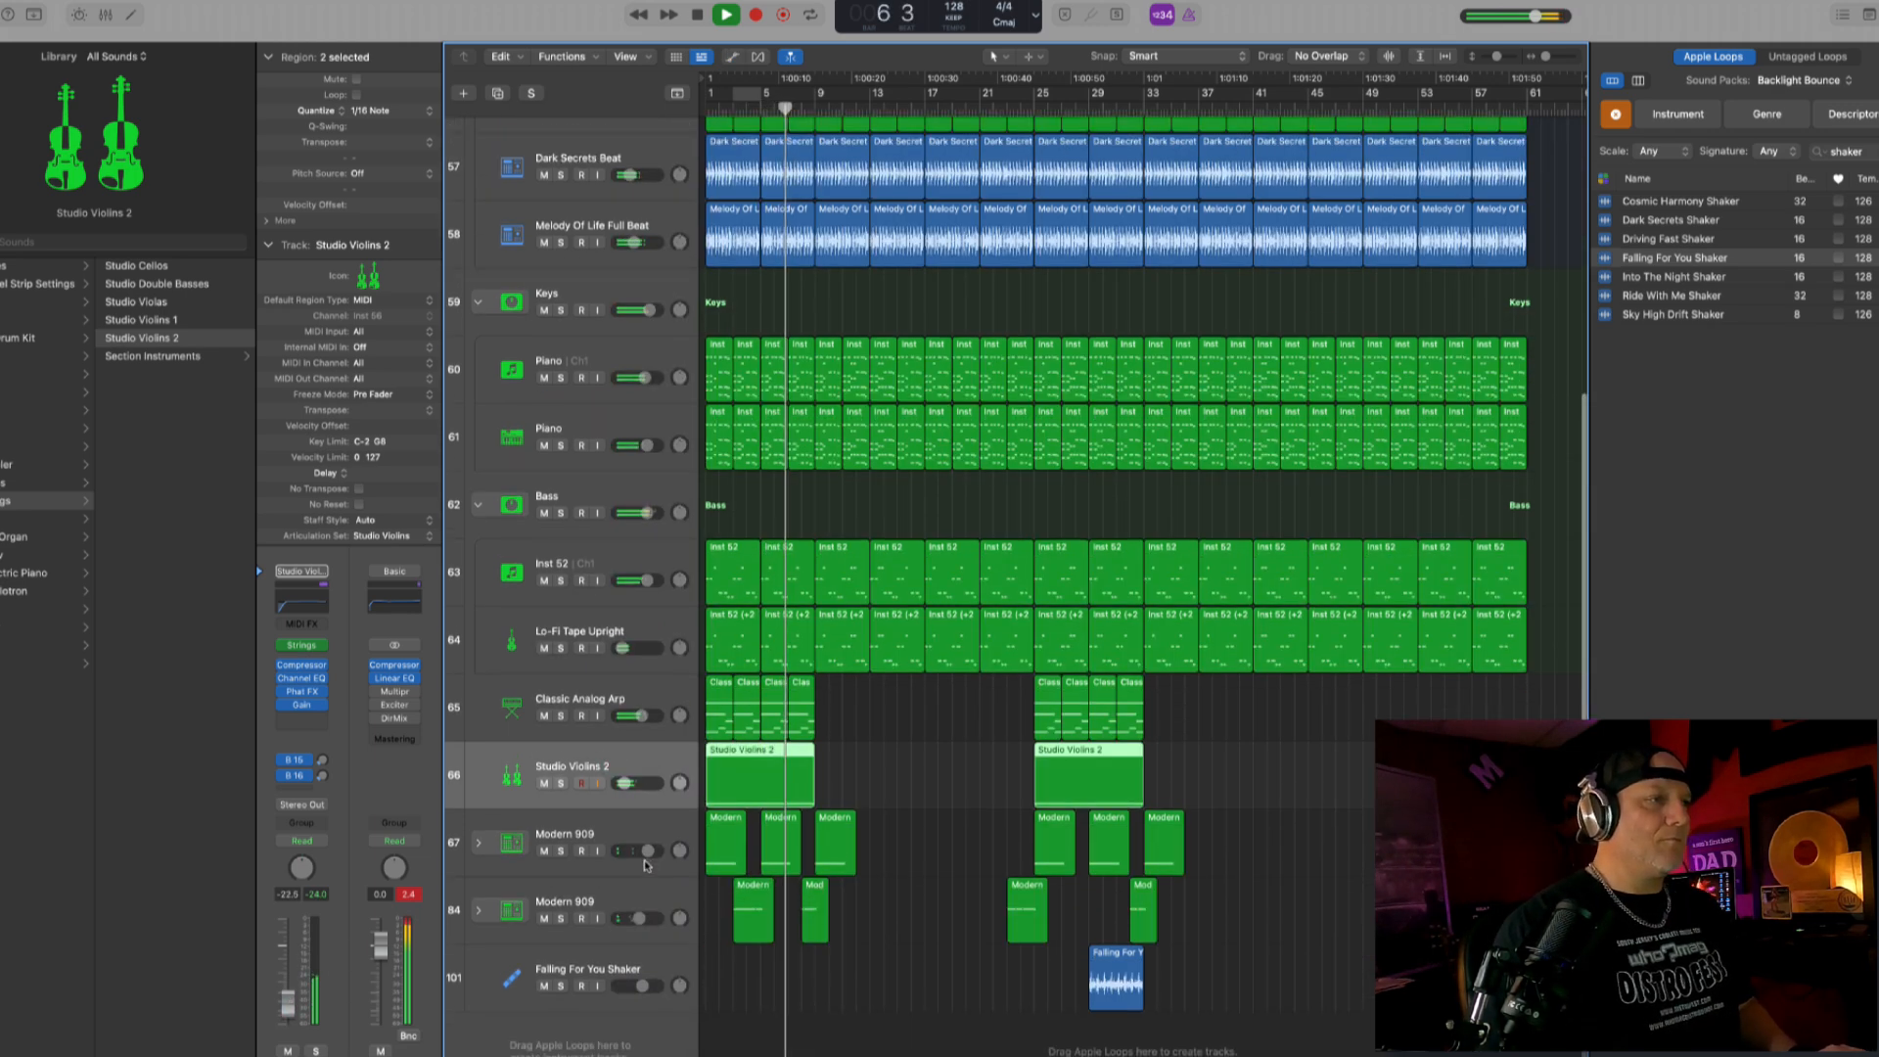
- Compare the mix around bar 12 with the Dark Secrets Beat track muted and unmuted
{"action": "key", "text": "super+Right"}
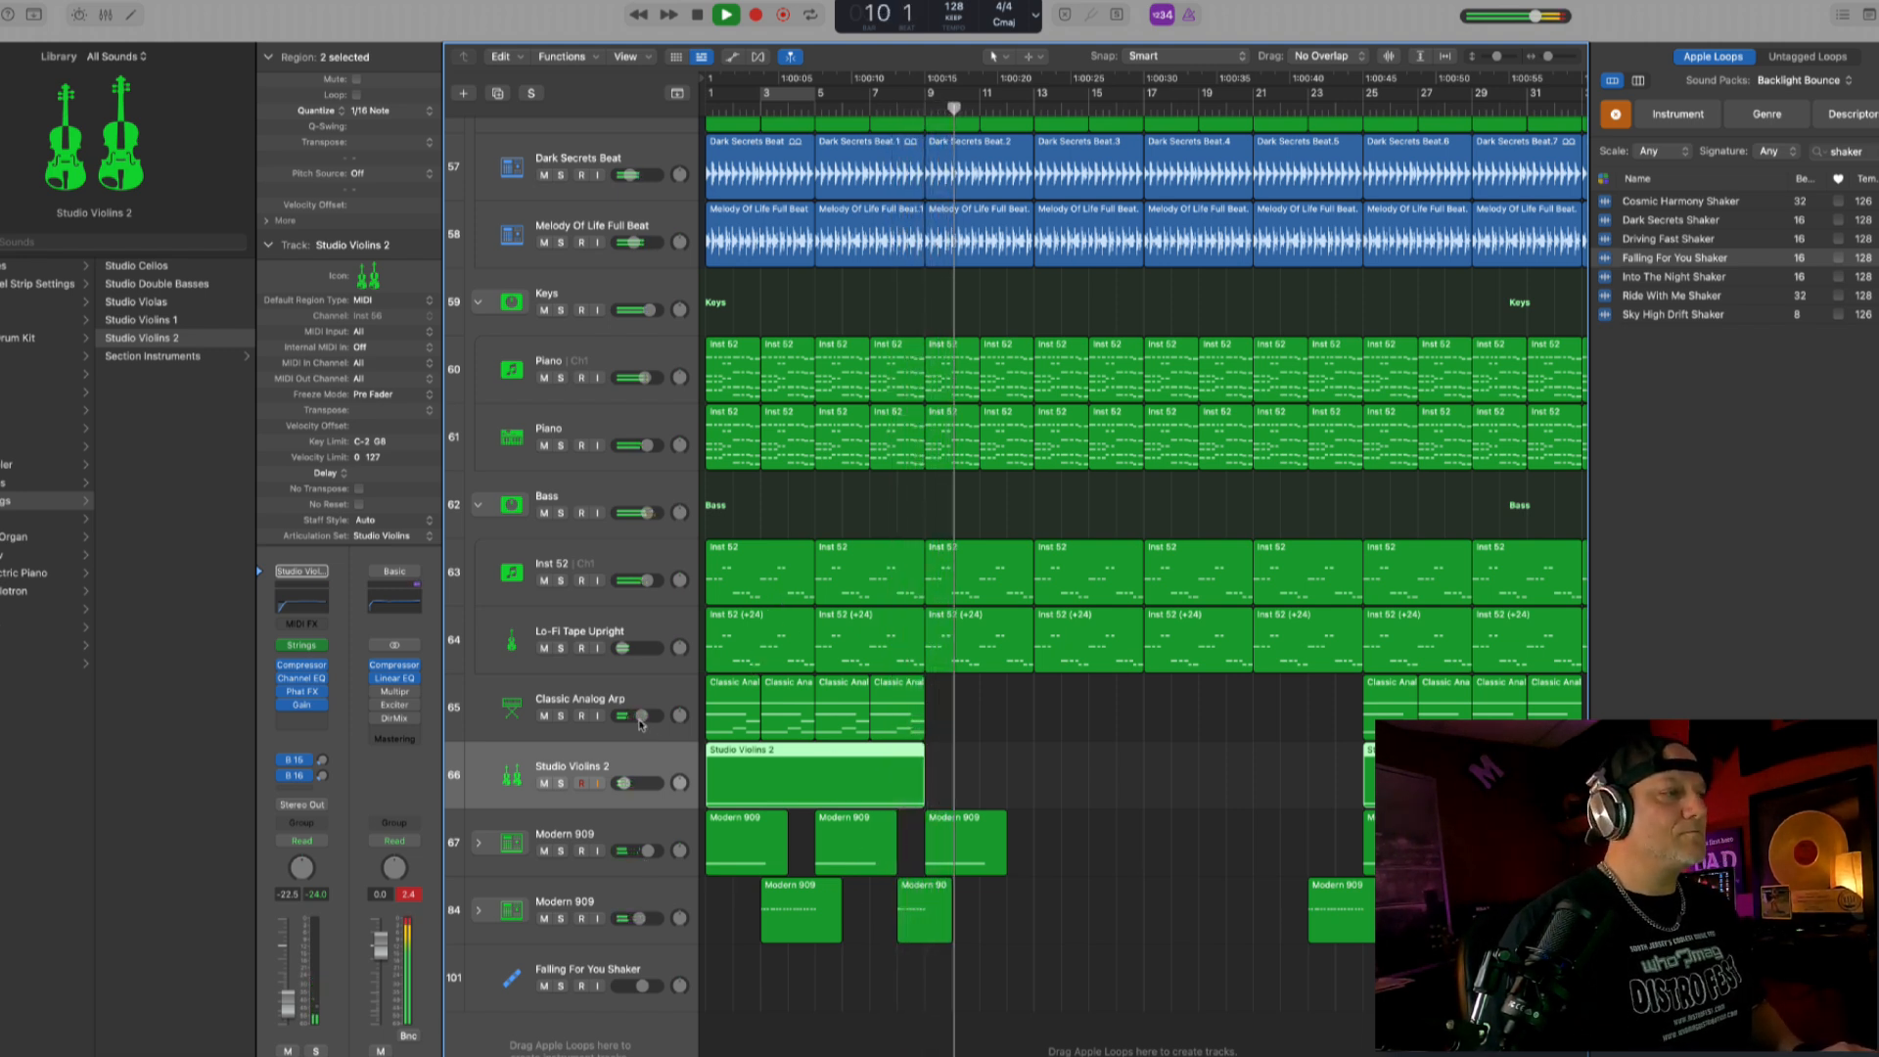
{"action": "scroll", "coordinate": [897, 669], "scroll_direction": "up", "scroll_amount": 5}
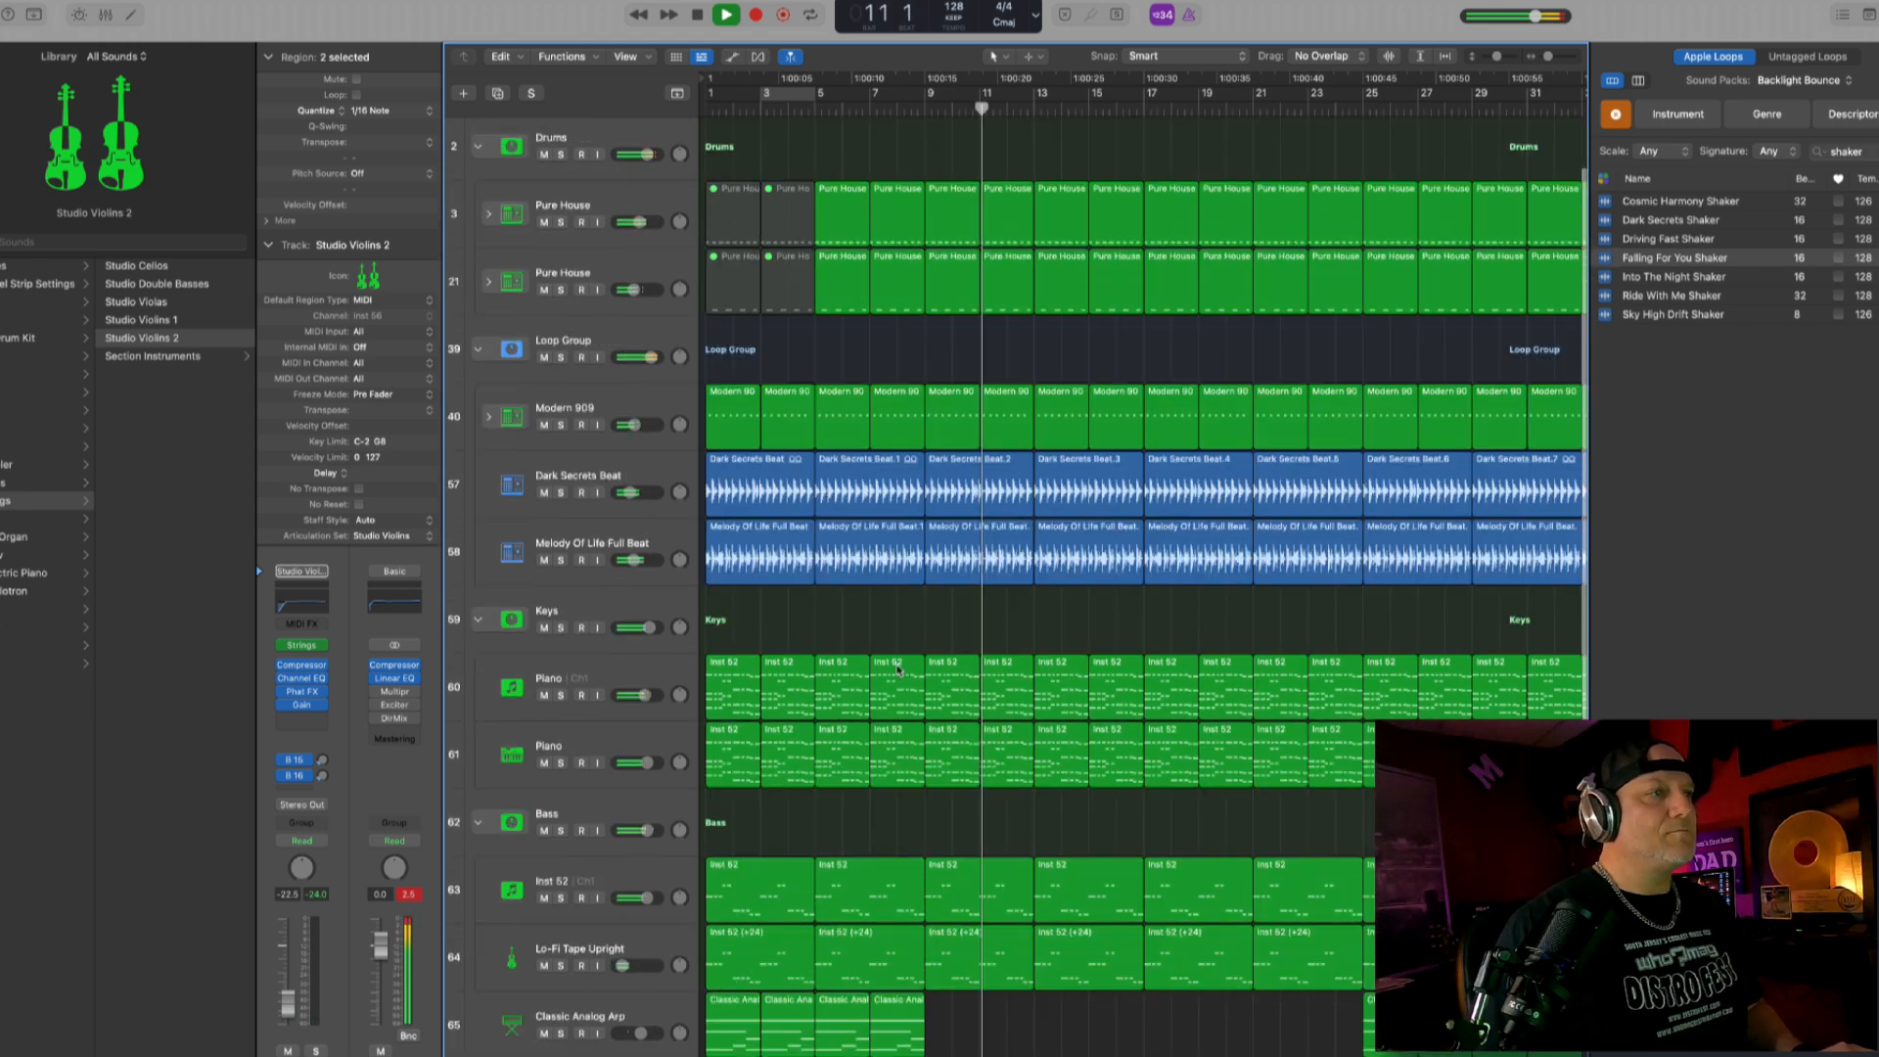
{"action": "scroll", "coordinate": [898, 668], "scroll_direction": "up", "scroll_amount": 2}
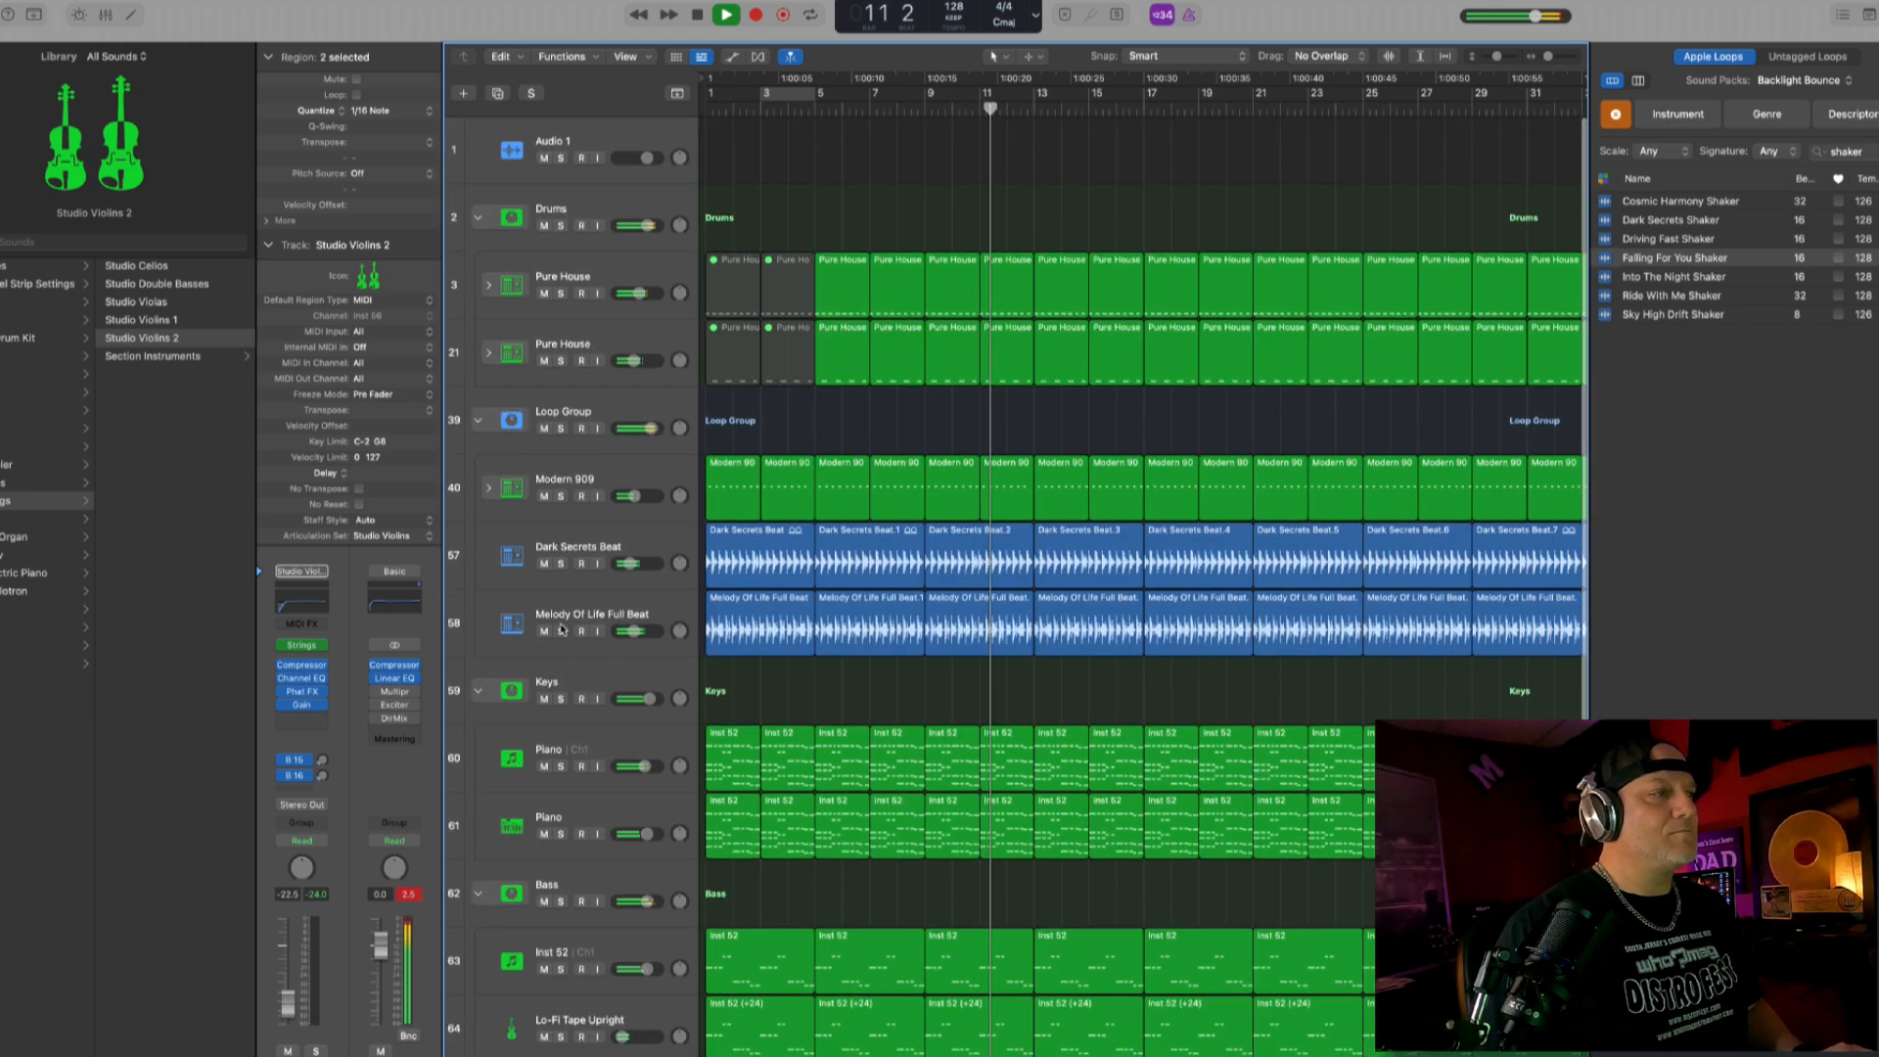
{"action": "left_click", "coordinate": [544, 564]}
{"action": "left_click", "coordinate": [544, 565]}
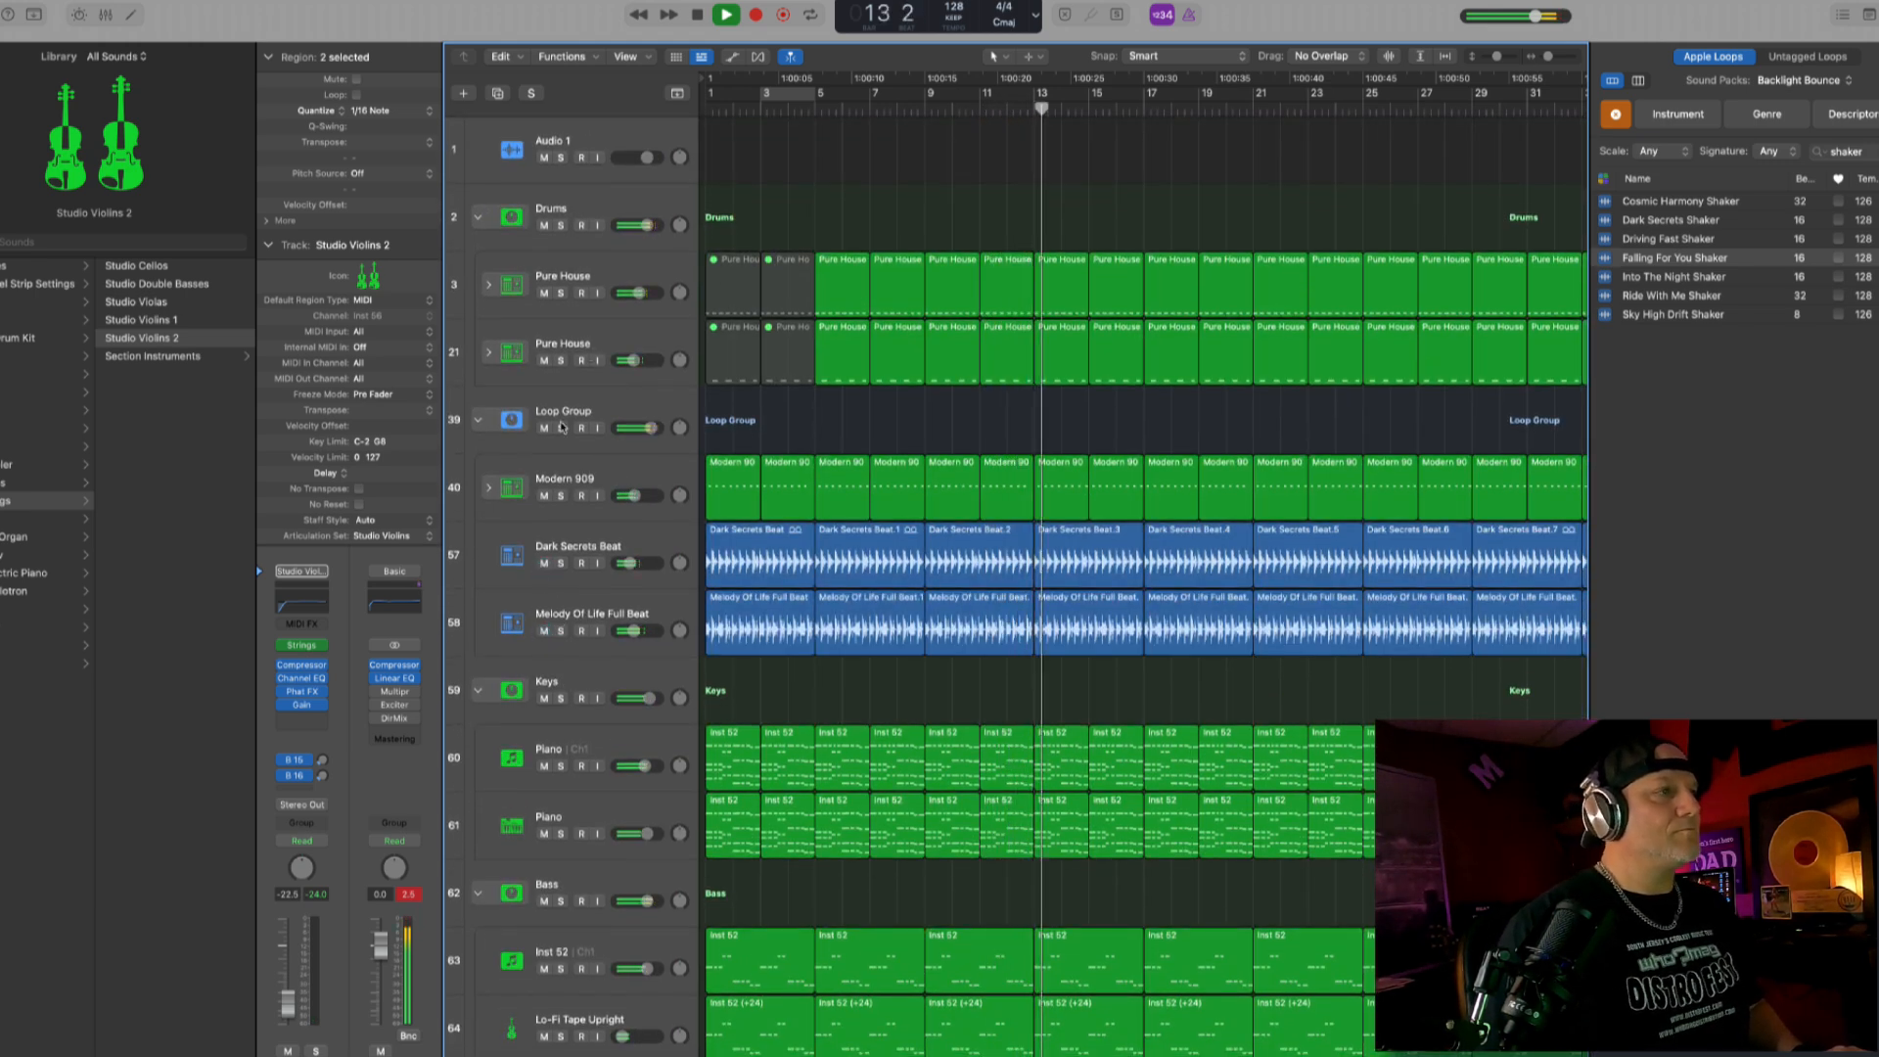
- Compare the mix around bars 13 to 16 with the Loop Group's Modern 909 track muted and unmuted
{"action": "left_click", "coordinate": [544, 495]}
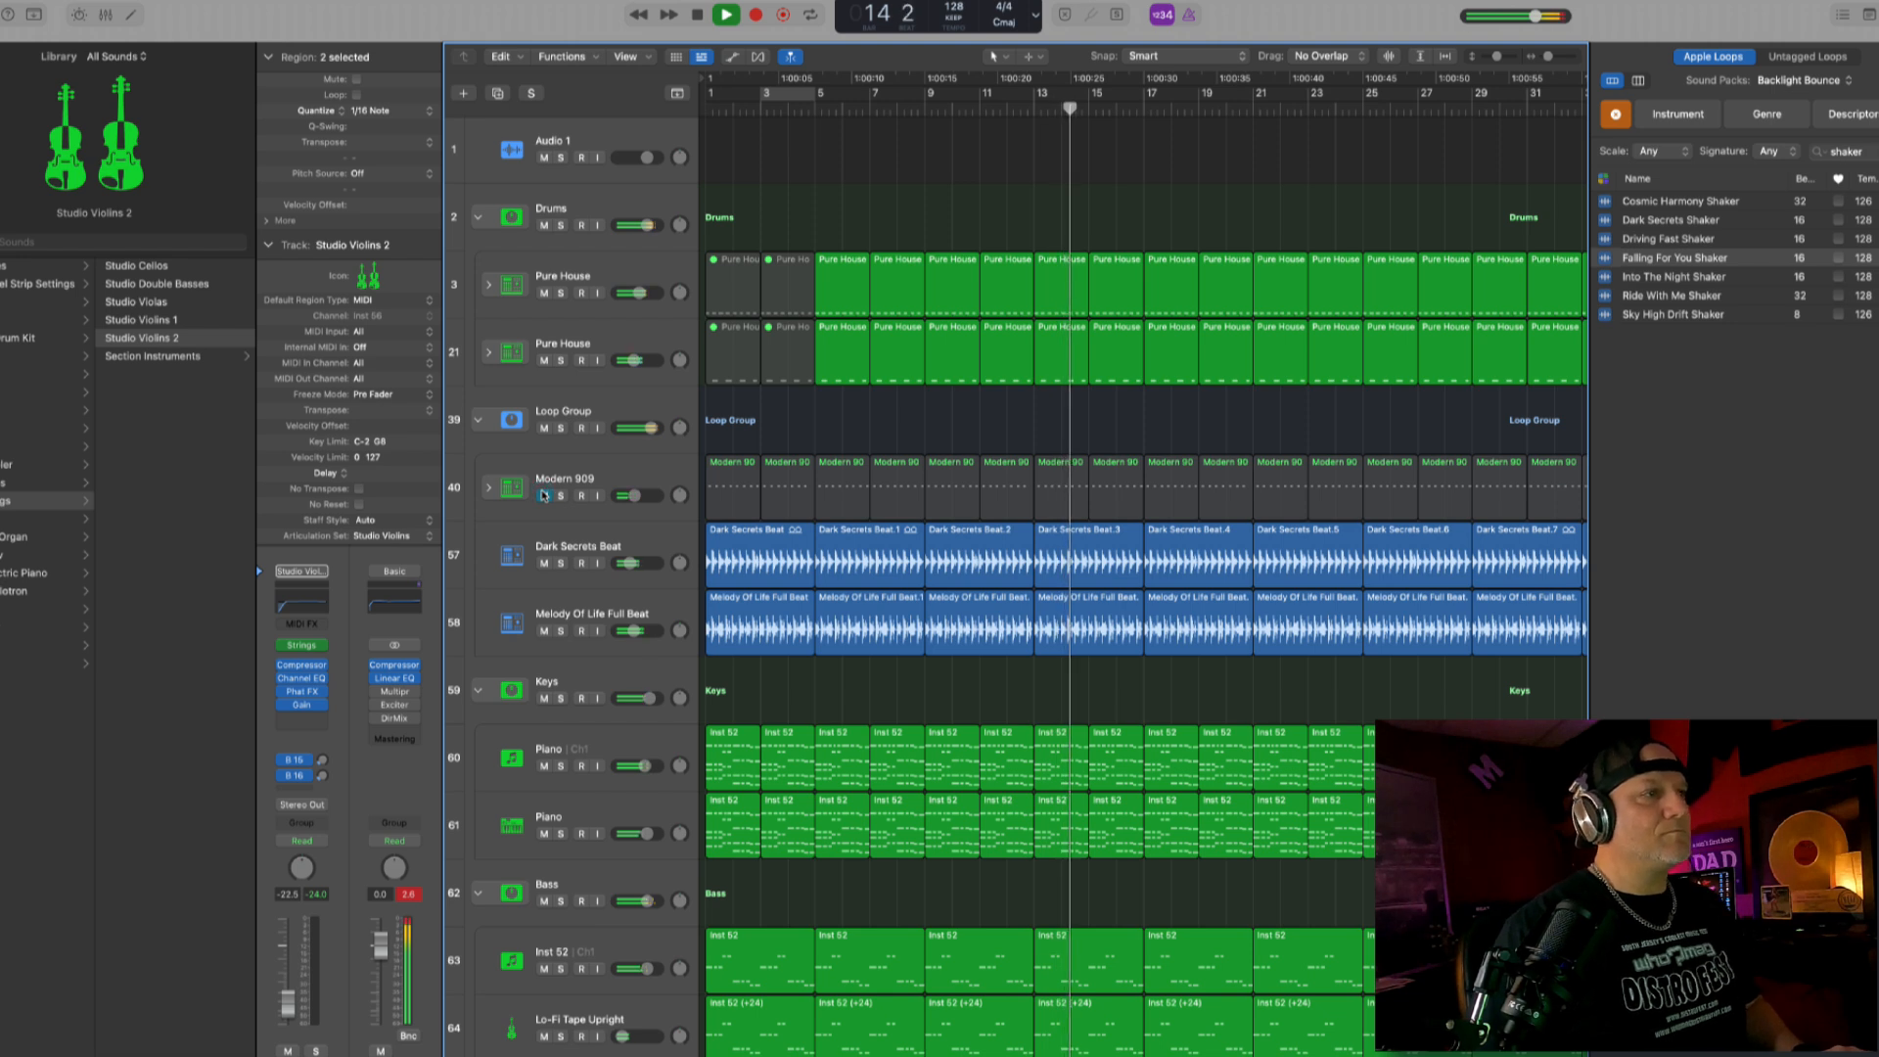
{"action": "left_click", "coordinate": [544, 495]}
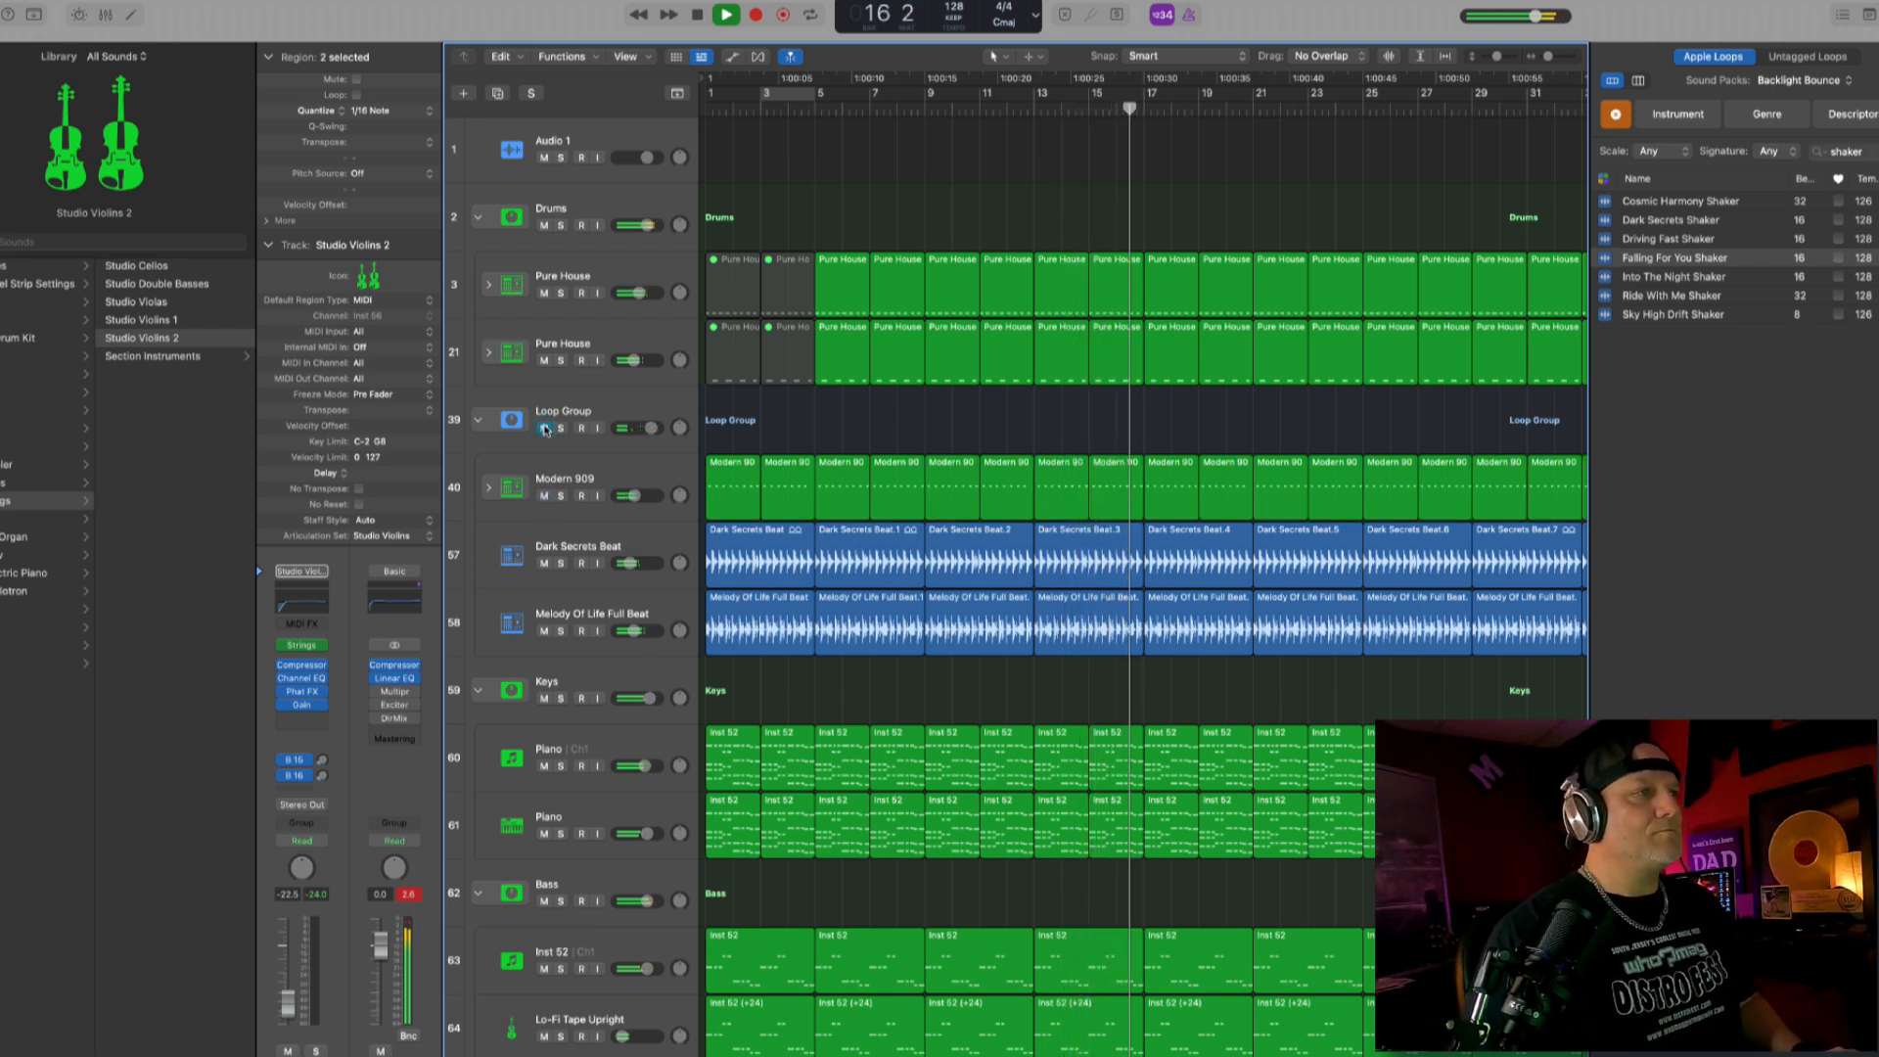
{"action": "scroll", "coordinate": [1013, 333], "scroll_direction": "down", "scroll_amount": 1}
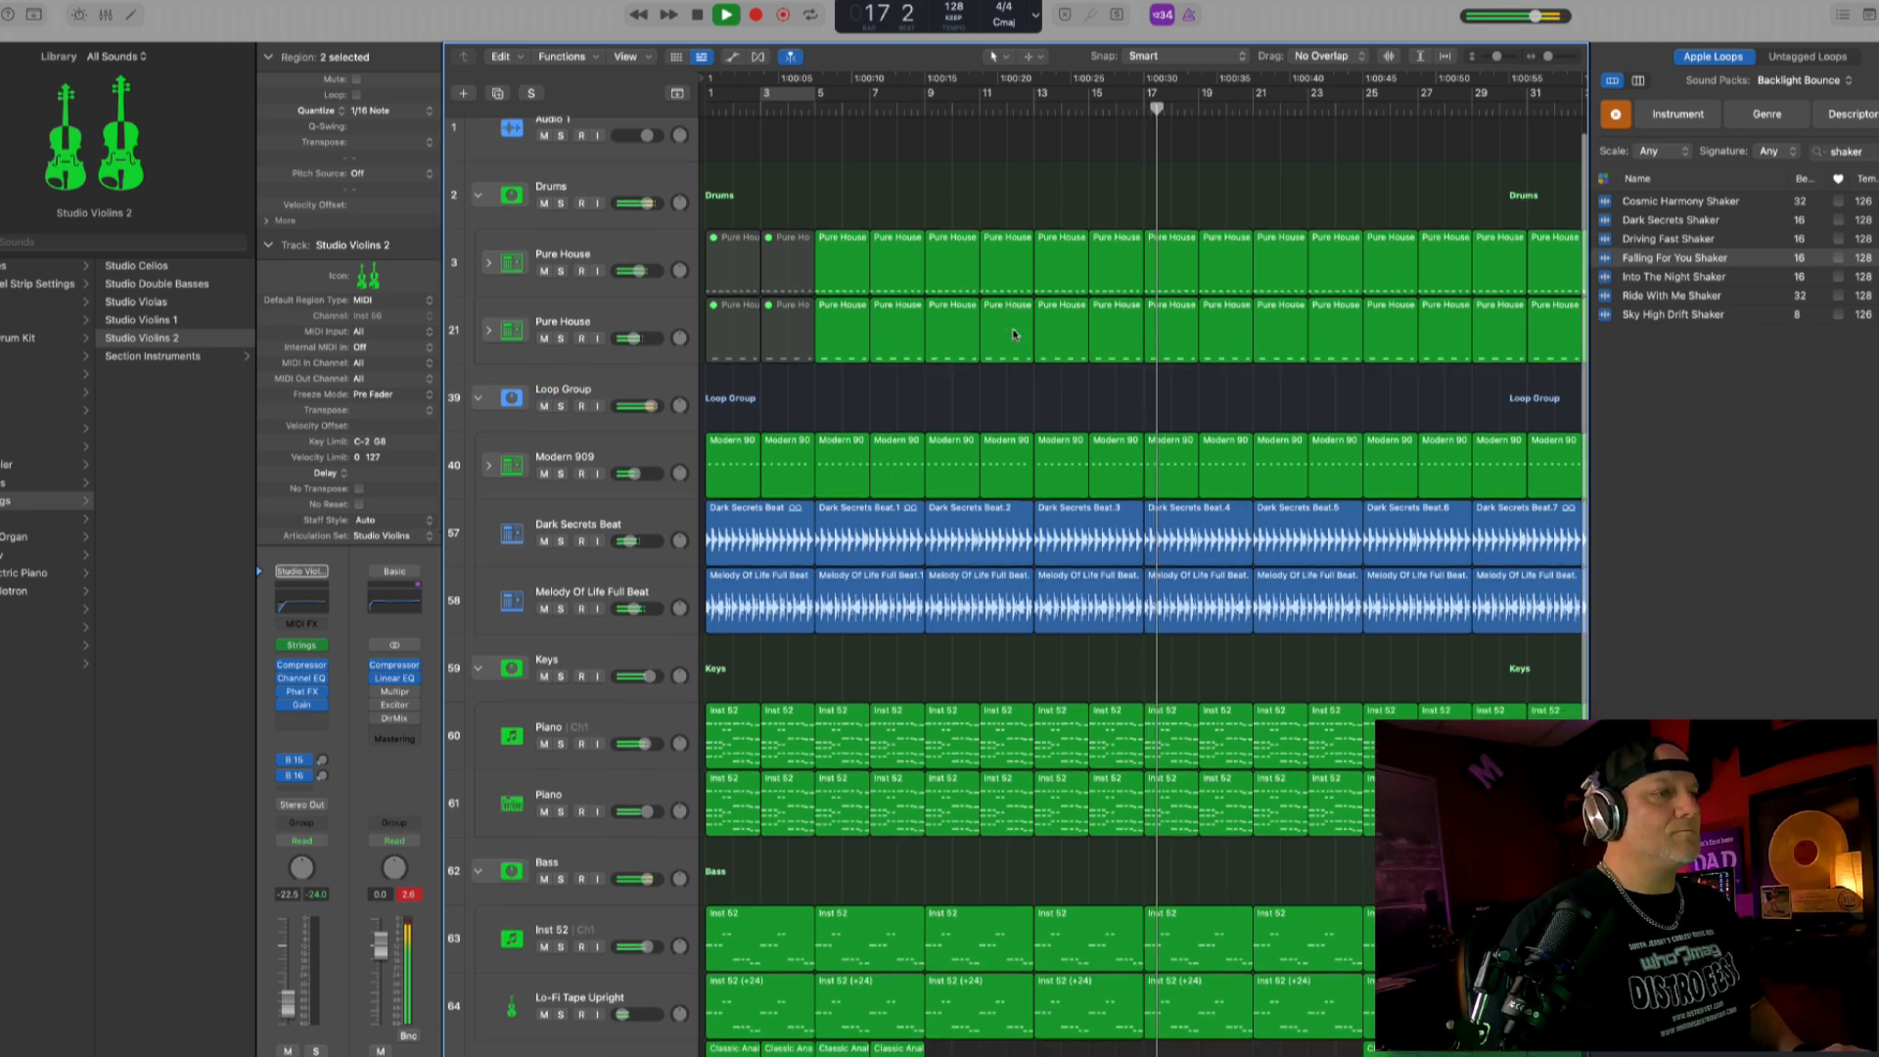
- Stop playback, show automation and lower the Keys filter frequency points near bars 9 and 22, setting the latter to about 760 Hz
{"action": "scroll", "coordinate": [1013, 334], "scroll_direction": "down", "scroll_amount": 3}
{"action": "key", "text": "super+Up"}
{"action": "key", "text": "super+Left"}
{"action": "key", "text": "super+Left"}
{"action": "key", "text": "space"}
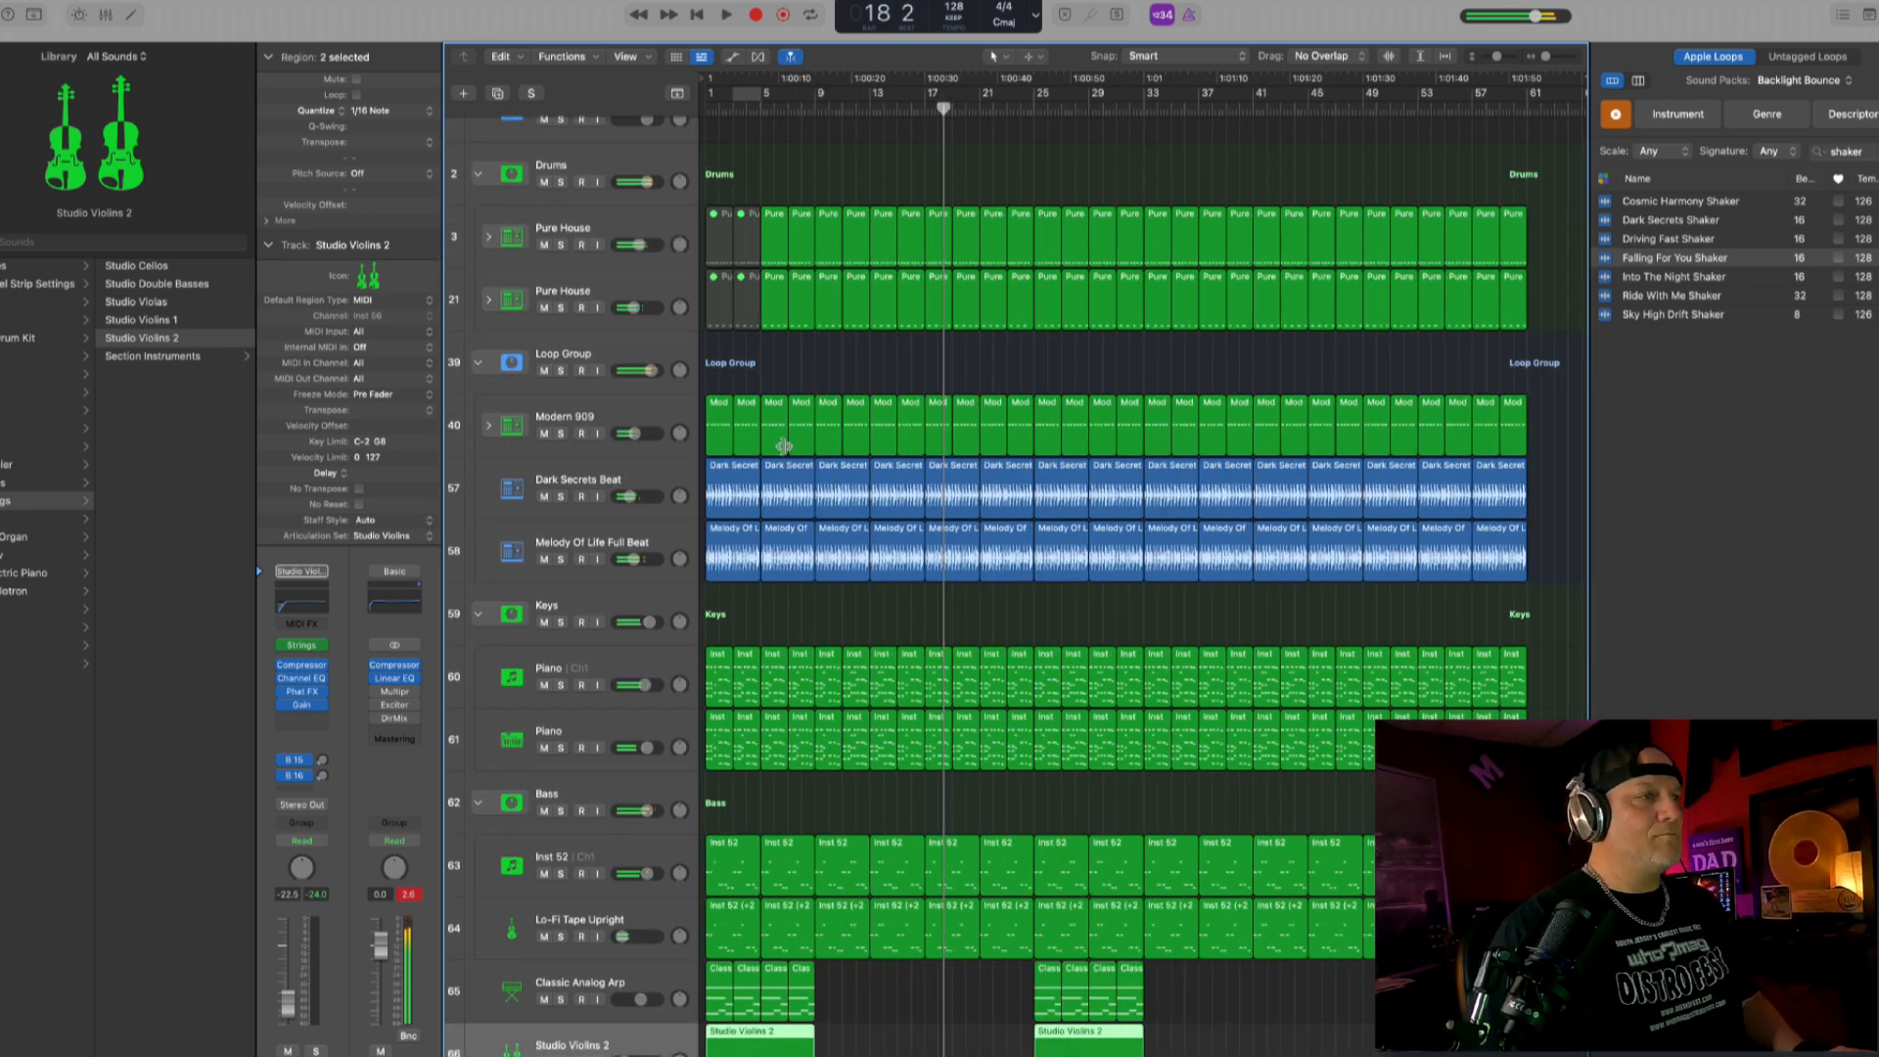
{"action": "left_click", "coordinate": [580, 595]}
{"action": "key", "text": "a"}
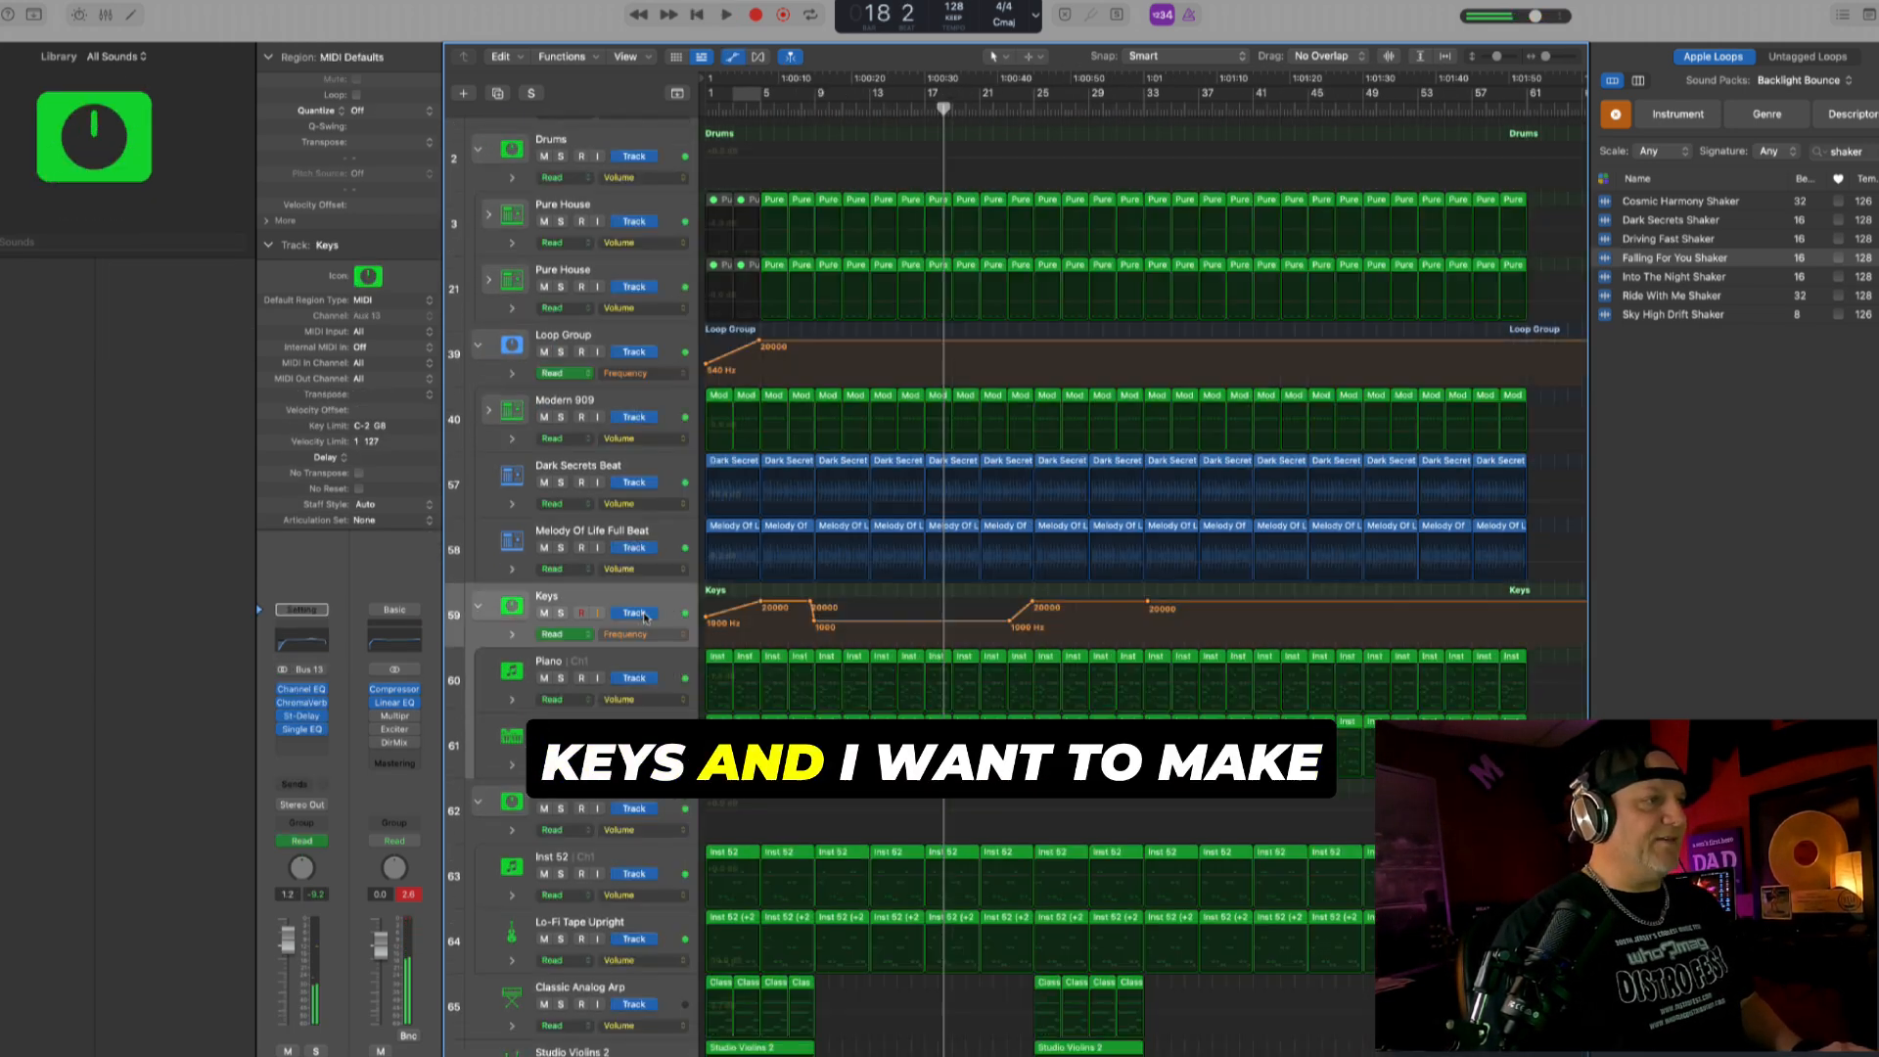
{"action": "left_click_drag", "start_coordinate": [815, 624], "coordinate": [815, 629]}
{"action": "left_click_drag", "start_coordinate": [1006, 626], "coordinate": [1006, 628]}
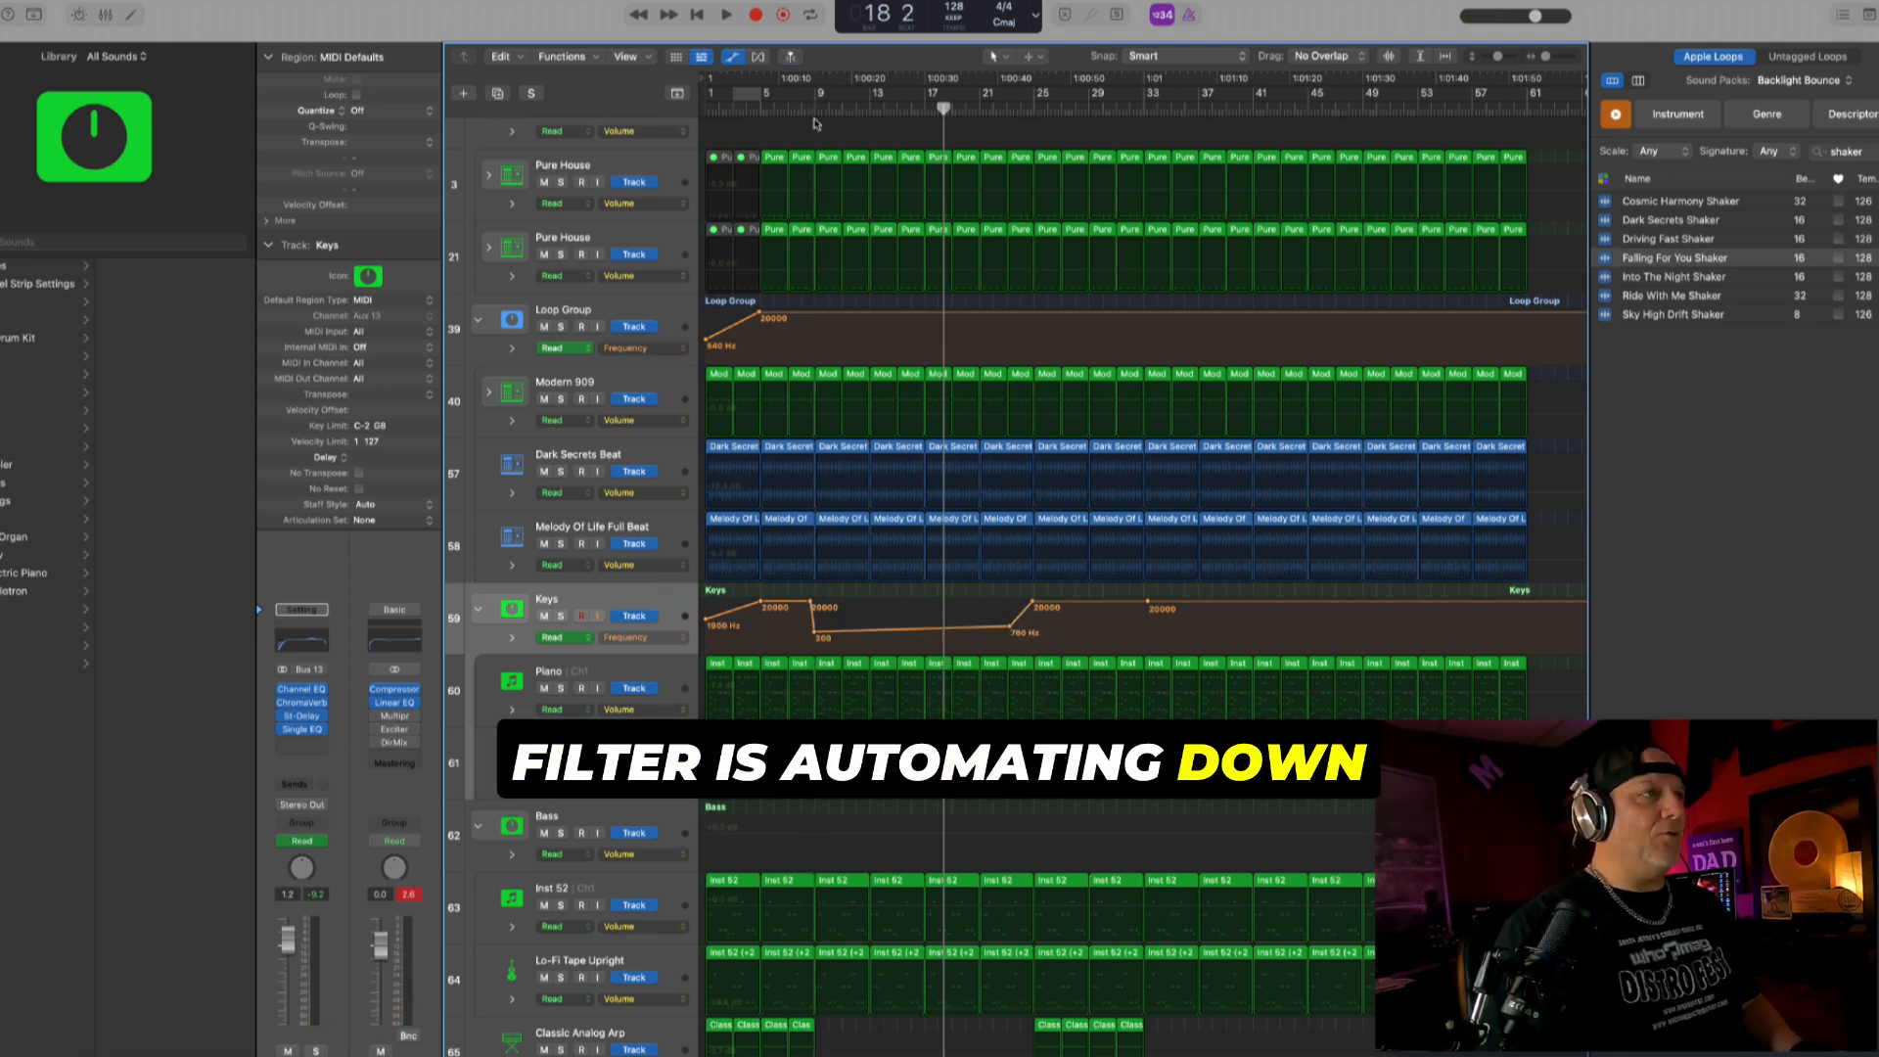
- Play from bar 8 and set the Keys filter frequency point at bar 9 to about 430 Hz
{"action": "left_click", "coordinate": [802, 107]}
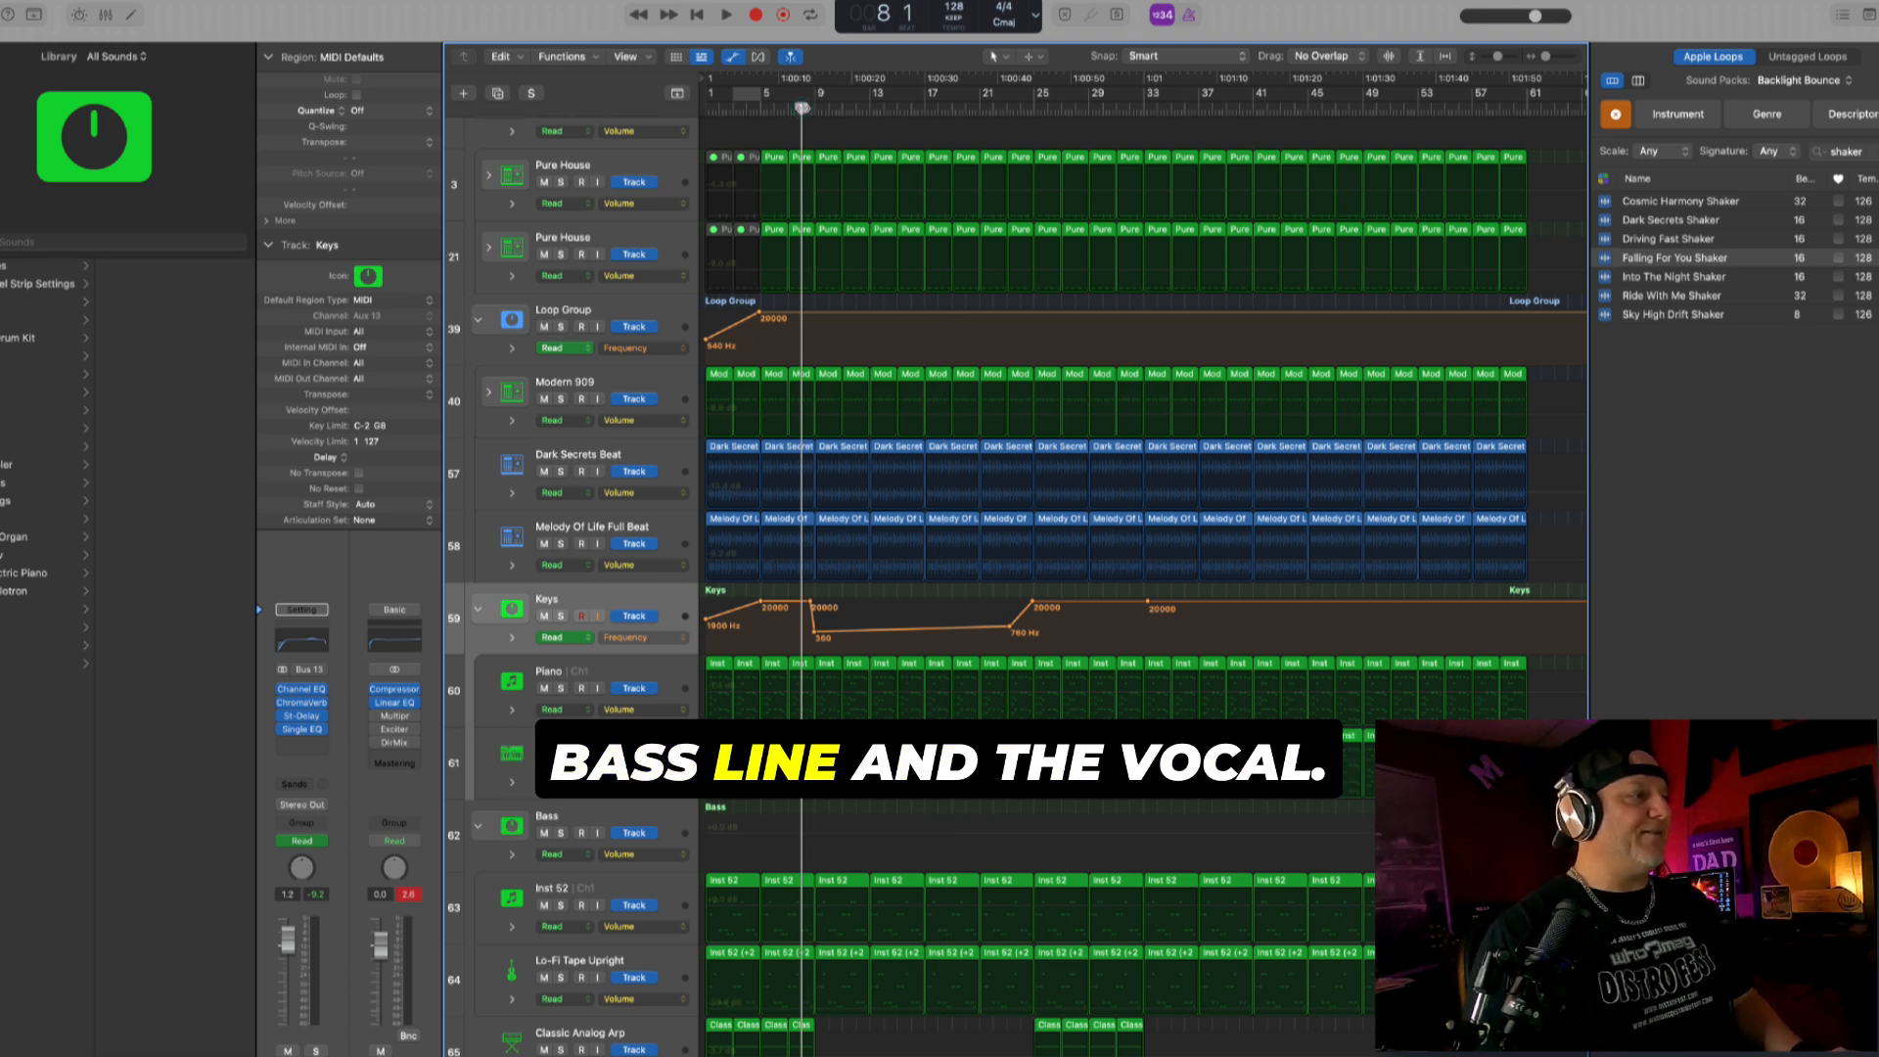
{"action": "key", "text": "space"}
{"action": "left_click_drag", "start_coordinate": [812, 632], "coordinate": [817, 635]}
{"action": "key", "text": "super+Right"}
{"action": "key", "text": "super+Right"}
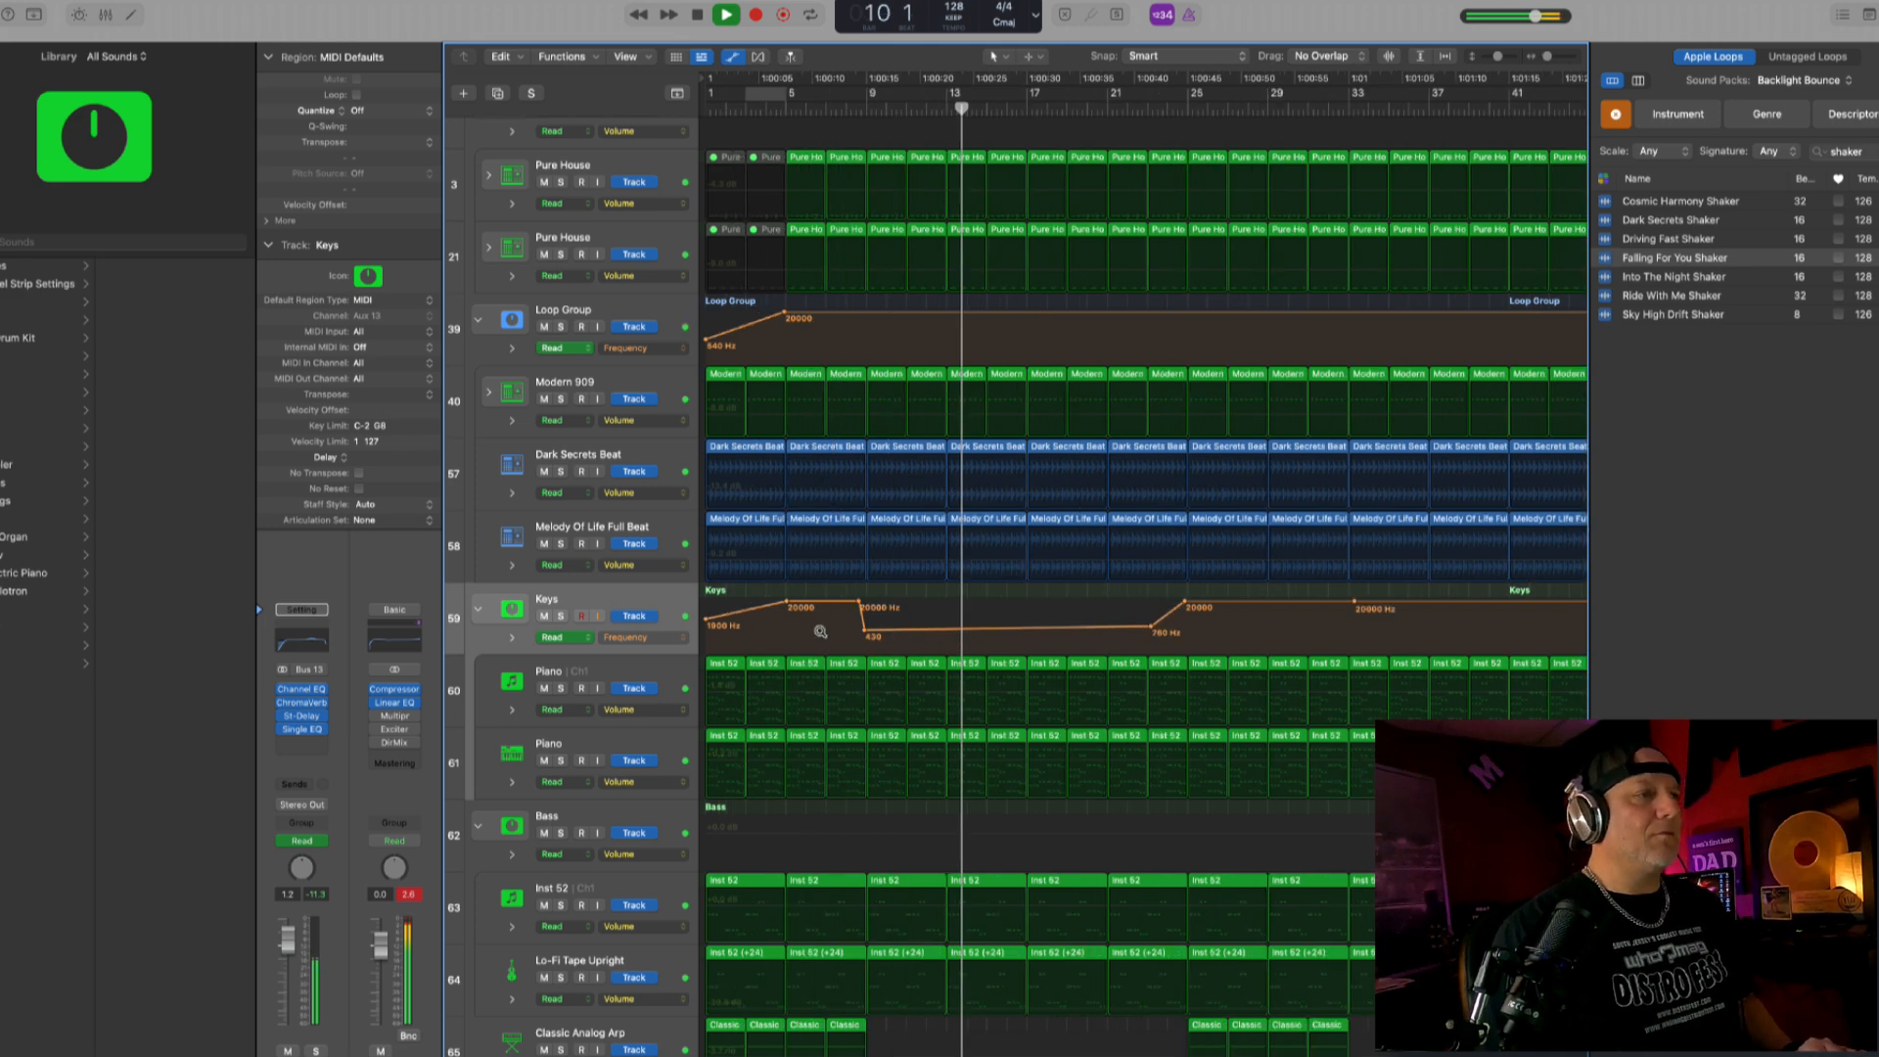
- Replay from around bar 8 with automation hidden and compare the mix with the Bass and Lo-Fi Tape Upright tracks muted and unmuted
{"action": "left_click", "coordinate": [1027, 109]}
{"action": "scroll", "coordinate": [1037, 123], "scroll_direction": "right", "scroll_amount": 1}
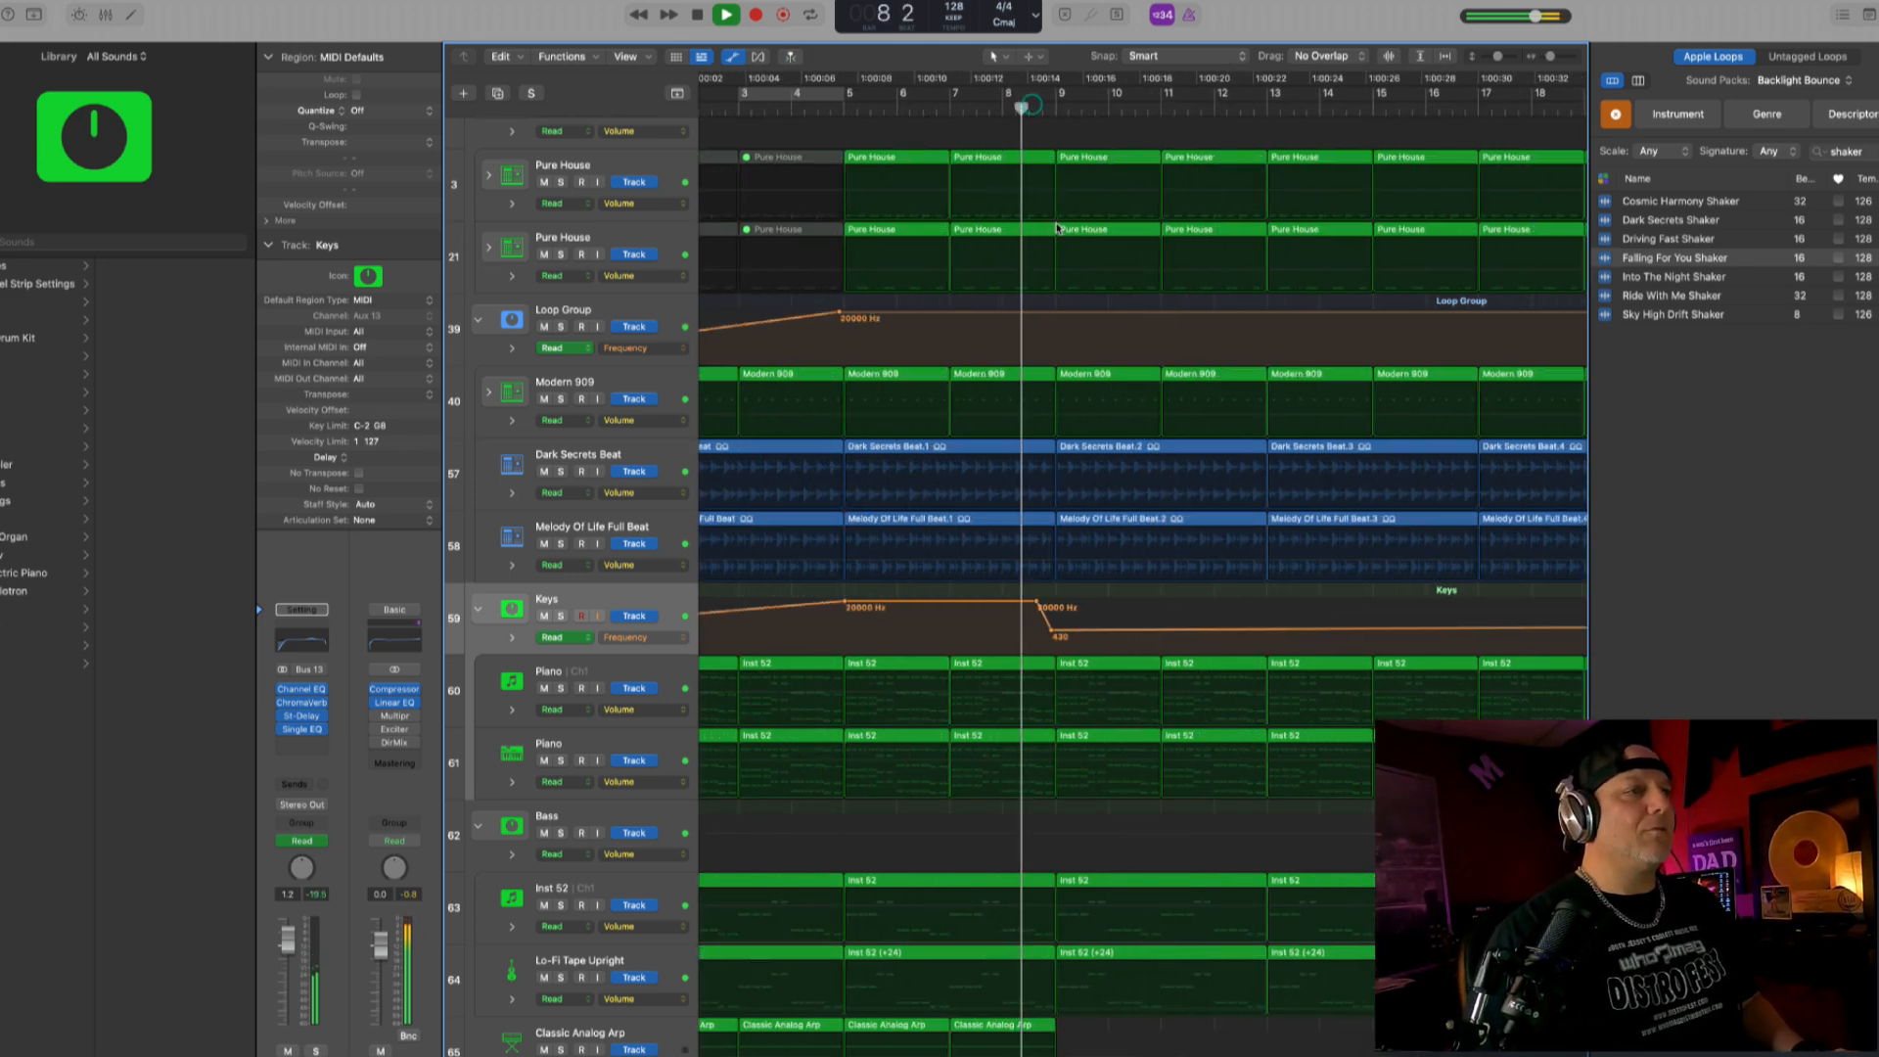
{"action": "scroll", "coordinate": [660, 734], "scroll_direction": "down", "scroll_amount": 3}
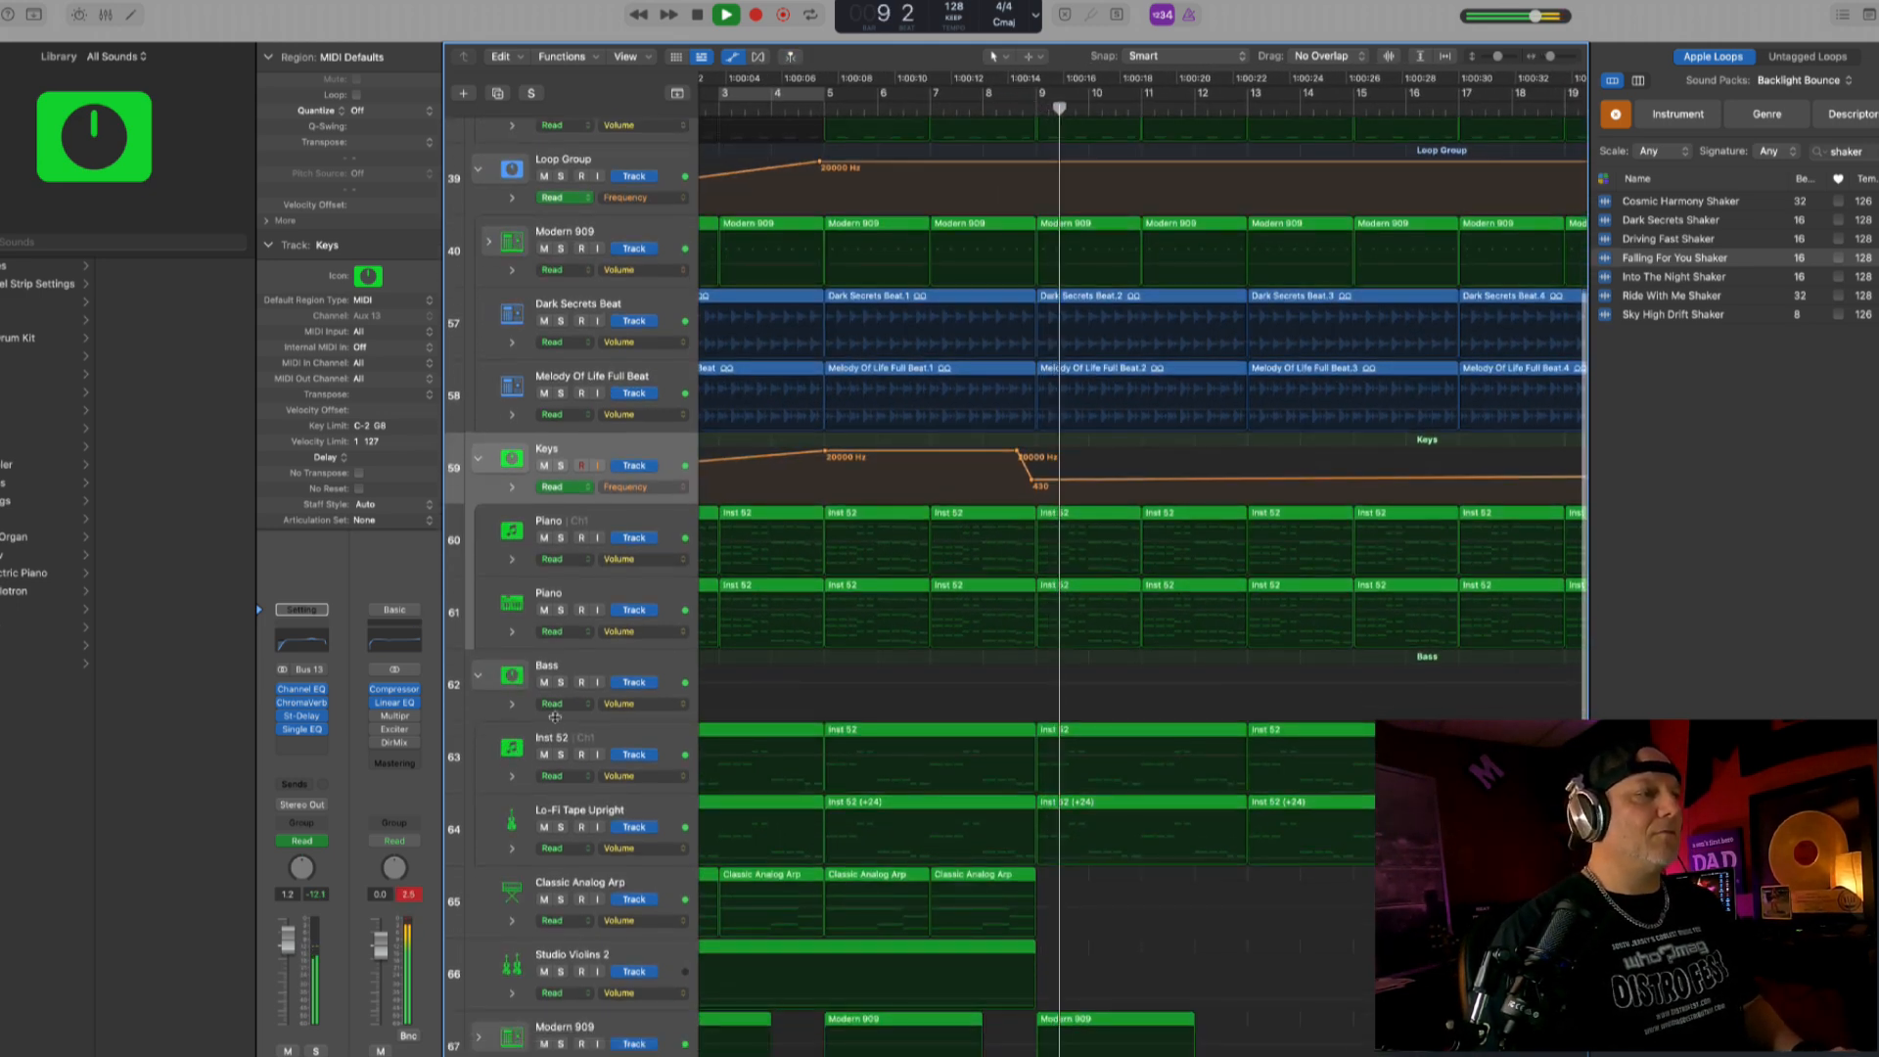
{"action": "key", "text": "a"}
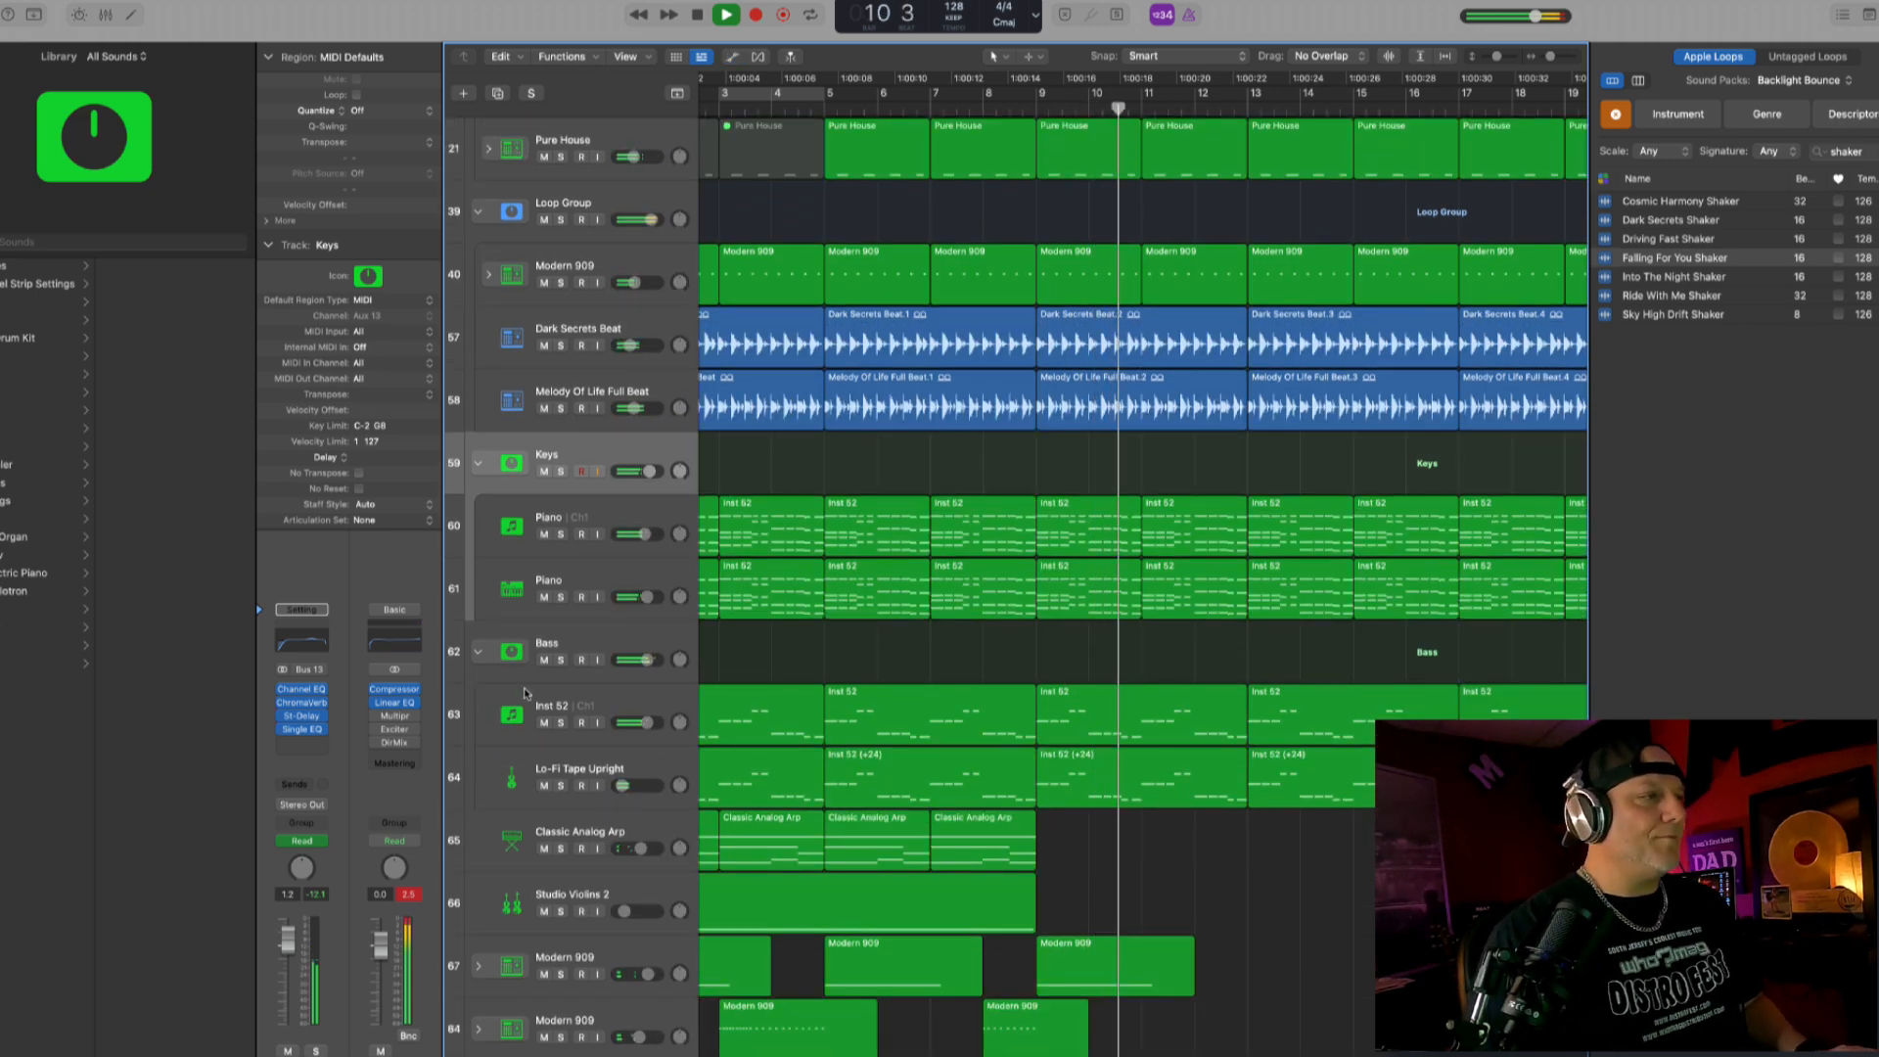
{"action": "left_click", "coordinate": [544, 661]}
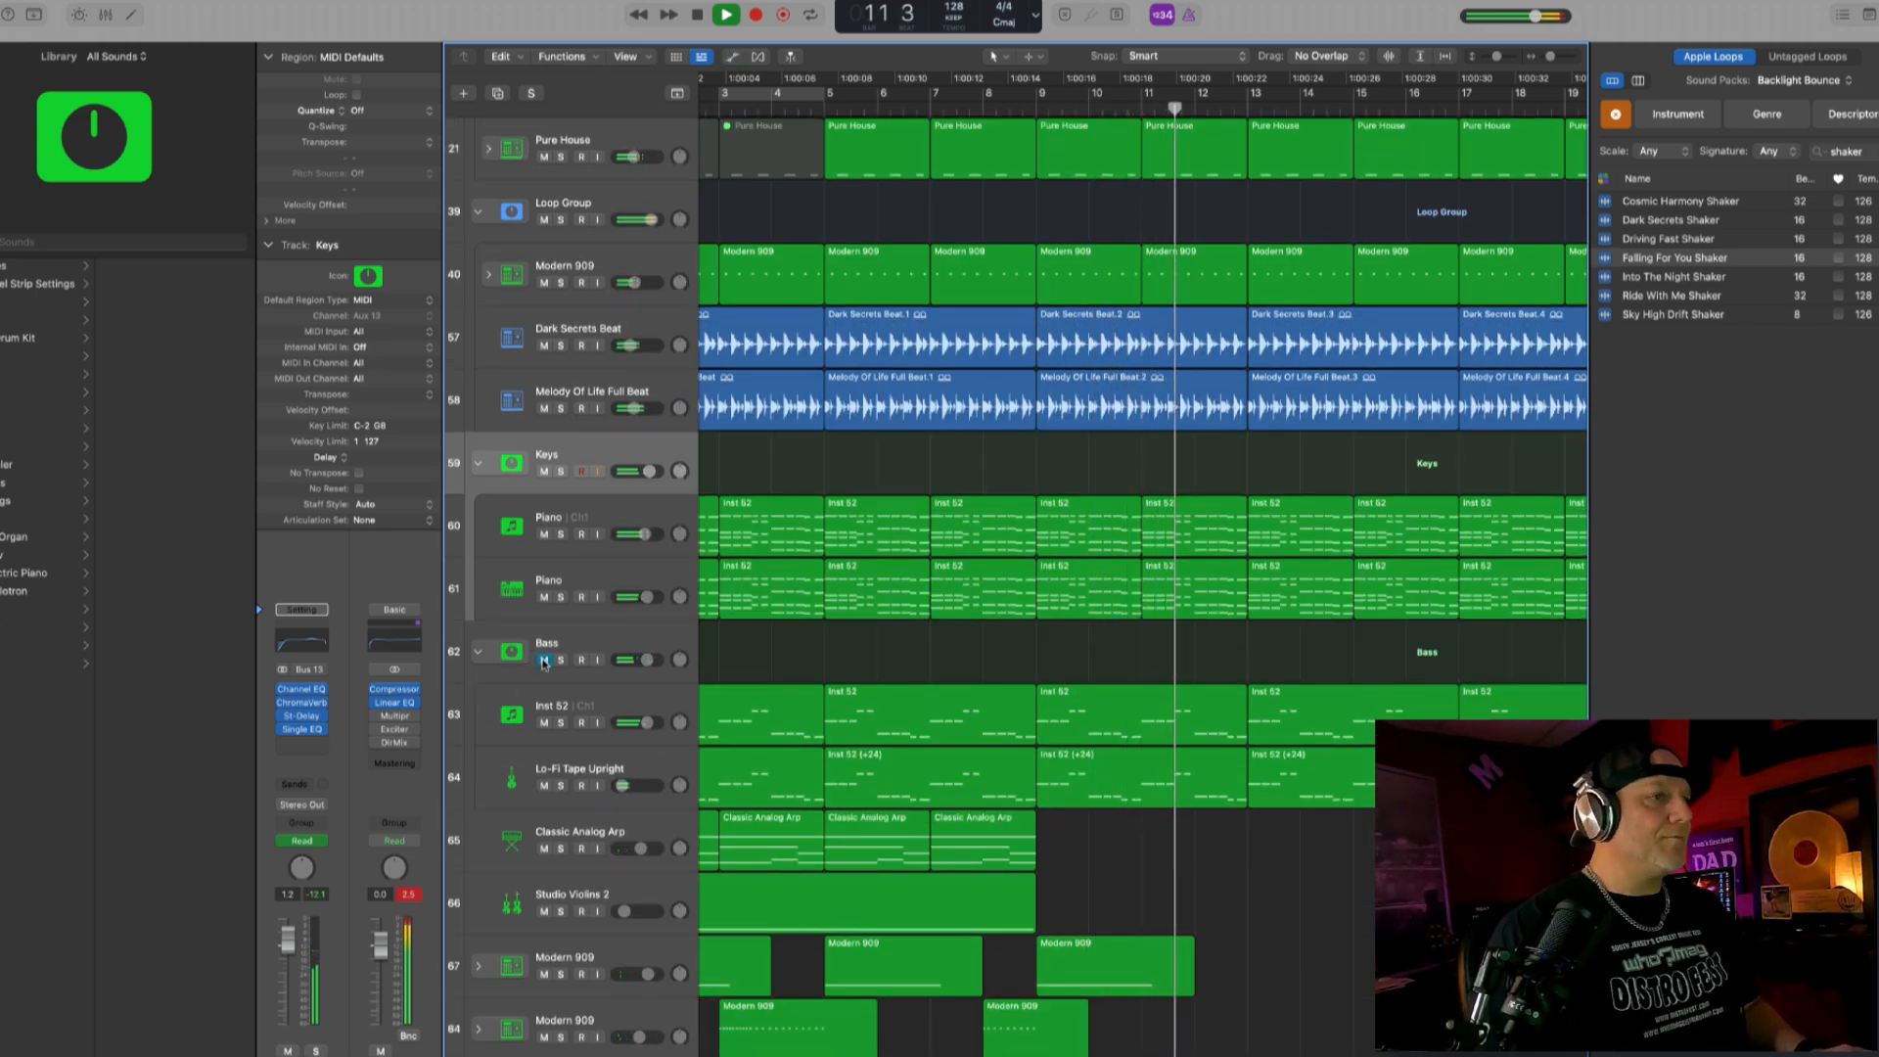
{"action": "left_click", "coordinate": [543, 787]}
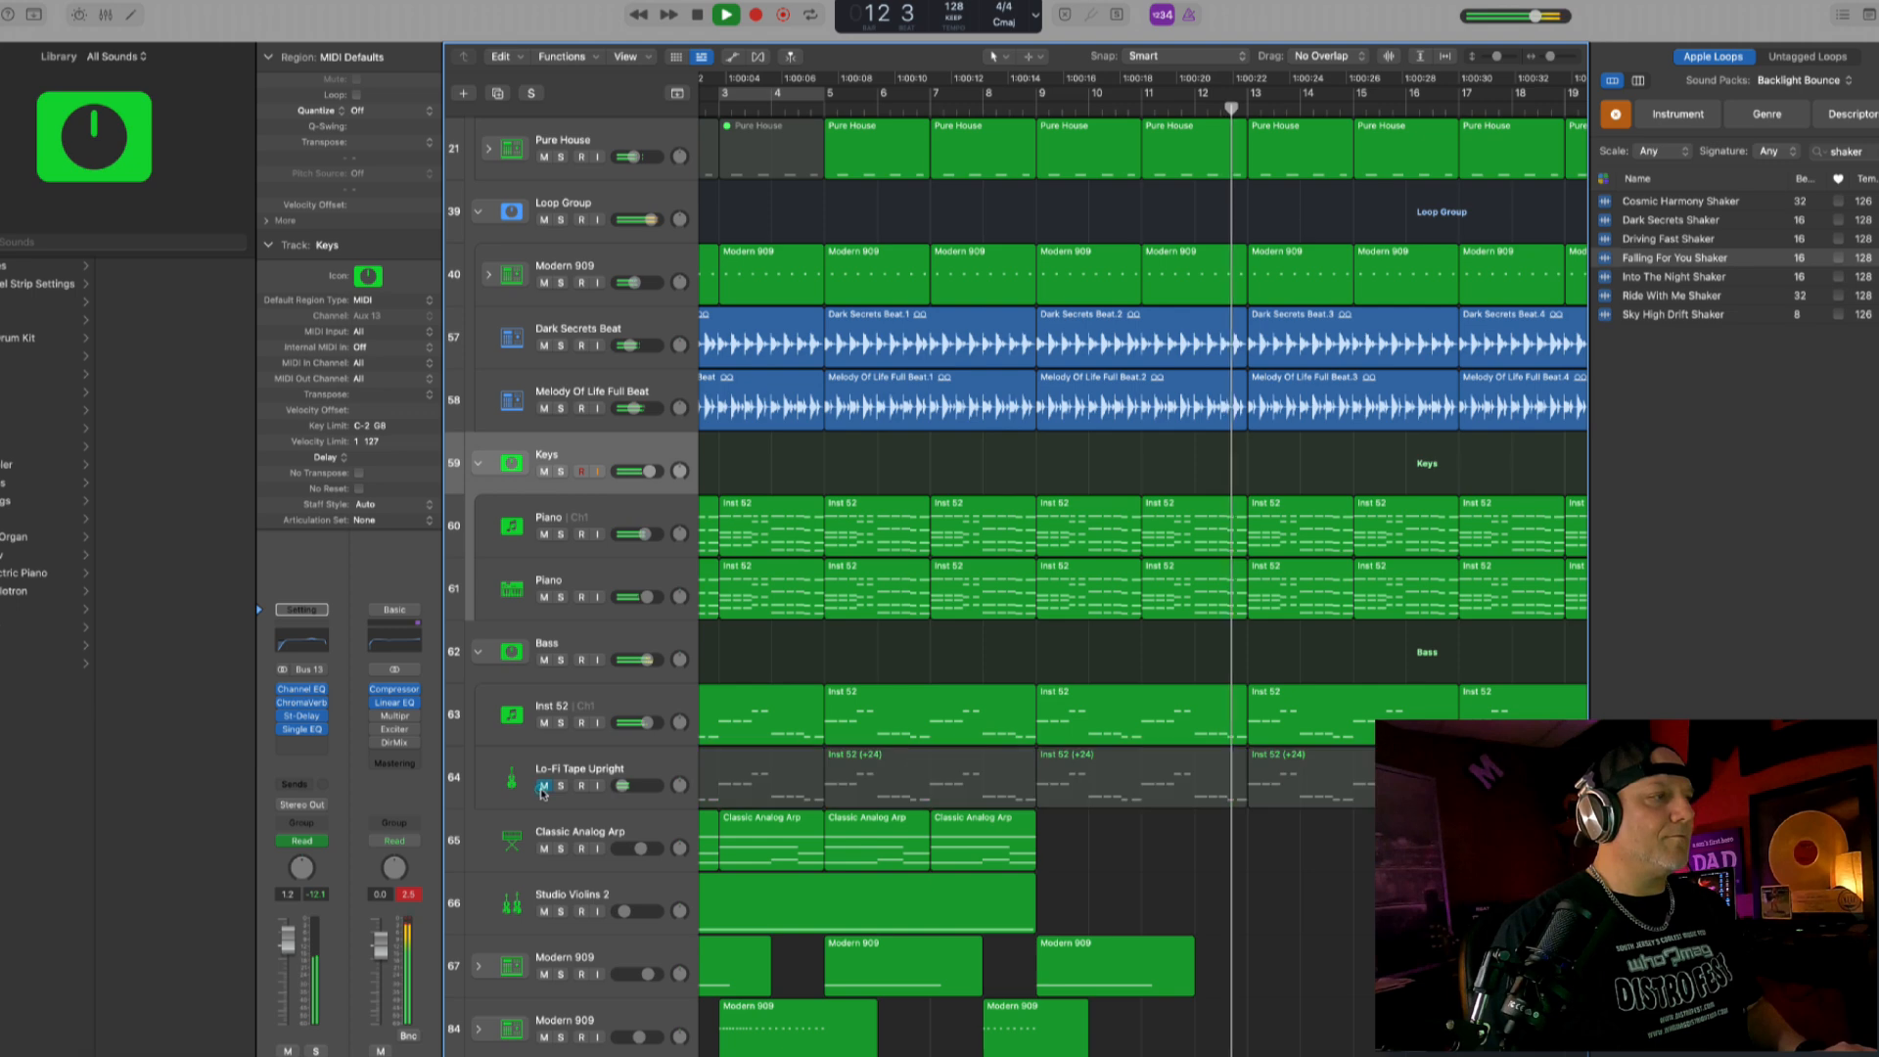
{"action": "left_click", "coordinate": [543, 787]}
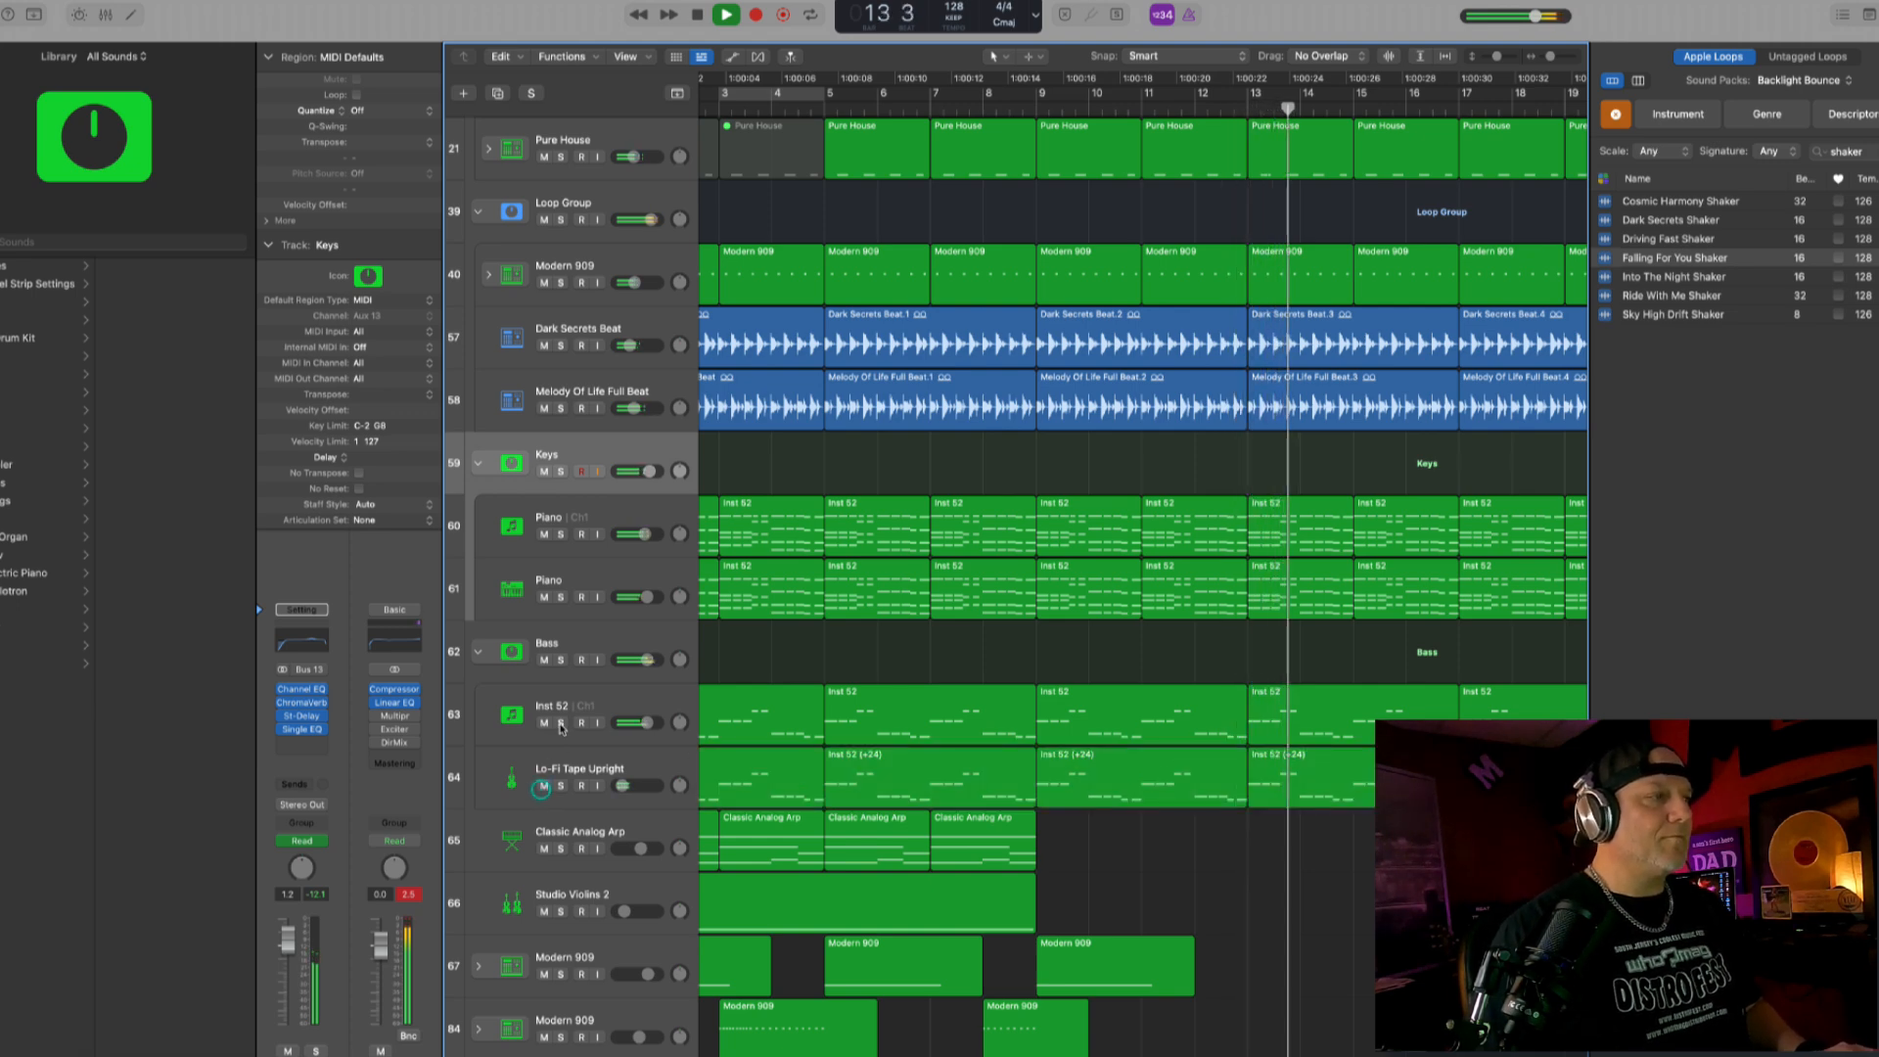
- Solo the Inst 52 bass track, set its Channel EQ low cut to 126 Hz, and unsolo it
{"action": "left_click", "coordinate": [559, 722]}
{"action": "left_click", "coordinate": [473, 714]}
{"action": "left_click", "coordinate": [302, 717]}
{"action": "left_click_drag", "start_coordinate": [790, 427], "coordinate": [726, 428]}
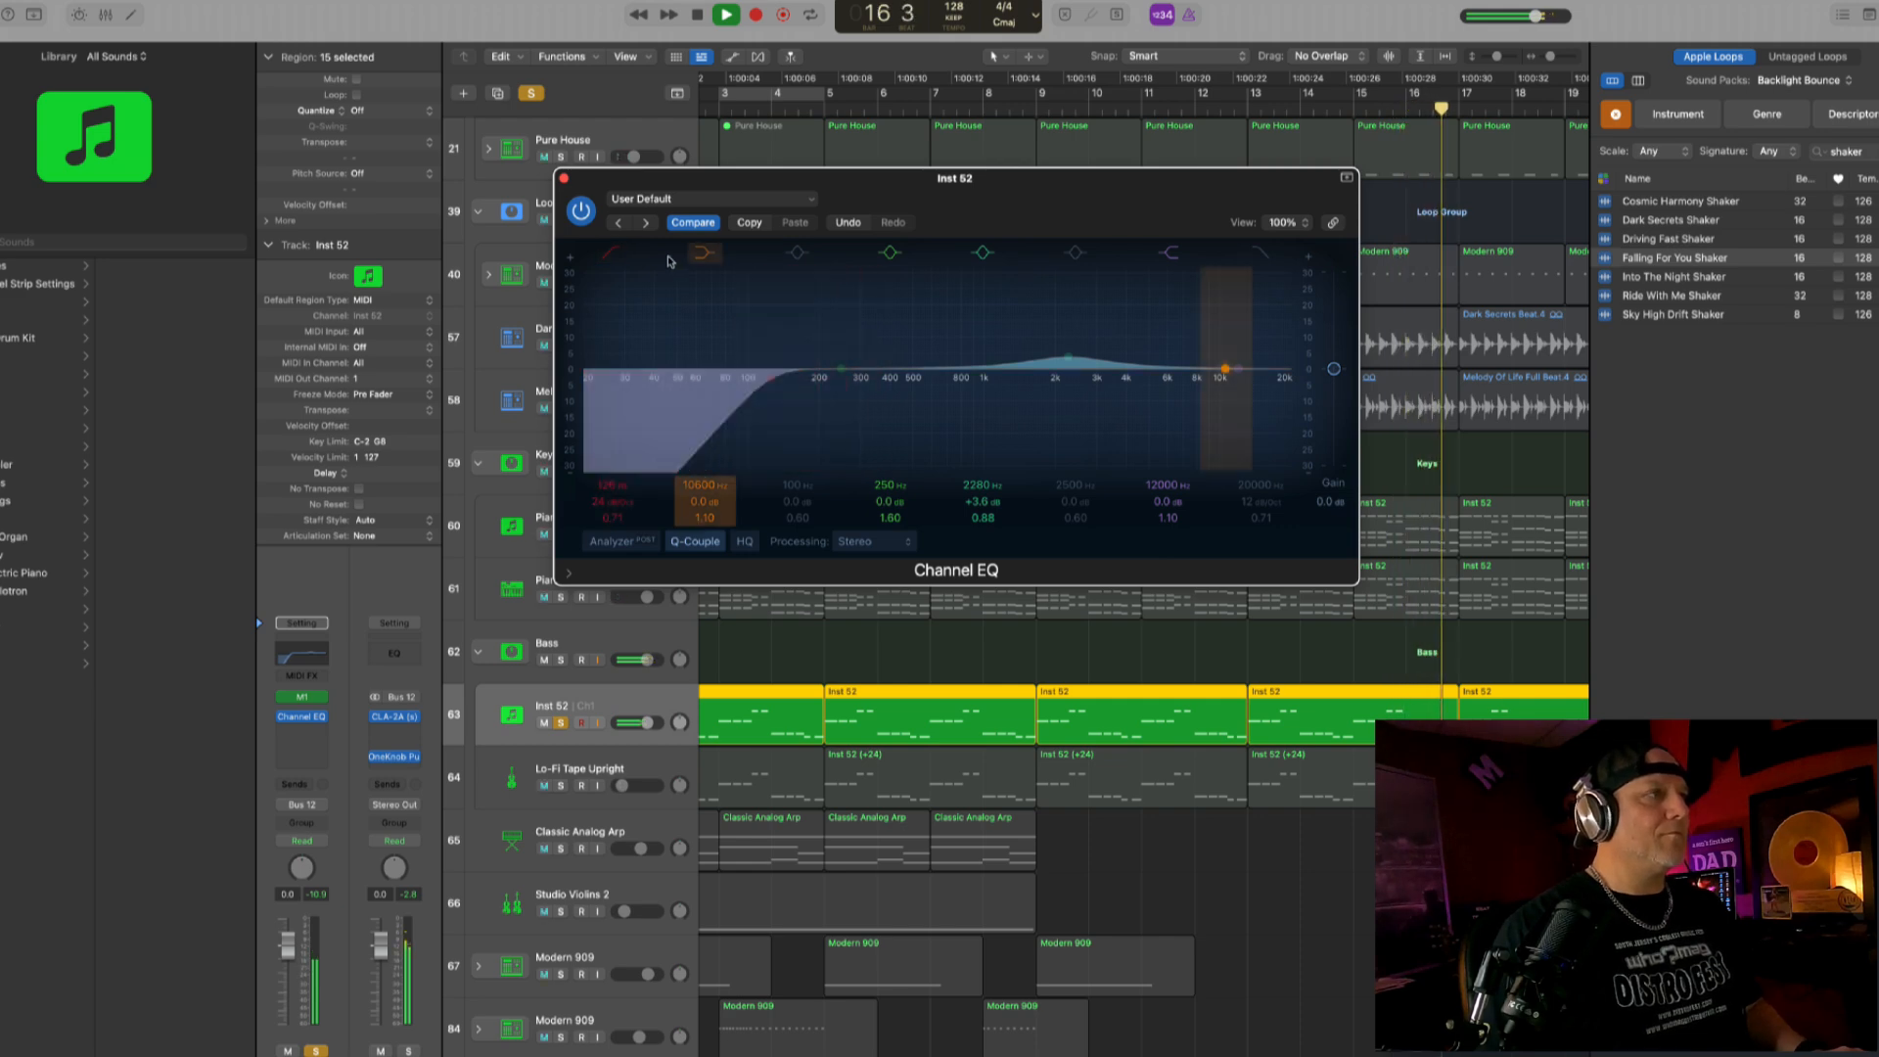
{"action": "left_click", "coordinate": [563, 179]}
{"action": "left_click", "coordinate": [561, 722]}
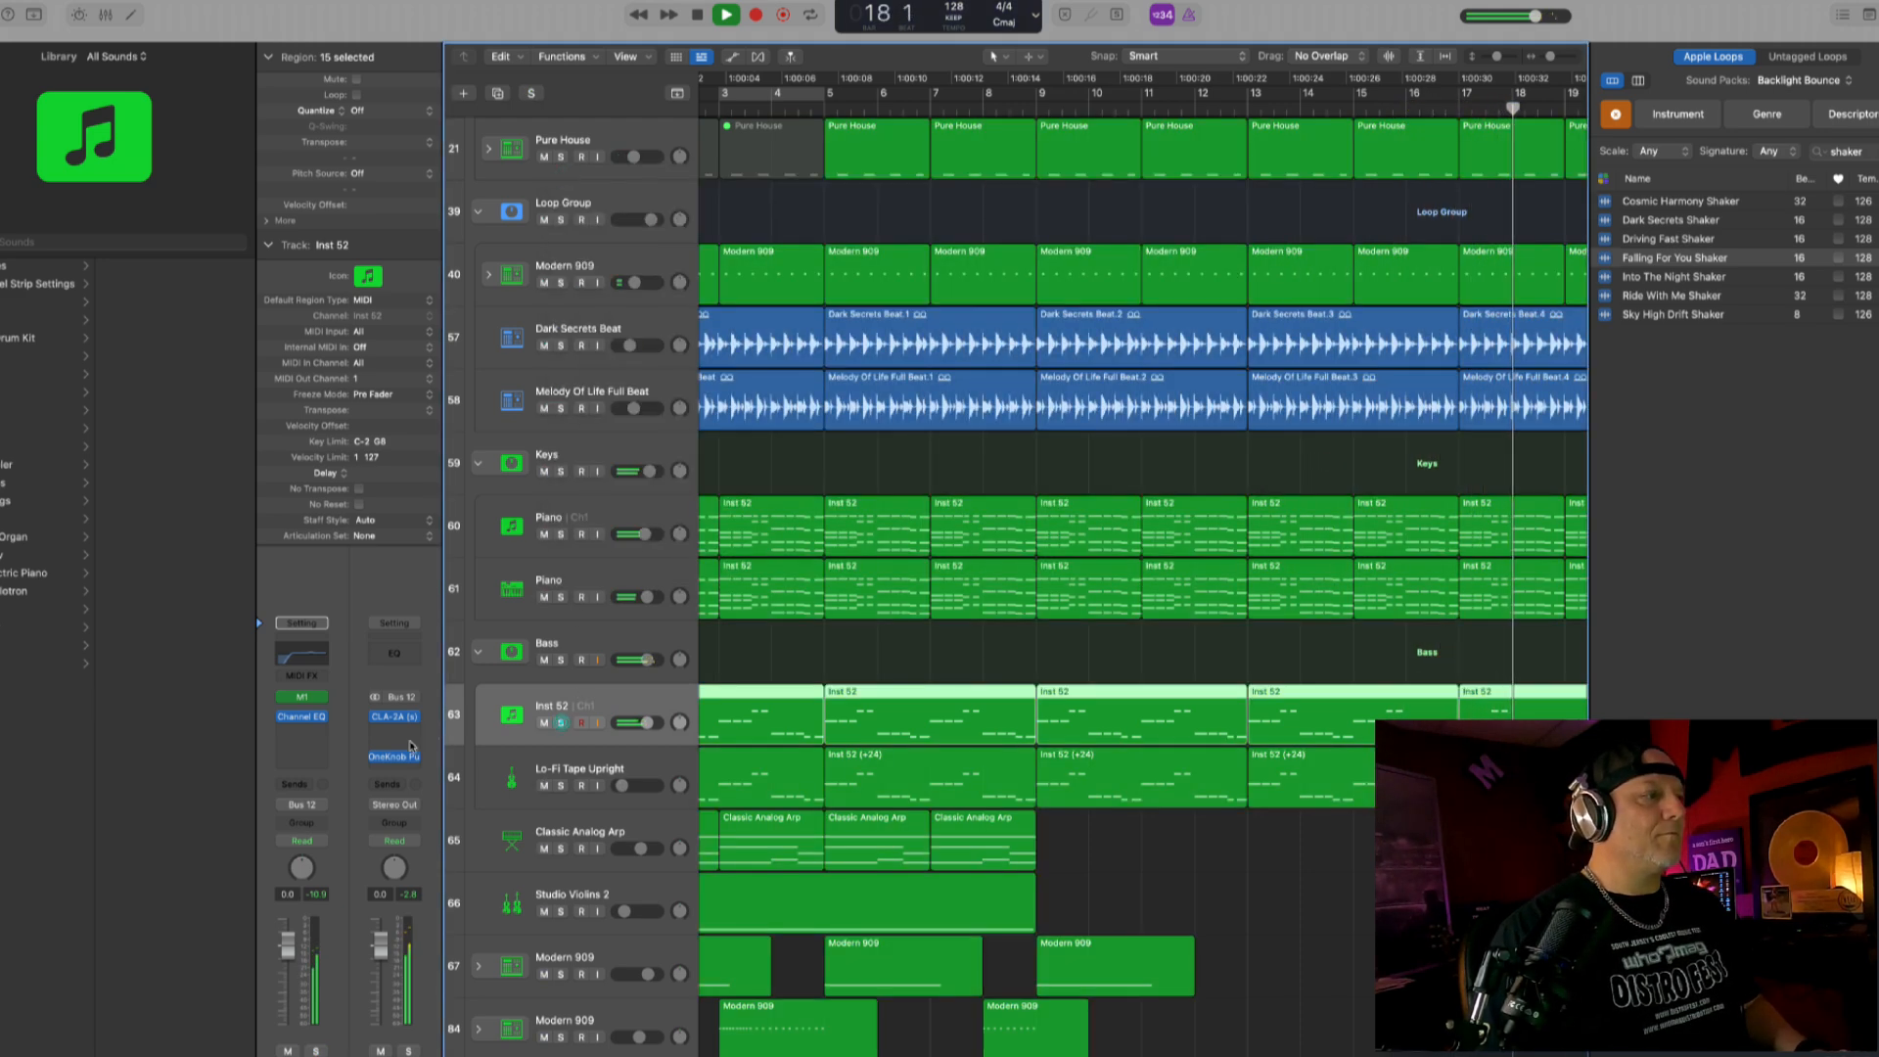
- Turn up the Bass stack's OneKnob Pumper slightly and set the stack's volume to about 1.9 dB
{"action": "left_click", "coordinate": [394, 757]}
{"action": "left_click_drag", "start_coordinate": [707, 390], "coordinate": [707, 371]}
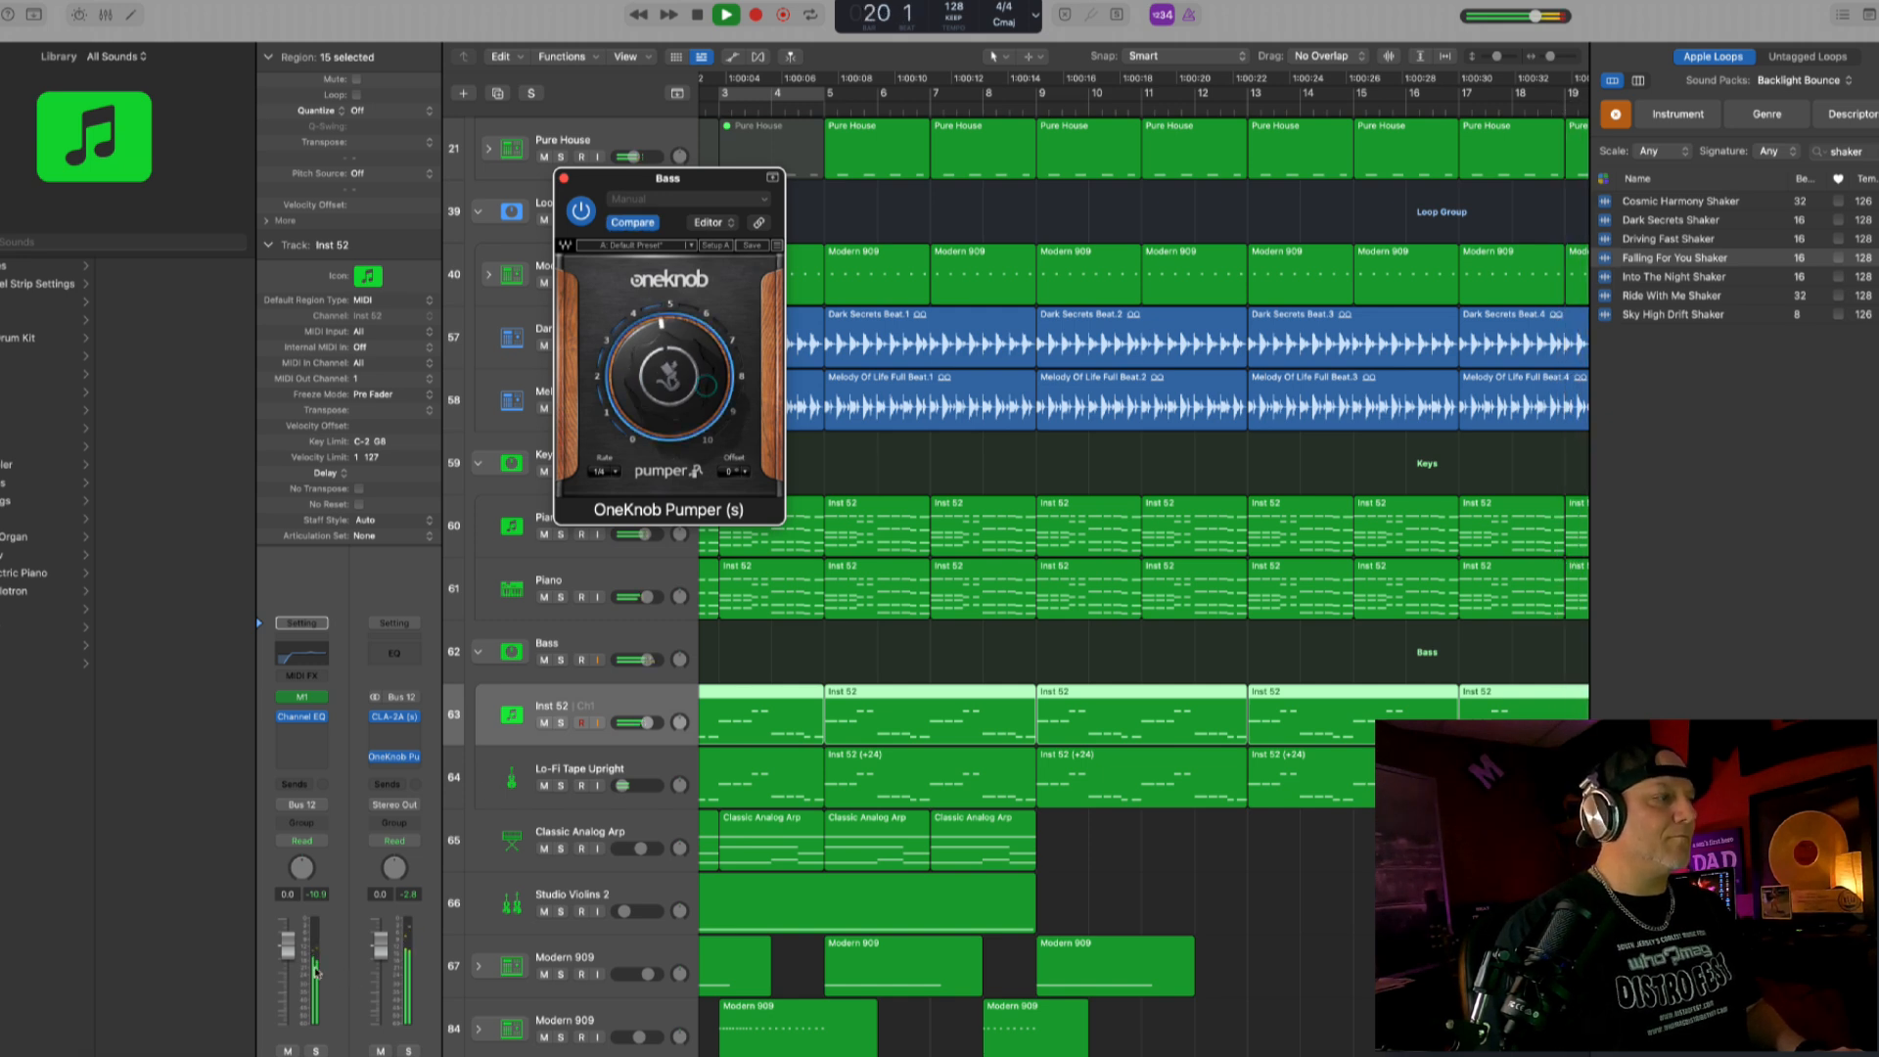
{"action": "left_click", "coordinate": [641, 638]}
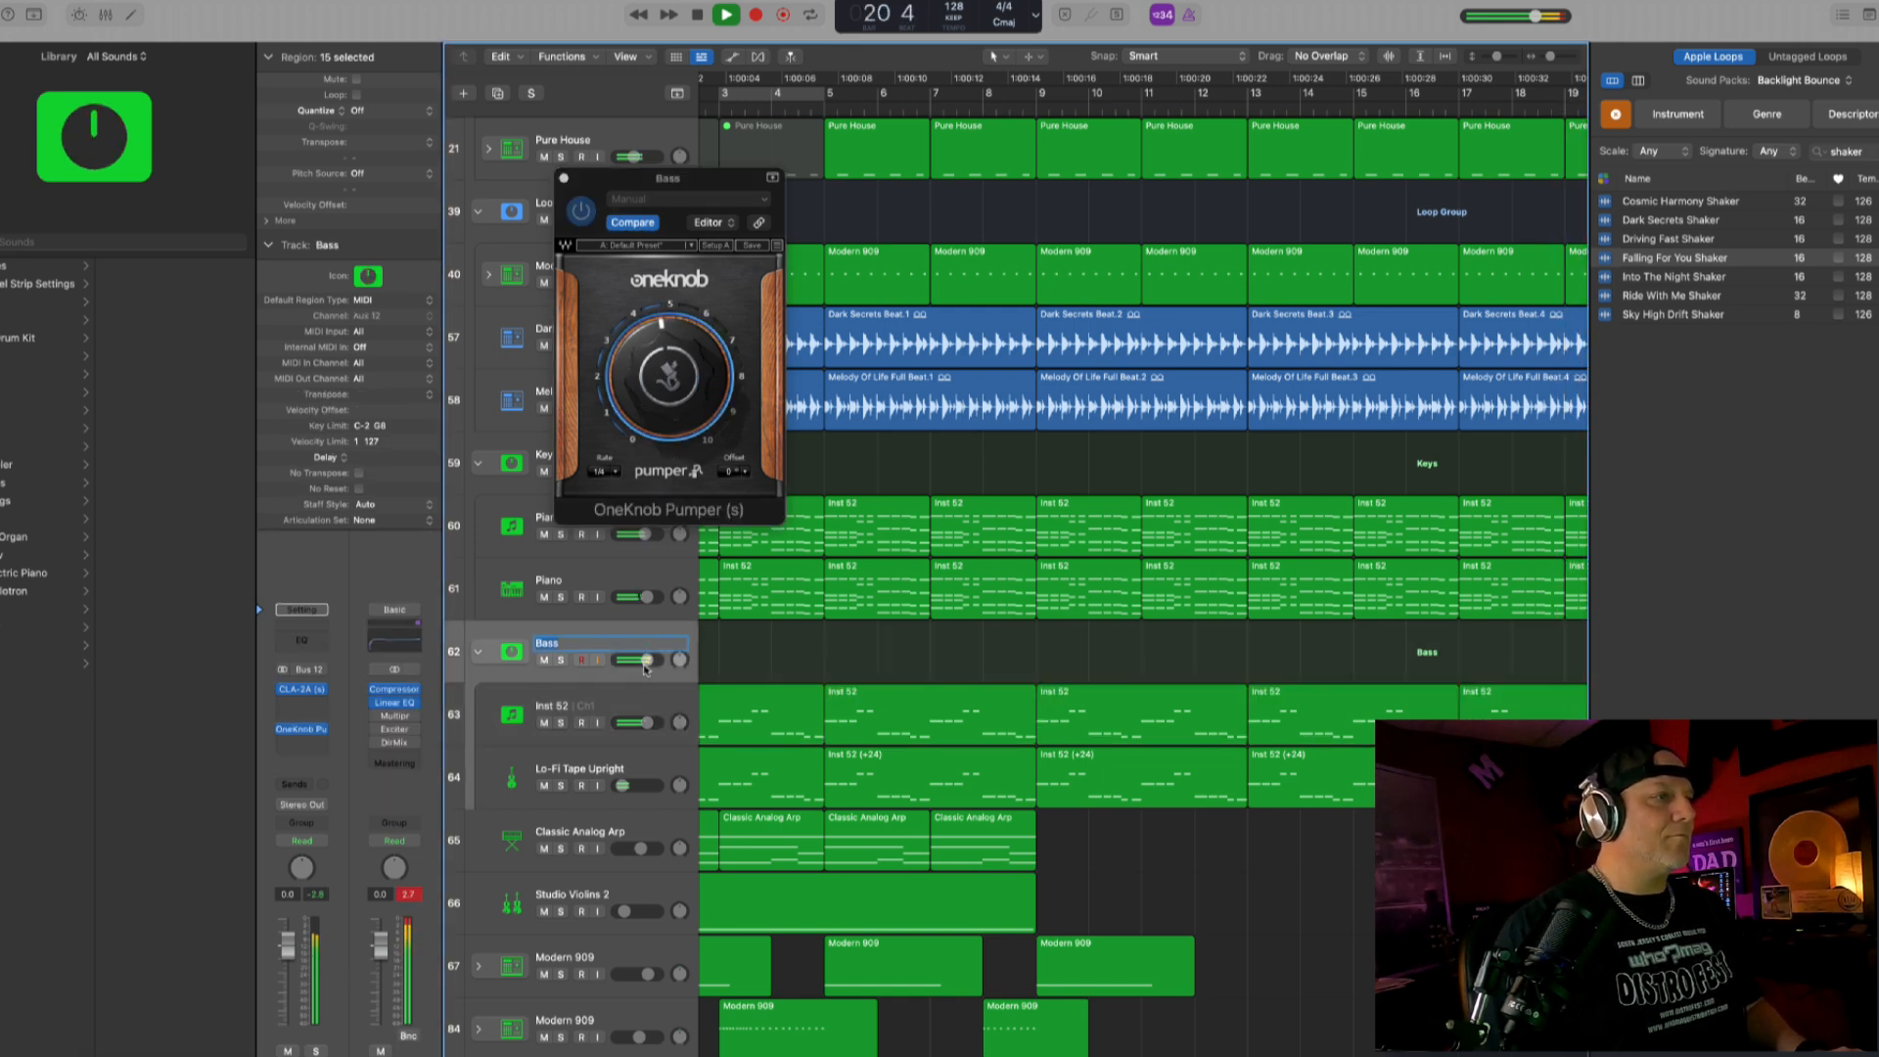
{"action": "left_click", "coordinate": [644, 668]}
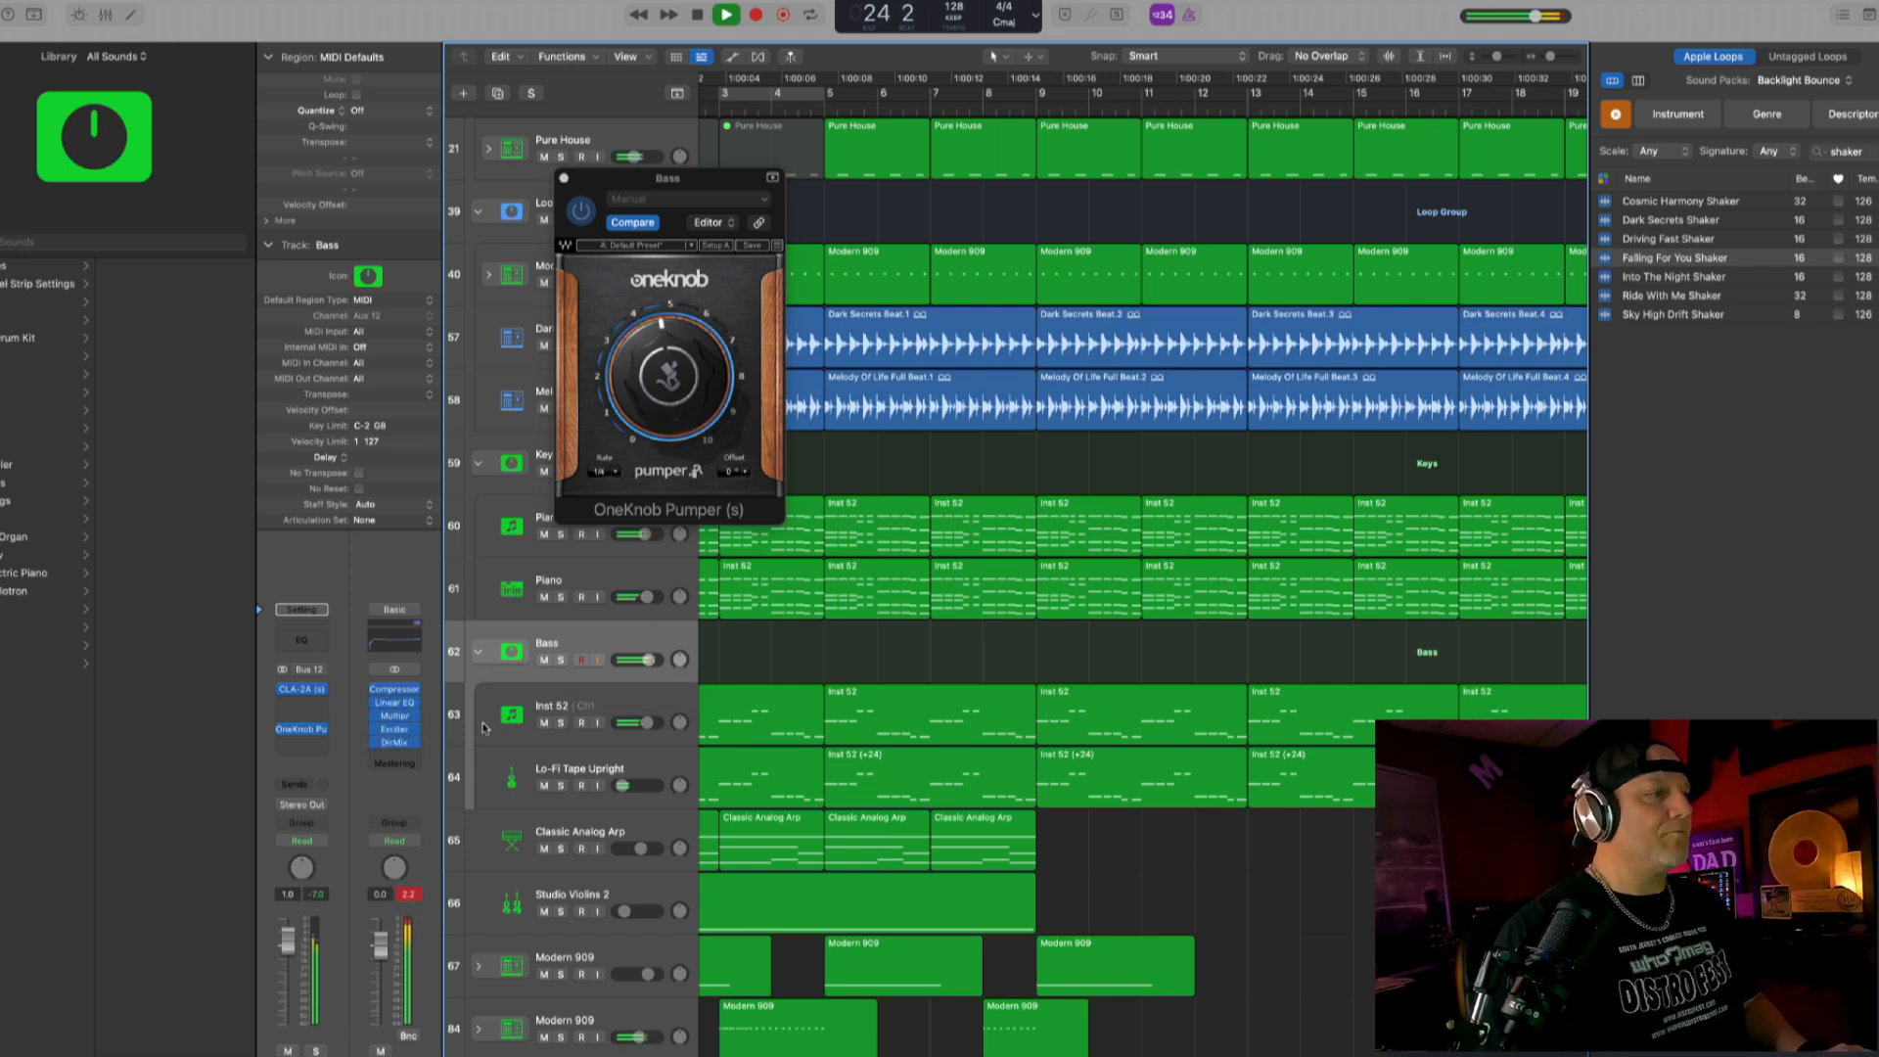
- Add a stereo Limiter with +1.2 dB gain at the end of the master output chain and replay from around bar 4
{"action": "left_click", "coordinate": [418, 758]}
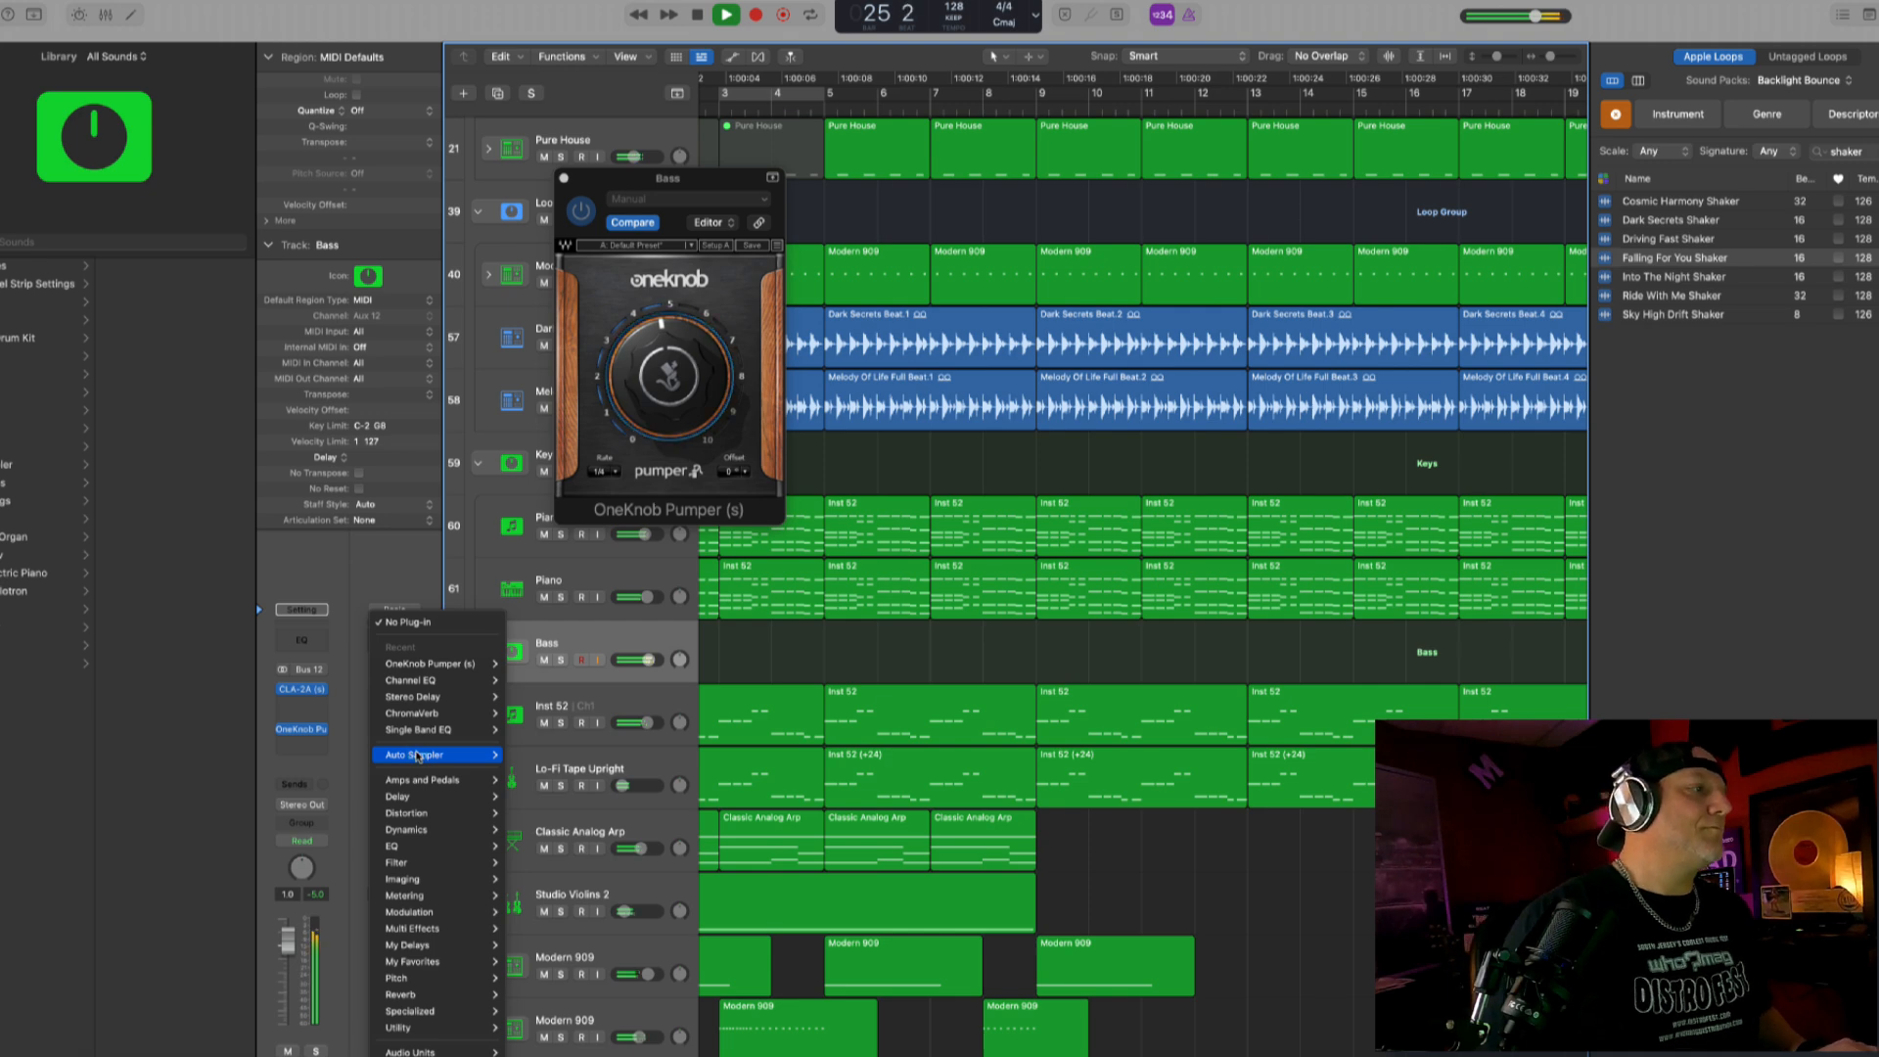
{"action": "mouse_move", "coordinate": [453, 1051]}
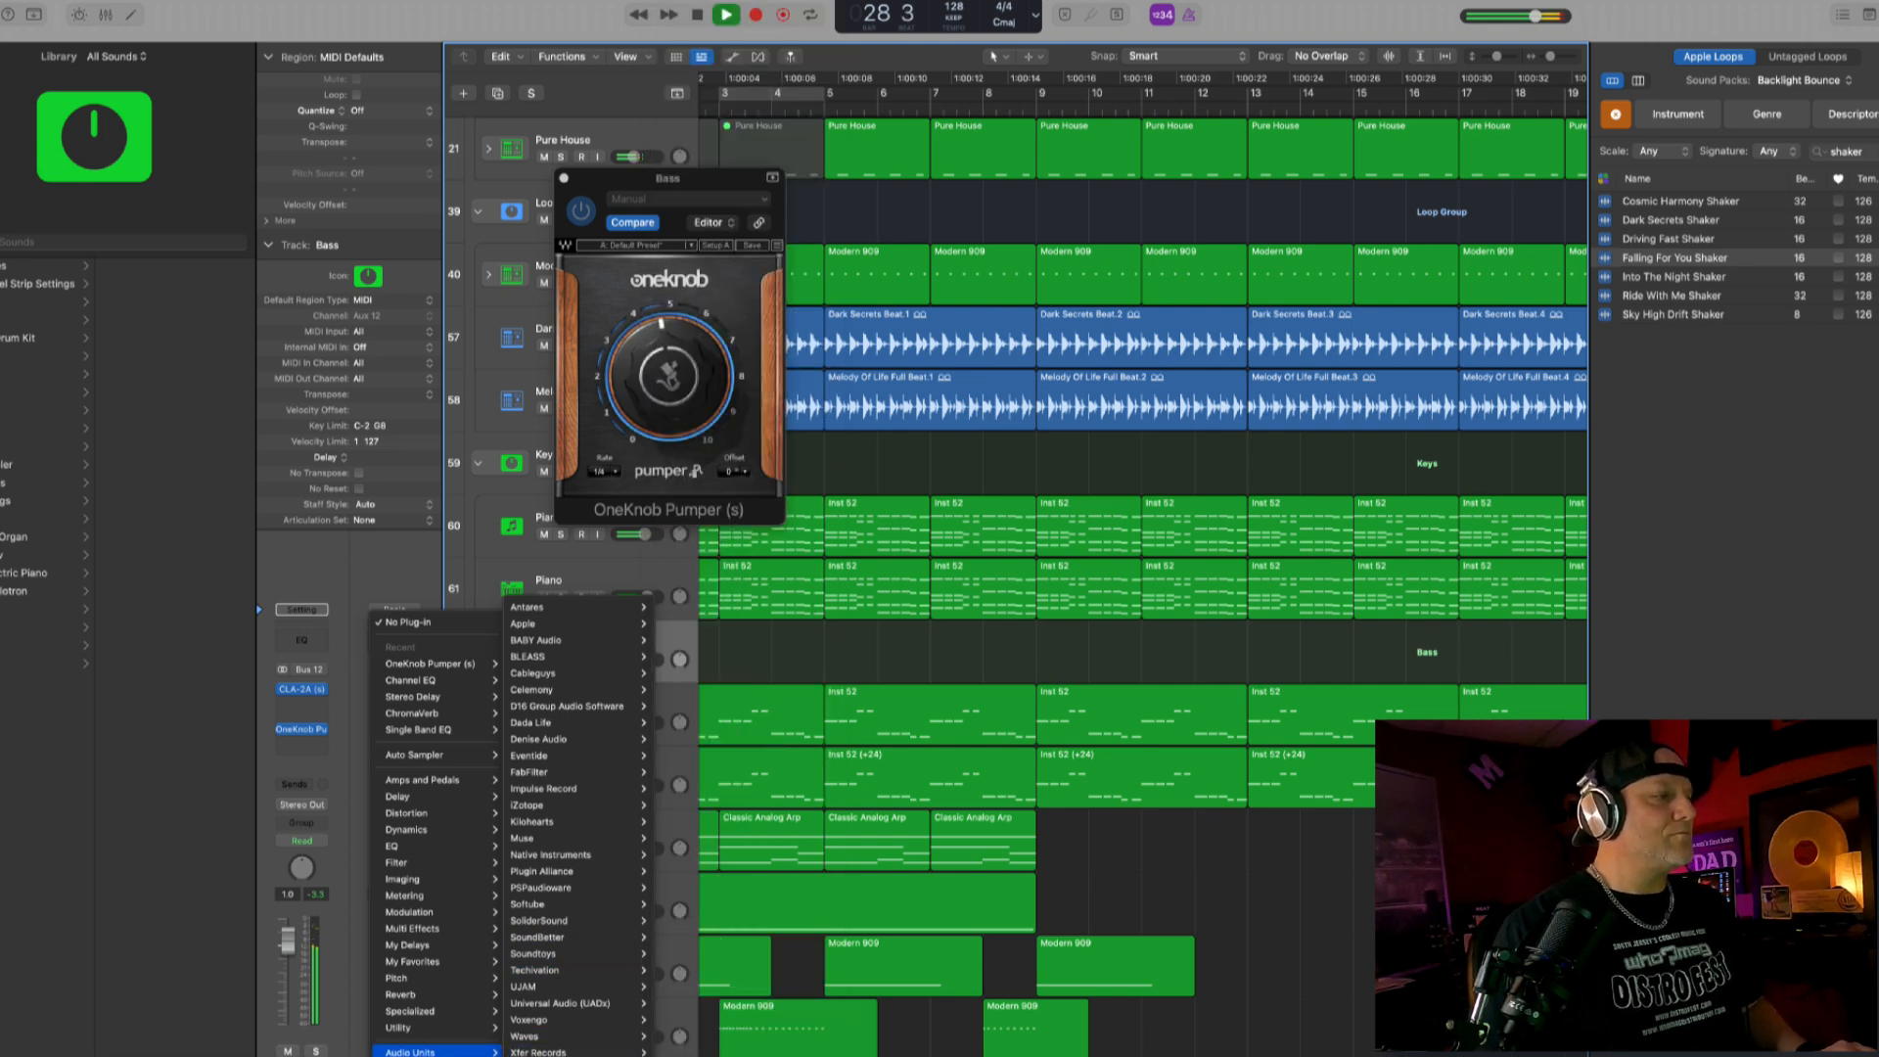
{"action": "mouse_move", "coordinate": [553, 904]}
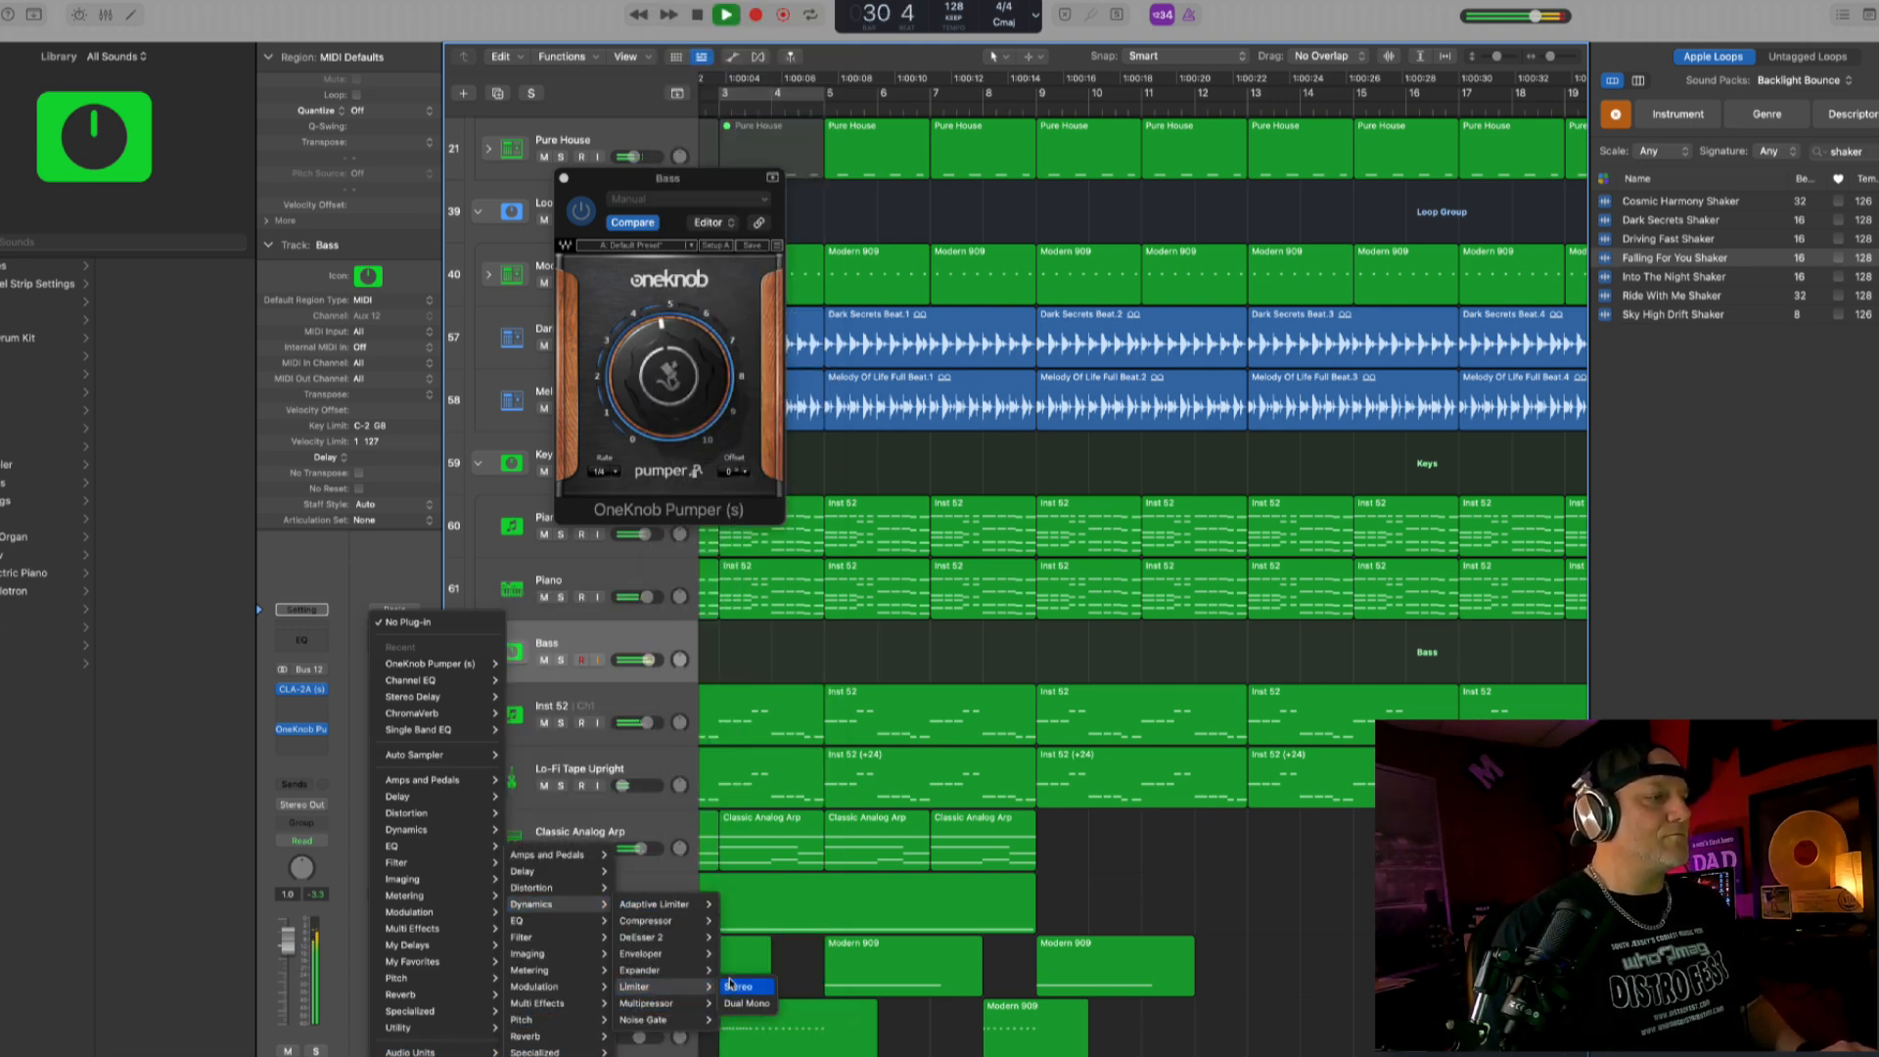
{"action": "left_click", "coordinate": [734, 985]}
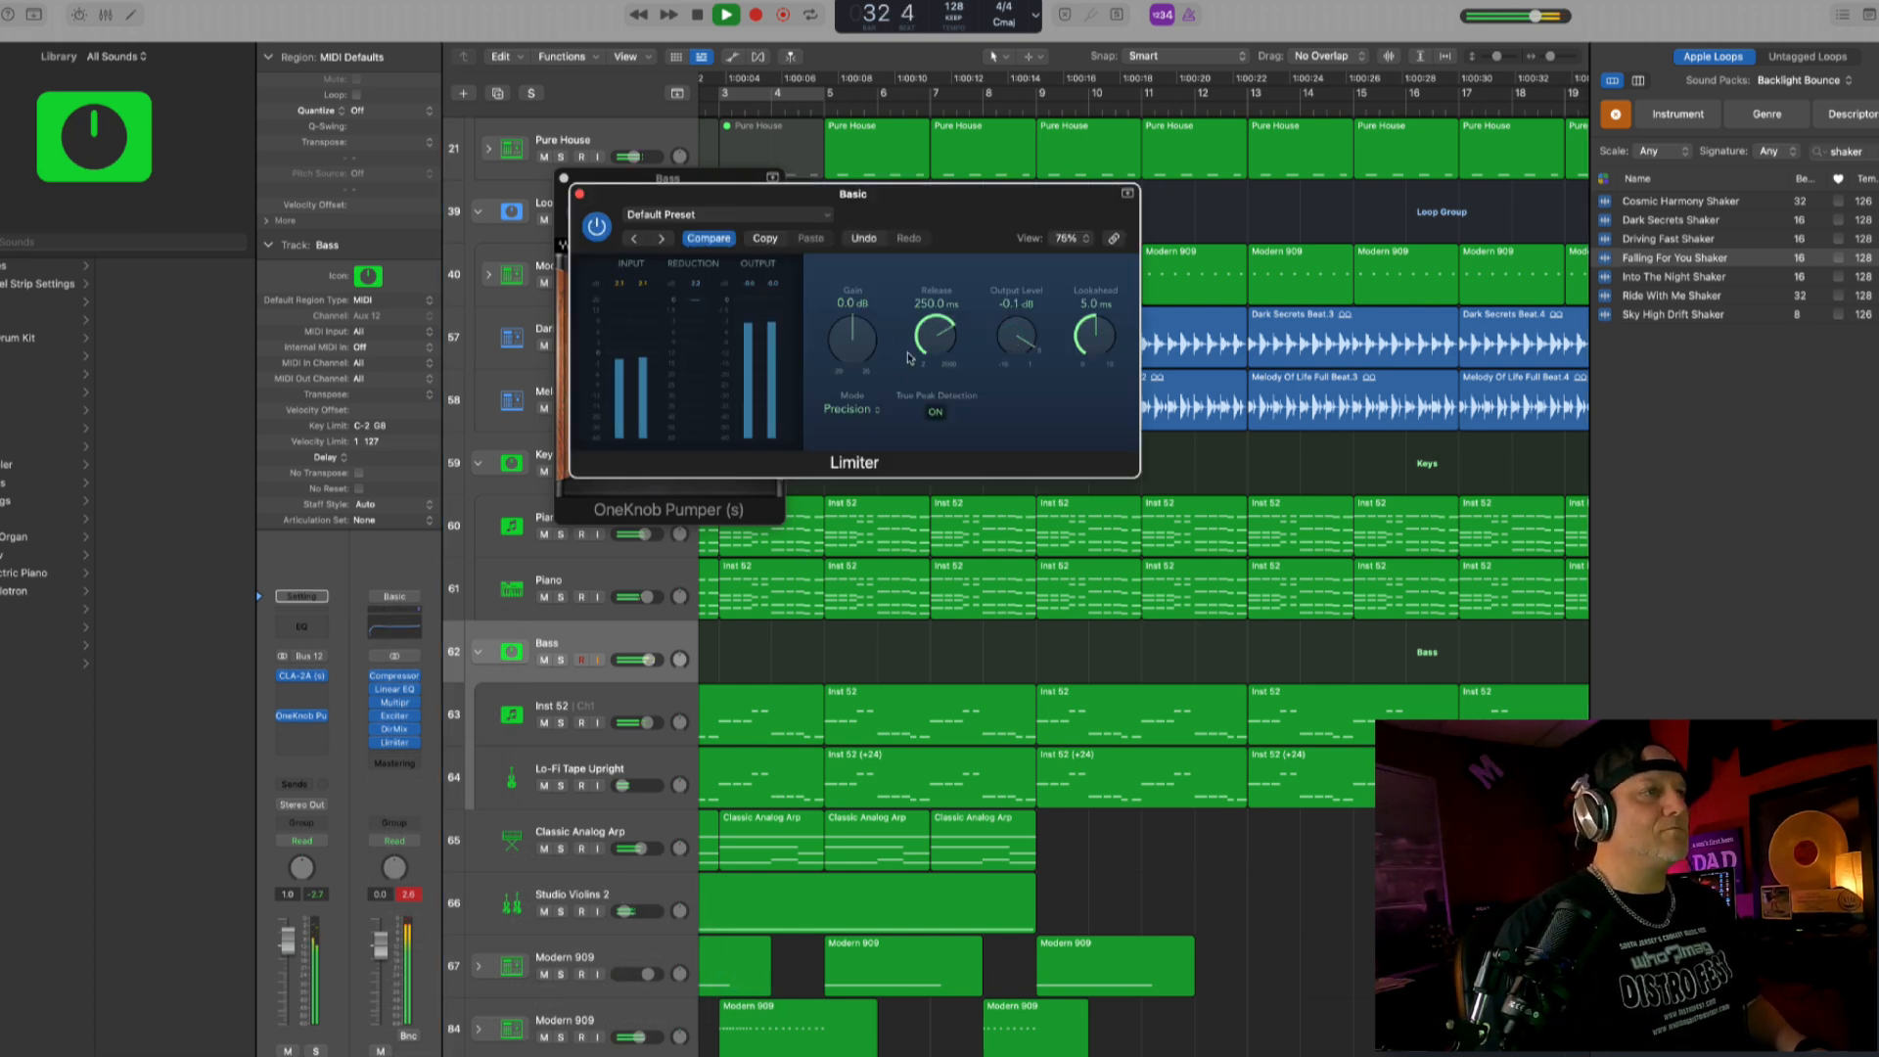
{"action": "left_click", "coordinate": [579, 193]}
{"action": "left_click", "coordinate": [565, 179]}
{"action": "left_click", "coordinate": [813, 112]}
{"action": "scroll", "coordinate": [799, 370], "scroll_direction": "down", "scroll_amount": 10}
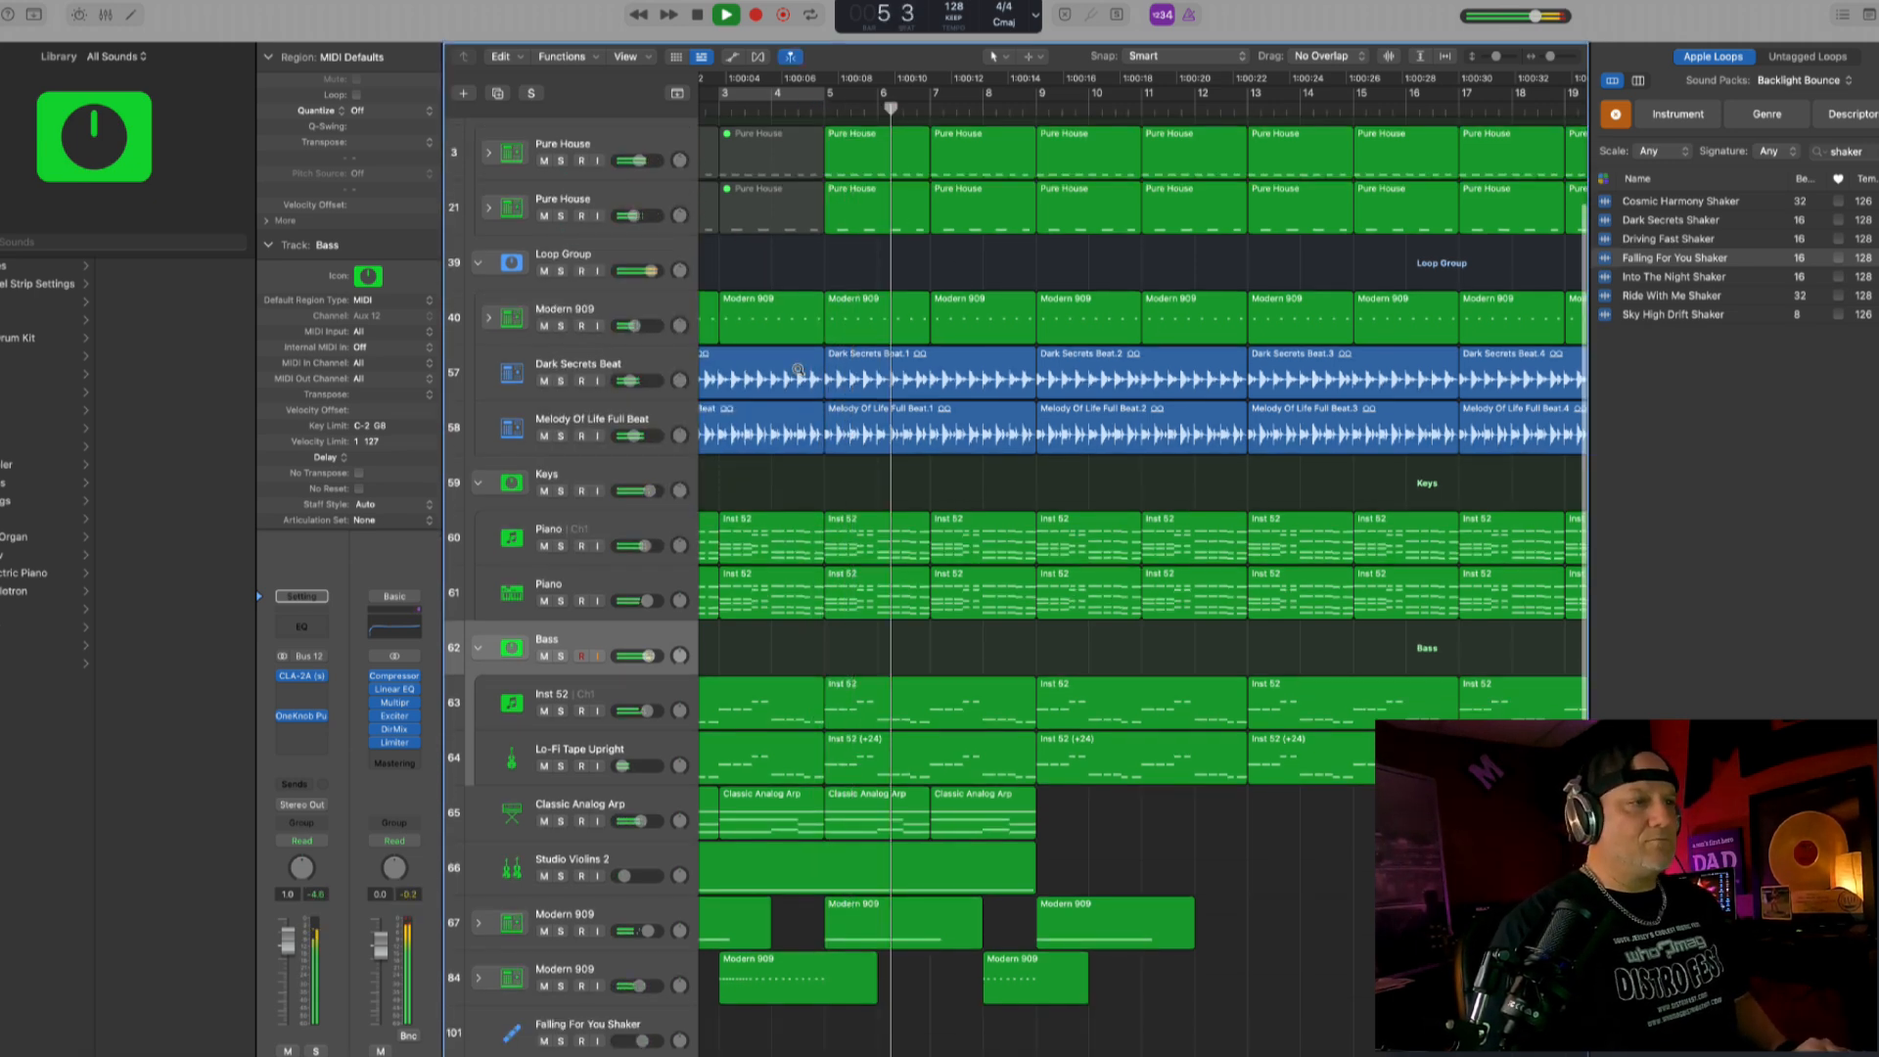
- Stop playback, delete all regions beyond bar 49 and select every region from bar 25 to bar 49
{"action": "key", "text": "space"}
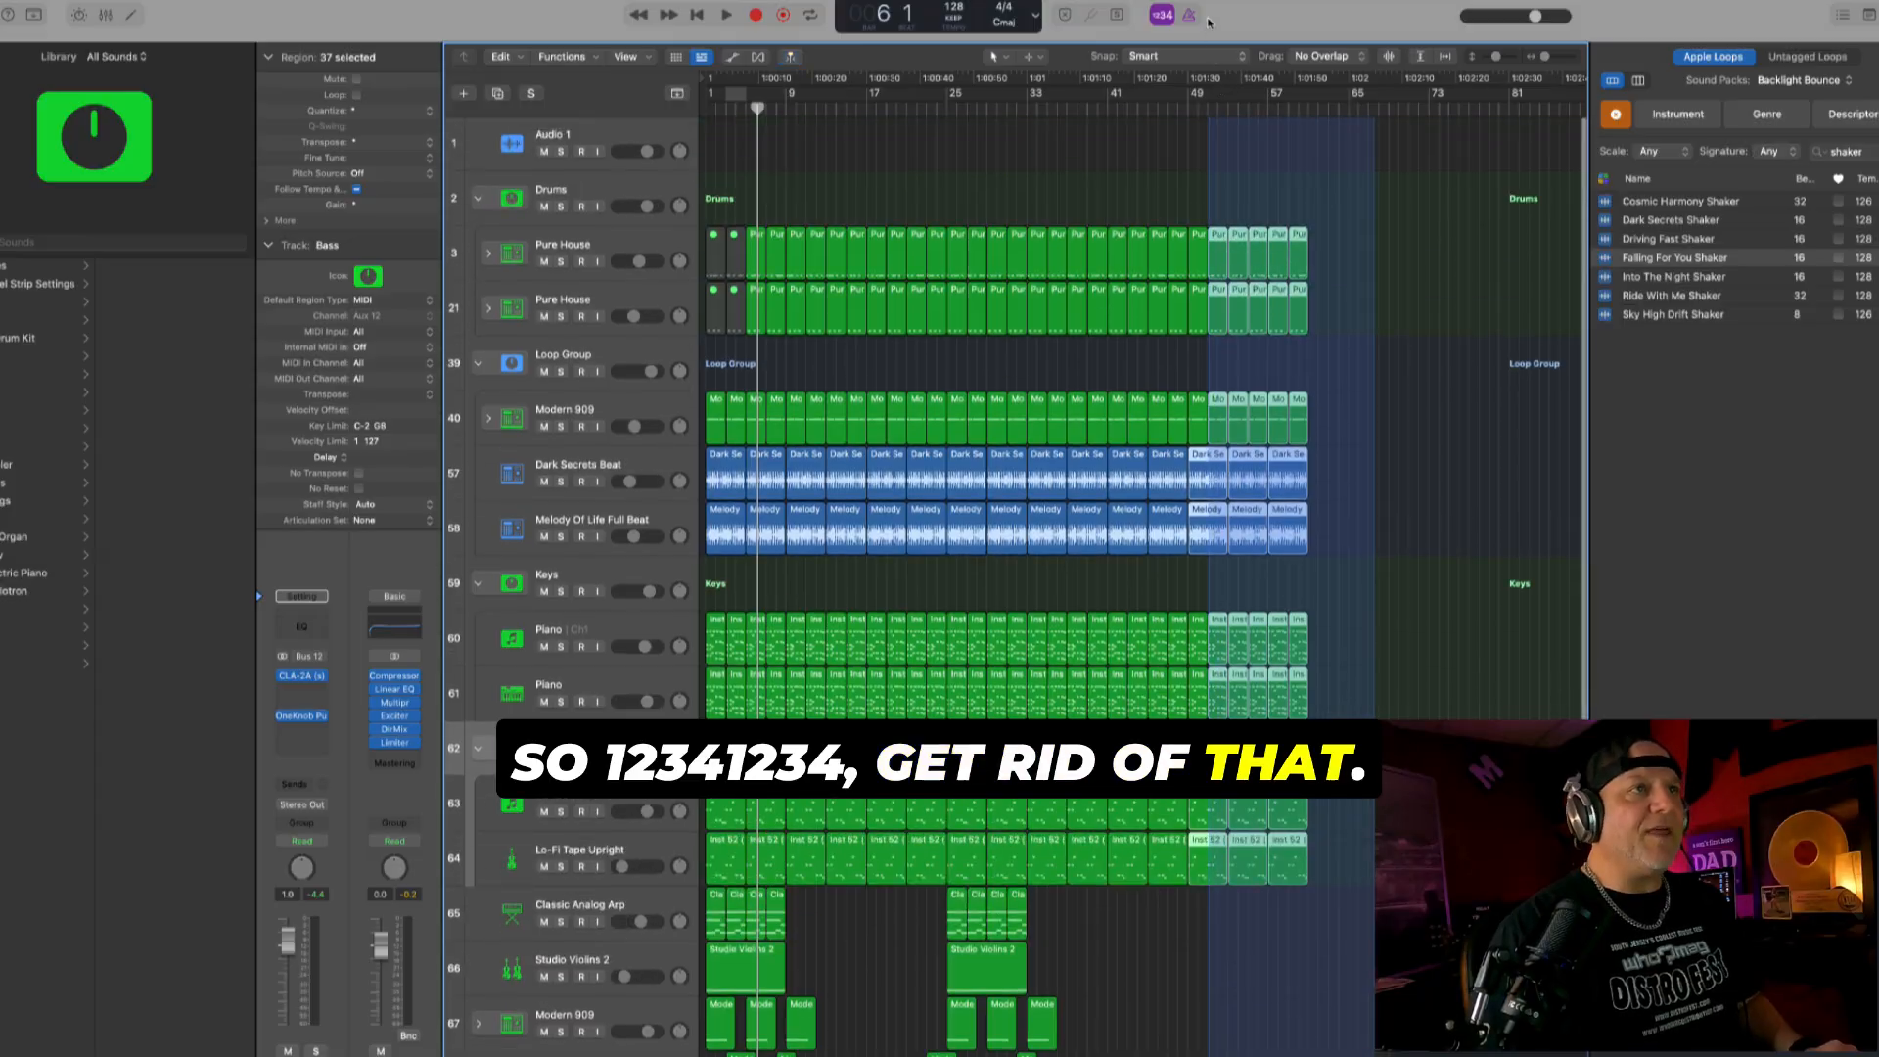
{"action": "key", "text": "Delete"}
{"action": "scroll", "coordinate": [1155, 419], "scroll_direction": "down", "scroll_amount": 5}
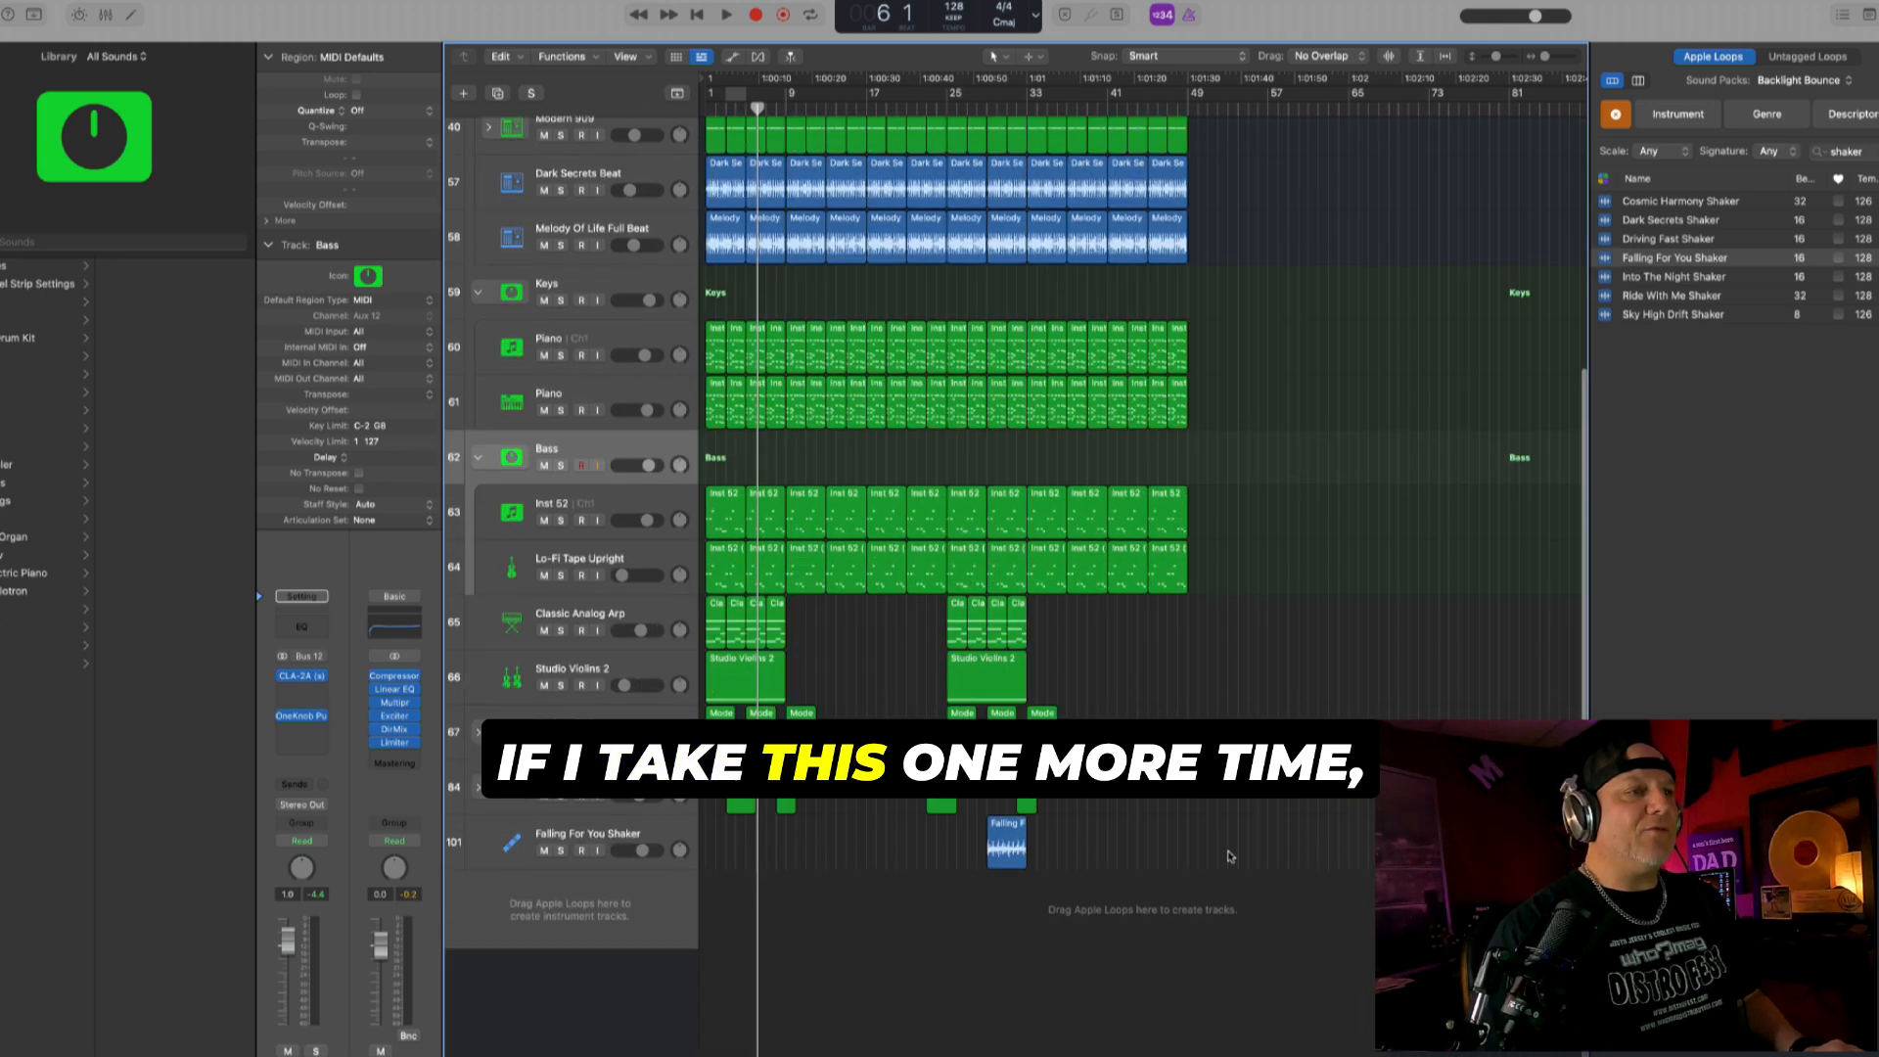
{"action": "scroll", "coordinate": [1223, 685], "scroll_direction": "up", "scroll_amount": 2}
{"action": "left_click_drag", "start_coordinate": [1280, 1006], "coordinate": [957, 139]}
- Try to move the selected regions and their automation from bar 25 to bar 49, and undo the move
{"action": "left_click_drag", "start_coordinate": [988, 388], "coordinate": [1202, 389]}
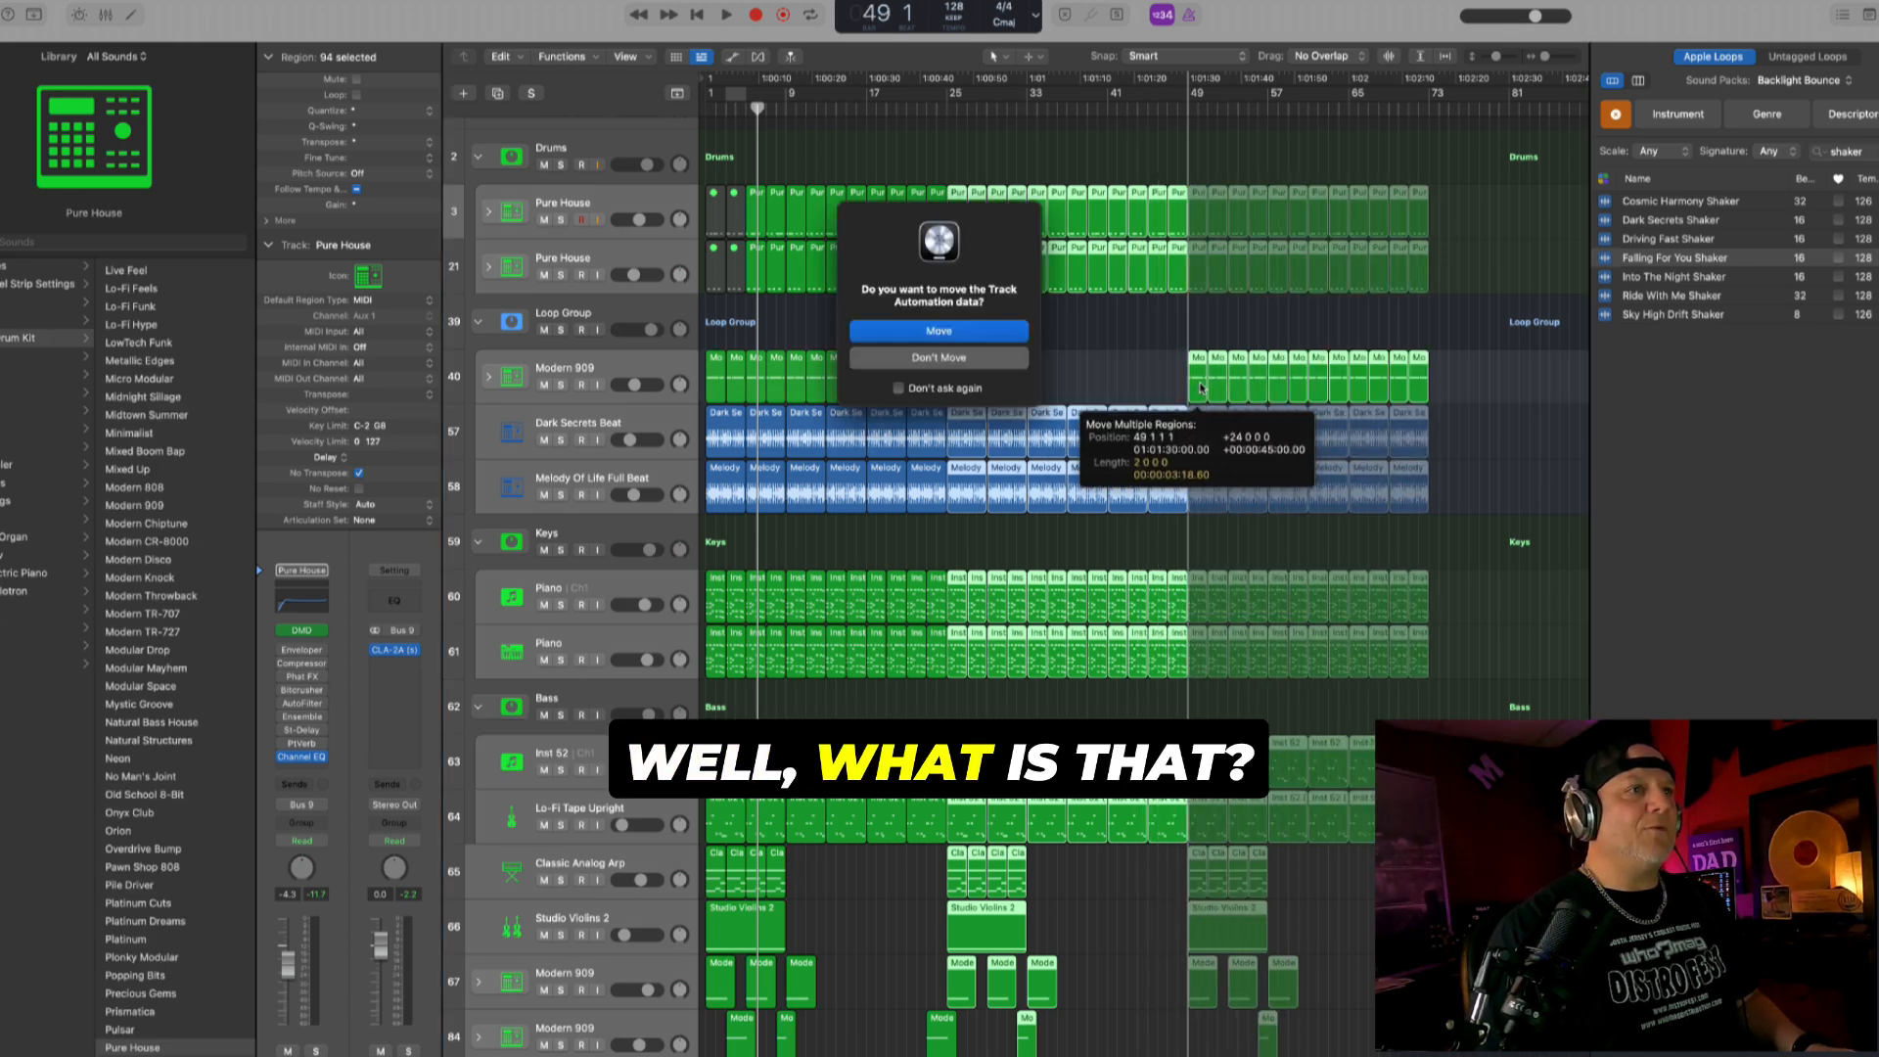
{"action": "left_click", "coordinate": [972, 337]}
{"action": "key", "text": "super+space"}
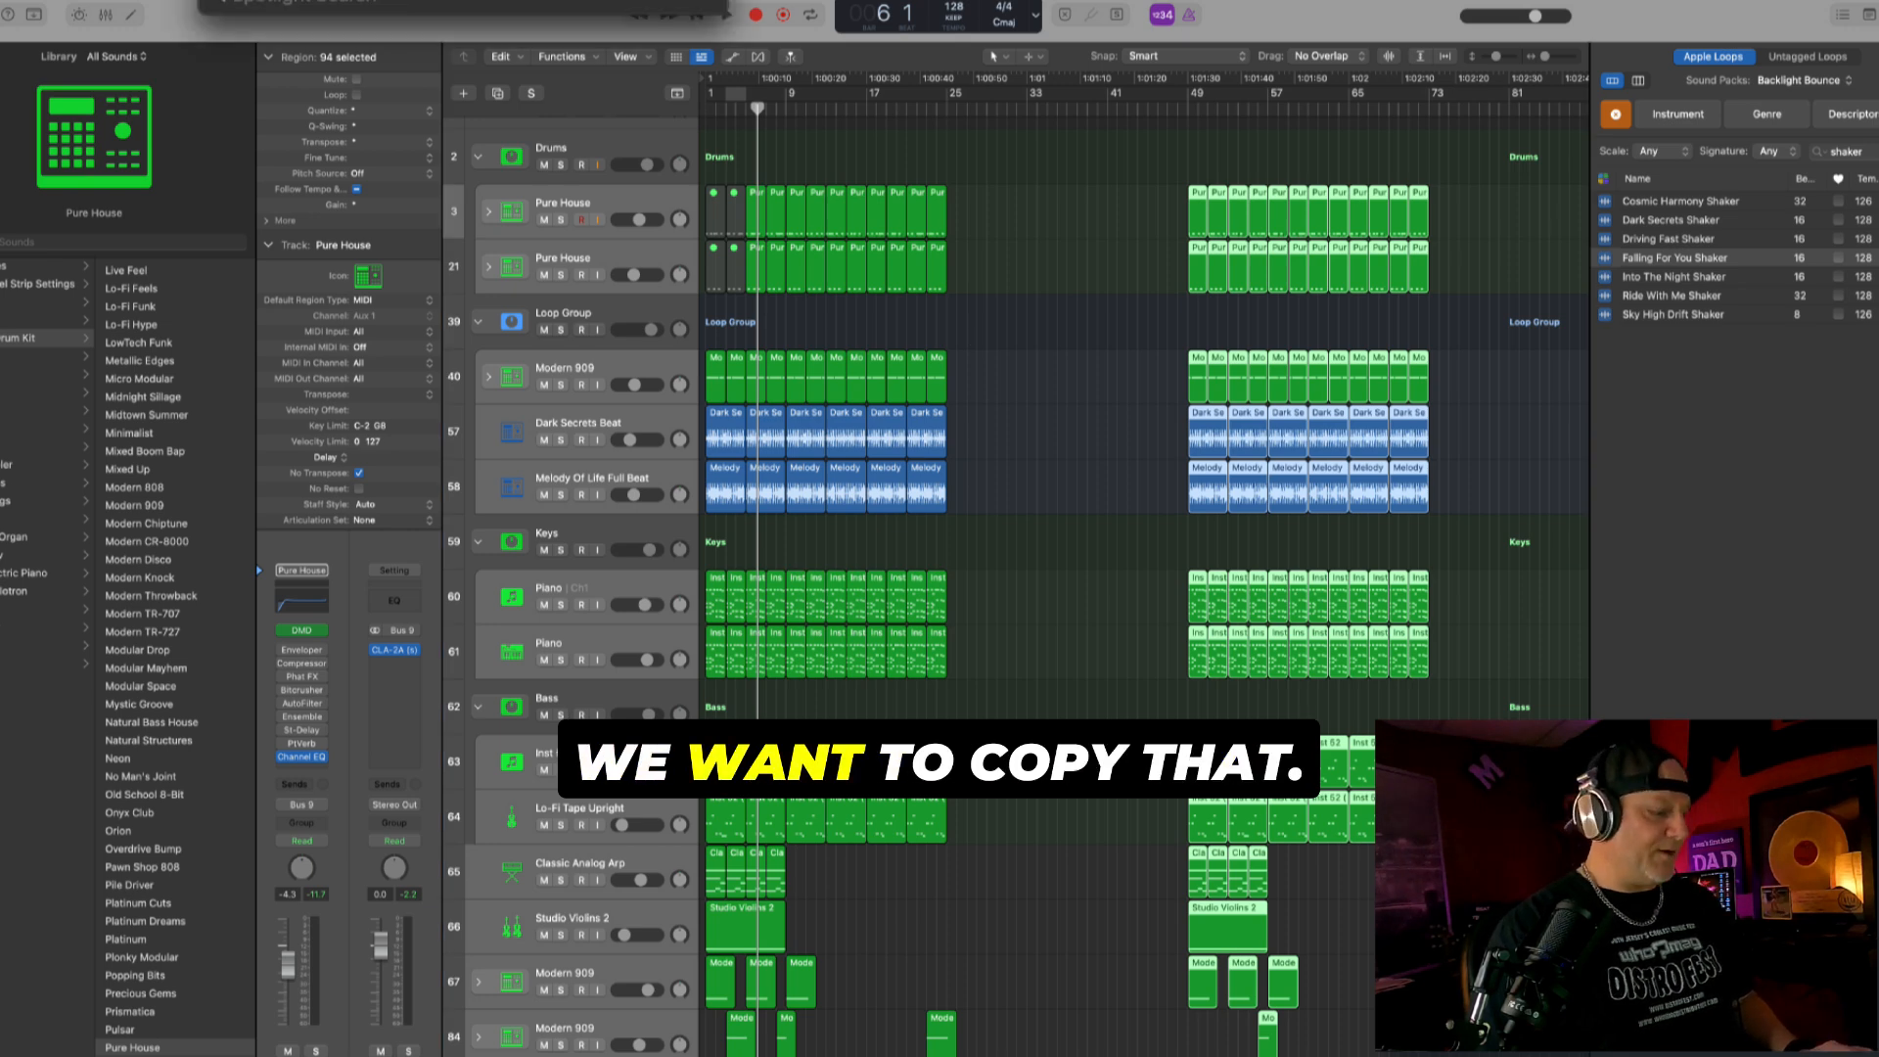
{"action": "key", "text": "Escape"}
{"action": "key", "text": "super+z"}
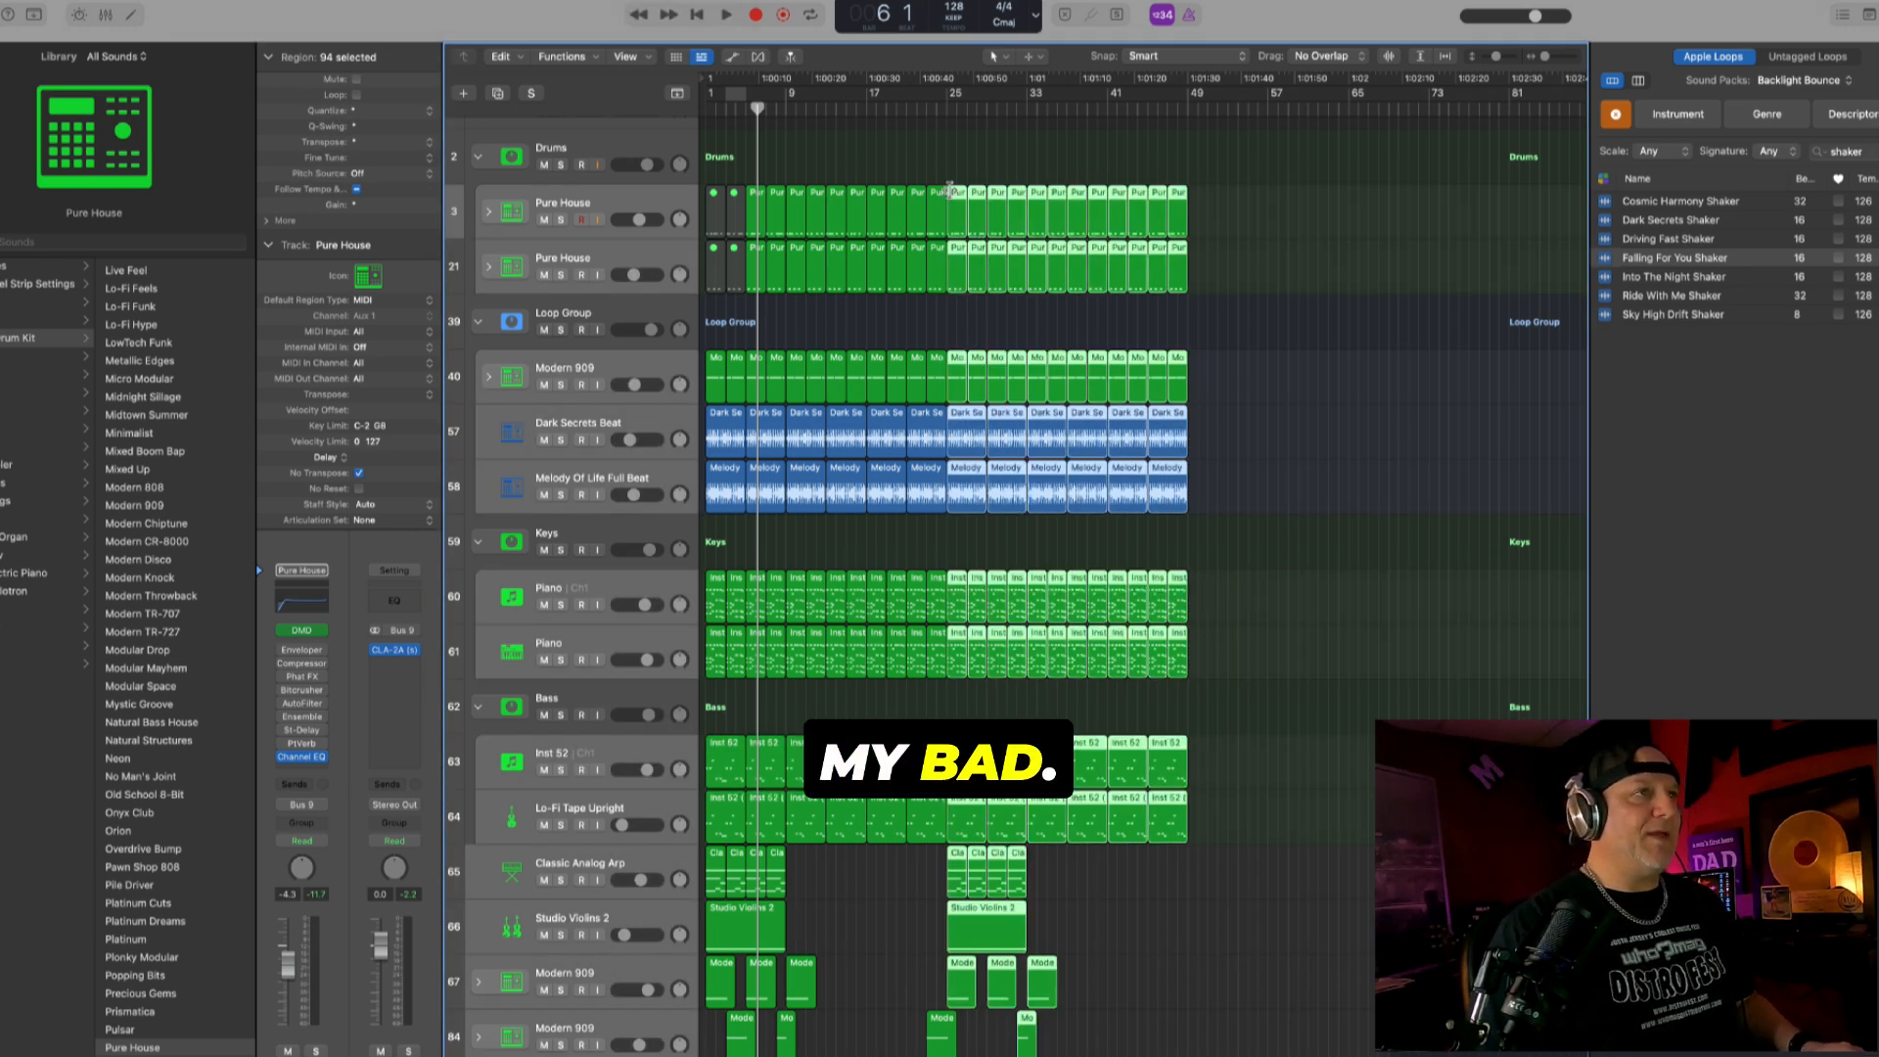
- Copy the selected regions from bar 25 to bar 49 together with their automation
{"action": "left_click_drag", "start_coordinate": [979, 210], "coordinate": [1218, 219]}
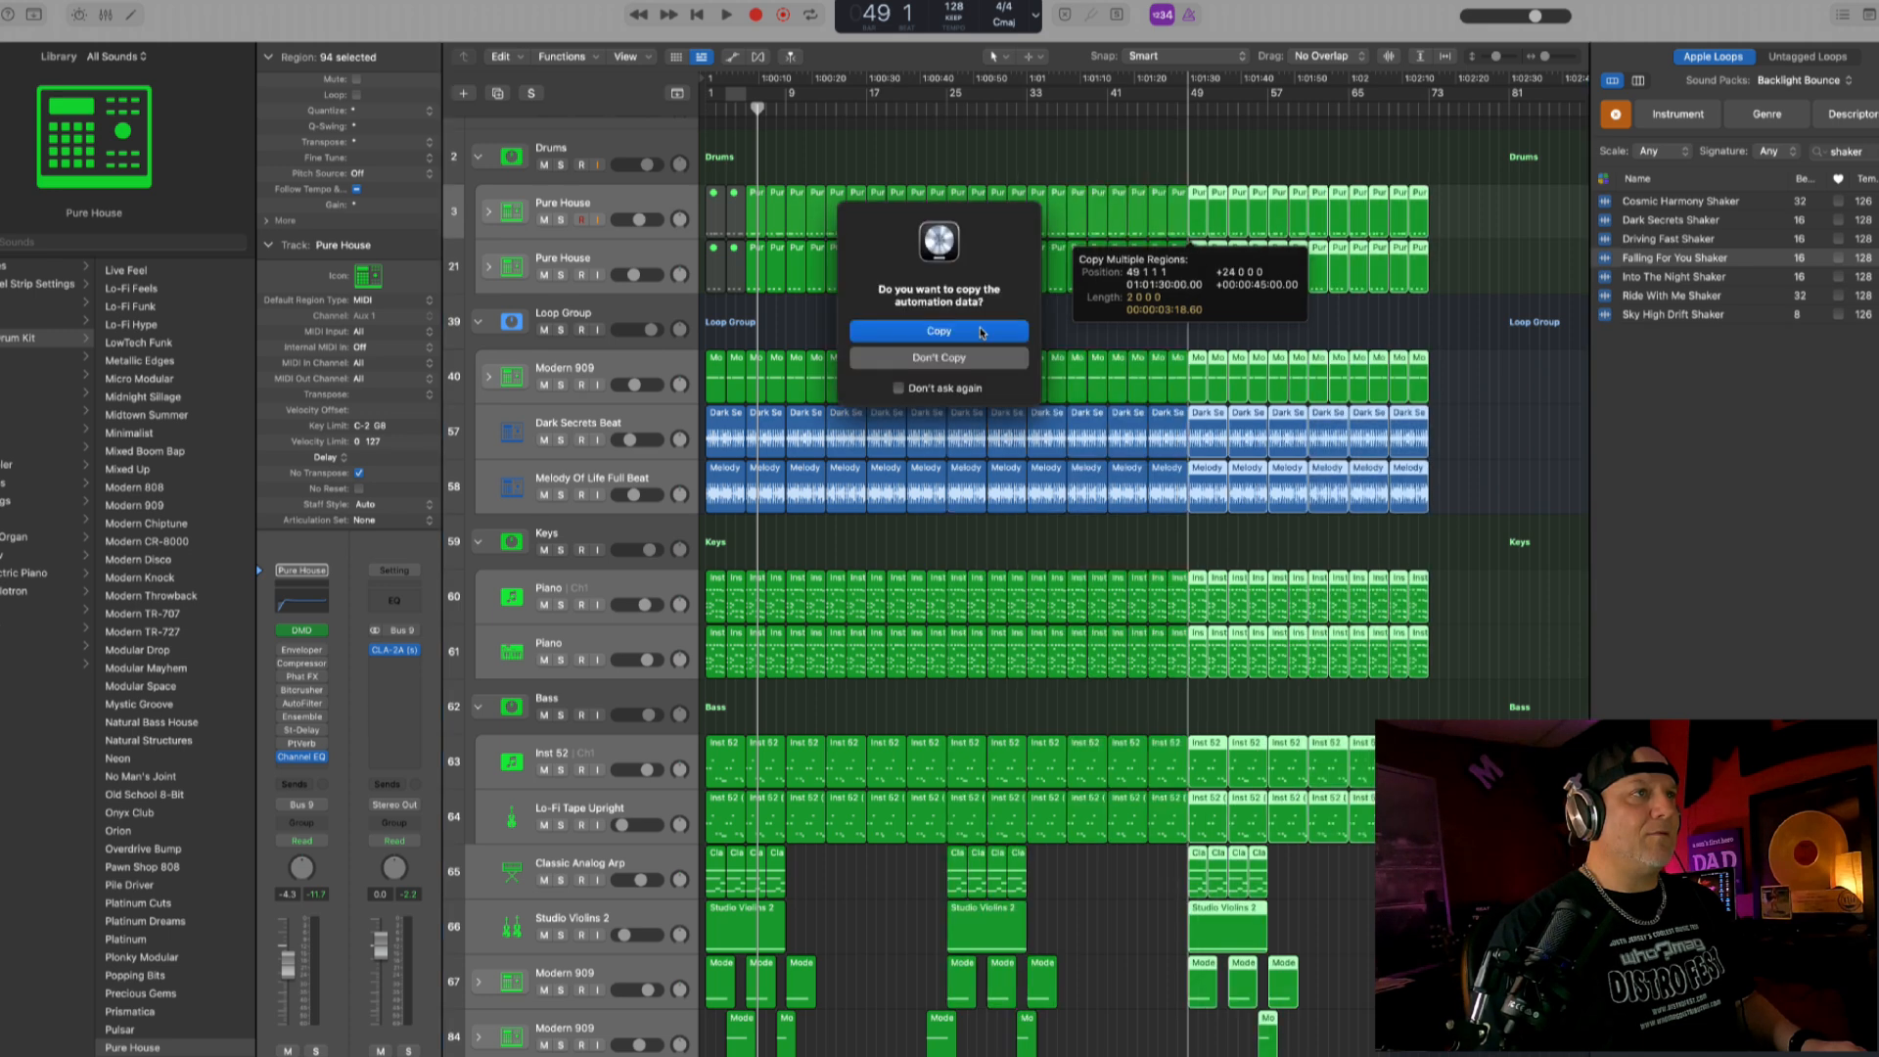
{"action": "left_click", "coordinate": [969, 339]}
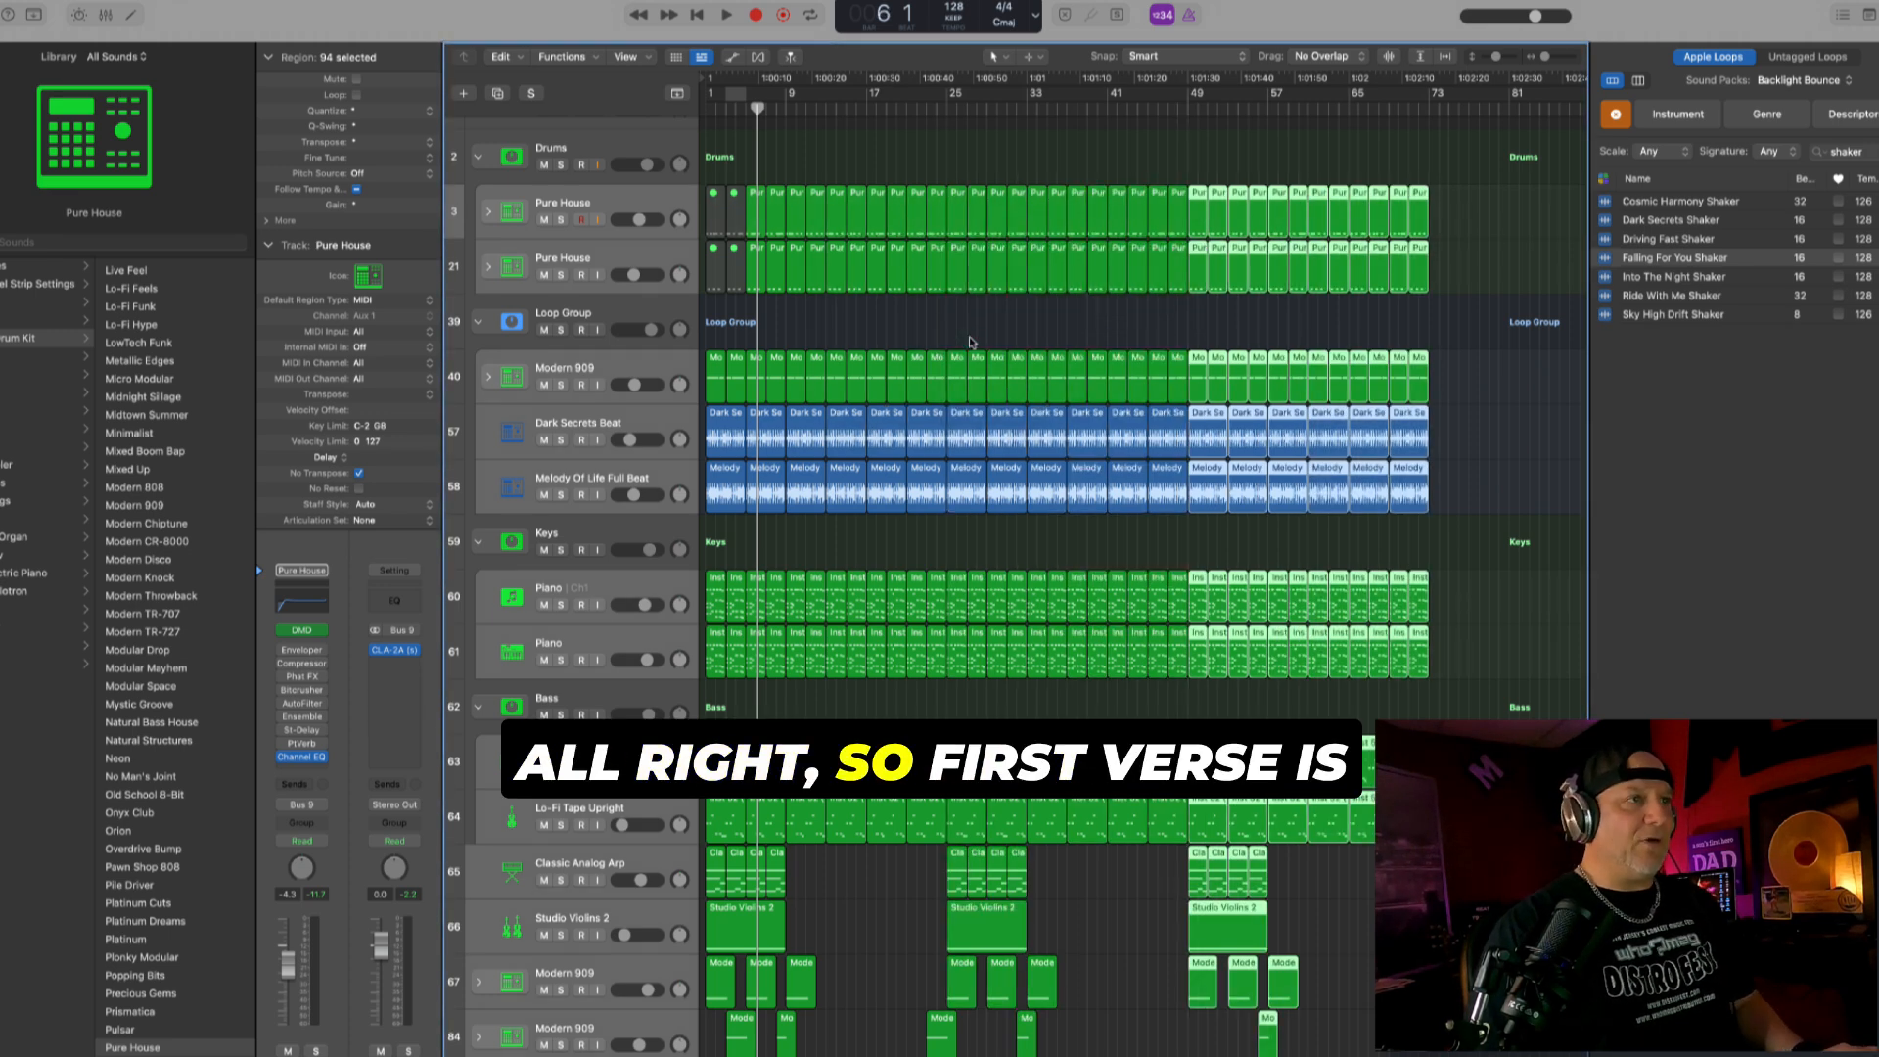
- Mark the verse by selecting the regions in bars 9 to 25, and the hook by cycling bars 25 to 33 and selecting its regions
{"action": "scroll", "coordinate": [813, 479], "scroll_direction": "down", "scroll_amount": 3}
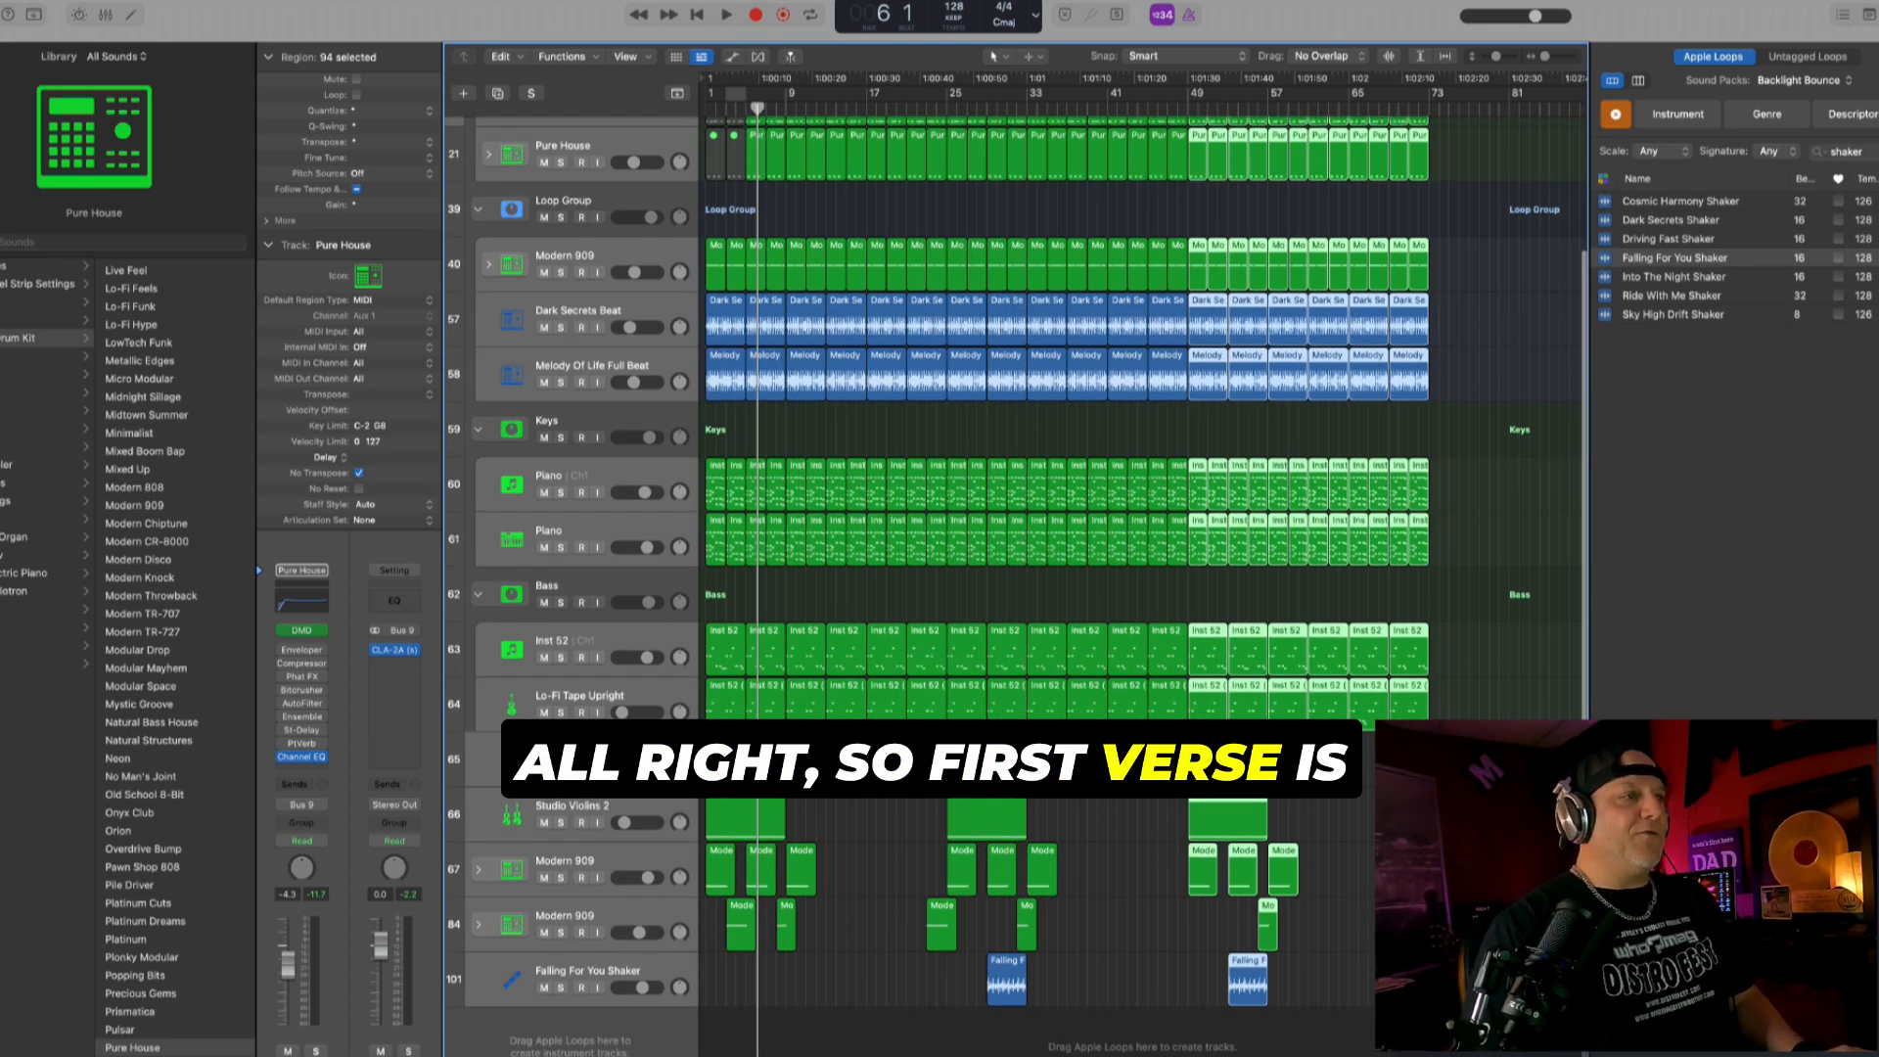
{"action": "left_click_drag", "start_coordinate": [806, 760], "coordinate": [940, 100]}
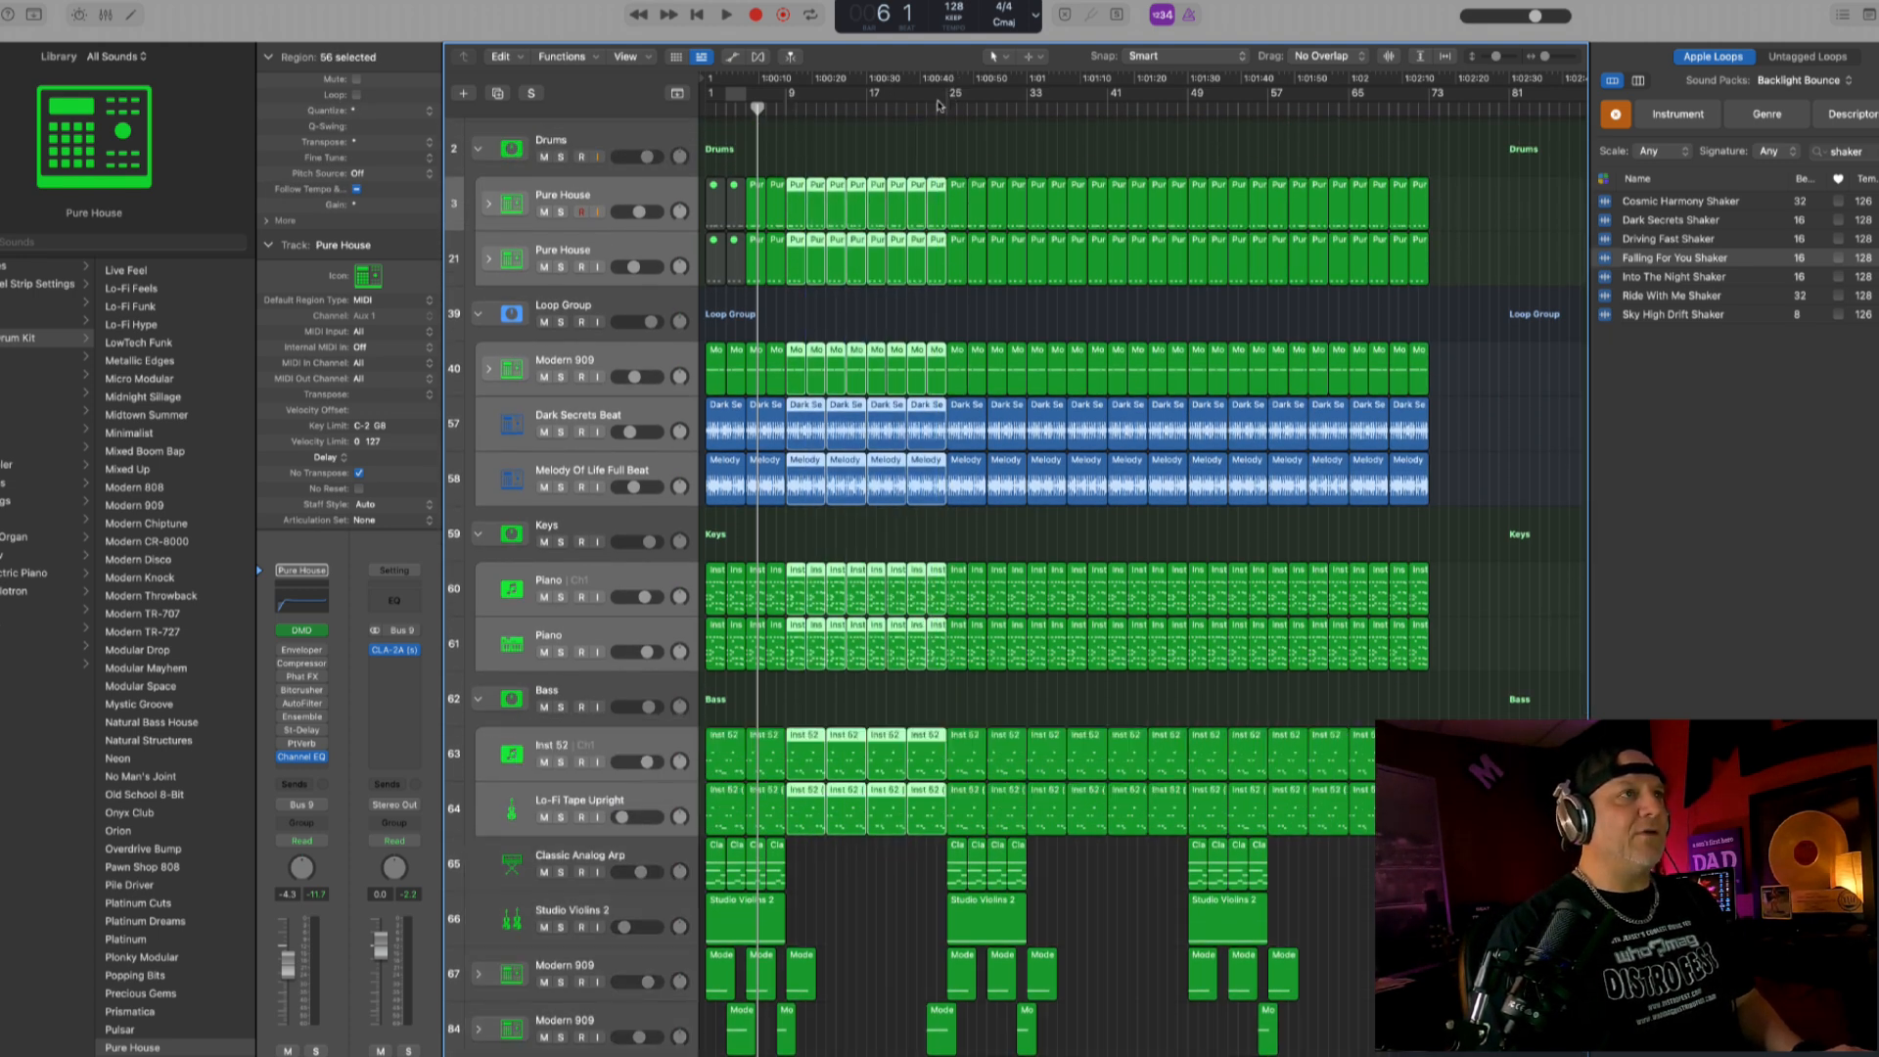
{"action": "left_click_drag", "start_coordinate": [949, 95], "coordinate": [1026, 95]}
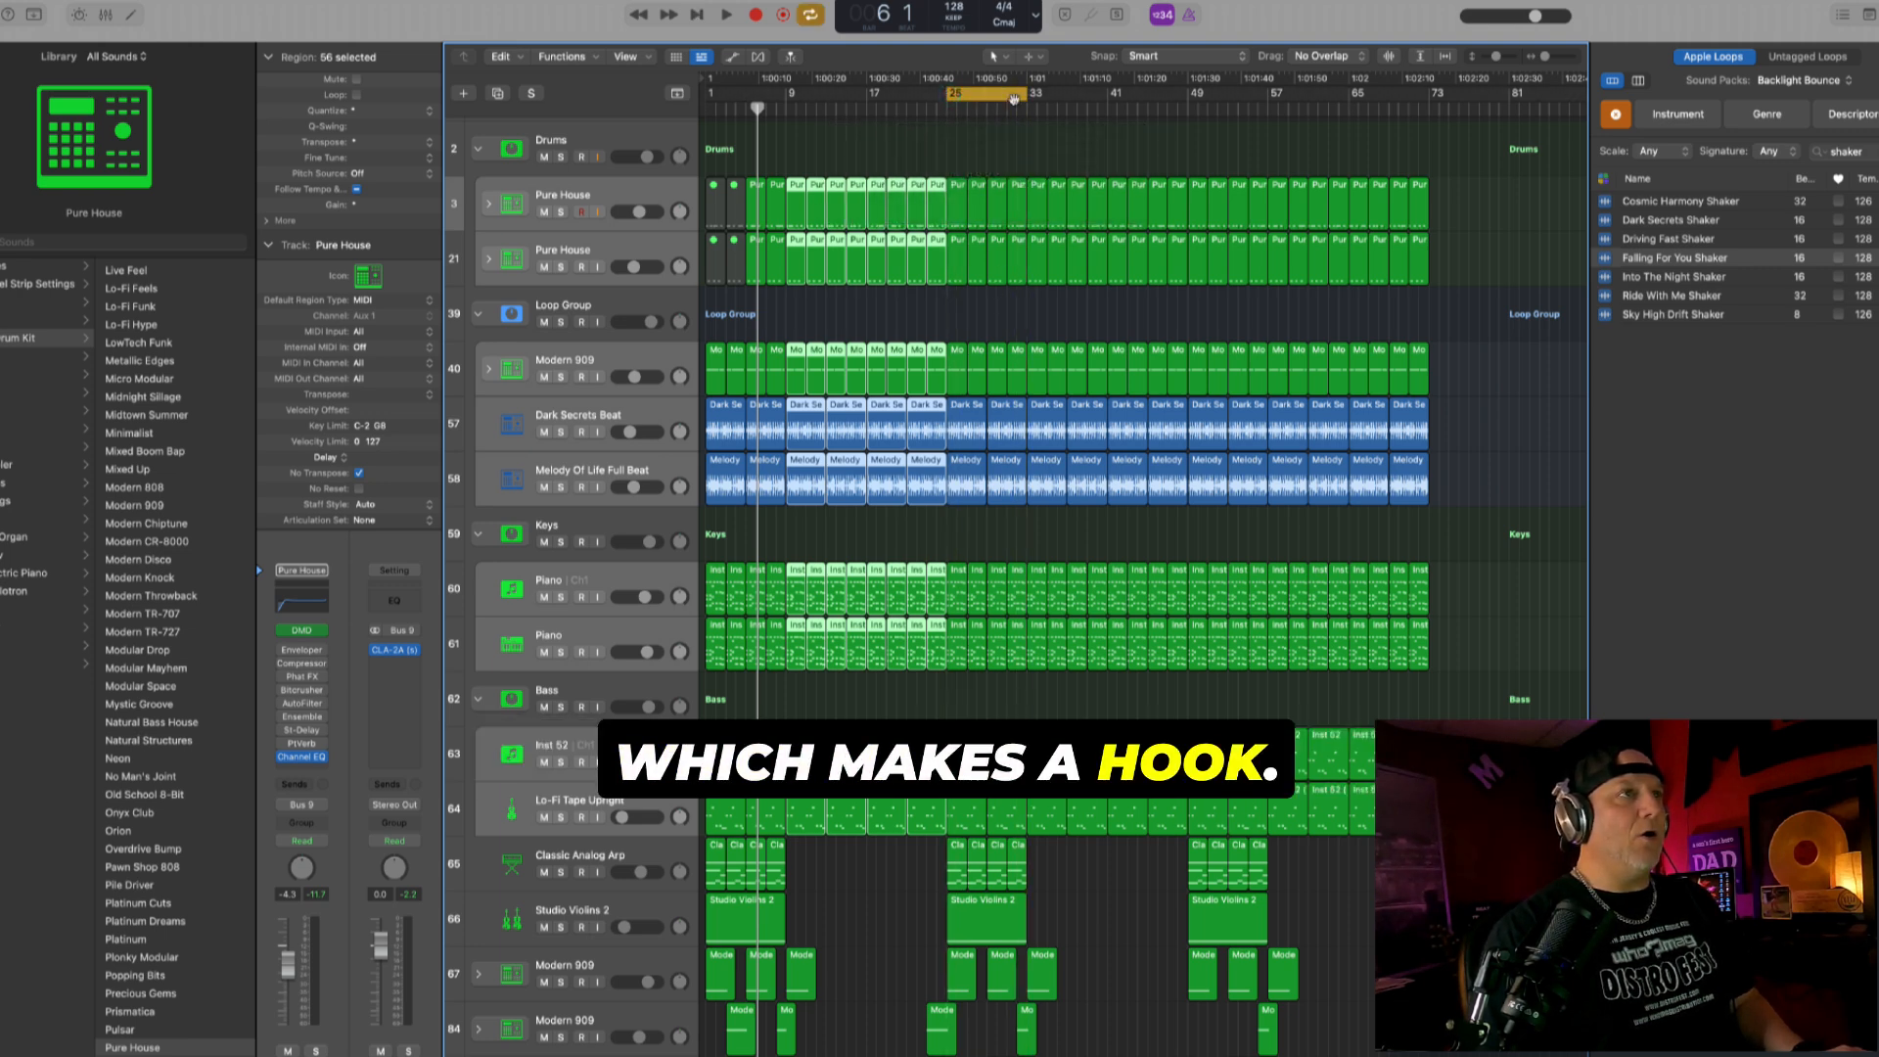
{"action": "key", "text": "shift+l"}
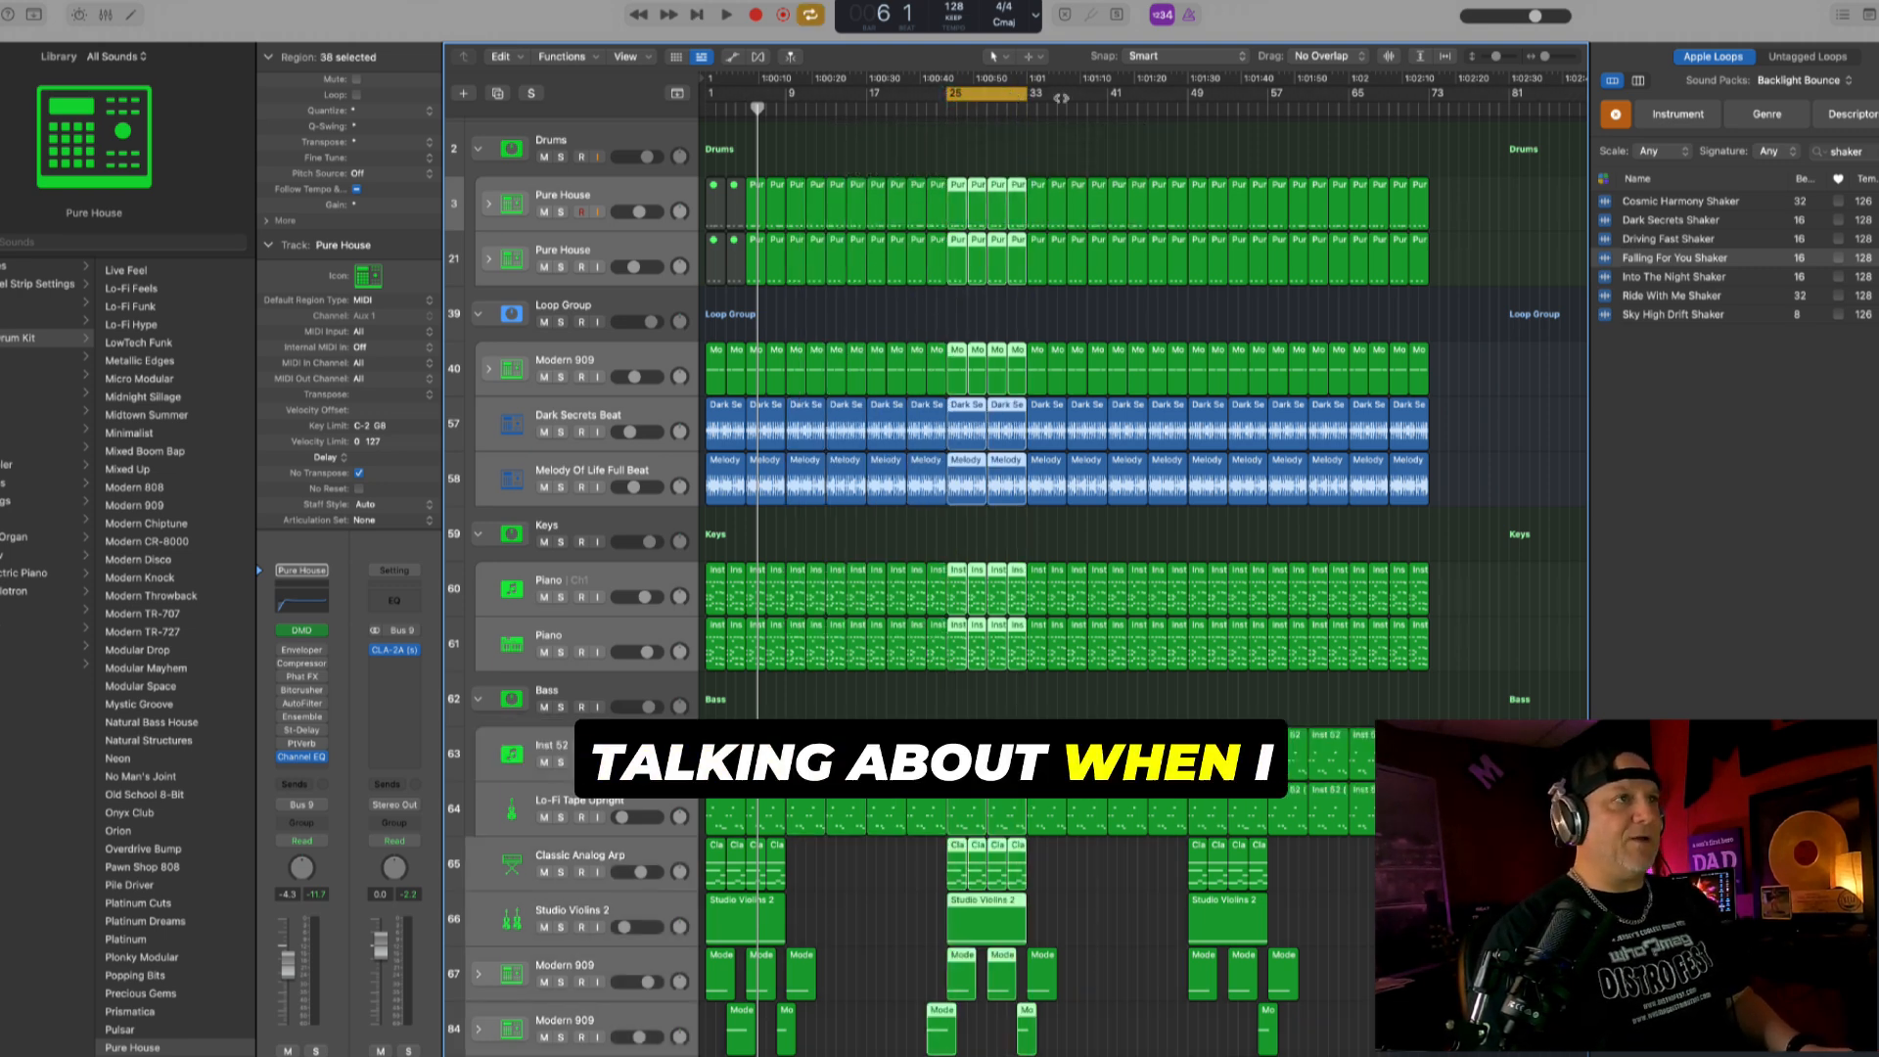
- Turn off cycling and play the hook from bar 25 through to bar 33
{"action": "mouse_move", "coordinate": [1019, 98]}
{"action": "left_mouse_down"}
{"action": "mouse_move", "coordinate": [861, 105]}
{"action": "mouse_move", "coordinate": [1018, 112]}
{"action": "left_mouse_up"}
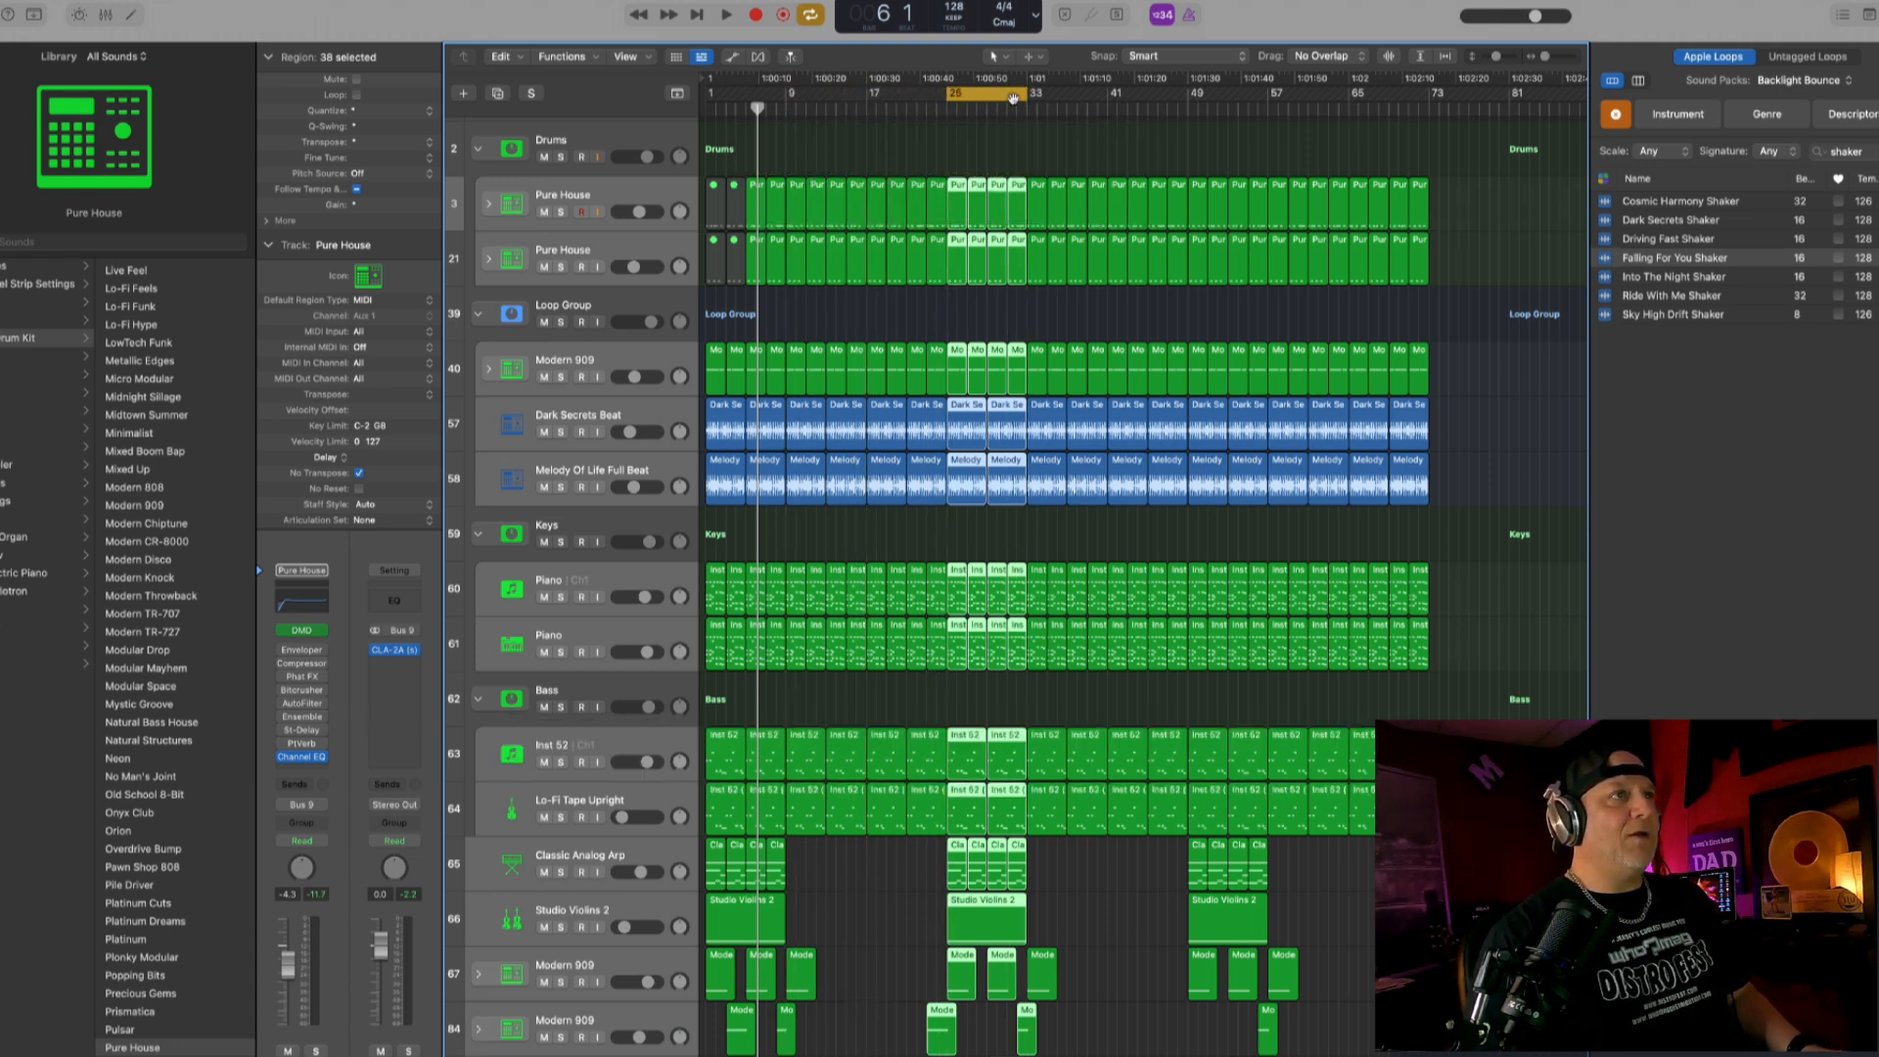
{"action": "left_click", "coordinate": [1006, 97]}
{"action": "left_click", "coordinate": [947, 108]}
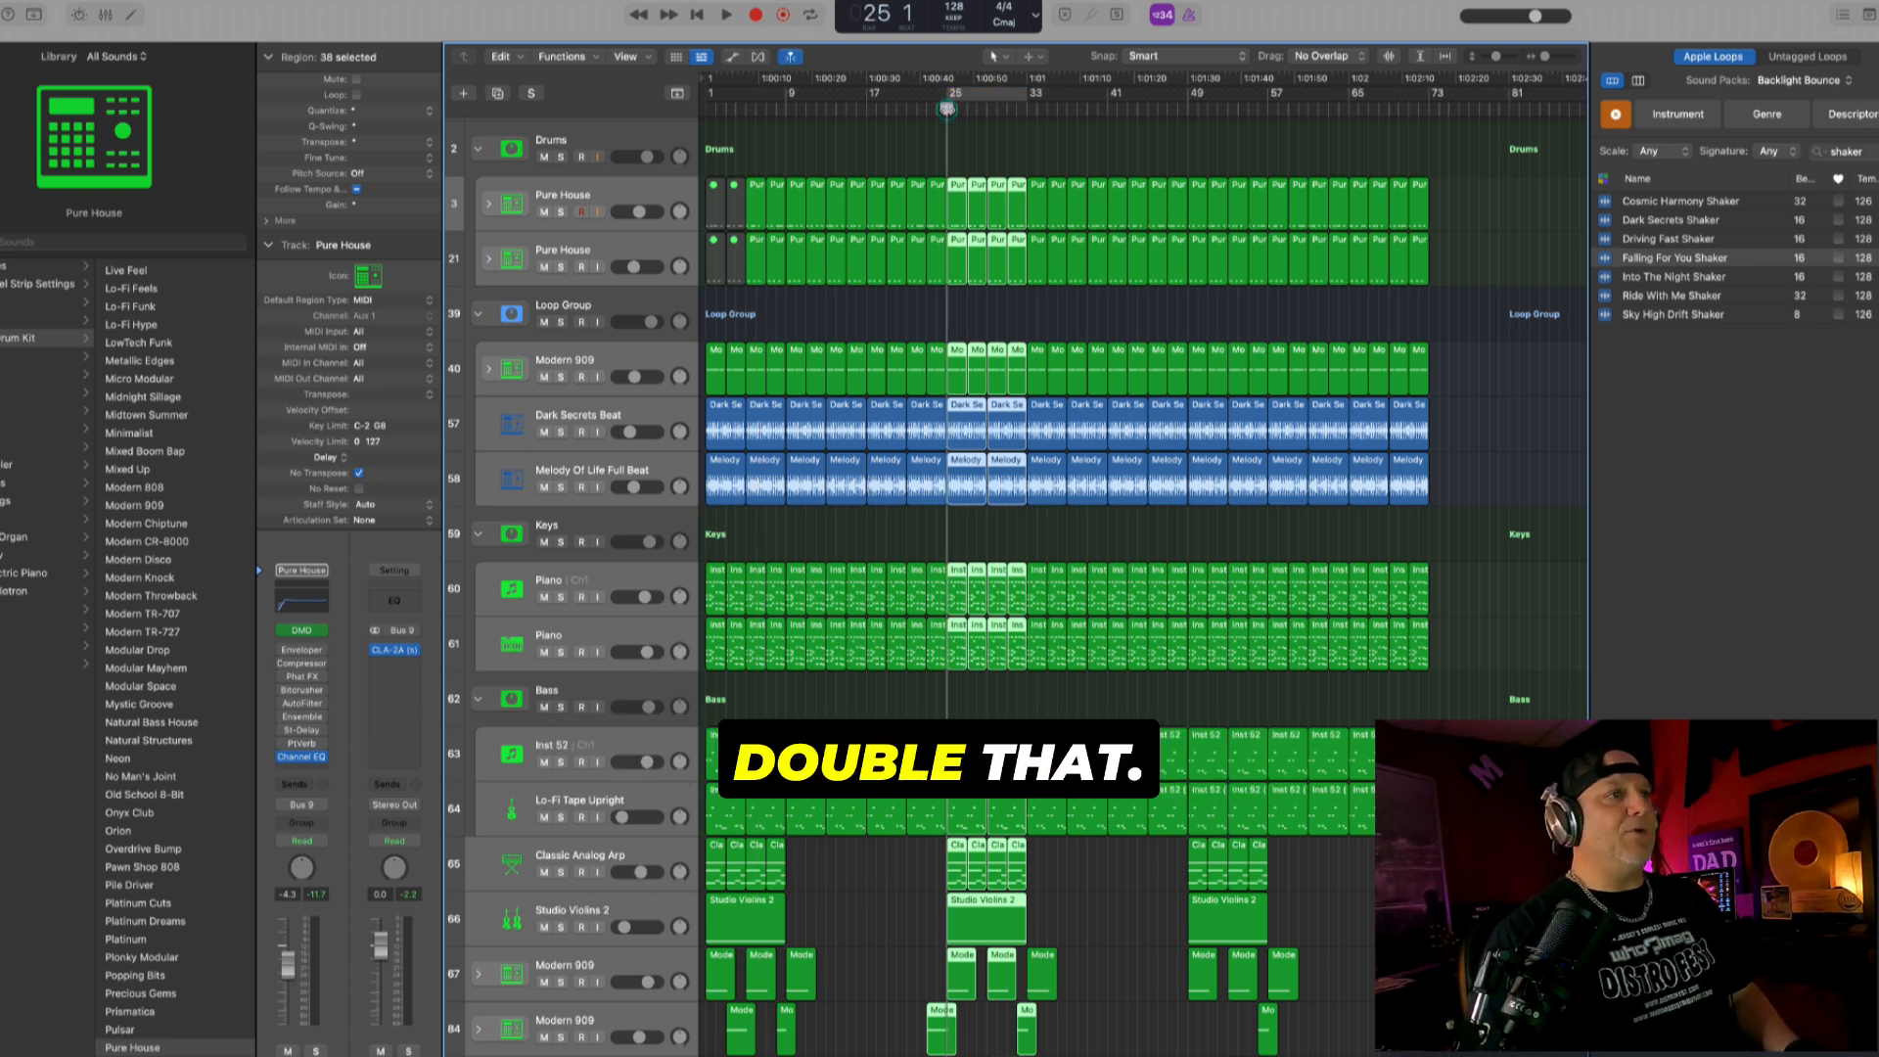
{"action": "key", "text": "space"}
{"action": "key", "text": "super+Right"}
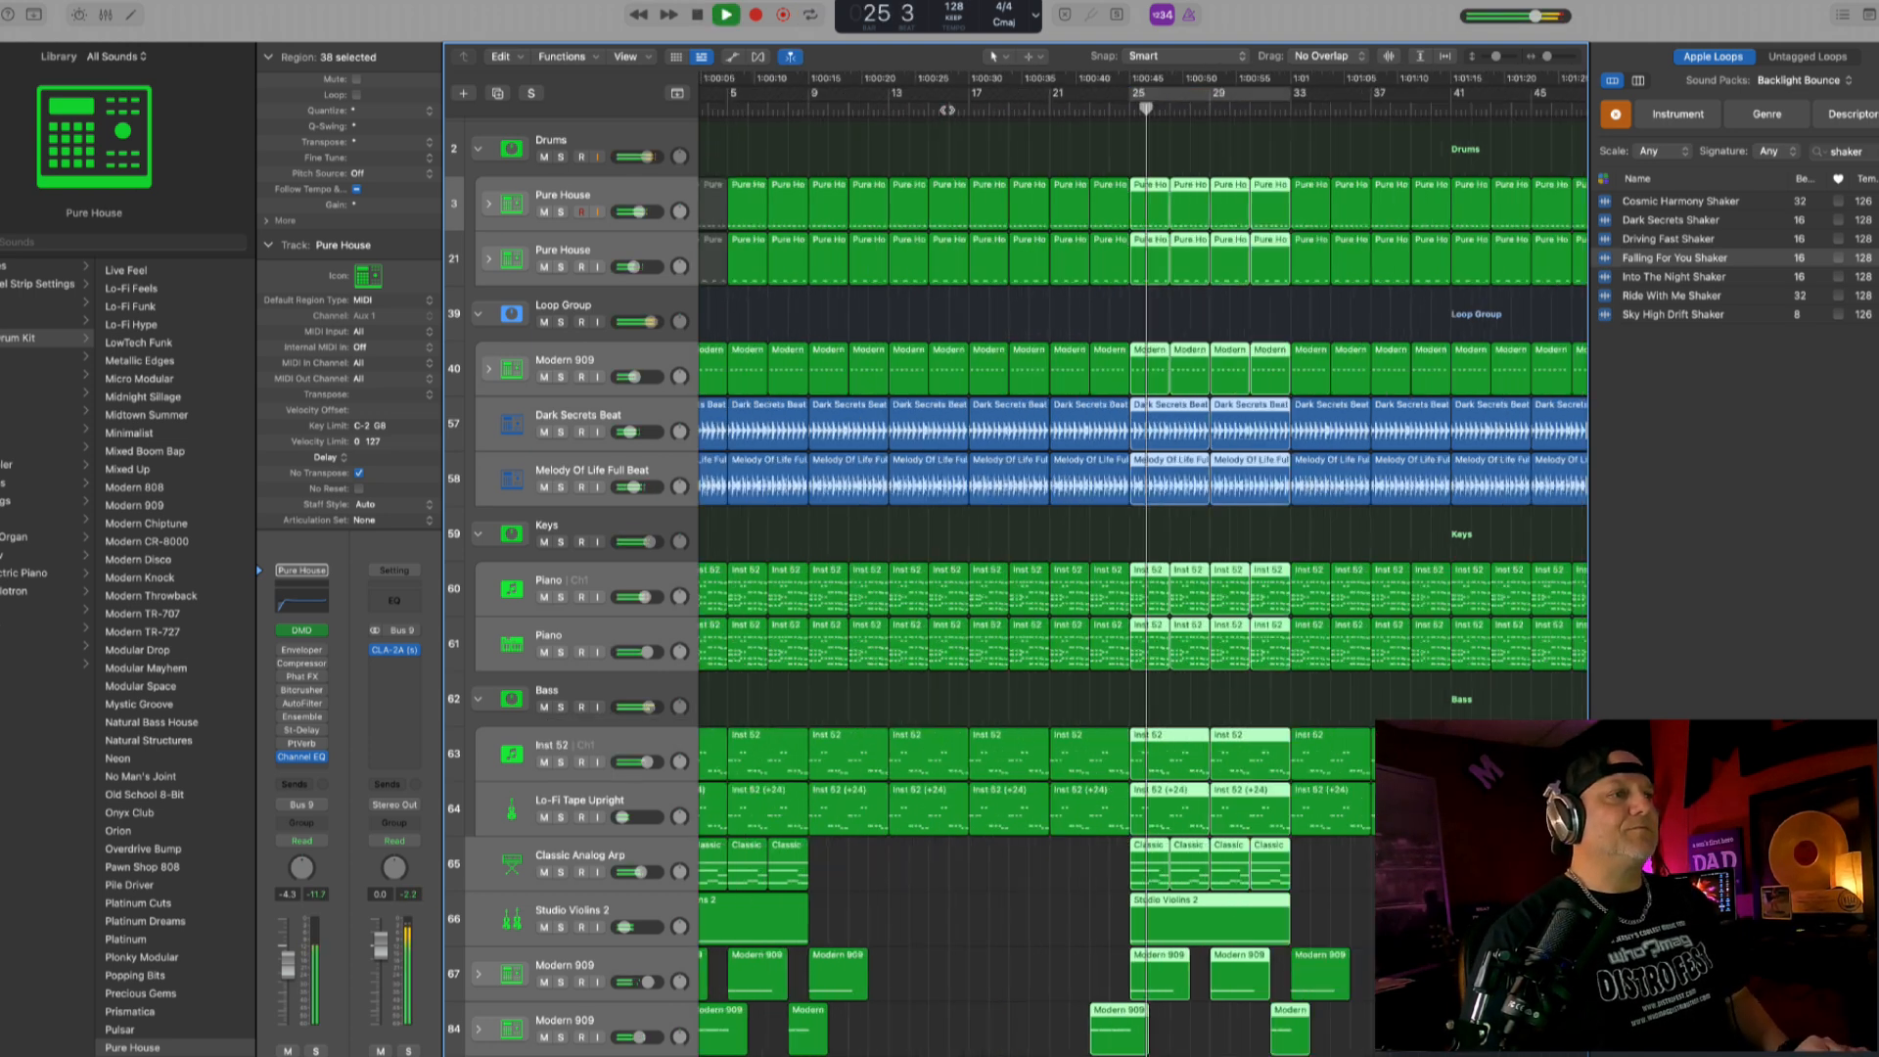
{"action": "scroll", "coordinate": [732, 657], "scroll_direction": "right", "scroll_amount": 5}
{"action": "left_click", "coordinate": [646, 747]}
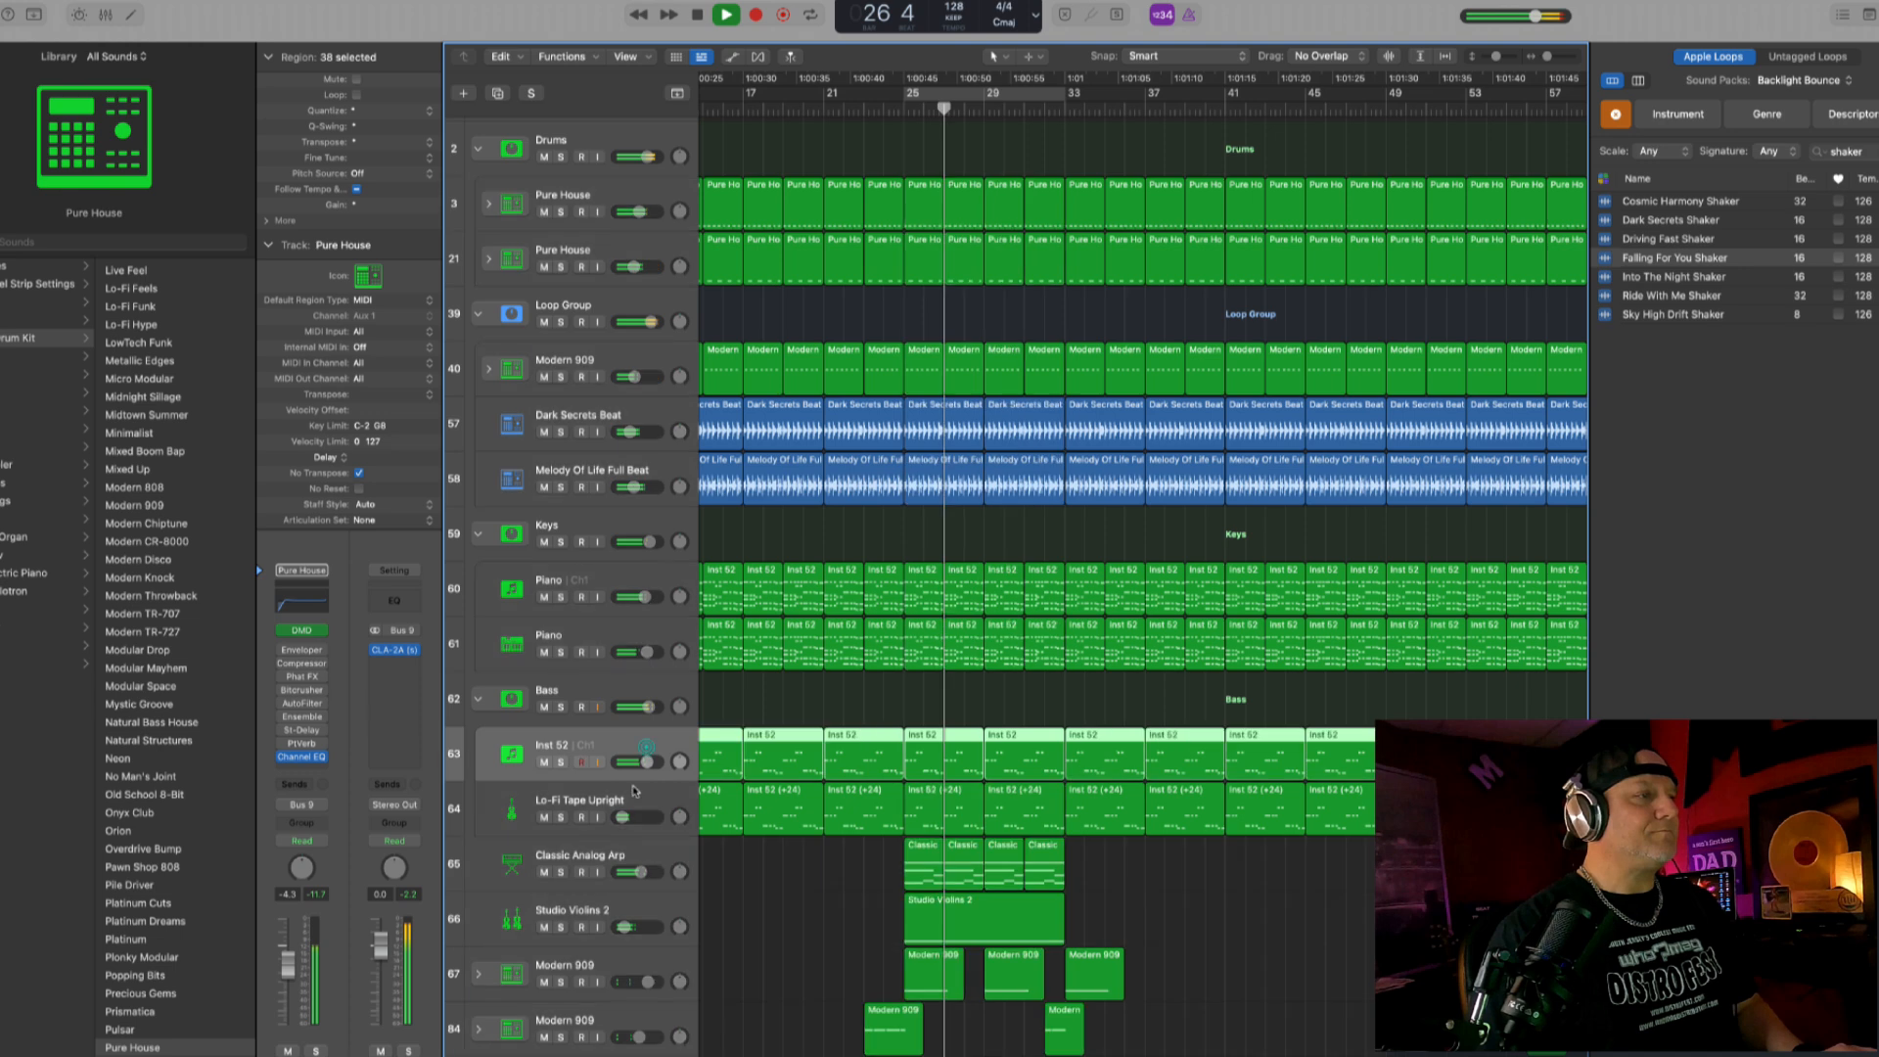
{"action": "left_click_drag", "start_coordinate": [623, 816], "coordinate": [624, 816]}
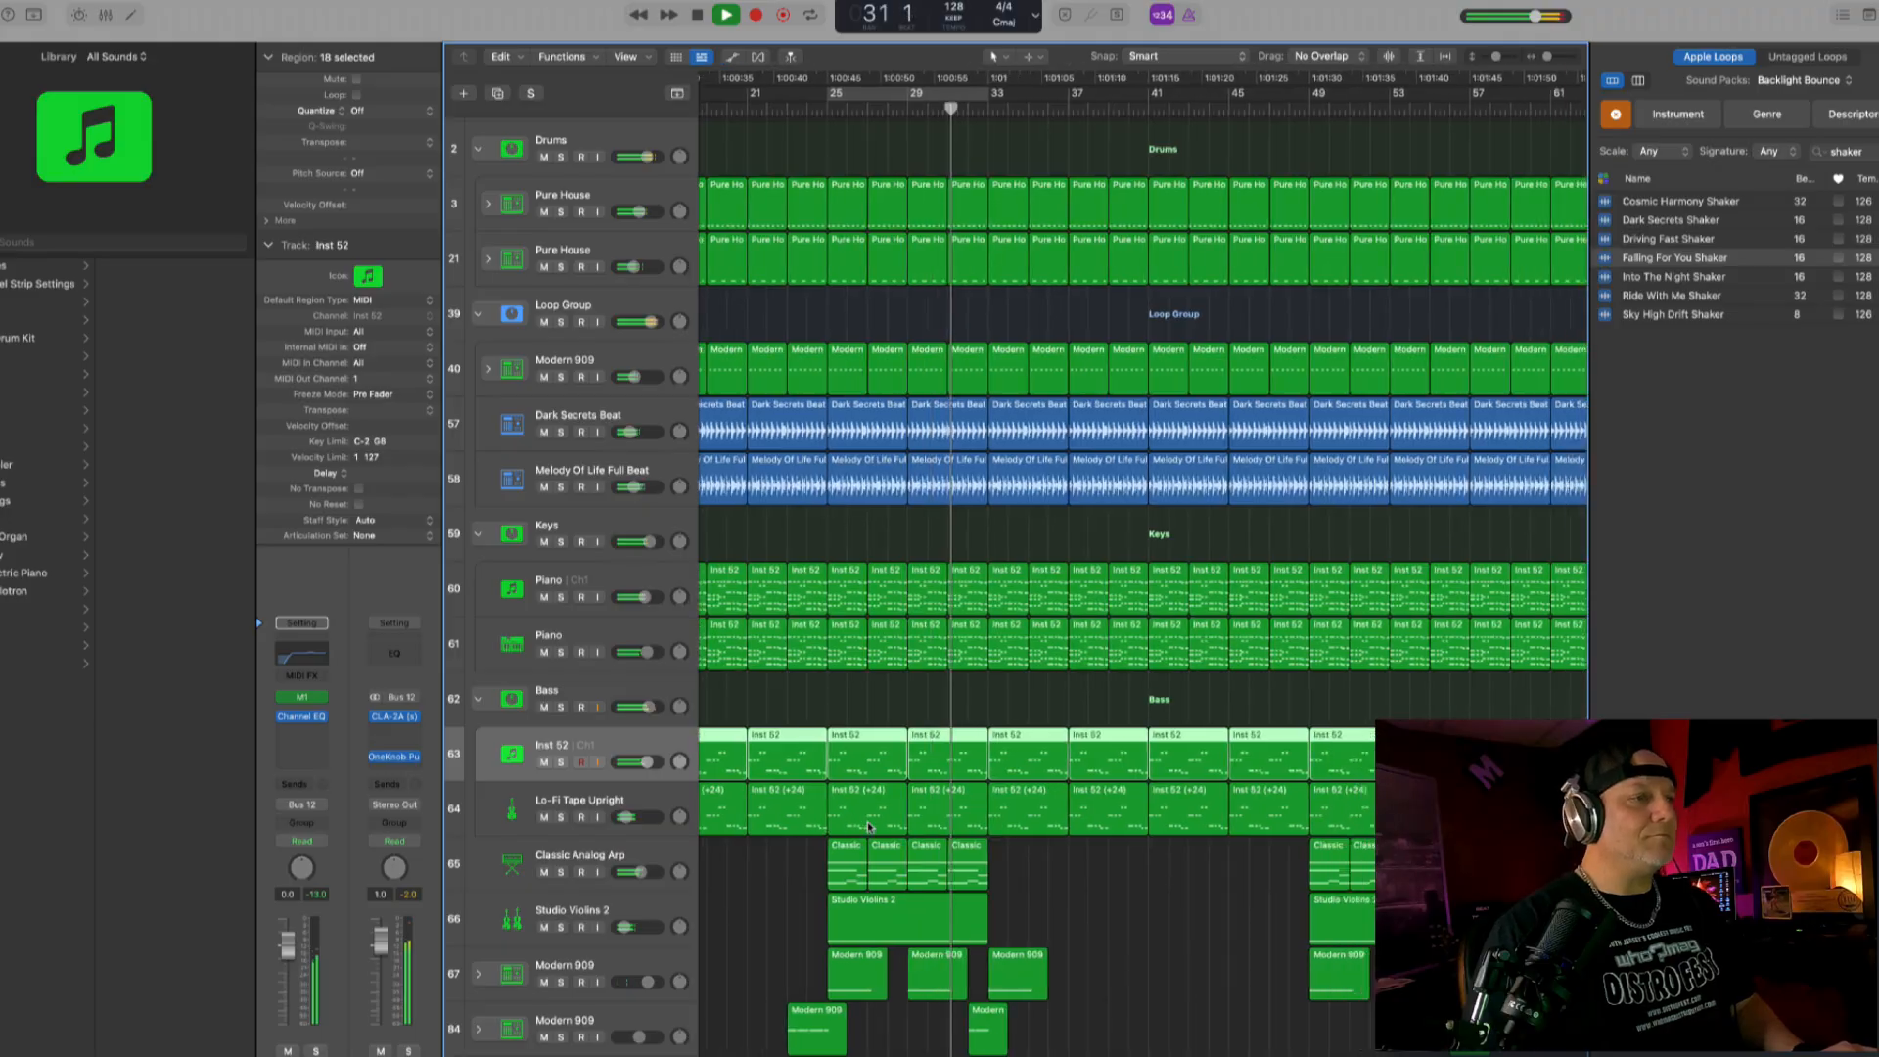
{"action": "scroll", "coordinate": [868, 824], "scroll_direction": "down", "scroll_amount": 5}
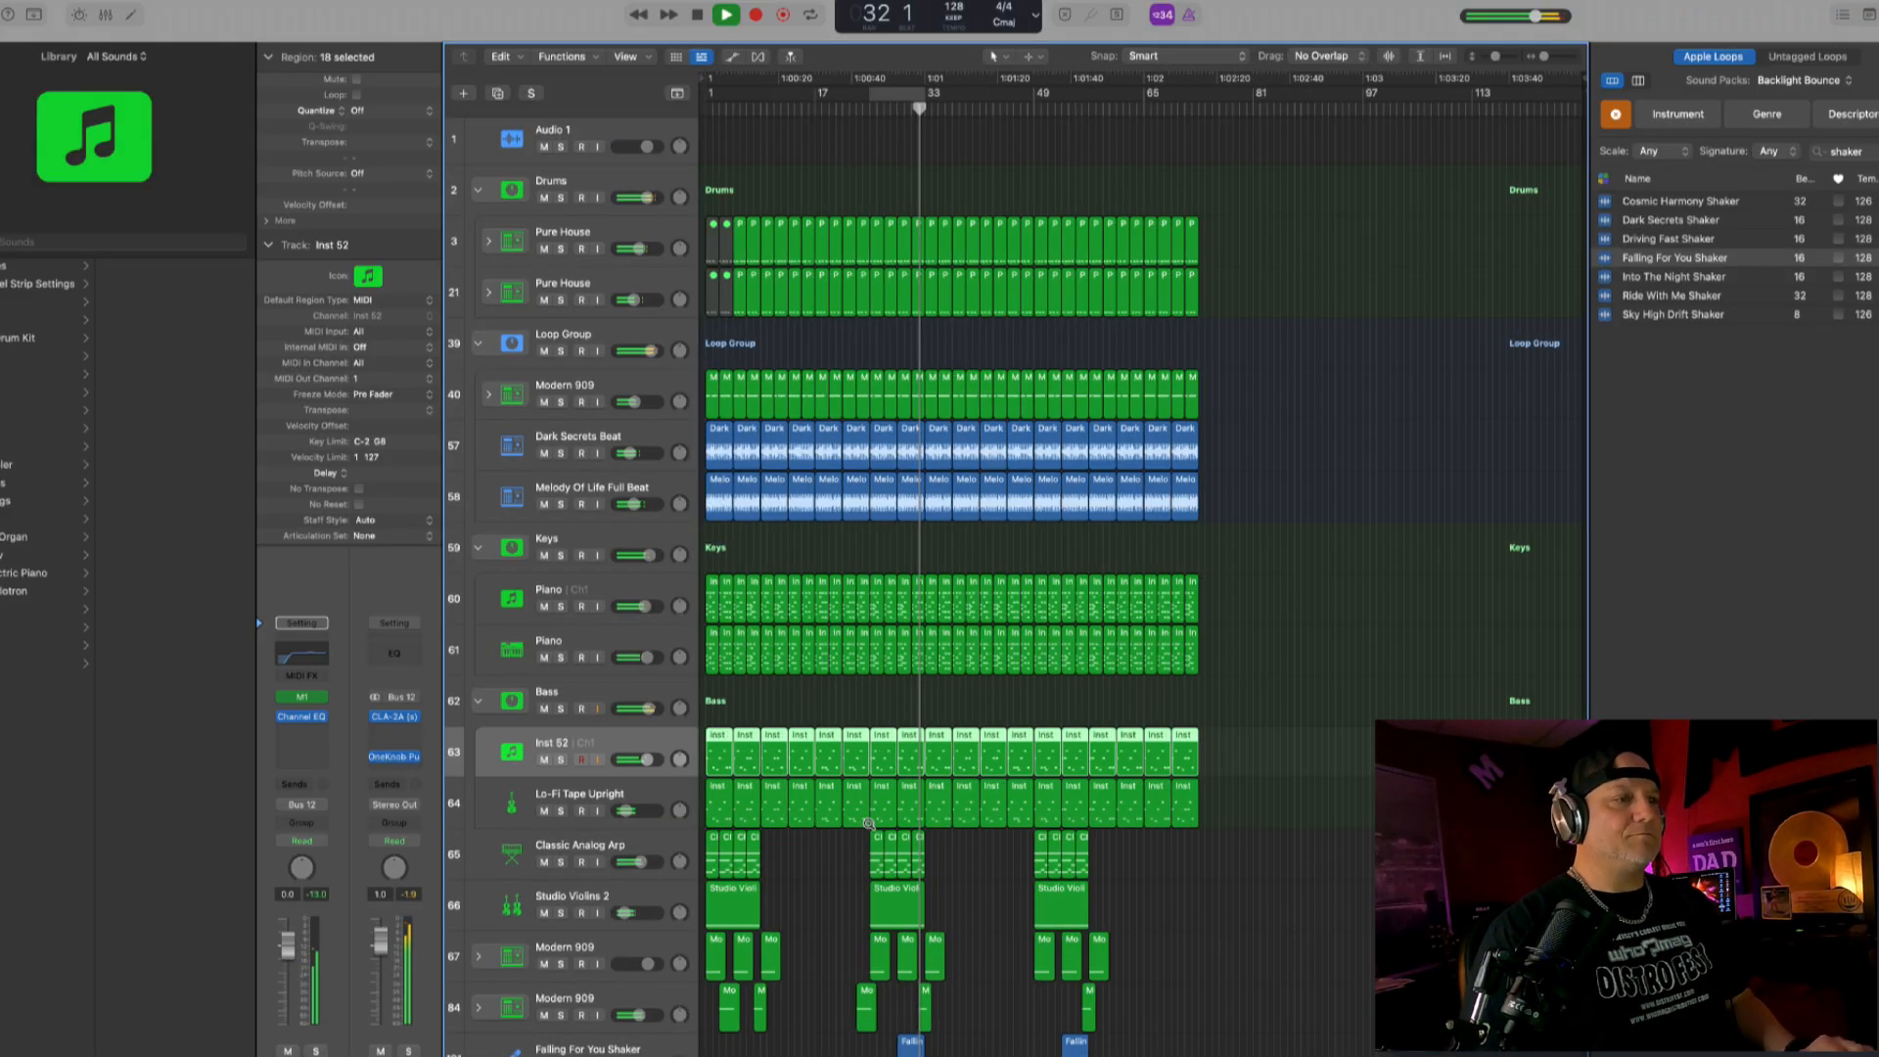
{"action": "scroll", "coordinate": [868, 824], "scroll_direction": "up", "scroll_amount": 3}
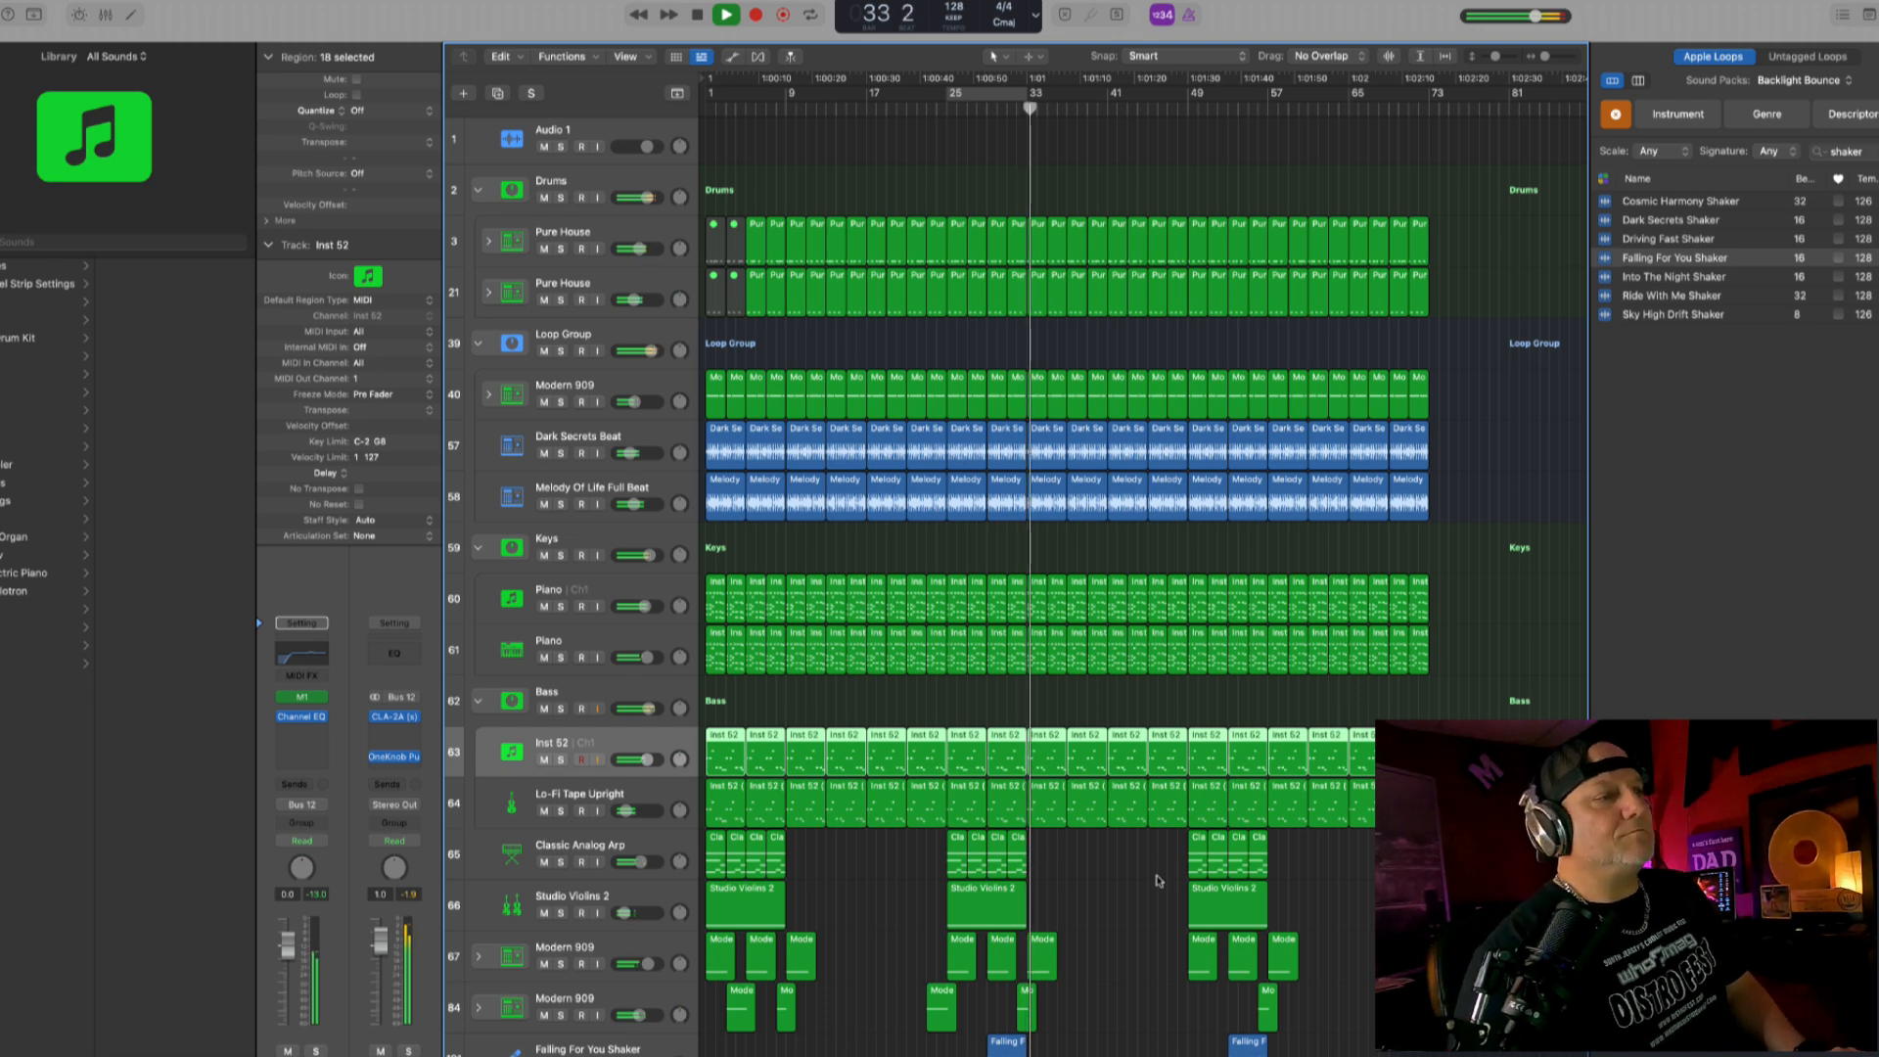
{"action": "scroll", "coordinate": [1219, 878], "scroll_direction": "down", "scroll_amount": 3}
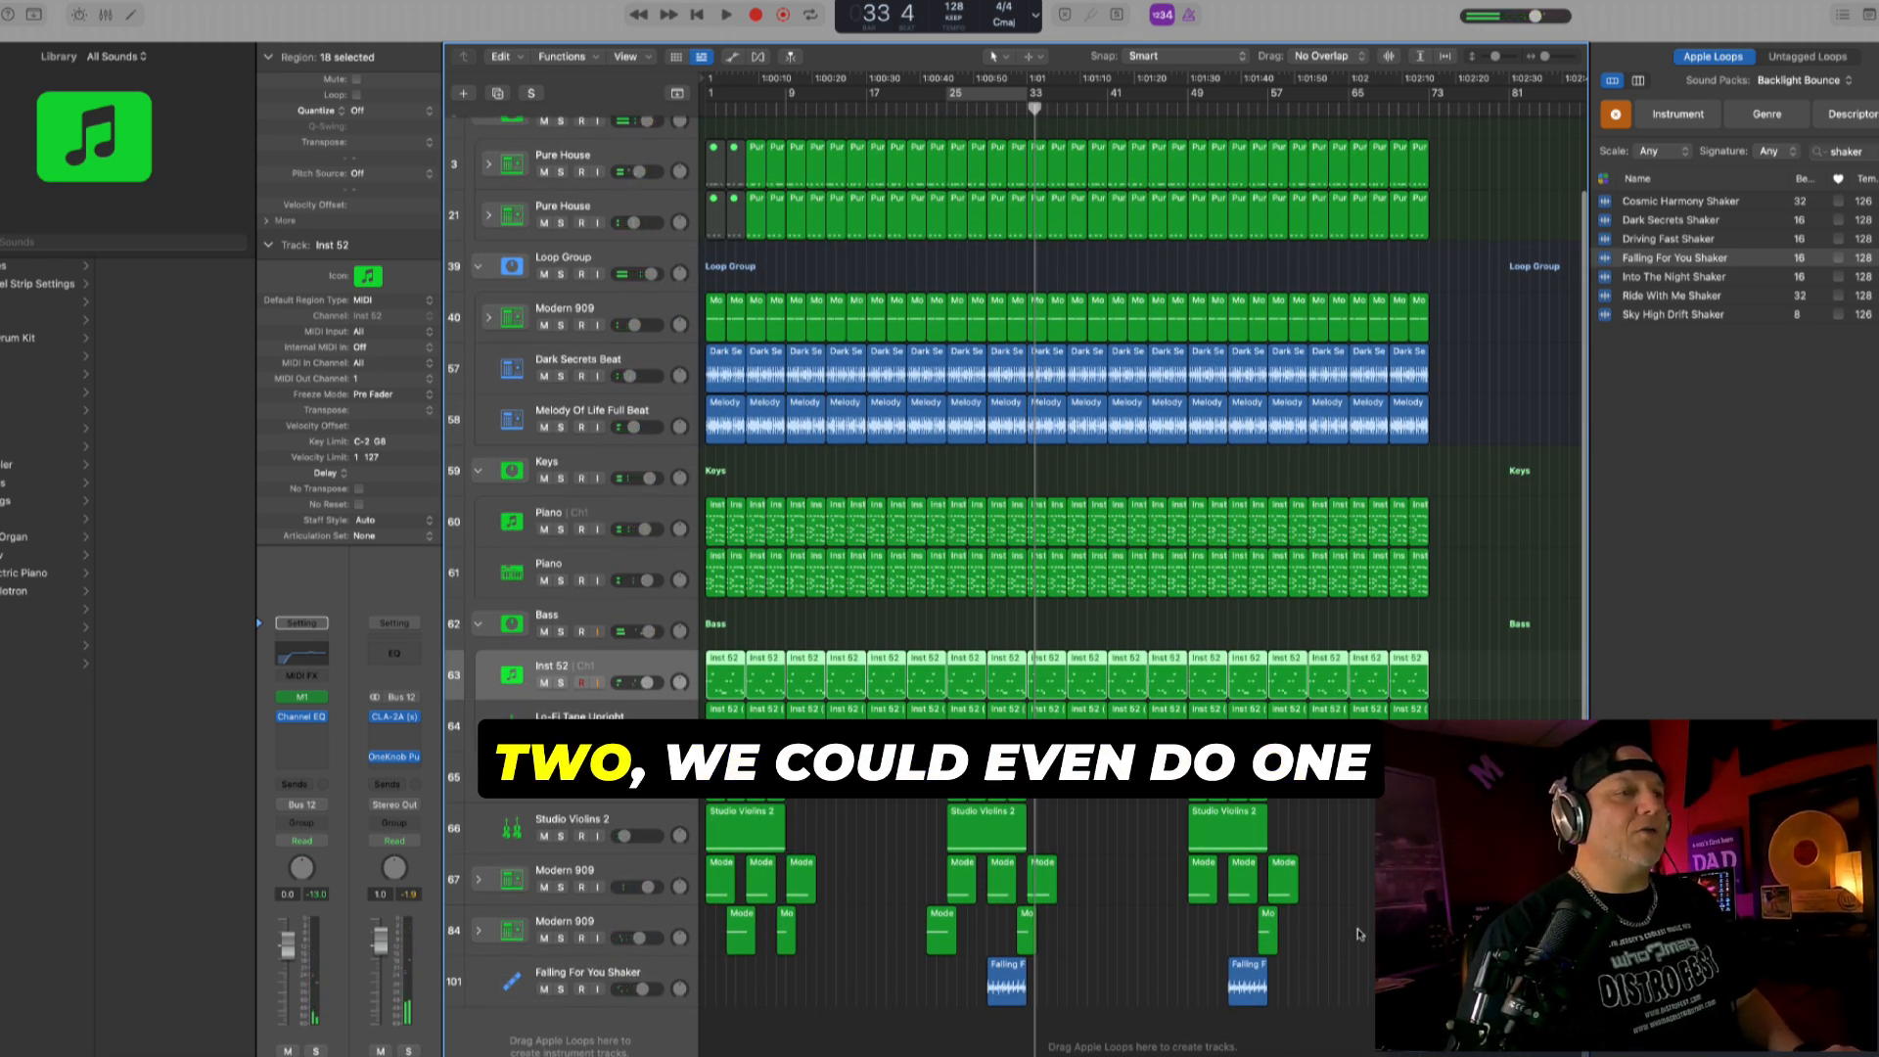
- Copy the hook regions from bars 49 to 57 to bar 73
{"action": "mouse_move", "coordinate": [1273, 1037]}
{"action": "left_mouse_down"}
{"action": "mouse_move", "coordinate": [1230, 955]}
{"action": "mouse_move", "coordinate": [1186, 484]}
{"action": "mouse_move", "coordinate": [1194, 104]}
{"action": "mouse_move", "coordinate": [1255, 1055]}
{"action": "left_mouse_up"}
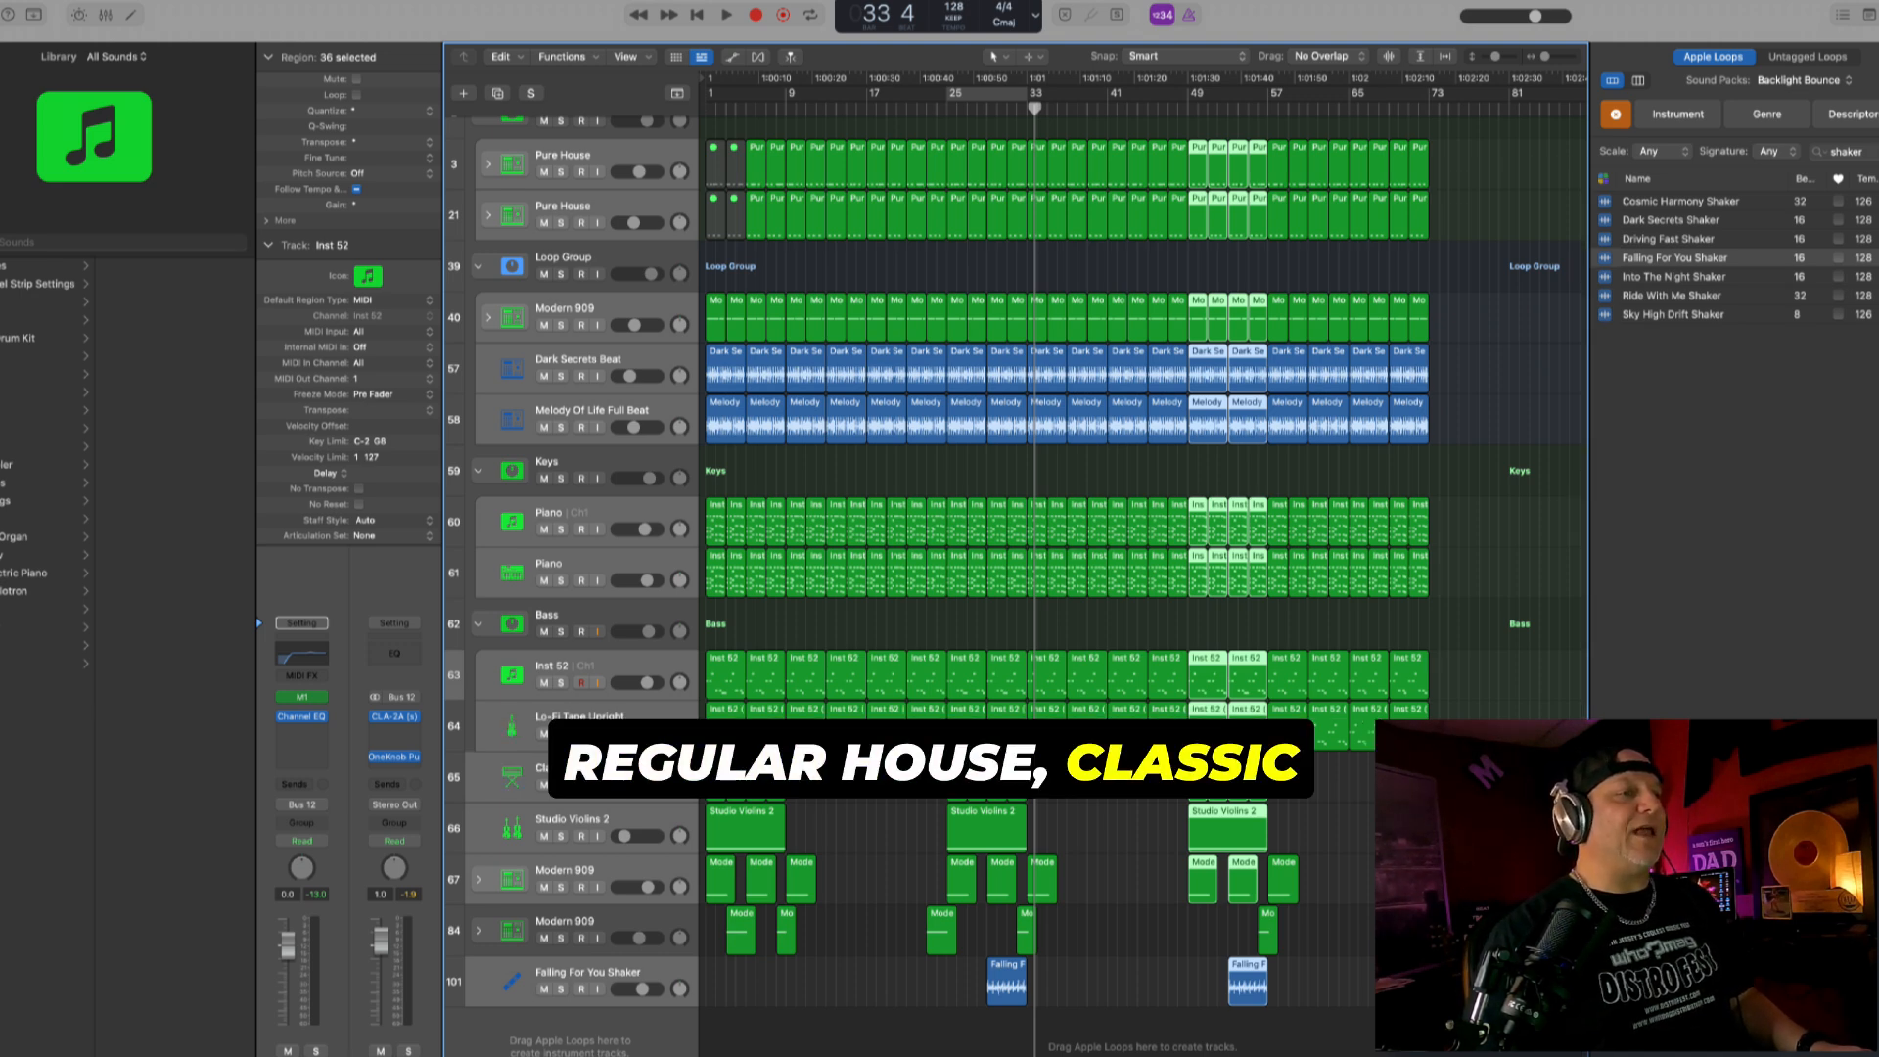
{"action": "left_click_drag", "start_coordinate": [1223, 771], "coordinate": [1459, 772]}
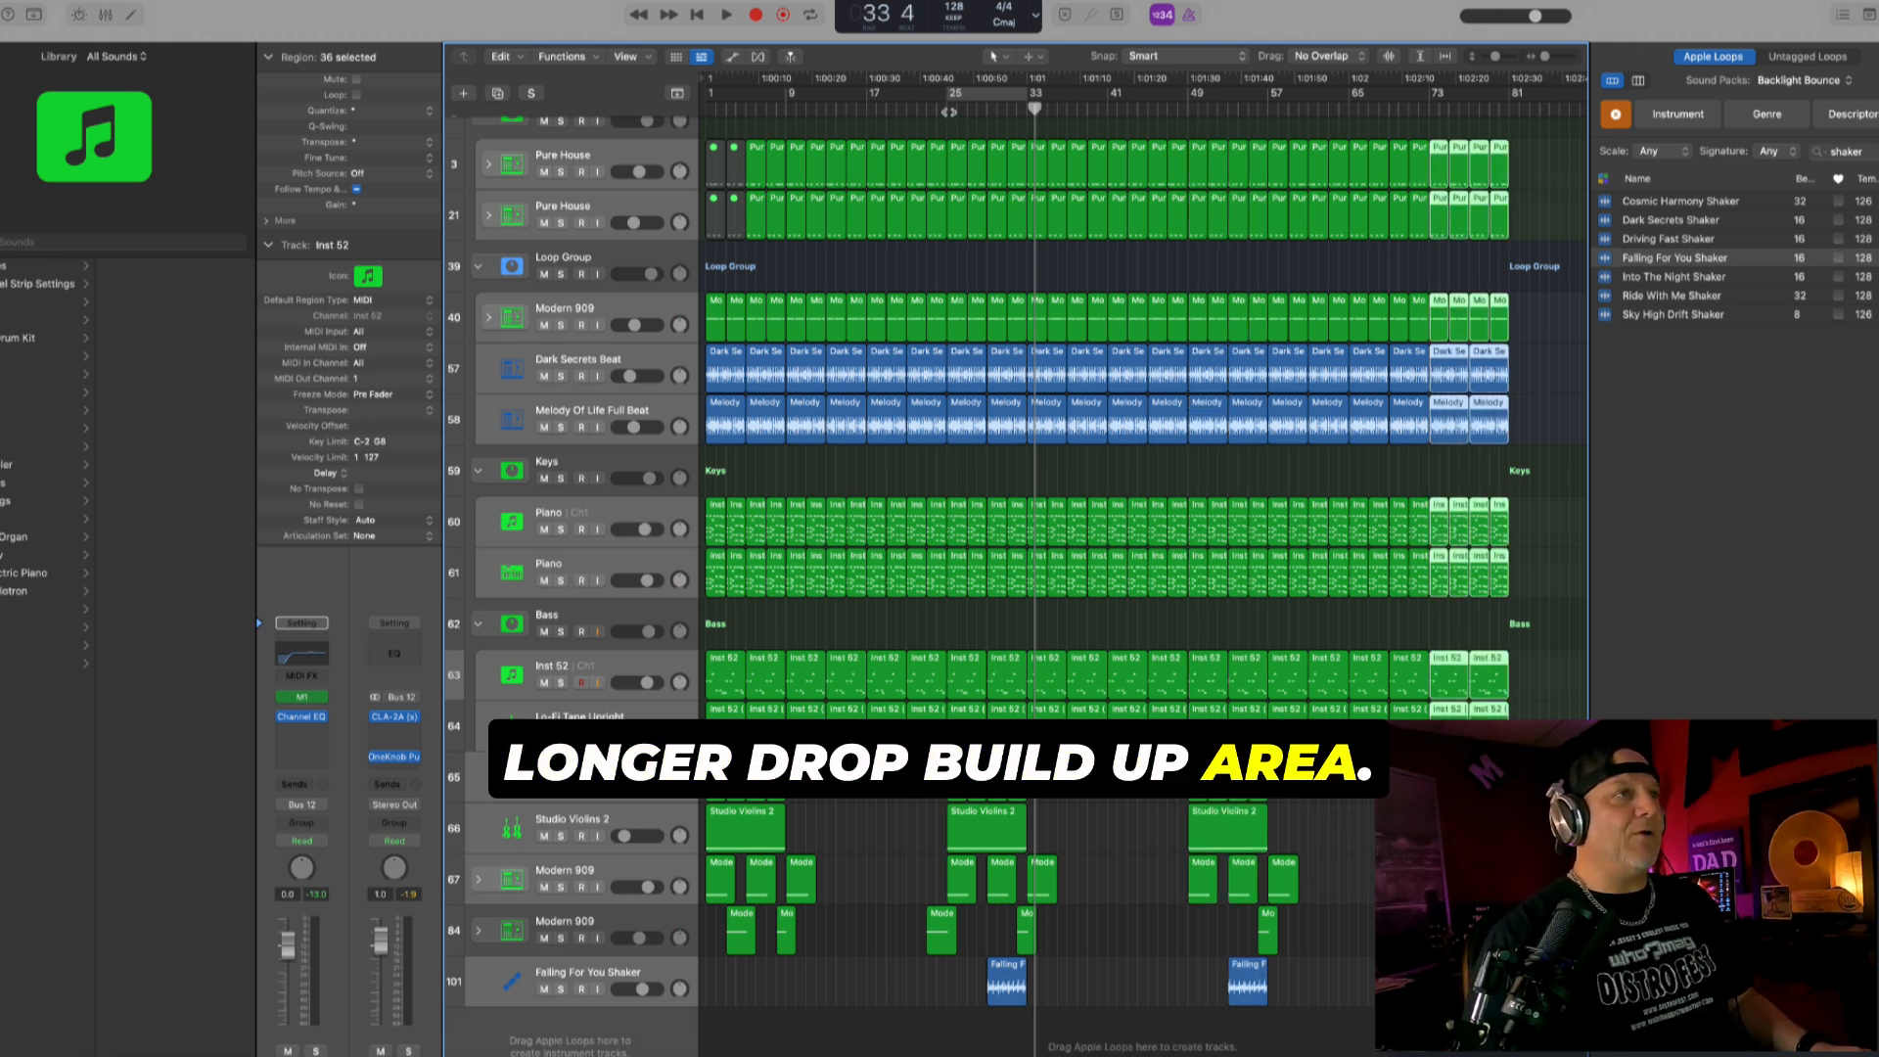
- Audition from bar 24 and mute the Pure House, Modern 909 and beat loop regions in the Drums and Loop Group tracks from bar 25 to 33
{"action": "left_click", "coordinate": [934, 106]}
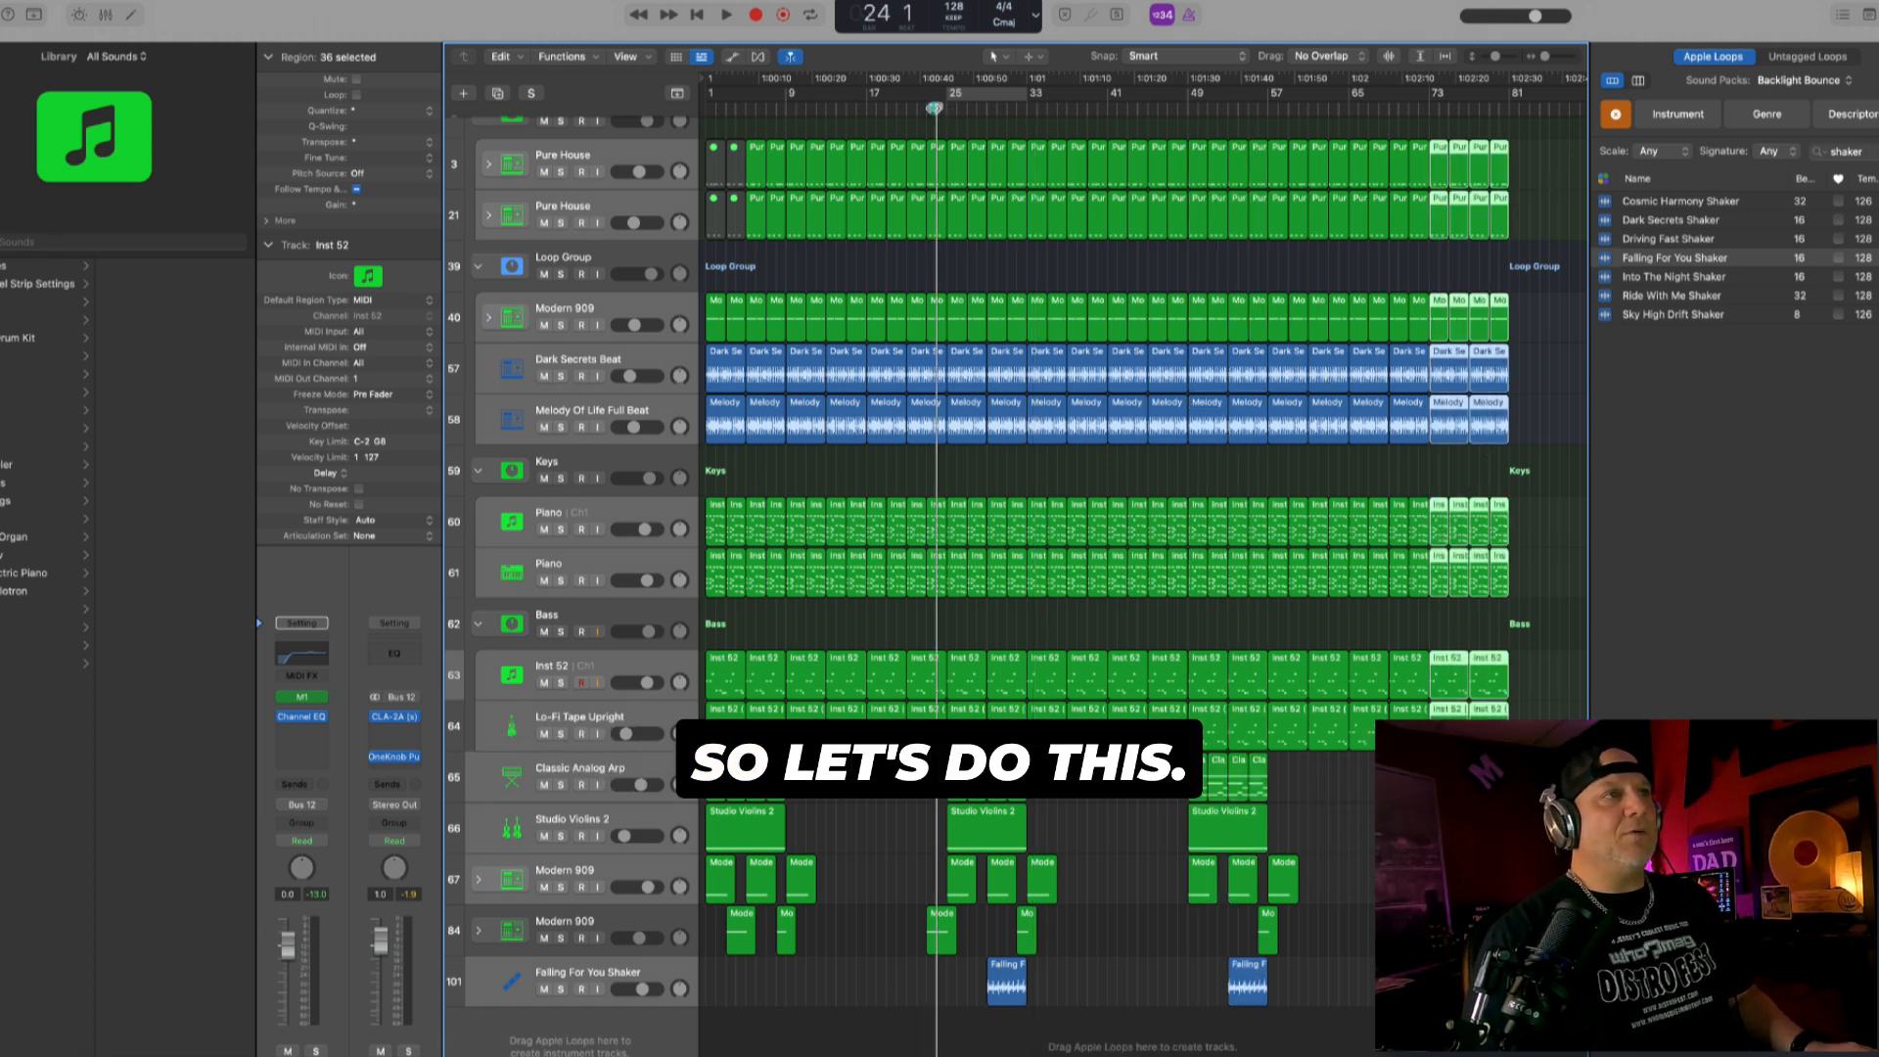
{"action": "key", "text": "space"}
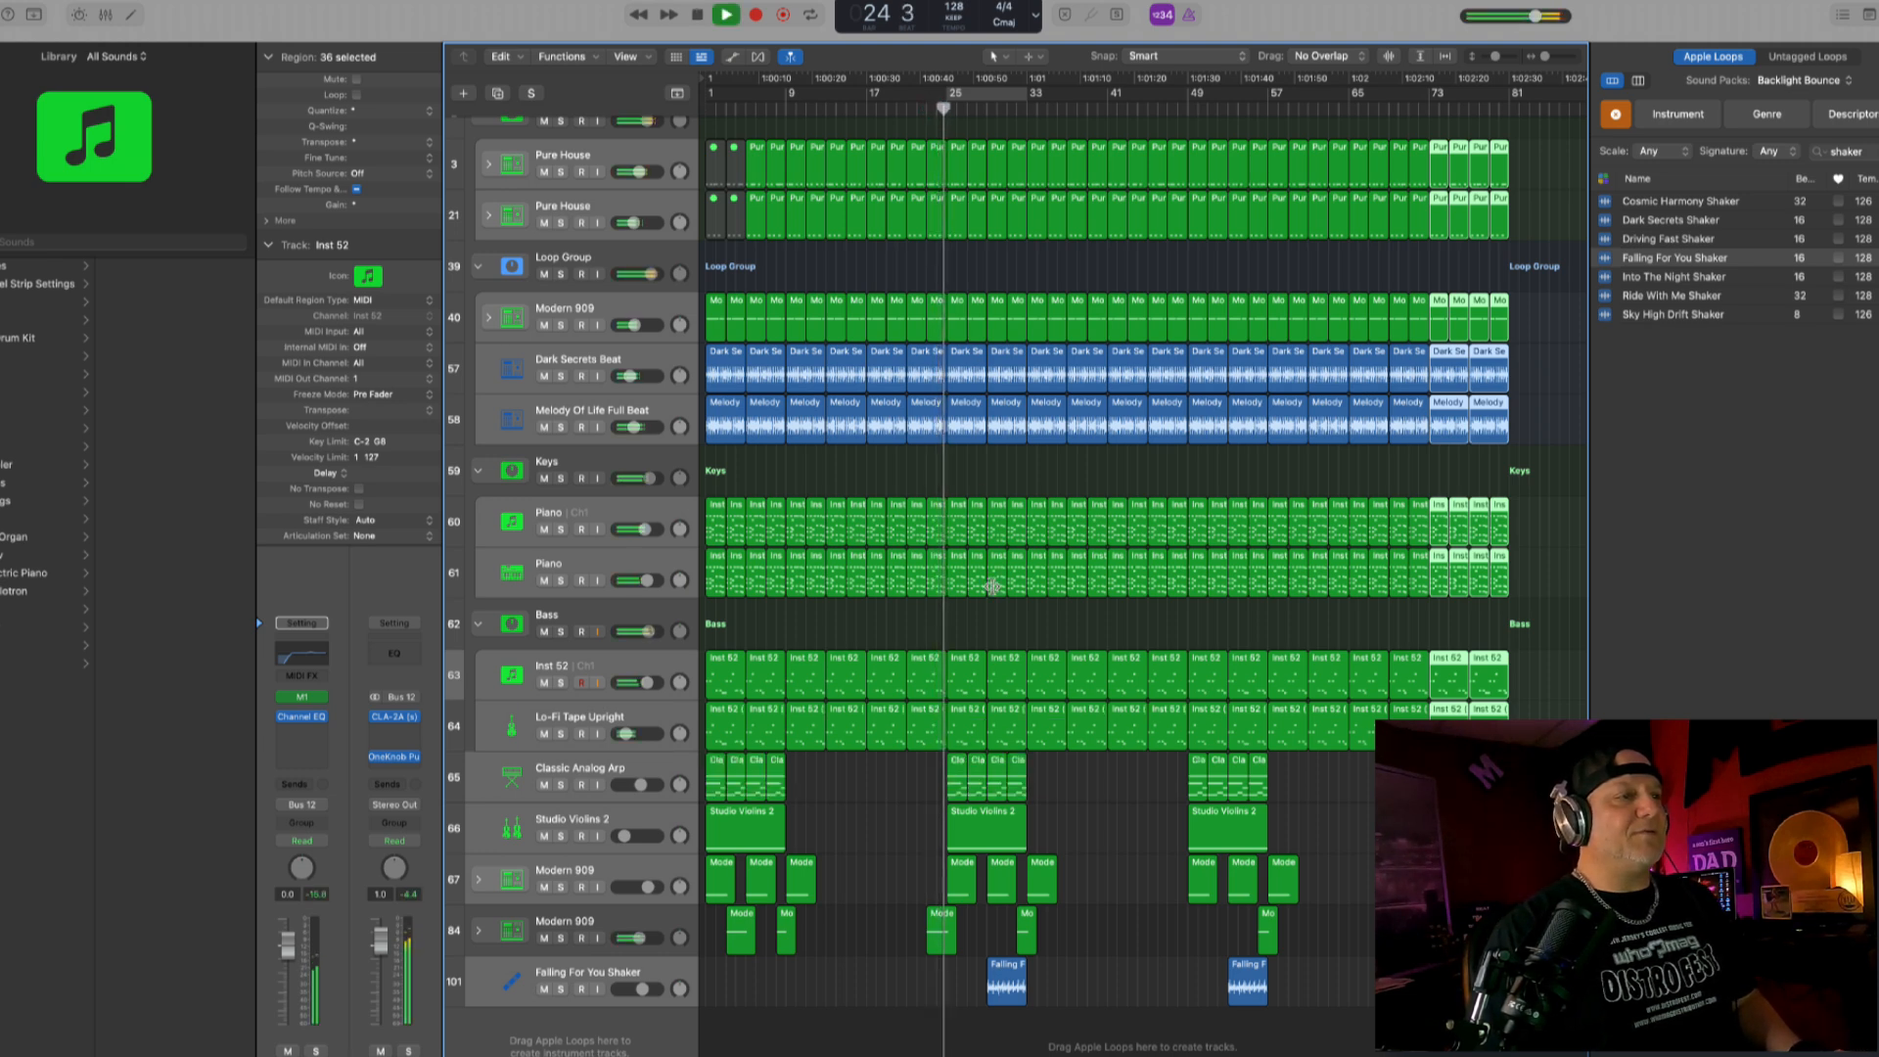
{"action": "scroll", "coordinate": [1001, 651], "scroll_direction": "up", "scroll_amount": 3}
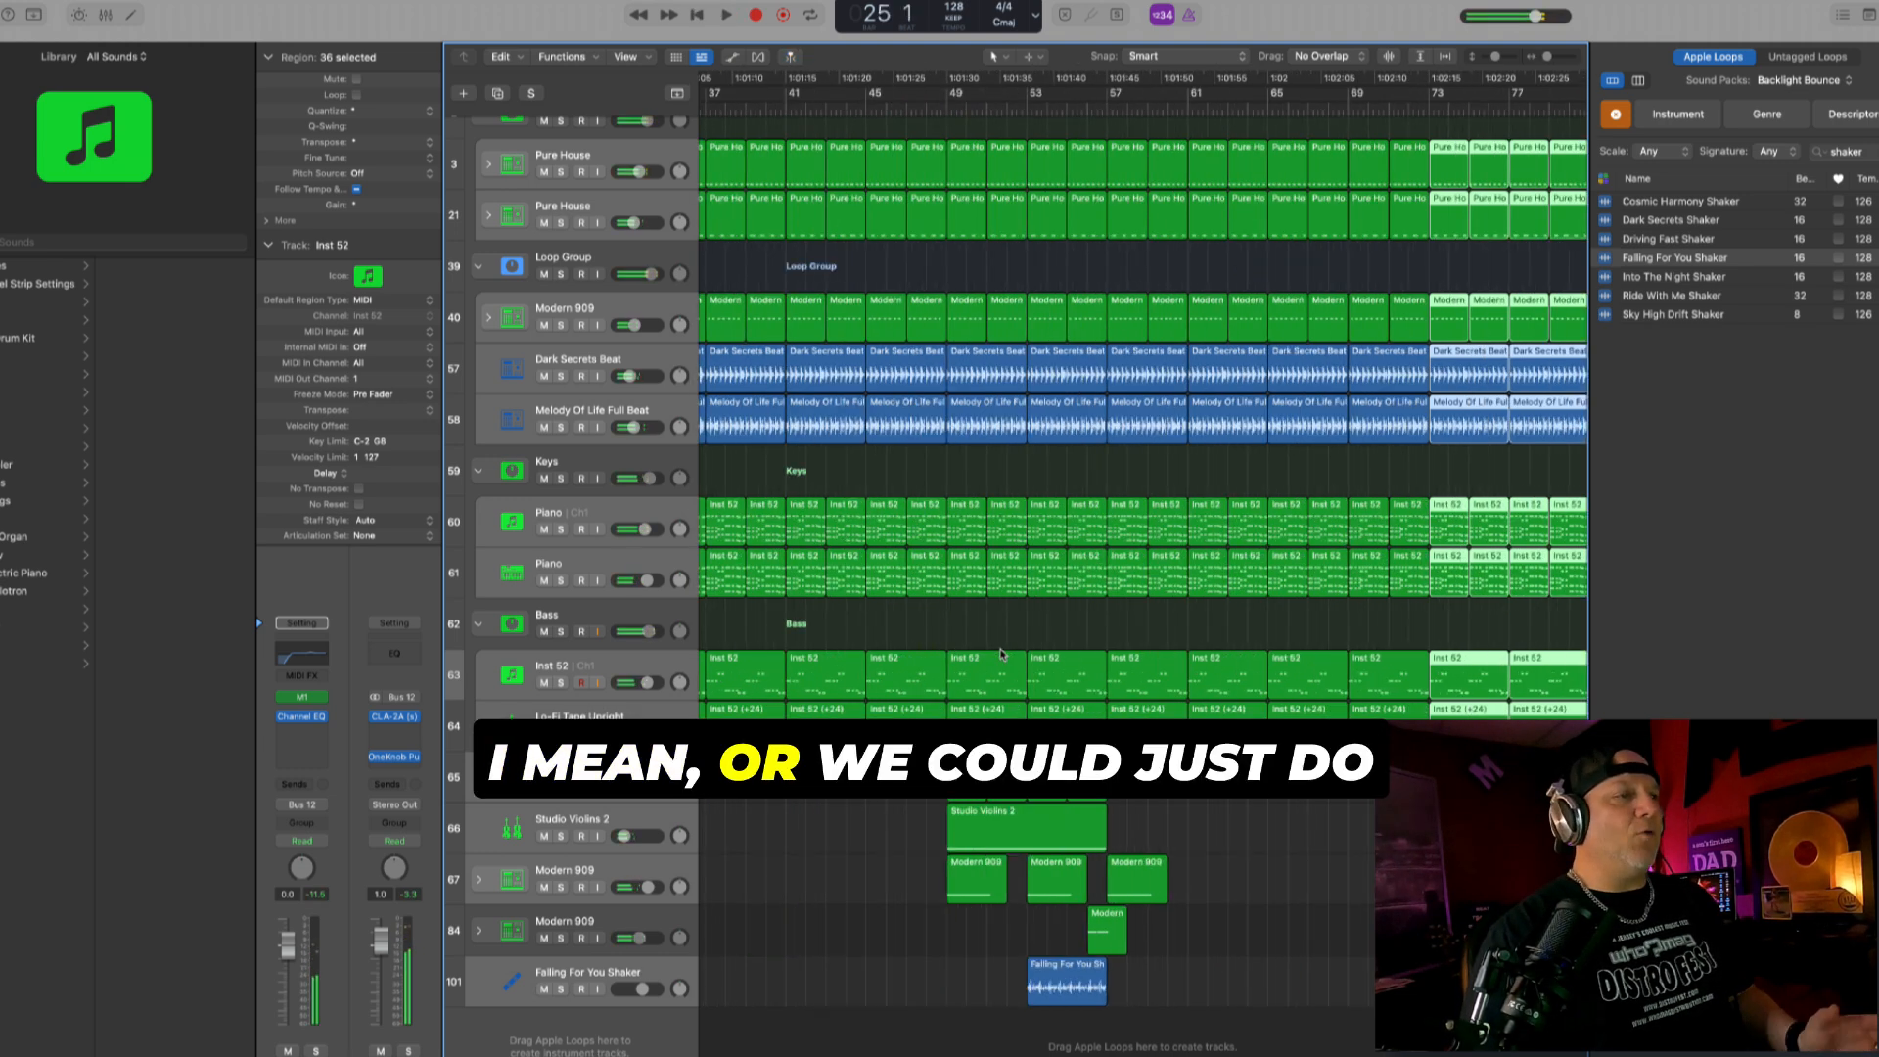
{"action": "scroll", "coordinate": [1037, 675], "scroll_direction": "left", "scroll_amount": 8}
{"action": "scroll", "coordinate": [1079, 702], "scroll_direction": "right", "scroll_amount": 2}
{"action": "scroll", "coordinate": [1078, 702], "scroll_direction": "right", "scroll_amount": 1}
{"action": "scroll", "coordinate": [1077, 703], "scroll_direction": "up", "scroll_amount": 4}
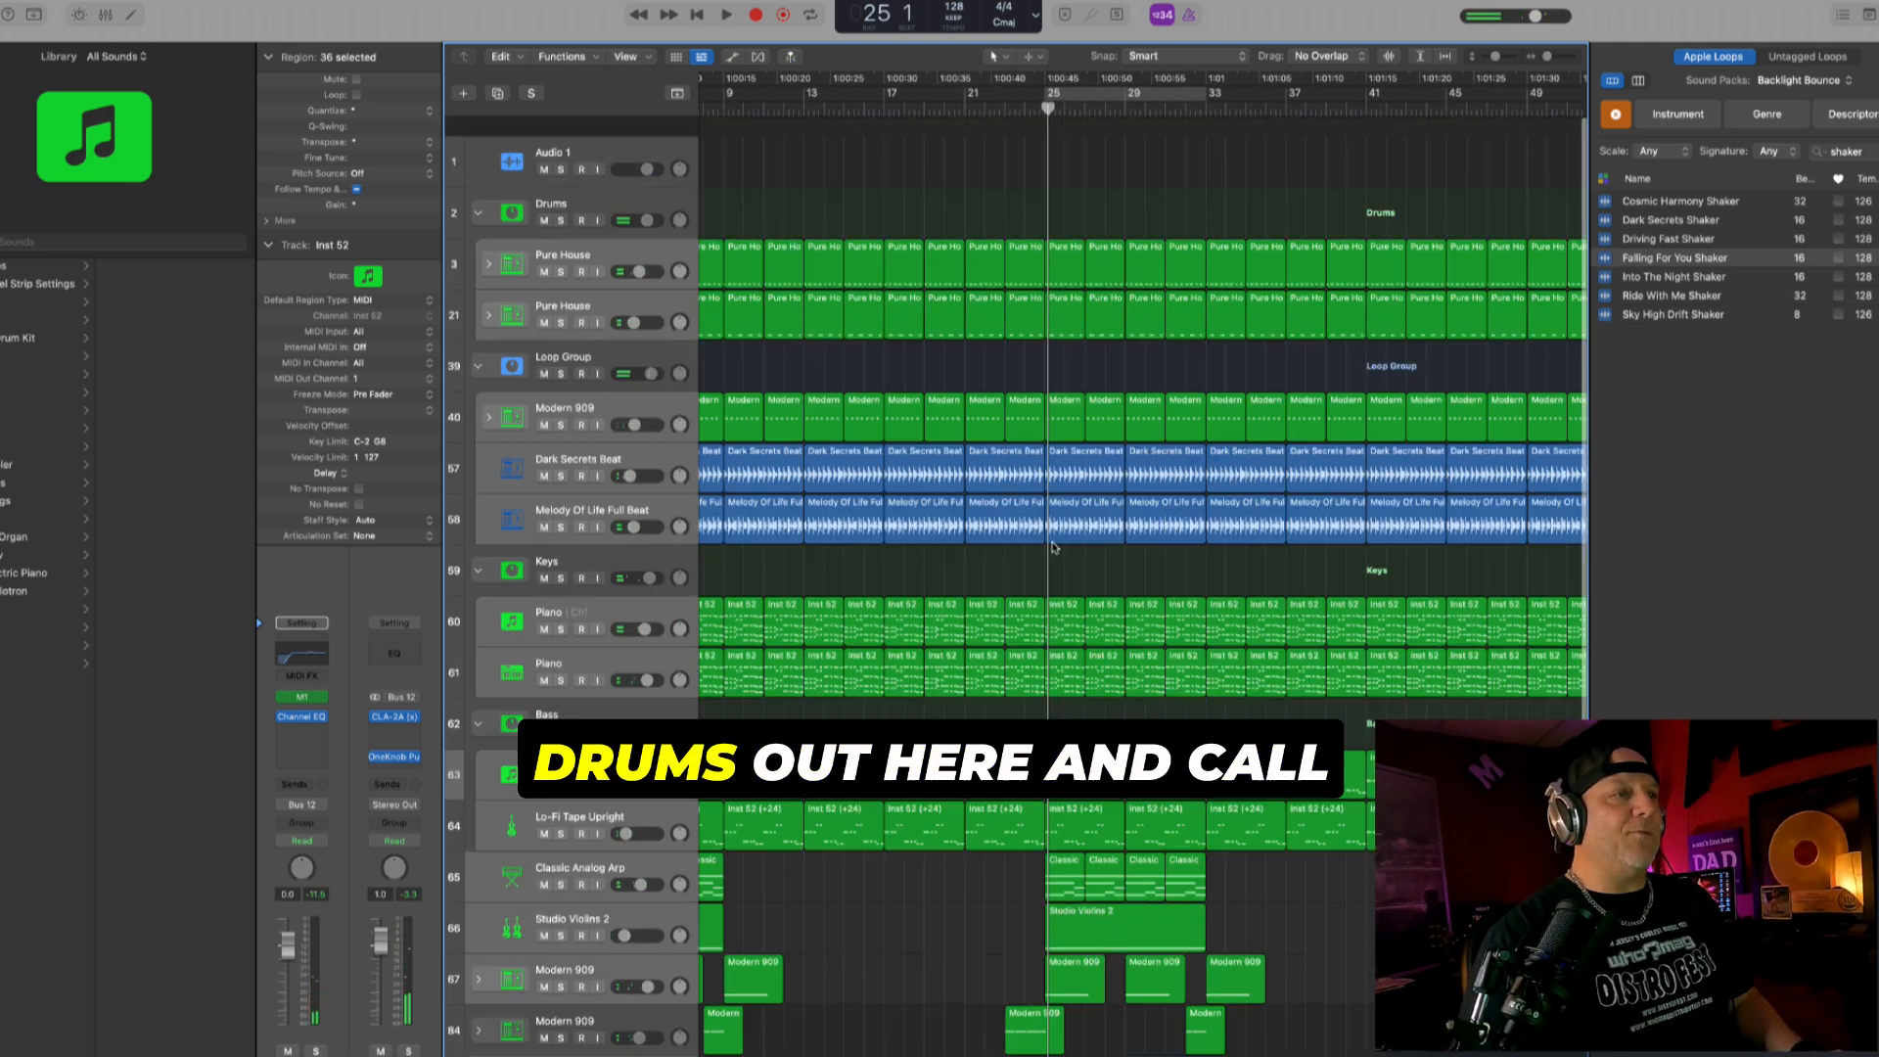
{"action": "left_click_drag", "start_coordinate": [1061, 194], "coordinate": [1185, 519]}
{"action": "key", "text": "comma"}
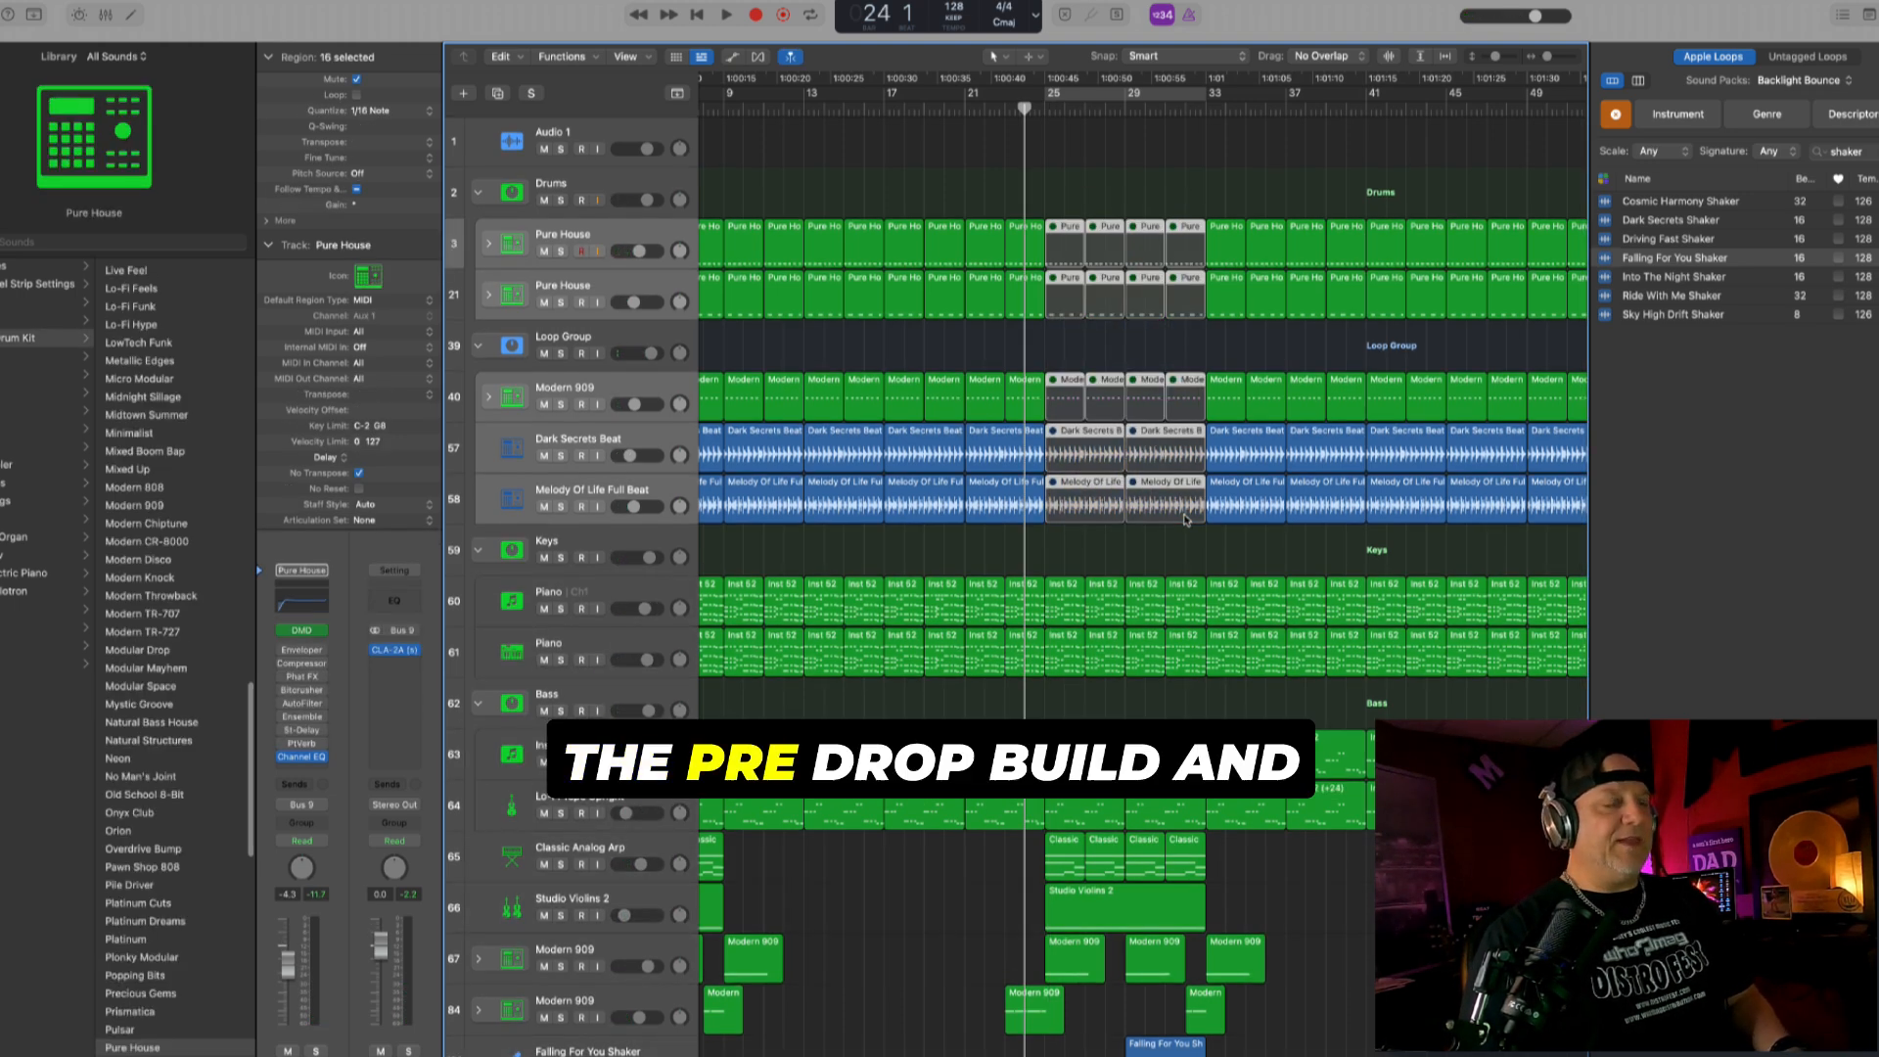
- Play the drumless section from bar 24 and delete every region beyond bar 33 on all tracks
{"action": "key", "text": "space"}
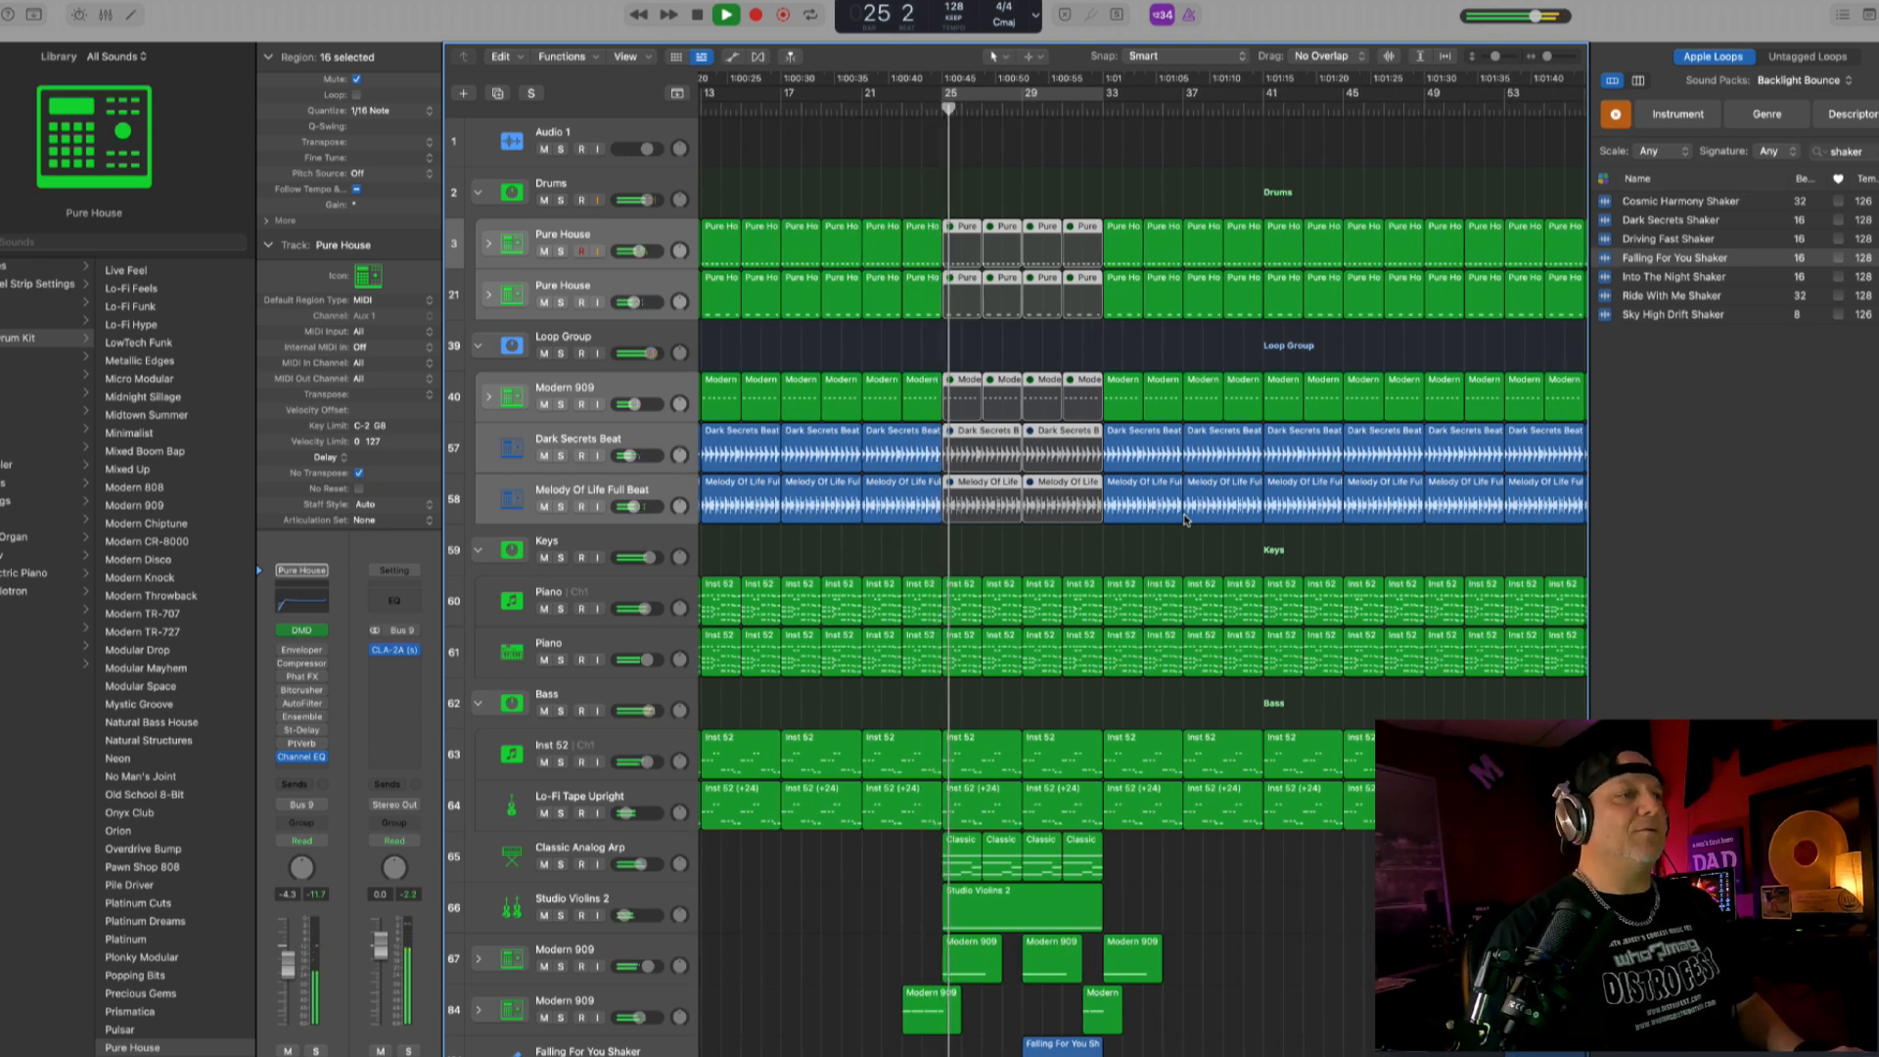
{"action": "scroll", "coordinate": [1185, 520], "scroll_direction": "down", "scroll_amount": 3}
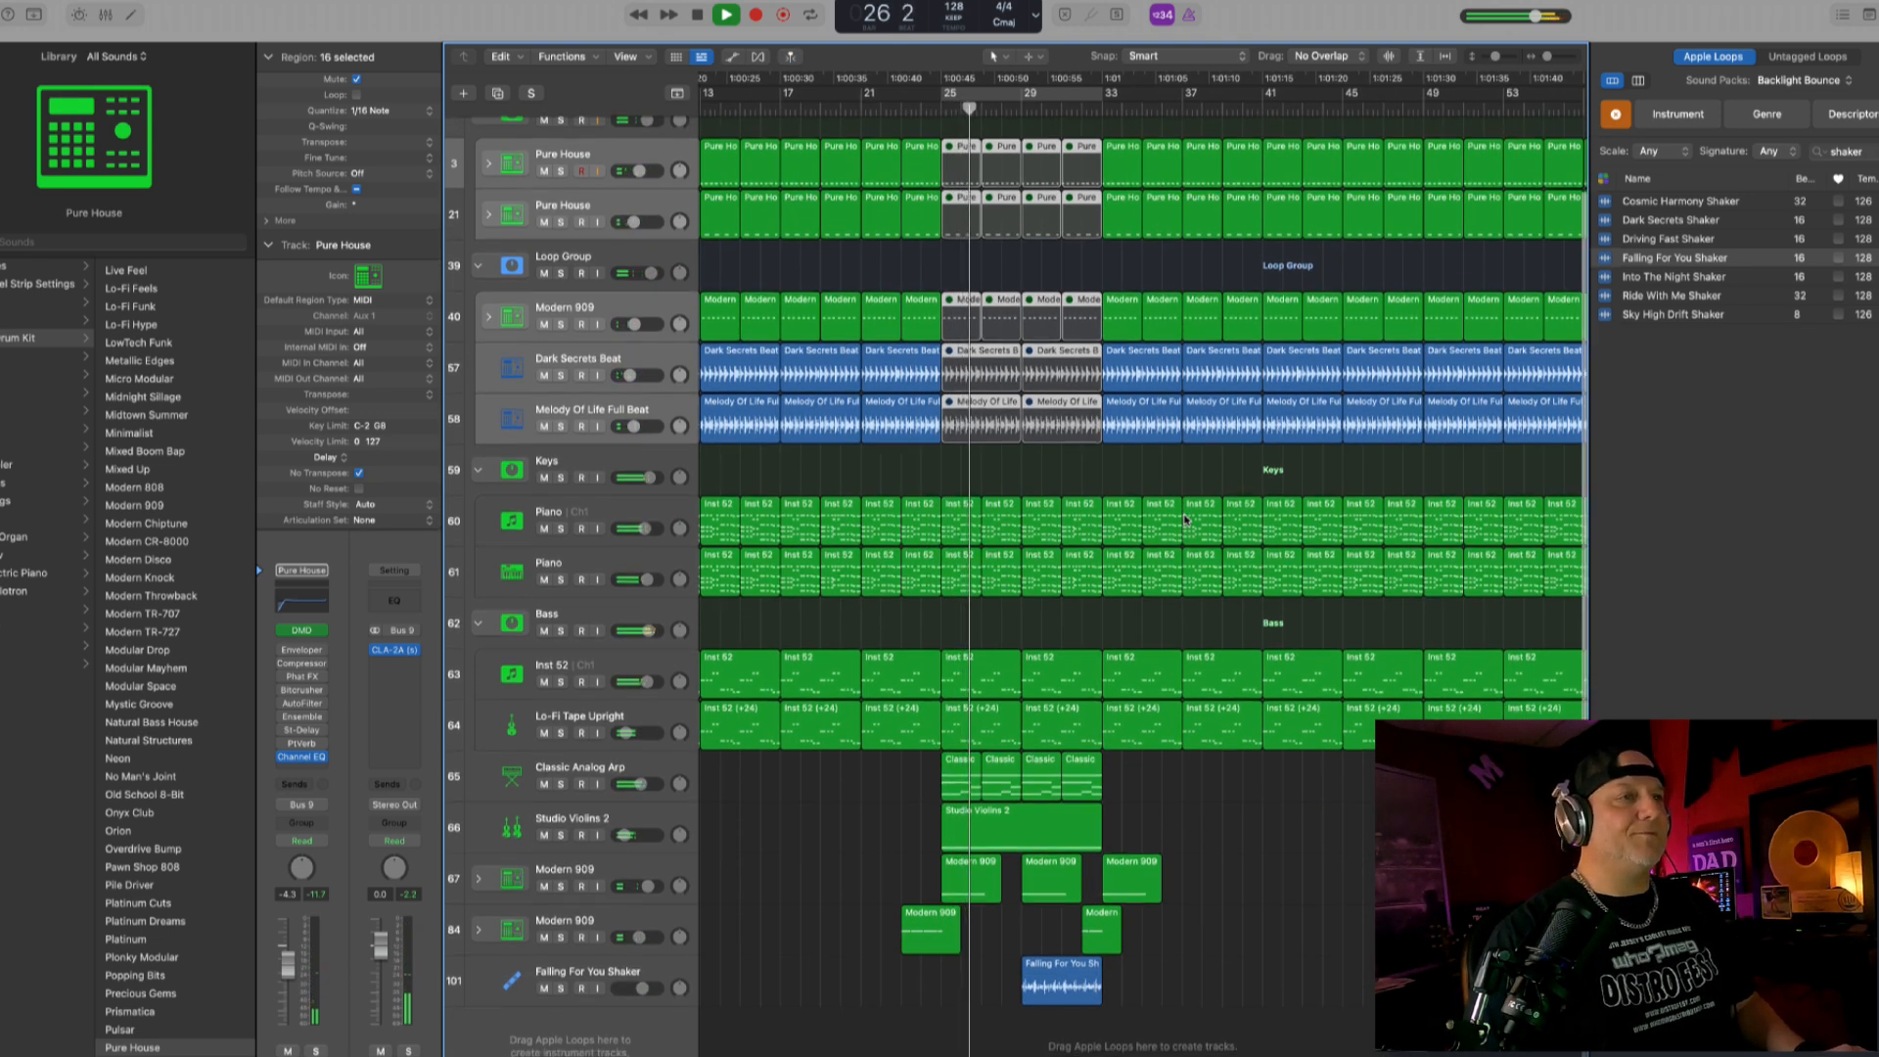
{"action": "scroll", "coordinate": [1185, 517], "scroll_direction": "down", "scroll_amount": 5}
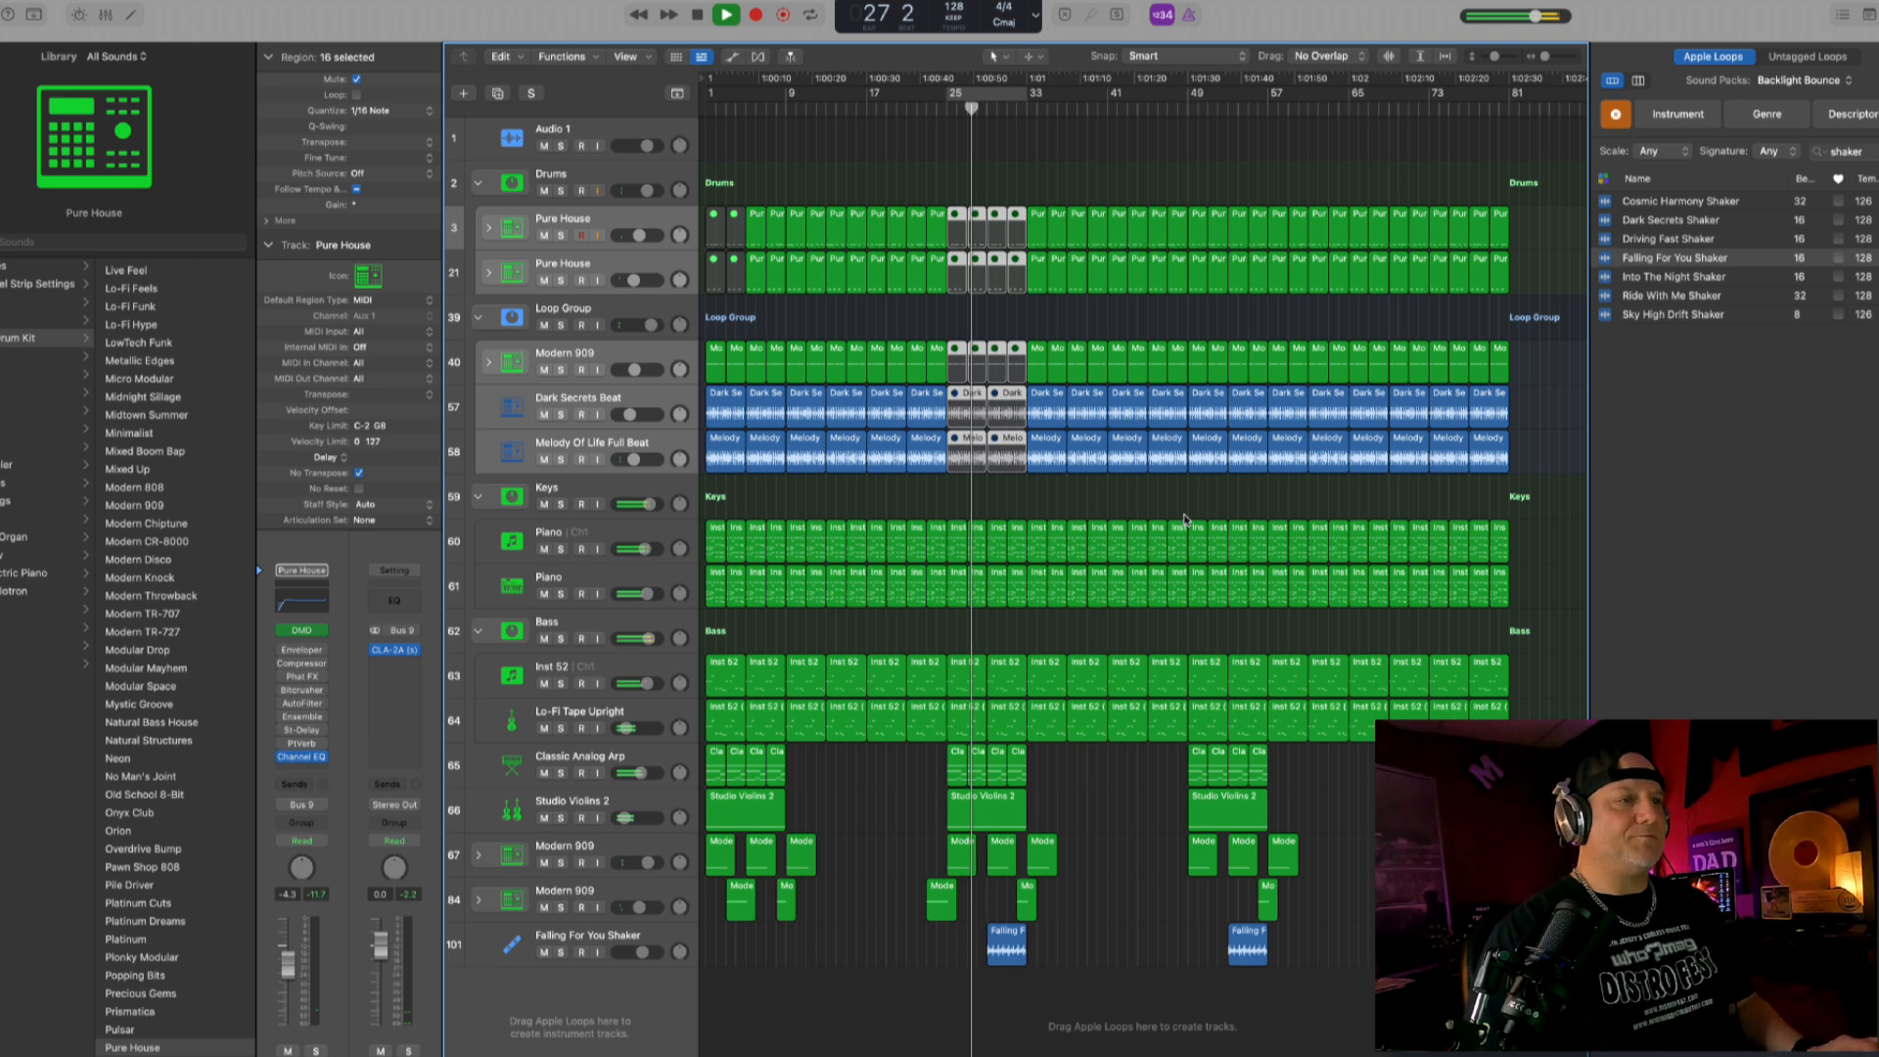
{"action": "mouse_move", "coordinate": [1550, 987]}
{"action": "left_mouse_down"}
{"action": "mouse_move", "coordinate": [1365, 389]}
{"action": "mouse_move", "coordinate": [1189, 152]}
{"action": "mouse_move", "coordinate": [1104, 137]}
{"action": "mouse_move", "coordinate": [1047, 155]}
{"action": "left_mouse_up"}
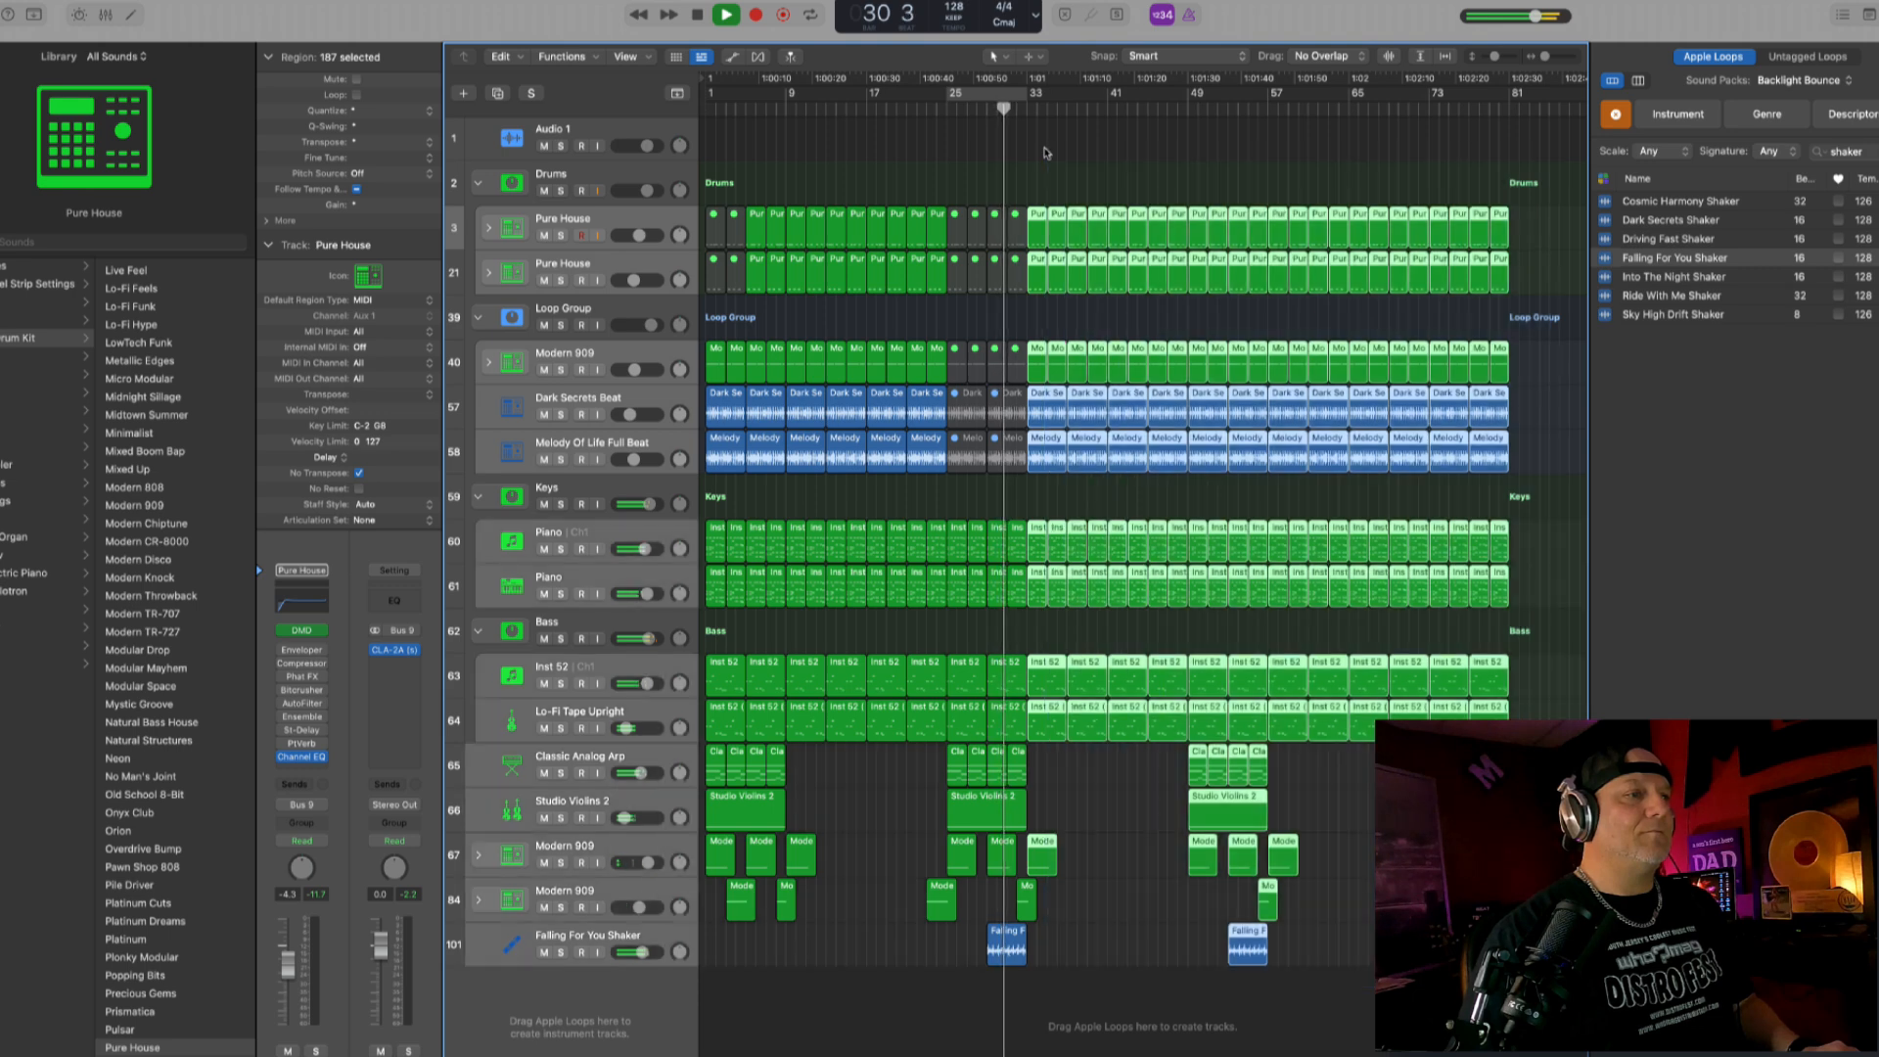
{"action": "key", "text": "Delete"}
{"action": "left_click", "coordinate": [974, 329]}
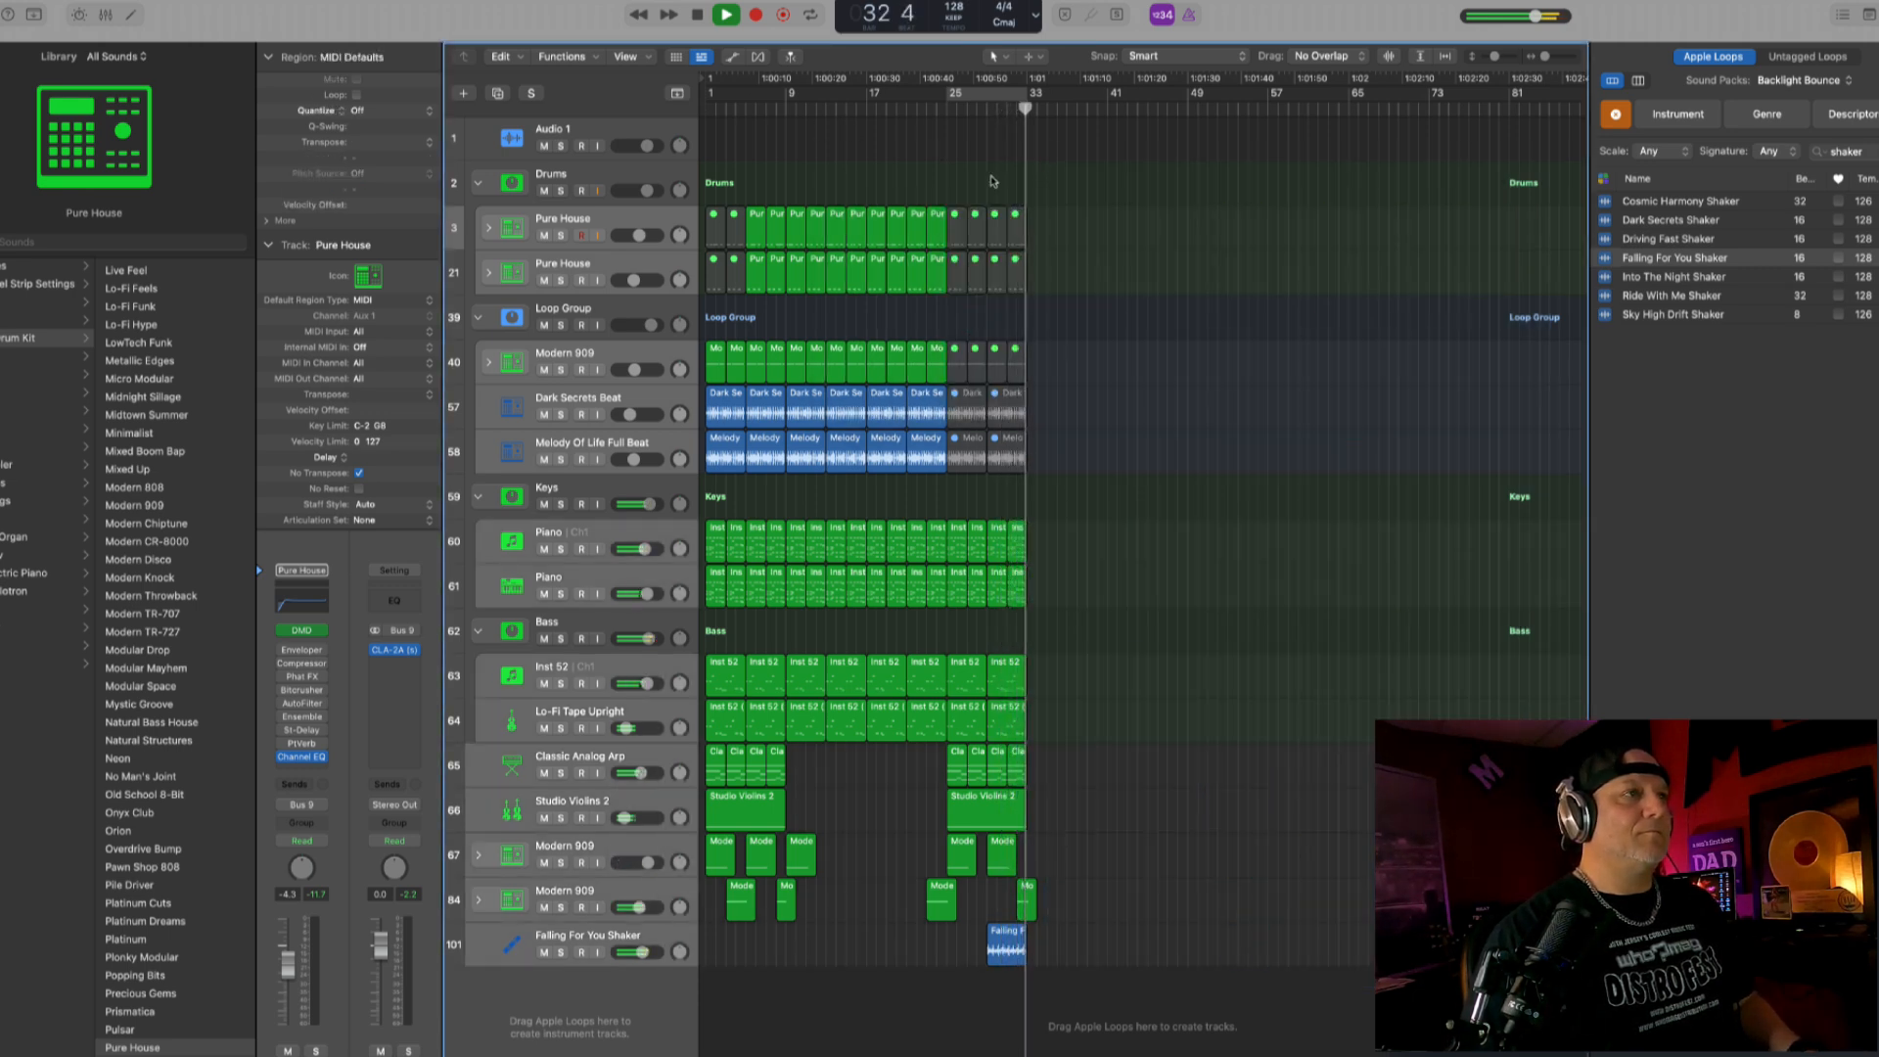
- Stop playback, copy the regions from bars 25 to 33 with their automation to bar 33, and unmute the copied drum and loop regions
{"action": "key", "text": "space"}
{"action": "left_click_drag", "start_coordinate": [951, 175], "coordinate": [1071, 975]}
{"action": "left_click", "coordinate": [946, 211]}
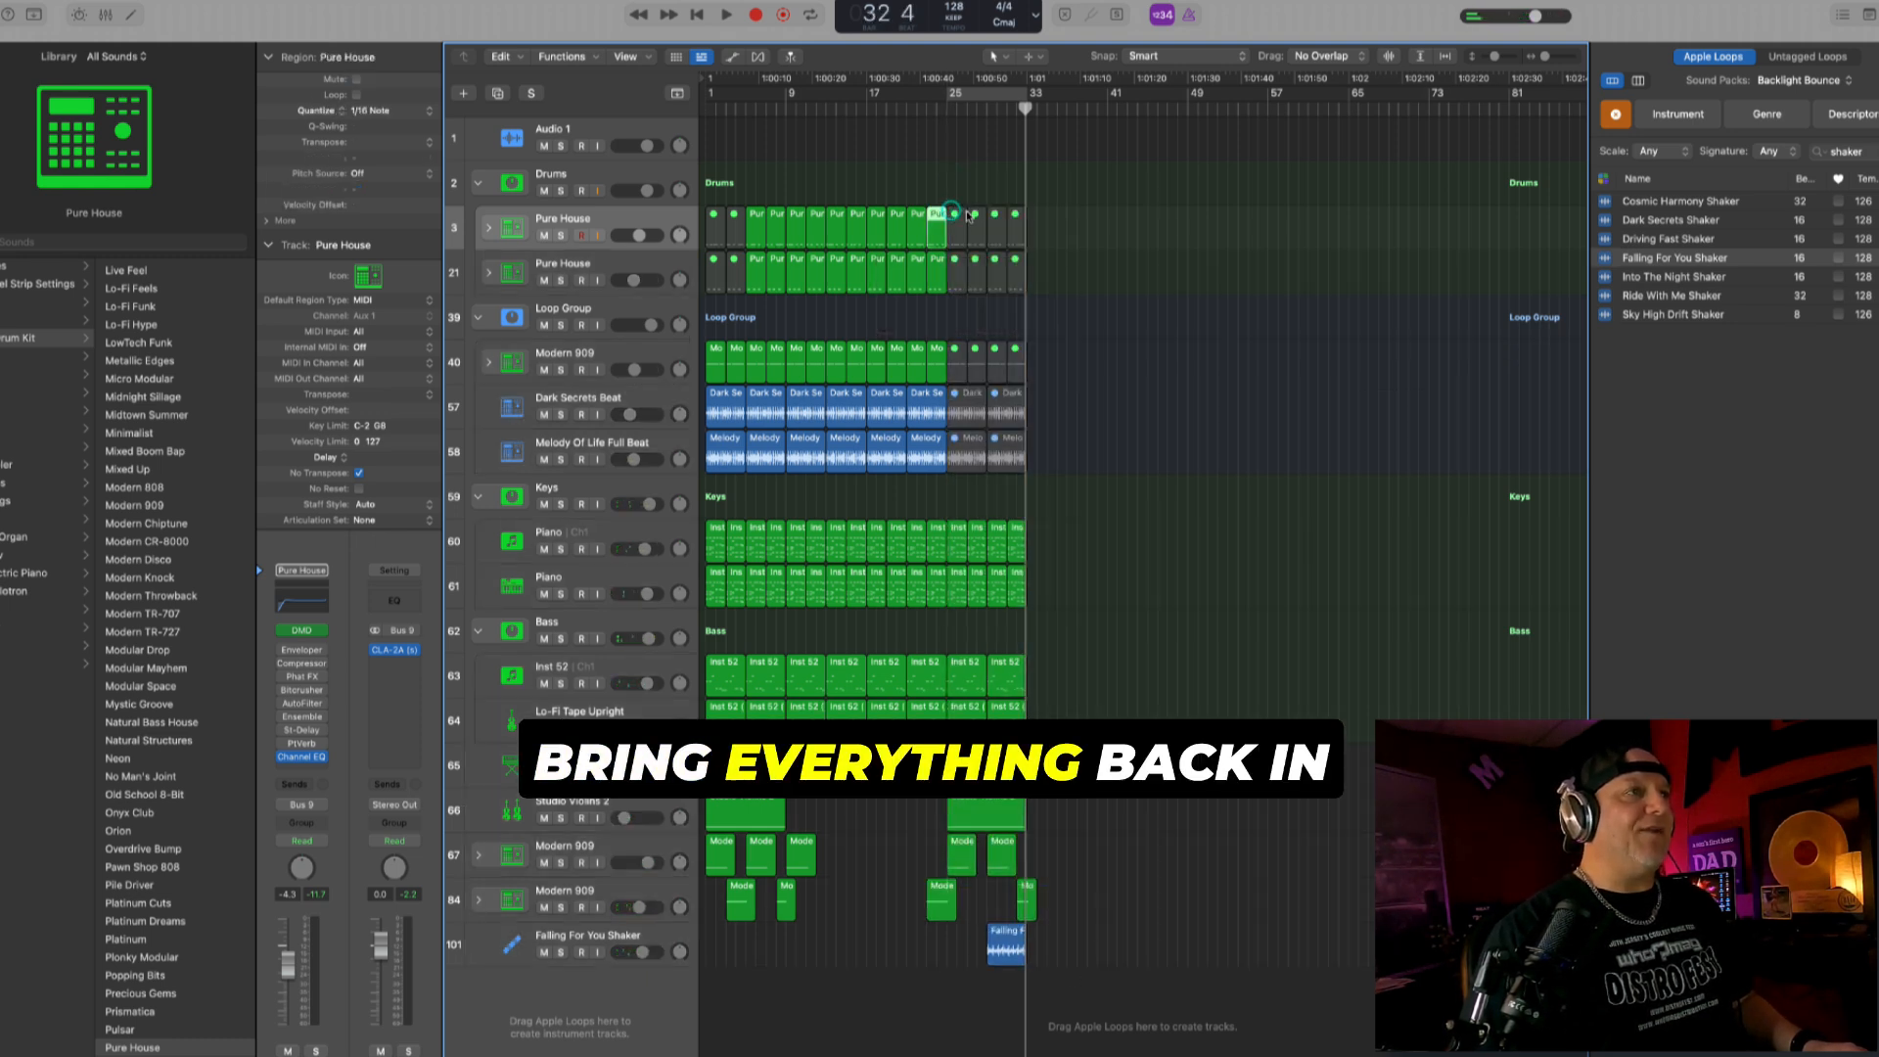
{"action": "left_click_drag", "start_coordinate": [949, 171], "coordinate": [1125, 1006]}
{"action": "left_click_drag", "start_coordinate": [1012, 238], "coordinate": [1036, 240]}
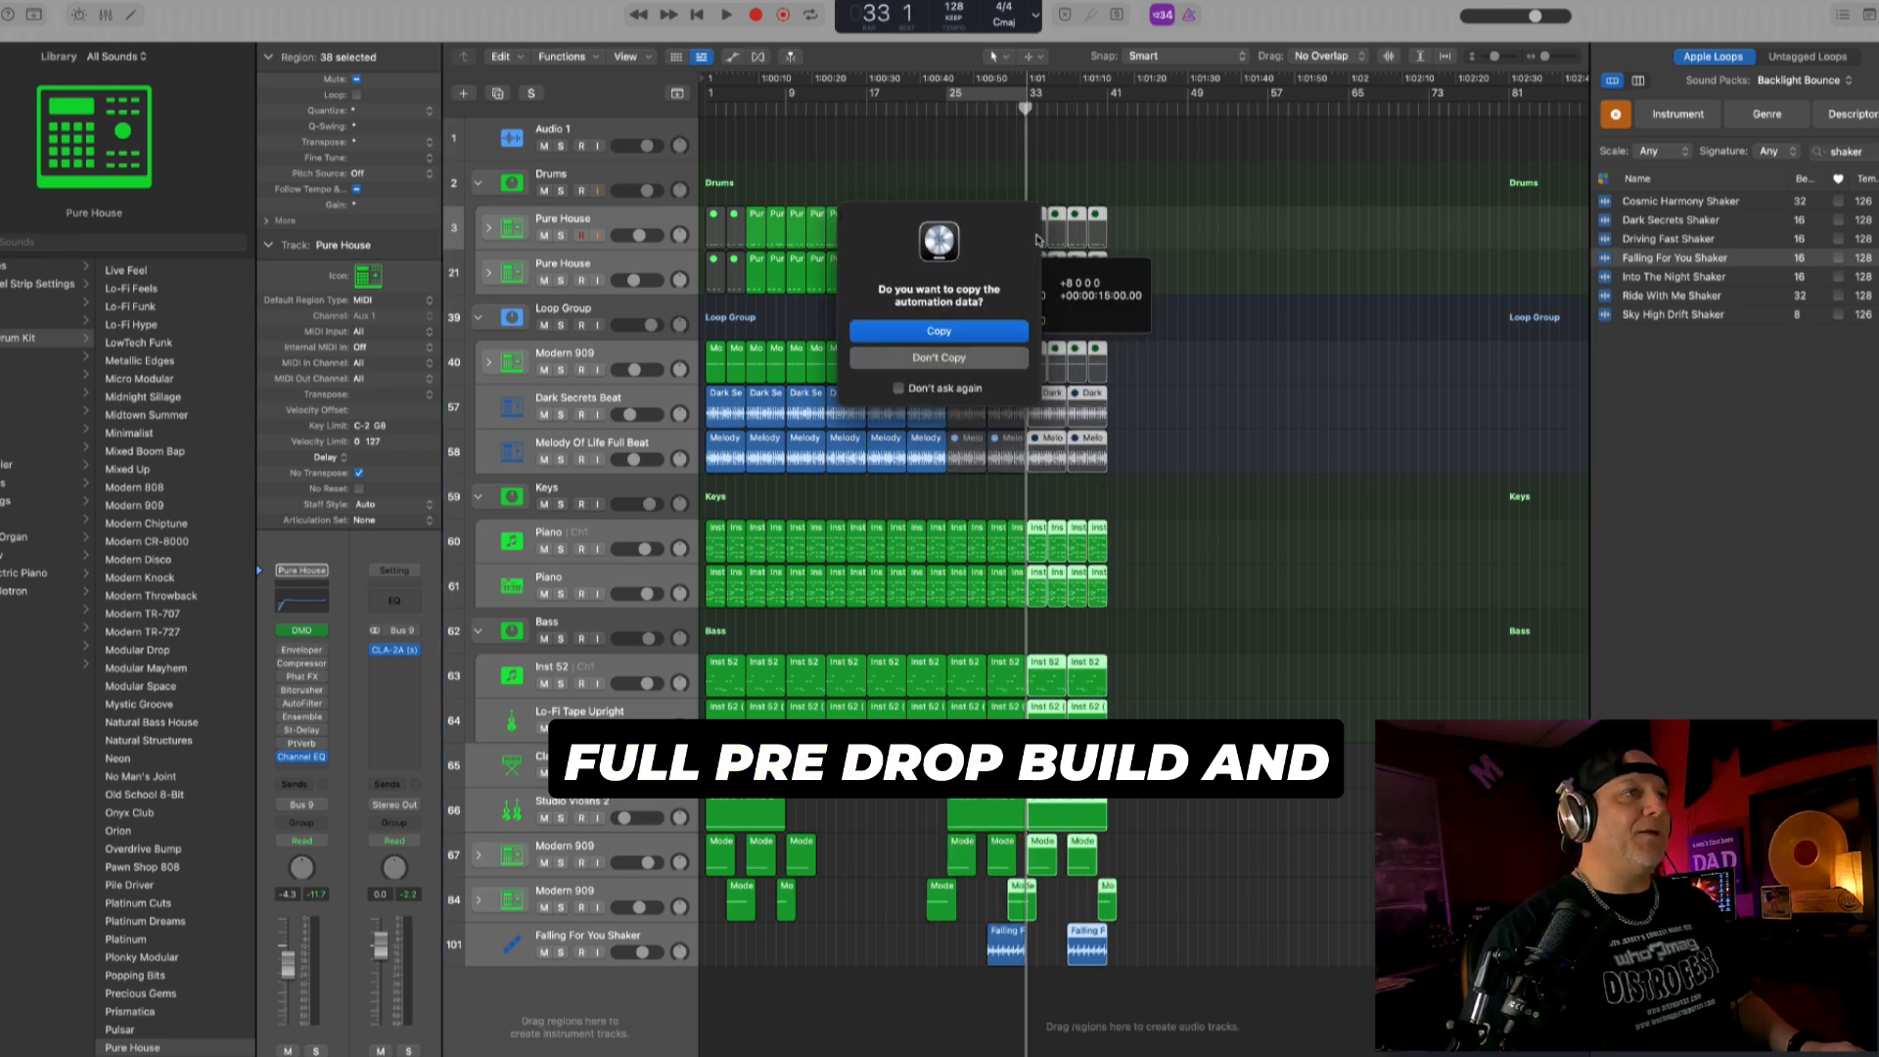
{"action": "left_click", "coordinate": [971, 332]}
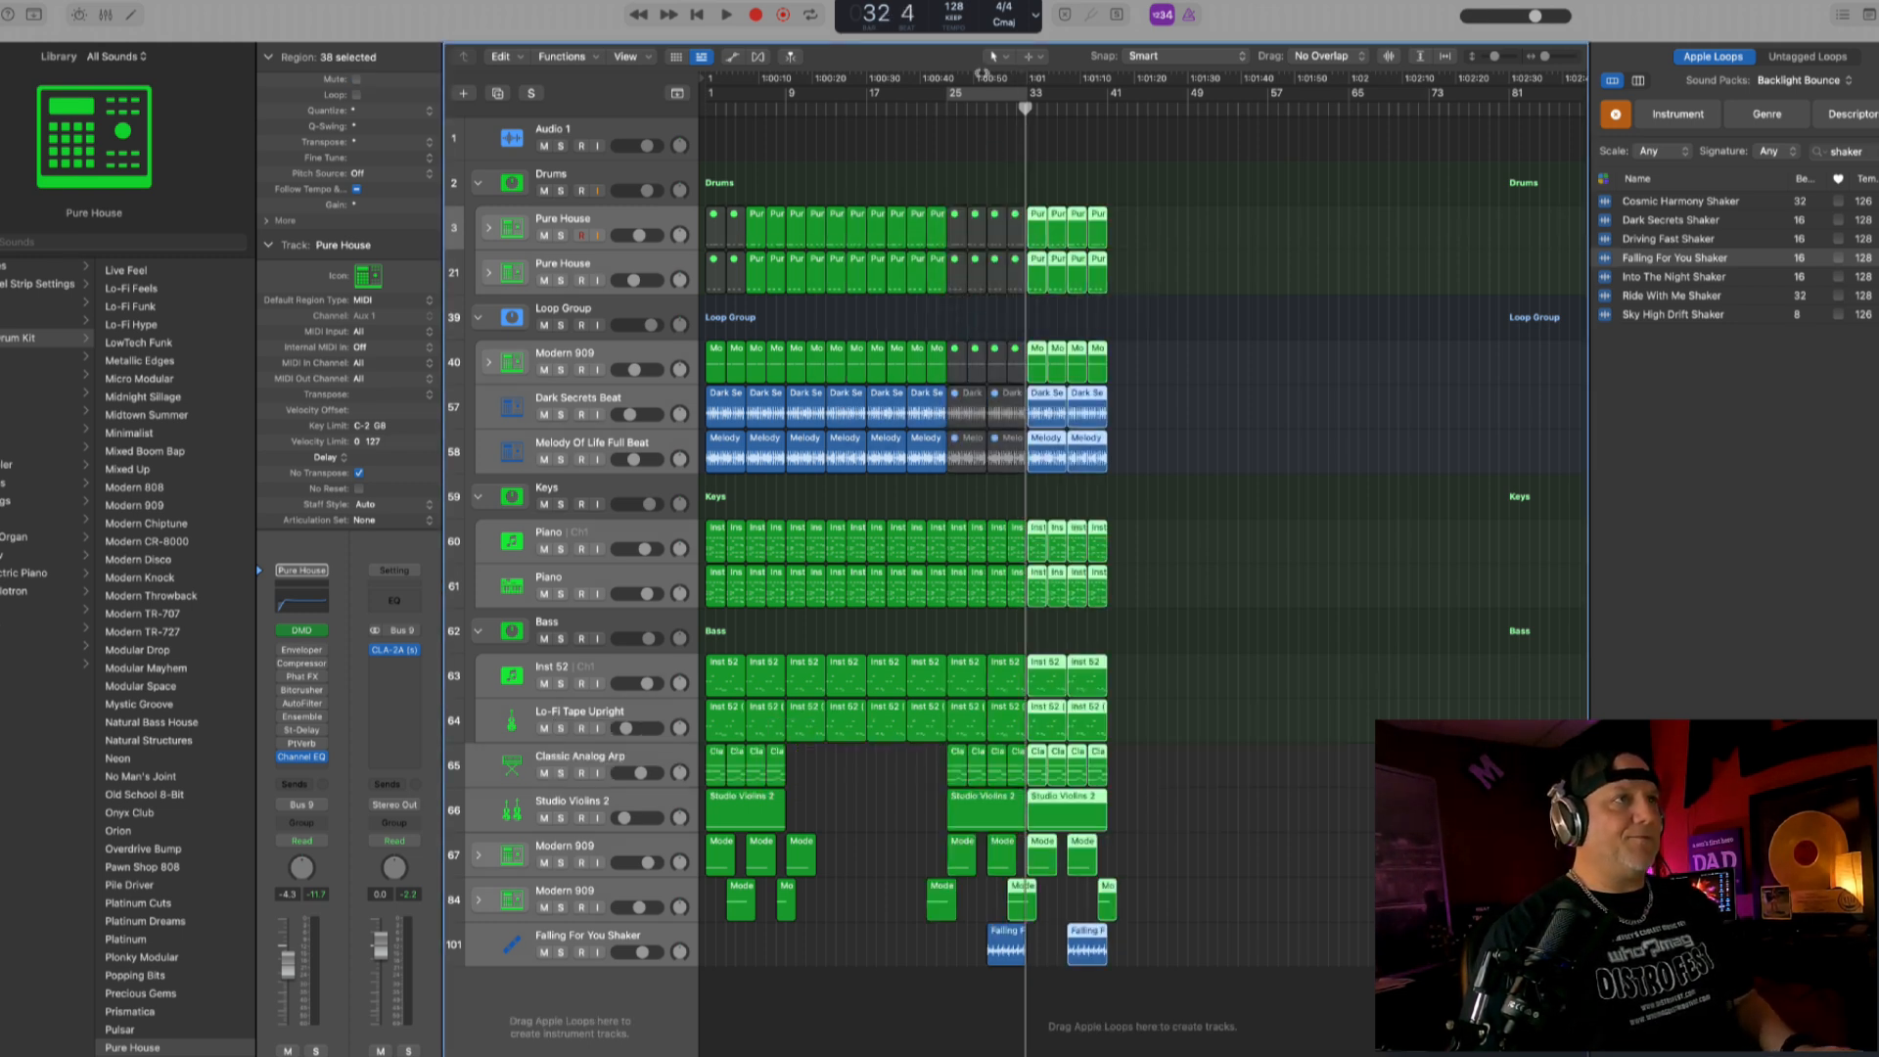
- Play from bar 24 and delete the muted drum and loop regions in the intro and in bars 25 to 33
{"action": "left_click", "coordinate": [939, 109]}
{"action": "key", "text": "space"}
{"action": "left_click", "coordinate": [984, 157]}
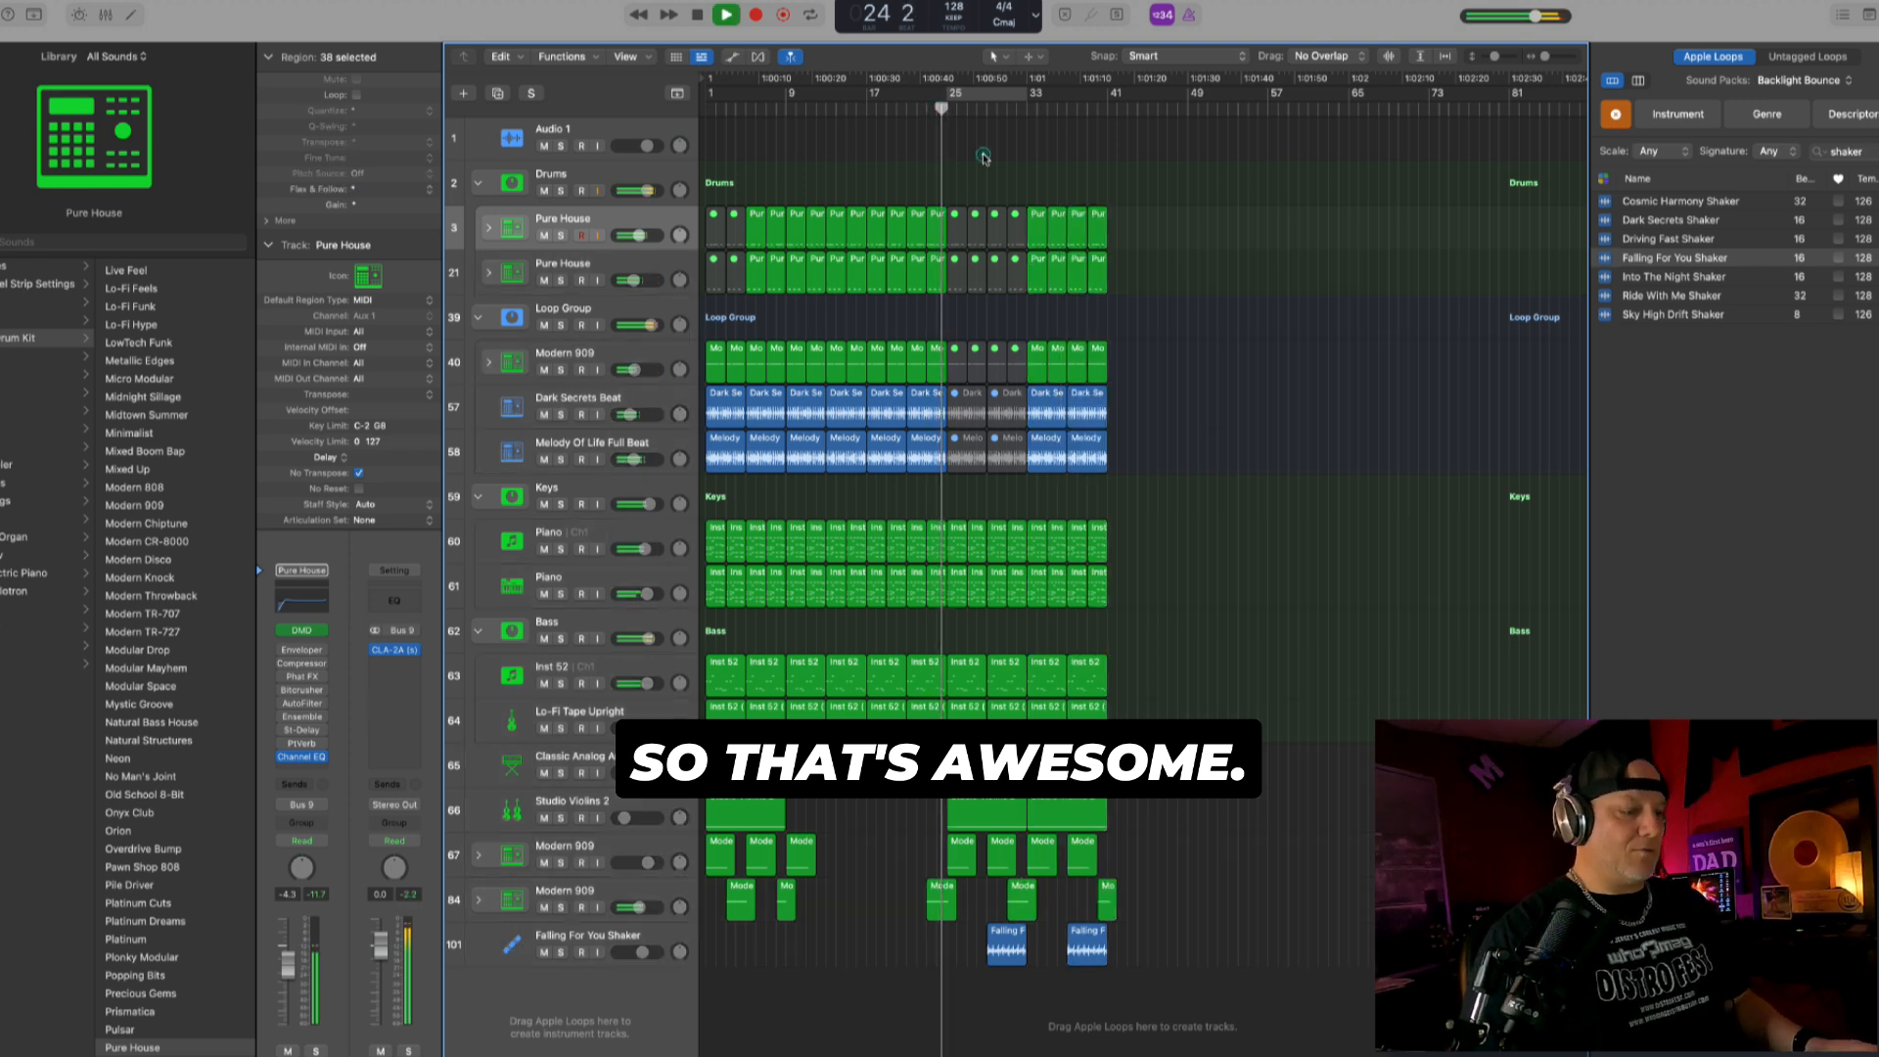
{"action": "key", "text": "Delete"}
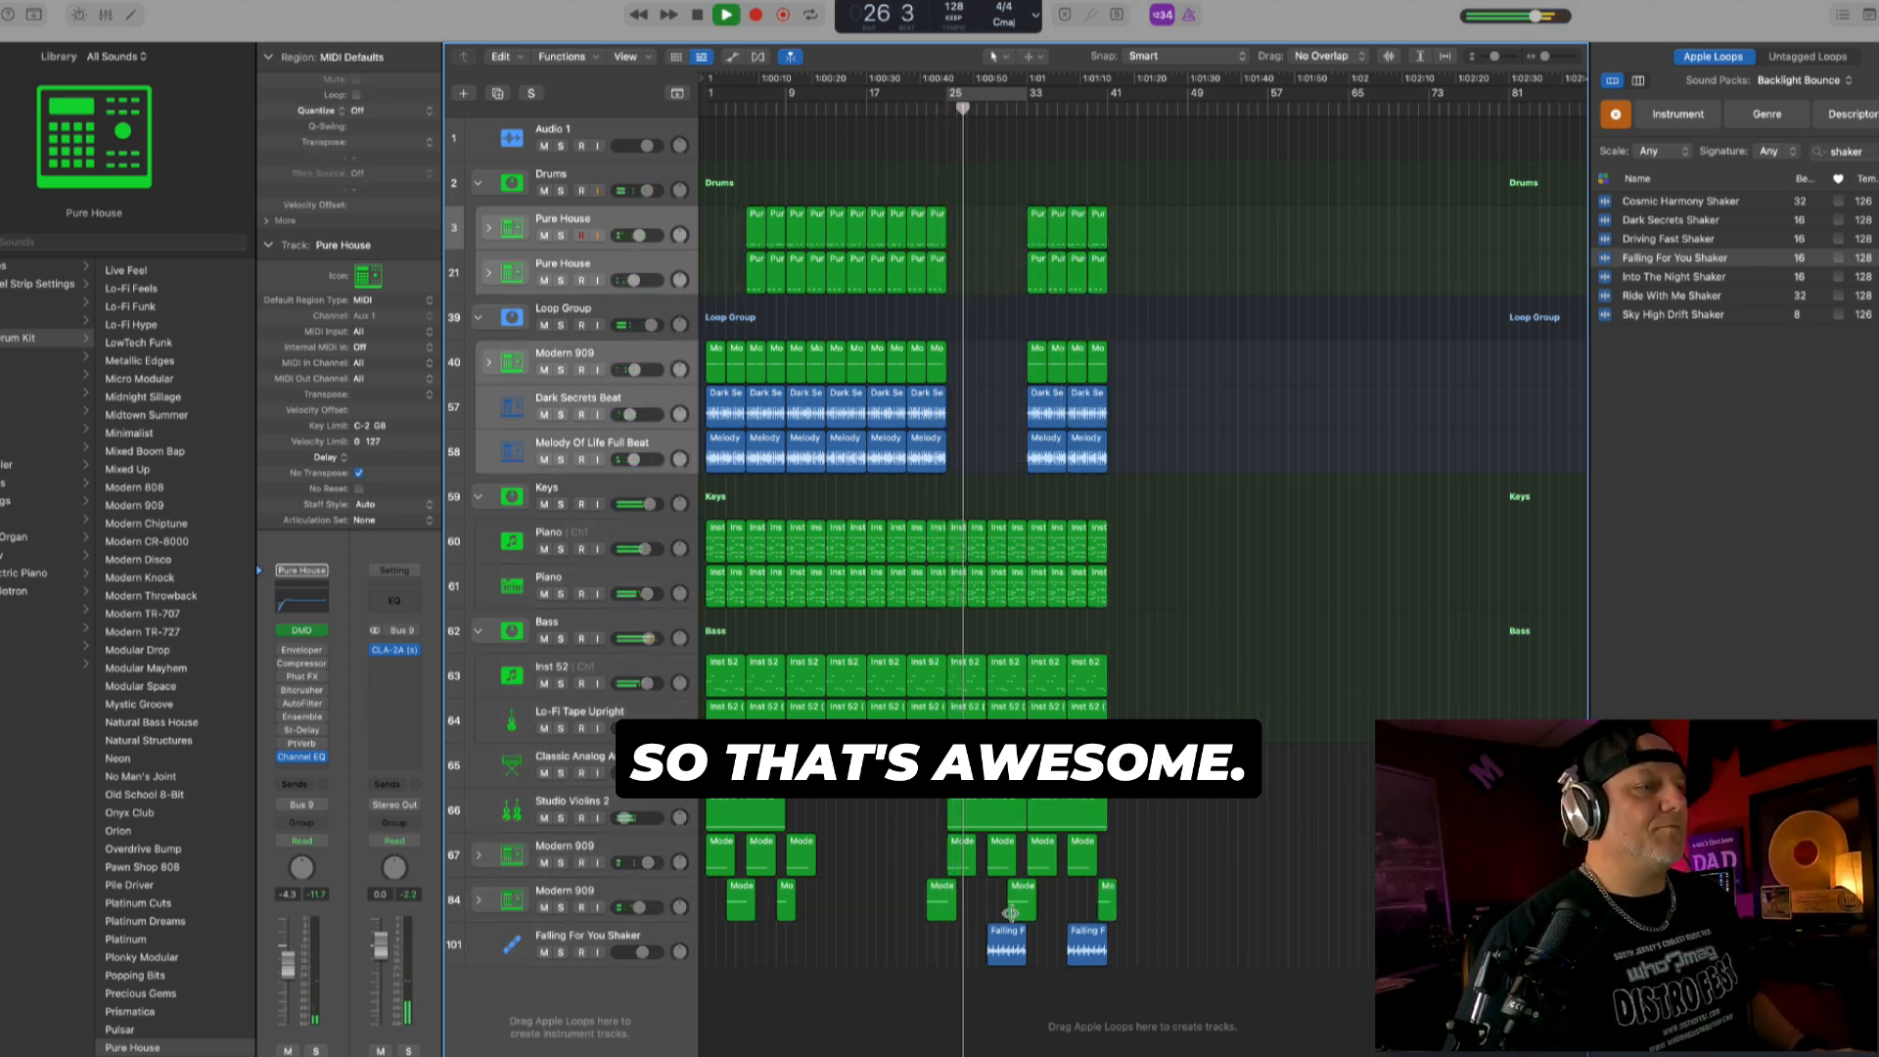
- Delete the Falling For You Shaker region at bar 29 and copy the one at bar 37 to bar 33
{"action": "left_click_drag", "start_coordinate": [1011, 912], "coordinate": [988, 912]}
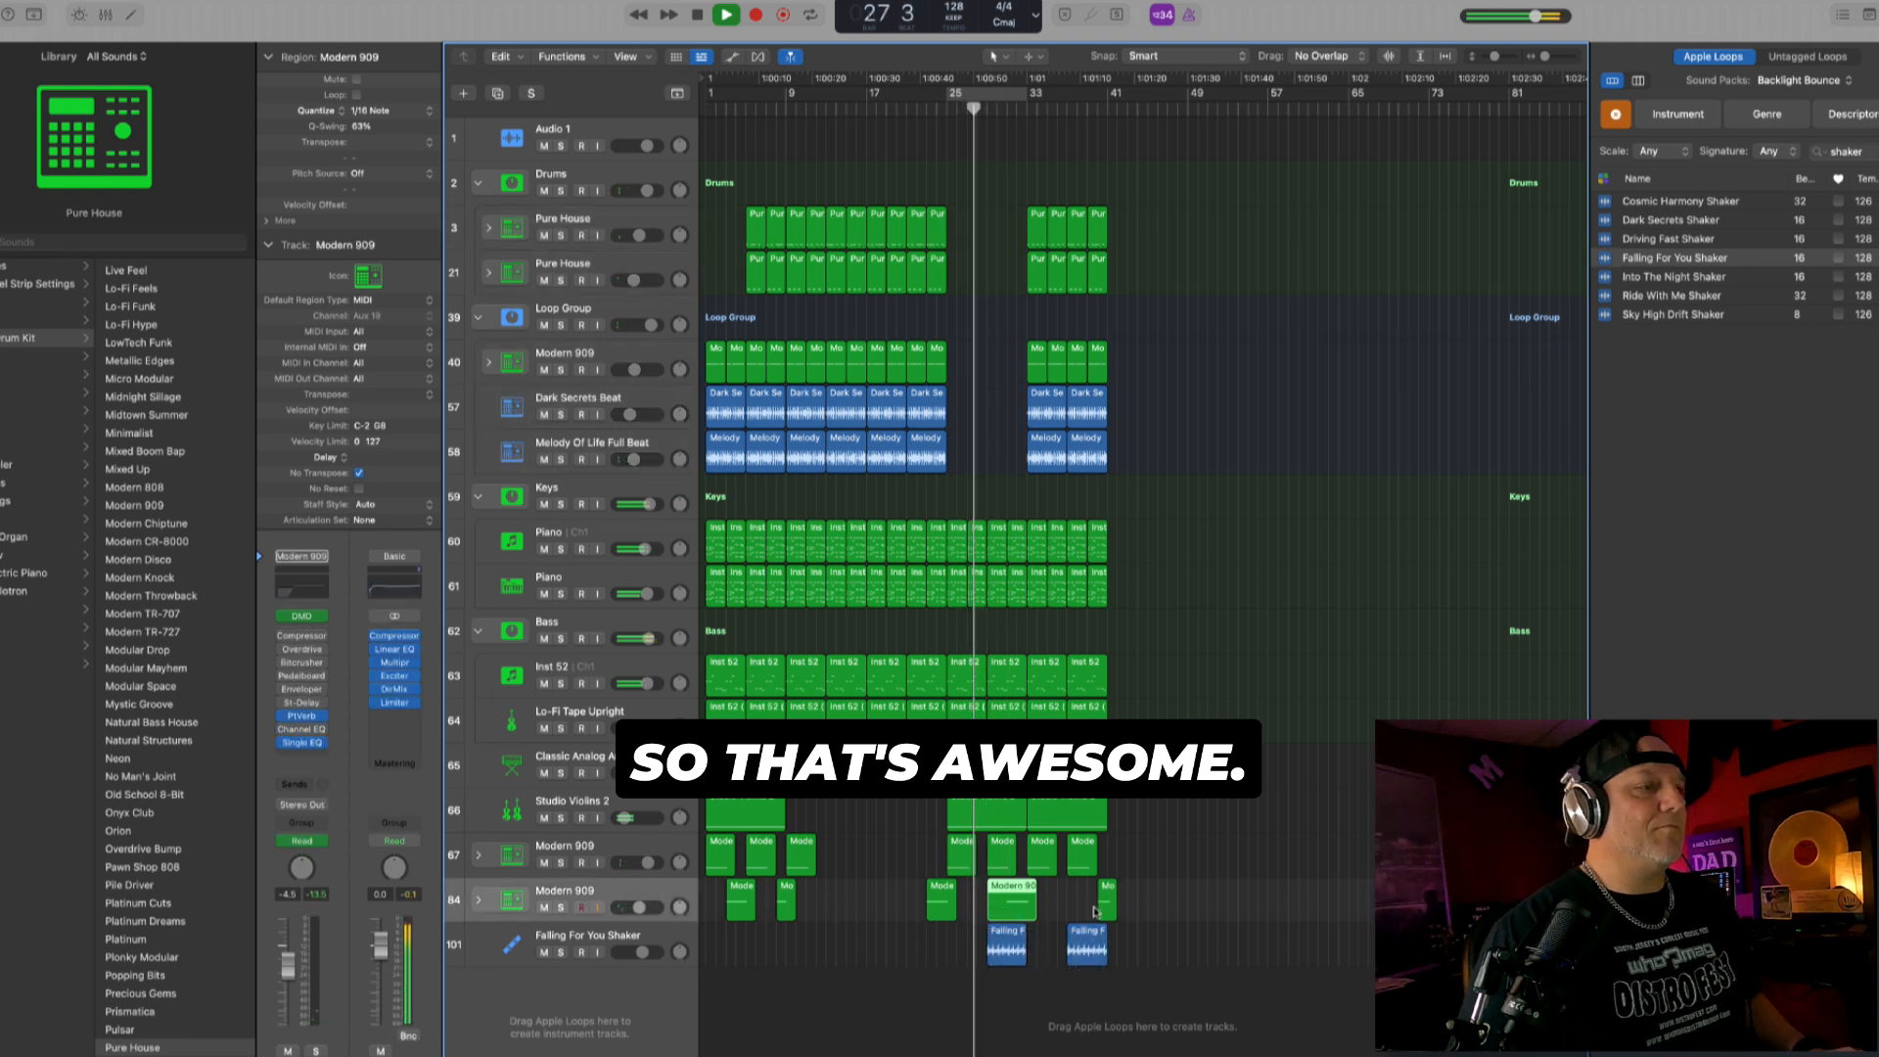
{"action": "key", "text": "super+z"}
{"action": "left_click", "coordinate": [1015, 945]}
{"action": "key", "text": "Delete"}
{"action": "left_click_drag", "start_coordinate": [1080, 946], "coordinate": [1026, 945]}
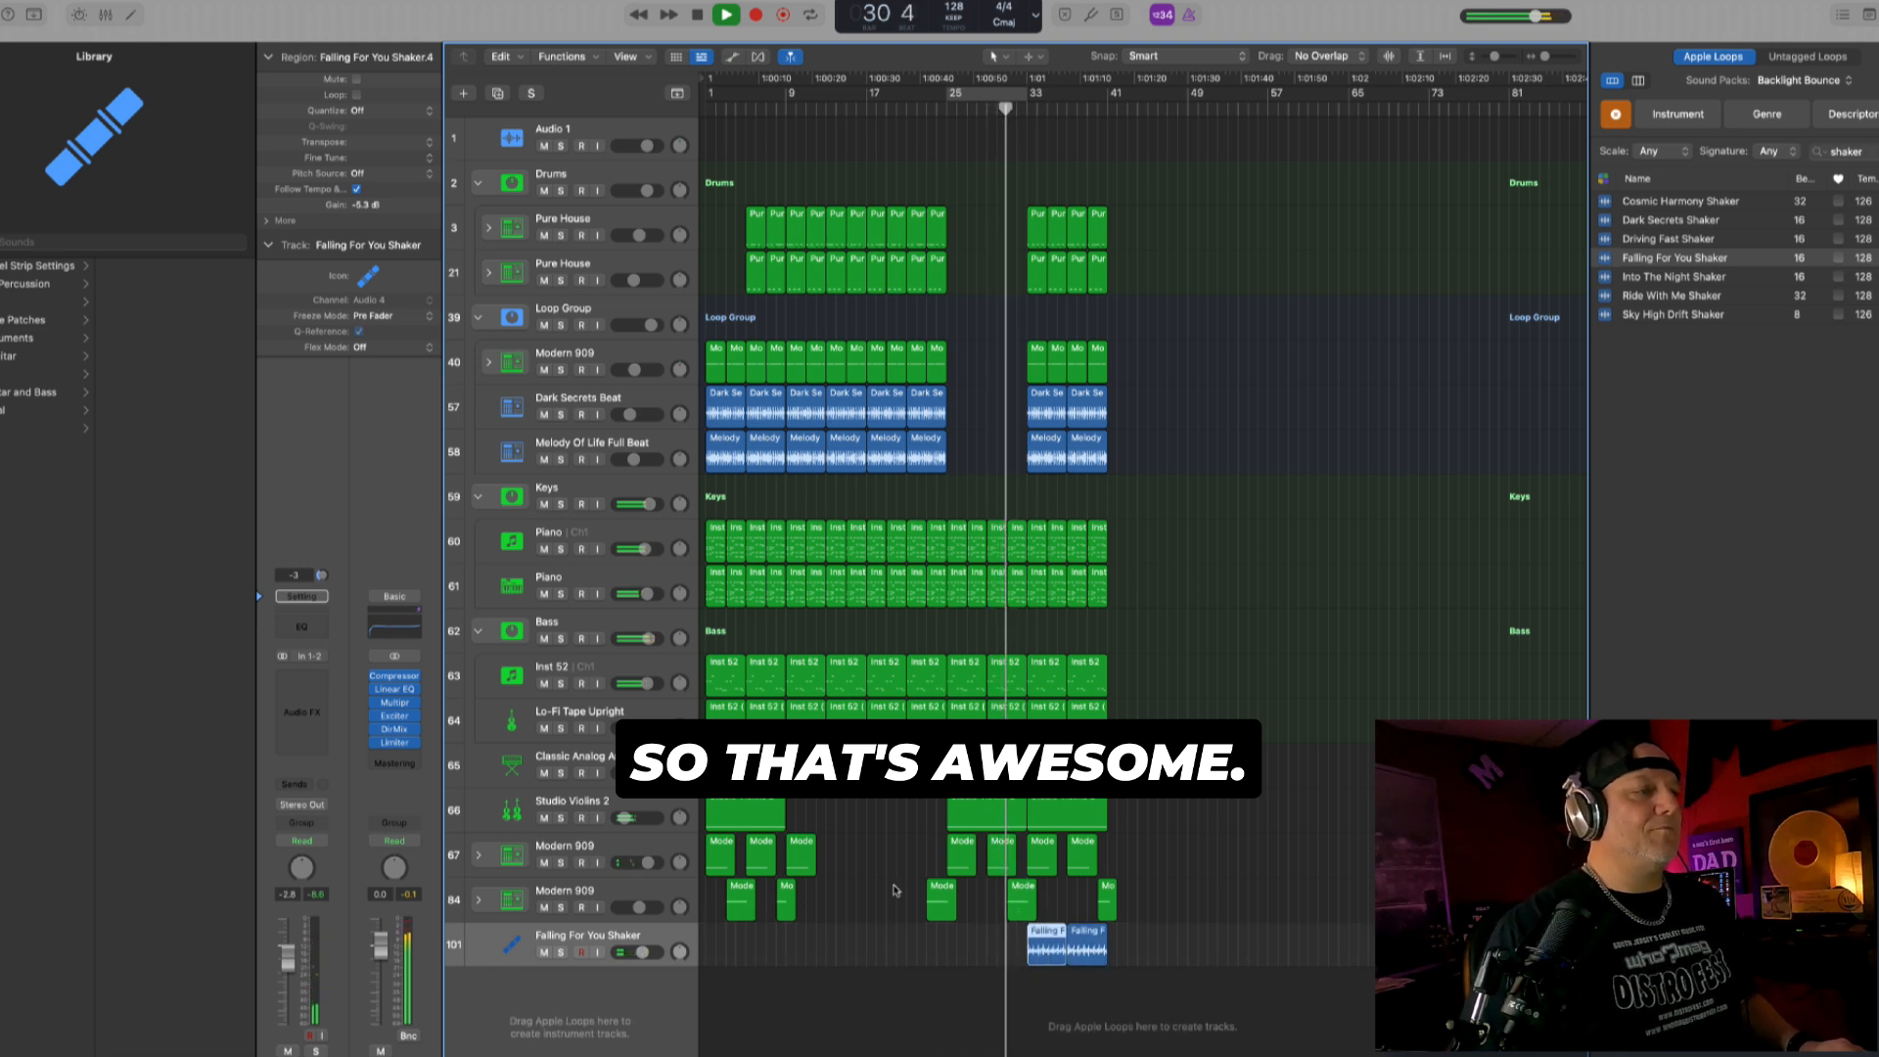
{"action": "left_click", "coordinate": [648, 909]}
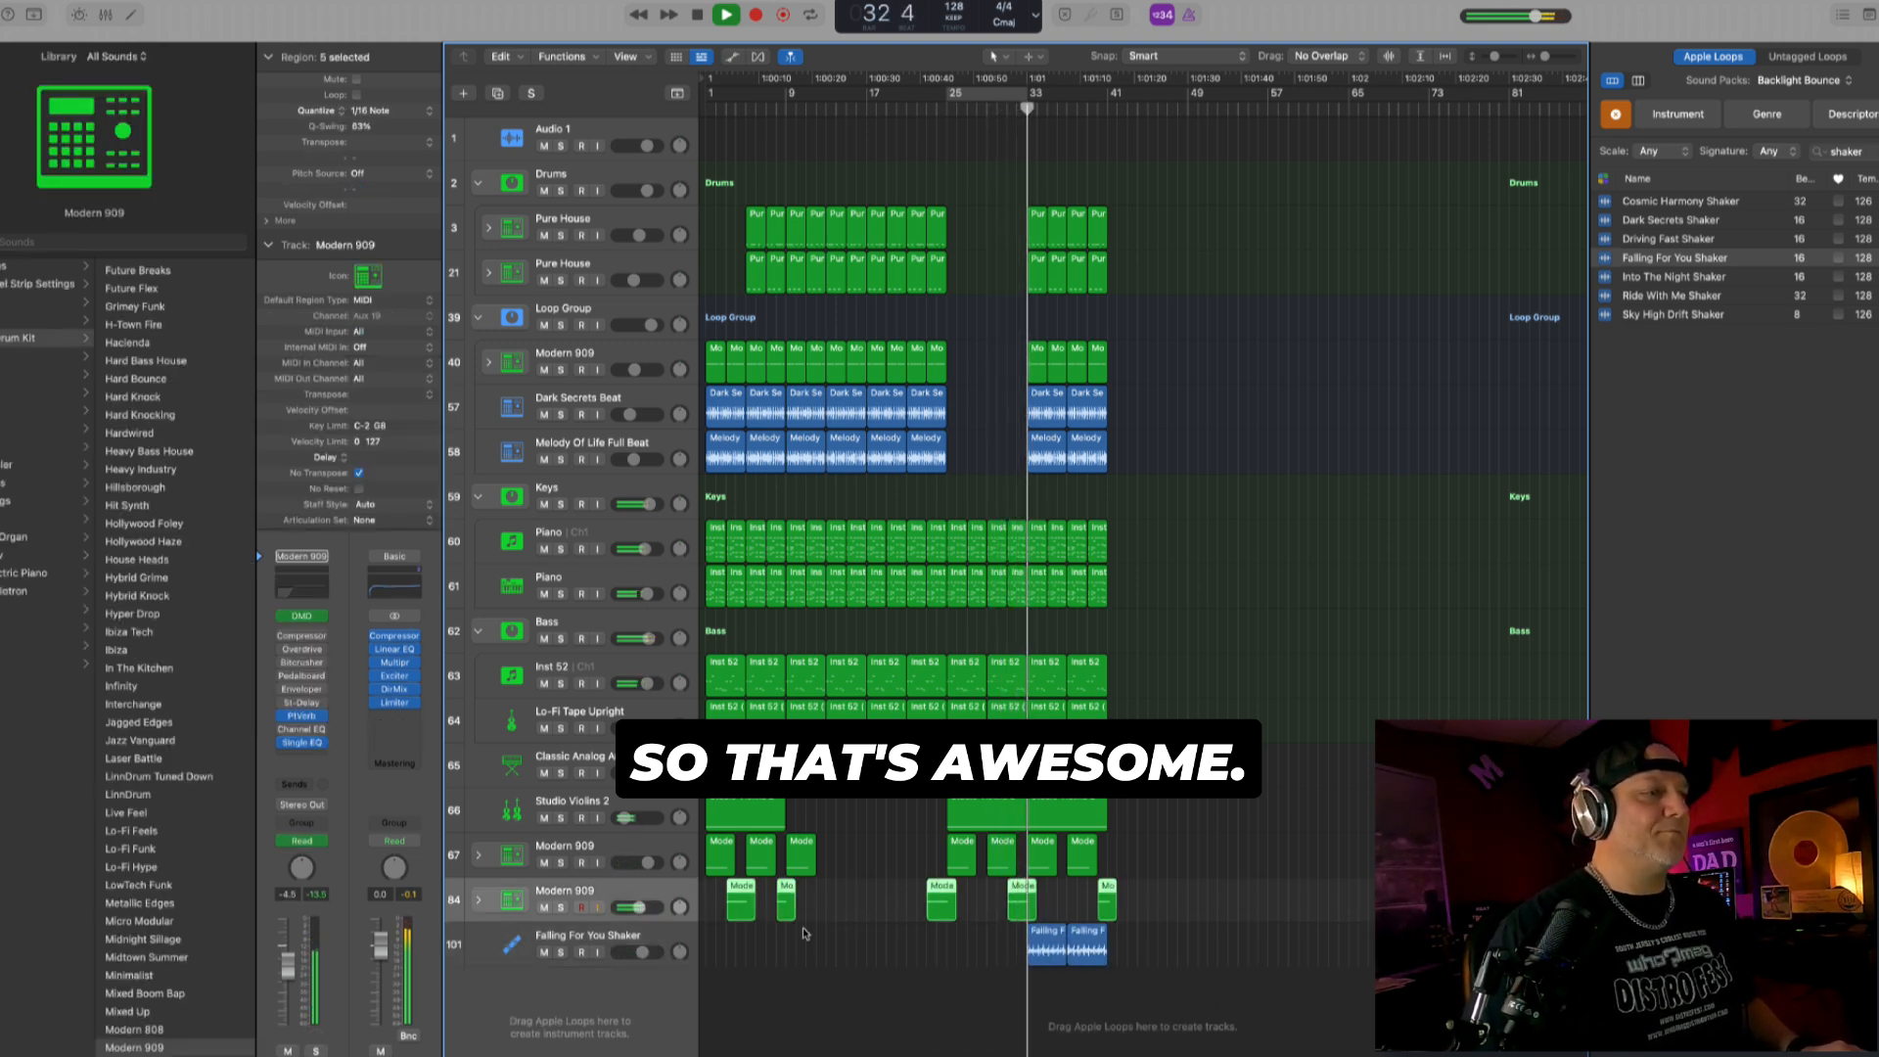
- Stop playback, select all regions from bar 9 to bar 41 and copy them with their automation to bar 41
{"action": "left_click_drag", "start_coordinate": [1141, 983], "coordinate": [794, 39]}
{"action": "key", "text": "space"}
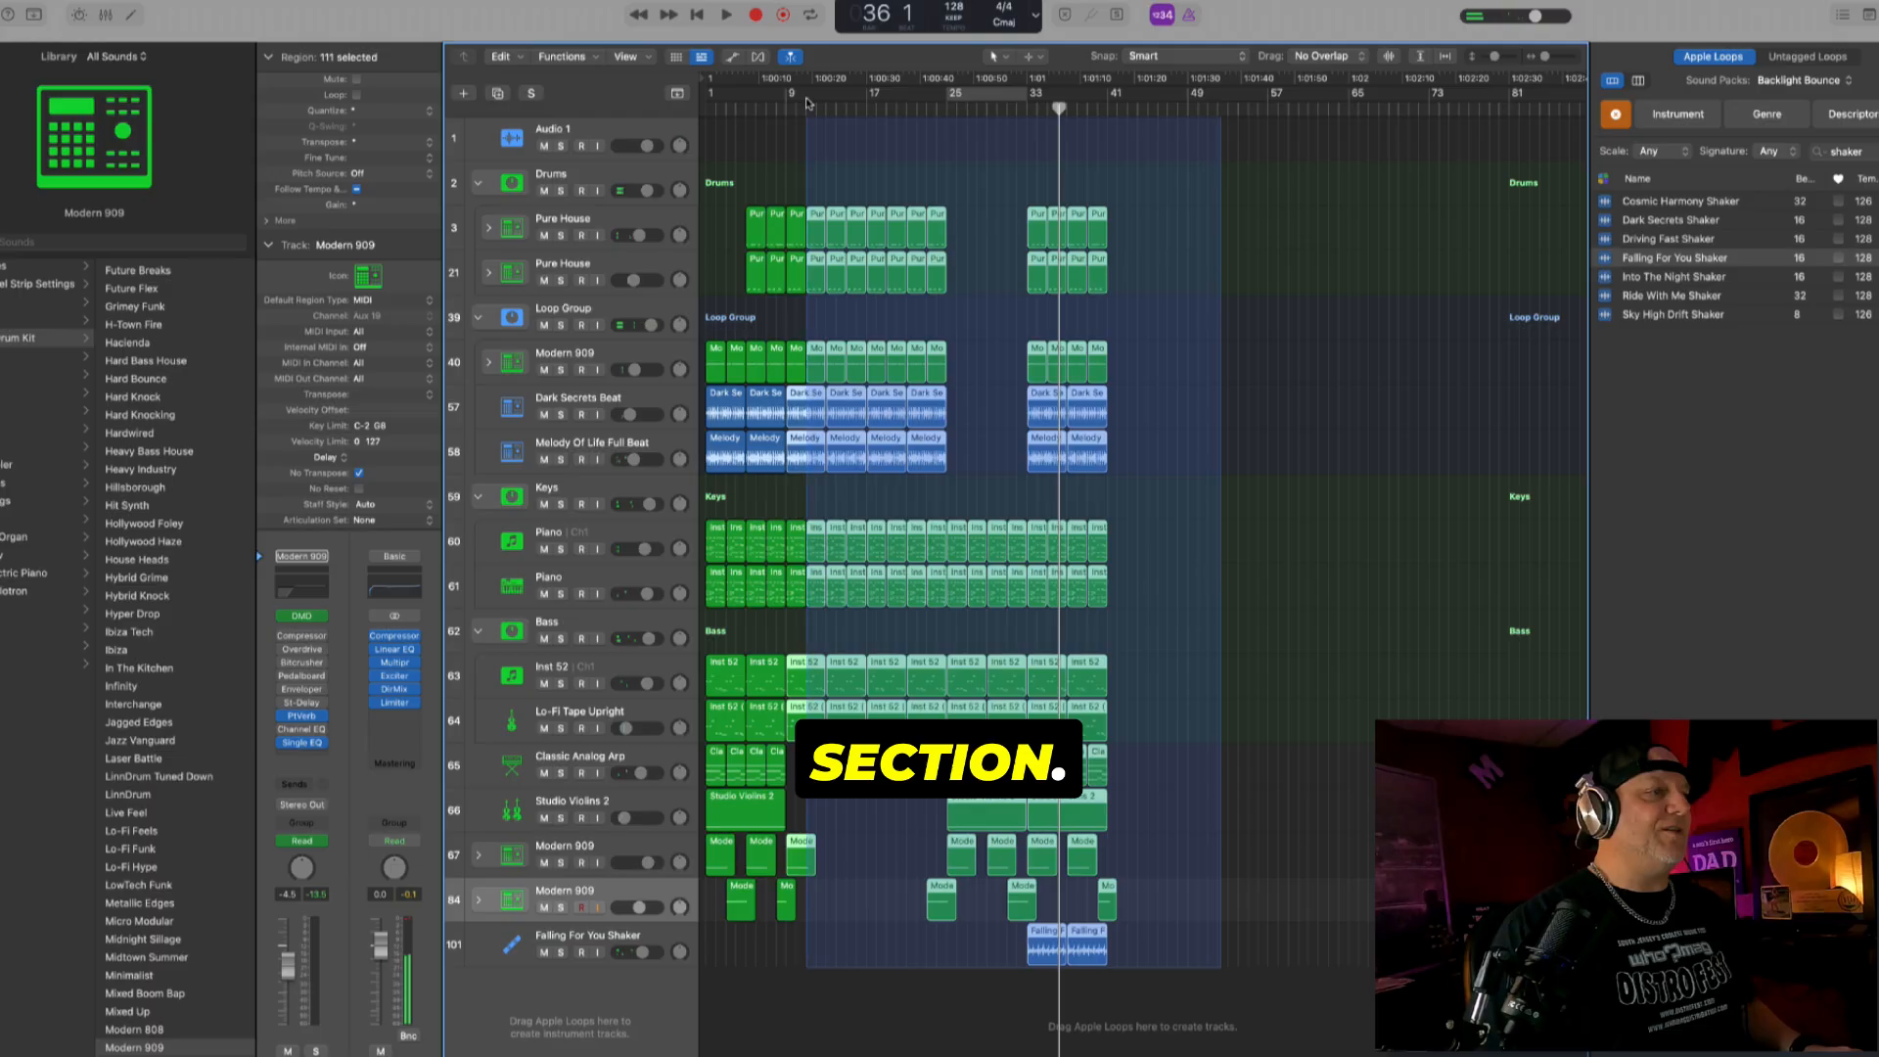
{"action": "left_click", "coordinate": [798, 200]}
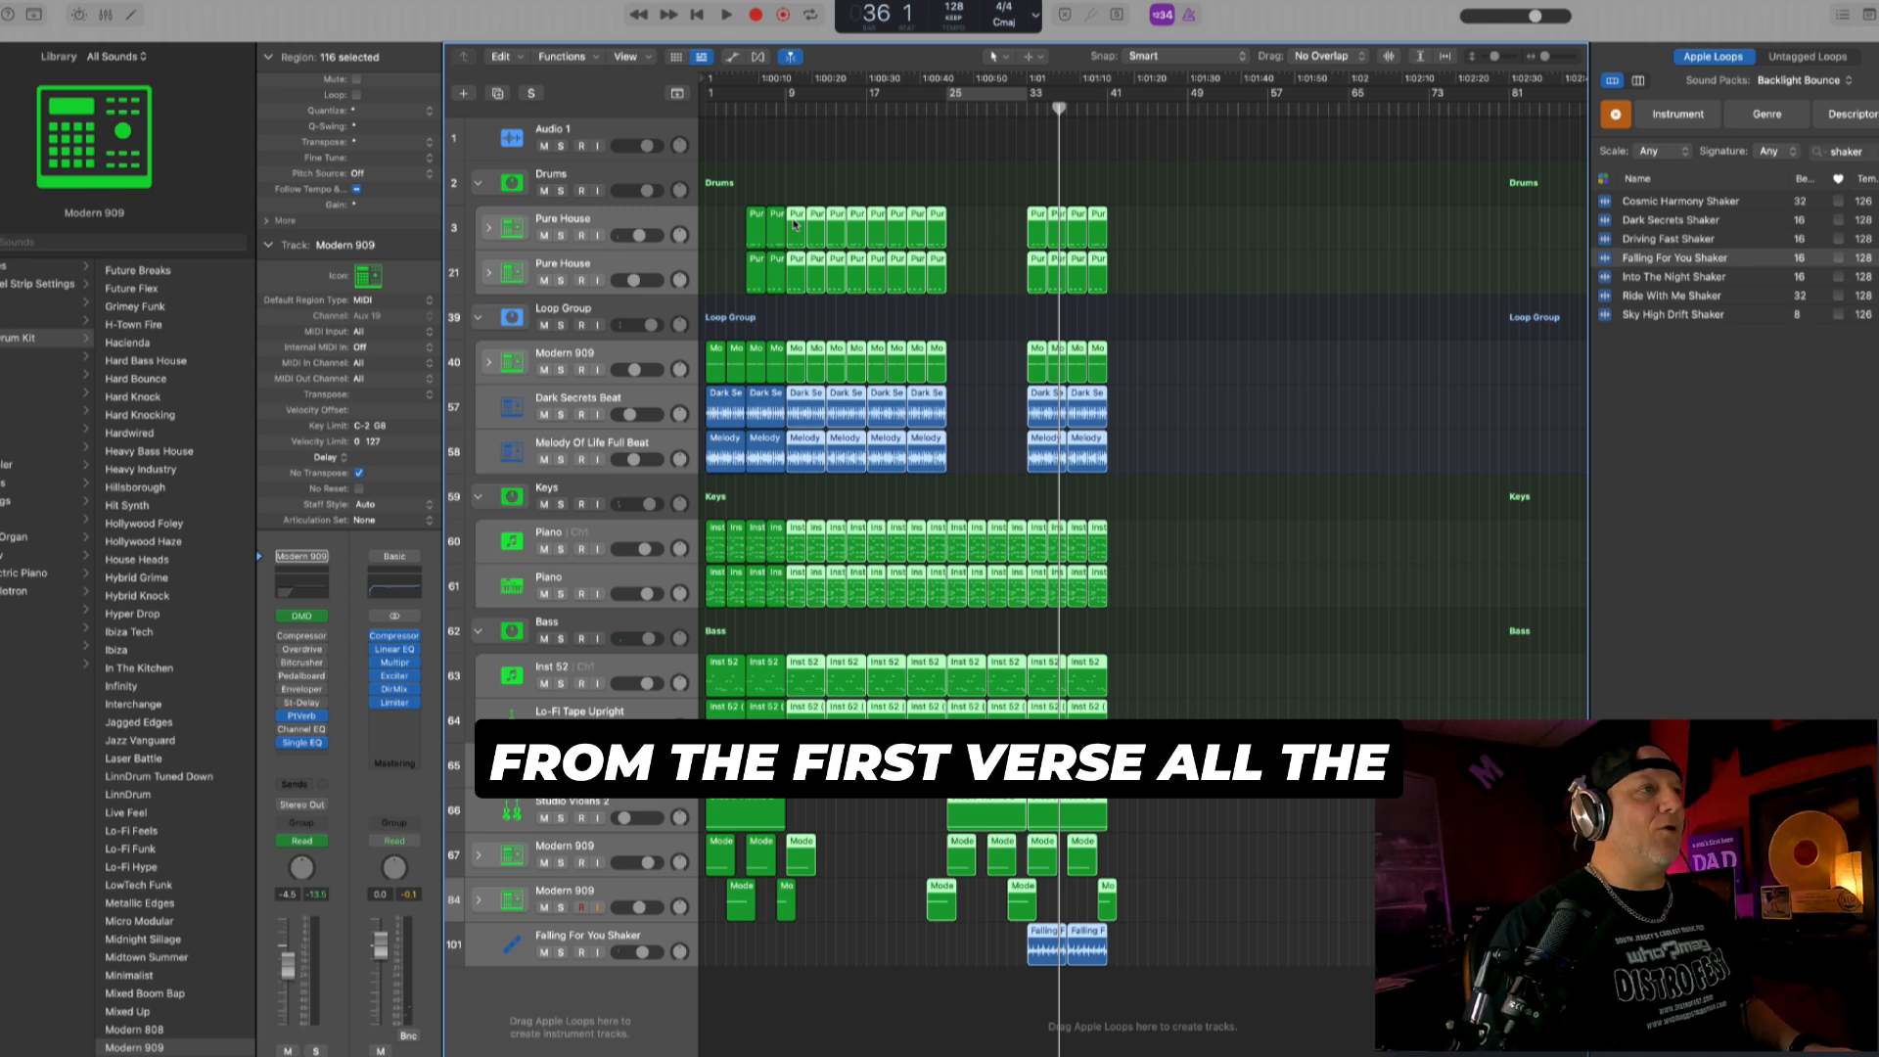
{"action": "left_click_drag", "start_coordinate": [795, 223], "coordinate": [1115, 249]}
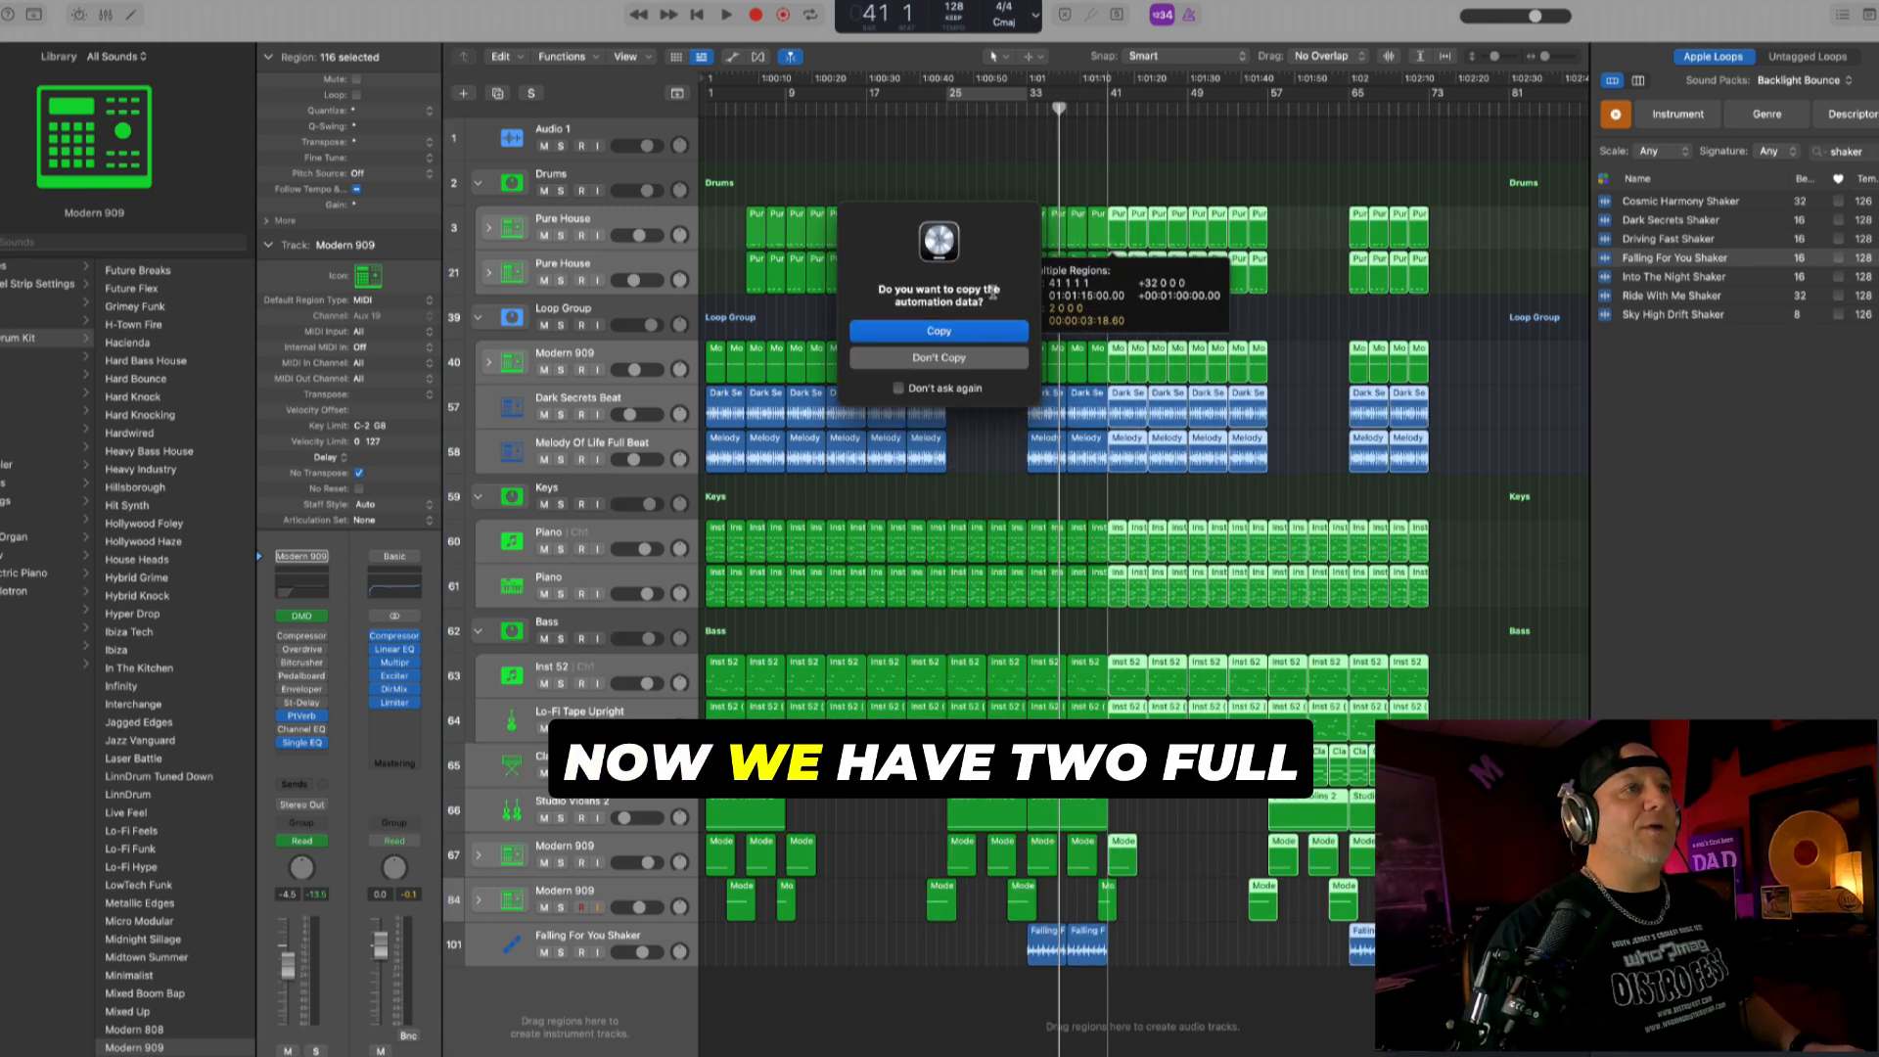
{"action": "left_click", "coordinate": [966, 333]}
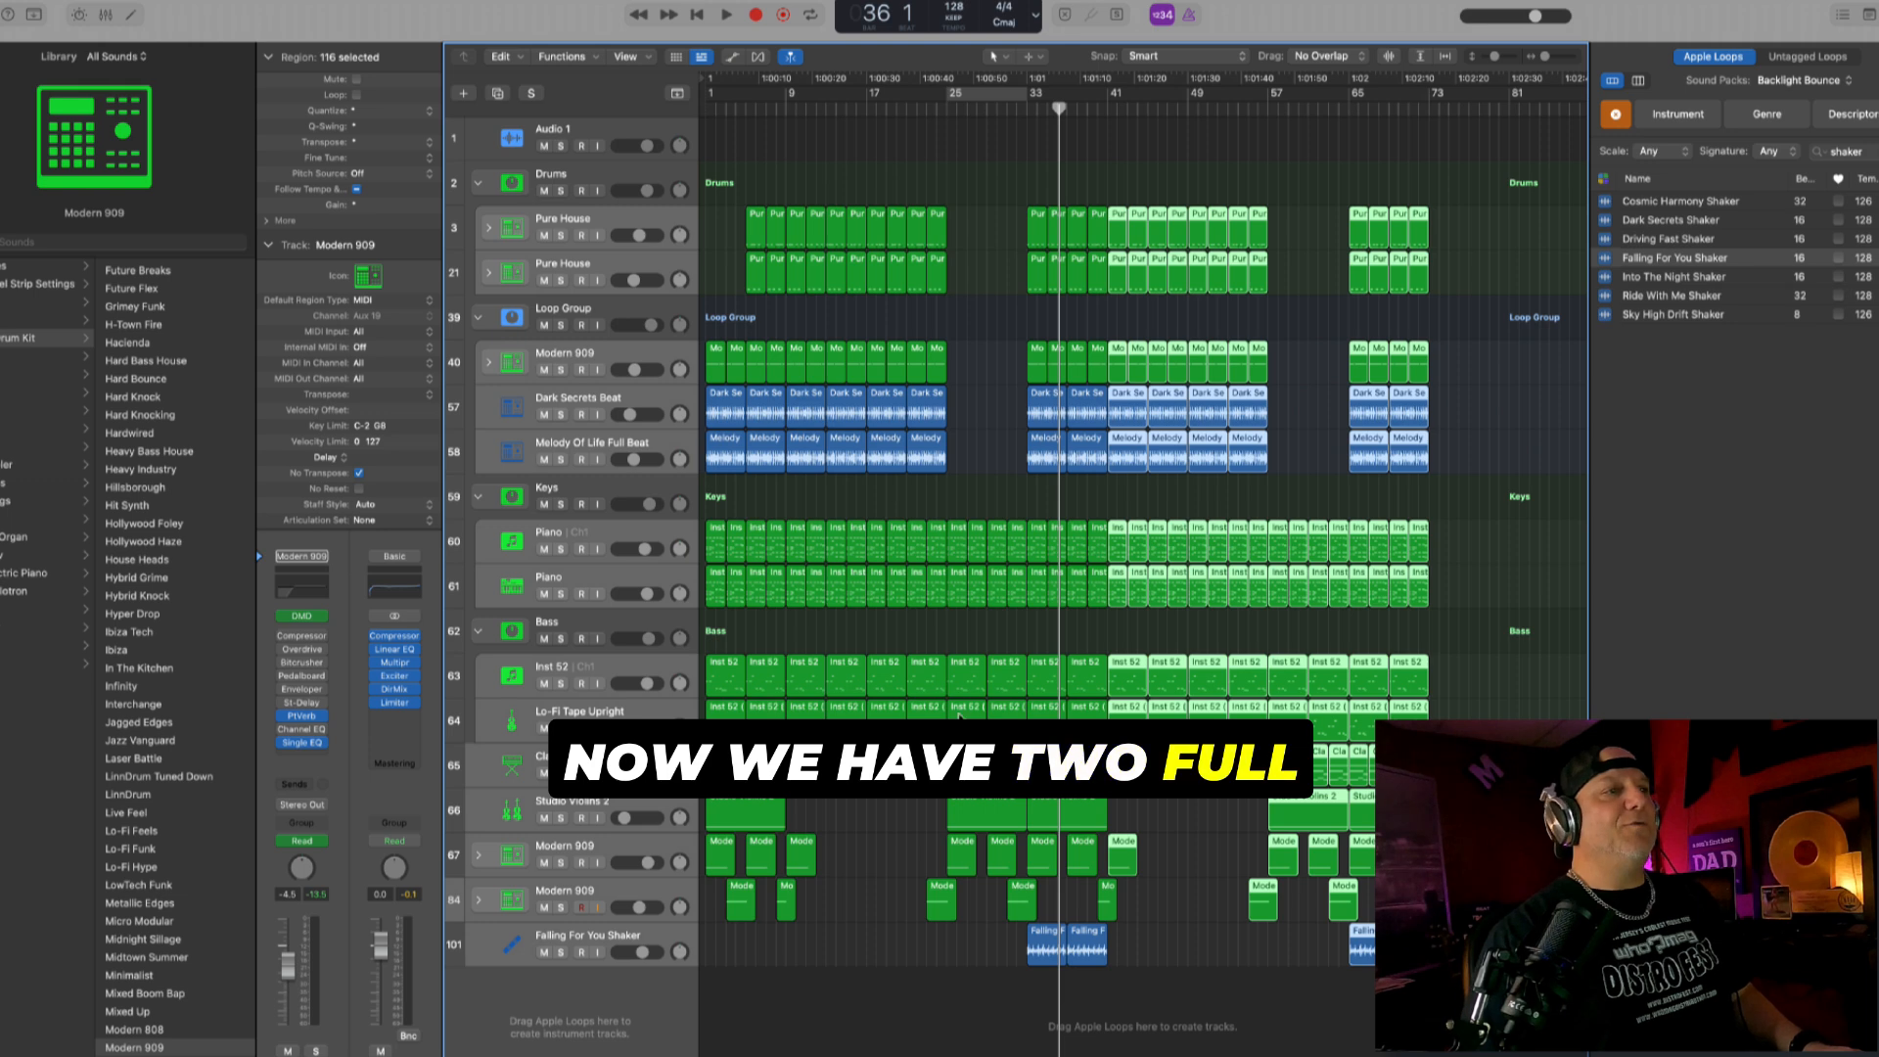
- Select all regions from bar 65 to bar 73 and copy them with their automation to bar 73
{"action": "scroll", "coordinate": [1098, 753], "scroll_direction": "right", "scroll_amount": 2}
{"action": "scroll", "coordinate": [1098, 753], "scroll_direction": "left", "scroll_amount": 2}
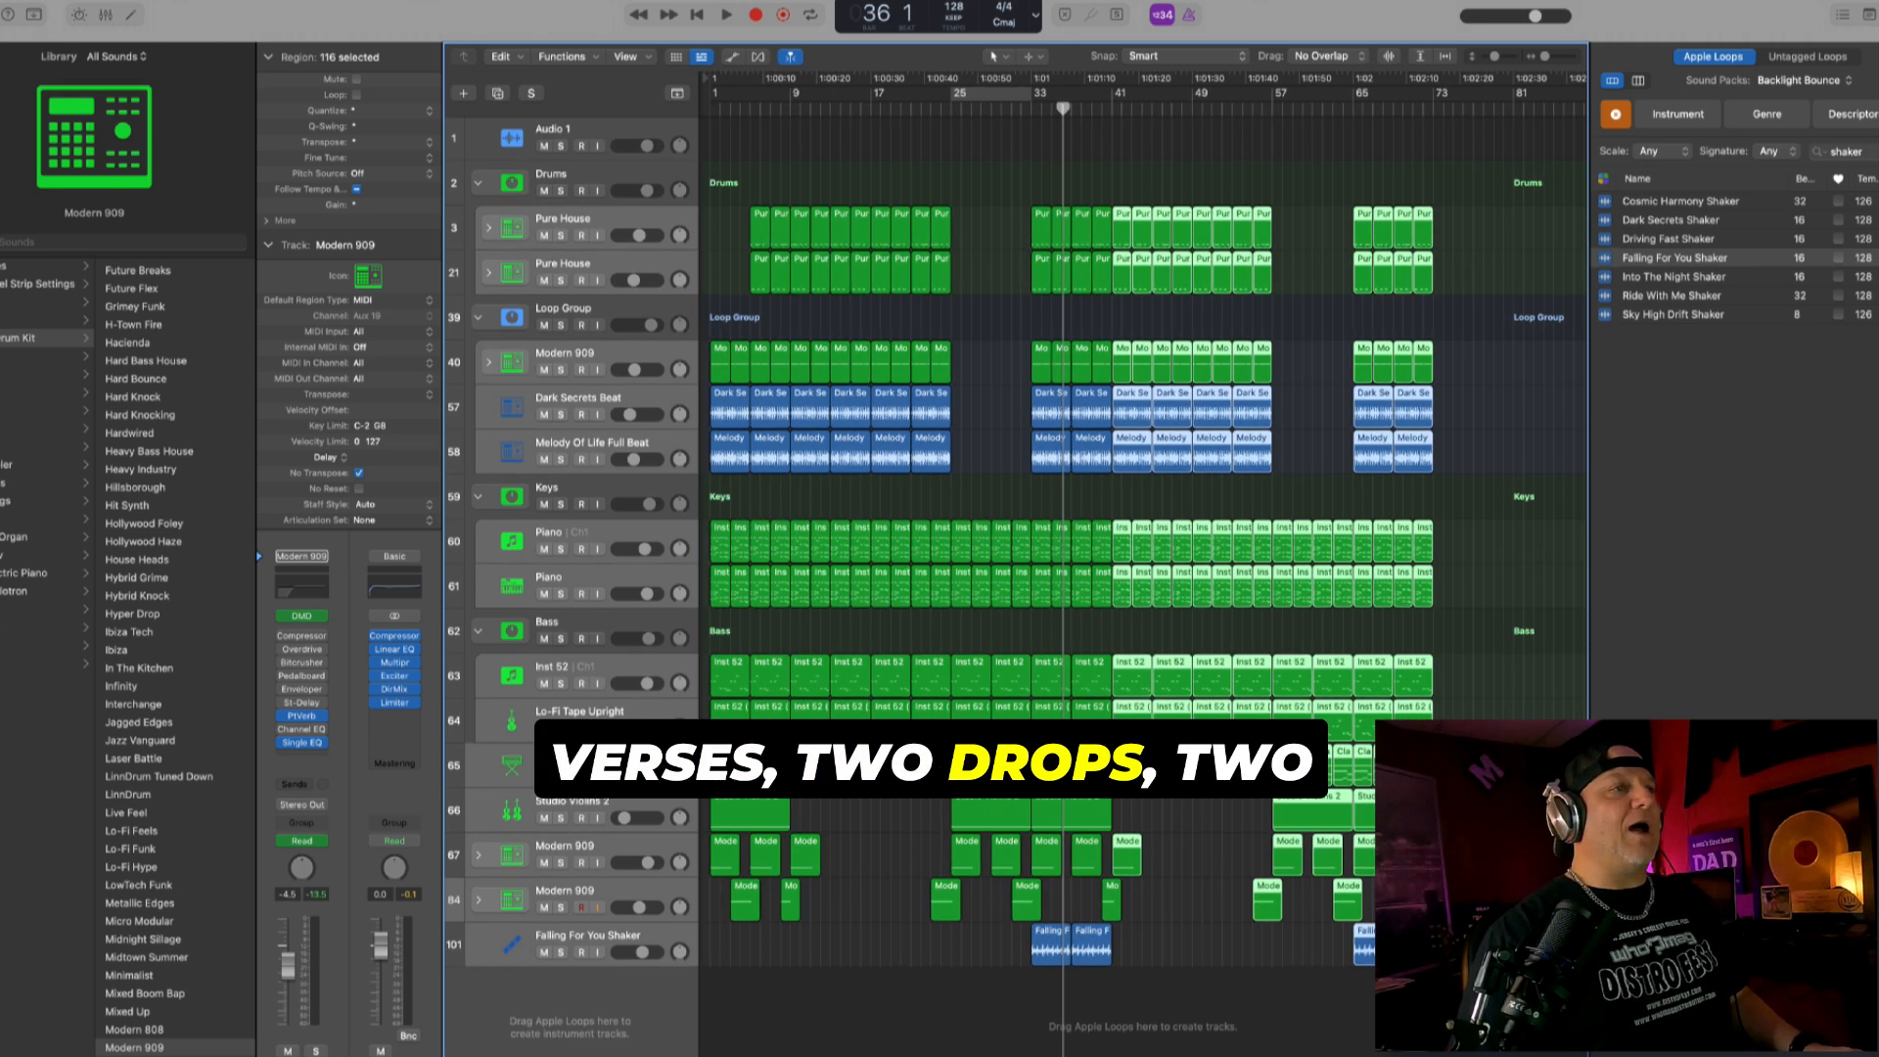
{"action": "scroll", "coordinate": [1098, 753], "scroll_direction": "right", "scroll_amount": 2}
{"action": "scroll", "coordinate": [1098, 753], "scroll_direction": "right", "scroll_amount": 1}
{"action": "left_click", "coordinate": [1394, 434]}
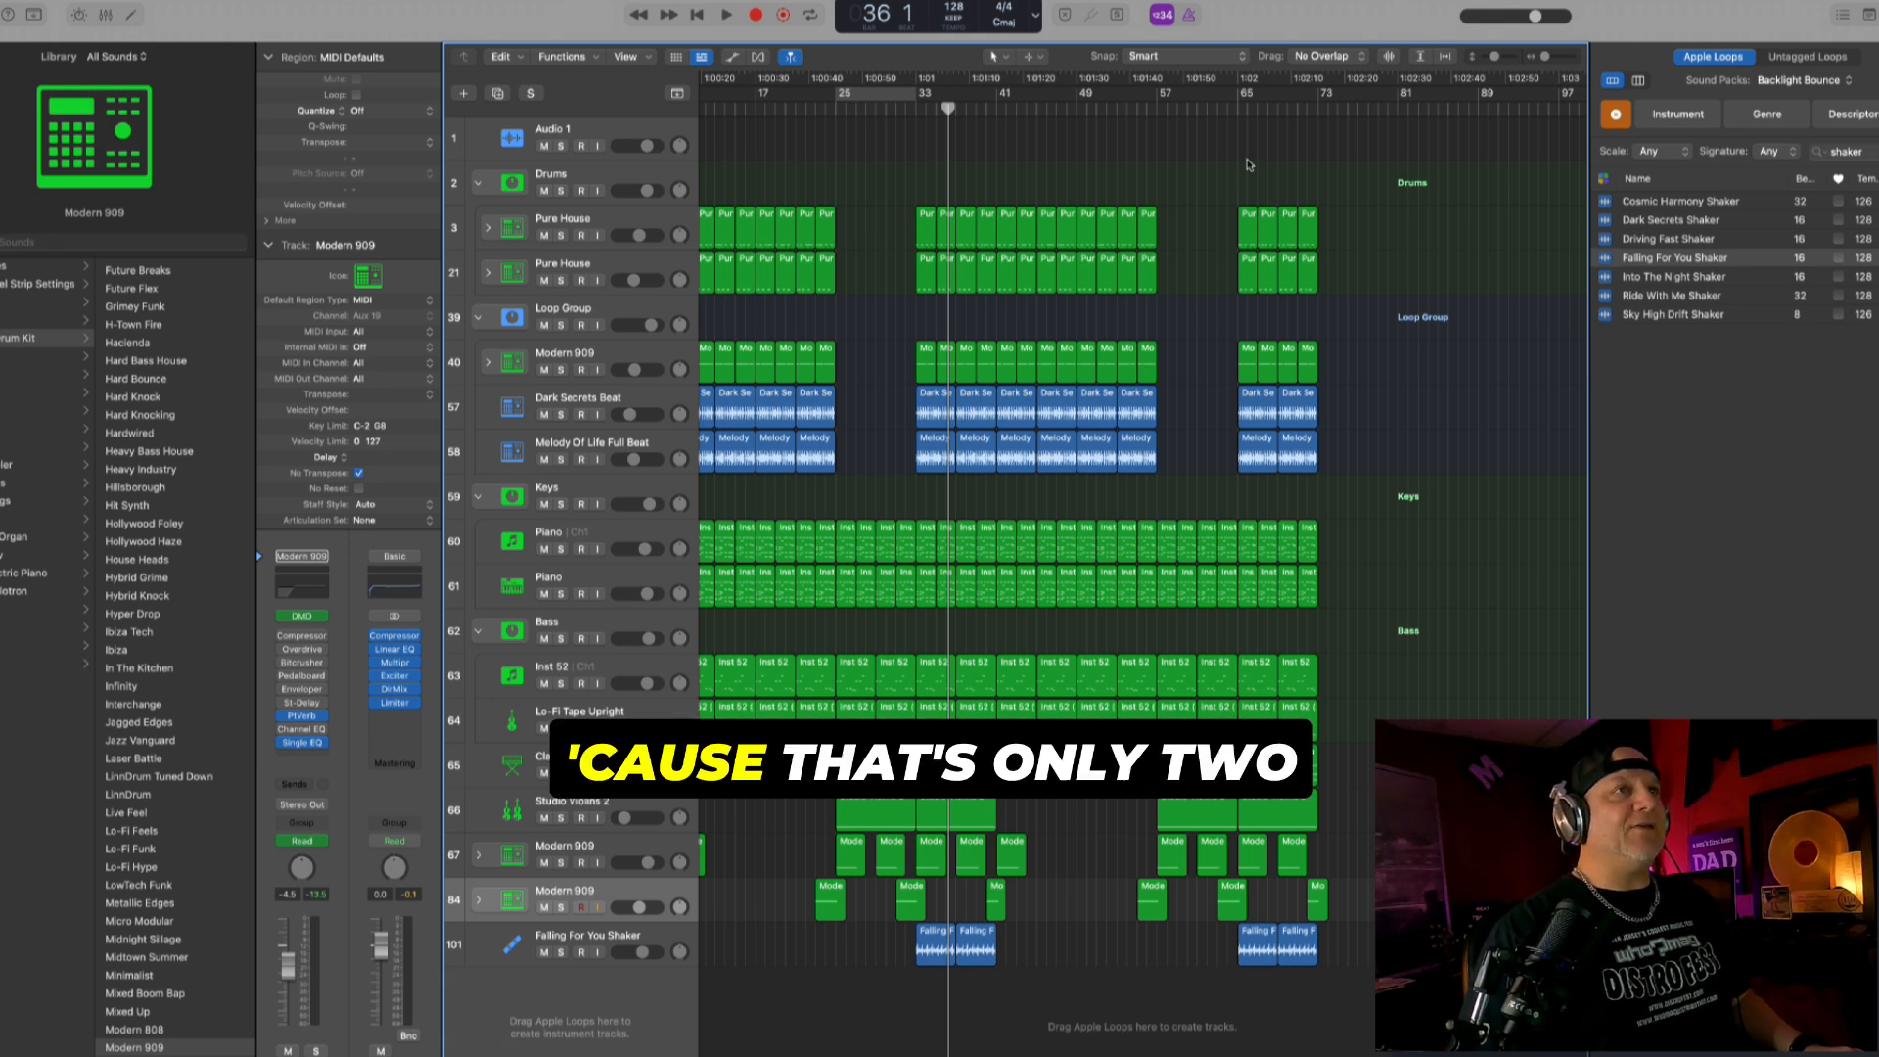
{"action": "left_click_drag", "start_coordinate": [1247, 164], "coordinate": [1375, 964]}
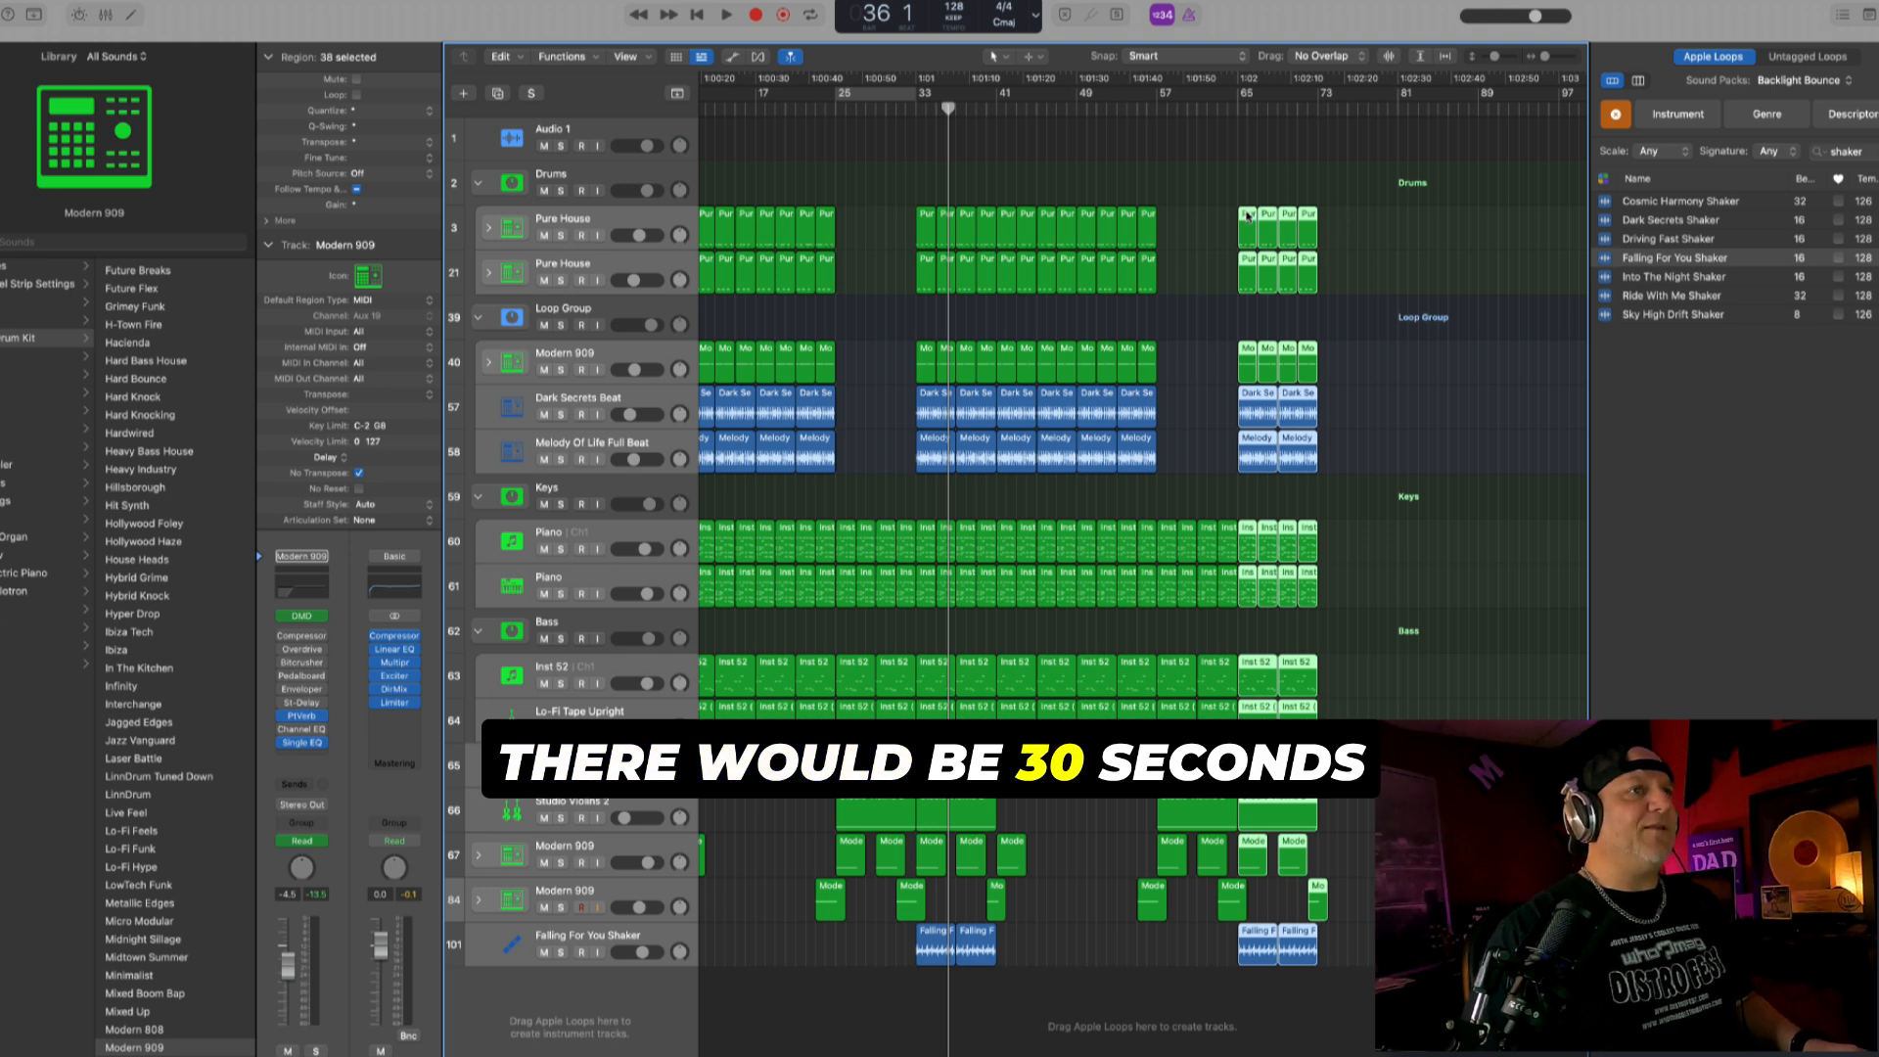
{"action": "left_click_drag", "start_coordinate": [1248, 216], "coordinate": [1329, 223]}
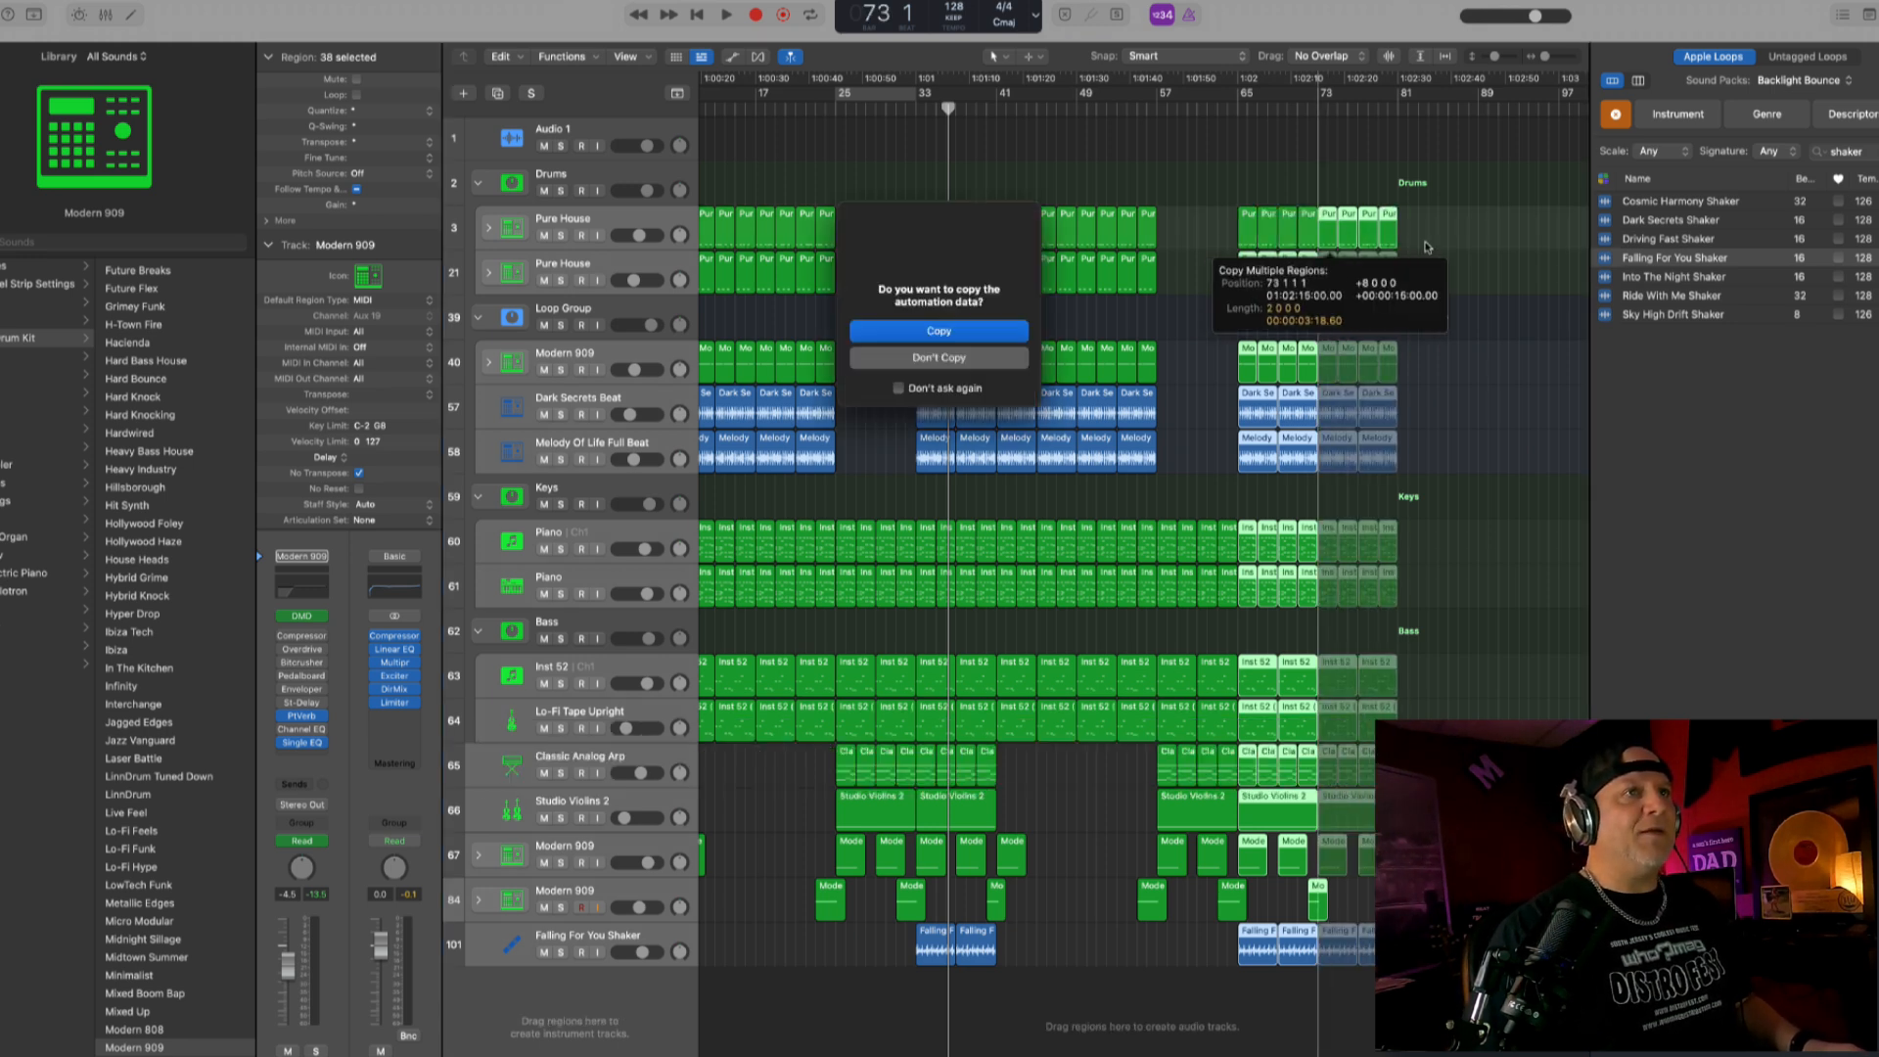
{"action": "left_click", "coordinate": [939, 331]}
- Play the arrangement from around bar 65, raise the Drums group volume to about +3.3 dB and stop playback
{"action": "left_click", "coordinate": [1316, 108]}
{"action": "key", "text": "space"}
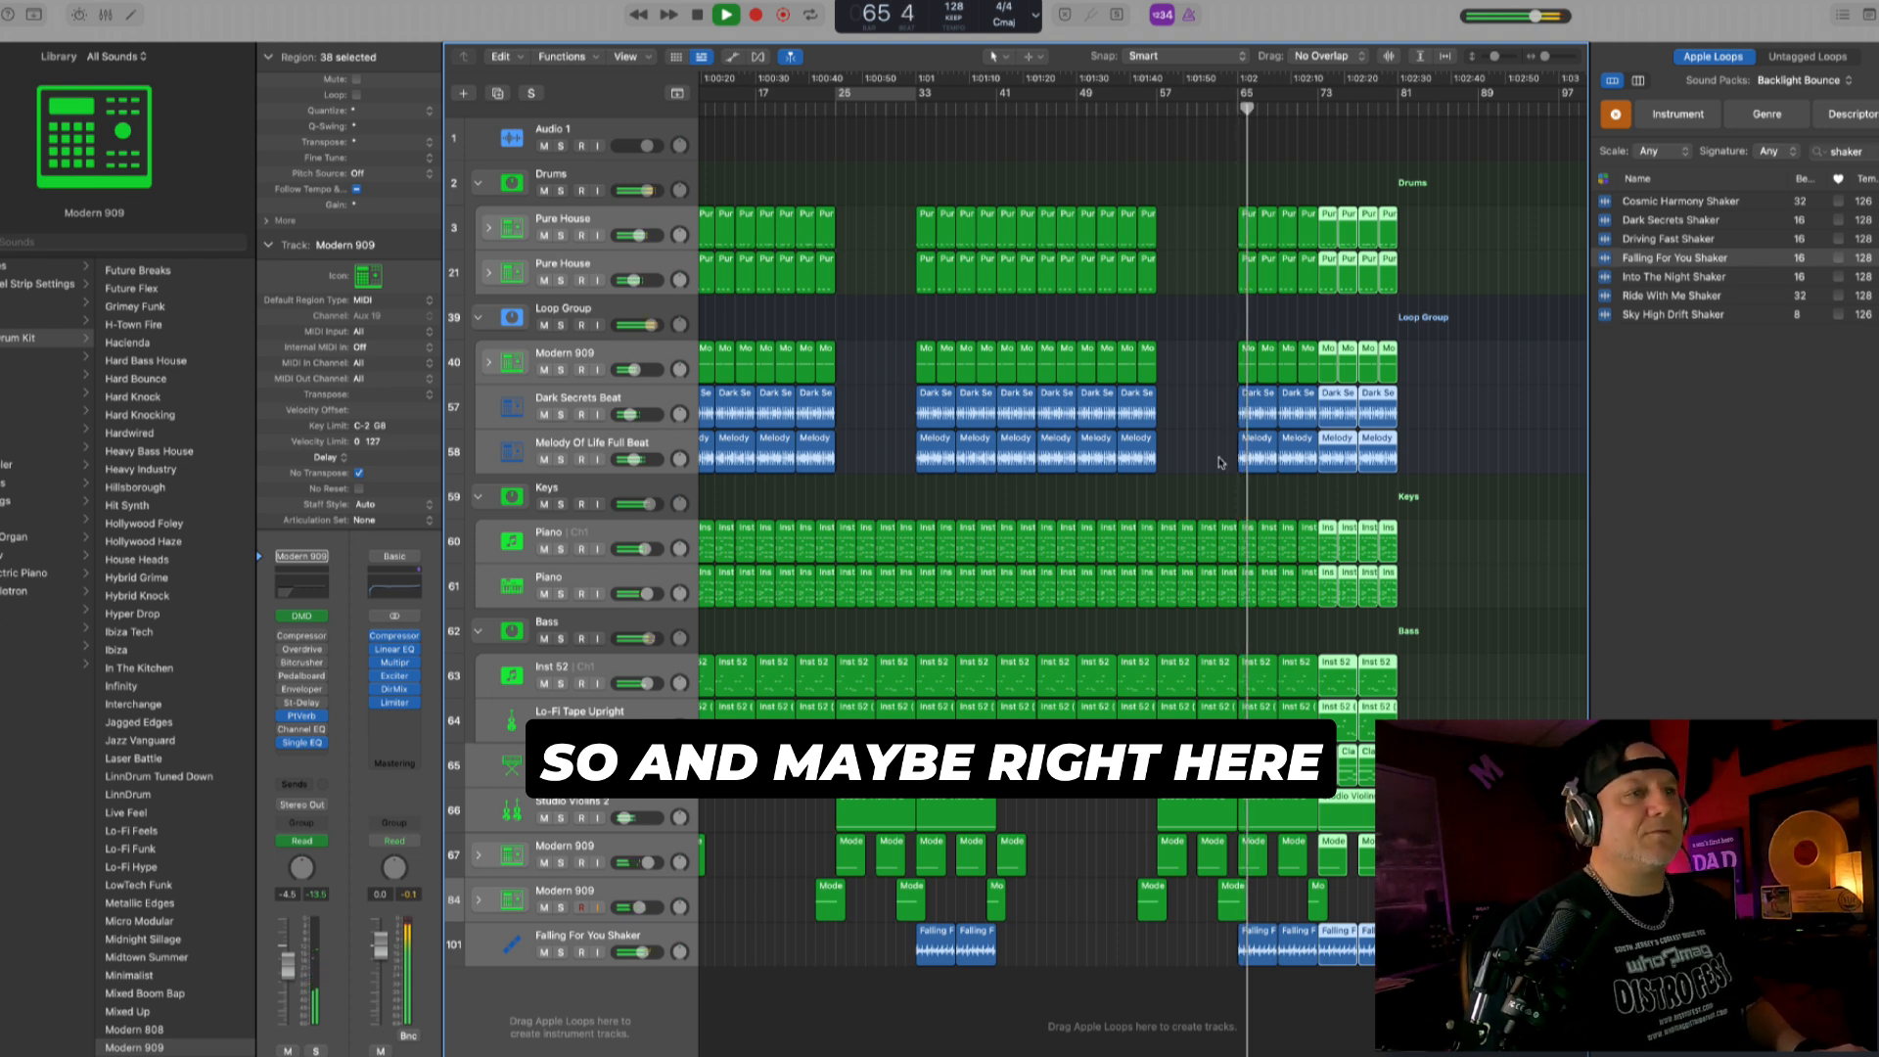
{"action": "left_click", "coordinate": [1200, 491]}
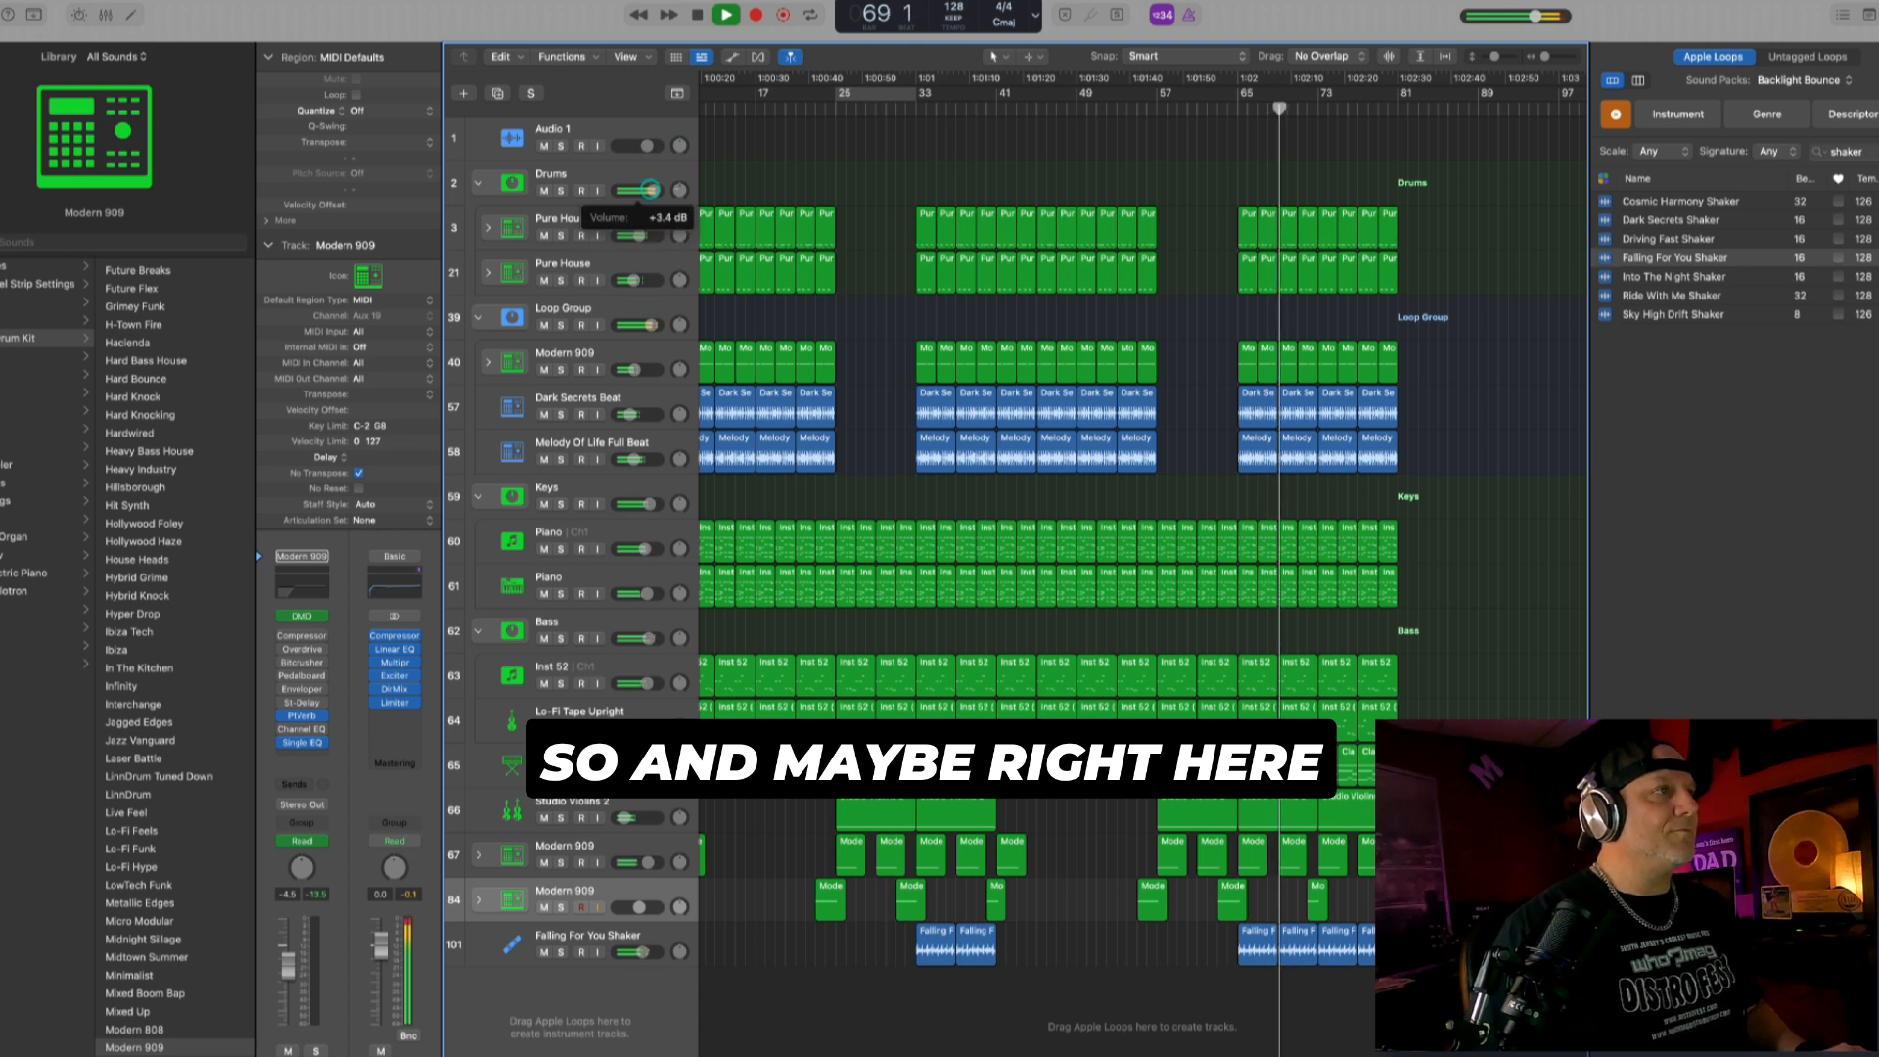
{"action": "left_click", "coordinate": [662, 181]}
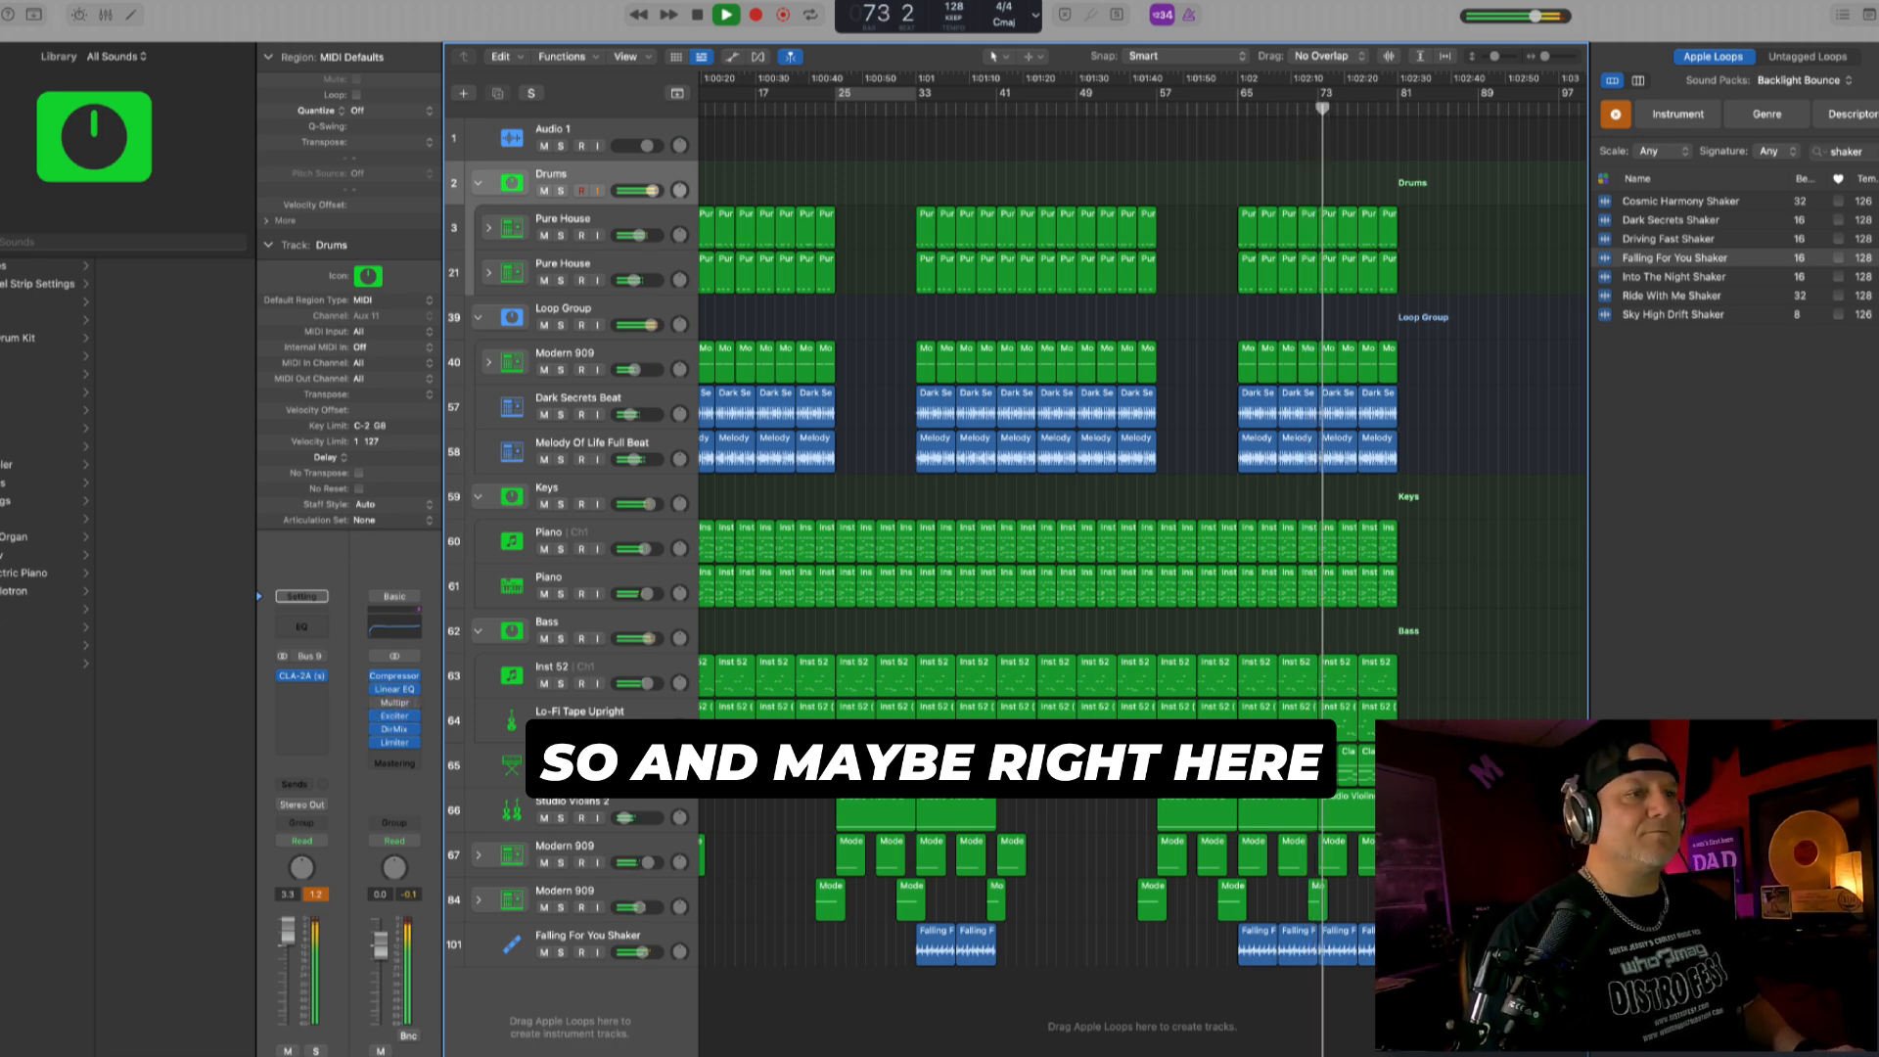
{"action": "key", "text": "super+Right"}
{"action": "key", "text": "space"}
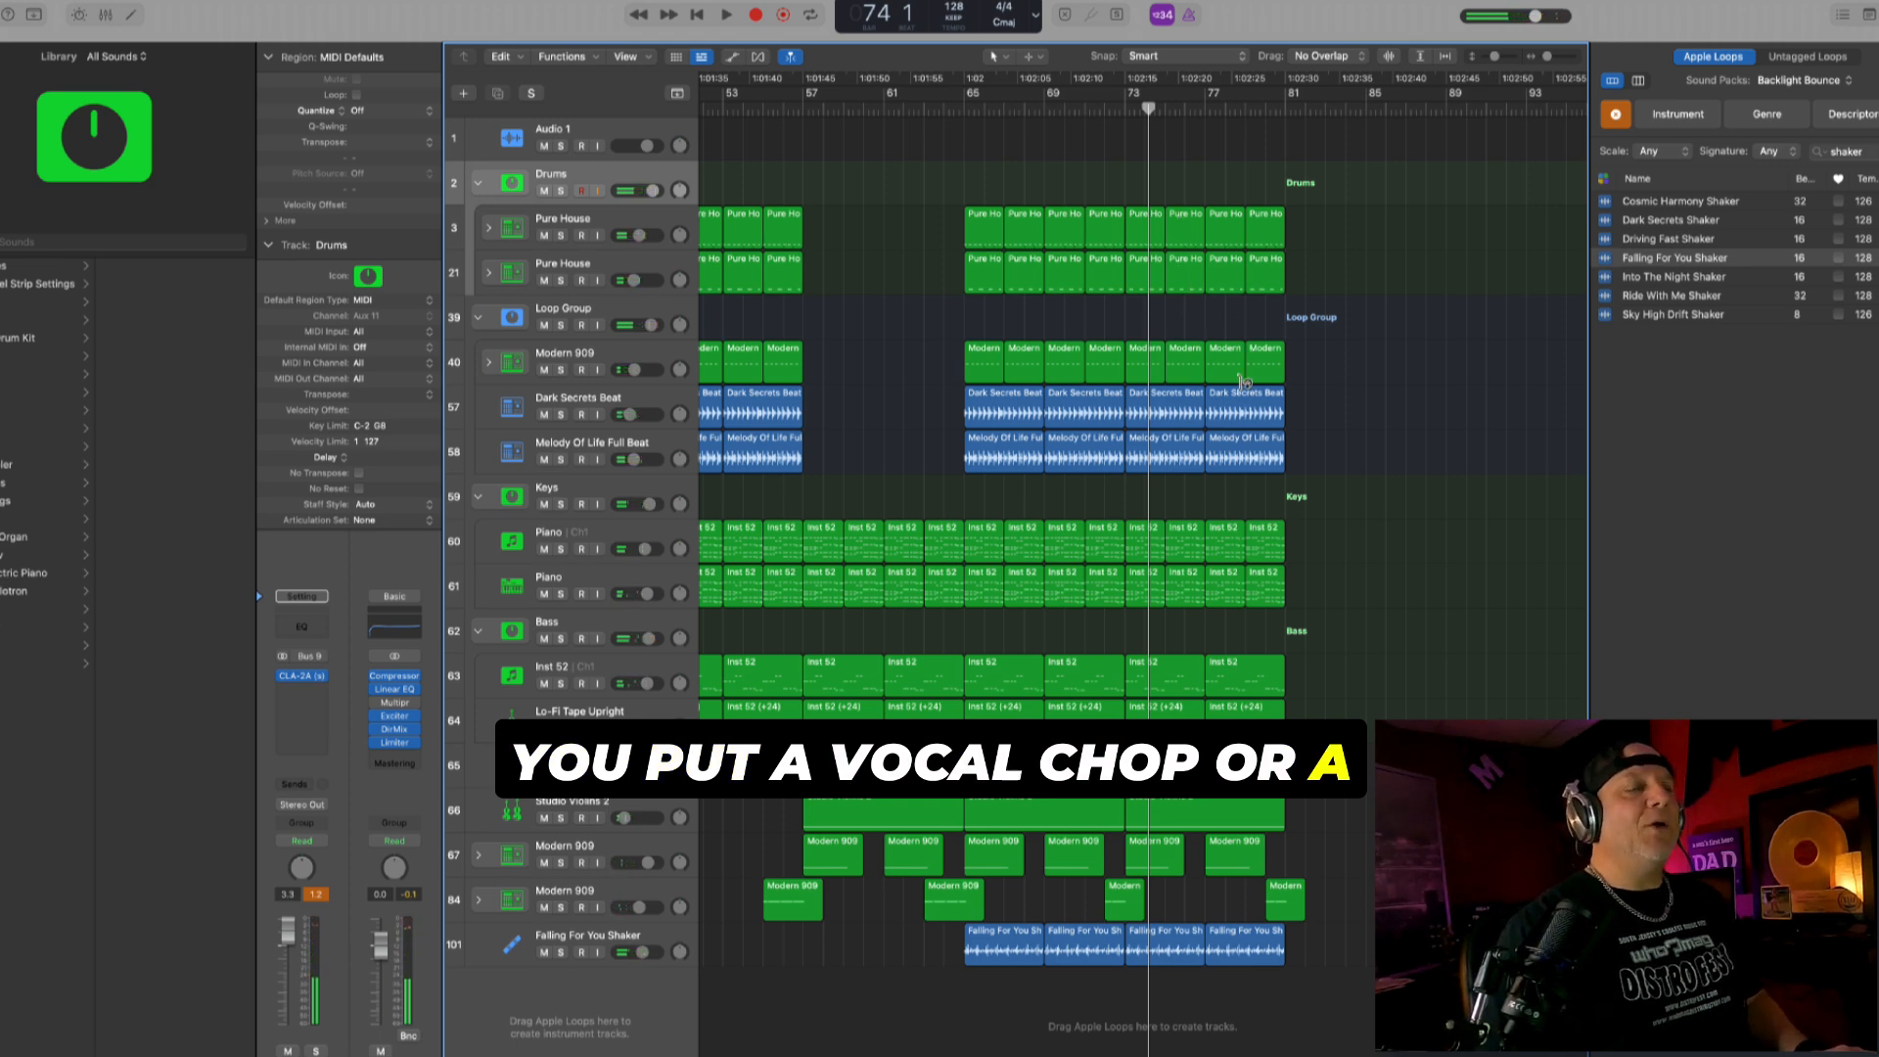
- Audition Boxy Room Pluck, load the Blue Cavern pluck patch on the new instrument track and set its volume to about +2.1 dB
{"action": "left_click", "coordinate": [1124, 102]}
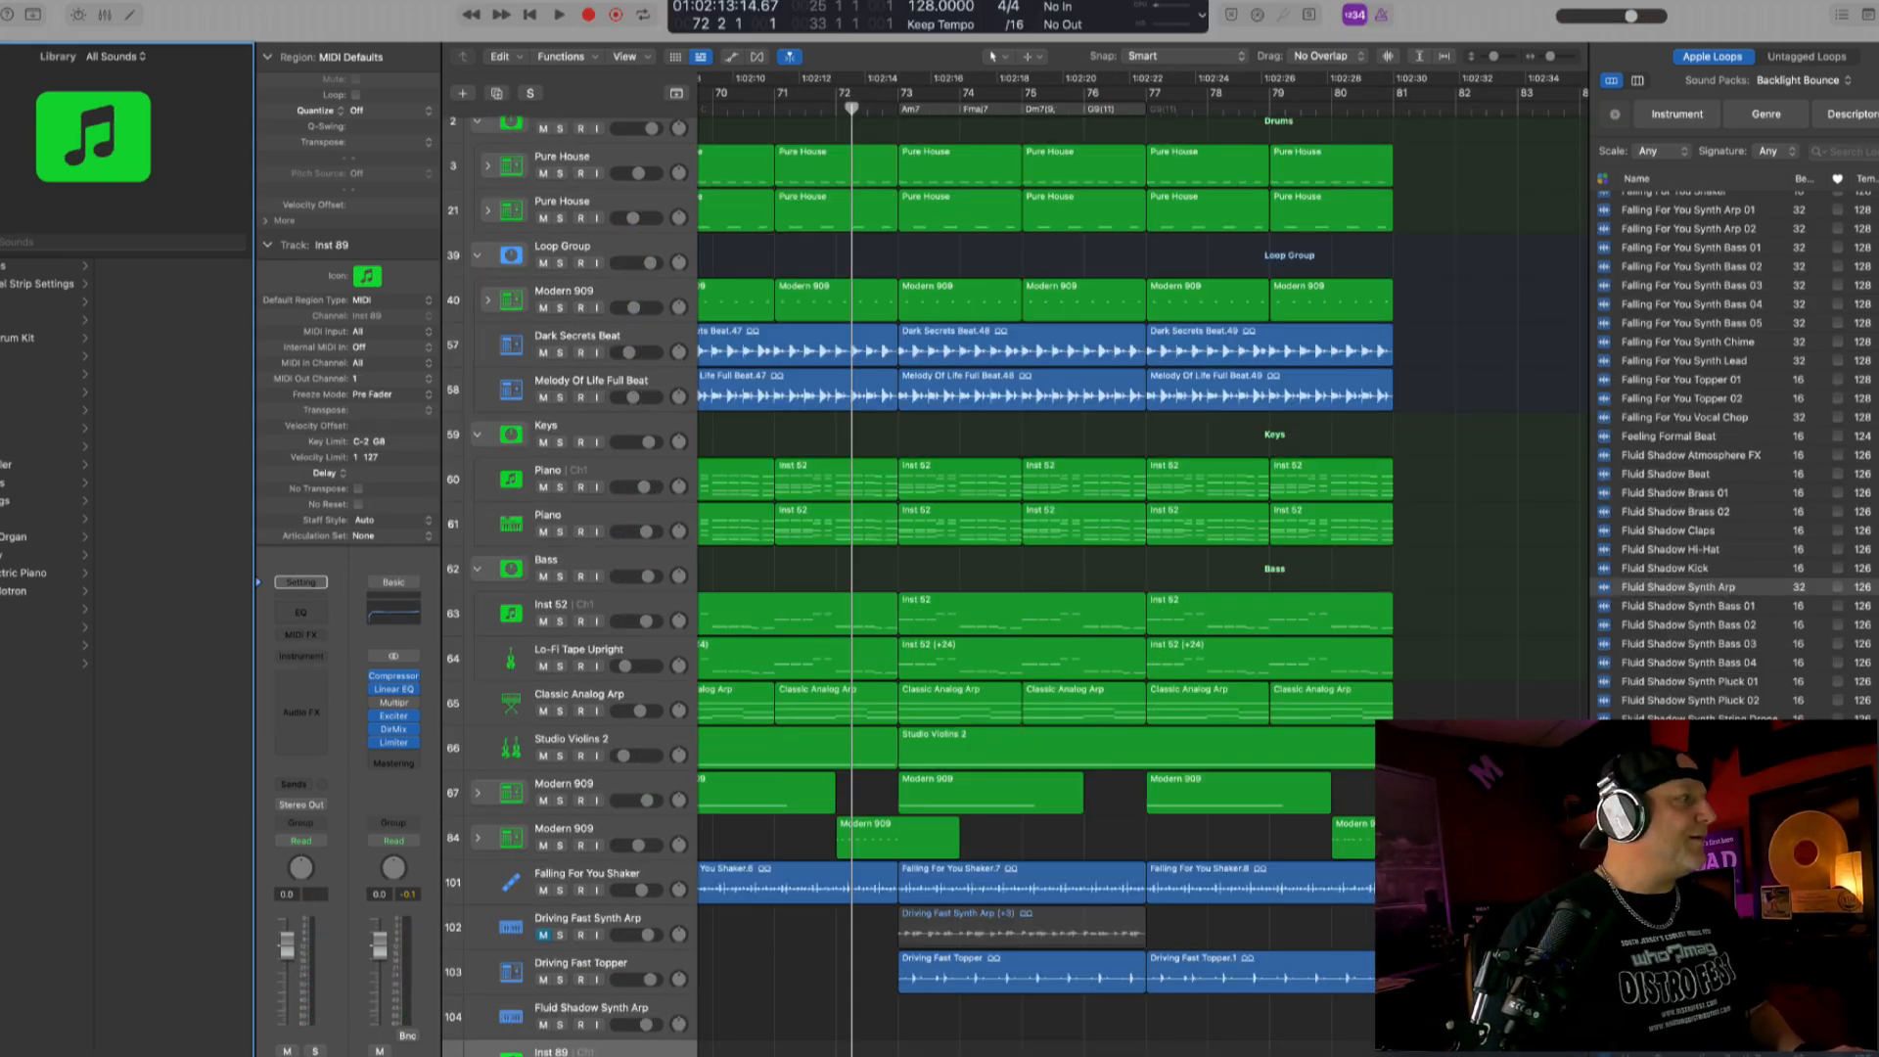
{"action": "left_click", "coordinate": [30, 518]}
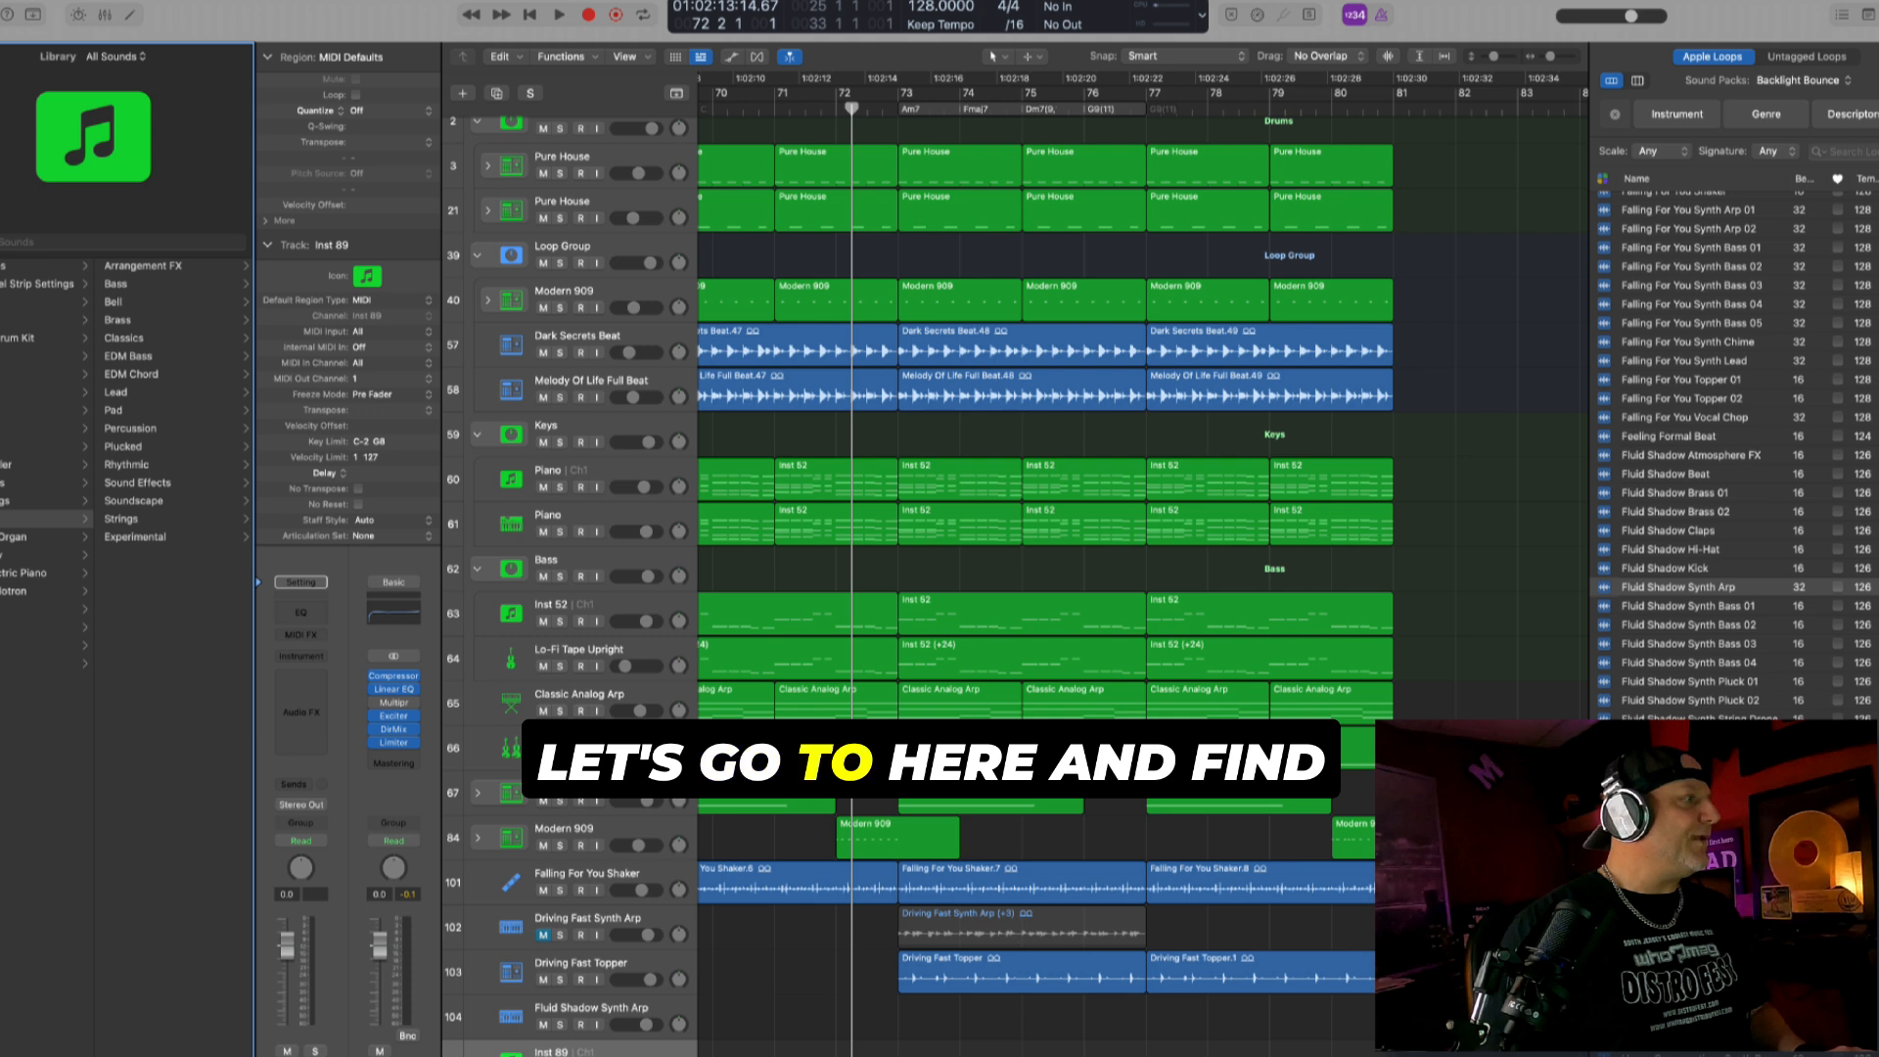
{"action": "left_click", "coordinate": [132, 445]}
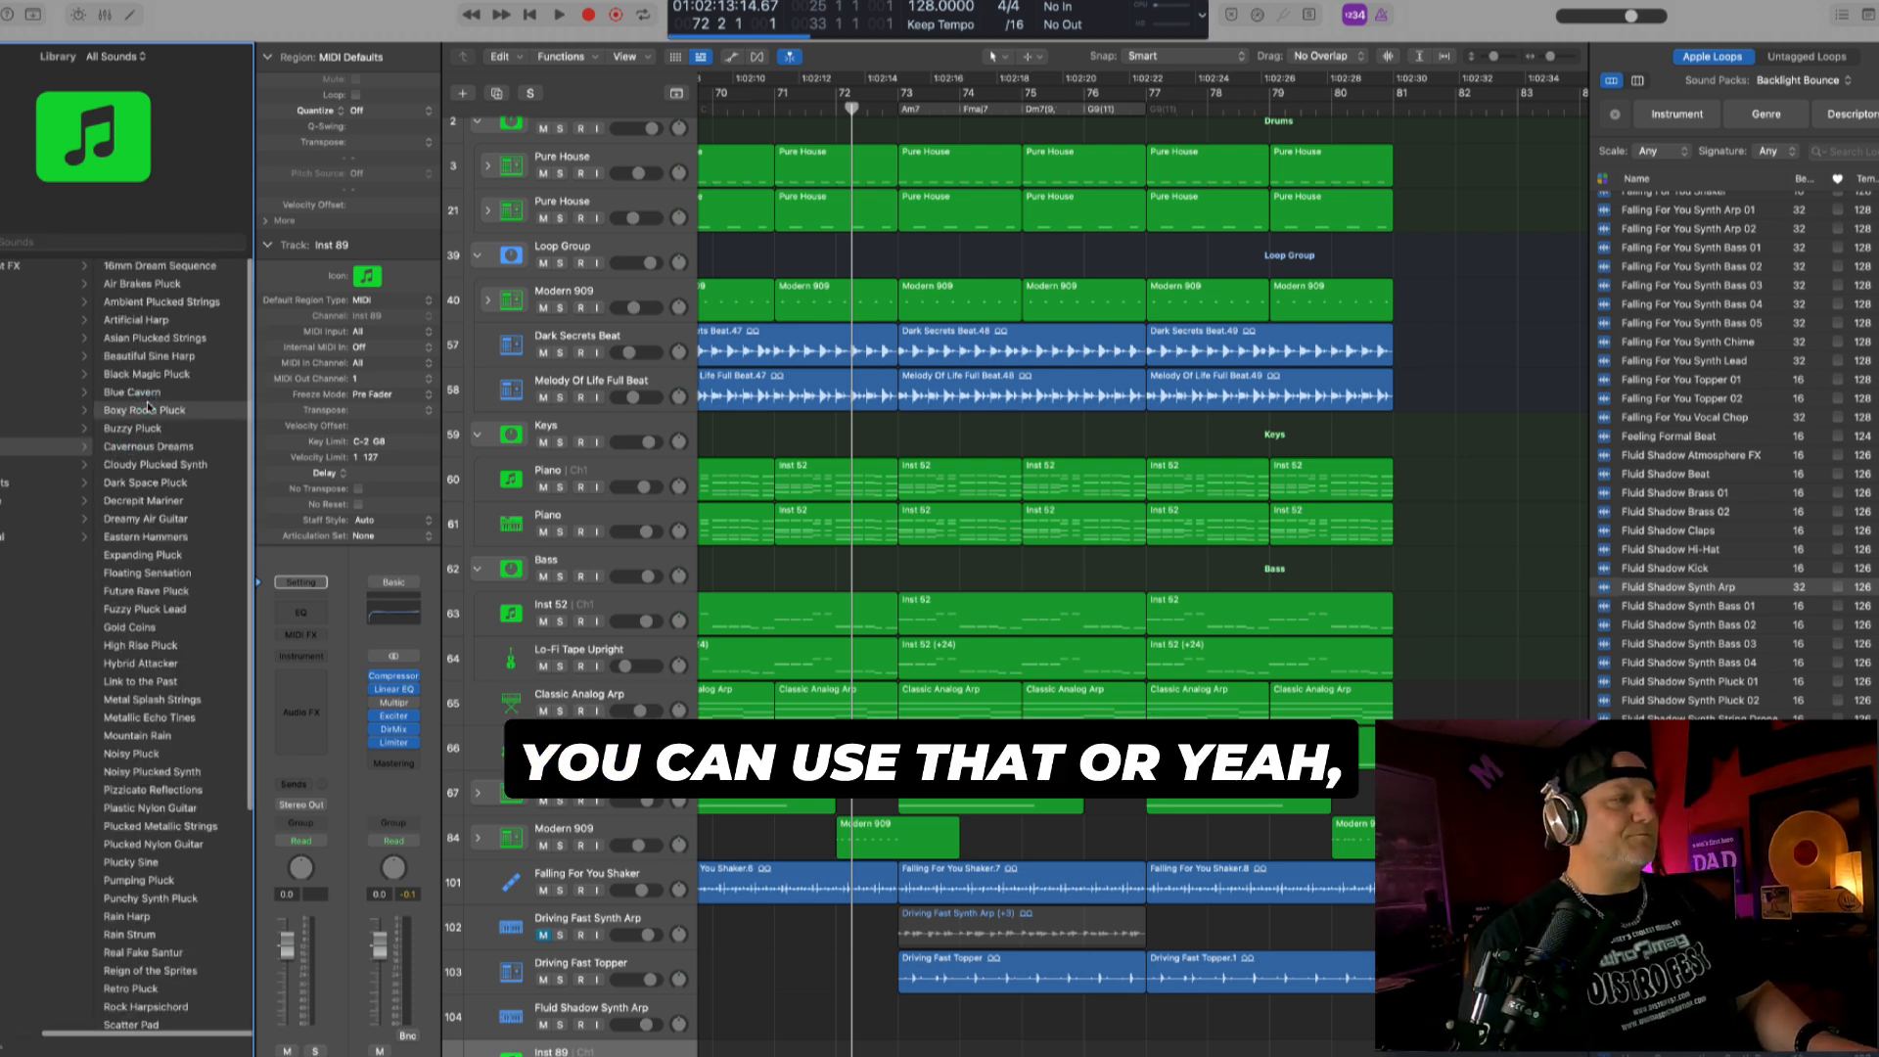
{"action": "left_click", "coordinate": [147, 409]}
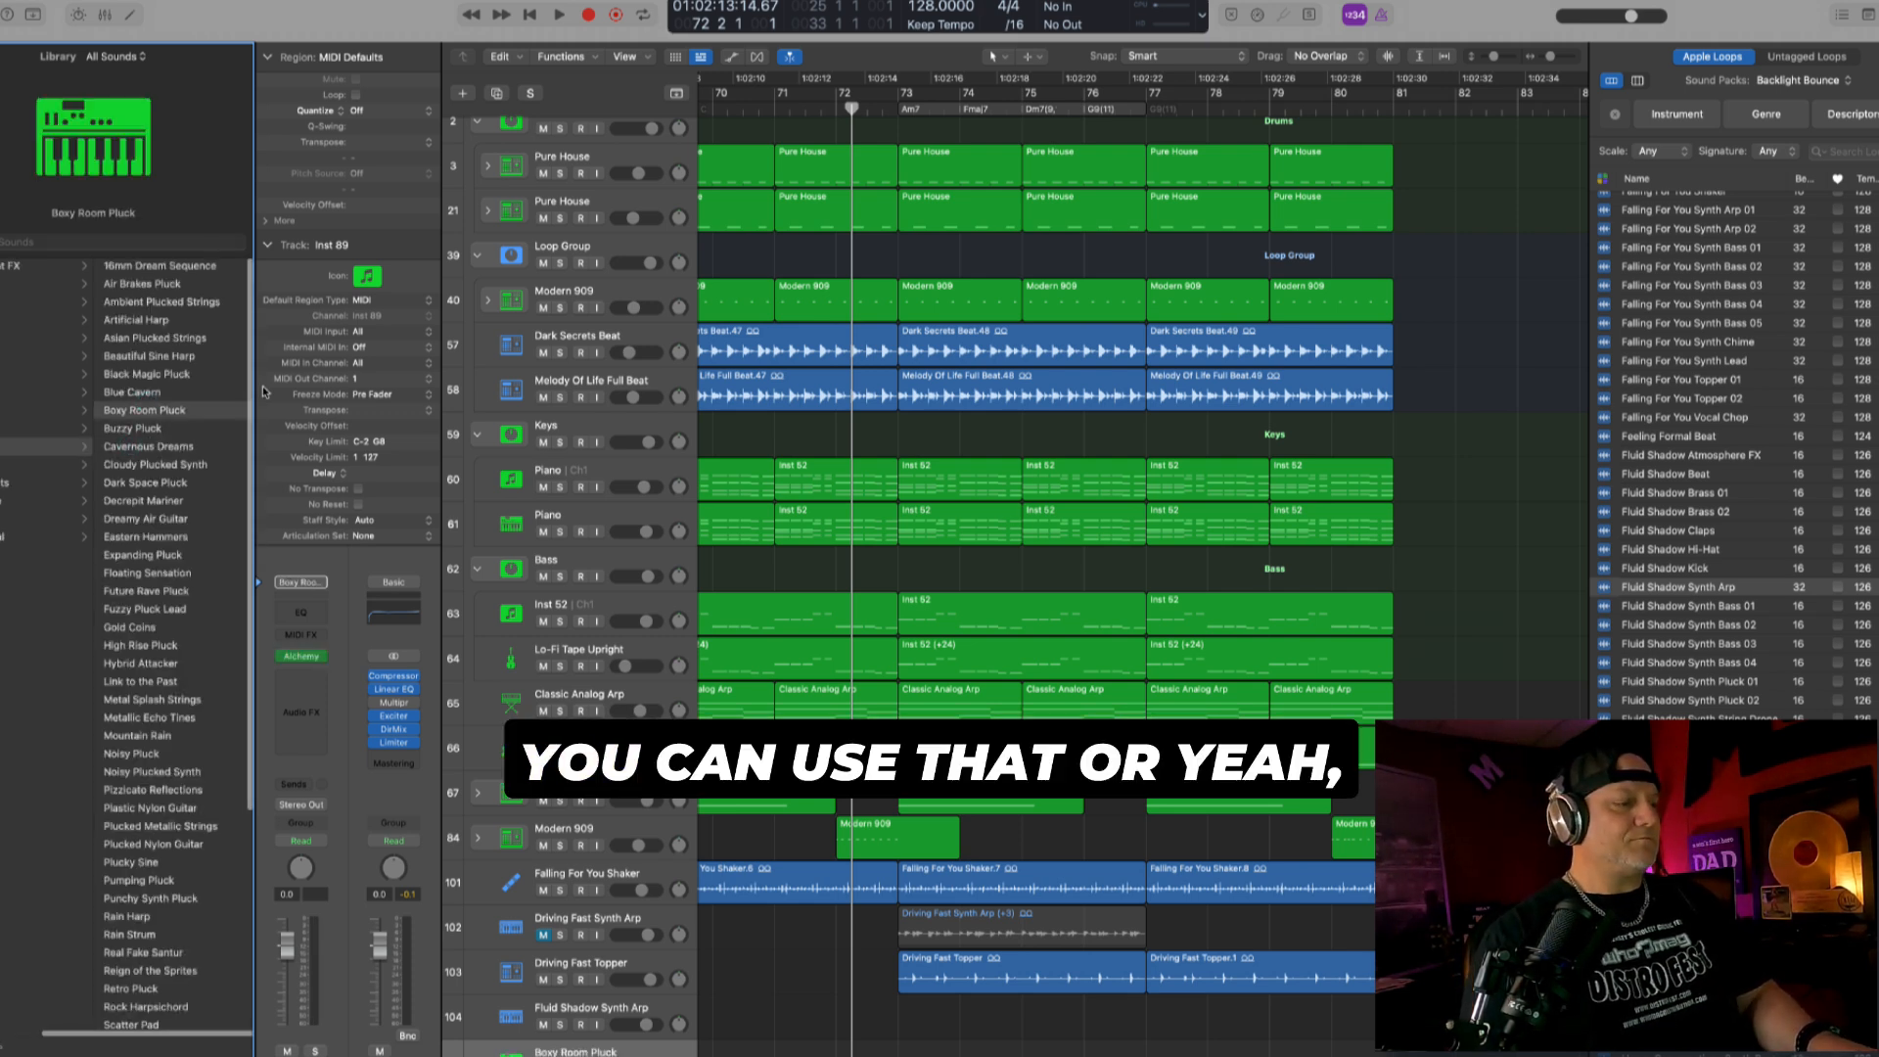
{"action": "left_click", "coordinate": [194, 393]}
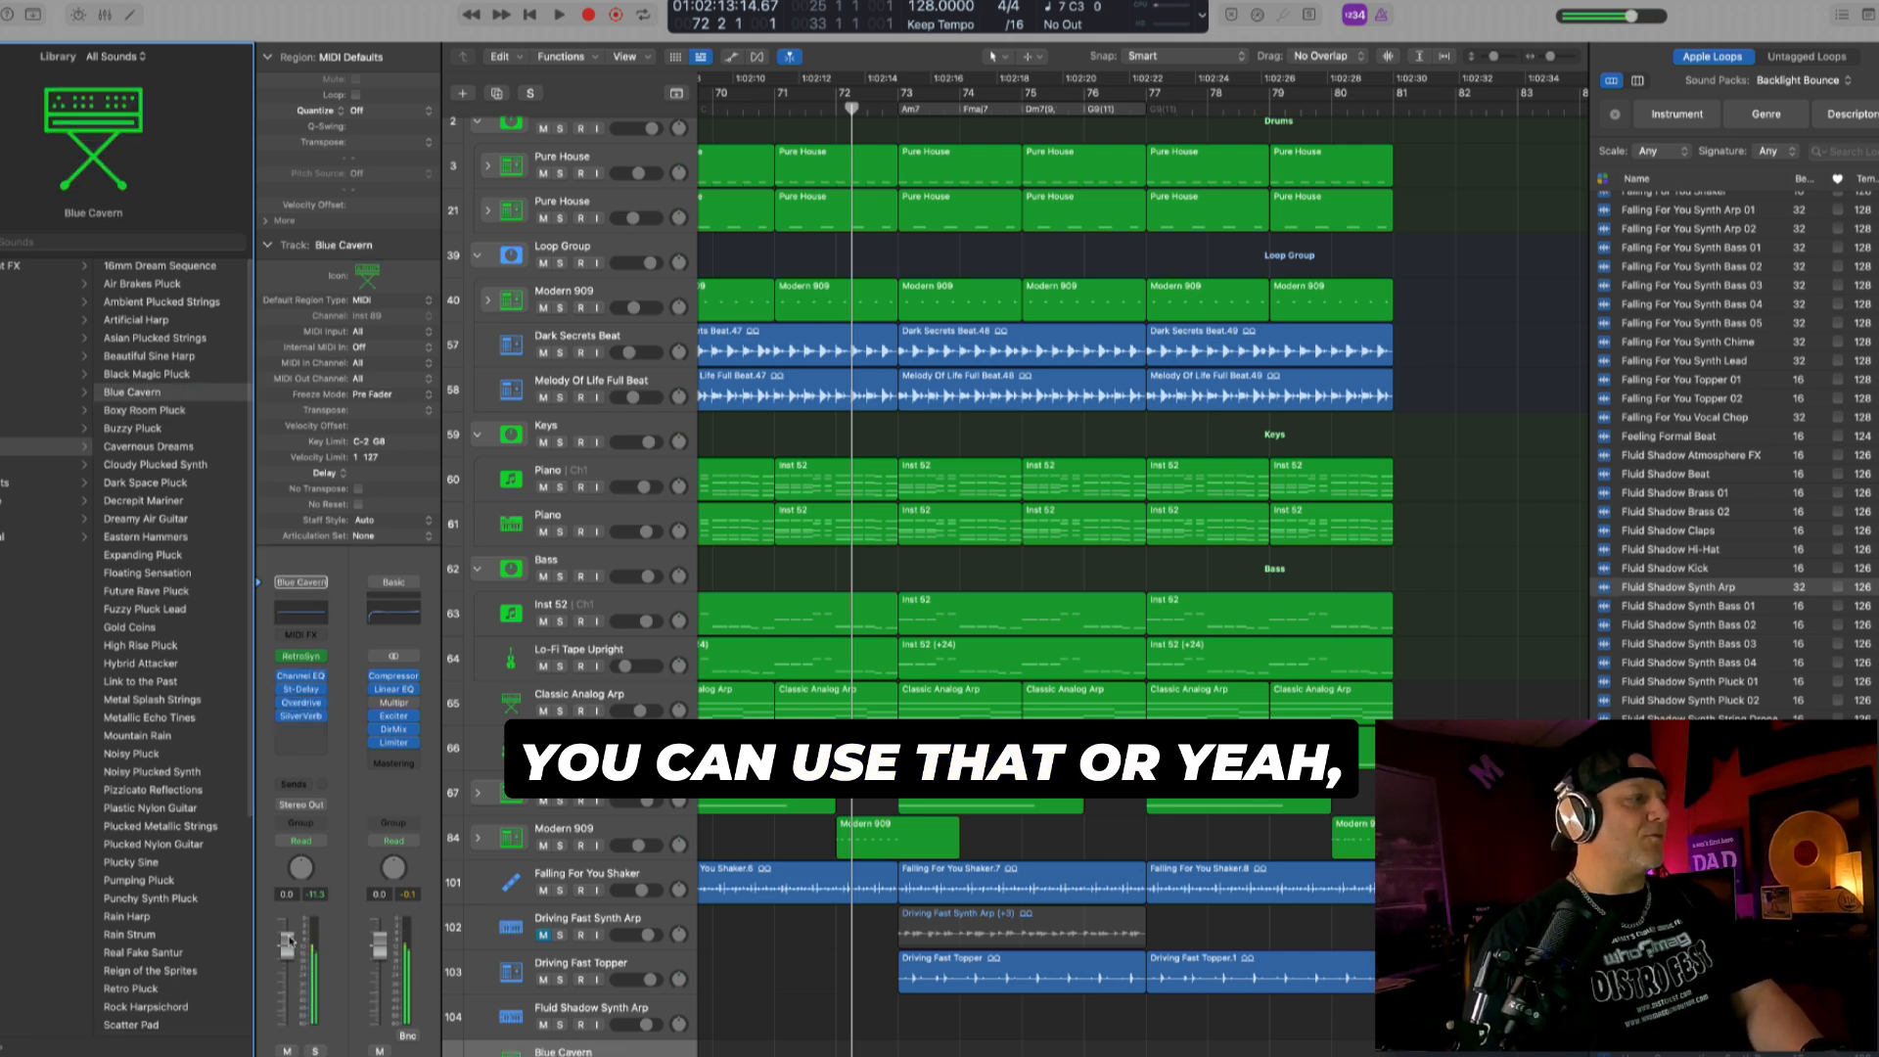
{"action": "key", "text": "space"}
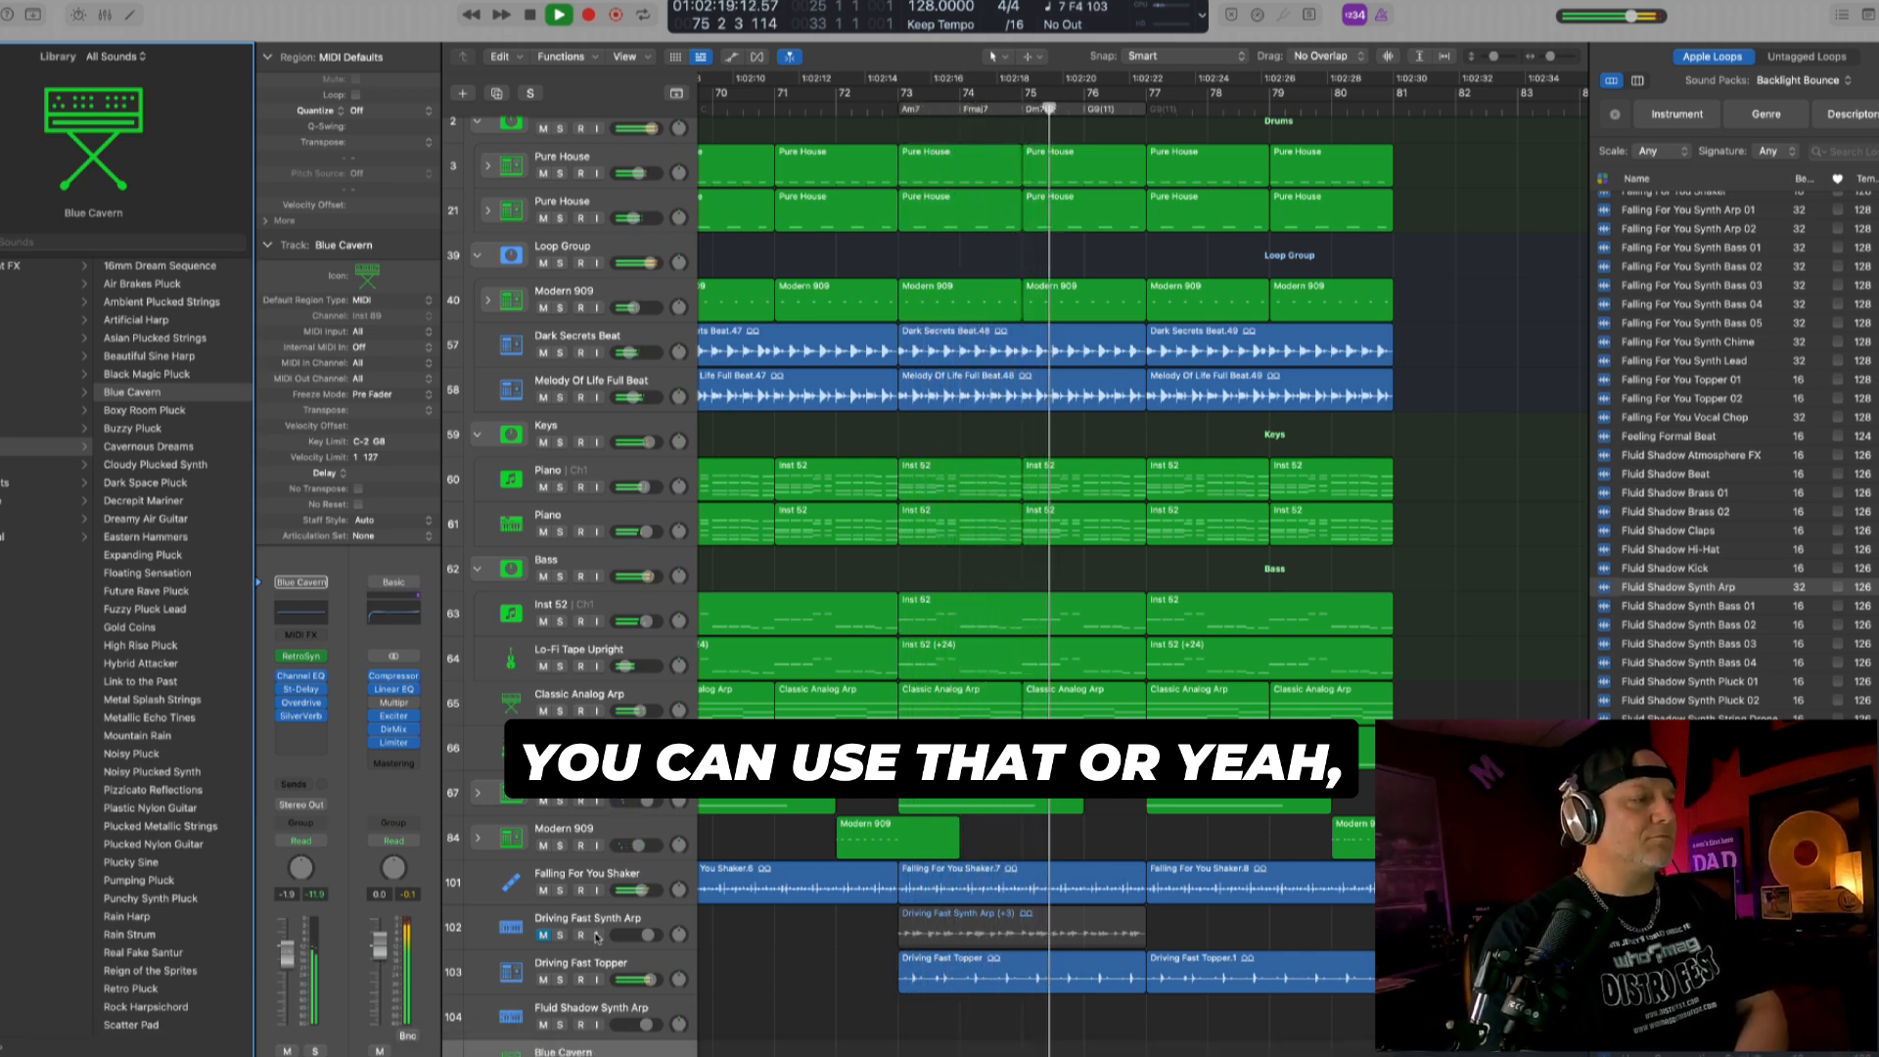
{"action": "left_click_drag", "start_coordinate": [636, 1055], "coordinate": [642, 1056]}
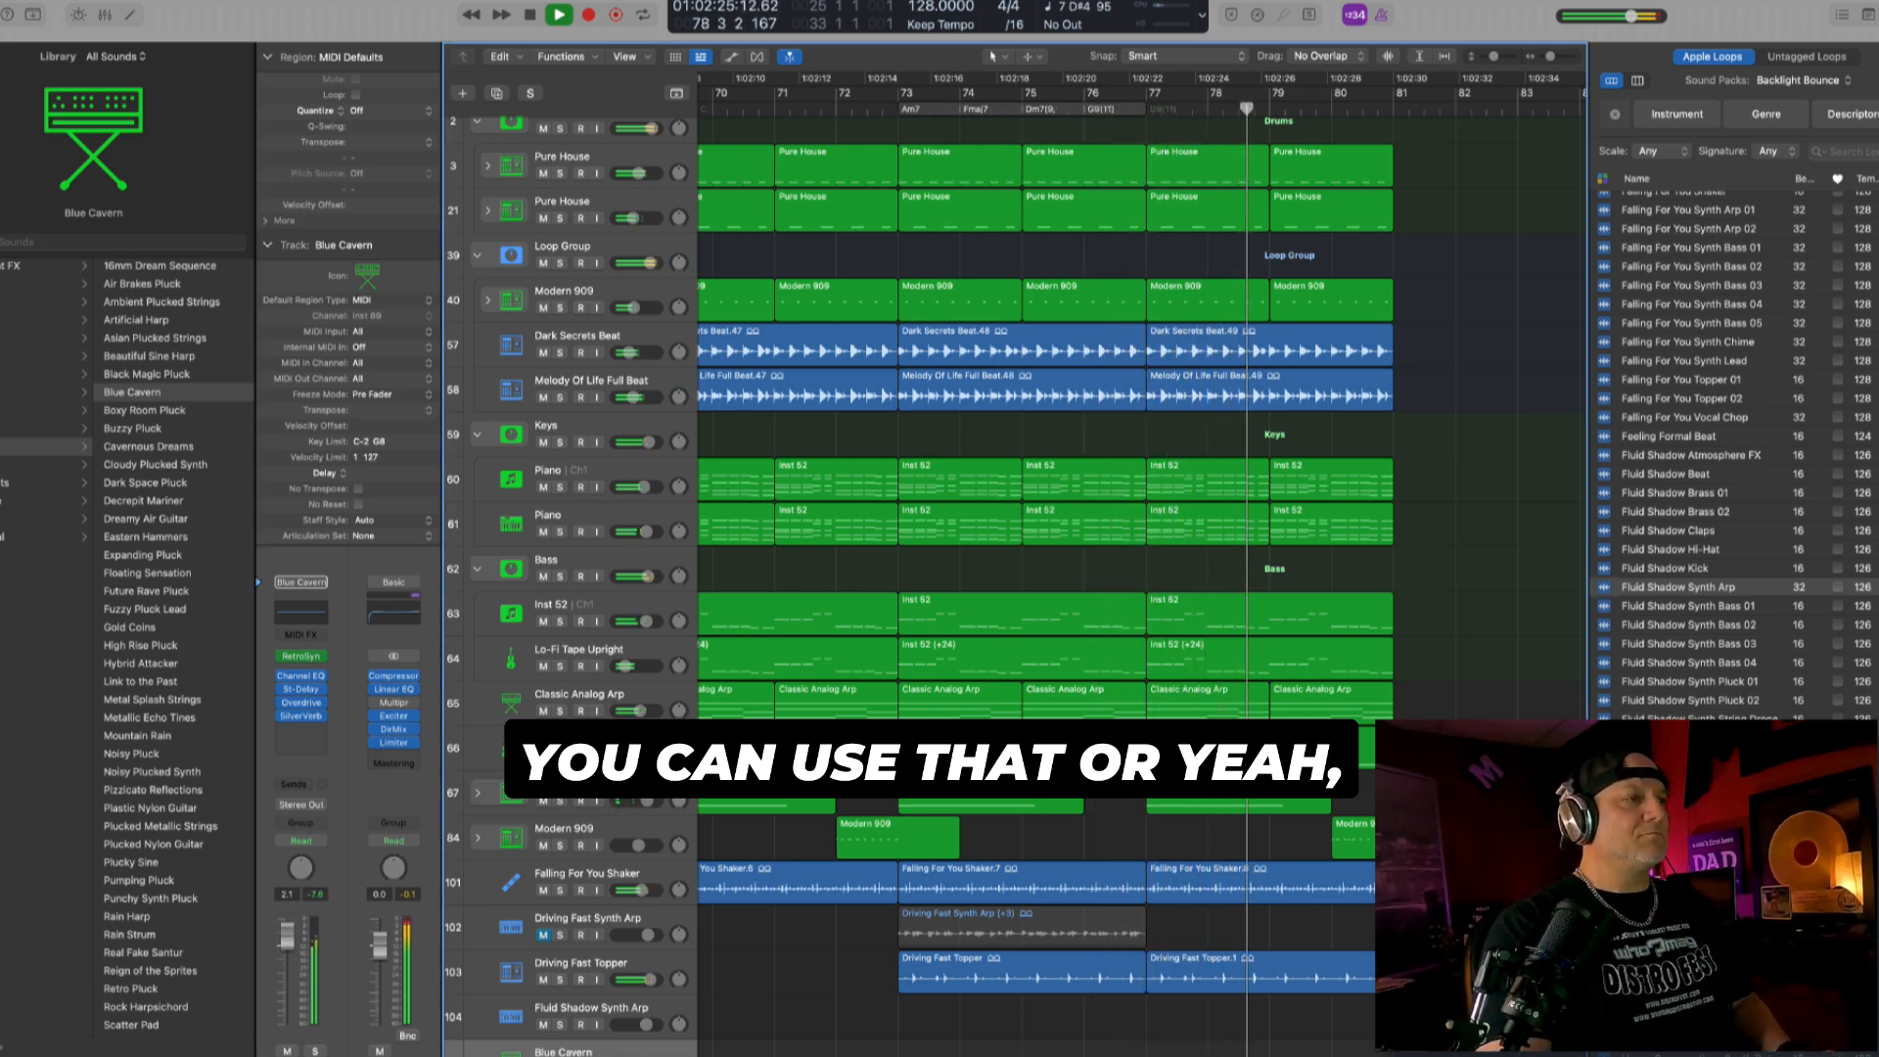
- Go back to bar 72 and record a Blue Cavern part from bar 73 to bar 81
{"action": "key", "text": "comma"}
{"action": "key", "text": "comma"}
{"action": "key", "text": "comma"}
{"action": "key", "text": "comma"}
{"action": "key", "text": "comma"}
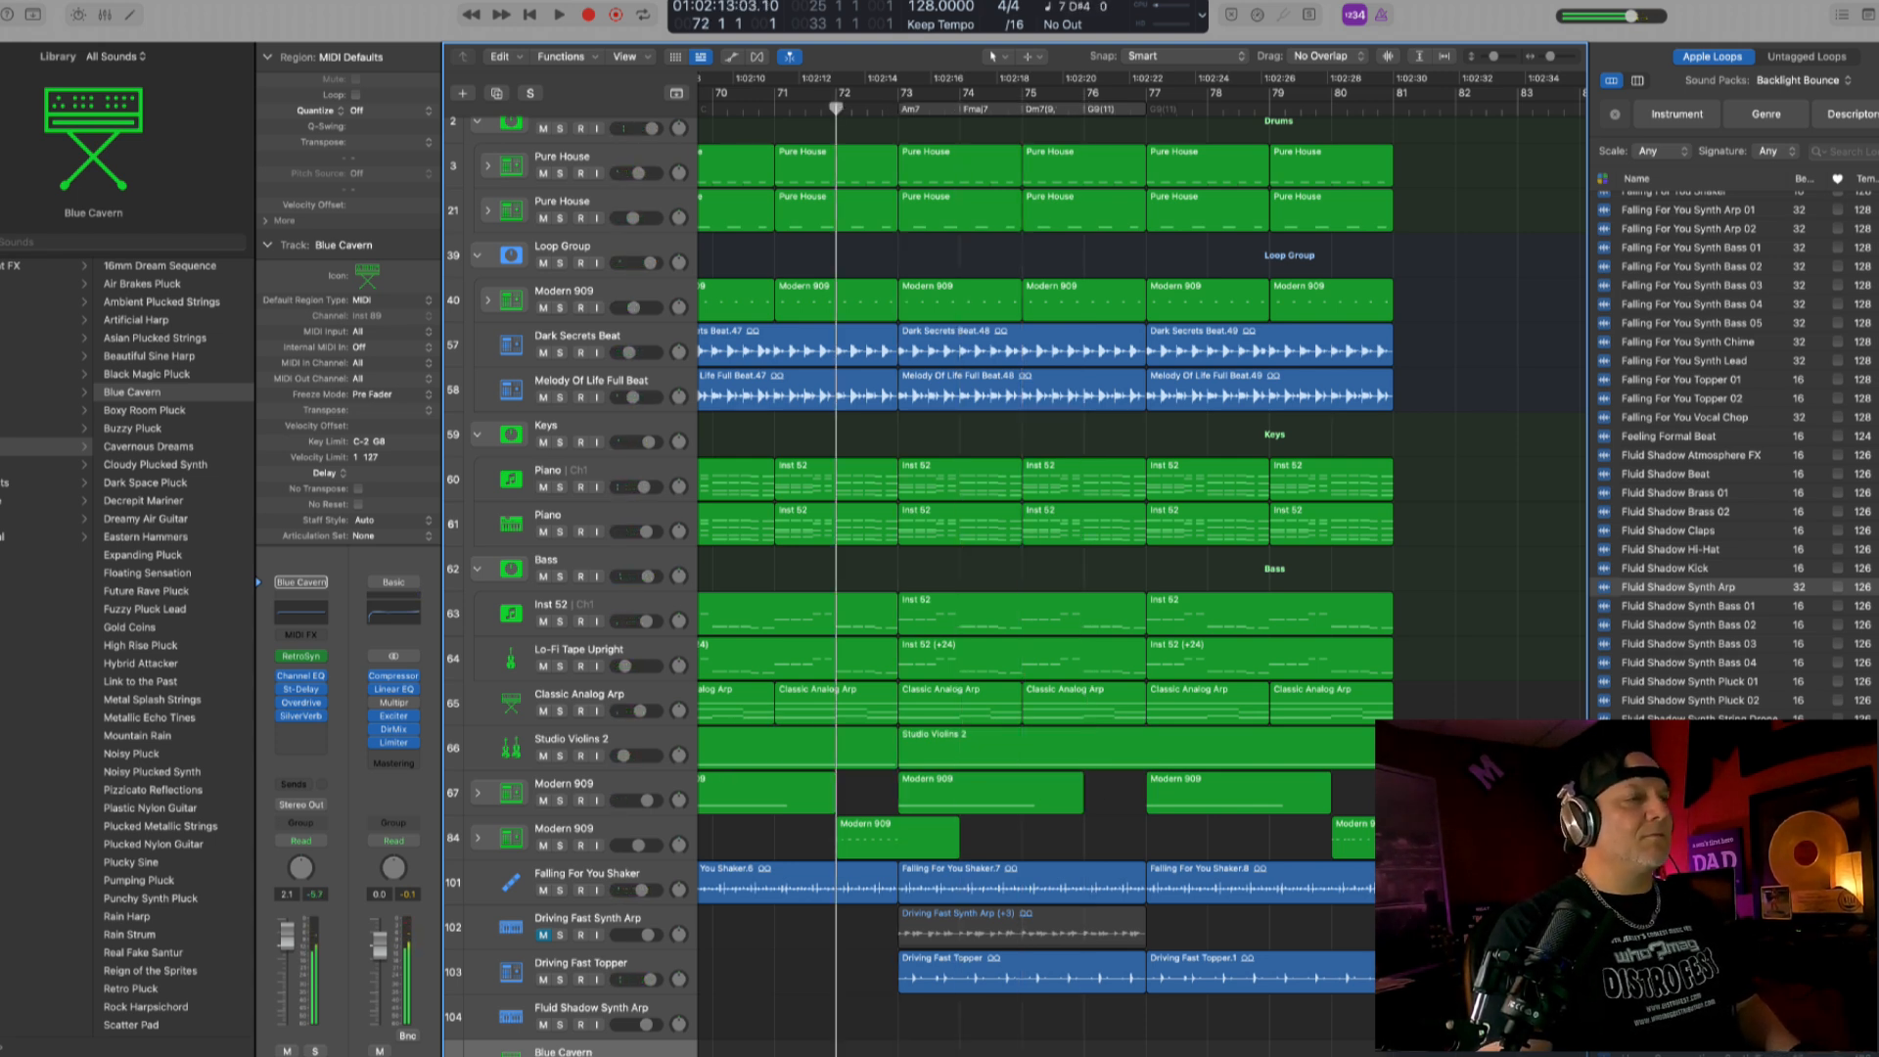
{"action": "key", "text": "space"}
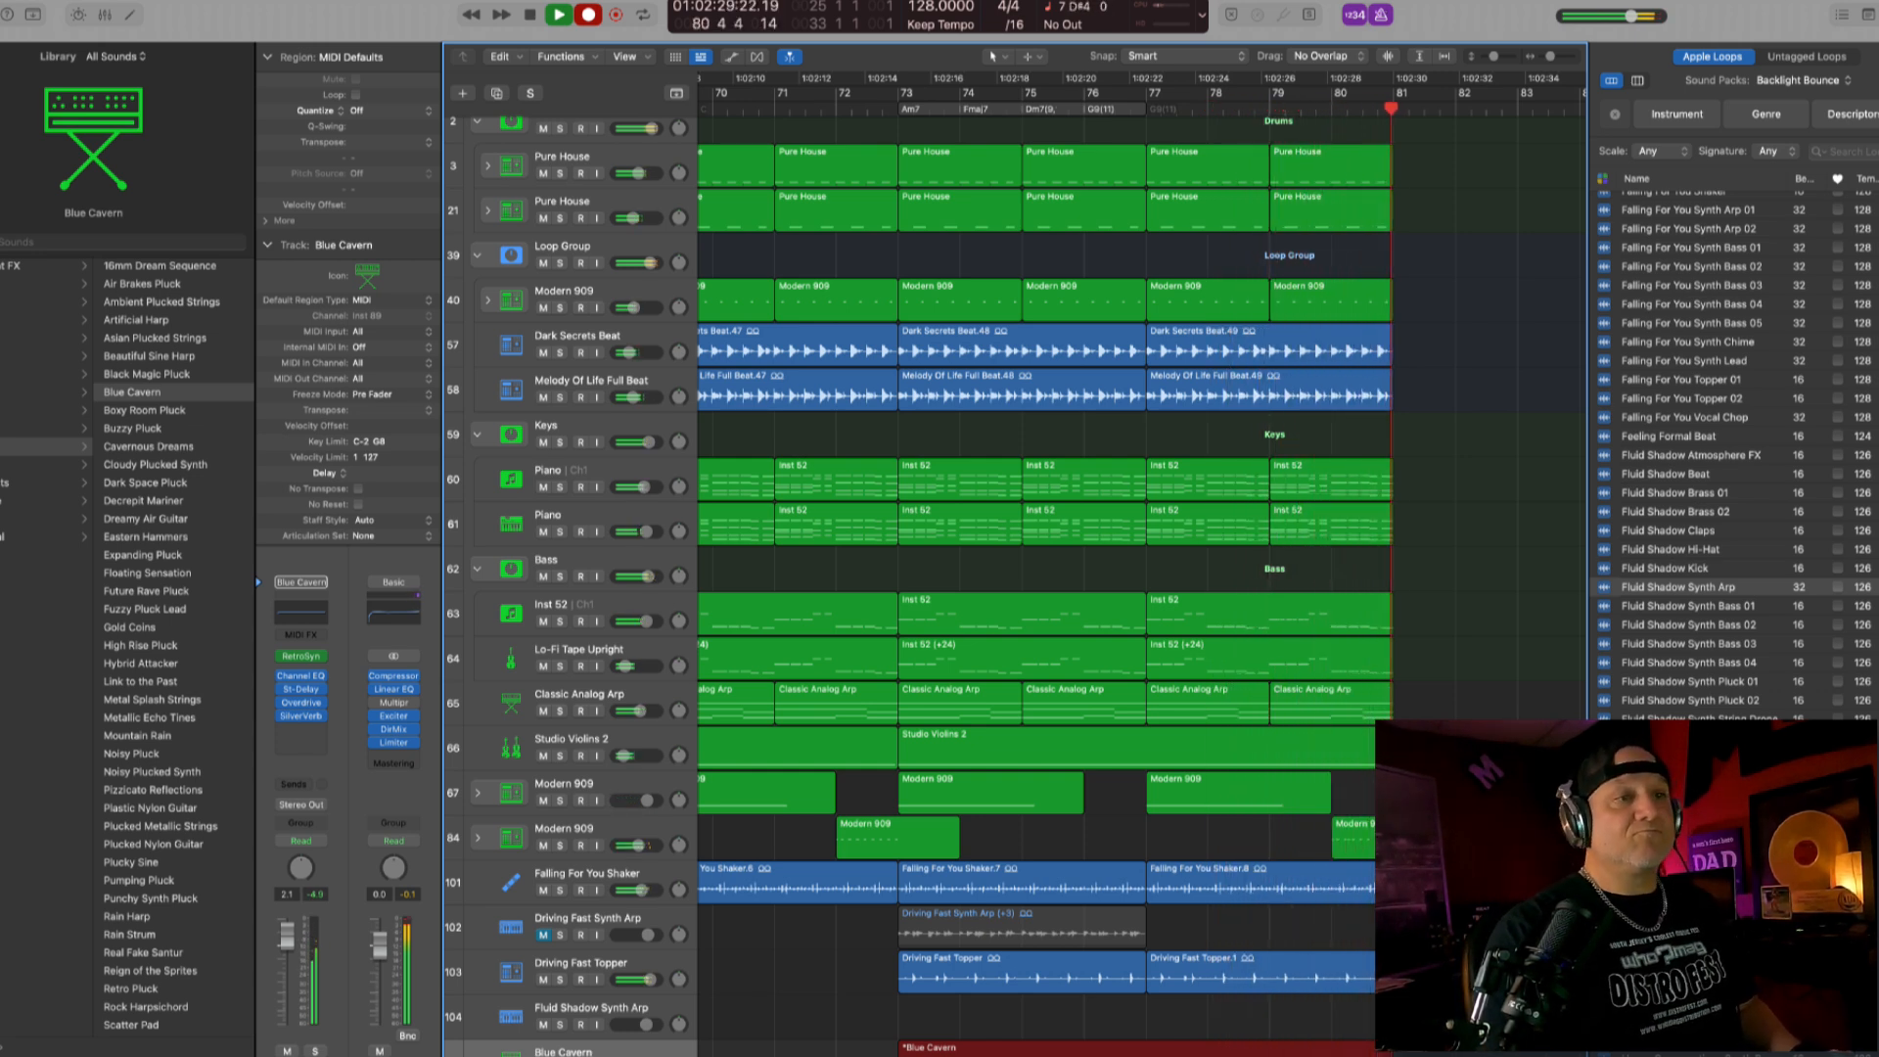
{"action": "key", "text": "space"}
- Trim the start of the recorded Blue Cavern region to bar 77, quantize it to 1/16 notes and copy it to bar 73
{"action": "scroll", "coordinate": [1016, 988], "scroll_direction": "down", "scroll_amount": 3}
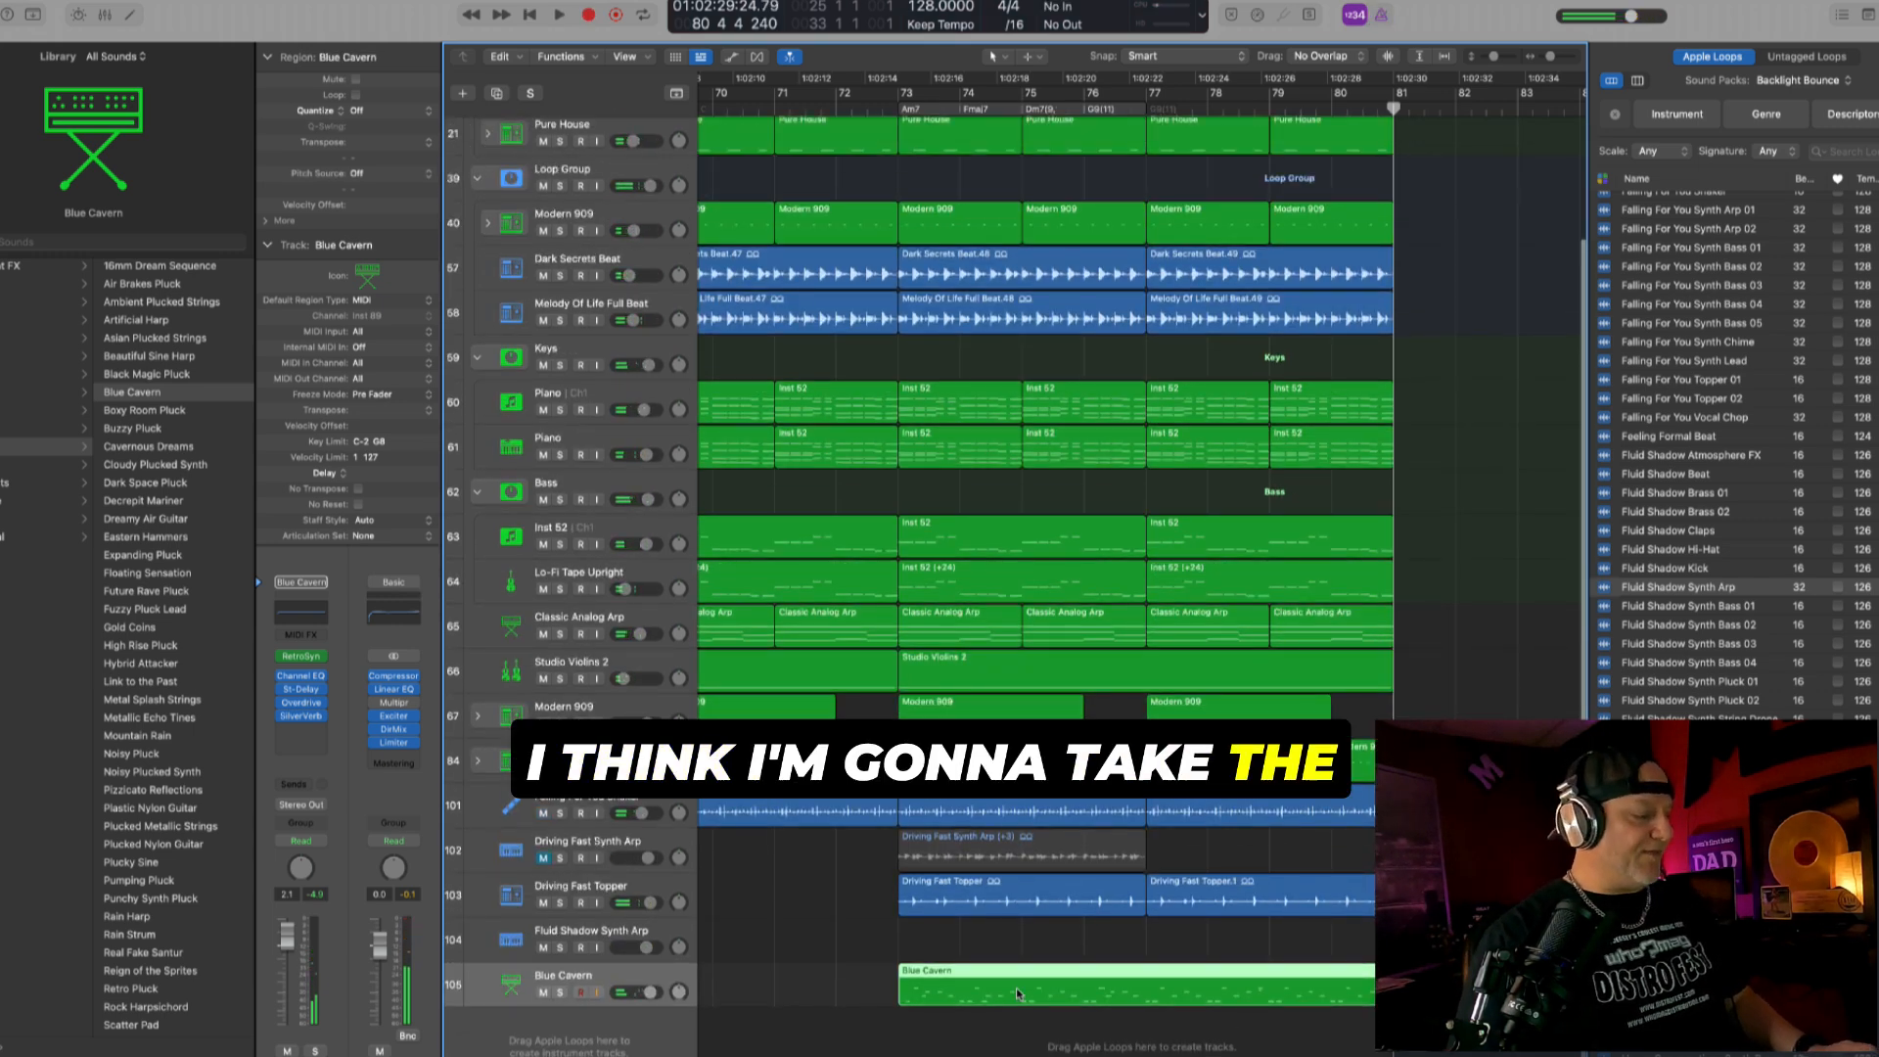
{"action": "left_click_drag", "start_coordinate": [902, 1000], "coordinate": [1155, 1003]}
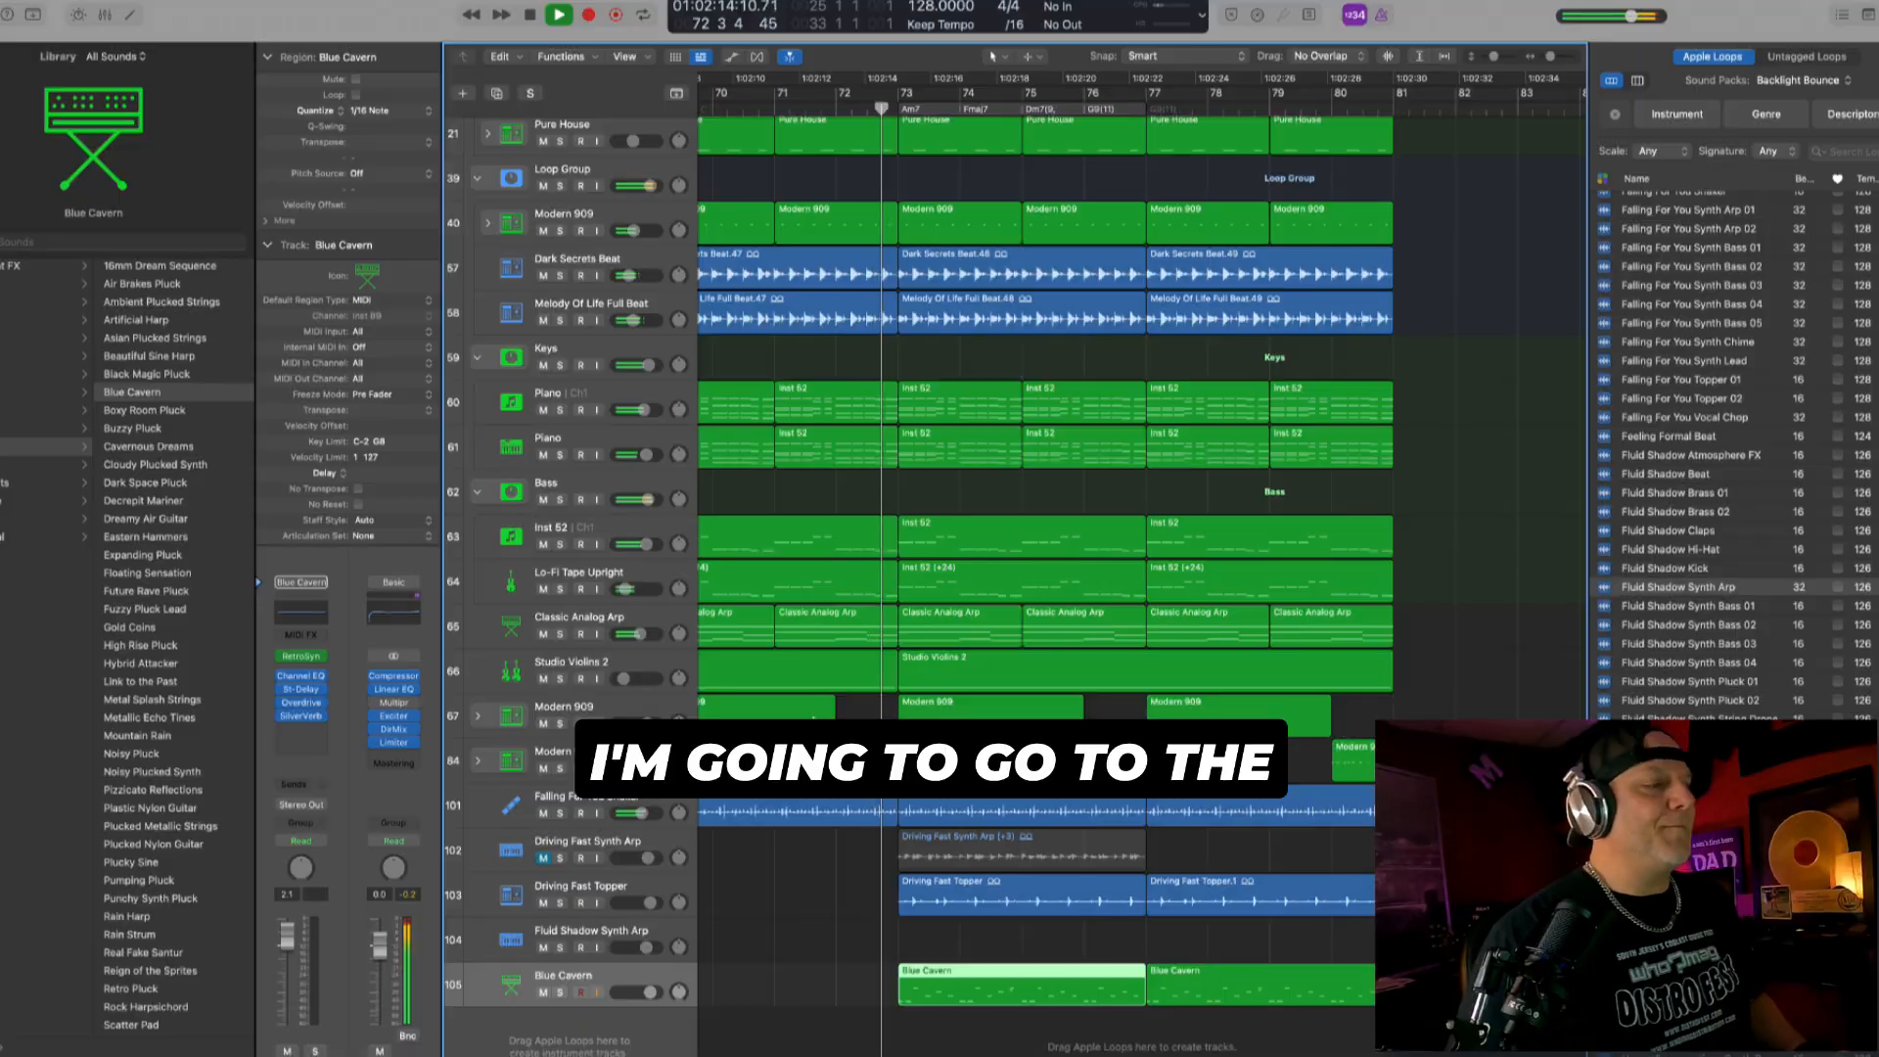
- Play the drop from bar 72 and raise the Blue Cavern track's volume to about +3.6 dB
{"action": "left_click", "coordinate": [651, 992]}
{"action": "left_click_drag", "start_coordinate": [651, 993], "coordinate": [654, 992]}
{"action": "scroll", "coordinate": [842, 888], "scroll_direction": "down", "scroll_amount": 2}
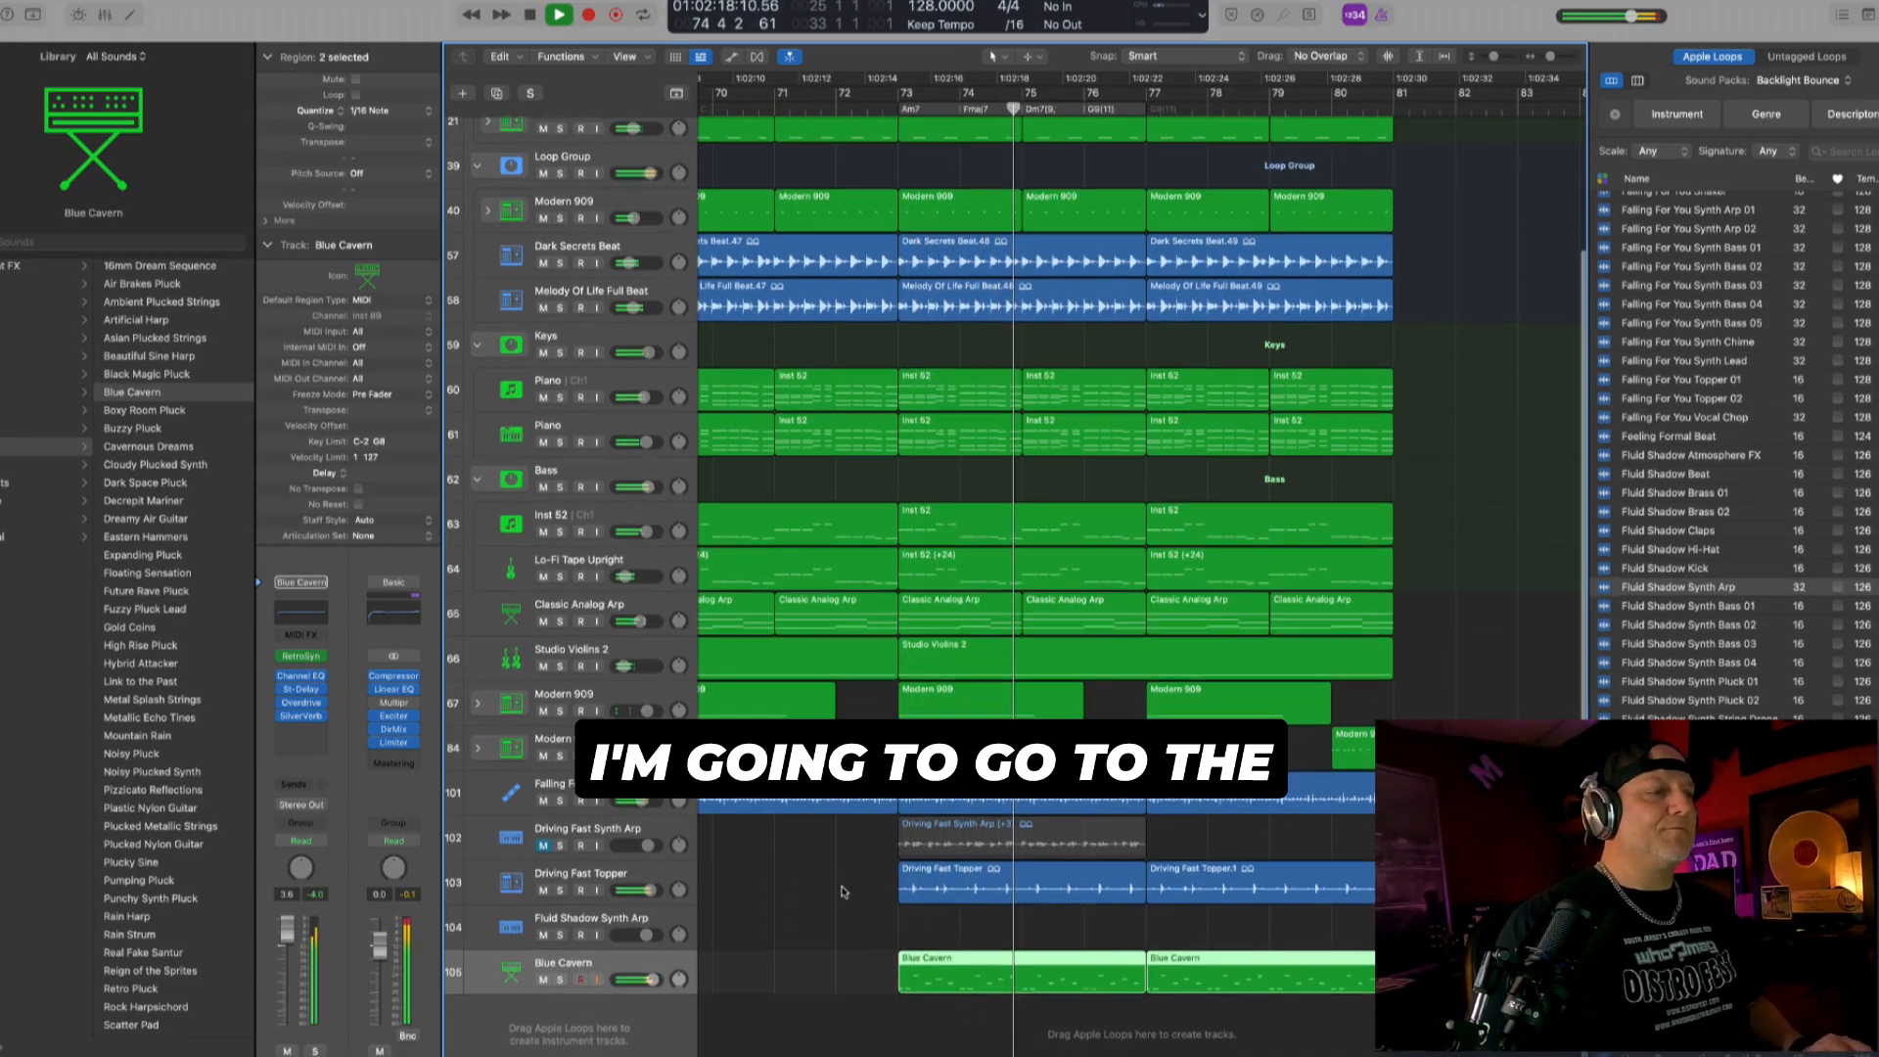
{"action": "scroll", "coordinate": [842, 888], "scroll_direction": "down", "scroll_amount": 4}
{"action": "scroll", "coordinate": [843, 888], "scroll_direction": "down", "scroll_amount": 3}
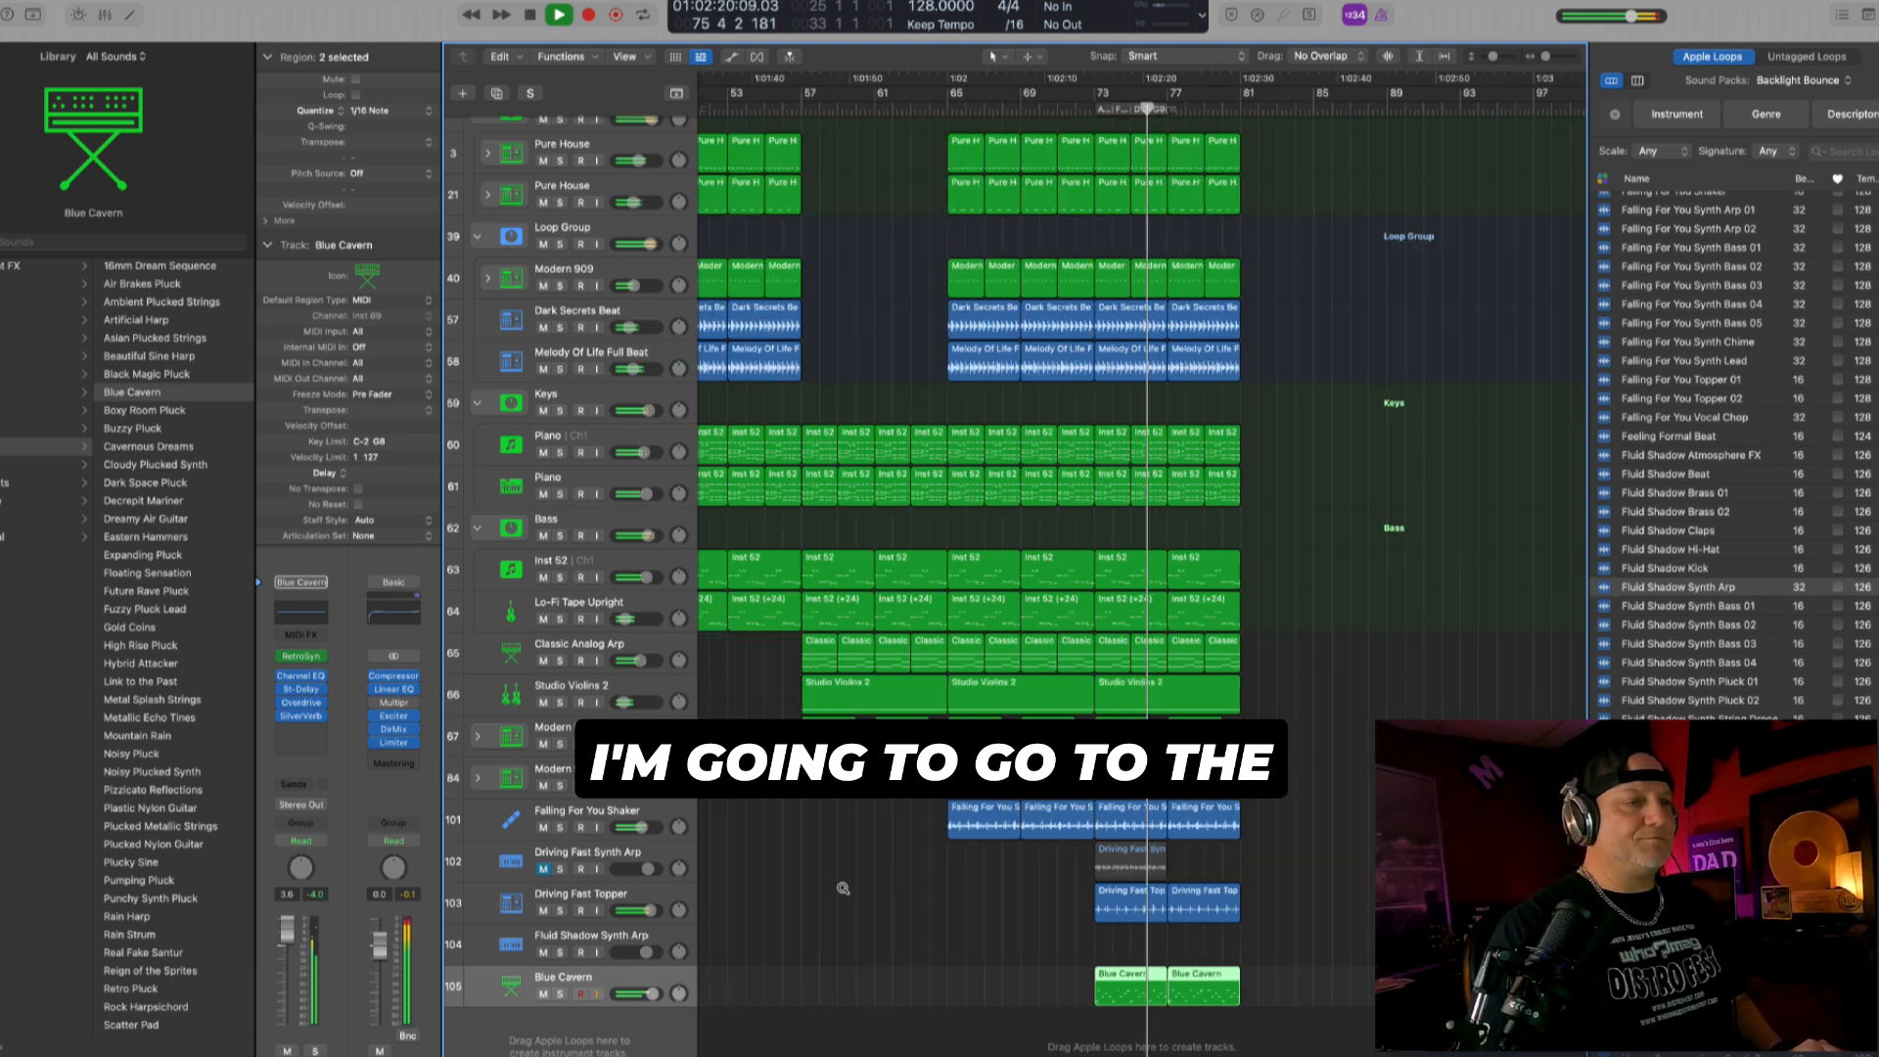
- Open the Limiter on the stereo output channel and set its gain to about +2.5 dB during playback
{"action": "left_click", "coordinate": [394, 742]}
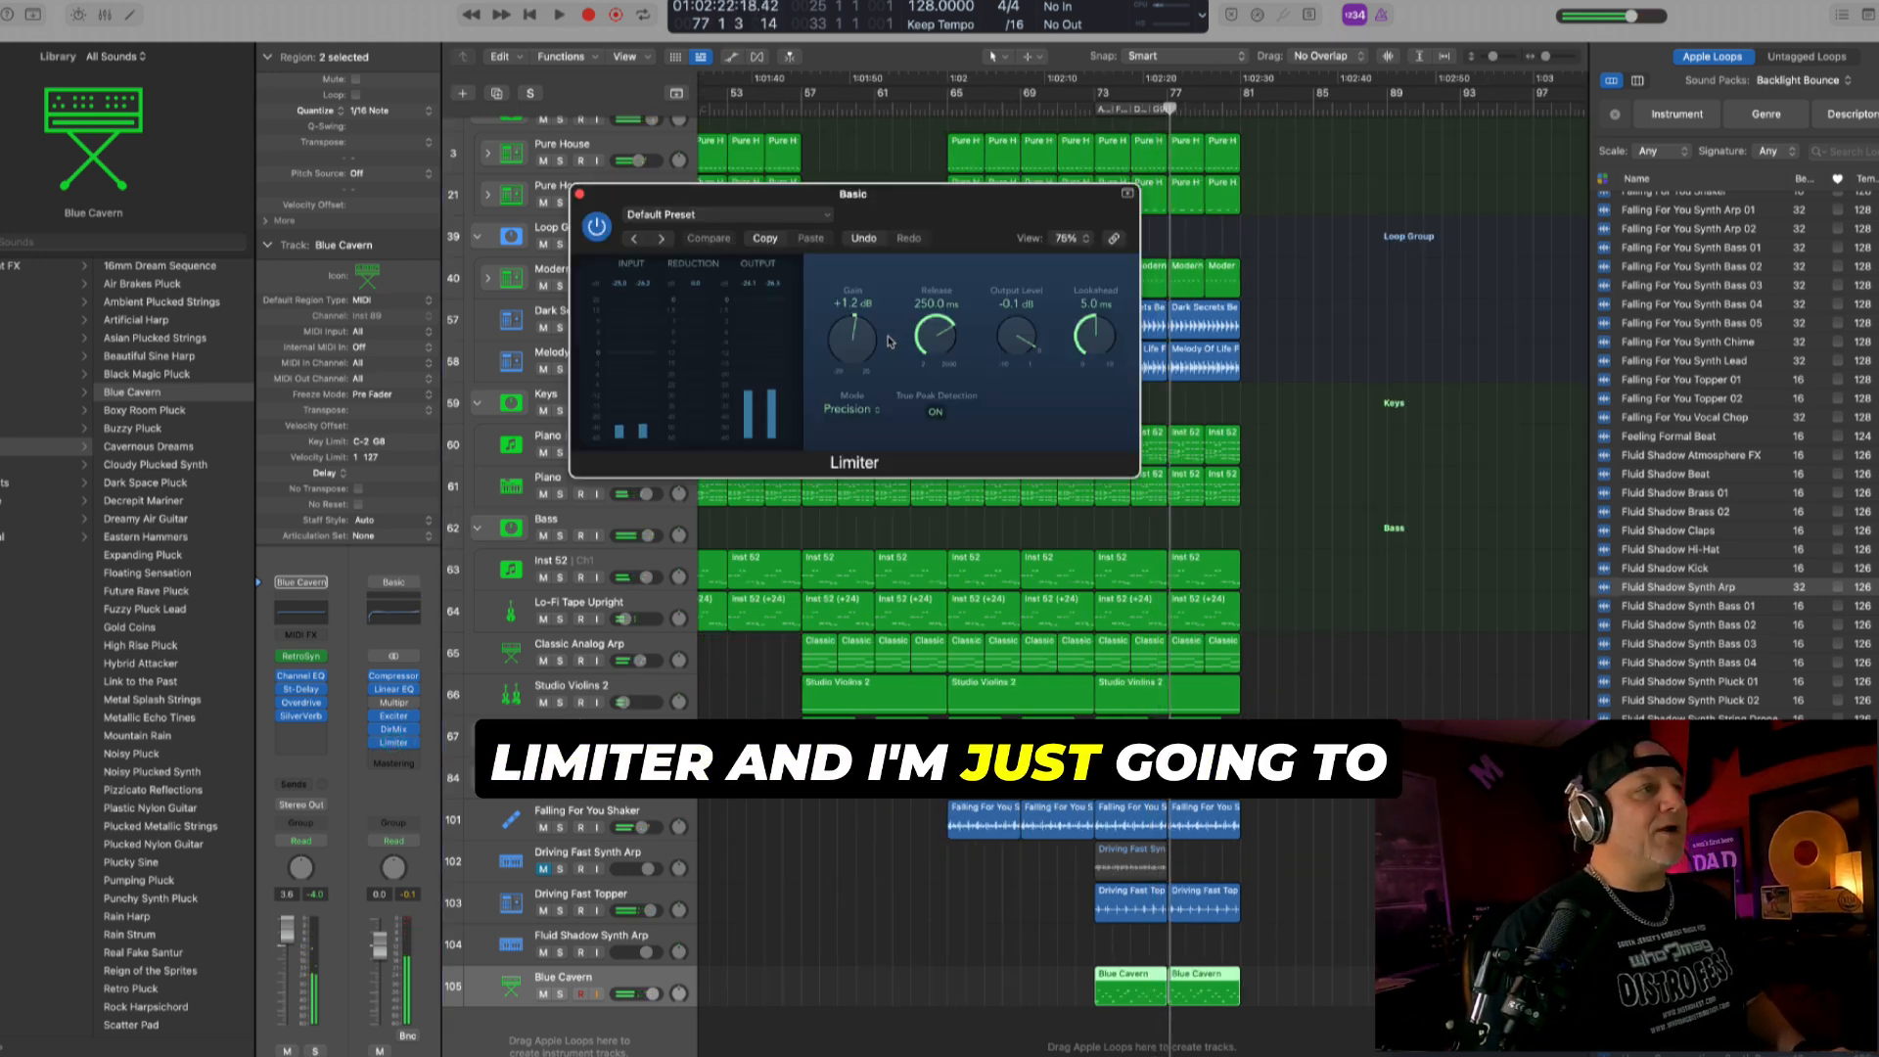
{"action": "left_click_drag", "start_coordinate": [860, 342], "coordinate": [860, 330]}
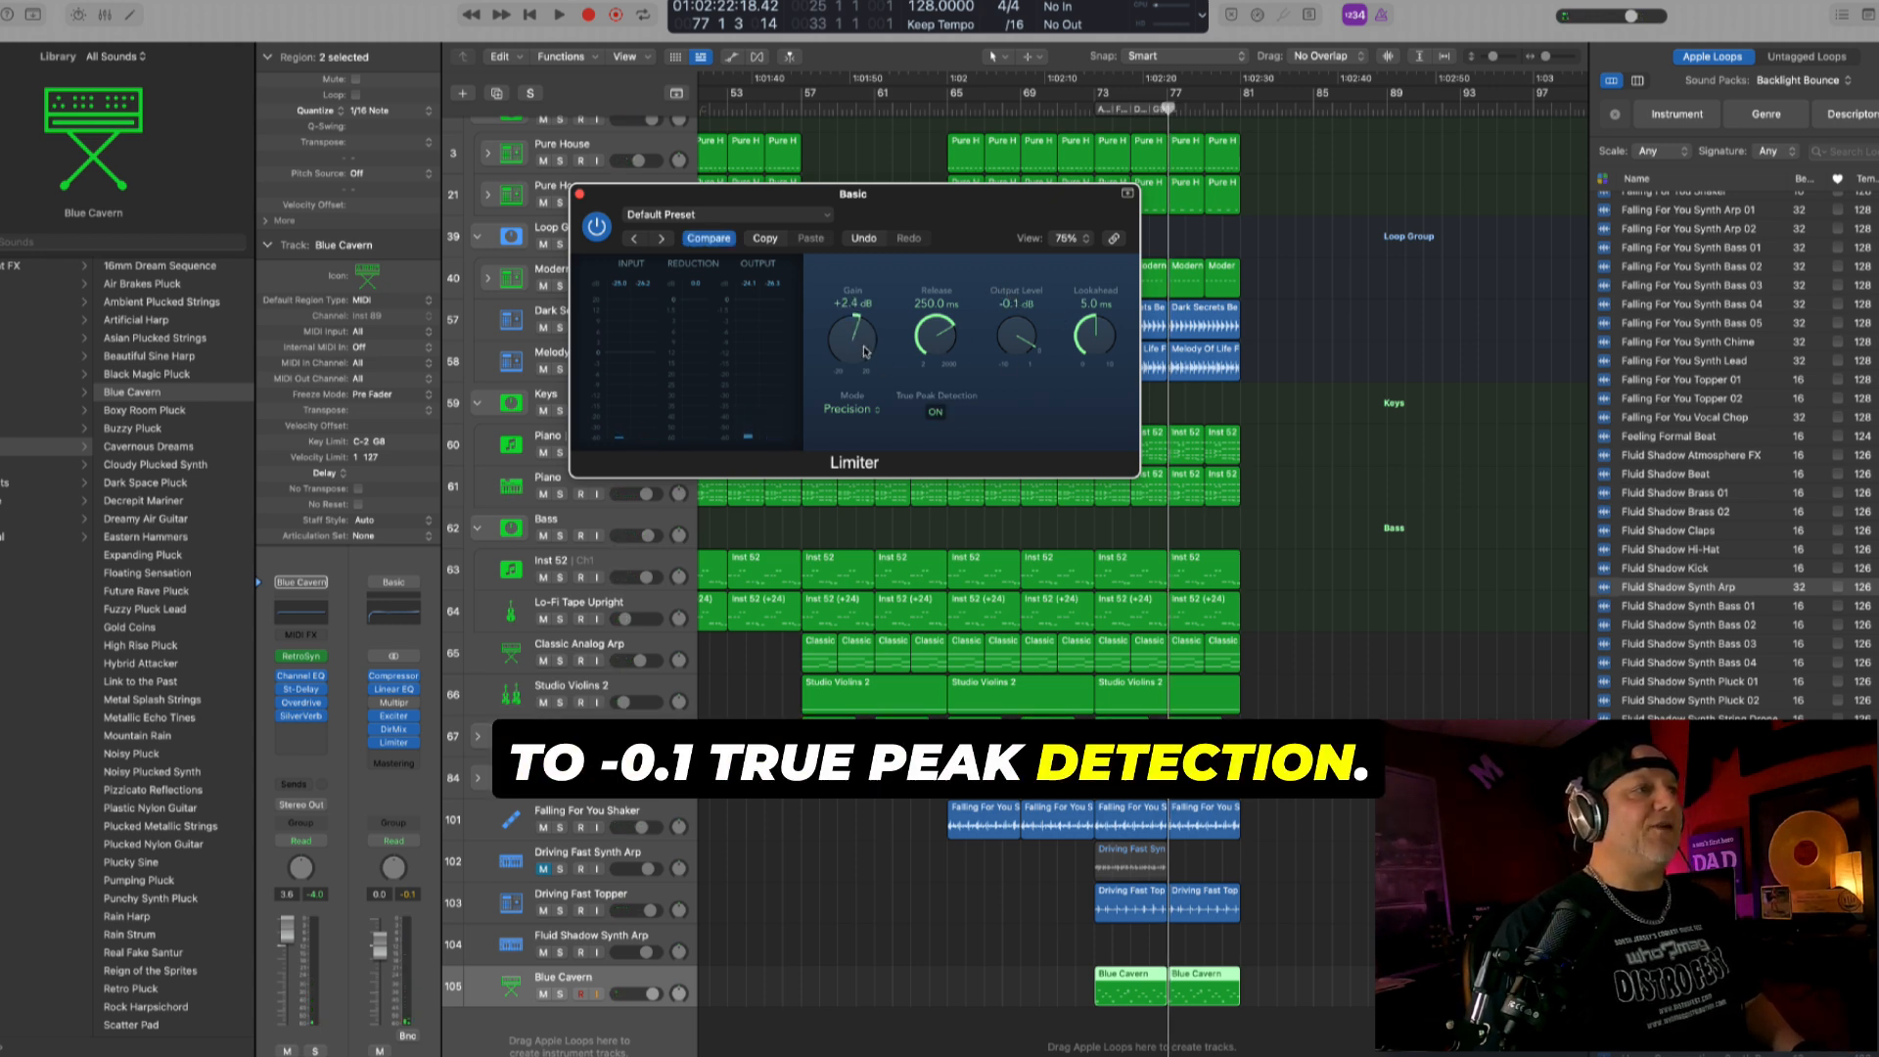
{"action": "key", "text": "space"}
{"action": "left_click_drag", "start_coordinate": [864, 351], "coordinate": [864, 347]}
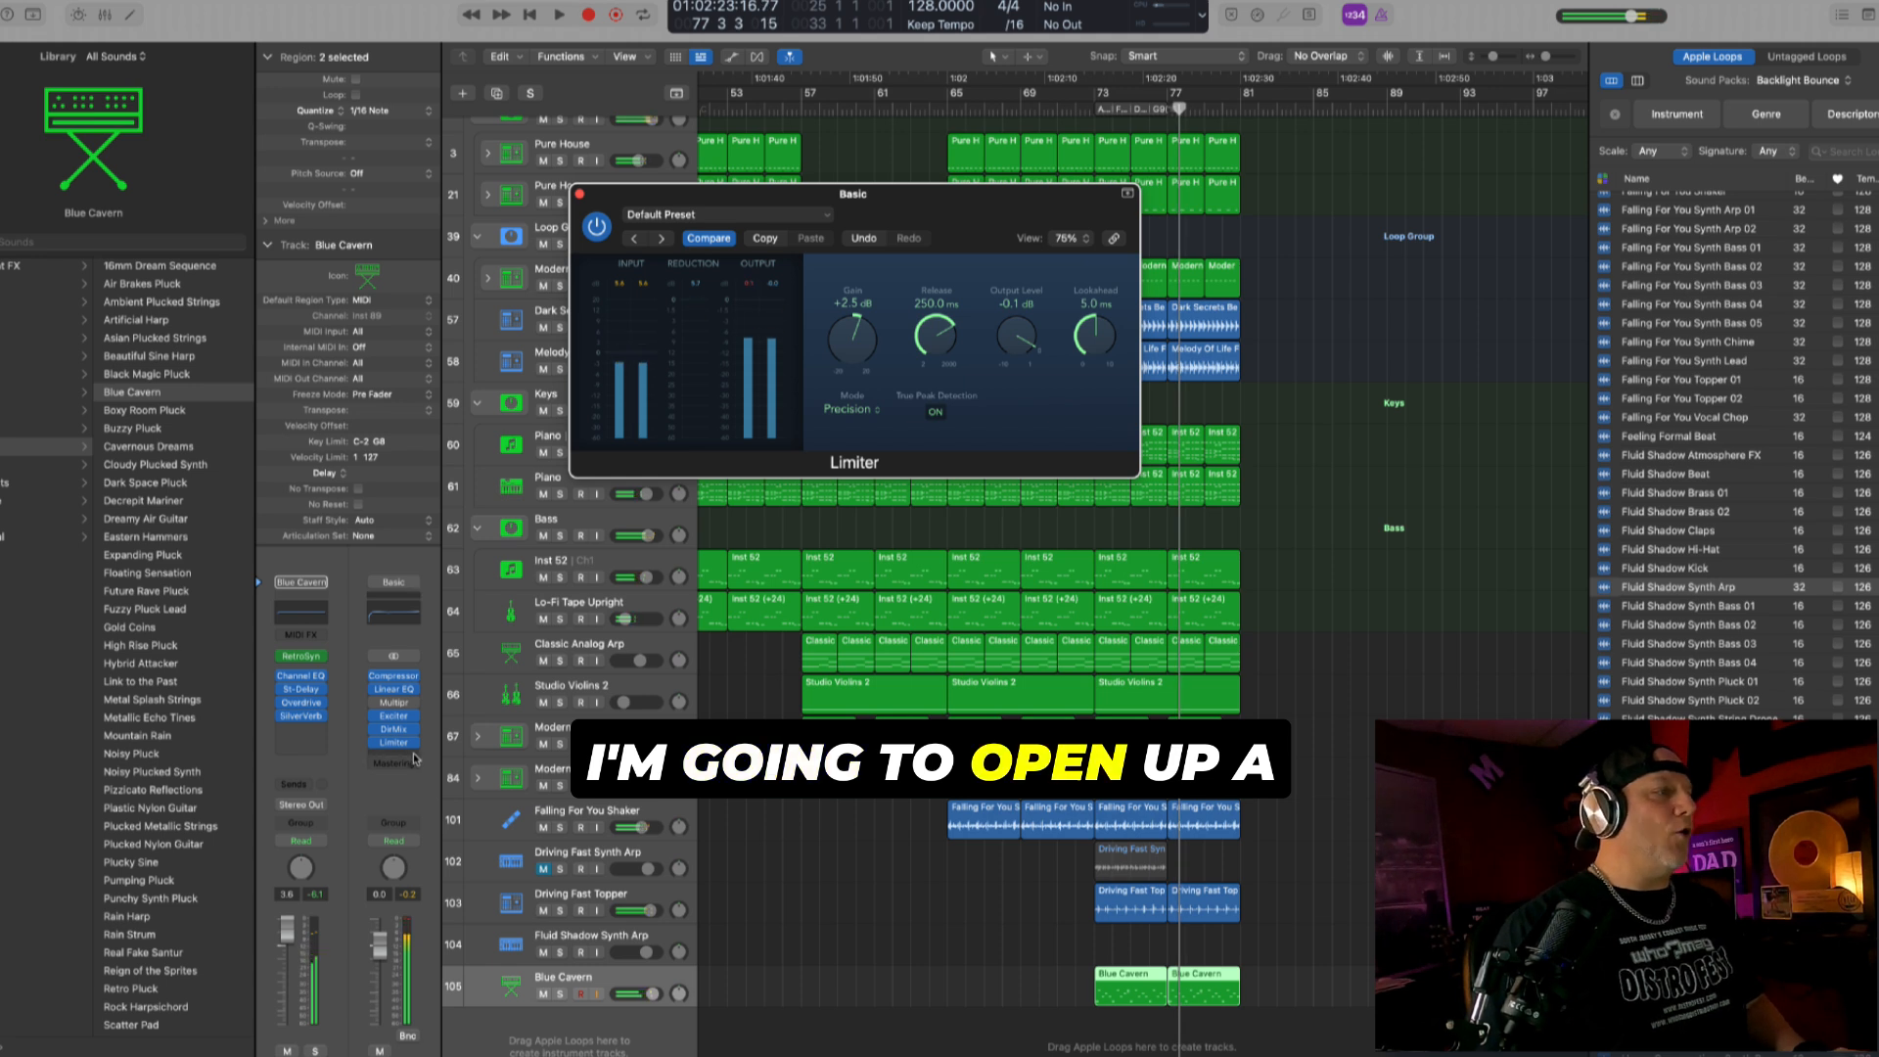
- Insert a Loudness Meter after the Limiter, move both plug-in windows apart and set the playhead to about bar 64
{"action": "left_click", "coordinate": [418, 758]}
{"action": "mouse_move", "coordinate": [435, 898]}
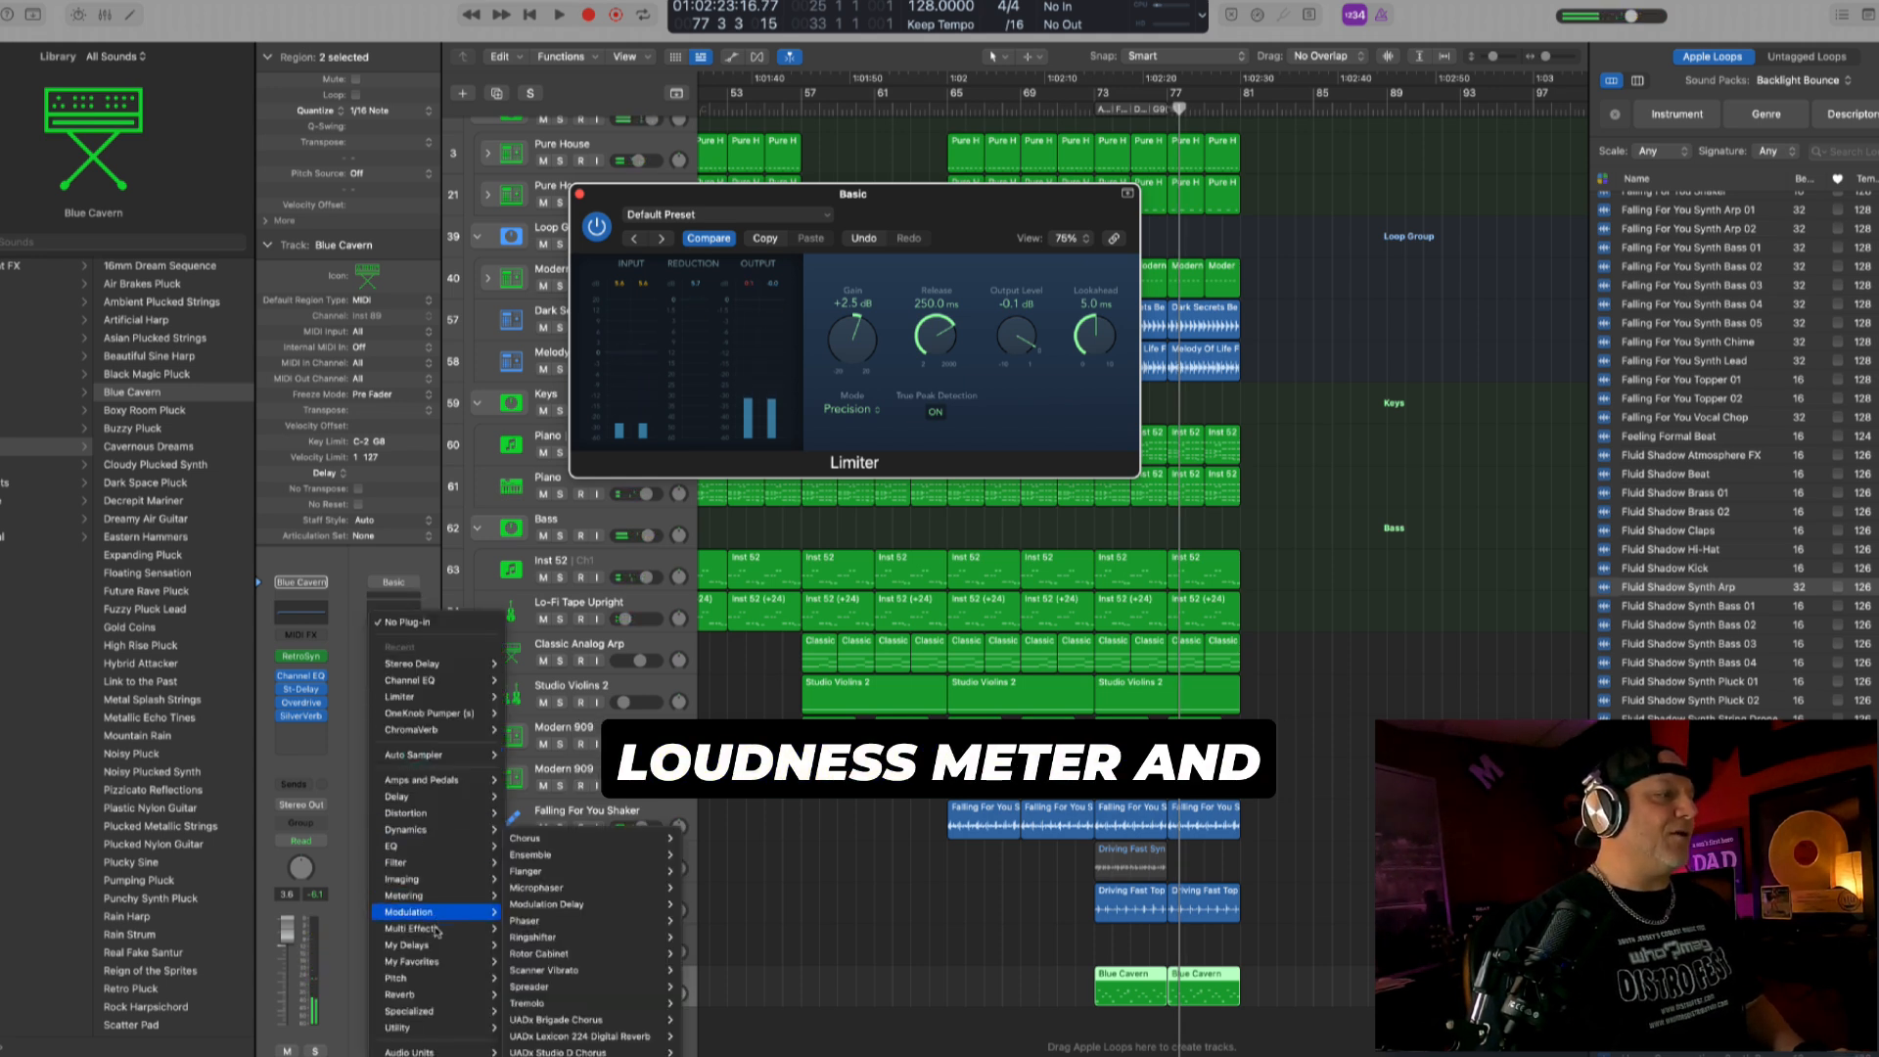
{"action": "mouse_move", "coordinate": [585, 946]}
{"action": "left_click", "coordinate": [632, 945]}
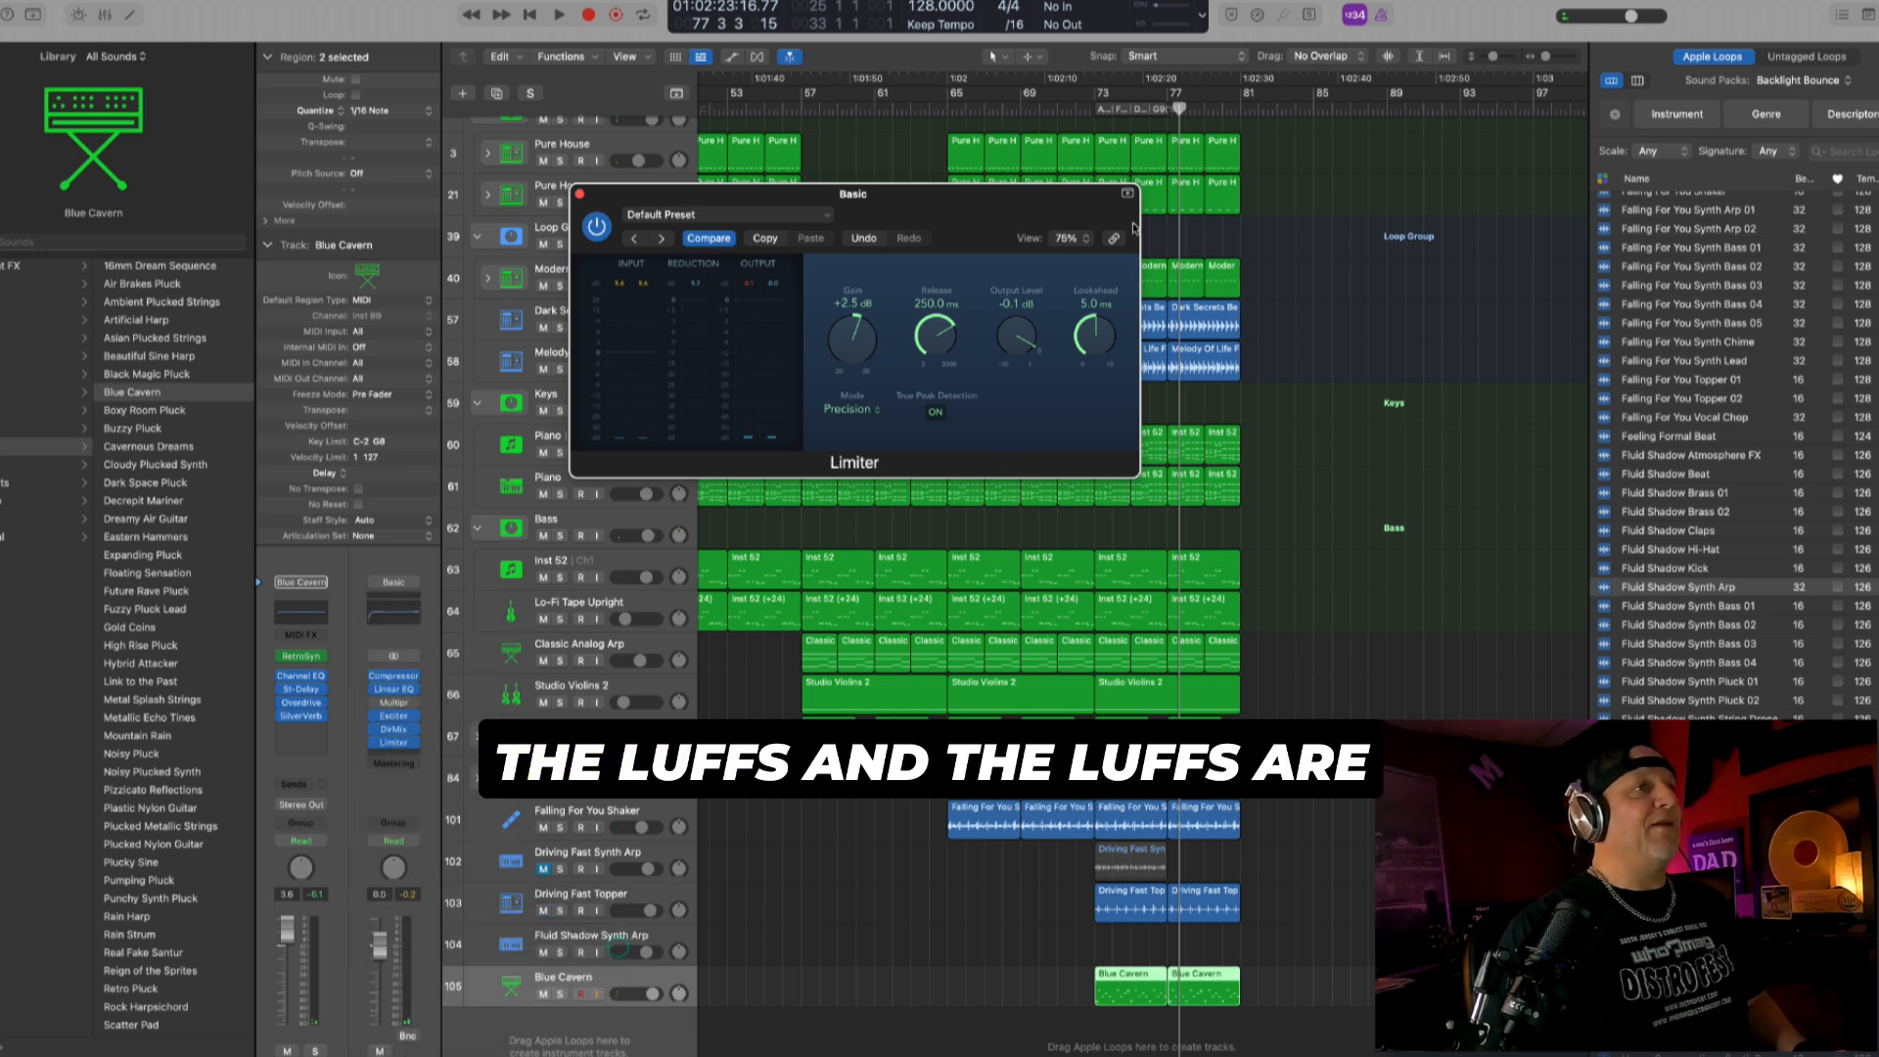
{"action": "left_click_drag", "start_coordinate": [1106, 250], "coordinate": [932, 754]}
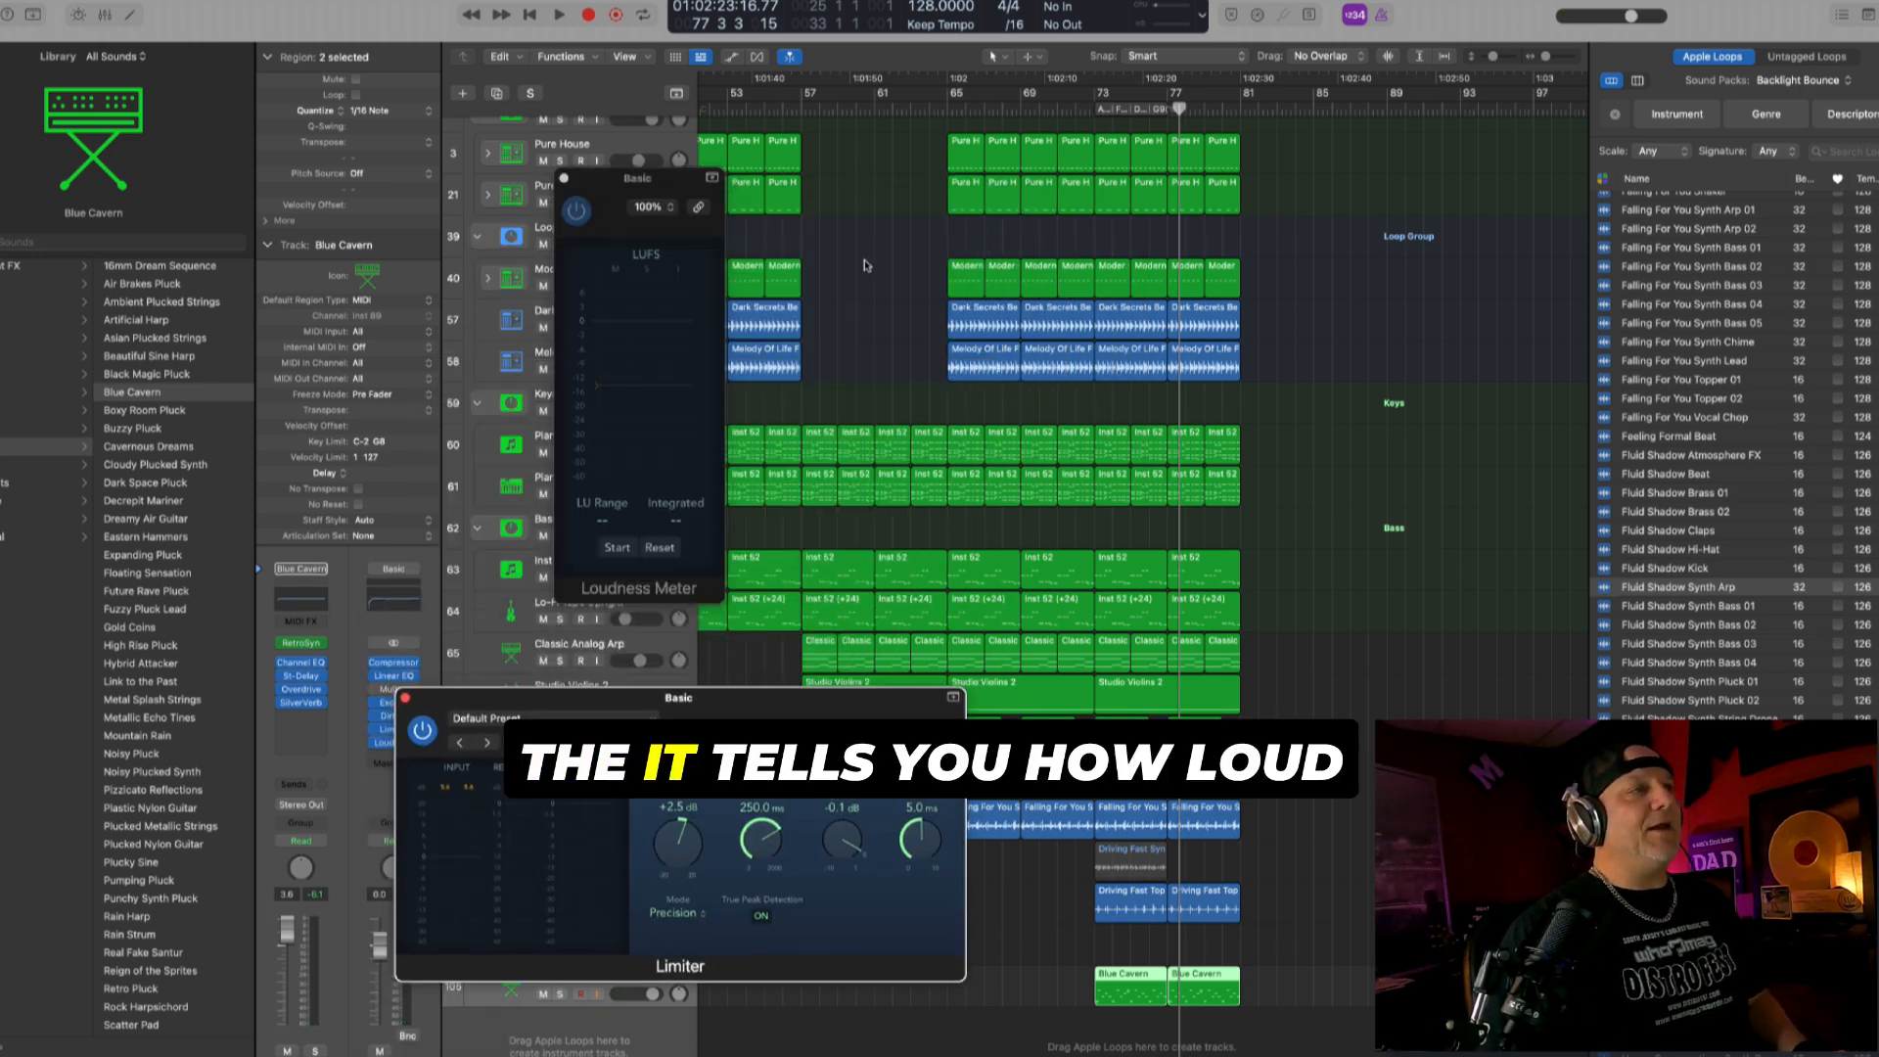
{"action": "left_click_drag", "start_coordinate": [672, 174], "coordinate": [749, 113]}
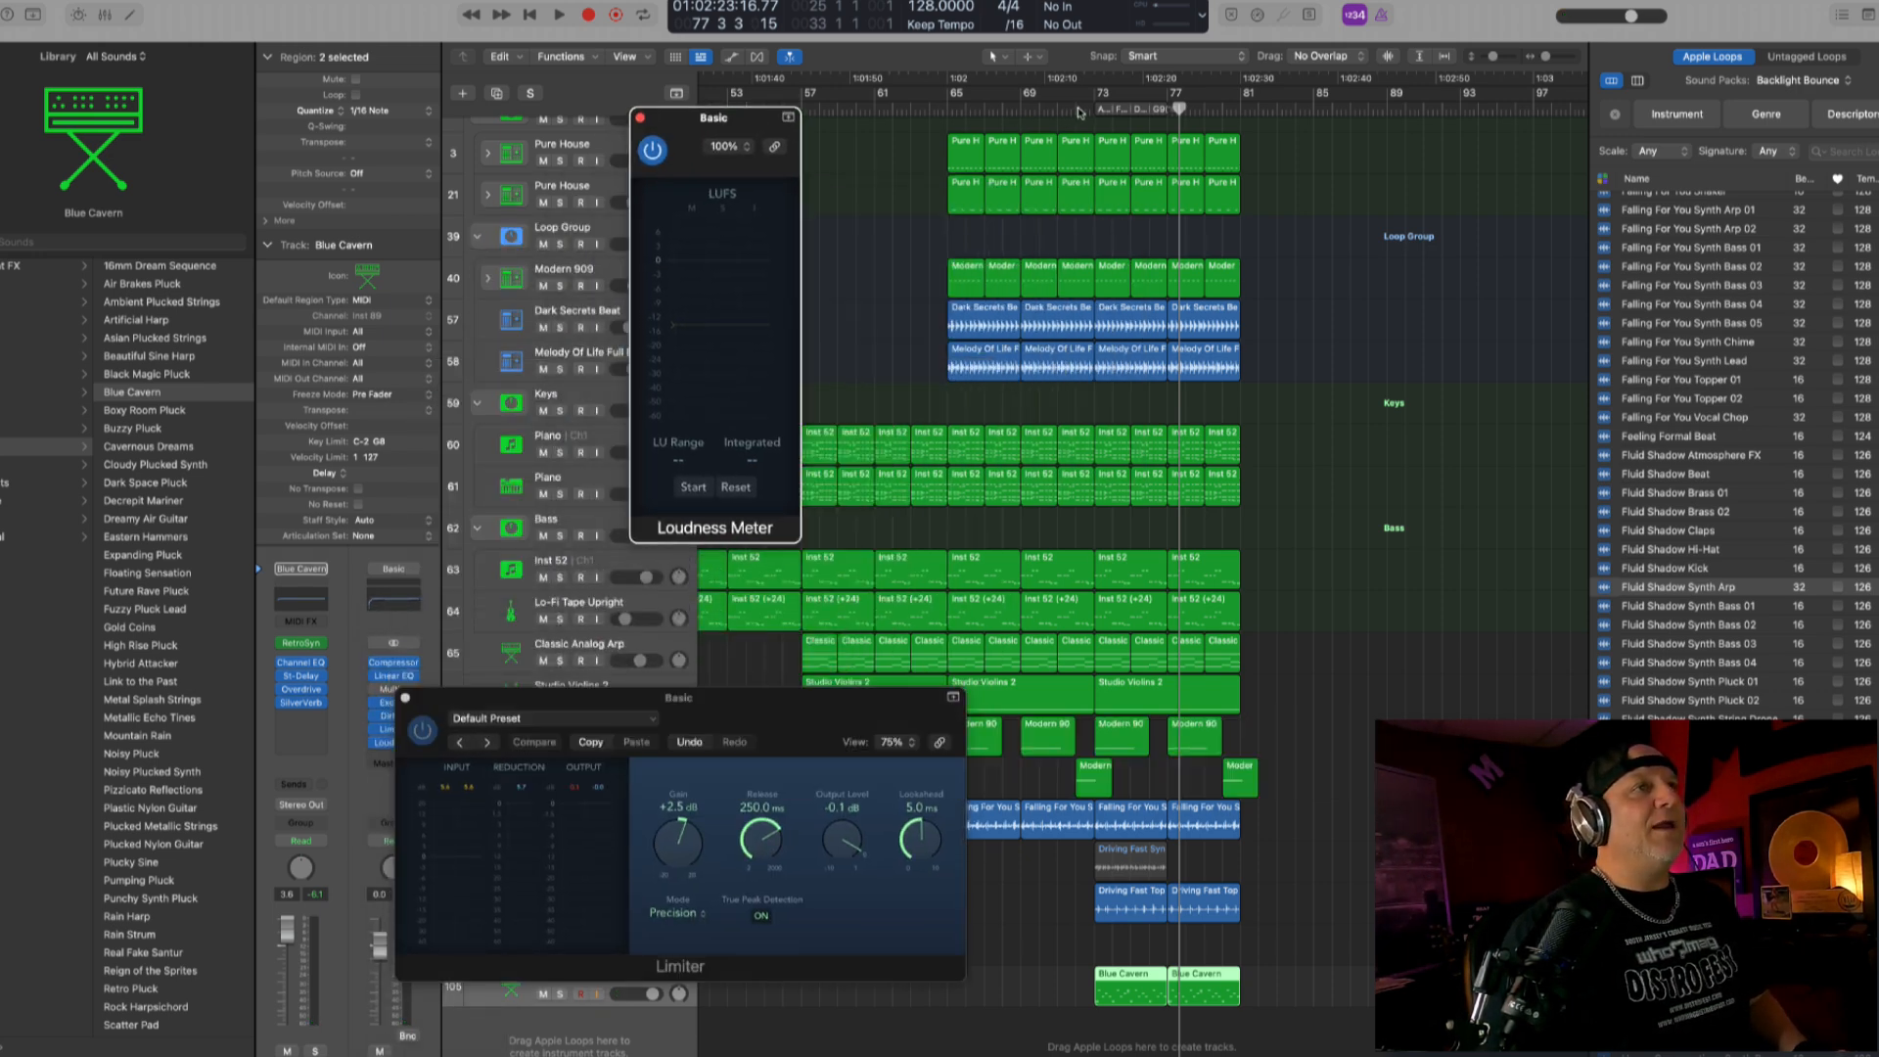
{"action": "left_click_drag", "start_coordinate": [1179, 108], "coordinate": [930, 99]}
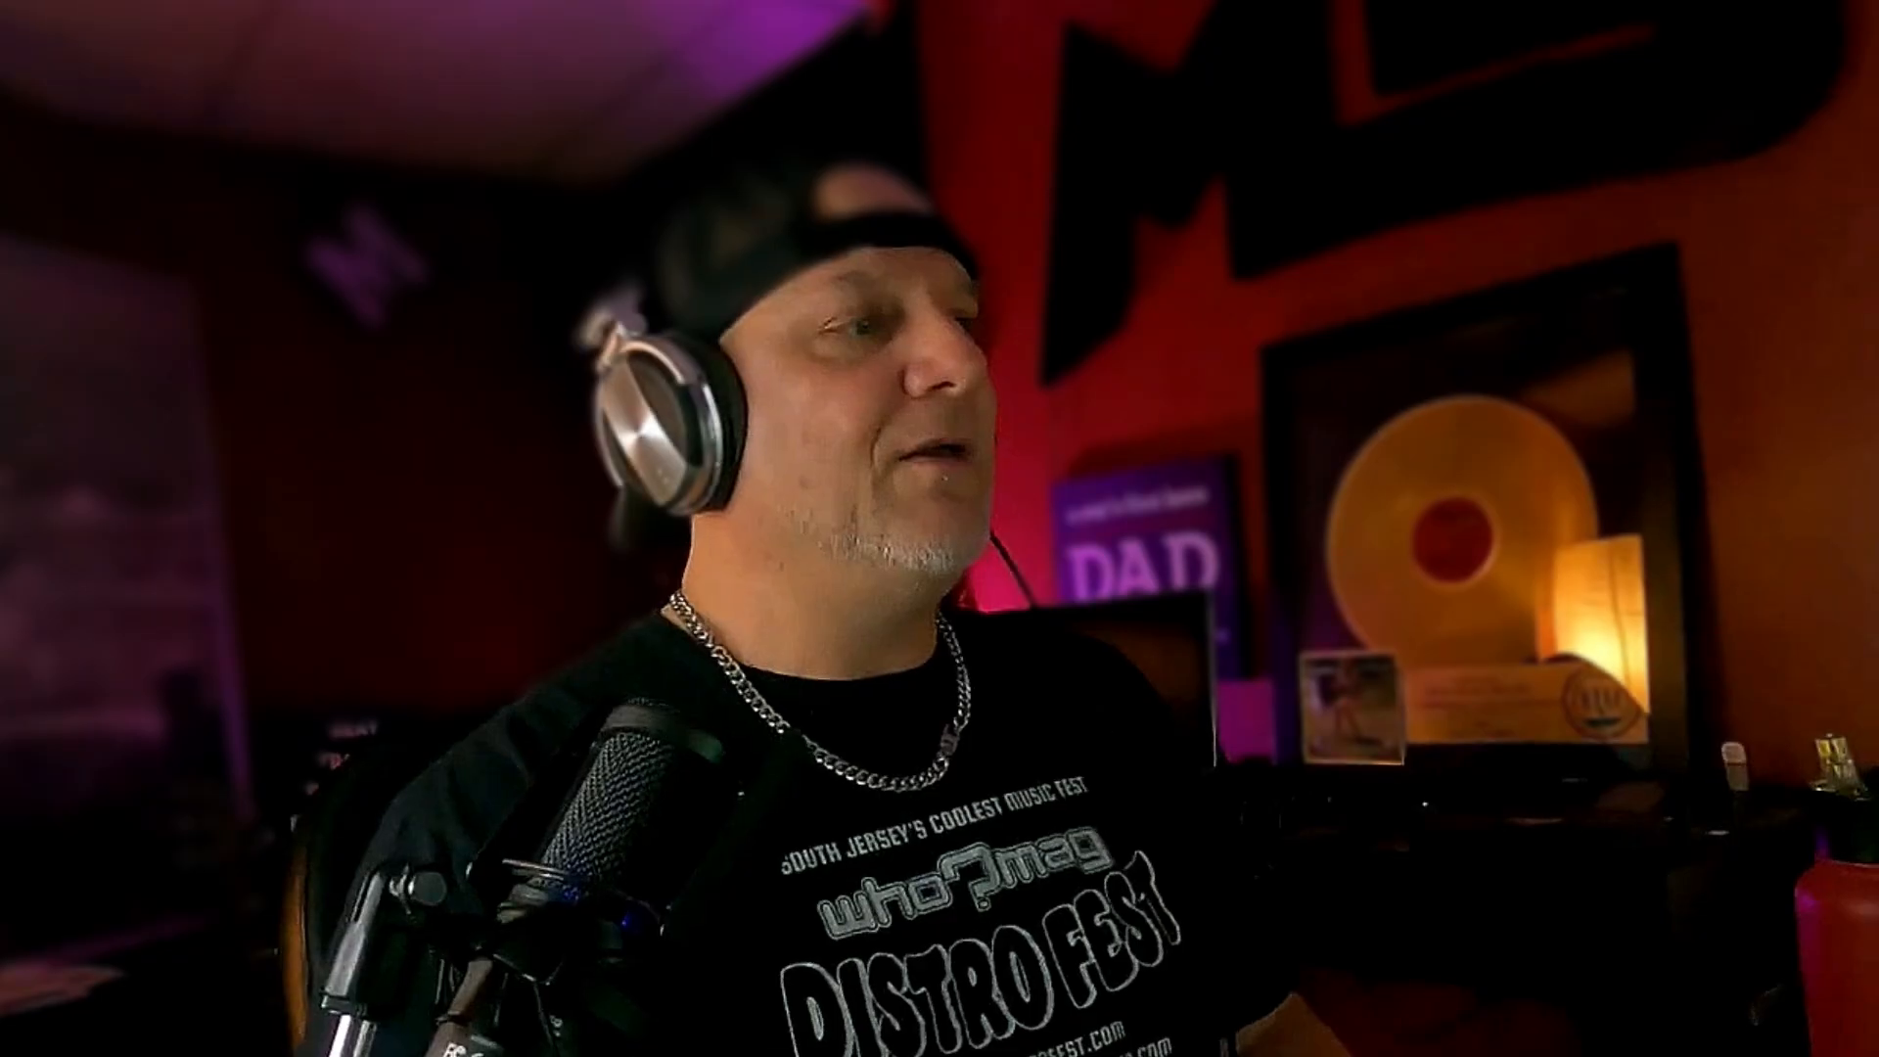